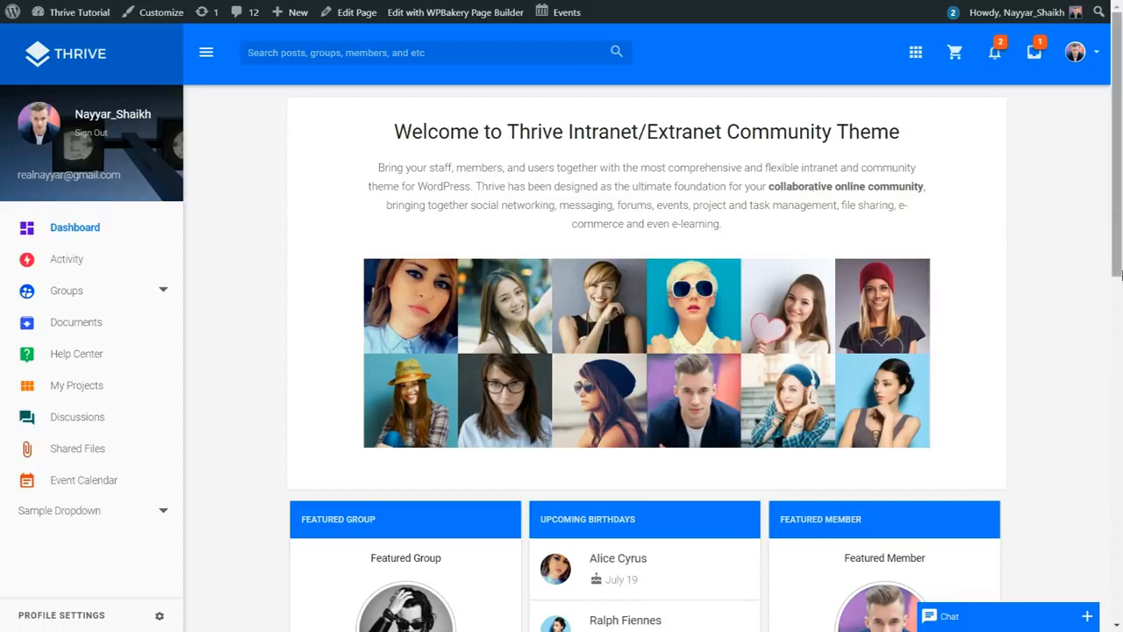
Step: Scroll the Account Sign-in page that confirms the successful logout
scroll(395, 509, down, 4)
scroll(555, 481, up, 4)
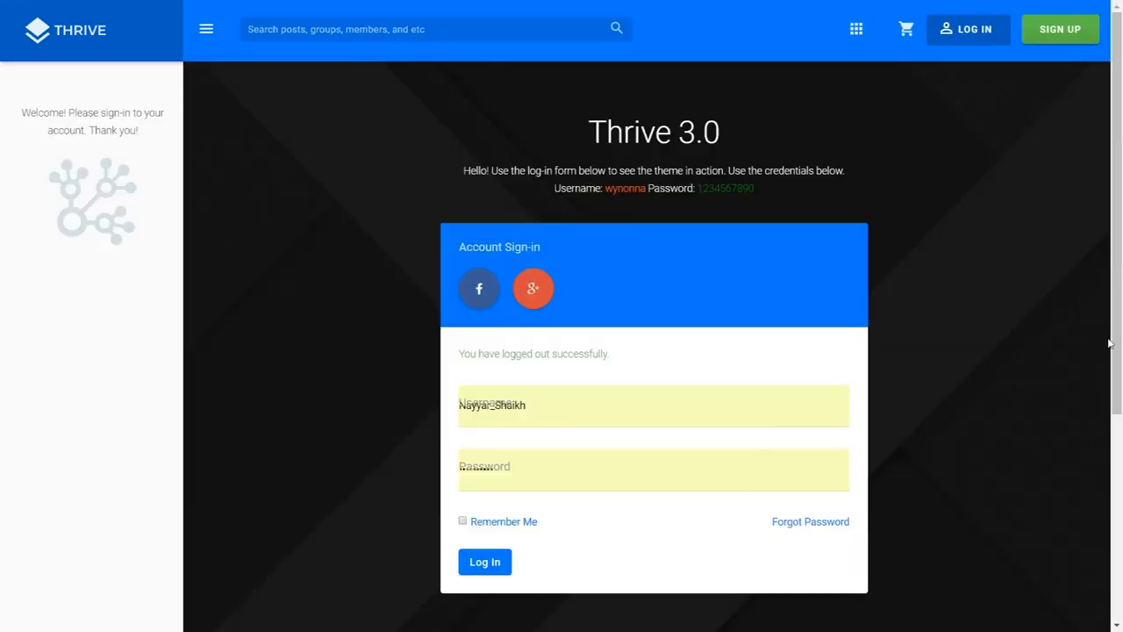
Step: Return to the THRIVE home page and try Community > Groups from the grid menu
scroll(1110, 343, down, 3)
scroll(1013, 363, up, 3)
click(70, 33)
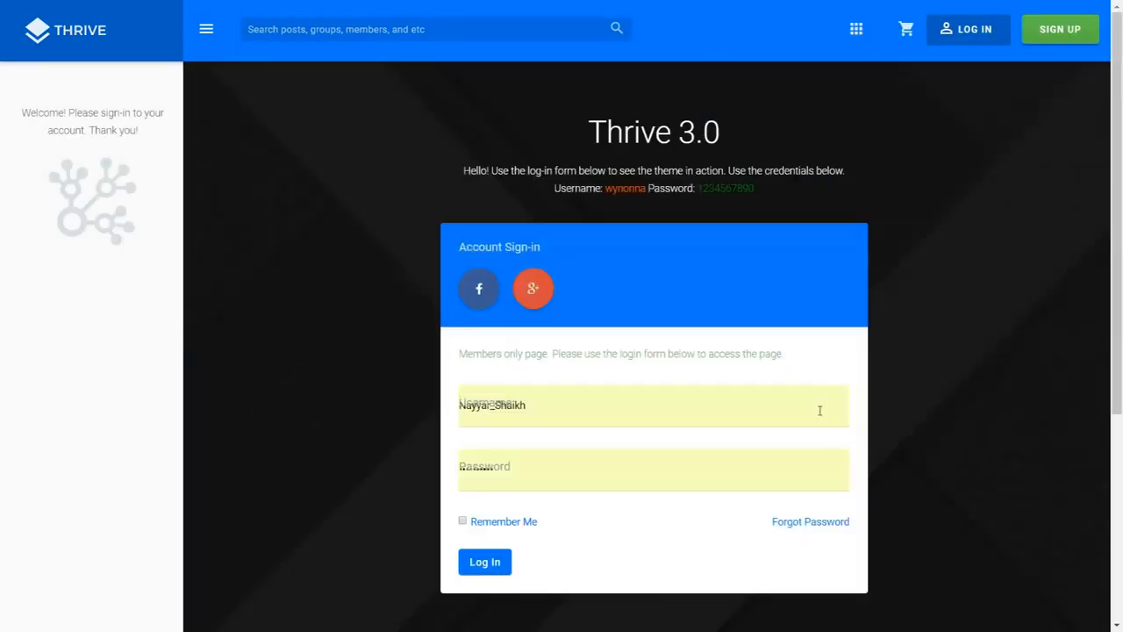
click(858, 28)
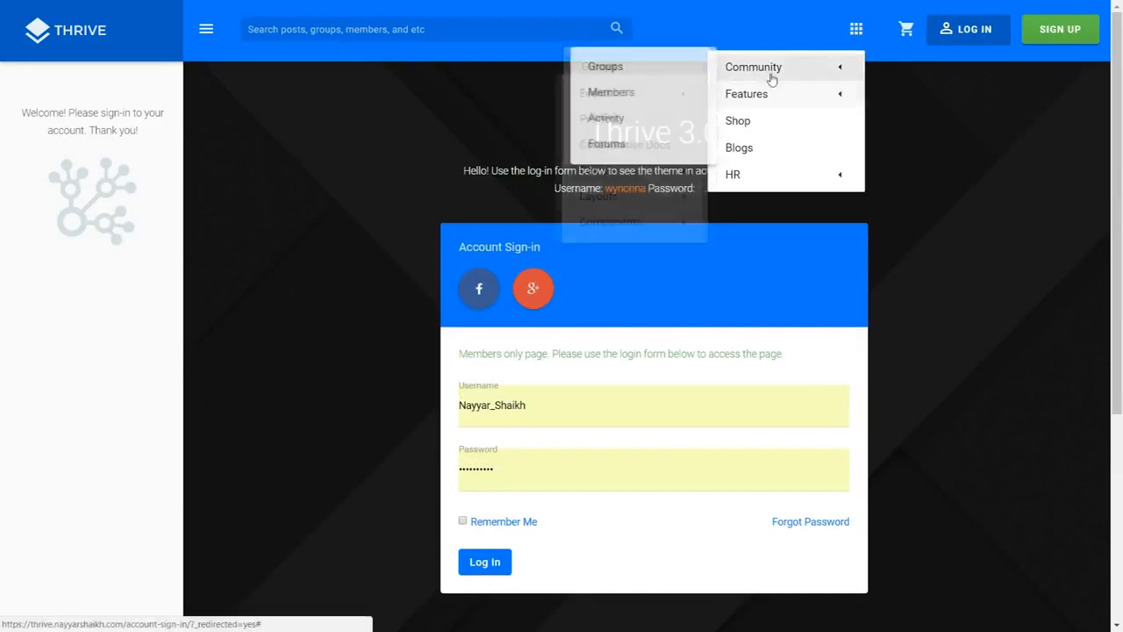
click(628, 70)
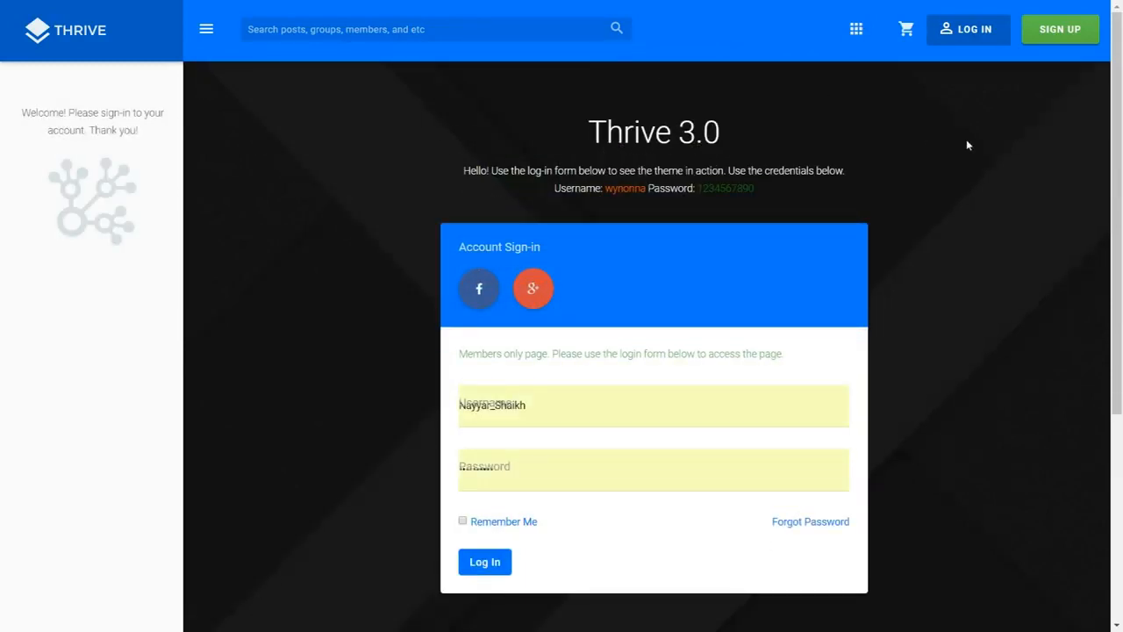
Step: Log in with the autofilled username and password
scroll(1008, 196, down, 1)
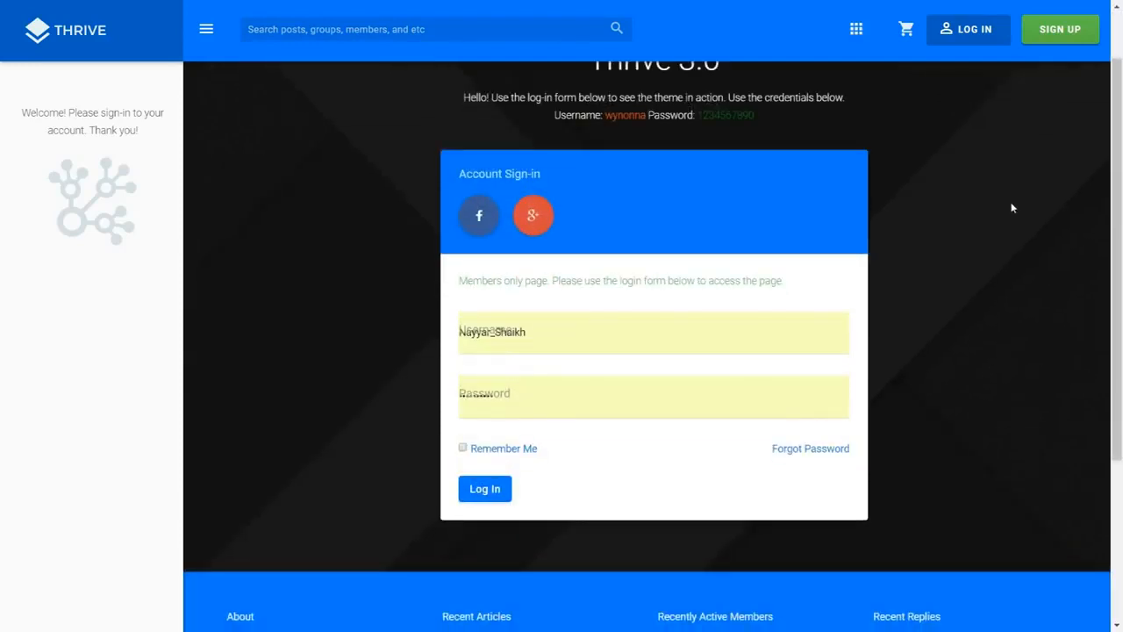
scroll(1044, 251, up, 1)
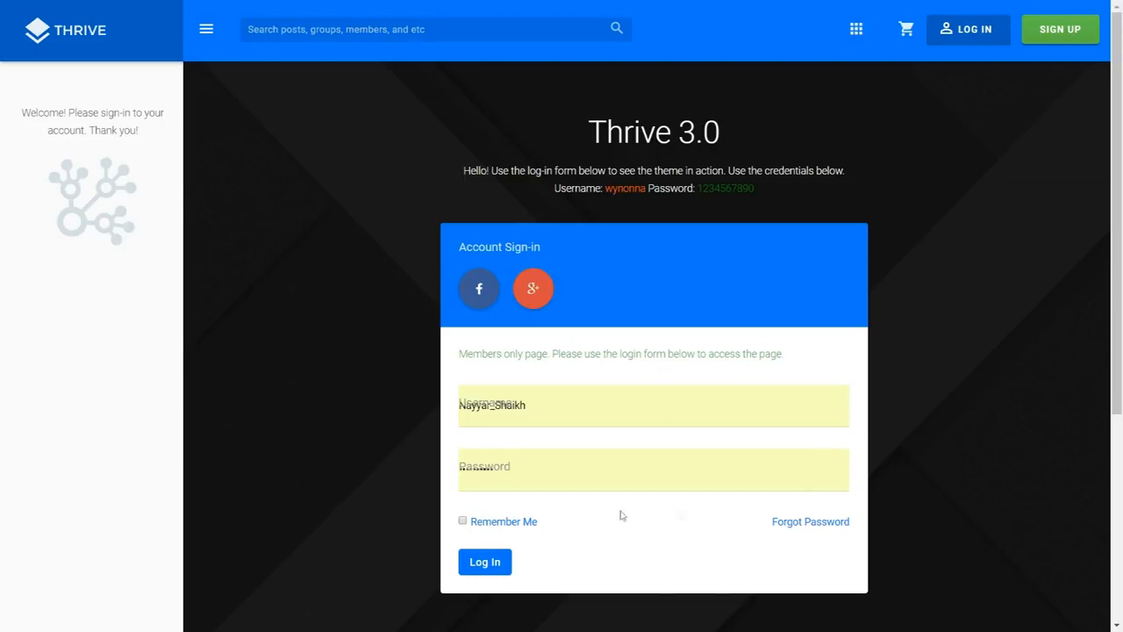
click(486, 566)
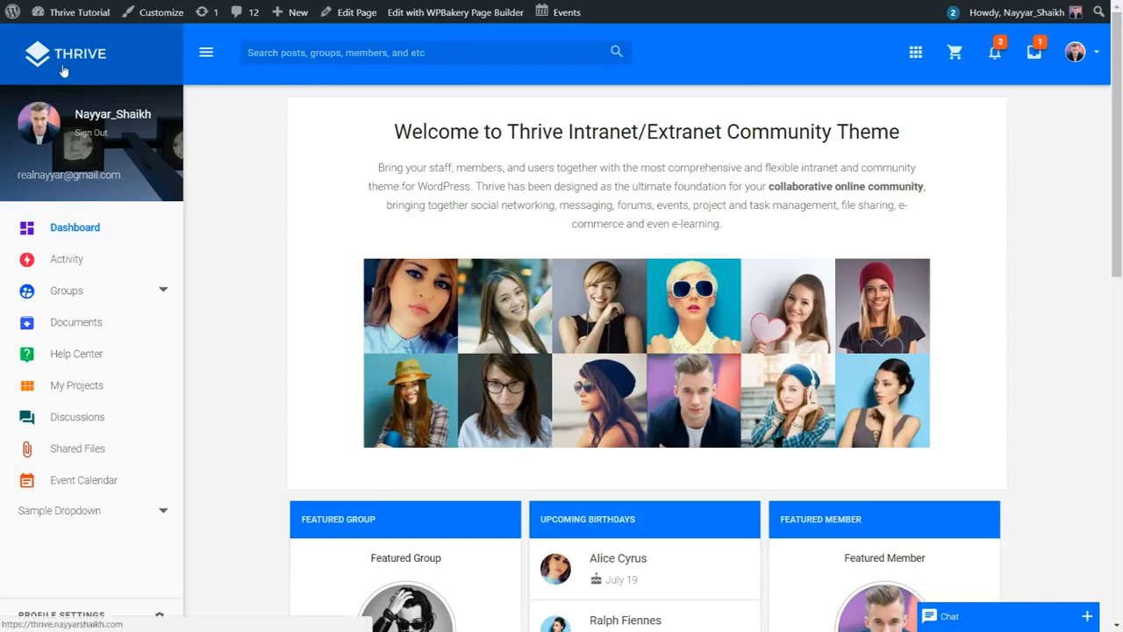
click(205, 55)
scroll(7, 510, down, 1)
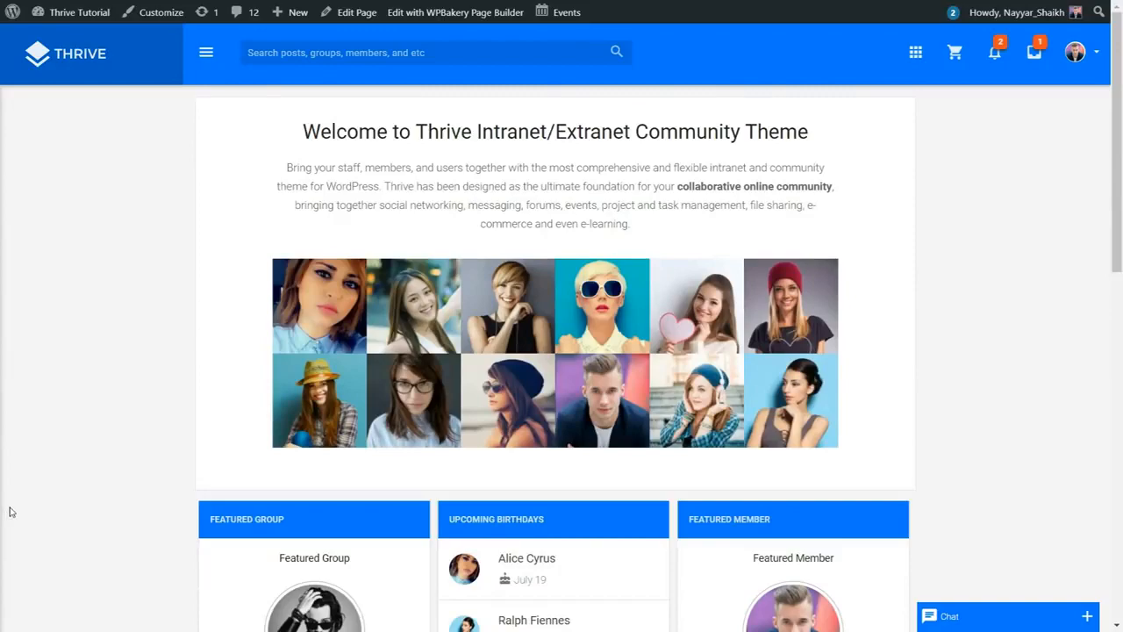
scroll(698, 471, down, 4)
scroll(698, 471, up, 4)
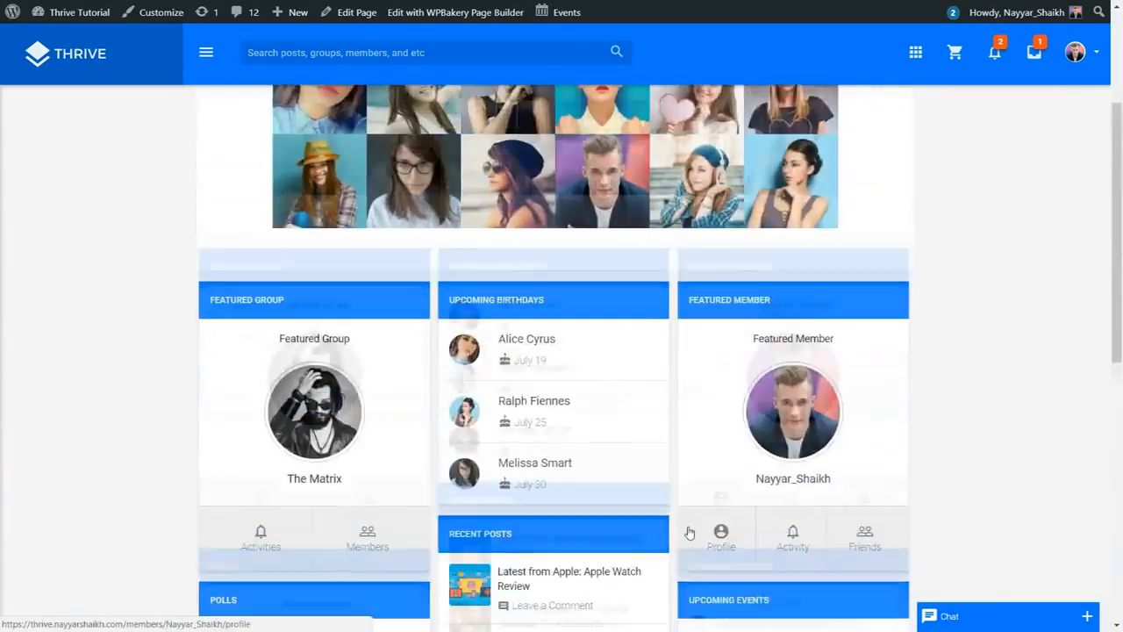
click(207, 53)
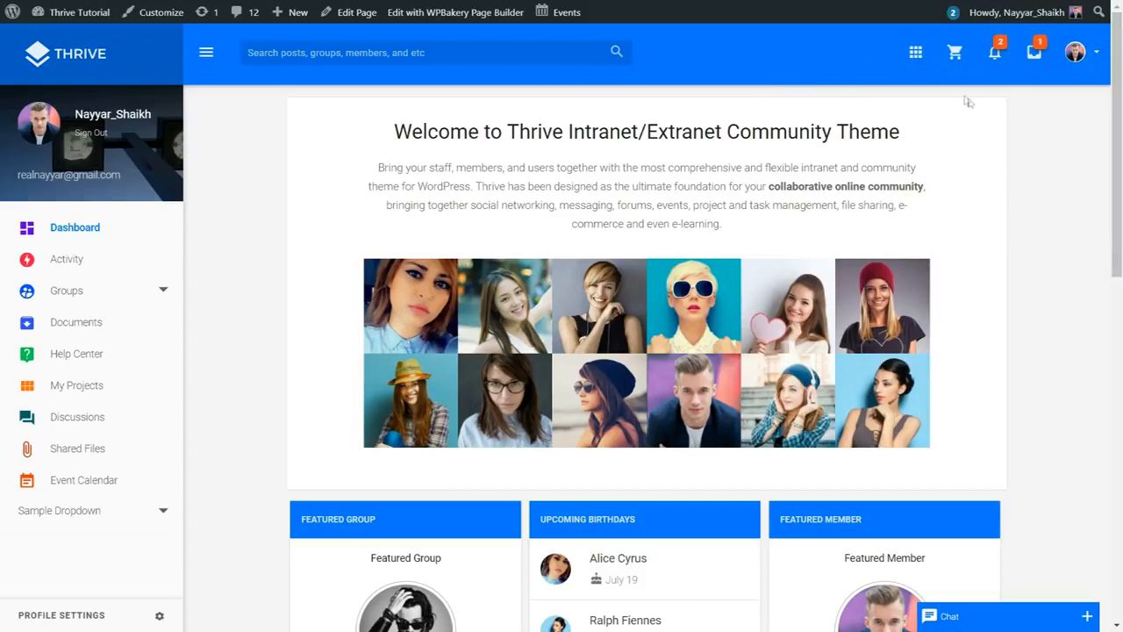
click(915, 52)
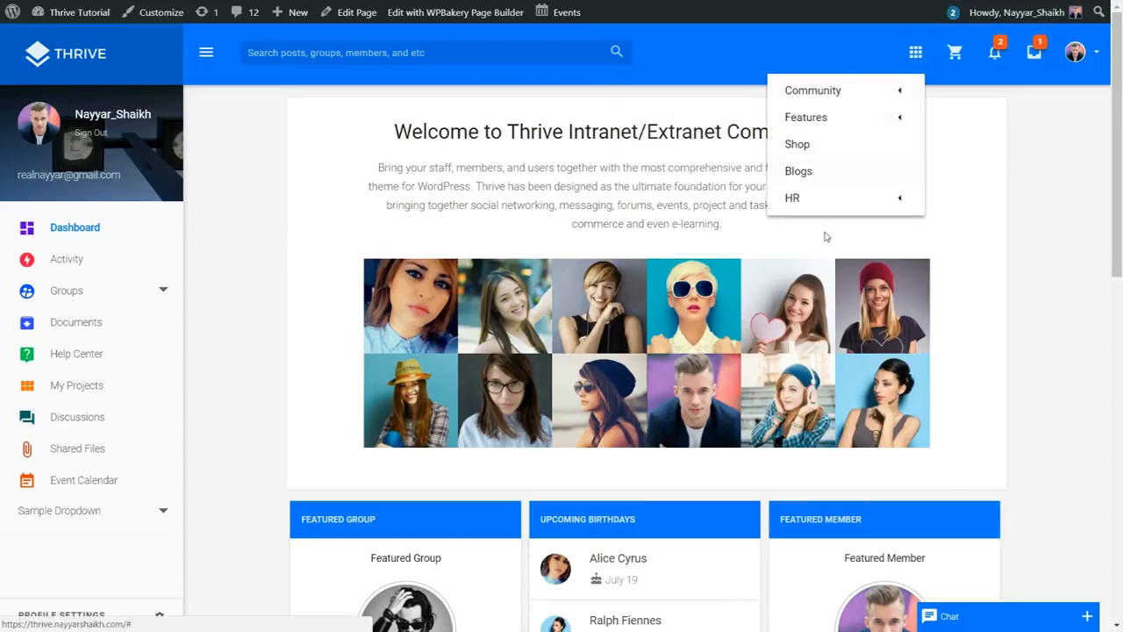
click(915, 54)
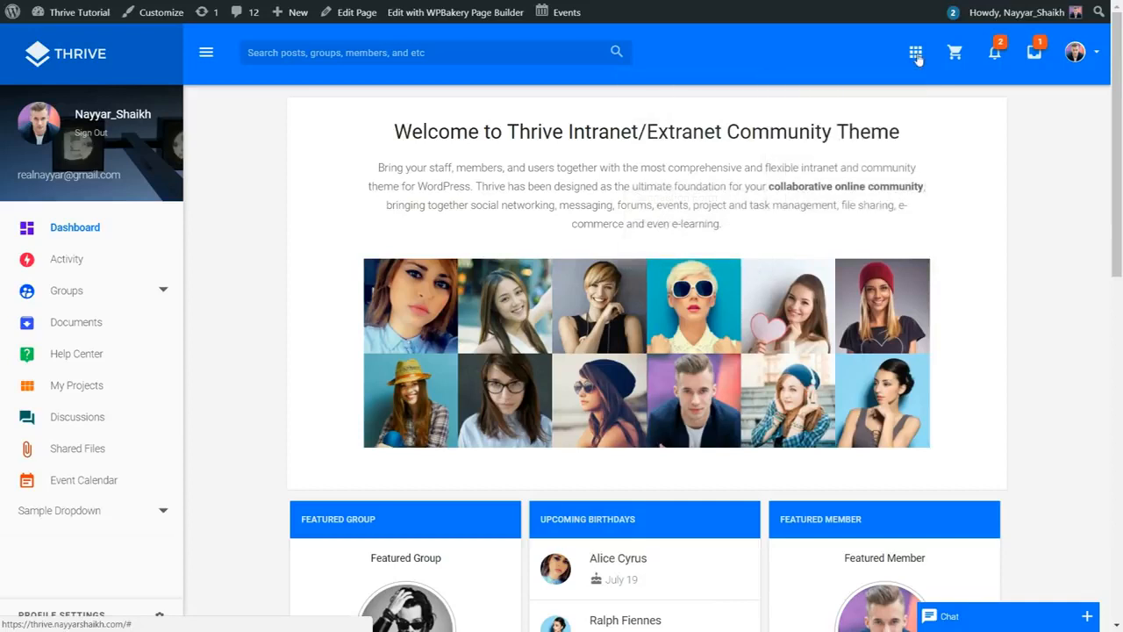
click(997, 55)
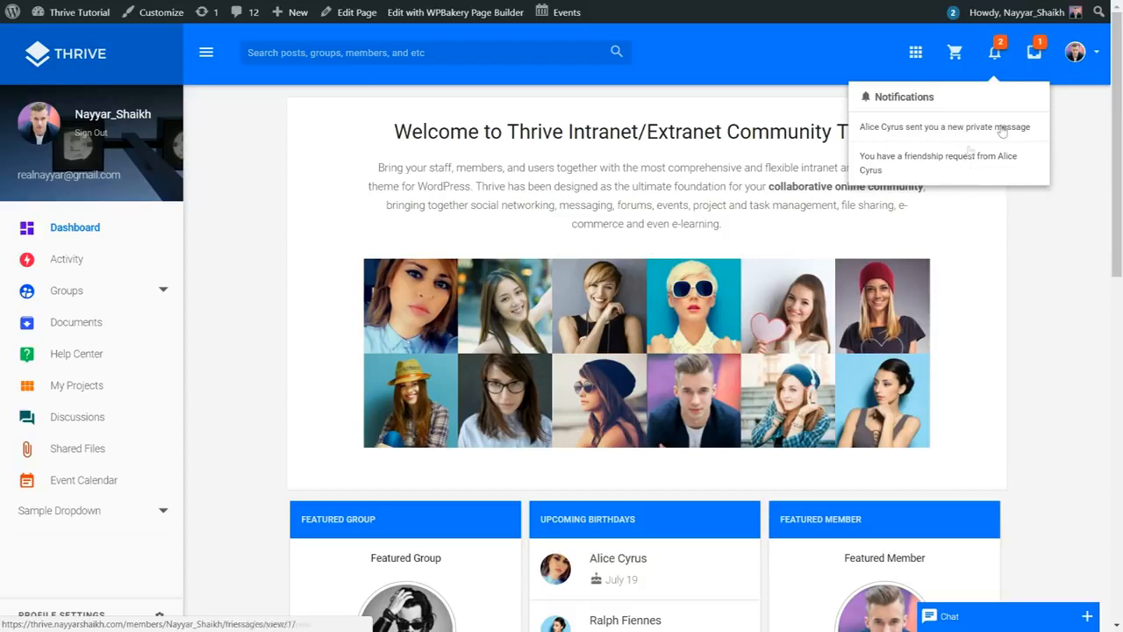
click(998, 58)
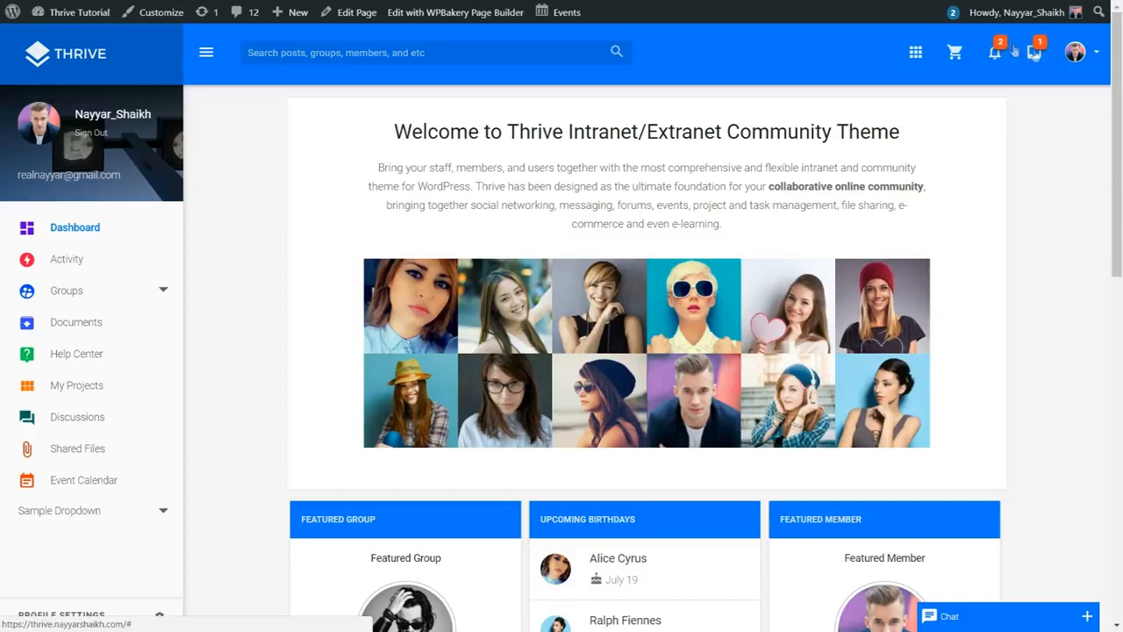
click(1084, 58)
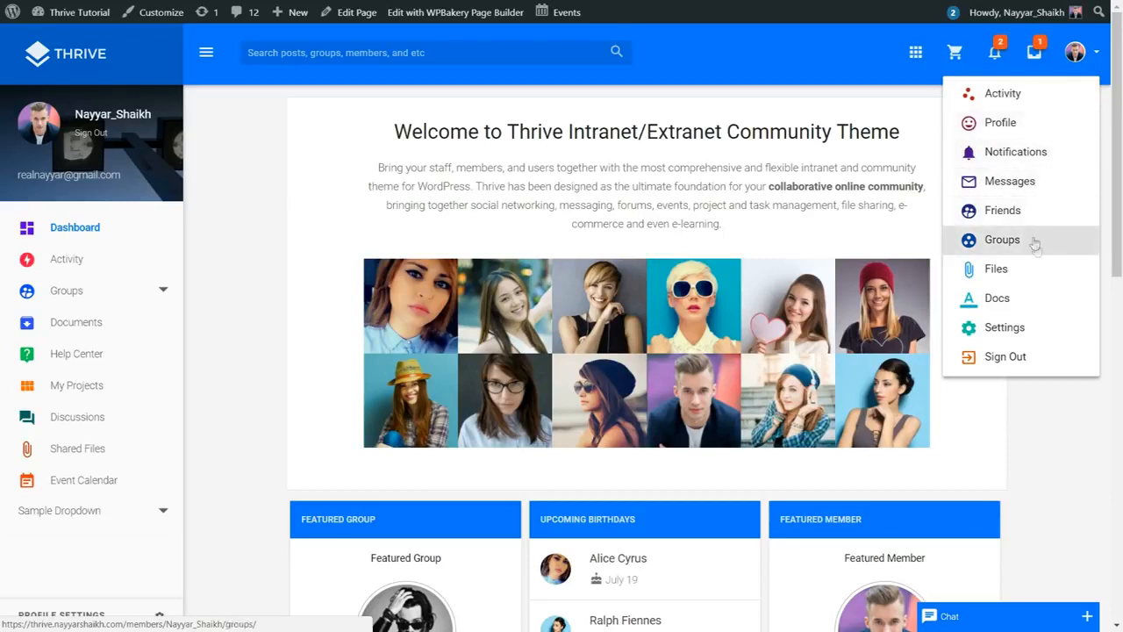
click(1080, 53)
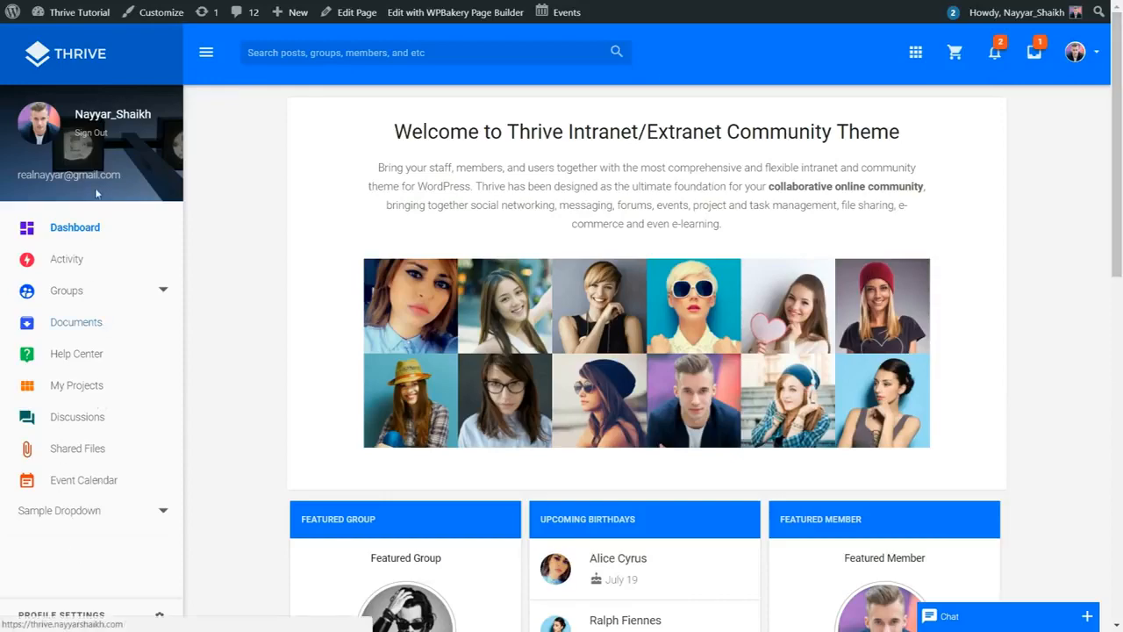
scroll(90, 324, down, 3)
scroll(93, 343, up, 3)
scroll(1018, 398, down, 4)
scroll(1017, 421, up, 4)
drag(388, 130, 900, 132)
click(679, 139)
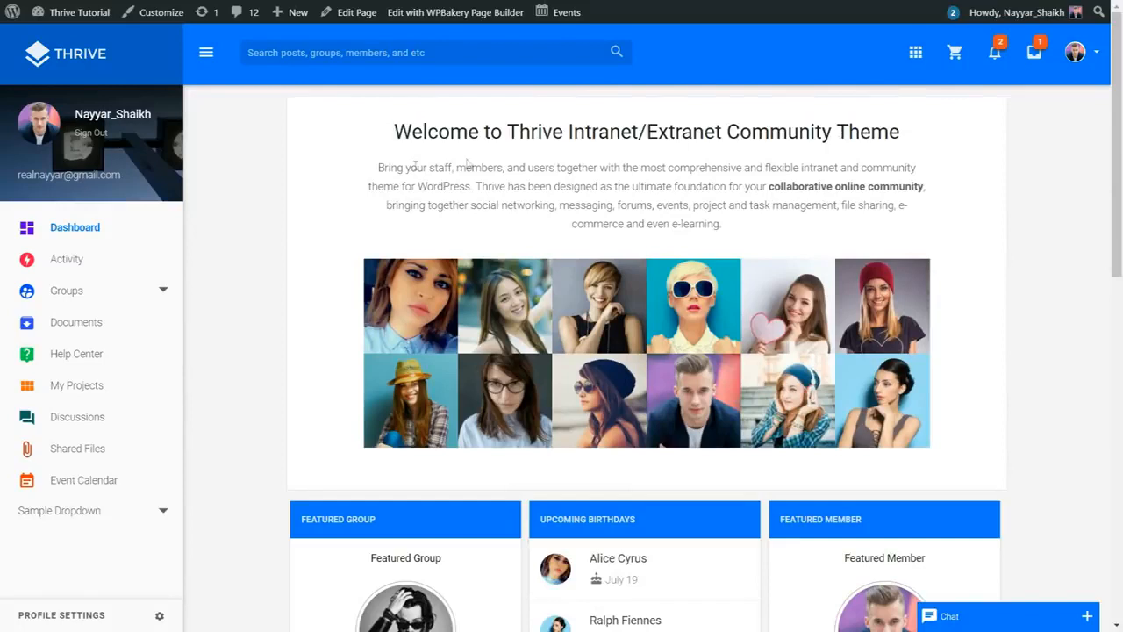
drag(373, 177, 747, 223)
click(737, 226)
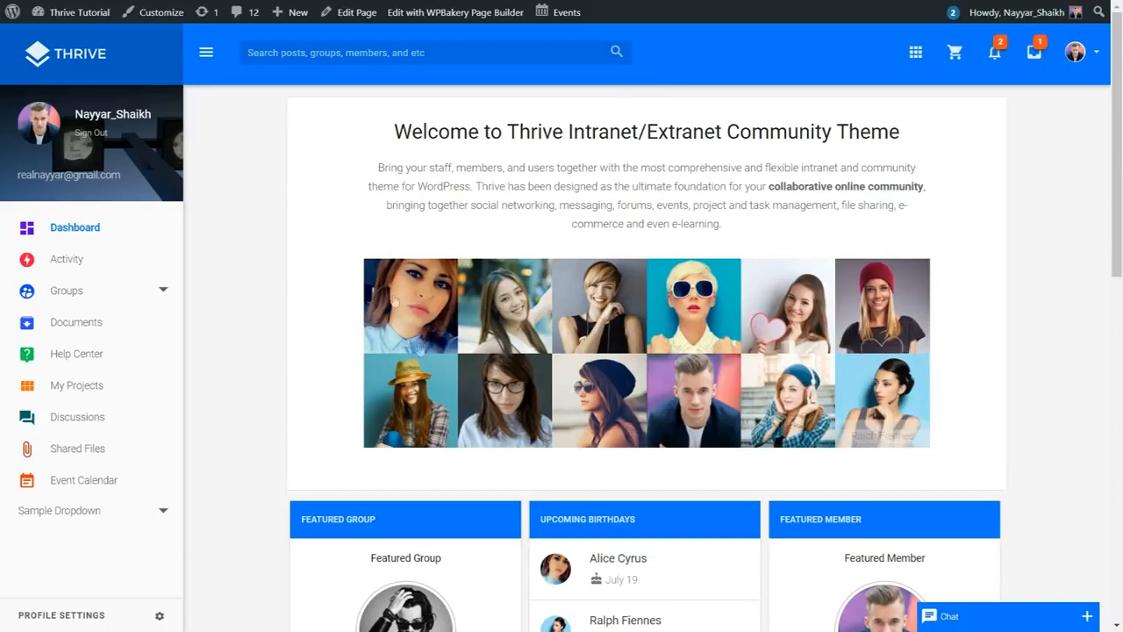
Step: Scroll through the dashboard widgets, then open your own member profile from the sidebar
scroll(912, 345, down, 4)
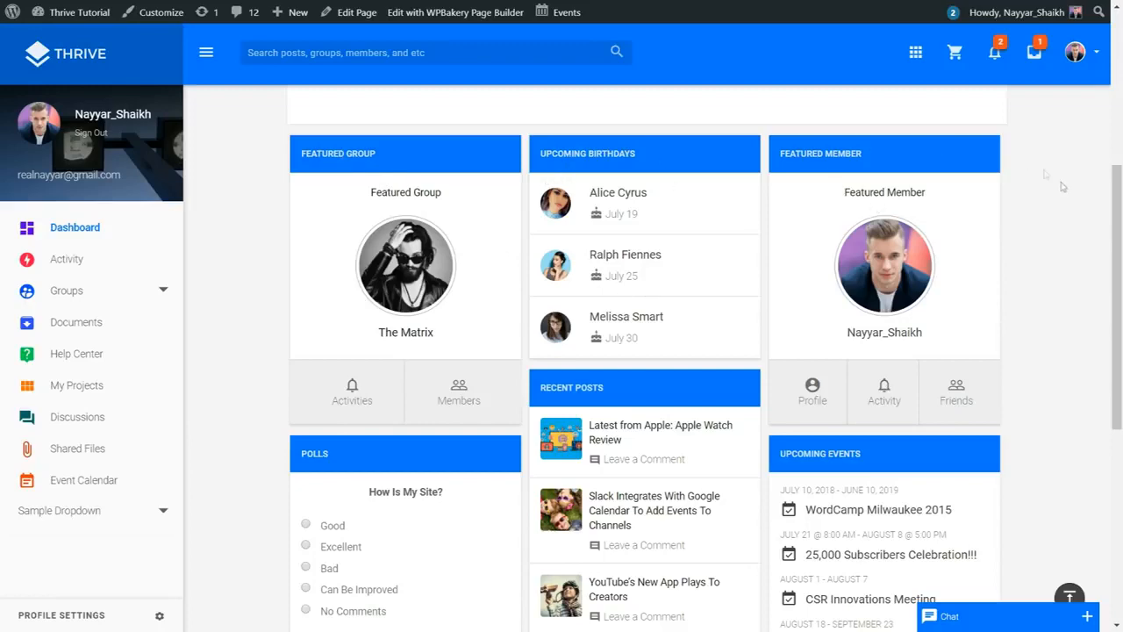
scroll(965, 263, down, 1)
scroll(590, 198, up, 1)
scroll(642, 297, down, 2)
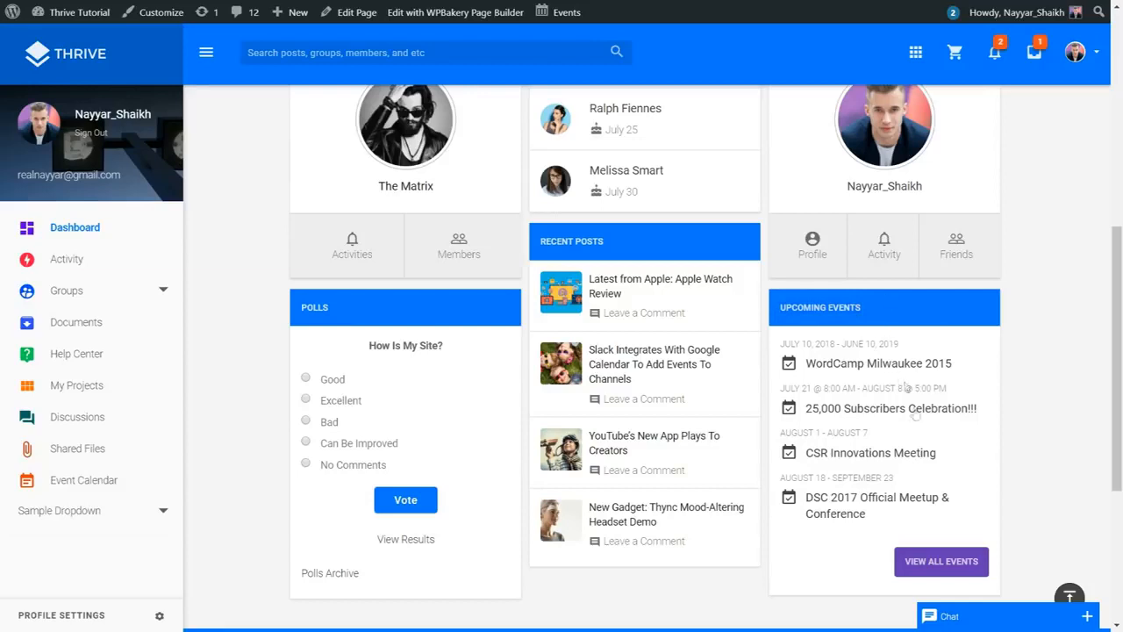
scroll(1070, 422, up, 6)
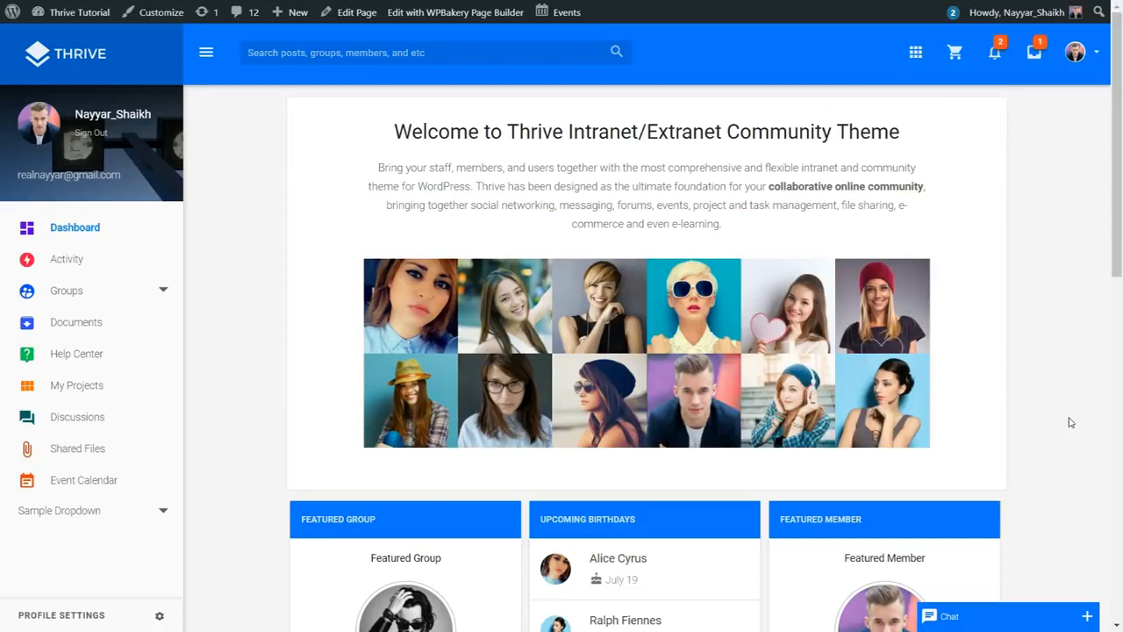
click(130, 115)
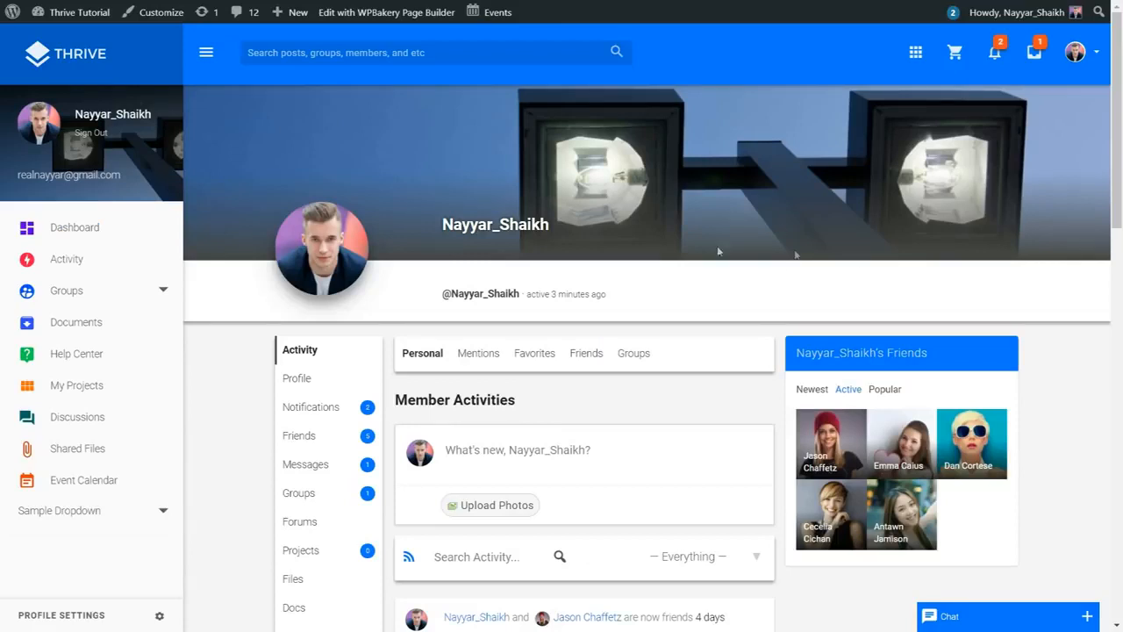
drag(442, 295, 518, 295)
click(590, 294)
drag(647, 299, 561, 293)
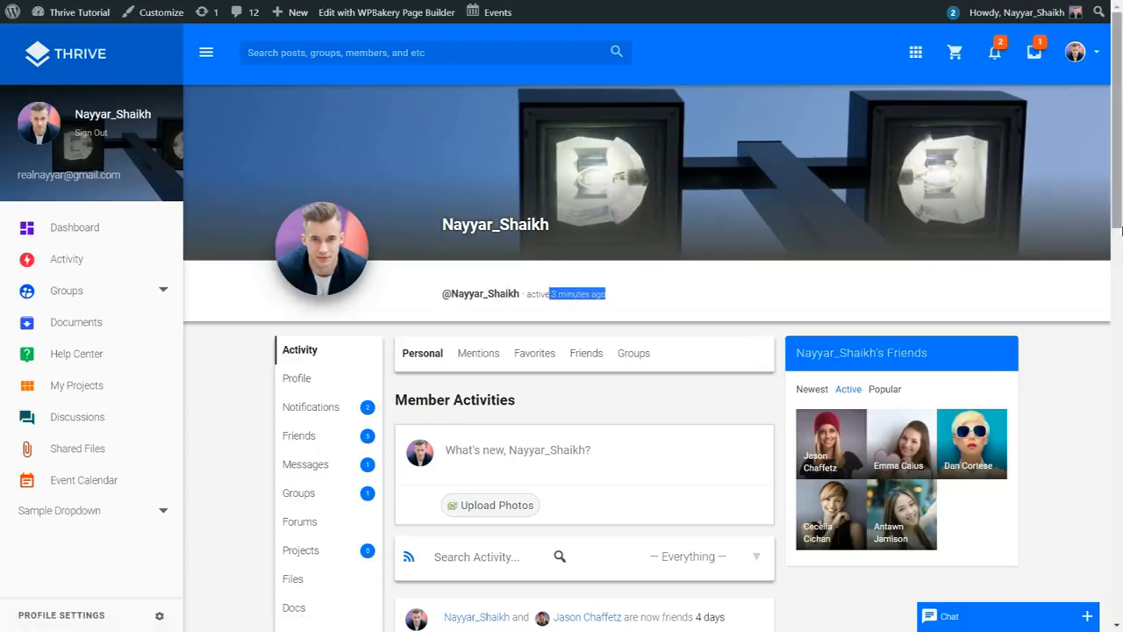
scroll(651, 302, down, 1)
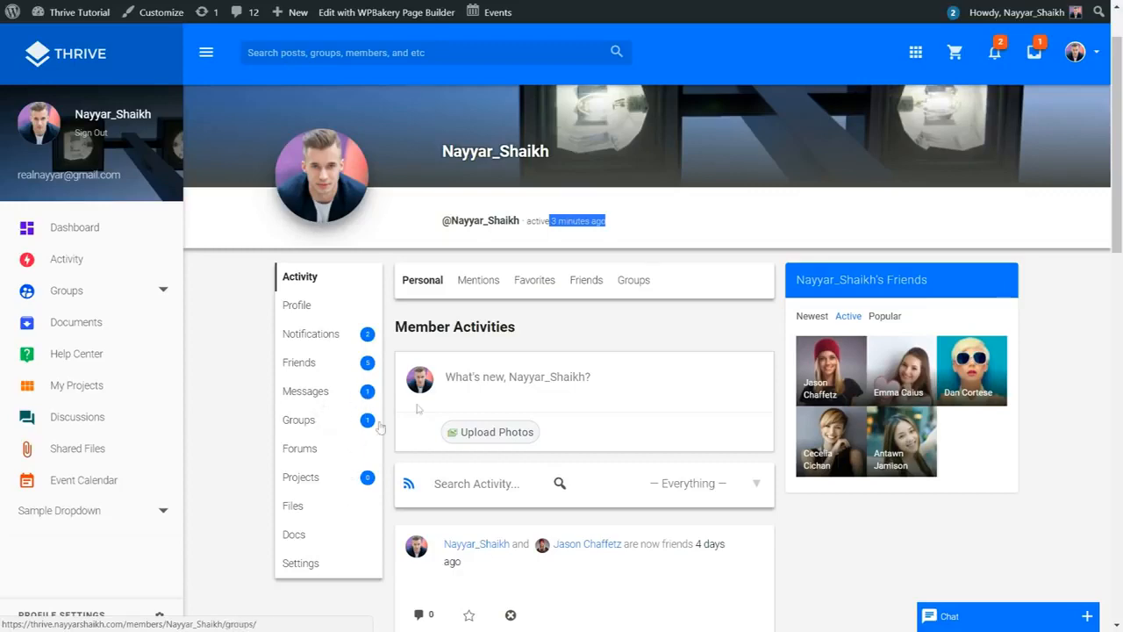
scroll(556, 203, down, 3)
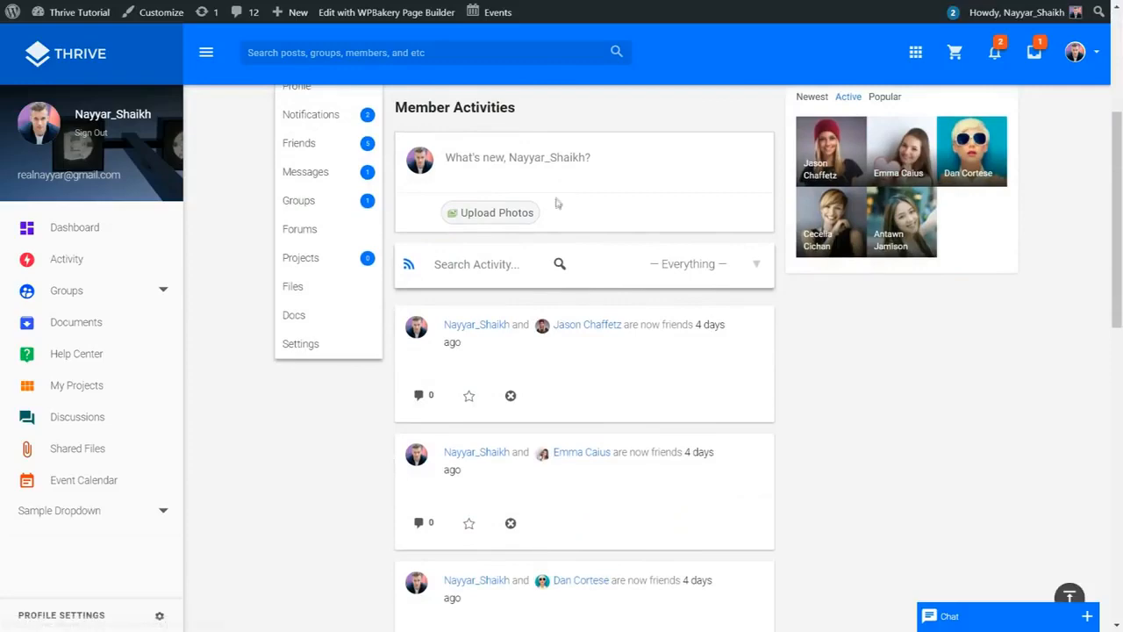
scroll(556, 203, up, 1)
scroll(664, 278, down, 2)
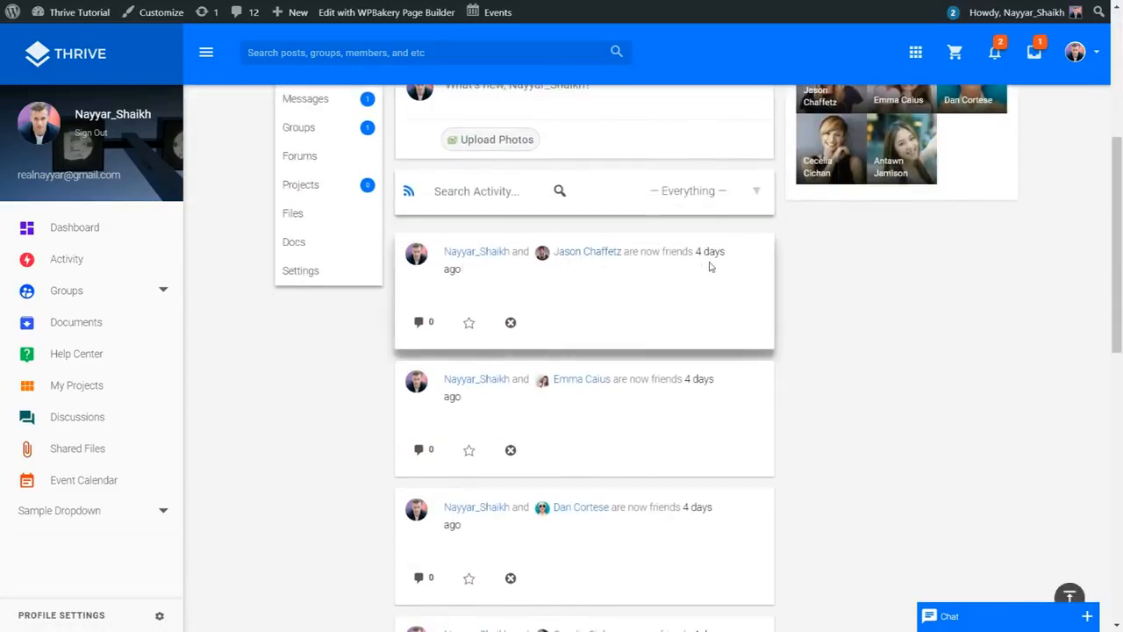
scroll(564, 289, down, 1)
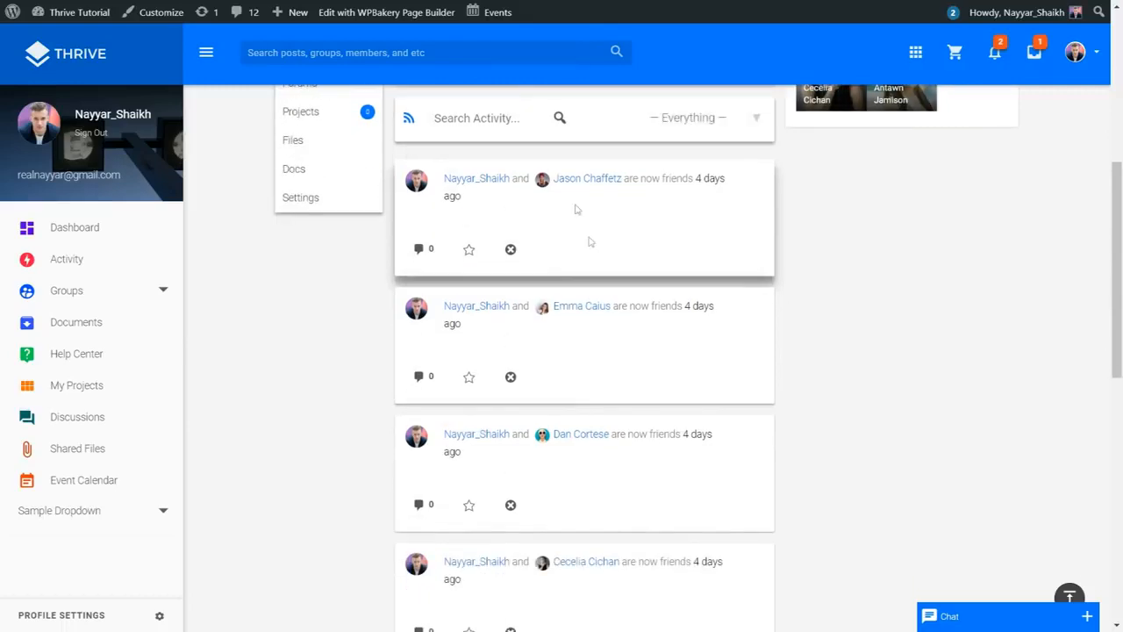
scroll(641, 271, down, 4)
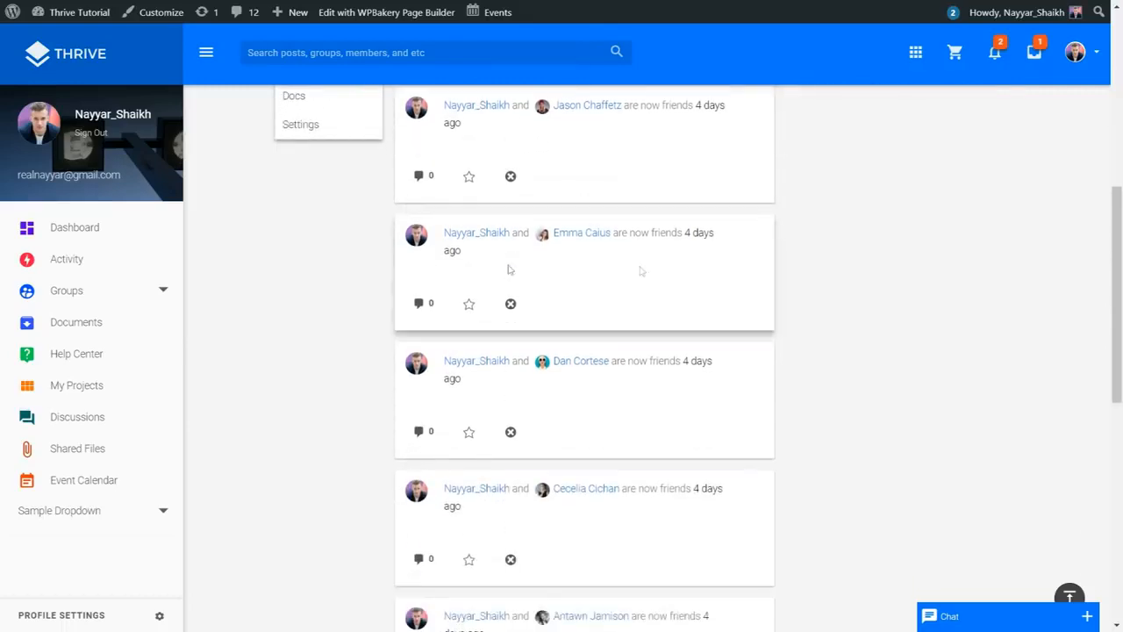
scroll(527, 290, down, 4)
scroll(596, 431, up, 14)
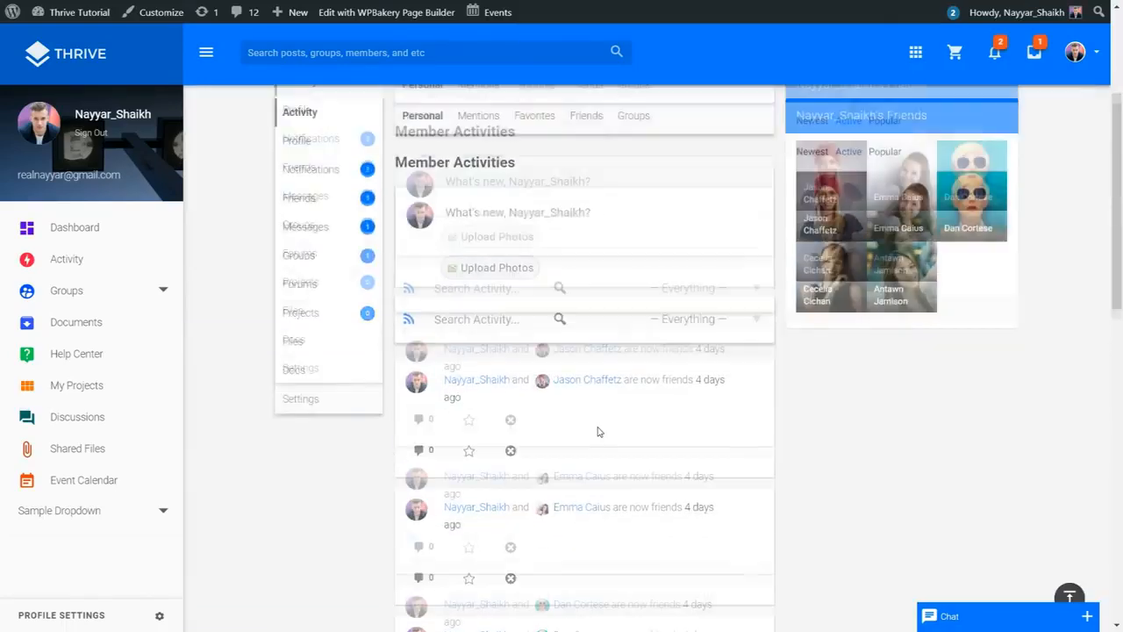
scroll(599, 430, down, 1)
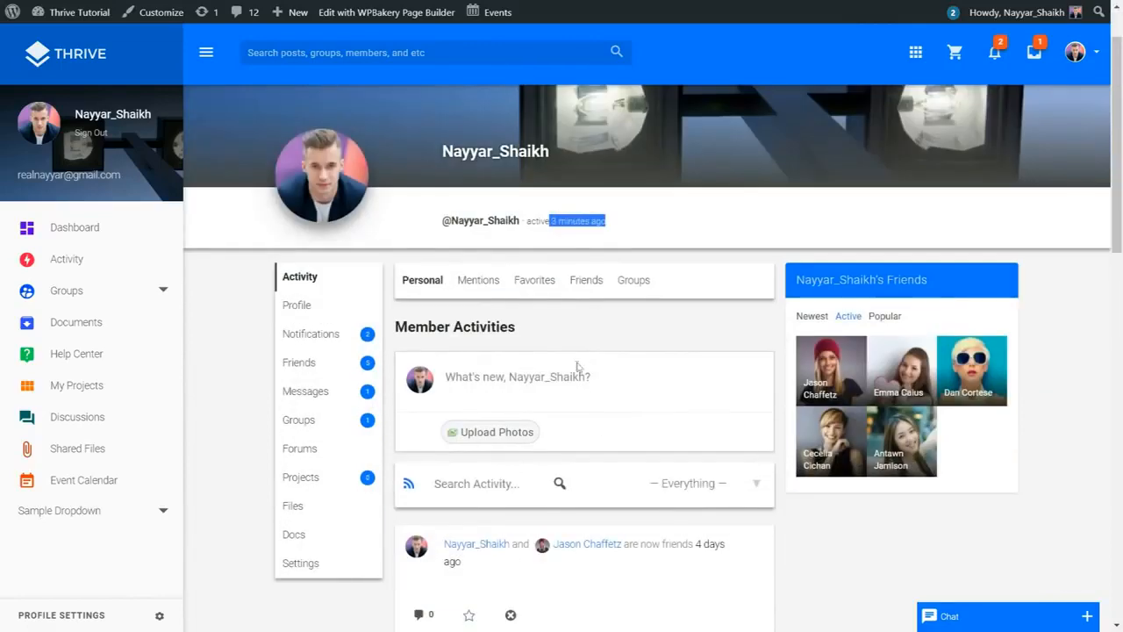
Step: Open the activity type filter and close it, keeping Everything selected
click(707, 484)
scroll(717, 484, down, 1)
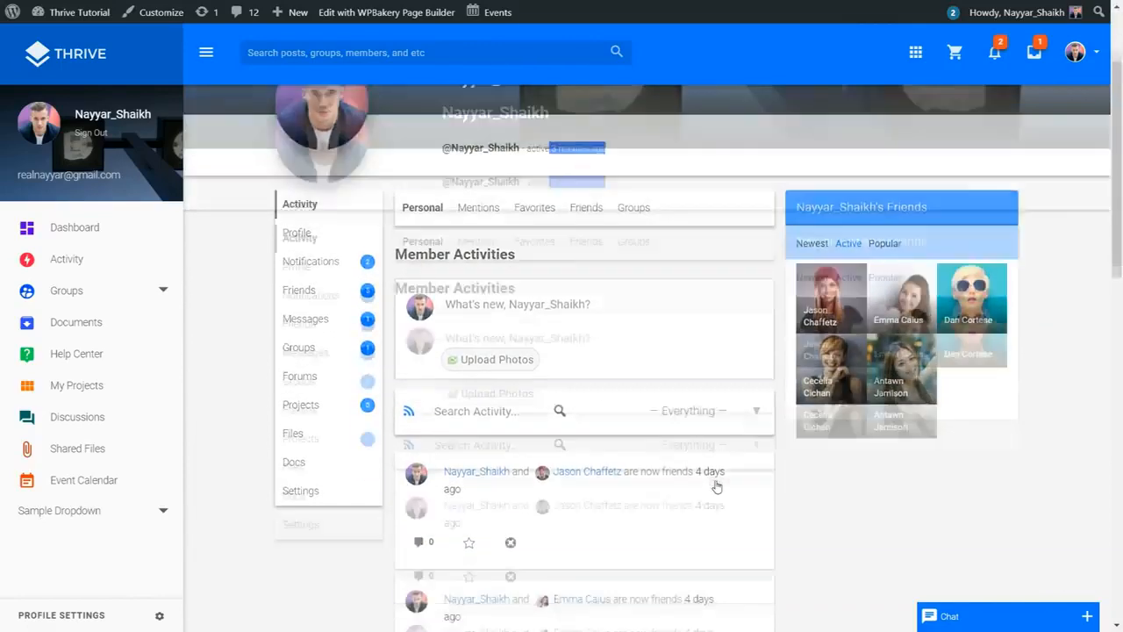
click(718, 410)
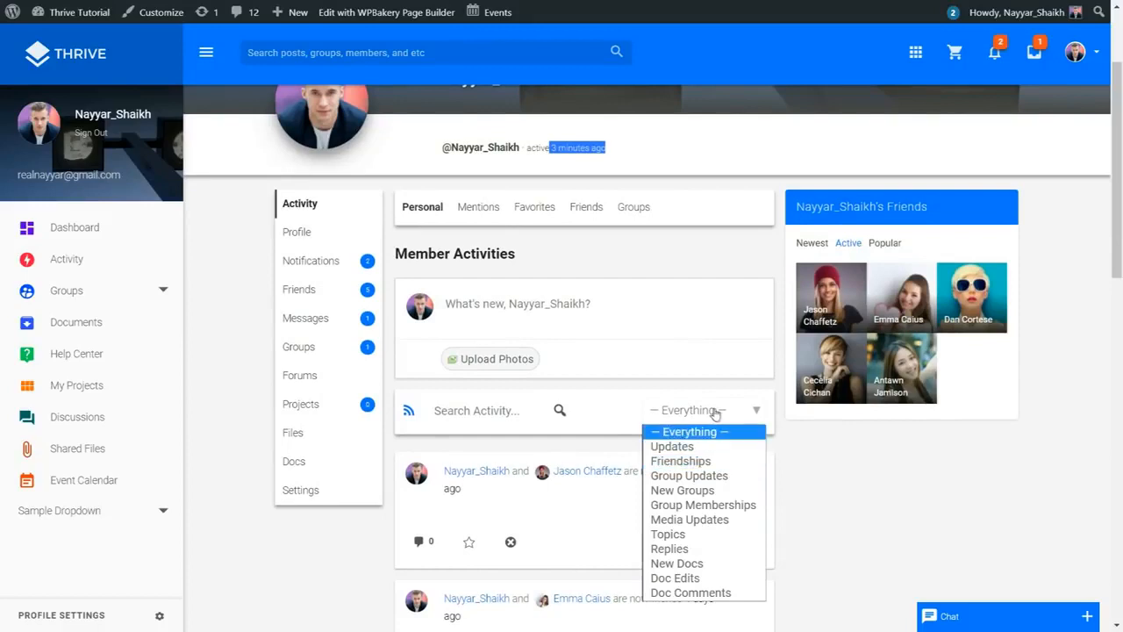
click(715, 412)
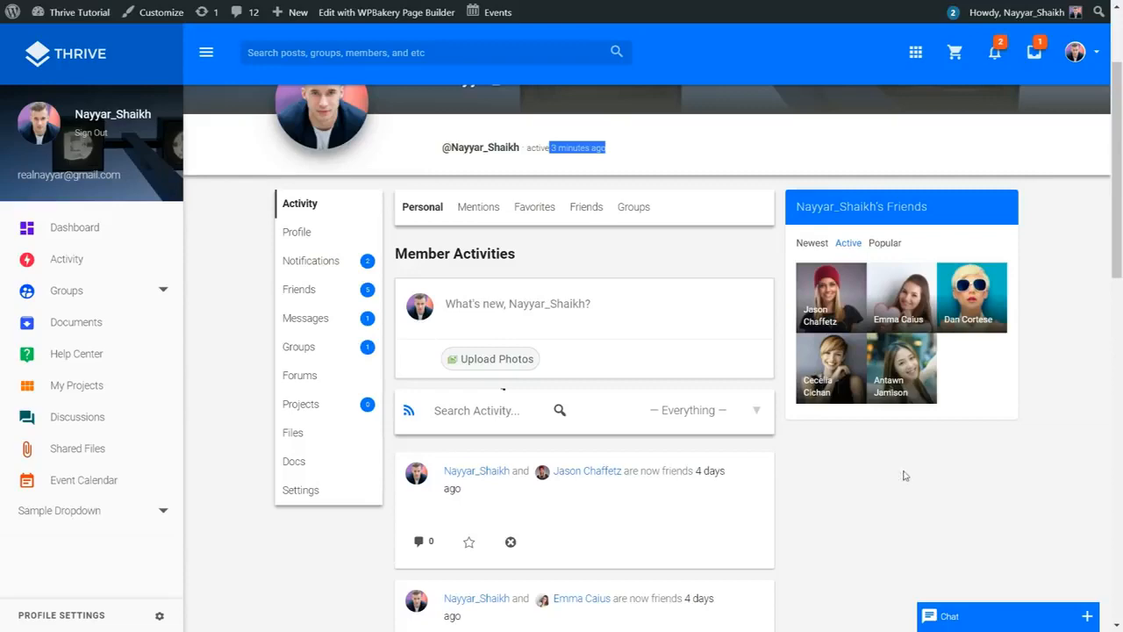
Step: Scroll the activity feed again, then go to the profile's Notifications
scroll(904, 475, down, 4)
scroll(950, 389, up, 5)
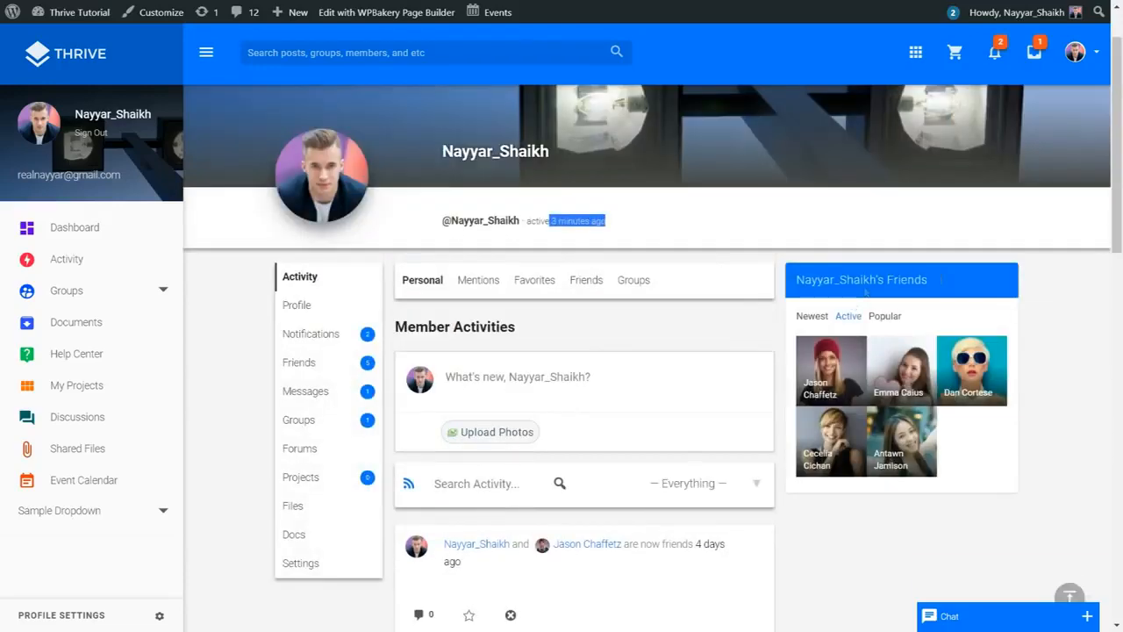
scroll(1003, 337, down, 3)
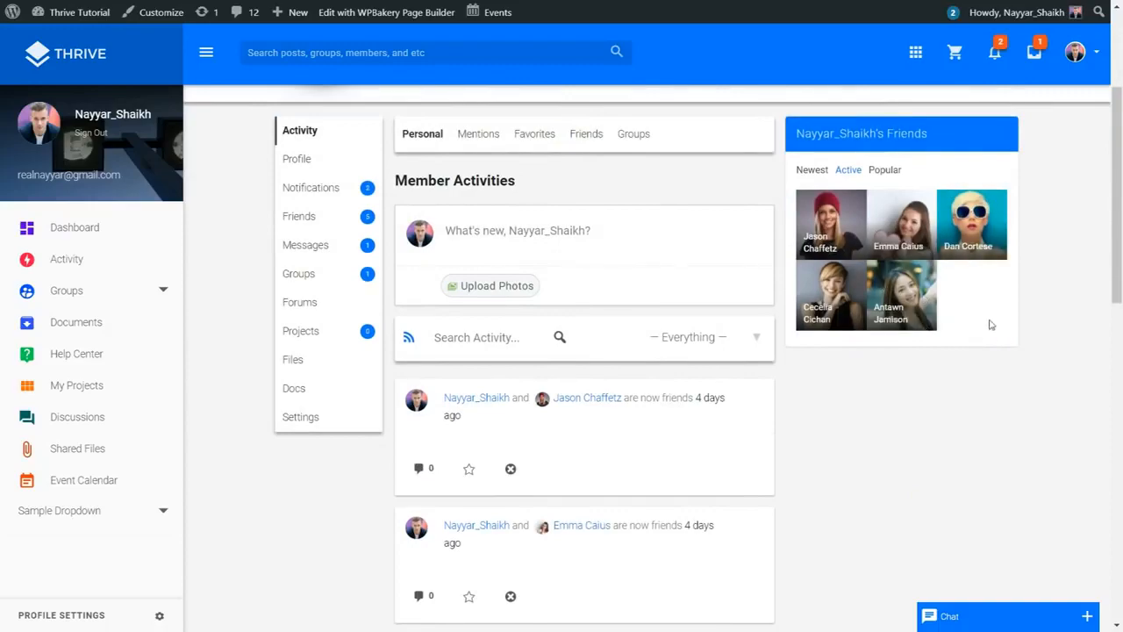
scroll(990, 321, down, 6)
scroll(917, 401, up, 9)
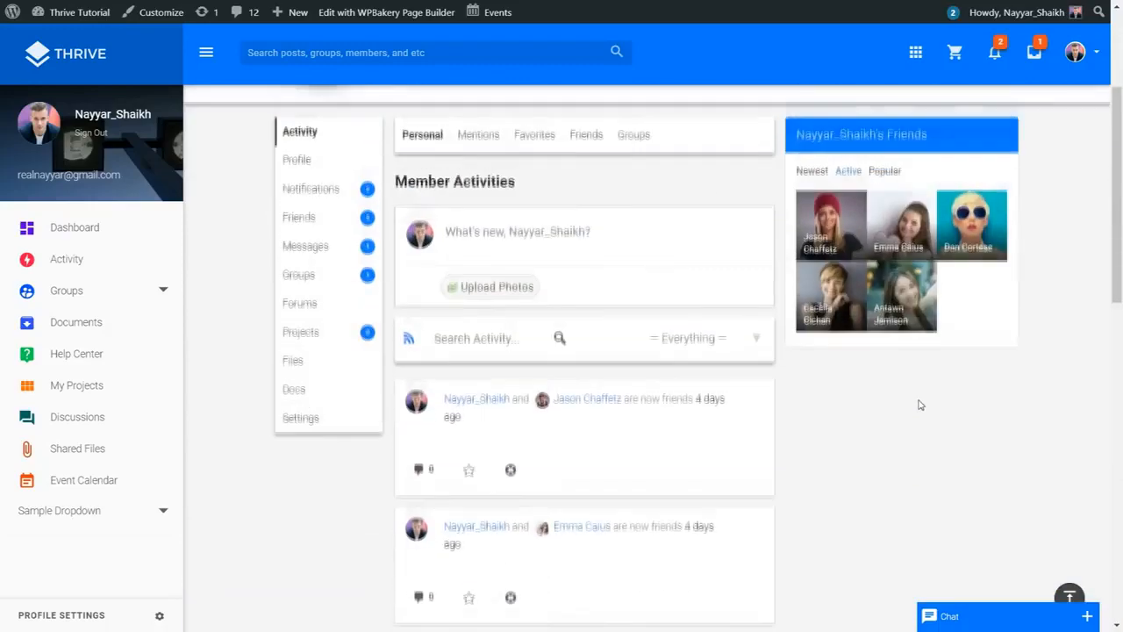
scroll(903, 339, down, 3)
scroll(904, 366, up, 1)
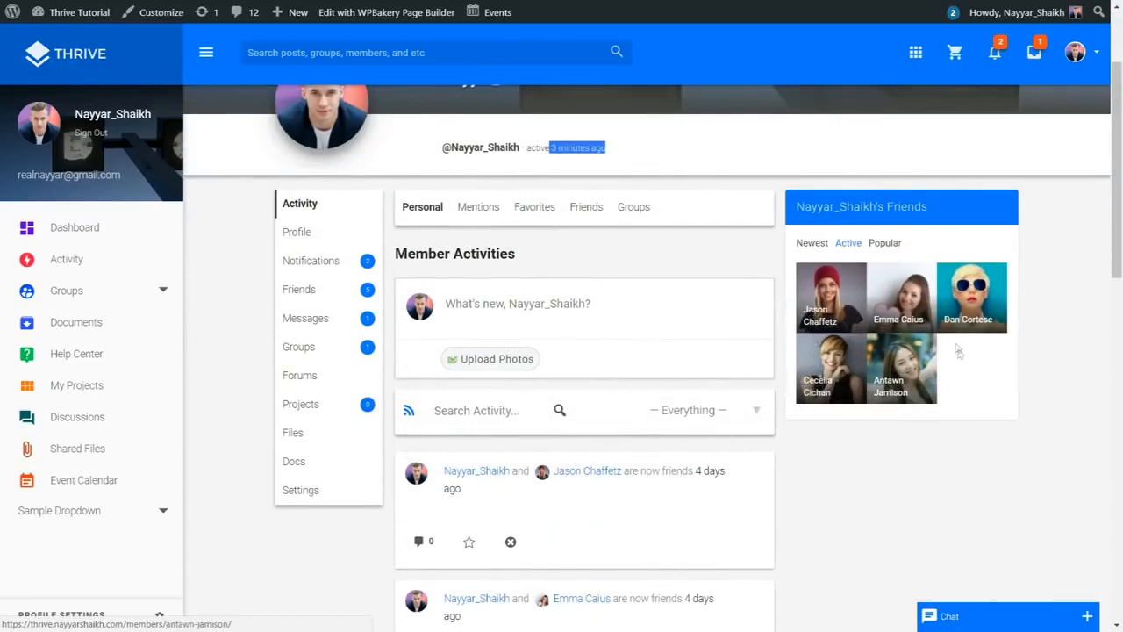
scroll(957, 360, up, 2)
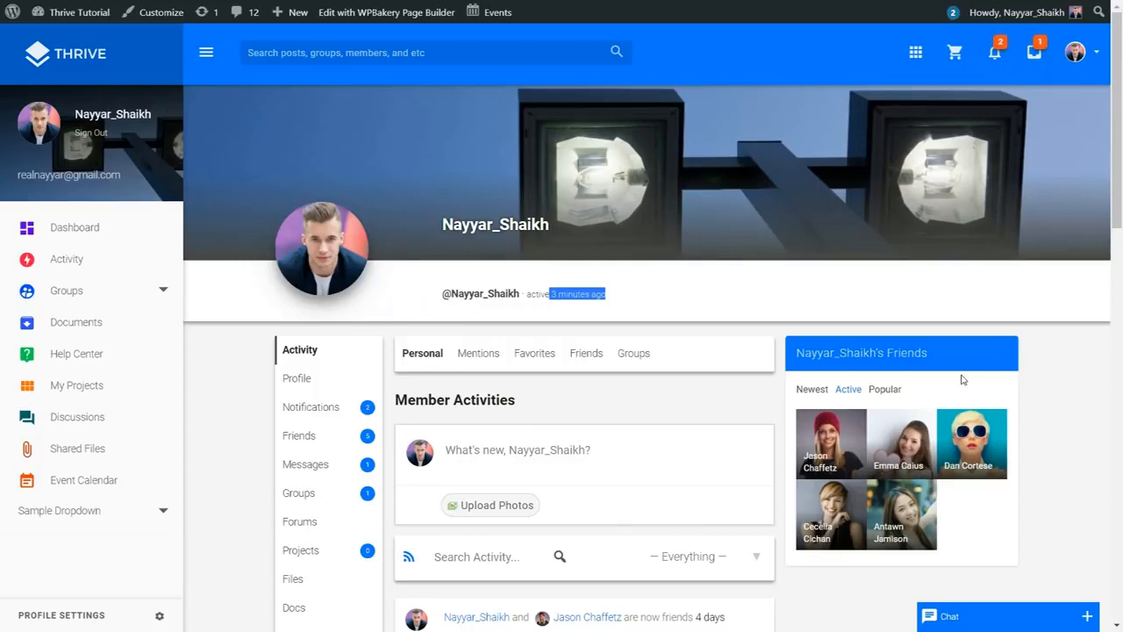
scroll(962, 380, down, 1)
click(299, 333)
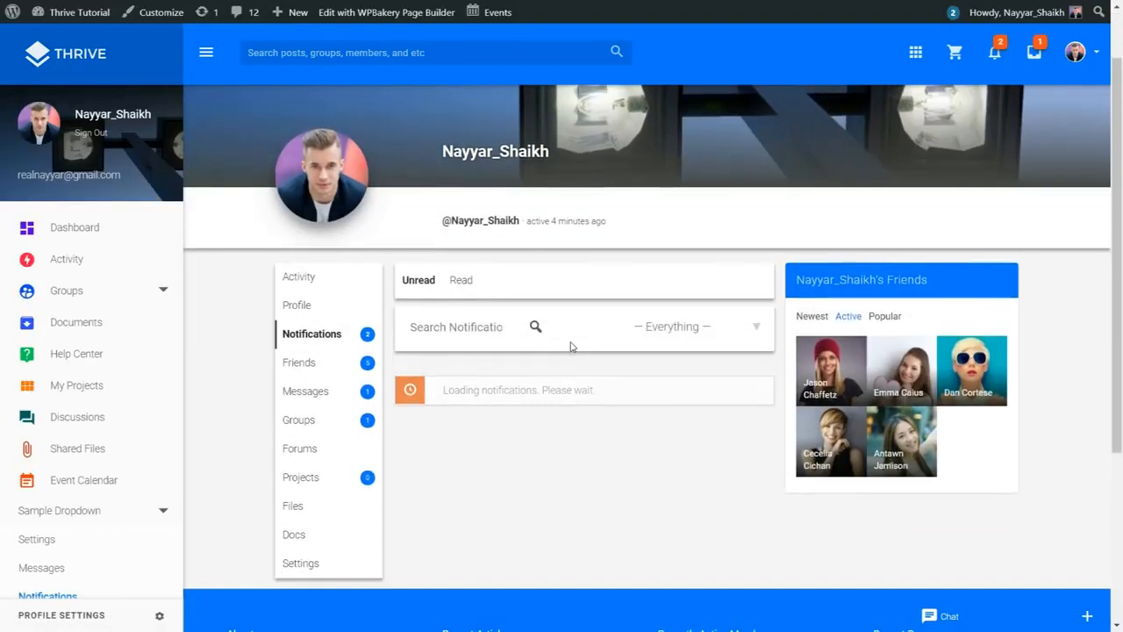
Step: Open the private-message notification and select the Introduction message text
scroll(571, 346, down, 1)
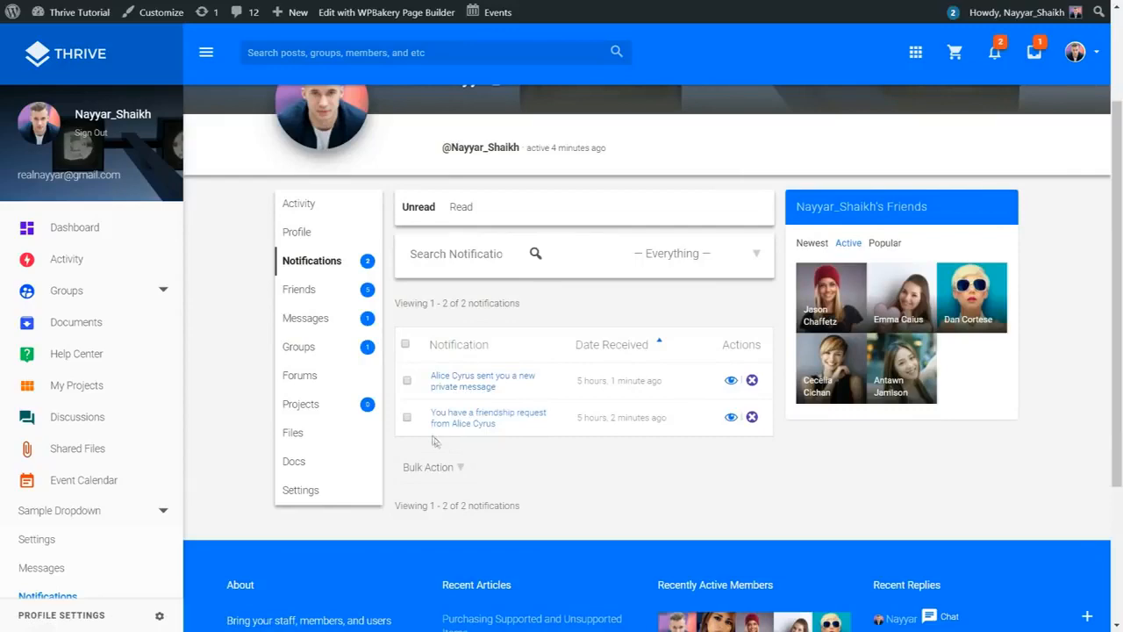
click(464, 392)
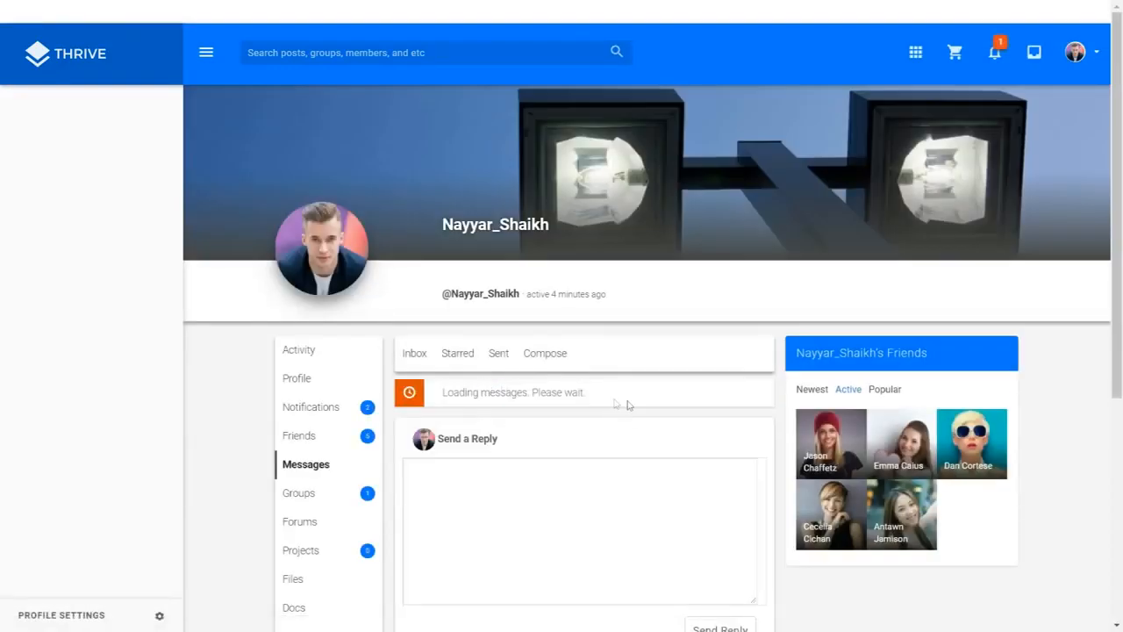
scroll(627, 403, down, 4)
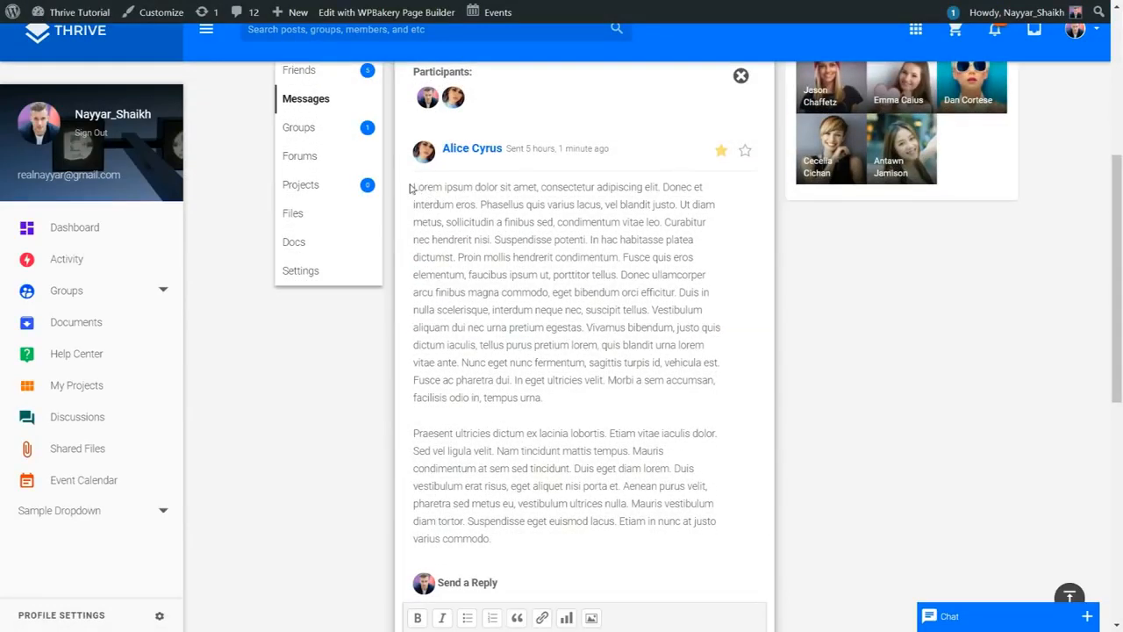
drag(410, 188, 628, 451)
click(629, 451)
Step: Scroll to the Send a Reply box, return to the thread top, then open the site-wide Activity feed
scroll(478, 464, down, 5)
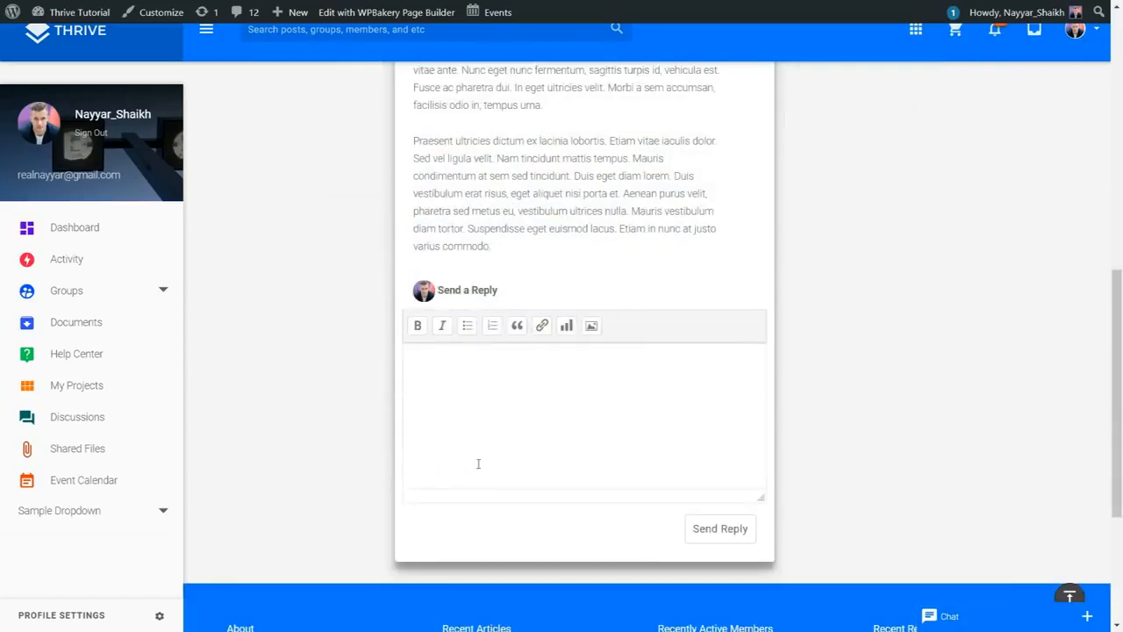
click(738, 523)
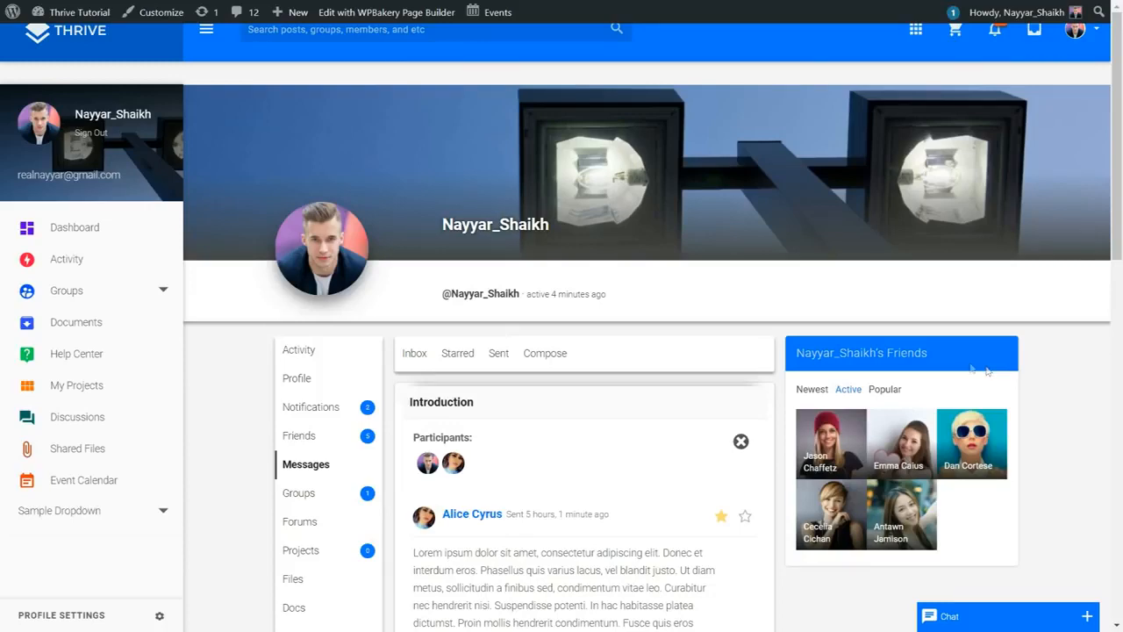
click(67, 259)
Step: Start a new status update in the What's new box, then cancel it
scroll(1113, 277, down, 3)
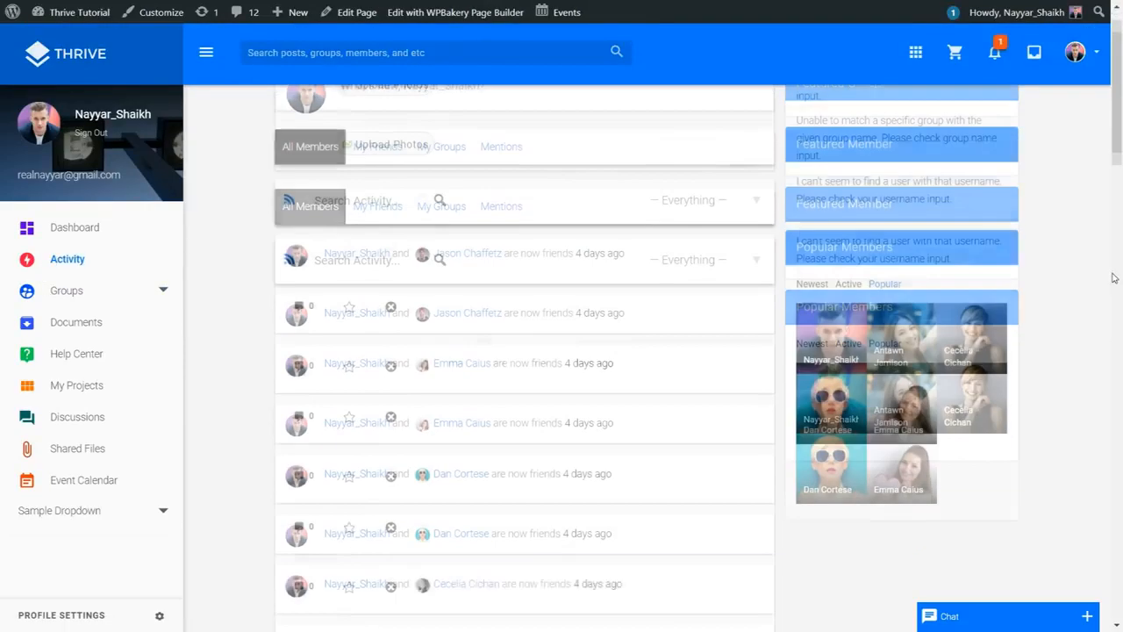
scroll(1108, 330, up, 5)
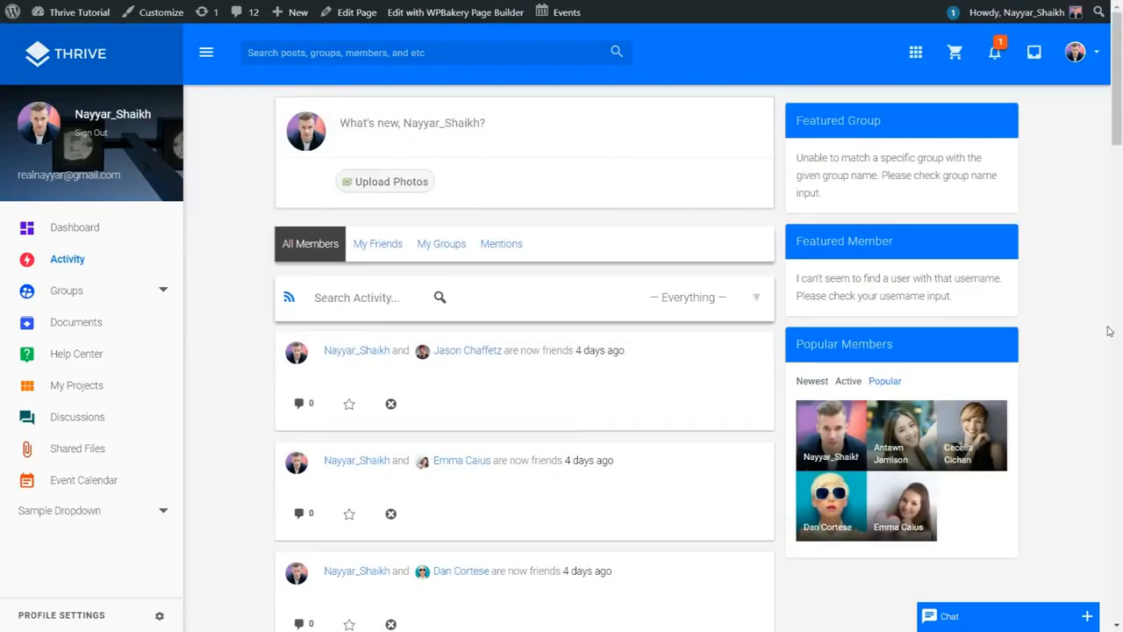
click(457, 122)
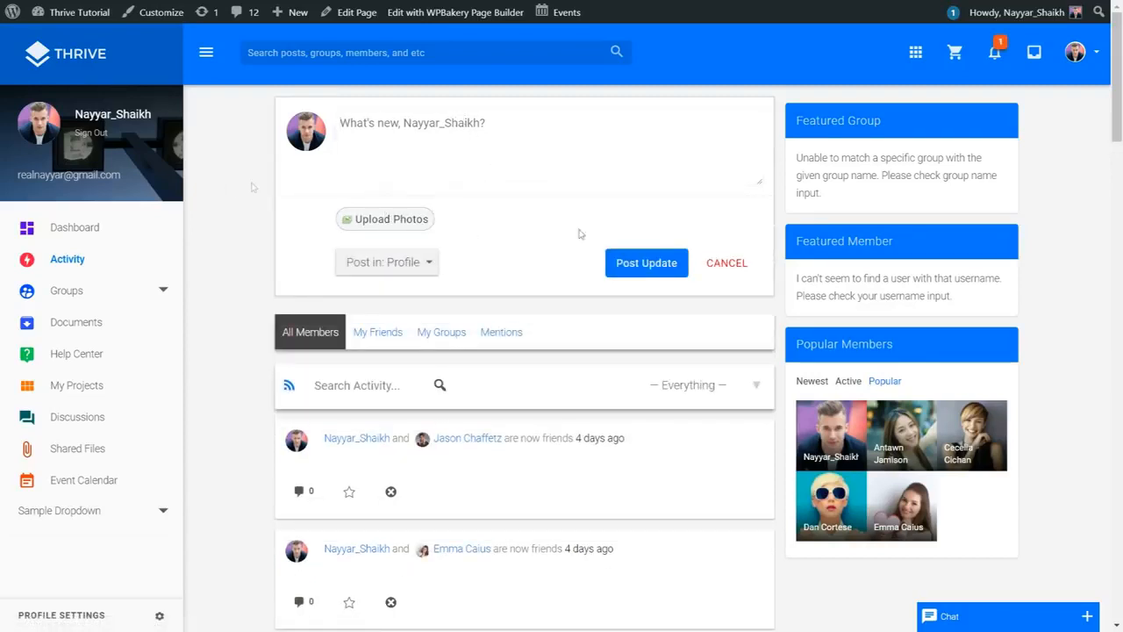
click(742, 262)
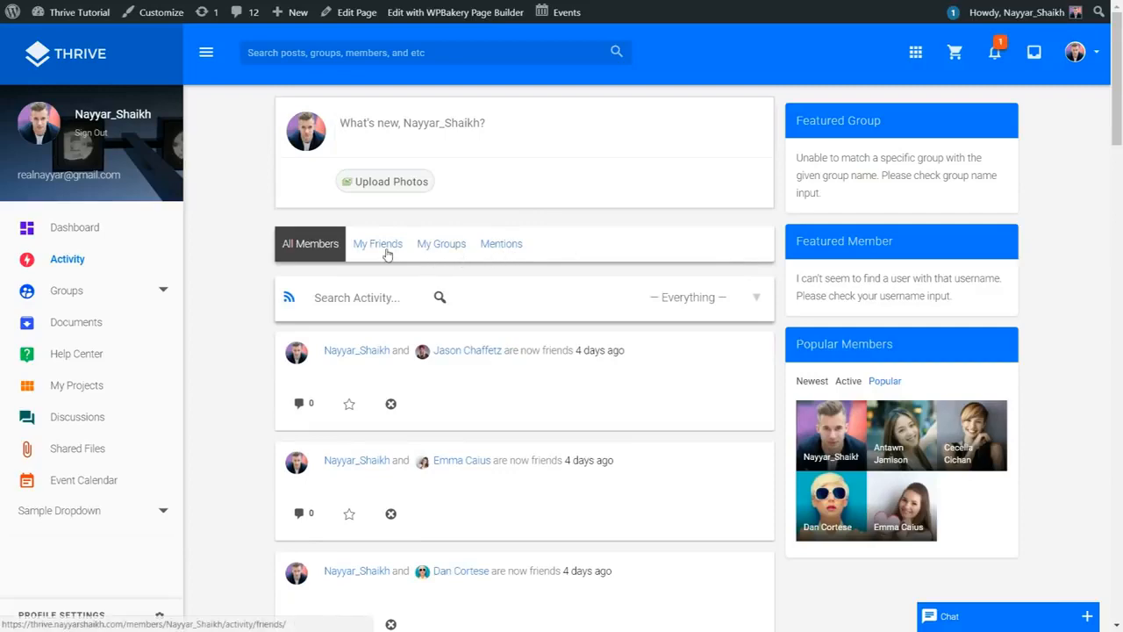
scroll(368, 263, down, 2)
scroll(443, 406, up, 2)
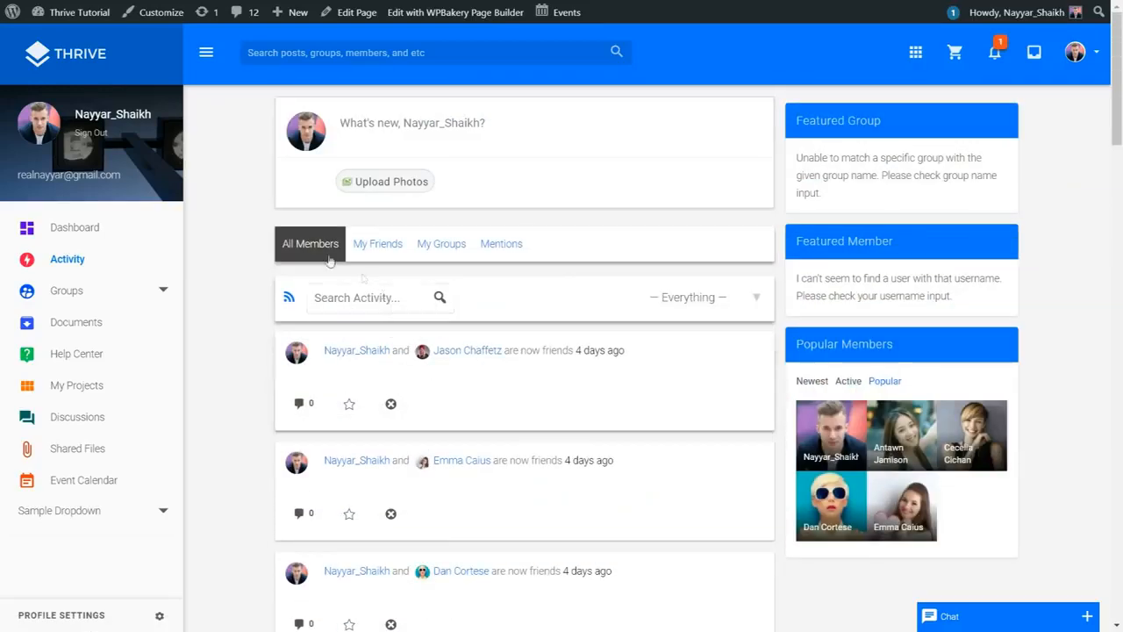
Step: Filter the activity feed by My Friends, My Groups, then Mentions
click(369, 252)
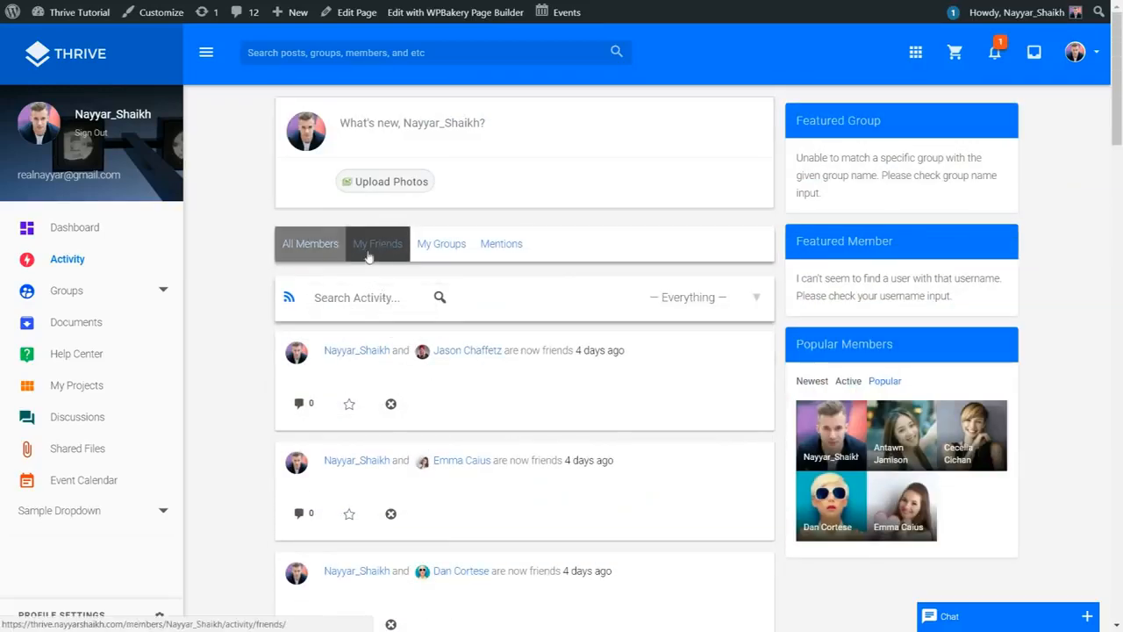
click(437, 245)
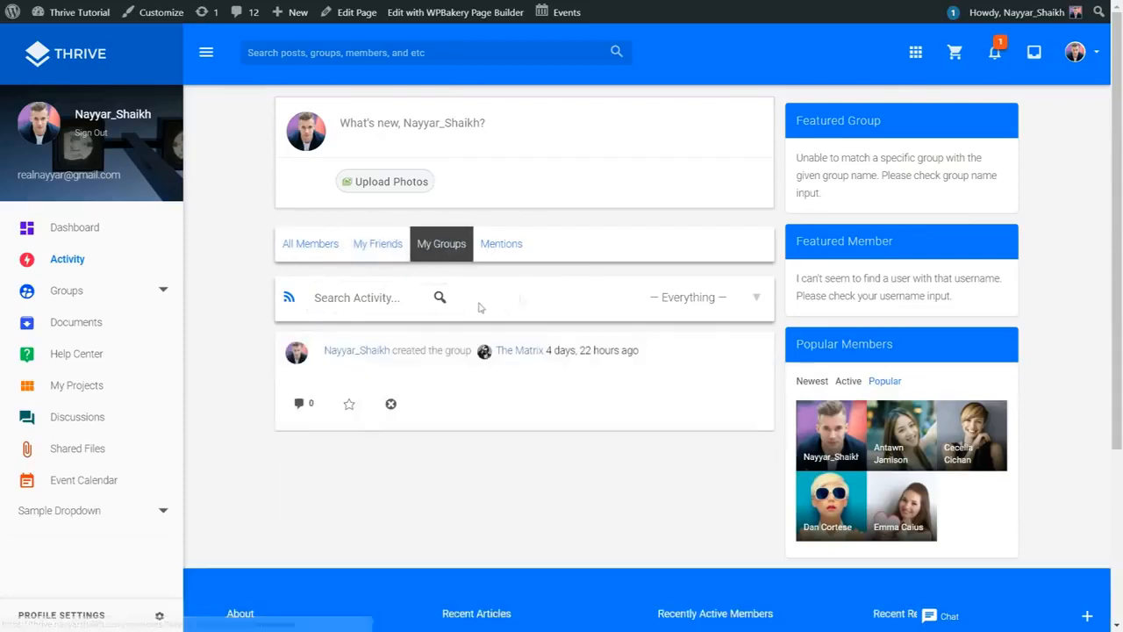
click(498, 248)
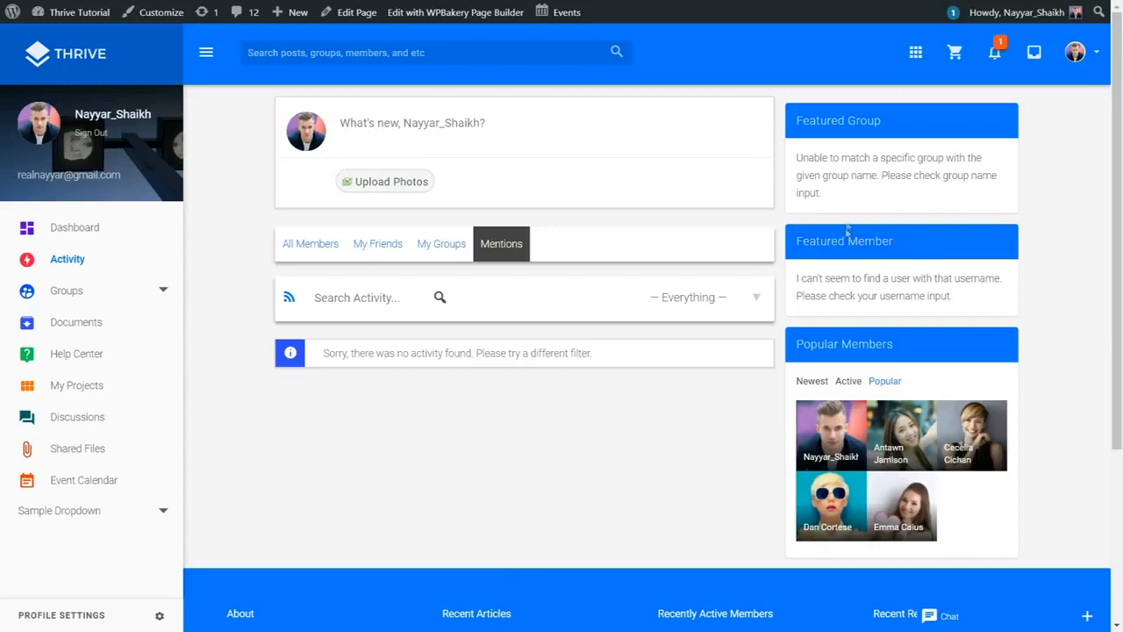
scroll(880, 404, down, 3)
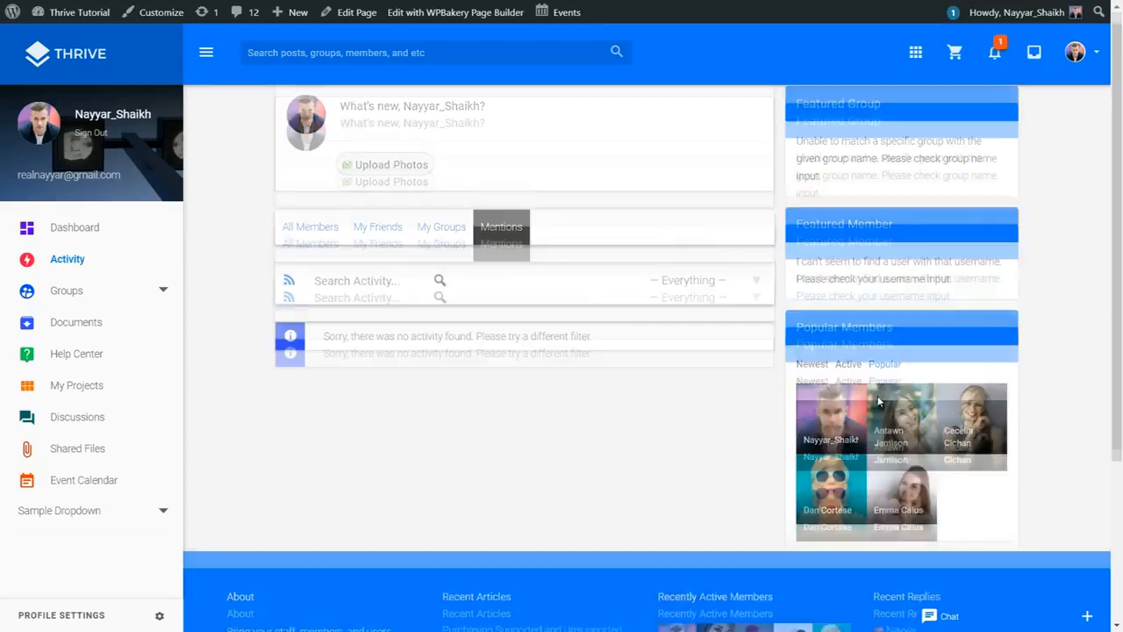
scroll(883, 408, up, 3)
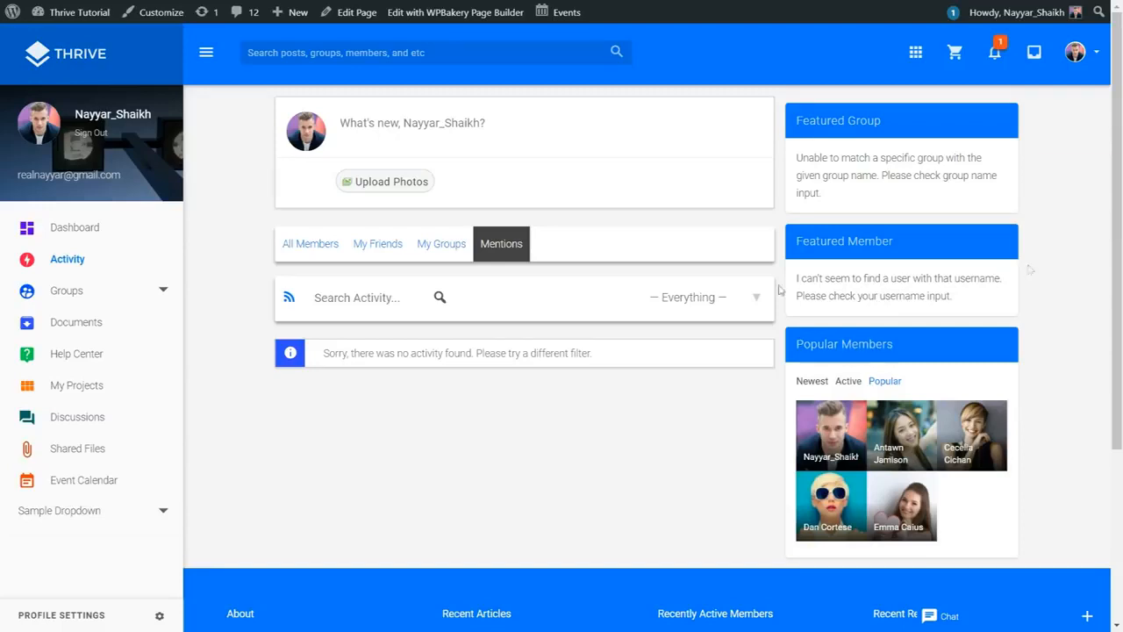
Step: Open The Matrix group from the groups directory and view its member list
click(77, 296)
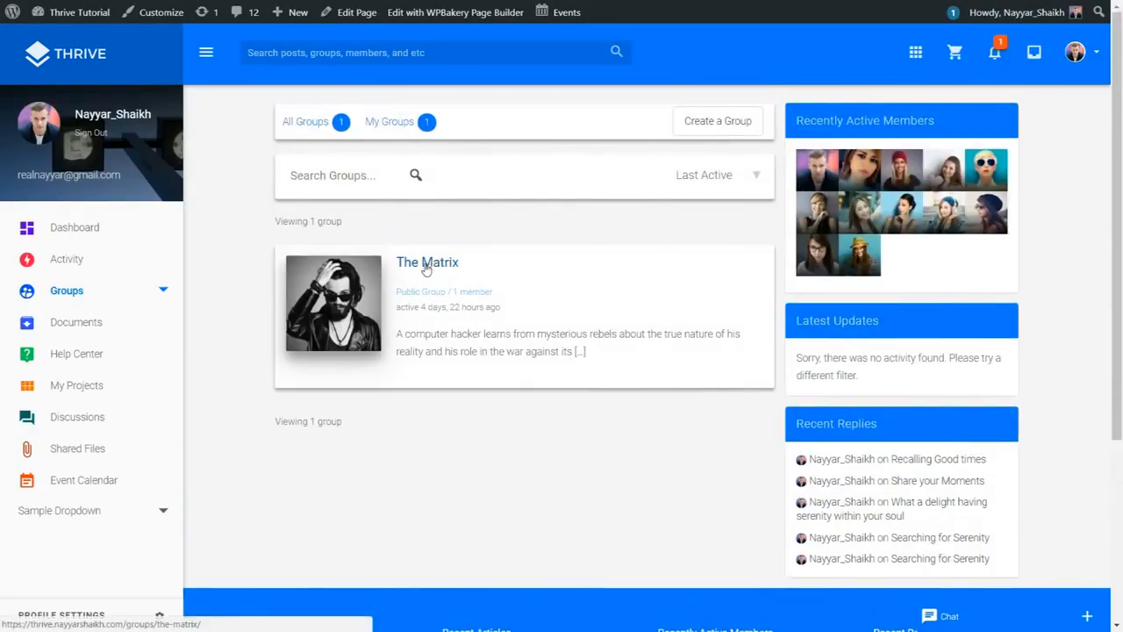
click(425, 266)
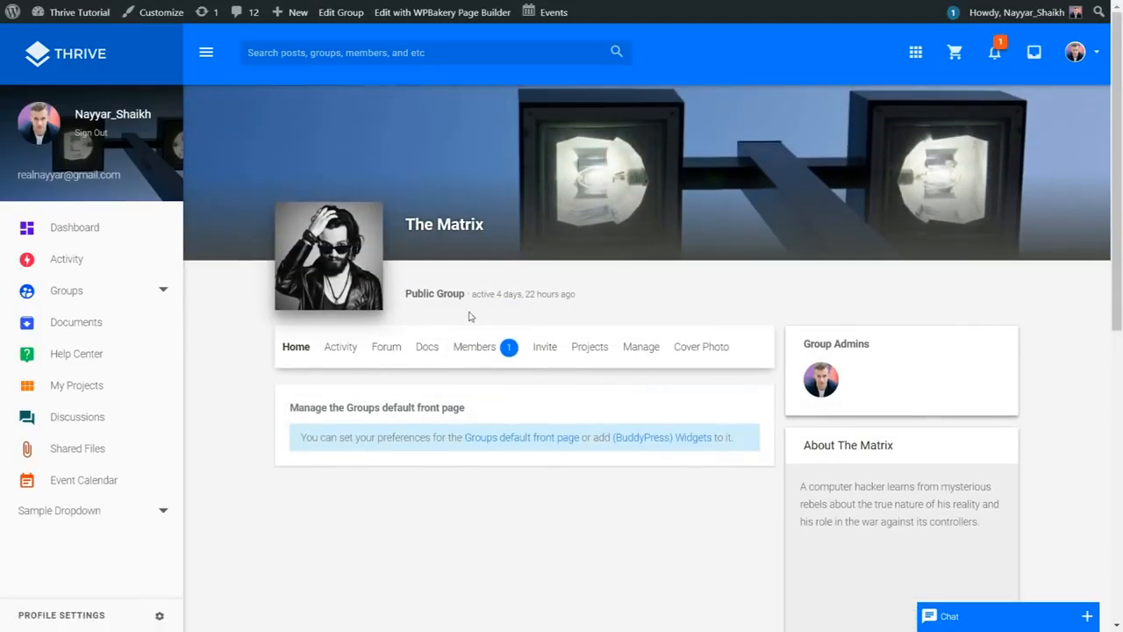
scroll(465, 323, down, 5)
scroll(930, 293, up, 5)
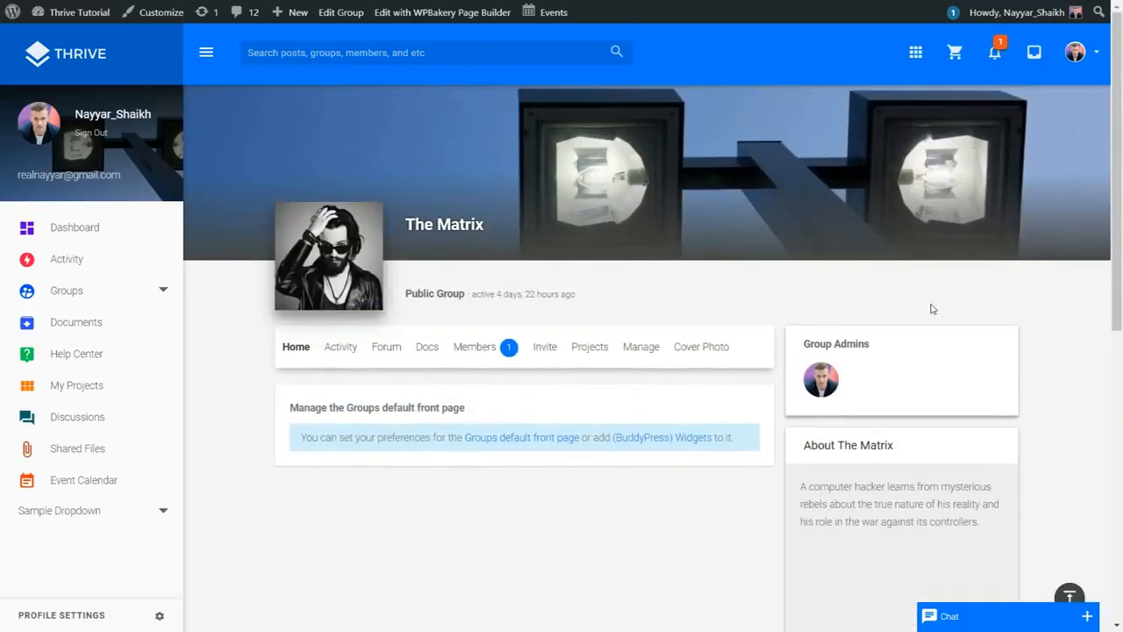
click(510, 348)
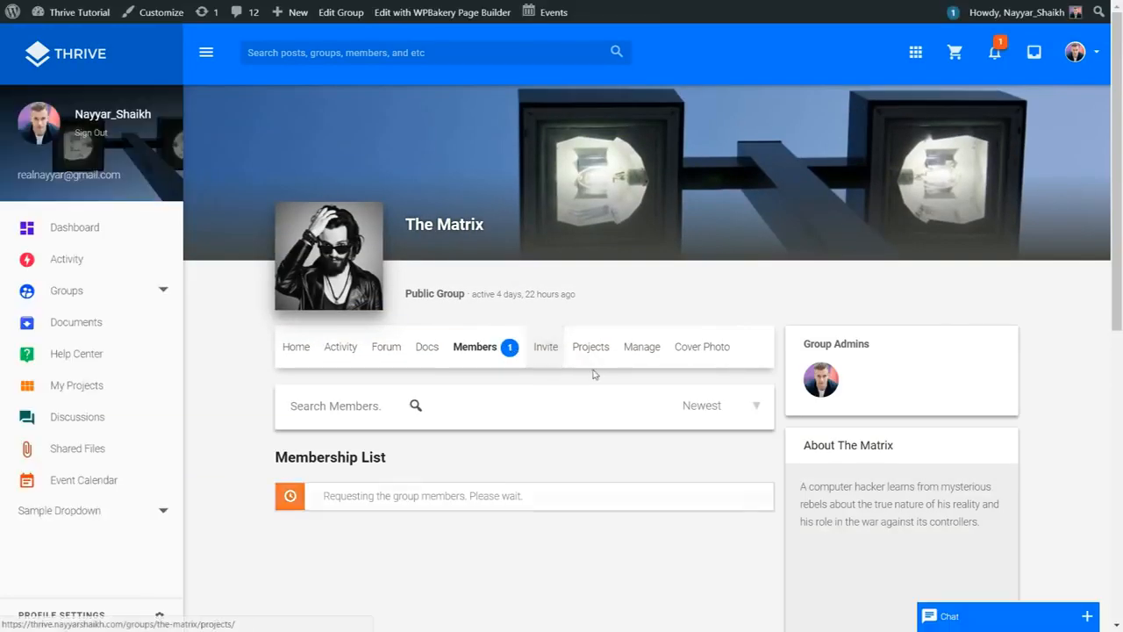
Step: Open The Matrix group's invite-friends page and scroll through it
scroll(603, 372, down, 1)
scroll(603, 371, down, 1)
click(554, 219)
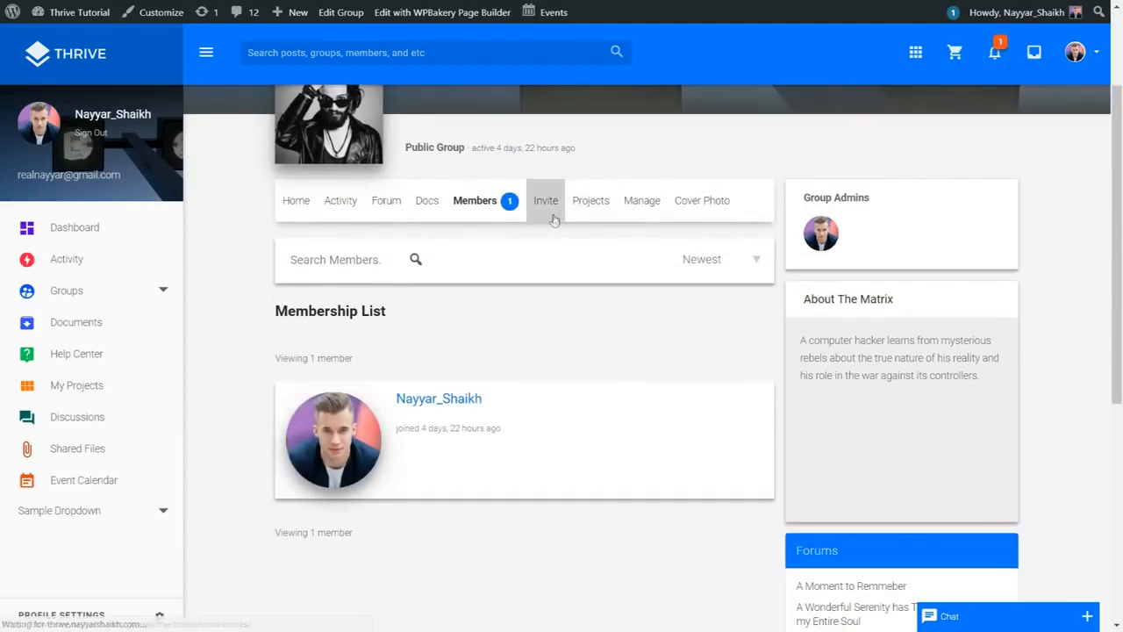
scroll(646, 268, down, 3)
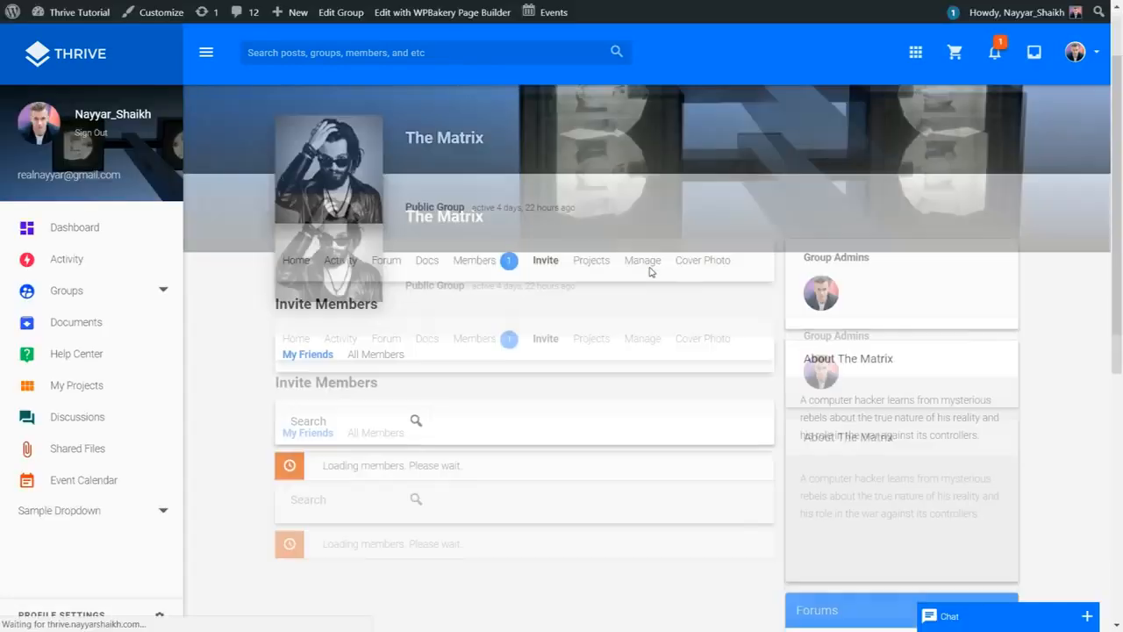
scroll(594, 428, down, 1)
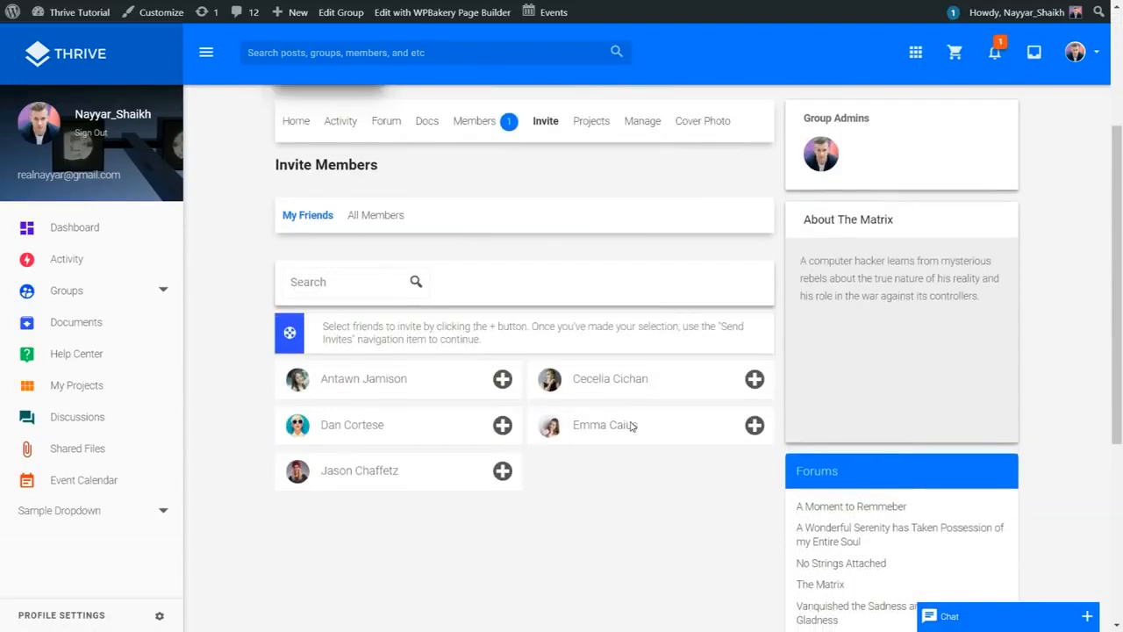
scroll(632, 426, up, 3)
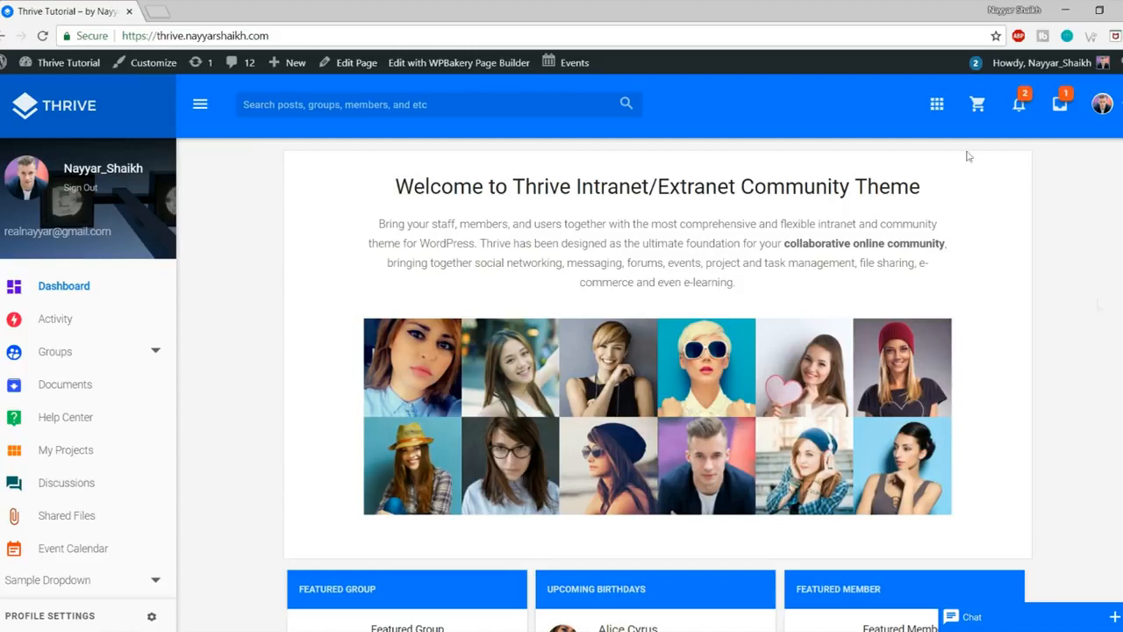
click(286, 37)
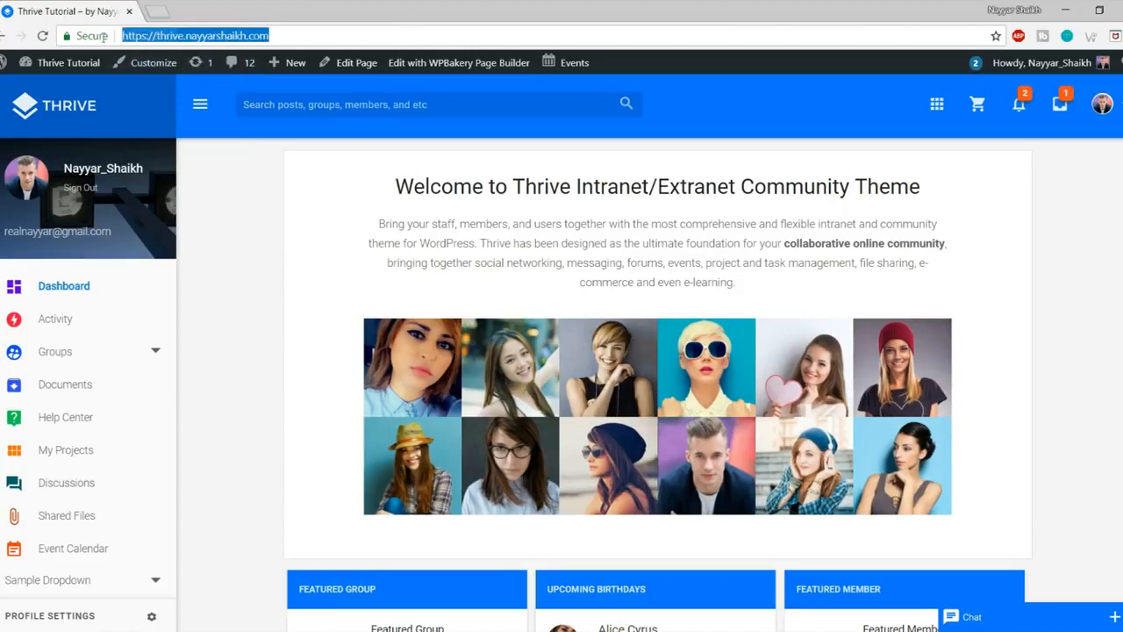
click(277, 288)
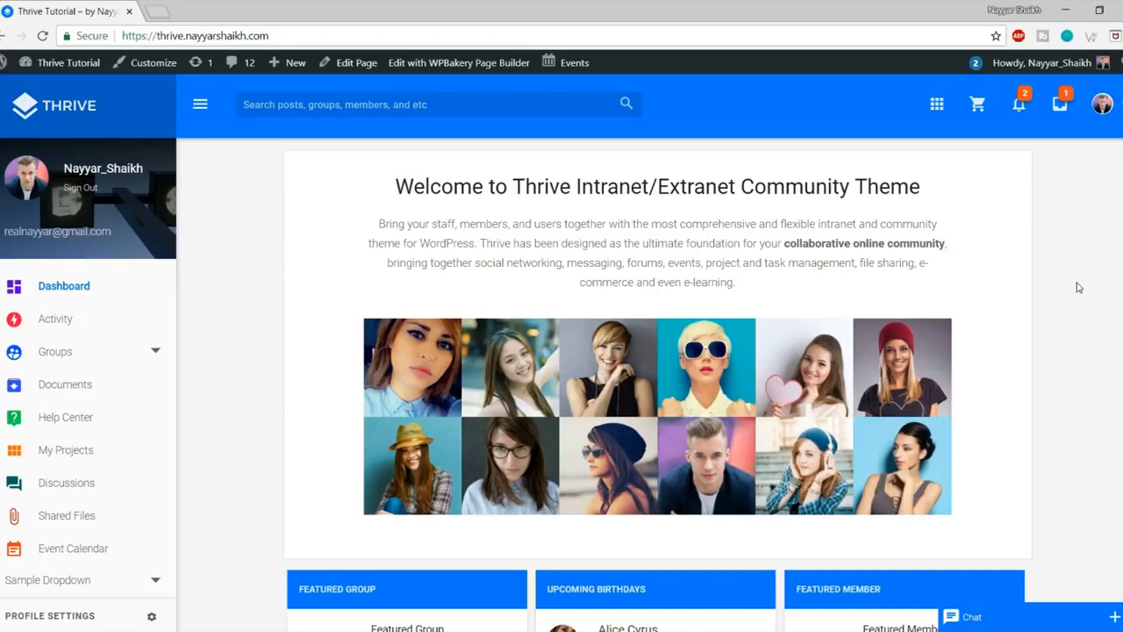
scroll(640, 299, down, 1)
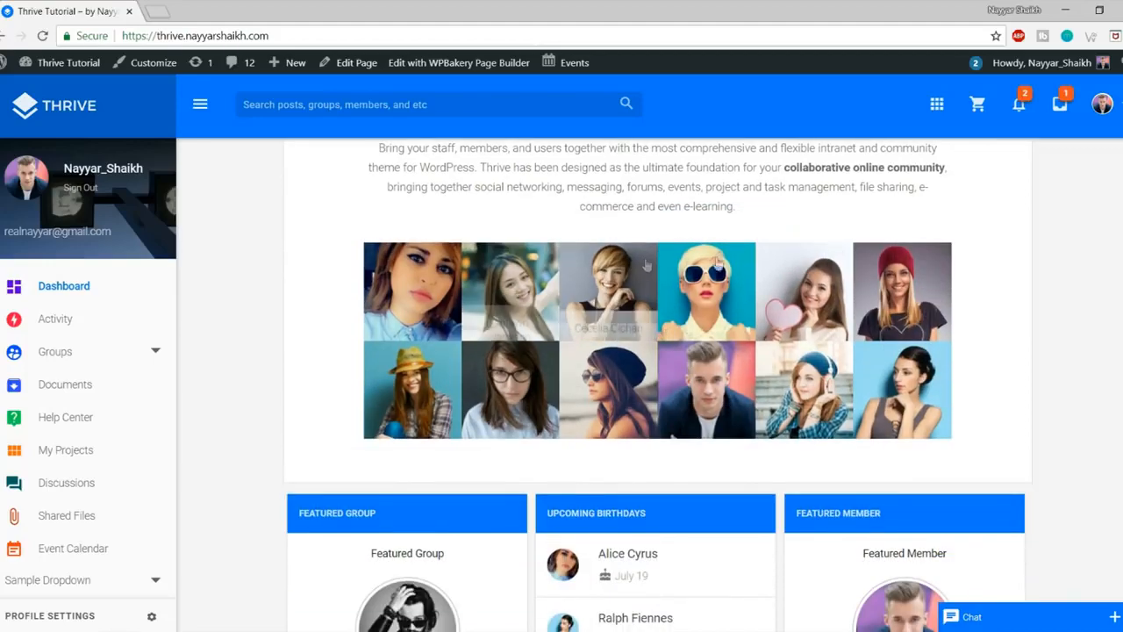
scroll(647, 265, down, 4)
scroll(960, 327, down, 2)
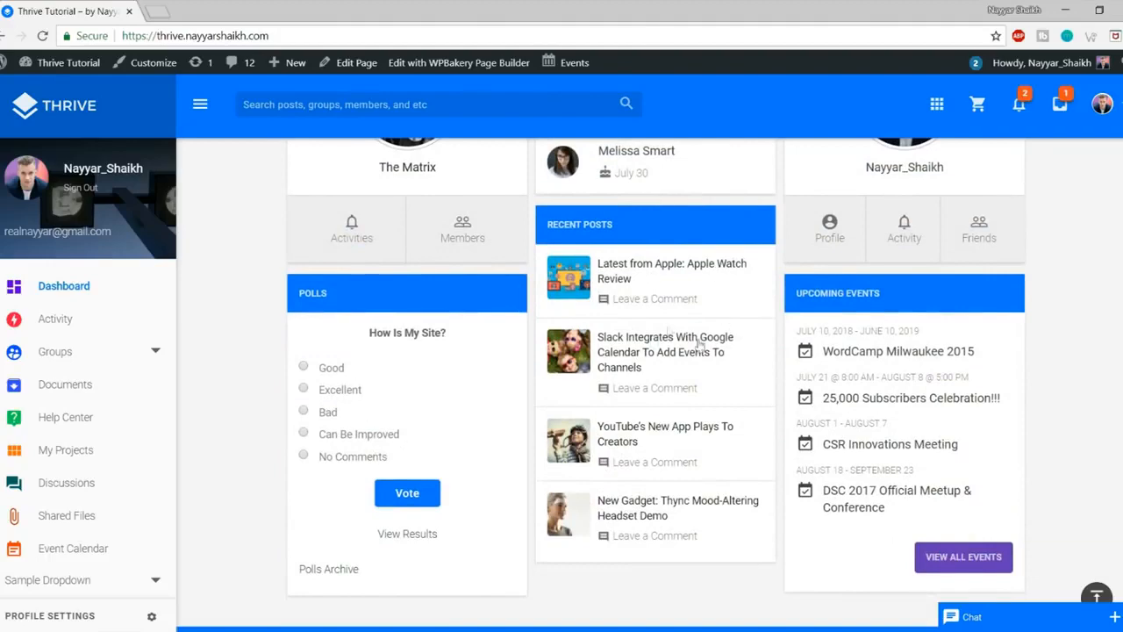
scroll(1060, 444, up, 7)
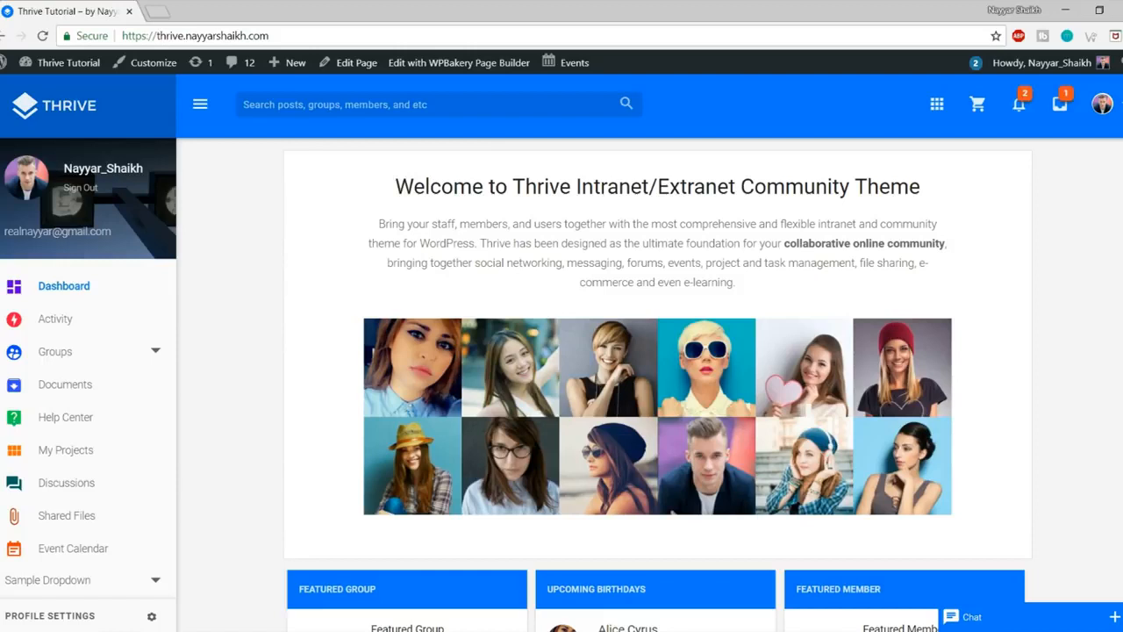
Step: In a new tab, go to bloggdude.com/tmd via the omnibox suggestion
click(158, 11)
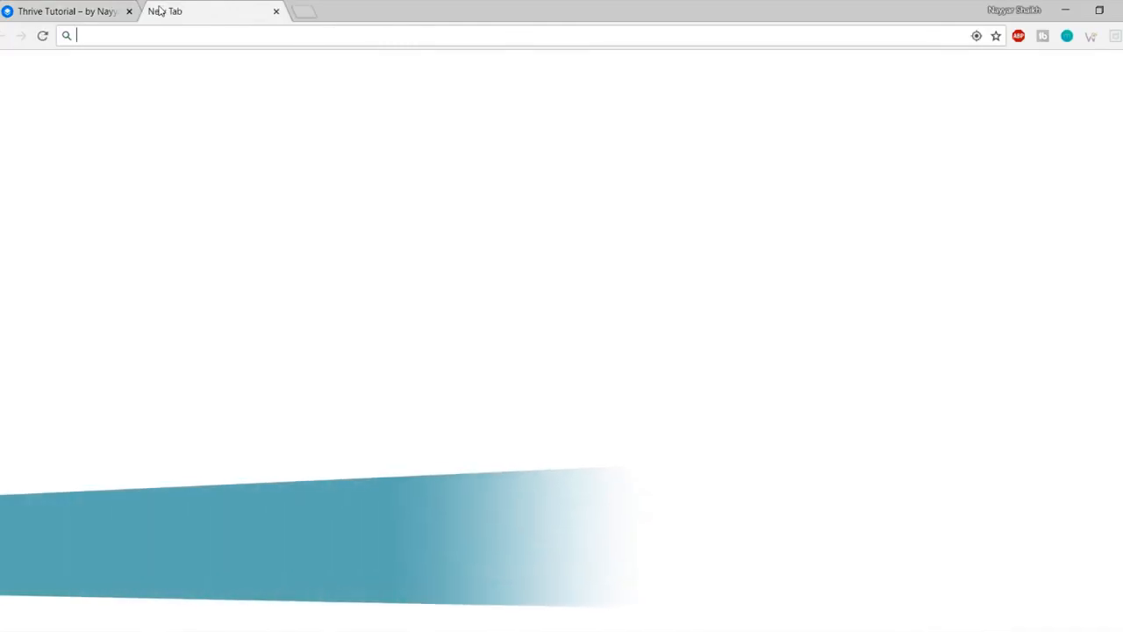
text(bloggdude.com)
key(Down)
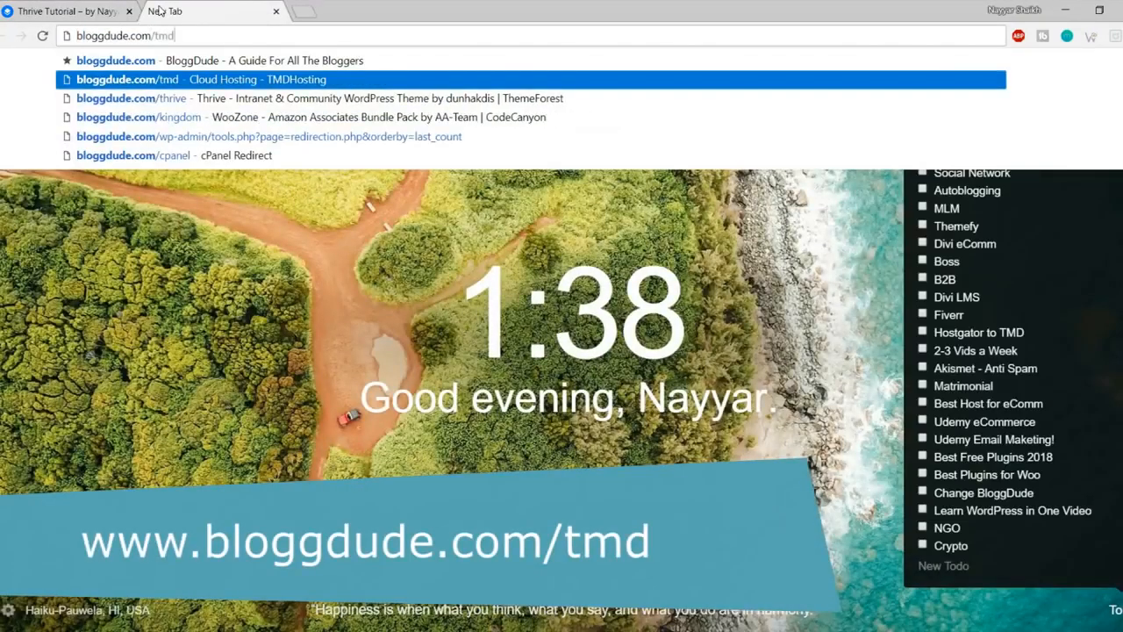
key(Return)
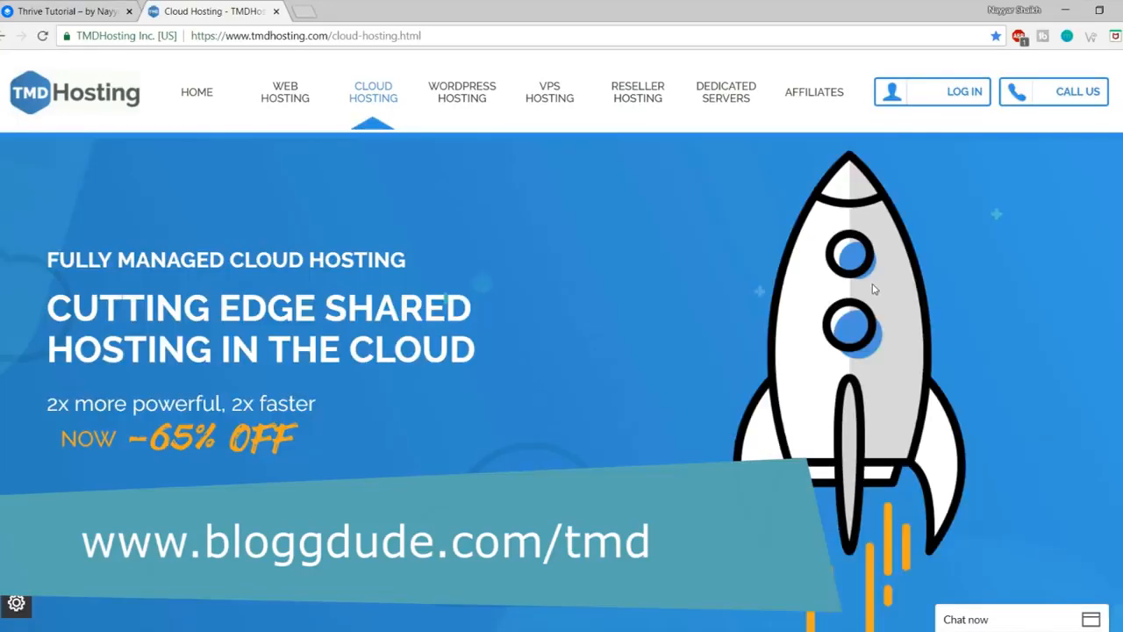
Step: Scroll to the cloud plans, minimize the live chat, and open WEB HOSTING in a new tab
scroll(875, 347, down, 4)
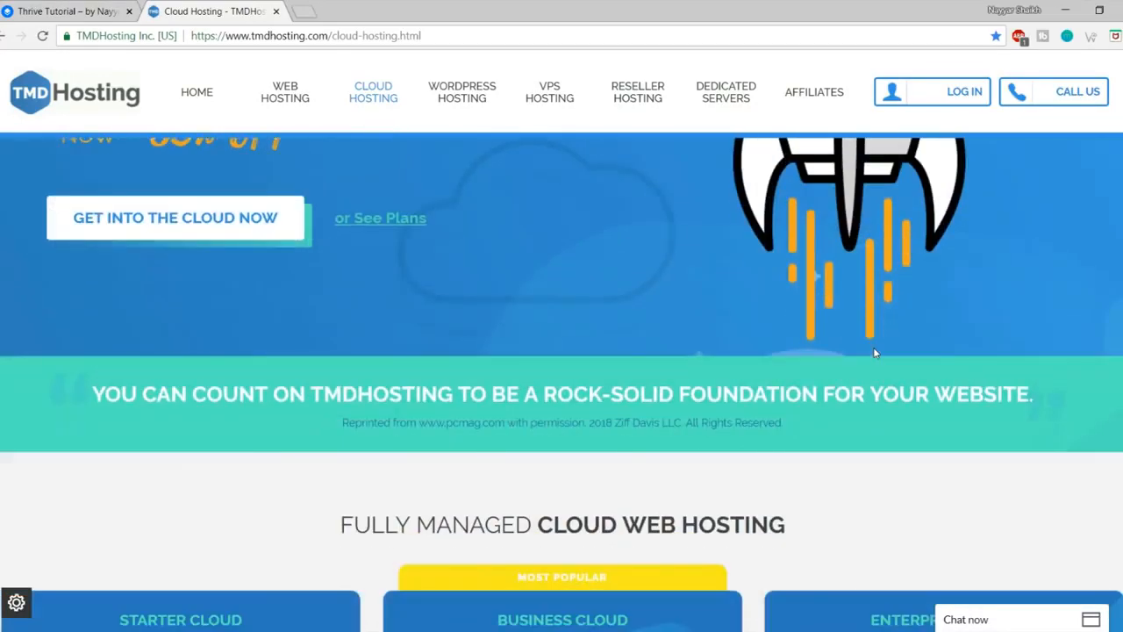
scroll(874, 352, up, 3)
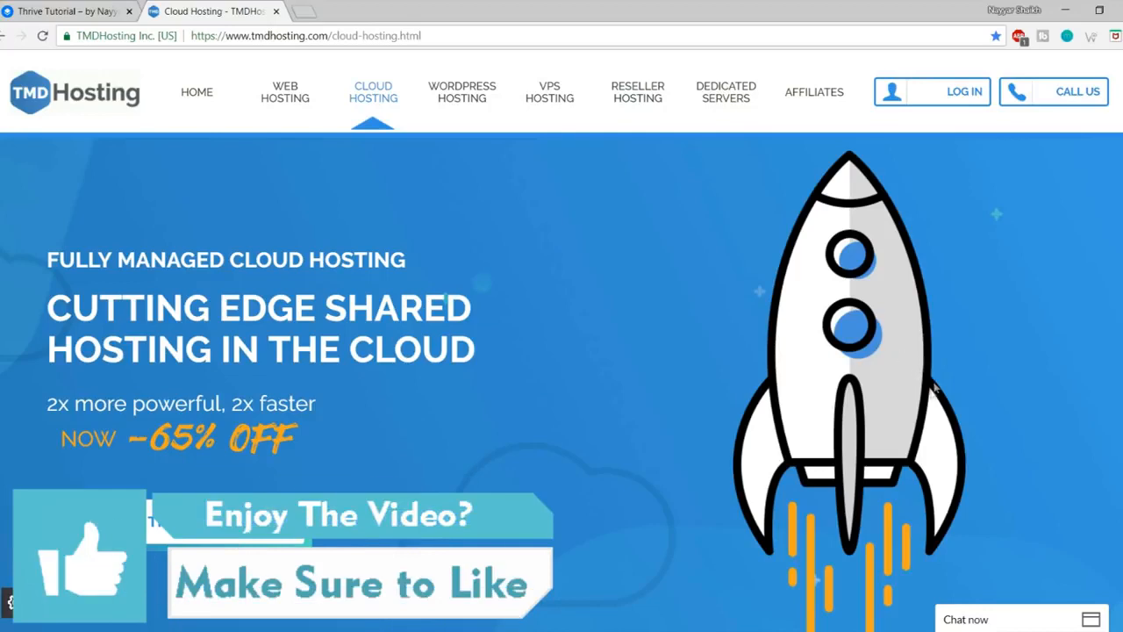
scroll(938, 393, down, 4)
scroll(937, 392, down, 3)
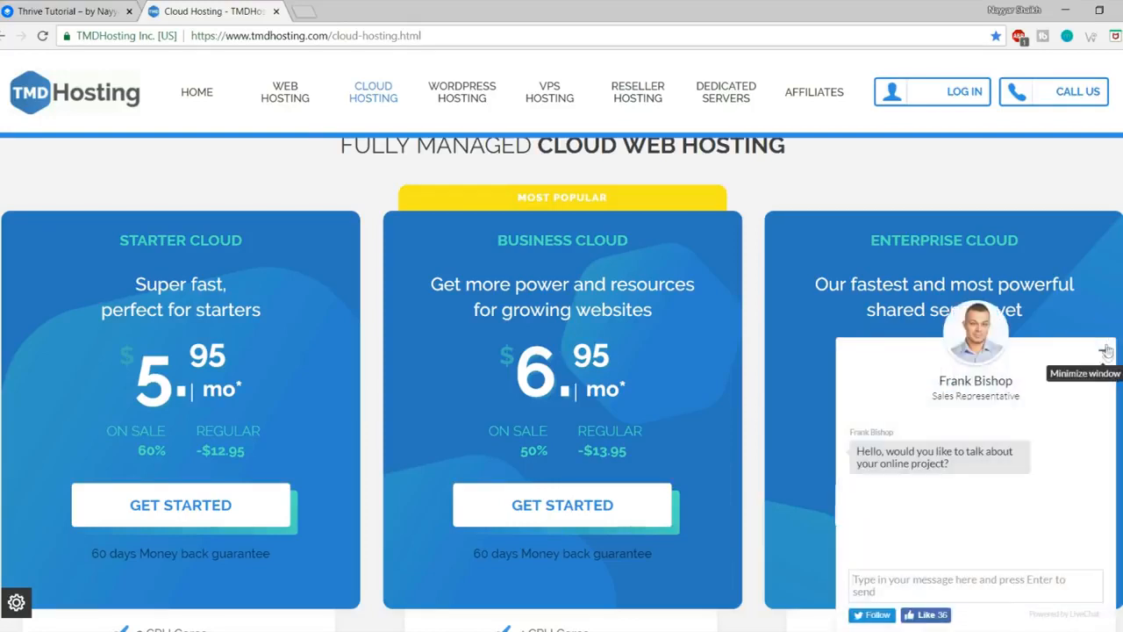
click(1106, 351)
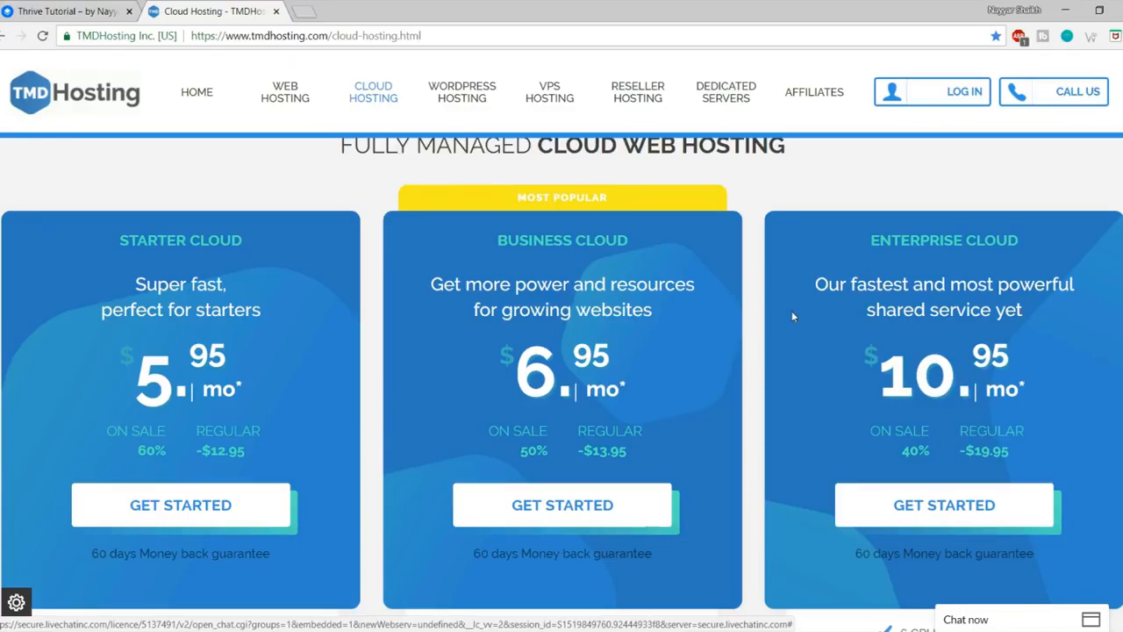
middle_click(285, 104)
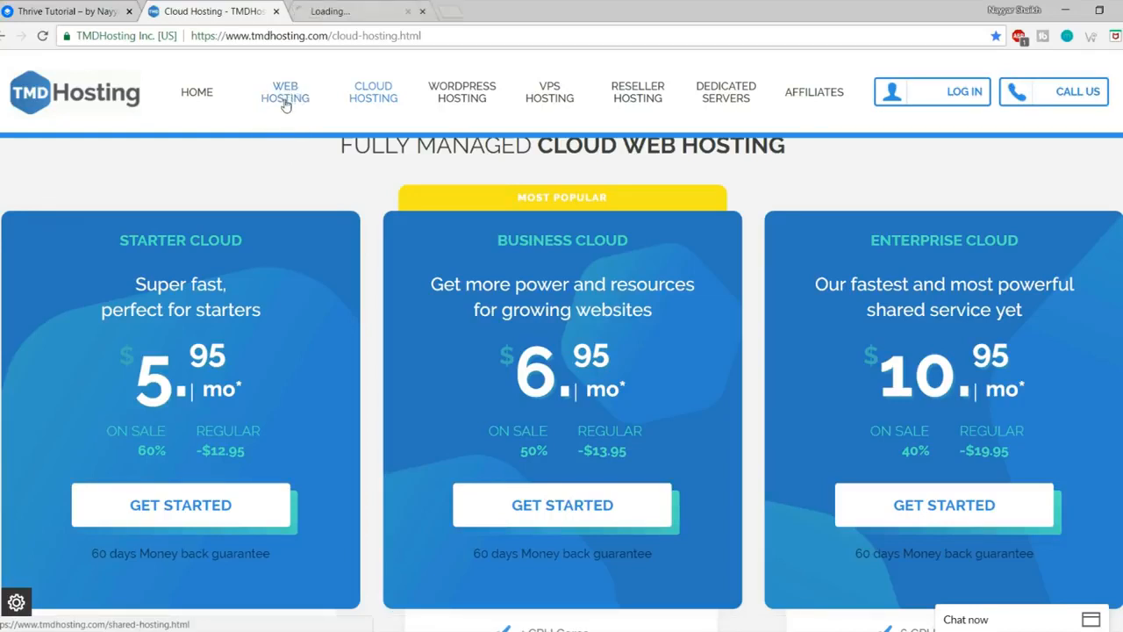
click(333, 5)
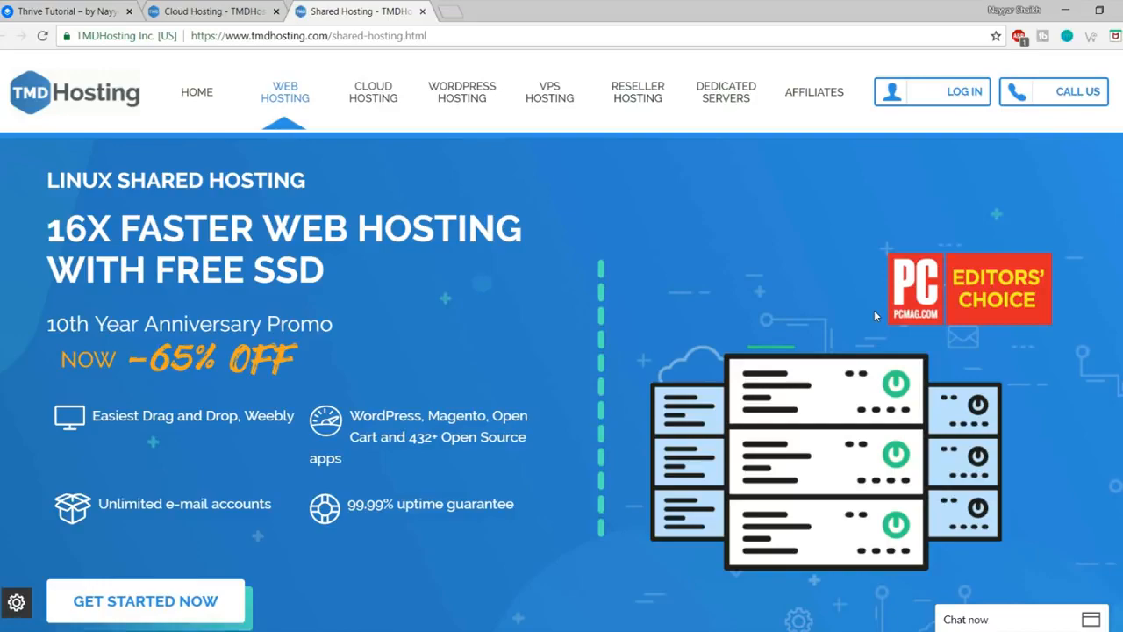
Step: Scroll to the shared hosting plan cards and highlight the third plan's SSD Space
scroll(874, 310, down, 10)
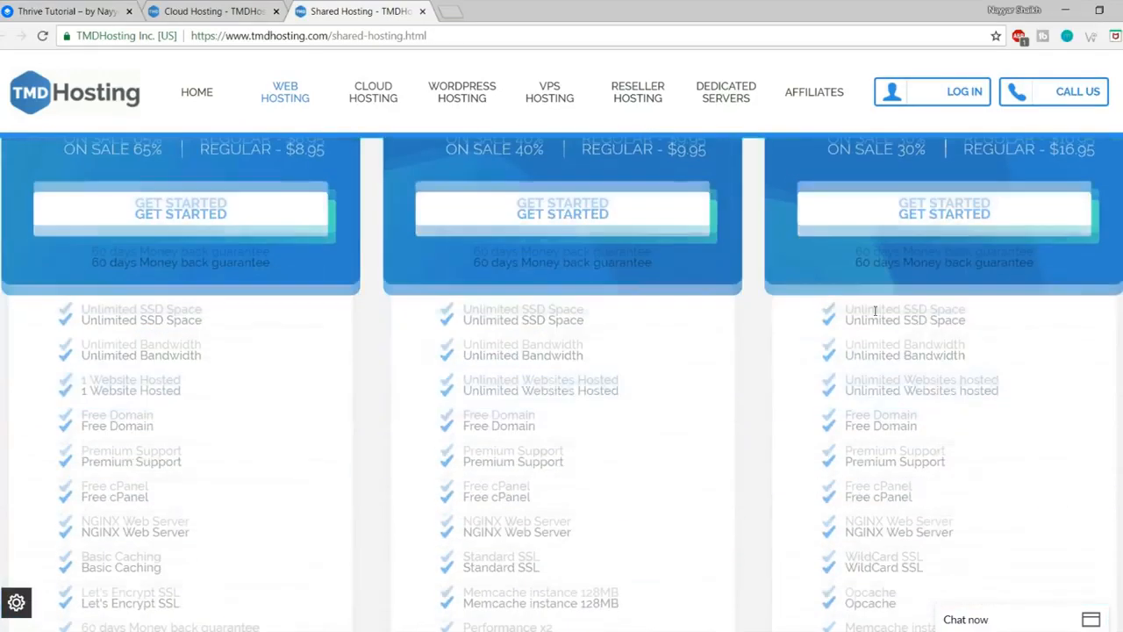
drag(904, 232, 977, 234)
click(1011, 261)
Step: Compare the shared plans, then return to Cloud Hosting and highlight the Starter Cloud price
scroll(1023, 361, up, 1)
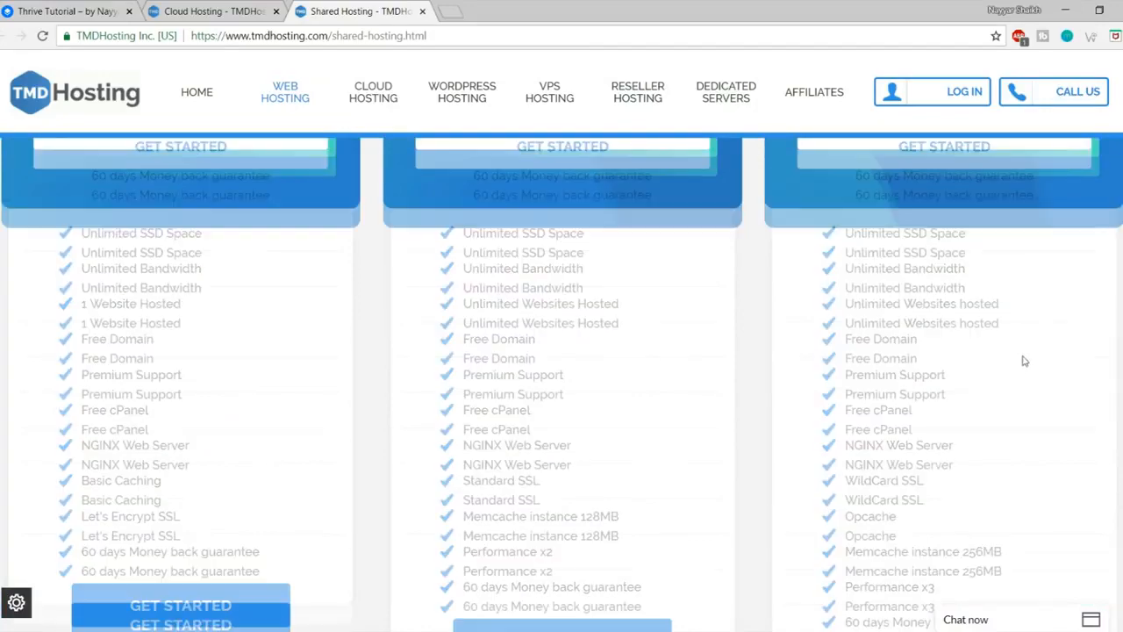
scroll(1023, 361, up, 5)
scroll(1023, 360, down, 1)
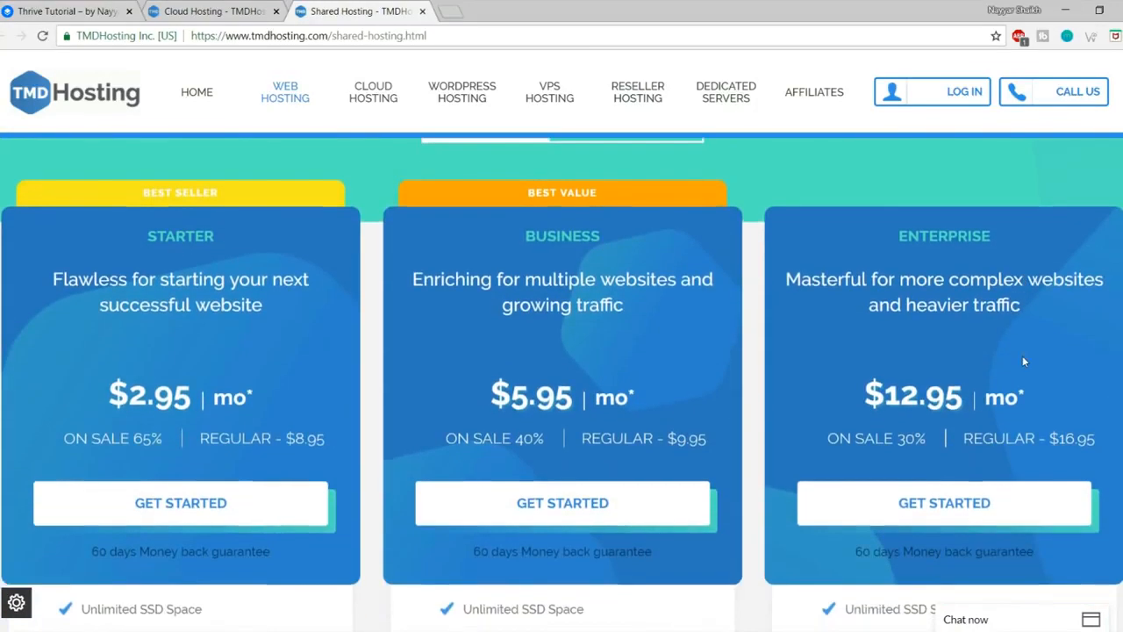
scroll(1023, 361, down, 2)
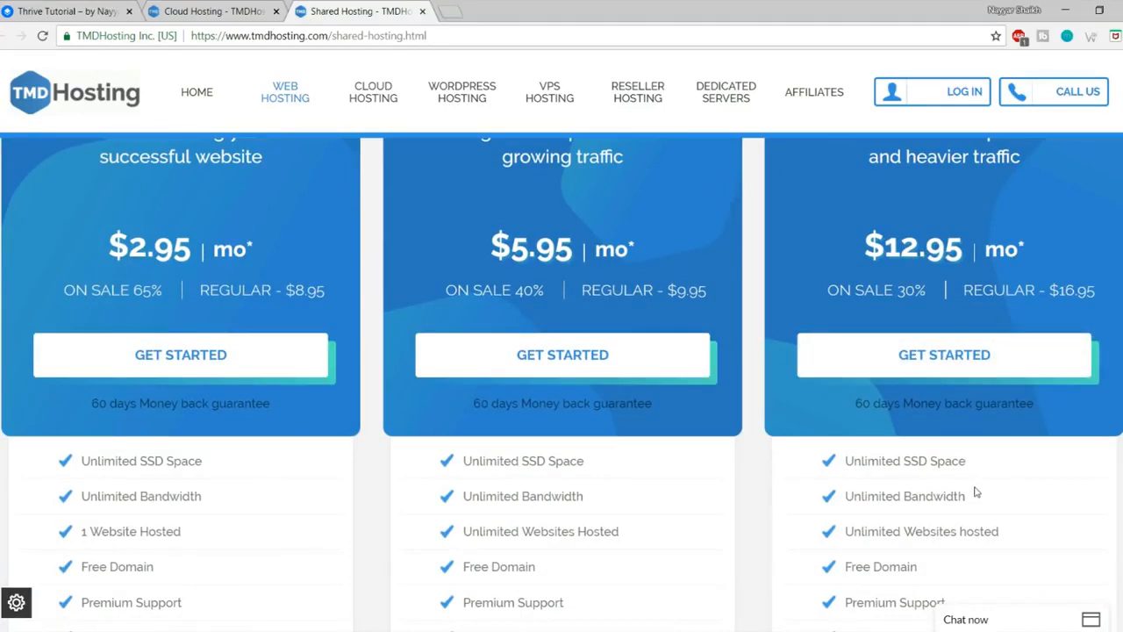
scroll(975, 487, up, 2)
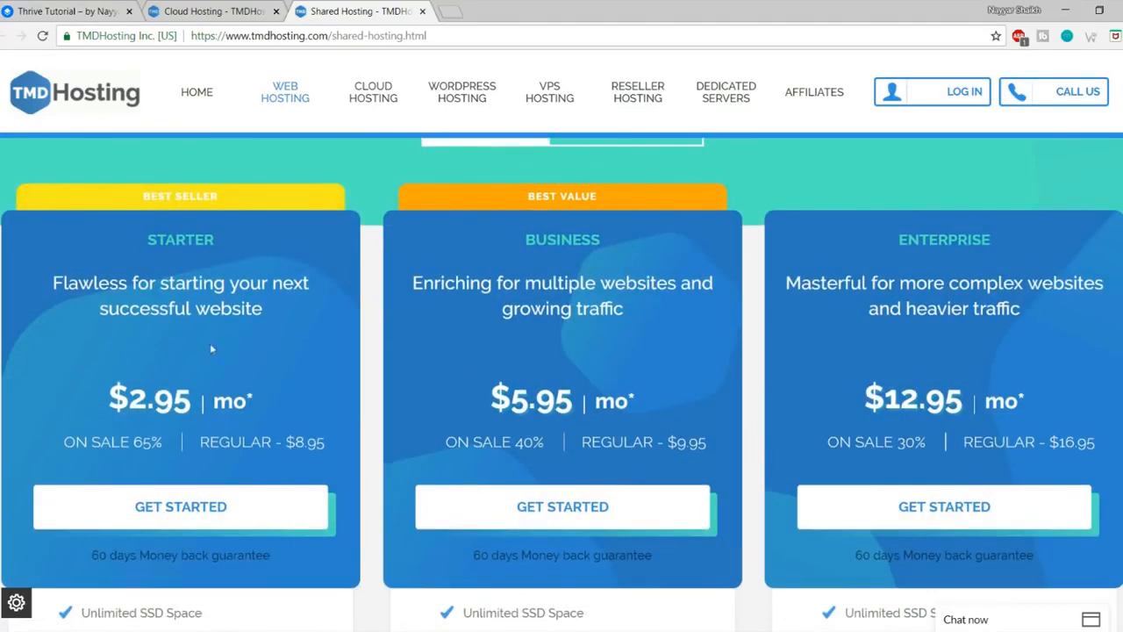
scroll(534, 380, up, 2)
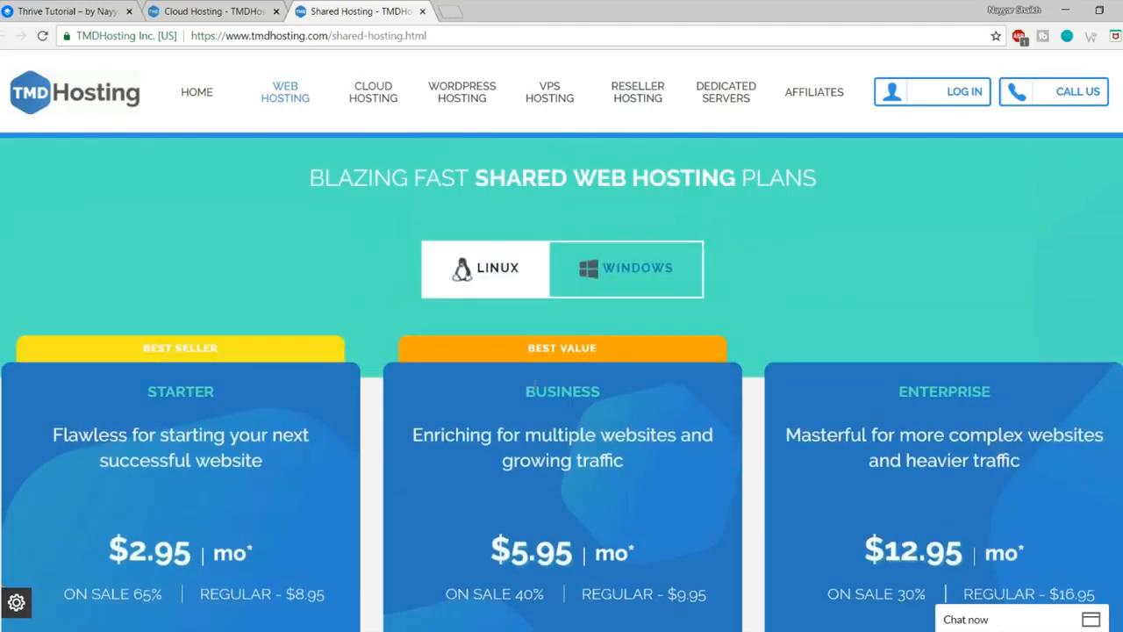
scroll(70, 465, down, 1)
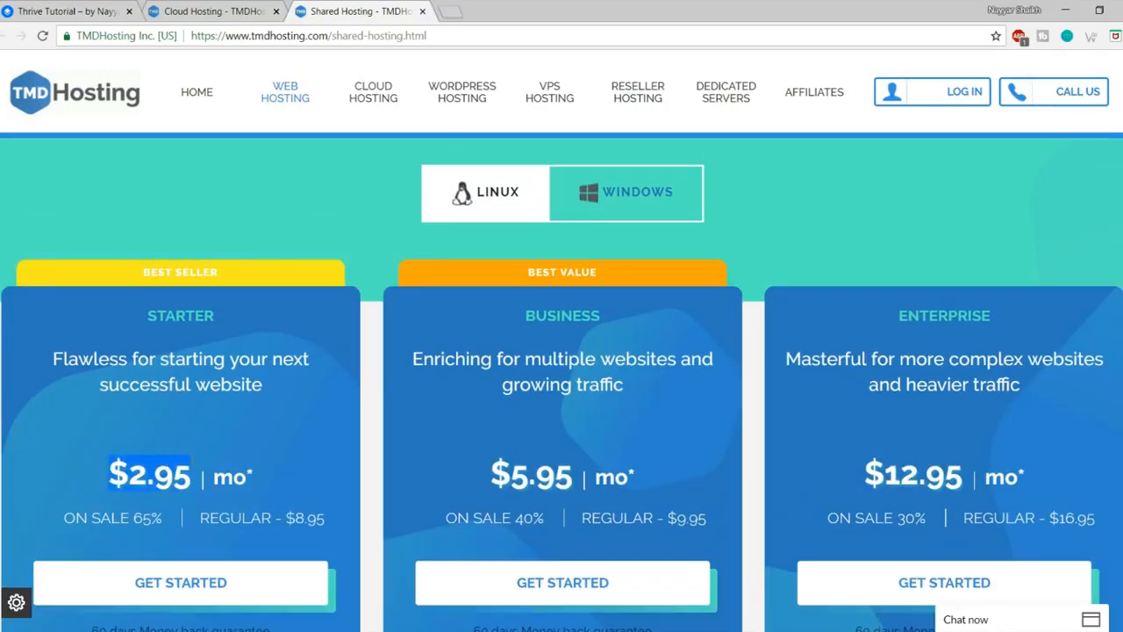
scroll(323, 456, up, 5)
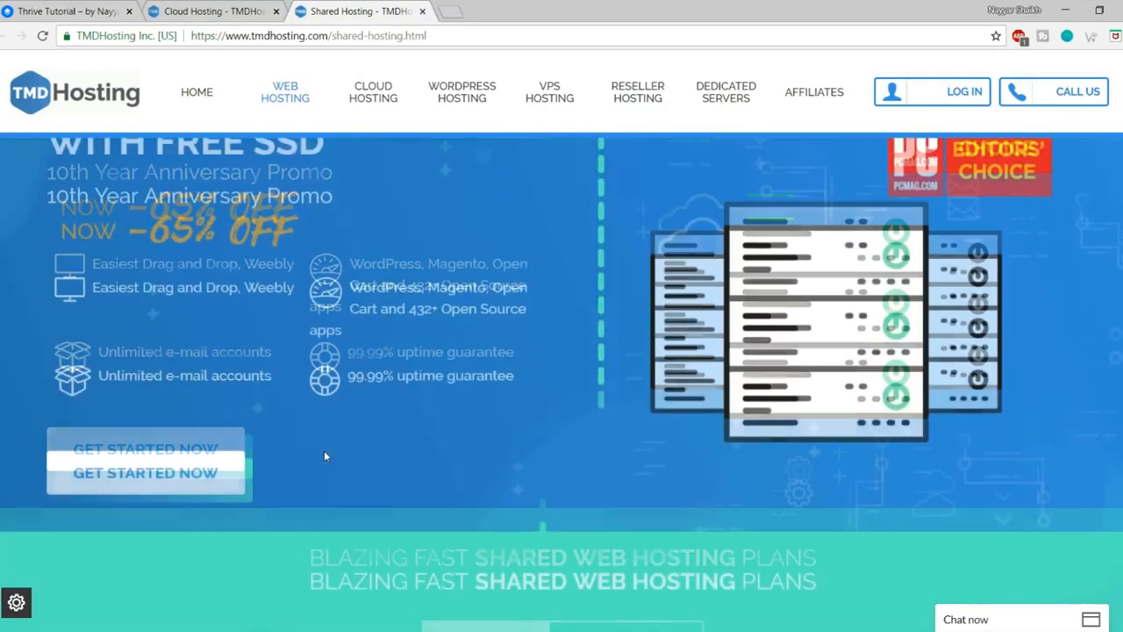
click(207, 7)
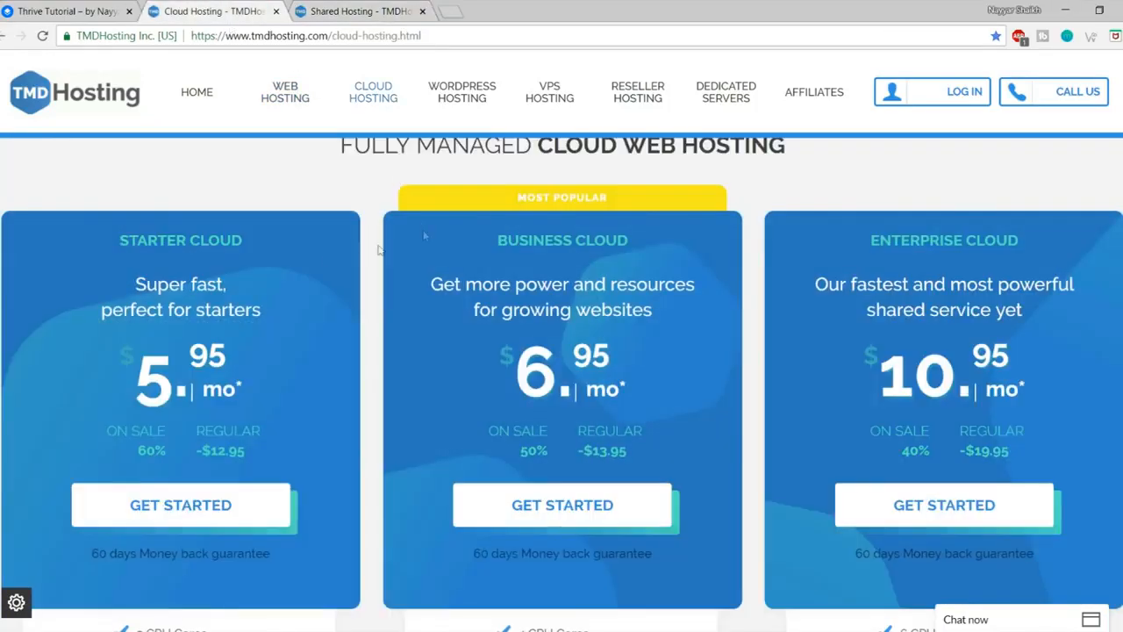
drag(138, 367, 250, 361)
Step: Close the Shared Hosting tab and return to the Cloud Hosting page's Starter Cloud 5.95 price
click(249, 360)
click(386, 11)
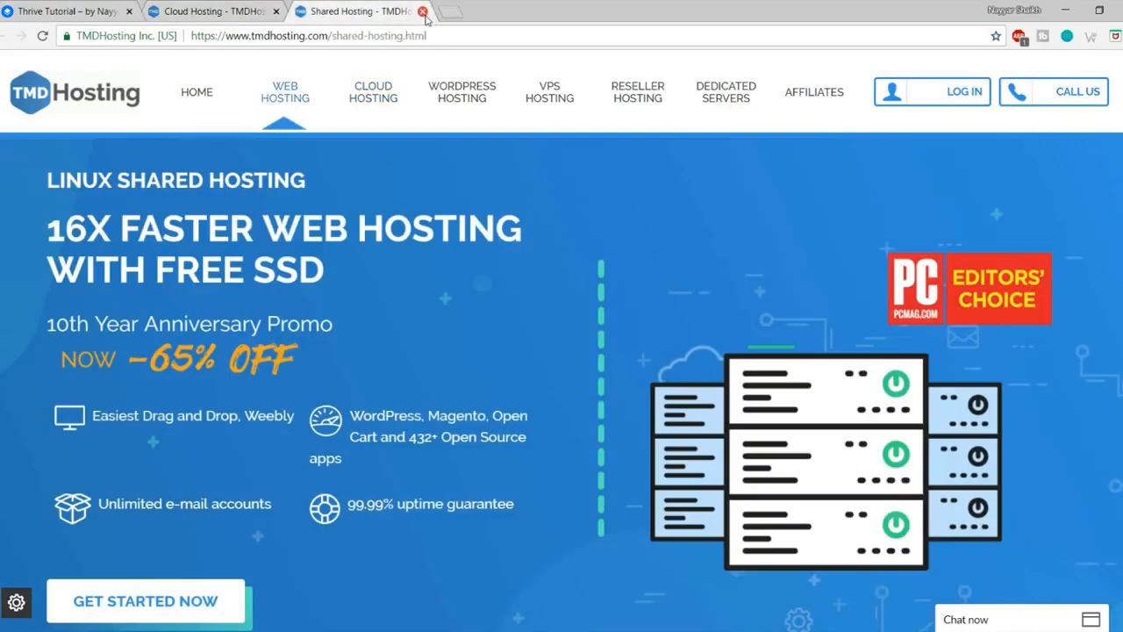
click(422, 11)
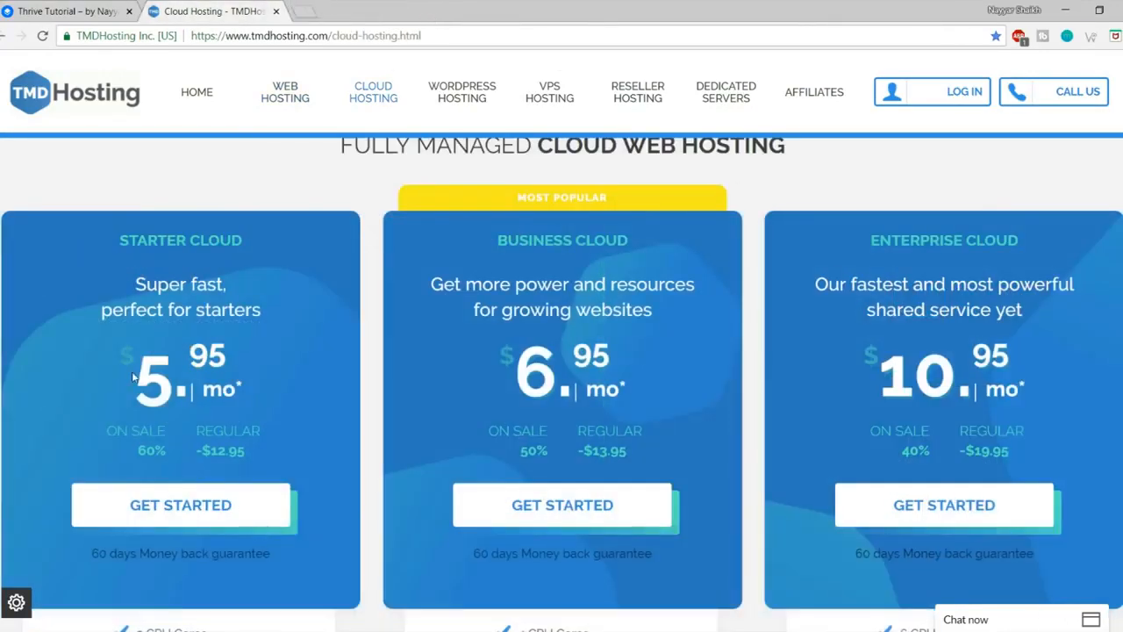
drag(136, 377, 244, 373)
click(244, 368)
Step: Scroll to the cloud plan features and highlight Enterprise Cloud's 6 CPU Cores and 6GB DDR4 RAM
scroll(562, 351, down, 1)
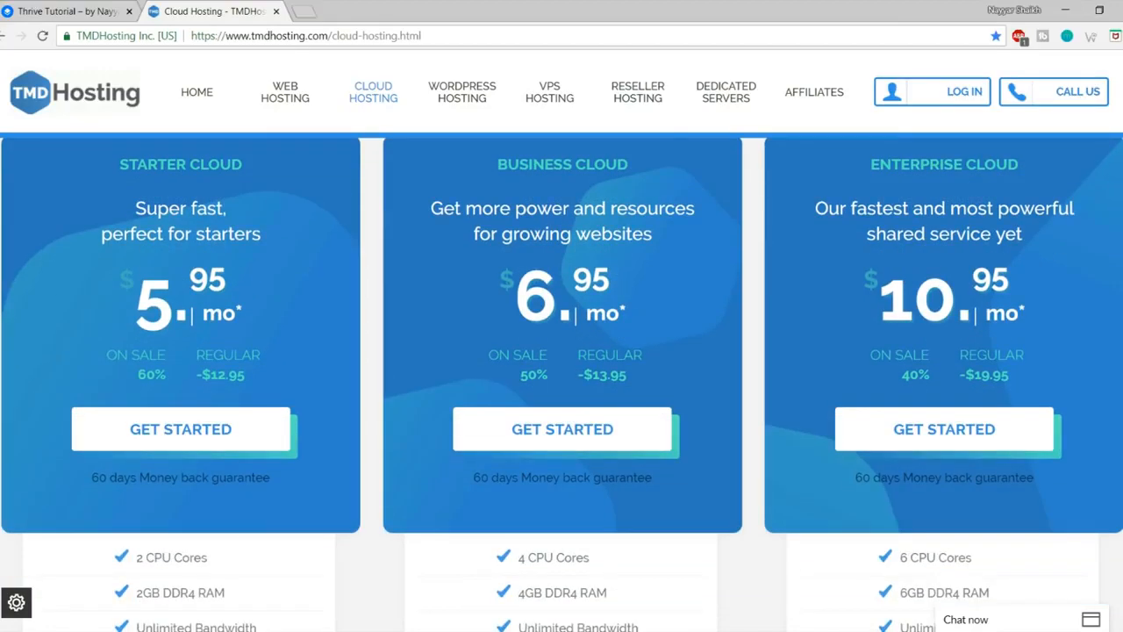
scroll(561, 377, down, 5)
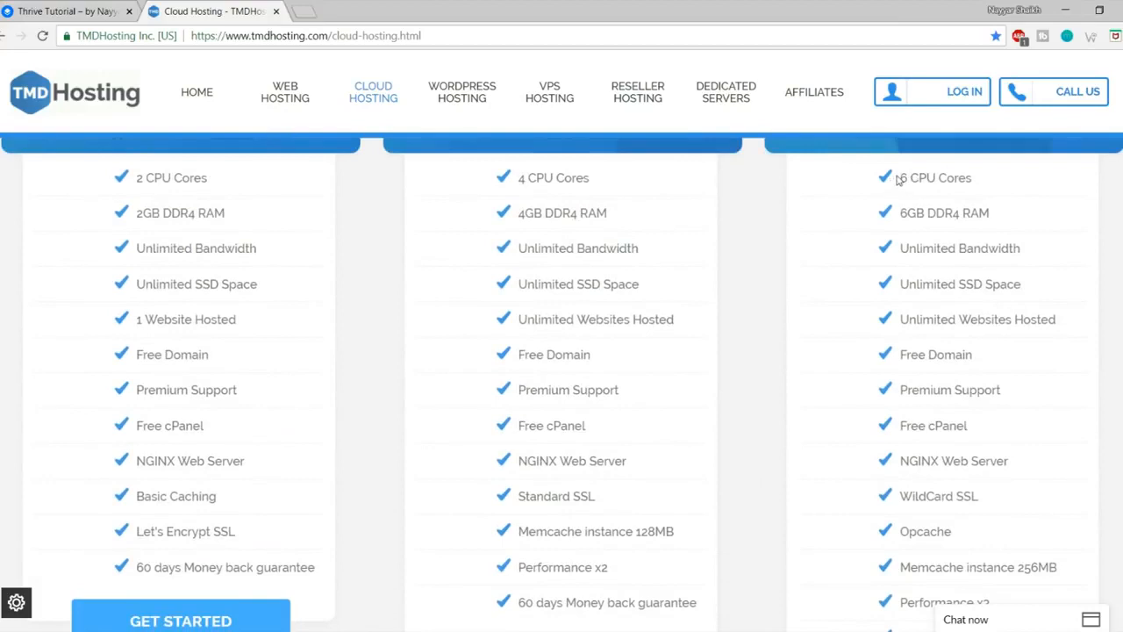
drag(898, 179, 960, 211)
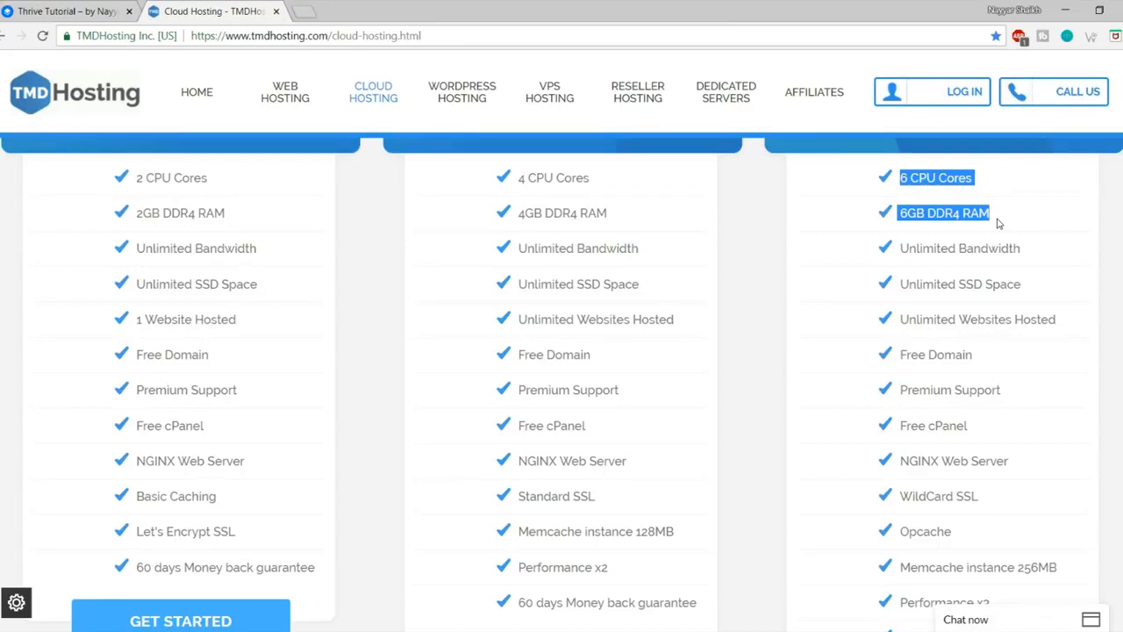
Step: Highlight Enterprise Cloud's Unlimited Bandwidth and SSD Space, then open a new blank tab
drag(1042, 258, 897, 253)
click(969, 254)
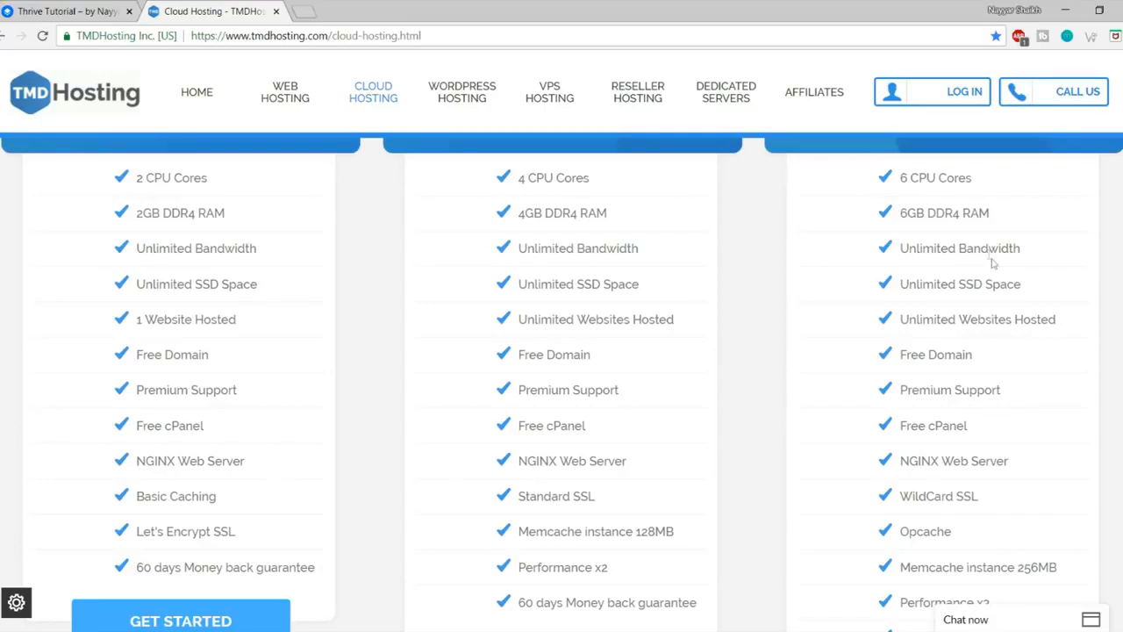
scroll(985, 253, down, 1)
drag(960, 209, 1035, 215)
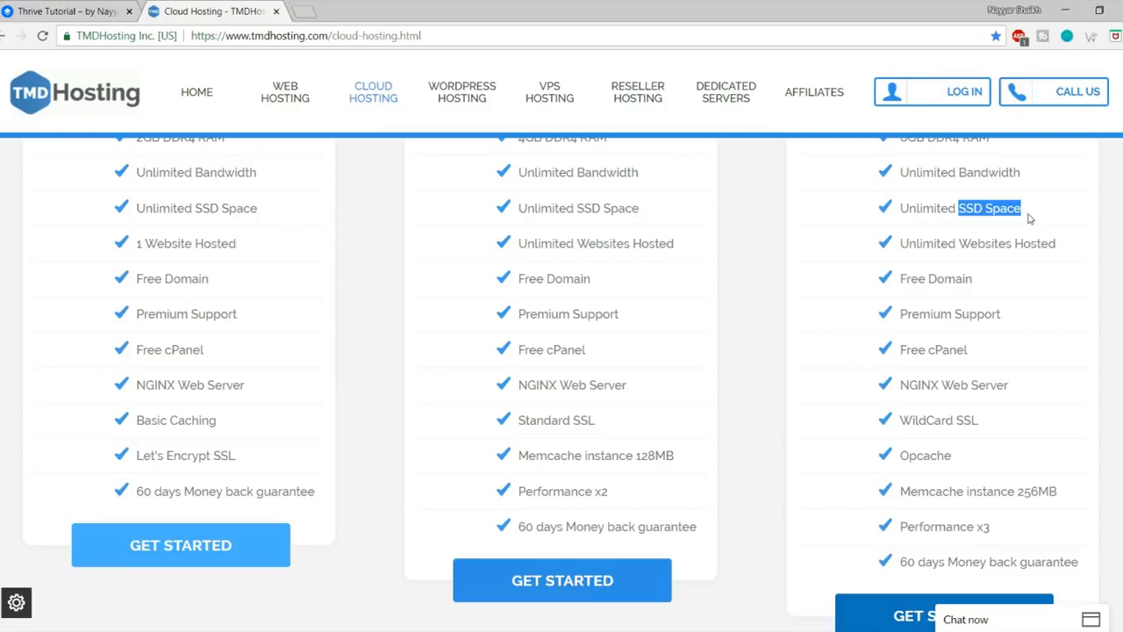
click(304, 10)
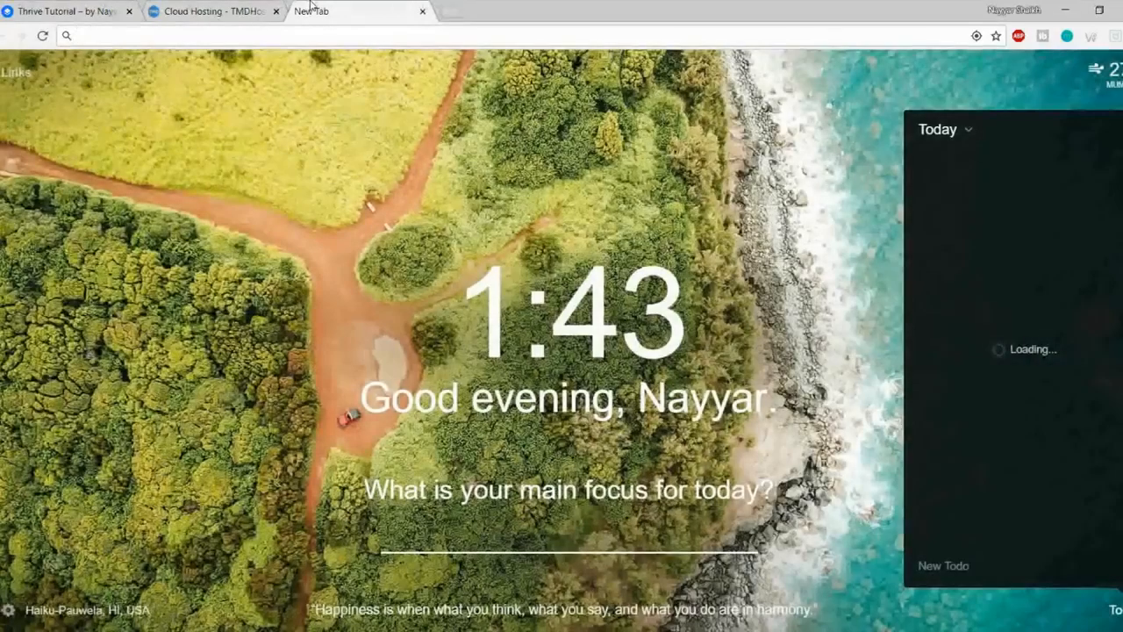
Step: Search Google for 'hdd vs ssd web hosting' using the suggestion and browse the results
text(hdd vs)
key(Down)
key(Down)
key(Return)
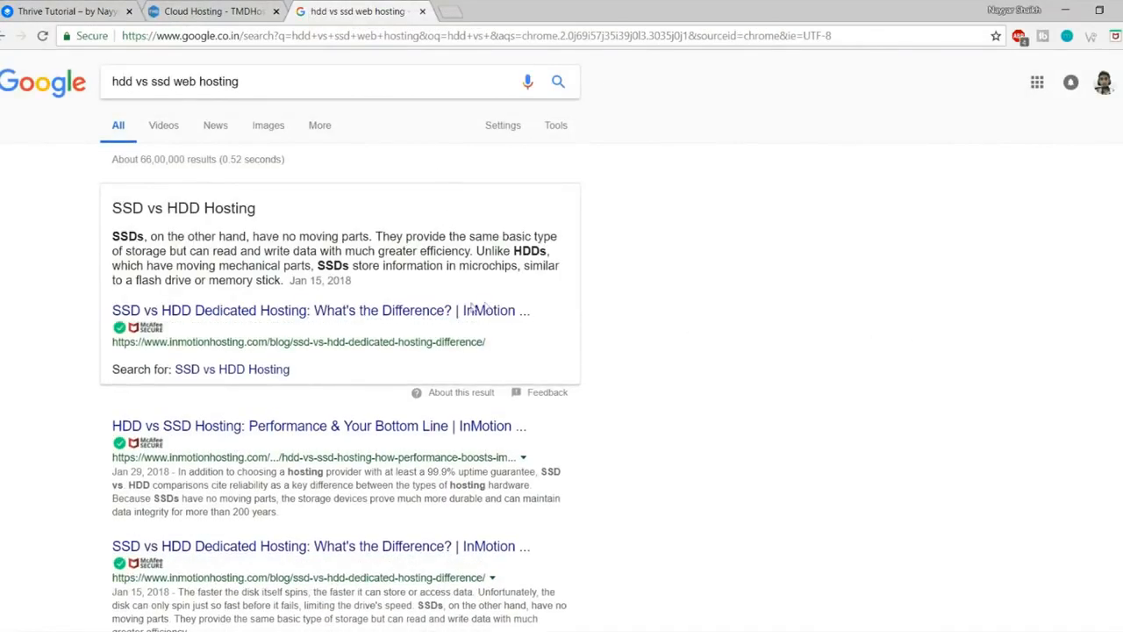
scroll(443, 489, down, 3)
scroll(443, 490, down, 10)
scroll(445, 519, up, 15)
scroll(814, 430, down, 10)
scroll(815, 429, up, 4)
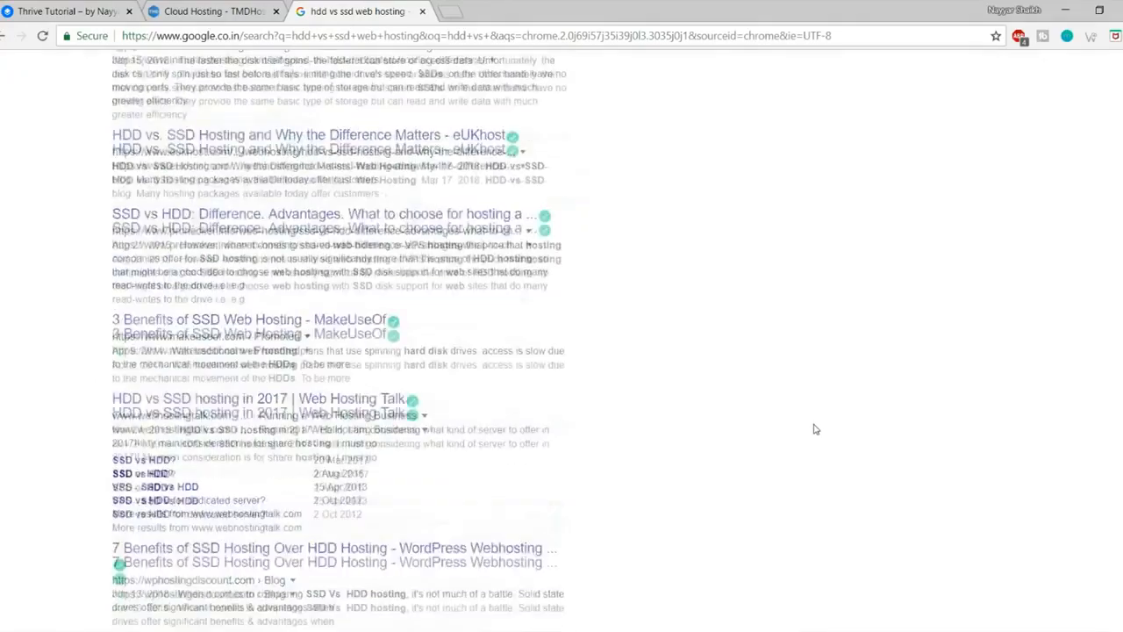
scroll(814, 429, up, 6)
Step: View the SSD vs HDD speed chart in Image results, then close the search tab
click(268, 125)
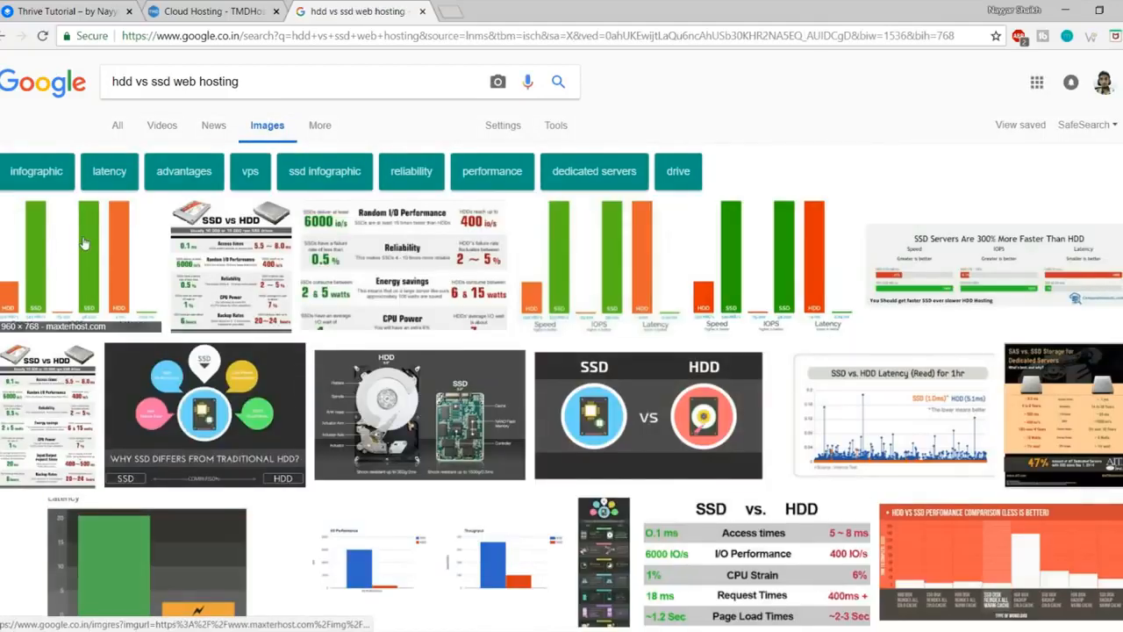
click(84, 243)
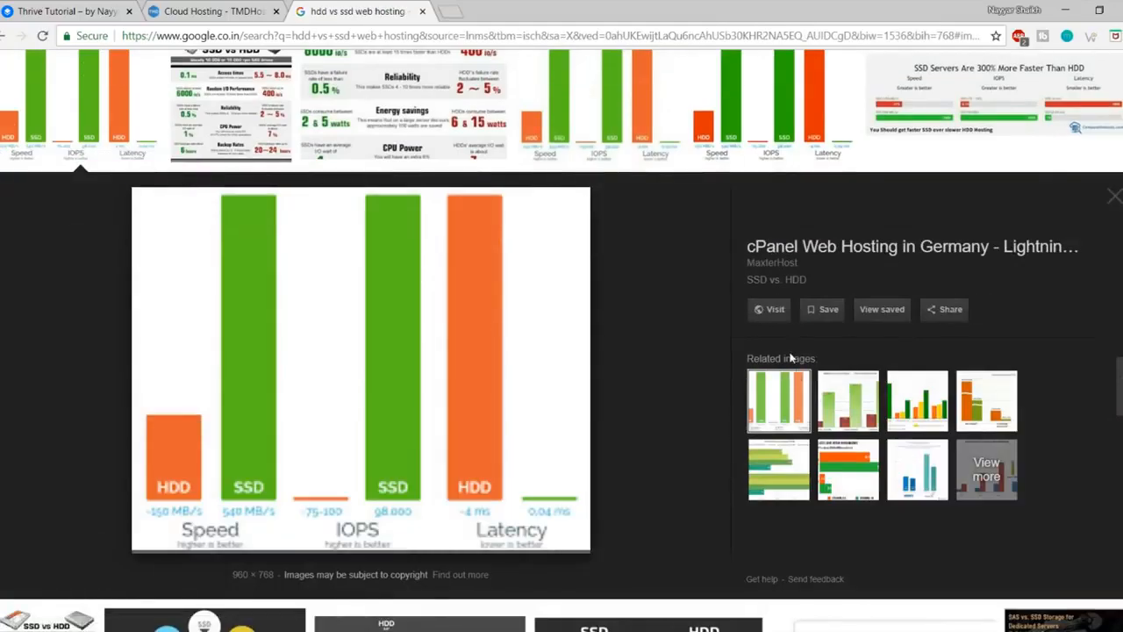
scroll(755, 362, down, 1)
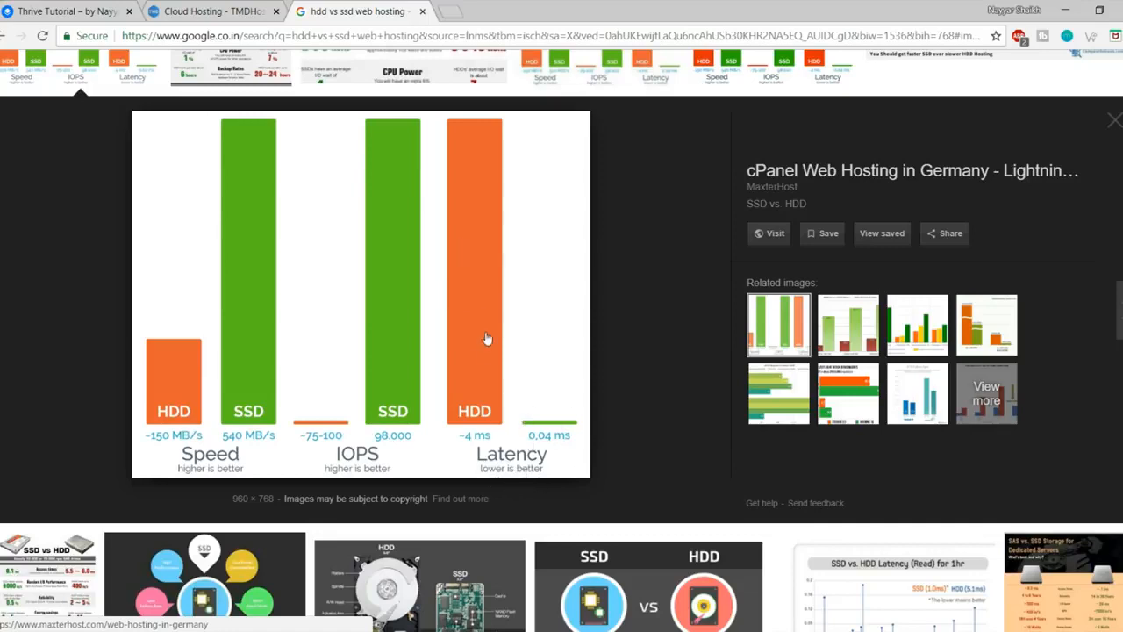
click(422, 11)
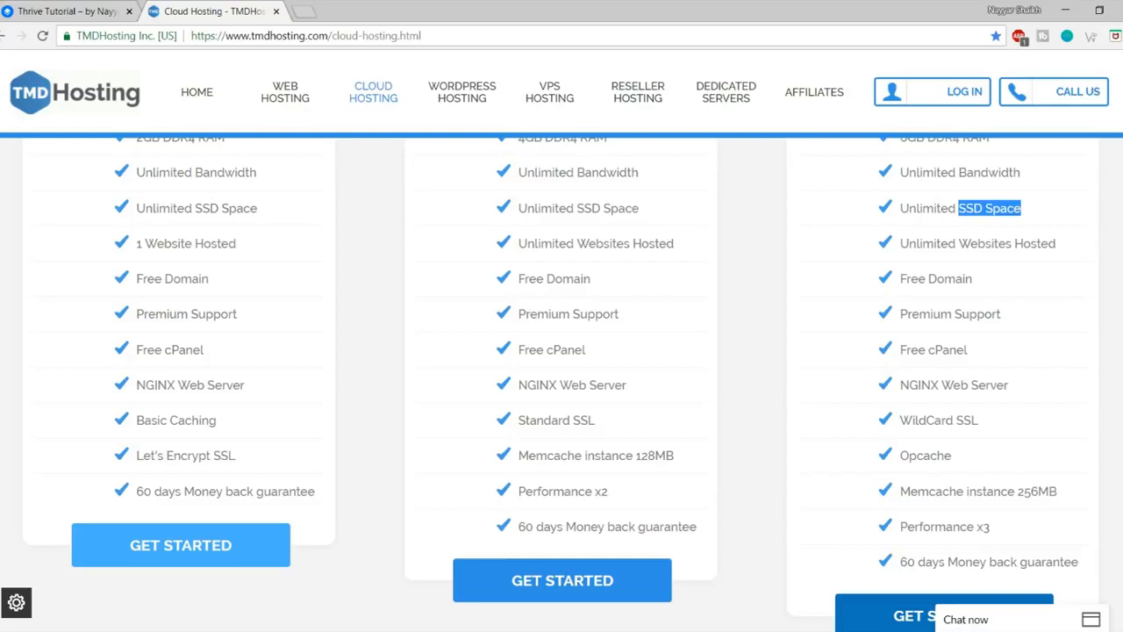
Step: Point out the third plan's Unlimited SSD Space and Unlimited Websites Hosted features
click(1062, 214)
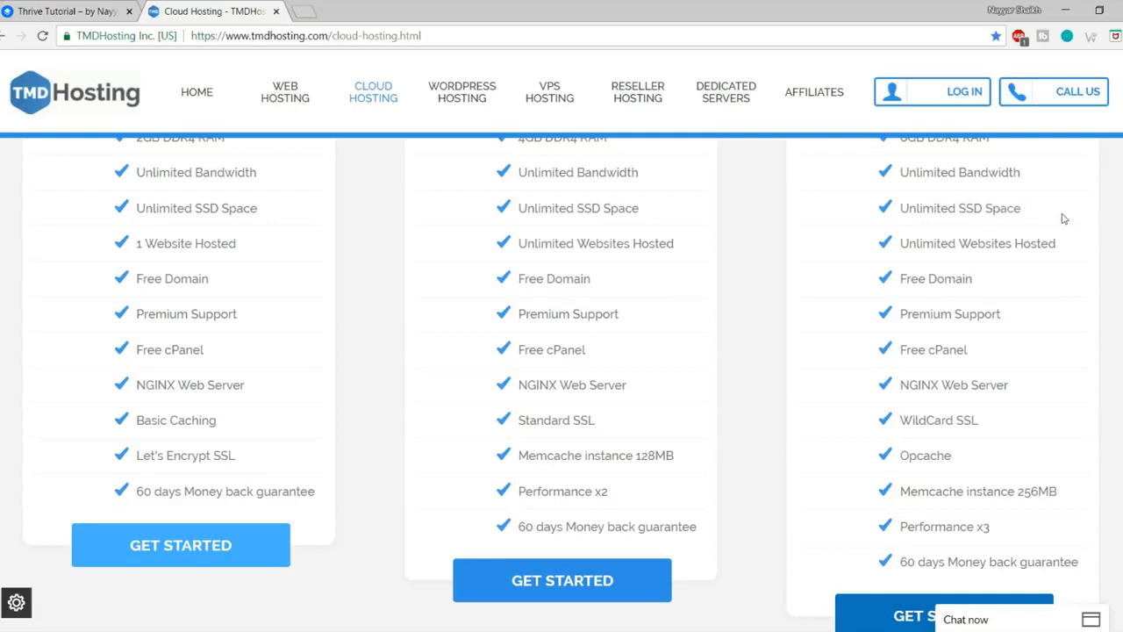
scroll(1053, 255, up, 1)
drag(1035, 290, 904, 285)
click(951, 304)
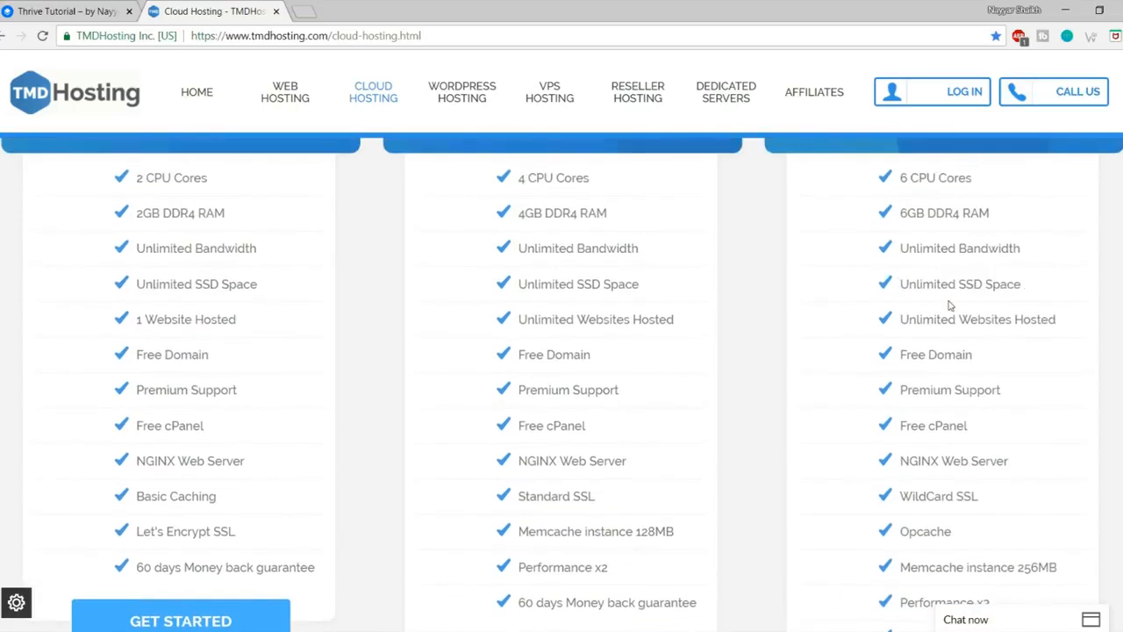
scroll(1003, 318, down, 1)
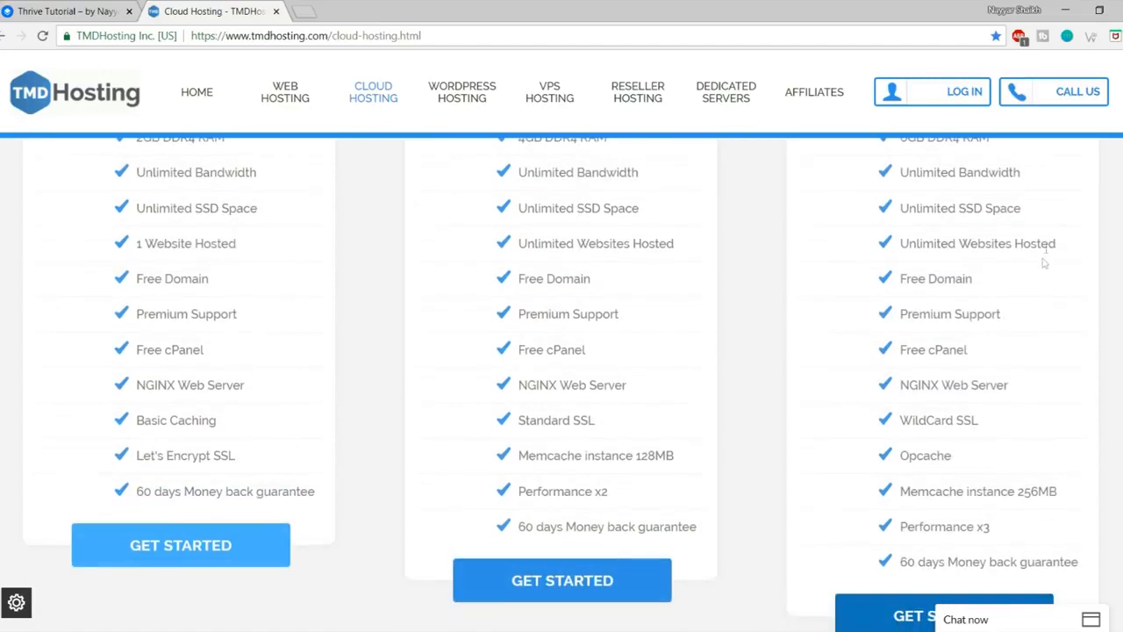
drag(1063, 244, 899, 245)
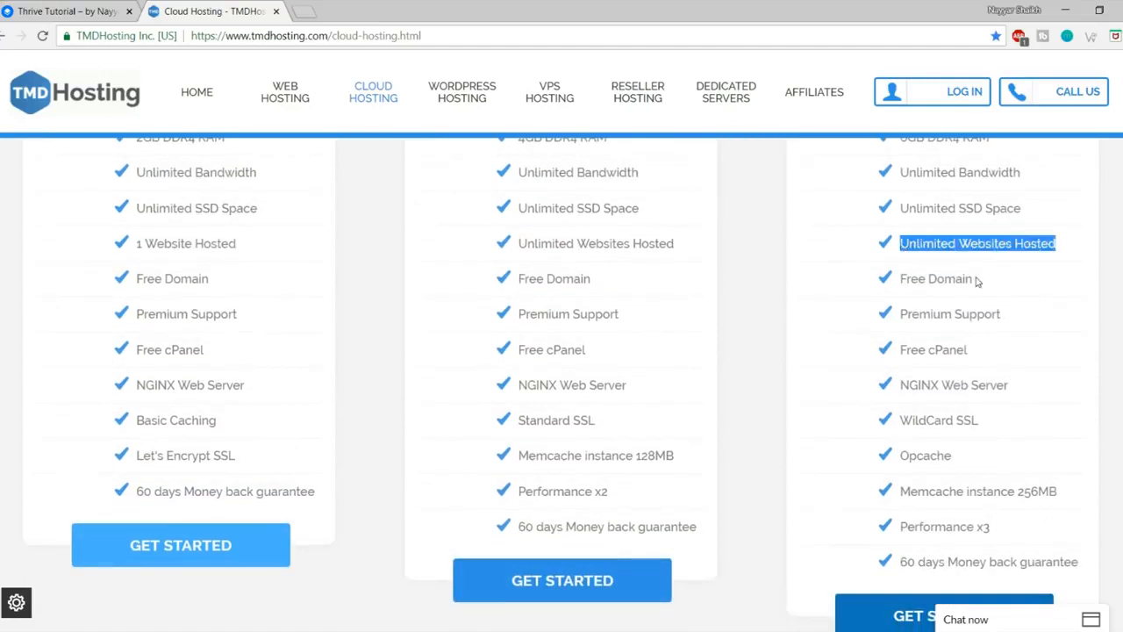
click(977, 281)
scroll(1031, 314, up, 1)
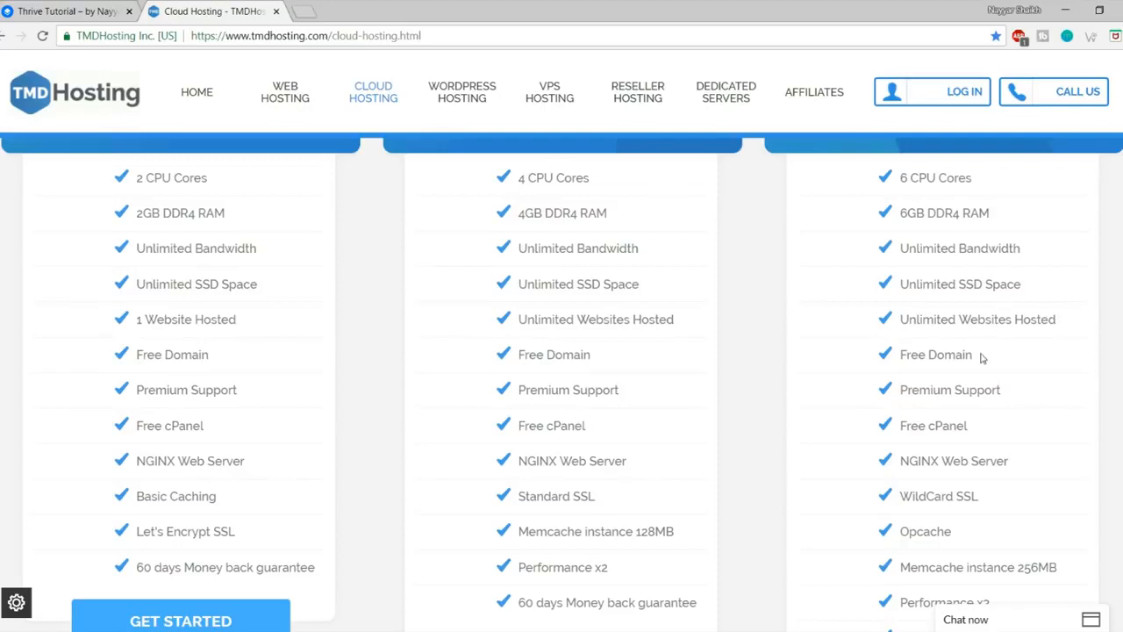
Step: Point out Free Domain, Premium Support, cPanel and WildCard SSL, then return to Thrive Tutorial
drag(974, 355, 899, 354)
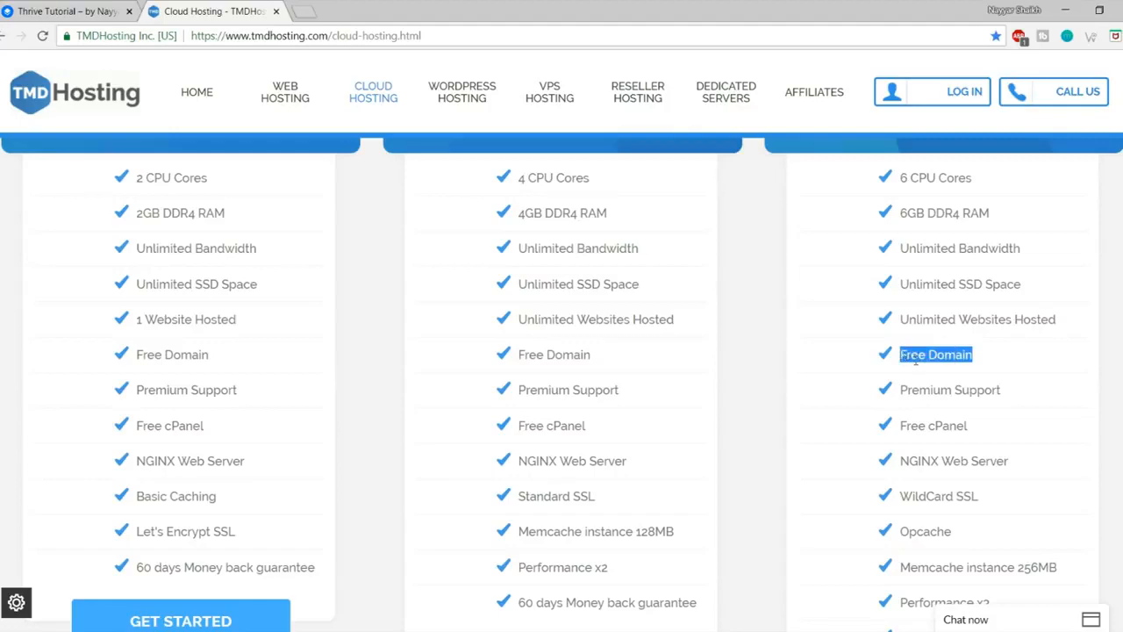
scroll(636, 408, up, 3)
scroll(994, 375, down, 4)
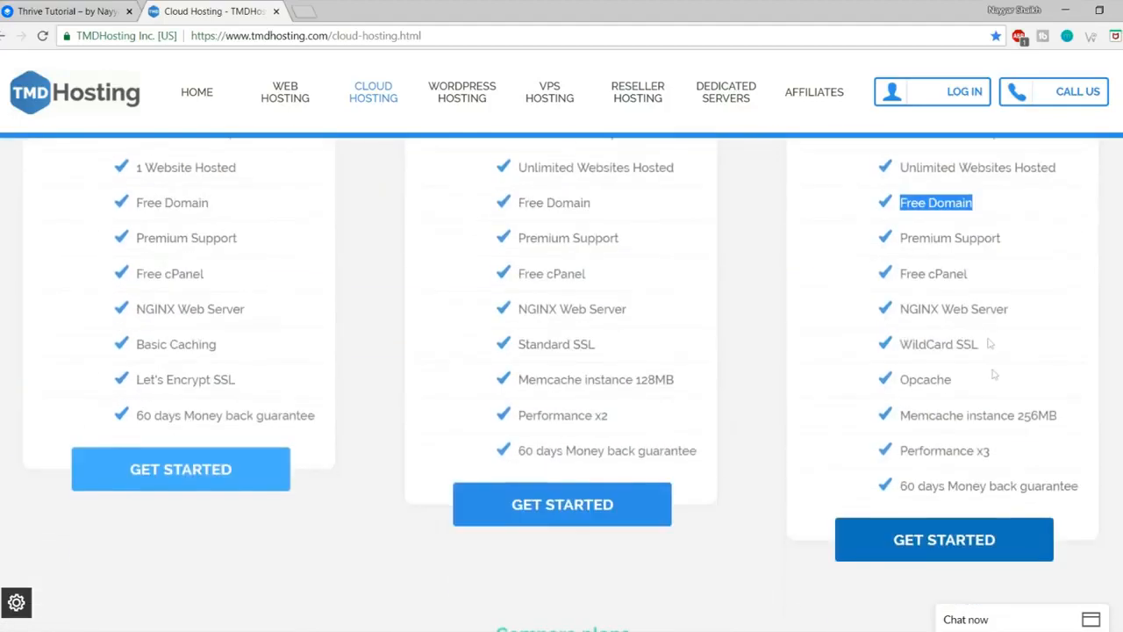
drag(1009, 242, 900, 240)
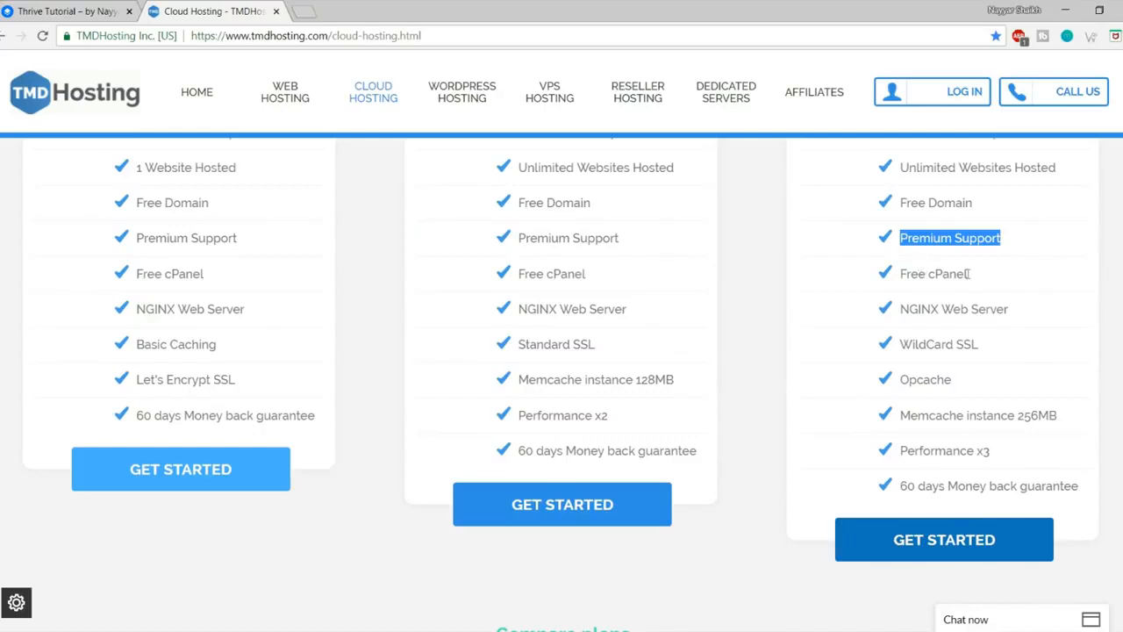
drag(968, 275, 930, 275)
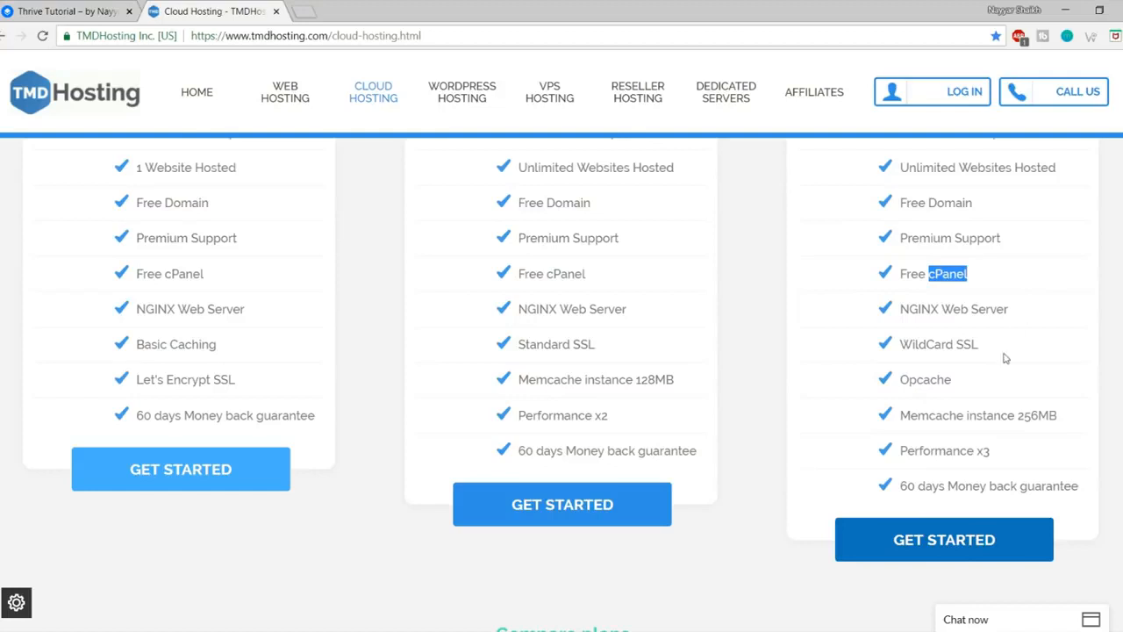
drag(986, 350, 899, 347)
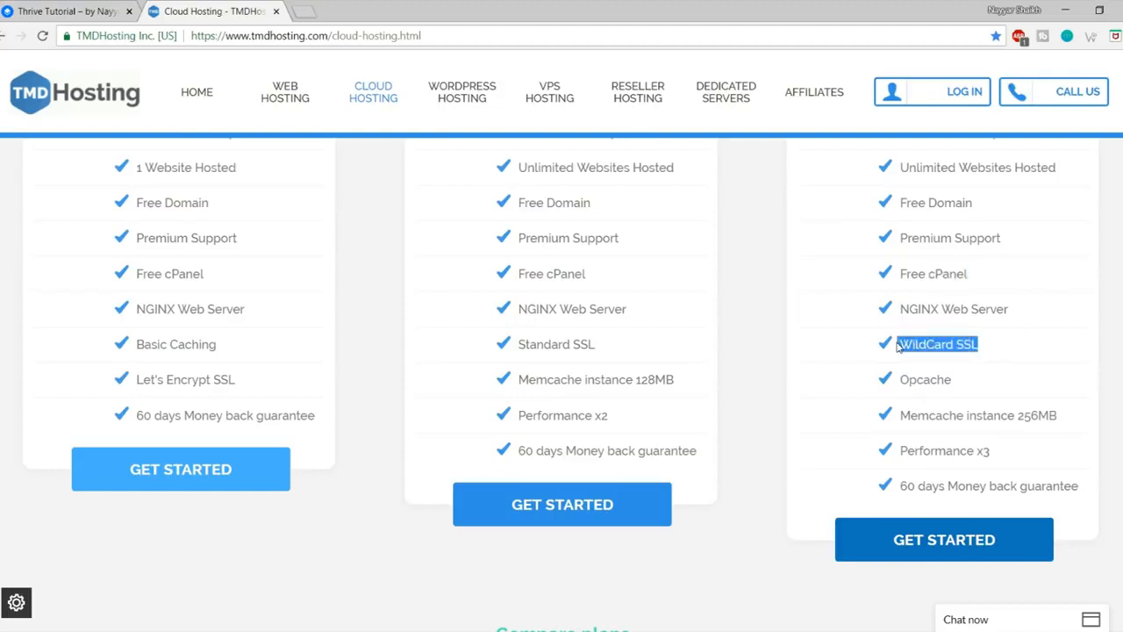
click(321, 115)
click(71, 7)
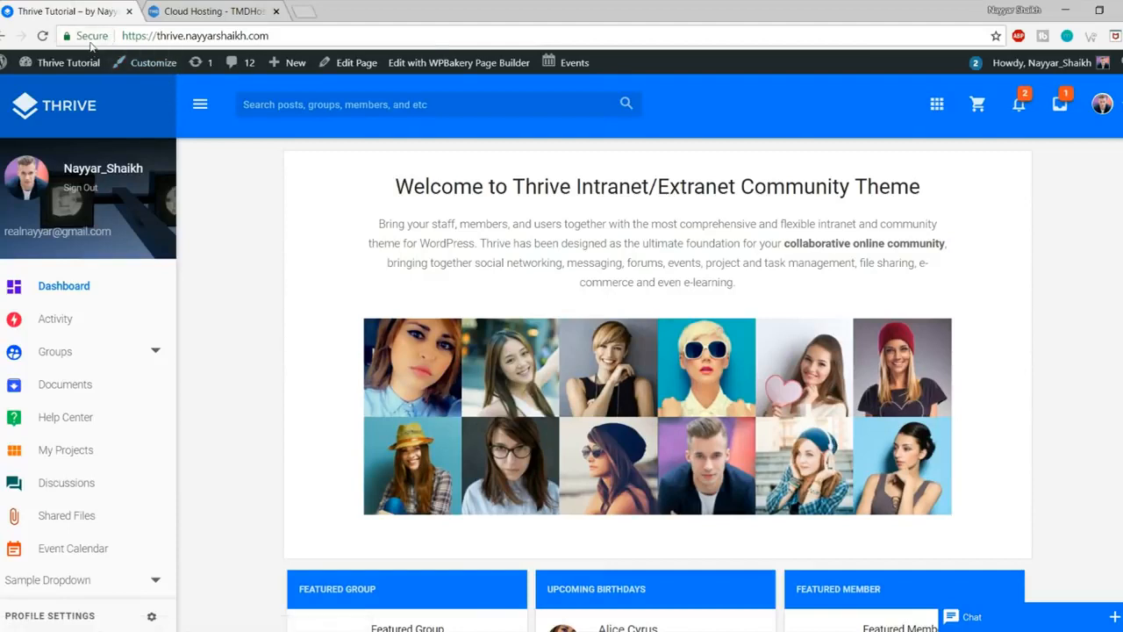
Step: Check the Thrive site's Secure connection details from the address-bar padlock
click(91, 37)
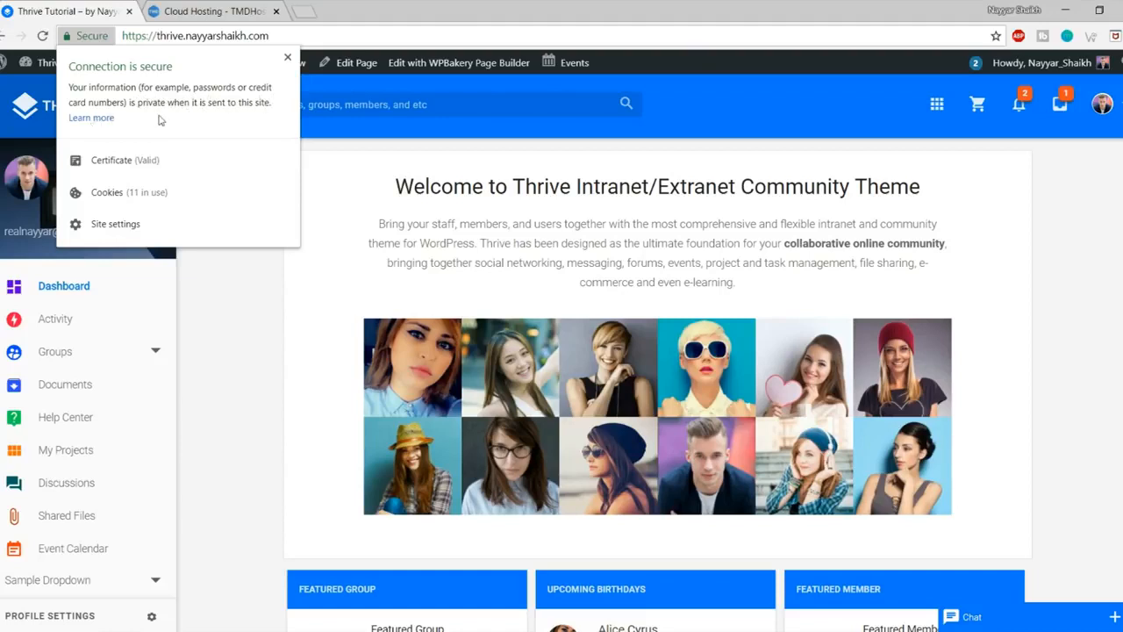
click(287, 57)
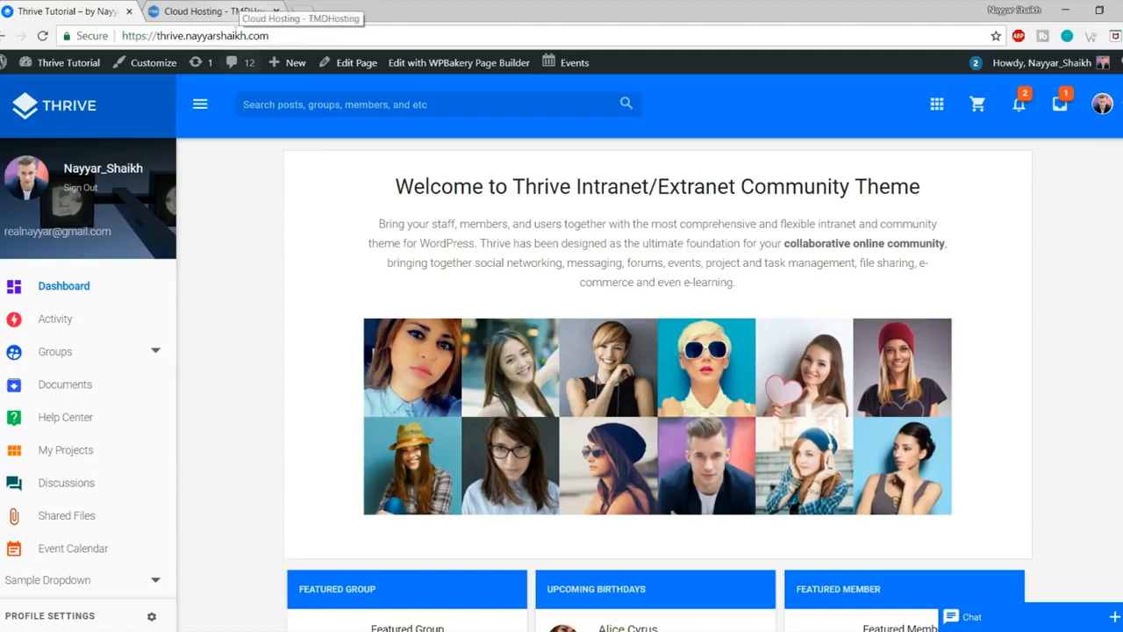
click(104, 38)
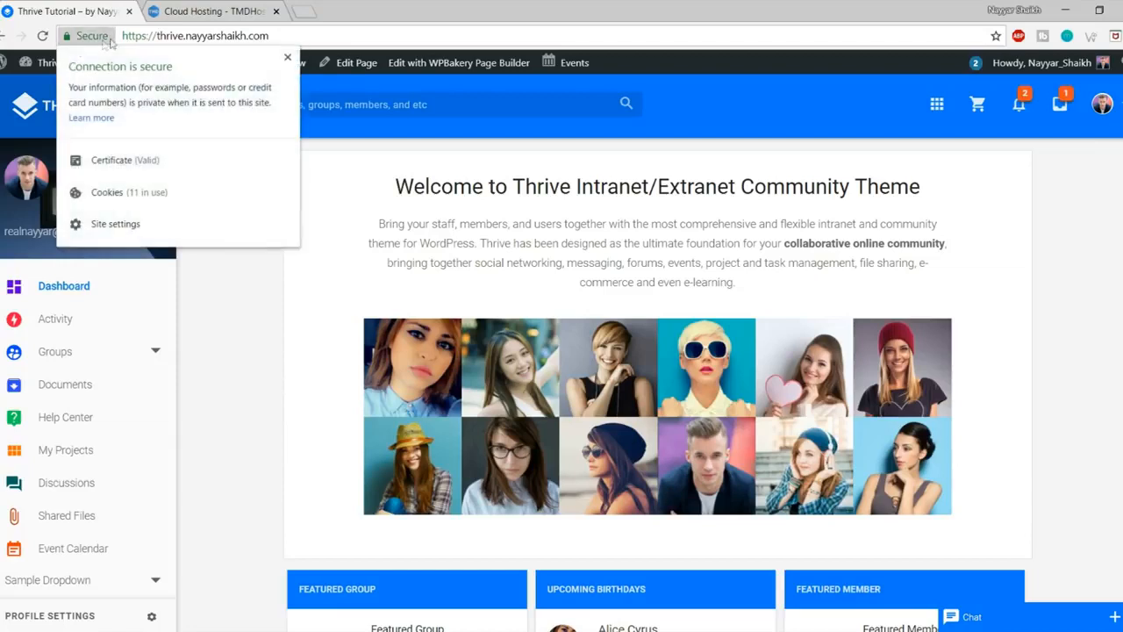
click(287, 57)
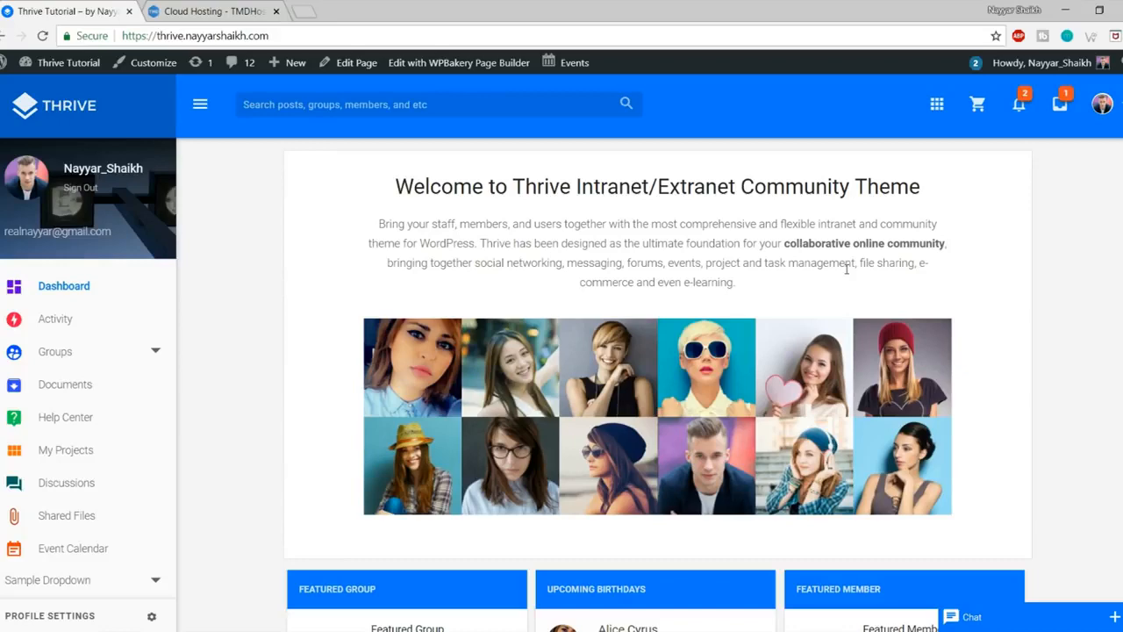
Step: Return to the TMDHosting Cloud Hosting pricing tab
click(227, 9)
click(101, 10)
click(204, 9)
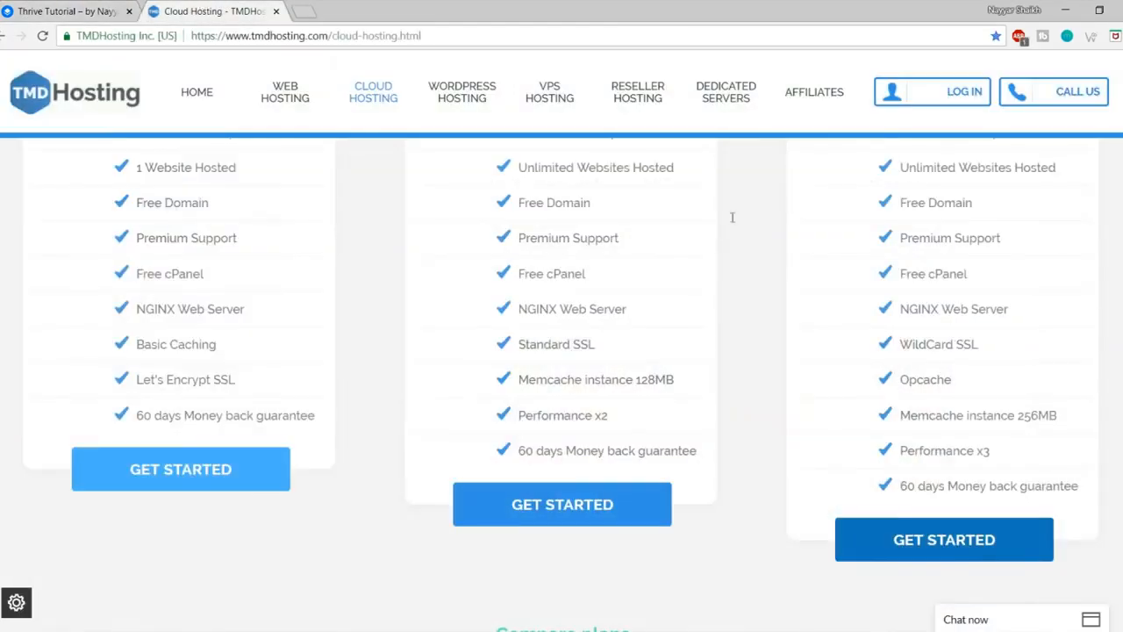
Step: Highlight the third plan's WildCard SSL, Opcache and money back guarantee features
drag(981, 344, 907, 345)
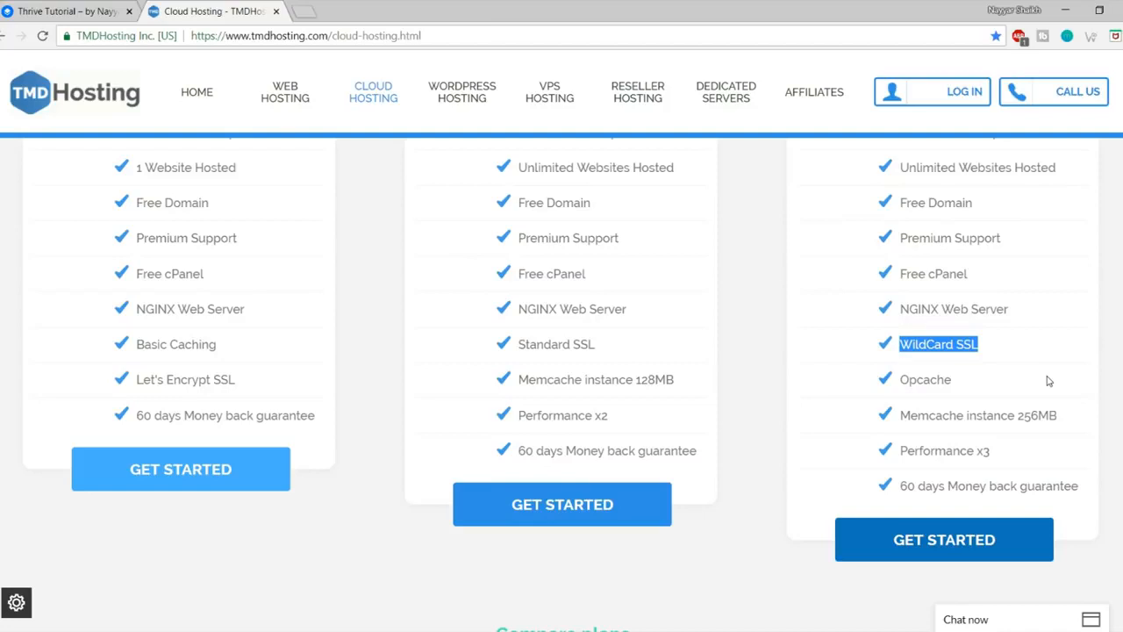
drag(974, 386, 899, 379)
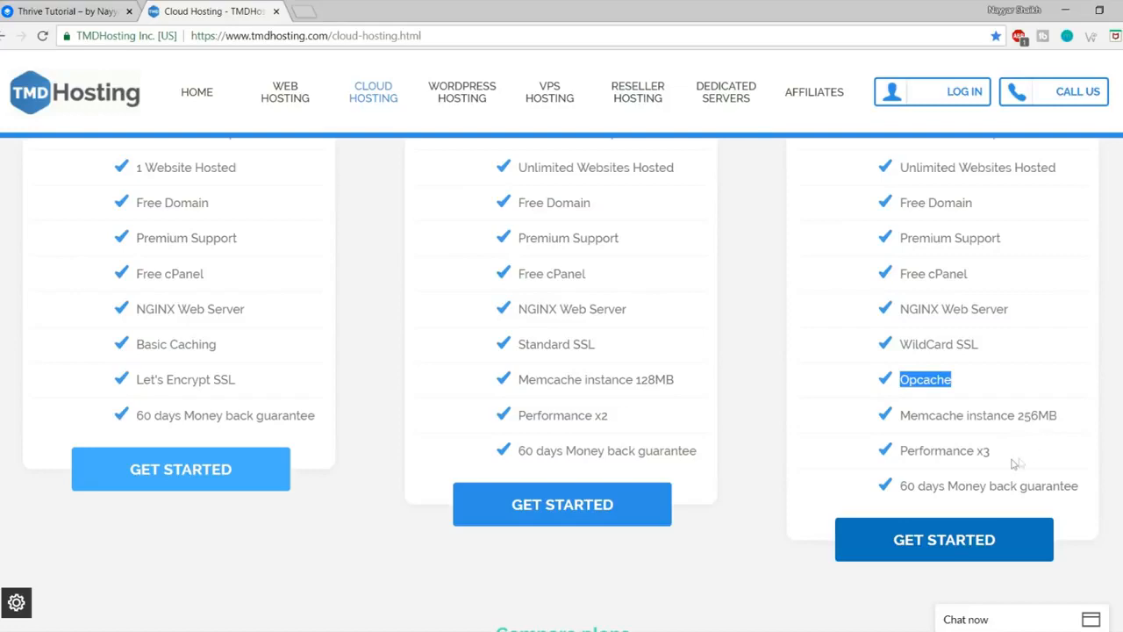
scroll(641, 497, up, 3)
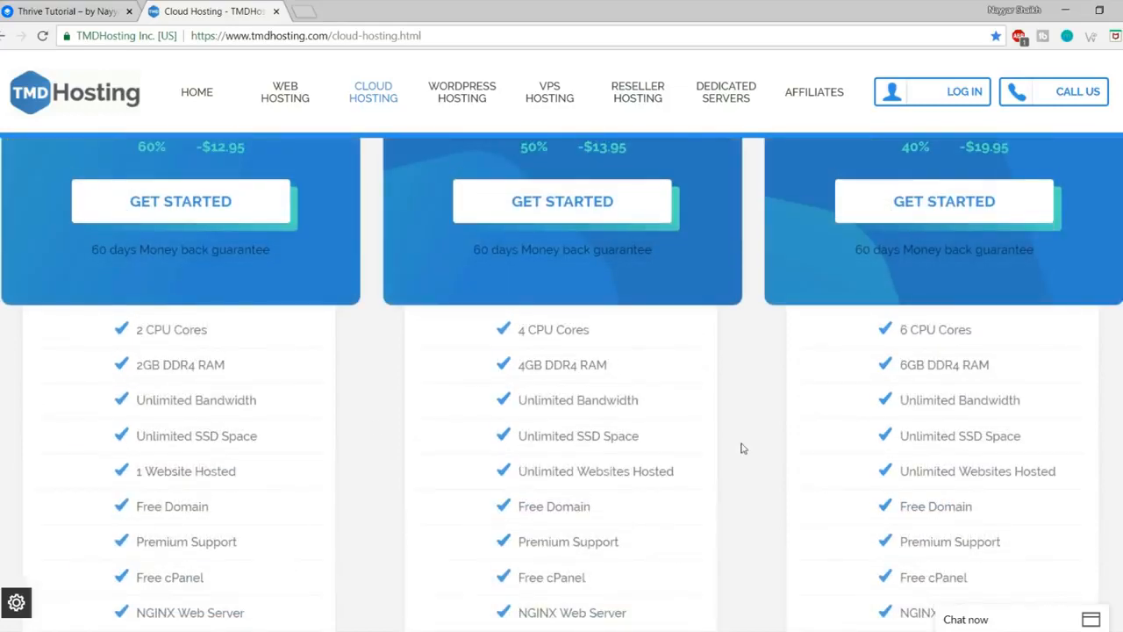
scroll(745, 484, up, 2)
scroll(784, 427, down, 5)
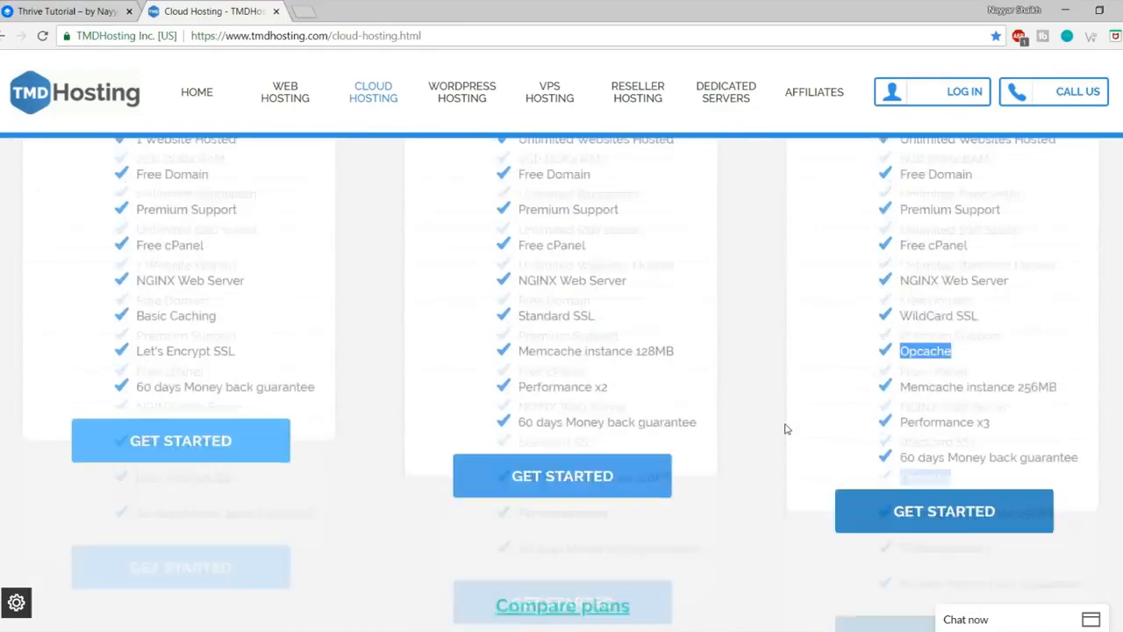
drag(901, 410, 1085, 413)
click(1084, 414)
Step: Compare the Starter plan's 1 Website Hosted feature and Starter Cloud monthly price
scroll(1085, 424, up, 4)
scroll(1084, 422, up, 3)
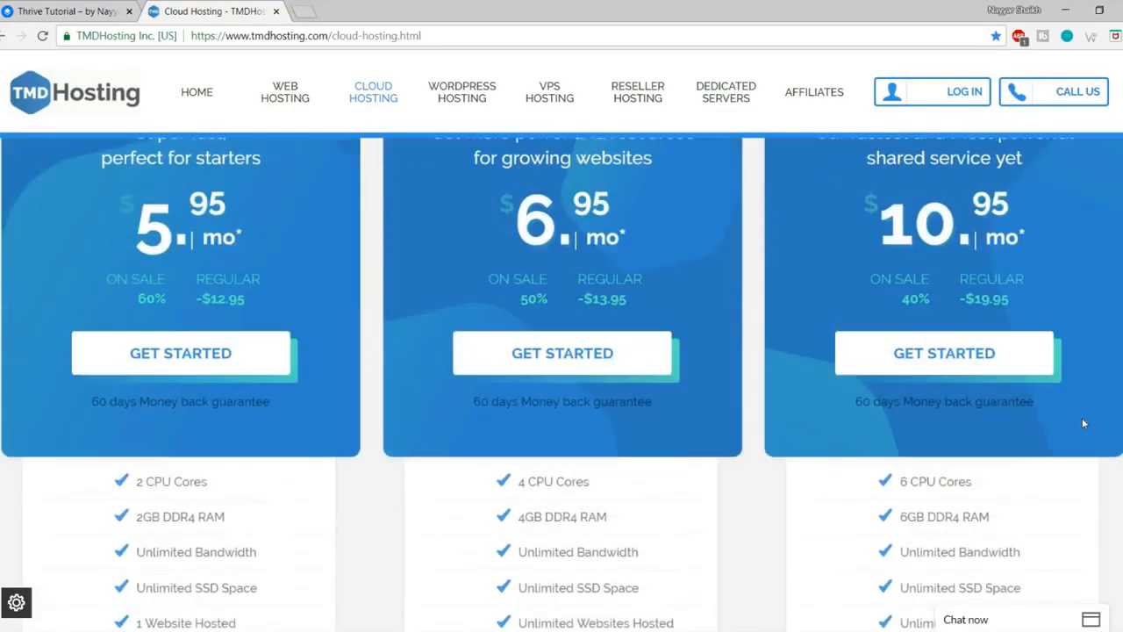
scroll(989, 314, up, 1)
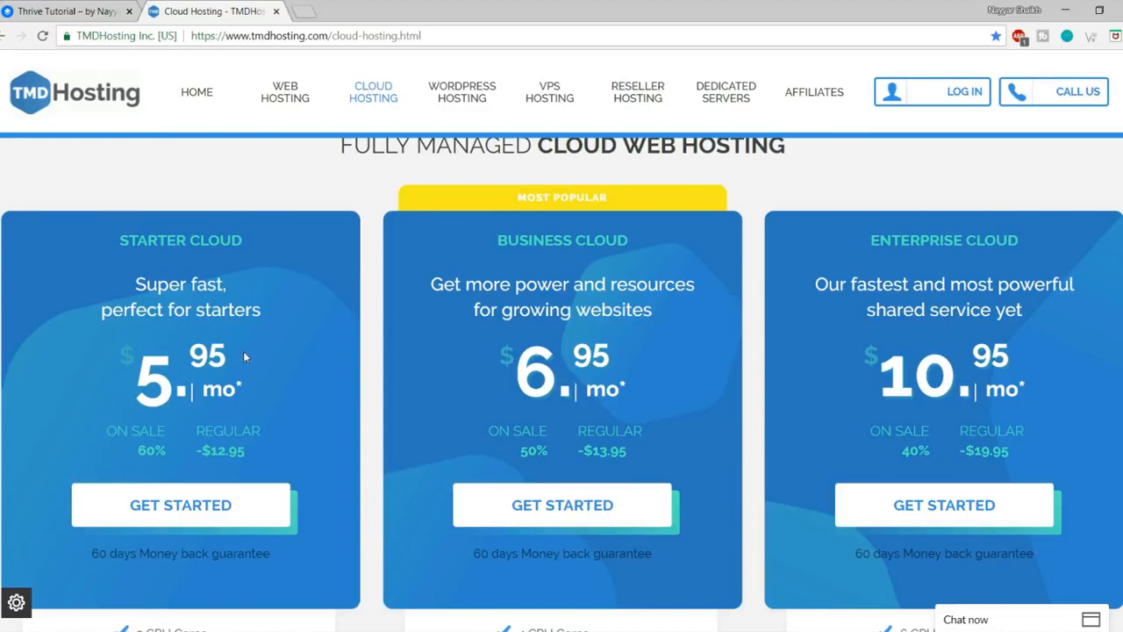
scroll(243, 356, down, 1)
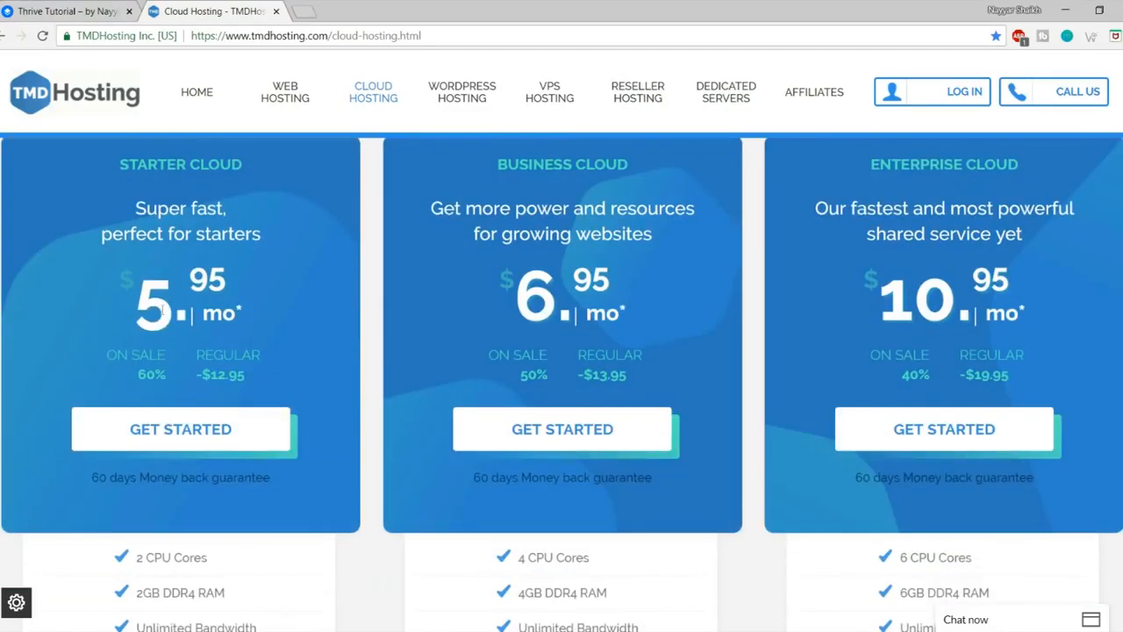
scroll(289, 253, down, 4)
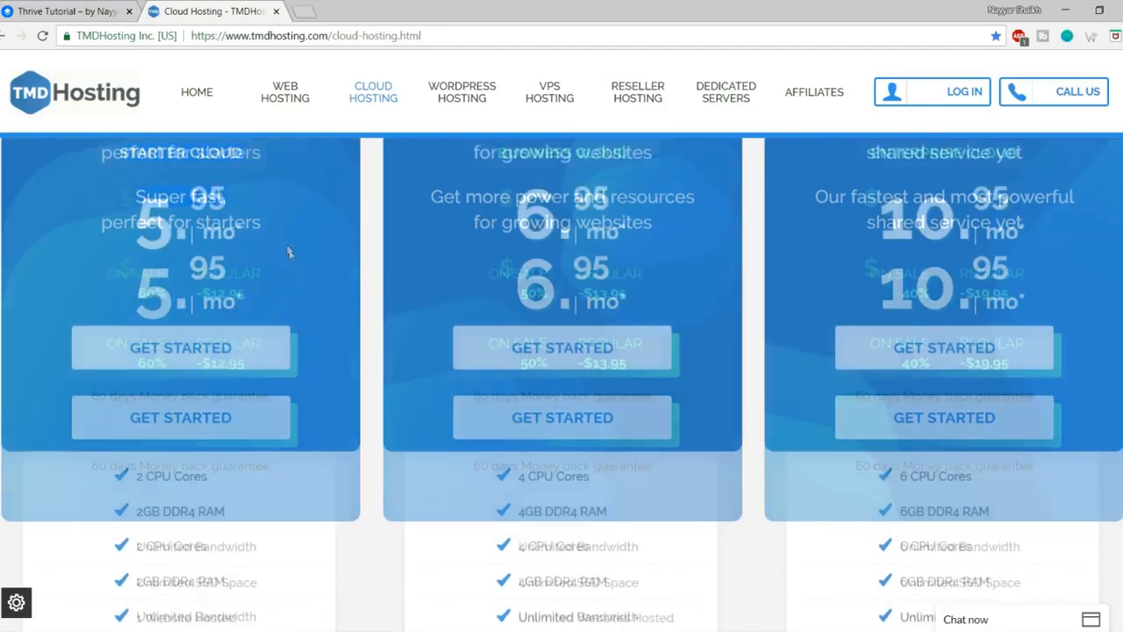
drag(245, 394, 137, 396)
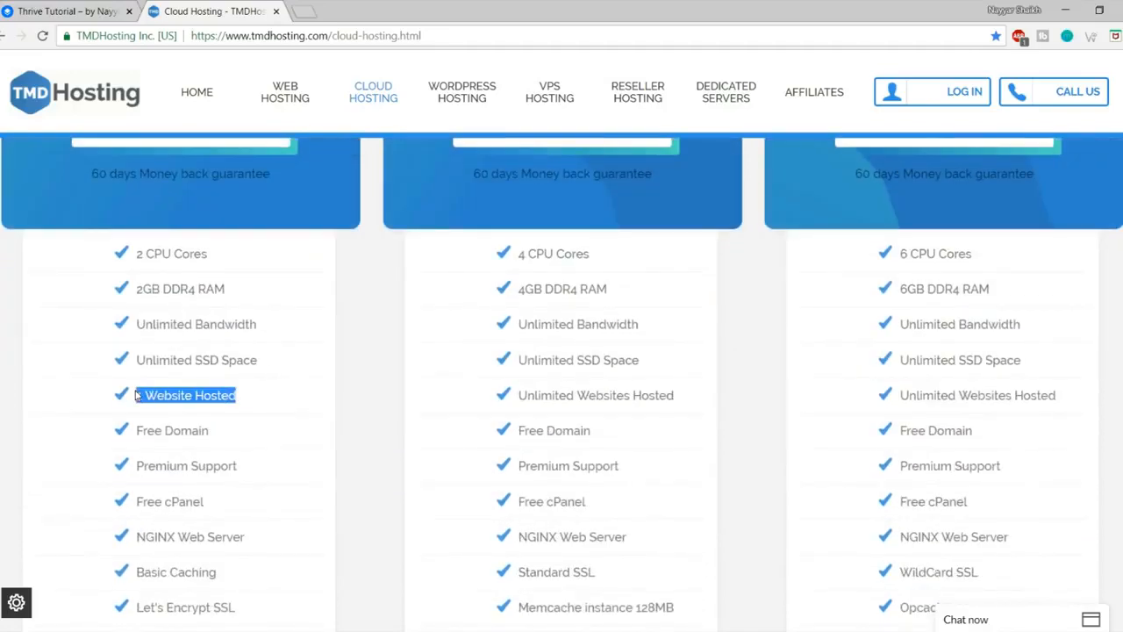
scroll(280, 372, up, 5)
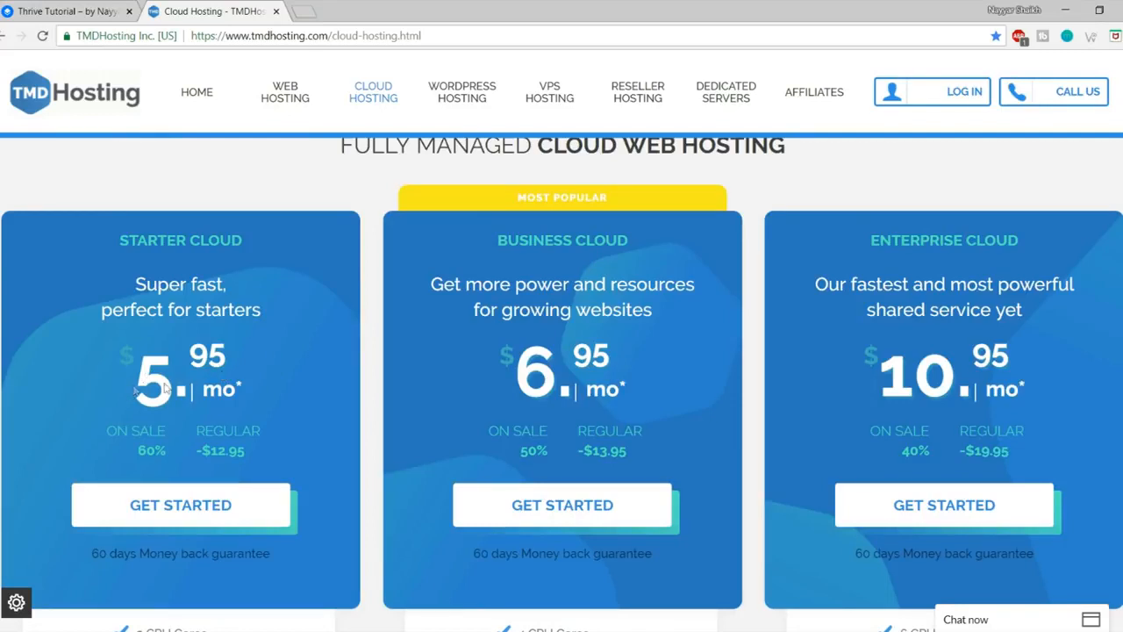
drag(129, 394, 247, 386)
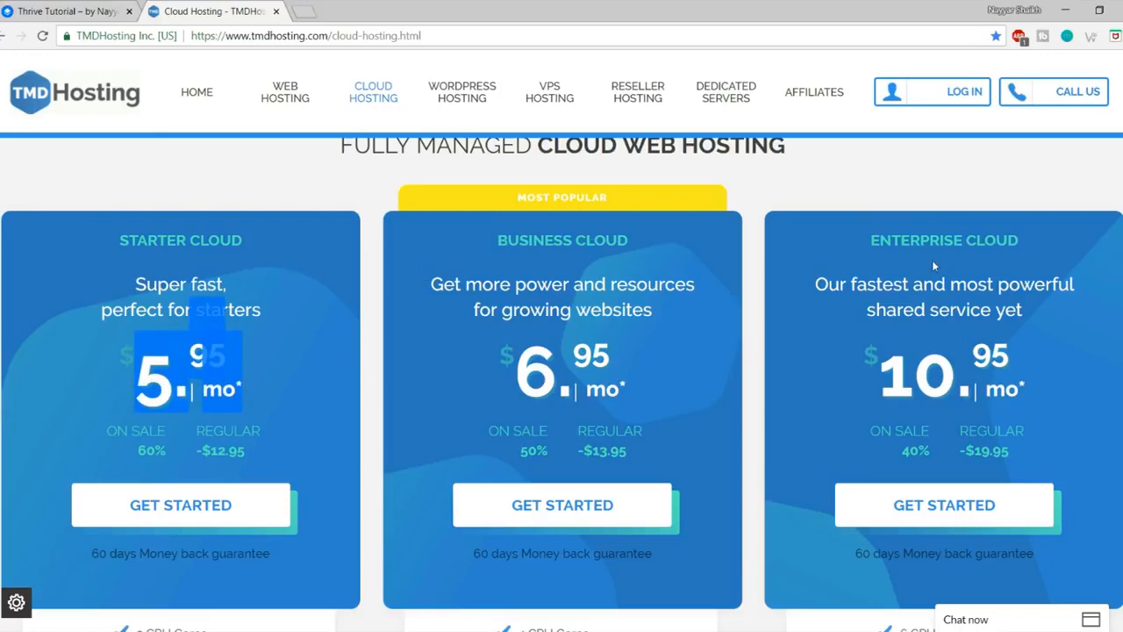
click(249, 396)
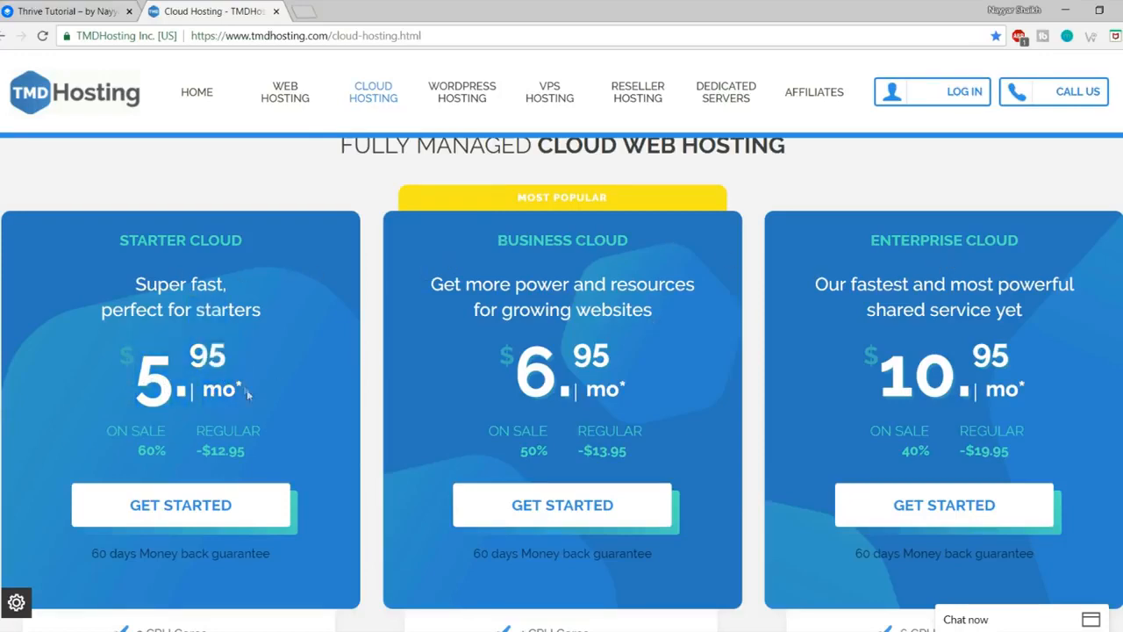
Step: Choose GET STARTED on the Enterprise Cloud plan to begin the order
scroll(251, 398, down, 3)
scroll(256, 425, up, 3)
scroll(675, 374, down, 1)
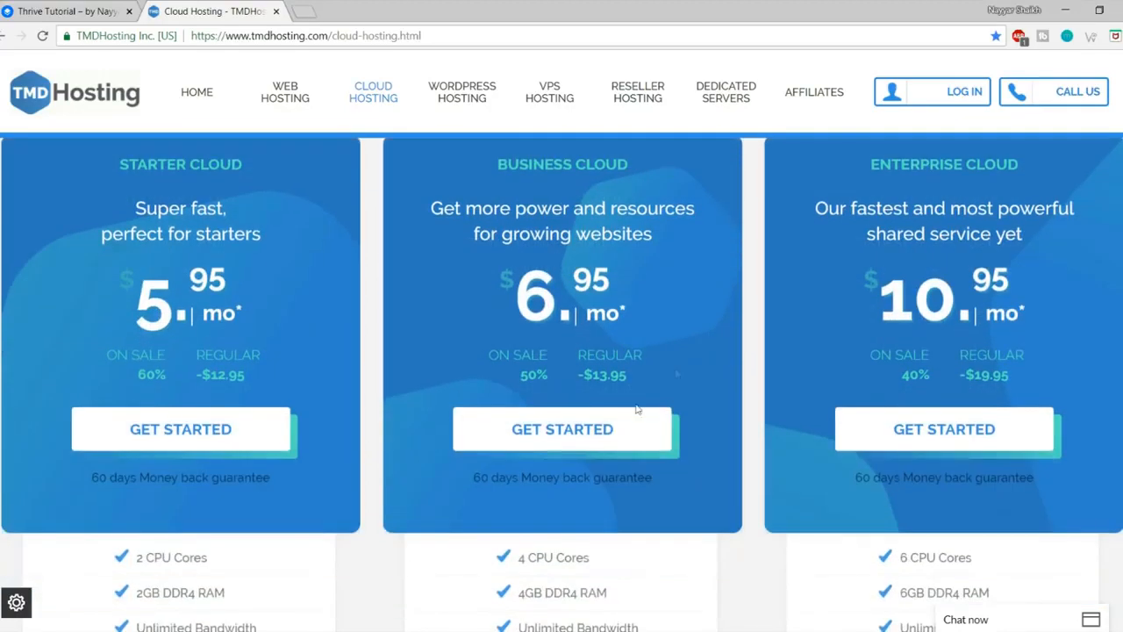
click(959, 440)
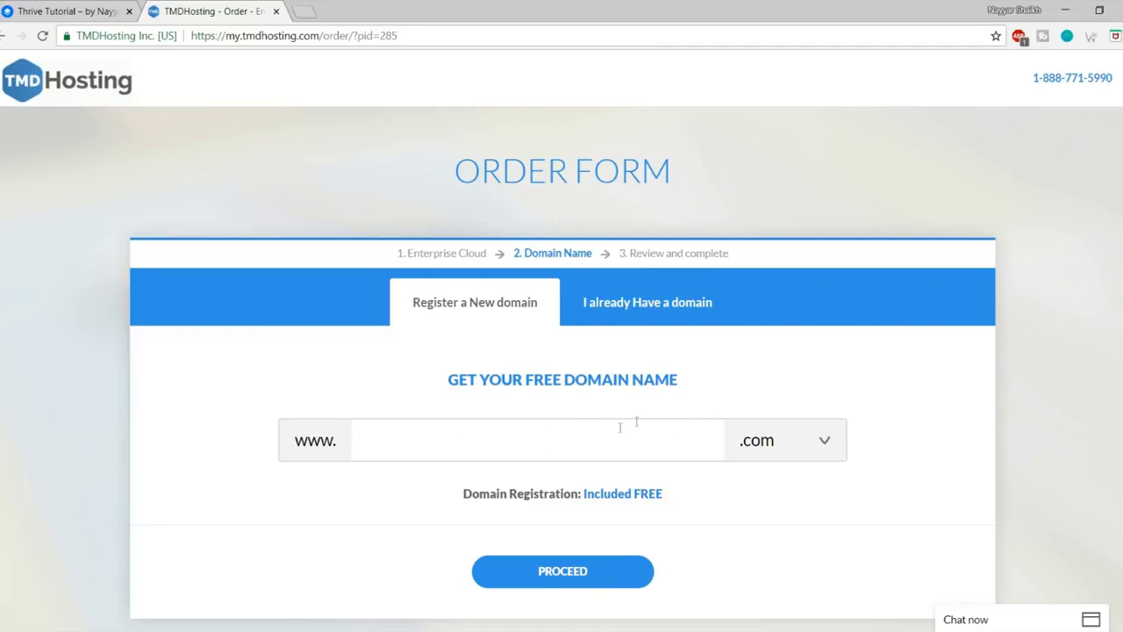
Step: Enter mydoaminnamefree as the free domain name and keep .com as its extension
text(mydoamin)
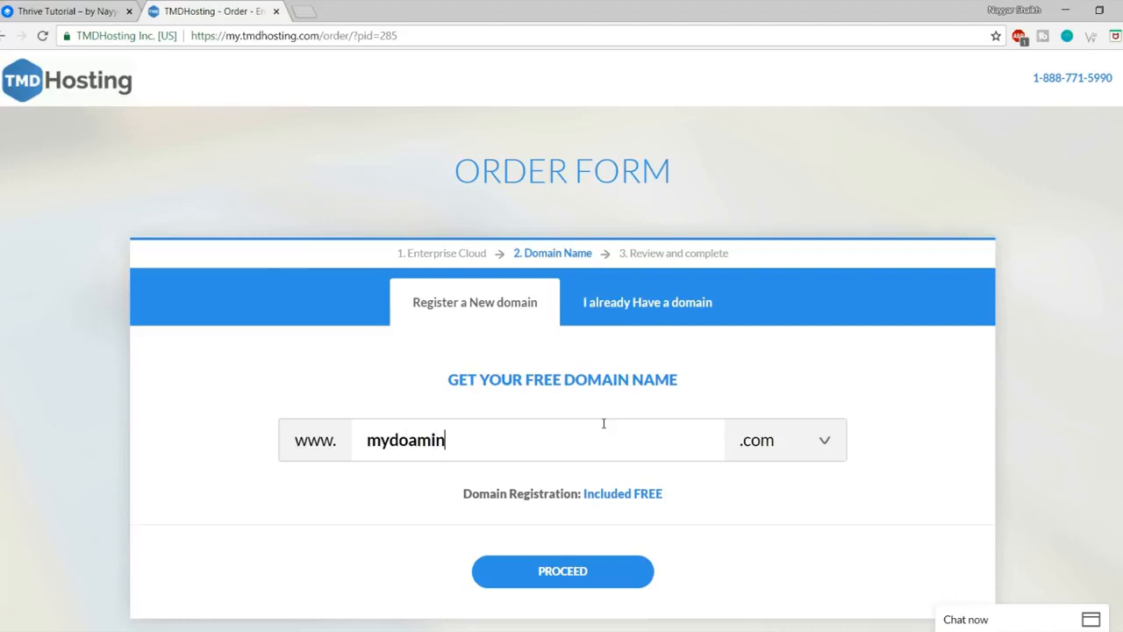
text(namefree)
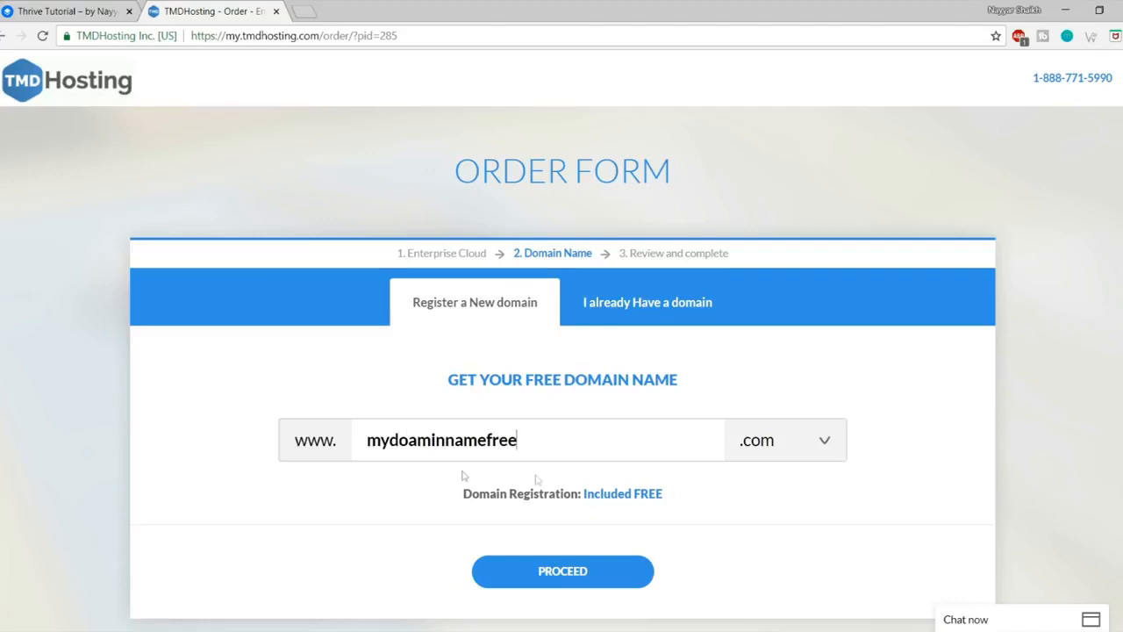
drag(664, 443, 301, 448)
click(803, 442)
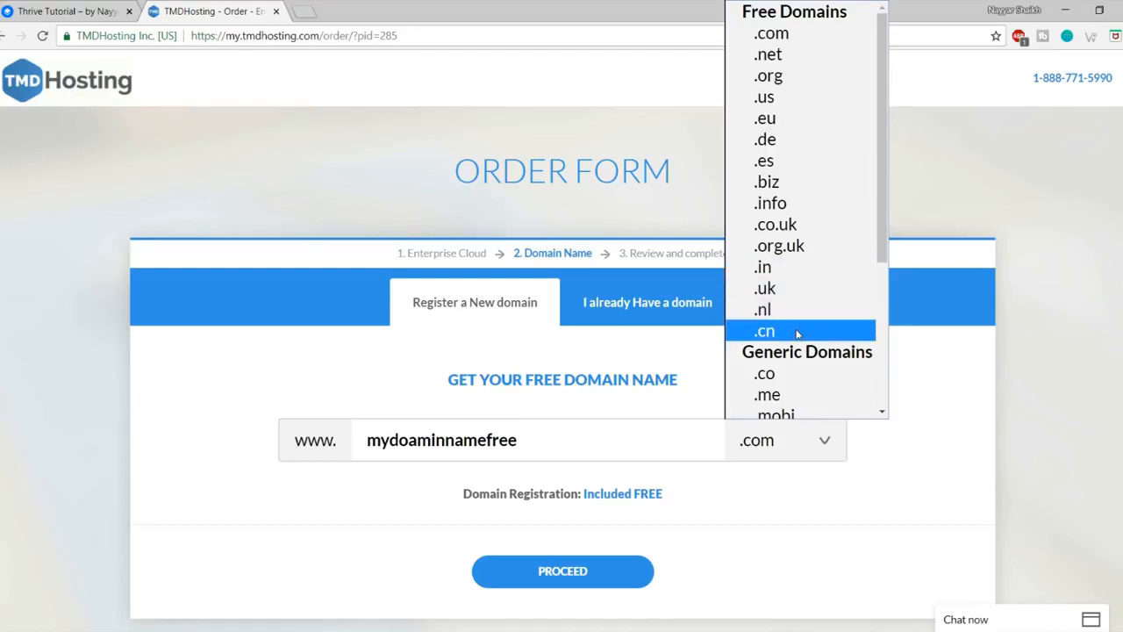
click(811, 35)
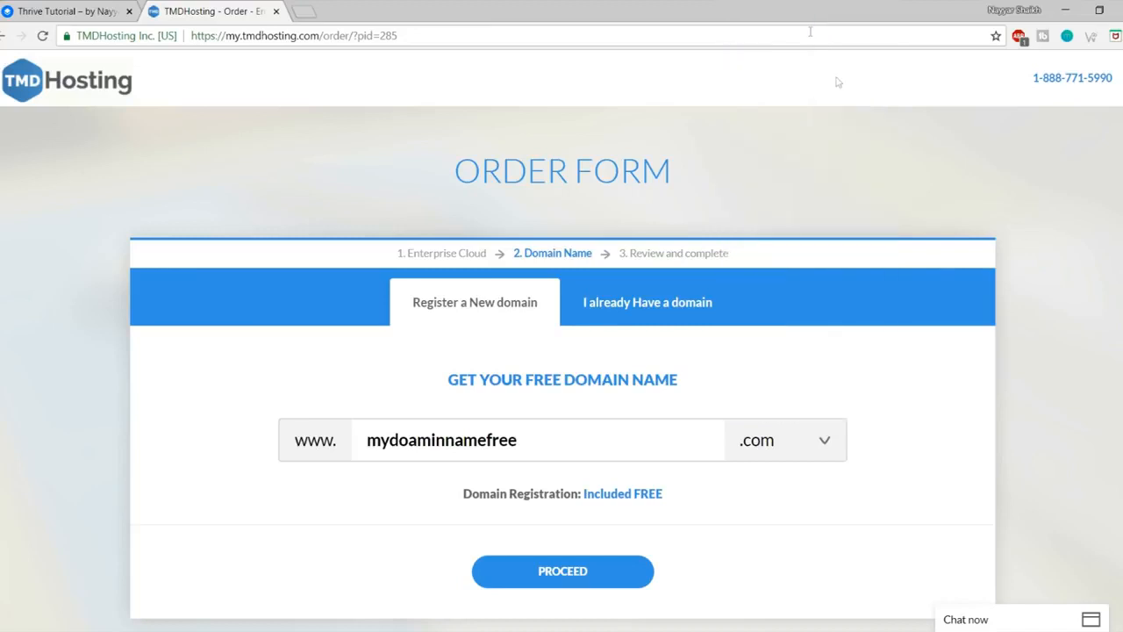
double_click(567, 449)
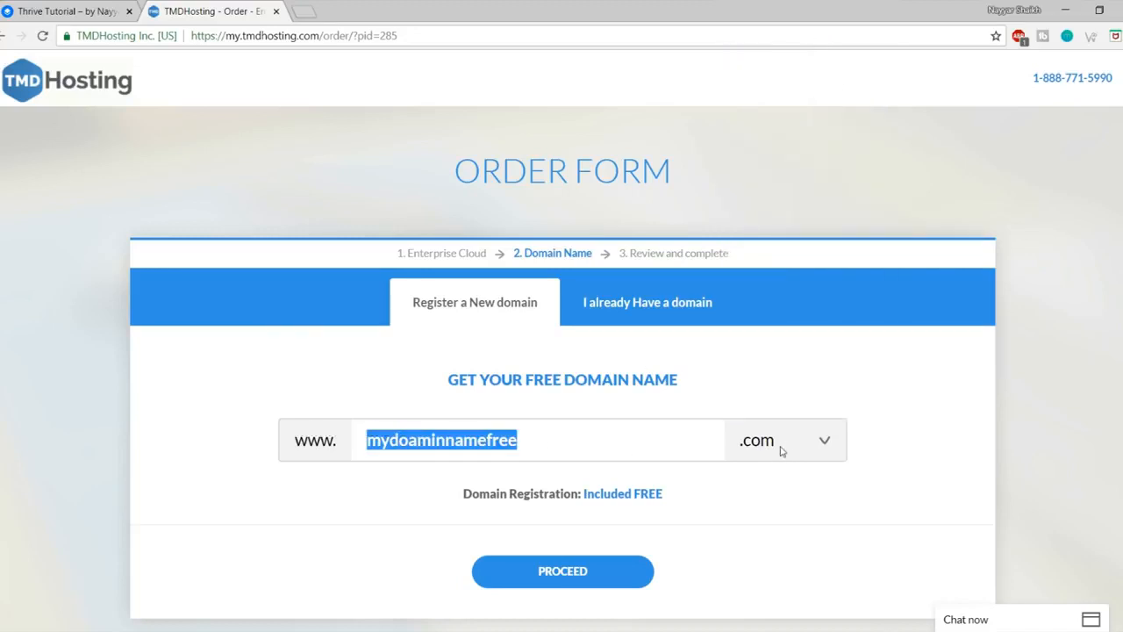
Step: Proceed with mydoaminnamefree.com and review the order's contact details
click(585, 574)
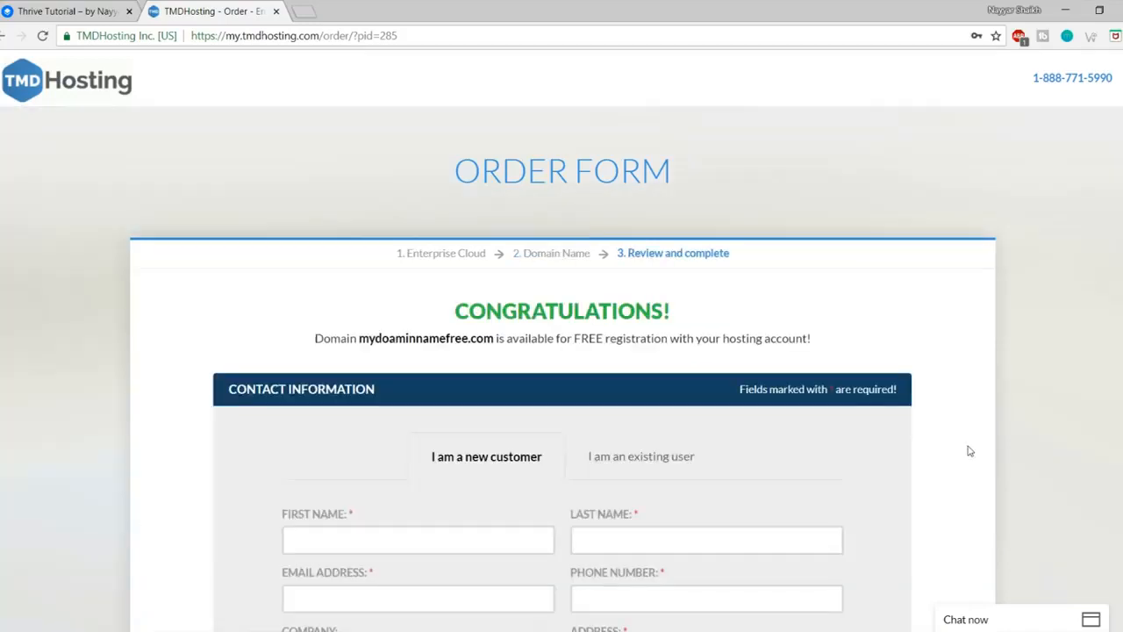
scroll(970, 450, down, 4)
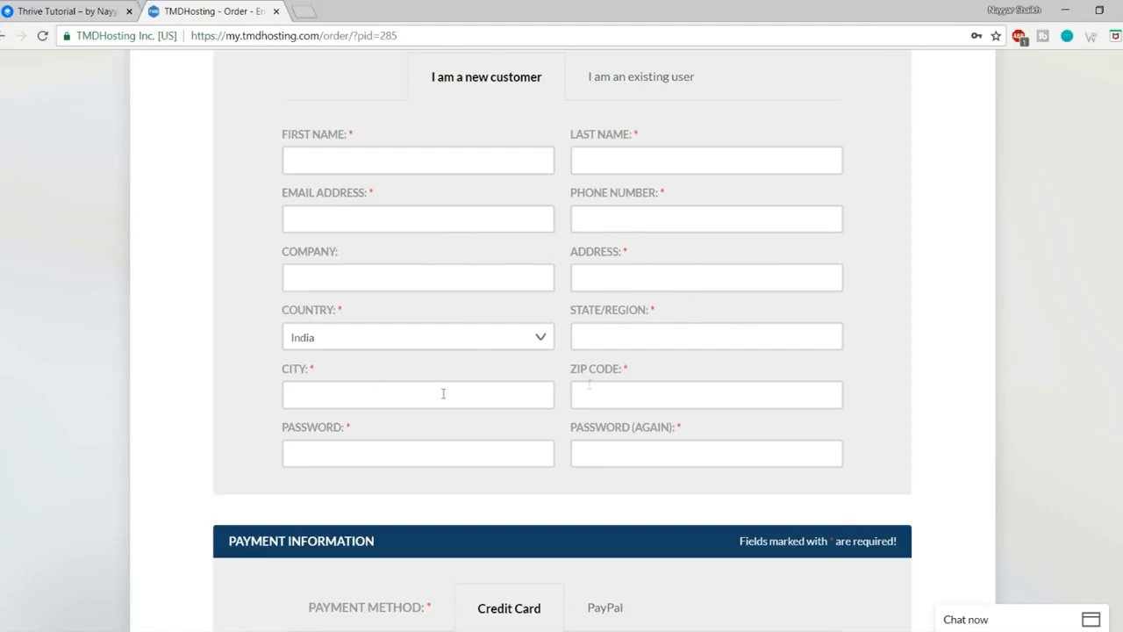
scroll(1079, 438, down, 3)
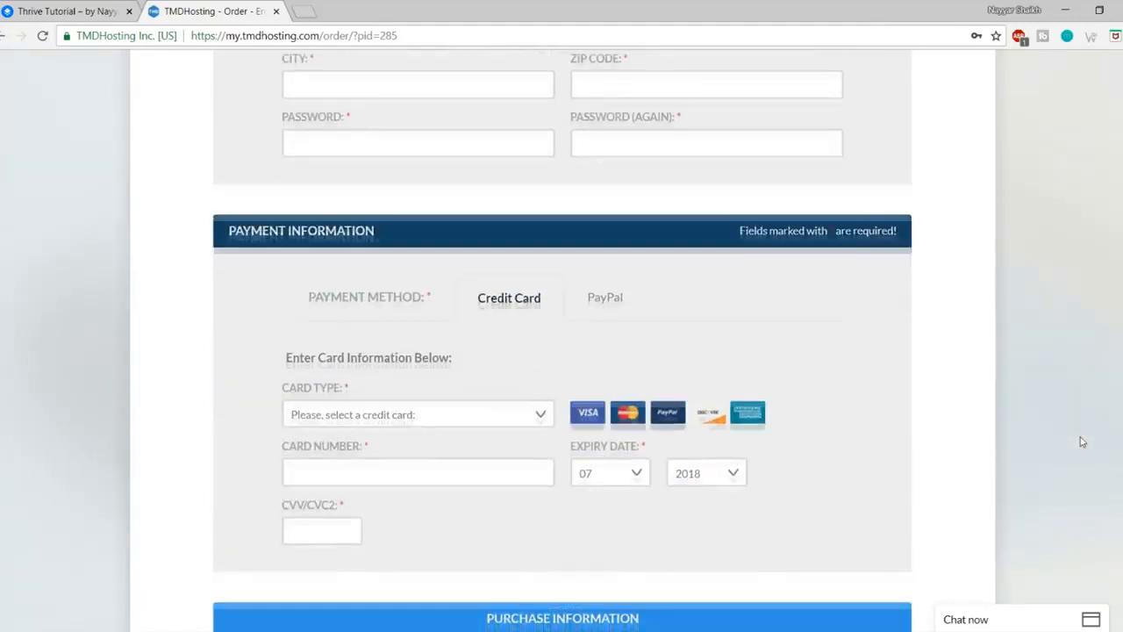
scroll(614, 255, up, 1)
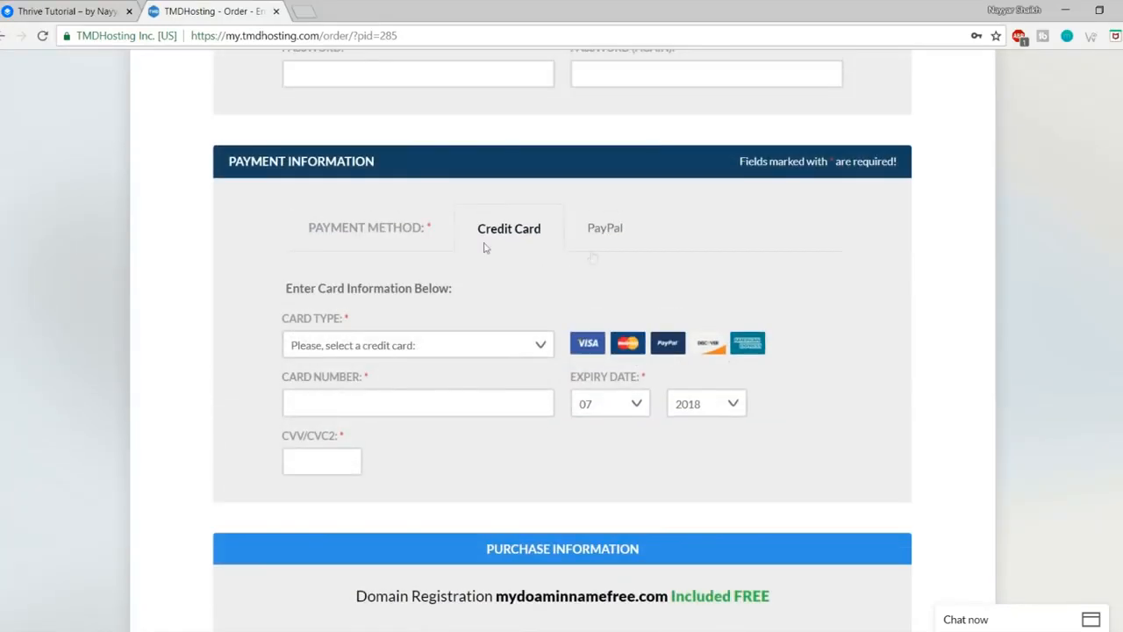
Step: Look at the Card Type list and PayPal option, keeping Credit Card as payment
click(420, 354)
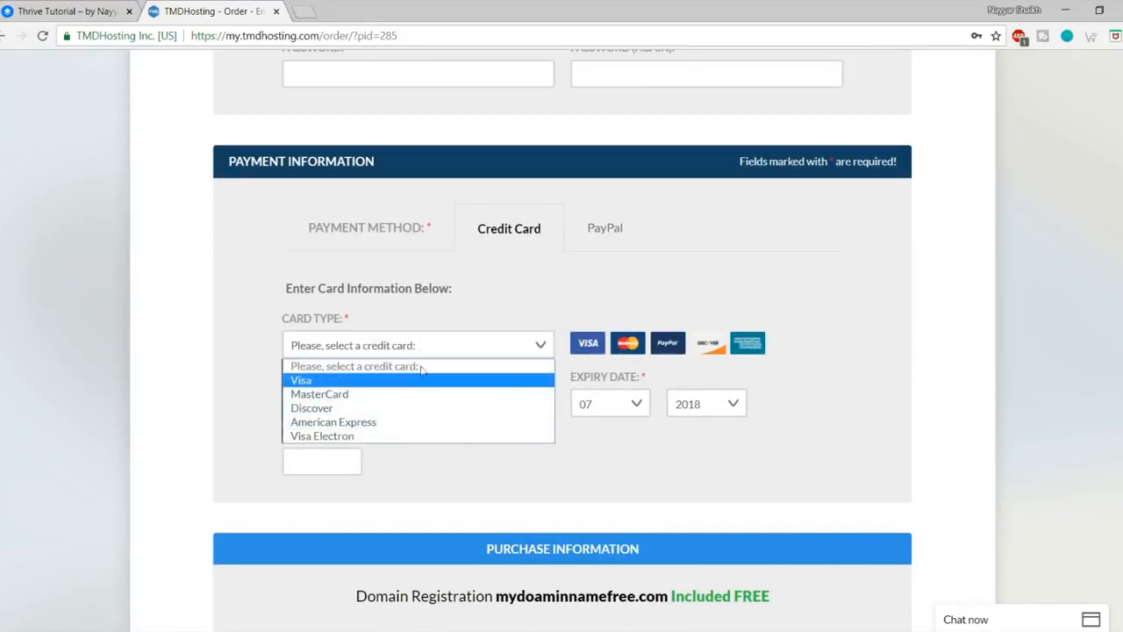
click(408, 465)
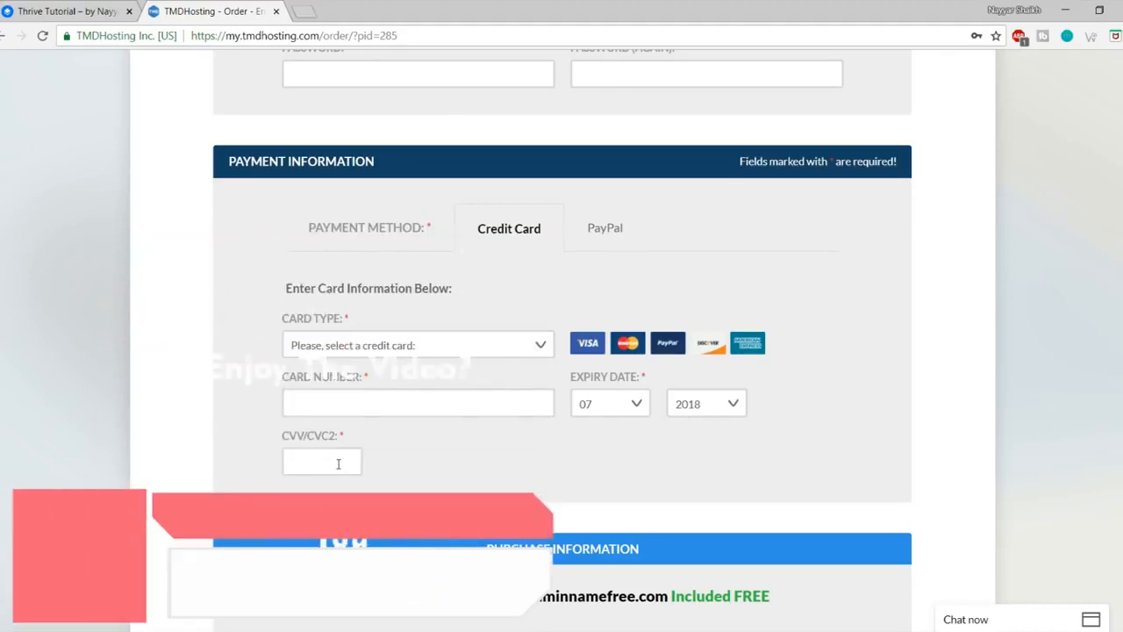
click(621, 236)
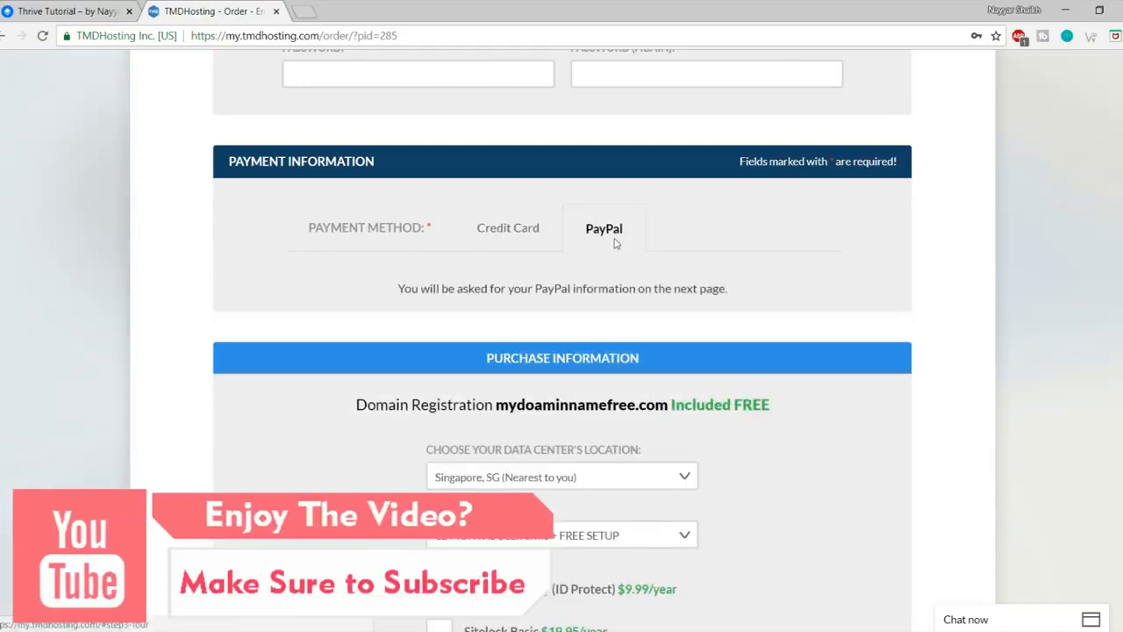
click(526, 242)
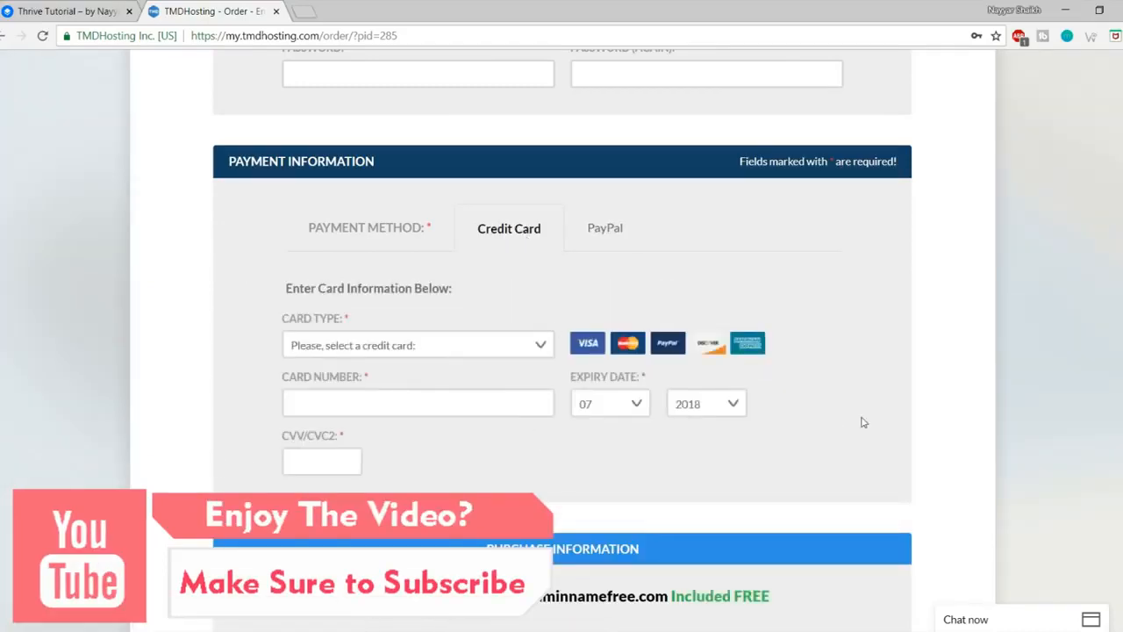
scroll(863, 422, down, 1)
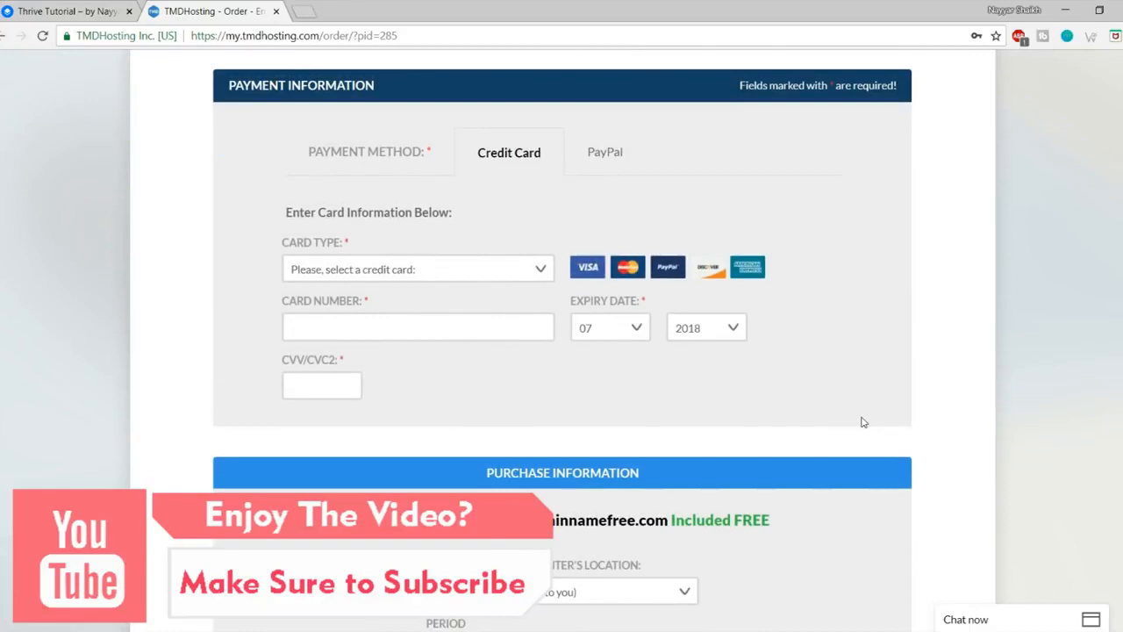
scroll(862, 423, down, 4)
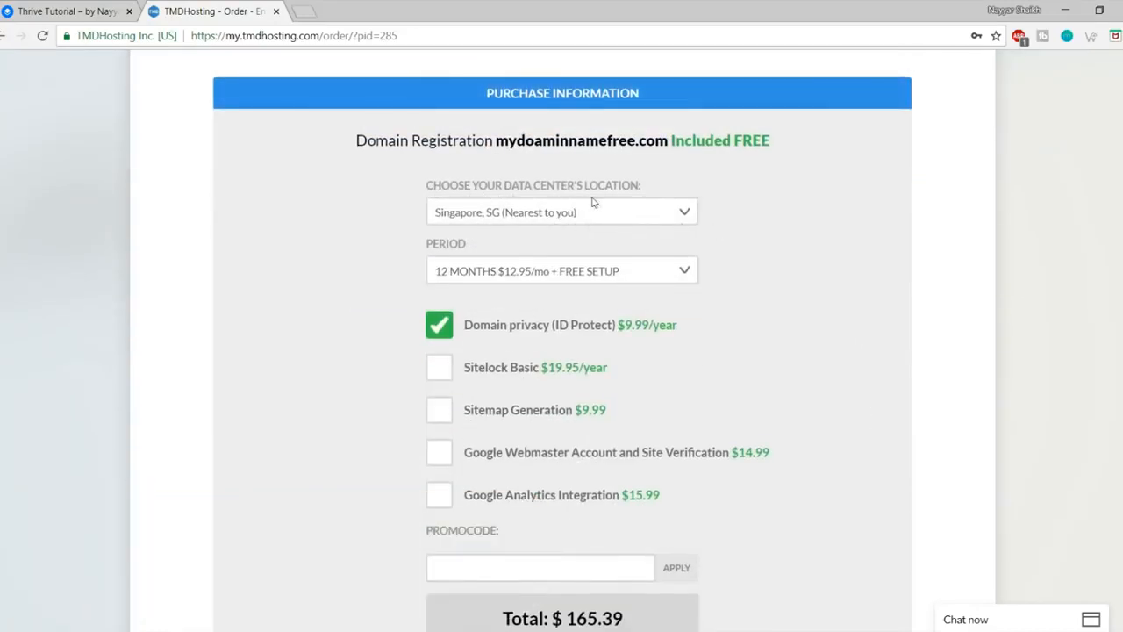
click(676, 216)
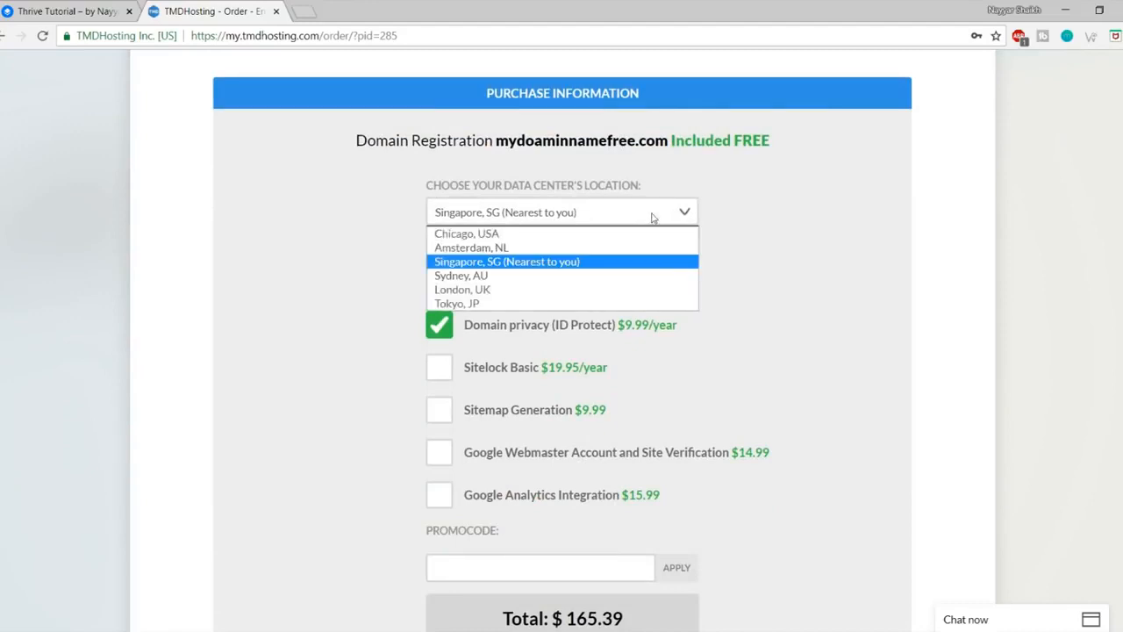
click(523, 267)
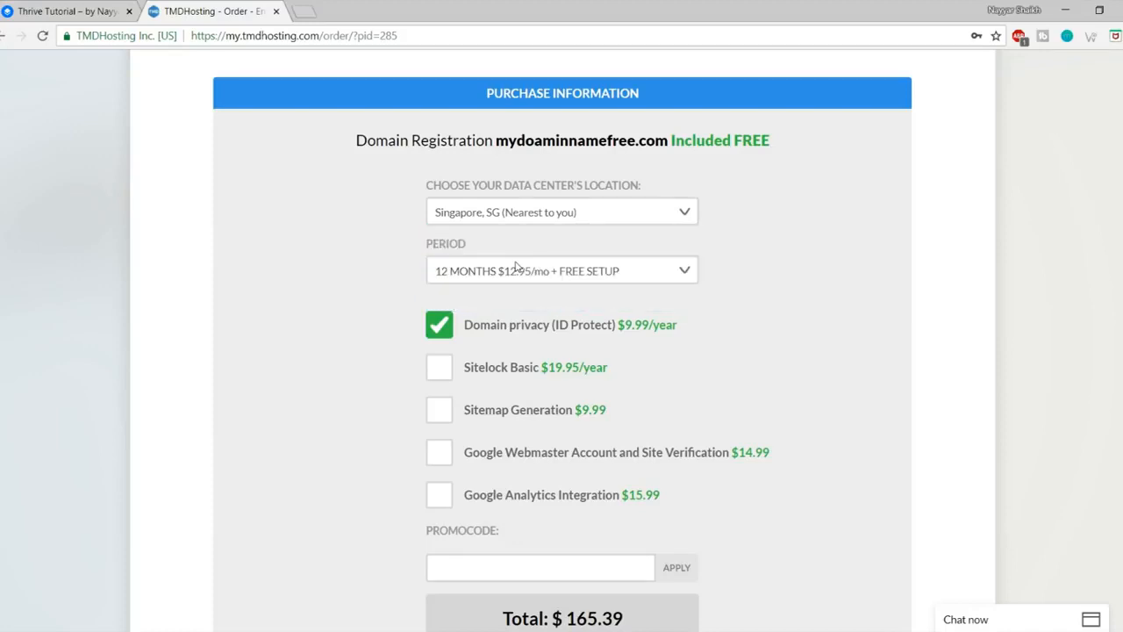
click(513, 215)
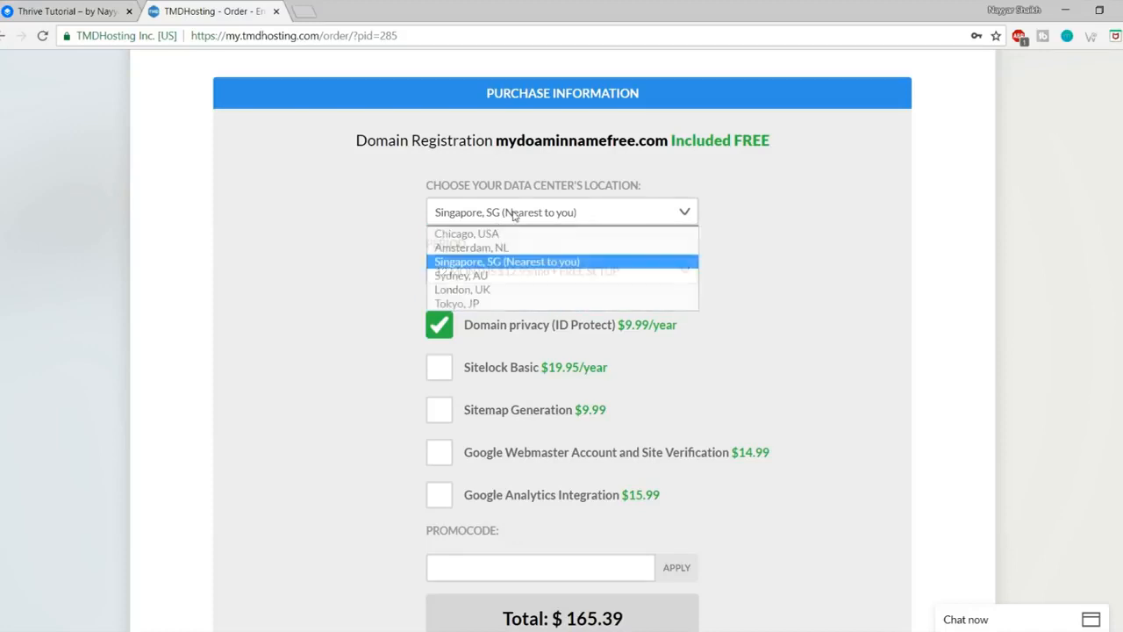
click(495, 262)
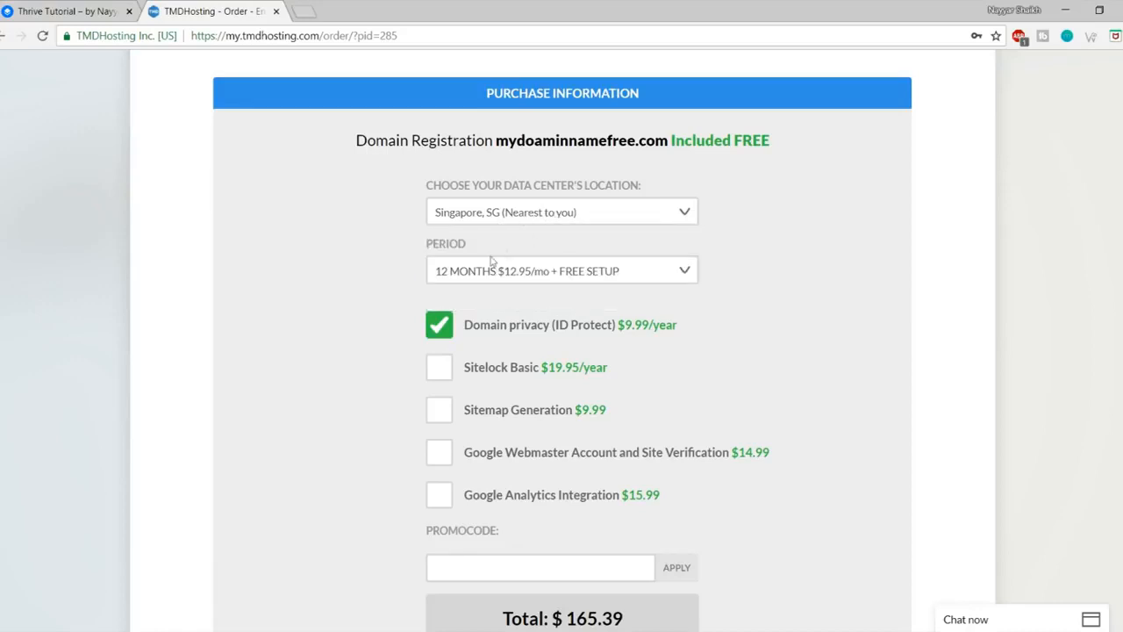
click(562, 274)
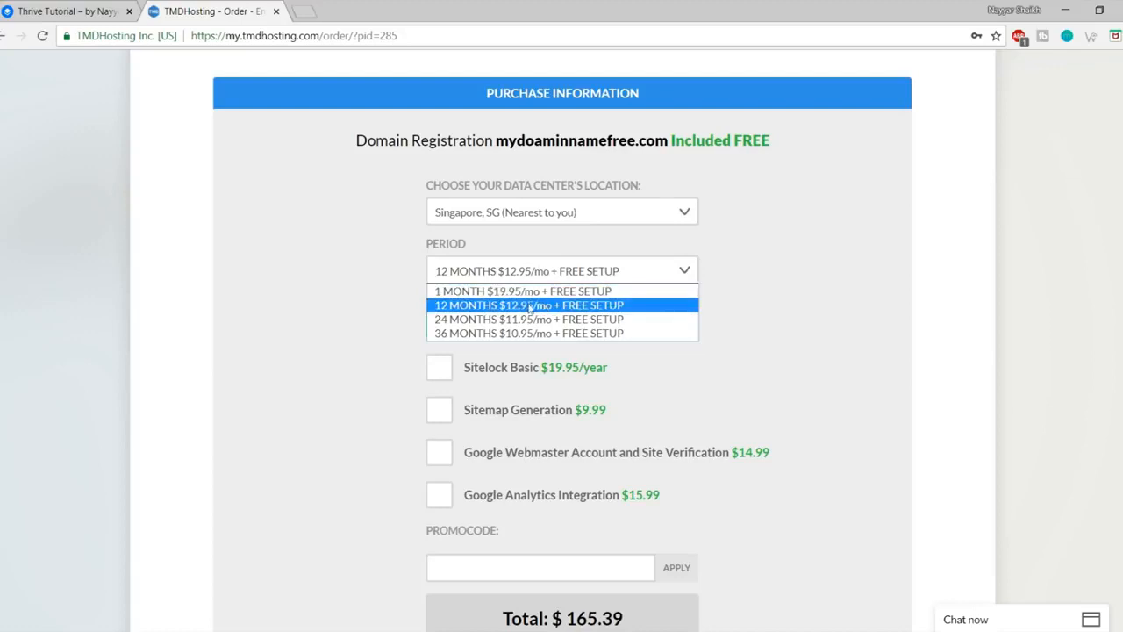
click(529, 306)
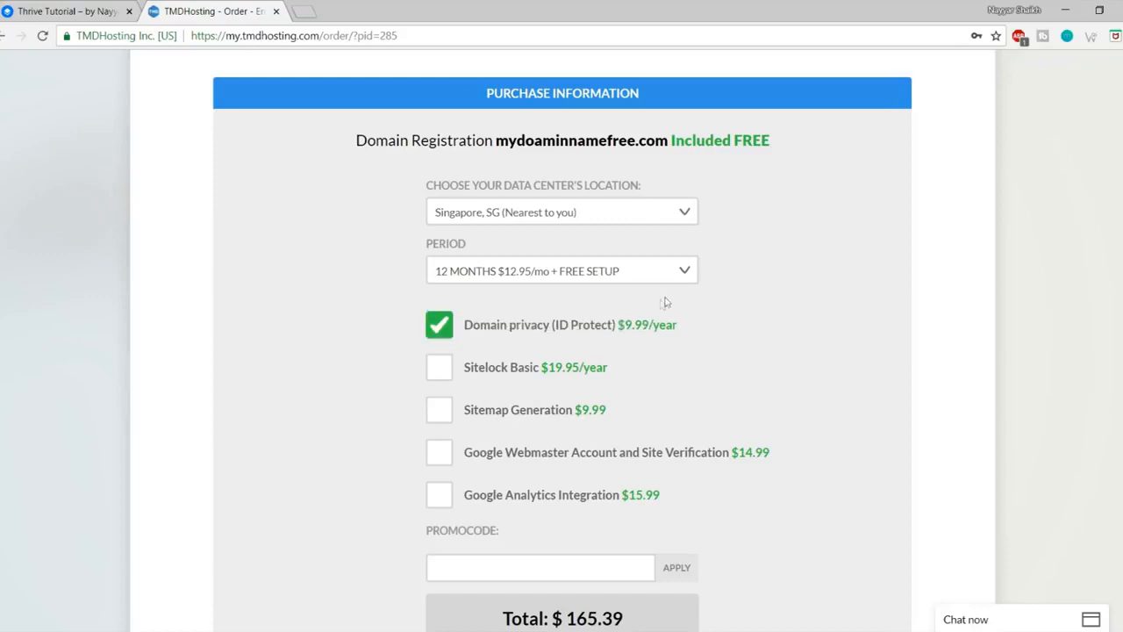
scroll(707, 389, down, 1)
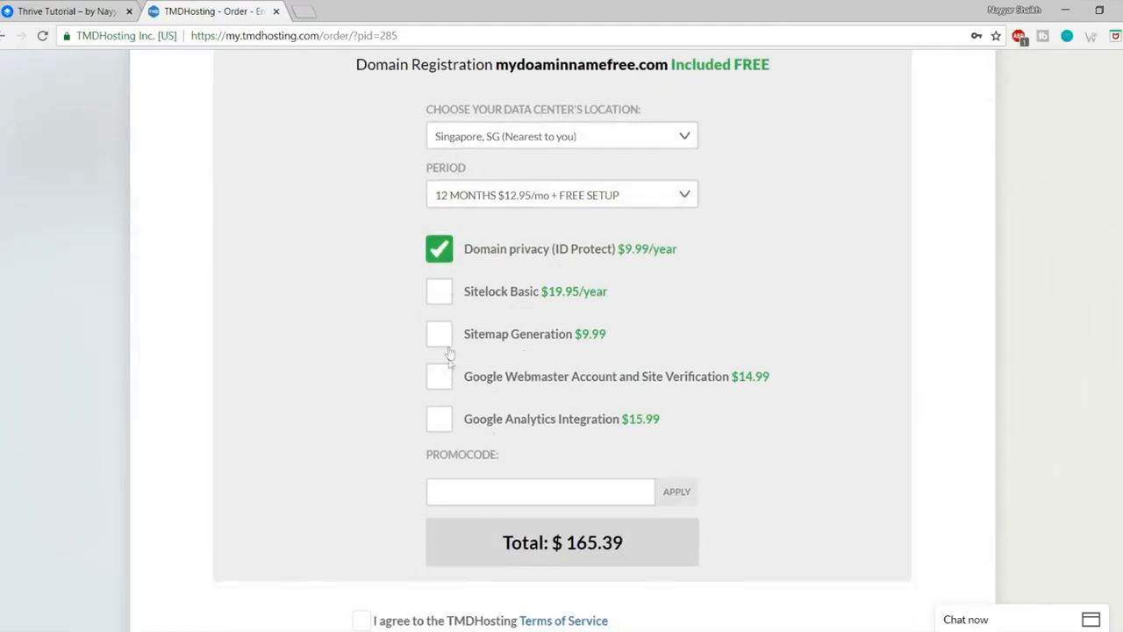
scroll(446, 368, down, 1)
drag(677, 255, 624, 254)
click(636, 259)
click(745, 95)
scroll(991, 296, down, 2)
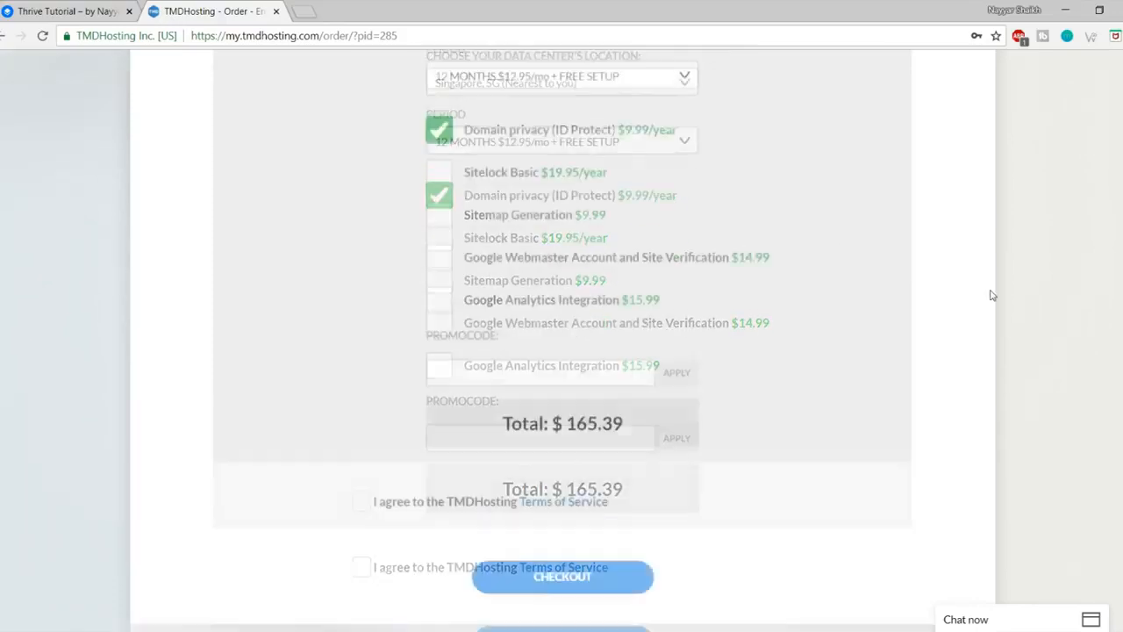
Step: Apply a promo code and agree to the TMDHosting Terms of Service
scroll(990, 293, down, 2)
click(512, 263)
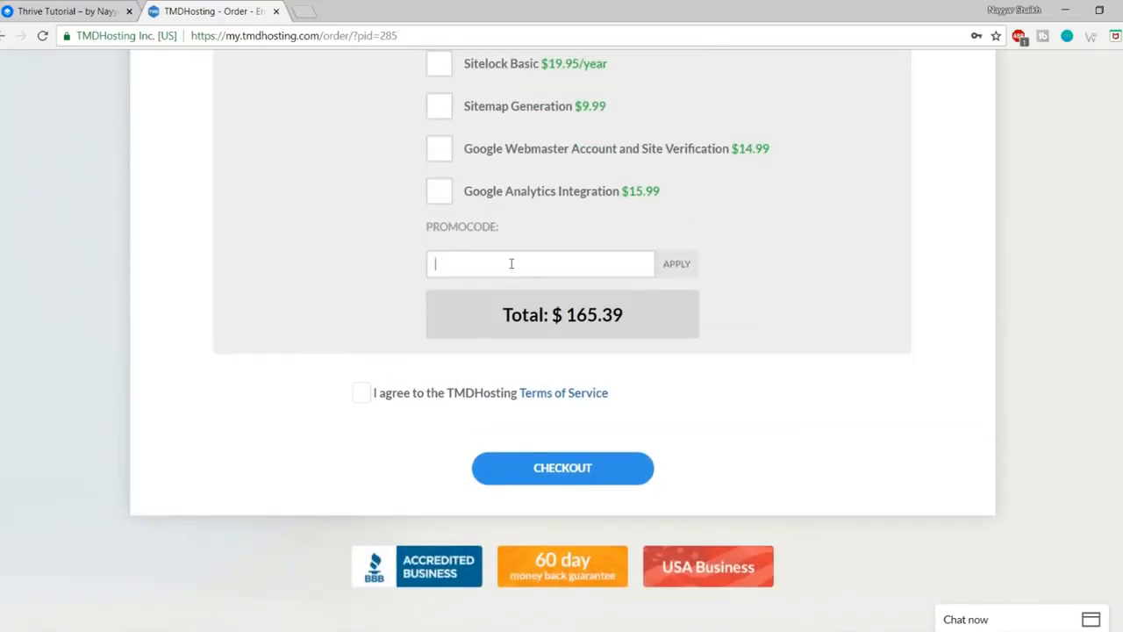
text(NAYYAR7)
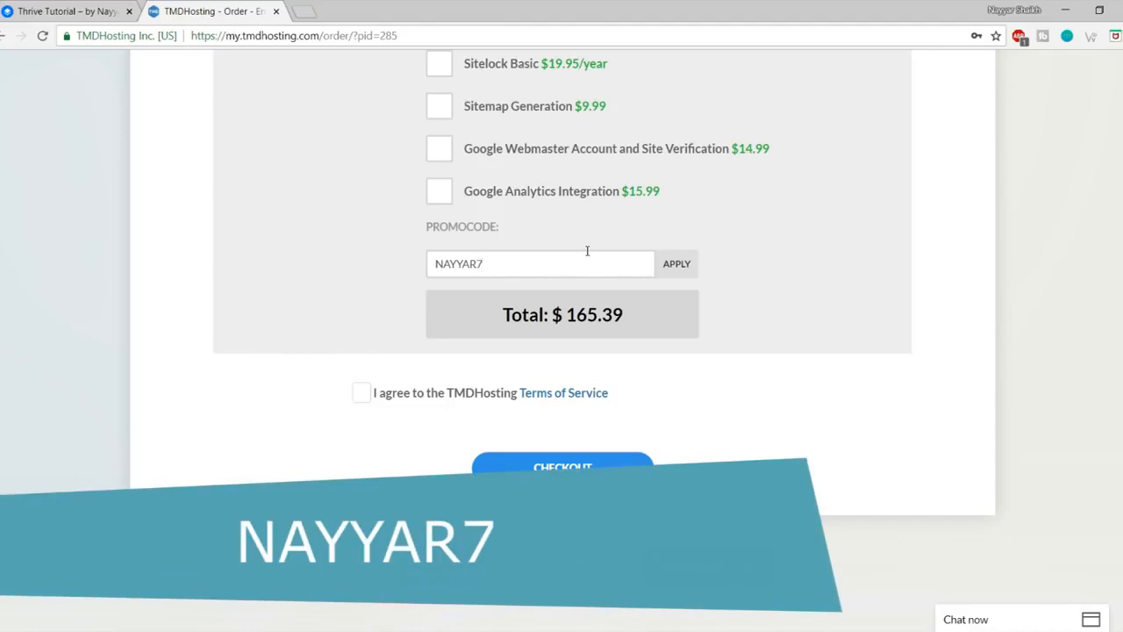
click(681, 266)
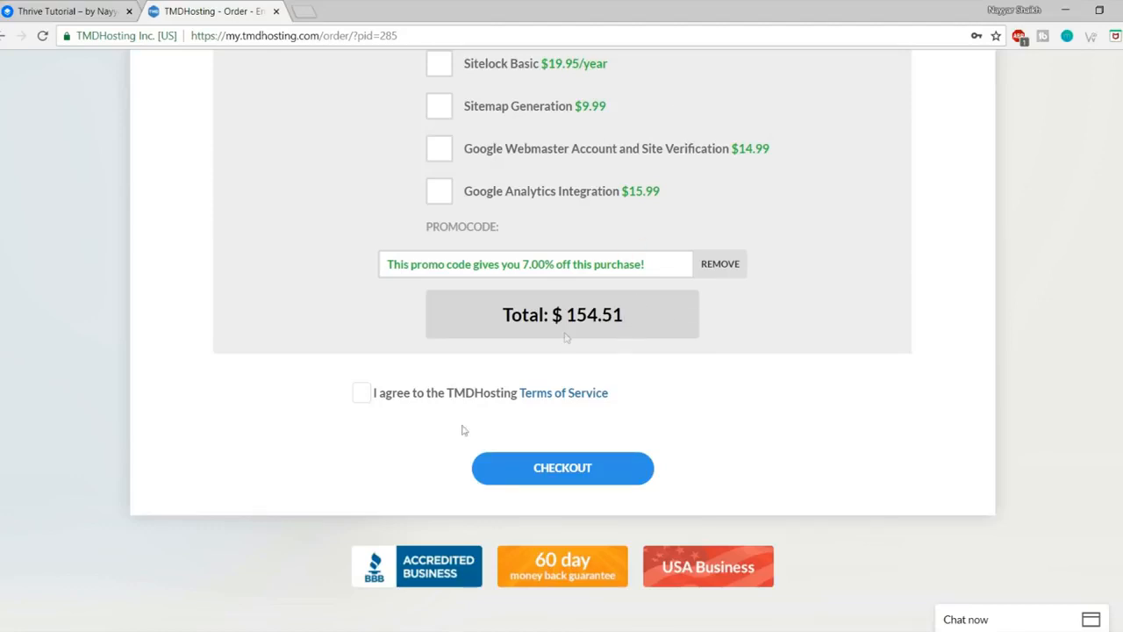
click(363, 397)
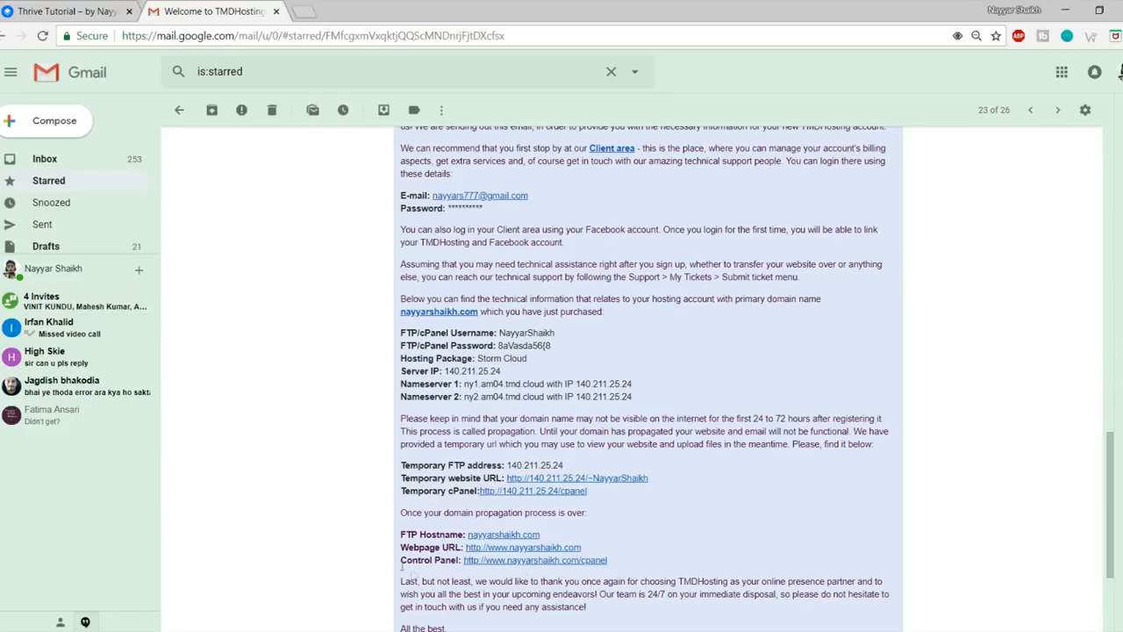
Step: Open the welcome email's Control Panel link in a new tab and view the cPanel login username field
drag(401, 564, 458, 570)
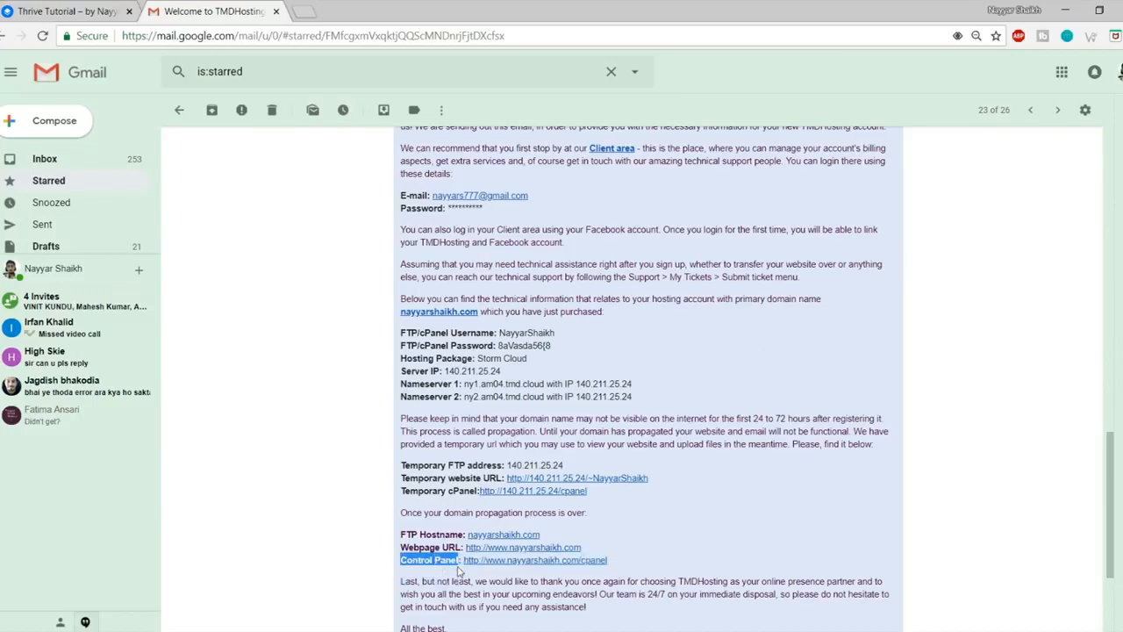
click(458, 571)
right_click(536, 570)
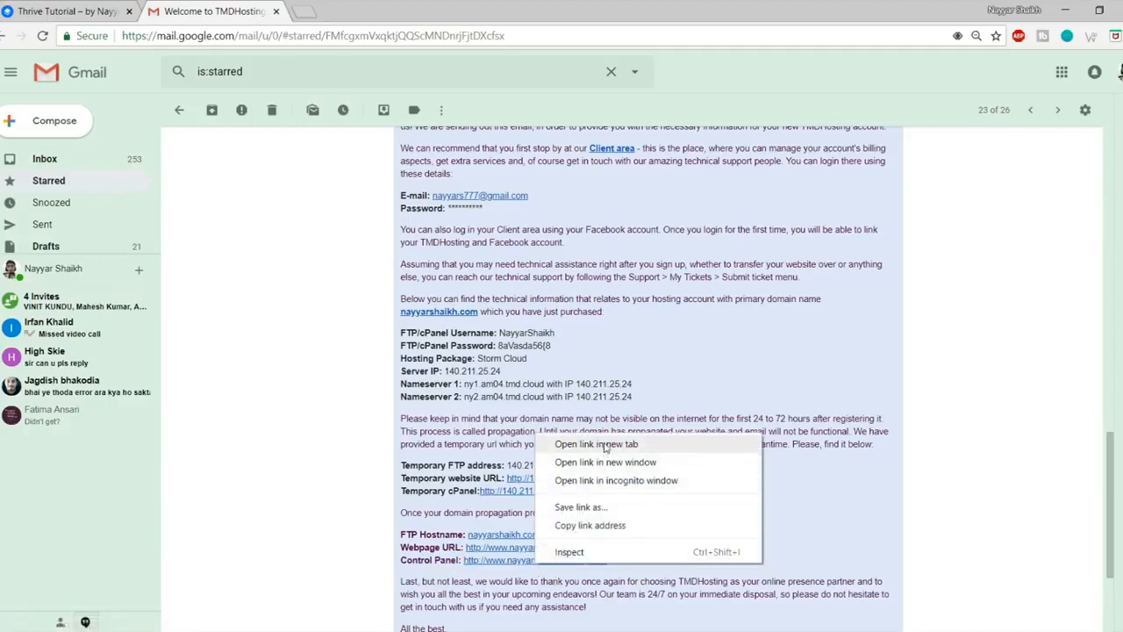
click(603, 444)
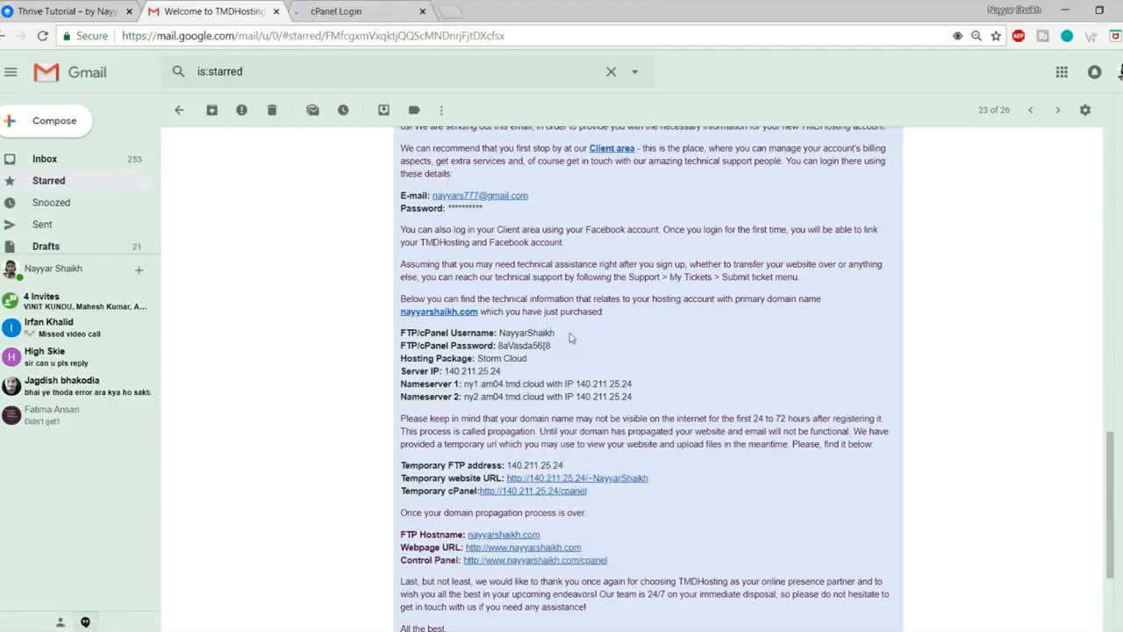
click(315, 7)
click(574, 254)
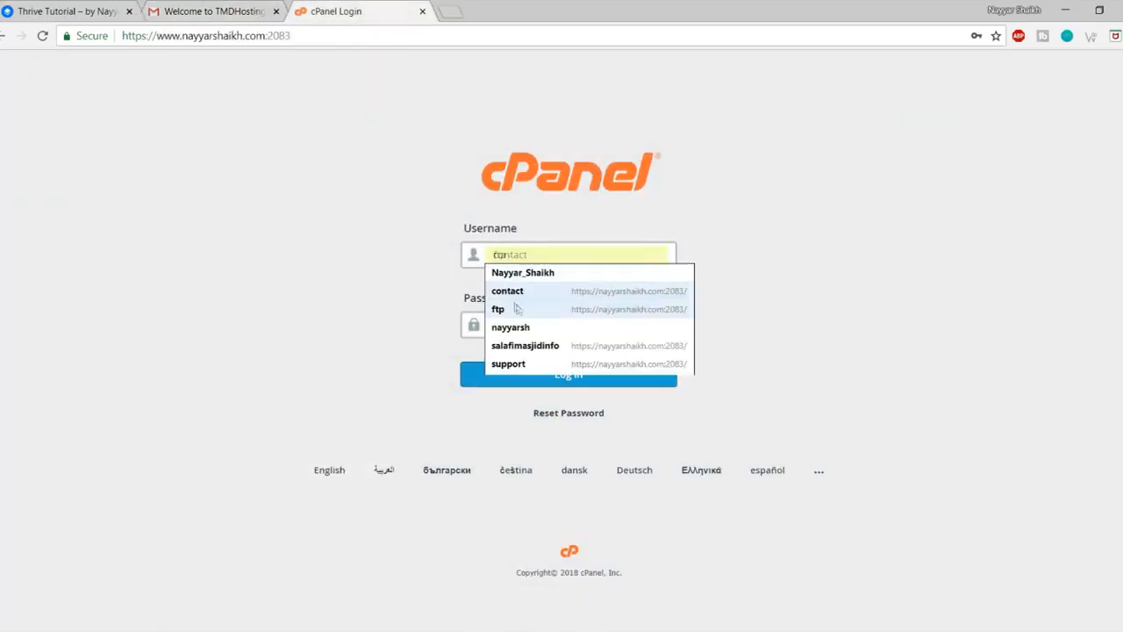
Step: Log in to cPanel with the saved credentials and open Softaculous Apps Installer
click(529, 328)
click(546, 381)
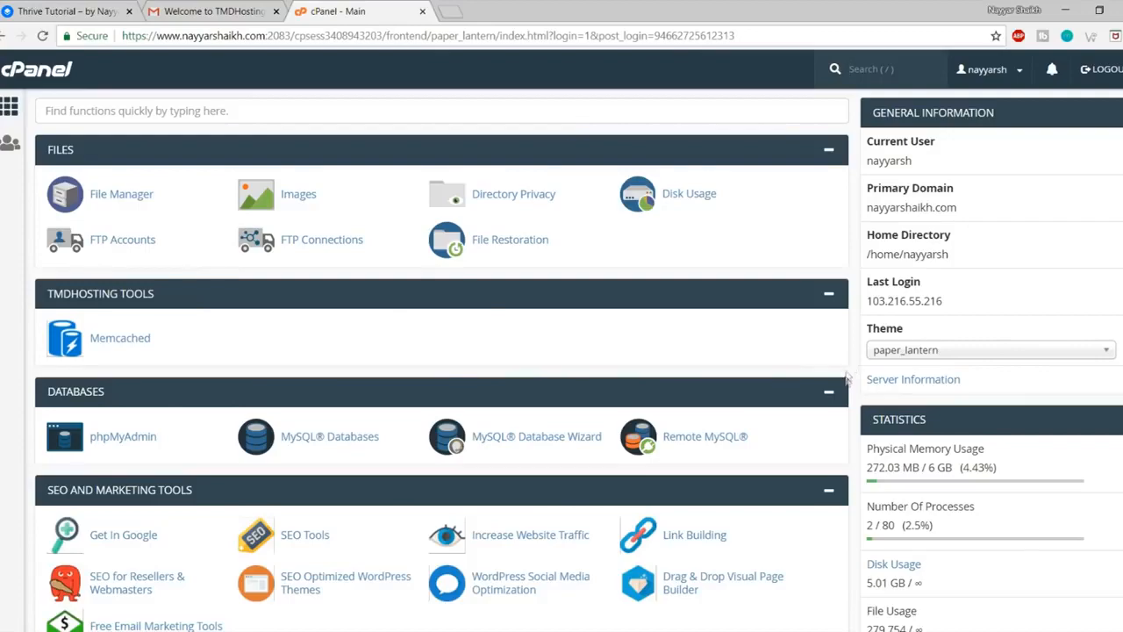
scroll(847, 456, down, 2)
scroll(848, 457, down, 20)
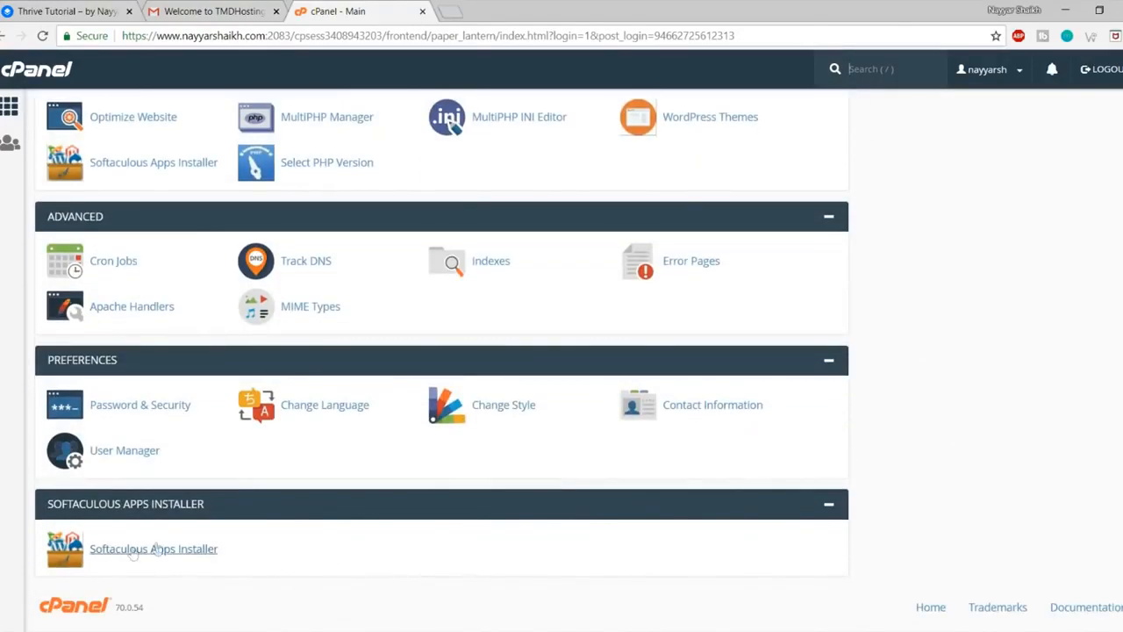
click(154, 551)
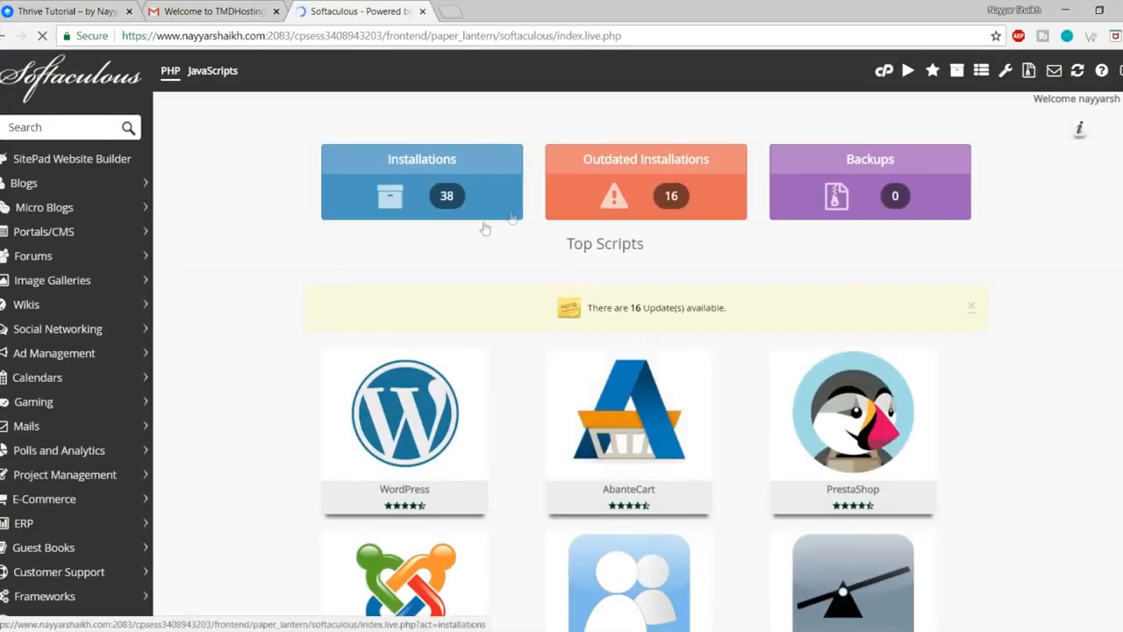
Step: Open the WordPress entry in Softaculous and start a new installation
mouse_move(452, 384)
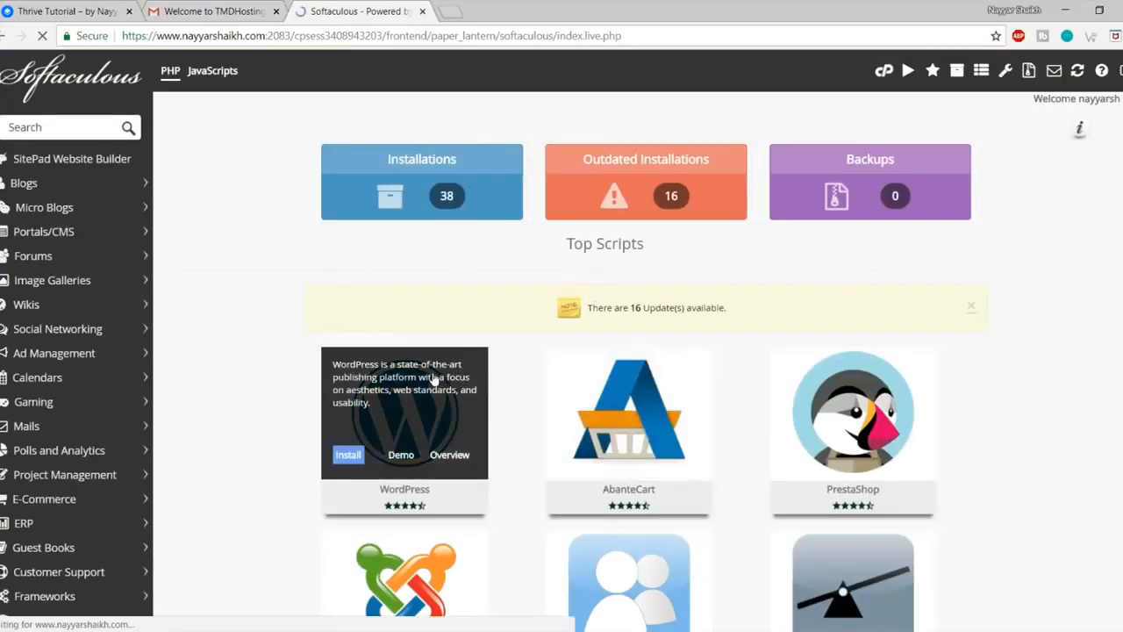
click(436, 373)
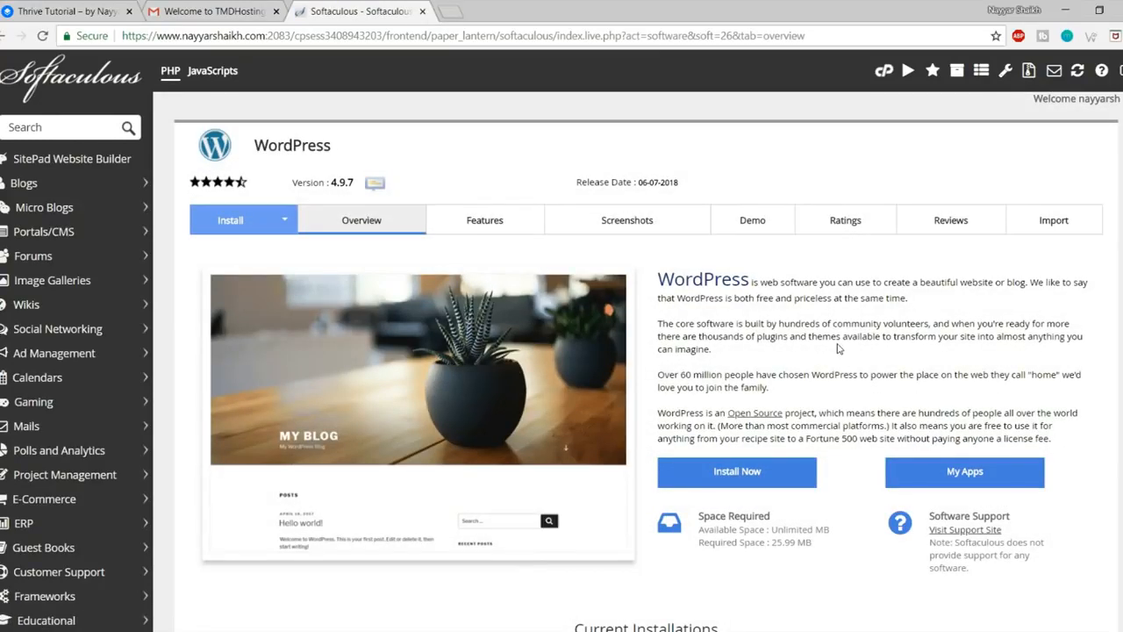
click(772, 474)
click(661, 261)
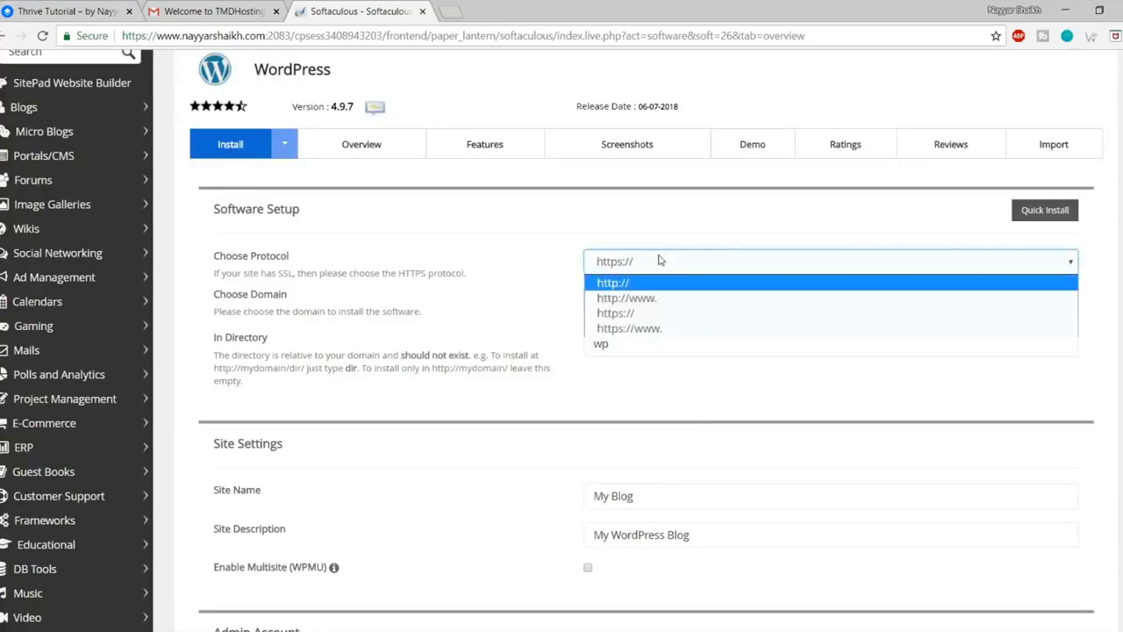
click(415, 272)
drag(216, 272, 486, 282)
click(317, 279)
click(432, 278)
click(485, 282)
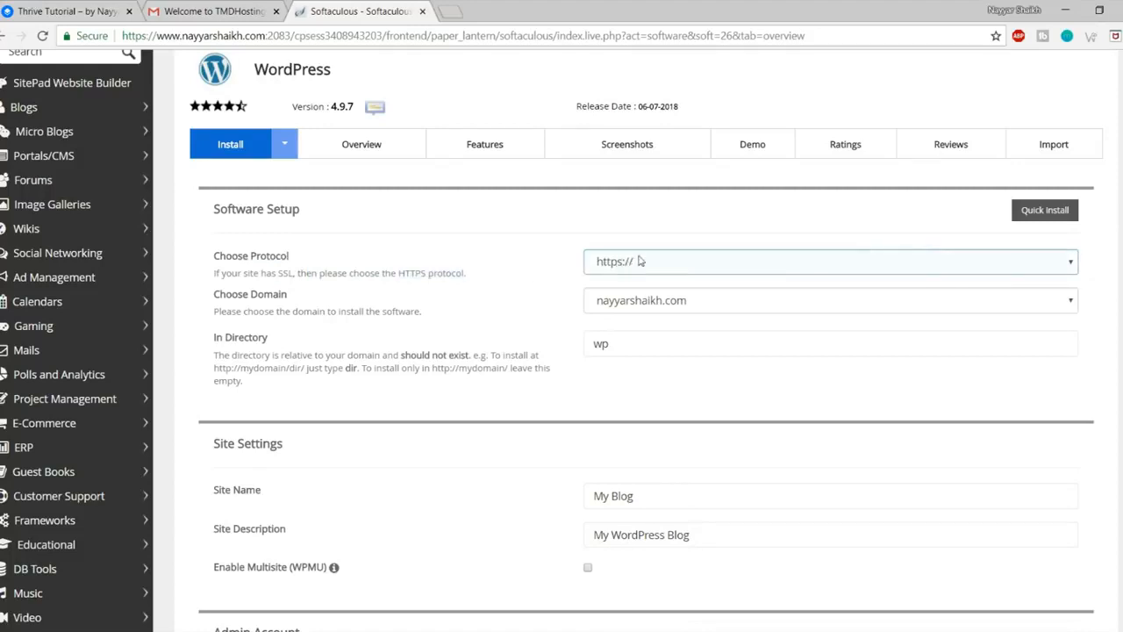
click(665, 260)
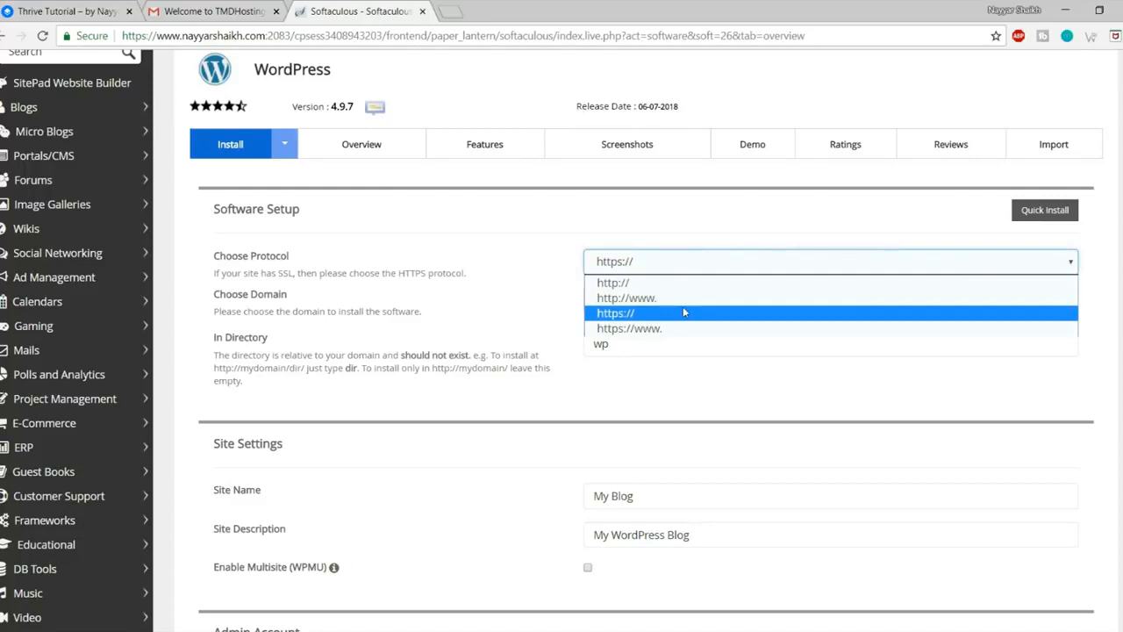
click(665, 328)
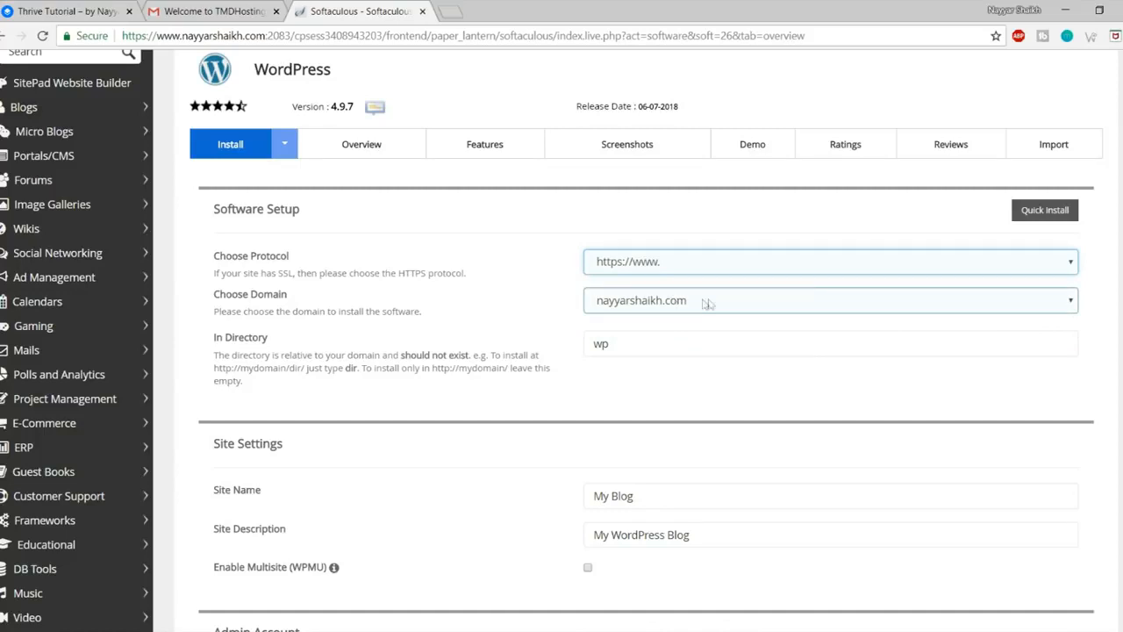
Step: Install on thrive2.nayyarshaikh.com and clear 'wp' from In Directory to install at the root
click(693, 304)
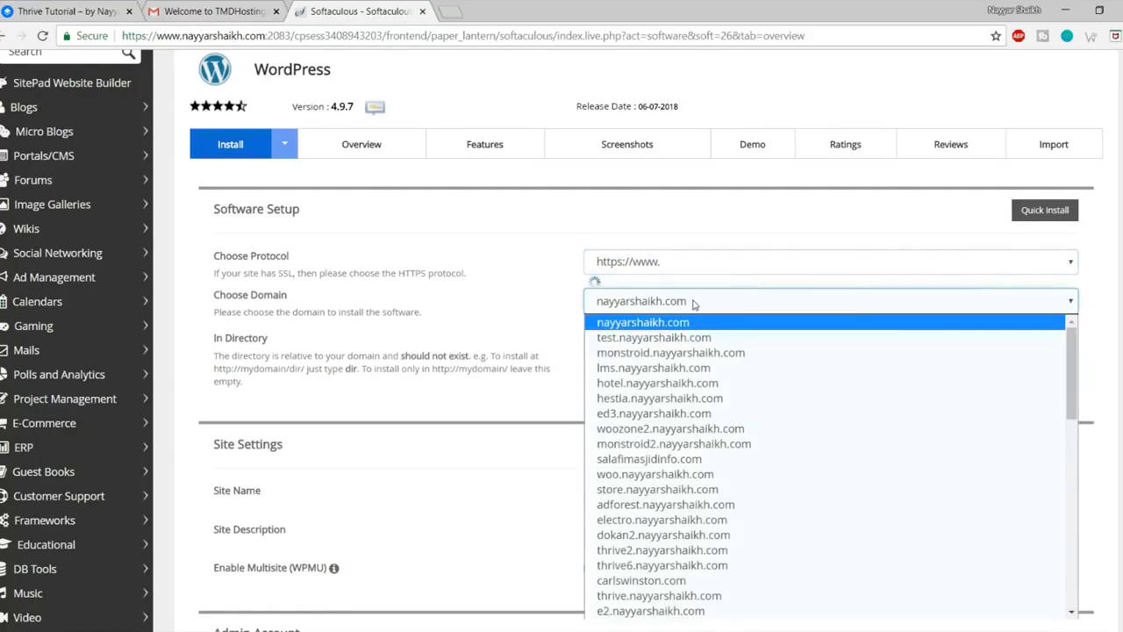
text(thrive2.)
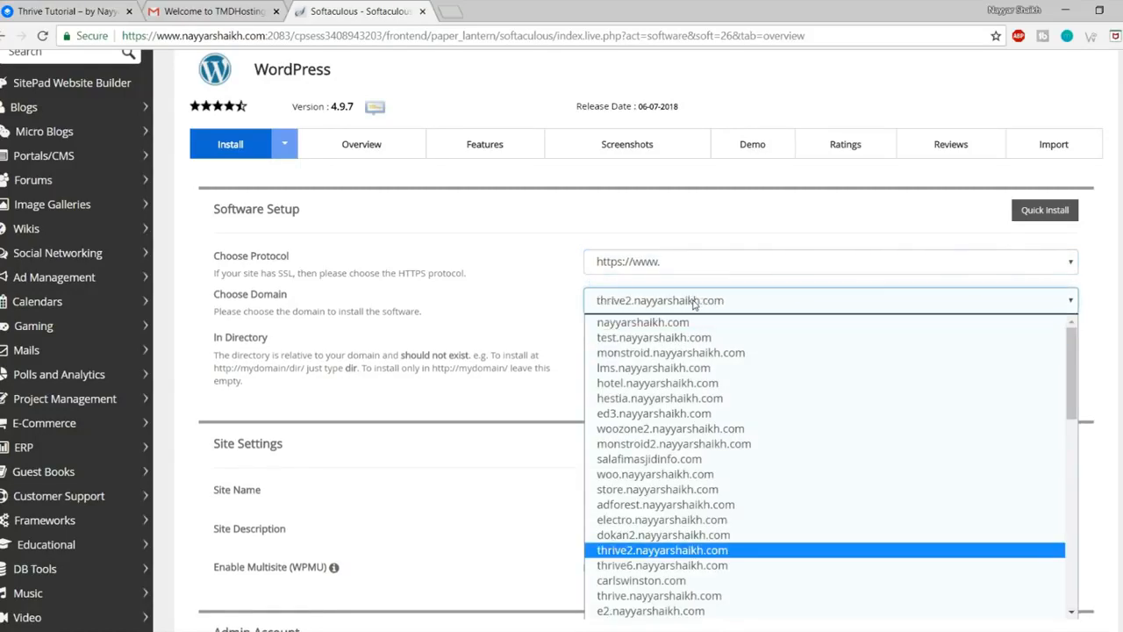
key(Return)
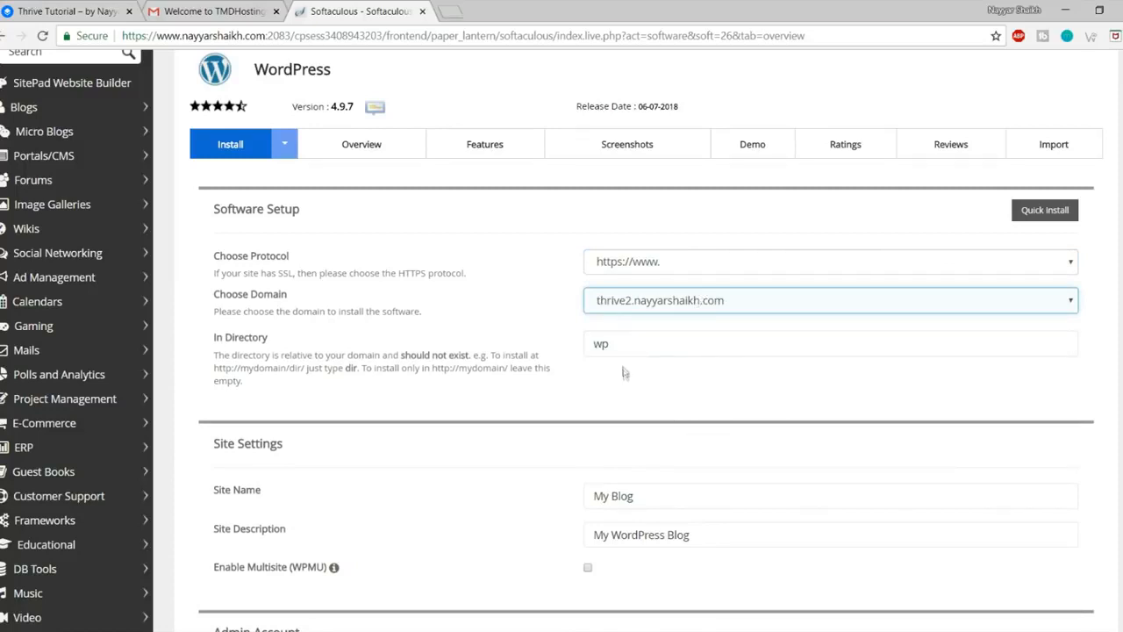
double_click(638, 345)
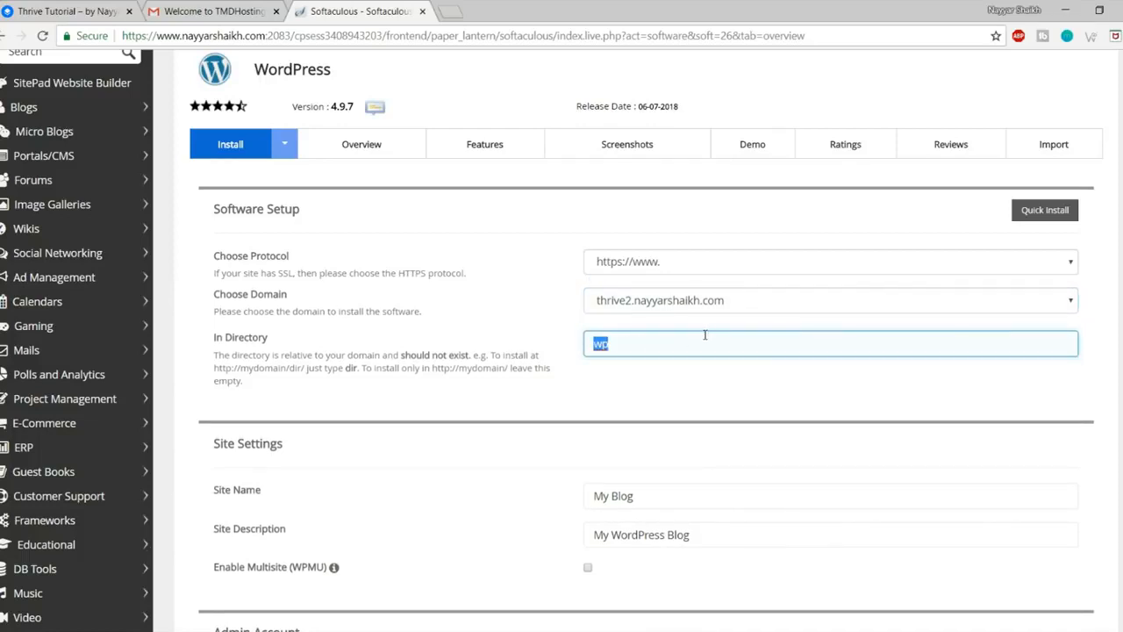
key(BackSpace)
click(716, 409)
Step: Name the site 'Thrive Tutorial' and replace the description with an author-credit tagline
scroll(714, 408, down, 3)
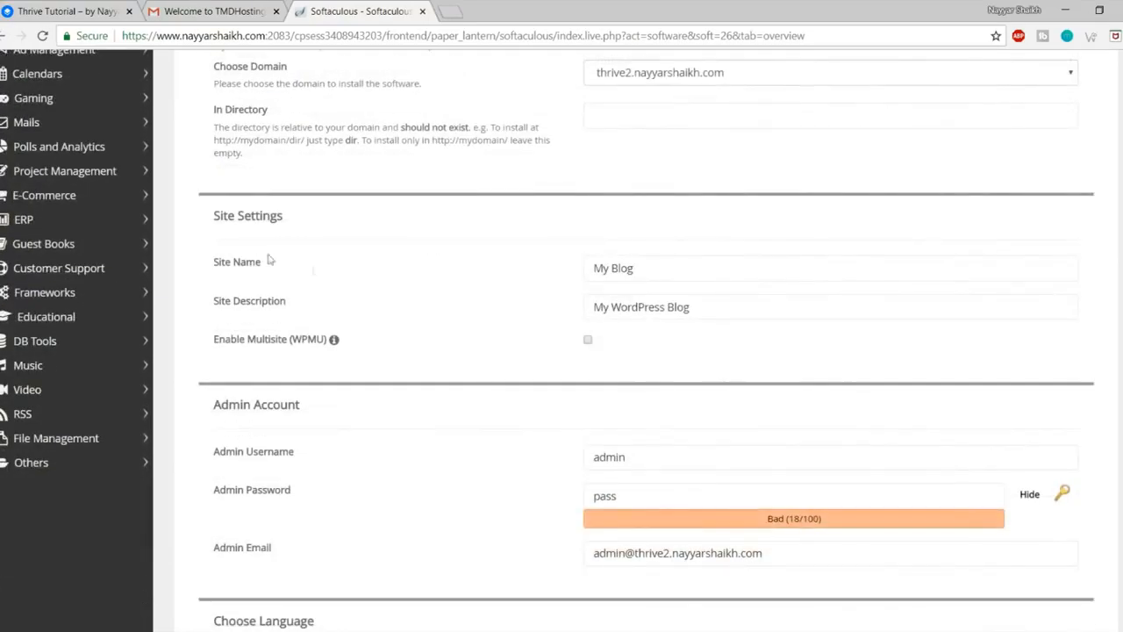
drag(212, 219, 313, 224)
click(848, 307)
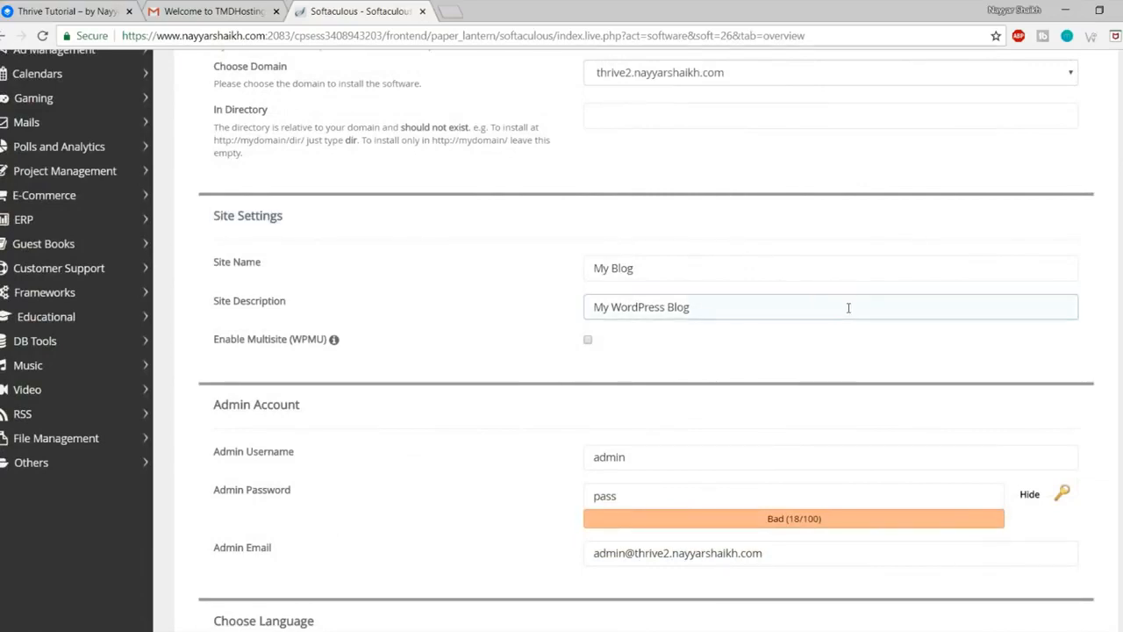
click(727, 269)
drag(727, 268, 570, 269)
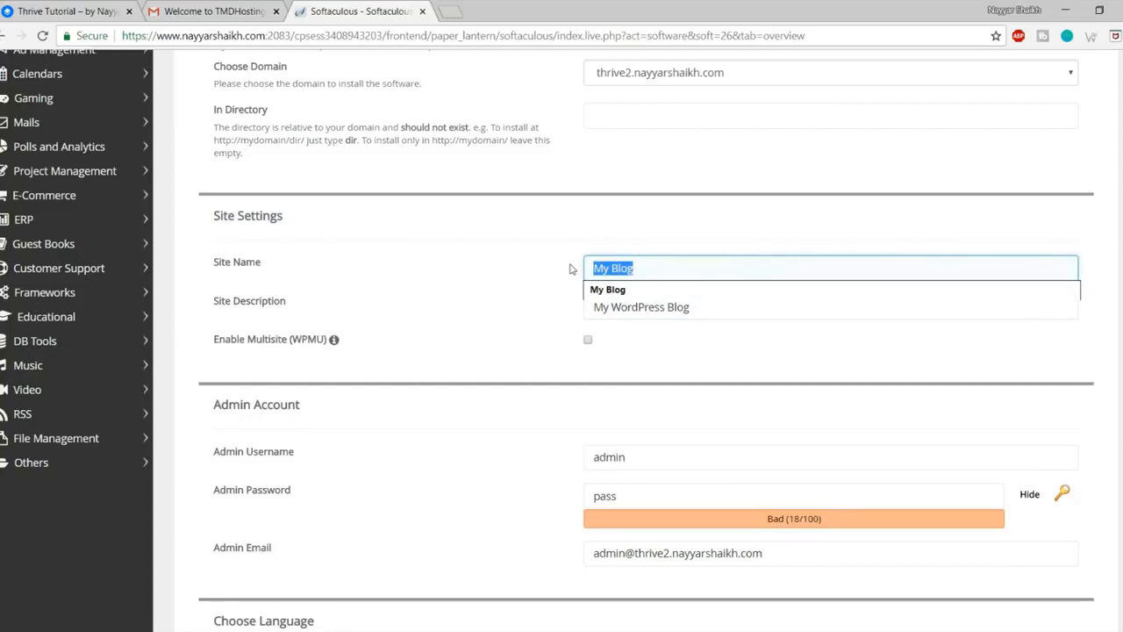
text(Thrive Tutorial)
click(637, 290)
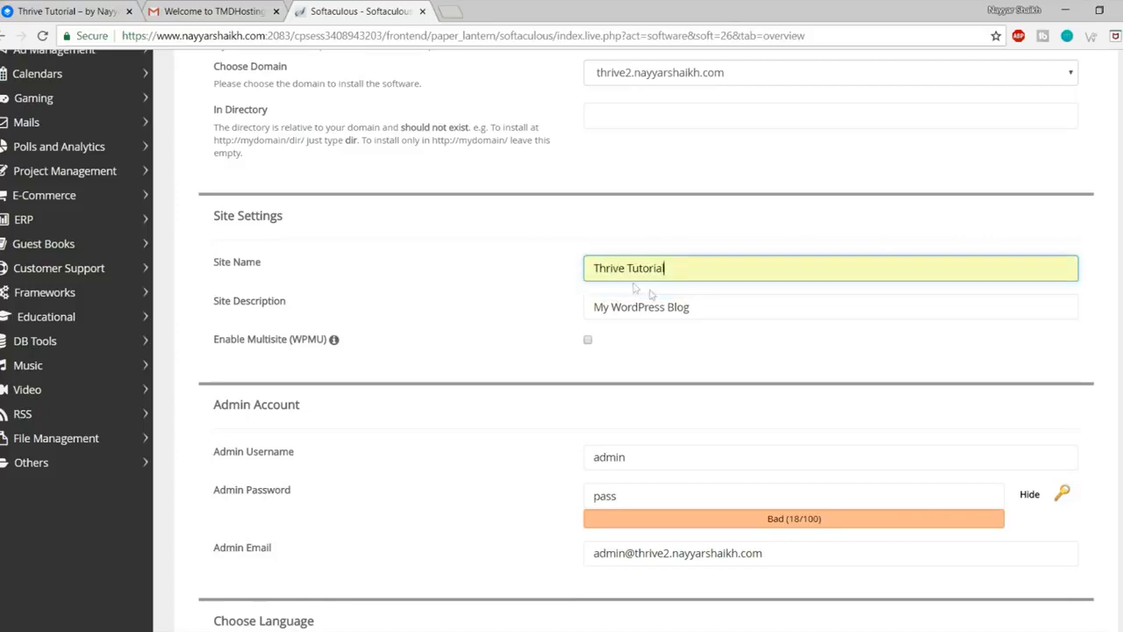
click(741, 310)
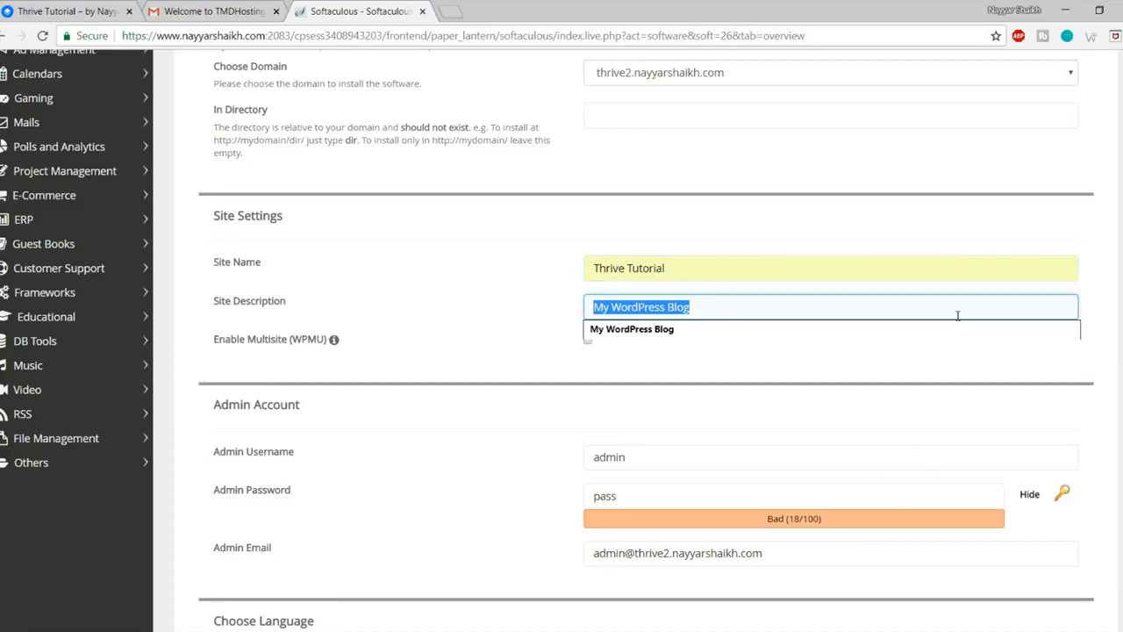
text(b)
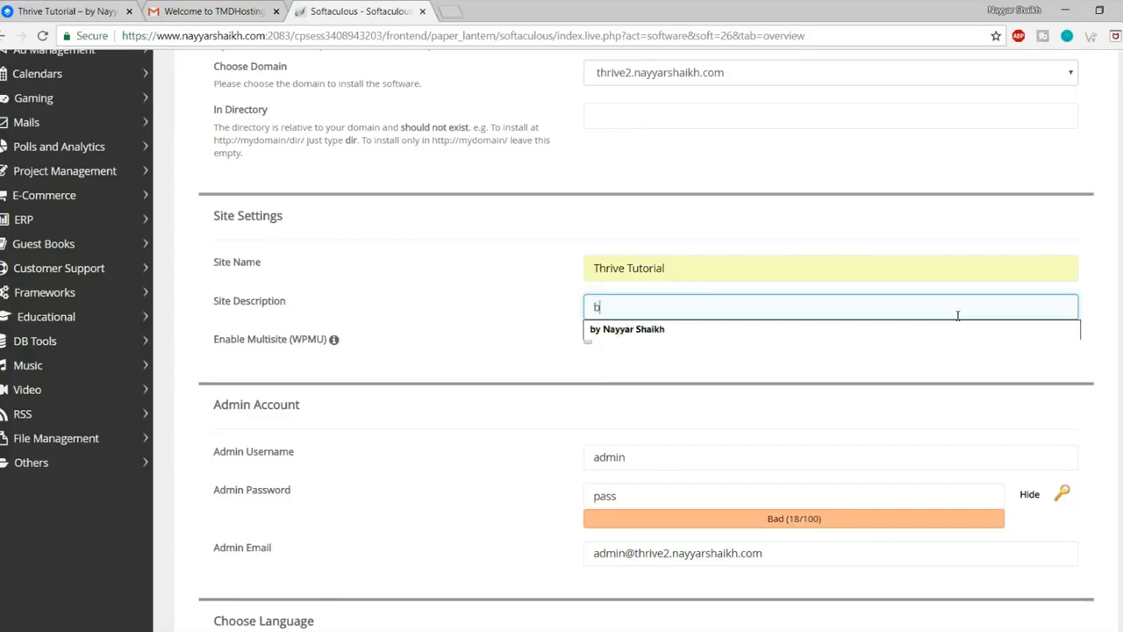
click(921, 330)
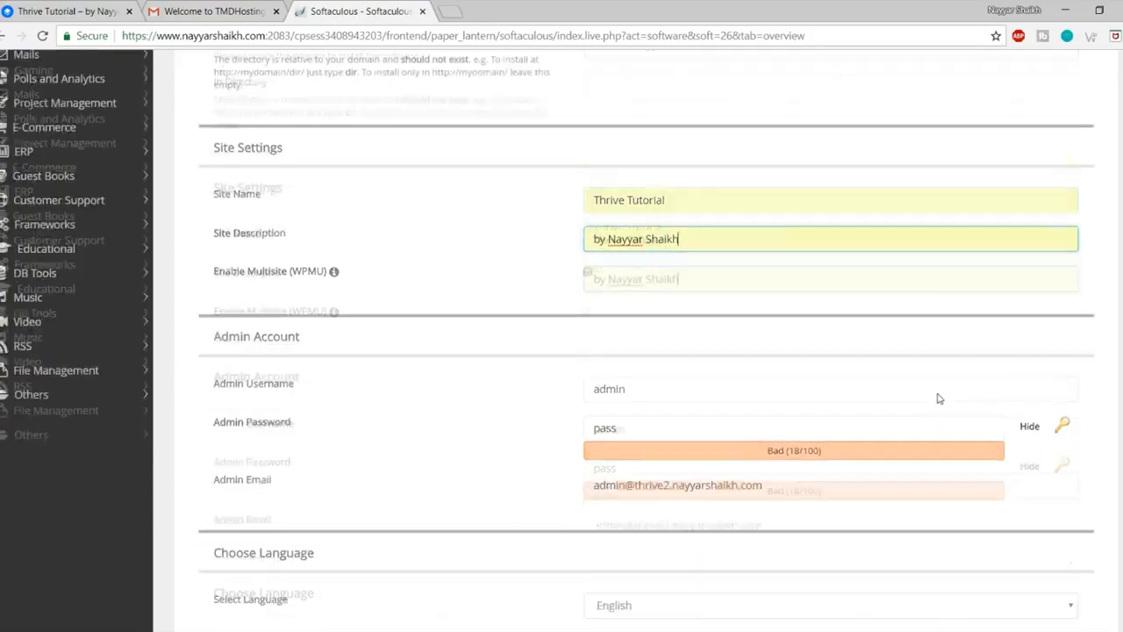
Step: Replace the default admin username, password and email with the owner's own details
scroll(920, 370, down, 3)
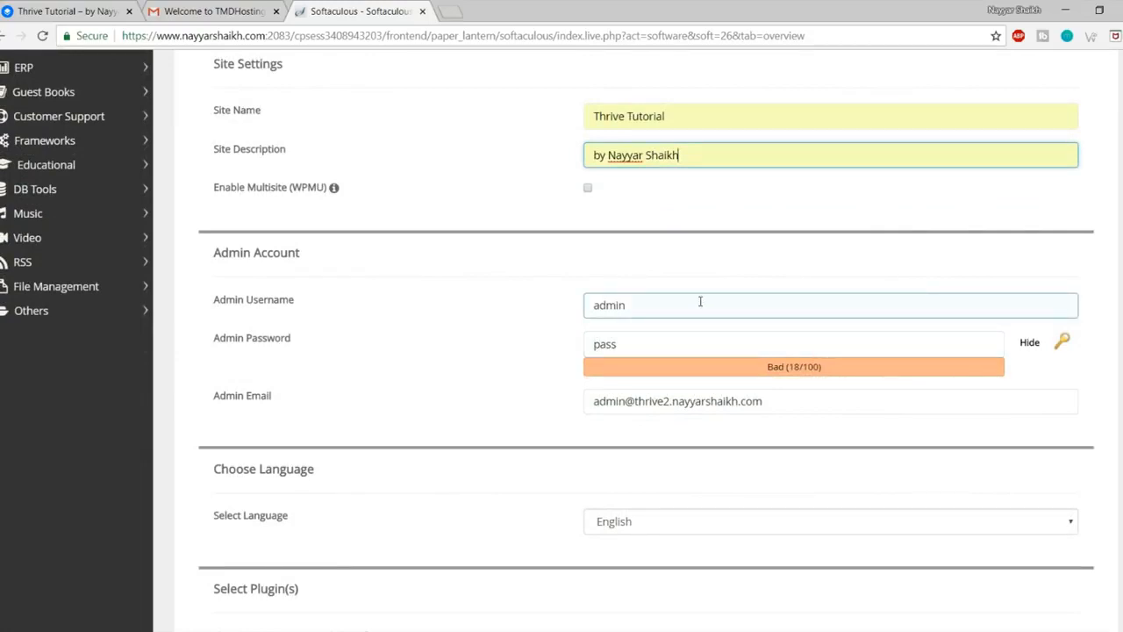
drag(665, 301, 571, 305)
text(Nayyar_Shaikh)
drag(647, 351, 556, 351)
click(1039, 343)
drag(645, 348, 573, 353)
text(••••)
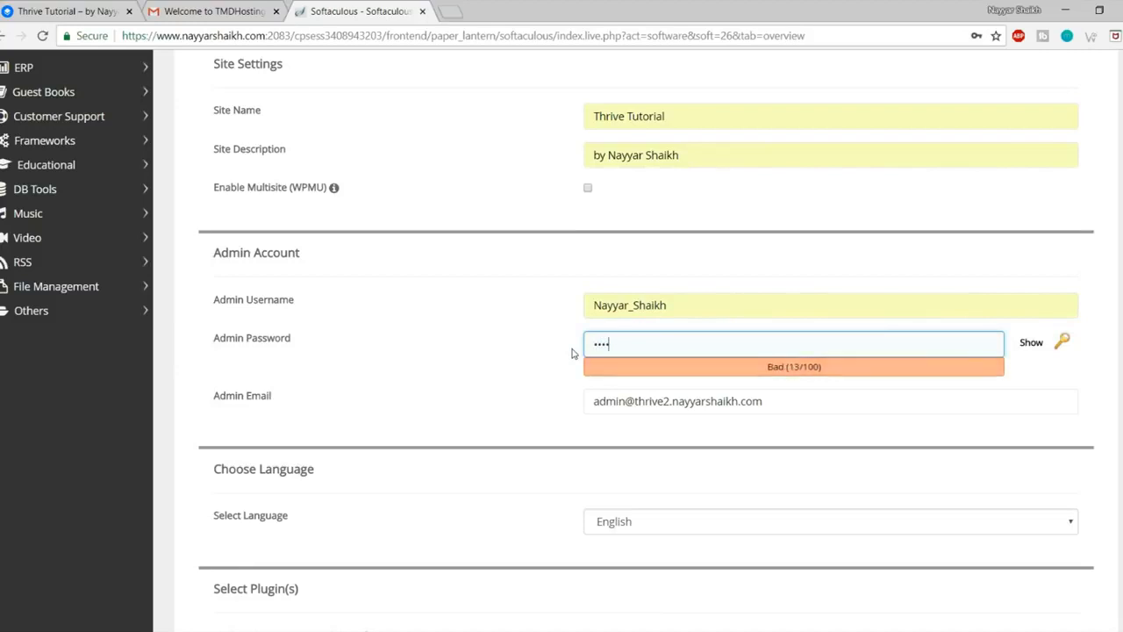
drag(777, 402, 567, 397)
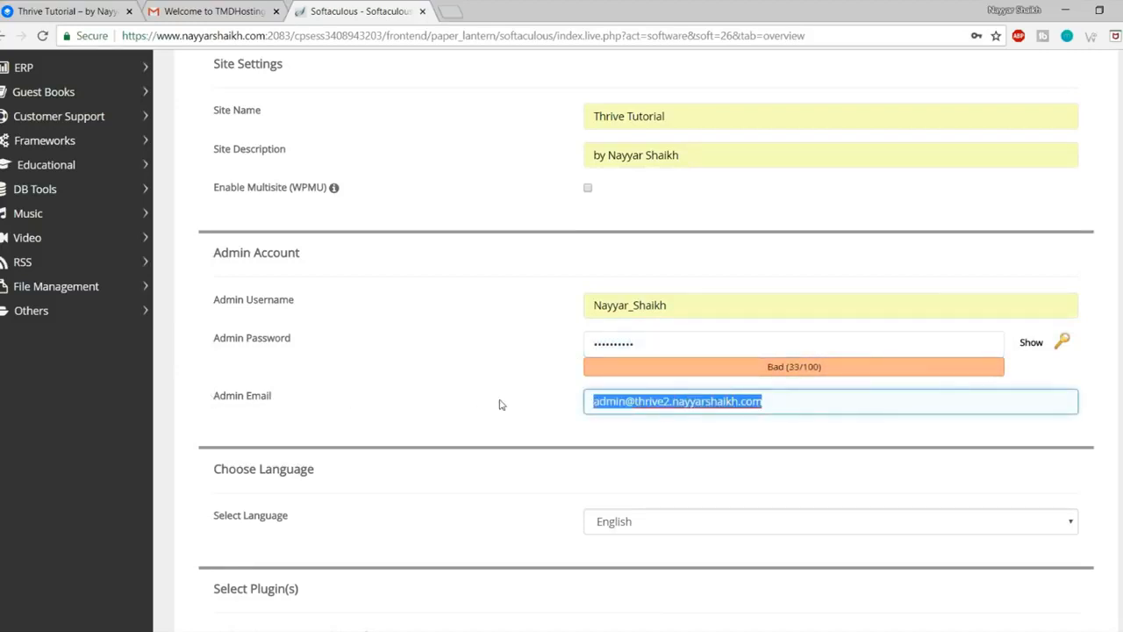
text(re)
click(630, 424)
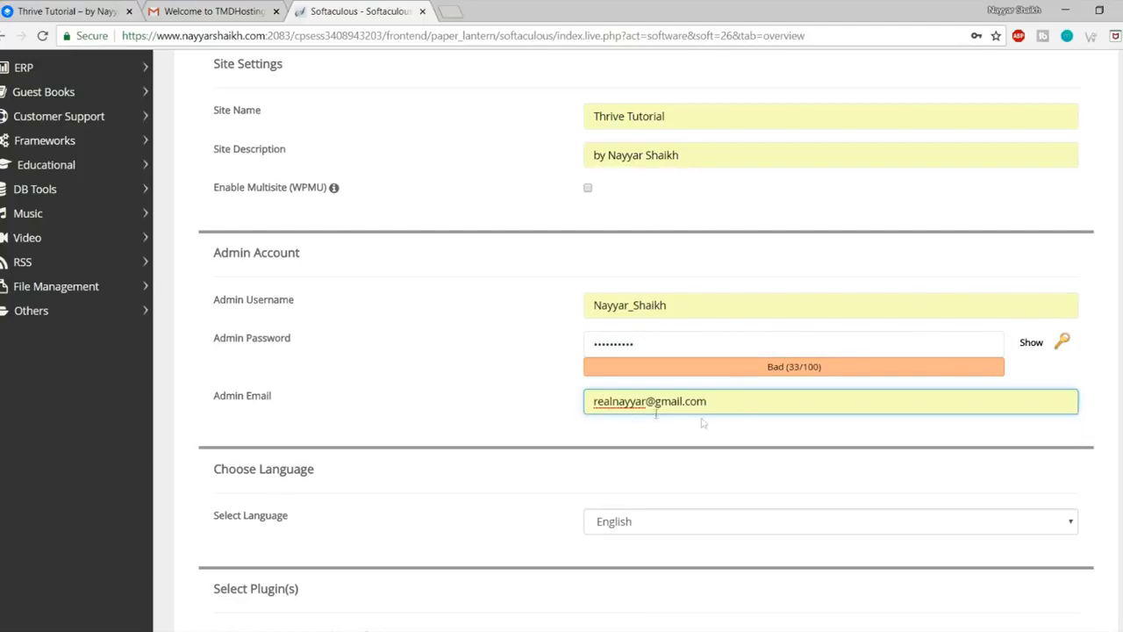
scroll(702, 423, down, 8)
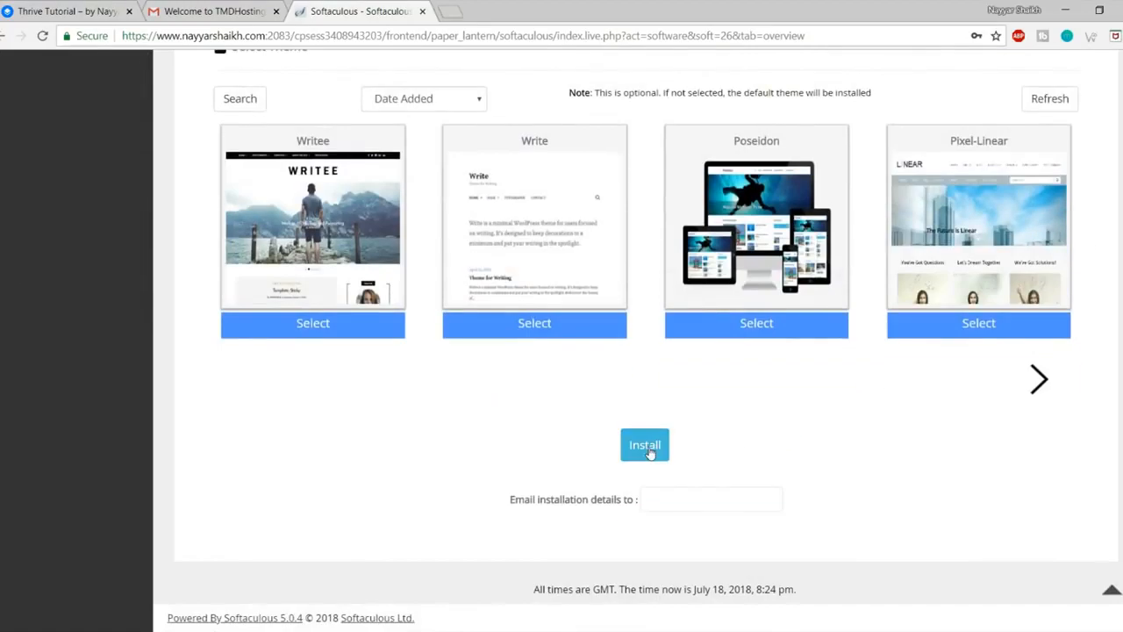
Step: Run the WordPress install, close the 'Index of /' tab, and open the admin URL in a new tab
click(648, 450)
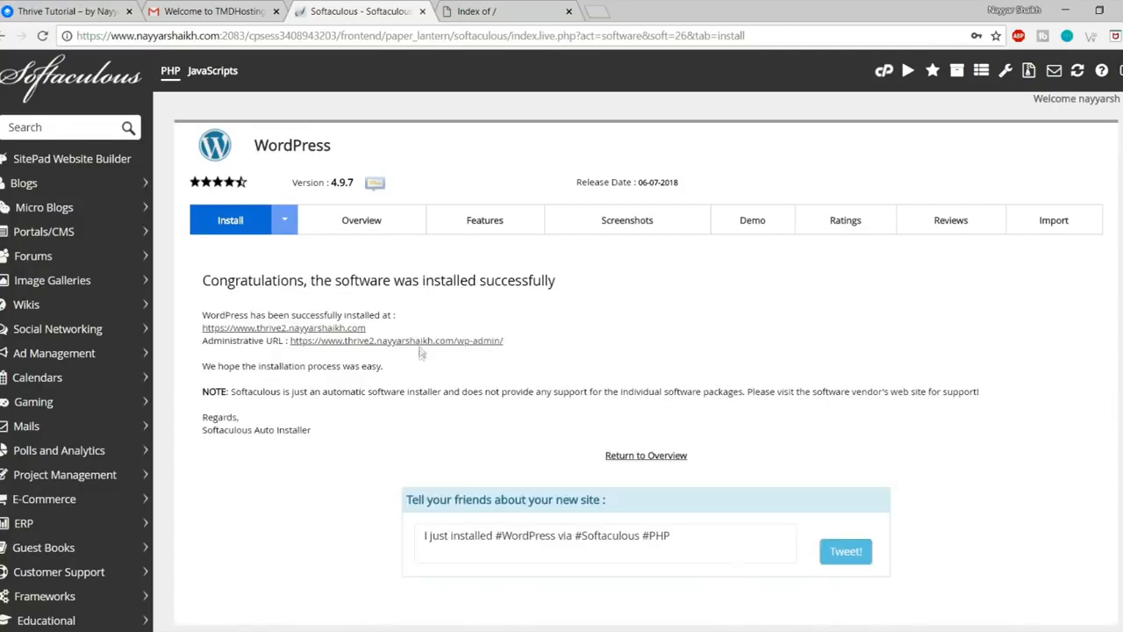
click(568, 11)
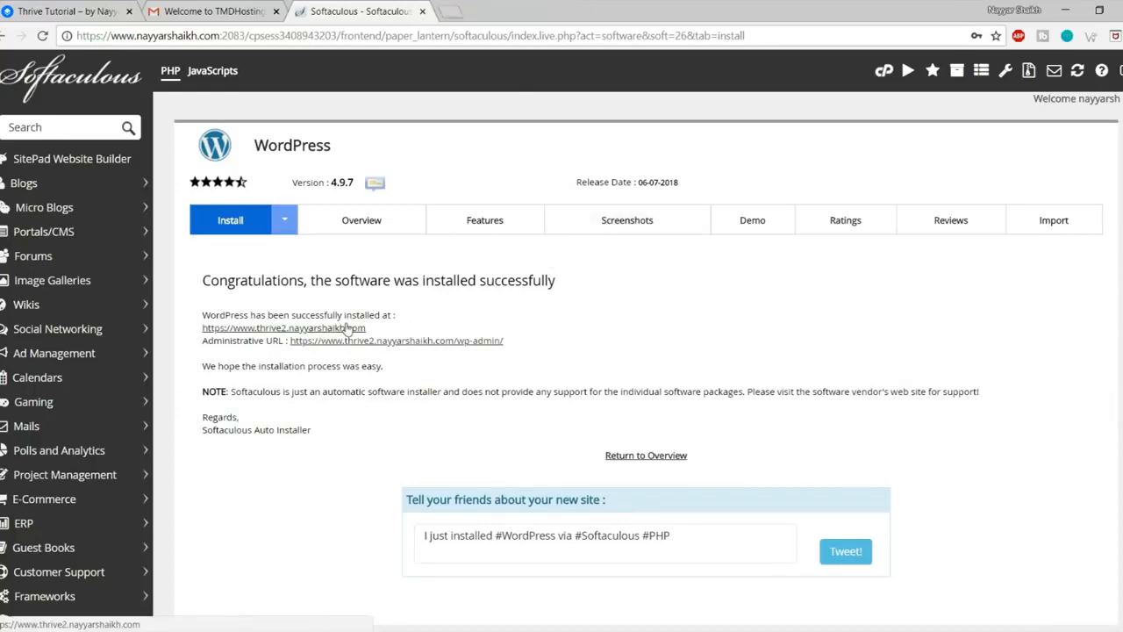
right_click(468, 345)
click(509, 352)
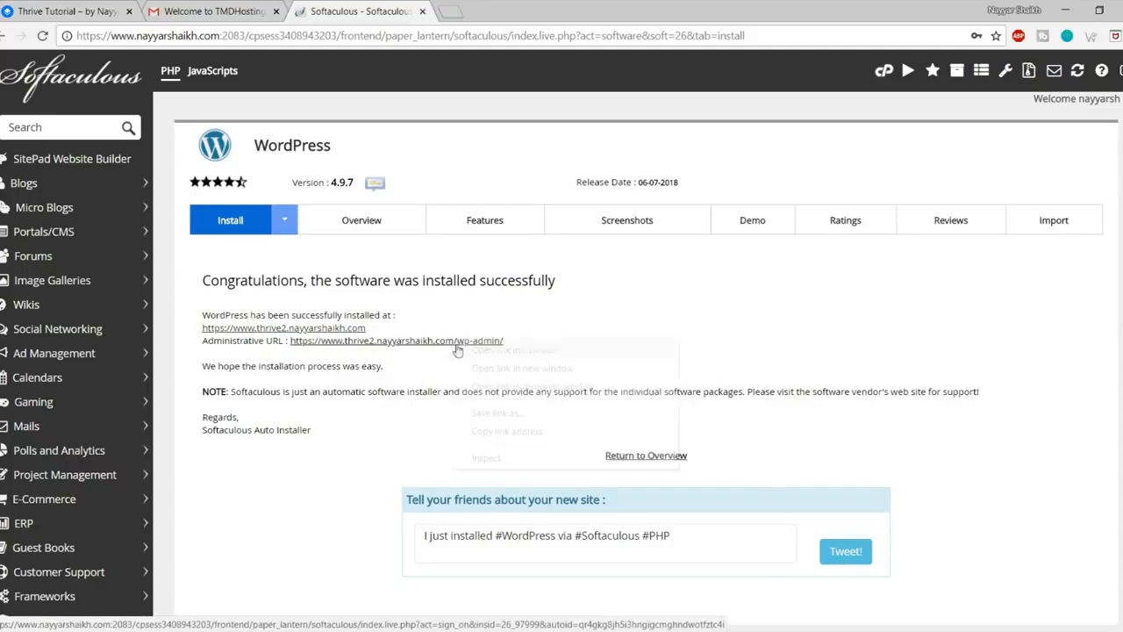
Step: Open the new site's front page in a new tab, reorder tabs, and close the hosting tab
click(327, 330)
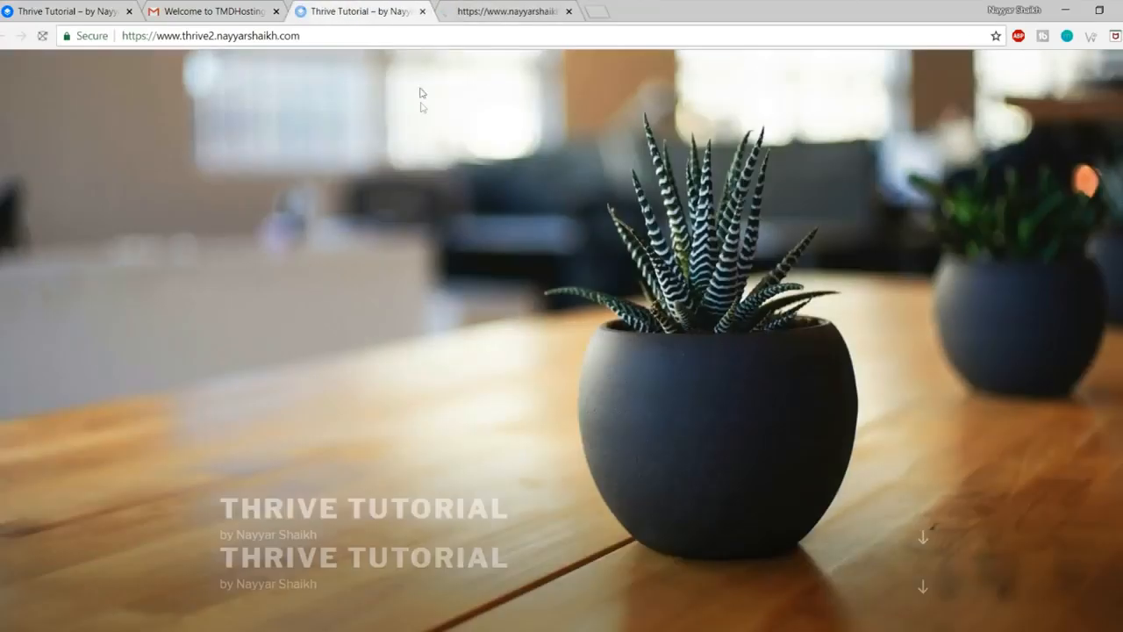
scroll(736, 353, down, 10)
scroll(746, 403, up, 10)
click(537, 8)
drag(536, 7, 359, 11)
click(275, 13)
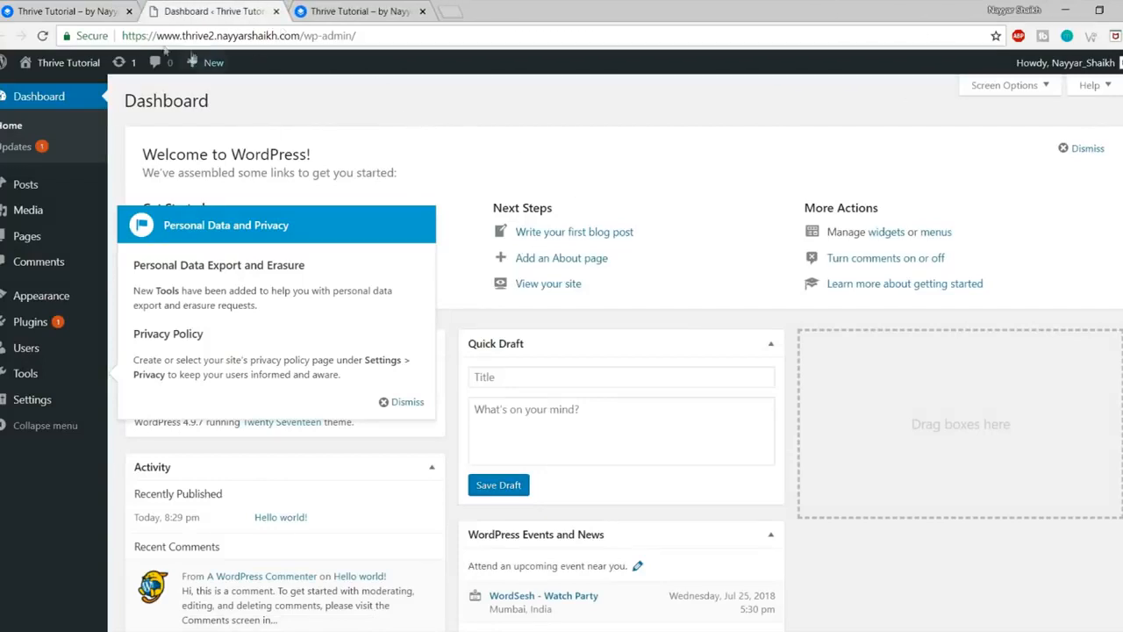
Step: Check the dashboard's /wp-admin/ address and dismiss the Personal Data and Privacy notice
drag(121, 35, 302, 35)
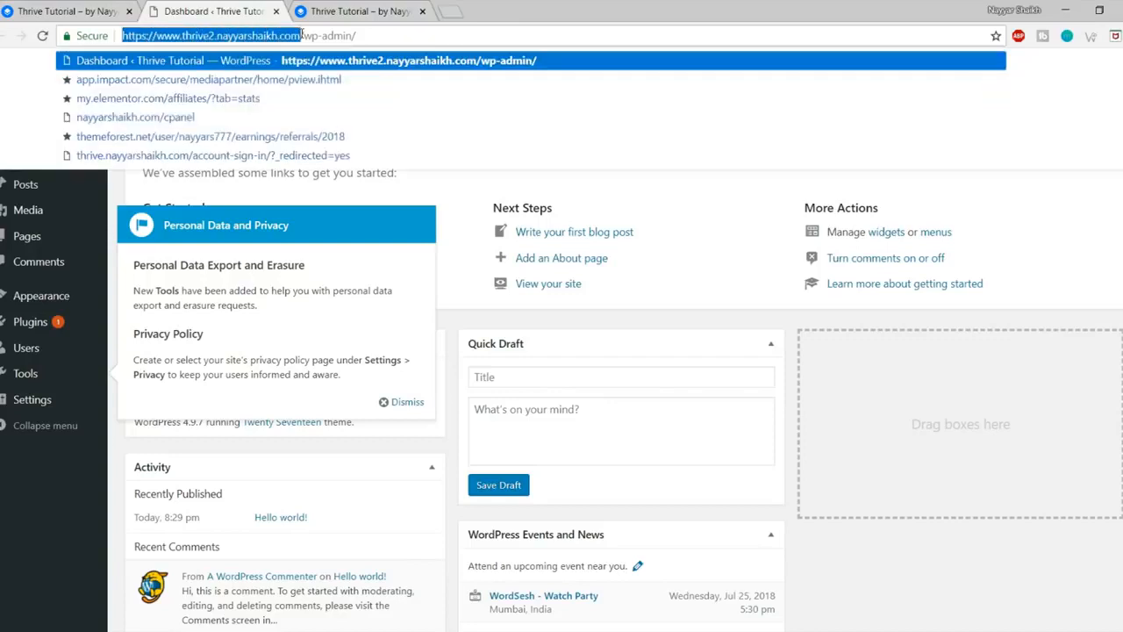
click(307, 35)
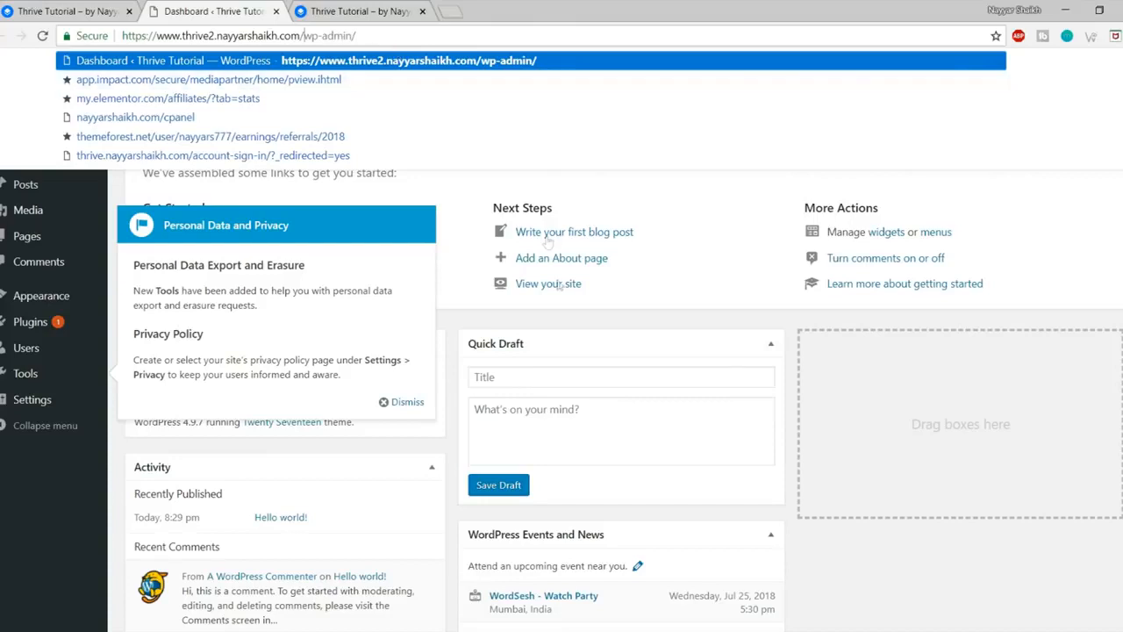
click(394, 108)
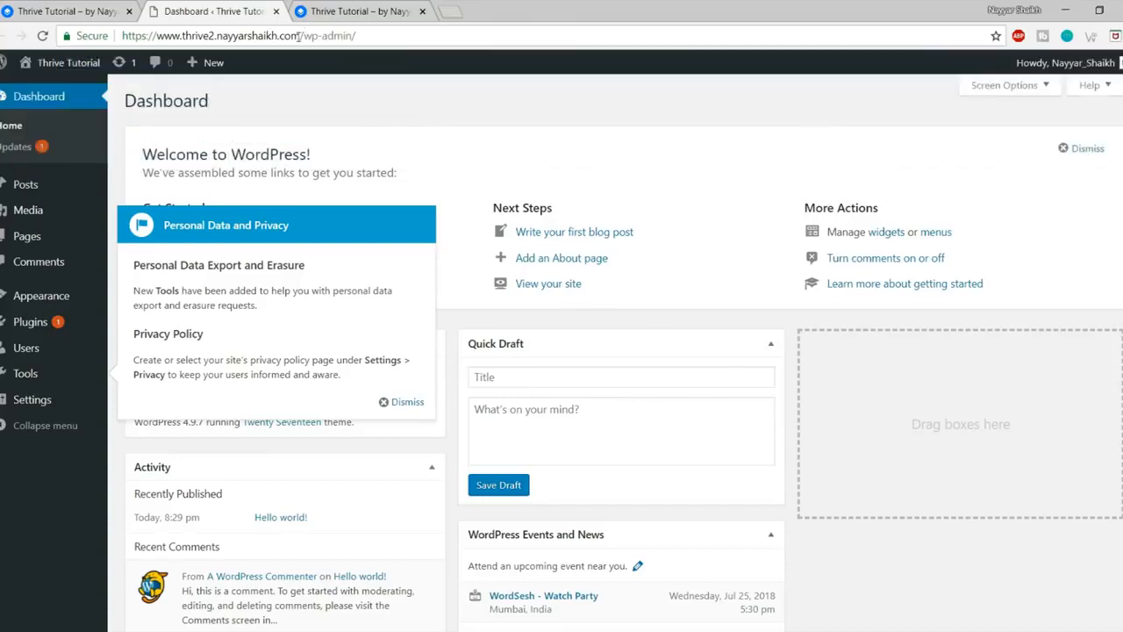
drag(298, 35, 360, 35)
click(456, 235)
click(402, 401)
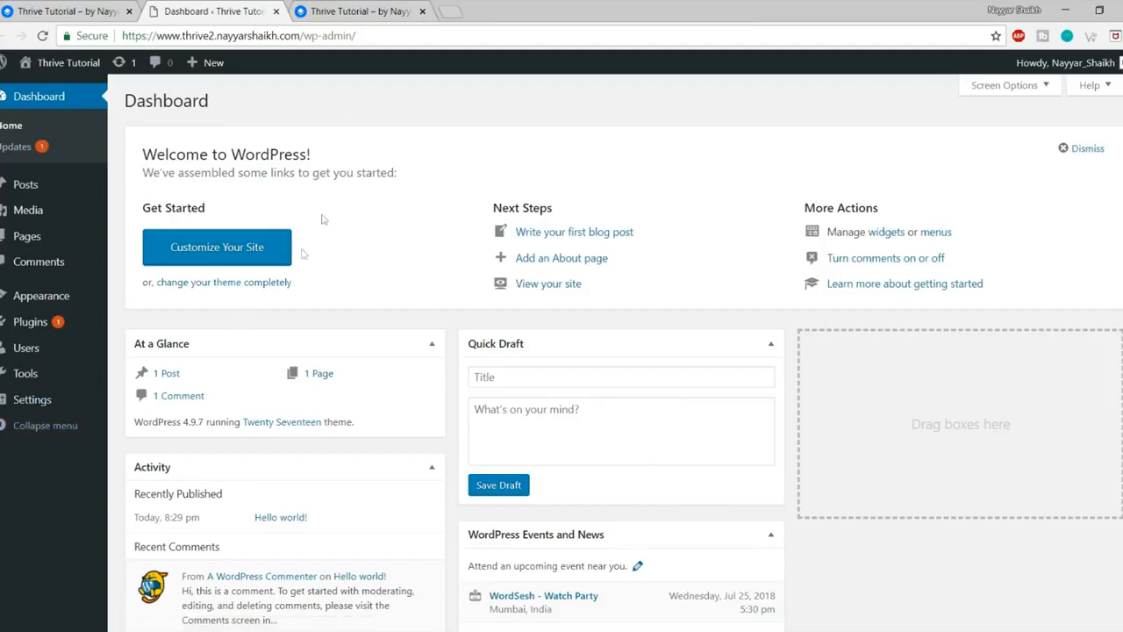
Step: Compare the new site's front page with the Thrive demo site, then return to the dashboard
click(362, 10)
scroll(715, 452, down, 10)
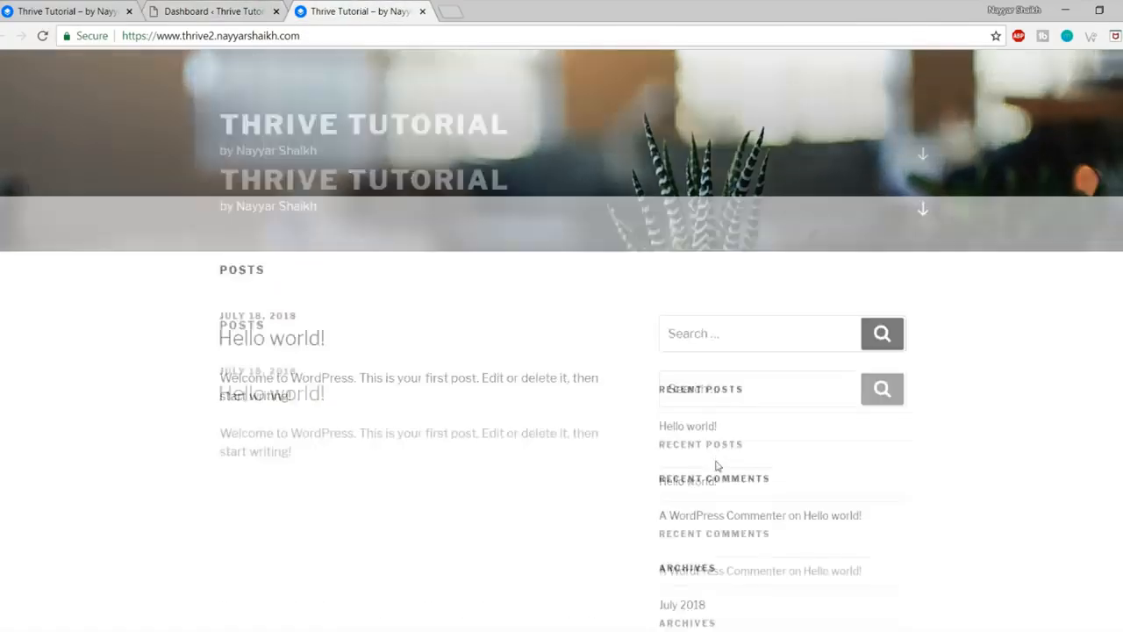
scroll(725, 516, up, 10)
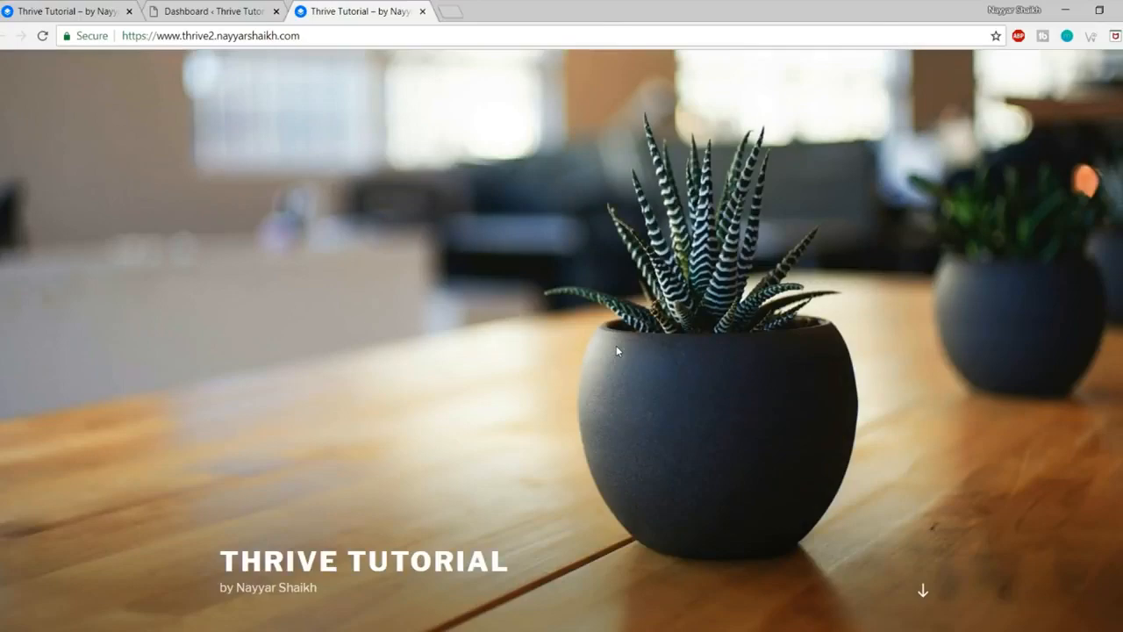
click(52, 10)
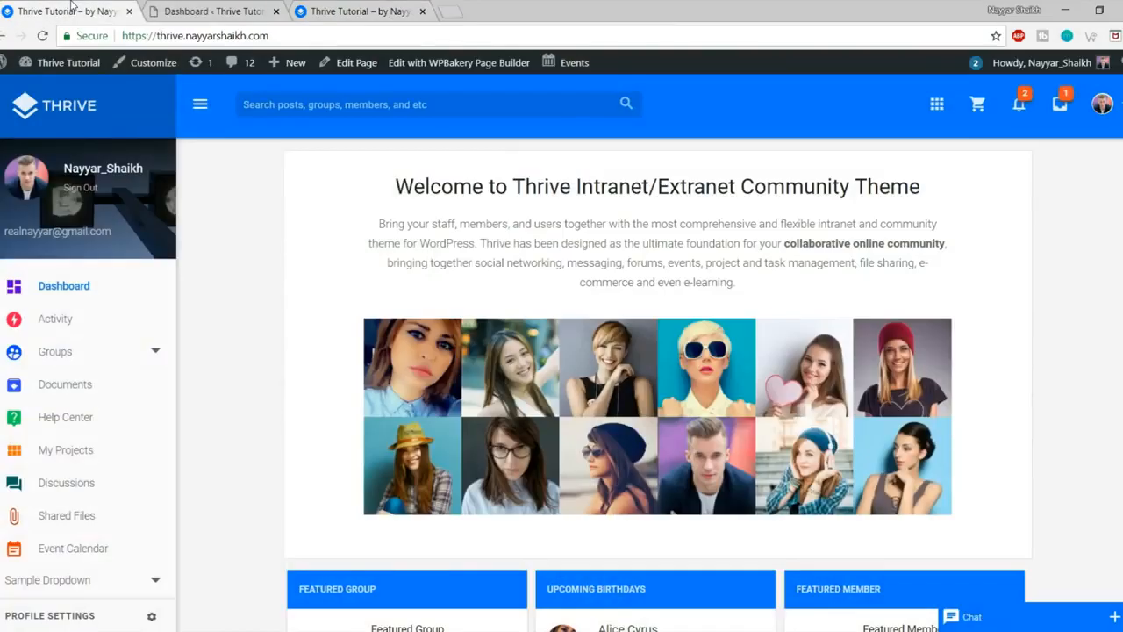
scroll(866, 471, down, 5)
scroll(890, 550, up, 5)
click(206, 11)
click(329, 16)
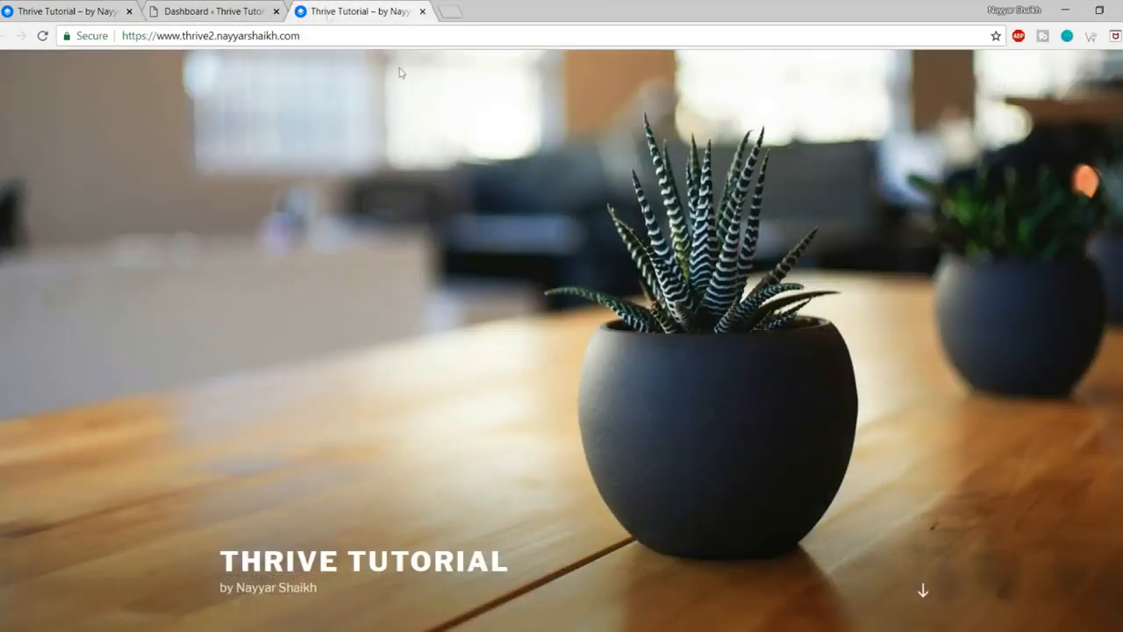
click(220, 13)
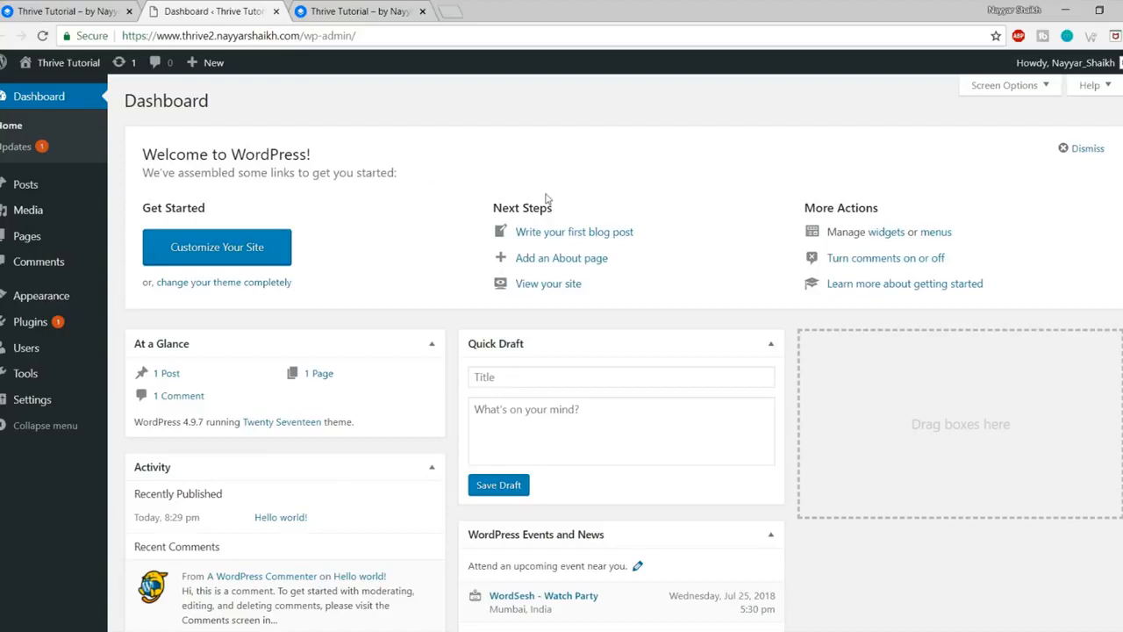
Step: Open Appearance > Themes, showing Twenty Seventeen, Twenty Fifteen and Twenty Sixteen installed
mouse_move(41, 295)
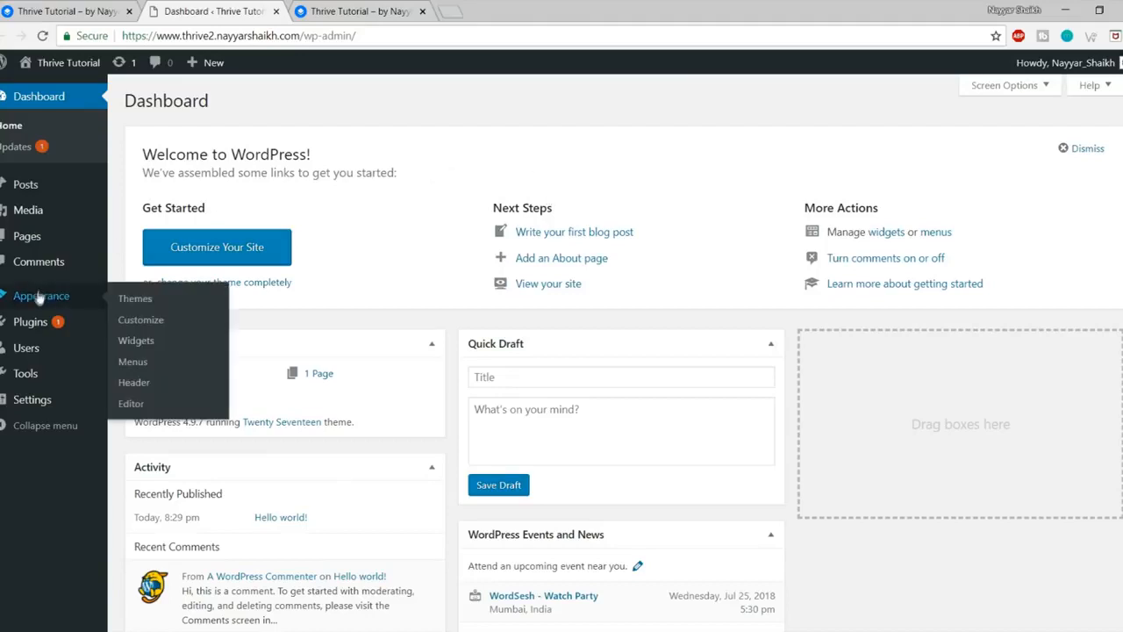
click(39, 298)
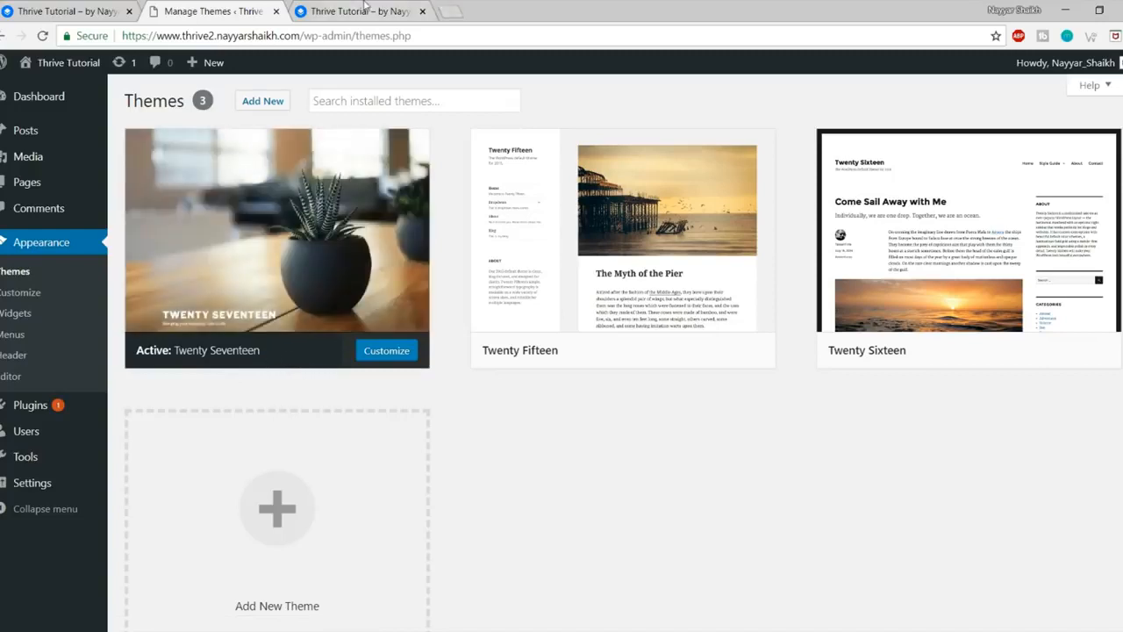
click(364, 10)
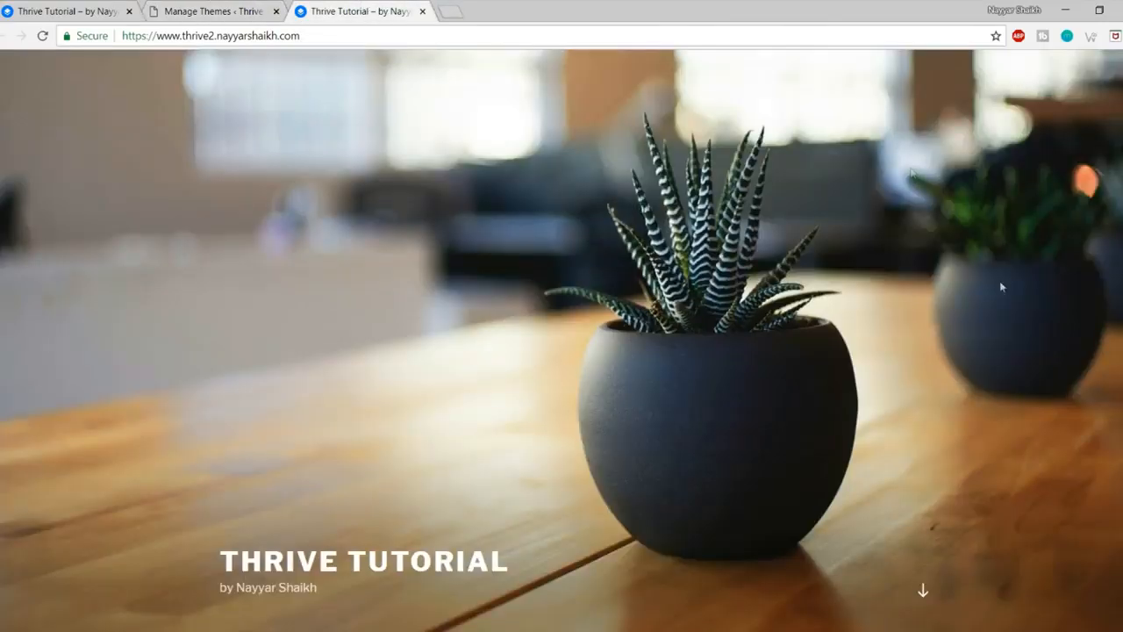
click(252, 7)
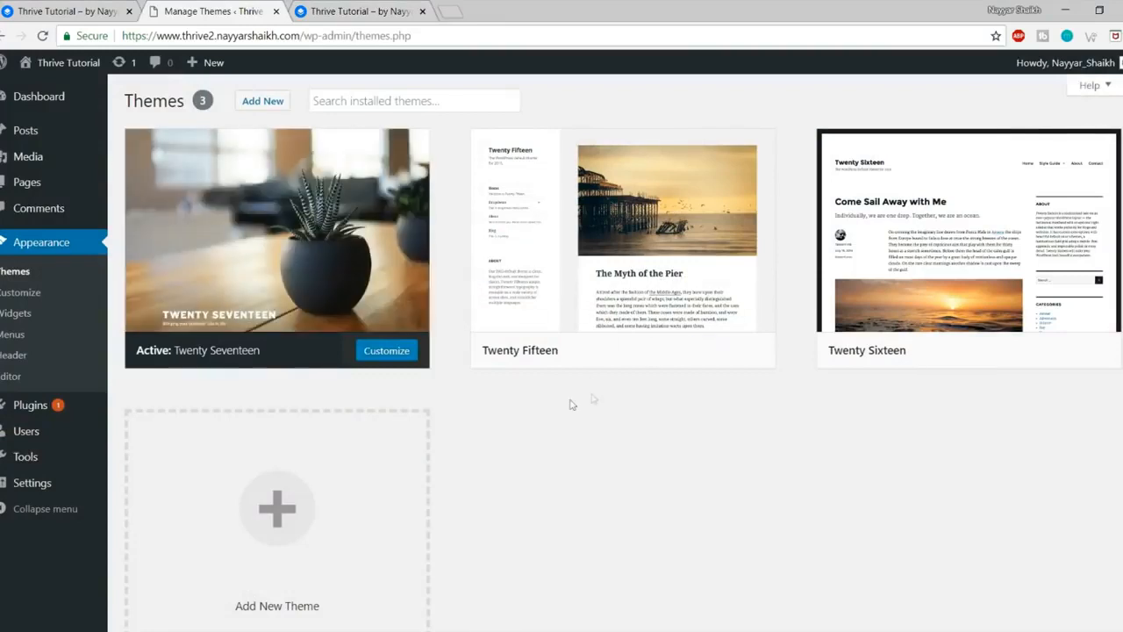
mouse_move(562, 339)
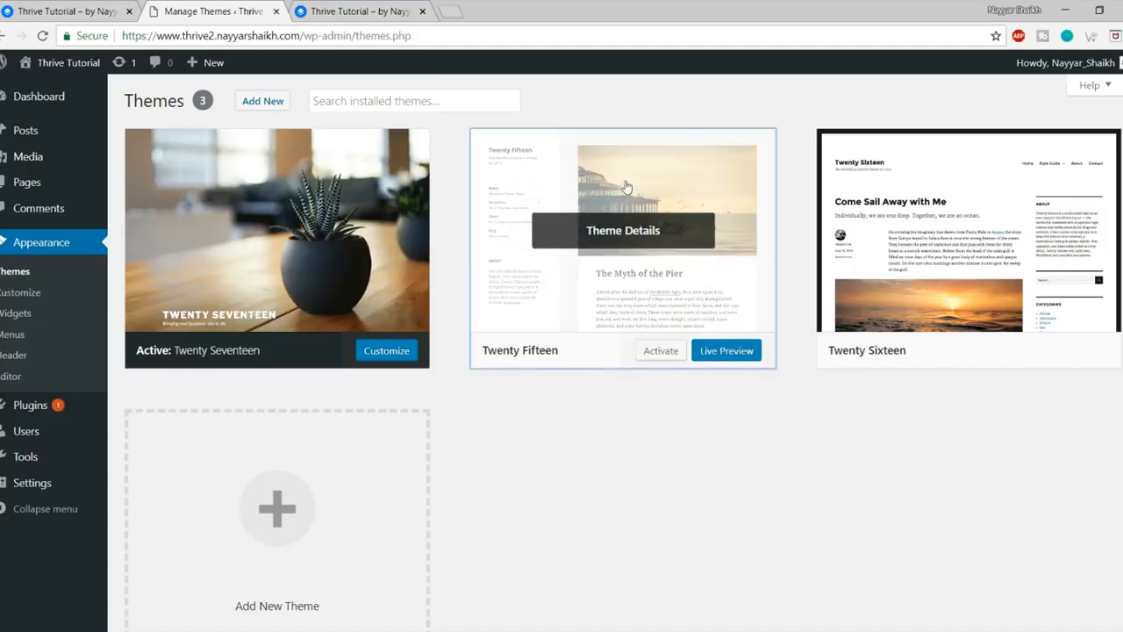
Step: Delete the Twenty Fifteen and Twenty Sixteen themes from their Theme Details panels
click(702, 290)
click(1094, 599)
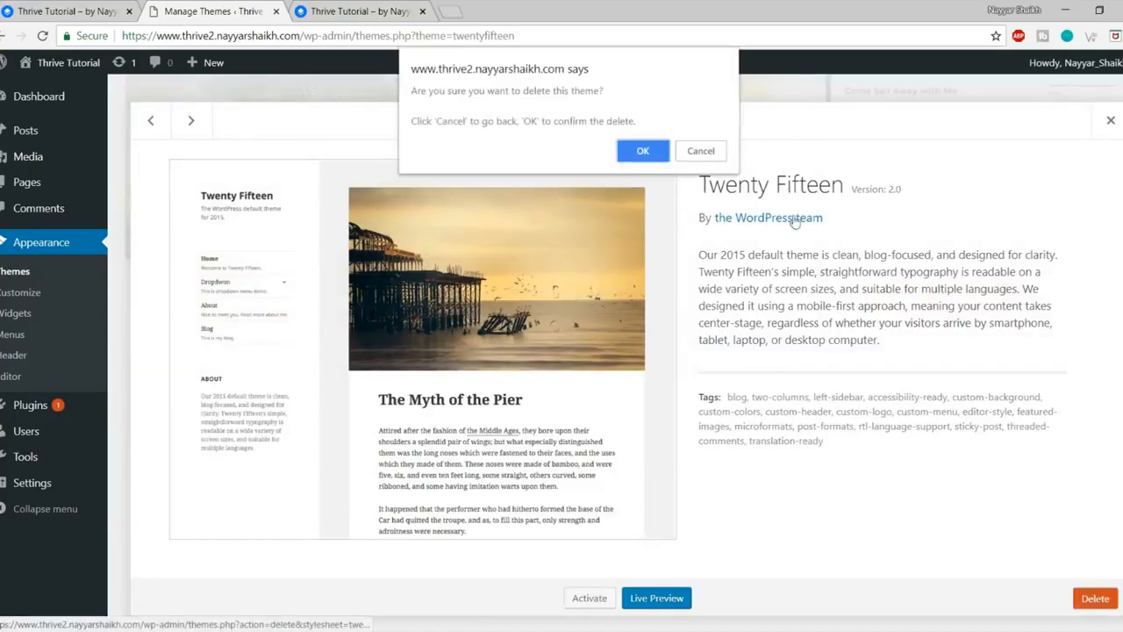
click(646, 148)
click(647, 308)
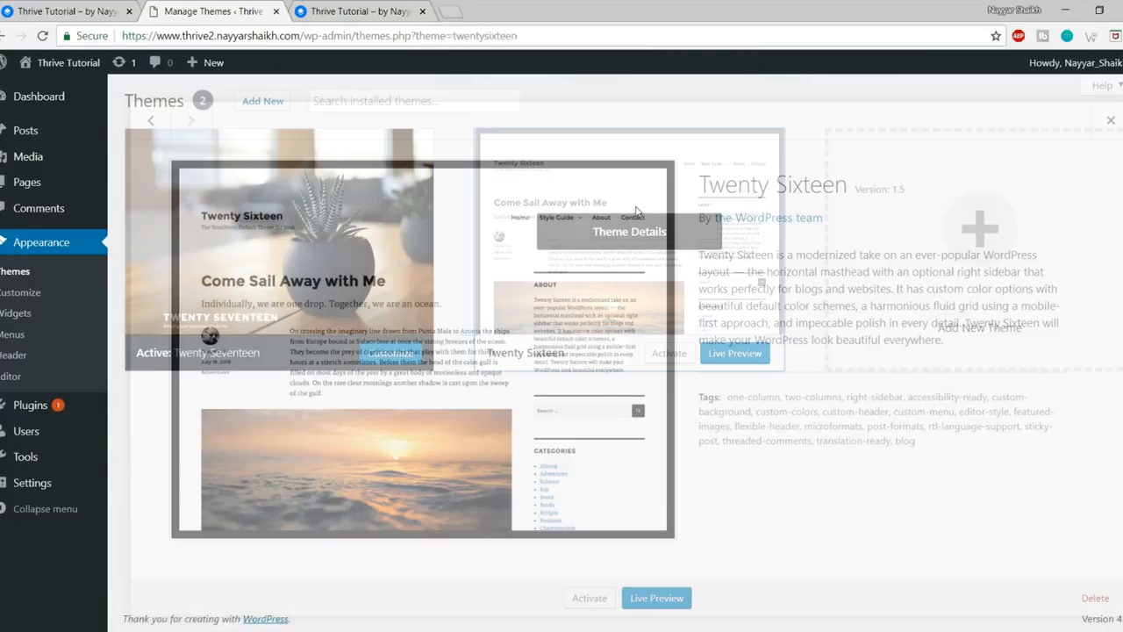
click(1095, 599)
click(646, 149)
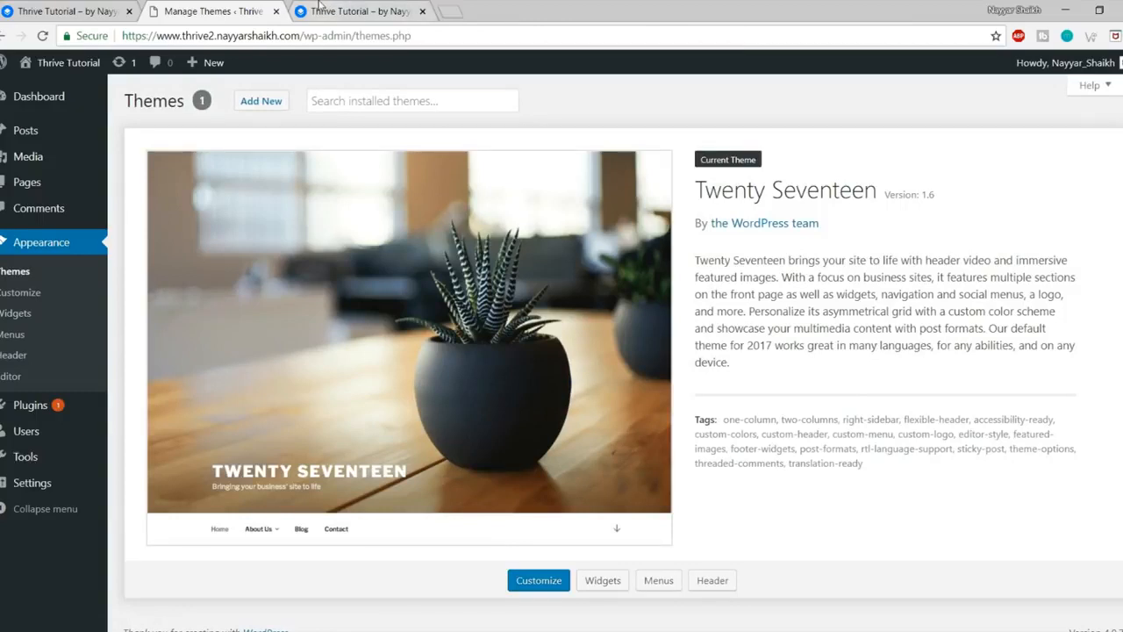
Step: Look over the front page and Thrive demo site, then return to the Themes page
key(ctrl+Tab)
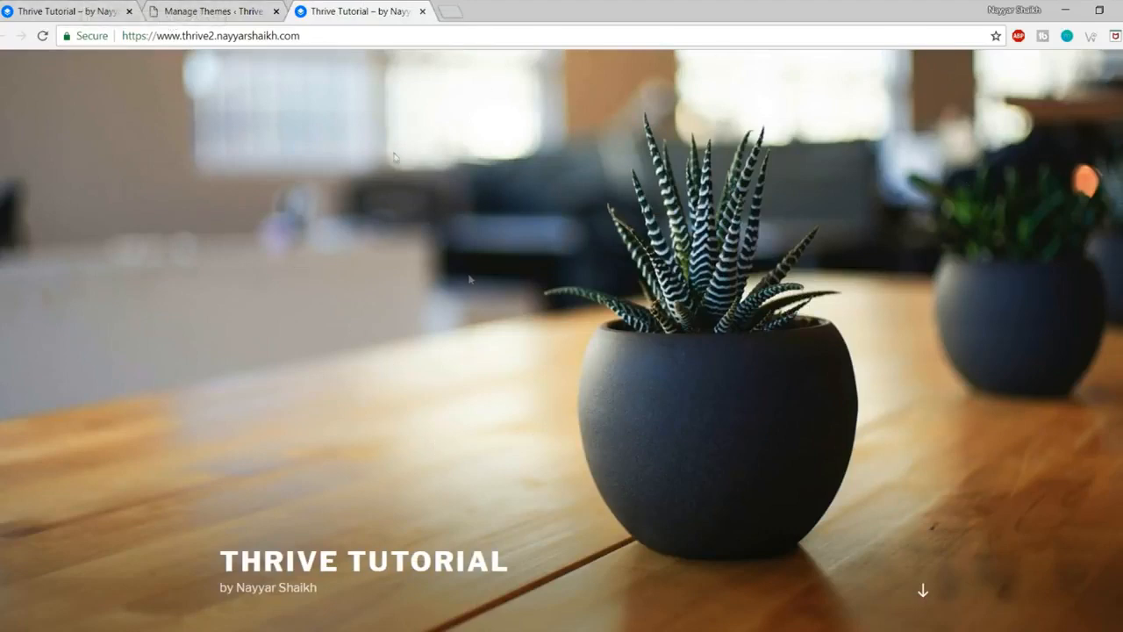
click(53, 10)
scroll(658, 377, down, 5)
scroll(658, 377, up, 5)
click(210, 10)
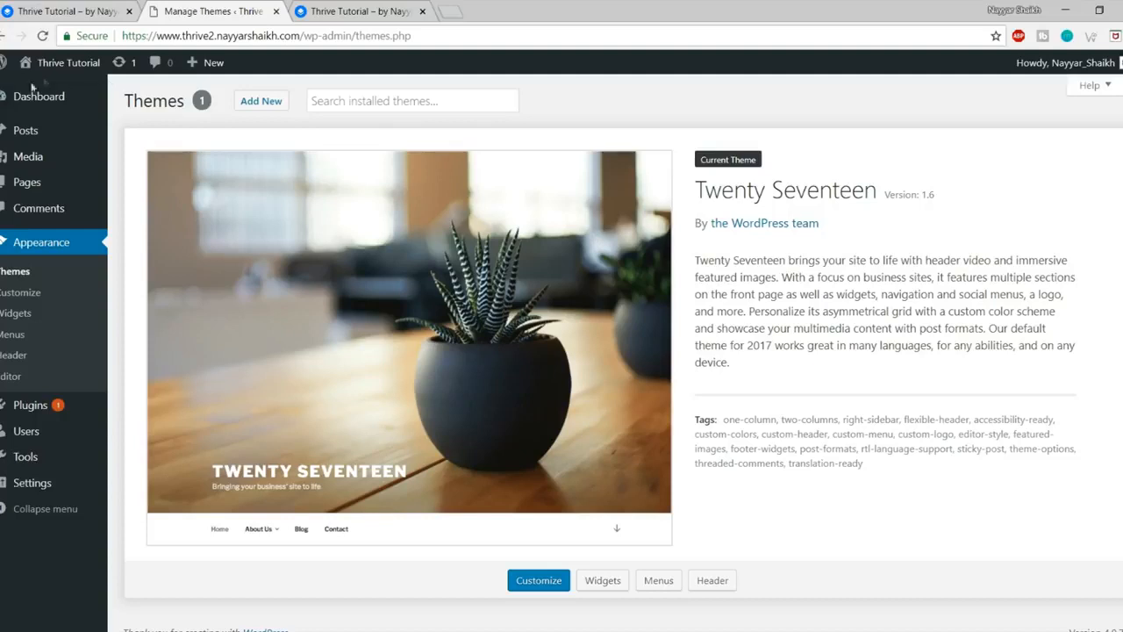
mouse_move(26, 166)
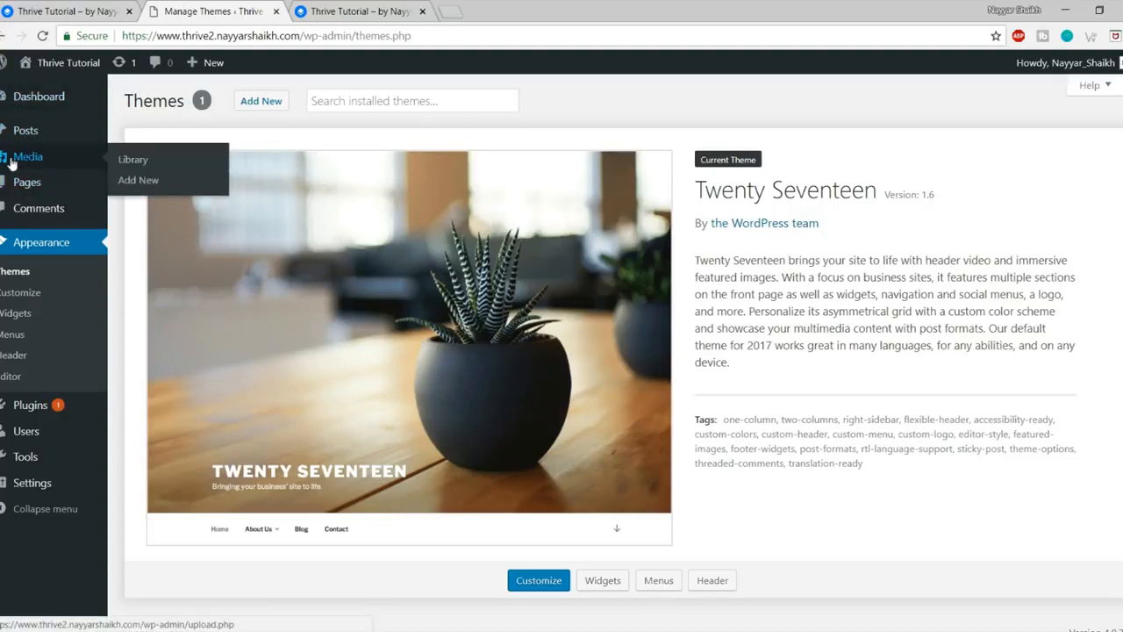
Step: Go to Media > Add New and highlight the 2 MB maximum upload size
click(154, 182)
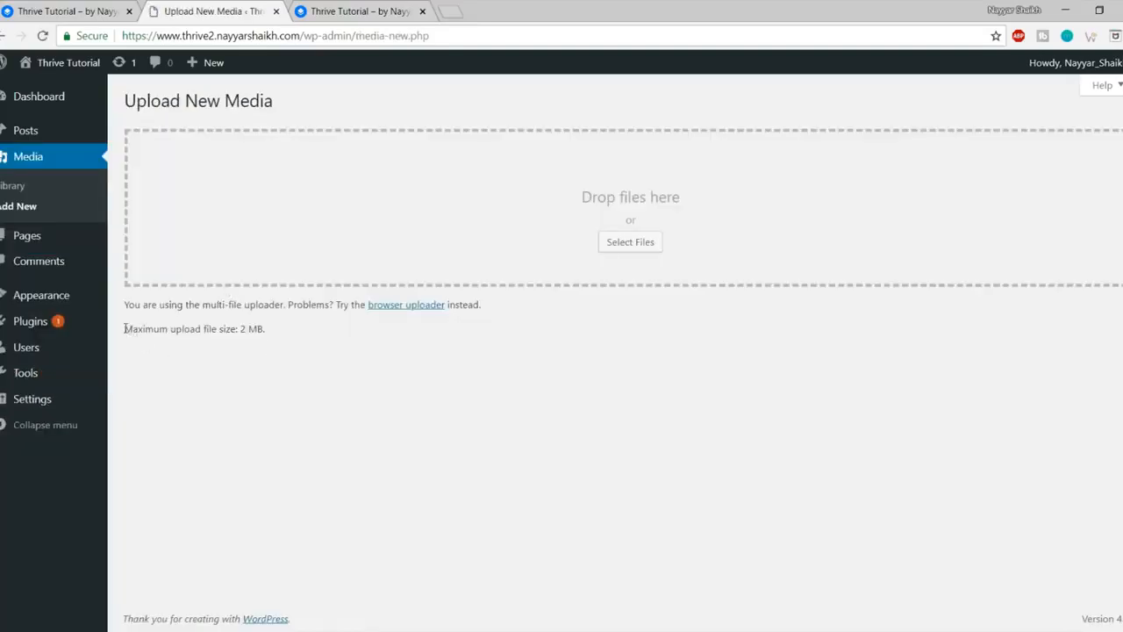
drag(124, 329, 247, 328)
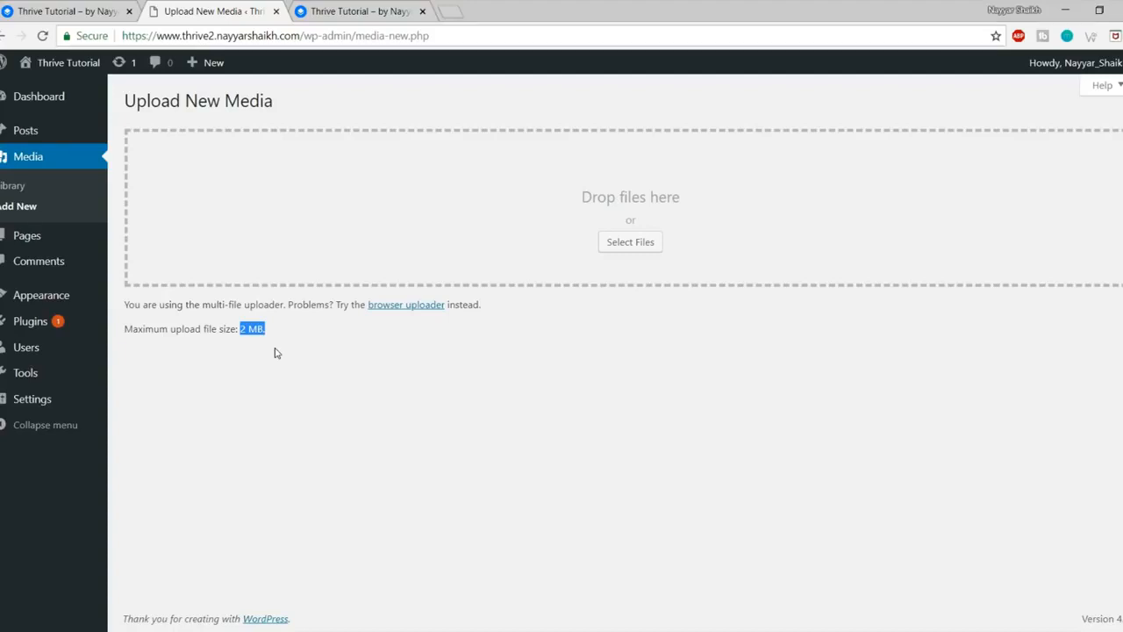
Step: Launch FileZilla from the Windows Start menu
click(10, 629)
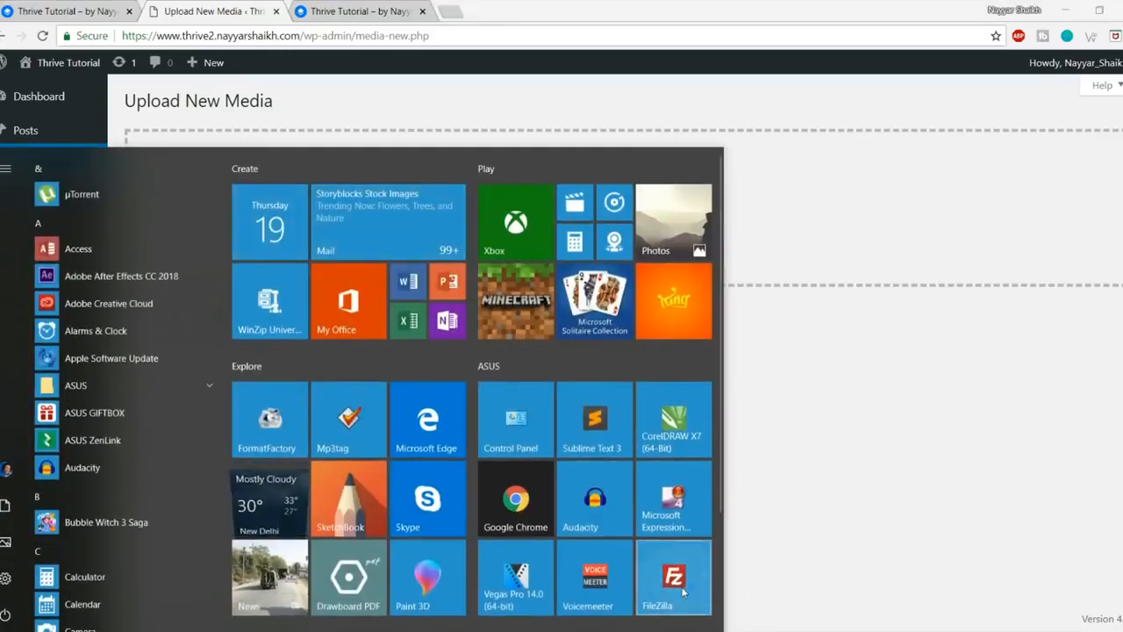
click(681, 592)
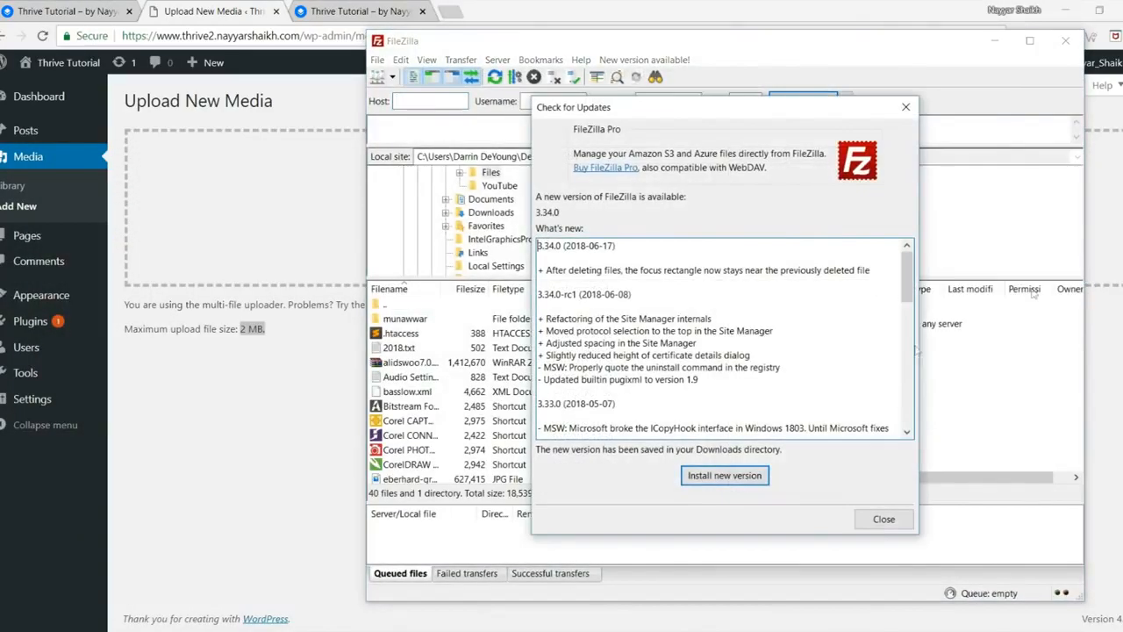
Step: Dismiss FileZilla's update notice and open a new browser tab
click(891, 523)
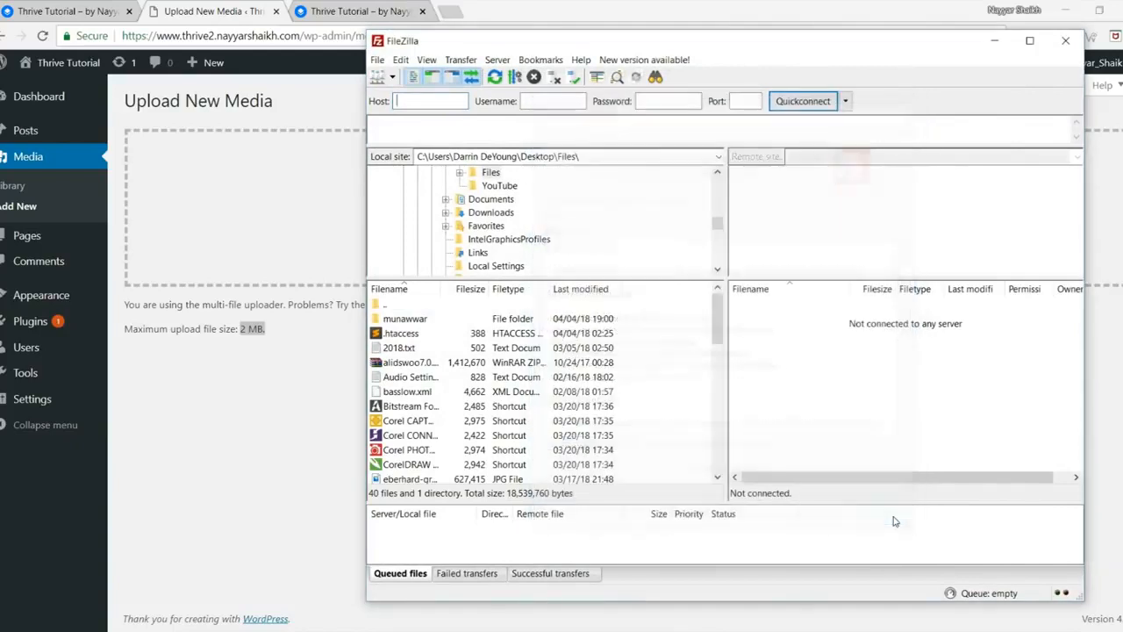
click(458, 7)
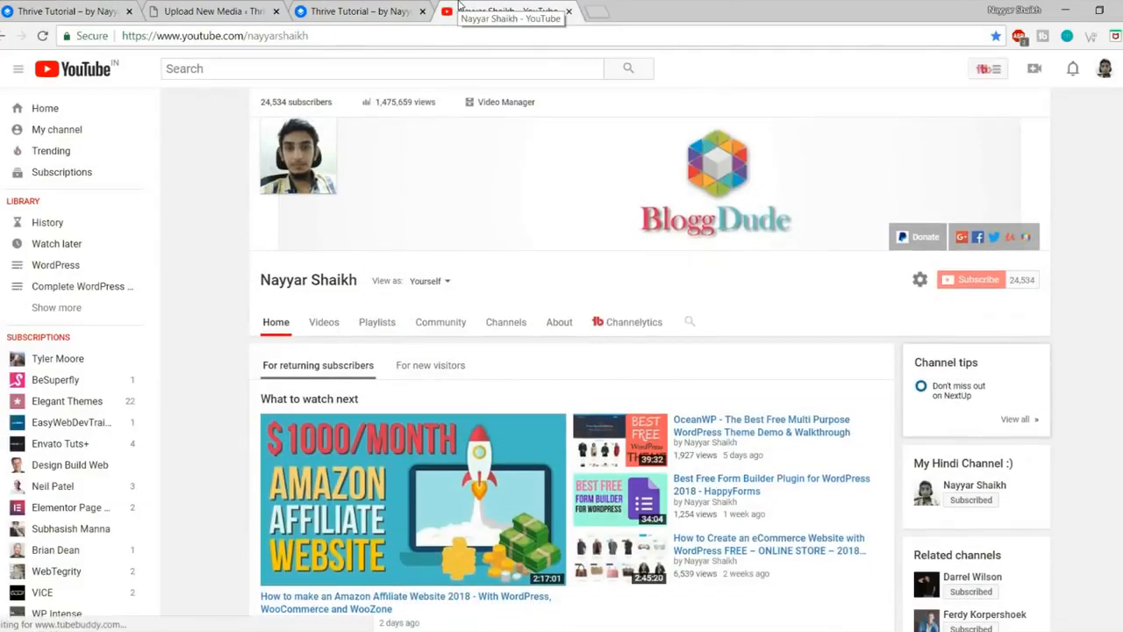
Step: Search YouTube for 'nayyar shaikh filezilla', then close the YouTube tab
click(18, 68)
click(253, 71)
text(nayyar)
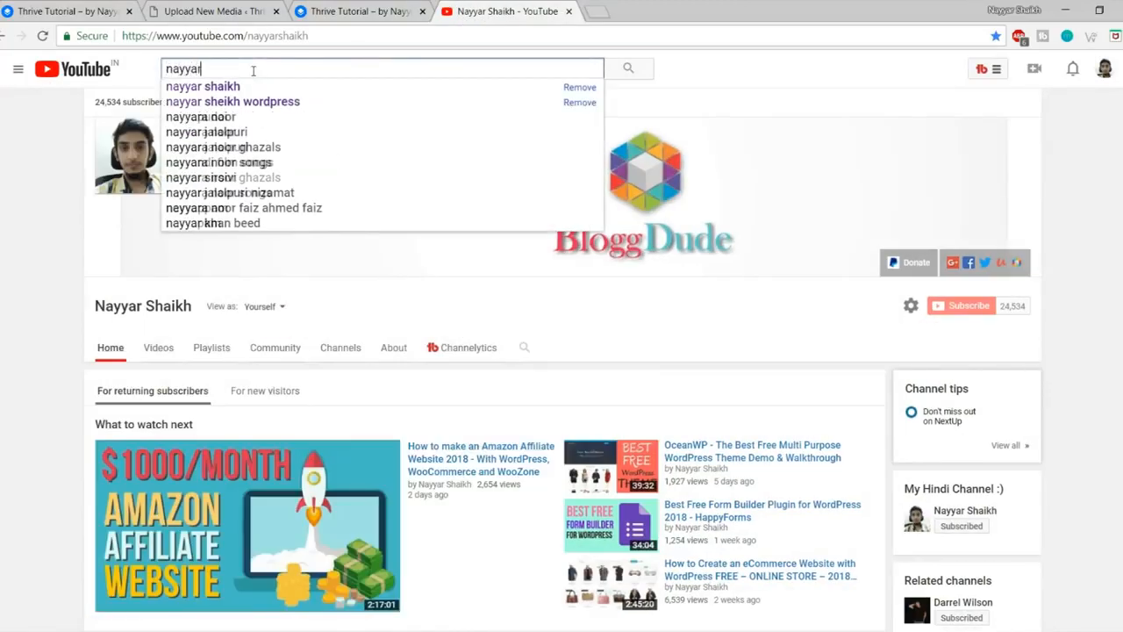
text( shaikh filezilla)
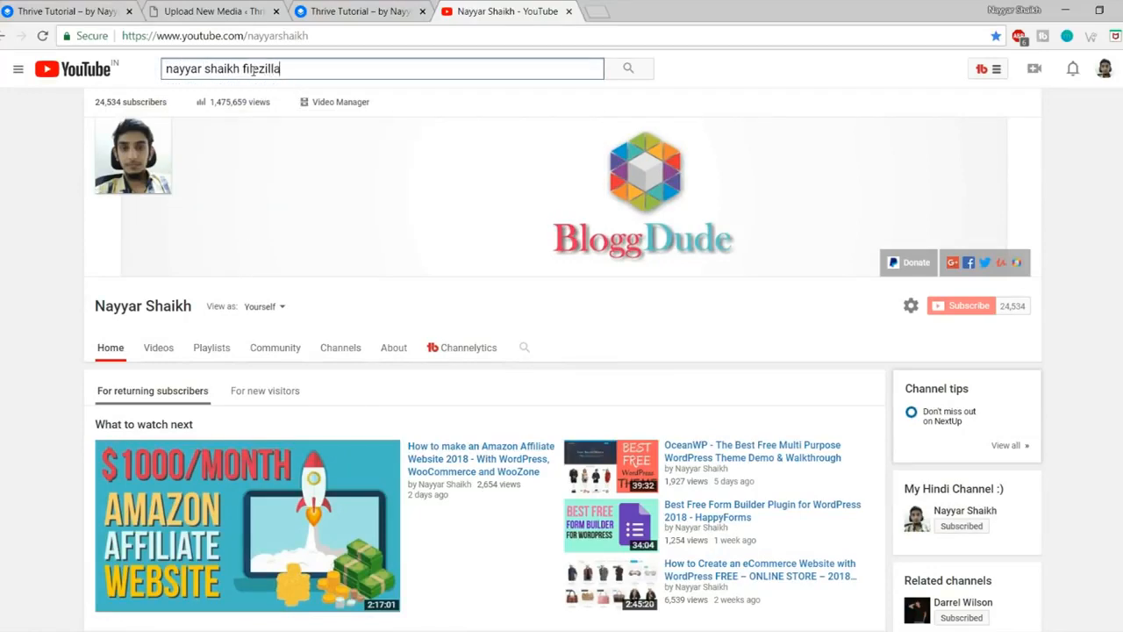
key(Return)
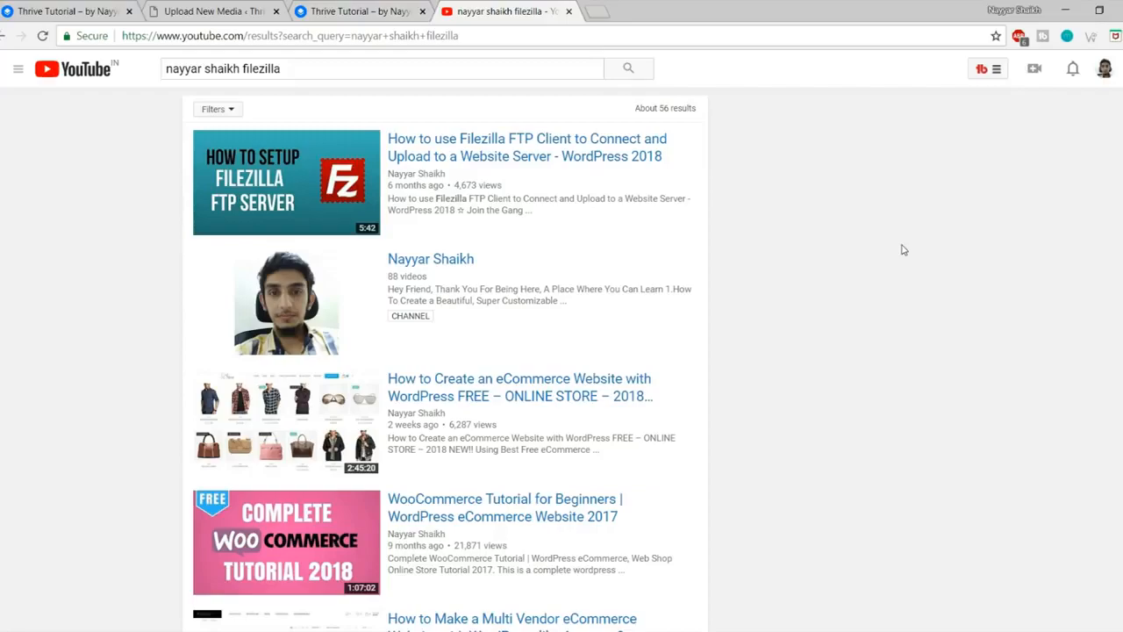
click(569, 11)
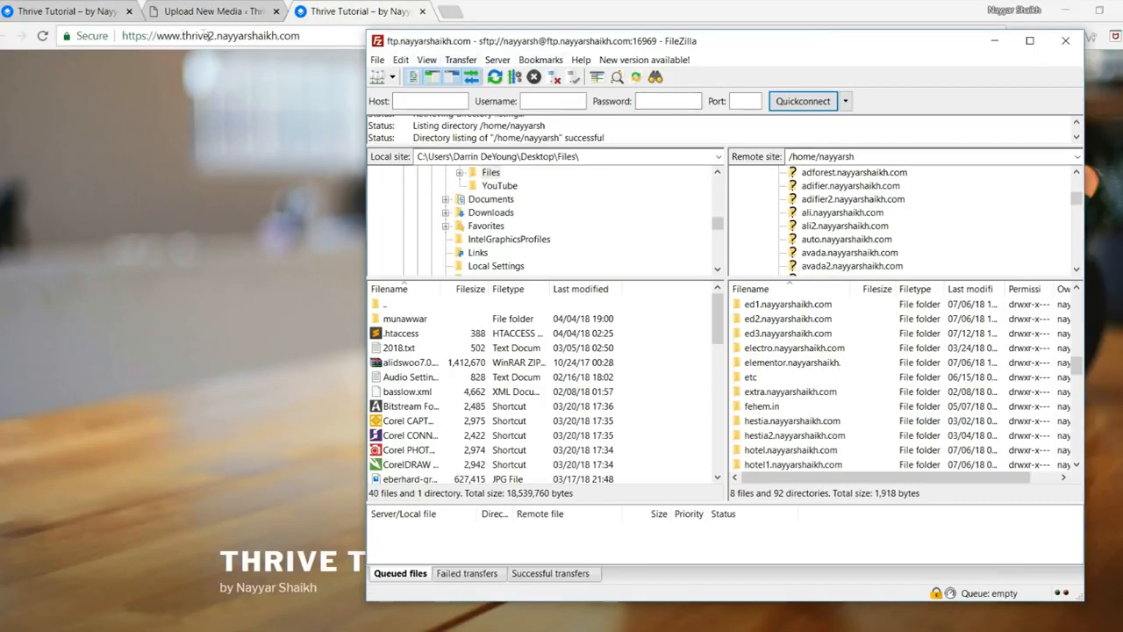
Step: Open the thrive2 site folder on the server and select its .htaccess file
scroll(827, 420, down, 2)
scroll(827, 419, down, 6)
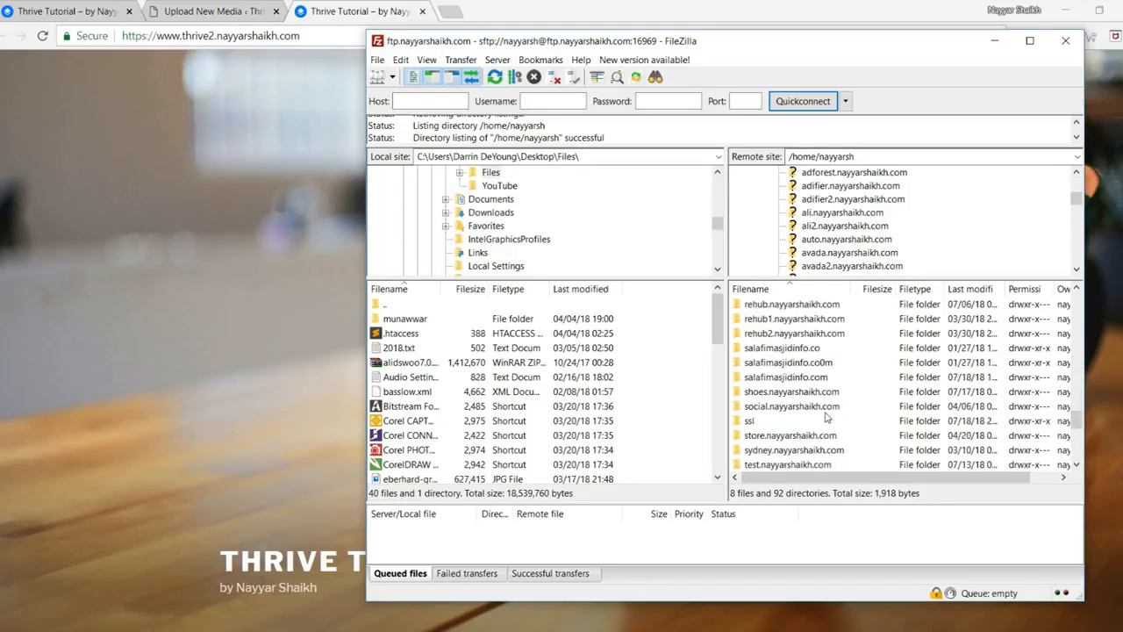
scroll(825, 420, down, 4)
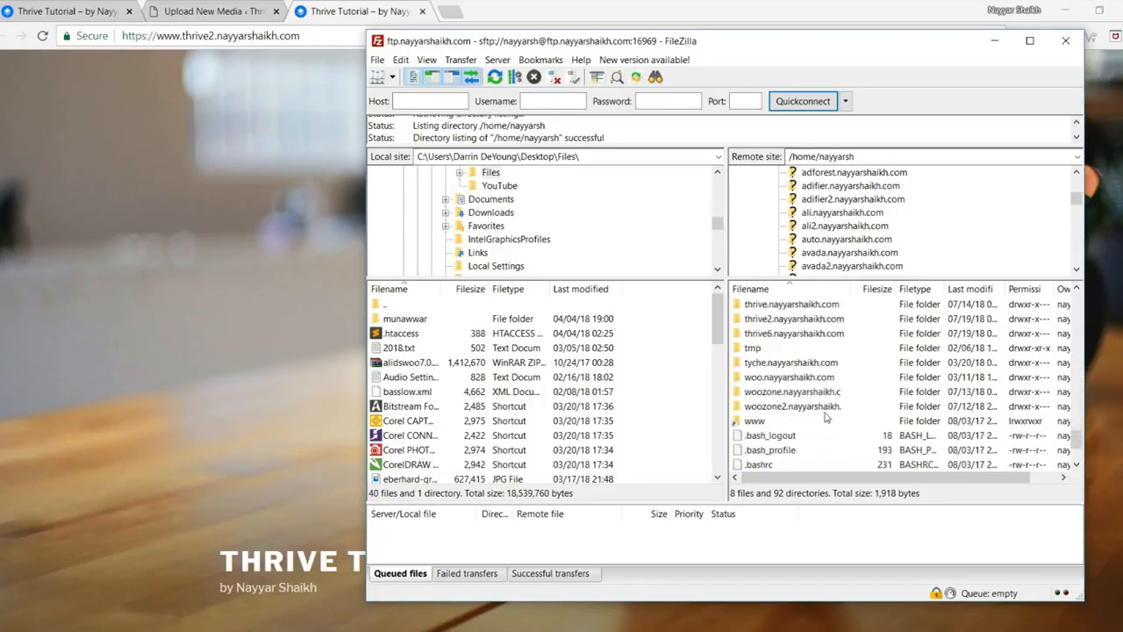
click(796, 321)
double_click(800, 321)
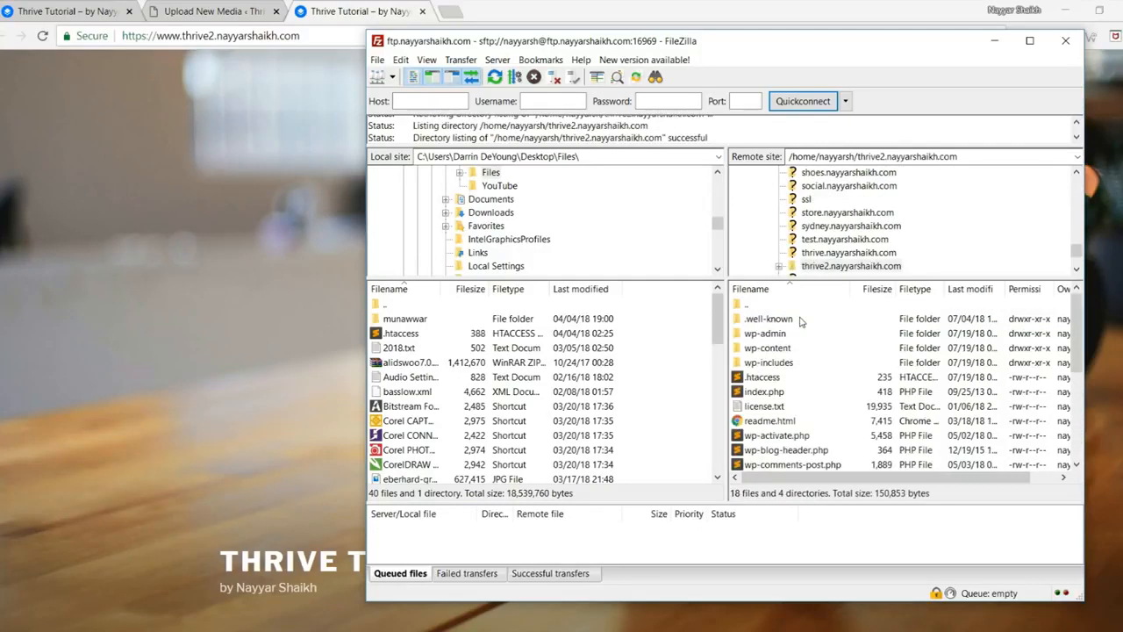
click(801, 377)
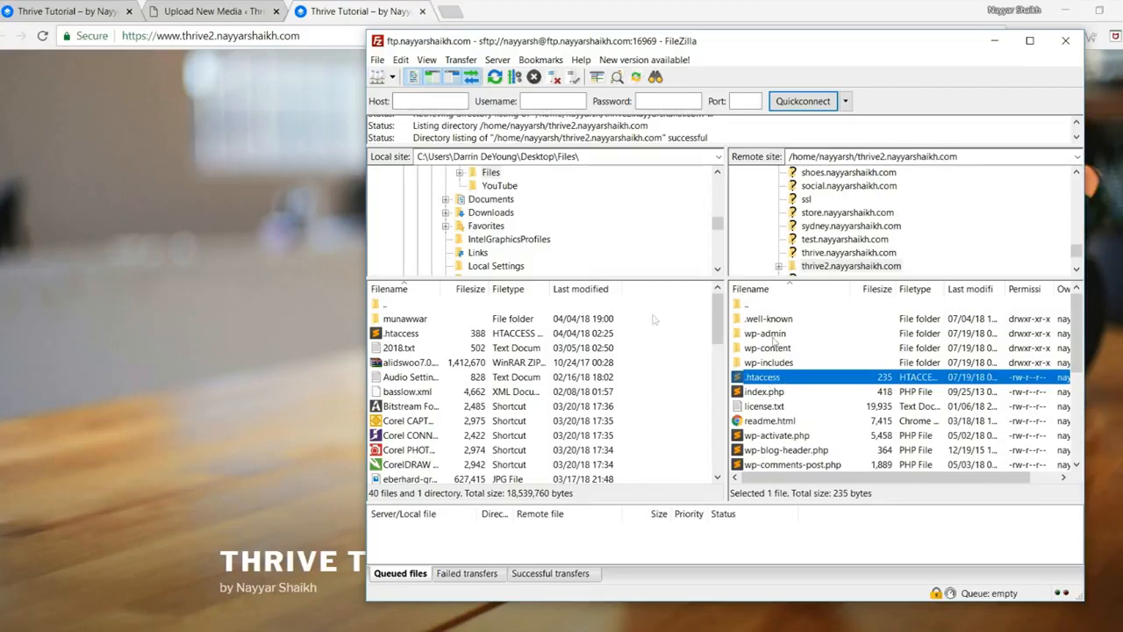
Step: Download the server's .htaccess file to the local Desktop folder
scroll(544, 237, up, 10)
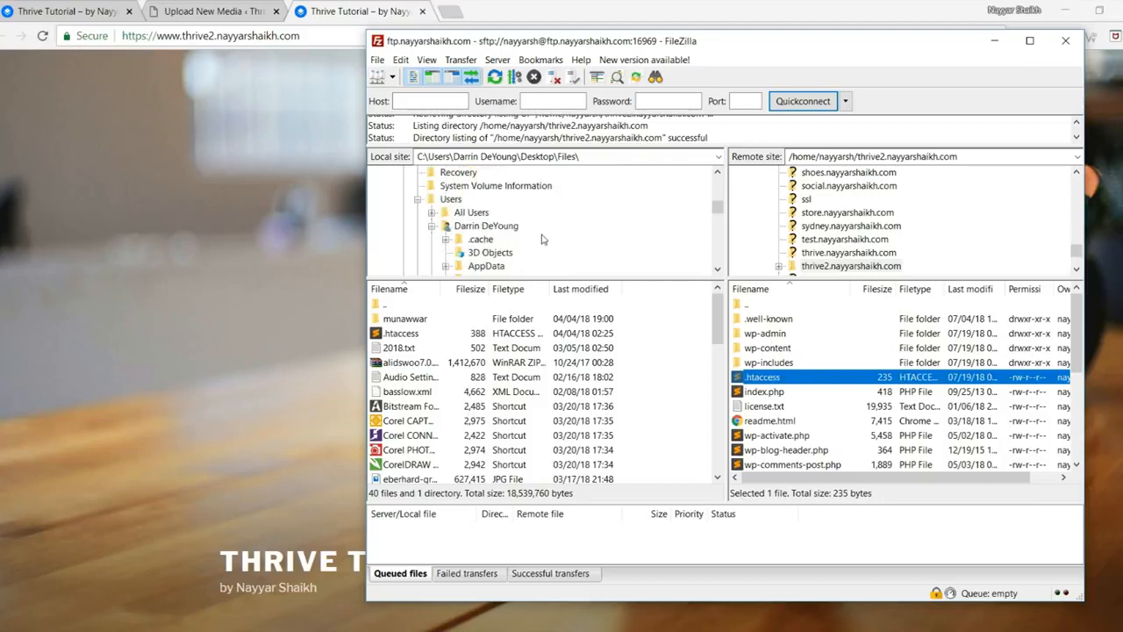
click(428, 175)
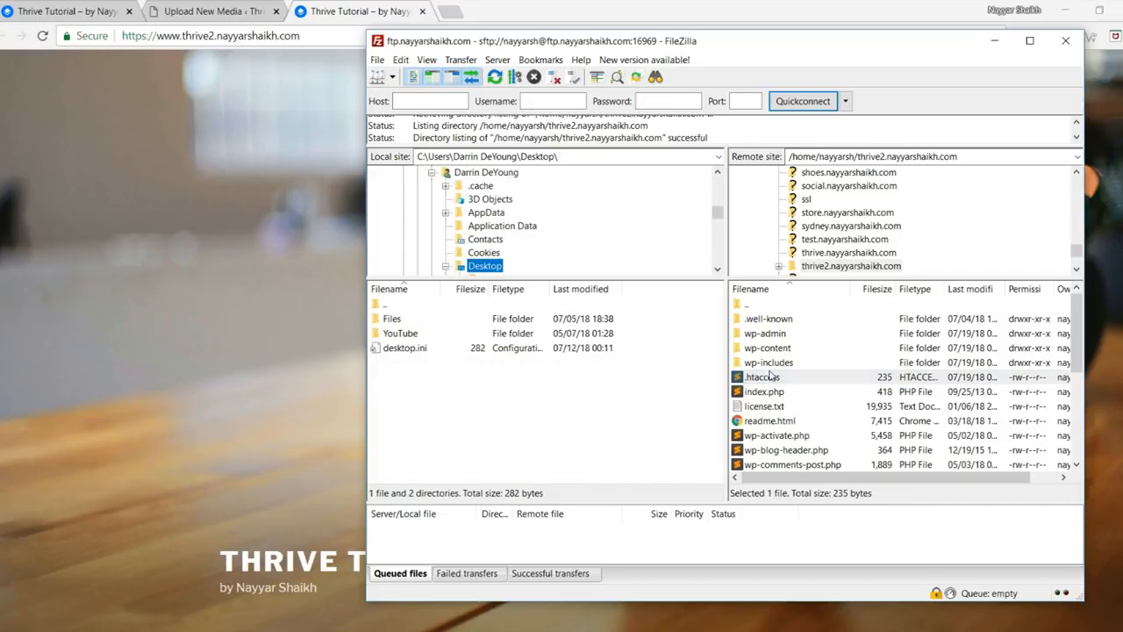
drag(769, 379, 551, 346)
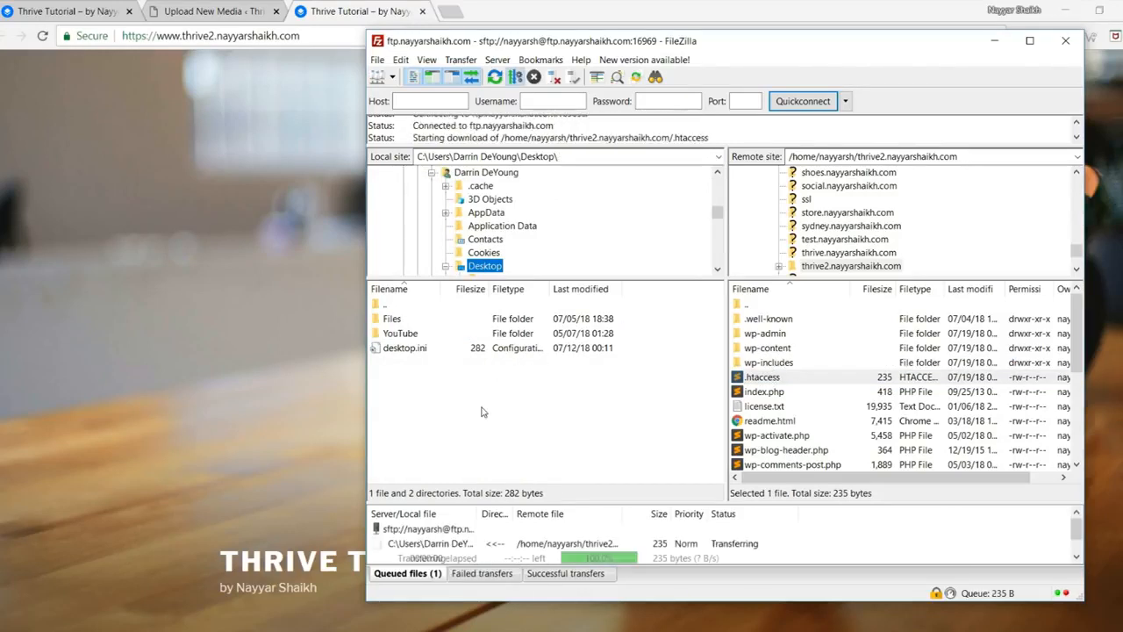
click(418, 349)
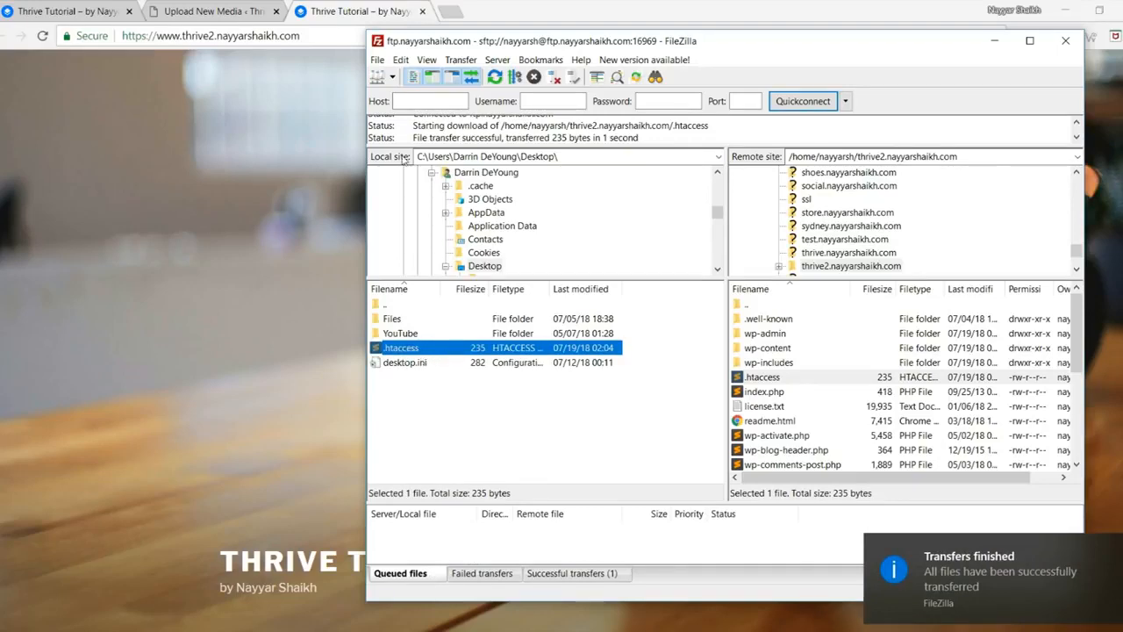
click(450, 10)
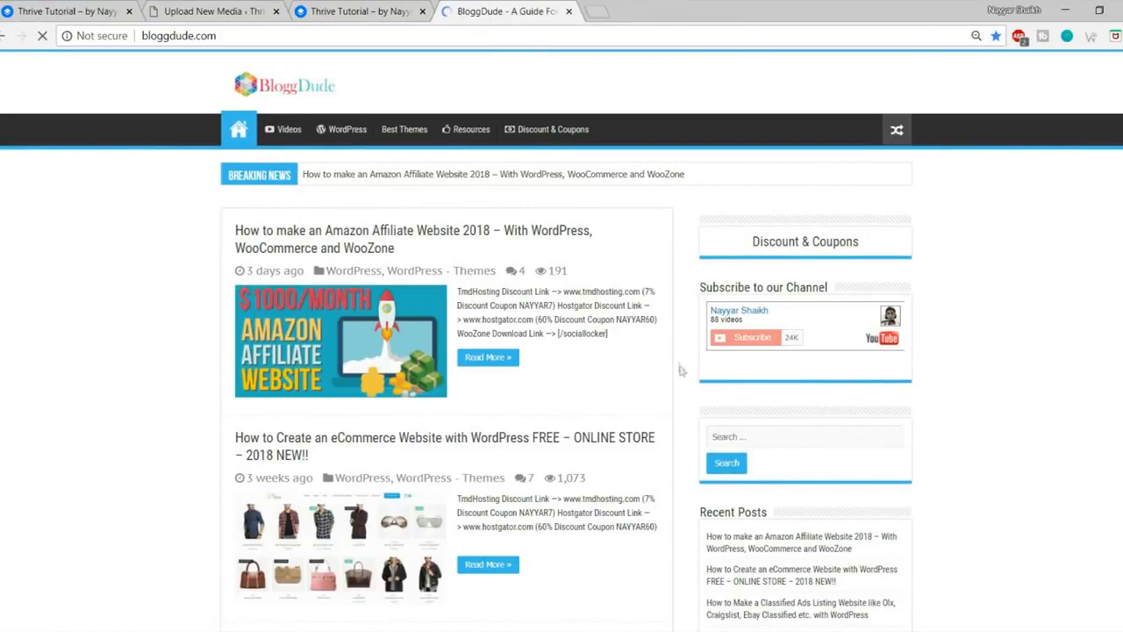
Step: Open the 'Solved: upload_max_filesize' post from page 2 of bloggdude.com
scroll(681, 374, down, 8)
scroll(681, 373, down, 10)
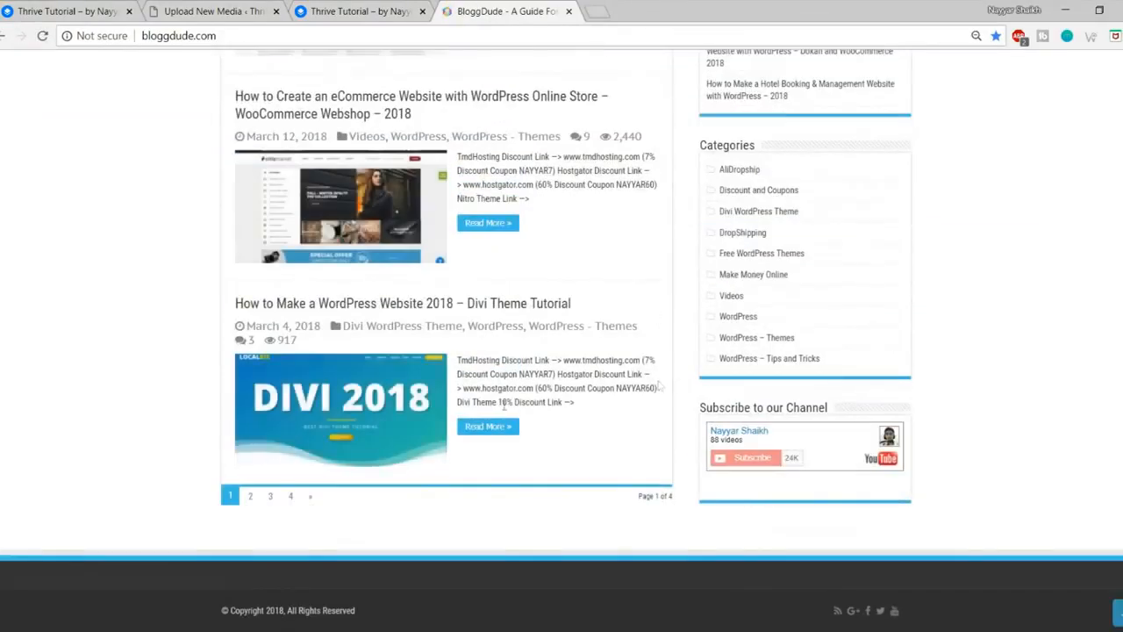
click(253, 498)
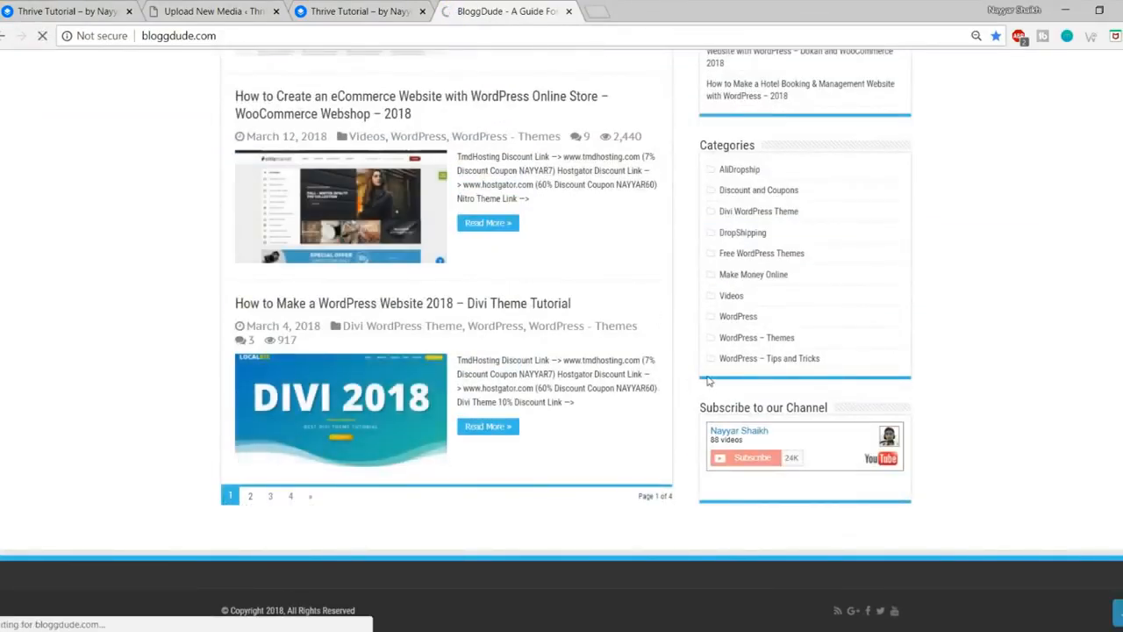
scroll(660, 378, down, 1)
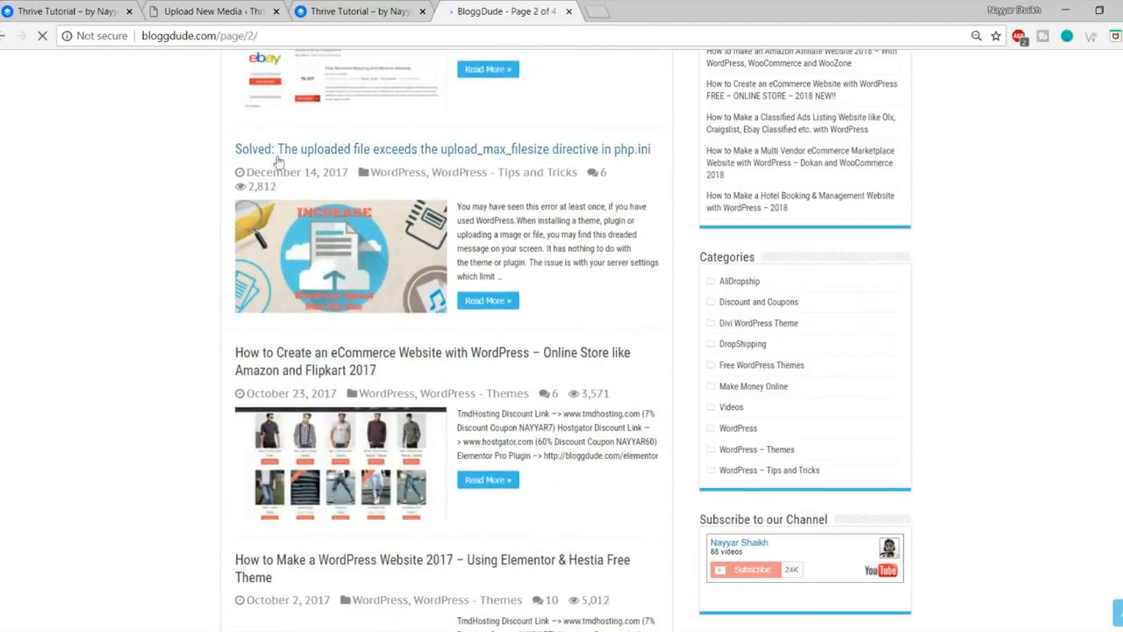
click(399, 246)
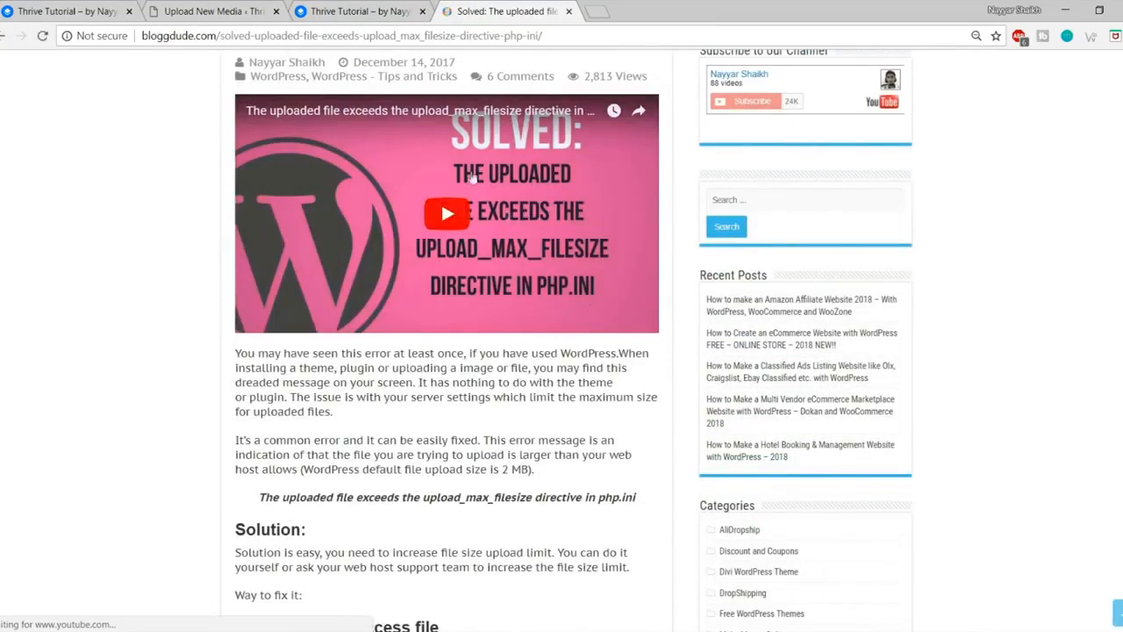
Step: Copy the post's five php_value lines, then move .htaccess on the desktop
scroll(491, 285, down, 3)
scroll(492, 286, down, 7)
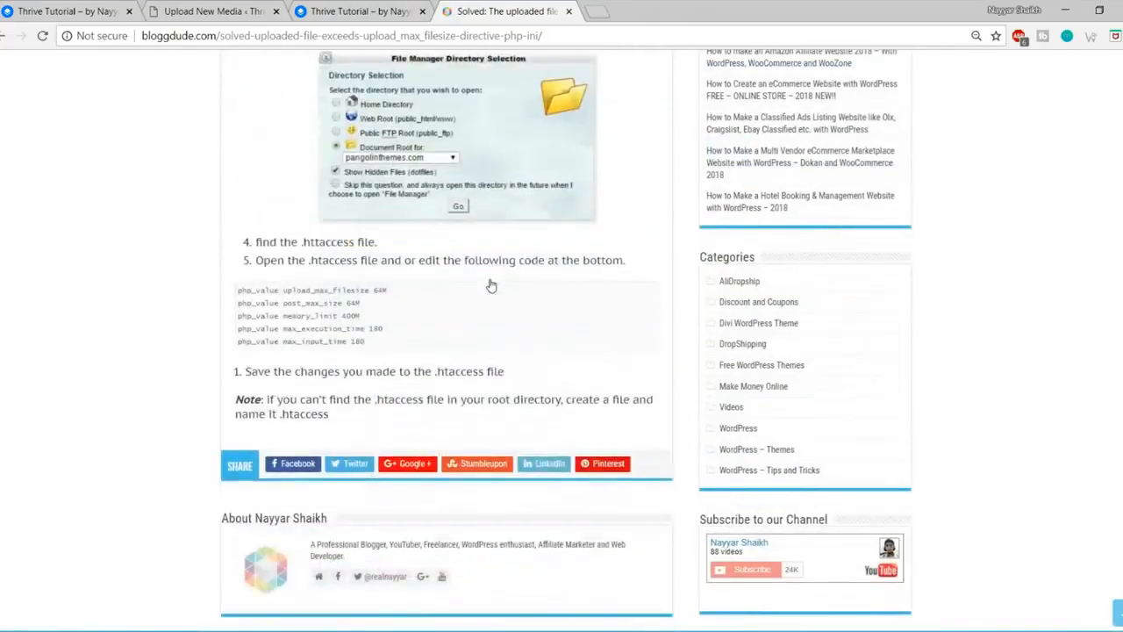
scroll(438, 279, up, 1)
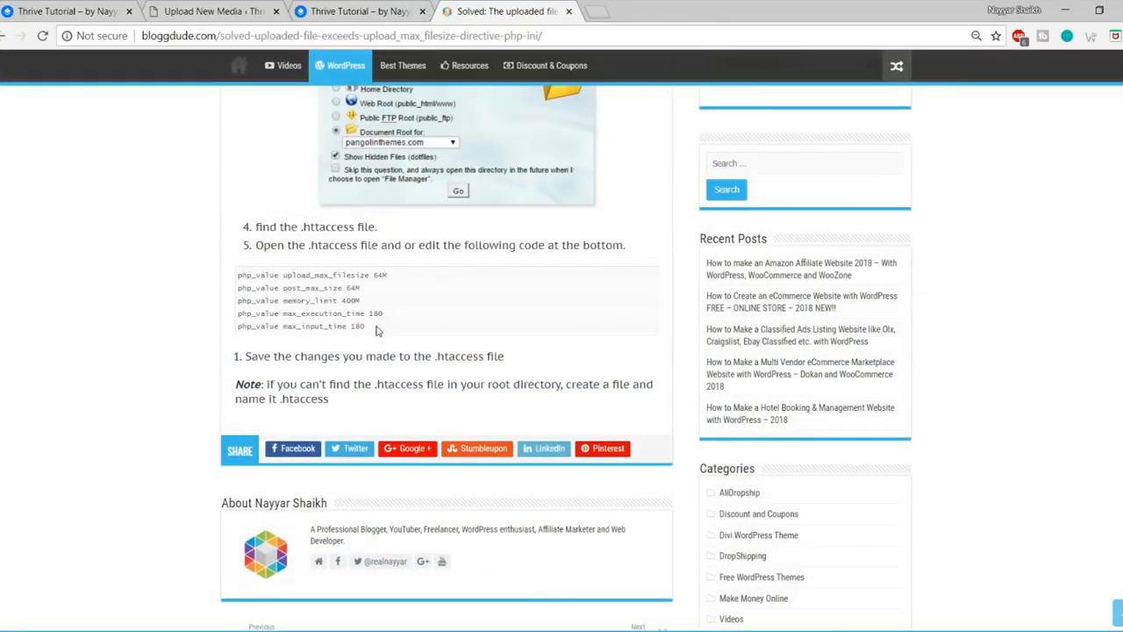
drag(378, 330, 231, 283)
key(ctrl+c)
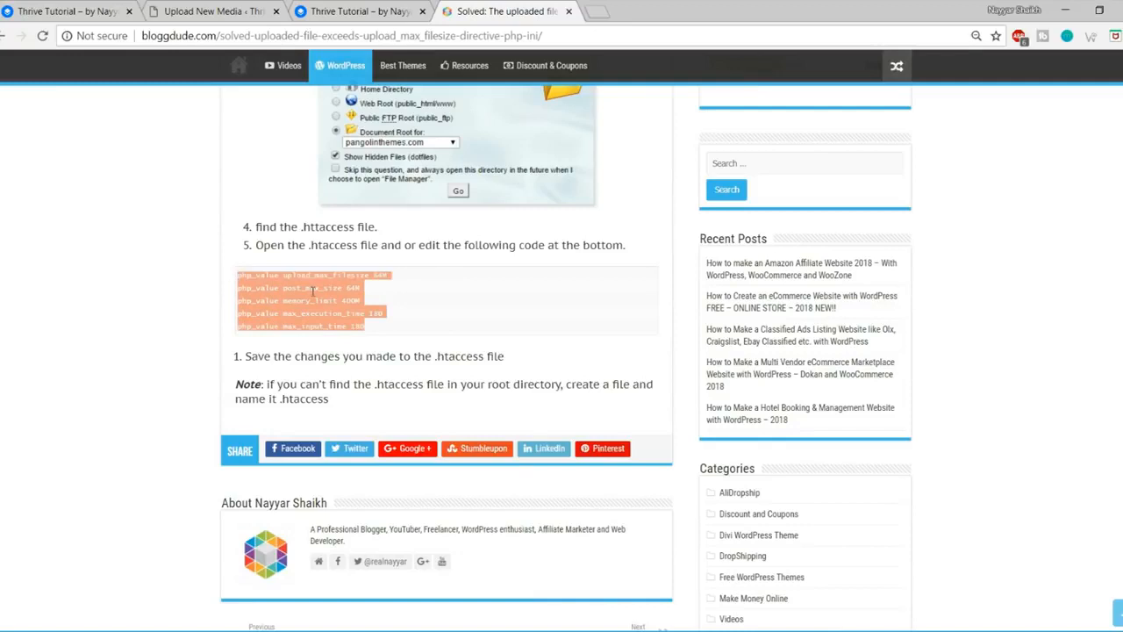
click(1122, 631)
drag(16, 340, 474, 180)
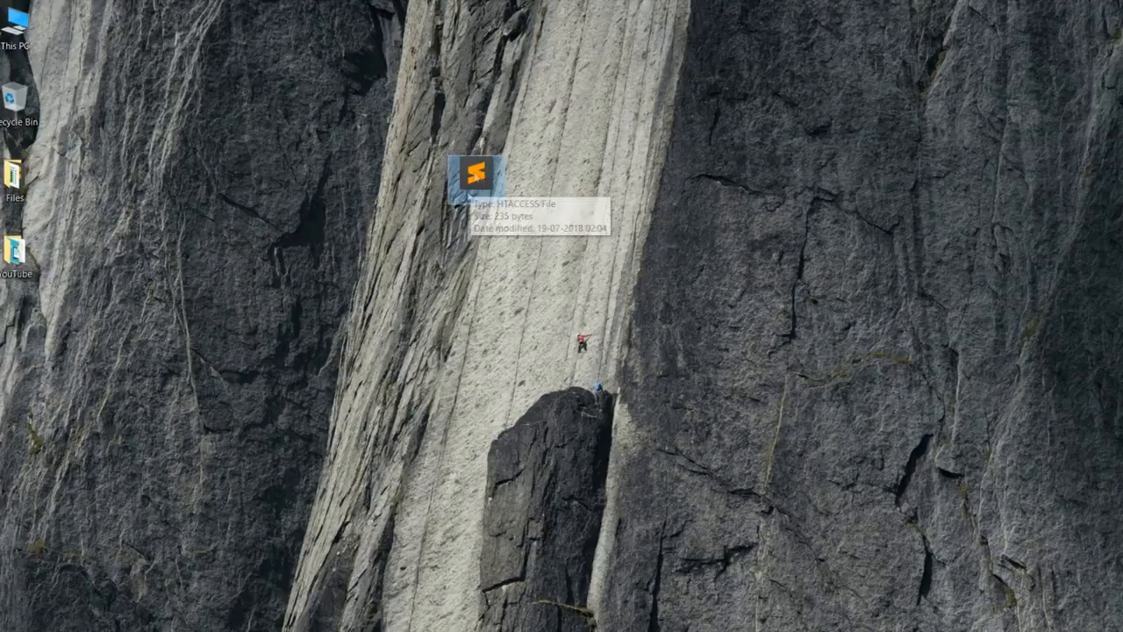
Step: Paste the php_value lines (64M upload/post, 400M memory, 180 s times) into .htaccess line 11
double_click(475, 179)
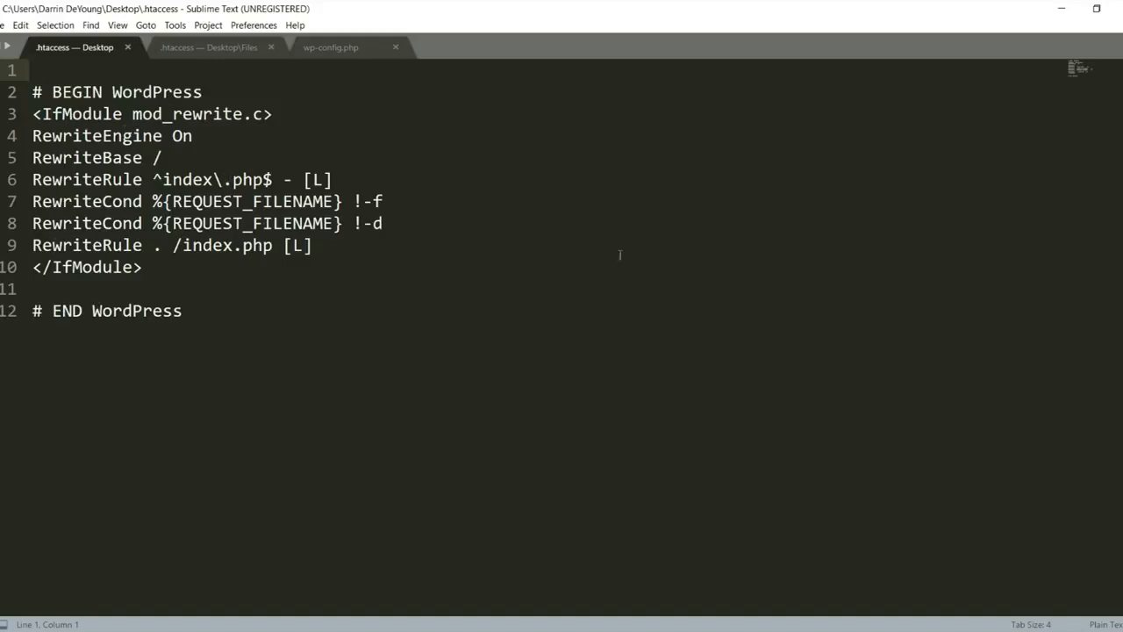
click(81, 282)
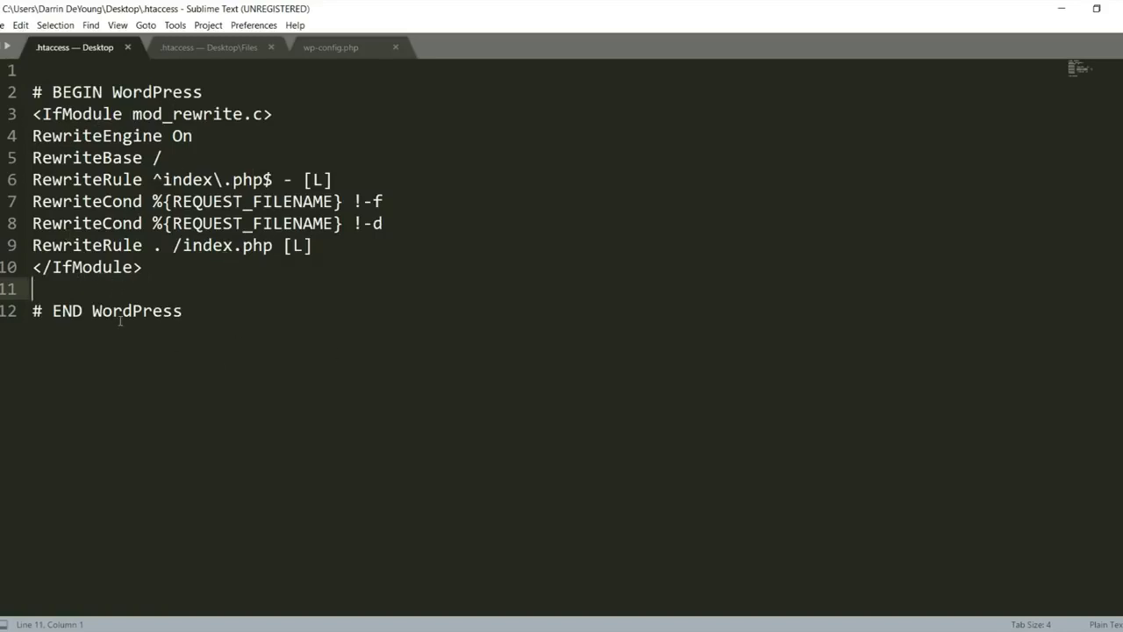
key(ctrl+v)
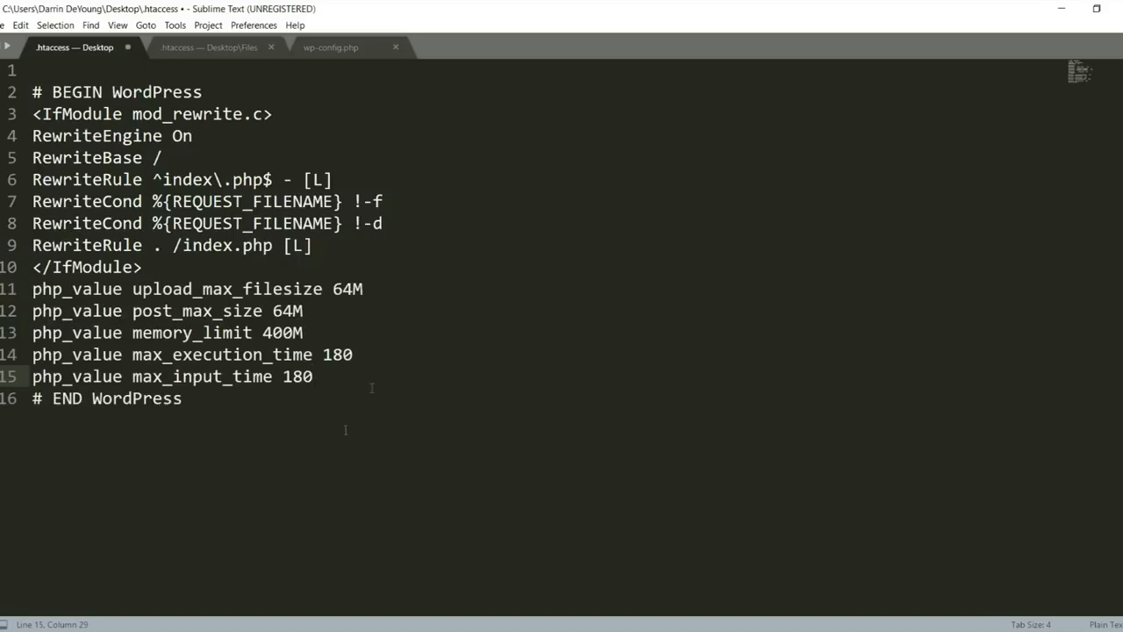
drag(33, 289, 330, 376)
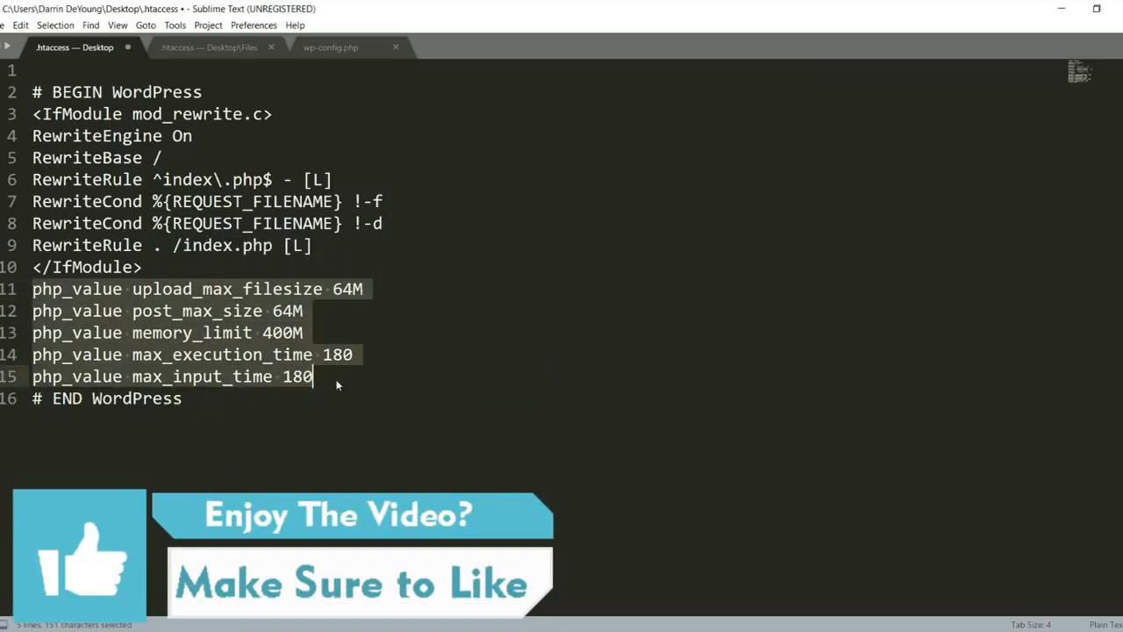
click(336, 380)
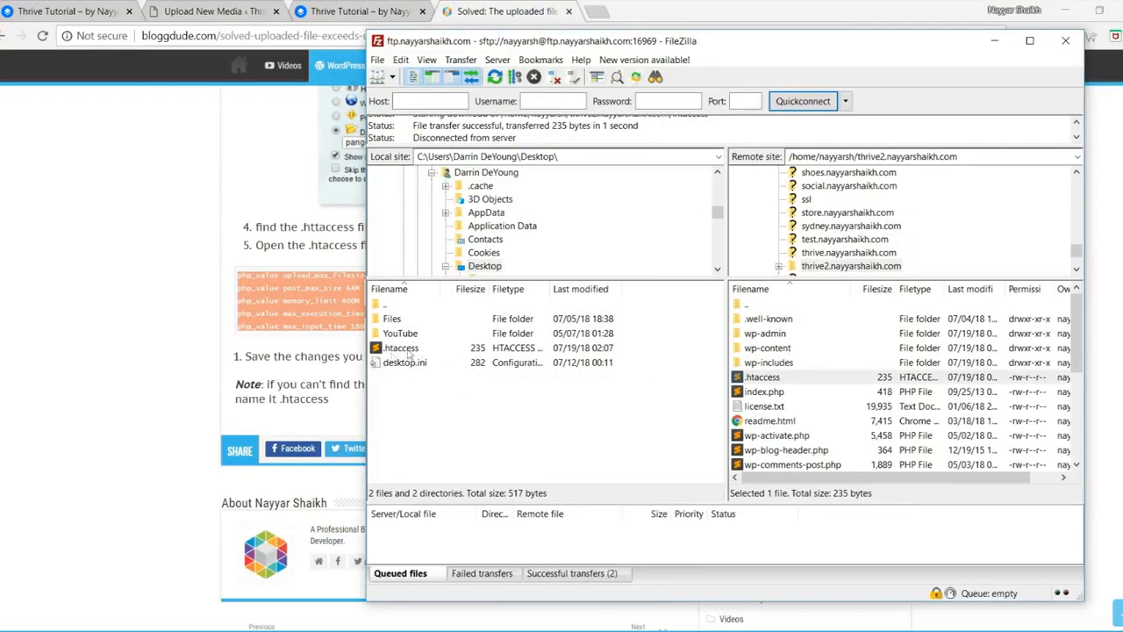
Step: Upload the edited 386-byte .htaccess to thrive2, overwriting the server's 235-byte copy
right_click(464, 439)
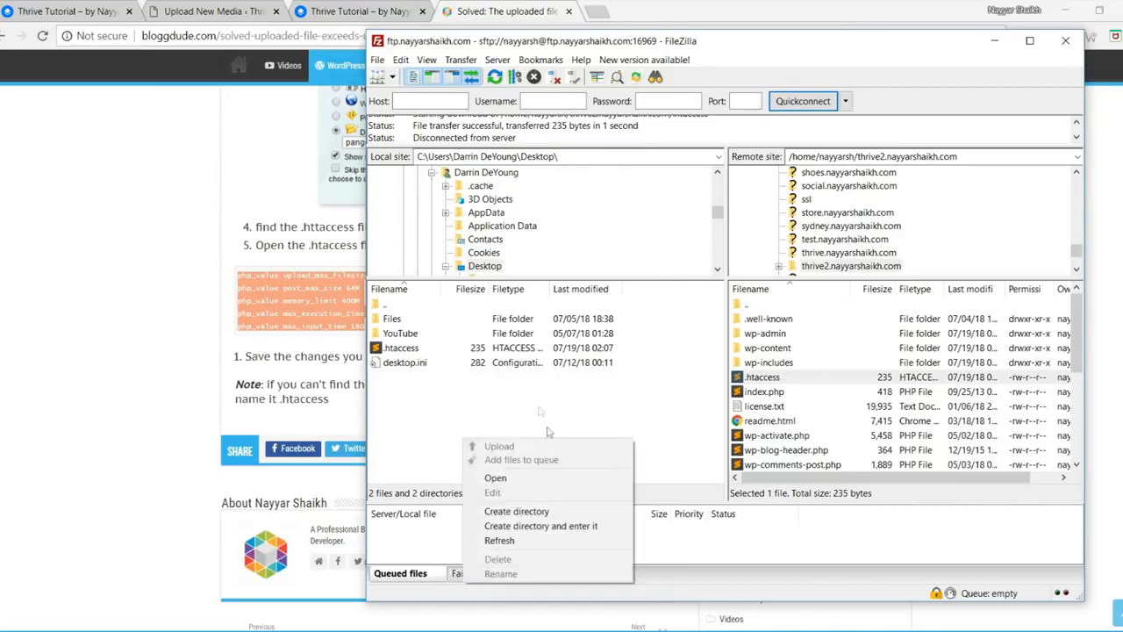
click(554, 538)
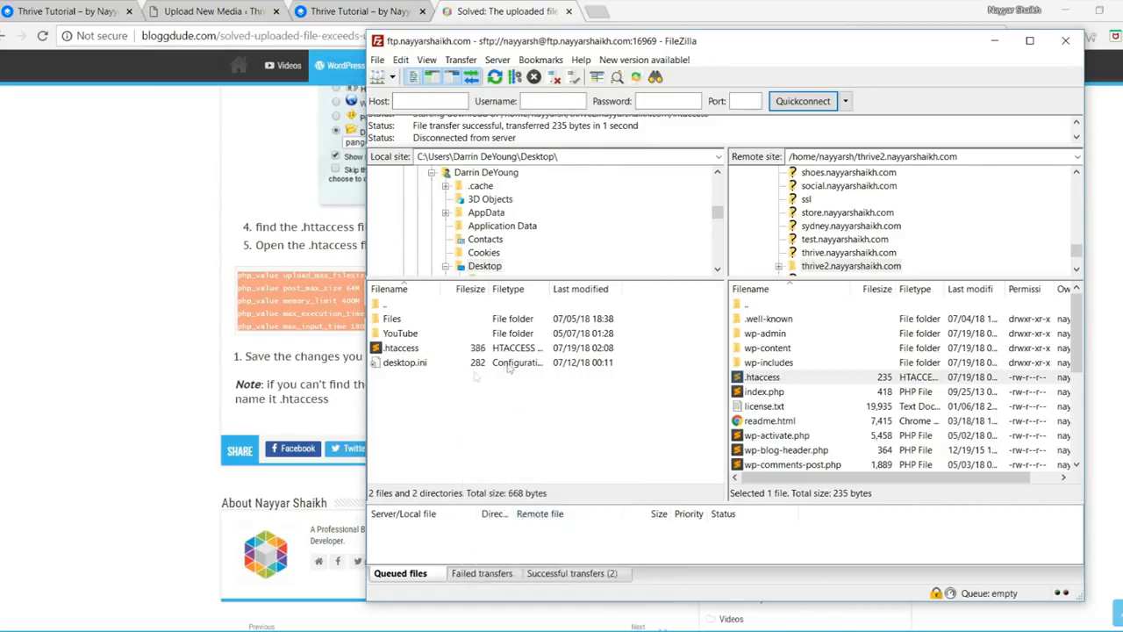
click(391, 351)
drag(487, 345, 797, 390)
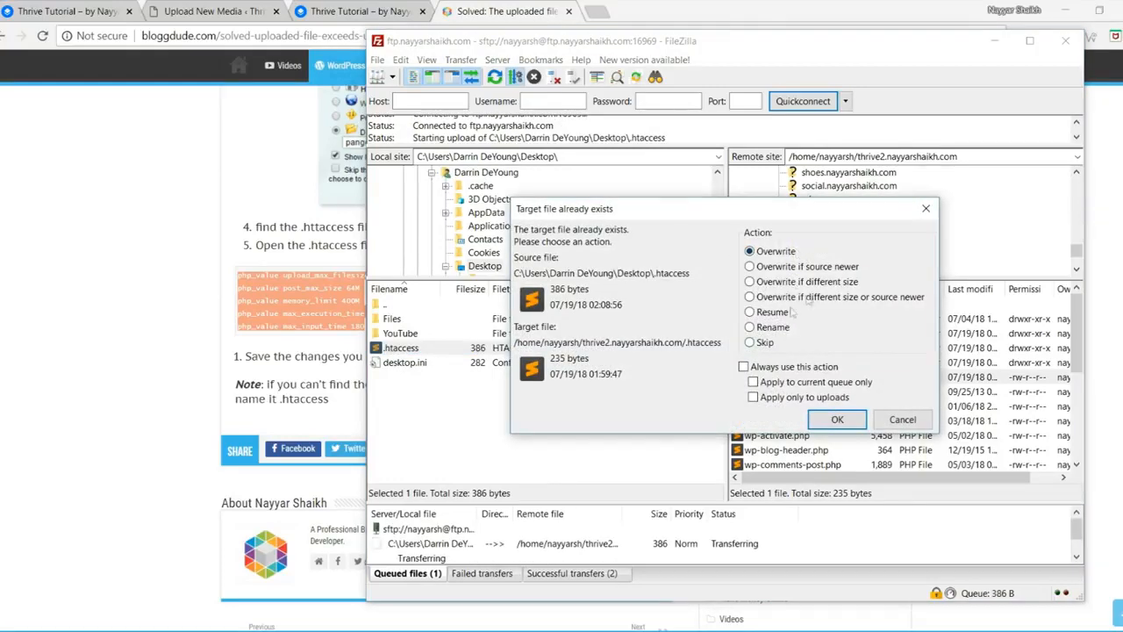
click(838, 419)
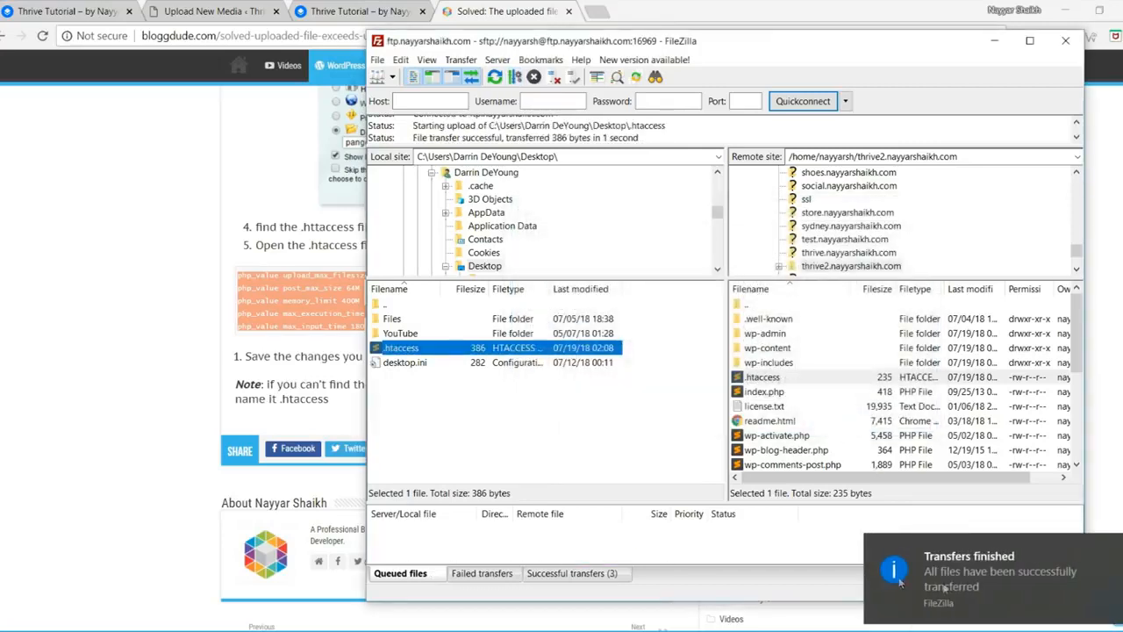
click(240, 9)
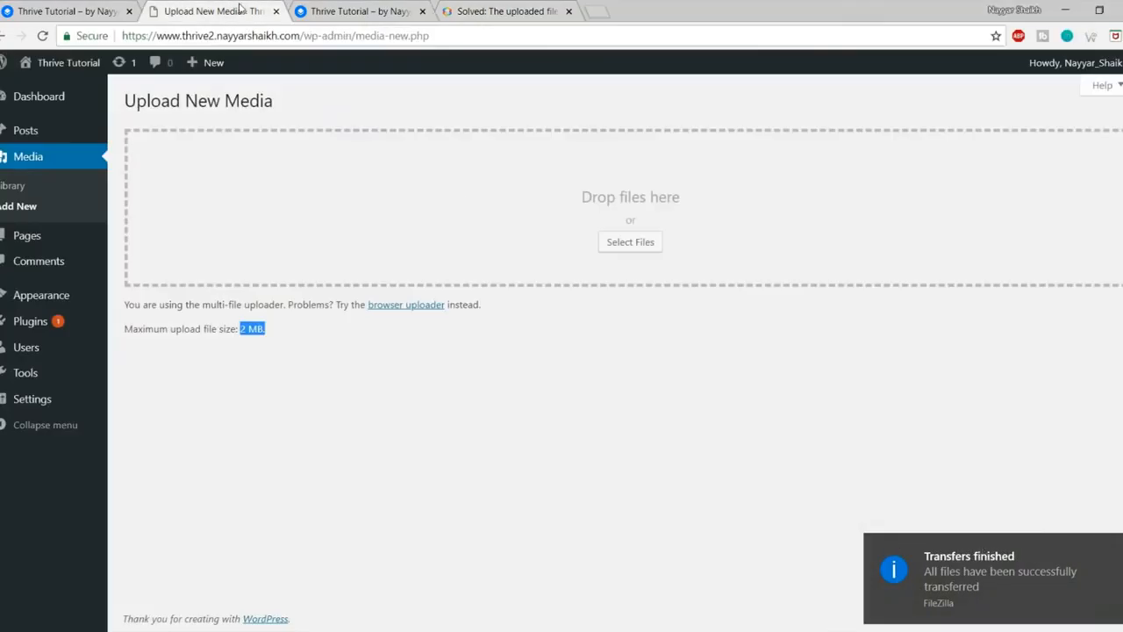
Step: Reload Upload New Media and confirm the maximum upload size now reads 64 MB
click(285, 351)
drag(242, 330, 306, 333)
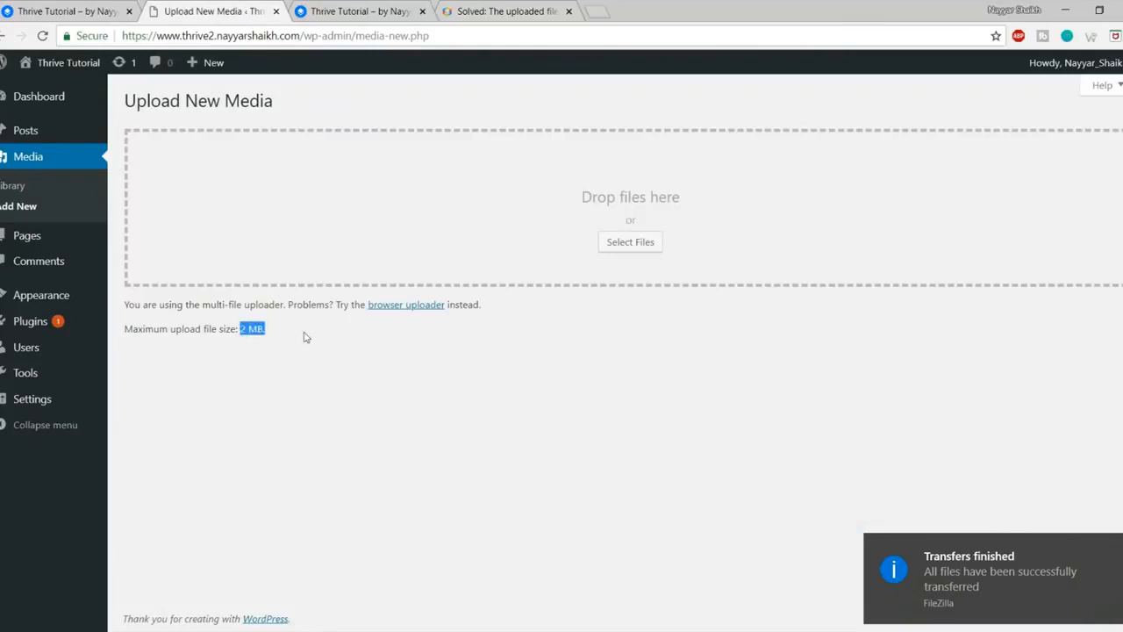
click(41, 37)
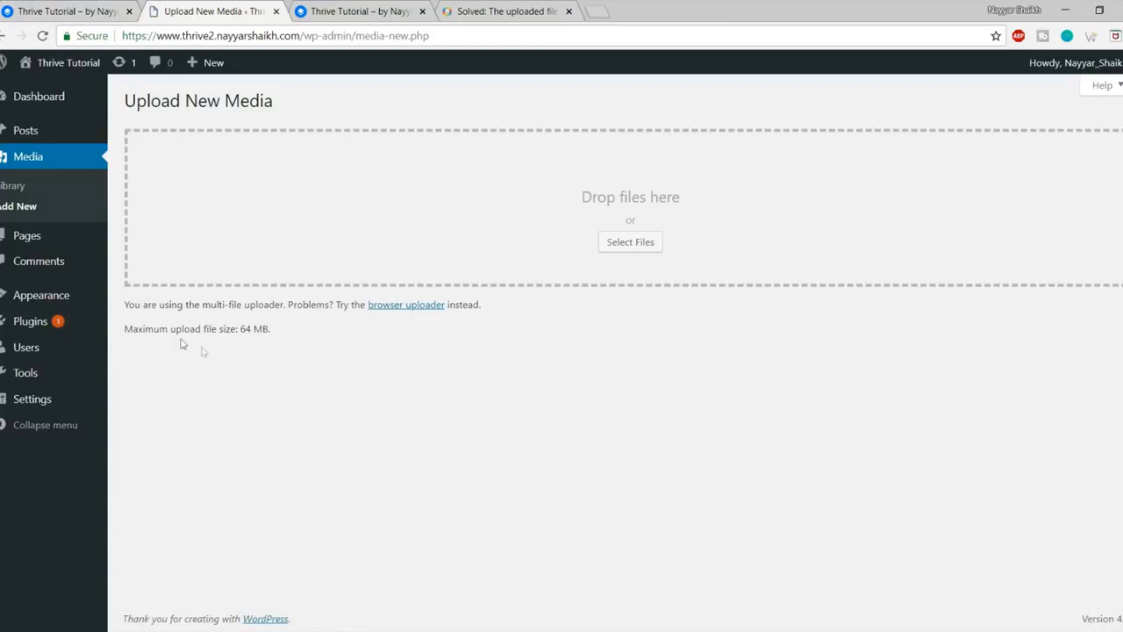
drag(125, 331, 350, 345)
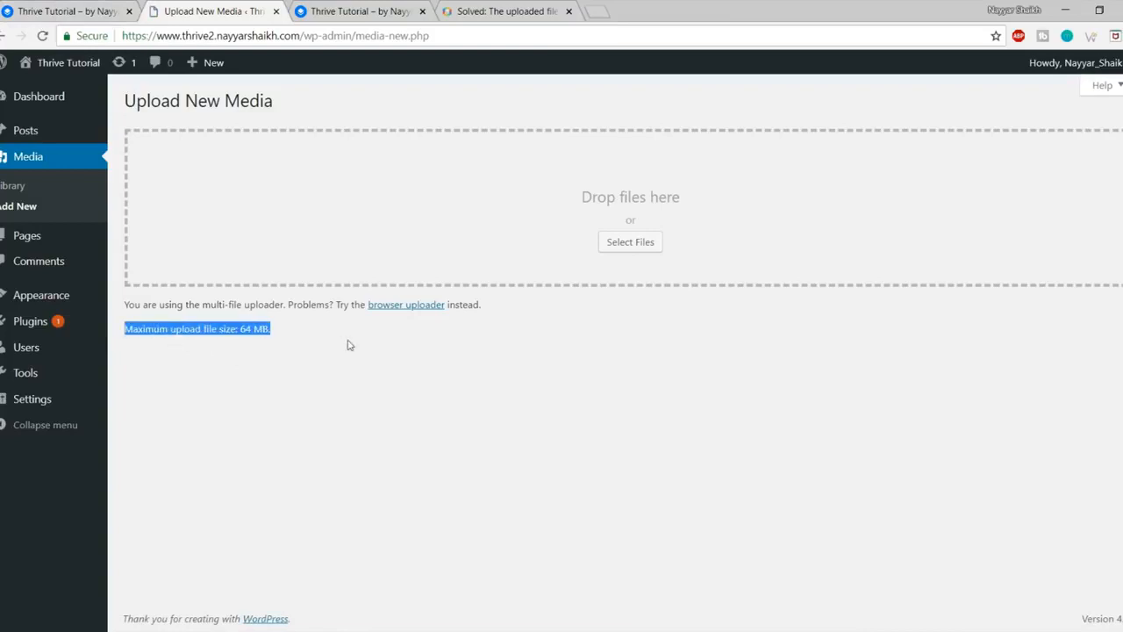
click(349, 345)
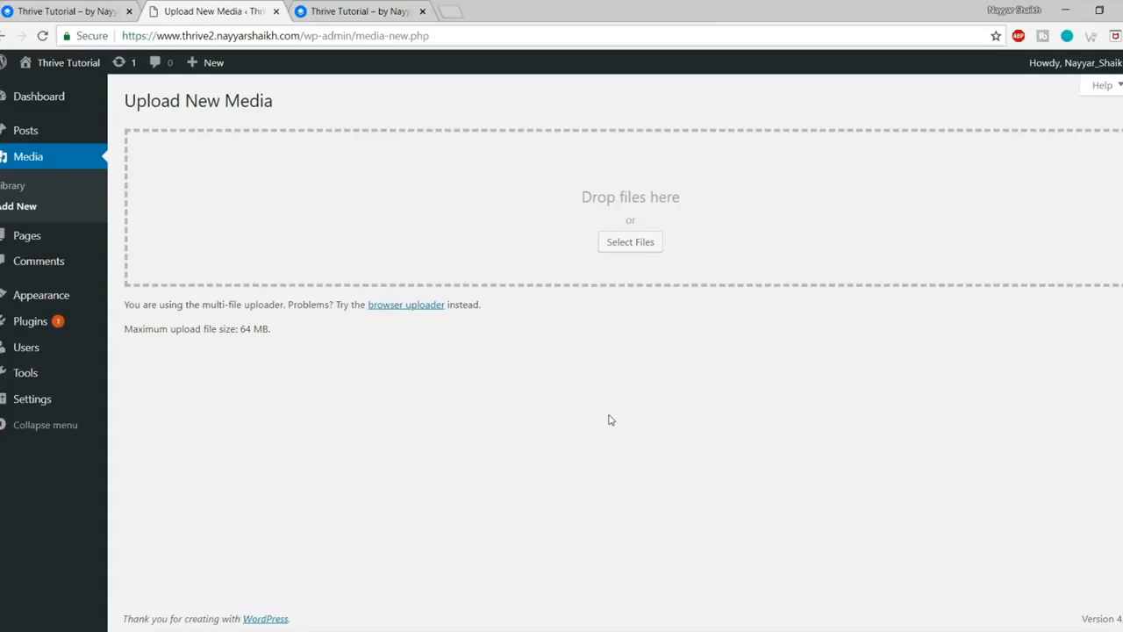
click(100, 11)
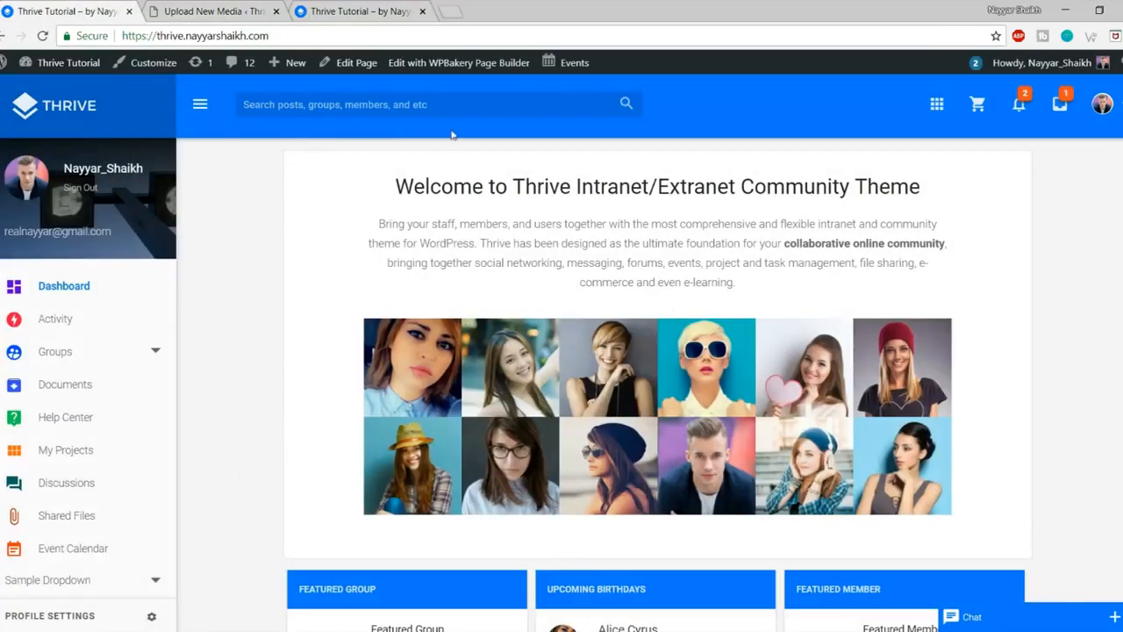
click(367, 8)
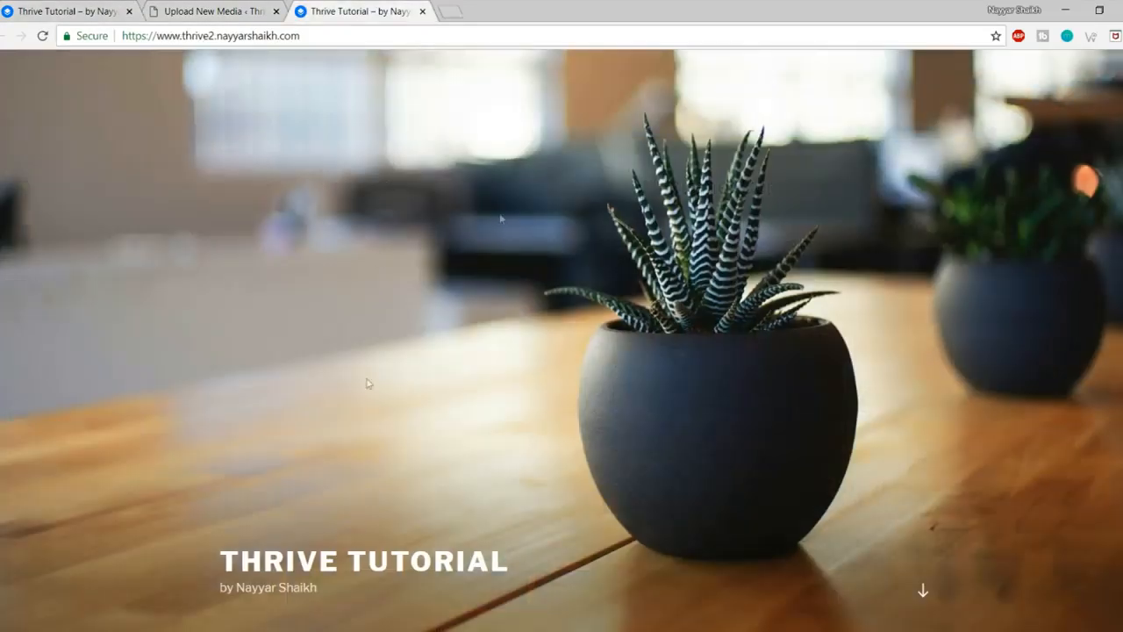
Step: Open bloggdude.com/thrive in a new browser tab
scroll(655, 365, down, 2)
scroll(655, 366, up, 2)
click(81, 11)
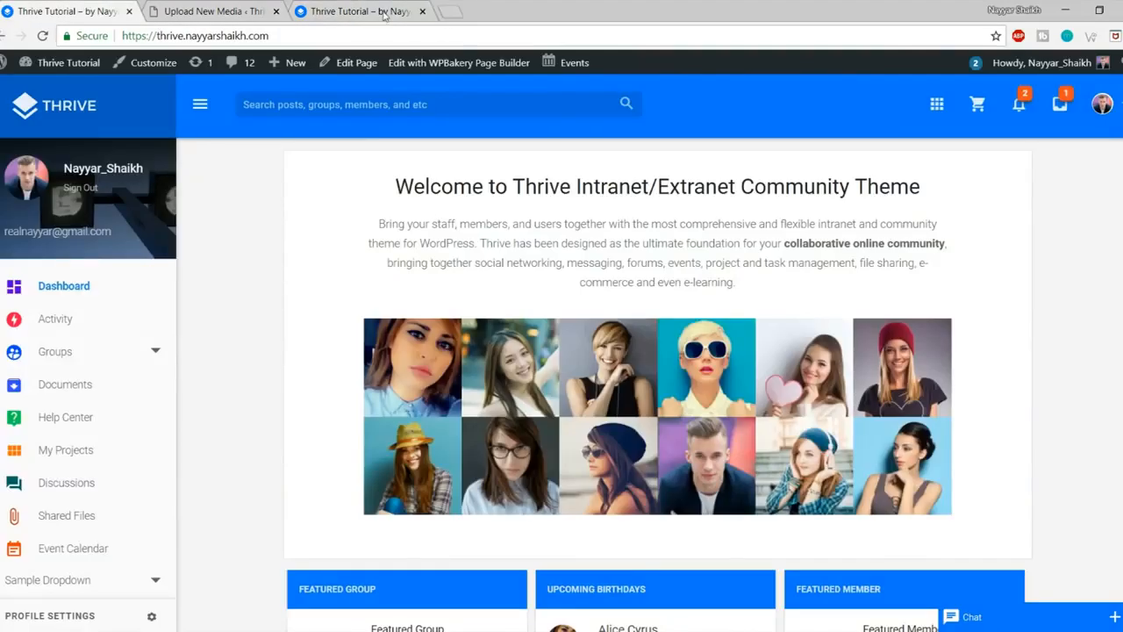
click(455, 12)
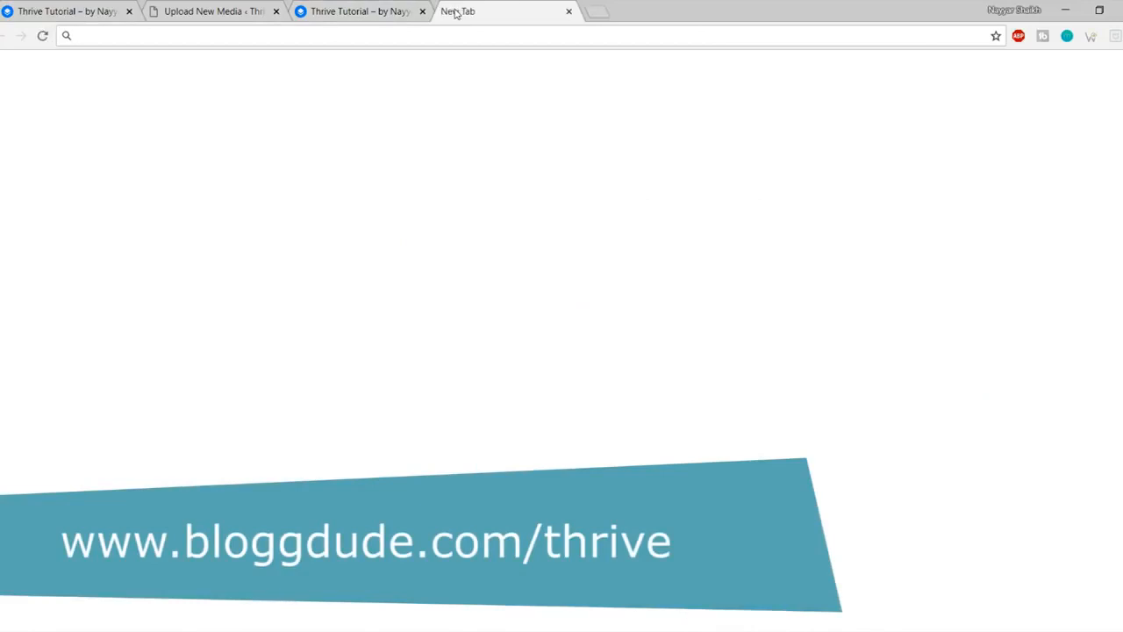
text(bloggdude.com/thrive)
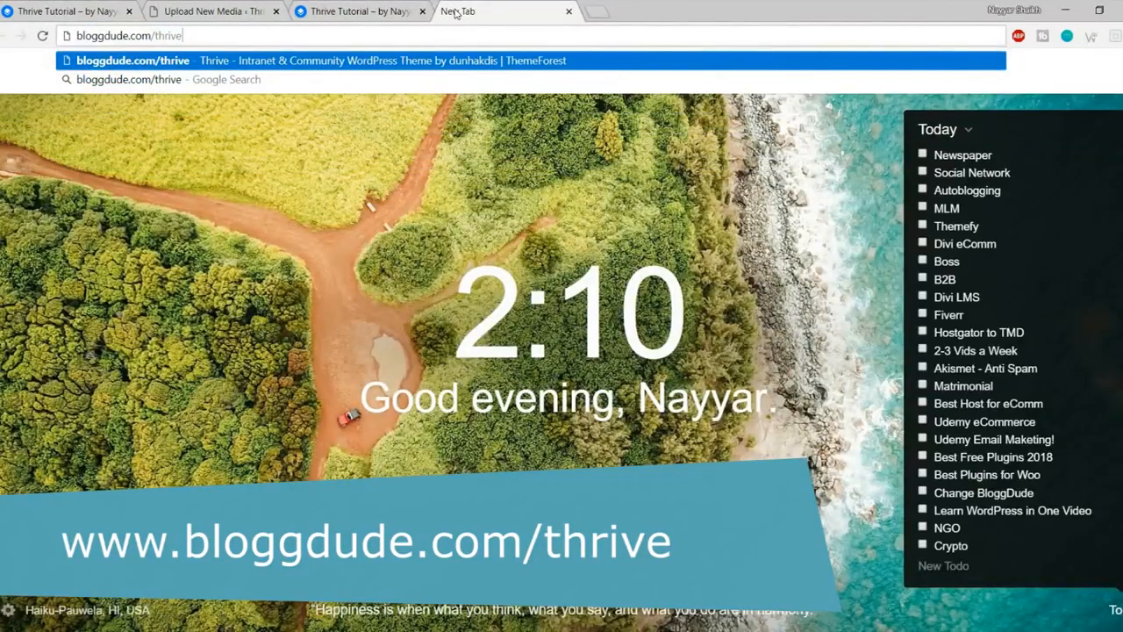
key(Return)
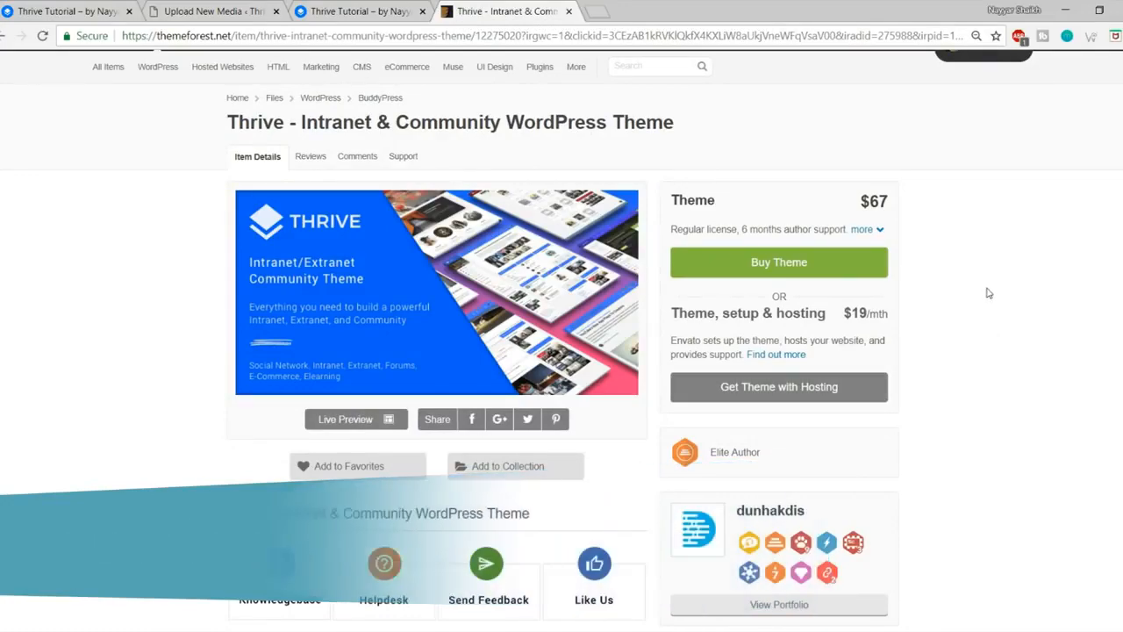
Step: Review the Thrive theme page, highlighting its 3,543 sales and 4.66 rating
scroll(858, 349, down, 5)
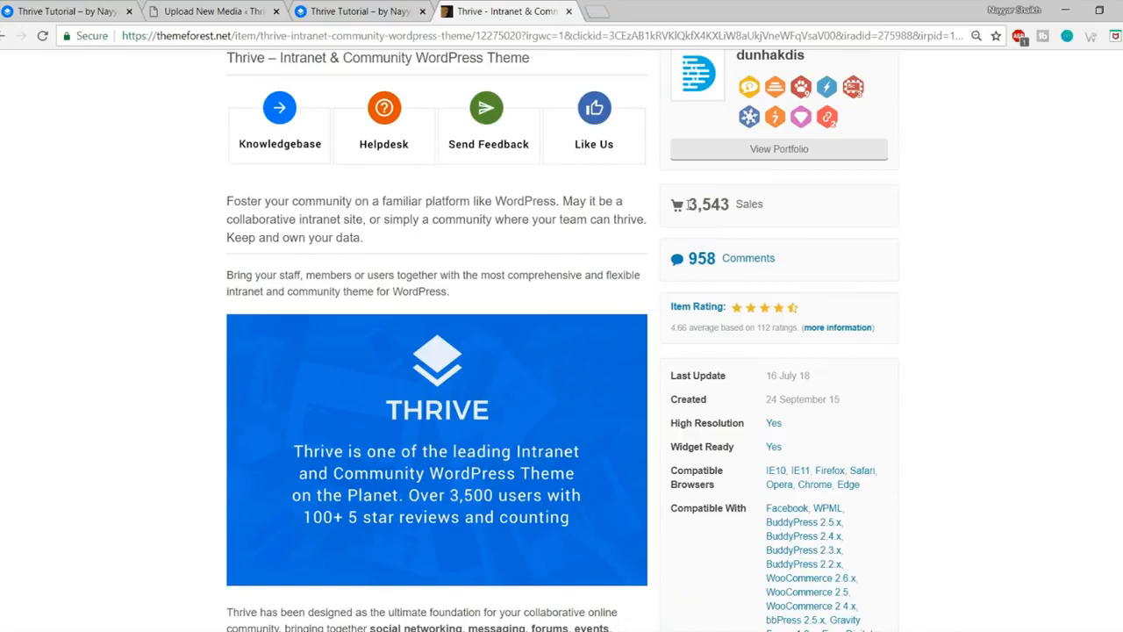
drag(687, 204, 731, 204)
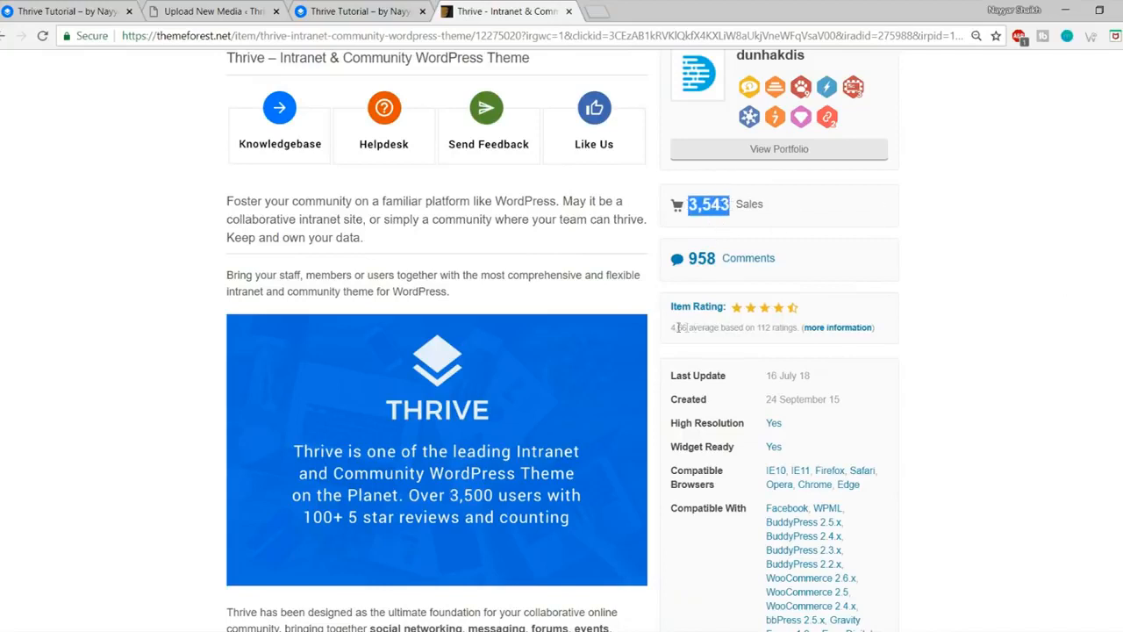
drag(672, 327, 713, 331)
scroll(715, 331, down, 12)
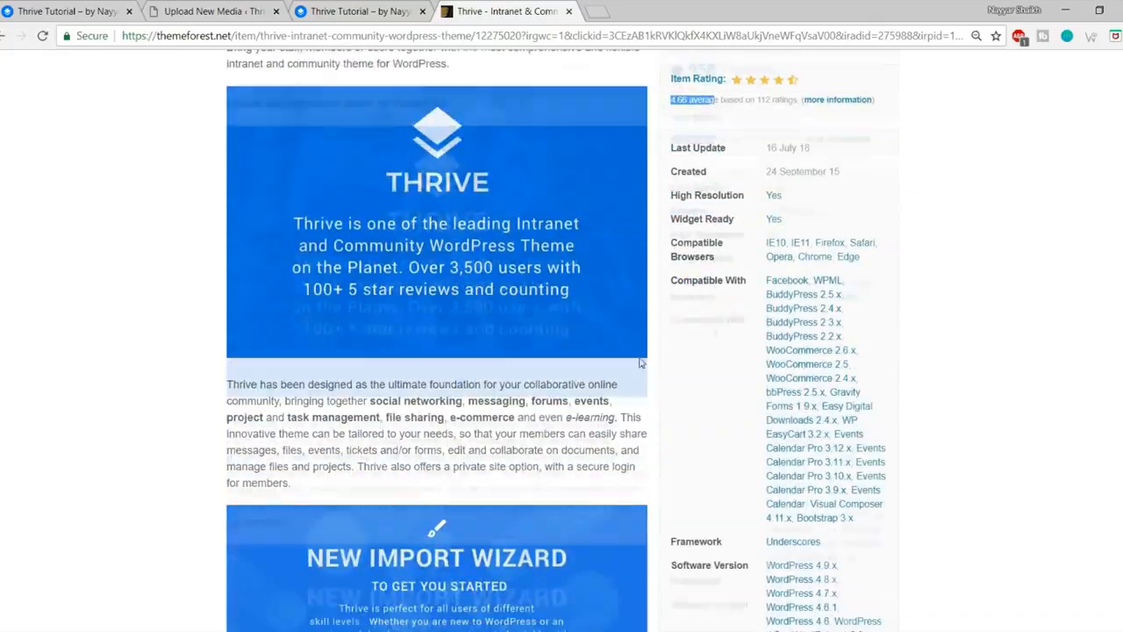
scroll(566, 364, down, 12)
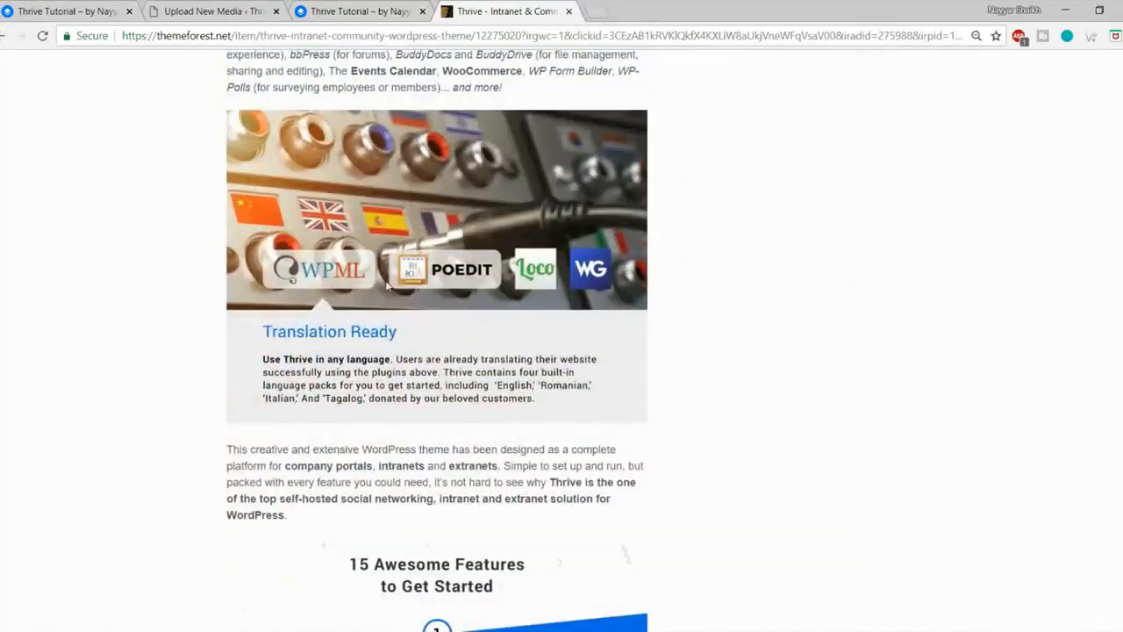
scroll(617, 365, down, 5)
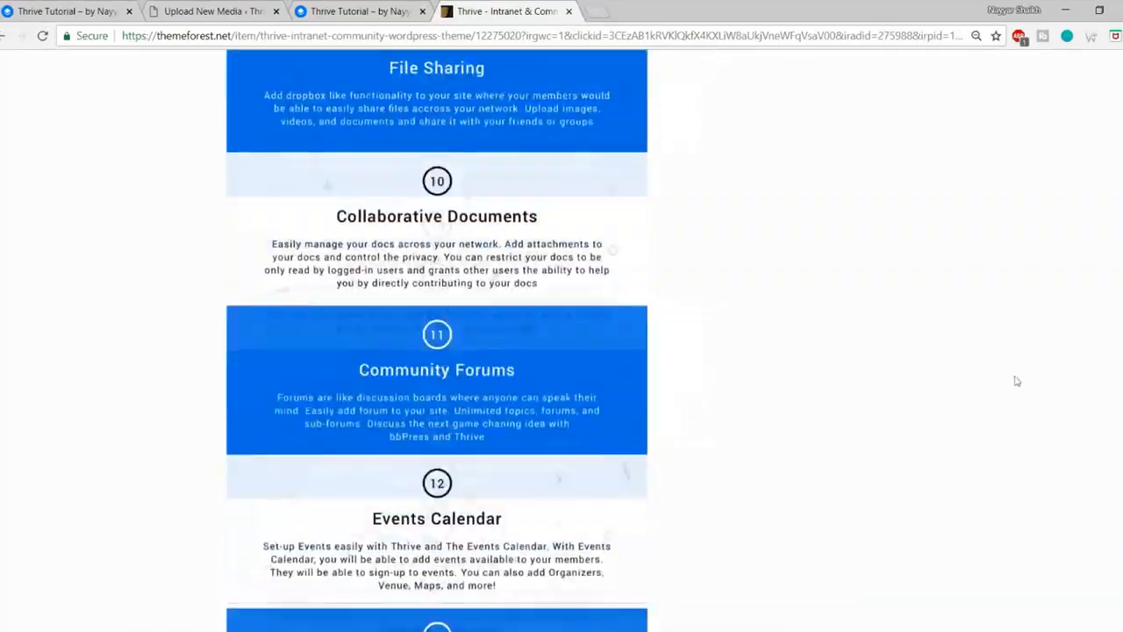
scroll(958, 389, up, 10)
scroll(561, 351, up, 20)
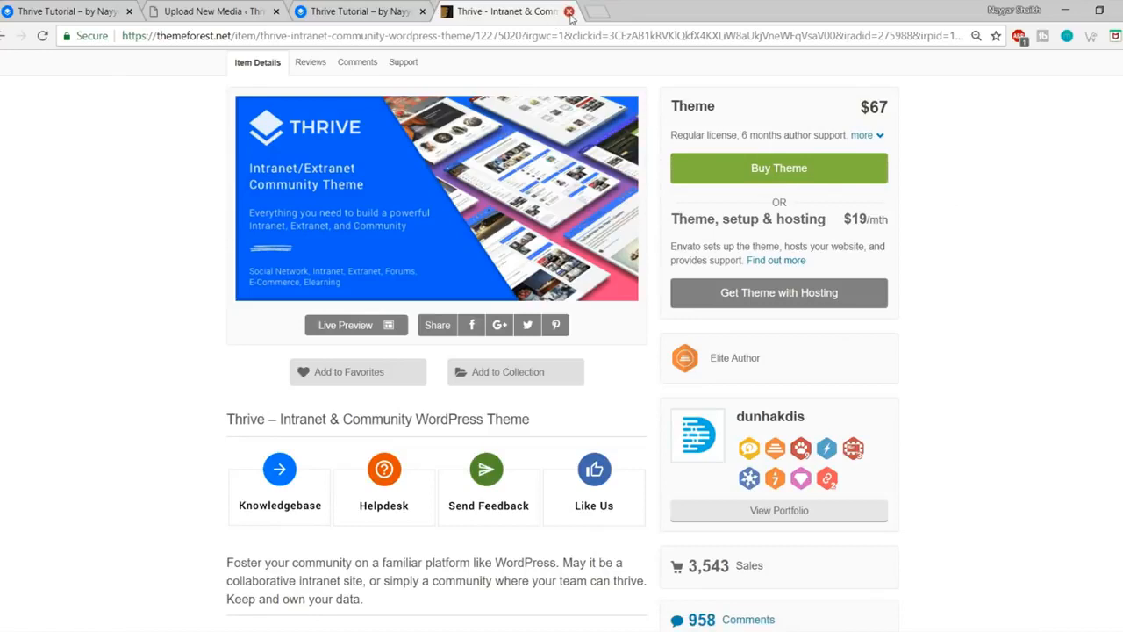
click(200, 198)
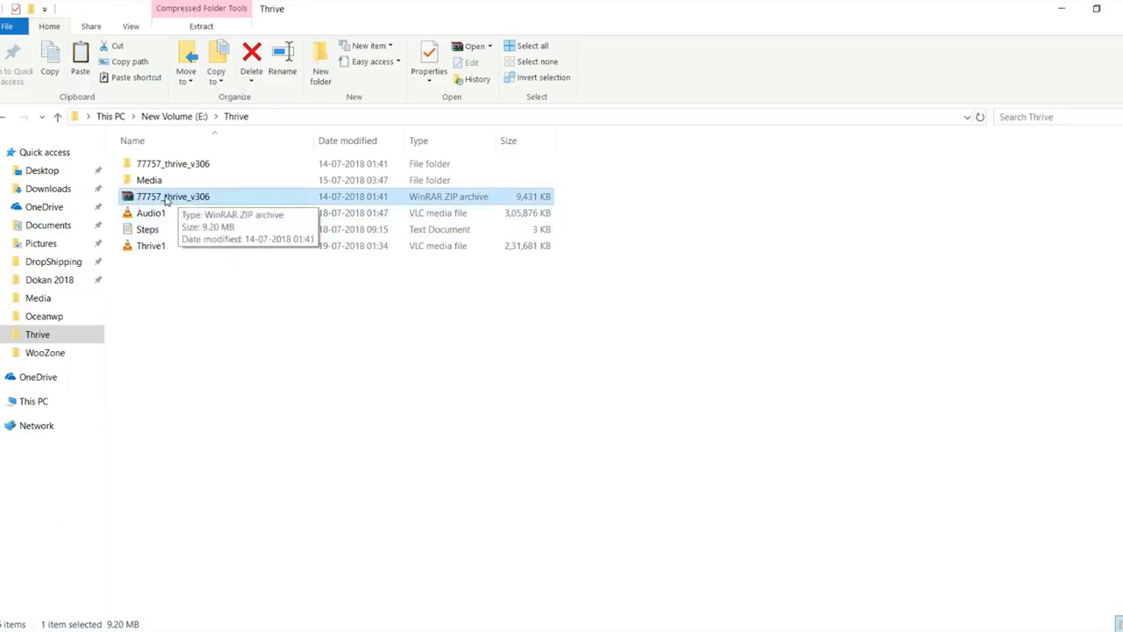
Step: Browse 77757_thrive_v306 > Thrive 3.0 Nouveau Package > WordPress Themes > Thrive Nouveau (Recommended)
right_click(165, 201)
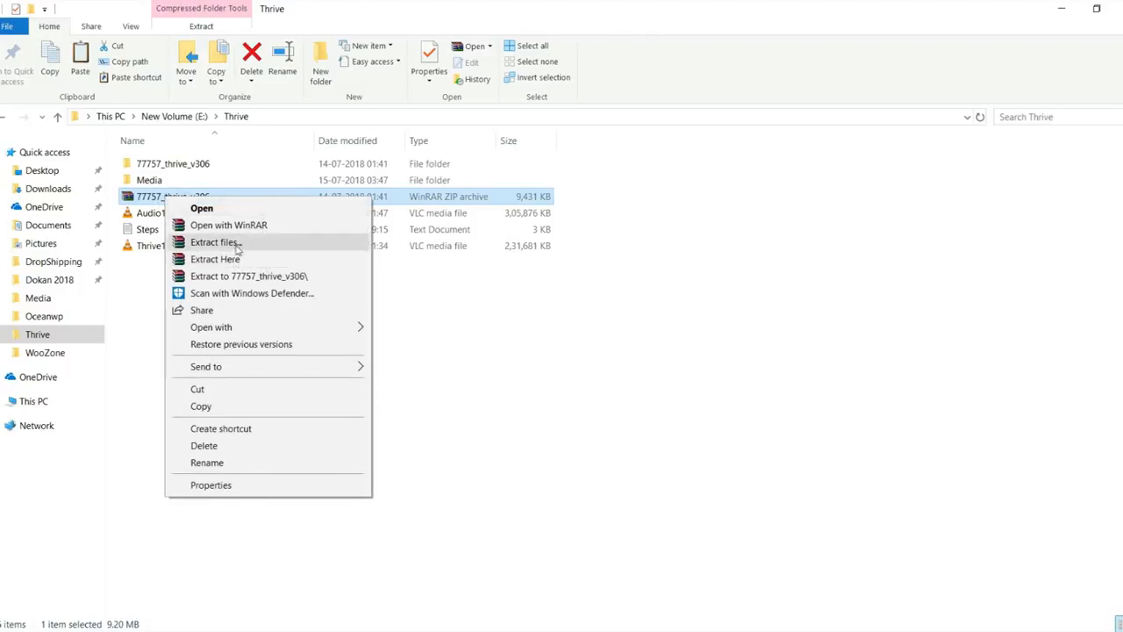
click(541, 316)
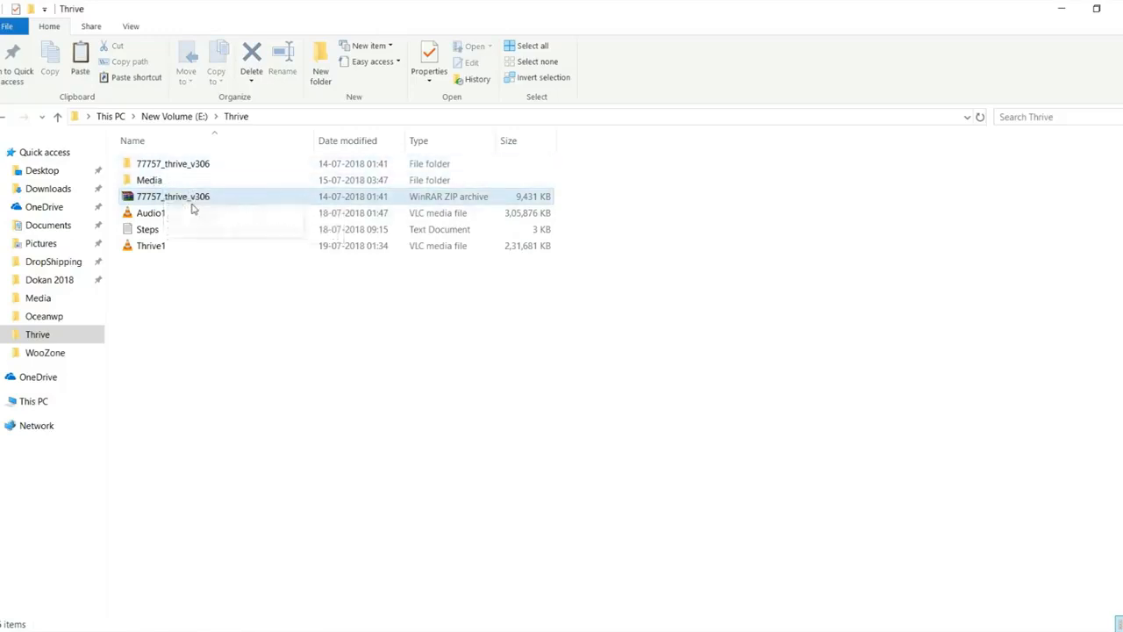
click(186, 167)
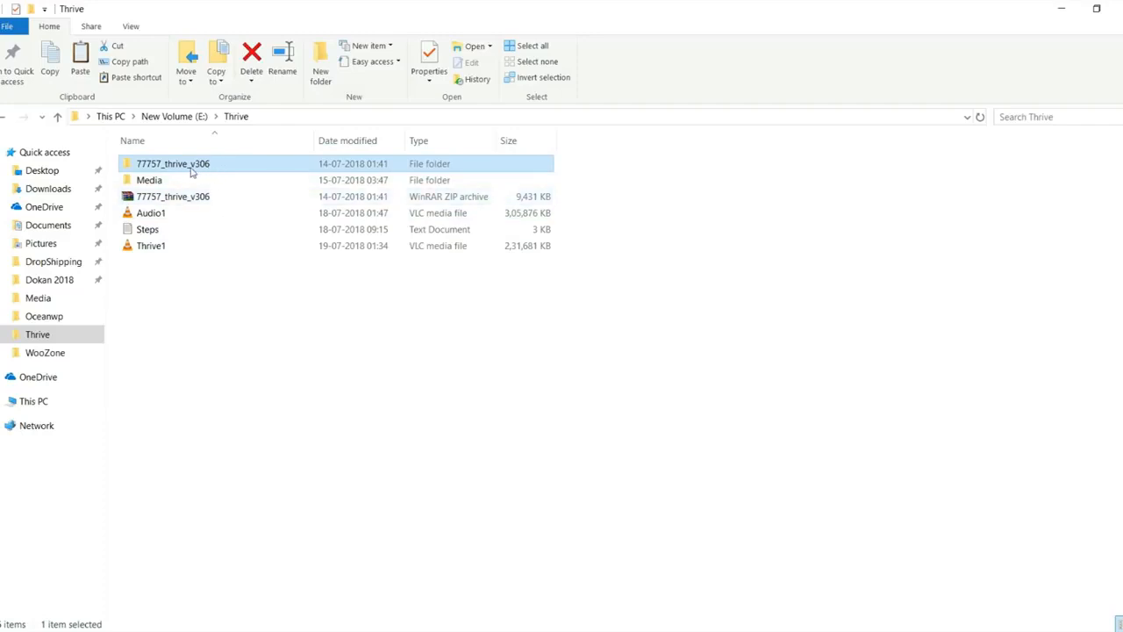
double_click(189, 168)
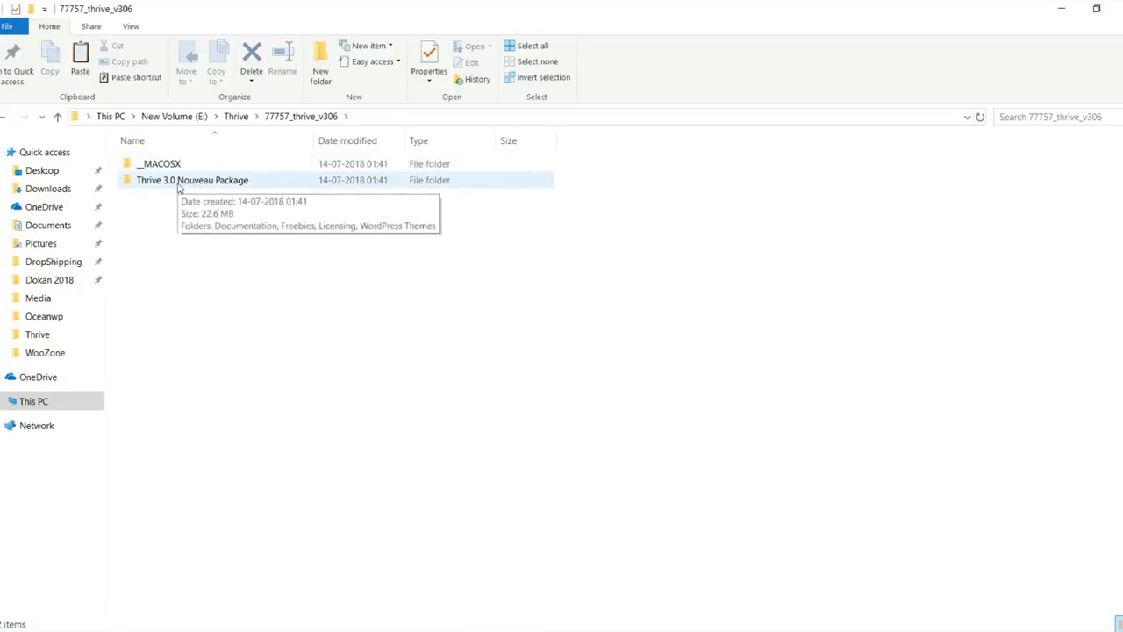
double_click(179, 184)
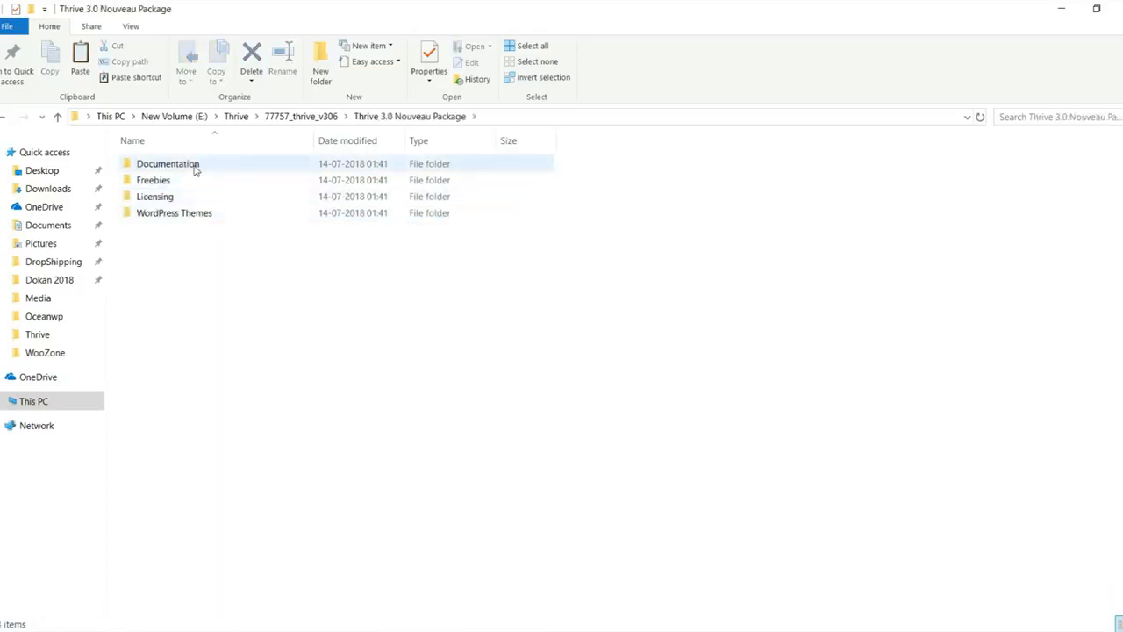
double_click(175, 215)
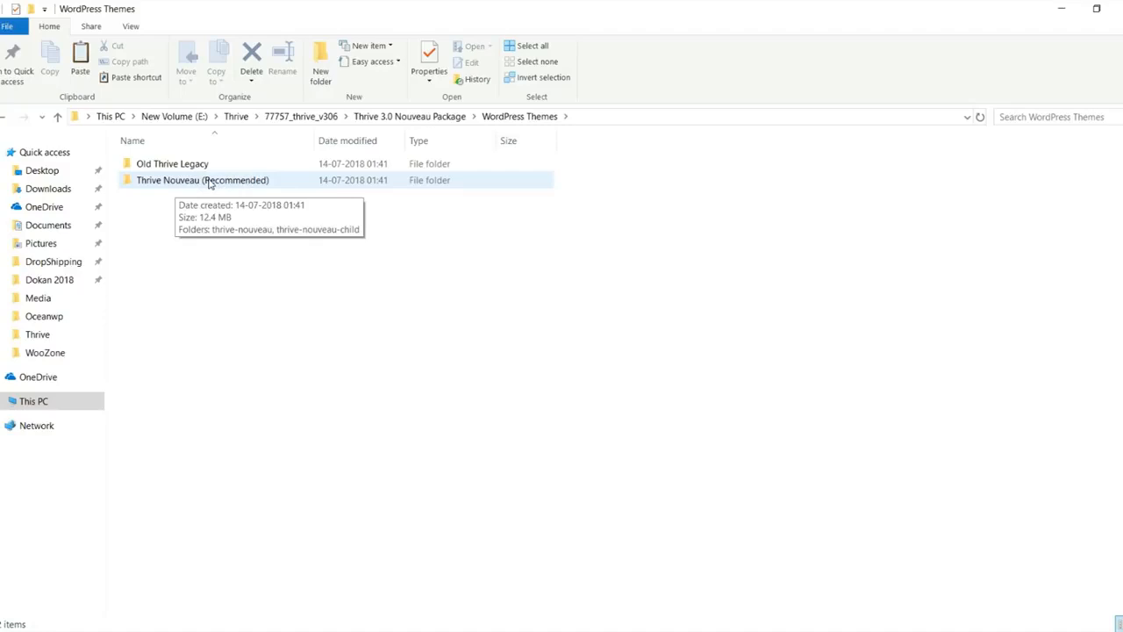
double_click(210, 181)
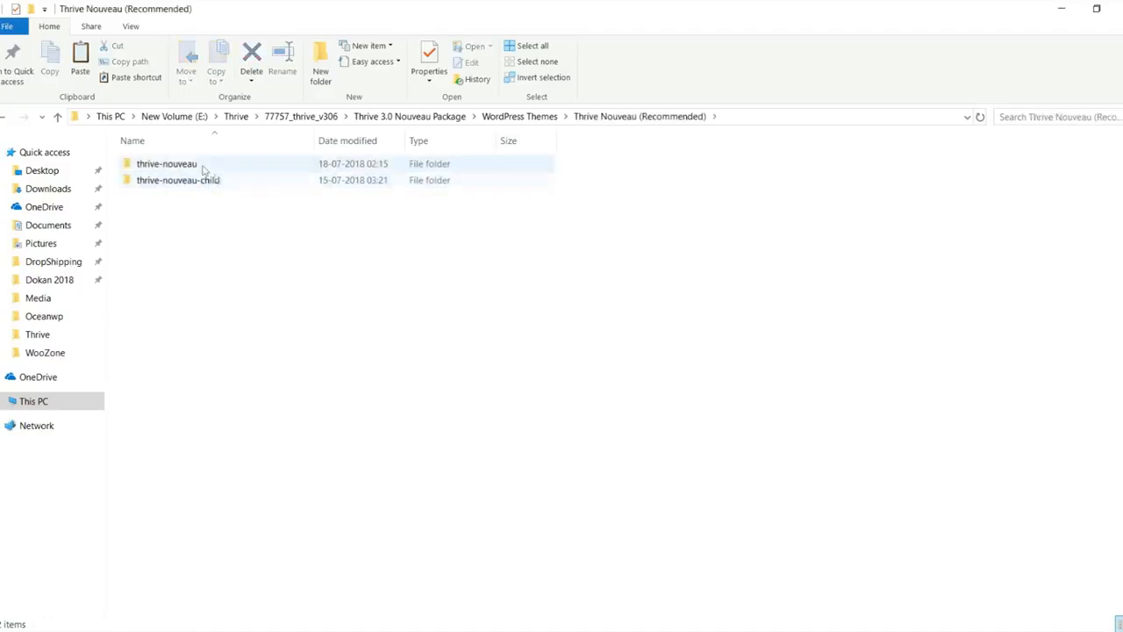
Step: Delete the old thrive-nouveau zip archive from the thrive-nouveau folder
double_click(185, 171)
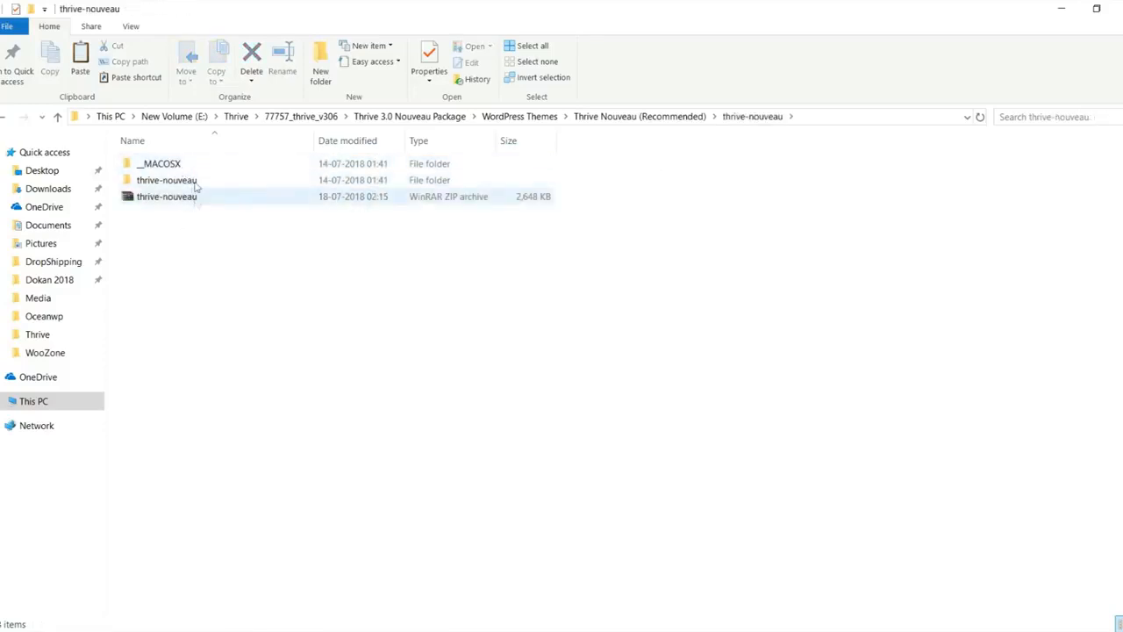
click(198, 182)
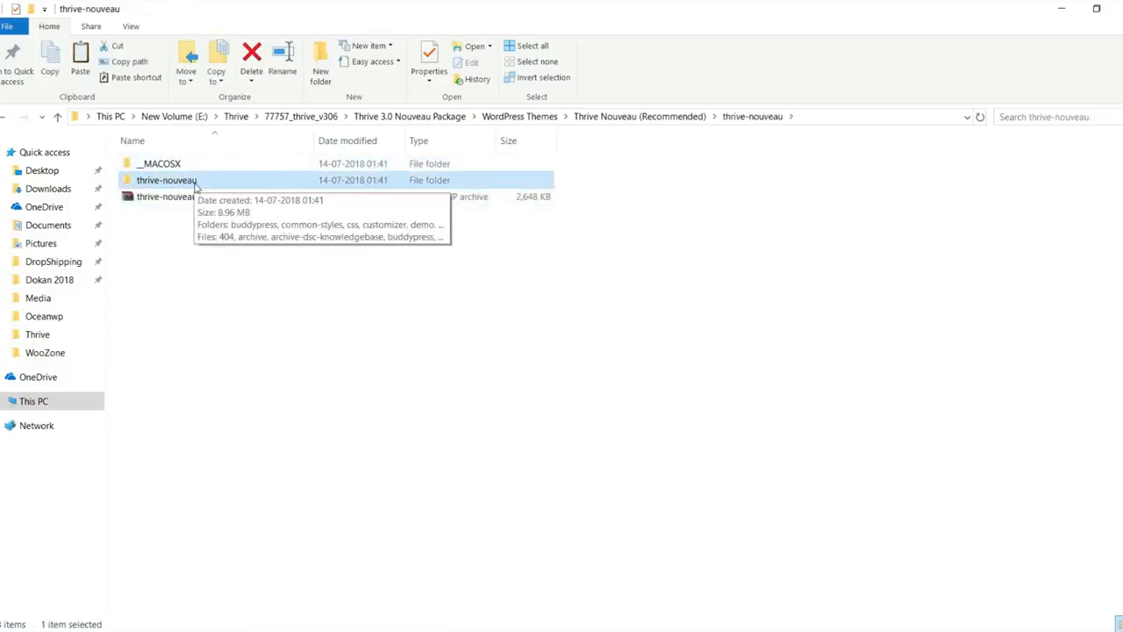
click(272, 200)
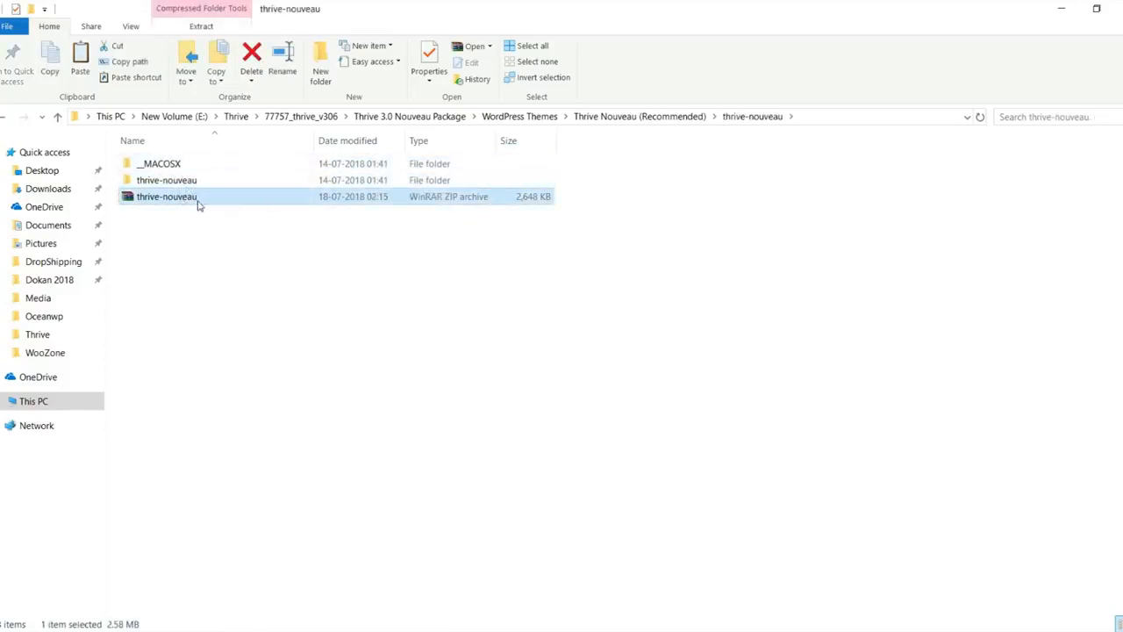
key(Delete)
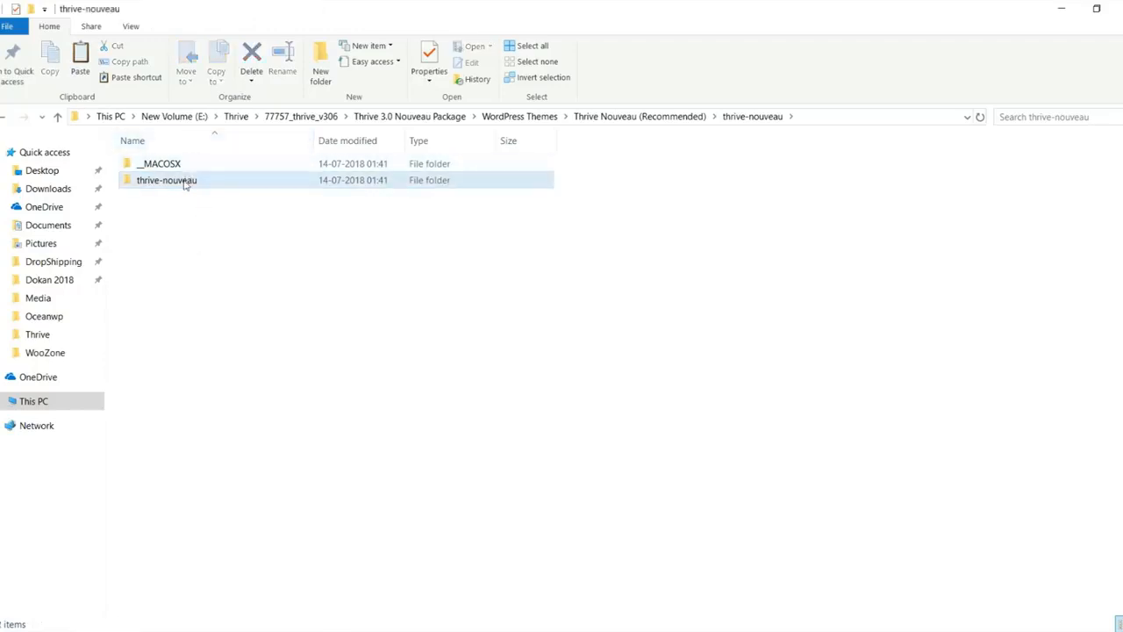
Step: Compress the thrive-nouveau folder into a new ZIP archive with WinRAR's Add to archive
click(187, 180)
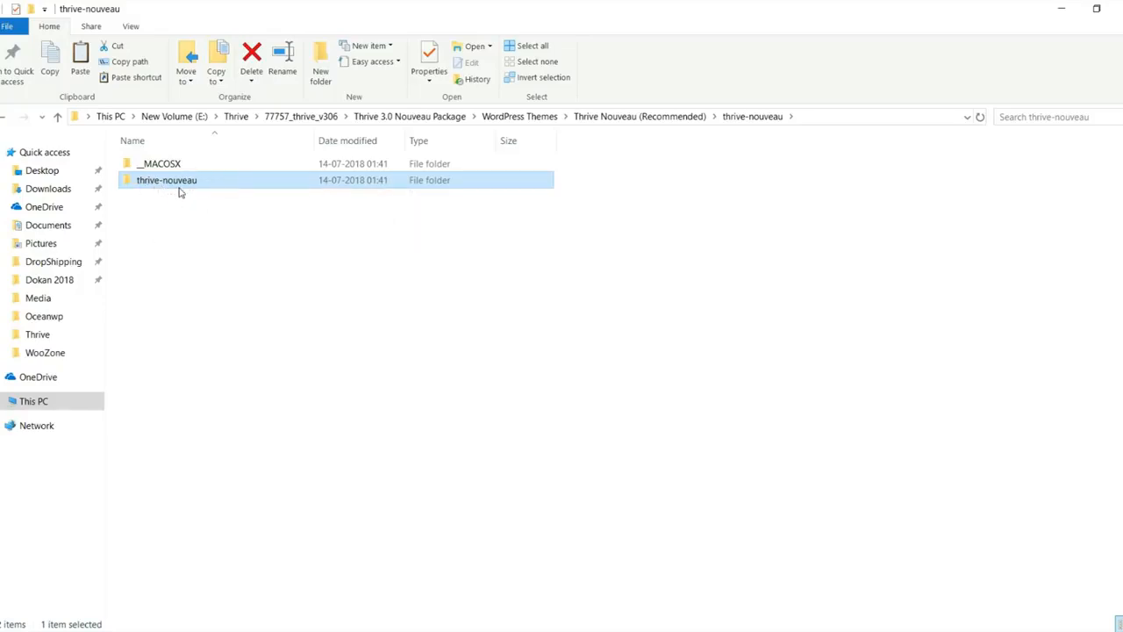
right_click(174, 188)
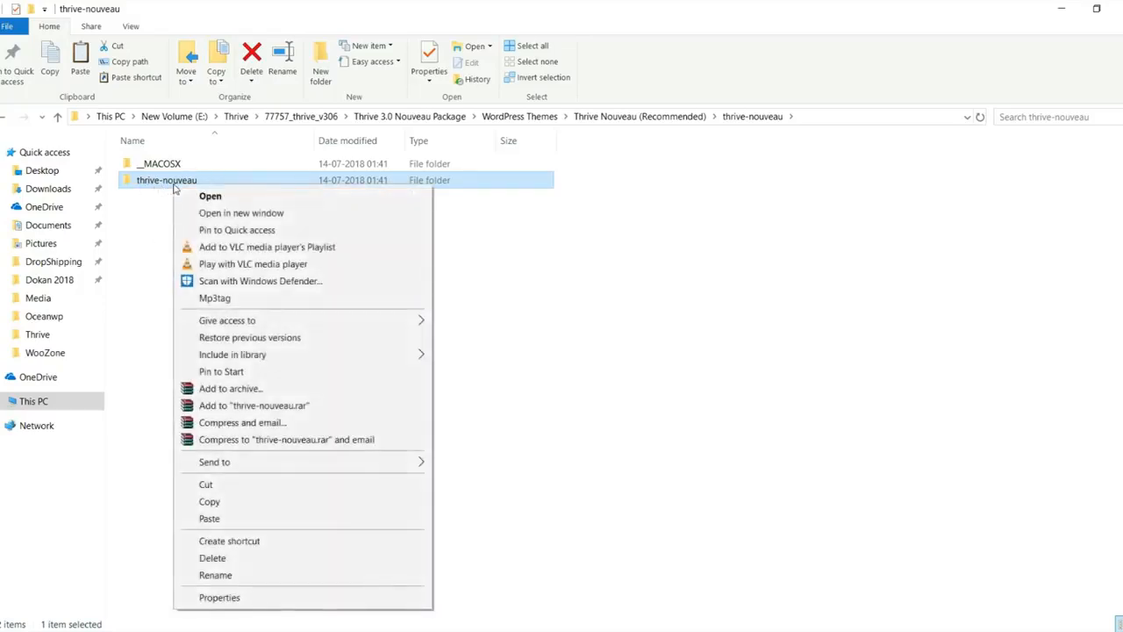
click(303, 385)
click(515, 304)
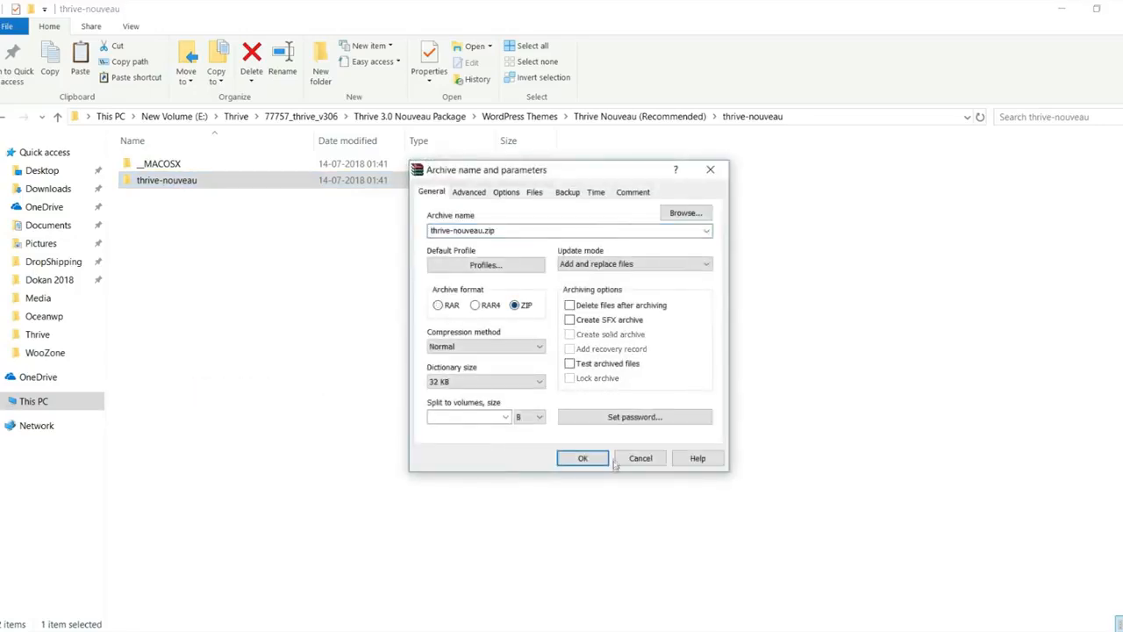
click(581, 459)
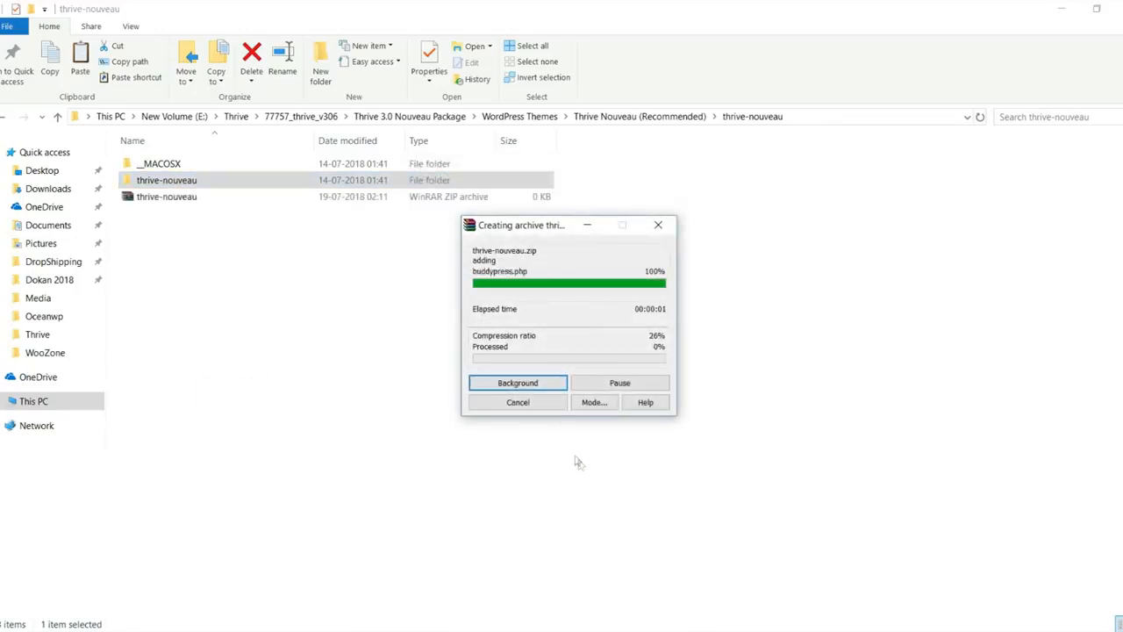
click(176, 198)
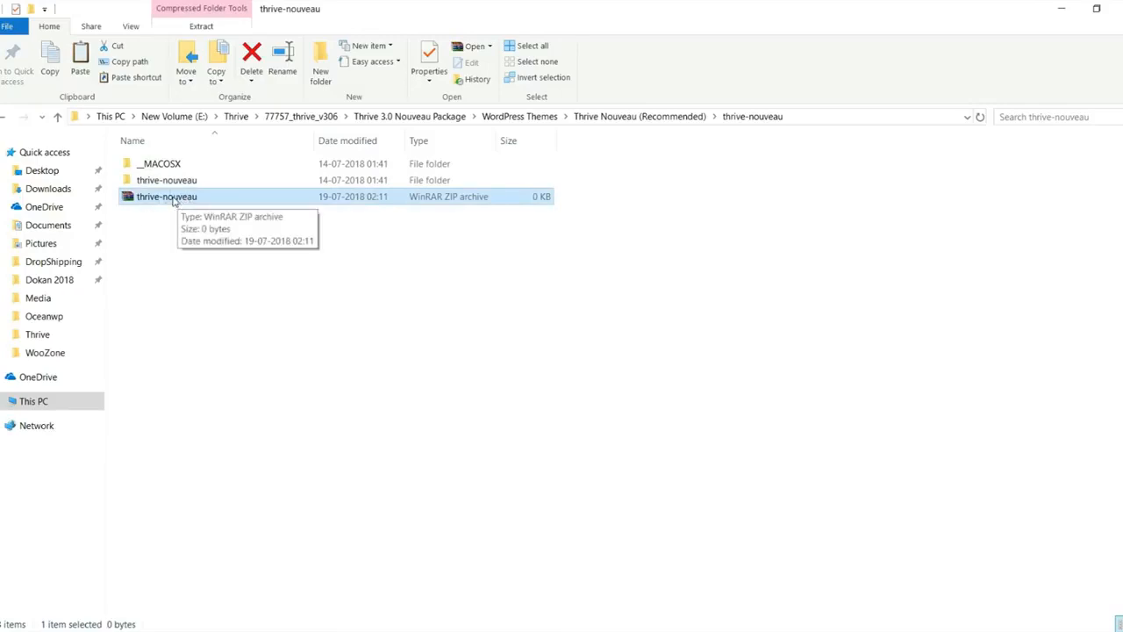
click(151, 630)
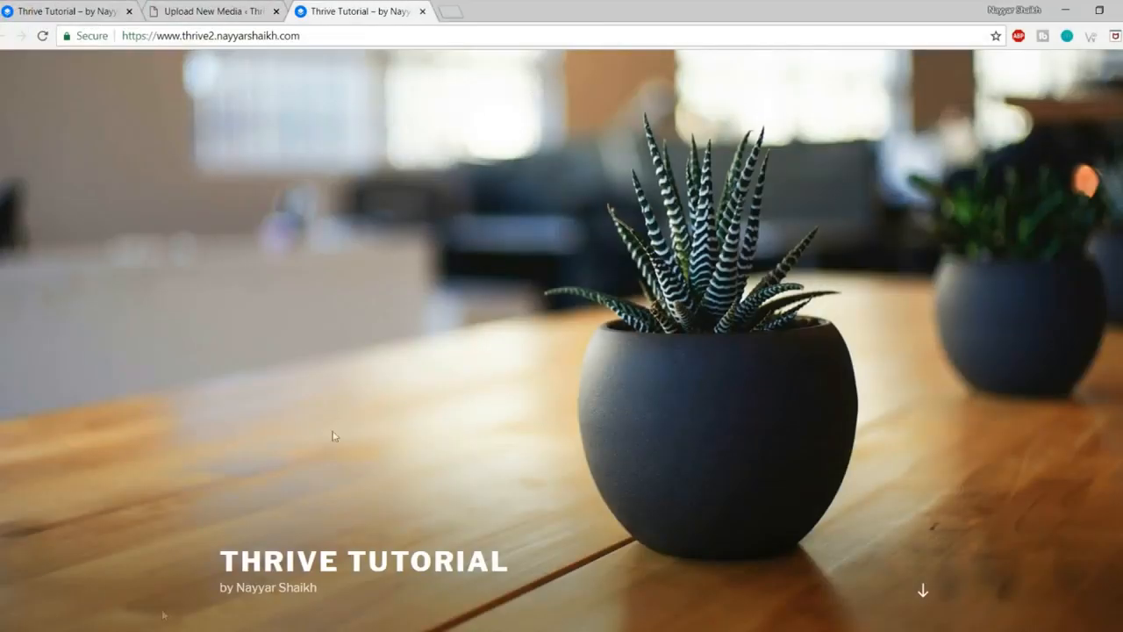
Step: Drop thrive-nouveau.zip into the Upload Theme form under Appearance > Themes > Add New
click(234, 8)
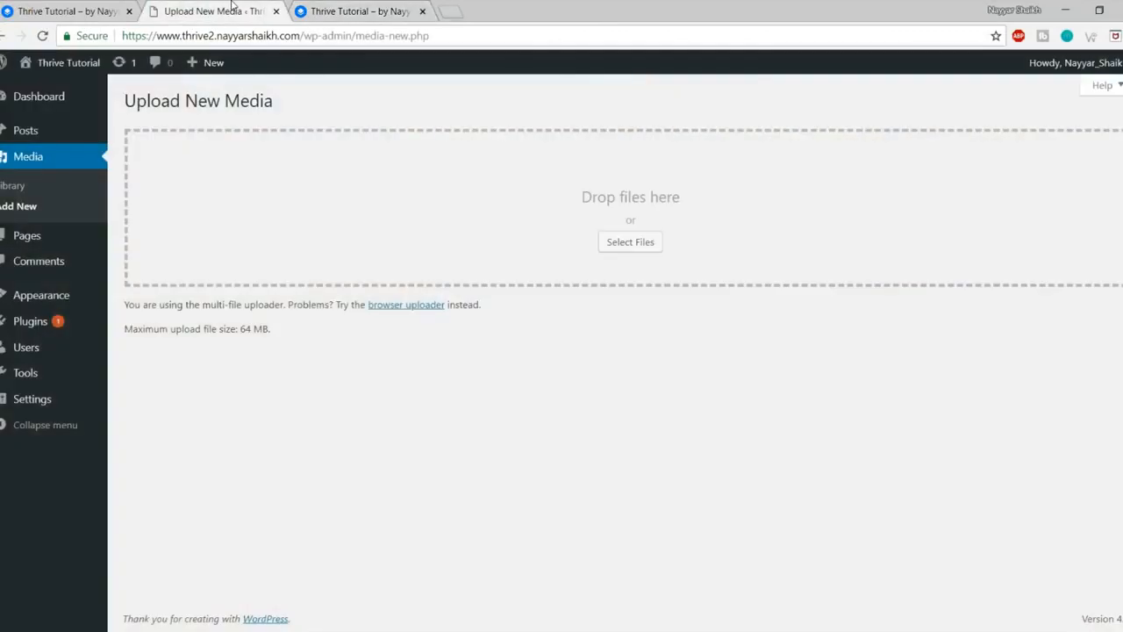
click(47, 299)
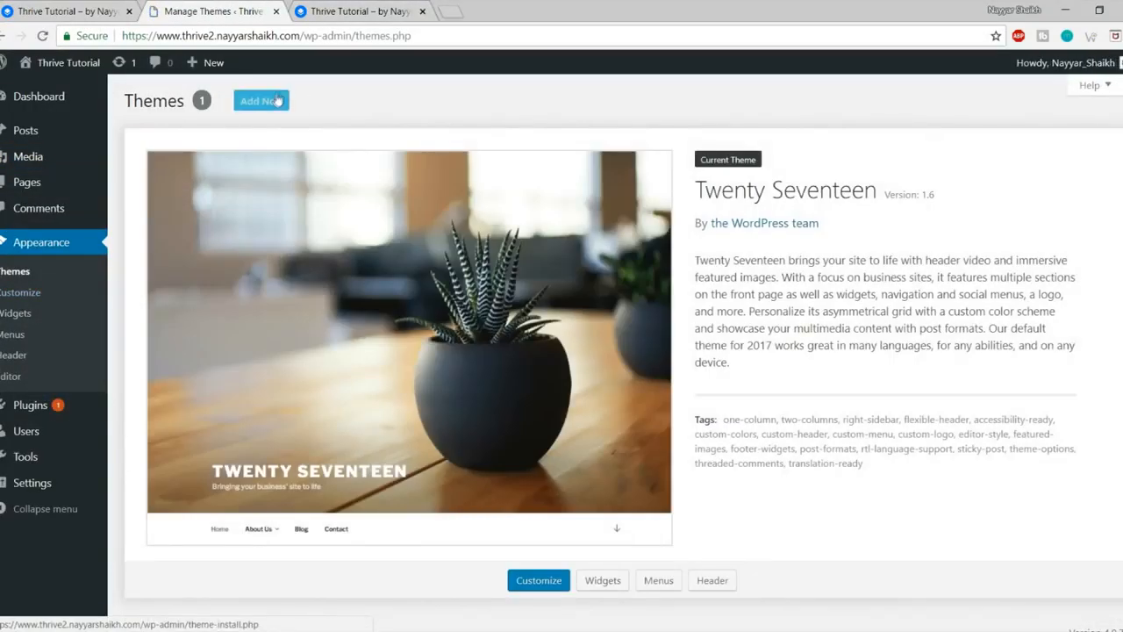
click(277, 101)
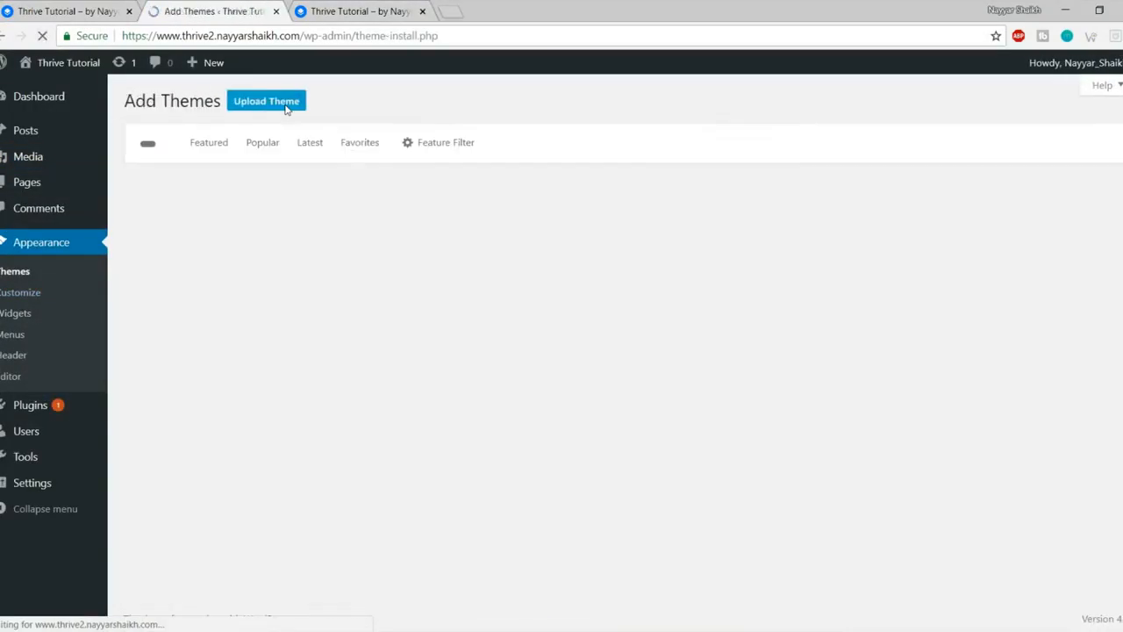
click(277, 103)
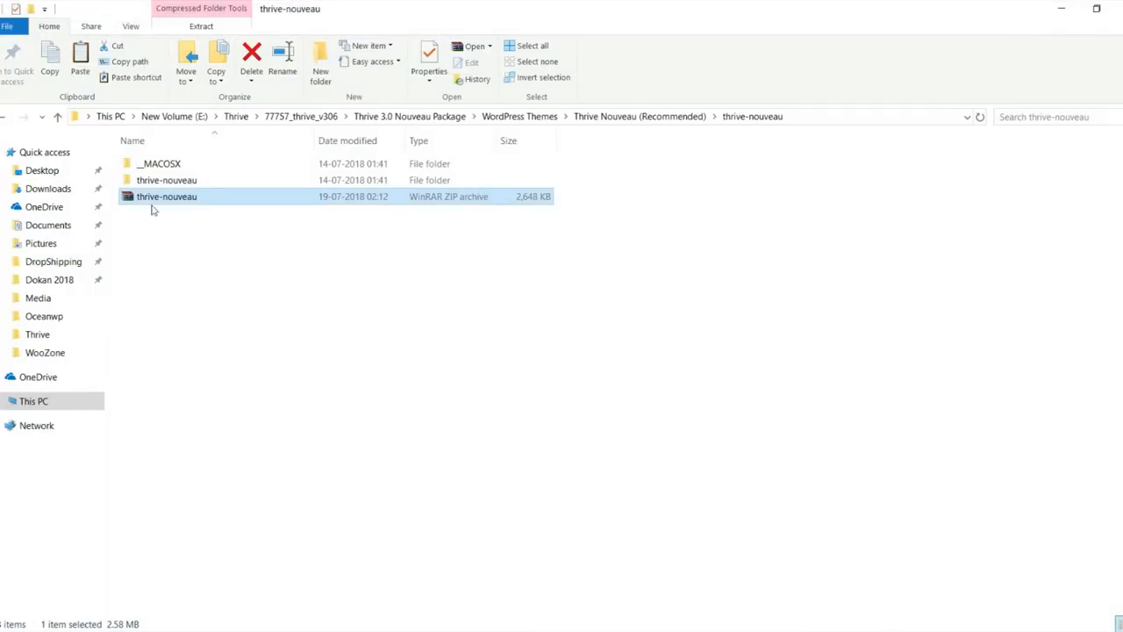
drag(151, 209, 535, 260)
Step: Install and activate the Thrive theme, then launch its Set-up Wizard
click(734, 239)
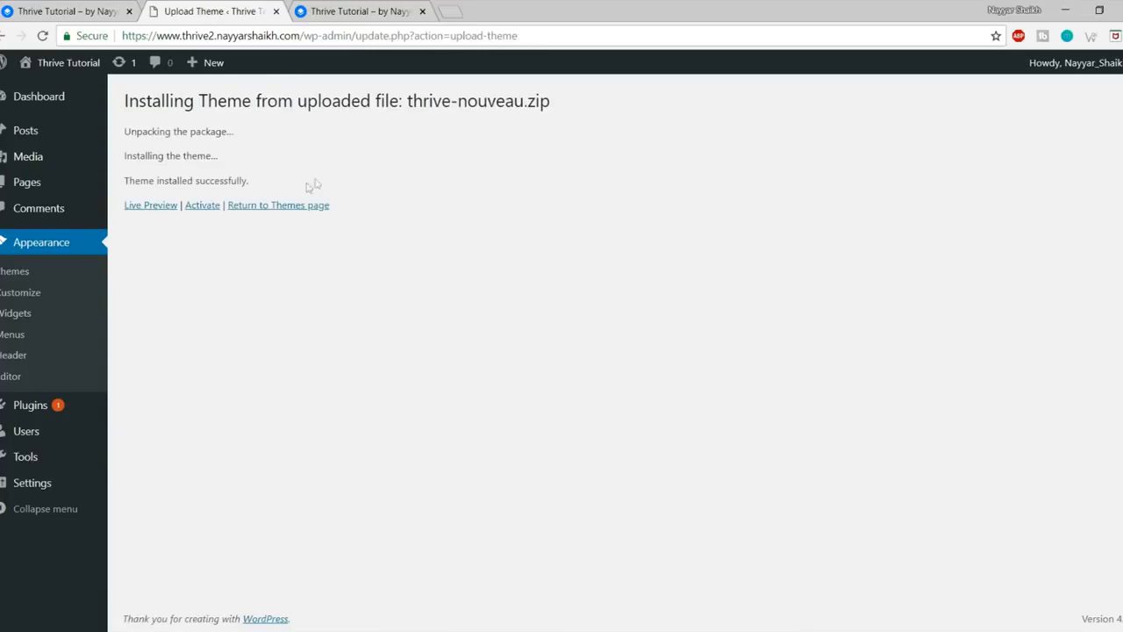
click(202, 207)
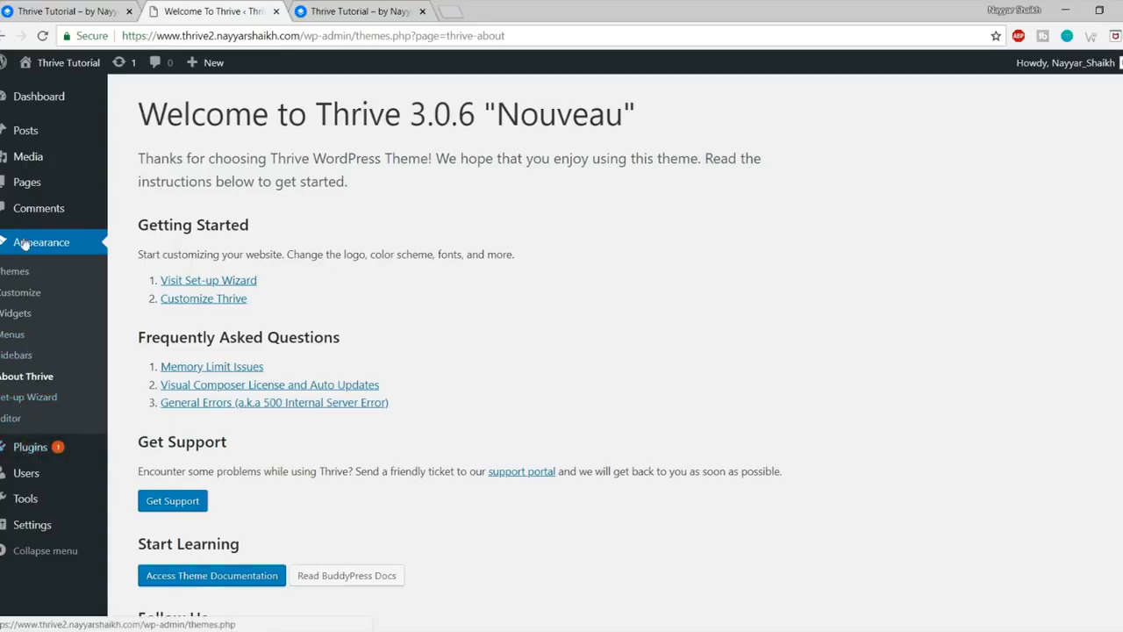
click(42, 401)
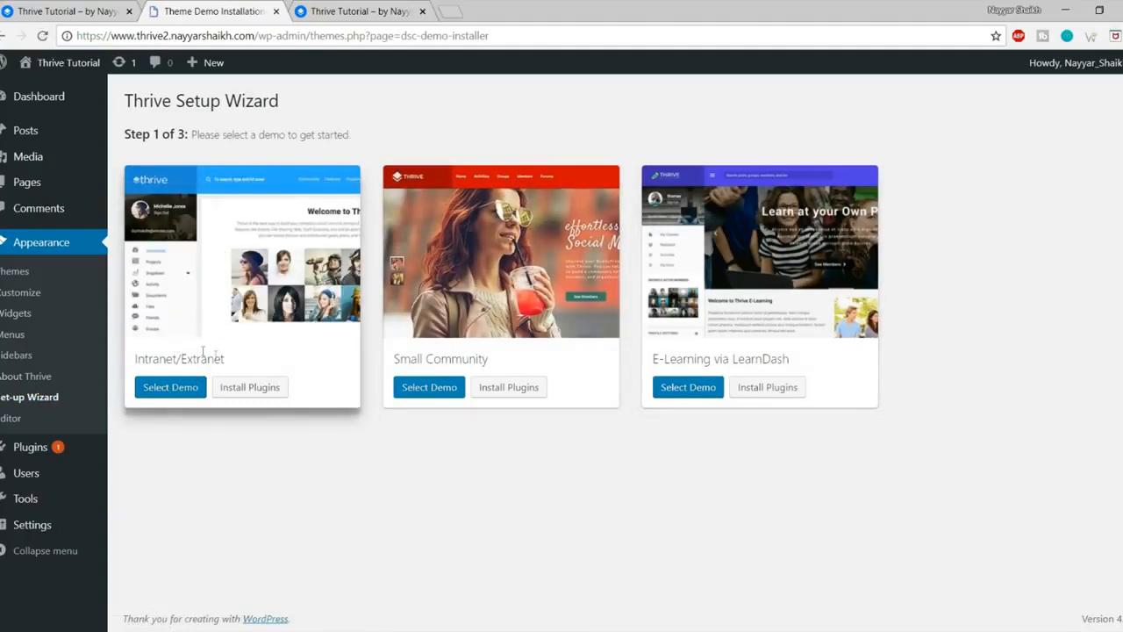
Step: List the recommended plugins for the Intranet/Extranet demo
triple_click(232, 363)
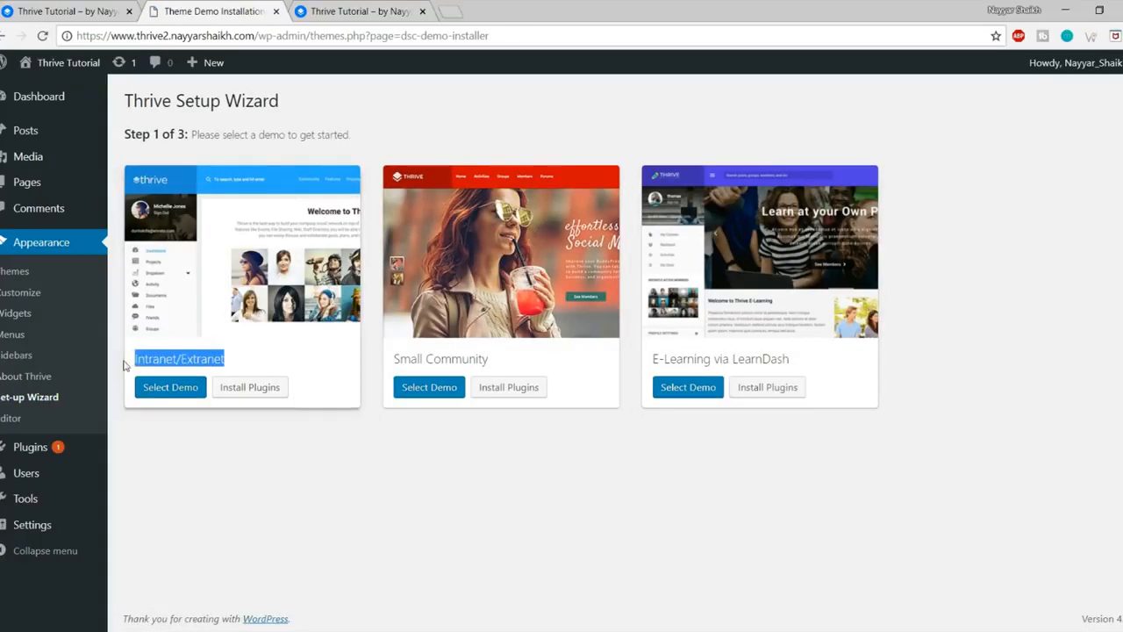
click(254, 427)
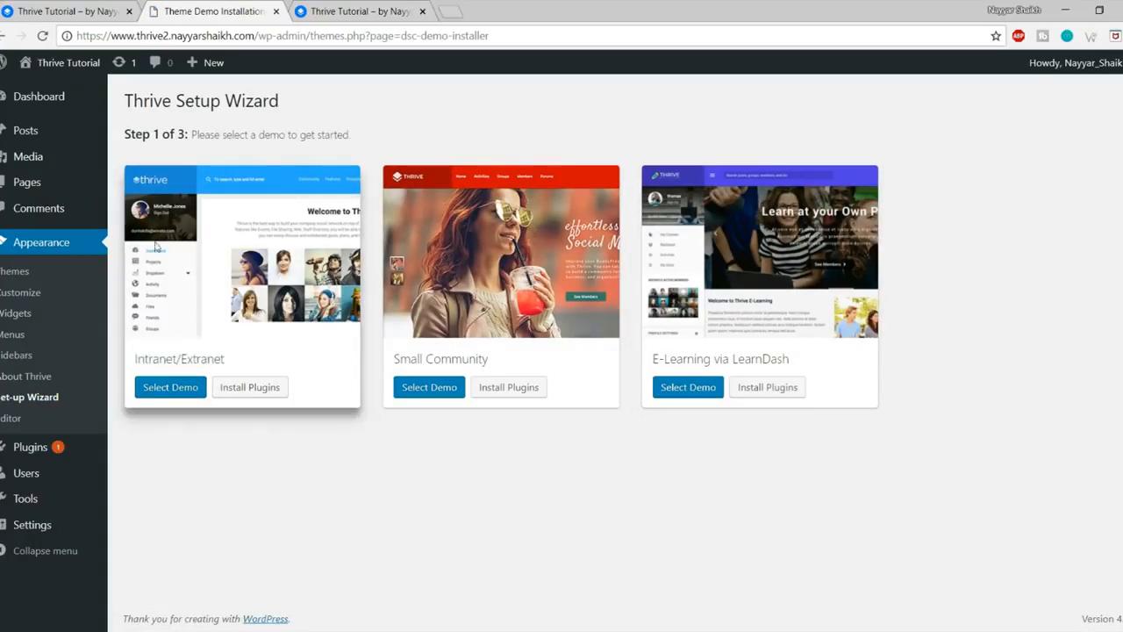
click(240, 392)
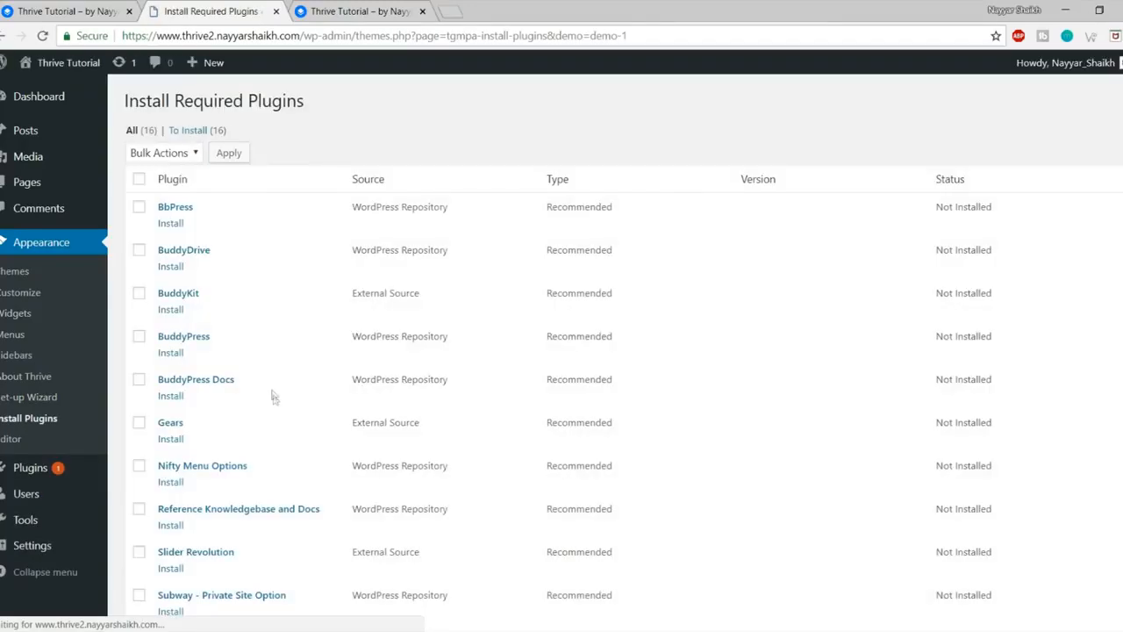
scroll(273, 373, down, 5)
scroll(276, 394, up, 5)
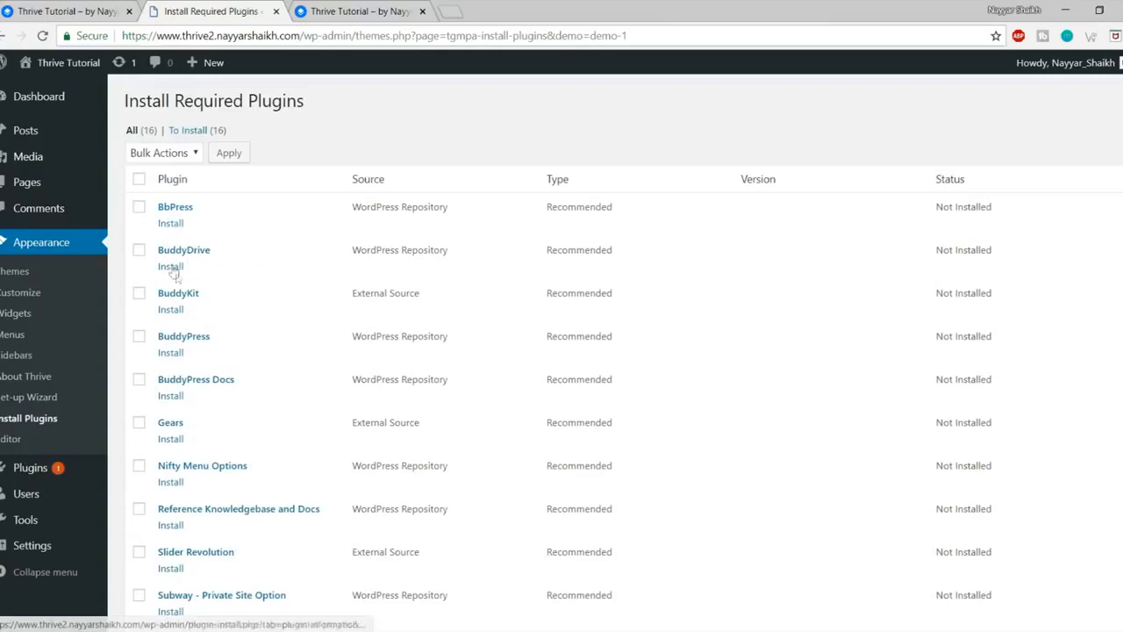
scroll(210, 377, down, 3)
scroll(221, 417, up, 3)
Step: Select all 16 plugins, bulk-install them, and return to the Required Plugins Installer
click(139, 180)
scroll(222, 303, down, 3)
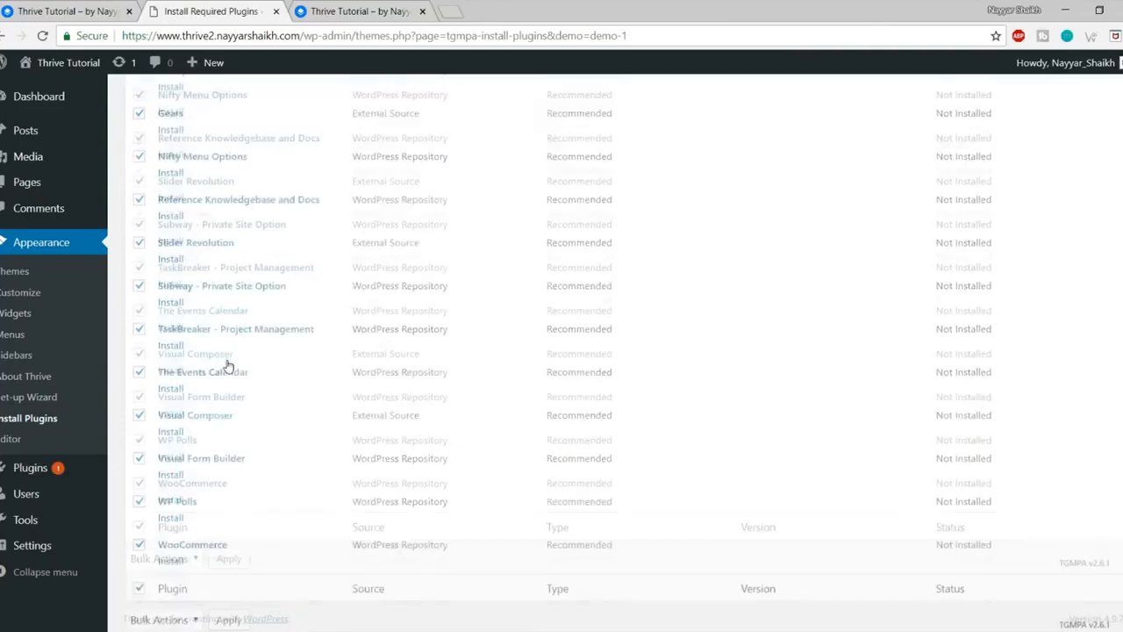
scroll(225, 359, up, 3)
click(175, 153)
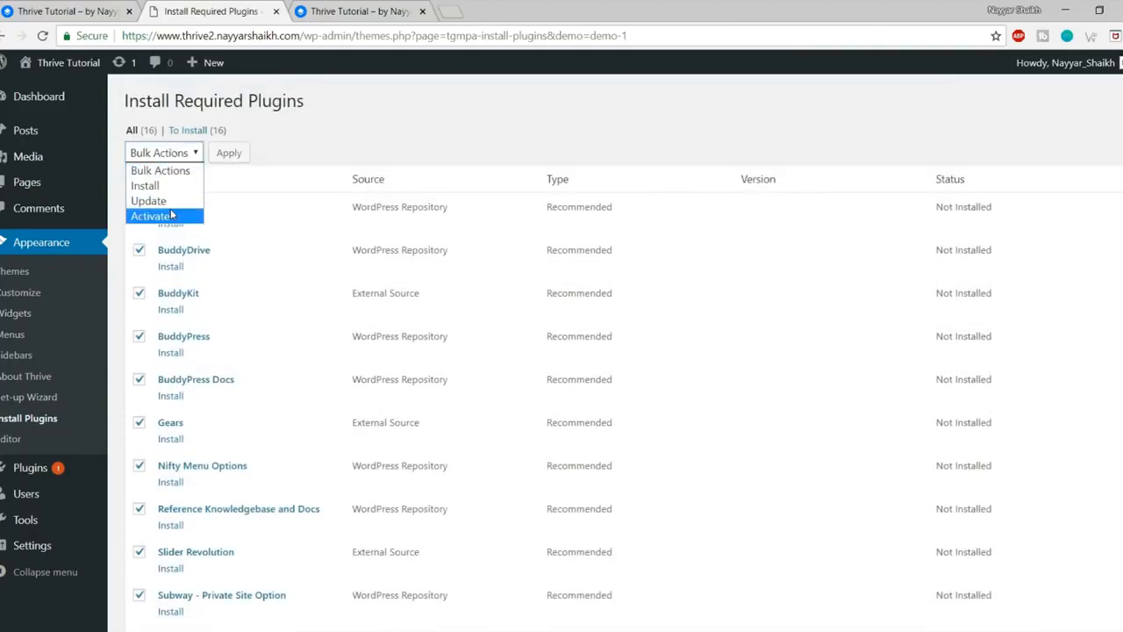
click(165, 187)
click(237, 153)
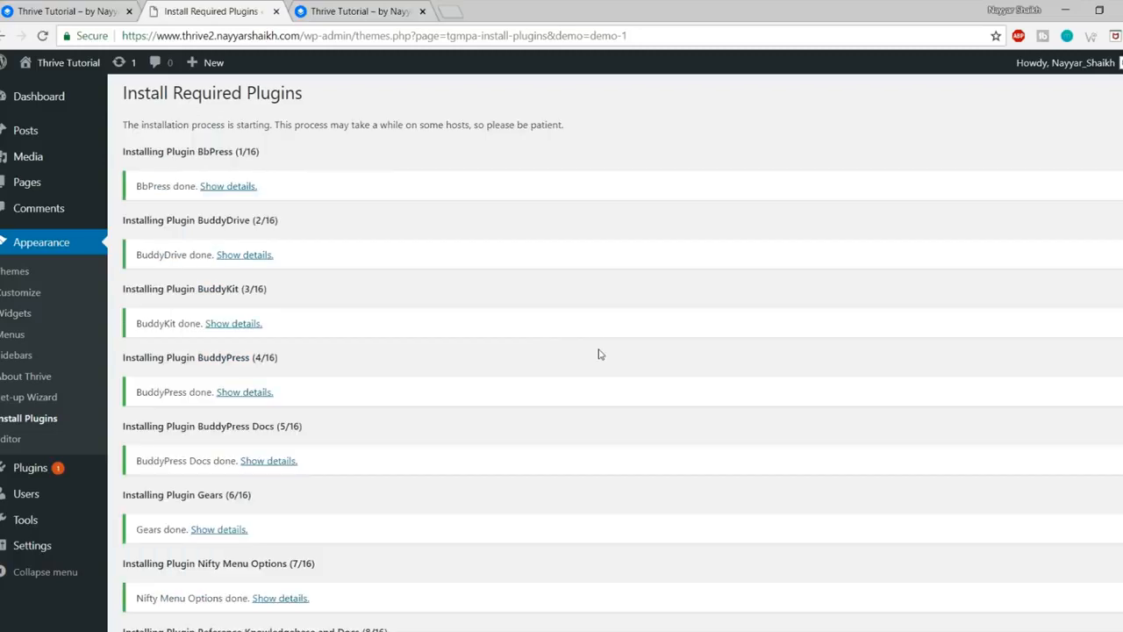
scroll(596, 351, down, 8)
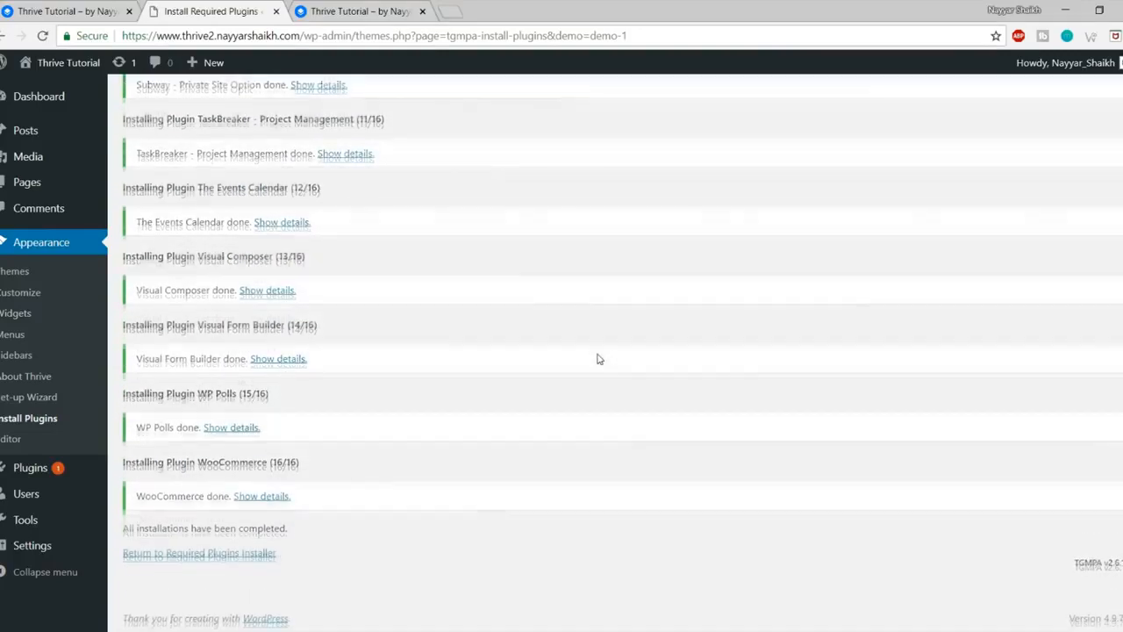
click(215, 558)
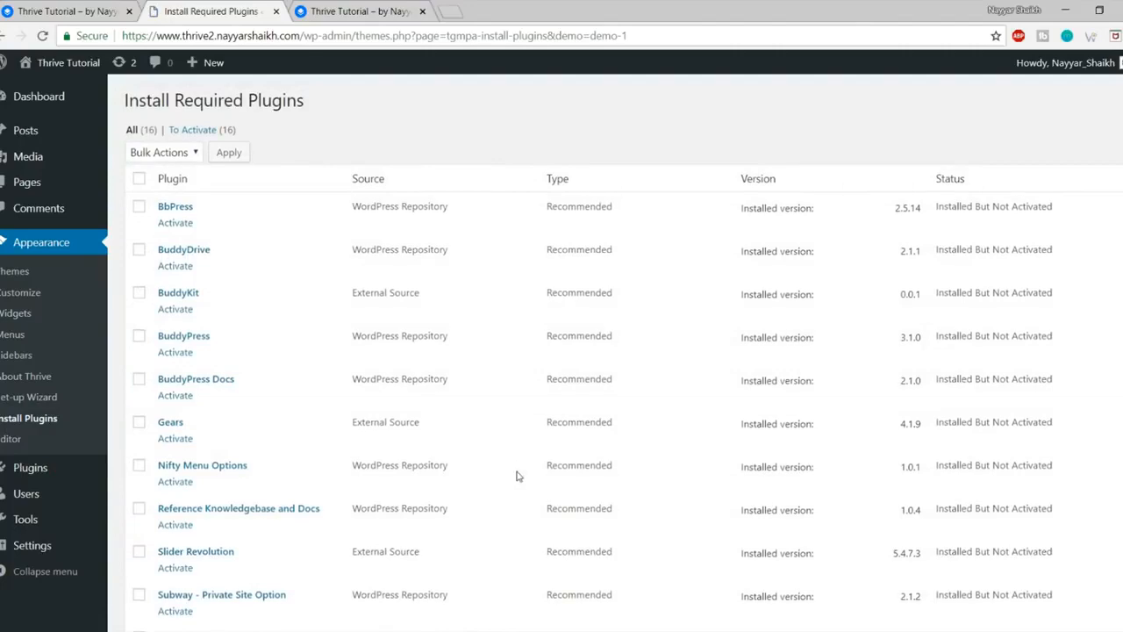
Step: Tick all 16 installed plugins and apply the Activate bulk action
scroll(516, 475, down, 5)
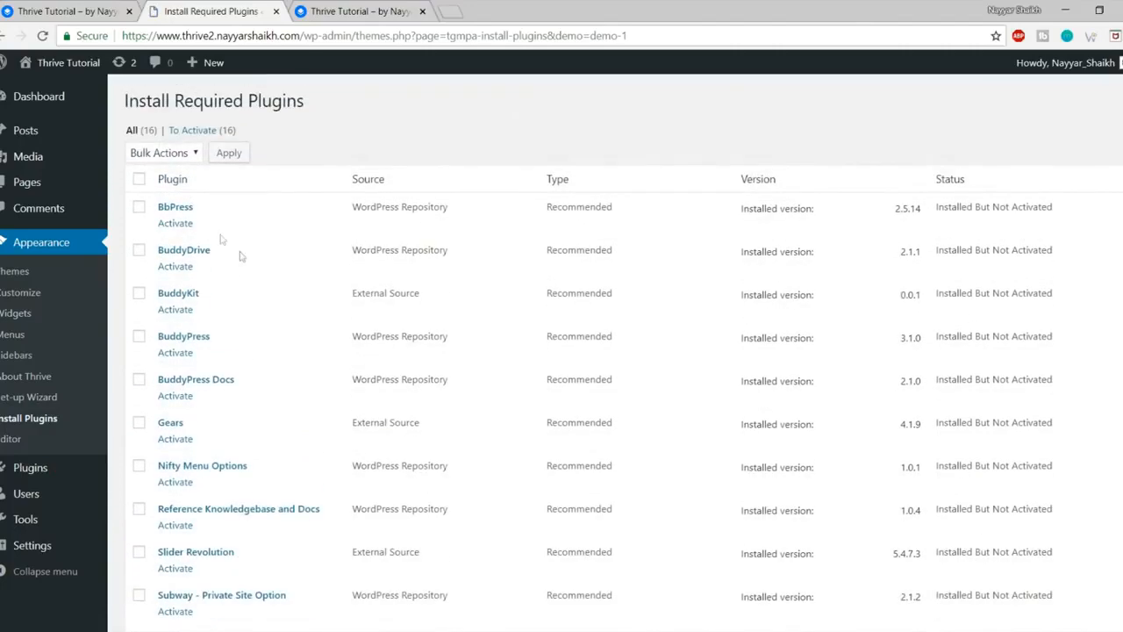
click(140, 180)
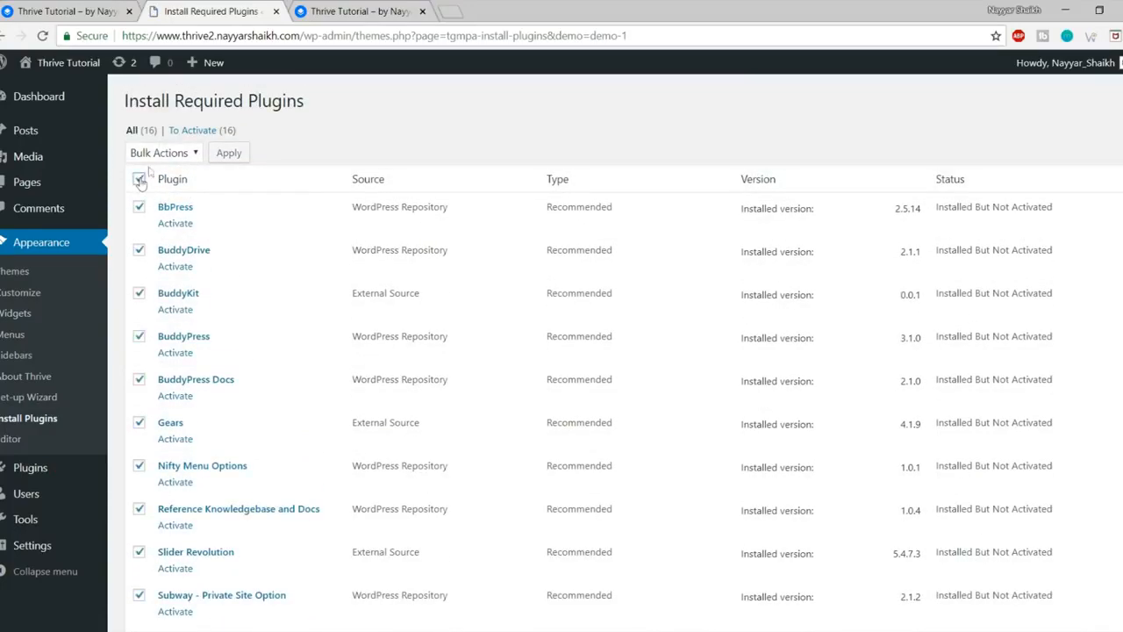
click(174, 156)
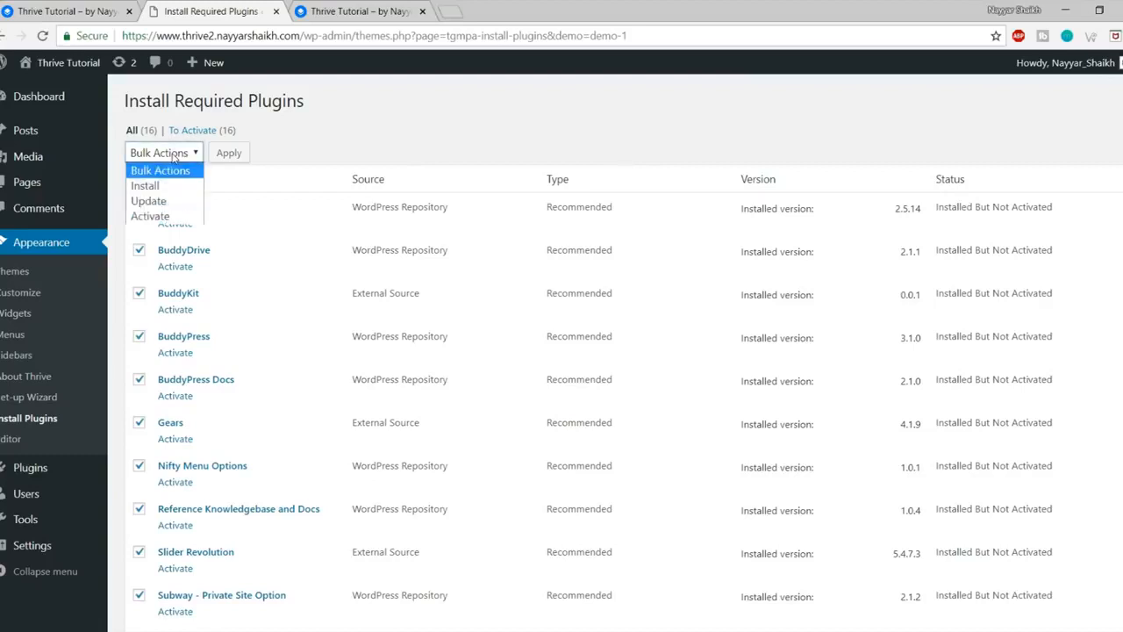
click(176, 217)
click(243, 153)
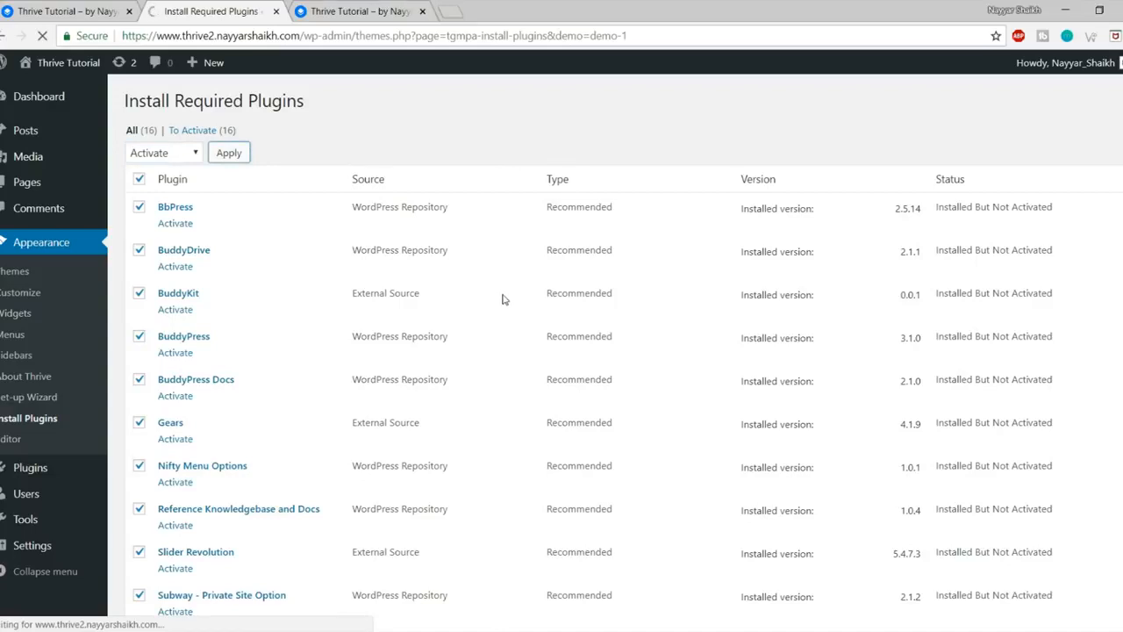
scroll(503, 301, down, 3)
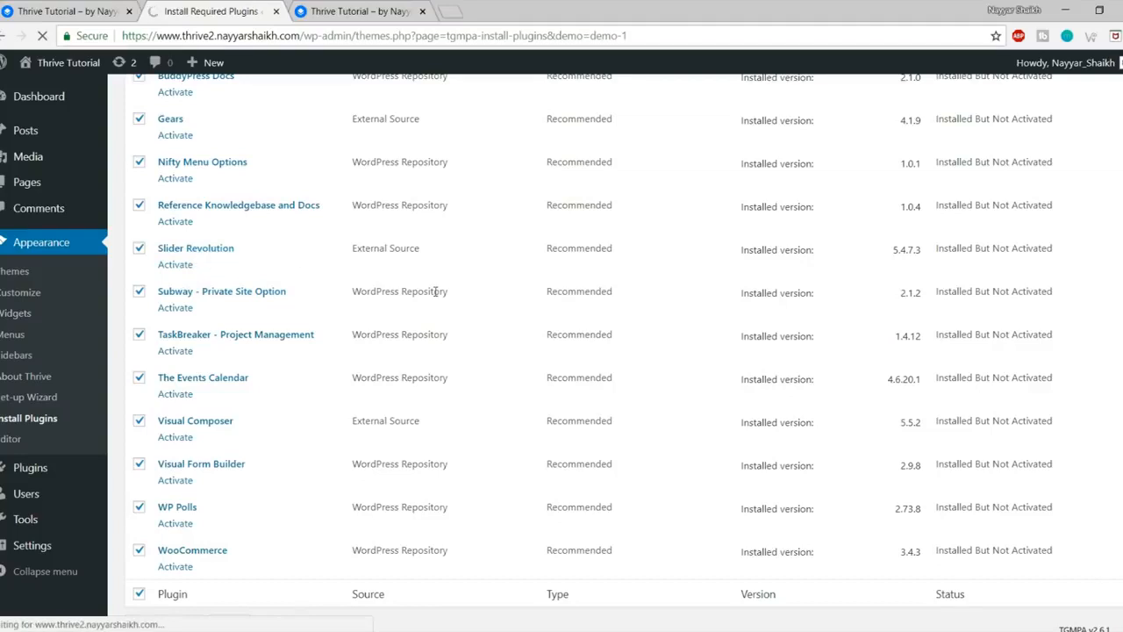
scroll(443, 352, up, 4)
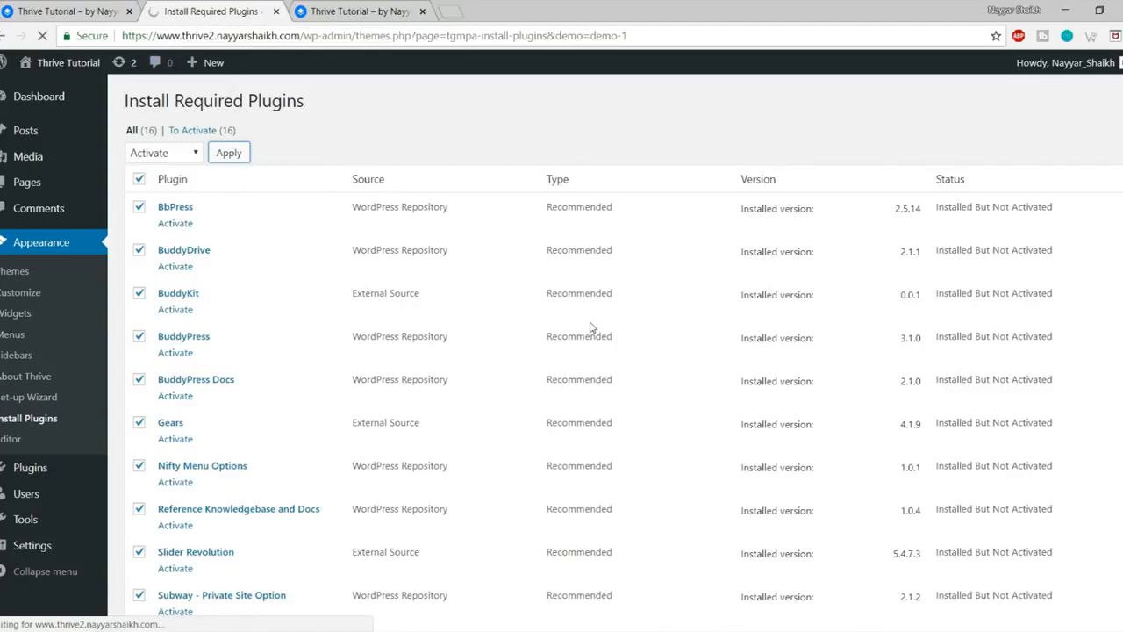
scroll(591, 327, down, 5)
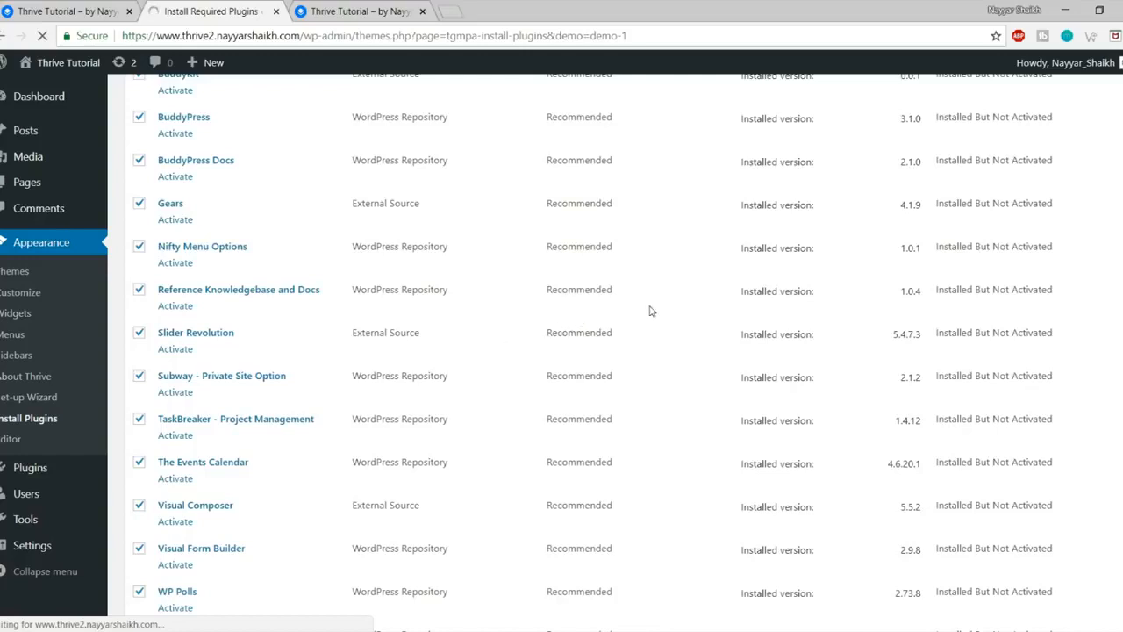
scroll(651, 311, up, 3)
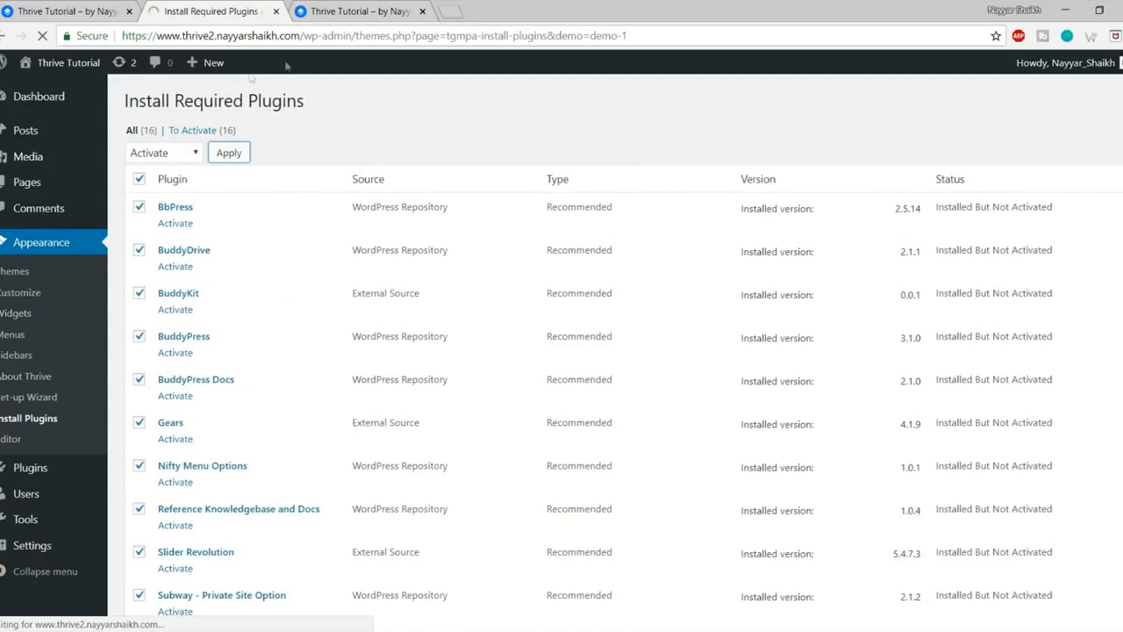
scroll(224, 242, down, 3)
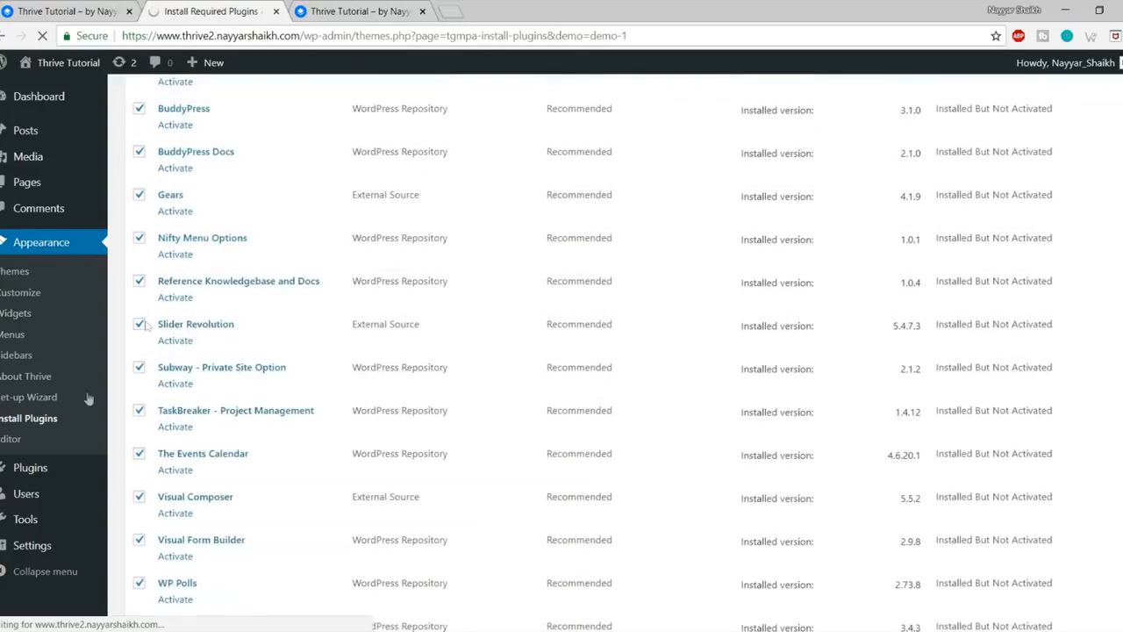
mouse_move(44, 469)
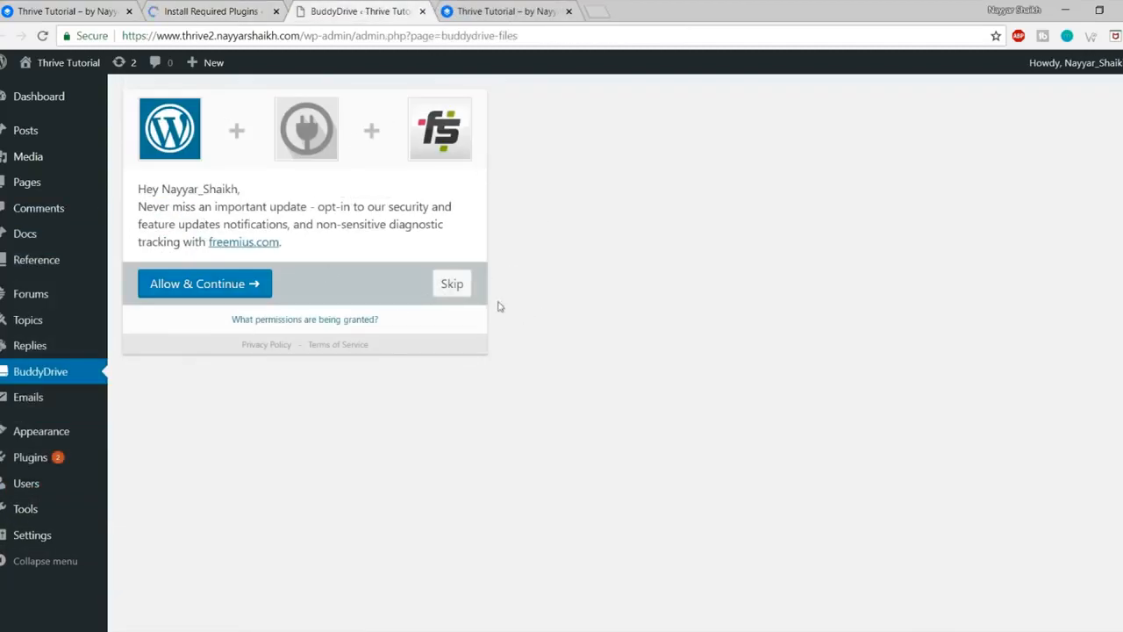
Step: Skip the BuddyDrive tracking opt-in and bring up the Installed Plugins list
click(458, 284)
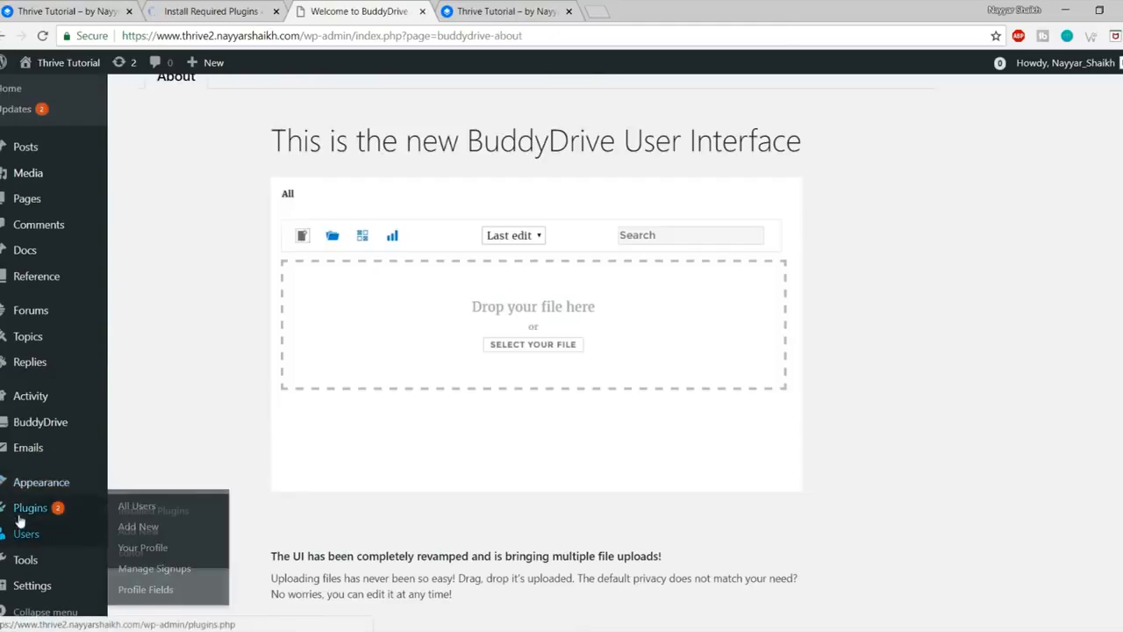
mouse_move(69, 512)
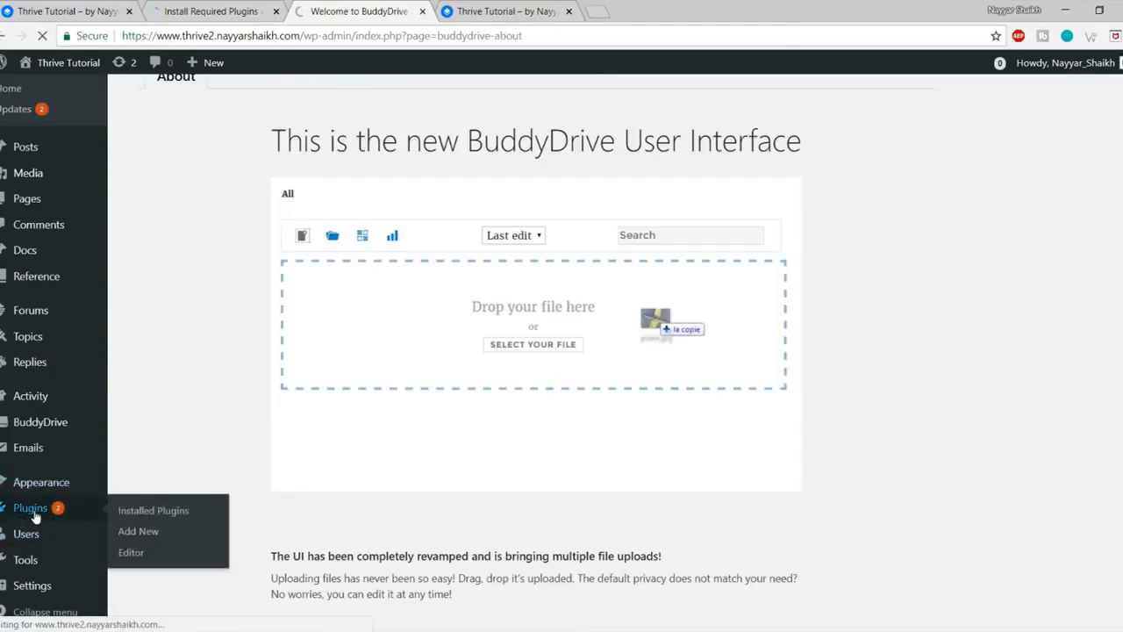
scroll(434, 454, down, 10)
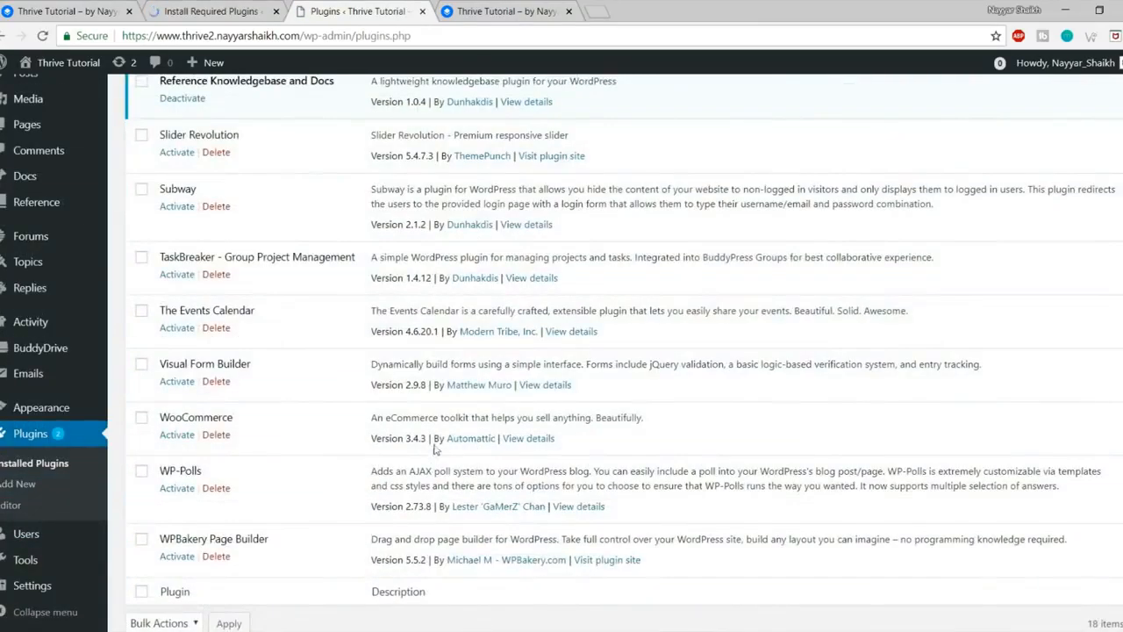
scroll(434, 455, up, 9)
scroll(433, 449, down, 4)
scroll(433, 450, down, 3)
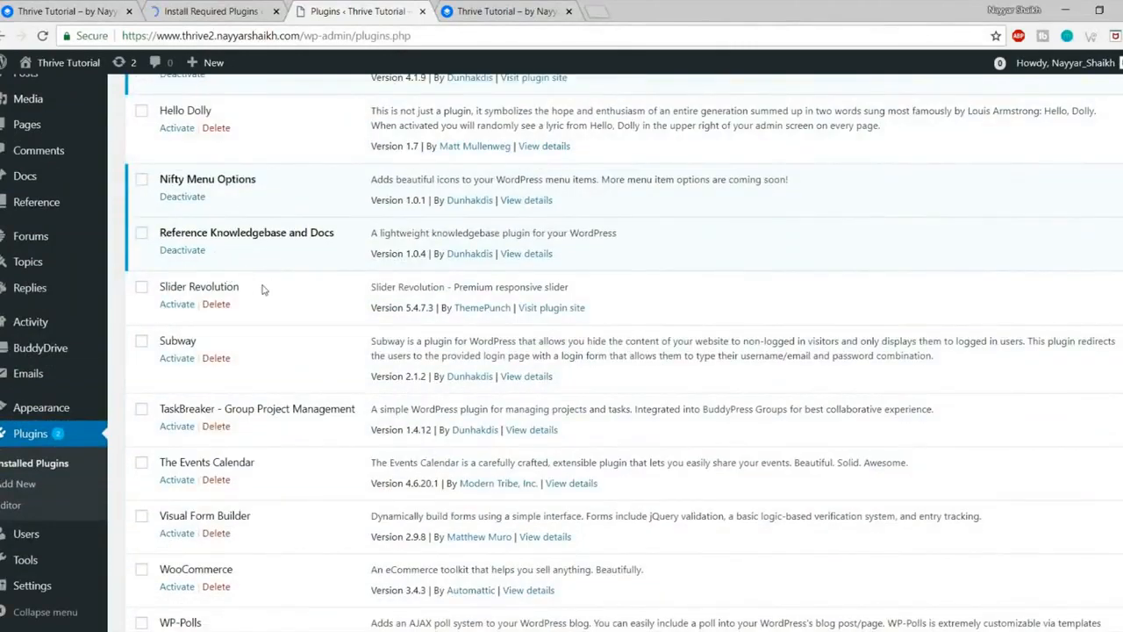
drag(160, 287, 245, 290)
click(293, 289)
scroll(326, 359, up, 7)
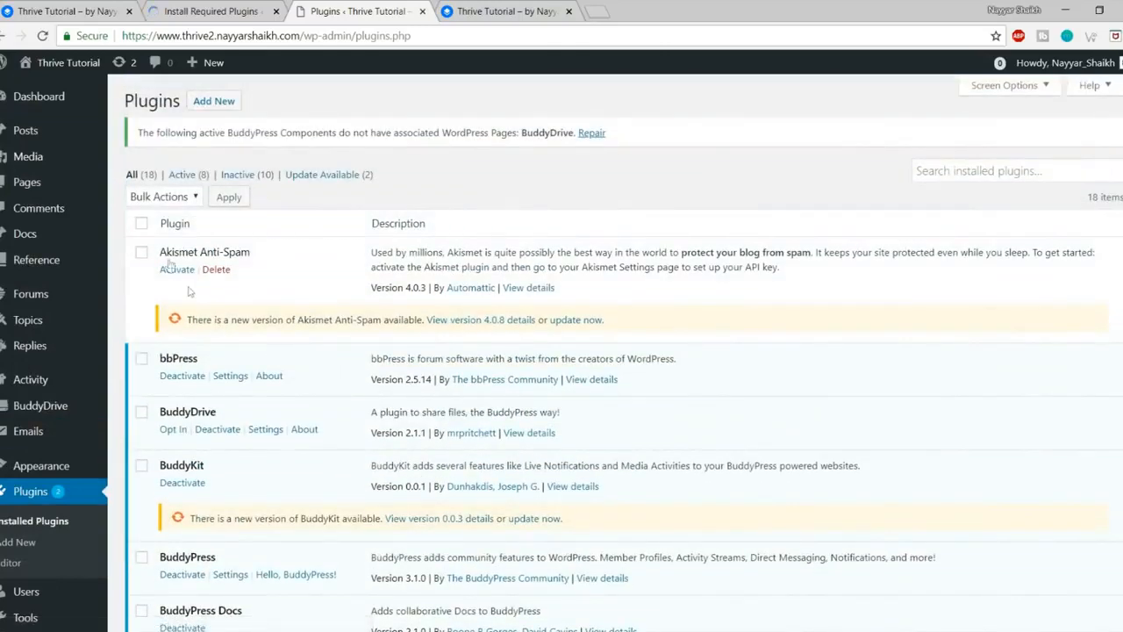
Step: Select every installed plugin and bulk-activate them
click(141, 224)
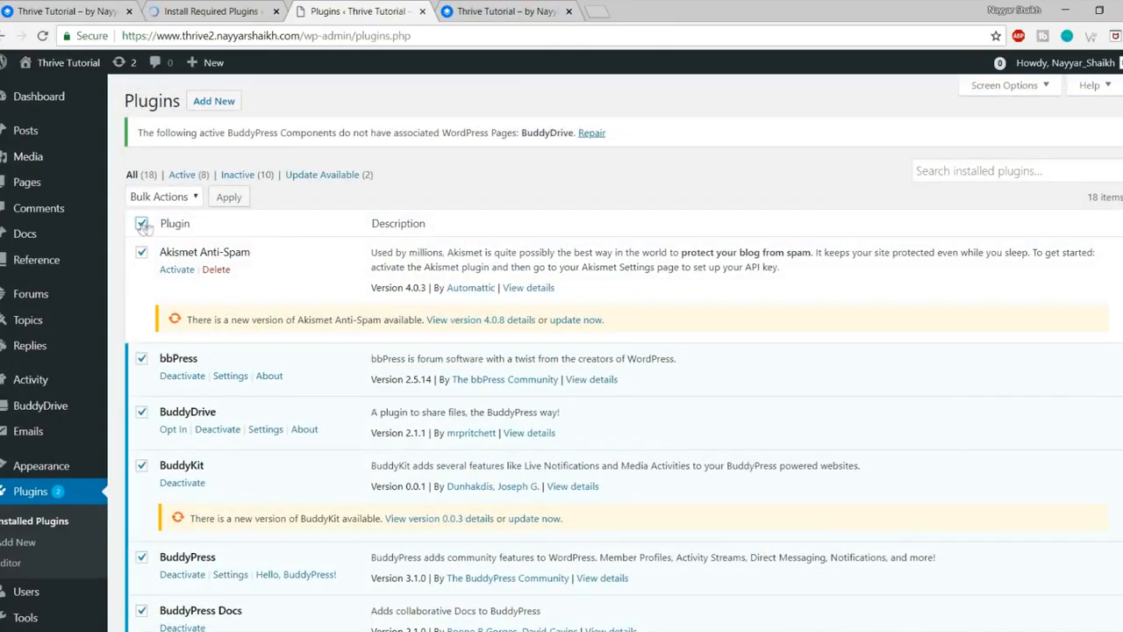
click(168, 197)
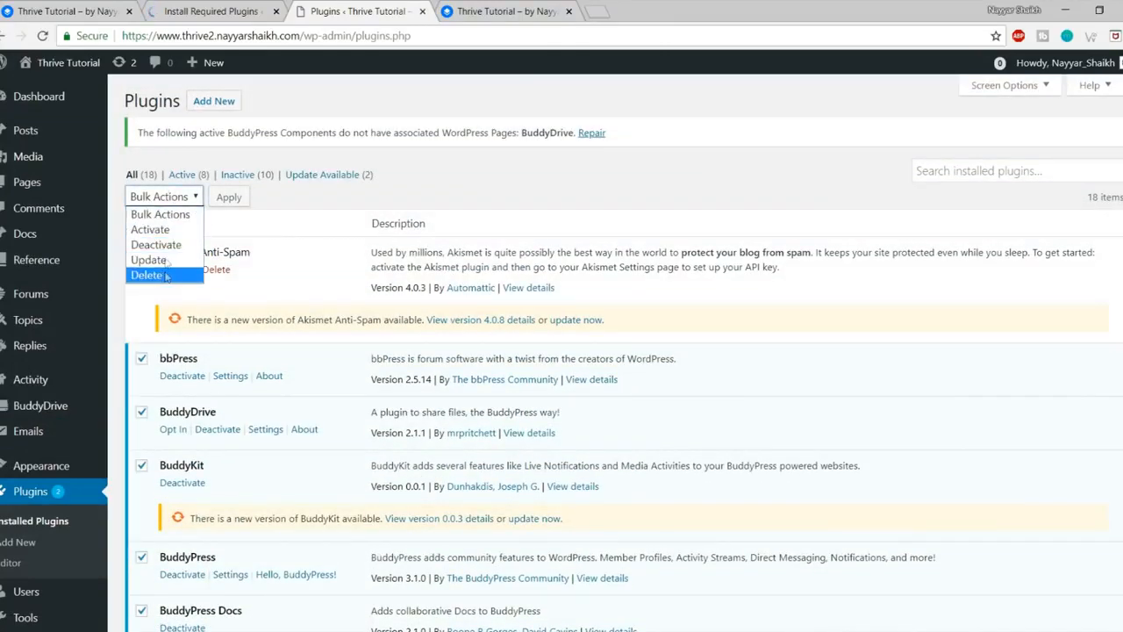
click(150, 229)
click(229, 197)
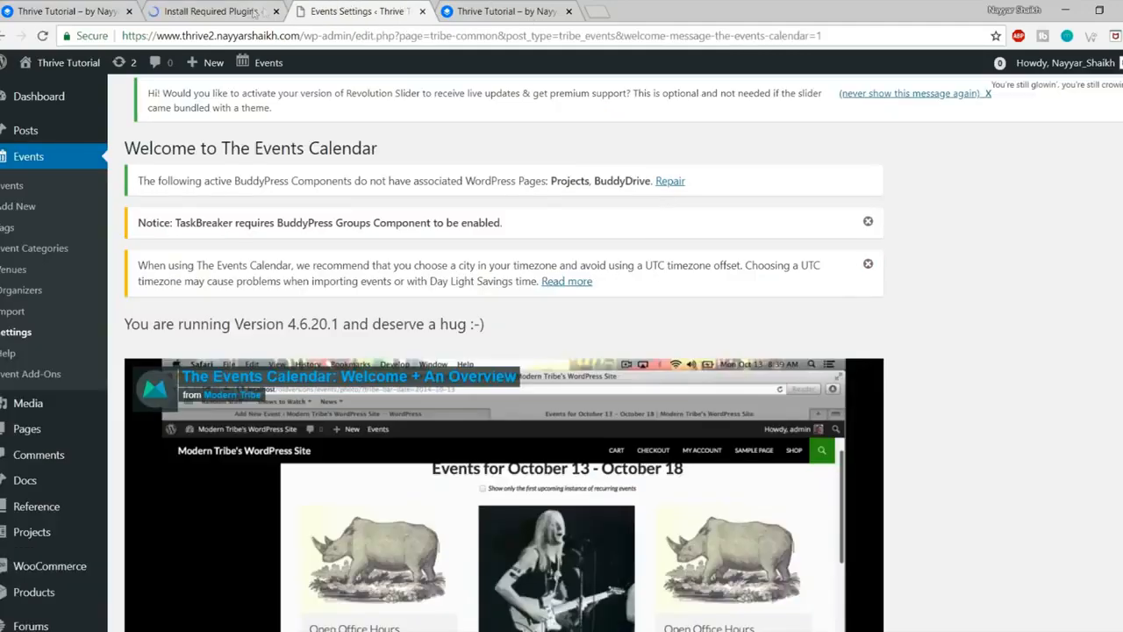
Step: Close the Install Required Plugins tab
click(254, 12)
click(275, 12)
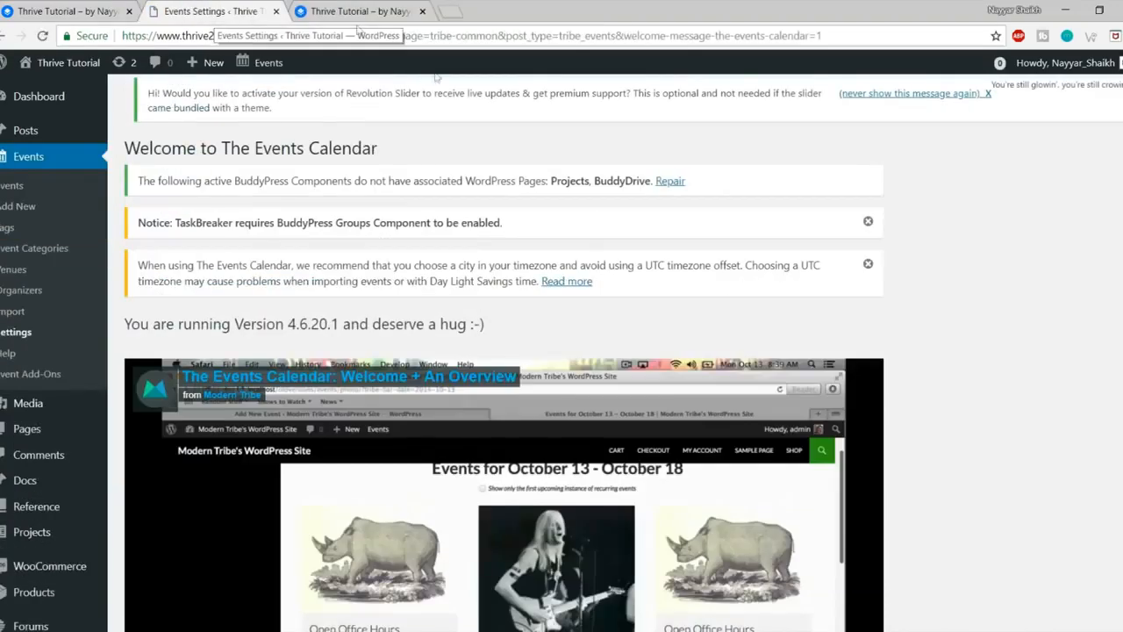
scroll(1021, 294, down, 10)
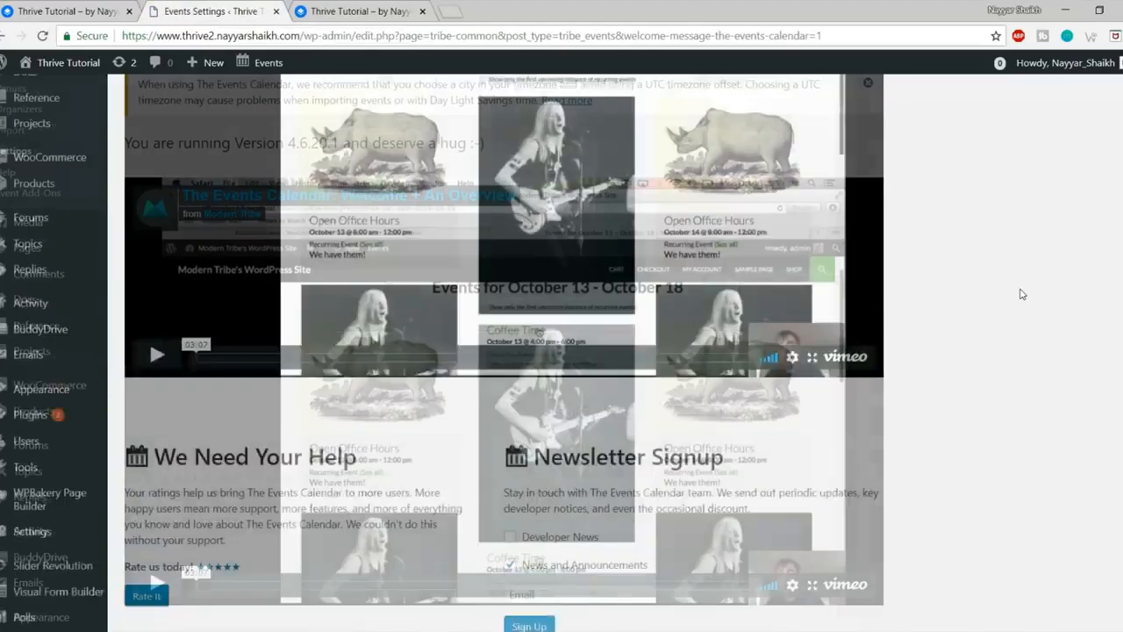
scroll(1020, 294, up, 10)
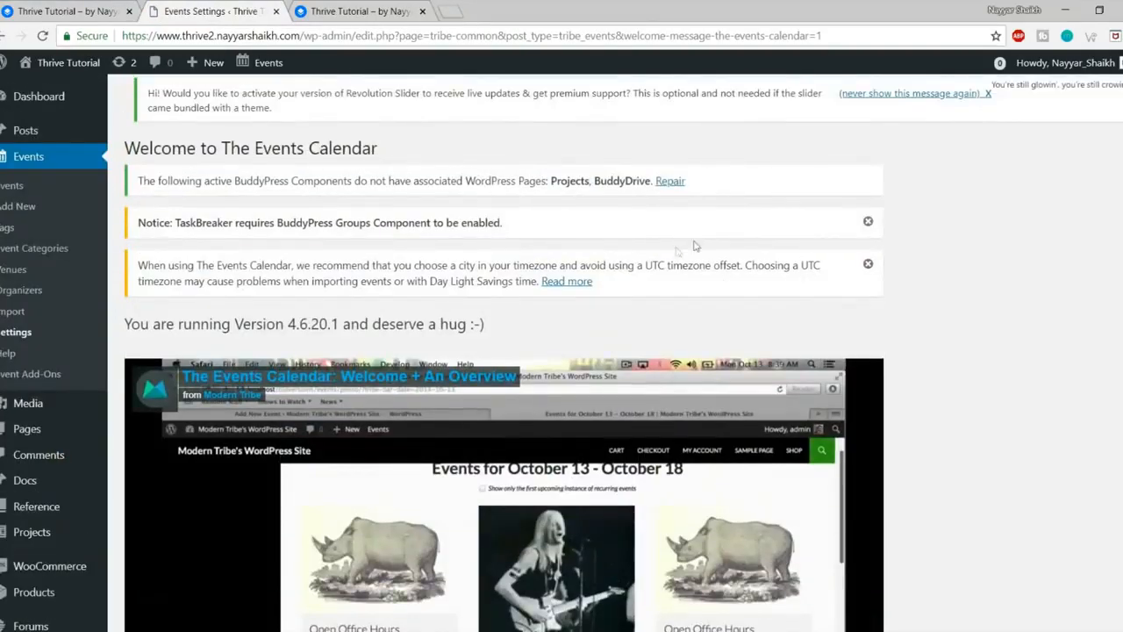
Step: Dismiss the TaskBreaker, UTC timezone and Revolution Slider notices, then go to the Dashboard
click(863, 225)
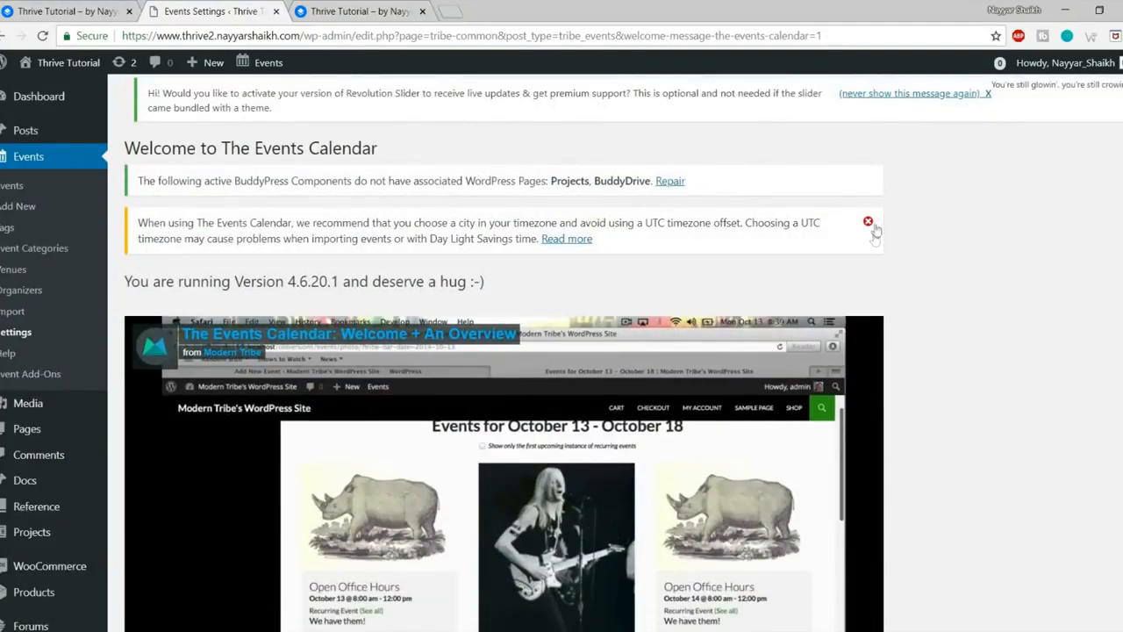
click(868, 222)
click(949, 99)
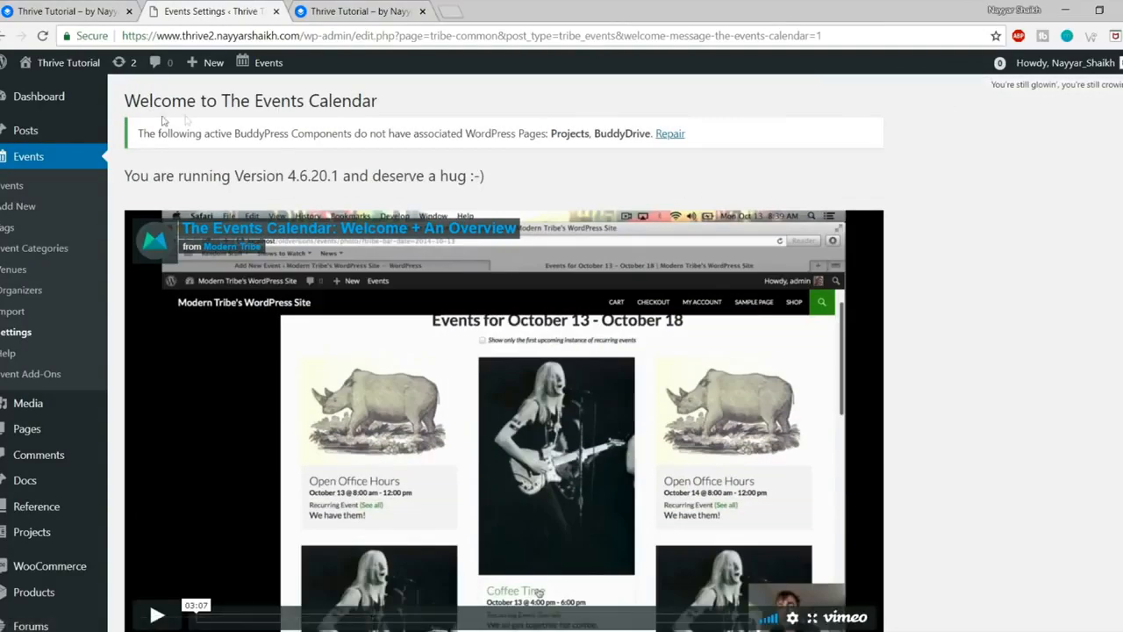
click(38, 97)
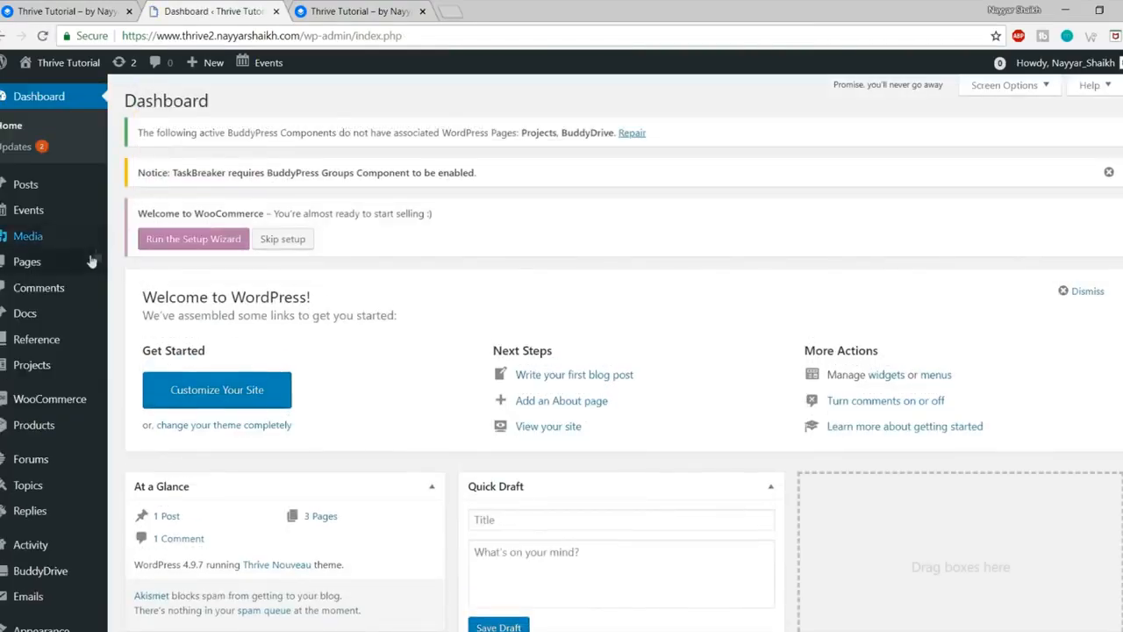
scroll(93, 262, down, 7)
scroll(57, 384, up, 7)
Step: Reload the site's front page and compare it with the demo Thrive site
click(349, 10)
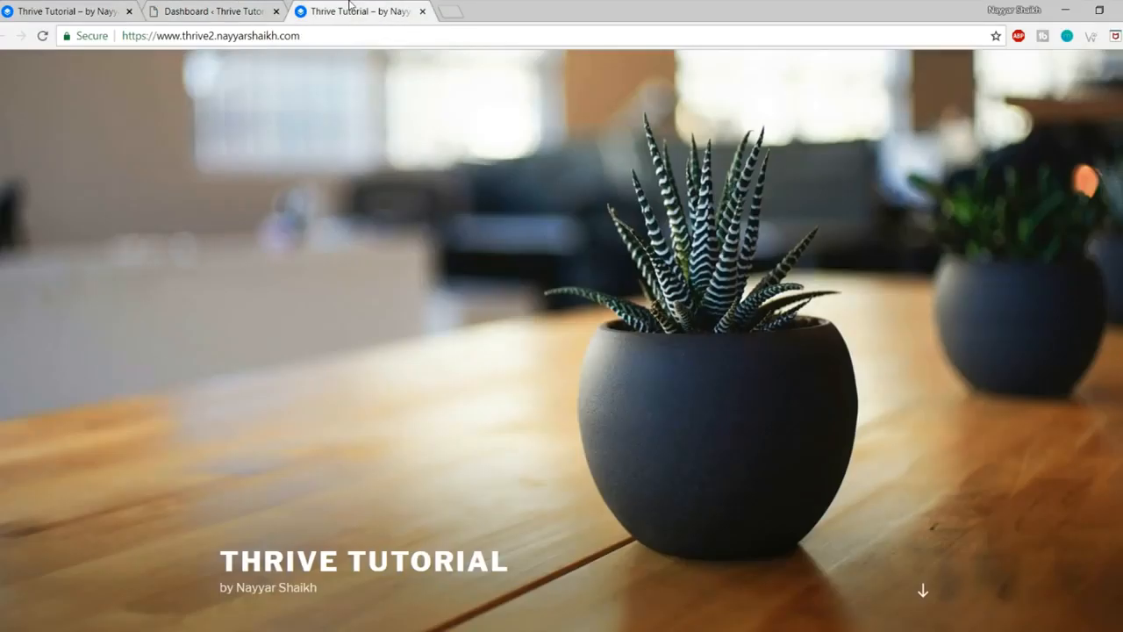
click(43, 36)
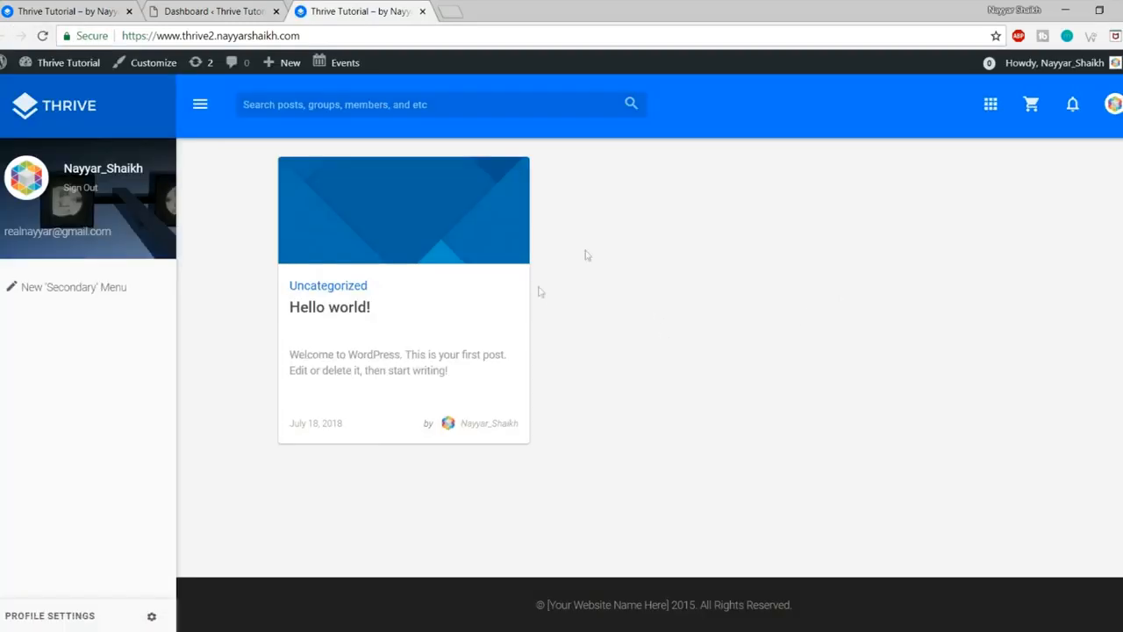
click(97, 10)
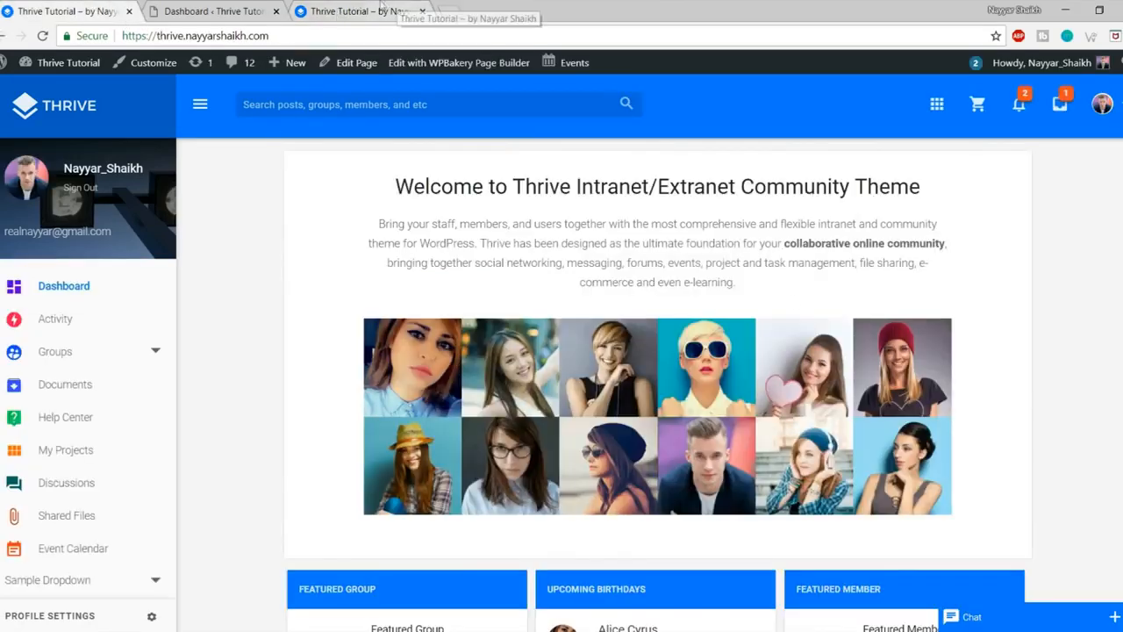
click(338, 11)
Step: Try the account menu and toggle the profile side panel on the front page
click(1114, 104)
click(1115, 103)
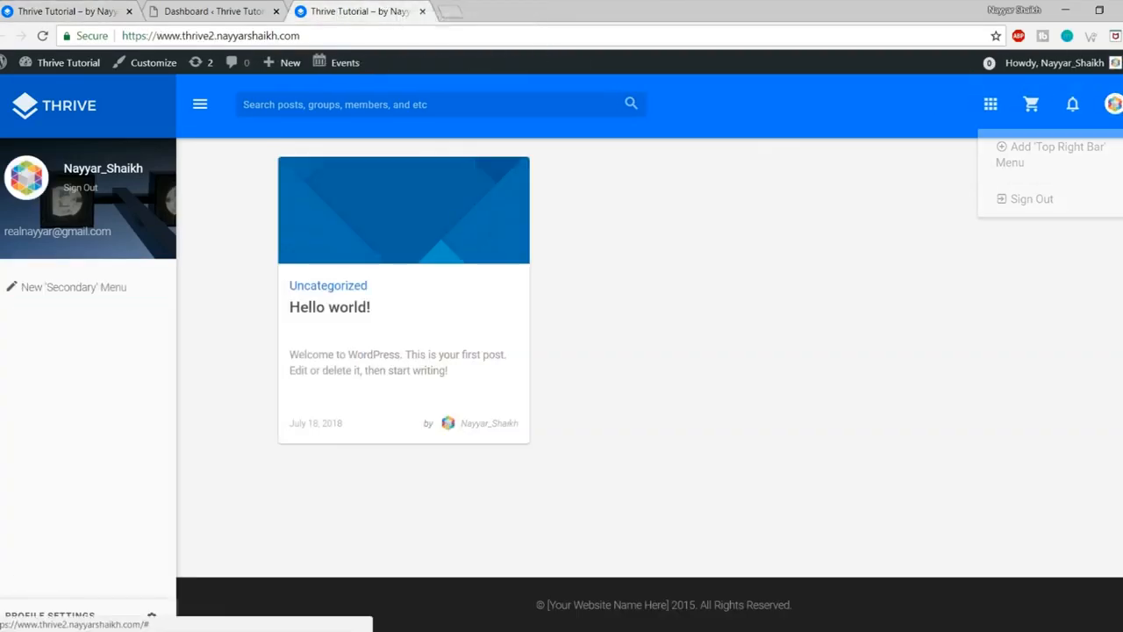
click(200, 106)
click(201, 106)
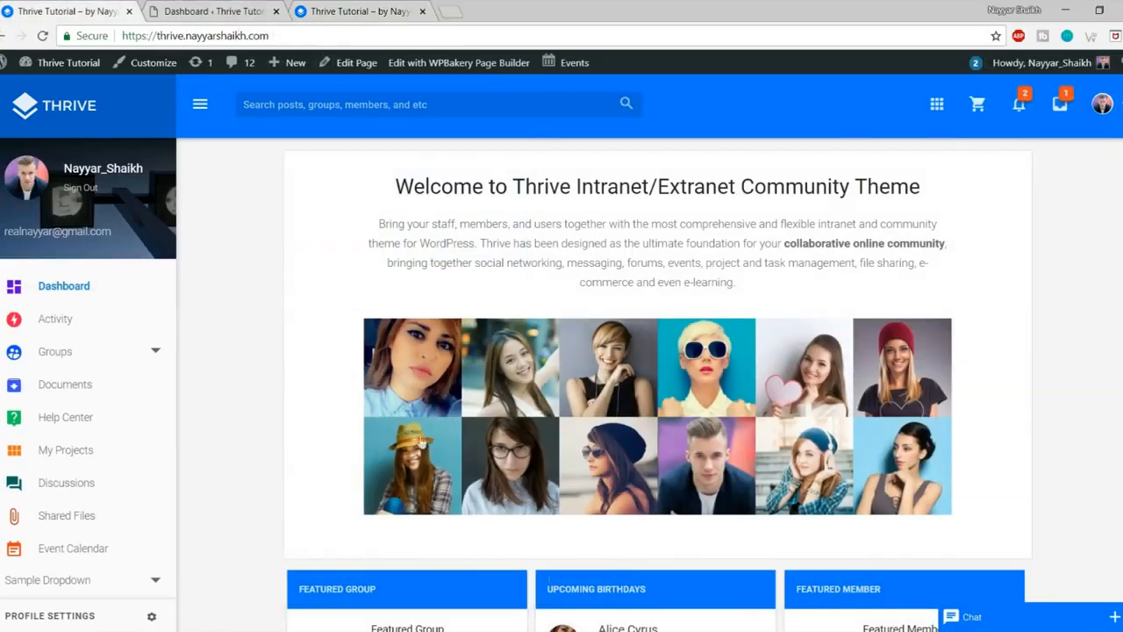
scroll(970, 438, down, 5)
scroll(970, 441, up, 5)
click(373, 10)
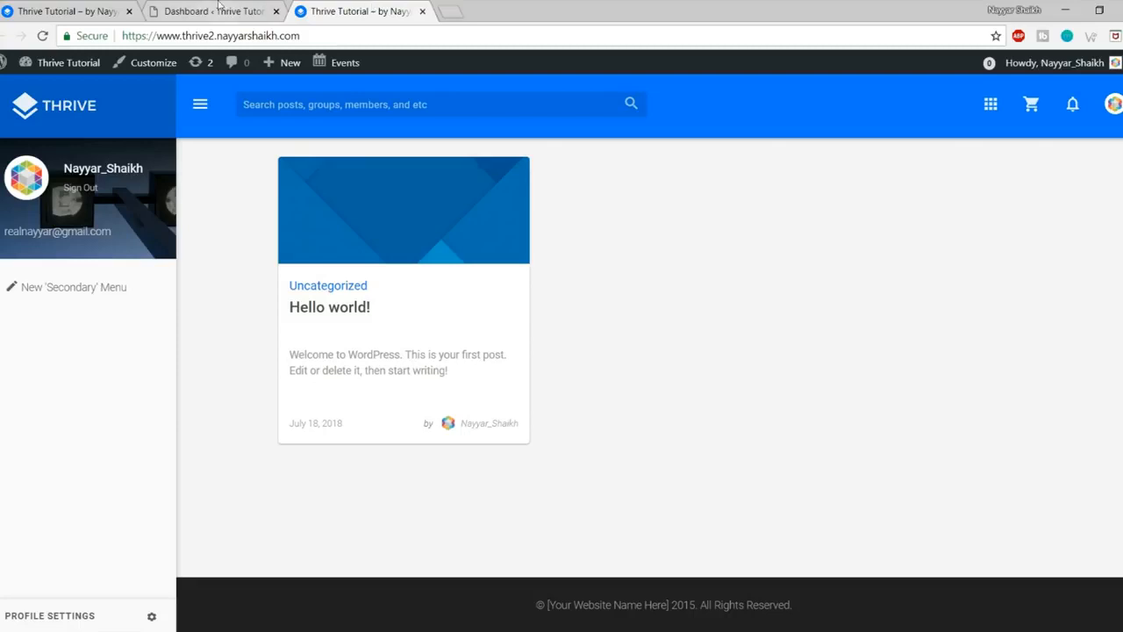
Step: Create a new page titled 'Account Sign In' and publish it
click(215, 9)
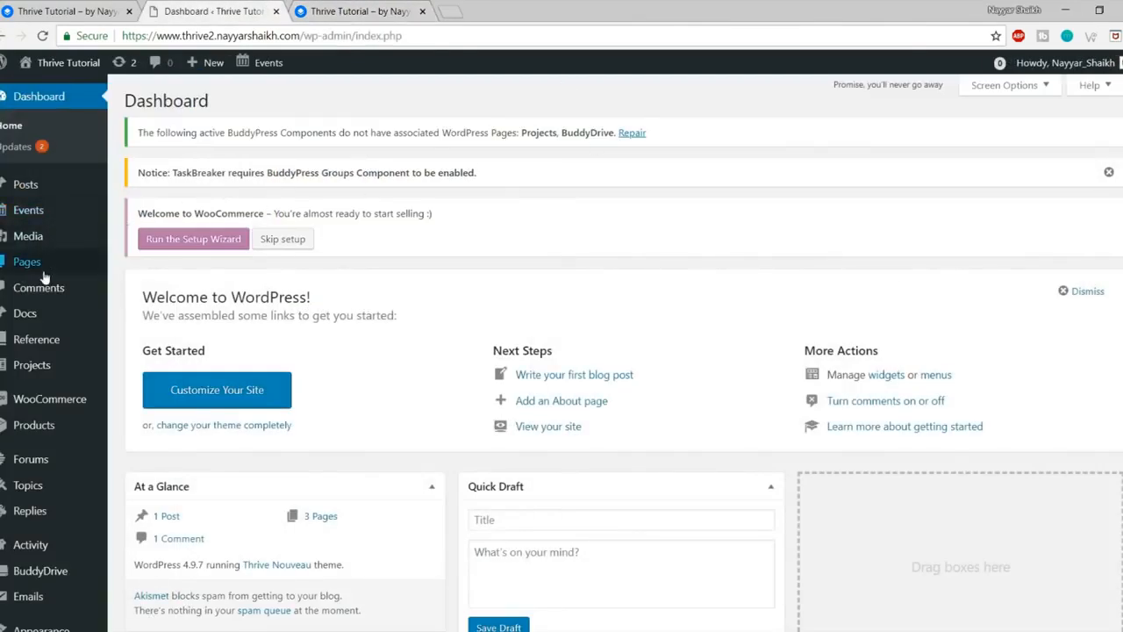
mouse_move(28, 267)
click(177, 290)
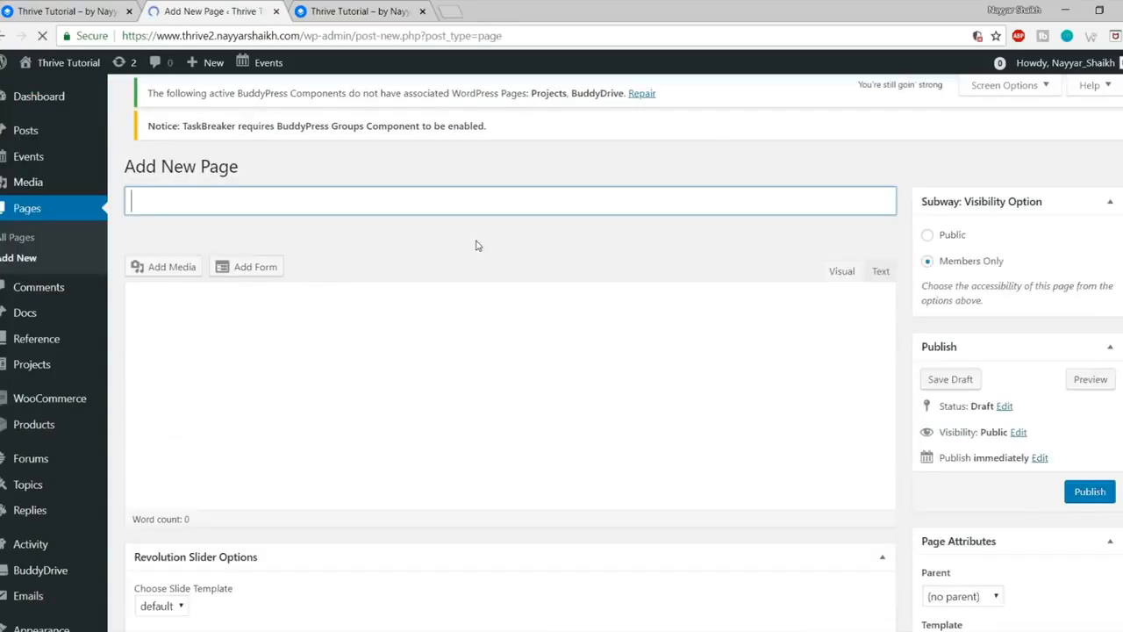
text(Account )
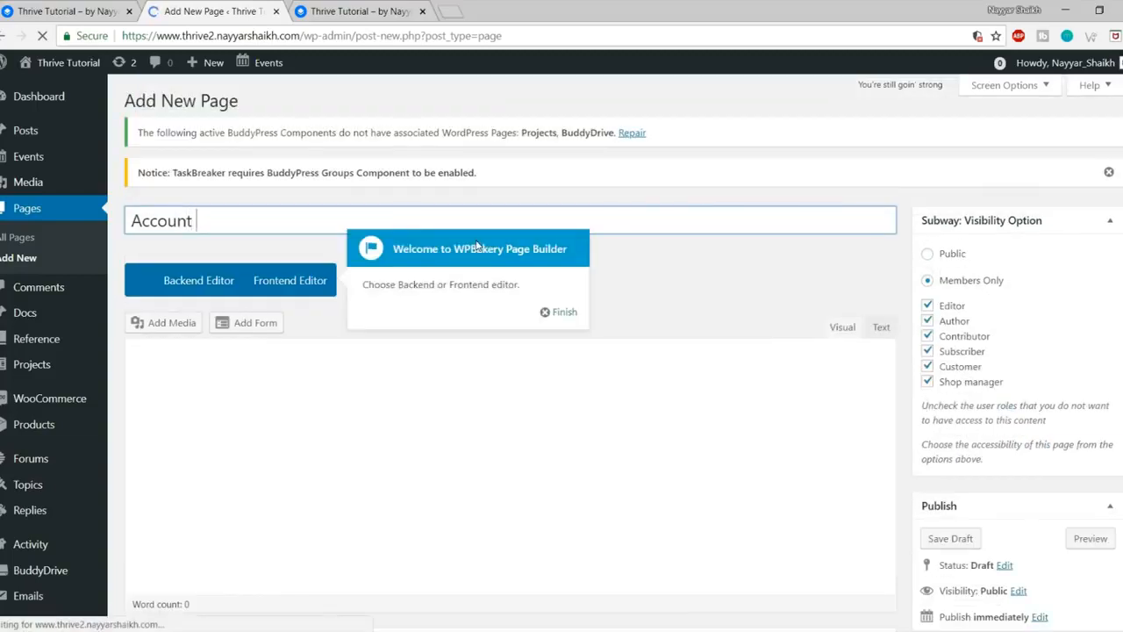
text(Sign In)
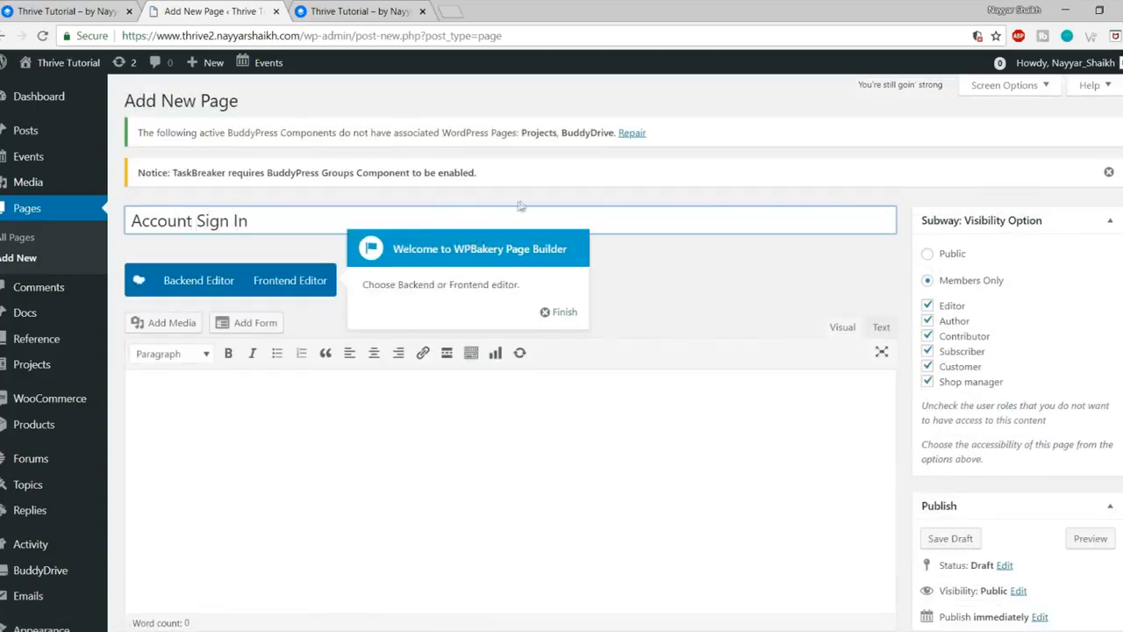
click(562, 313)
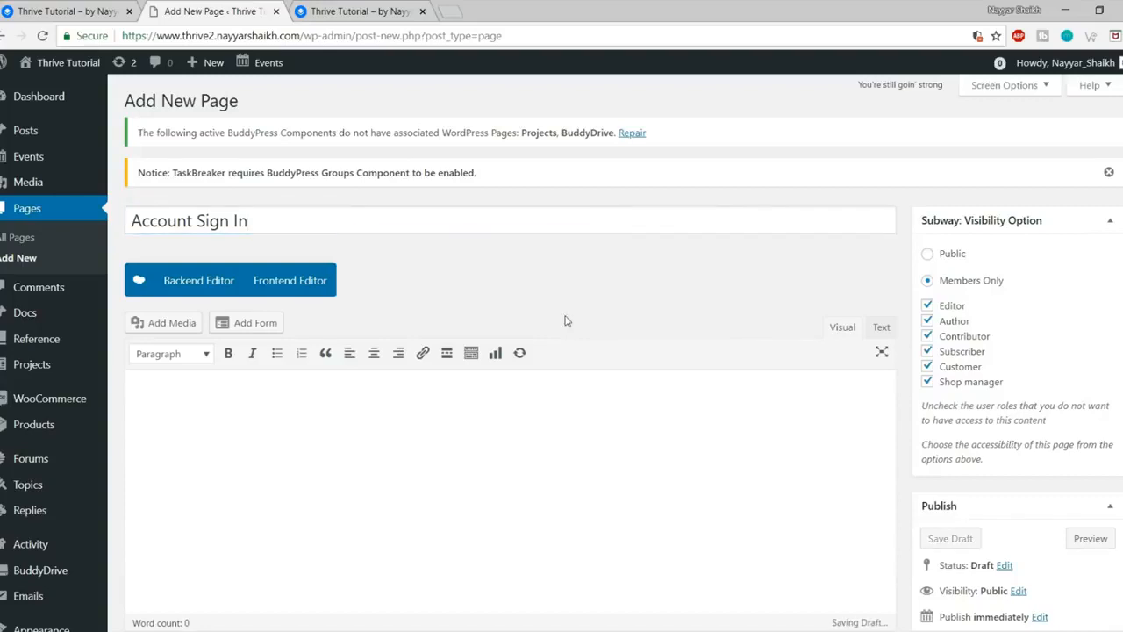
drag(247, 220, 131, 220)
click(592, 313)
scroll(592, 313, down, 2)
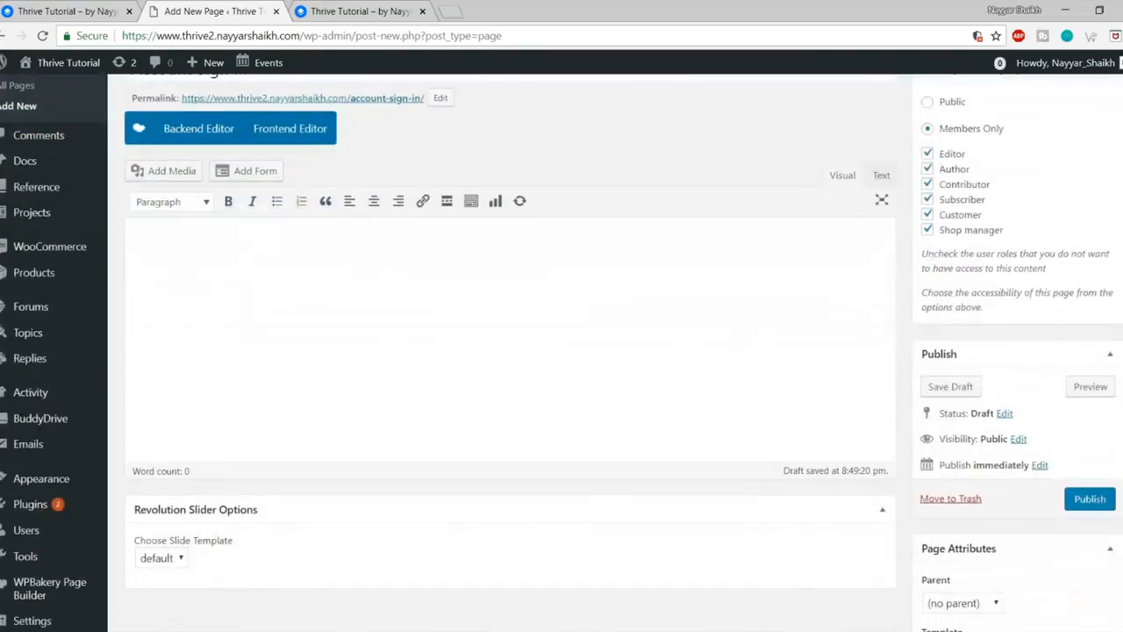
click(1090, 498)
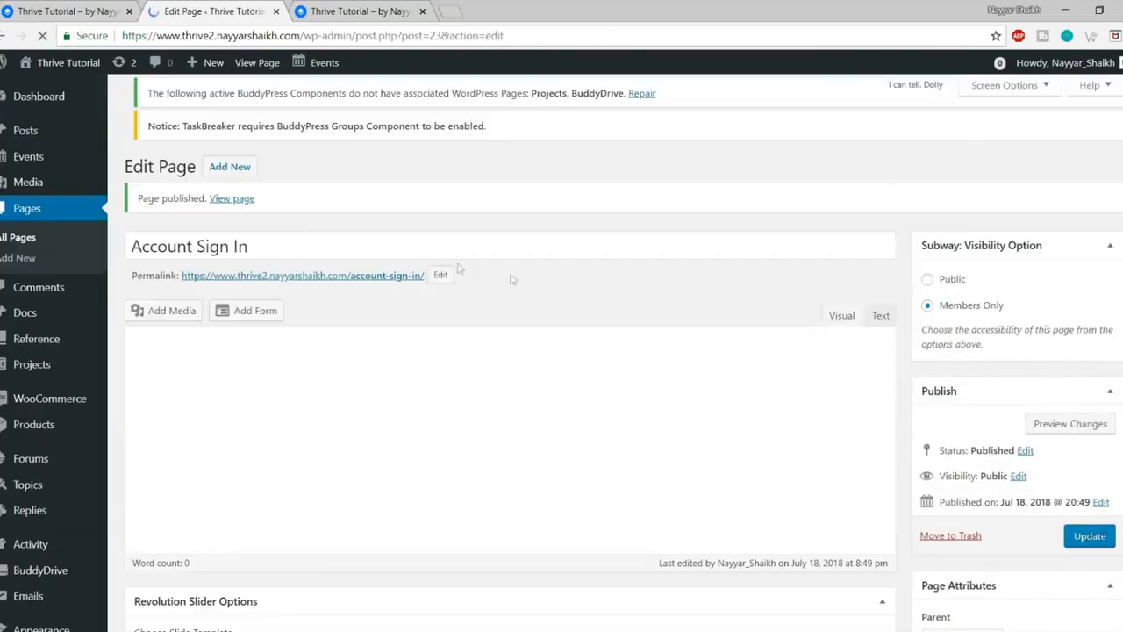
Step: Open the published Account Sign In page in a new tab
right_click(241, 200)
click(292, 208)
click(339, 7)
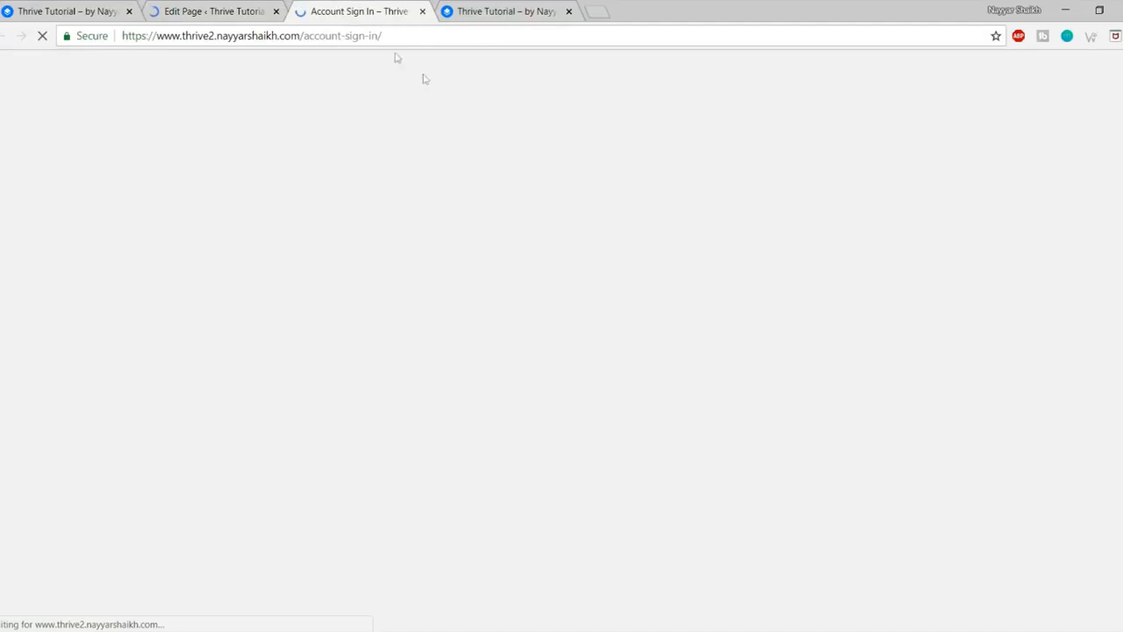
scroll(516, 312, down, 2)
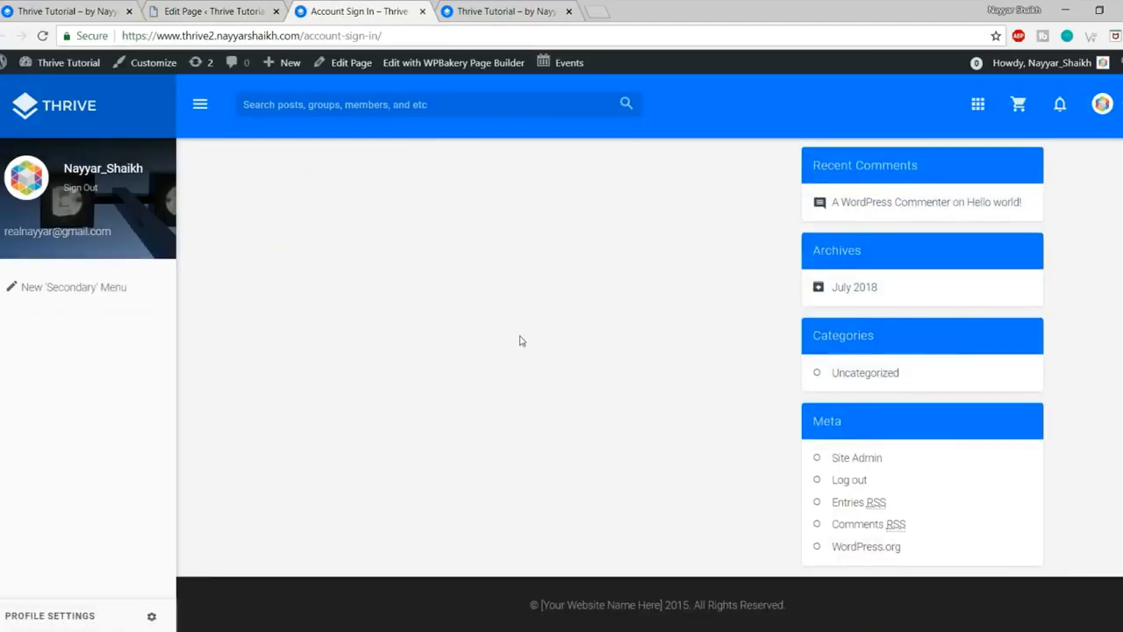
scroll(519, 340, up, 2)
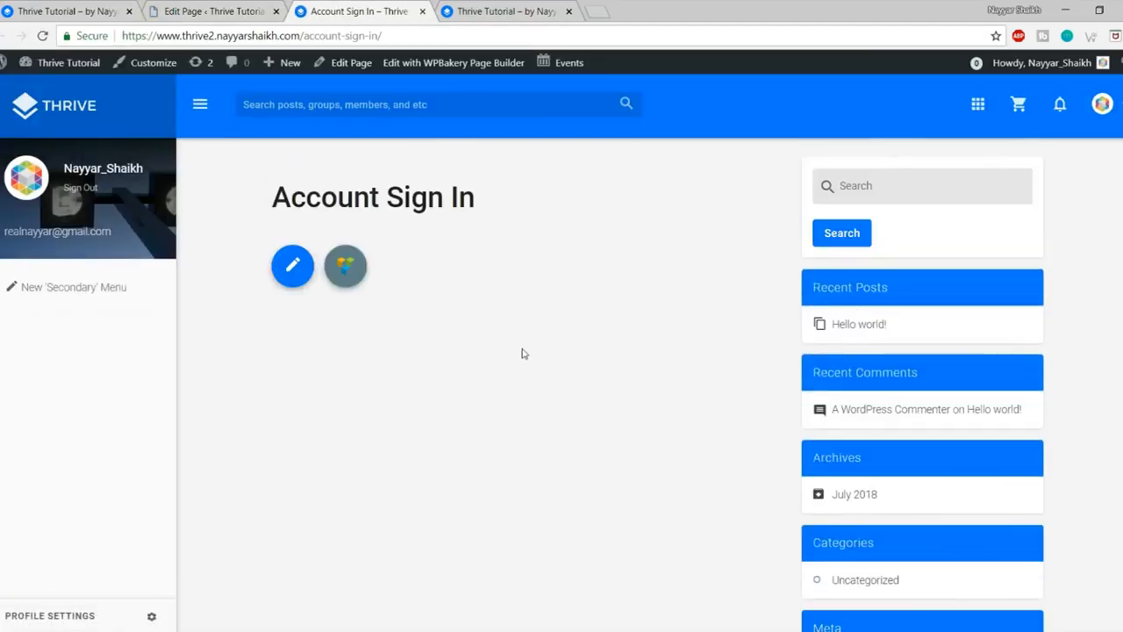
Step: Load the site URL in a new incognito window to view the logged-out sign-in form
click(84, 10)
click(305, 36)
key(ctrl+c)
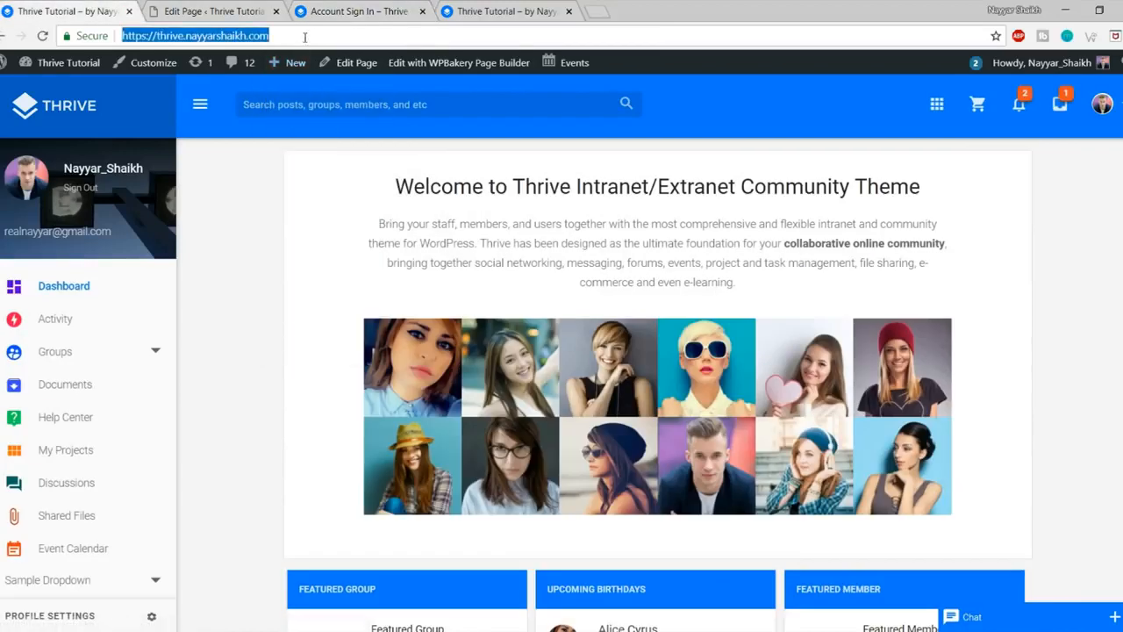
click(1115, 36)
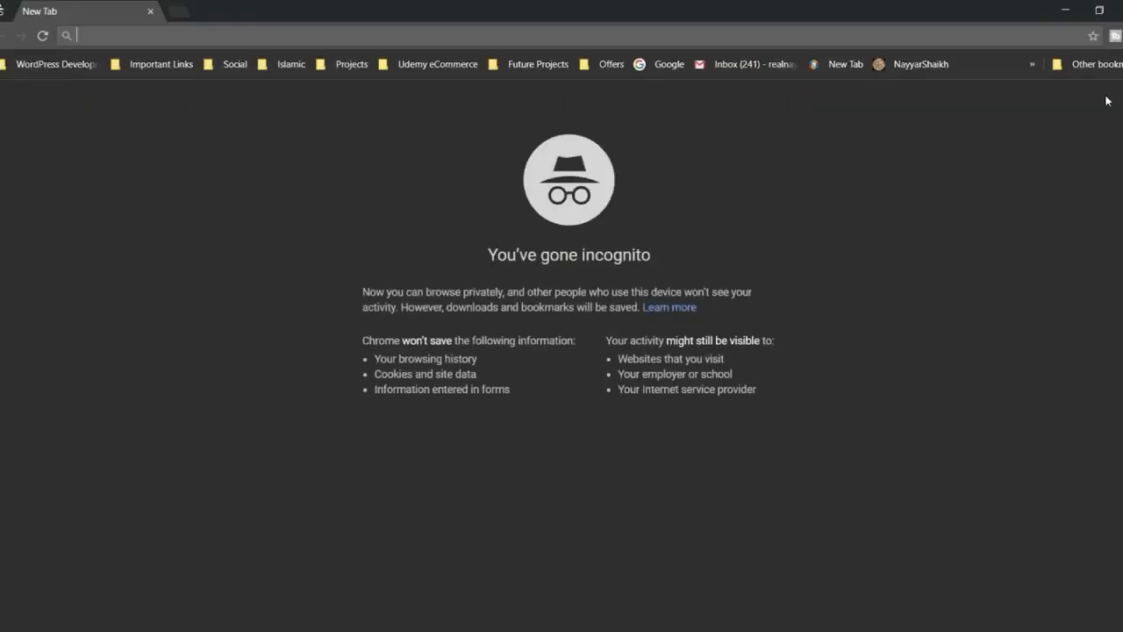
key(ctrl+v)
key(Return)
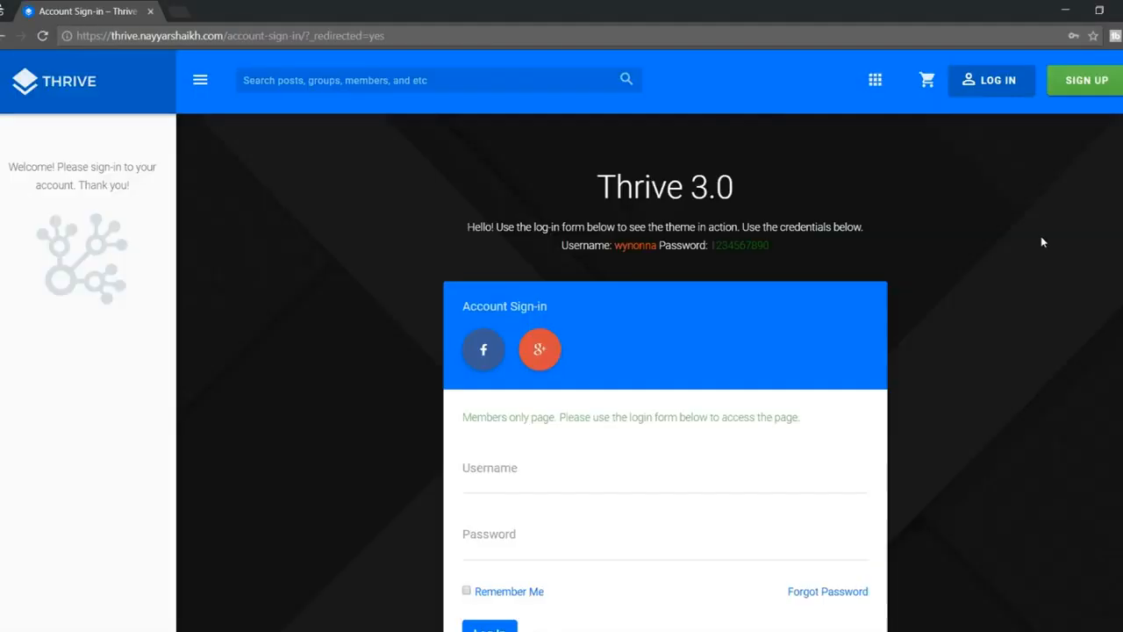
scroll(1042, 320, down, 5)
scroll(1041, 340, up, 2)
scroll(1041, 340, up, 2)
scroll(1040, 341, down, 3)
scroll(1041, 341, up, 1)
scroll(1041, 340, up, 2)
scroll(665, 368, down, 1)
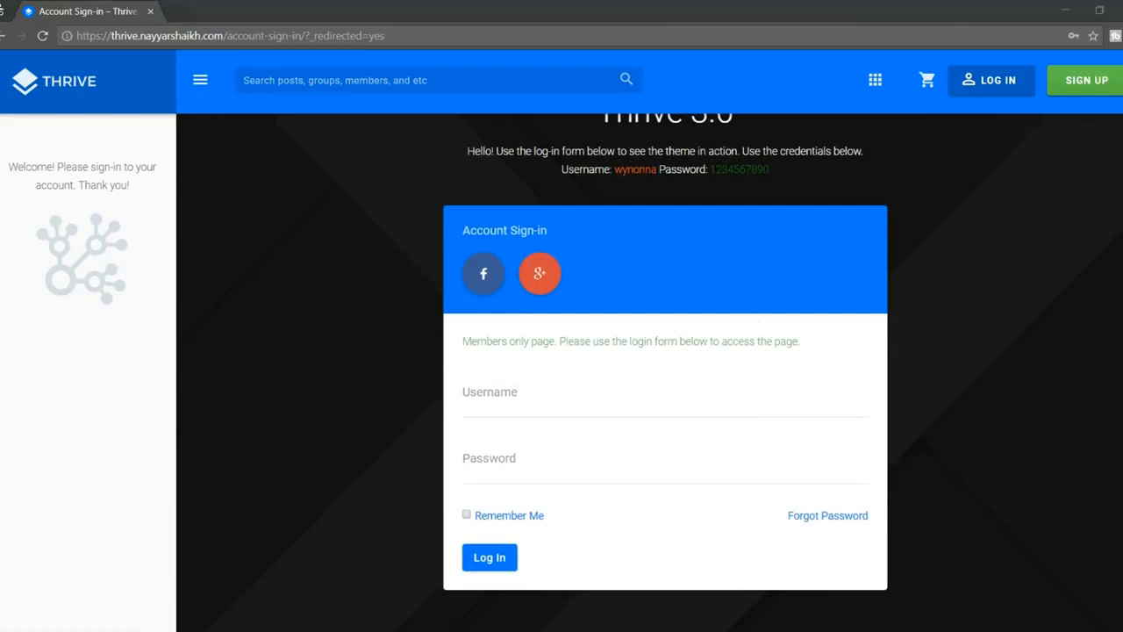
Step: Return to the logged-in browser window's page editor tab
click(76, 594)
click(193, 35)
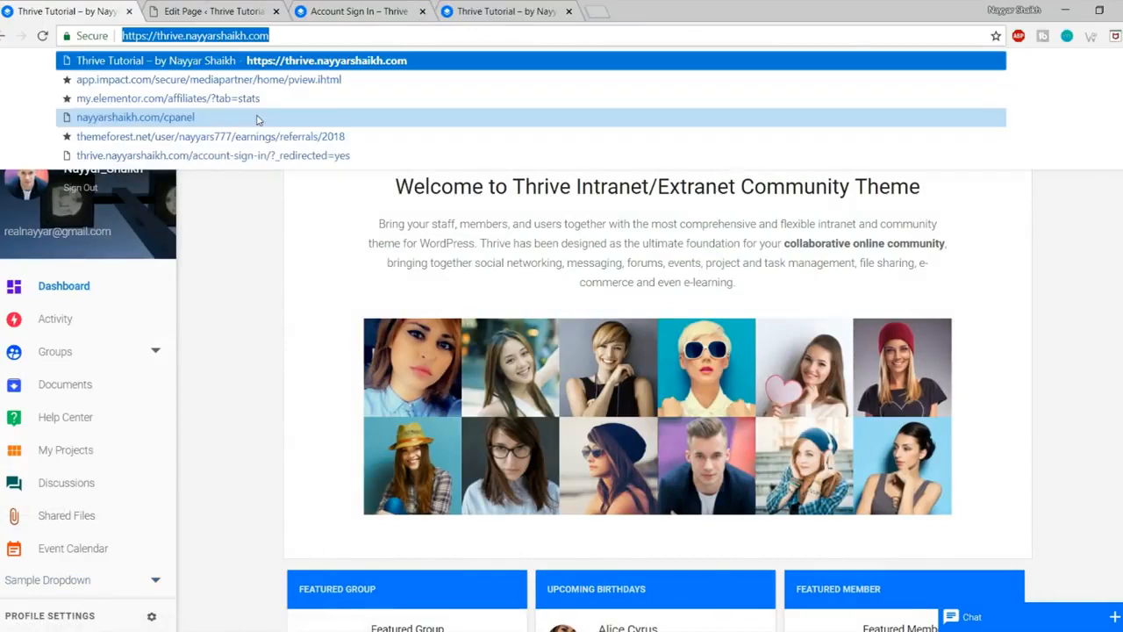
click(198, 7)
Step: Set the Account Sign In page layout to Full Content / No Sidebar
click(420, 6)
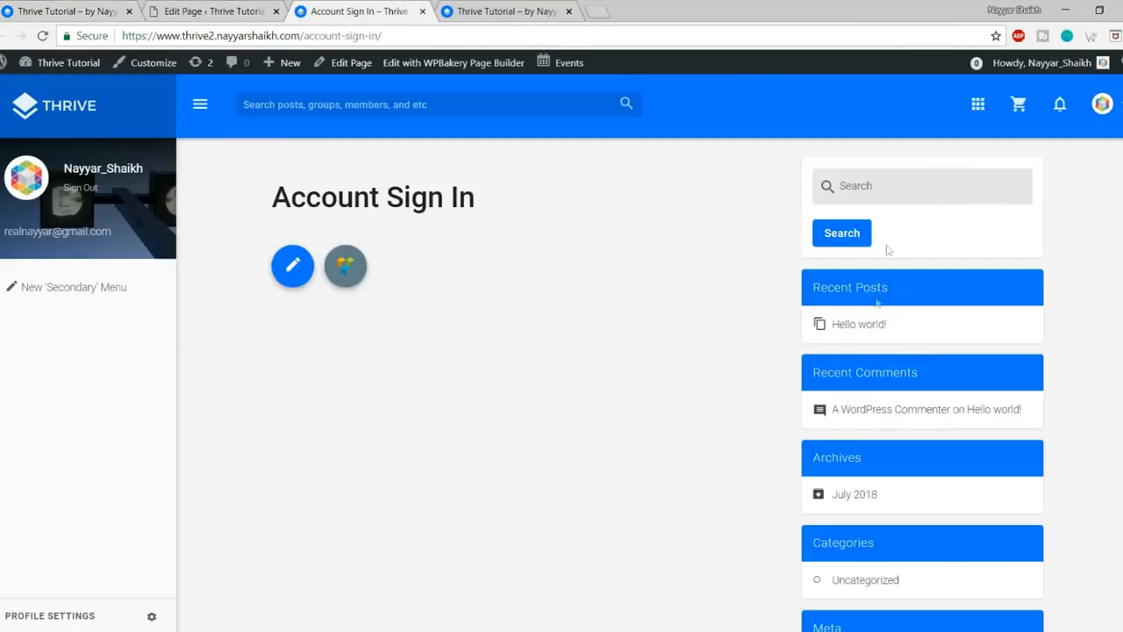
click(263, 11)
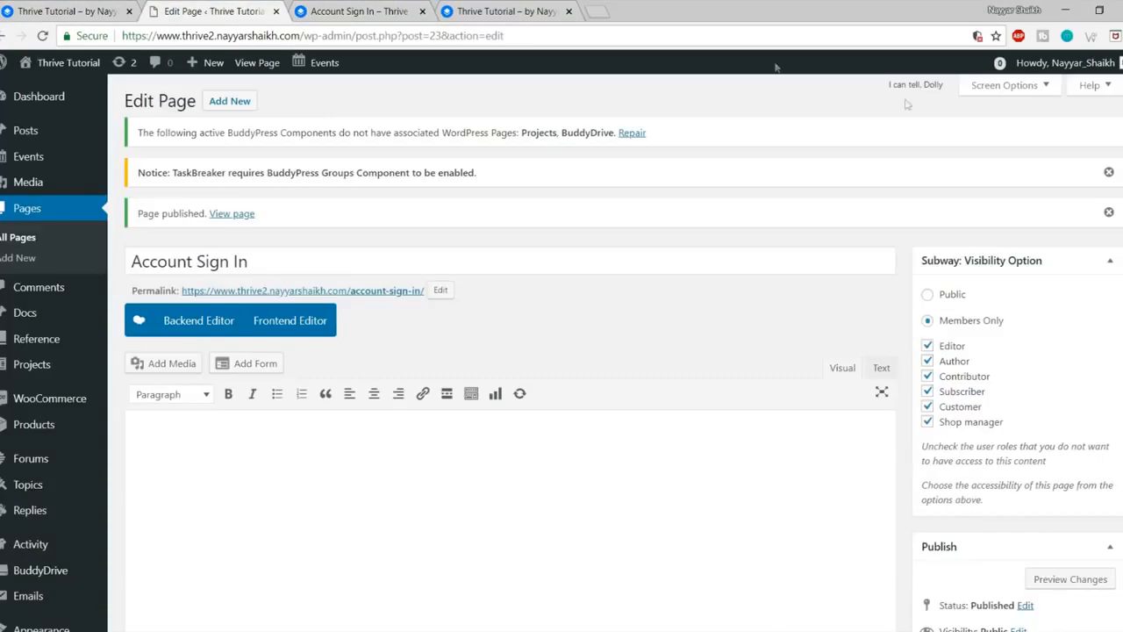
scroll(1035, 290, down, 10)
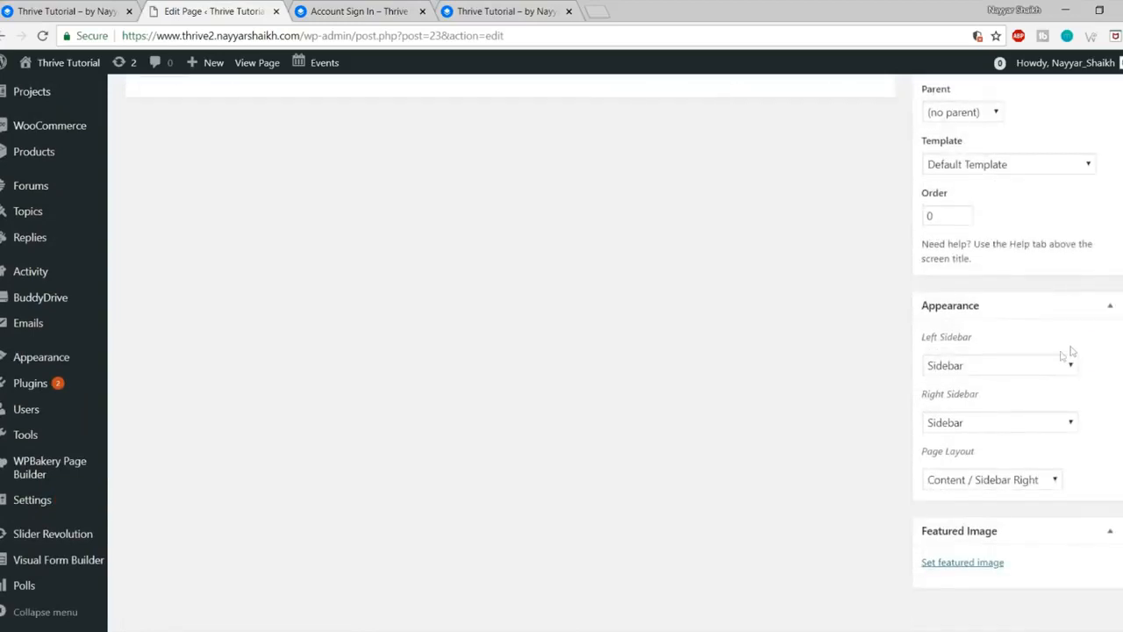
click(979, 475)
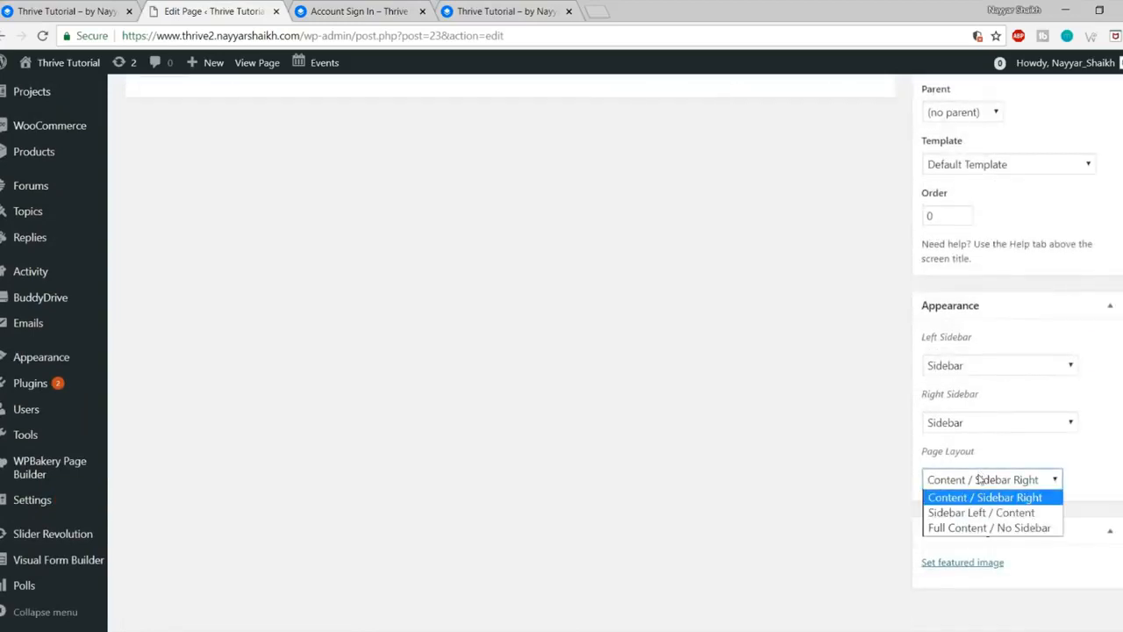
click(983, 529)
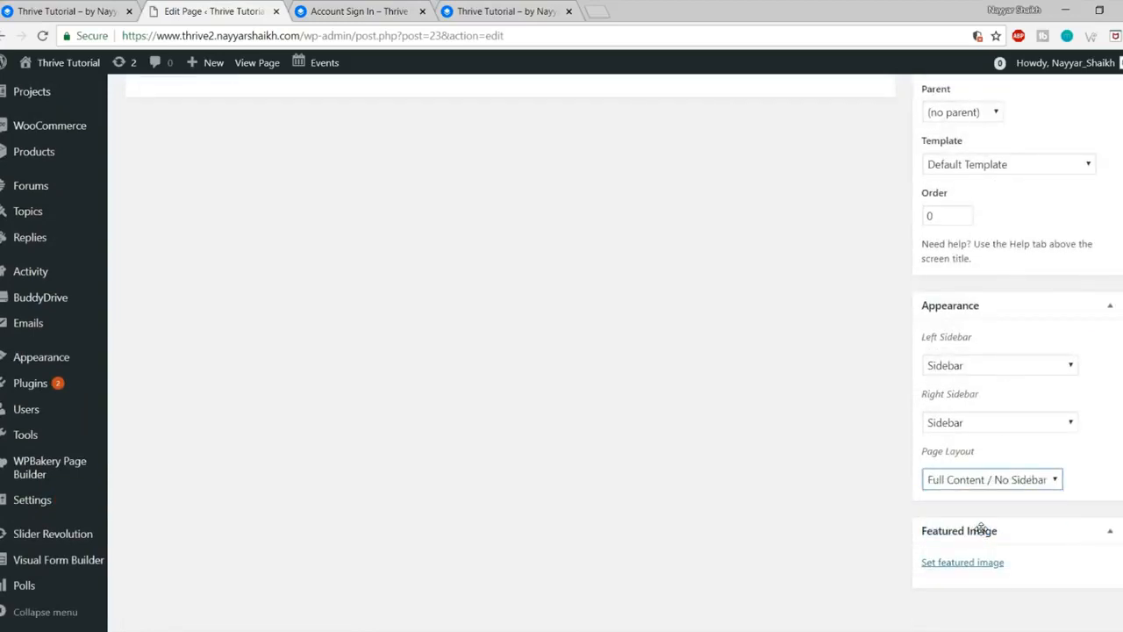
Step: Choose the Canvas page template and update the page
scroll(977, 527, up, 3)
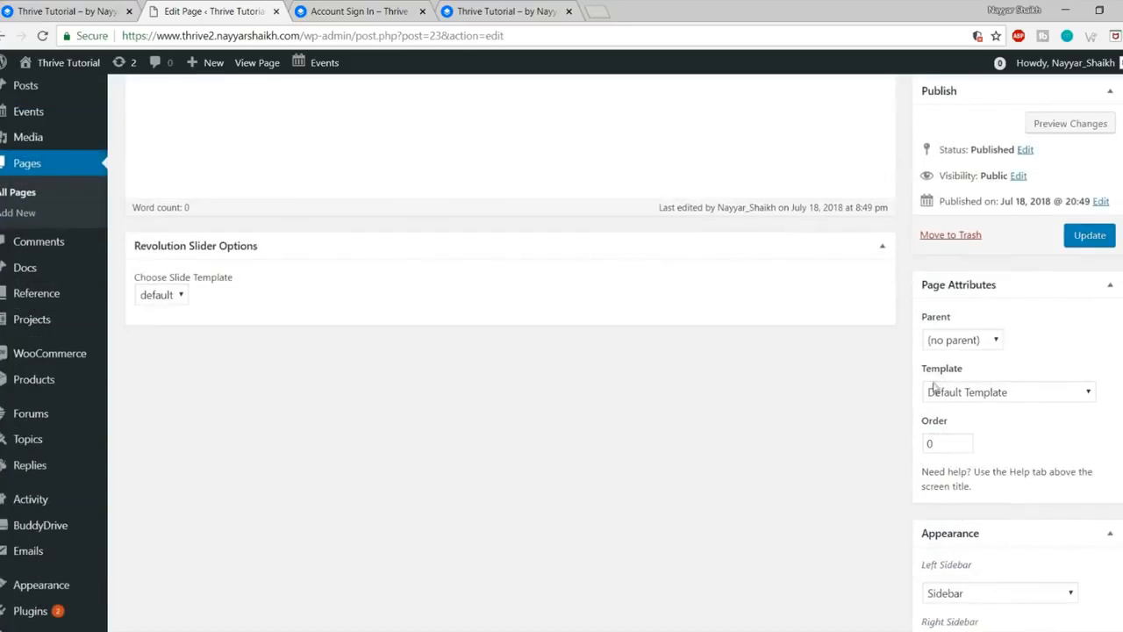
drag(928, 374, 964, 371)
click(1015, 395)
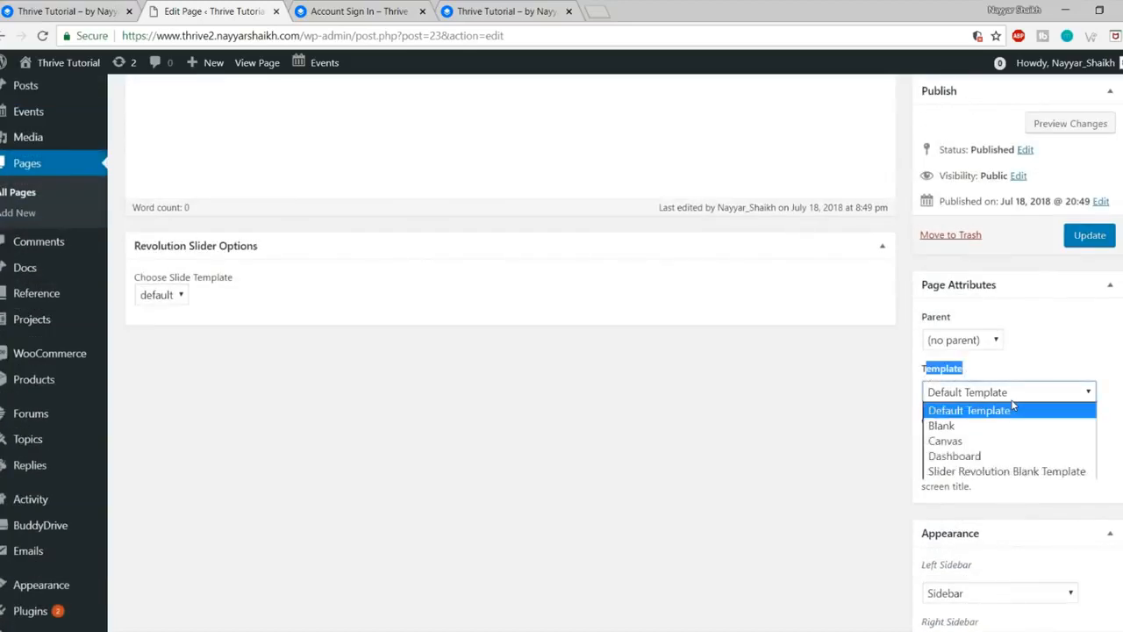
click(988, 443)
click(1103, 241)
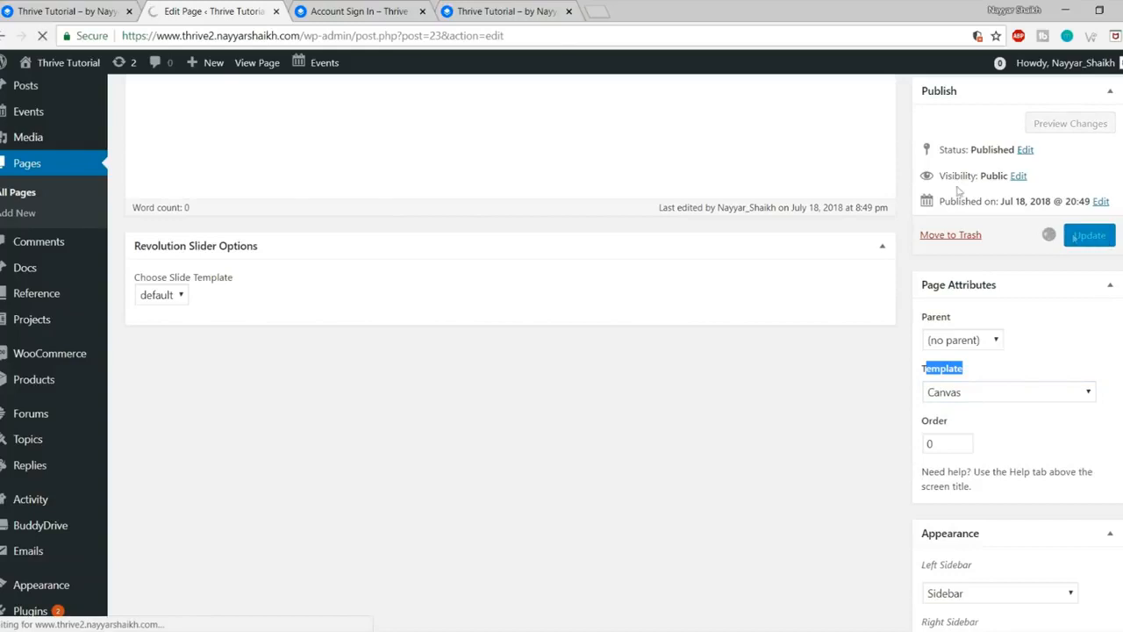
click(397, 9)
Step: Reload the Account Sign In page and compare it with the demo sign-in page in the private window
click(42, 36)
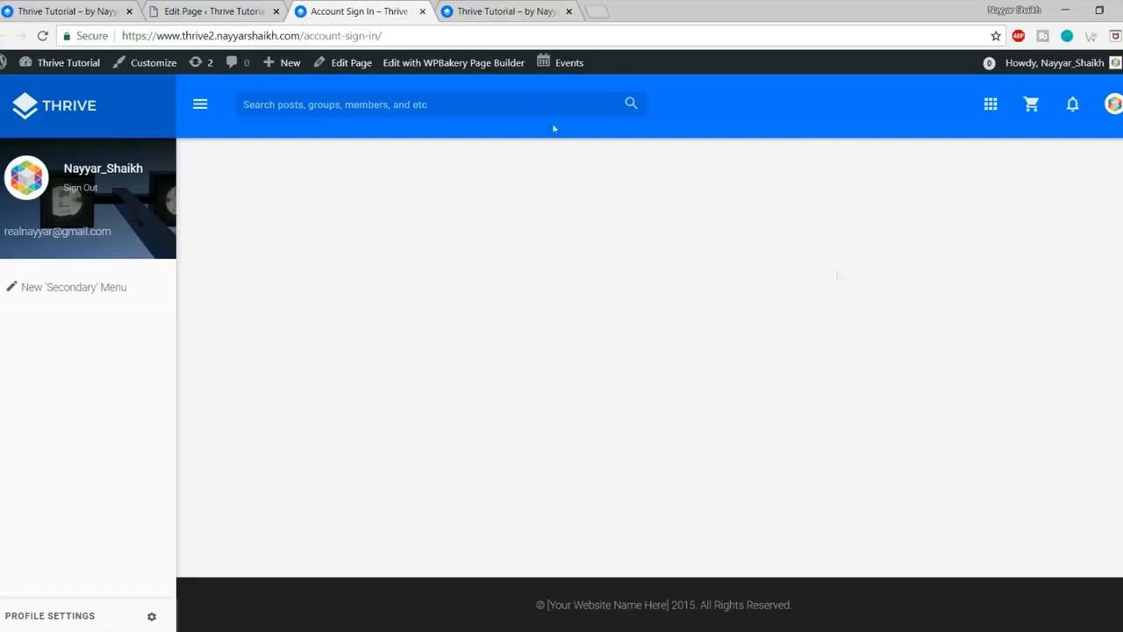
click(168, 10)
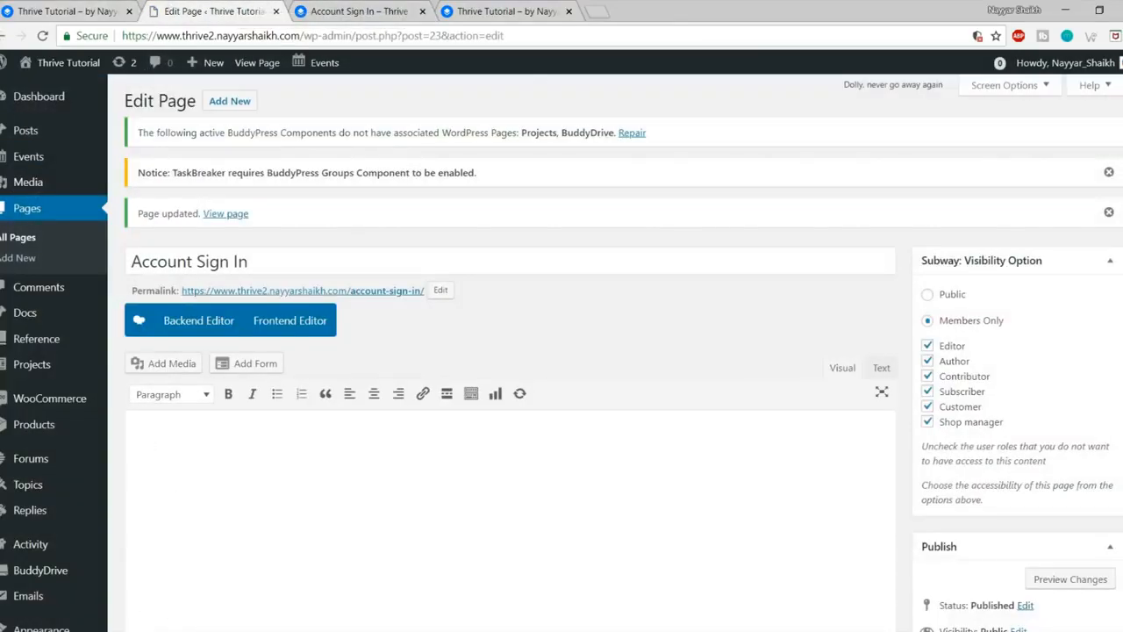
click(244, 596)
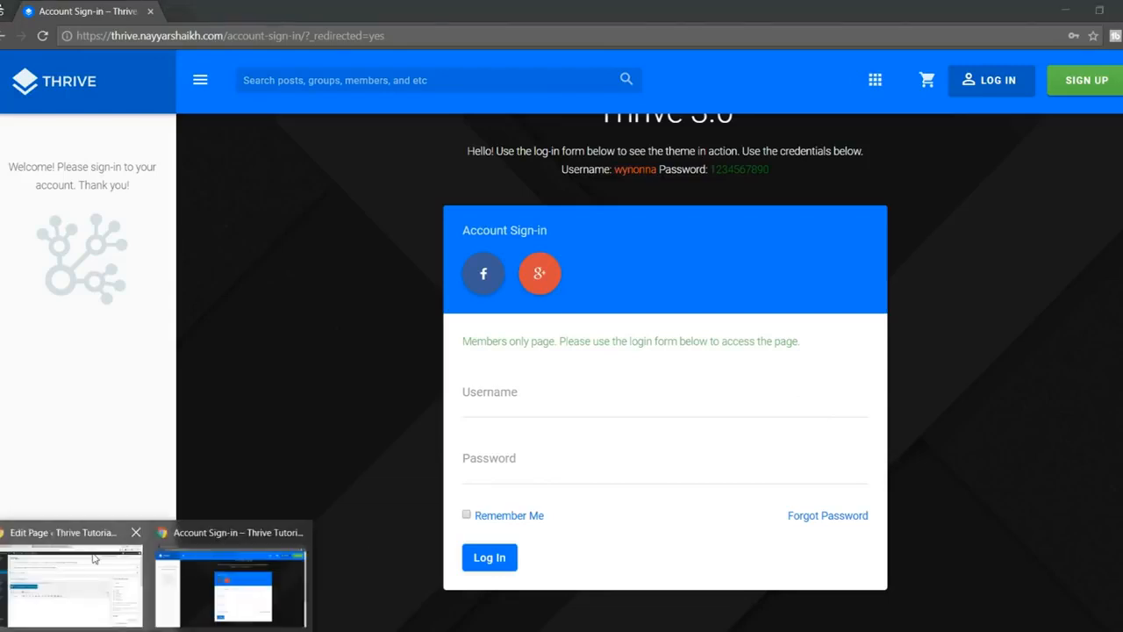
click(75, 579)
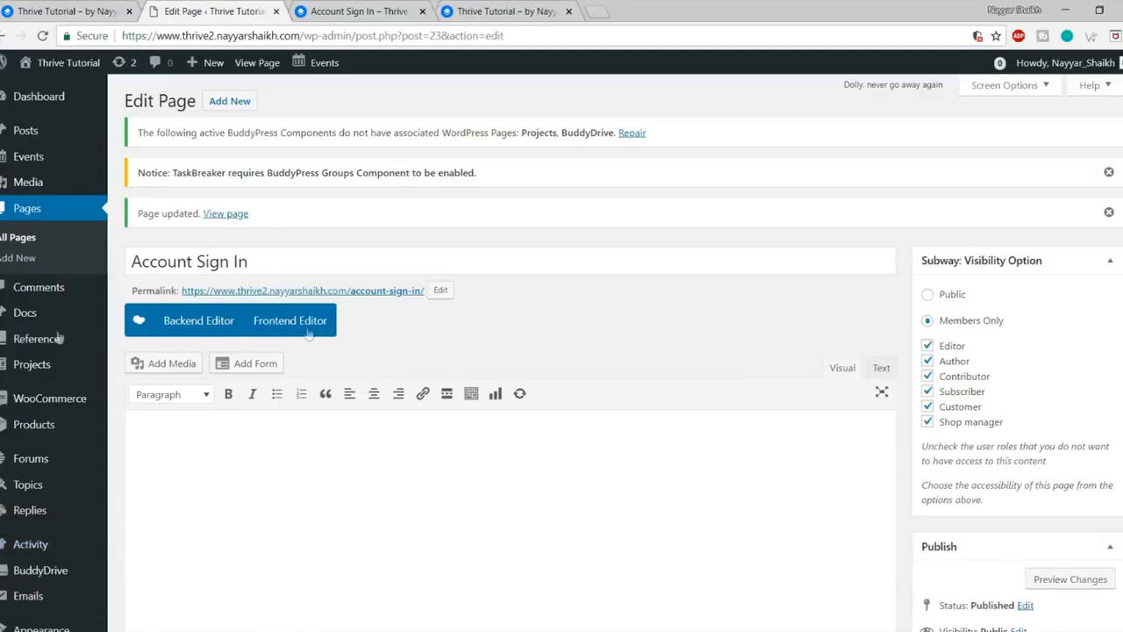
Step: Open Subway Settings in a new tab and copy the [subway_login] shortcode from its note
scroll(53, 351, down, 3)
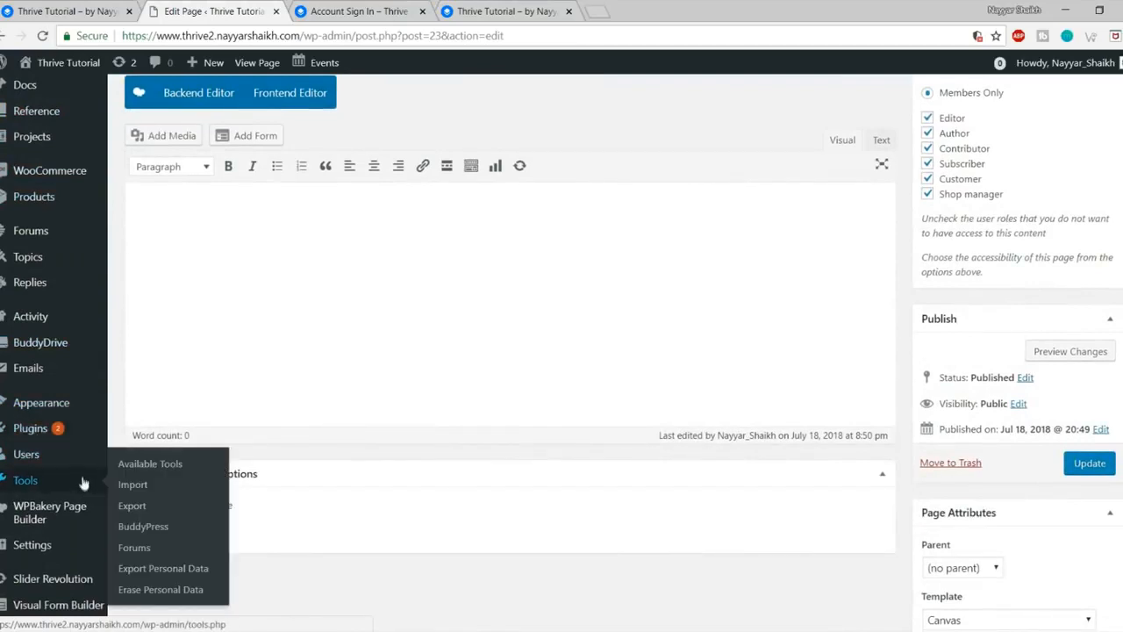
mouse_move(61, 547)
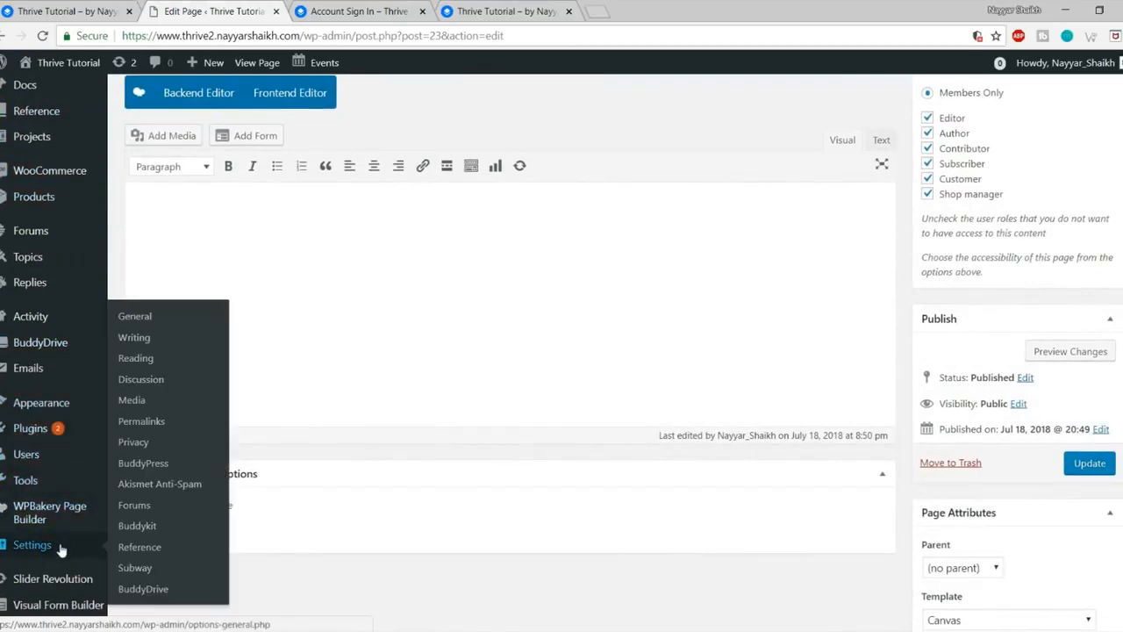
right_click(137, 575)
click(165, 451)
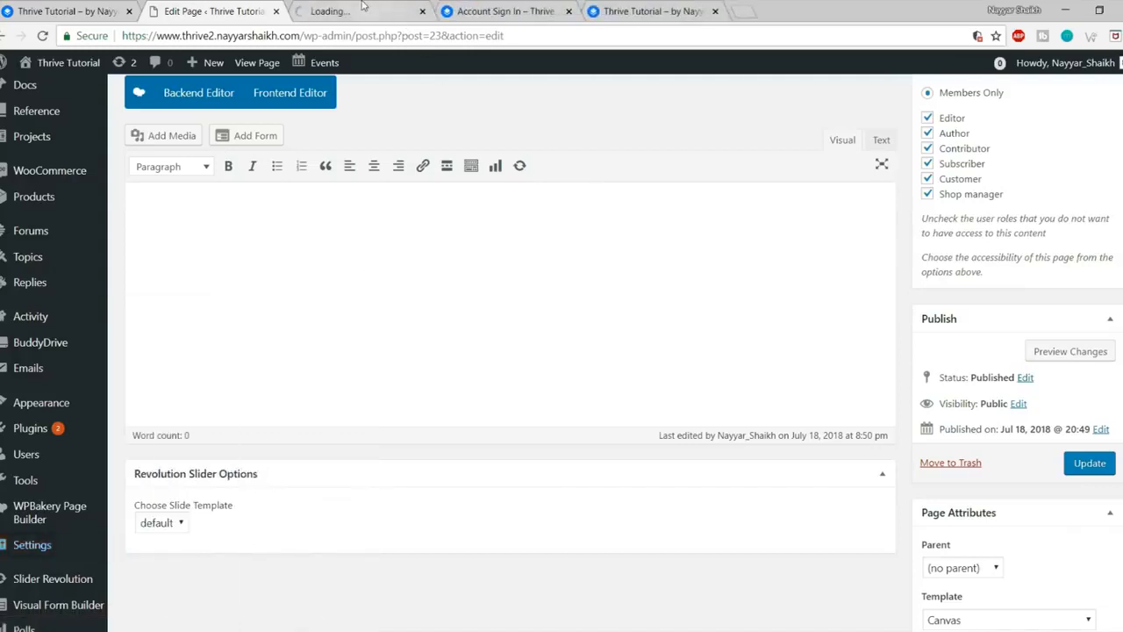
click(362, 7)
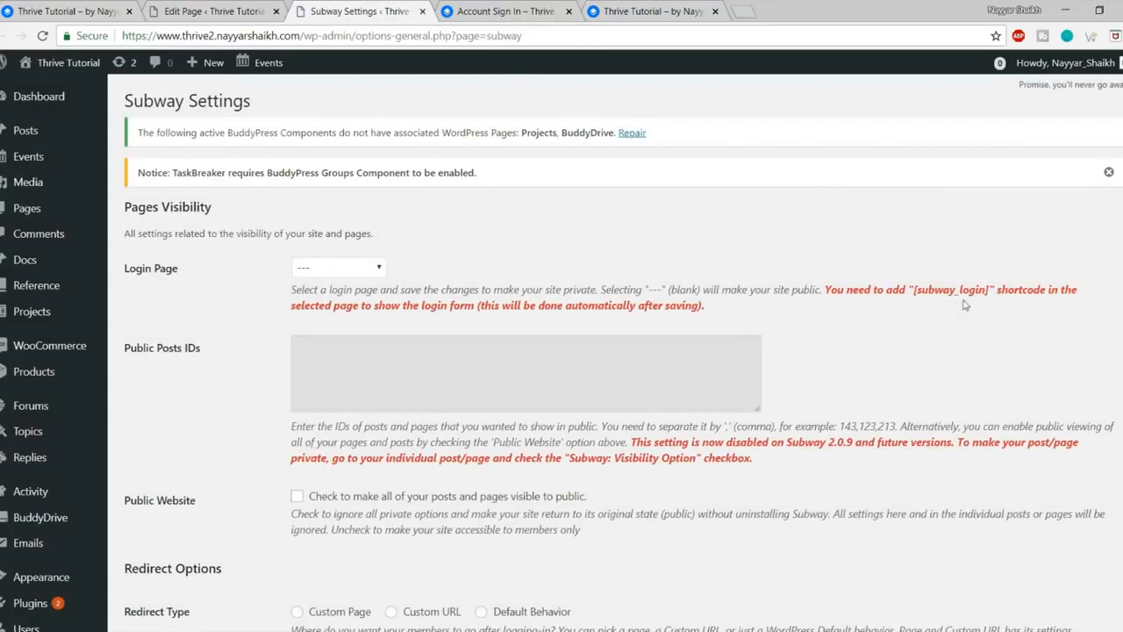
drag(912, 293, 981, 295)
click(259, 8)
scroll(426, 319, up, 1)
Step: In the WPBakery backend editor, add a Text Block containing [subway_login] and update the page
click(184, 175)
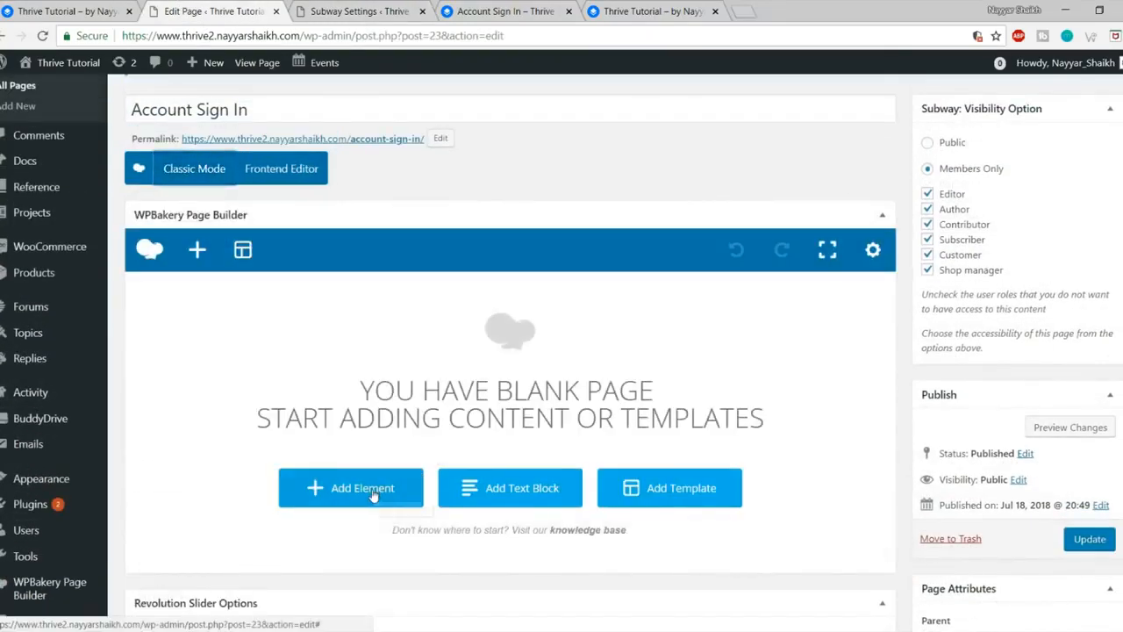
click(373, 496)
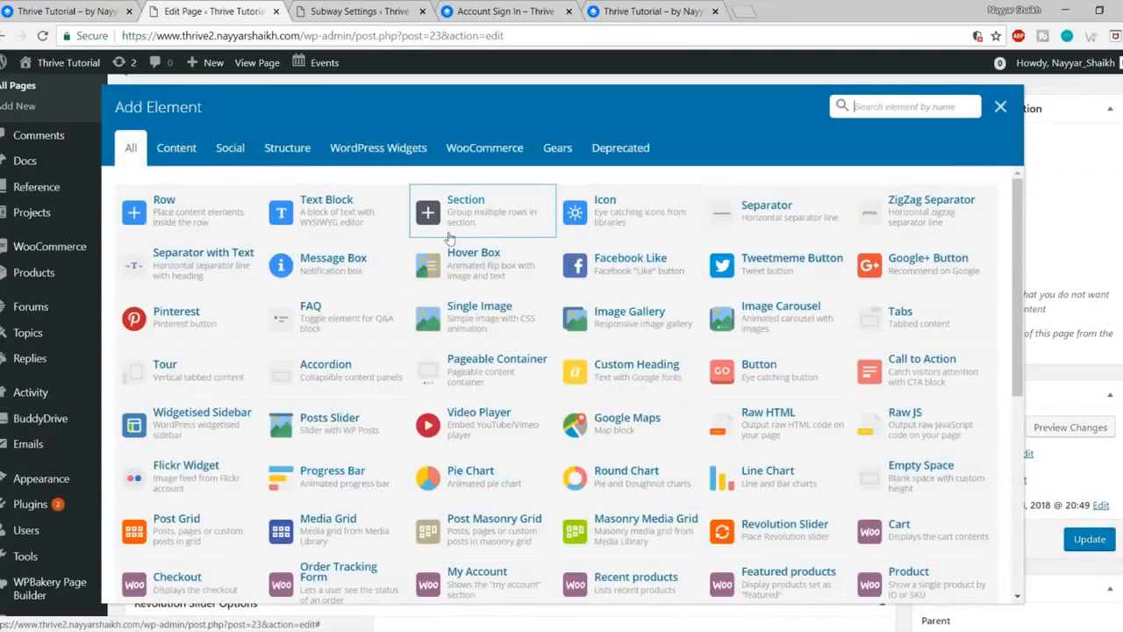
click(366, 218)
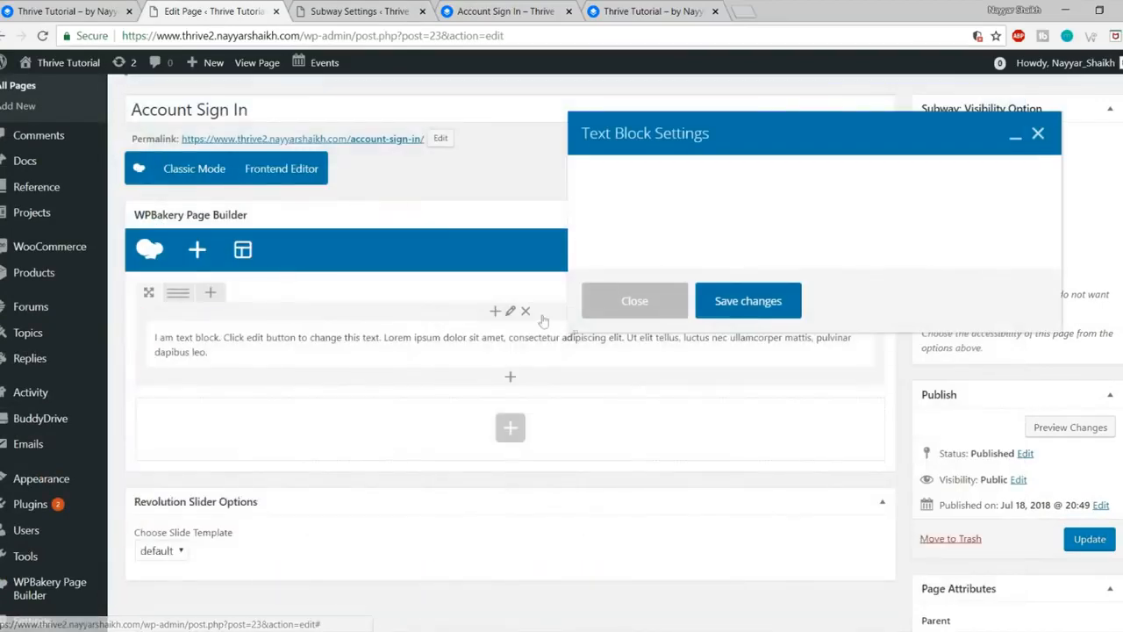
click(699, 344)
key(ctrl+a)
text([subway_login])
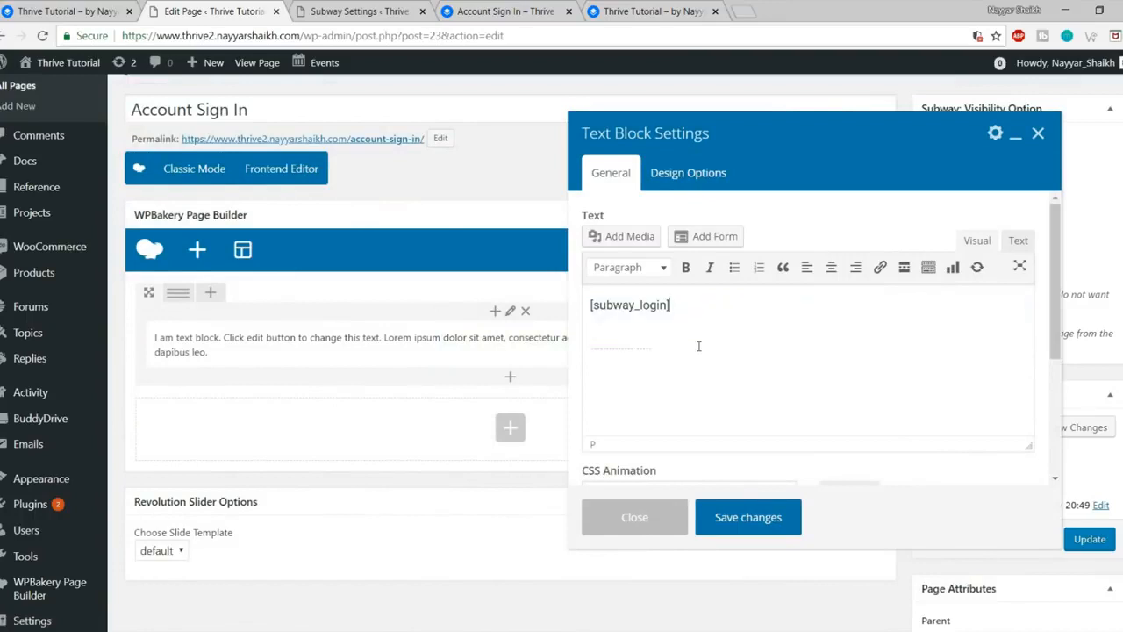
click(755, 520)
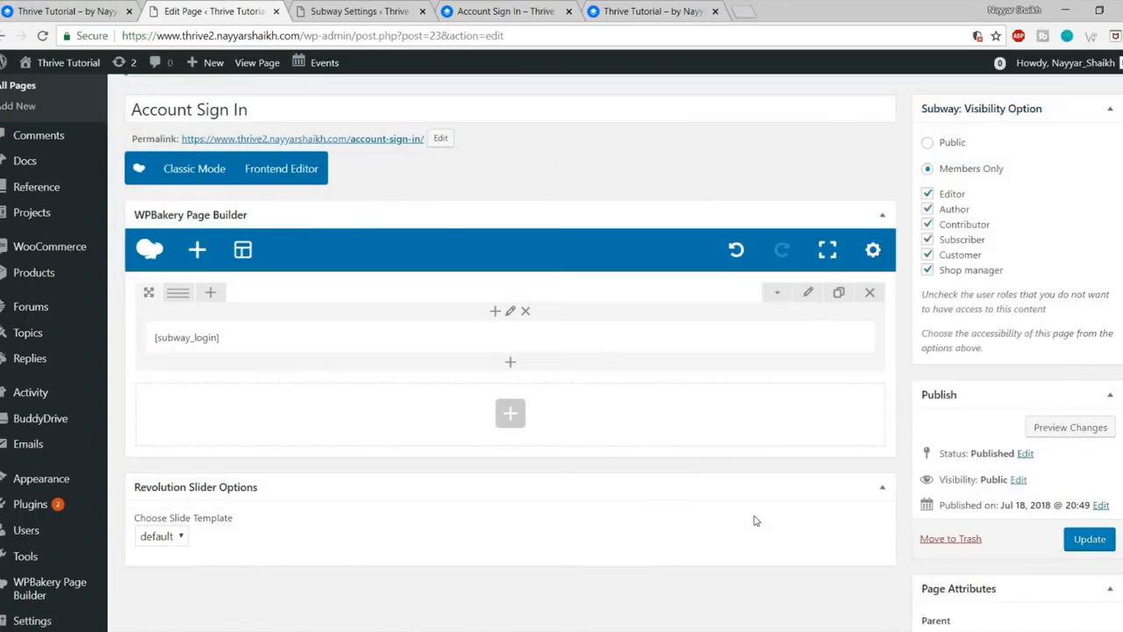
click(1096, 544)
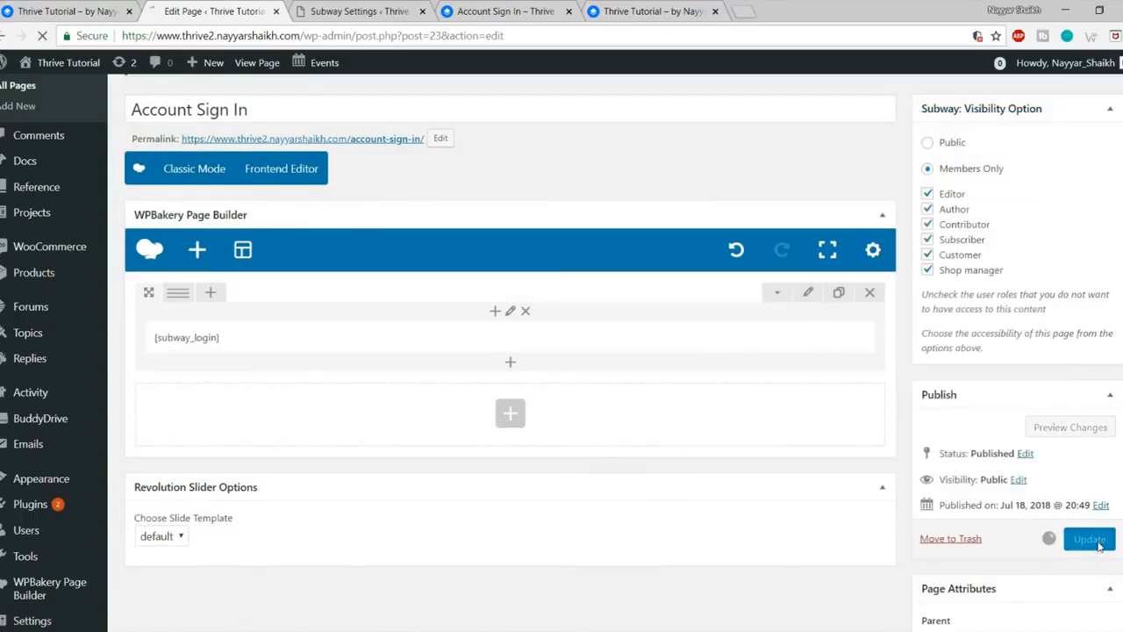
Step: Reload the Account Sign In page and check its 'You are currently logged-in' message
click(524, 9)
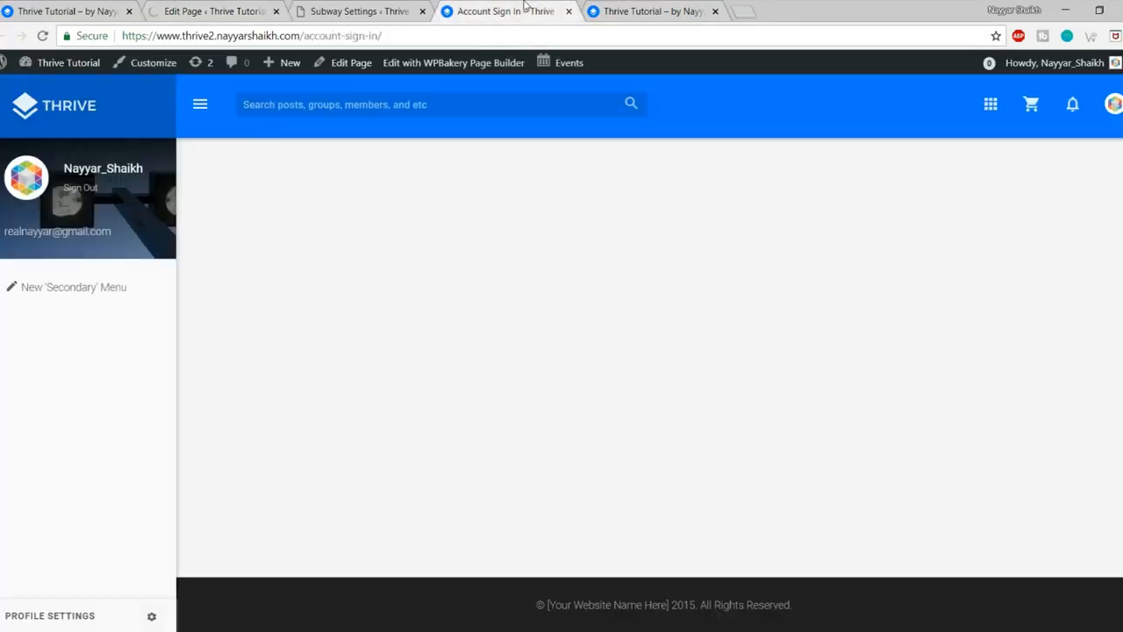
click(41, 37)
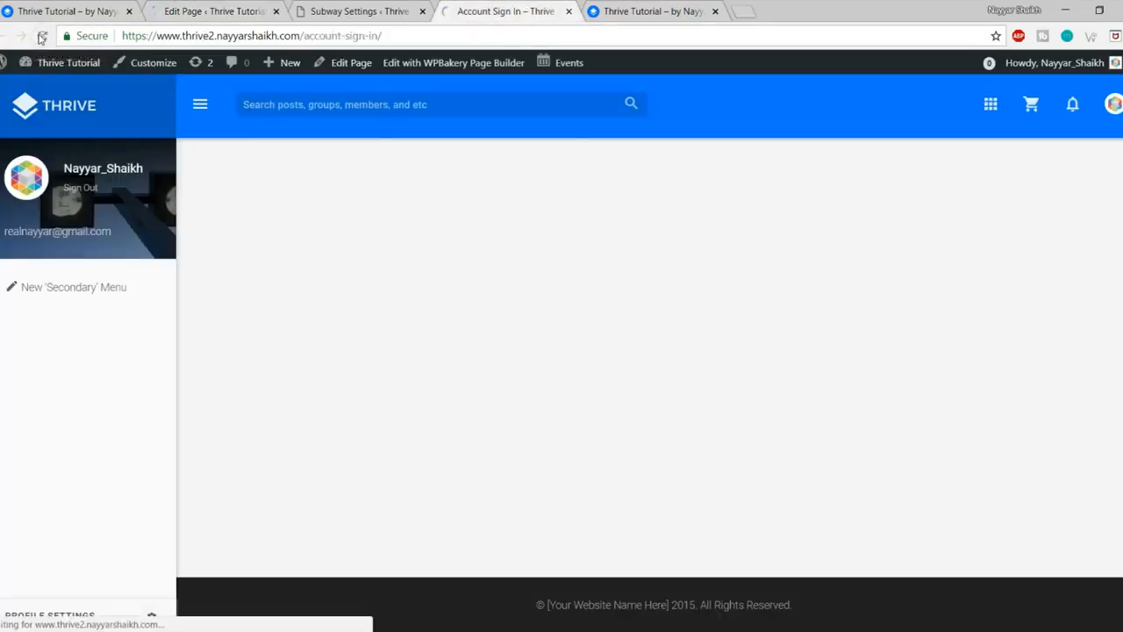
drag(334, 181, 187, 173)
click(243, 189)
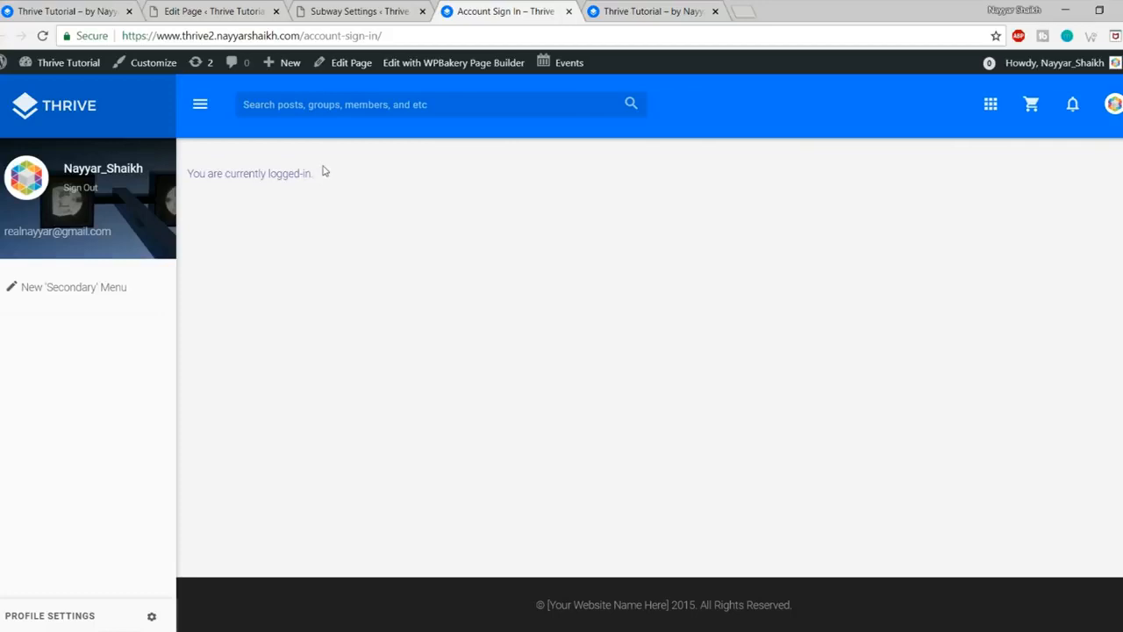
Step: Load the sign-in page address in the private window to view it logged out
click(389, 35)
key(ctrl+c)
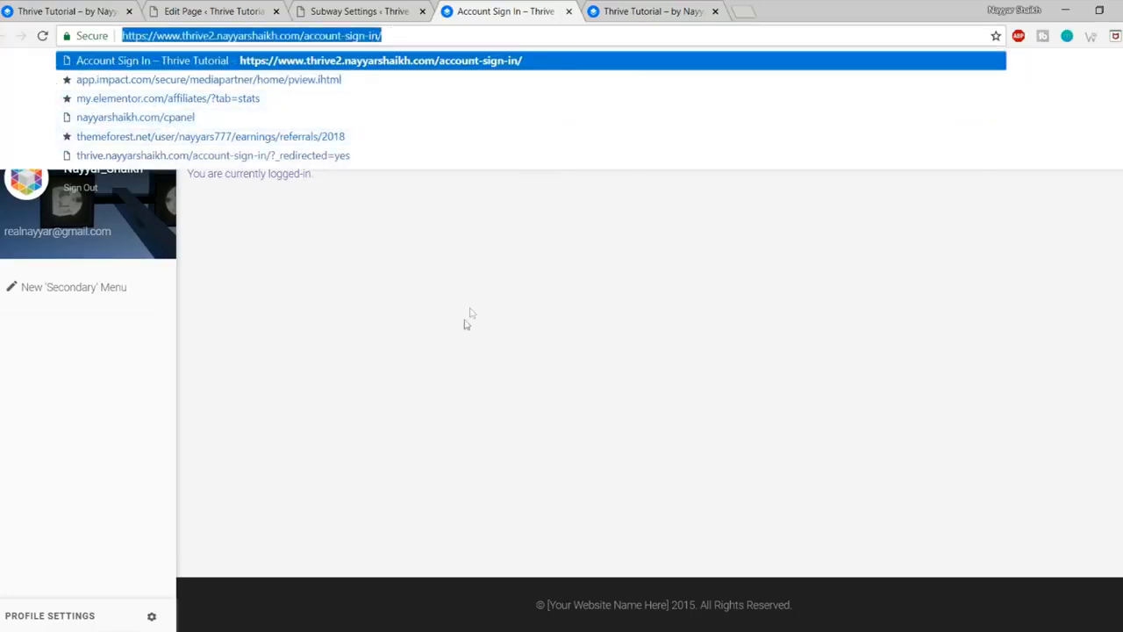
click(434, 355)
click(160, 630)
click(234, 594)
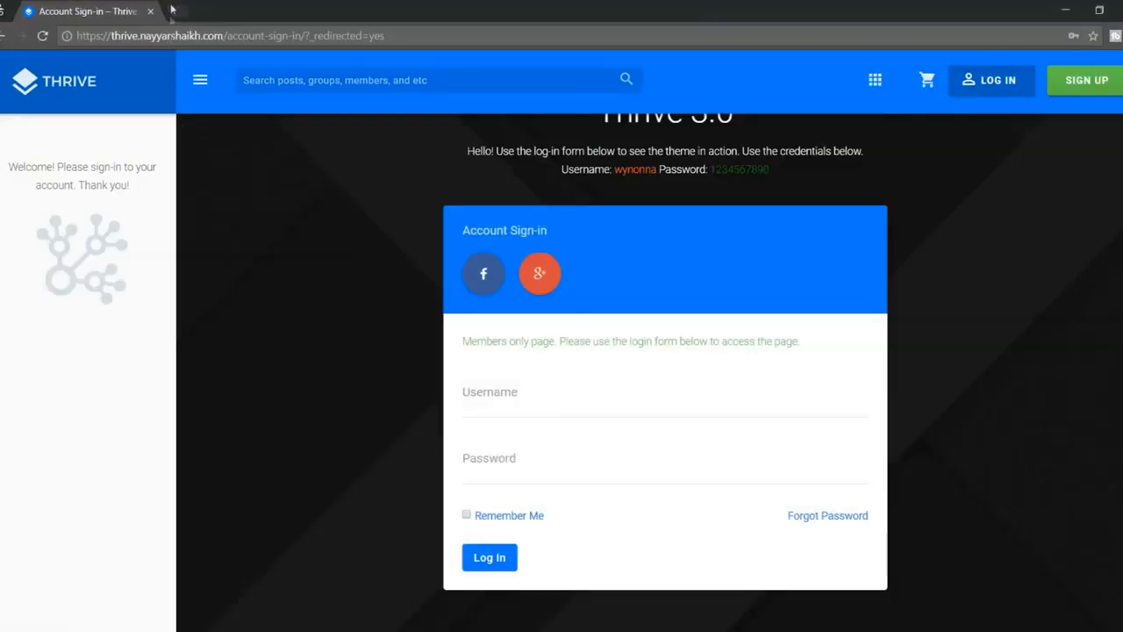
click(179, 12)
key(ctrl+v)
key(Return)
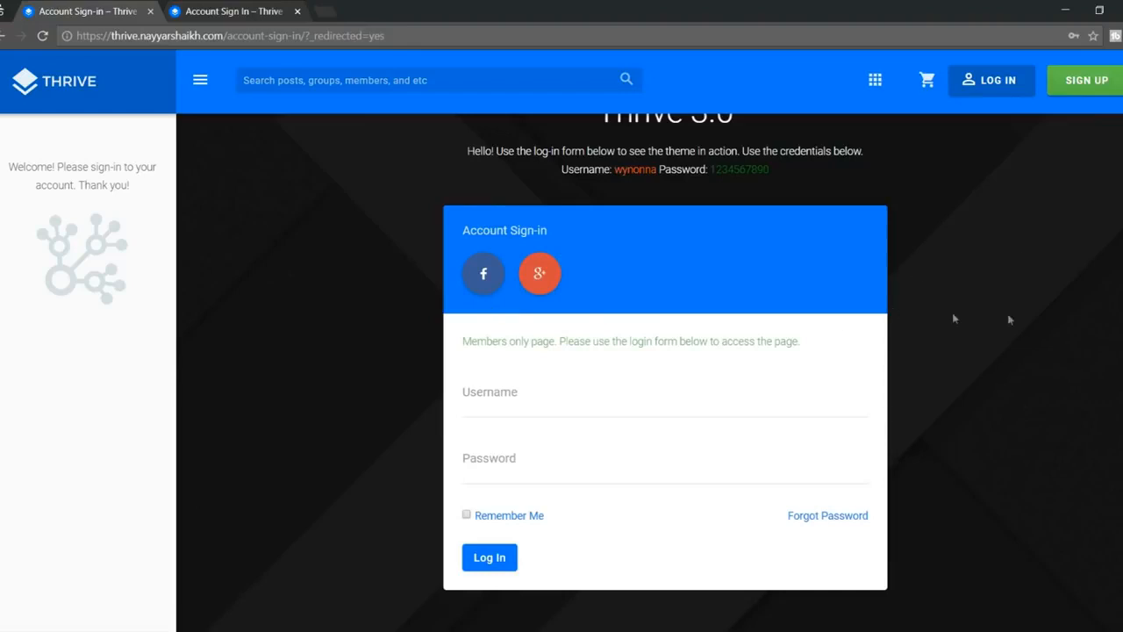
scroll(372, 322, down, 4)
scroll(501, 369, up, 5)
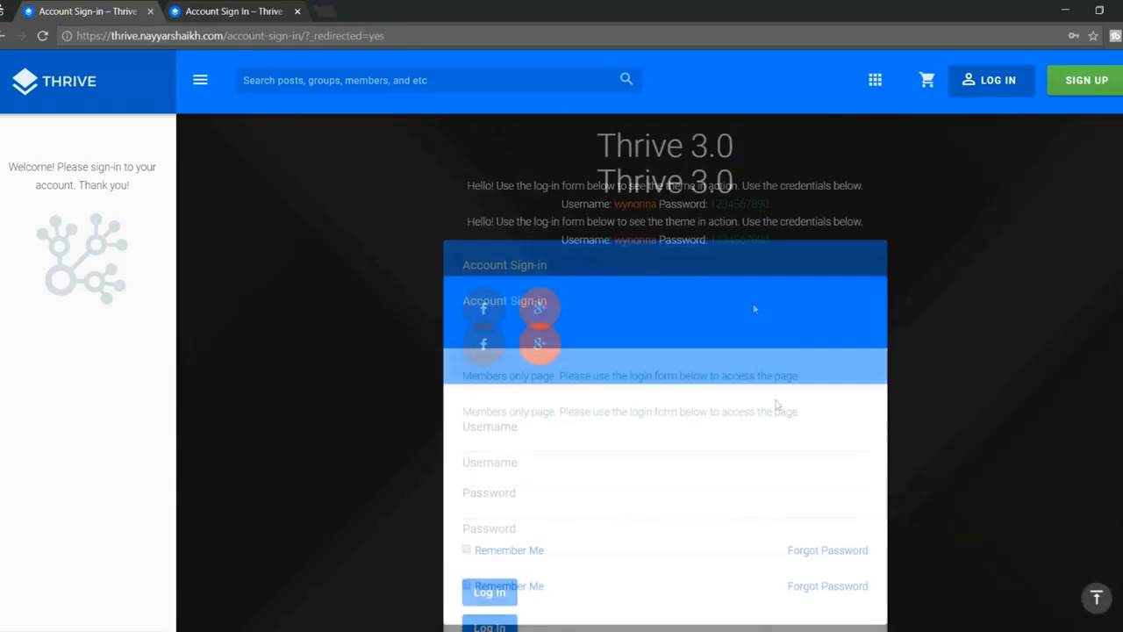
scroll(495, 353, down, 3)
click(254, 9)
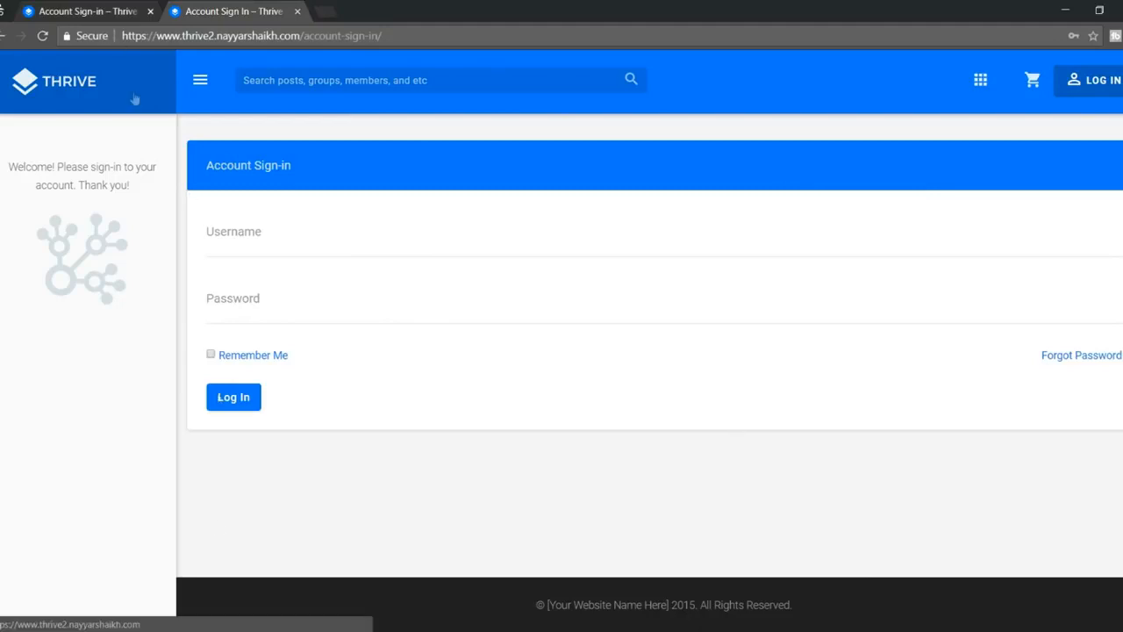
Step: Return to the Account Sign In editor and scroll down to the WPBakery builder
click(85, 596)
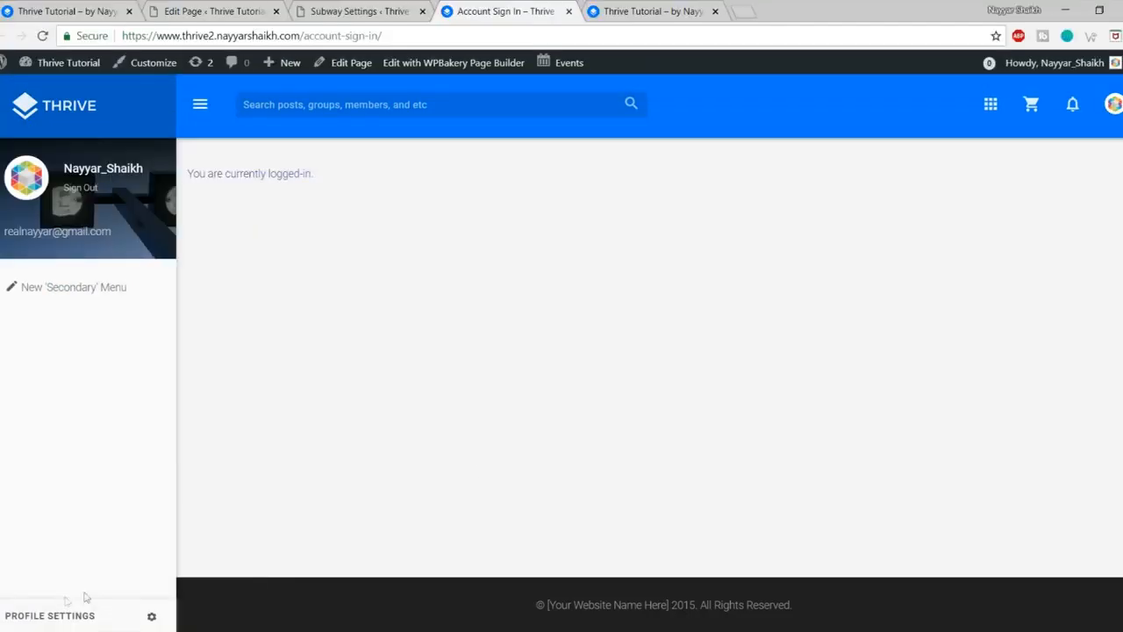
click(215, 11)
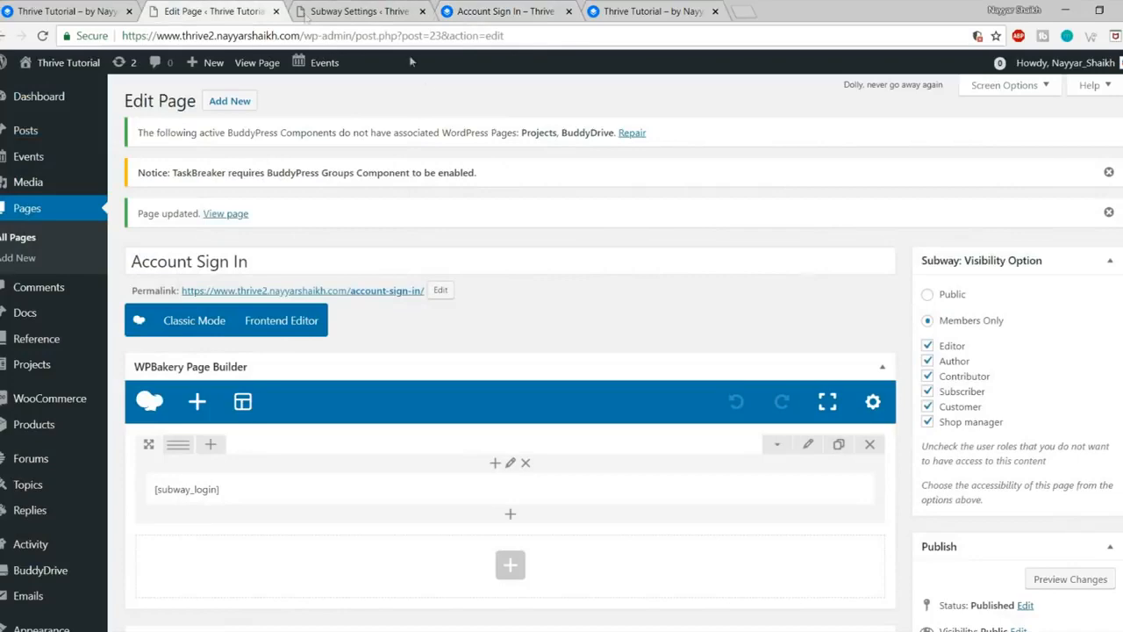
scroll(482, 311, down, 3)
mouse_move(178, 217)
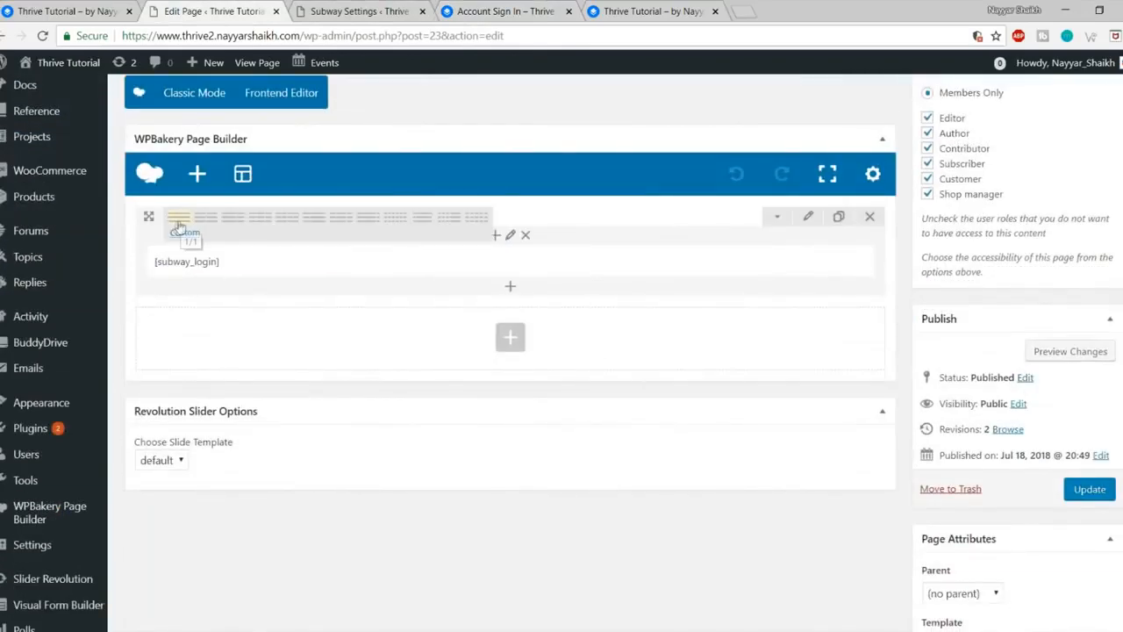
Step: Split the row into 1/4 + 1/2 + 1/4 columns and move the [subway_login] block into the middle one
click(336, 227)
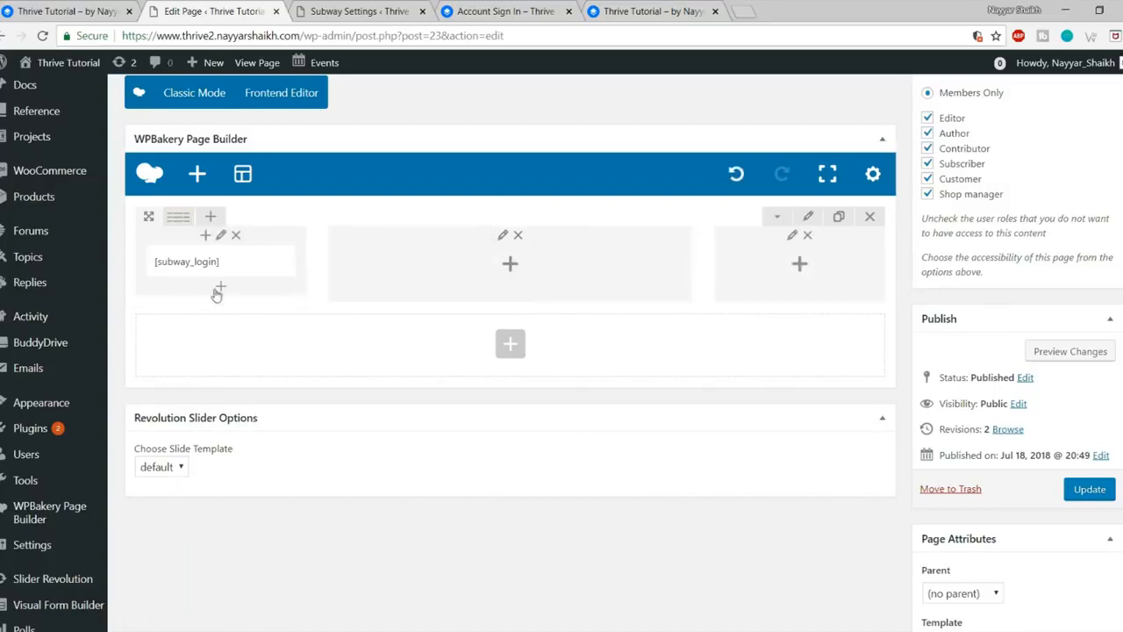
drag(199, 259, 478, 265)
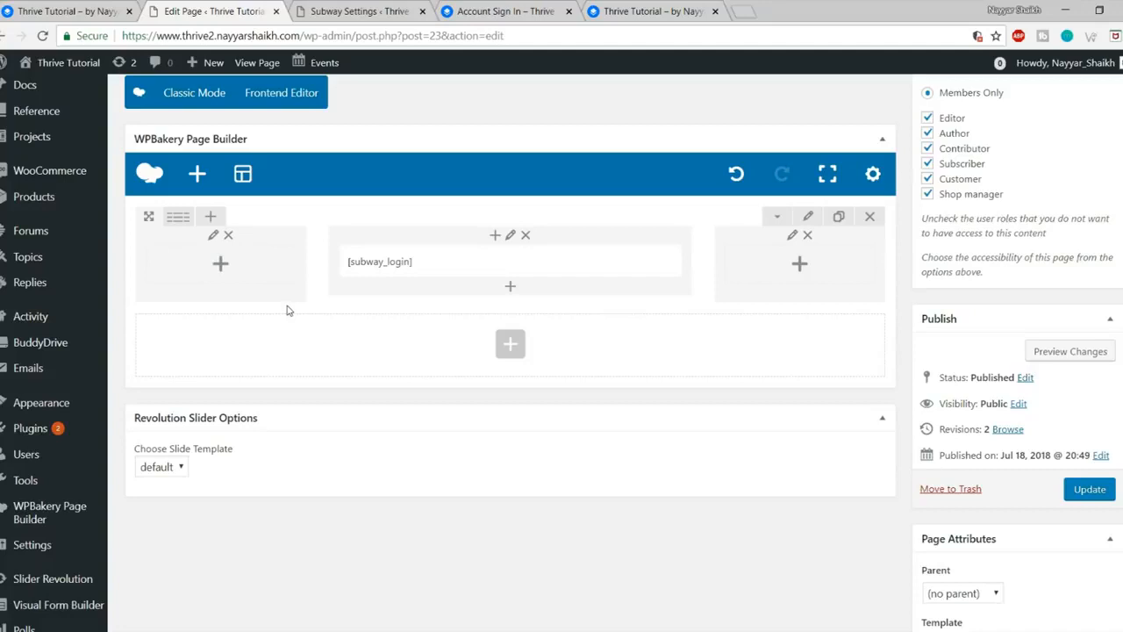
drag(364, 256, 447, 279)
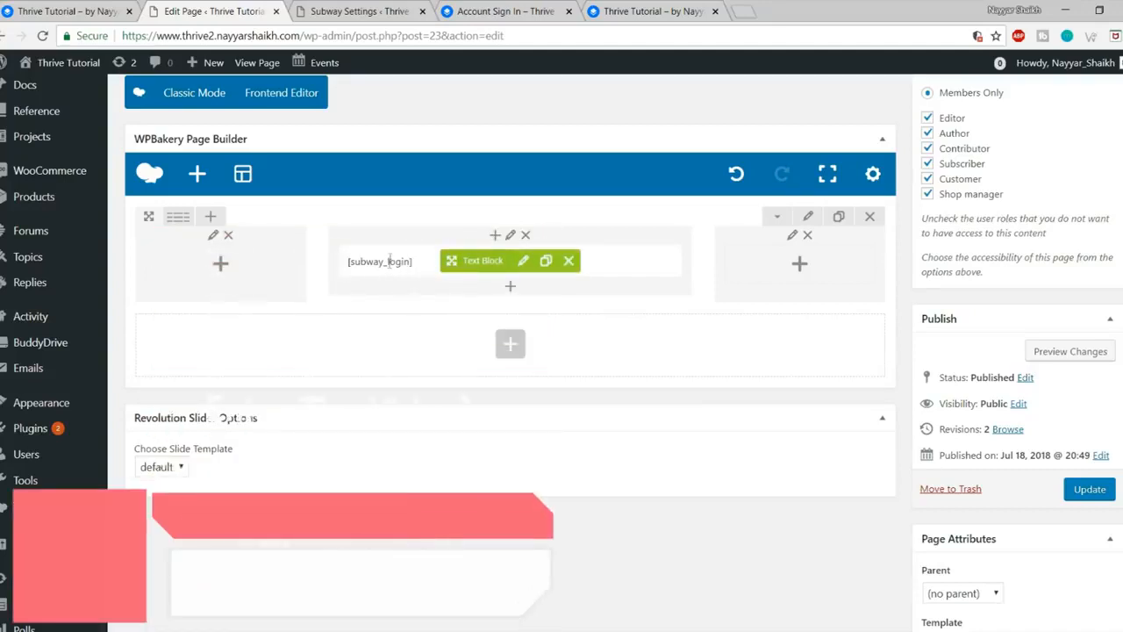
Step: Add a centred Heading 1 'Welcome to Thrive' line above [subway_login] in the text block
click(522, 265)
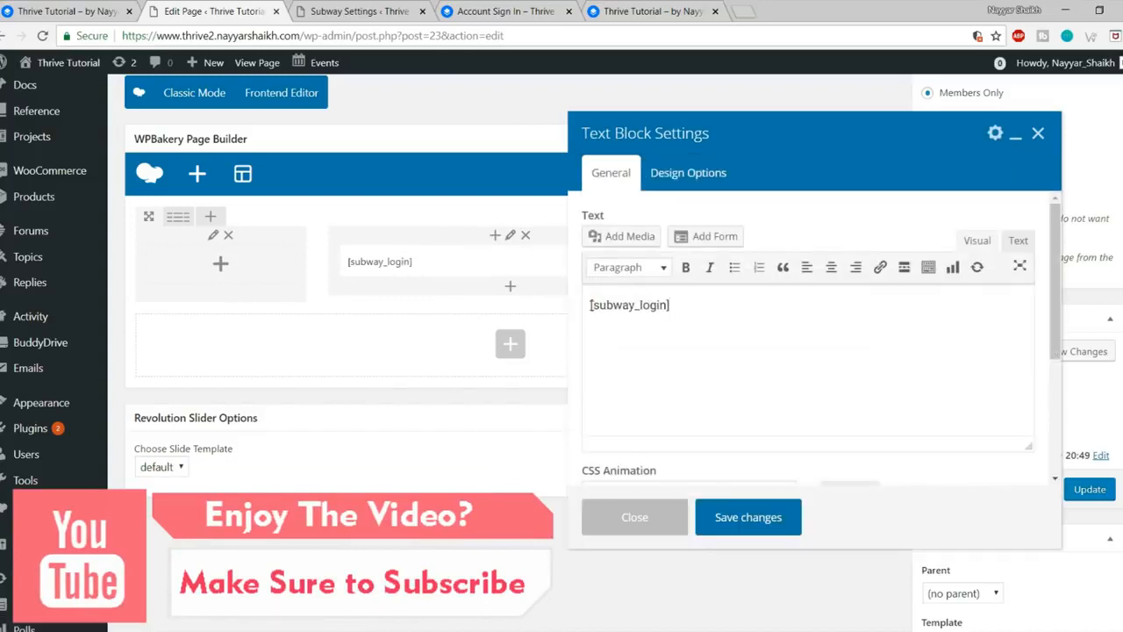
key(Return)
text(Welcome to Thrive)
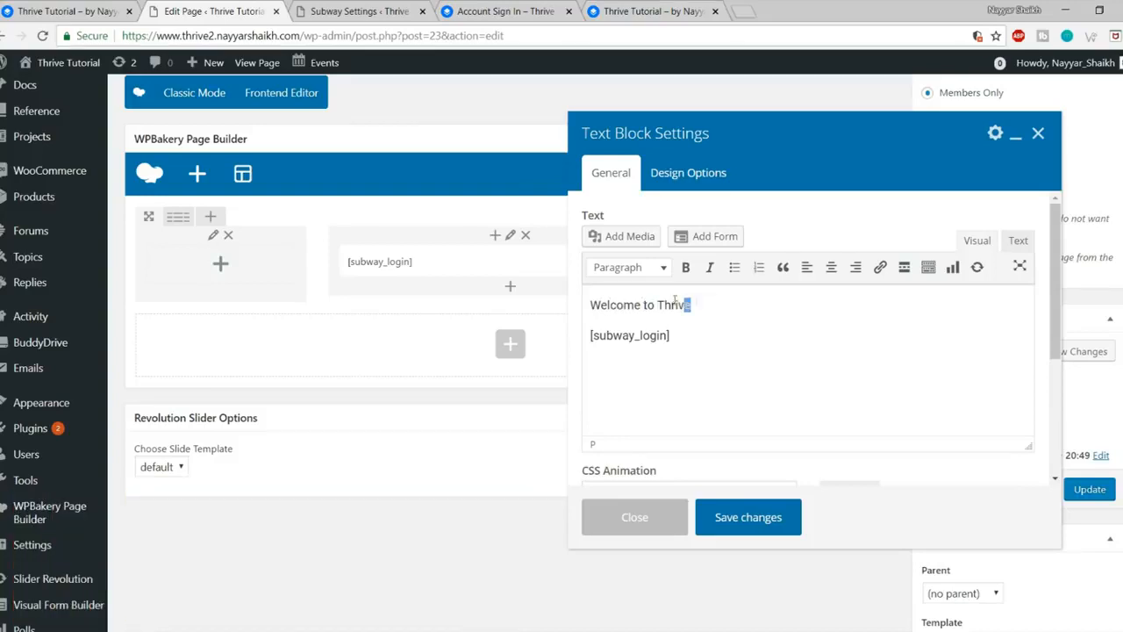
drag(696, 301, 573, 294)
click(832, 267)
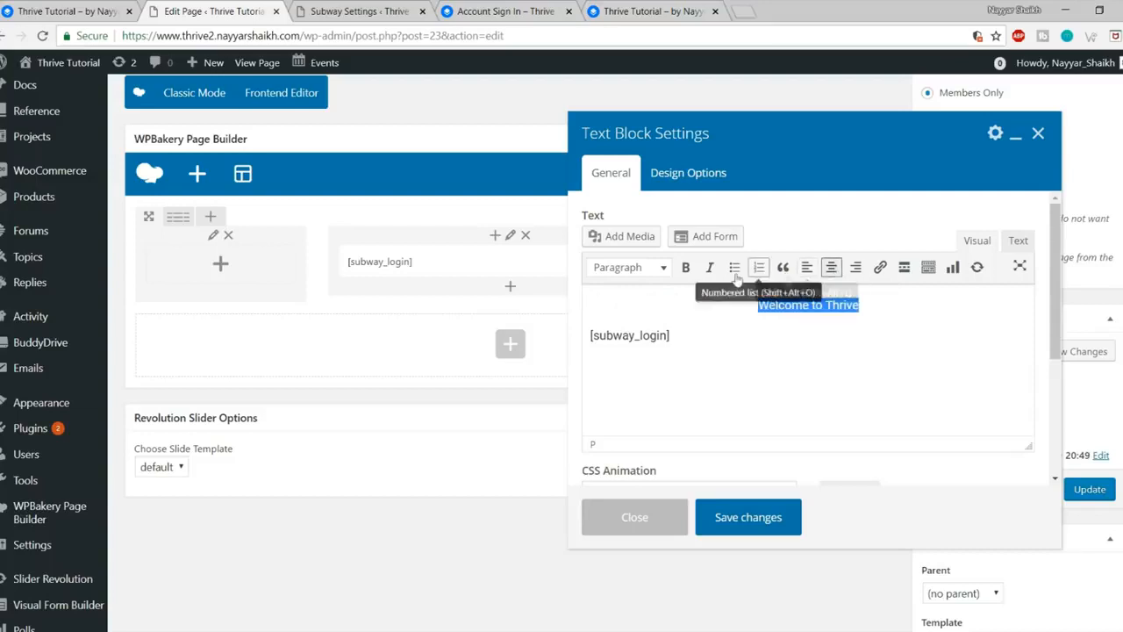
click(646, 268)
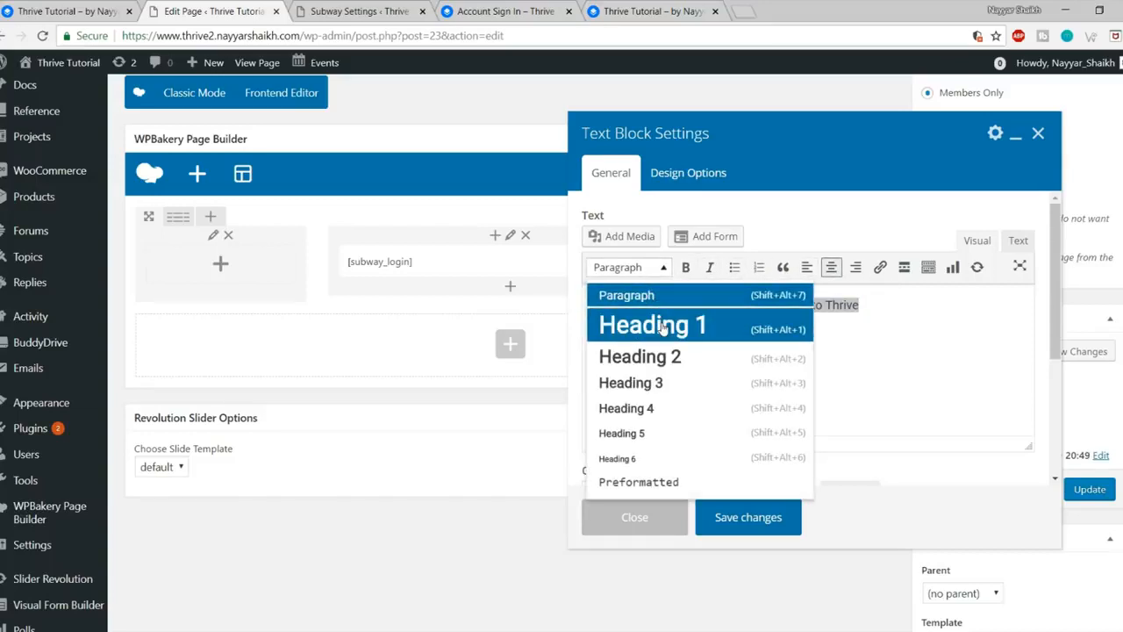
click(662, 326)
Step: Give the Welcome to Thrive heading a text colour and save the block
click(847, 337)
drag(911, 323, 672, 317)
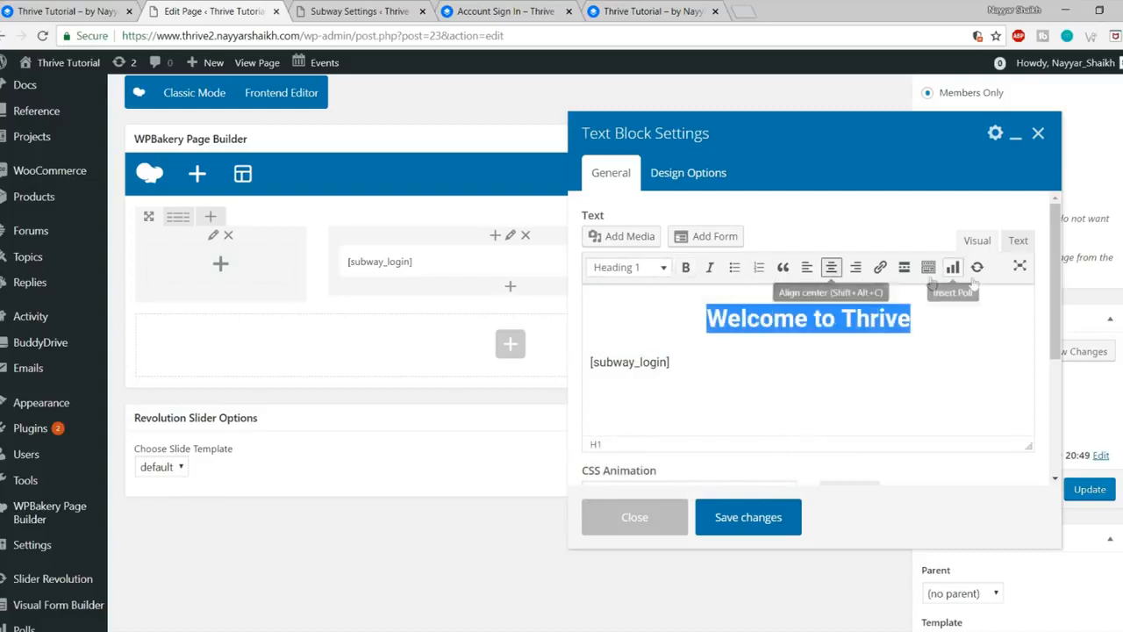
click(927, 269)
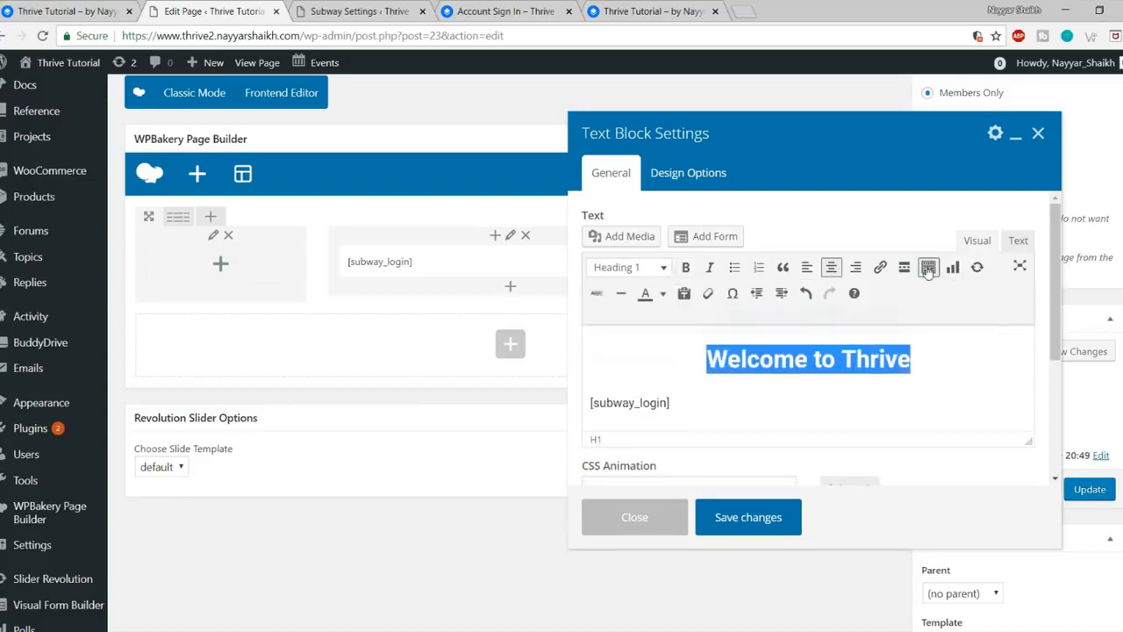
click(663, 295)
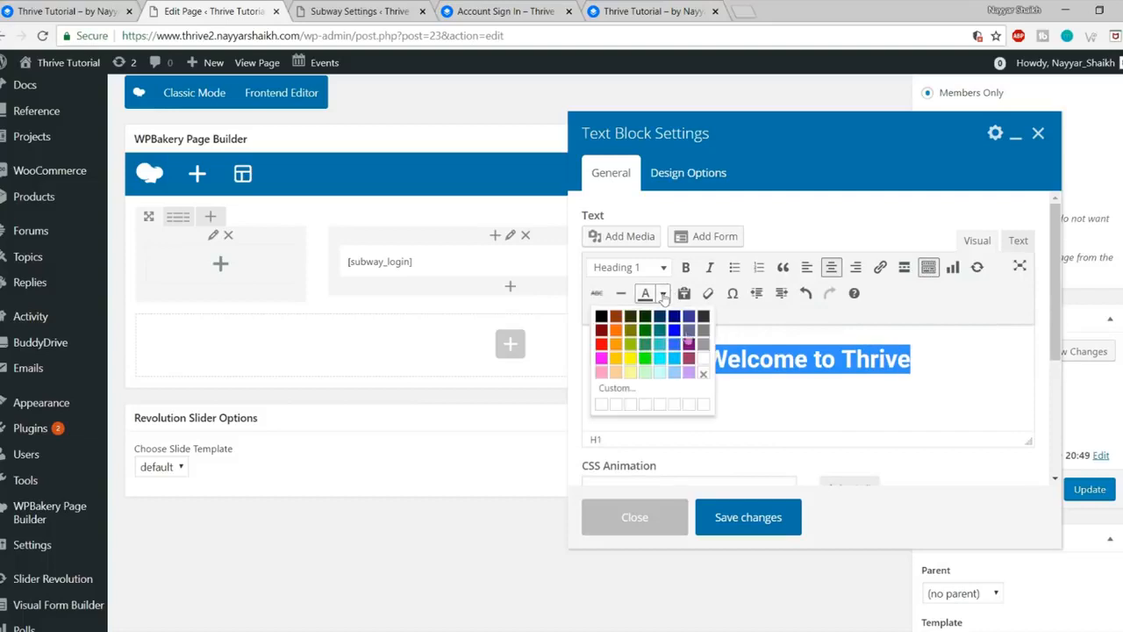
click(704, 367)
click(760, 518)
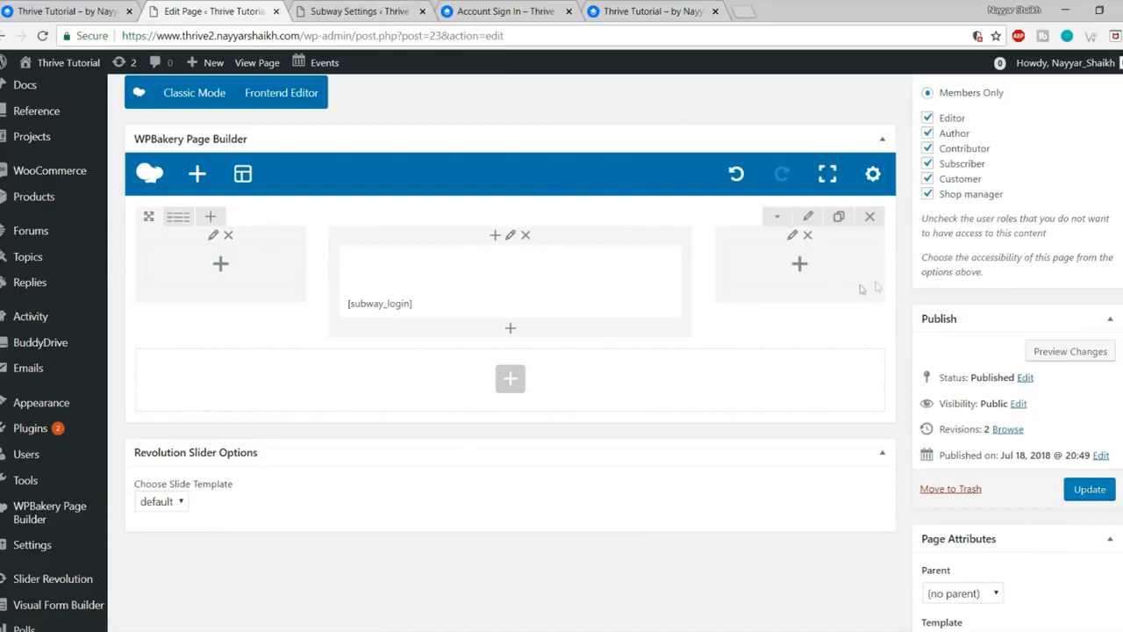
Step: Give the row a black background in Row Settings' design options, skipping a background image
click(804, 217)
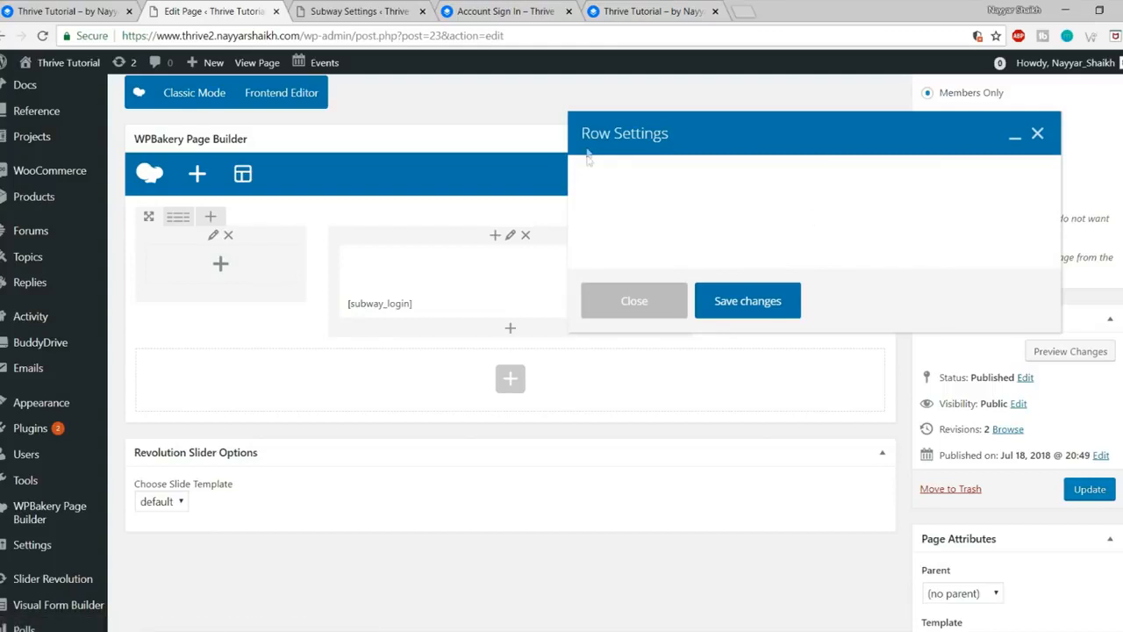
click(677, 179)
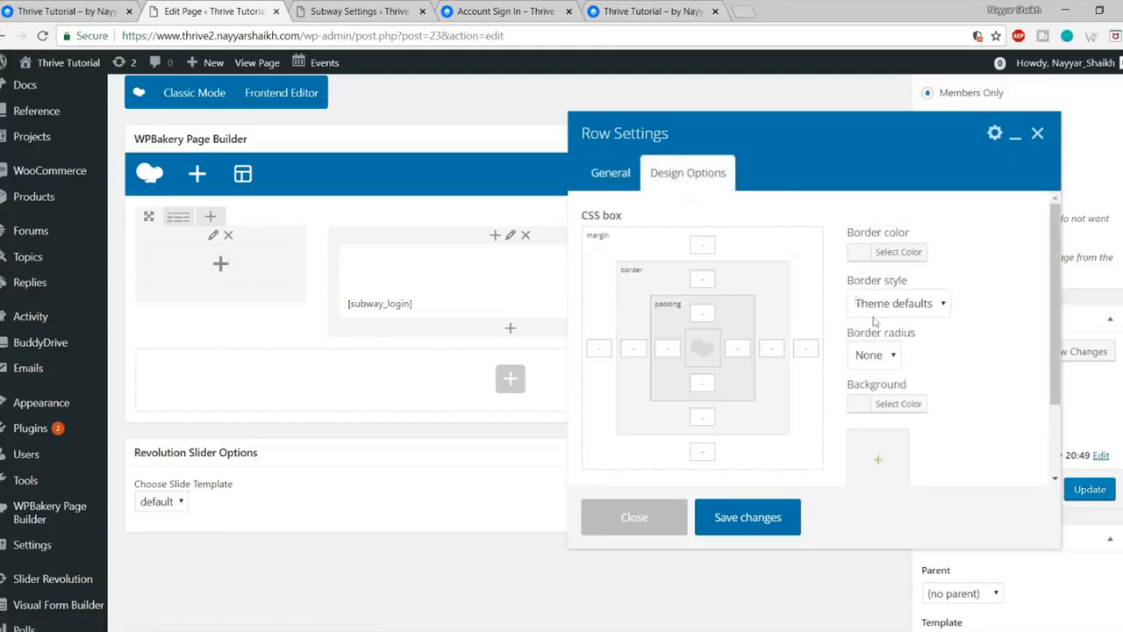
scroll(930, 378, down, 1)
click(904, 330)
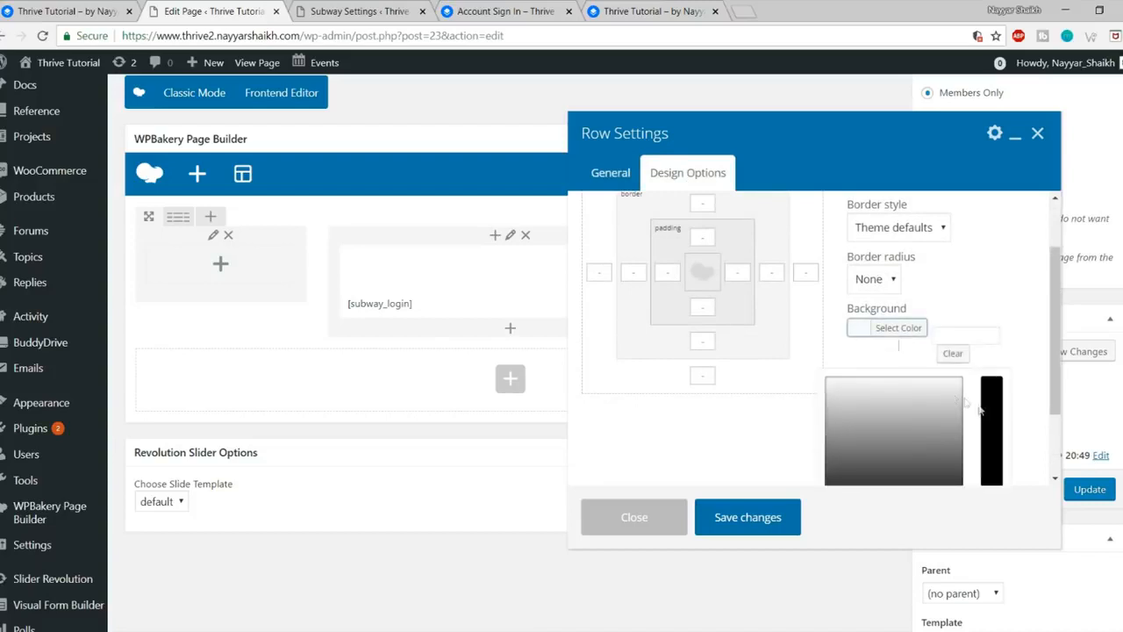
scroll(961, 401, down, 1)
click(830, 423)
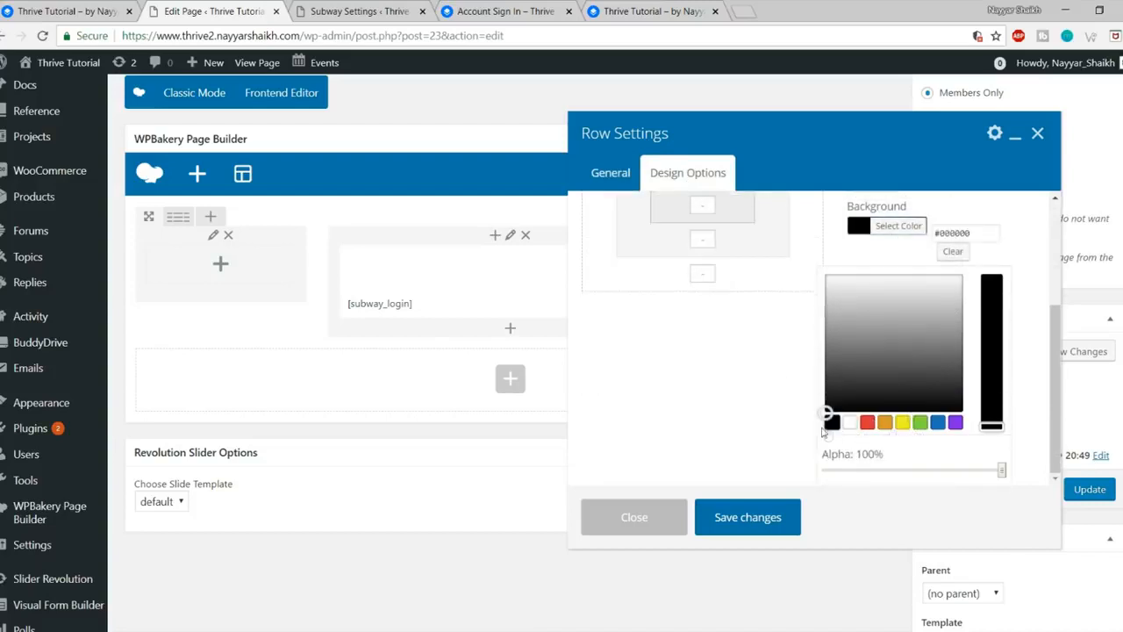
click(904, 230)
scroll(956, 338, up, 2)
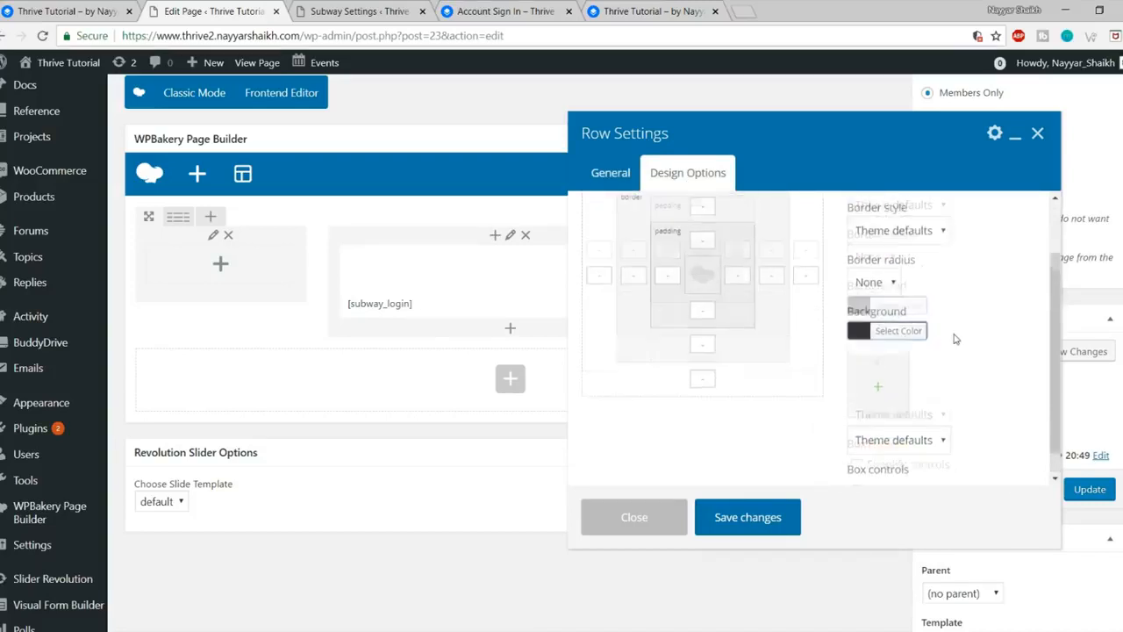
scroll(889, 334, down, 2)
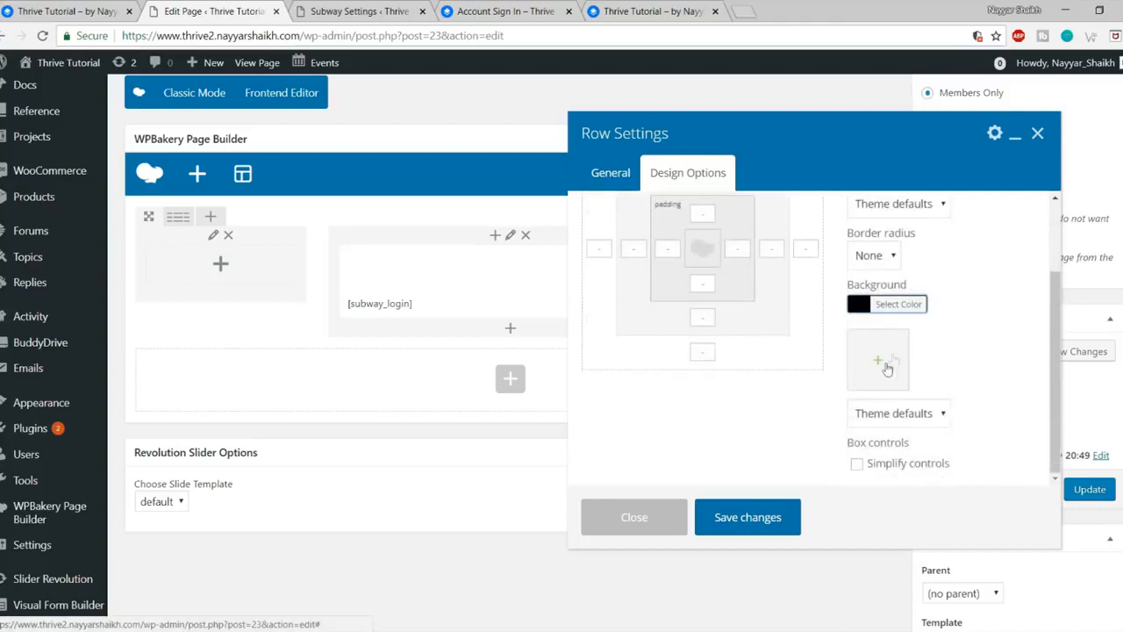
click(881, 361)
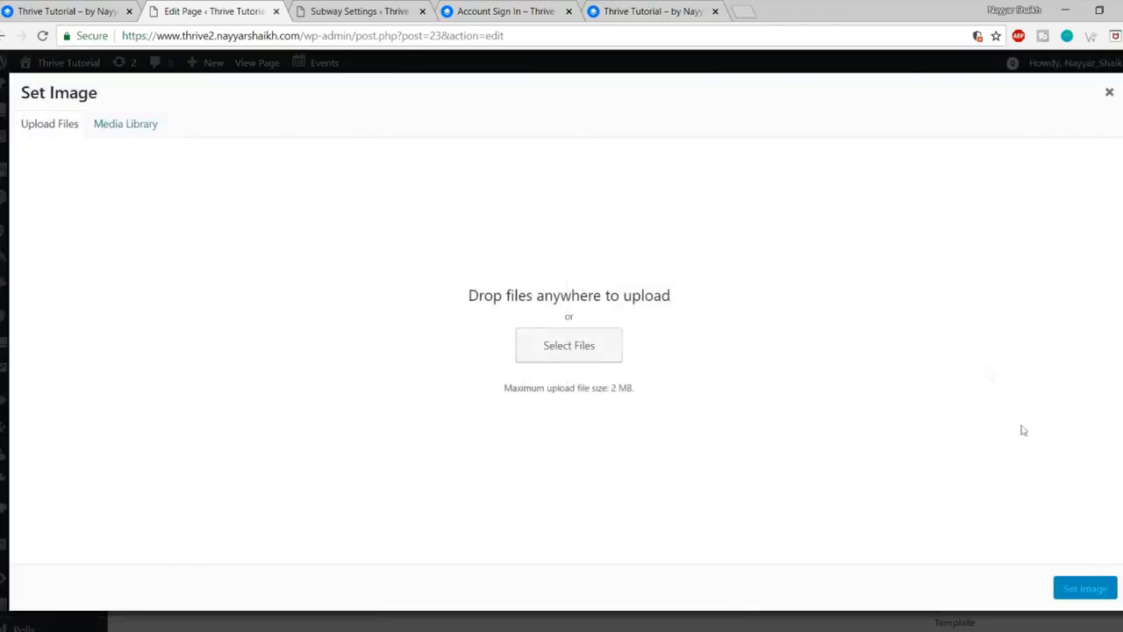
click(1109, 92)
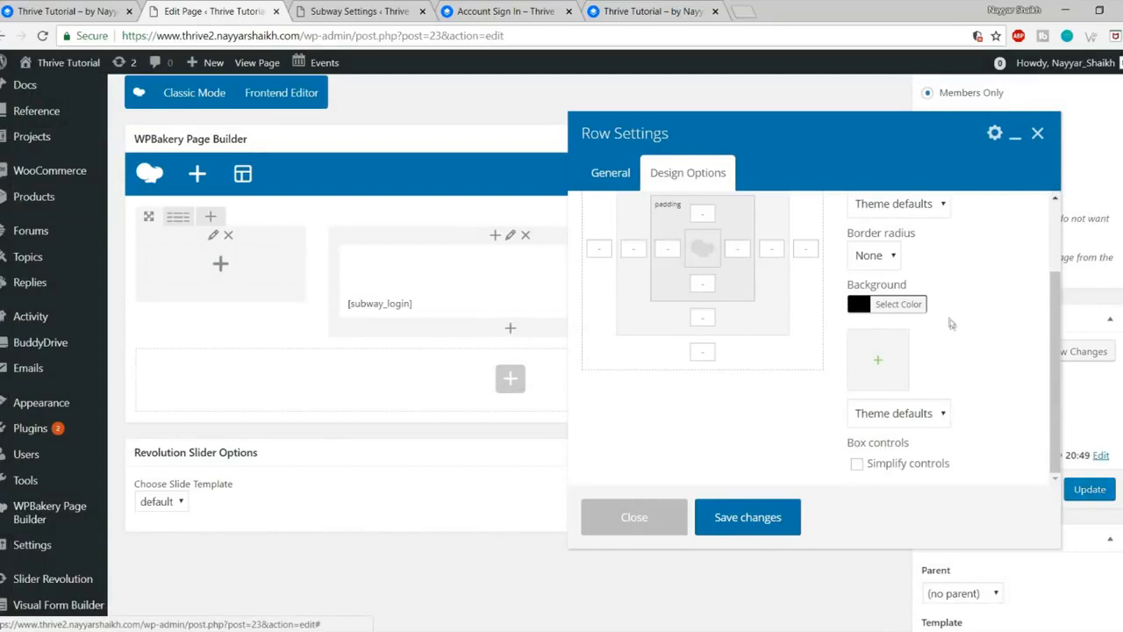
scroll(993, 337, up, 2)
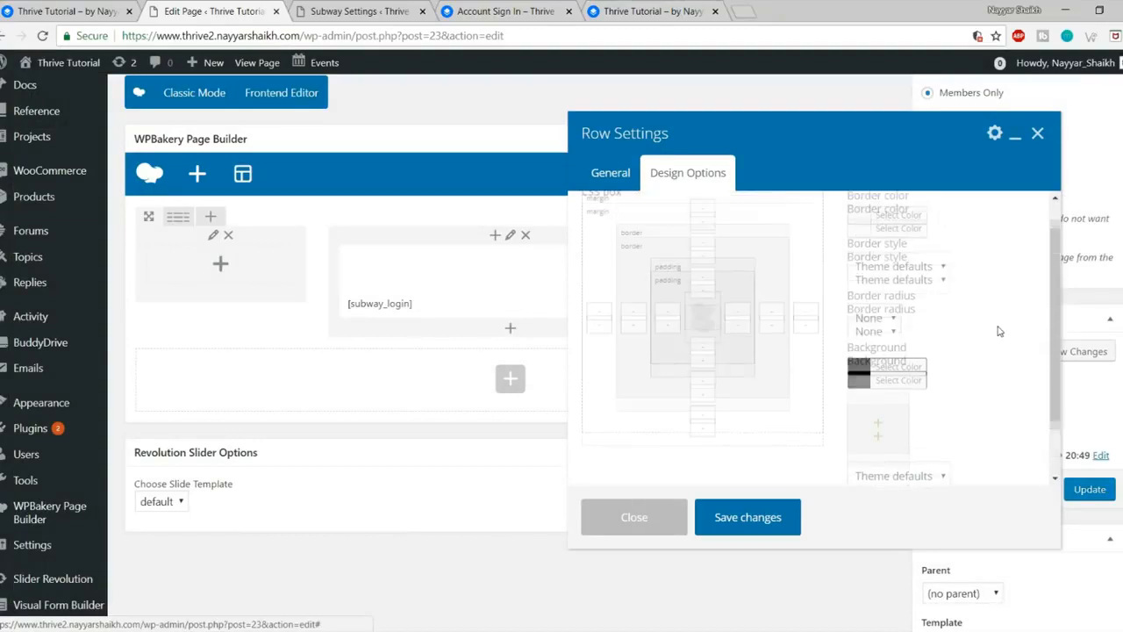
Step: Make the row full height, save the row settings and update the page
click(617, 176)
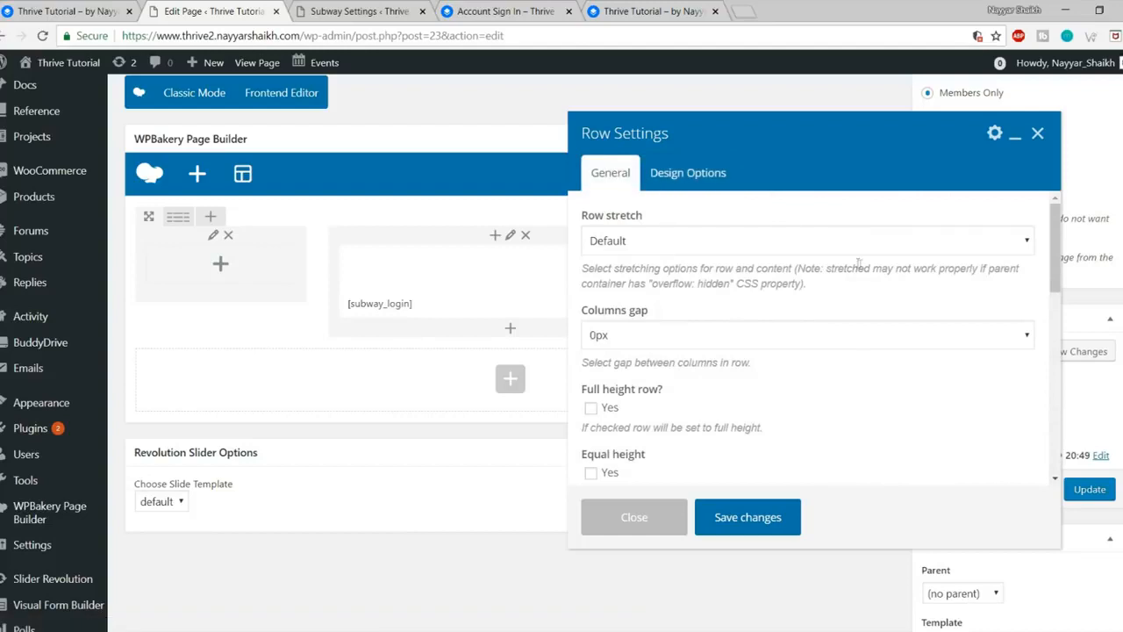
scroll(848, 267, down, 1)
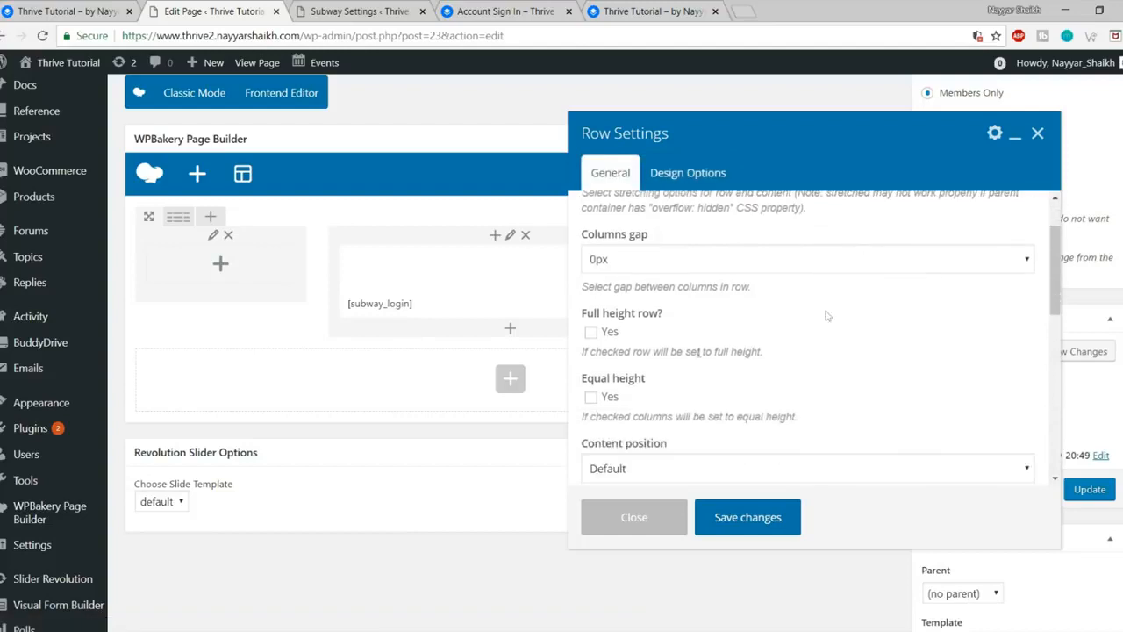
click(590, 333)
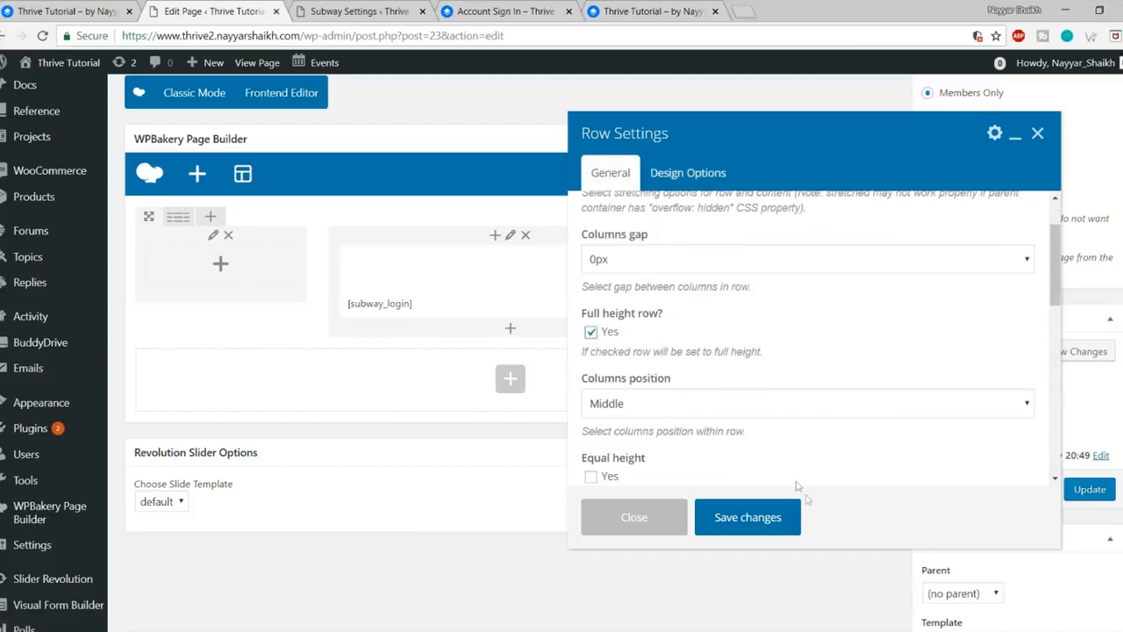
click(774, 522)
click(1091, 491)
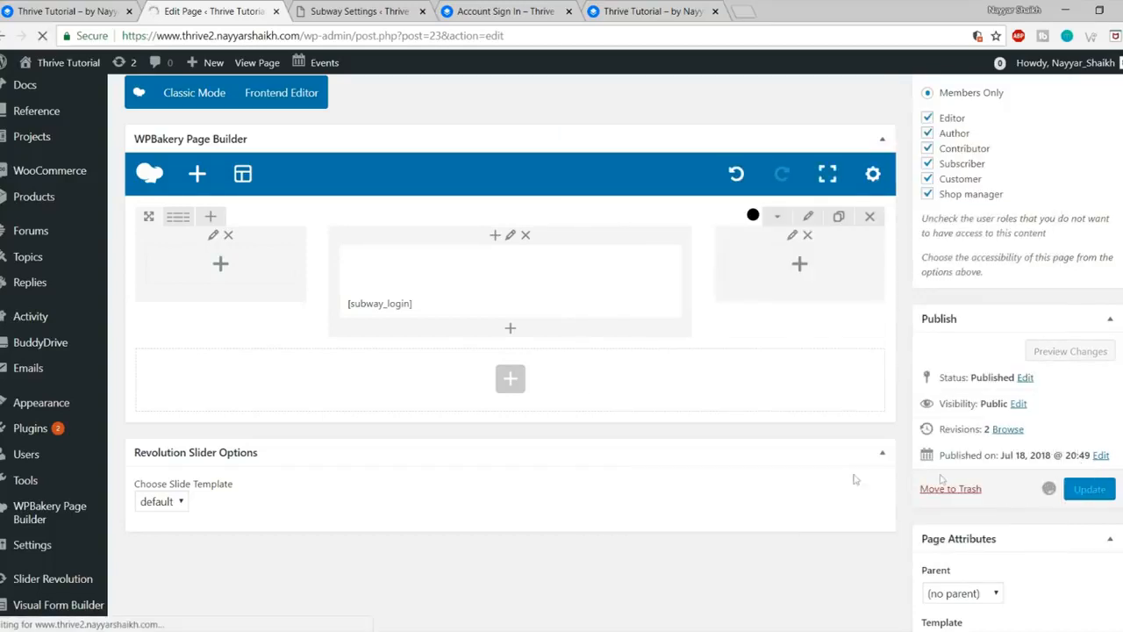
Step: Reload the sign-in page to check the form centred under Welcome to Thrive, then return to the editor
mouse_move(132, 621)
click(215, 614)
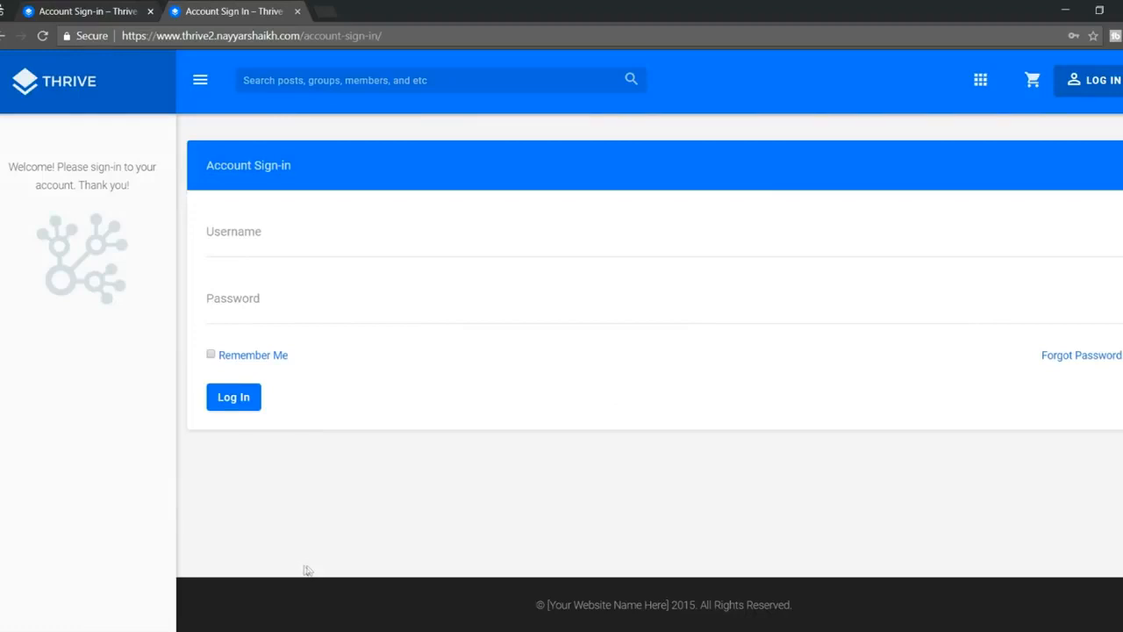
click(41, 36)
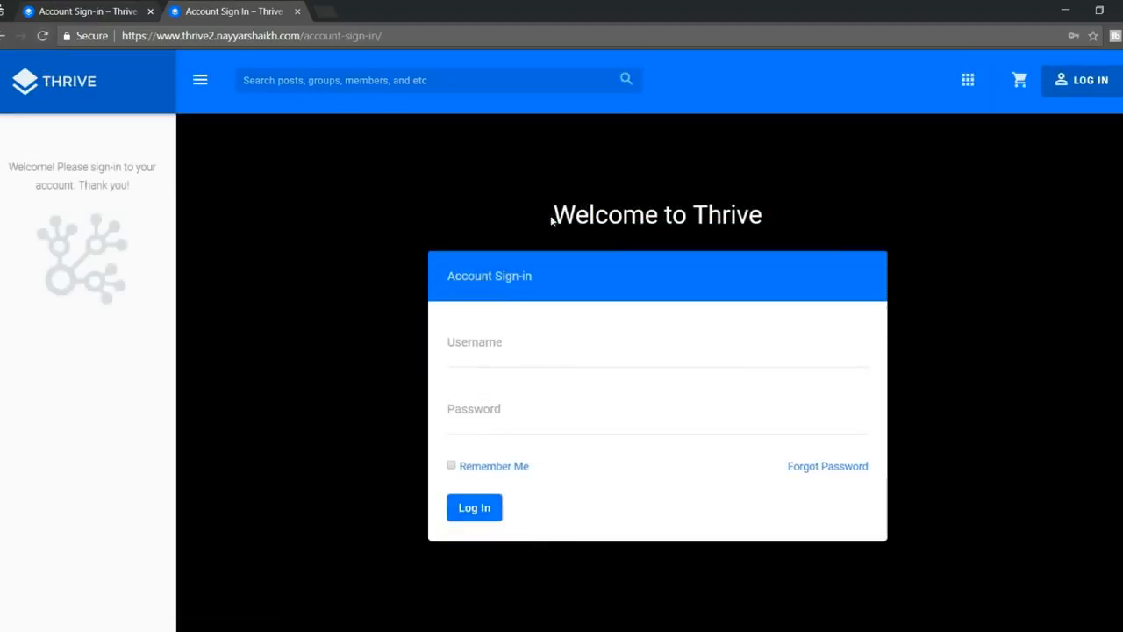
drag(551, 221, 796, 215)
click(471, 322)
scroll(606, 311, down, 1)
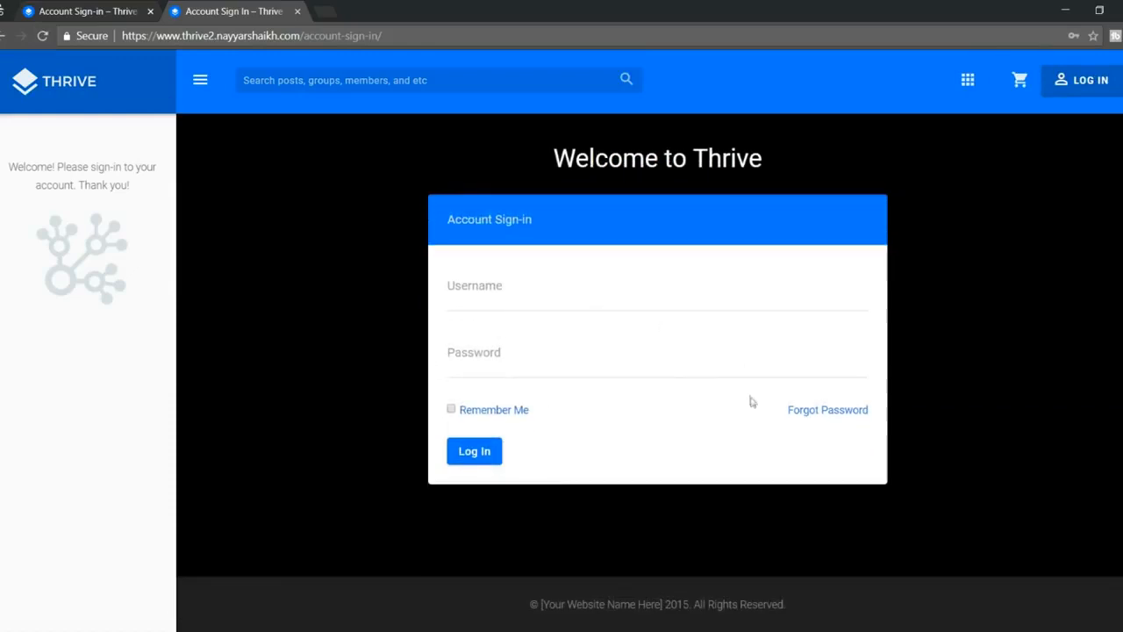
scroll(751, 399, up, 1)
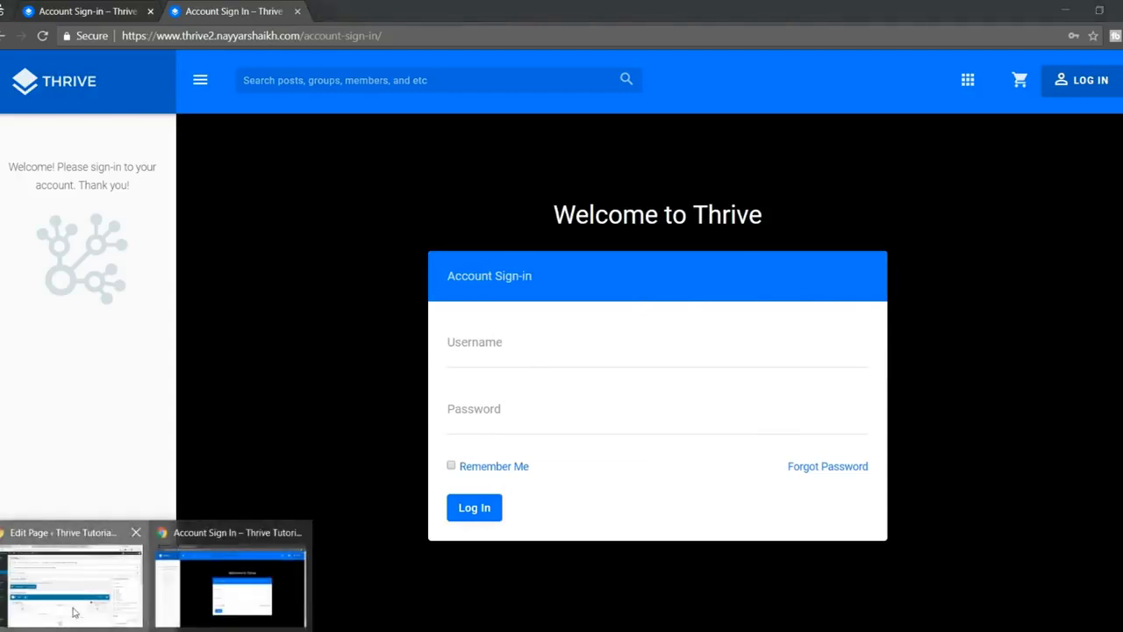
click(70, 579)
click(104, 11)
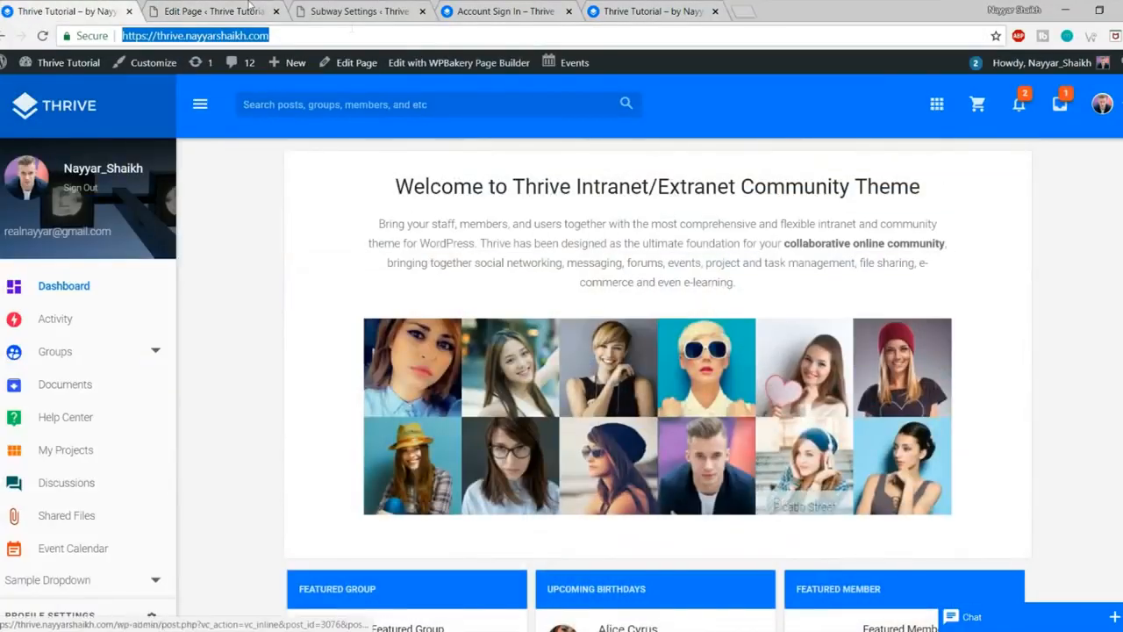
click(250, 7)
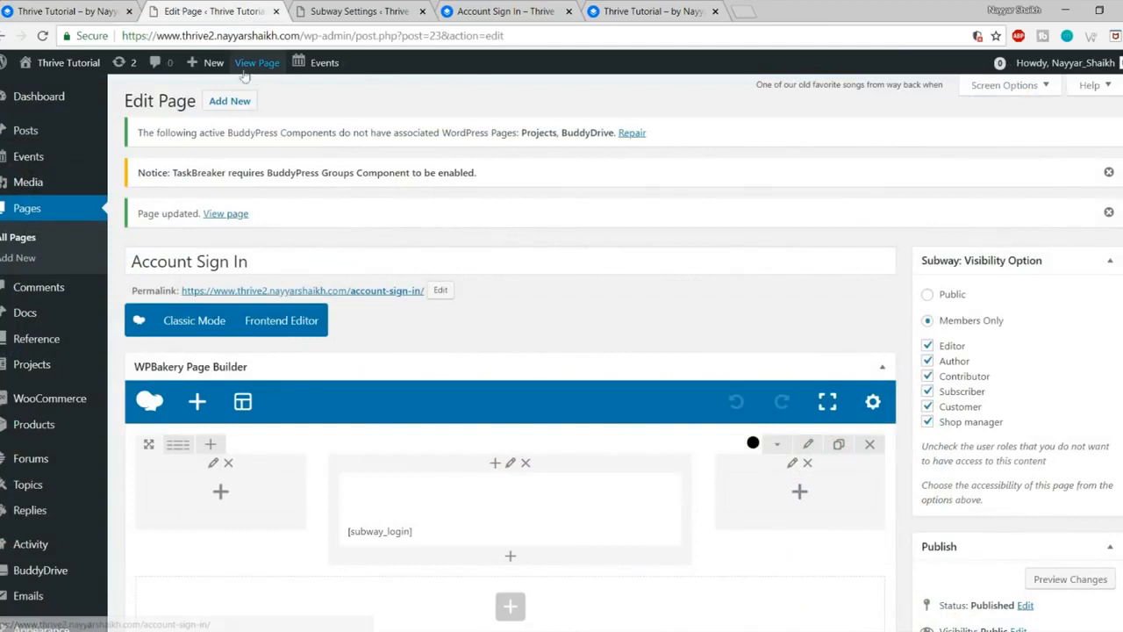
Step: Create and publish a new page titled Dashboard using the Dashboard template
click(236, 107)
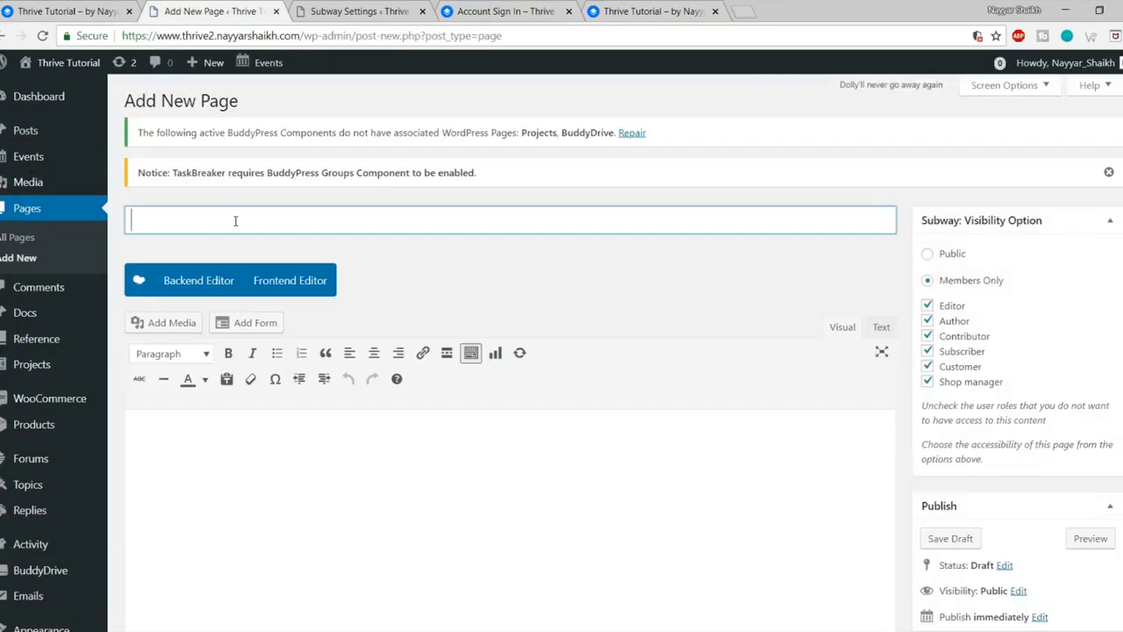
text(Dashboard)
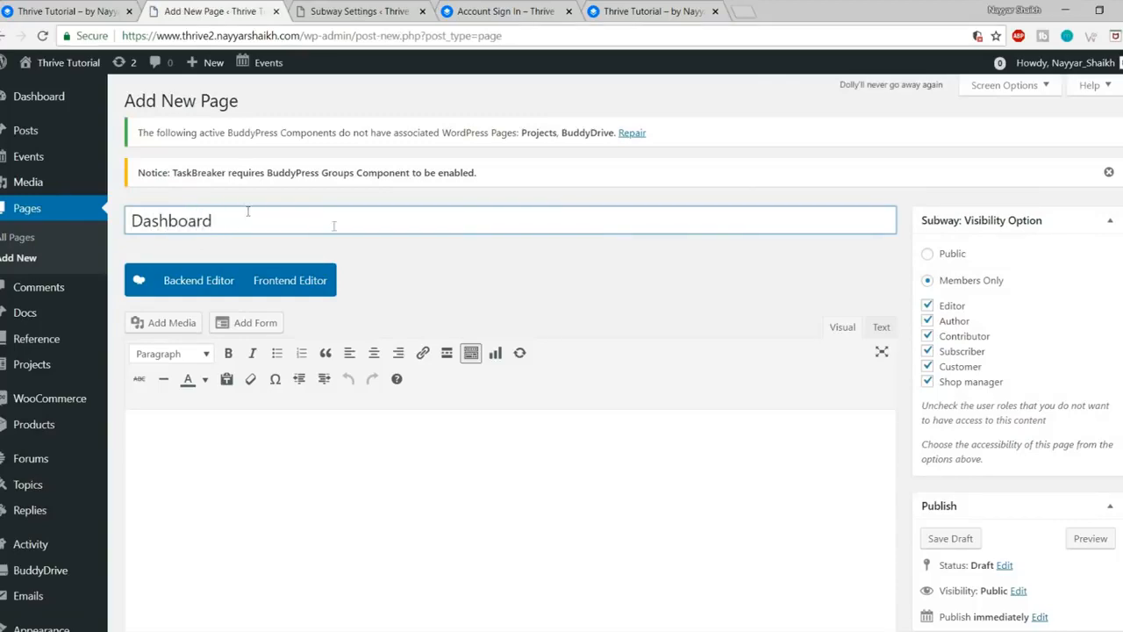
scroll(749, 279, down, 5)
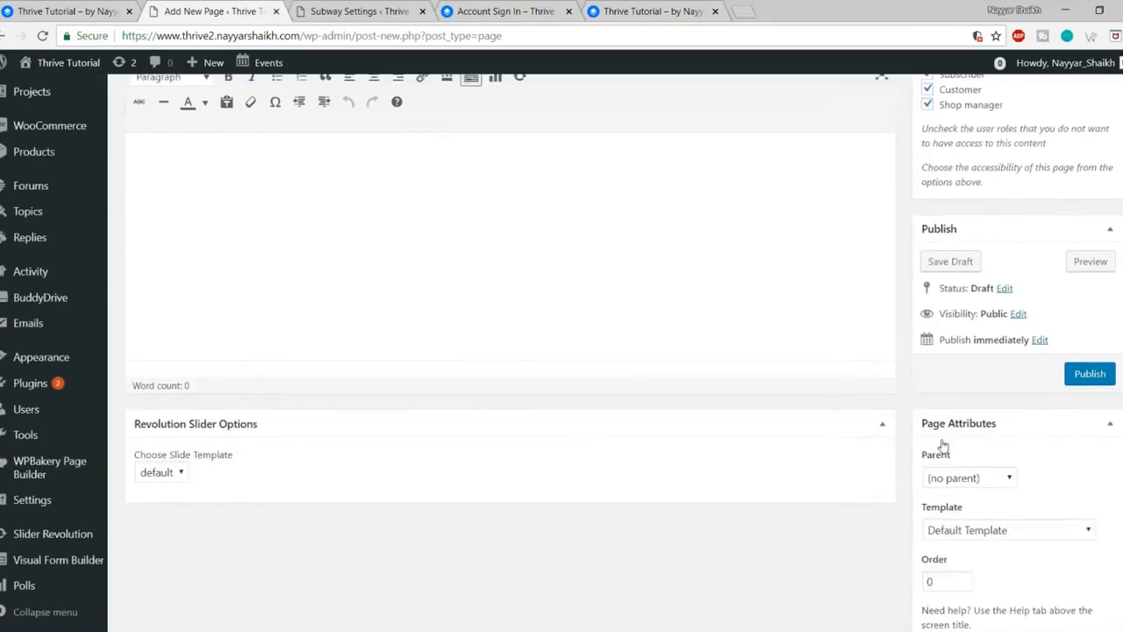
click(1009, 351)
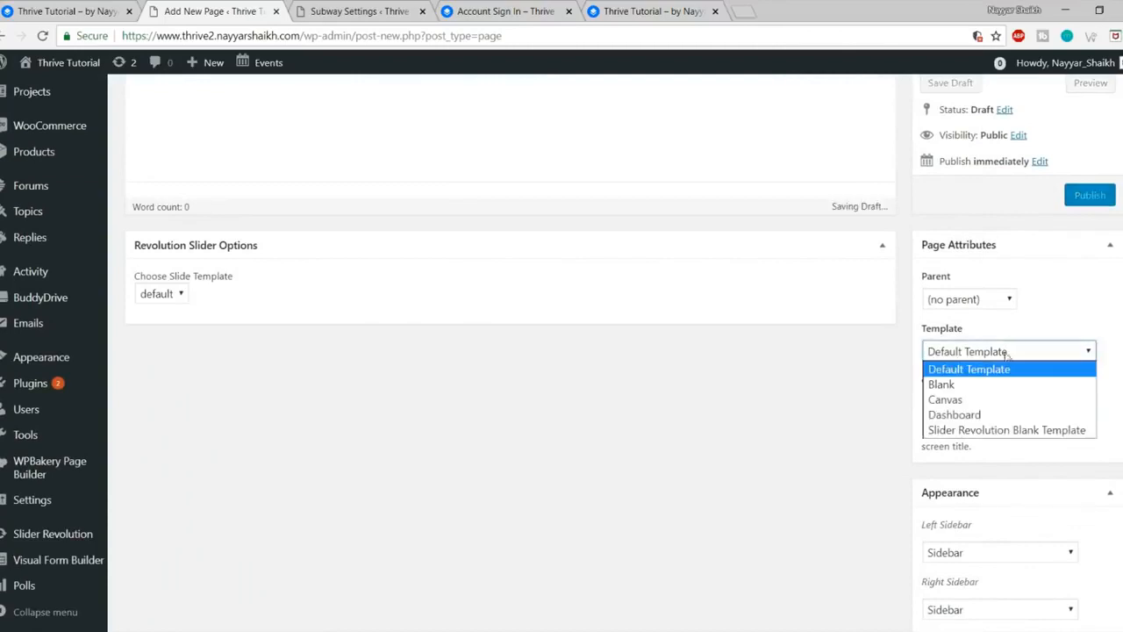
click(977, 416)
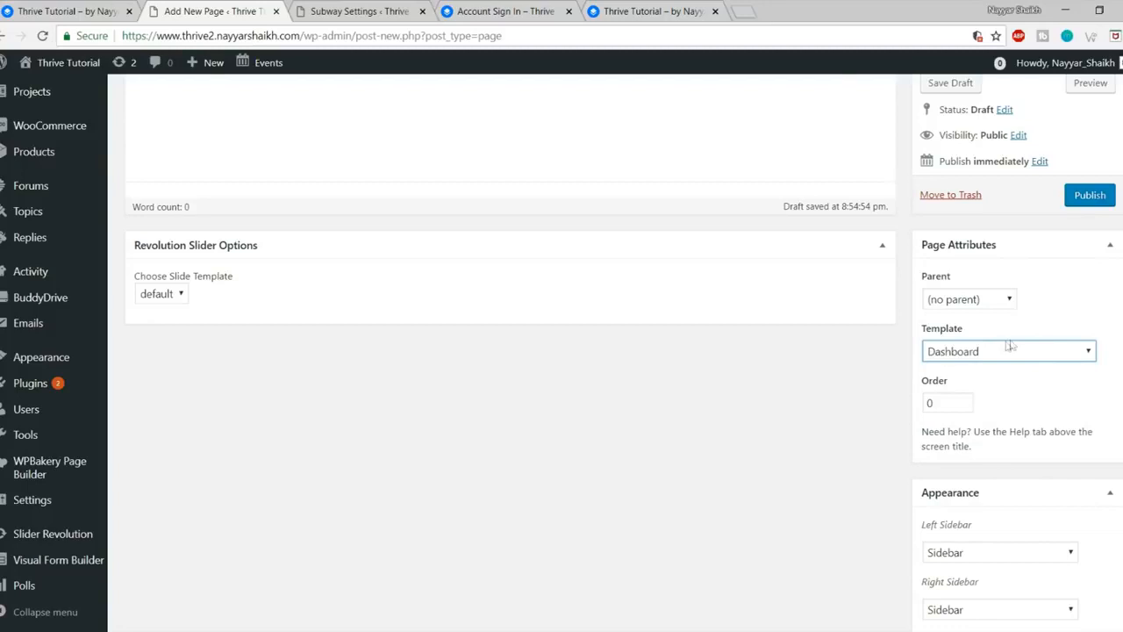
click(1088, 200)
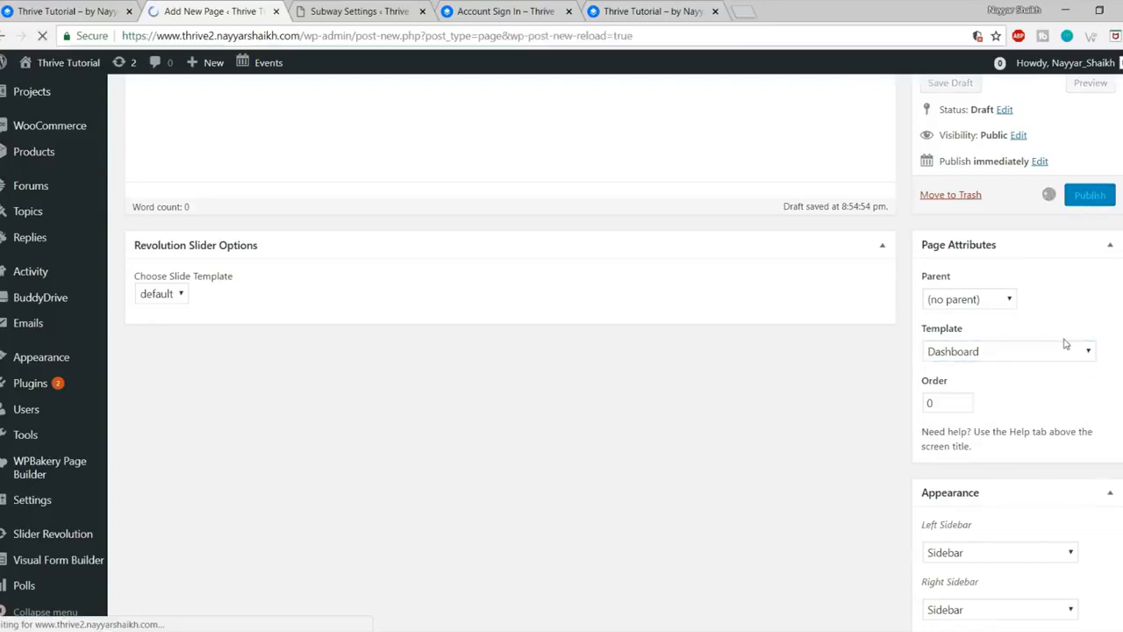
scroll(1065, 342, up, 3)
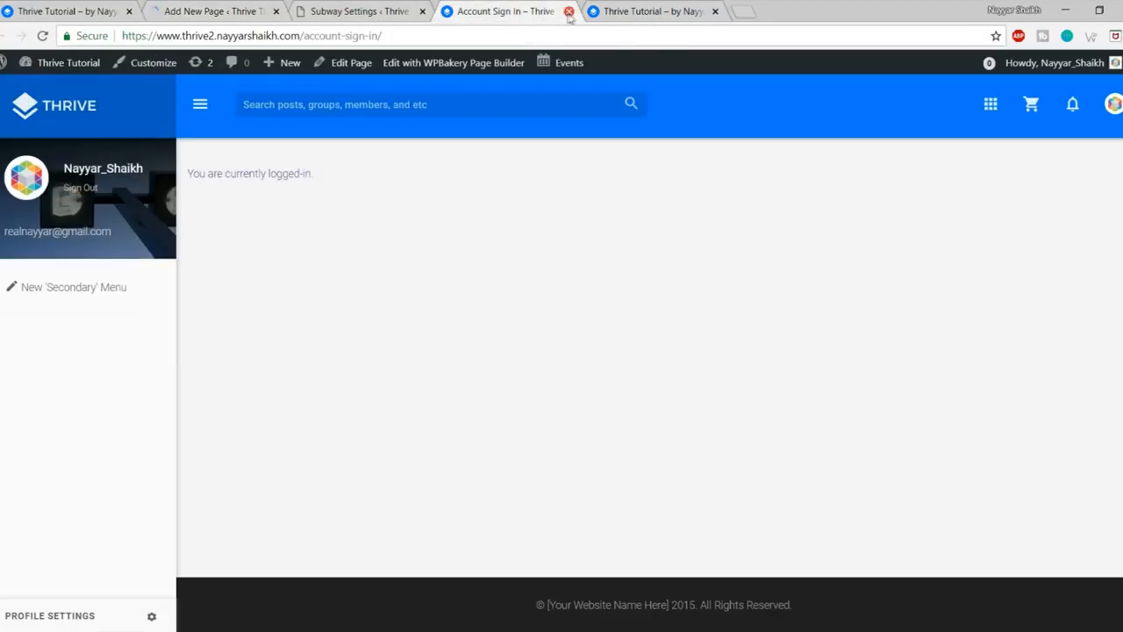
Step: Close the Account Sign In tab and open the published Dashboard page in a new tab
click(568, 11)
click(234, 12)
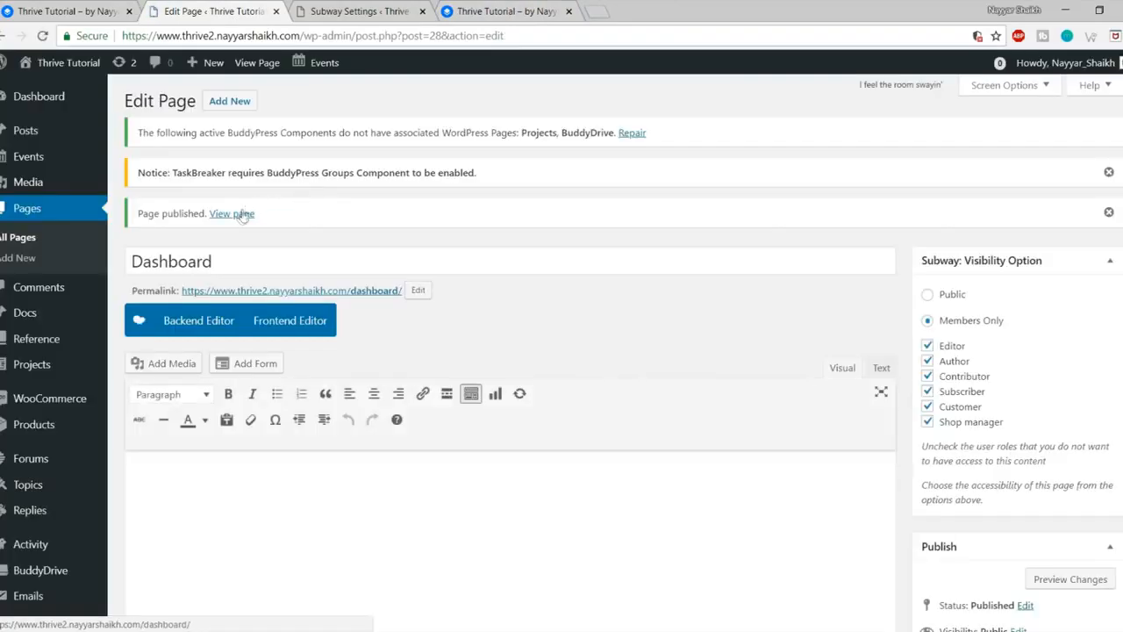
right_click(242, 217)
click(272, 224)
click(513, 7)
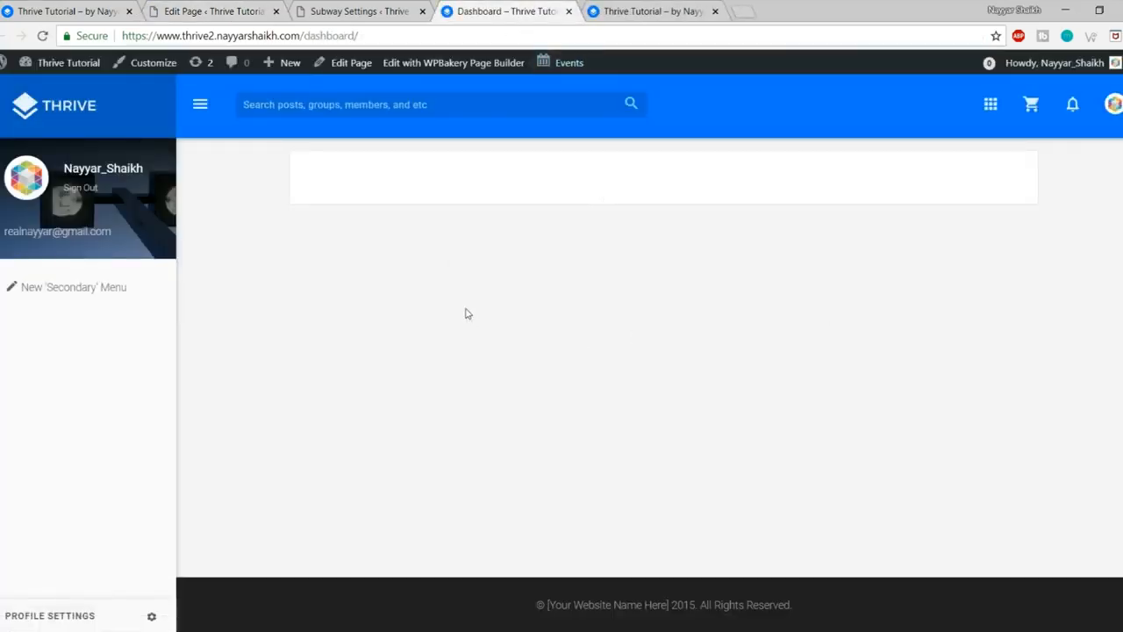
click(239, 7)
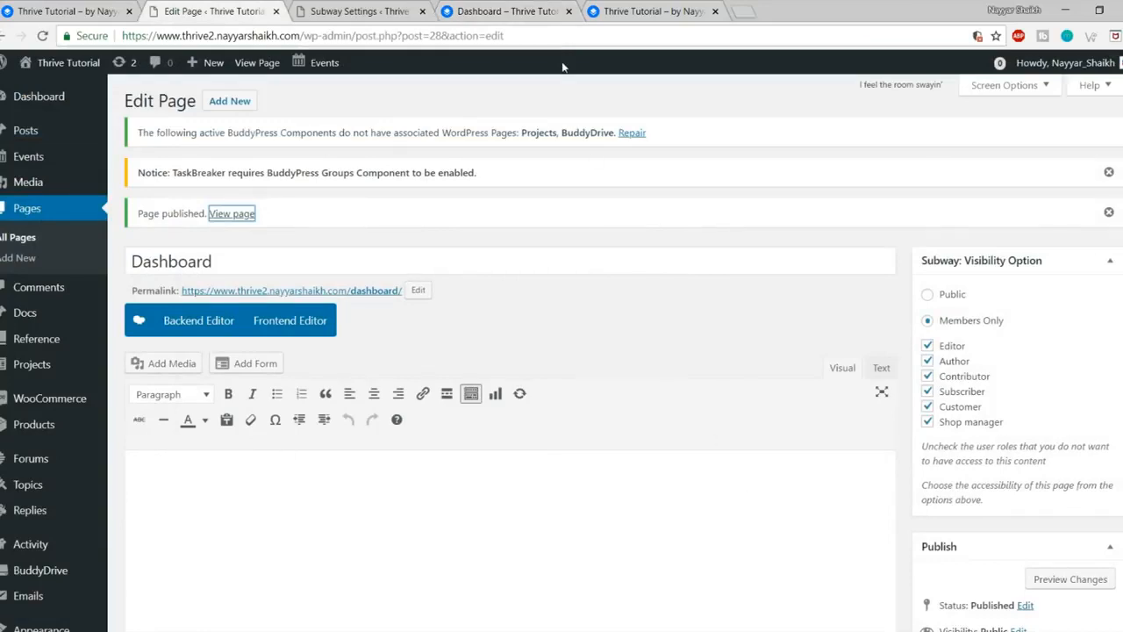
Step: Reload the Subway settings page and scroll to its login options
click(416, 11)
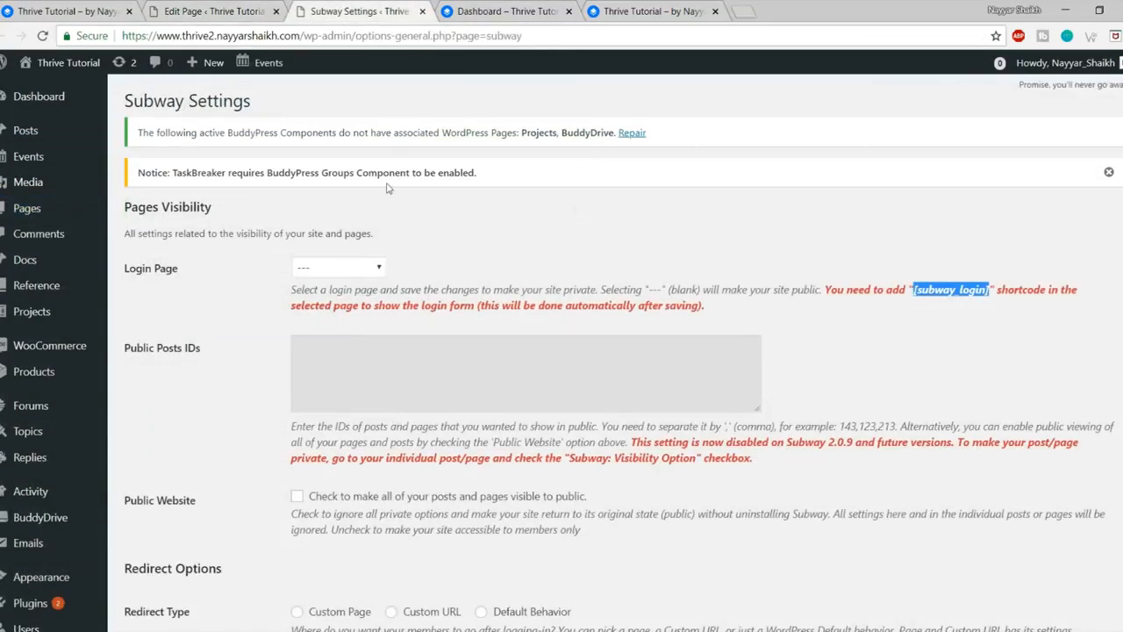
scroll(48, 430, down, 3)
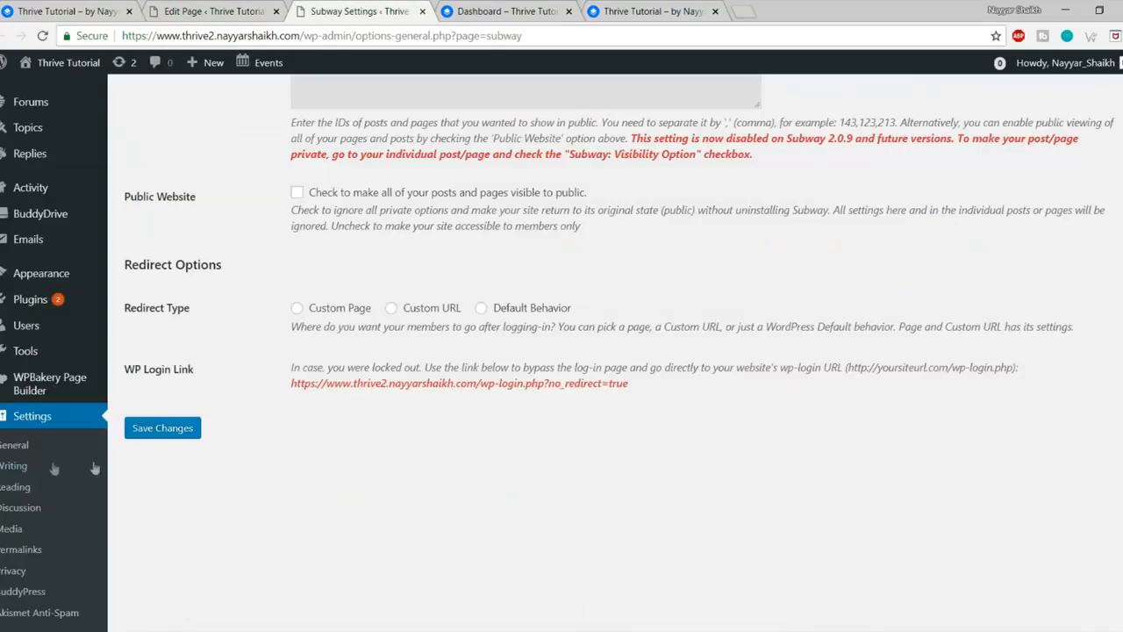
scroll(28, 359, down, 2)
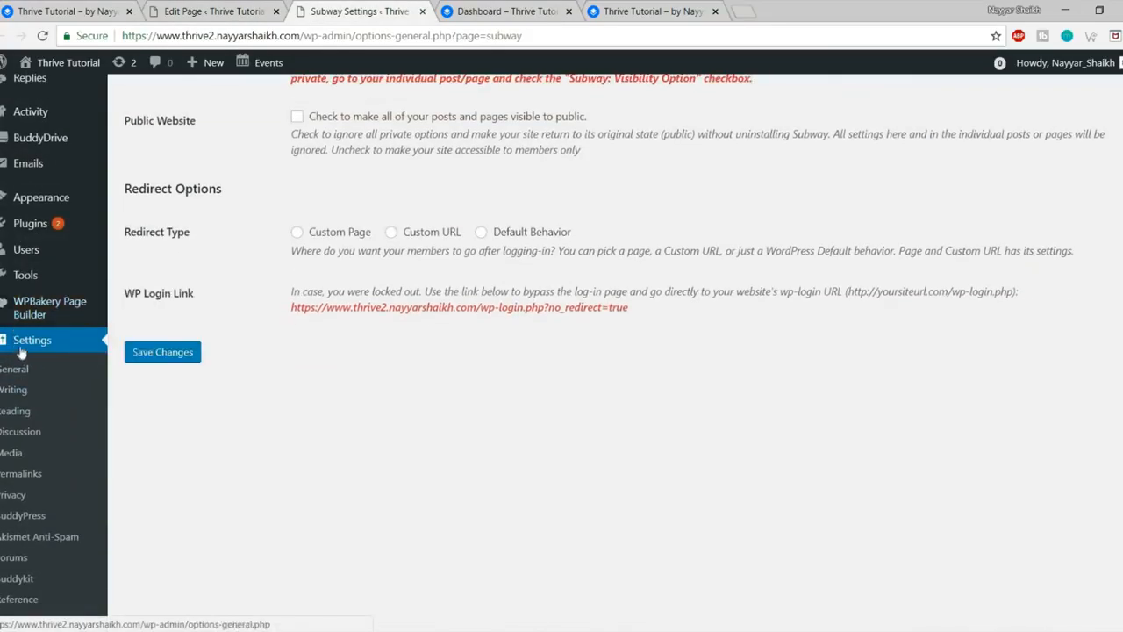
scroll(21, 351, down, 1)
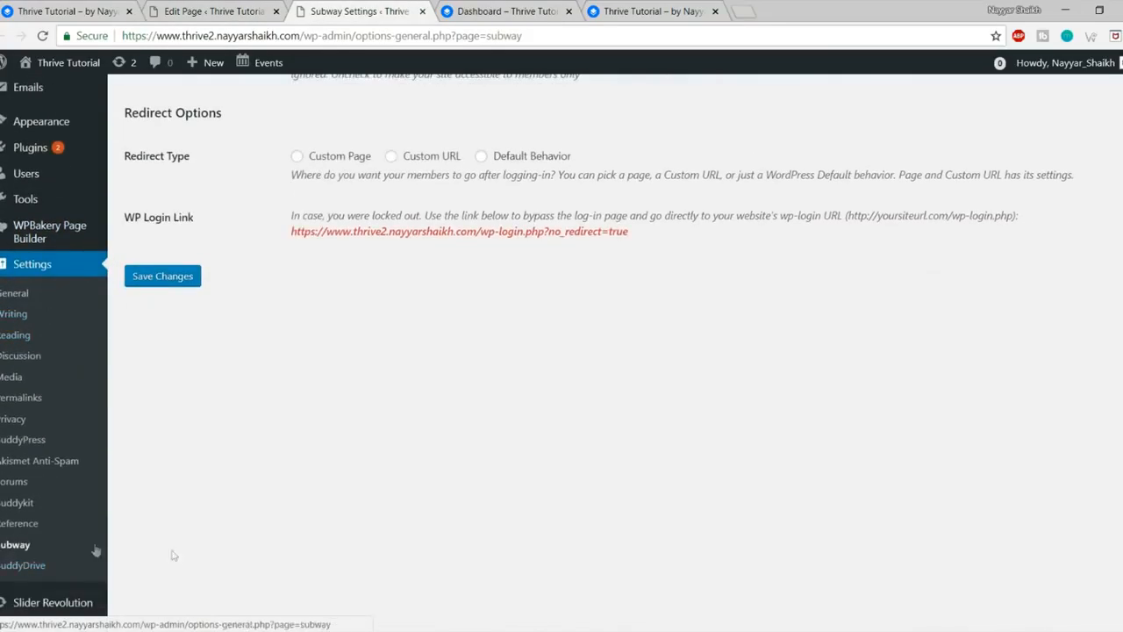
click(26, 541)
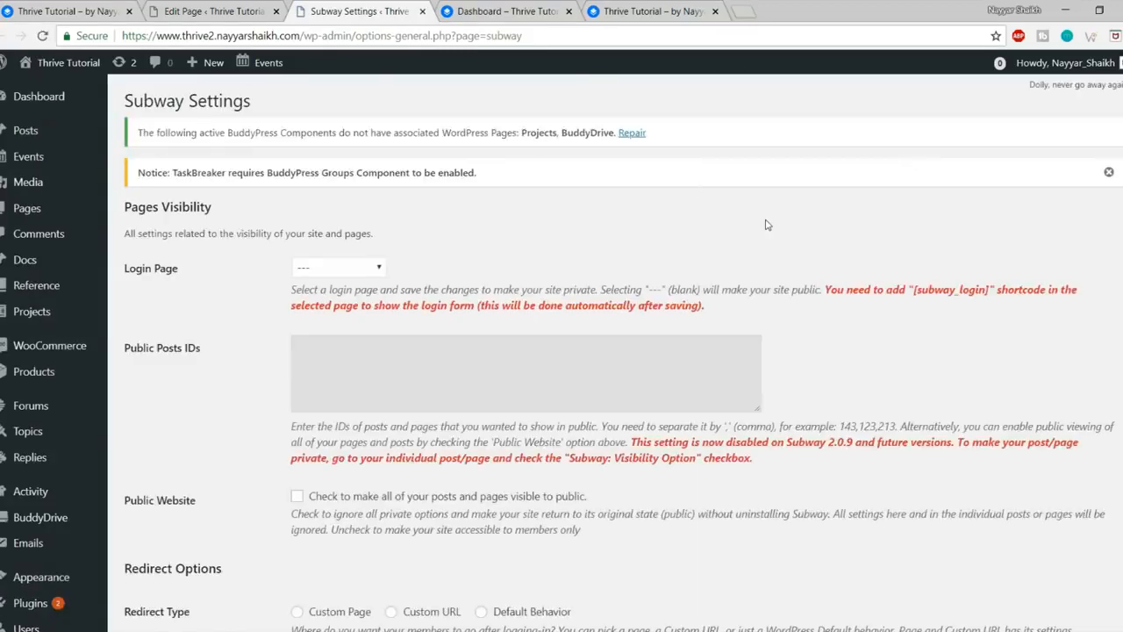
scroll(786, 208, down, 1)
drag(125, 195, 168, 201)
click(194, 210)
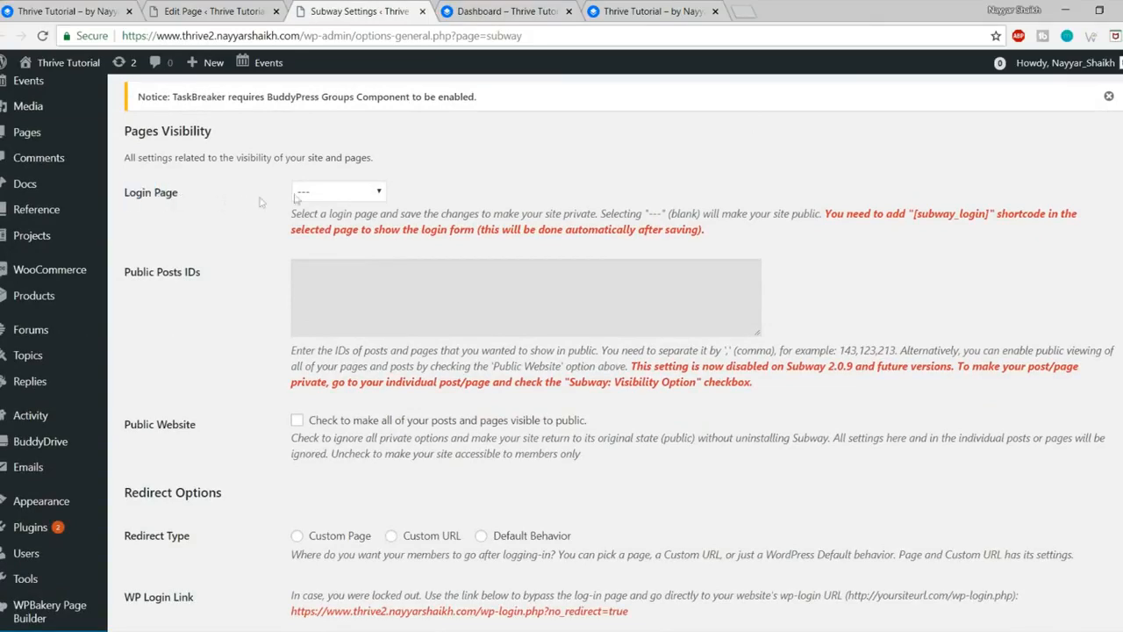
Step: Choose Account Sign In as Subway's login page
click(323, 193)
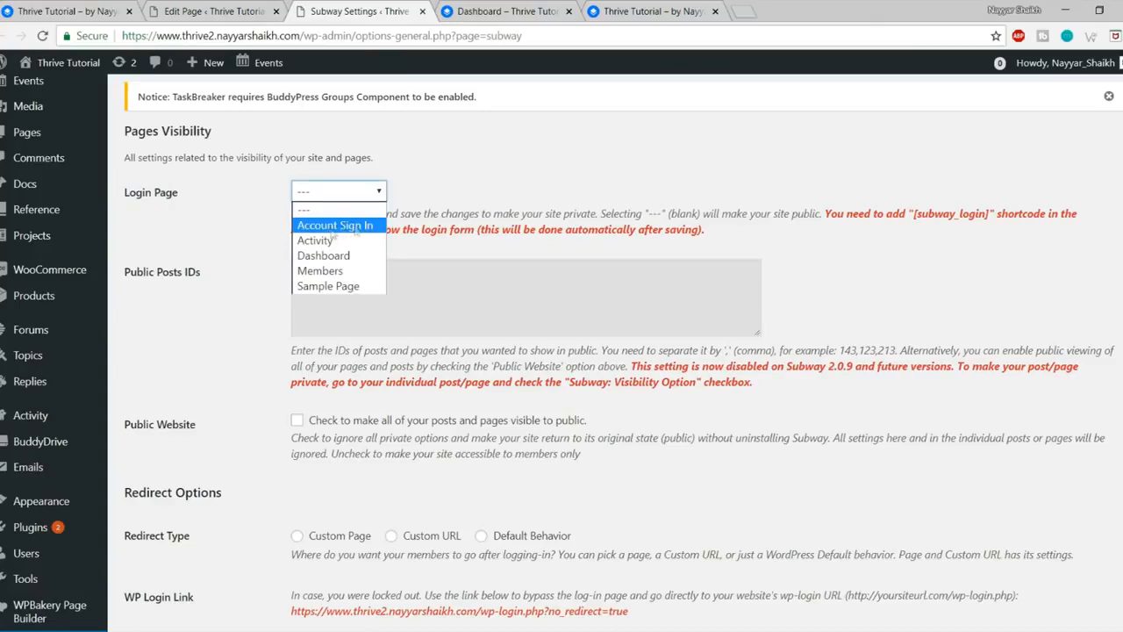
click(335, 225)
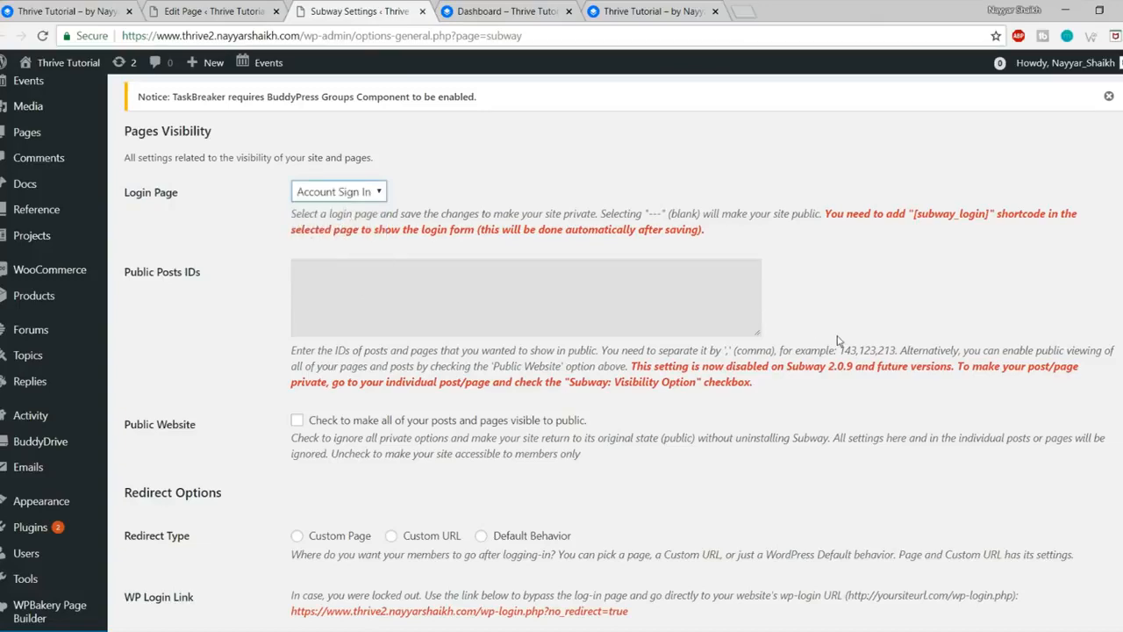
scroll(838, 341, down, 5)
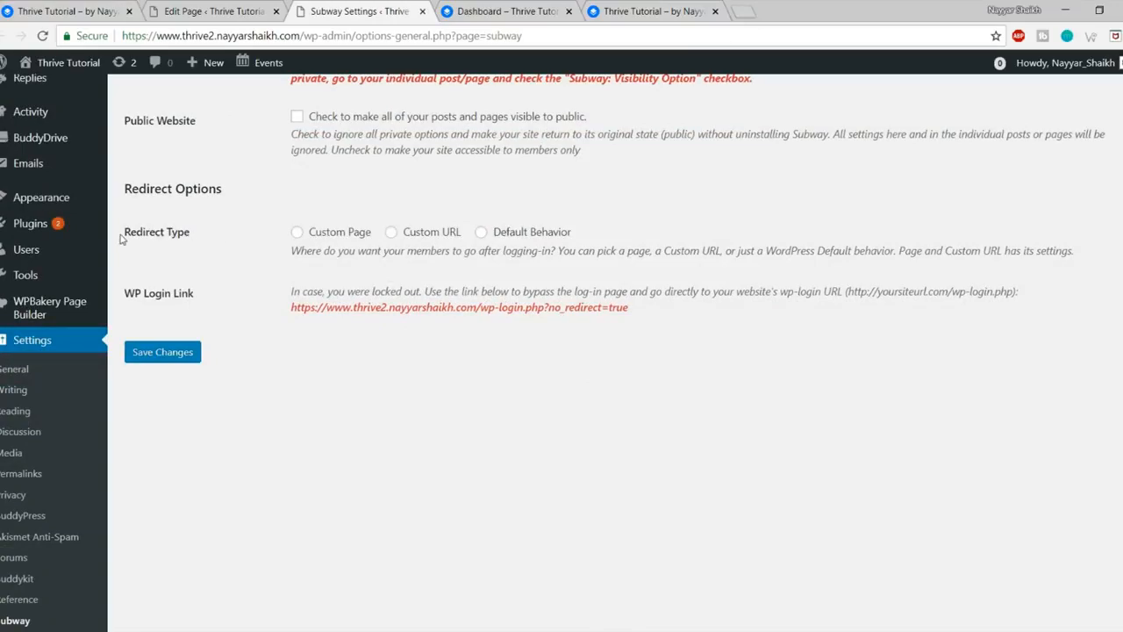
drag(122, 233, 197, 237)
click(199, 238)
scroll(737, 314, up, 8)
scroll(761, 320, down, 1)
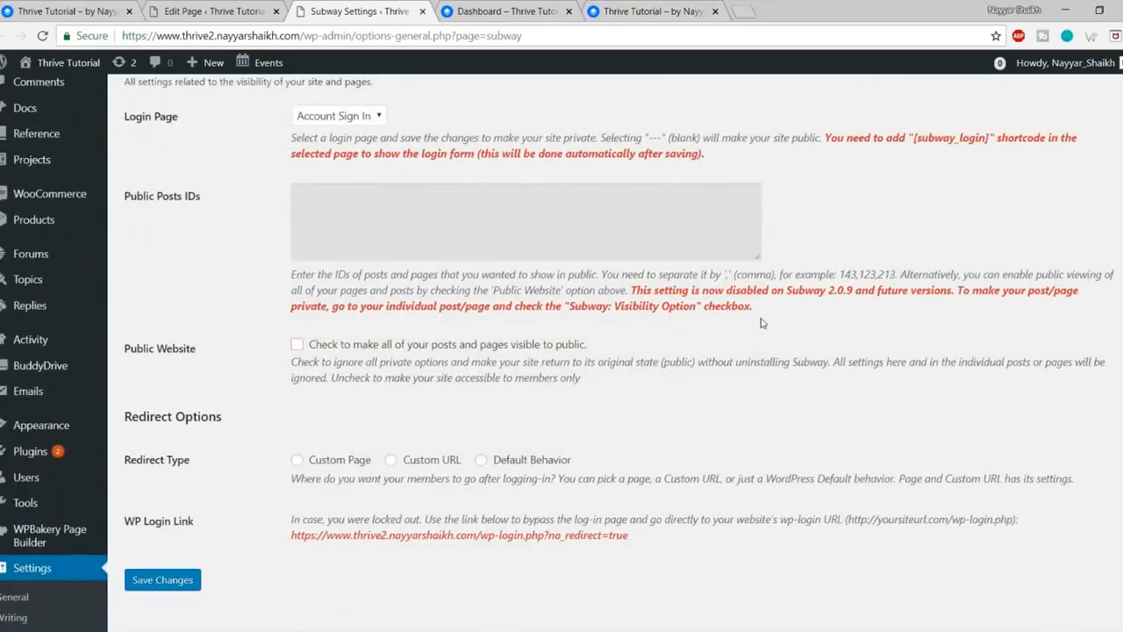
scroll(761, 323, down, 1)
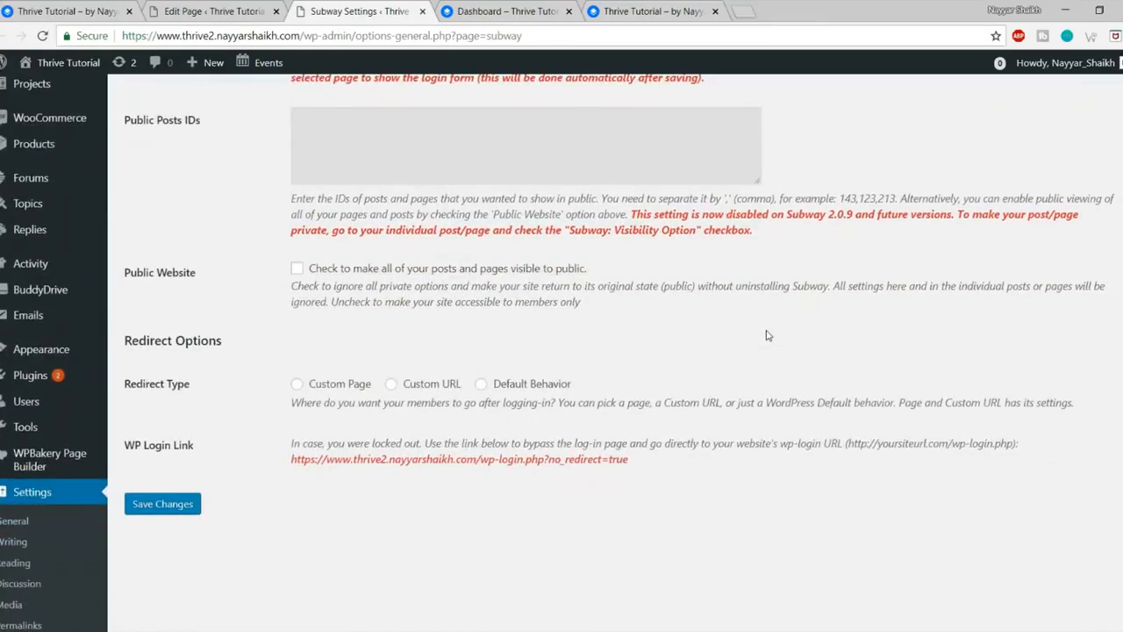
Step: Redirect members to the Dashboard page after login and save the Subway settings
click(328, 386)
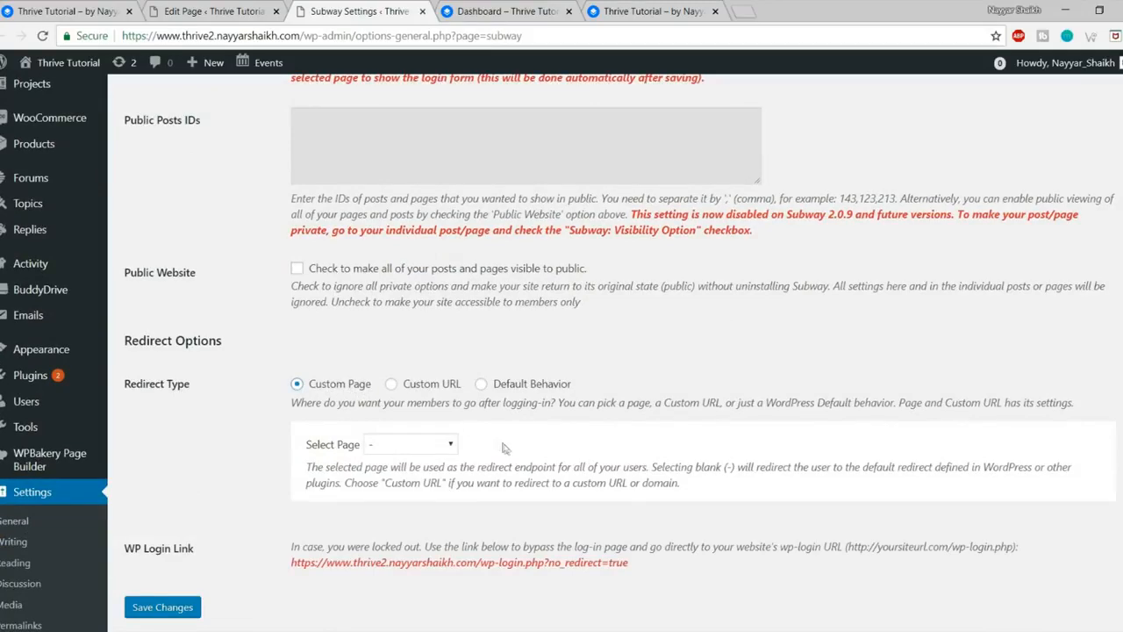
scroll(504, 448, down, 1)
click(412, 369)
click(430, 434)
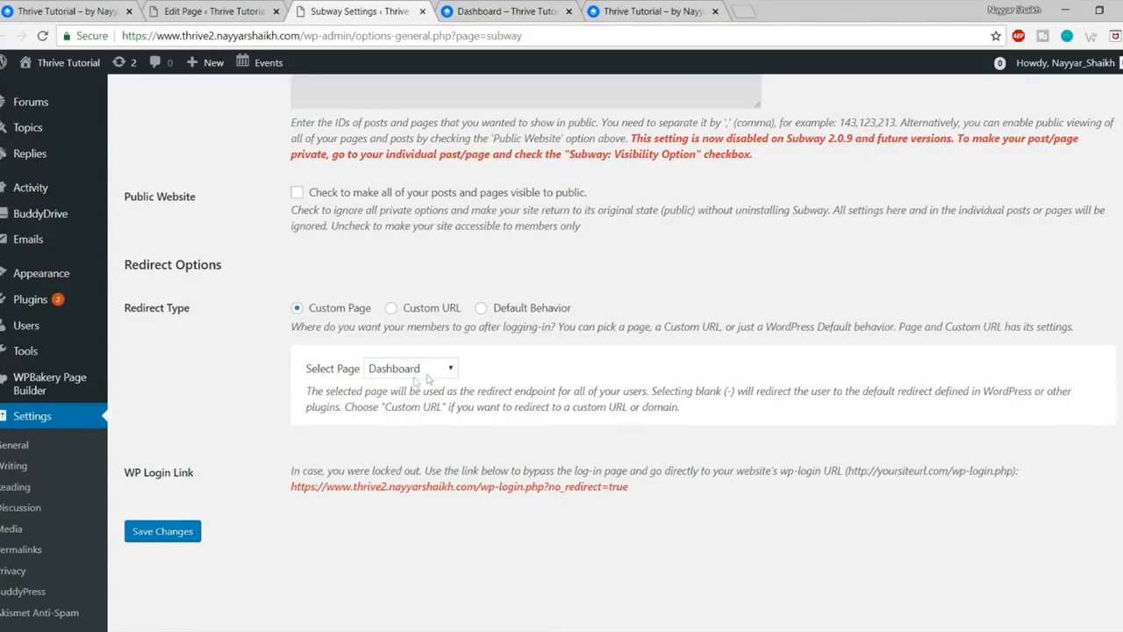
click(180, 539)
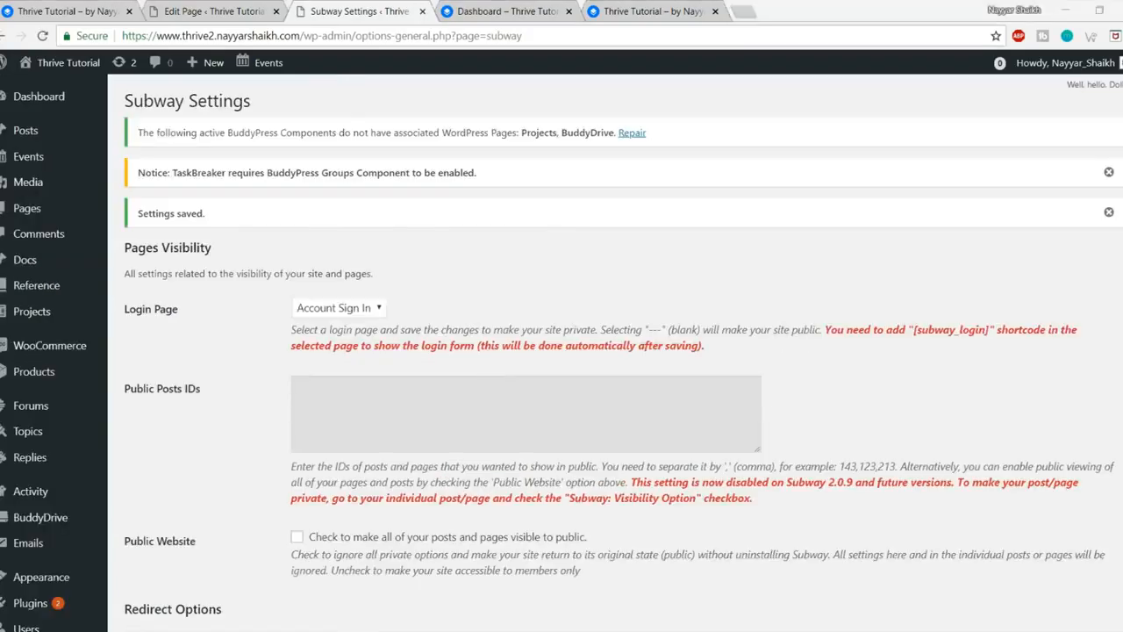
mouse_move(144, 628)
click(239, 597)
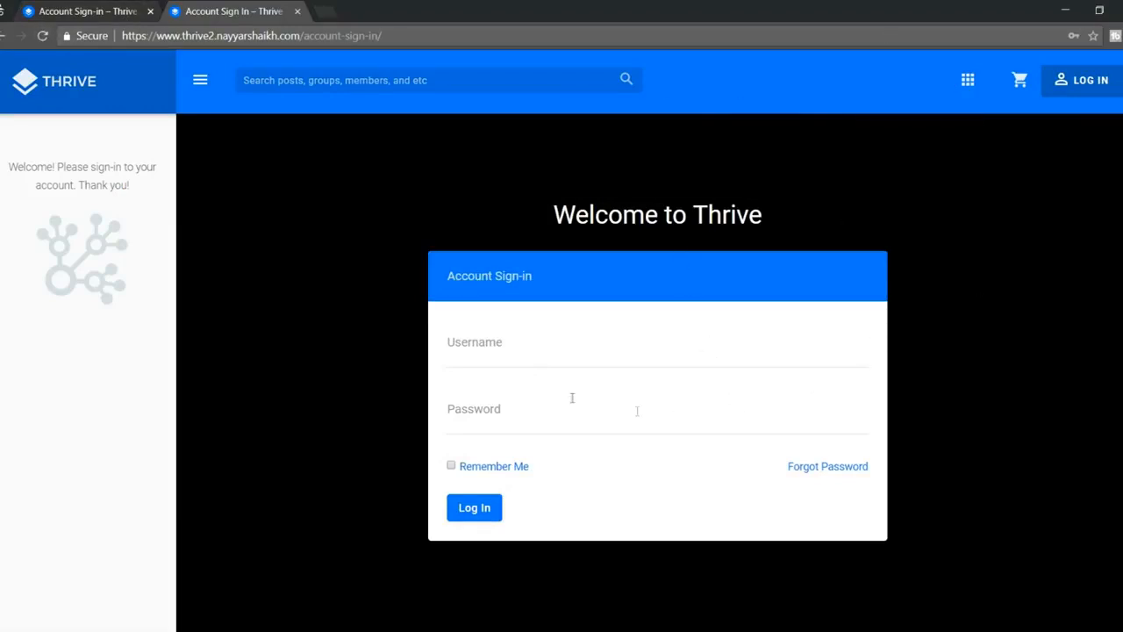
Step: Review the Account Sign-in heading and layout on the new Thrive site's sign-in page
scroll(519, 392, down, 2)
scroll(553, 456, up, 2)
drag(448, 276, 539, 277)
click(539, 278)
scroll(647, 425, down, 2)
scroll(649, 447, up, 2)
scroll(654, 473, down, 1)
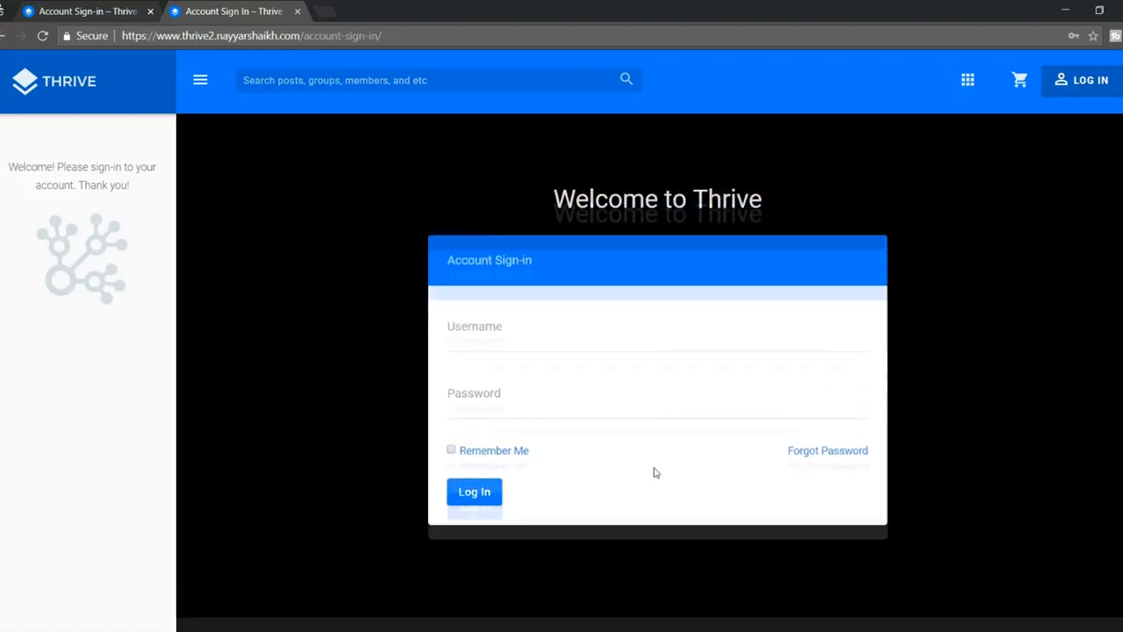
scroll(654, 473, up, 1)
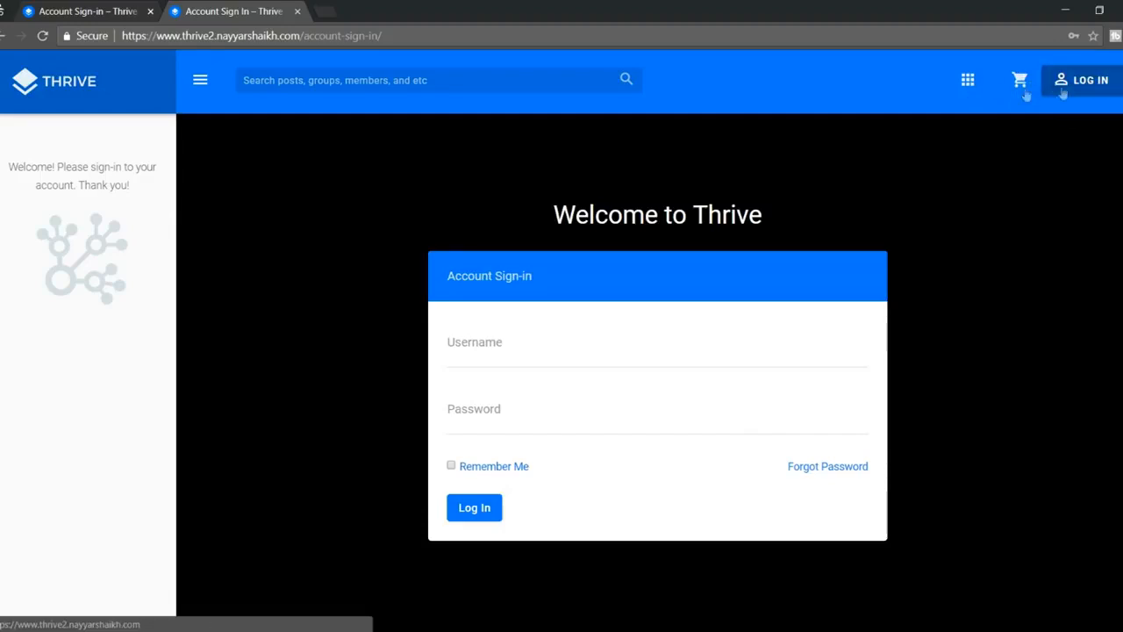
Step: Compare it with the demo site's sign-in page, then return to Subway Settings
click(126, 7)
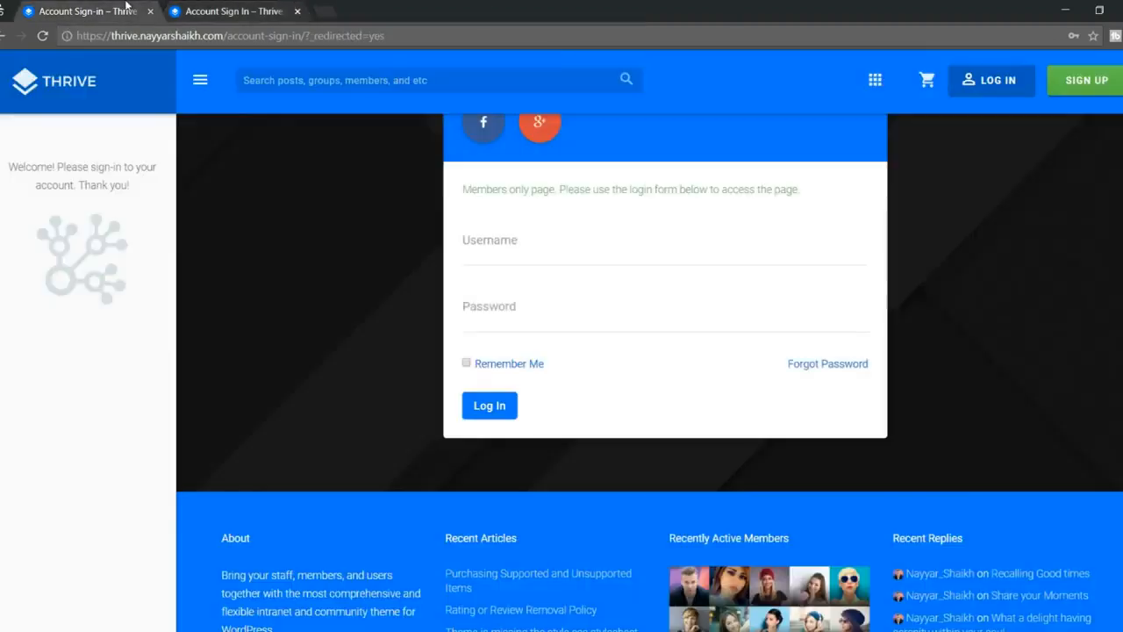
scroll(1117, 161, up, 3)
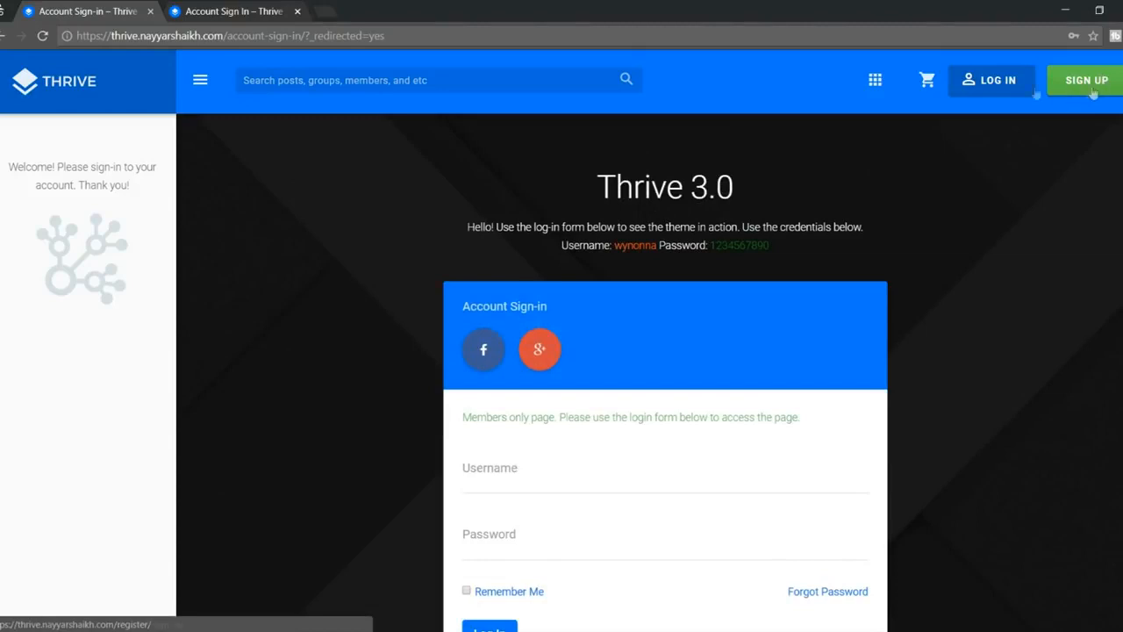
click(230, 12)
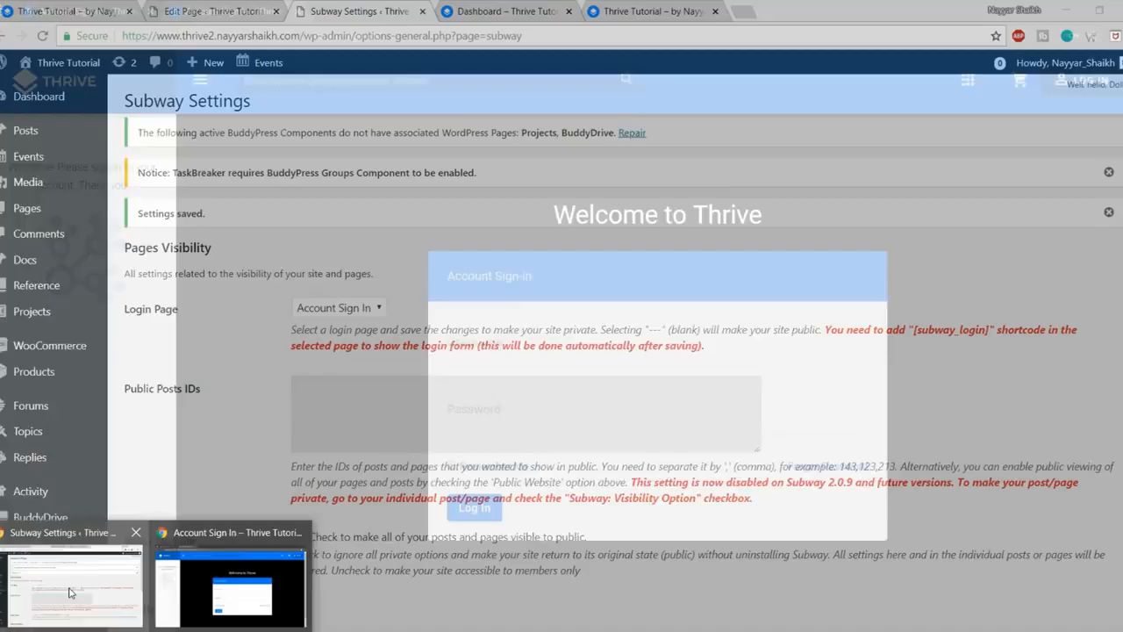
click(70, 592)
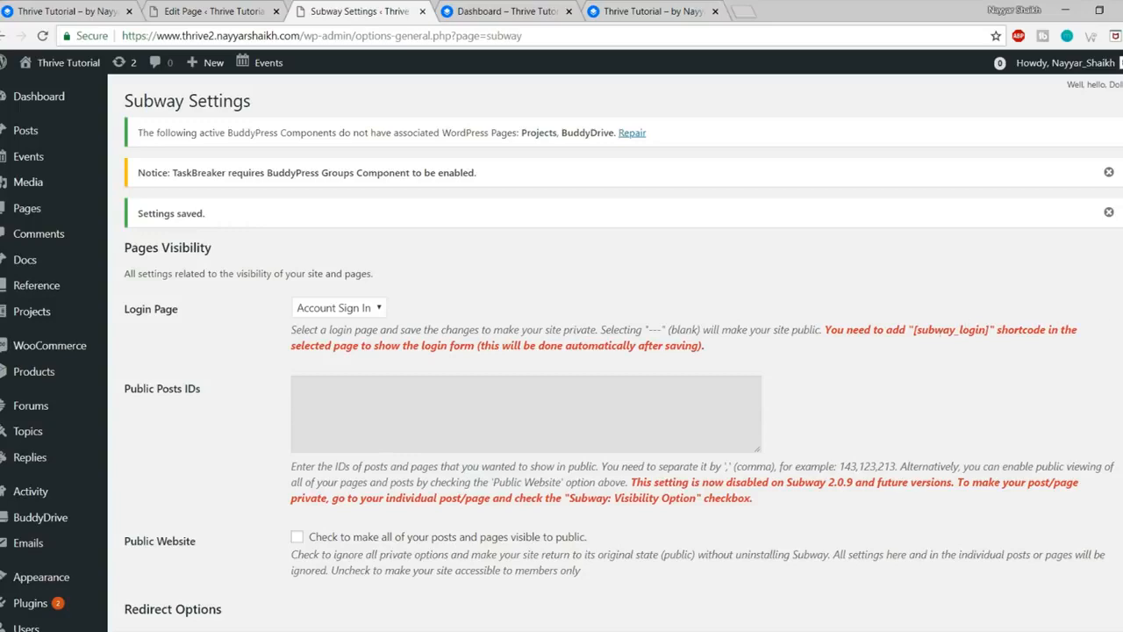
Step: Turn on 'Anyone can register' in General Settings and save the changes
scroll(1116, 330, down, 5)
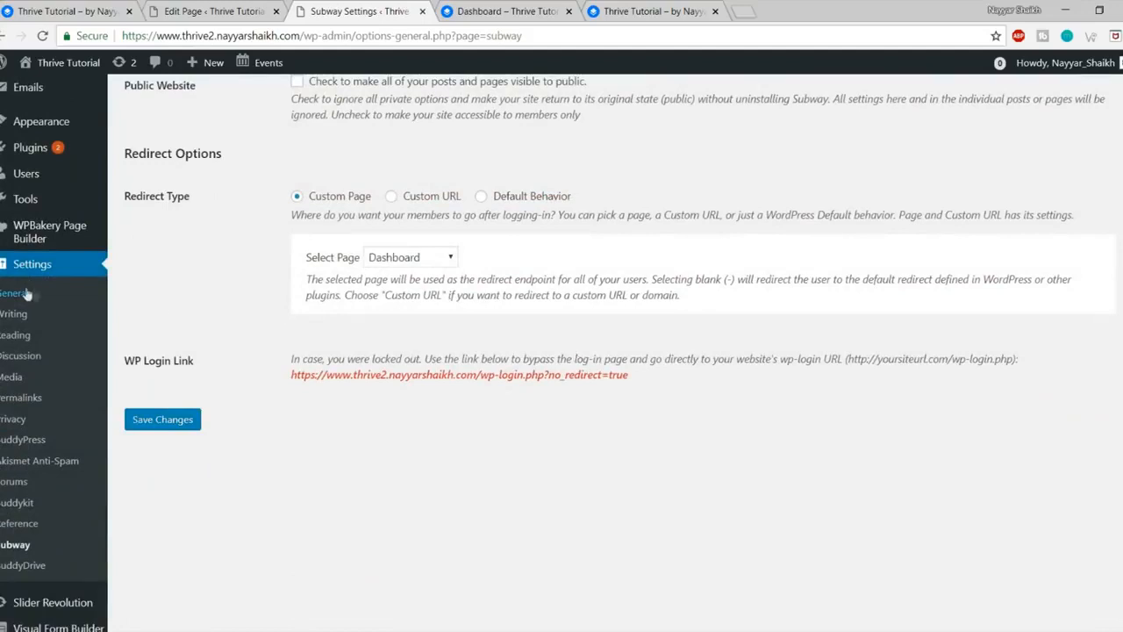
click(16, 298)
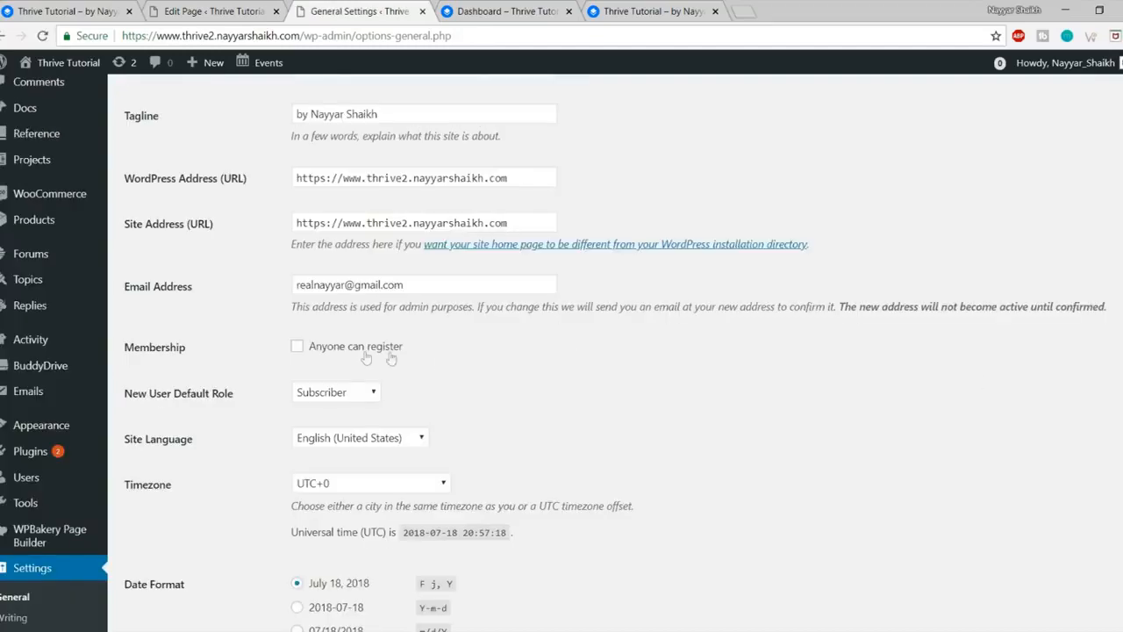
scroll(366, 357, down, 1)
click(319, 274)
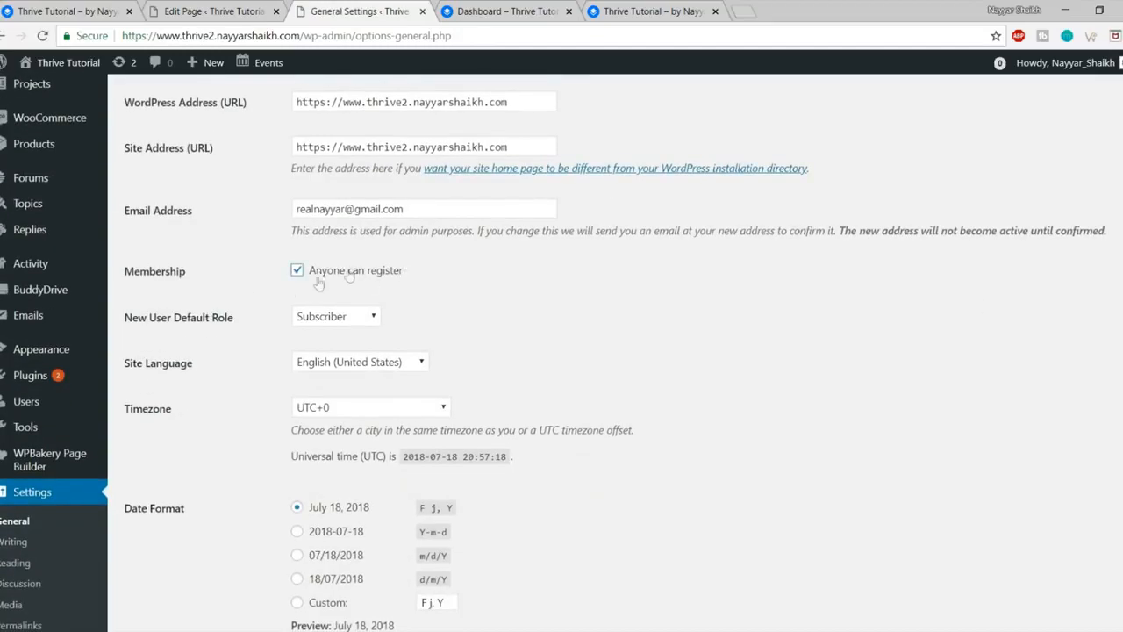
scroll(712, 394, down, 4)
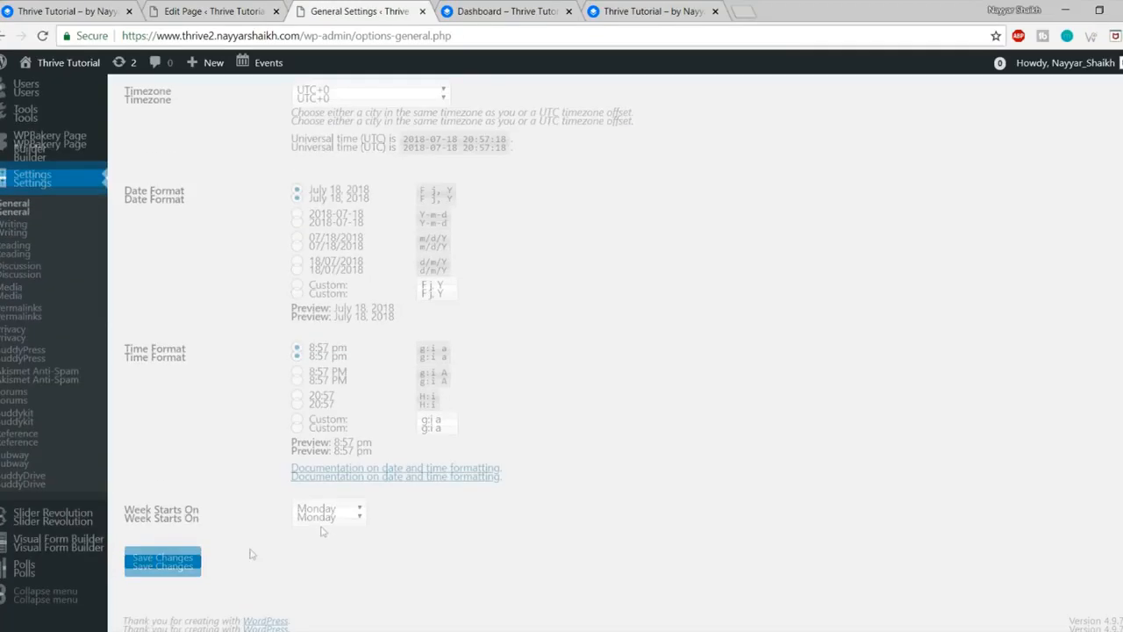
click(154, 556)
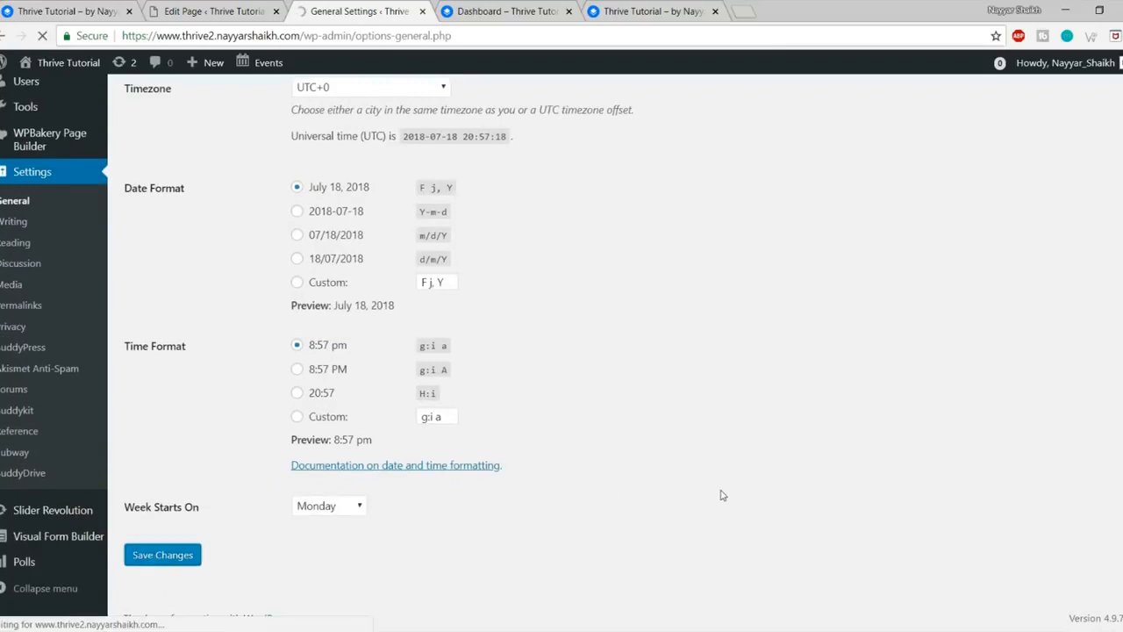
Step: Reload the site's sign-in page and check that the Sign Up registration page now appears
click(245, 590)
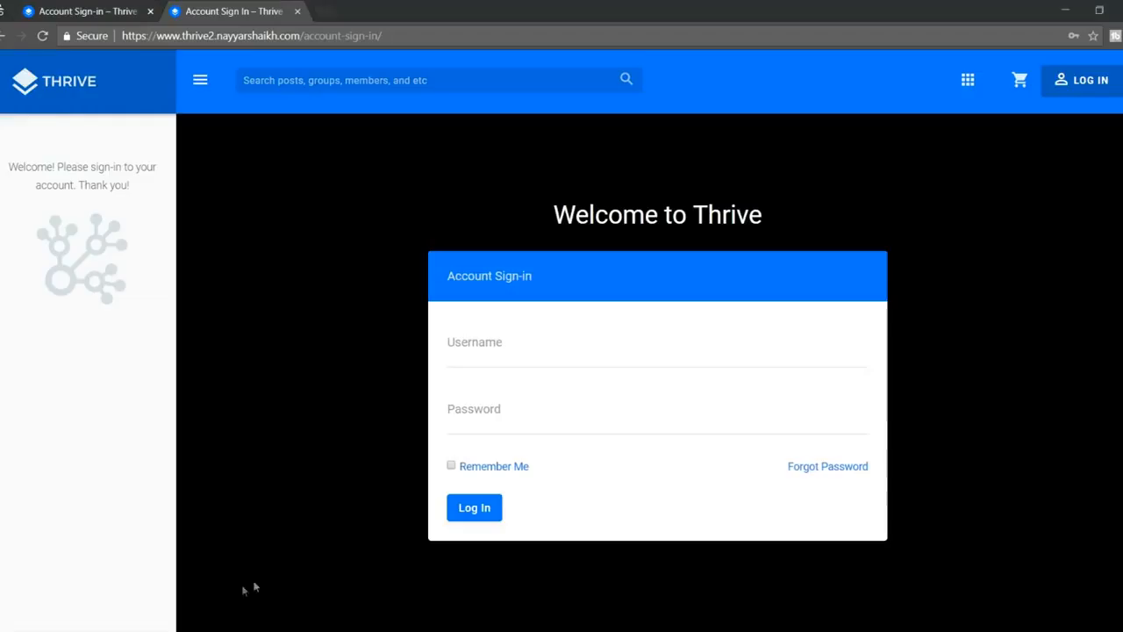
click(43, 35)
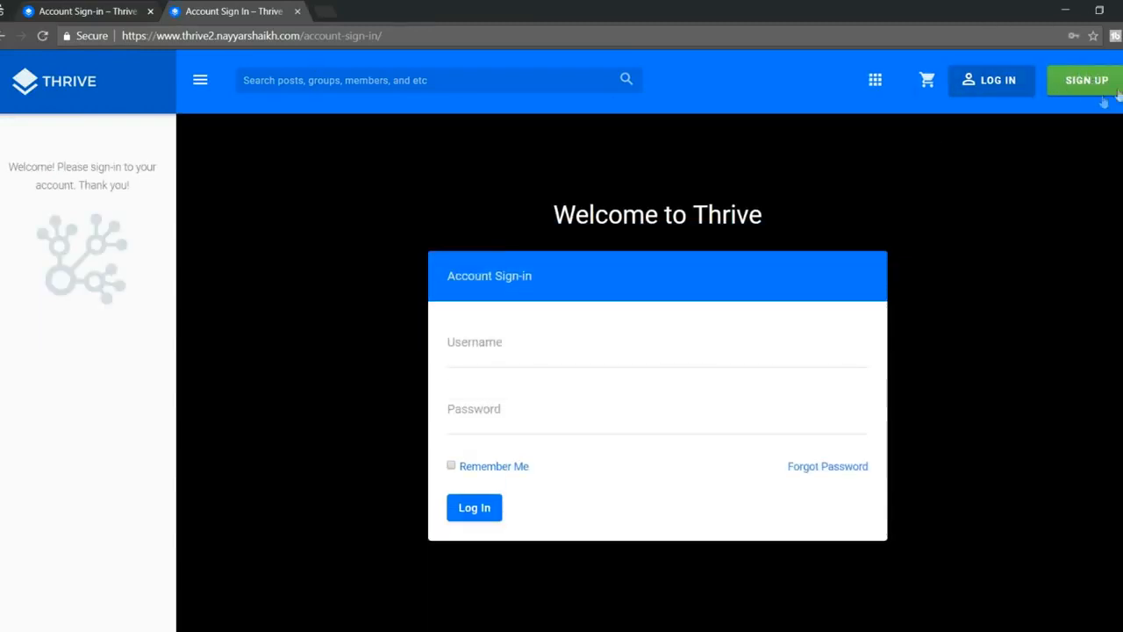
click(1084, 93)
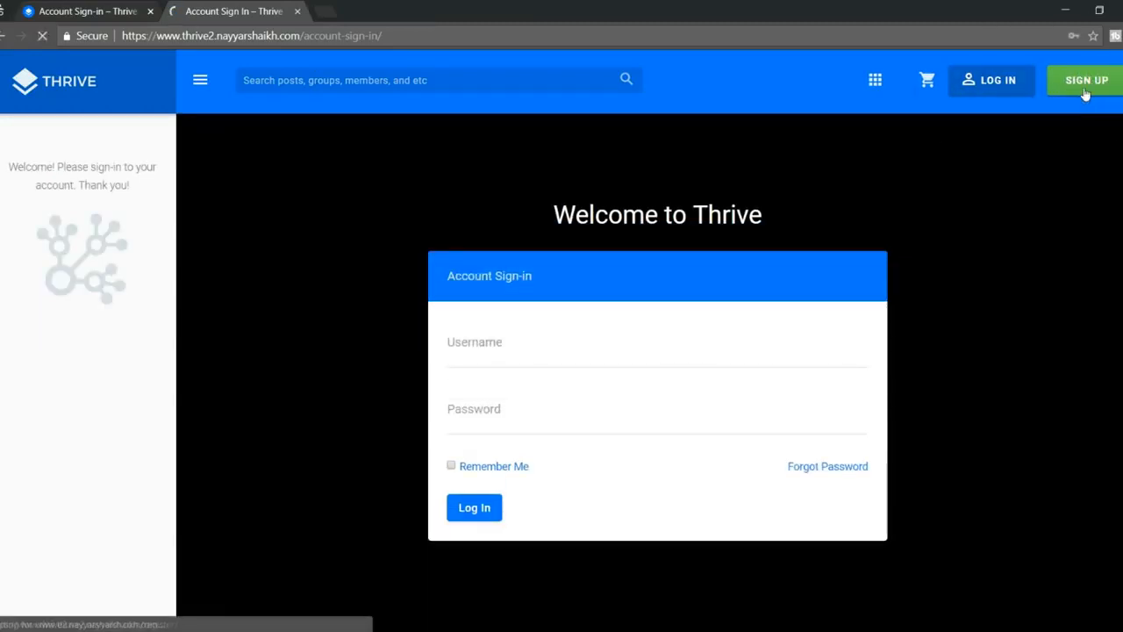
scroll(820, 452, down, 2)
scroll(820, 461, up, 2)
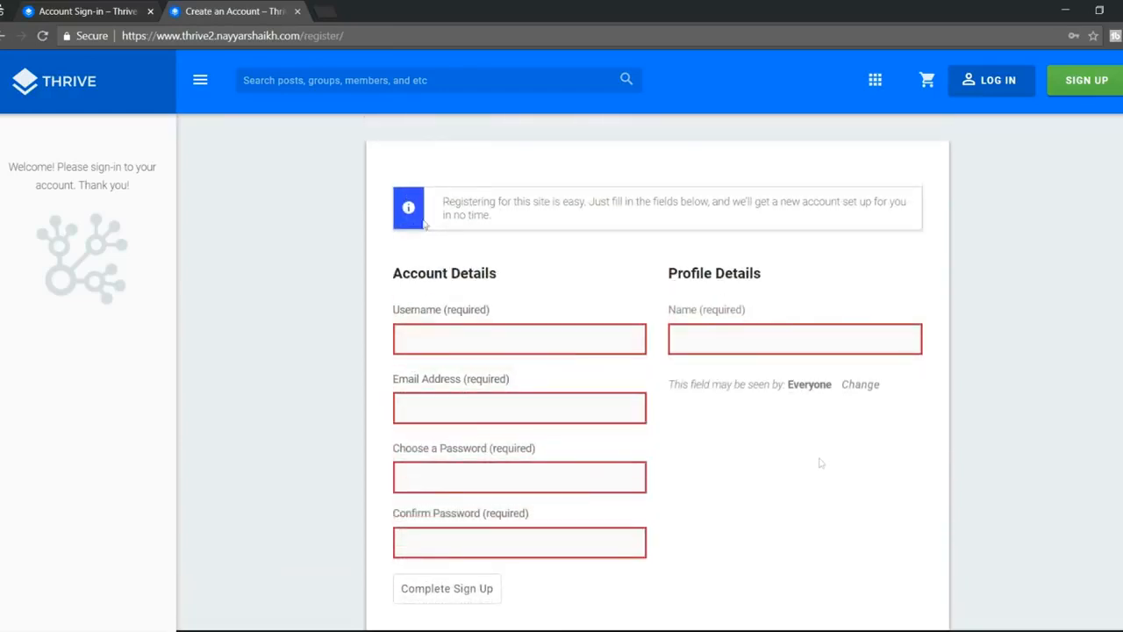
click(4, 36)
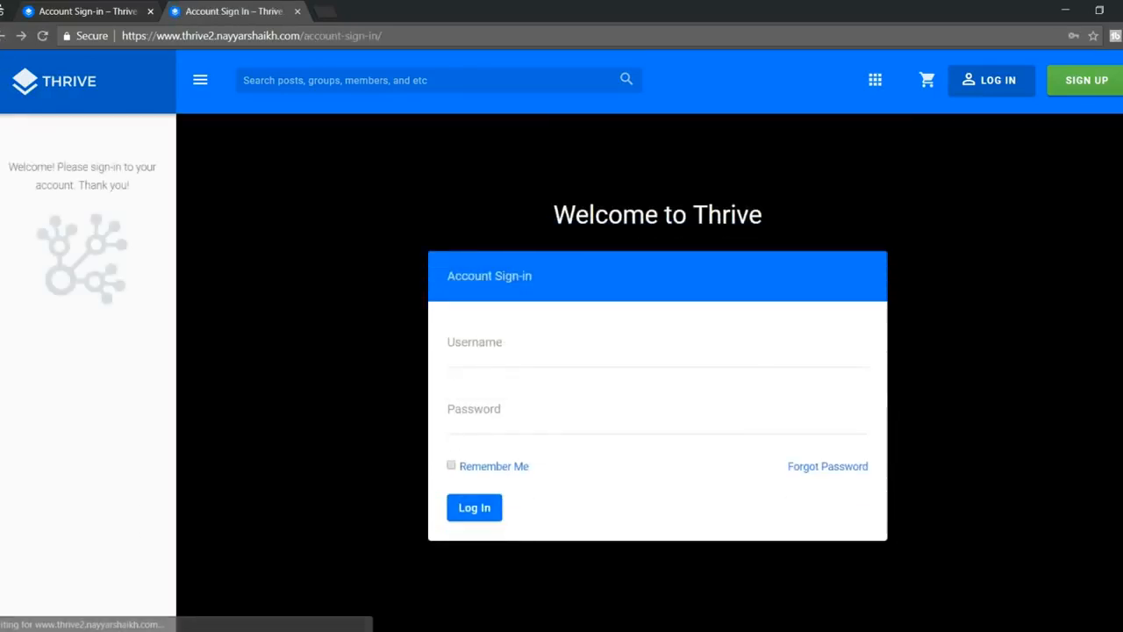
Step: Go back to the WordPress admin and bring up the BuddyPress Components settings
click(93, 580)
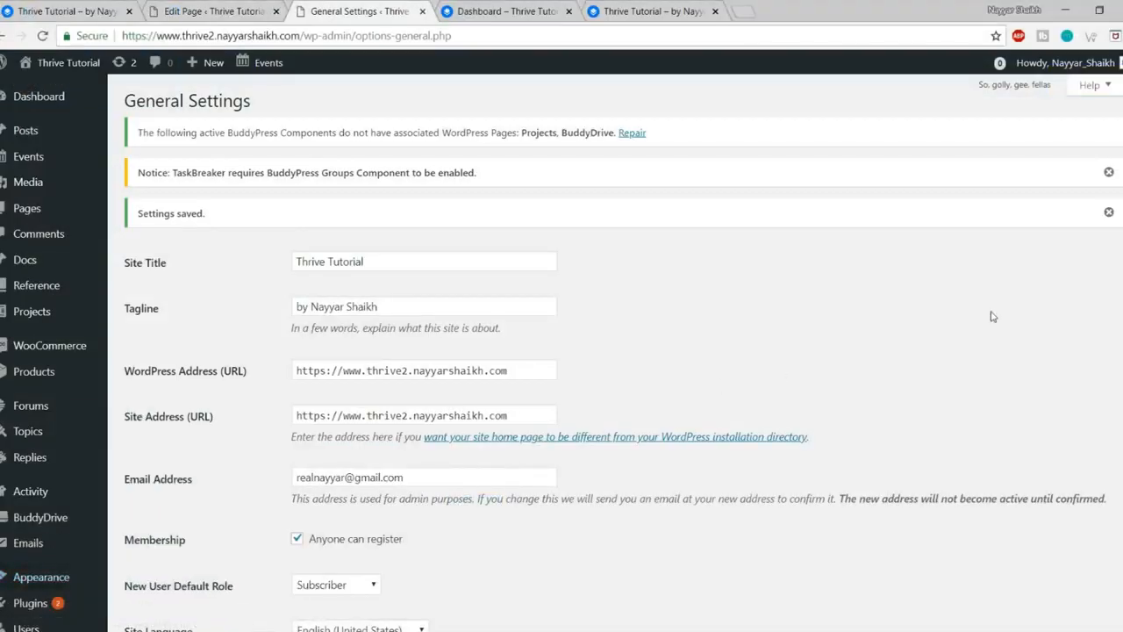
scroll(992, 318, down, 4)
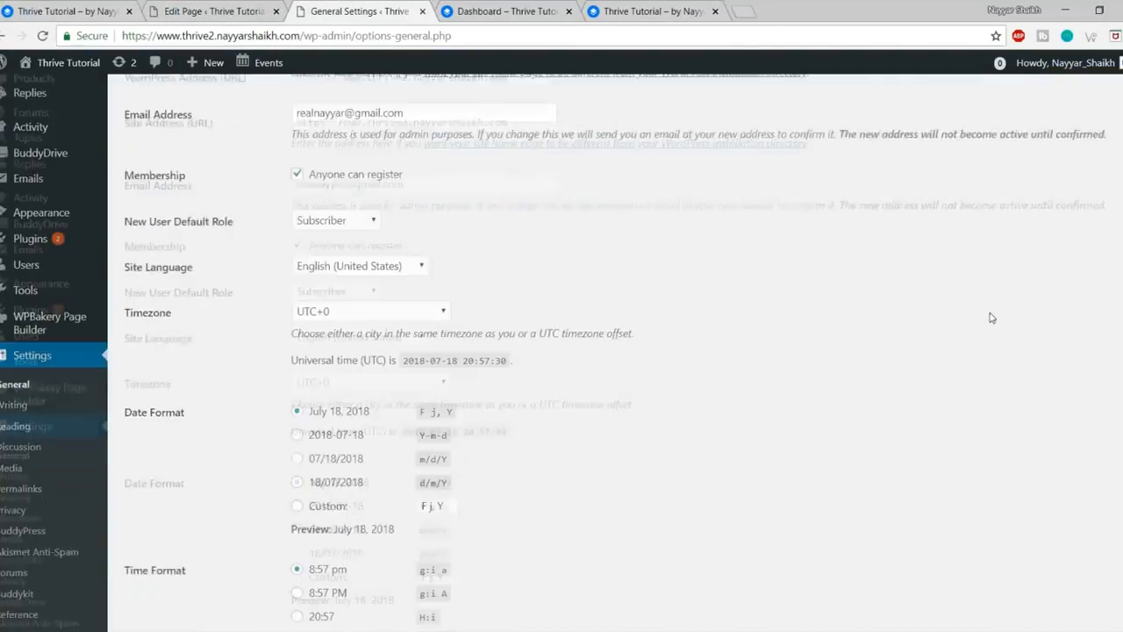
scroll(991, 320, down, 2)
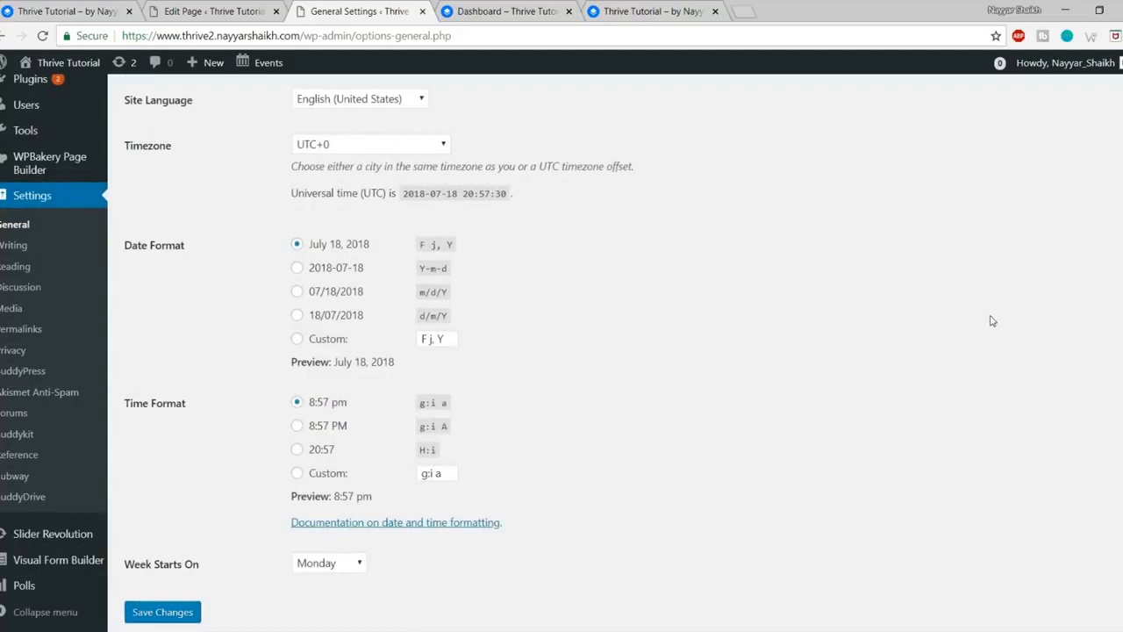
scroll(991, 321, up, 7)
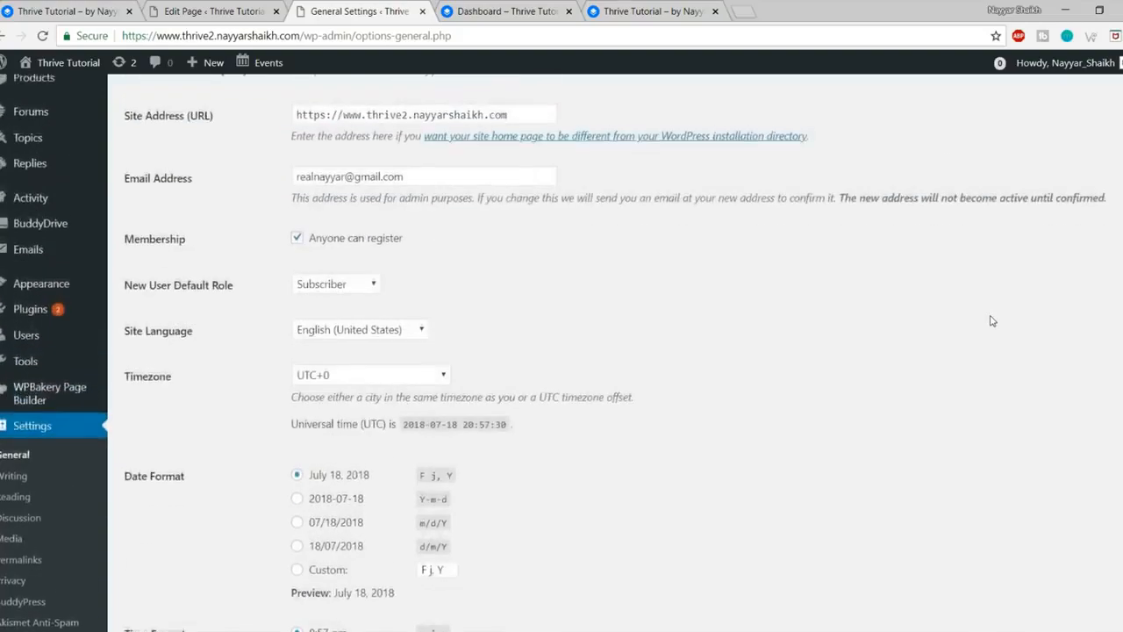
scroll(991, 323, down, 7)
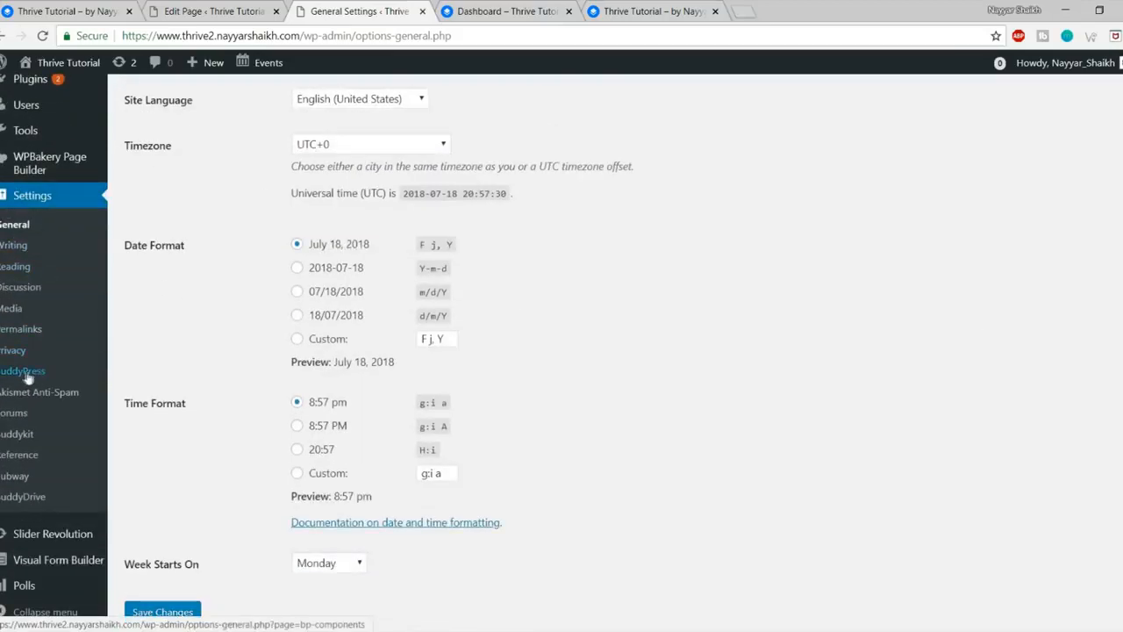
click(27, 371)
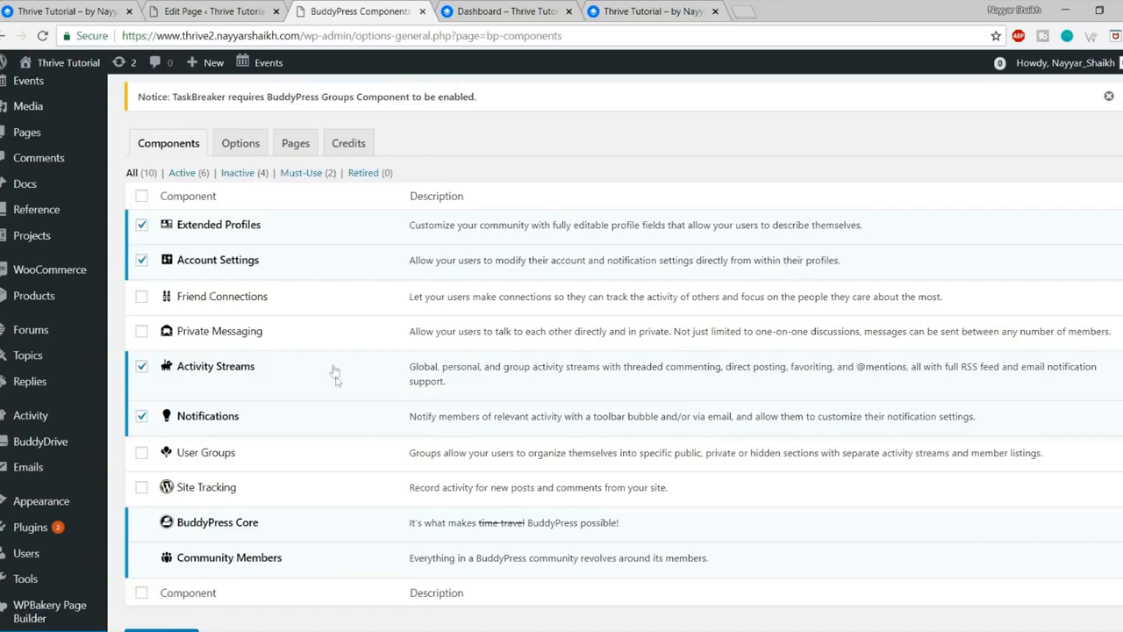
Step: Tick Friend Connections and Private Messaging alongside the four components already enabled
scroll(342, 386, down, 3)
scroll(351, 403, up, 3)
drag(256, 263, 174, 268)
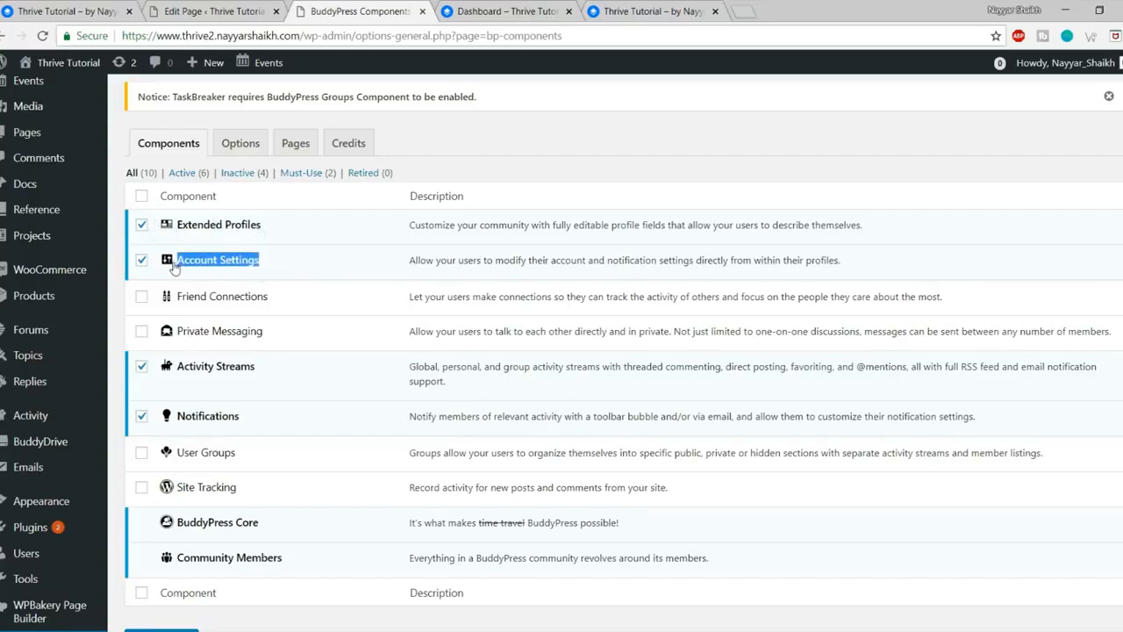
click(303, 273)
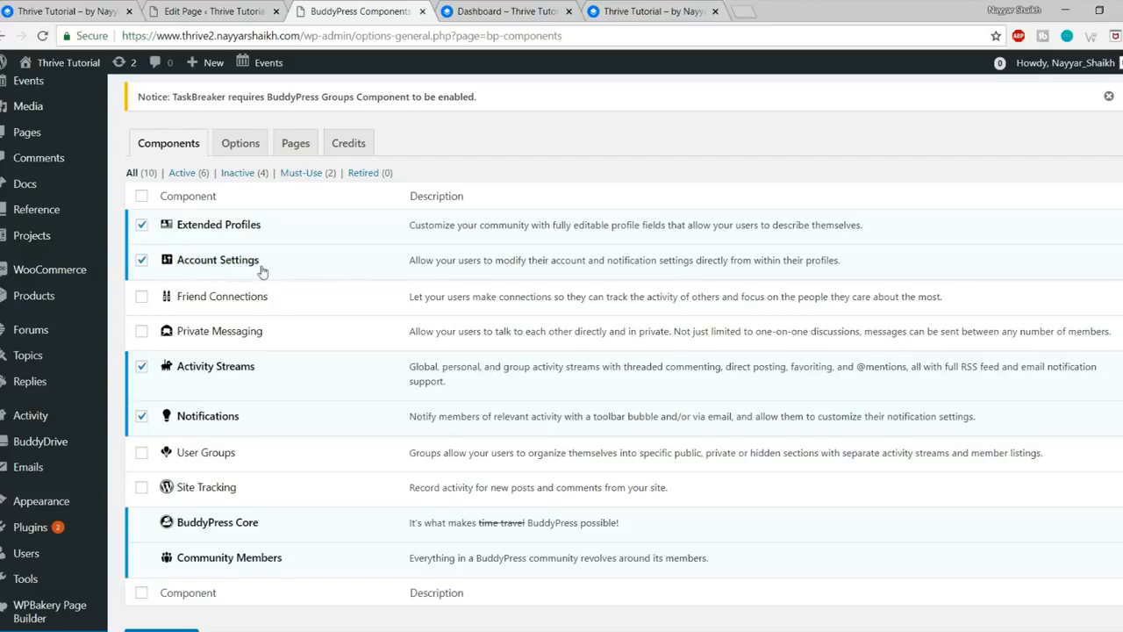
click(142, 302)
drag(268, 296, 193, 297)
click(222, 297)
click(203, 300)
click(142, 332)
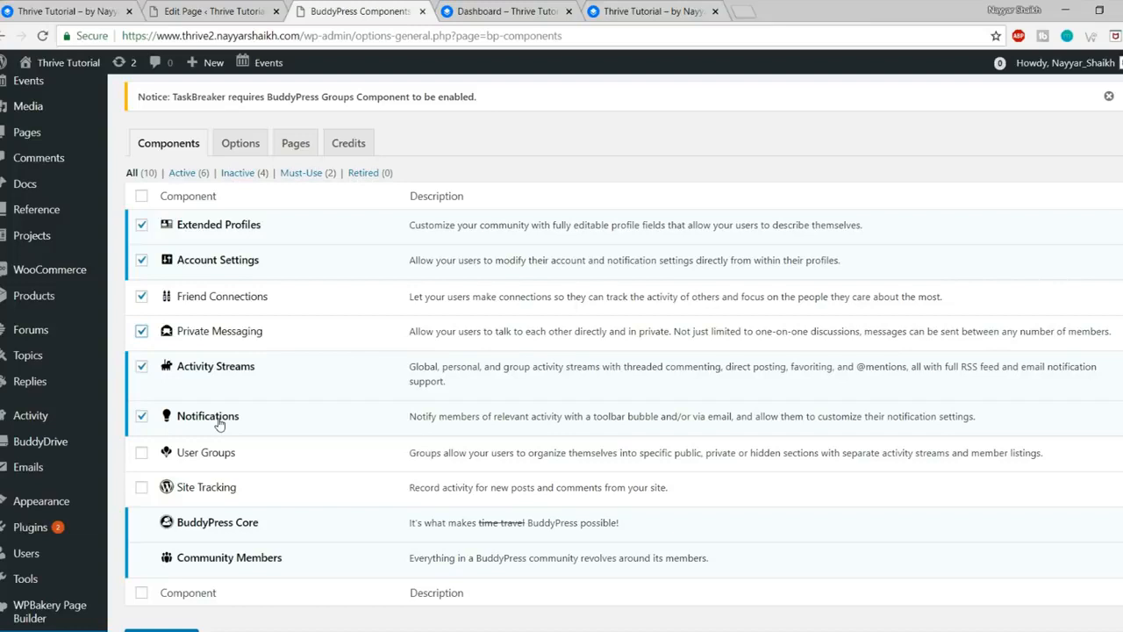
Step: Enable the User Groups component and save, giving nine active BuddyPress components
click(201, 454)
scroll(256, 472, down, 2)
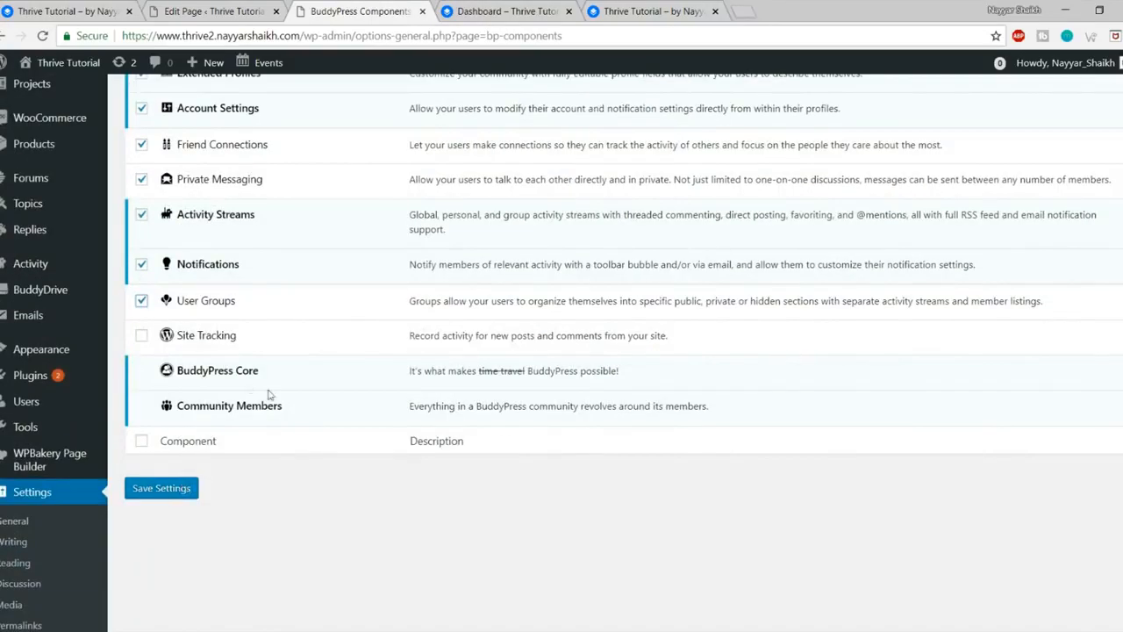
scroll(269, 391, up, 3)
scroll(267, 349, down, 3)
click(159, 490)
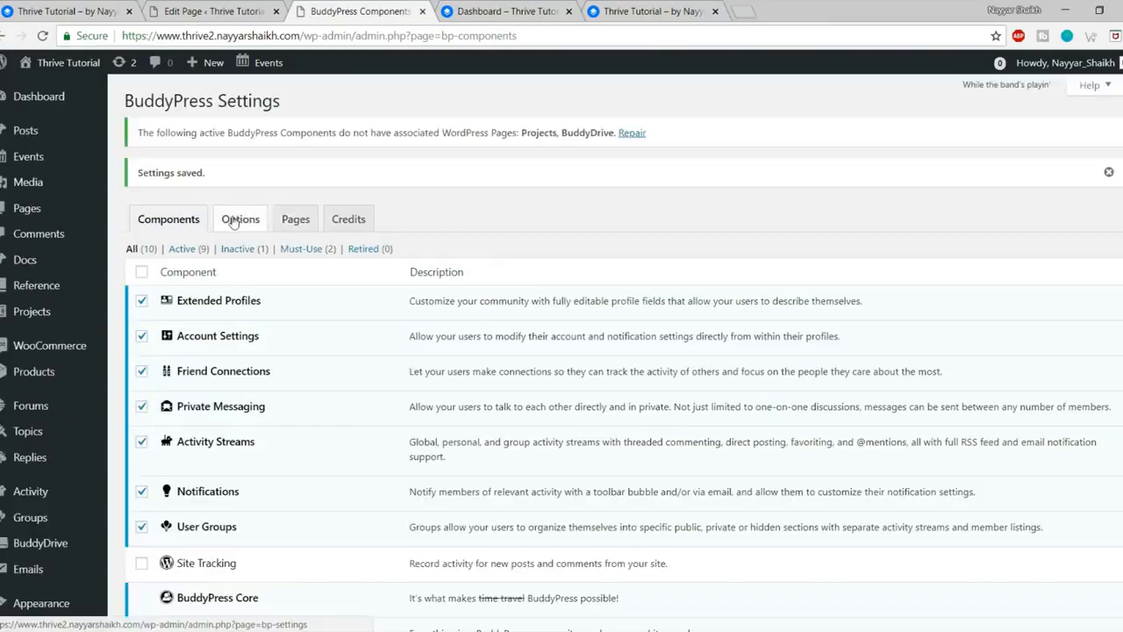
click(232, 221)
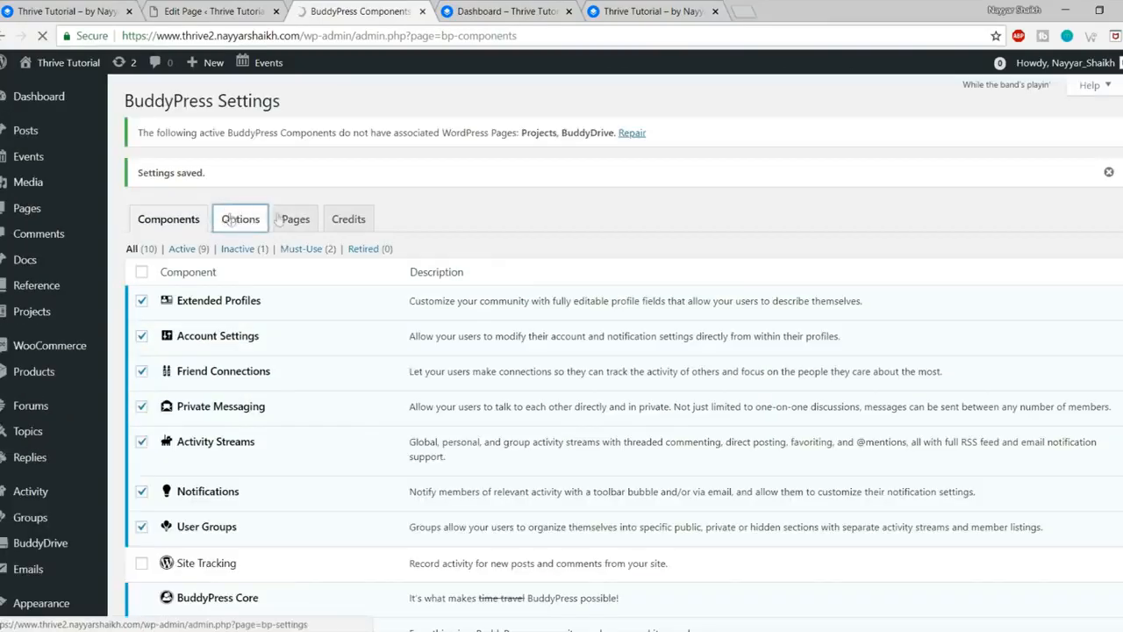
Step: Keep the BuddyPress Nouveau template pack, allow activity commenting on posts and comments, and save
scroll(778, 251, down, 1)
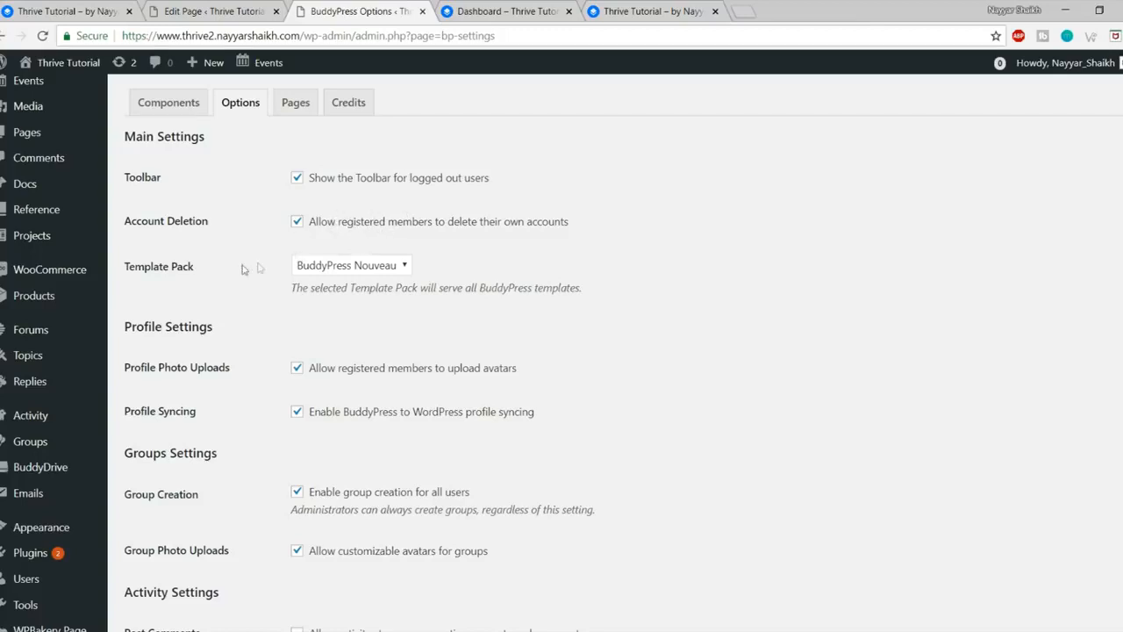
click(325, 265)
click(334, 300)
click(355, 270)
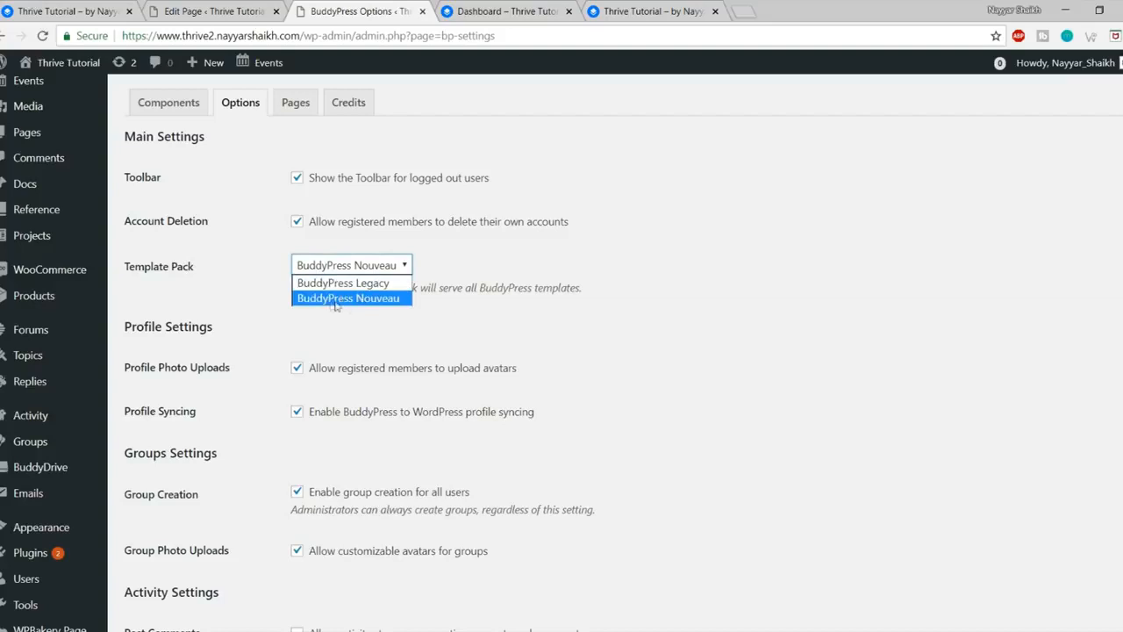
click(493, 293)
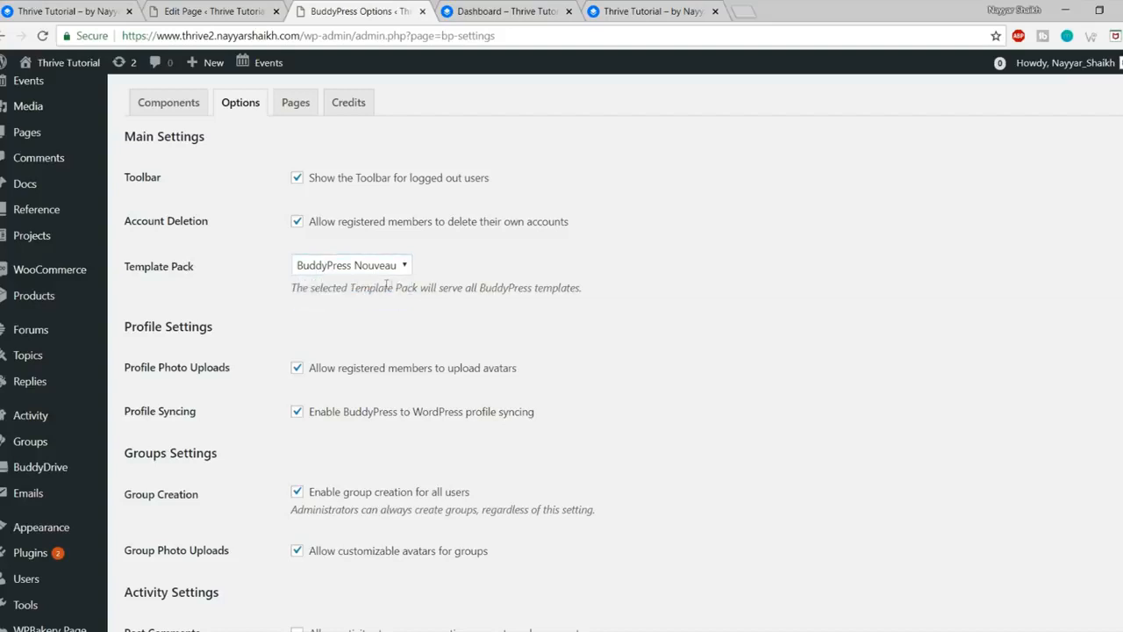
scroll(456, 309, down, 2)
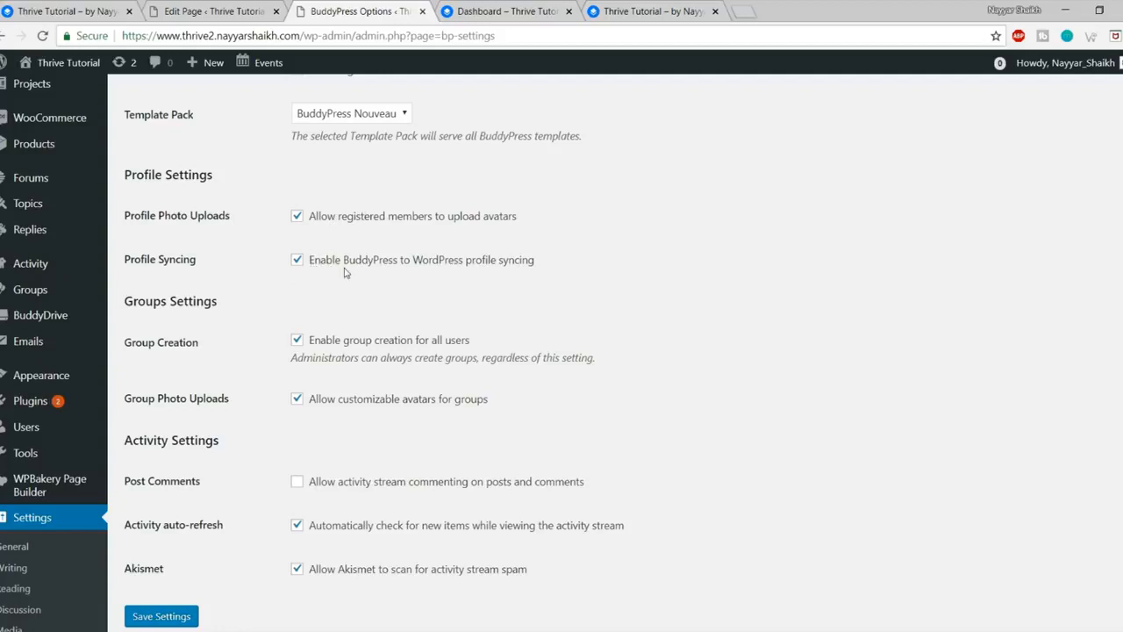
scroll(355, 307, down, 2)
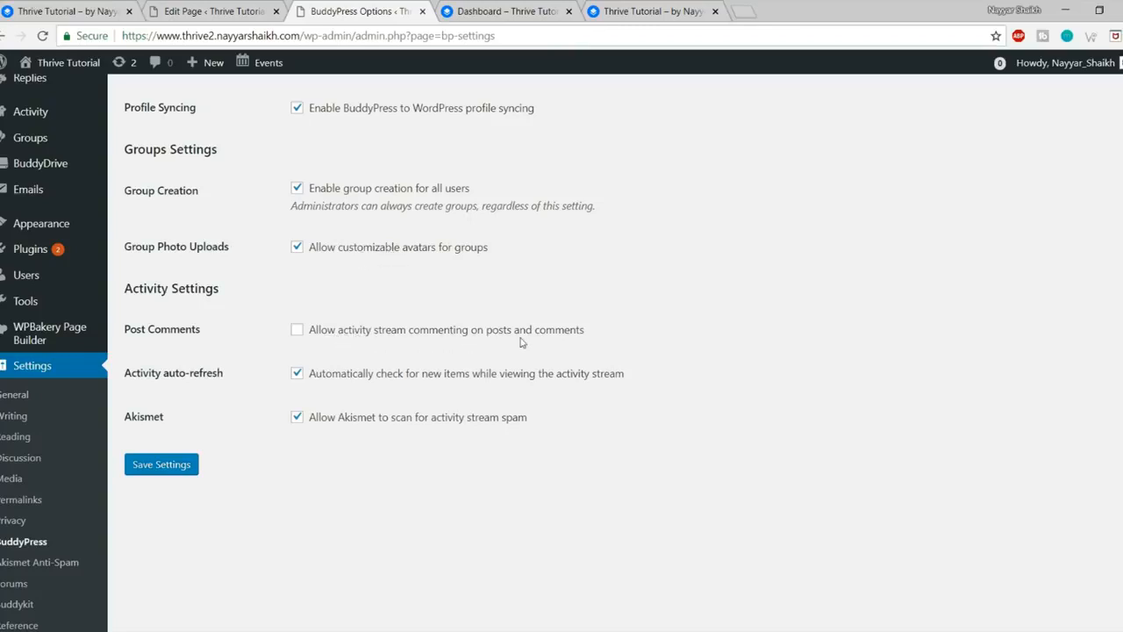
click(477, 332)
click(187, 468)
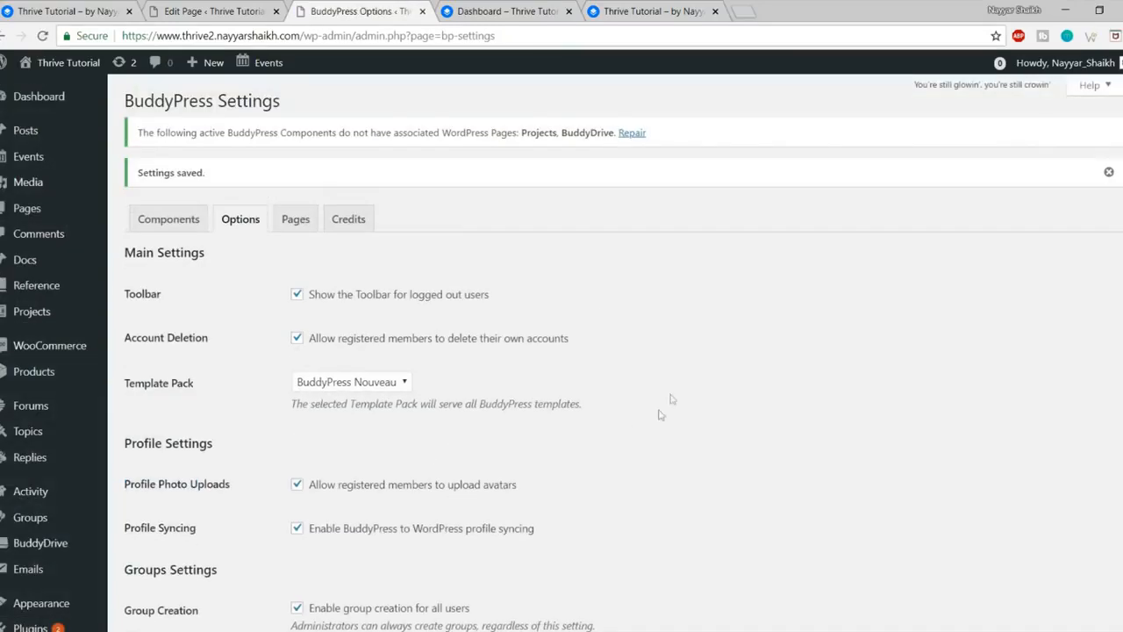
Step: Save the BuddyPress page assignments, then view the still-empty front-end Dashboard page
click(296, 220)
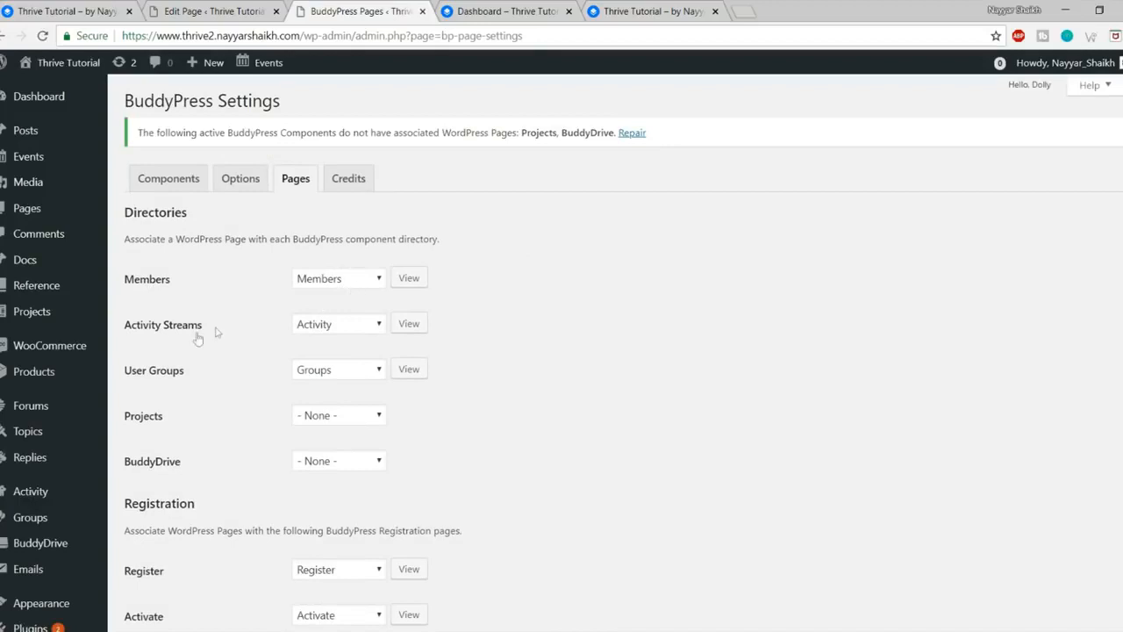
scroll(382, 325, down, 2)
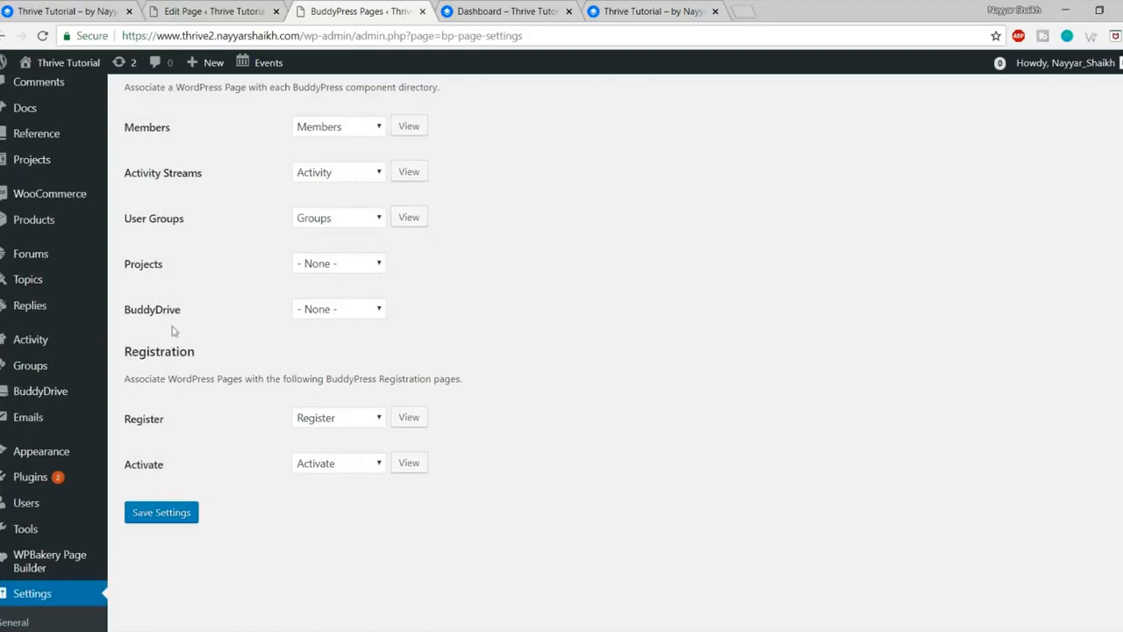
scroll(363, 338, down, 2)
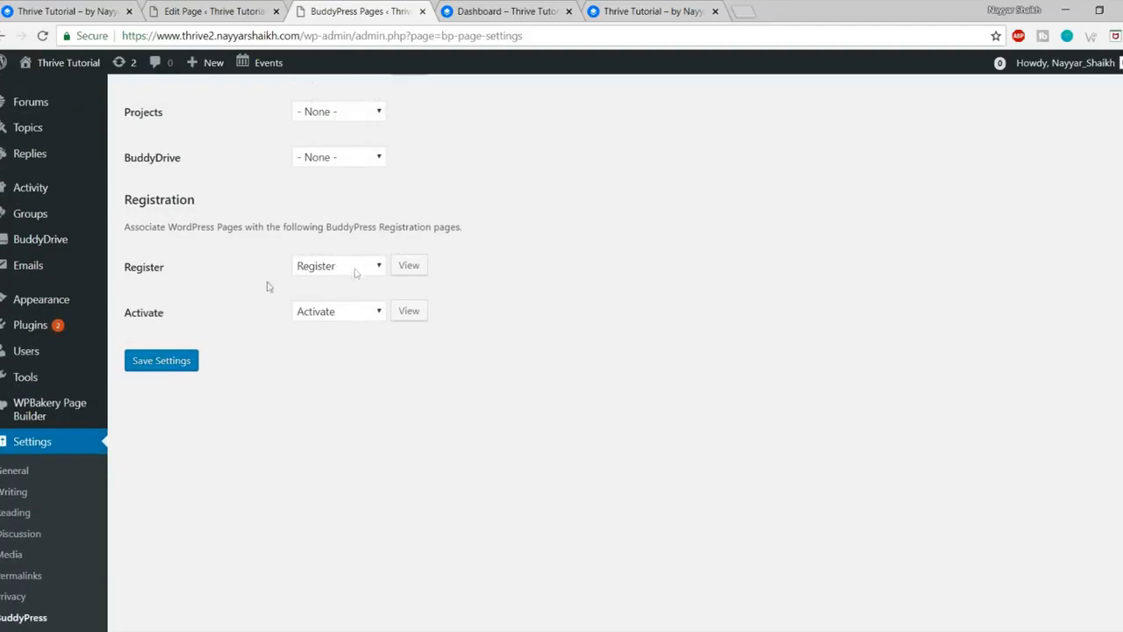
click(172, 366)
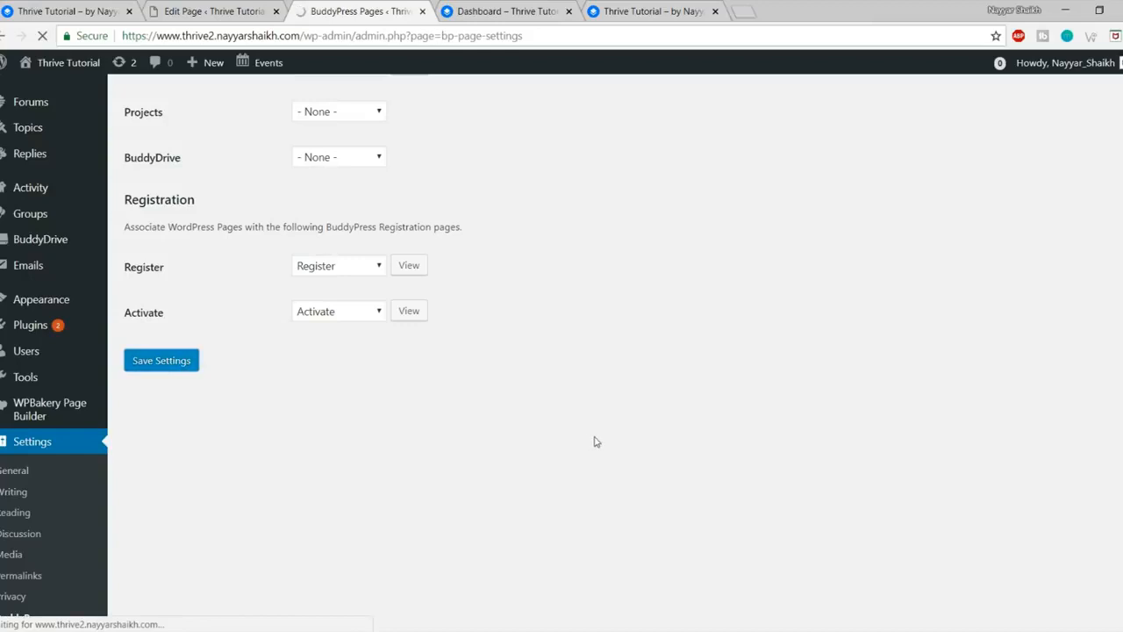
click(500, 6)
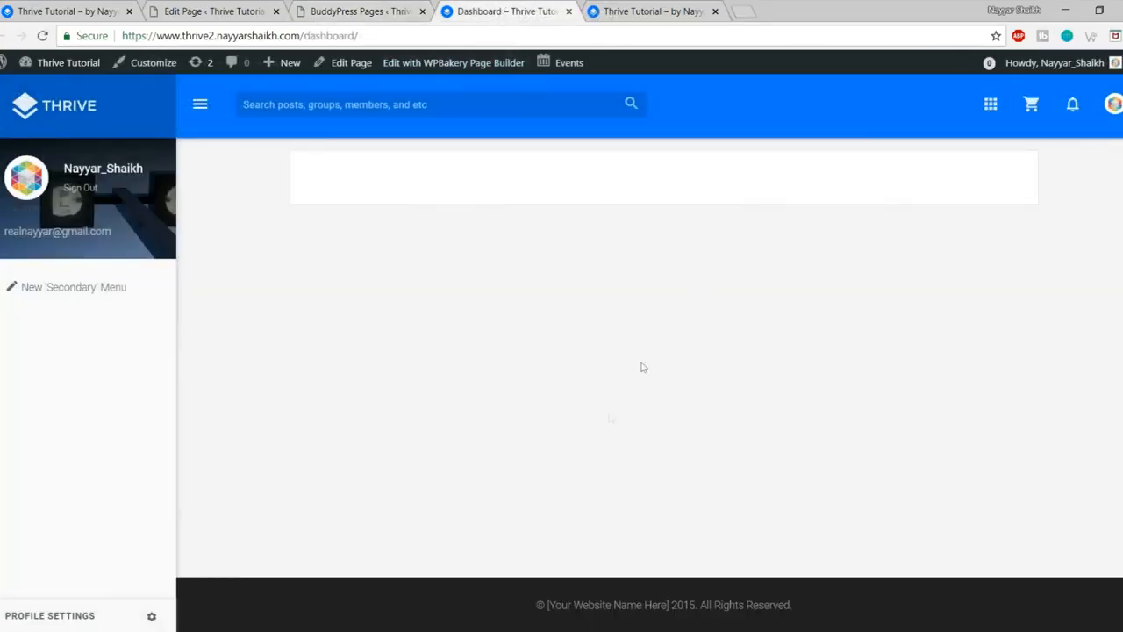
Step: Compare the empty Dashboard with the finished demo site
drag(184, 35, 360, 35)
click(496, 309)
key(ctrl+1)
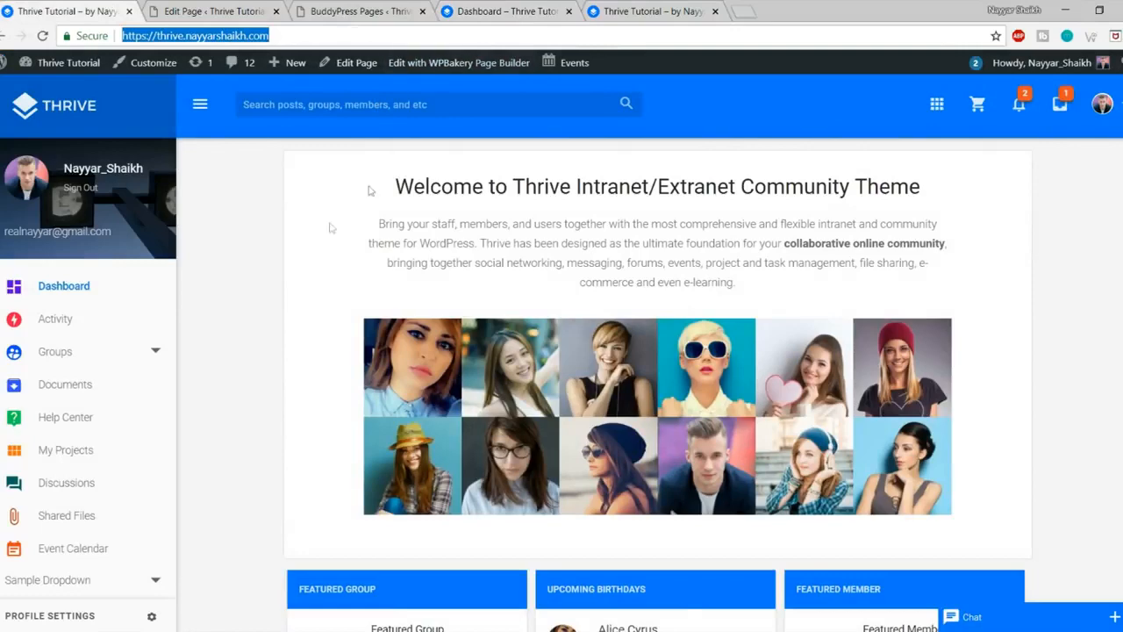
click(319, 235)
scroll(527, 394, down, 5)
scroll(537, 408, up, 5)
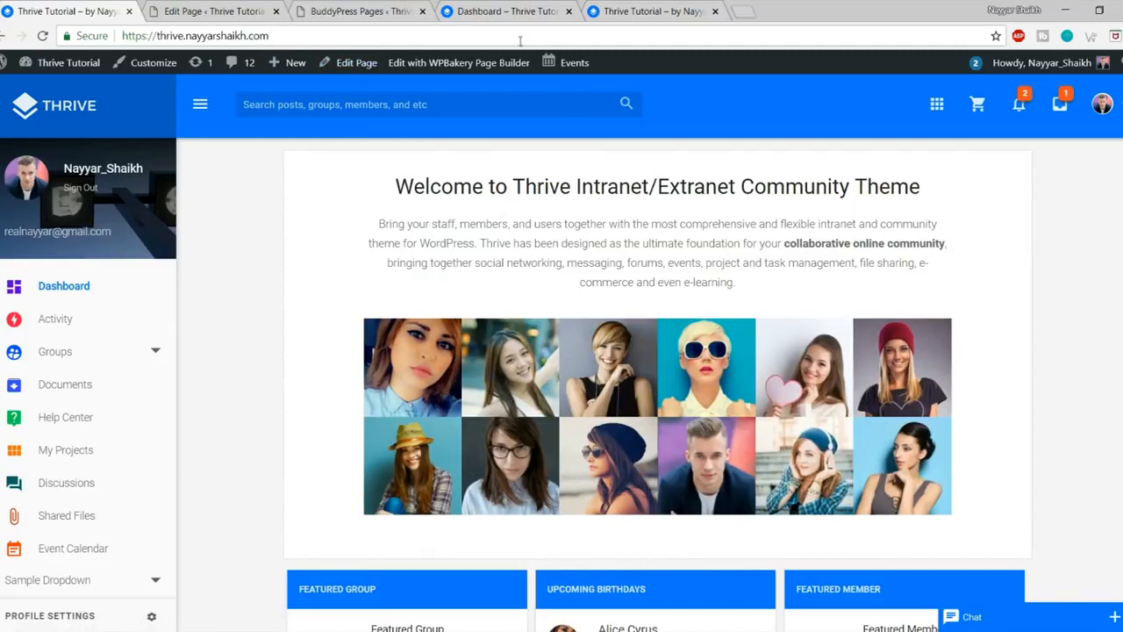
Step: Check the site's home page, then return to the saved BuddyPress page settings
click(504, 11)
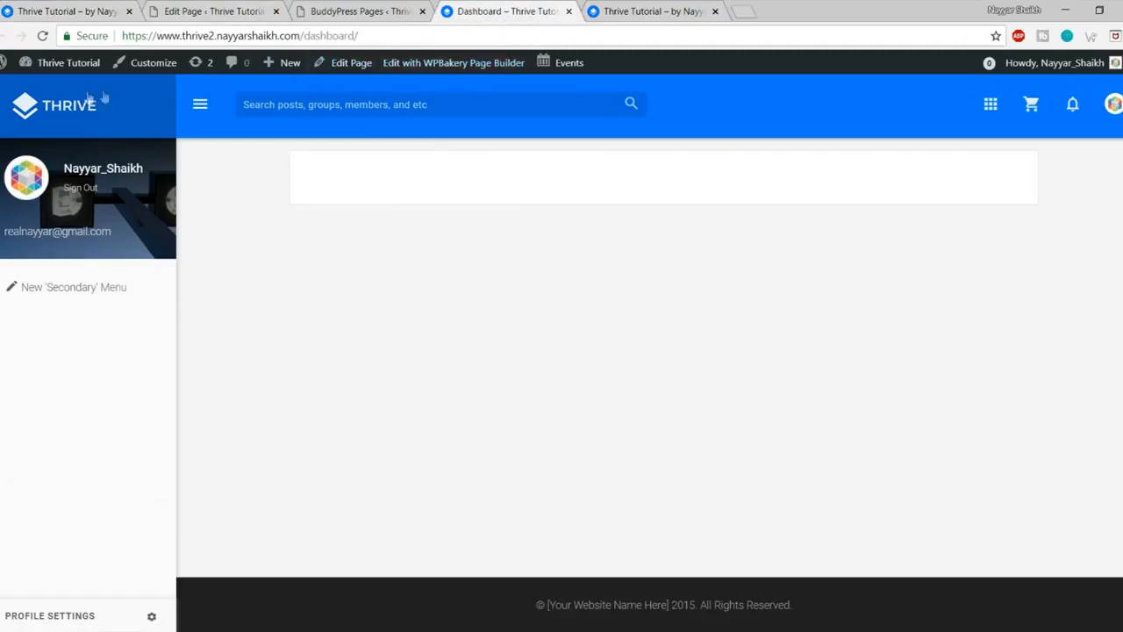
click(62, 105)
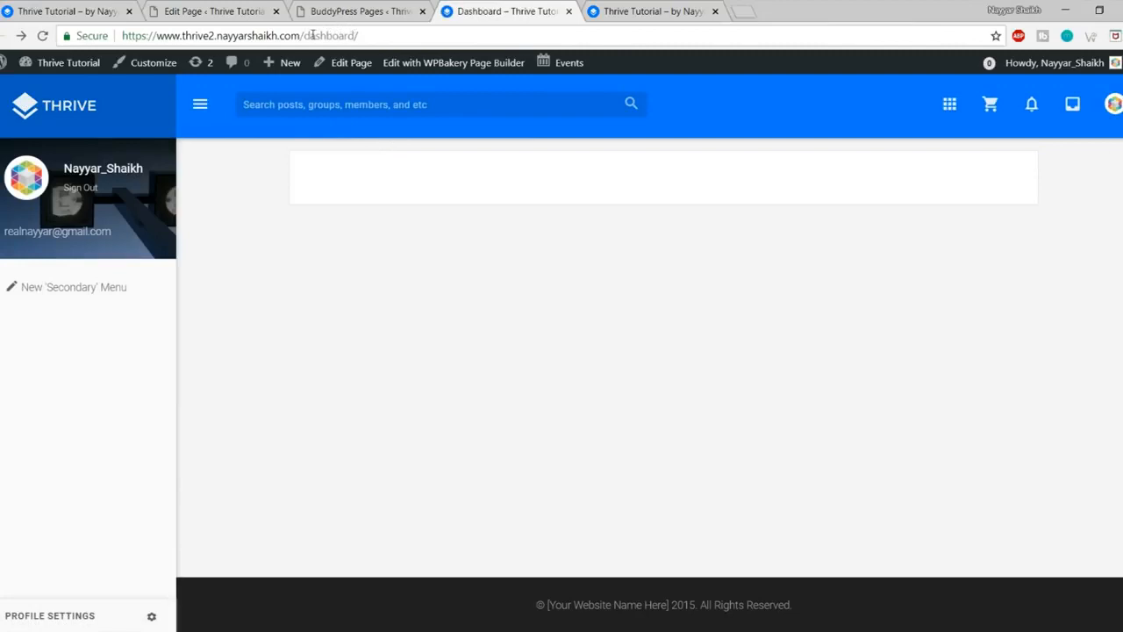
drag(306, 36, 372, 36)
click(518, 284)
click(355, 11)
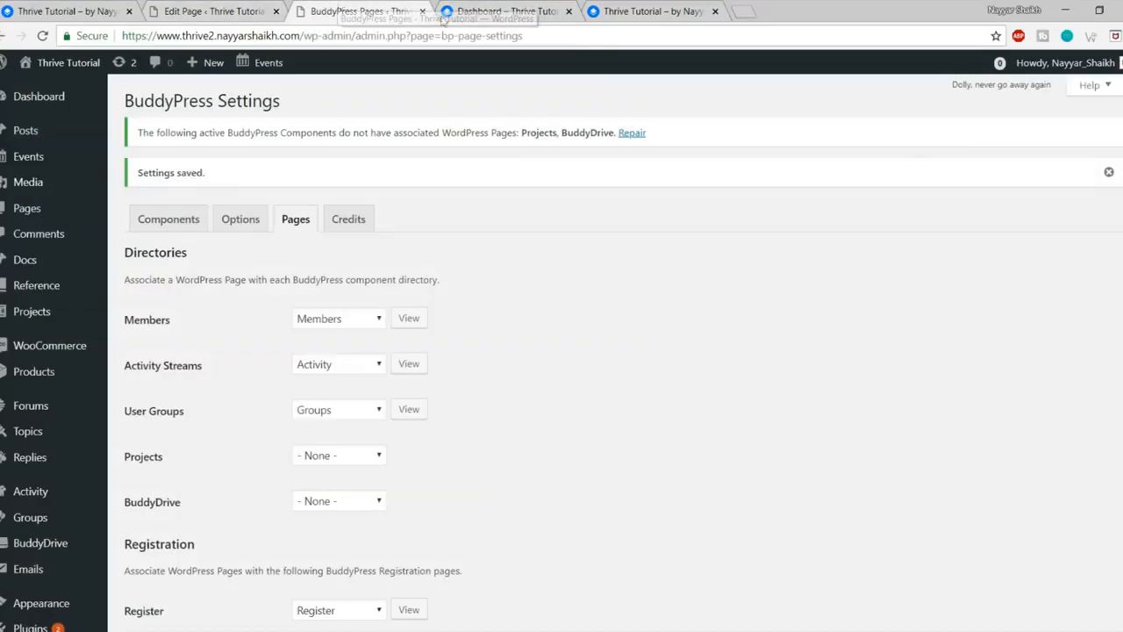
scroll(202, 290, down, 3)
scroll(193, 296, down, 3)
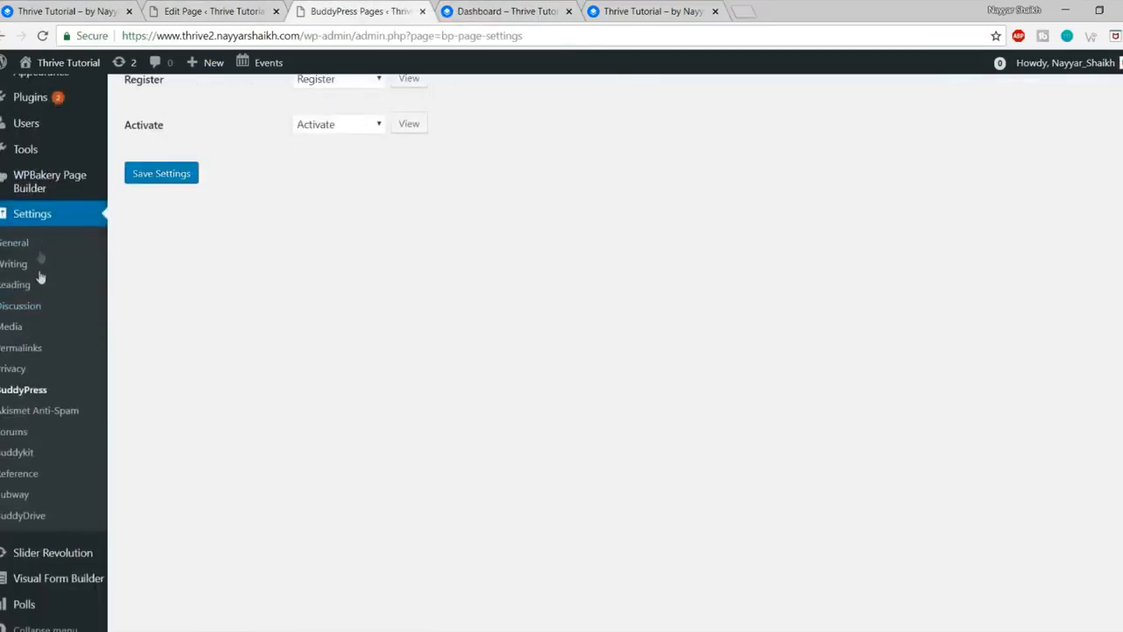
Step: In Reading Settings, make the homepage the static Dashboard page and save
click(23, 293)
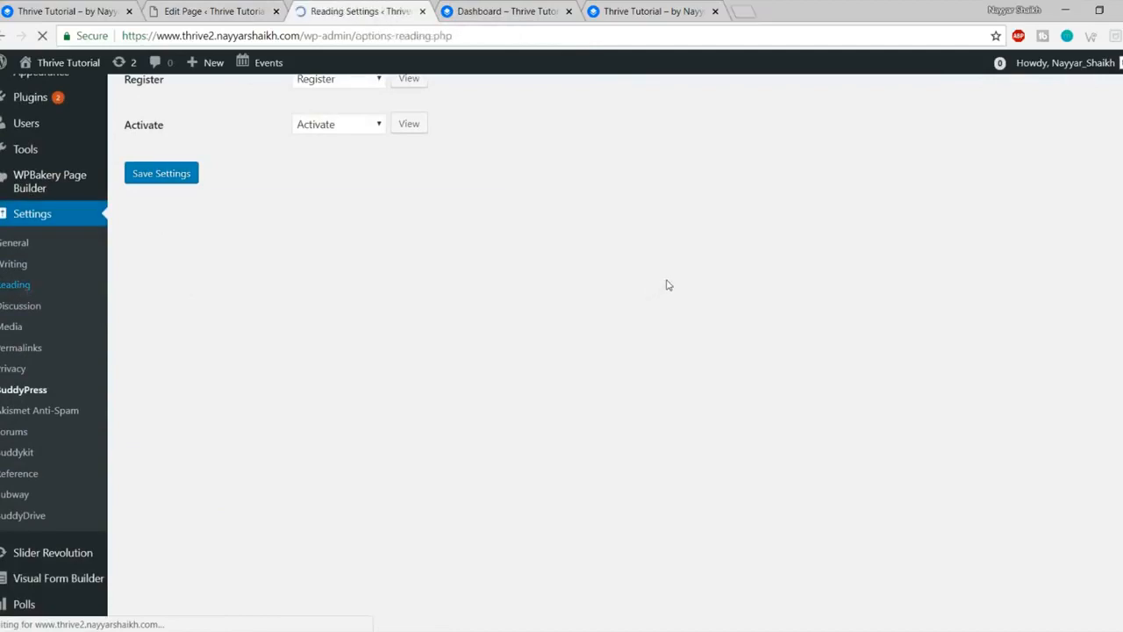
click(298, 209)
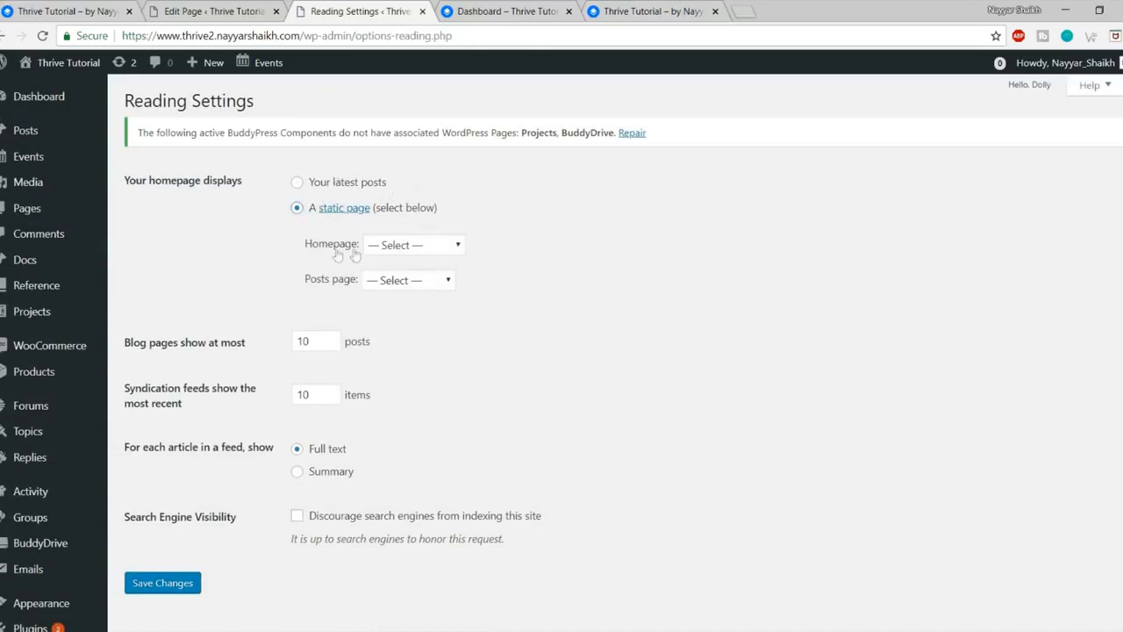
click(400, 246)
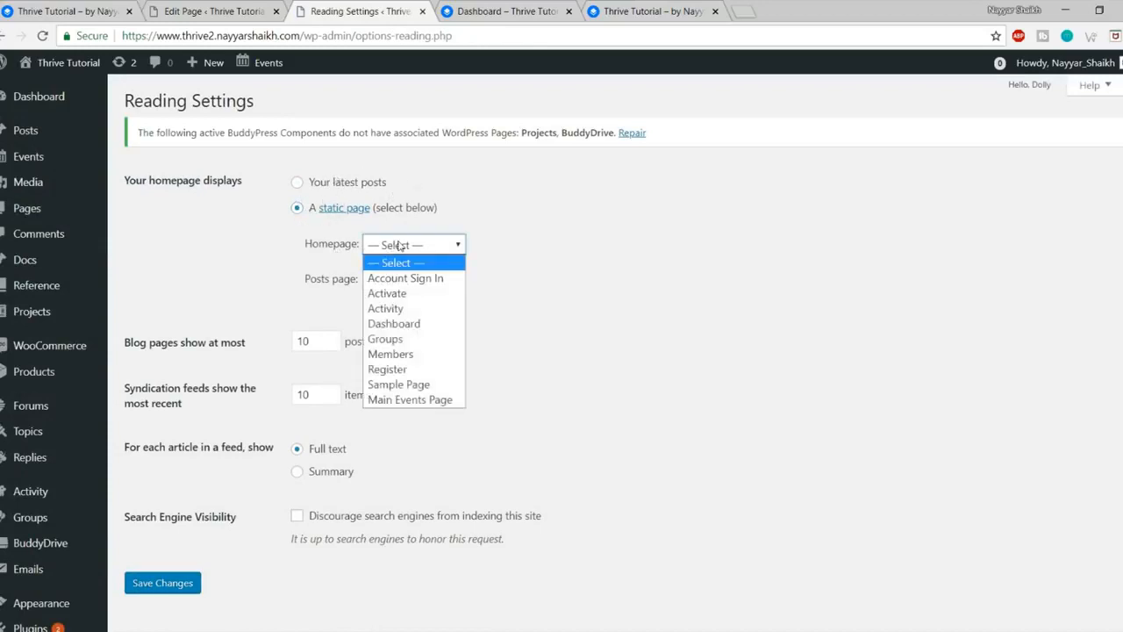
click(417, 324)
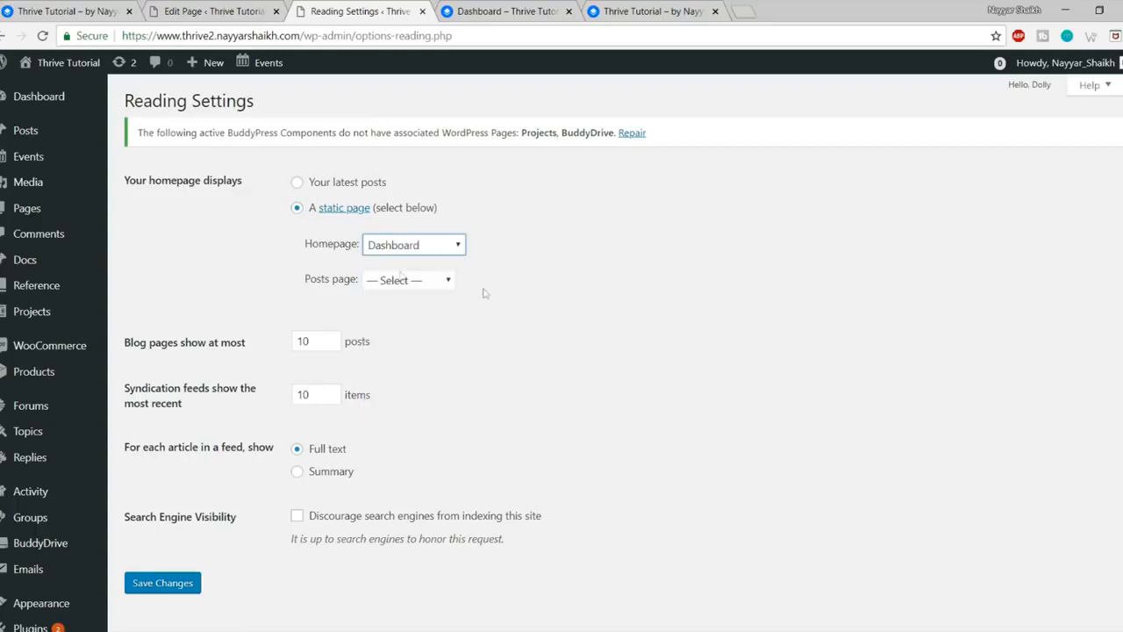
click(163, 590)
click(492, 9)
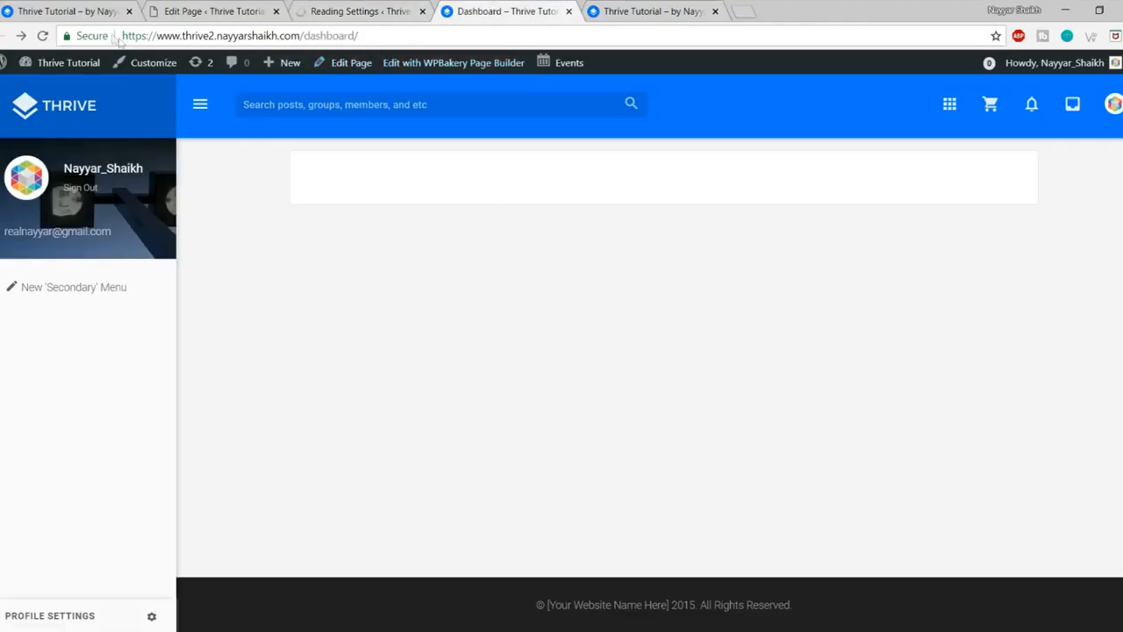
Step: Confirm the site root now loads the empty Dashboard, then bring up the signed-out window
click(43, 36)
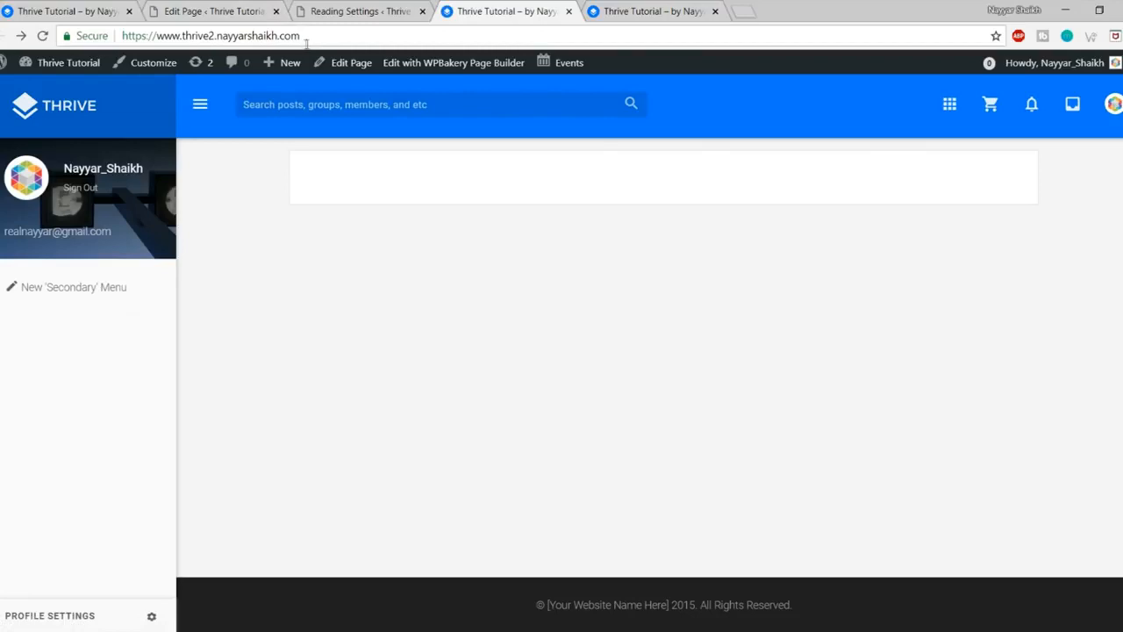
click(518, 44)
click(455, 281)
click(88, 116)
mouse_move(153, 629)
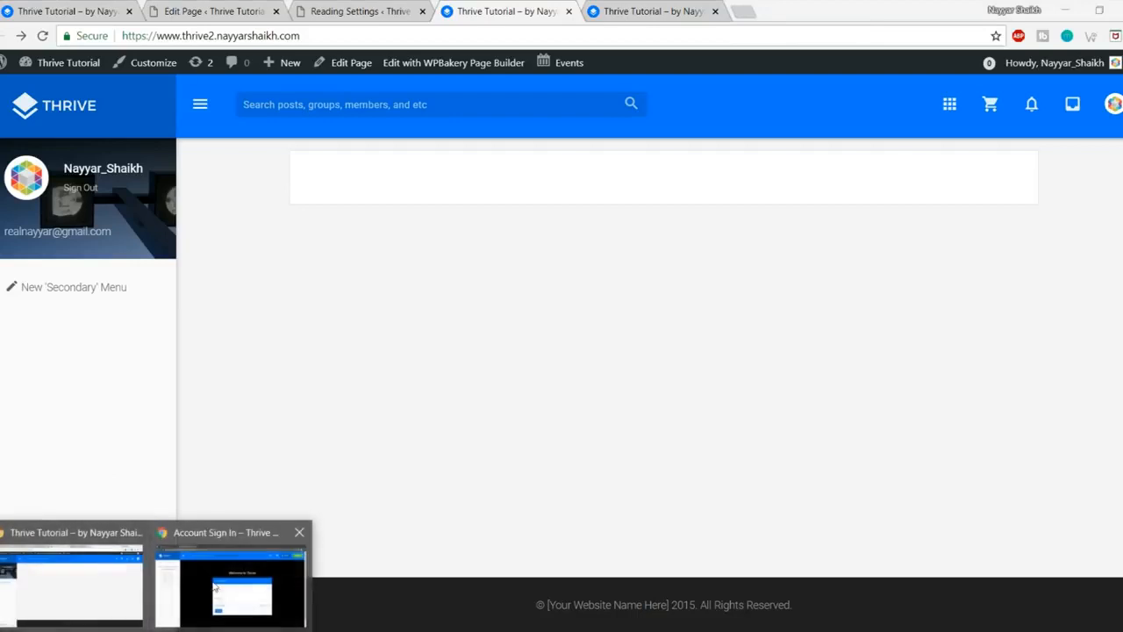
click(231, 581)
Step: From the signed-out site's home page, open the SIGN UP Create an Account form
click(41, 36)
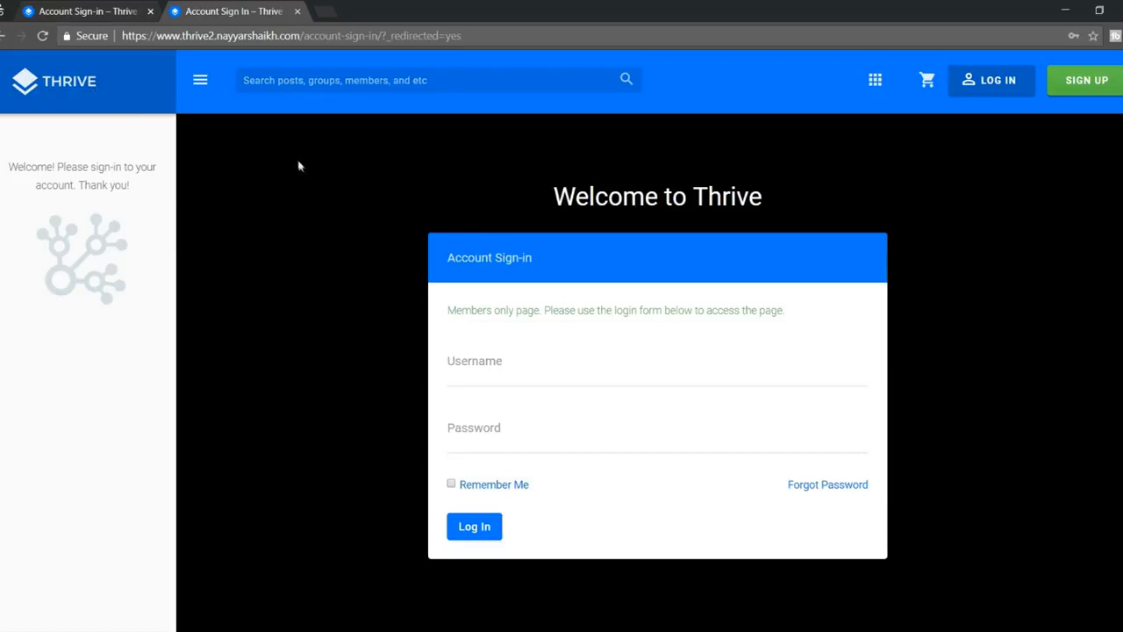
click(91, 82)
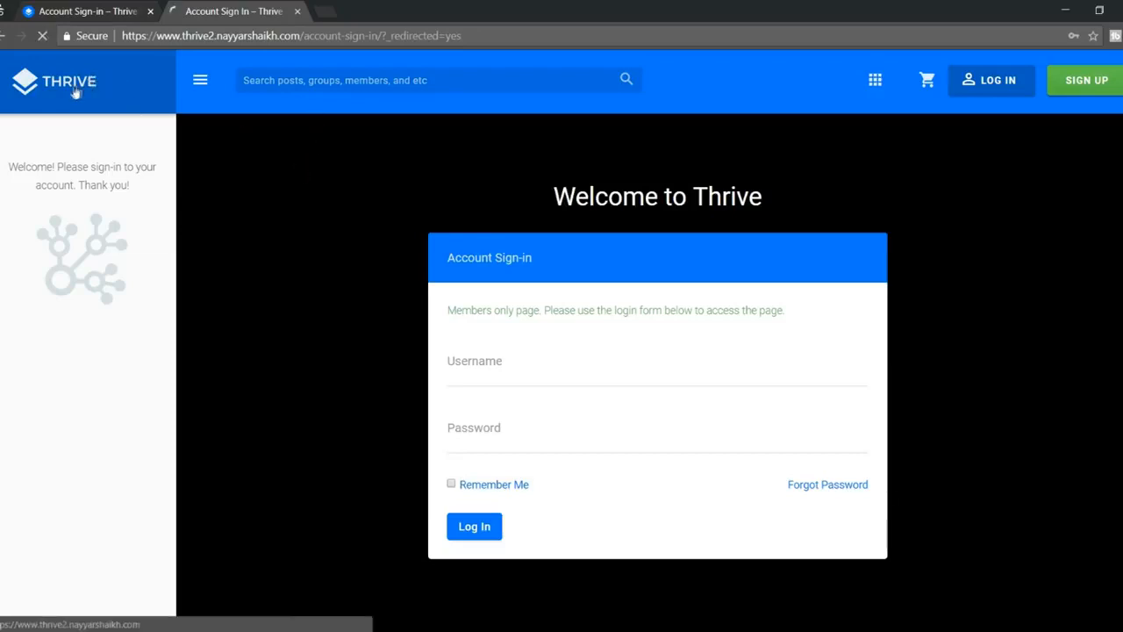
scroll(625, 383, down, 1)
scroll(625, 383, up, 1)
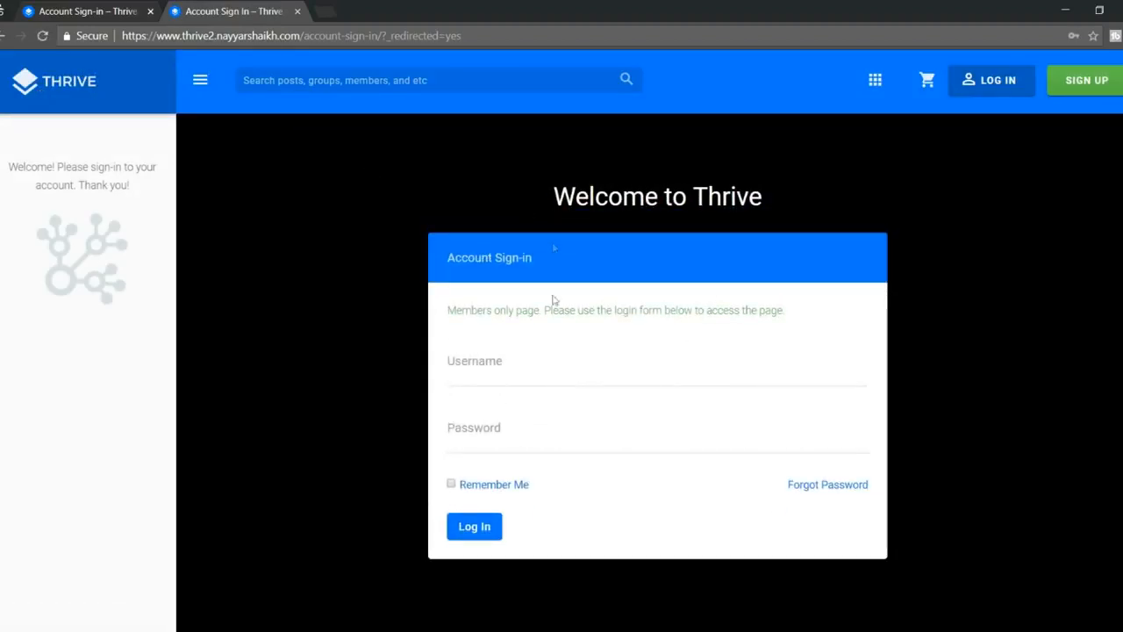
scroll(524, 364, down, 1)
scroll(534, 408, up, 1)
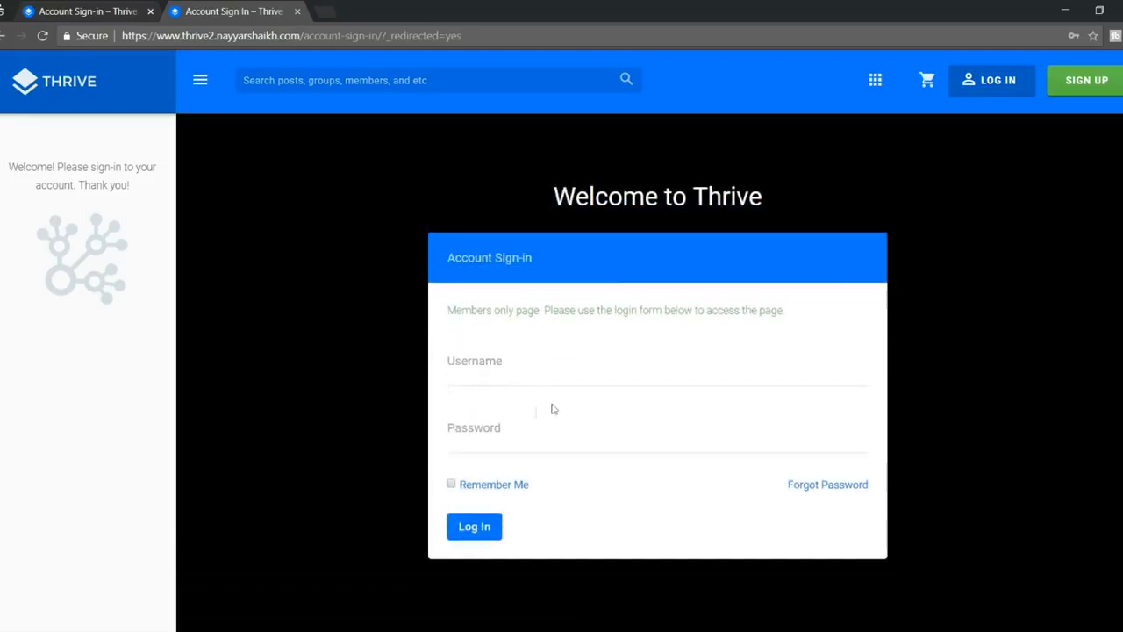
click(1103, 83)
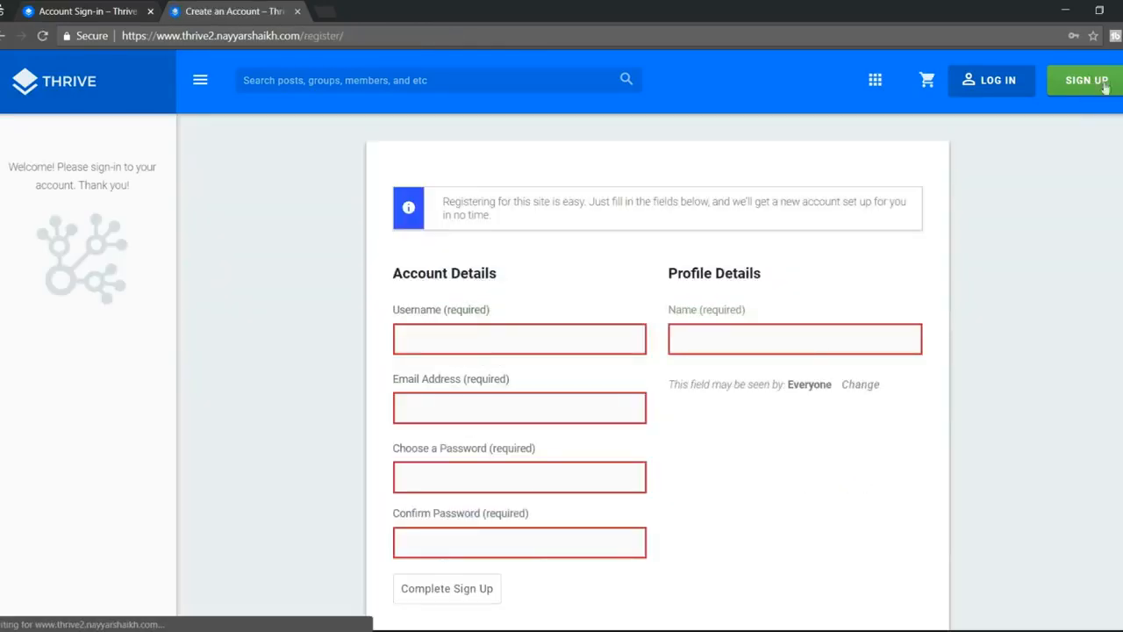
scroll(973, 211, down, 1)
Step: Enter a username and the account's e-mail address in the sign-up form
click(542, 286)
click(861, 238)
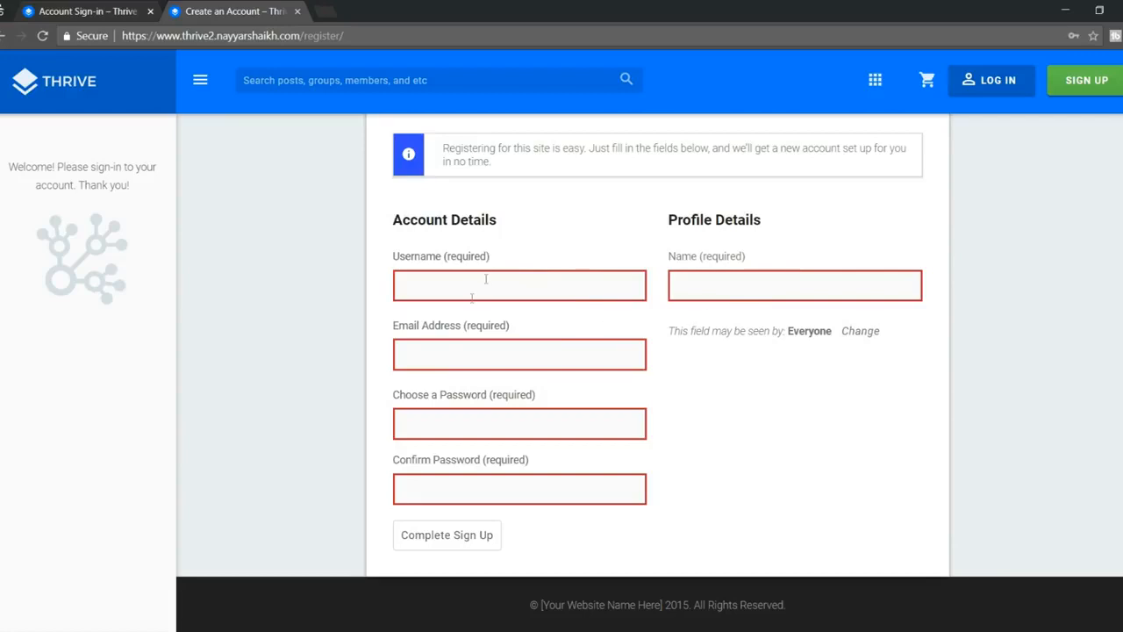
click(540, 294)
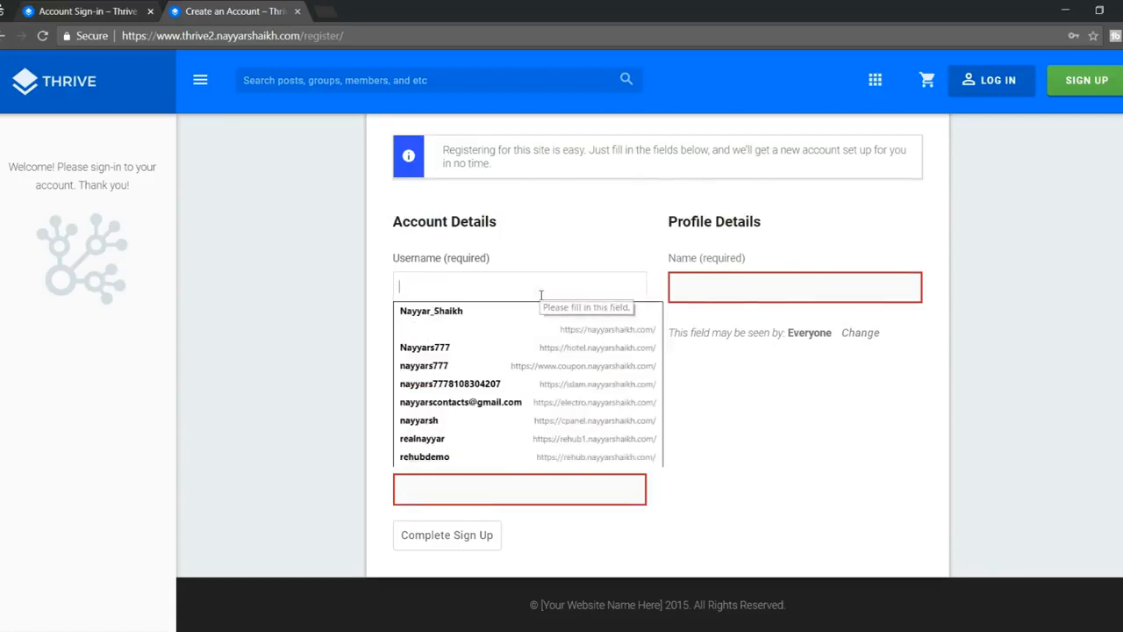
text(user1)
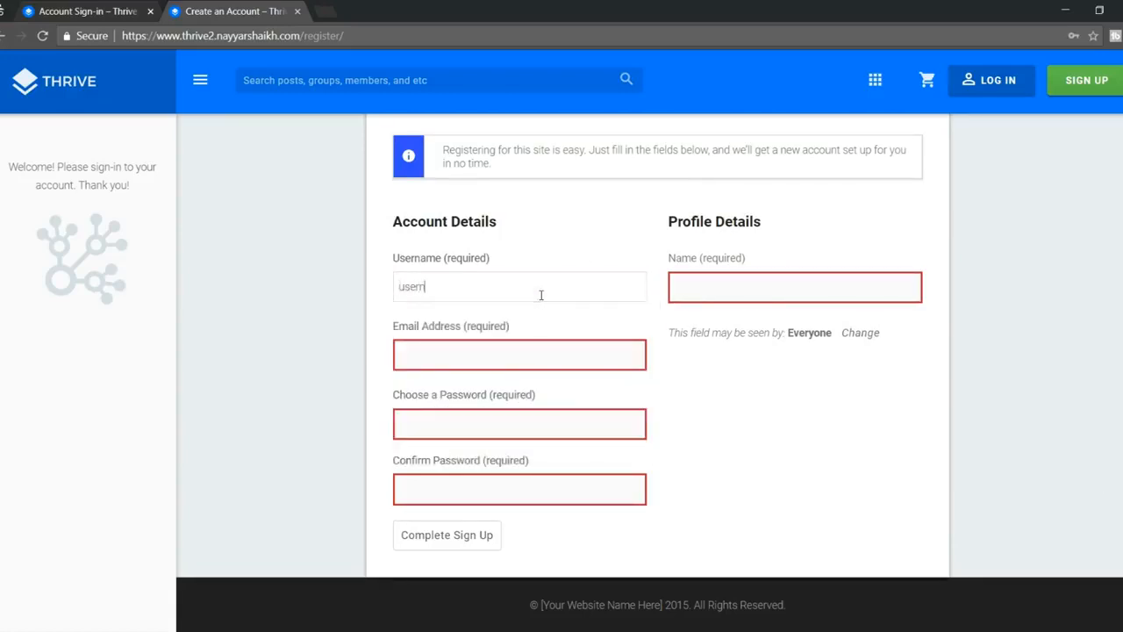
click(504, 342)
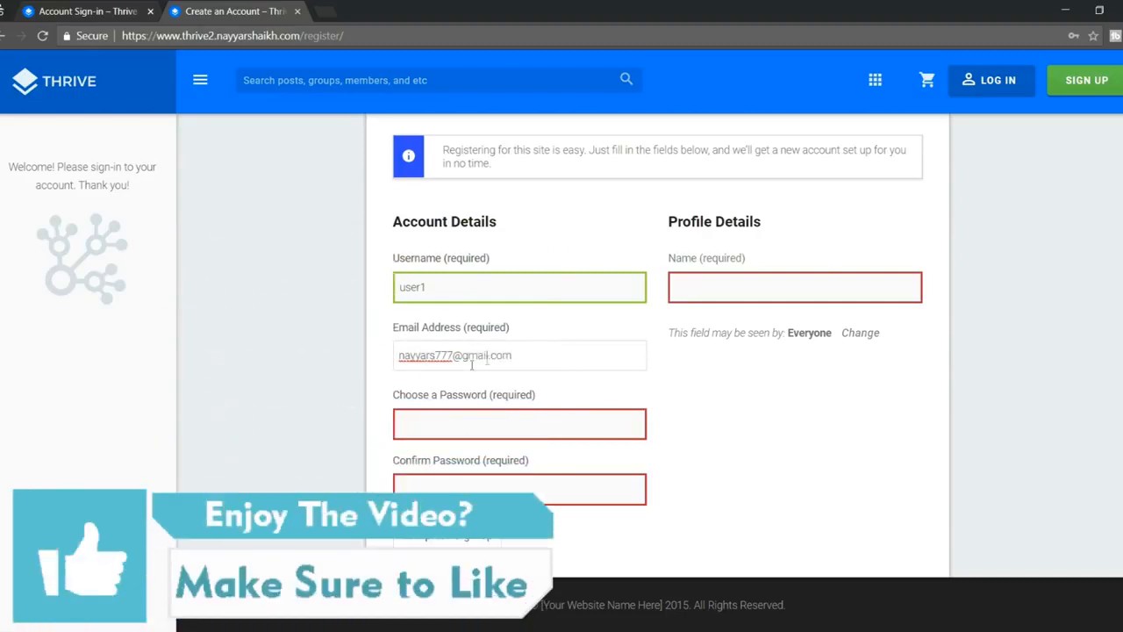
Step: Enter matching Medium-strength passwords, fill in the full name, and complete sign-up
click(469, 417)
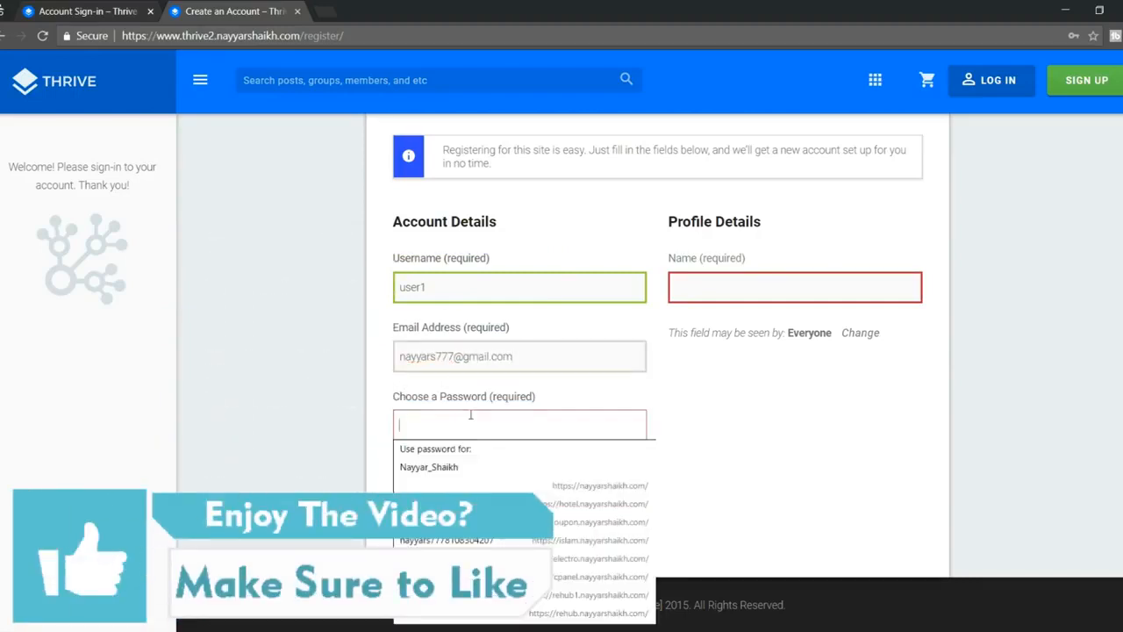
text(••••••••••)
key(Tab)
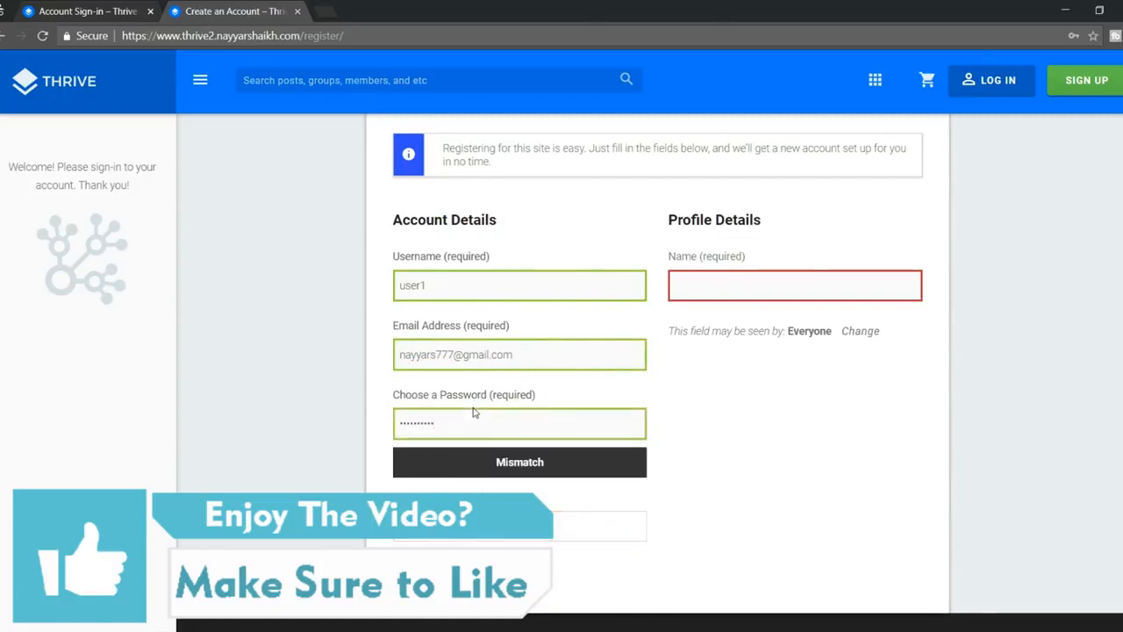
text(•••)
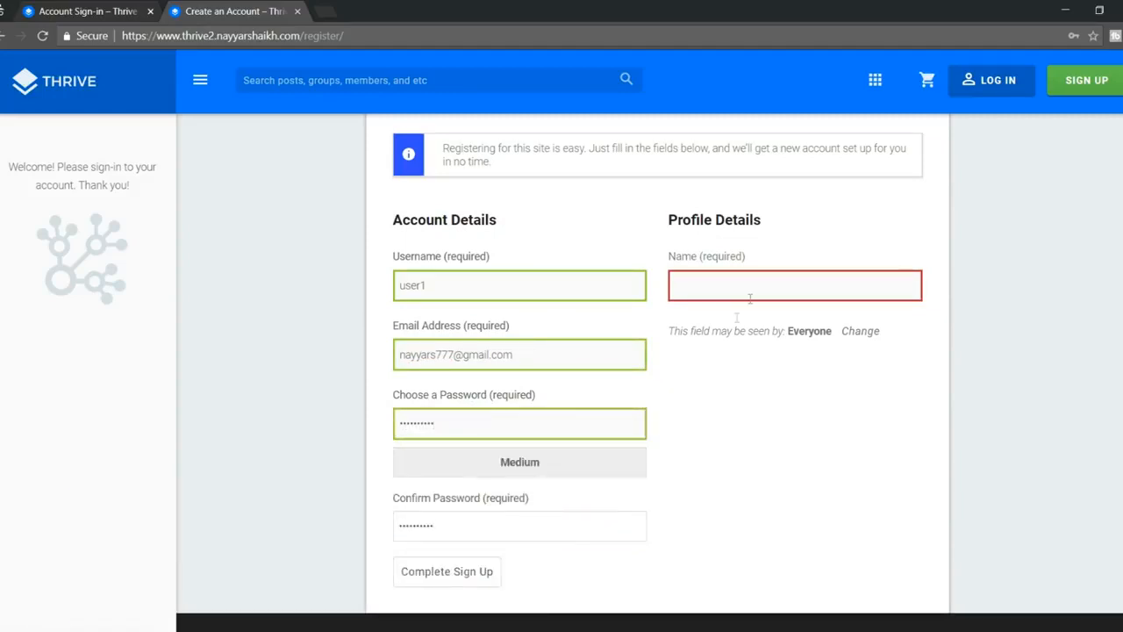
click(750, 296)
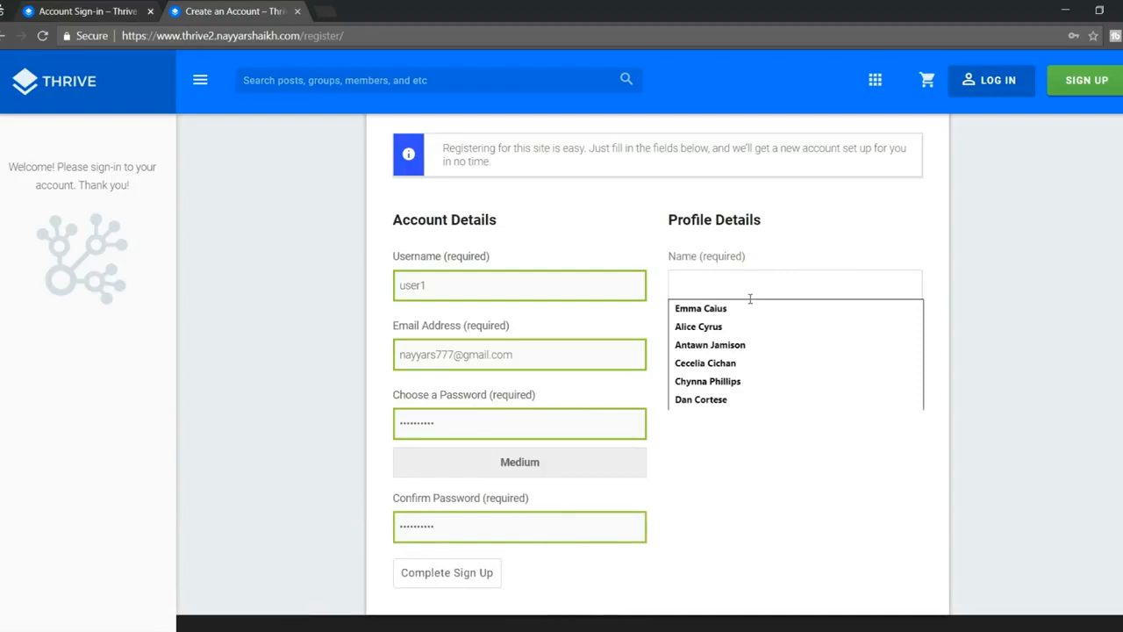
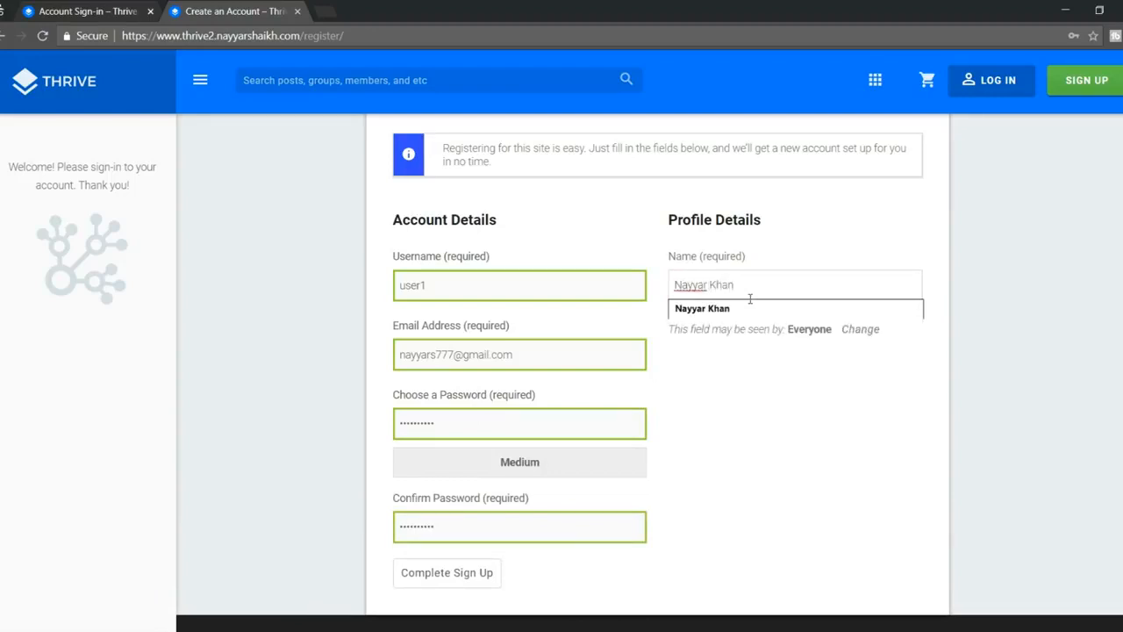
click(746, 308)
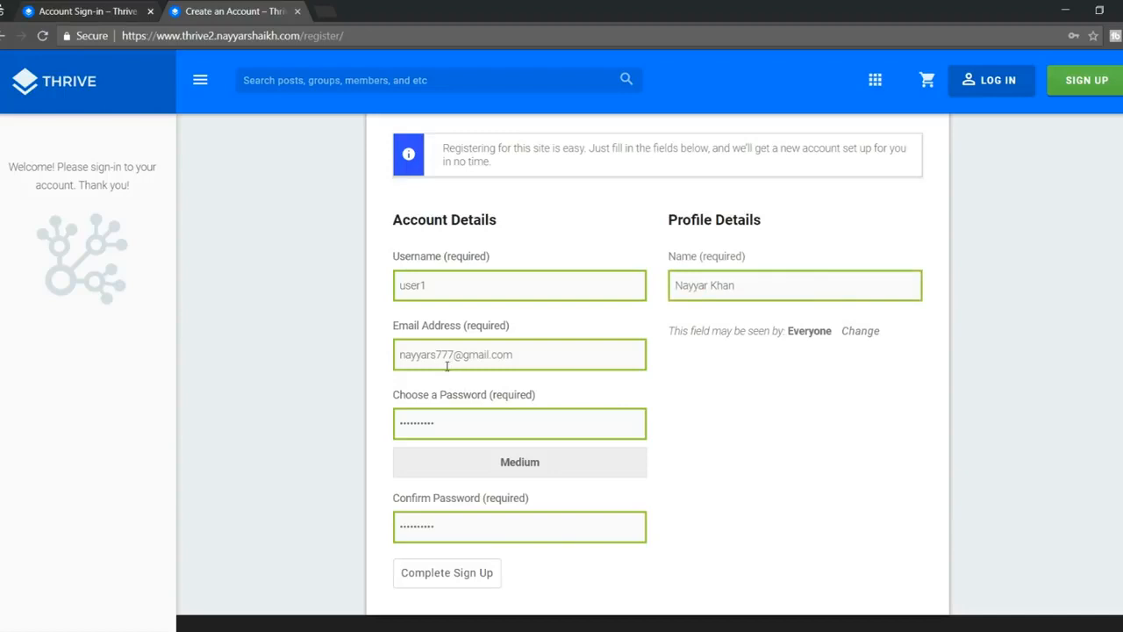
scroll(457, 364, down, 1)
click(459, 535)
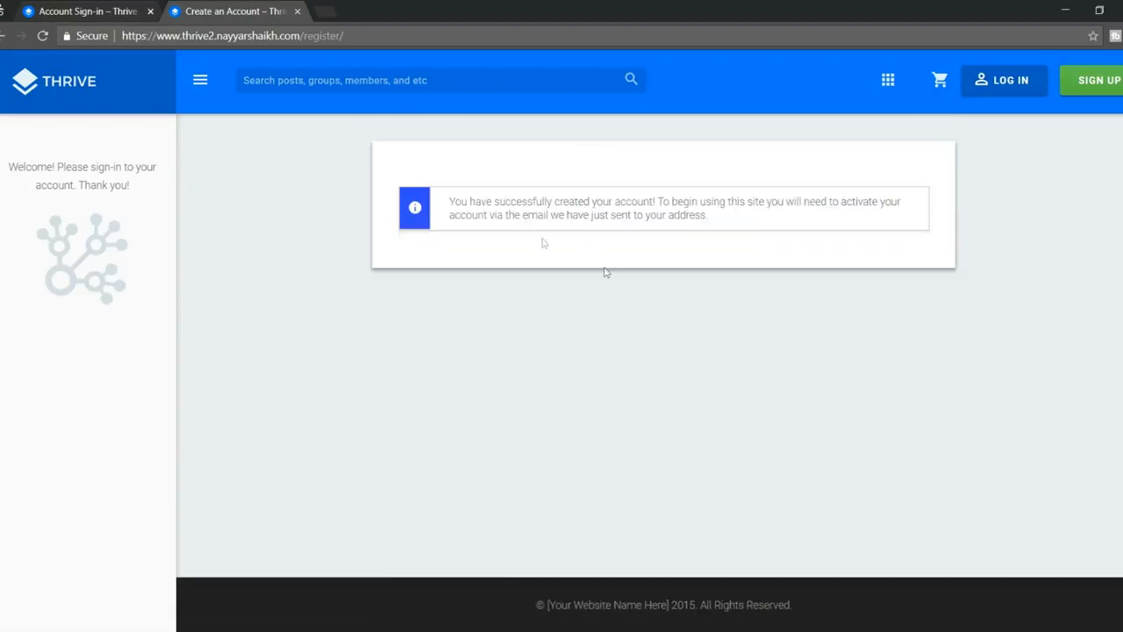
Step: Open Gmail in a new incognito tab and open the Thrive Tutorial activation email
drag(448, 203, 768, 230)
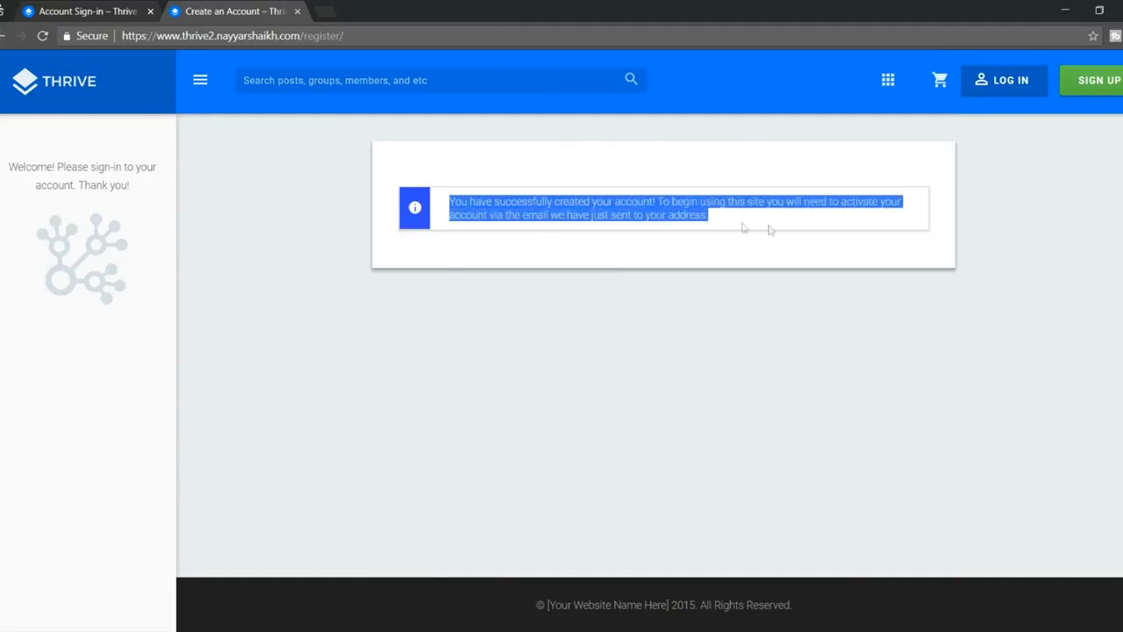
click(769, 230)
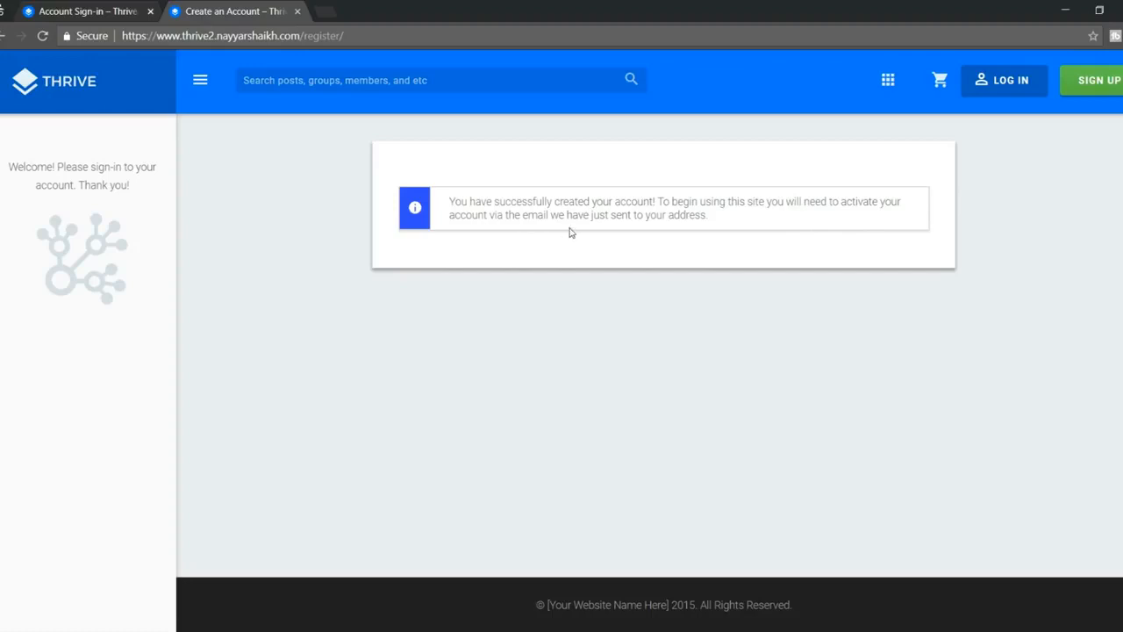
click(321, 11)
text(gmail.com)
key(Return)
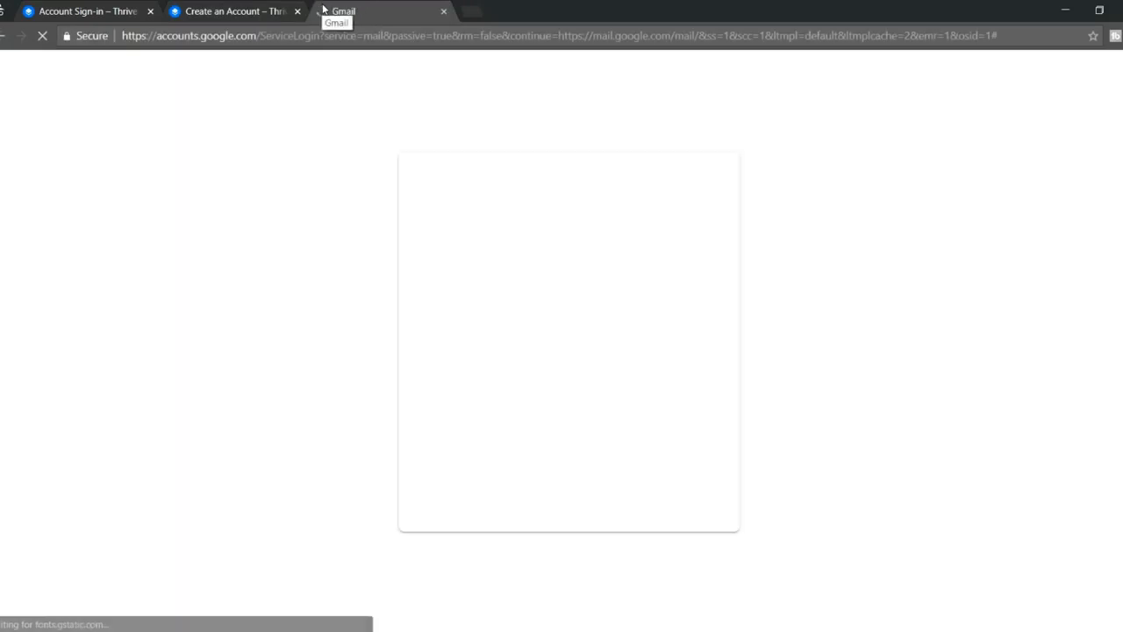
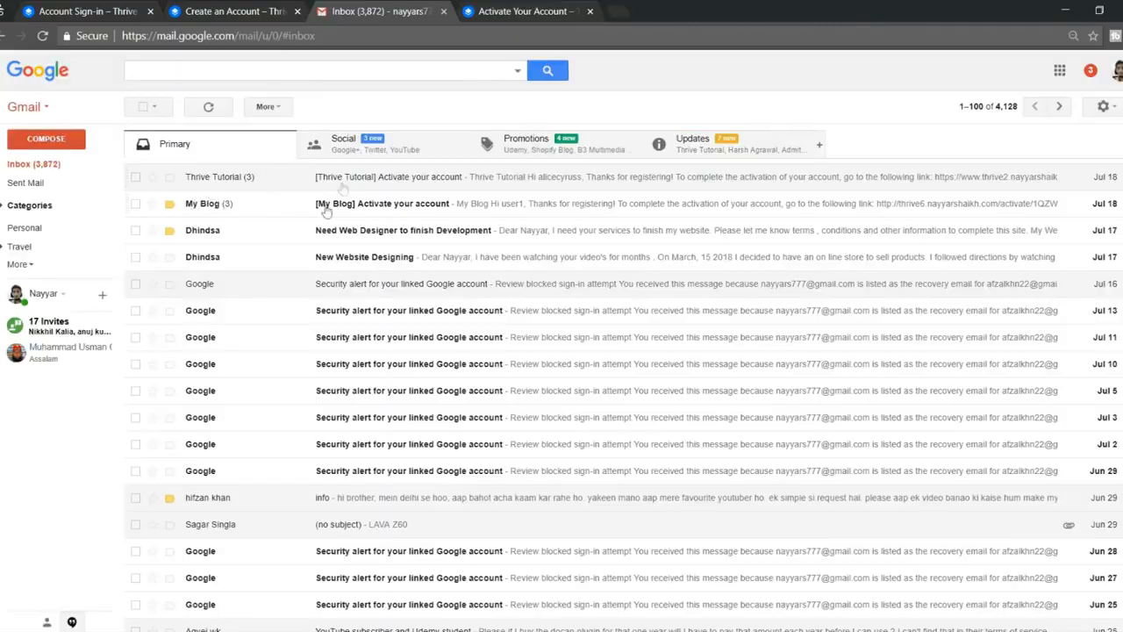
click(713, 153)
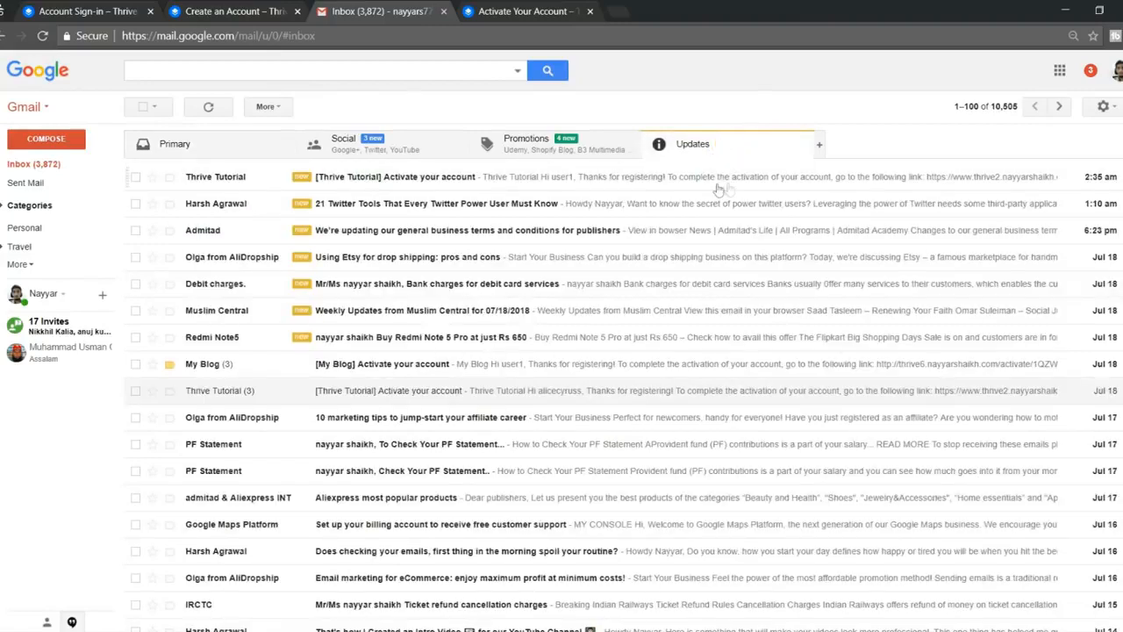
click(360, 179)
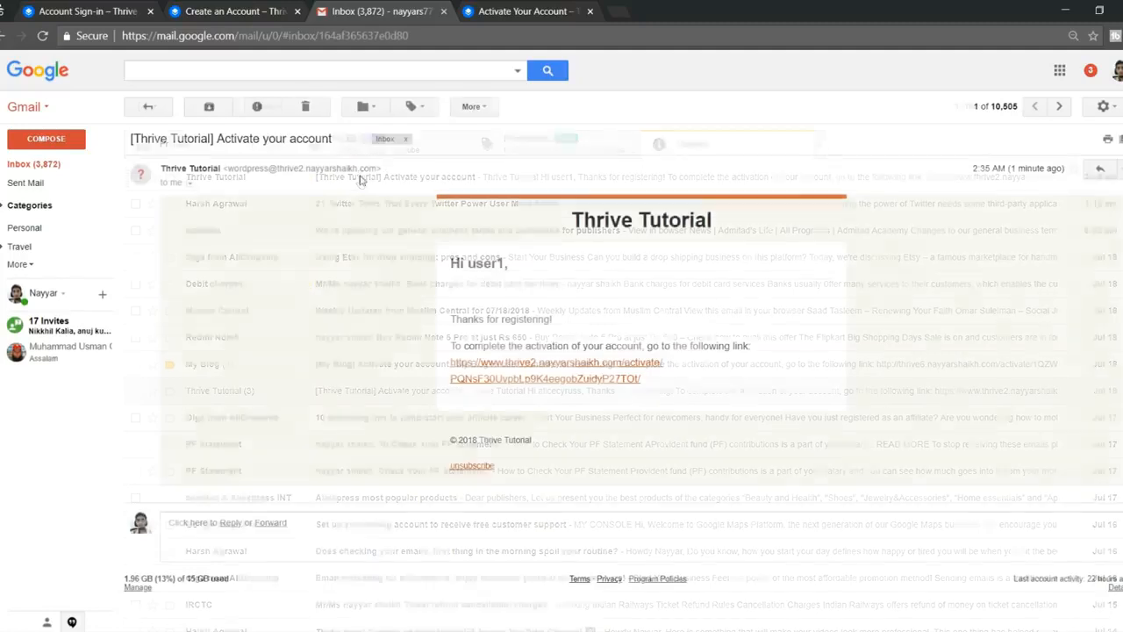
Step: Follow the activation link and activate the account with the prefilled key
click(539, 373)
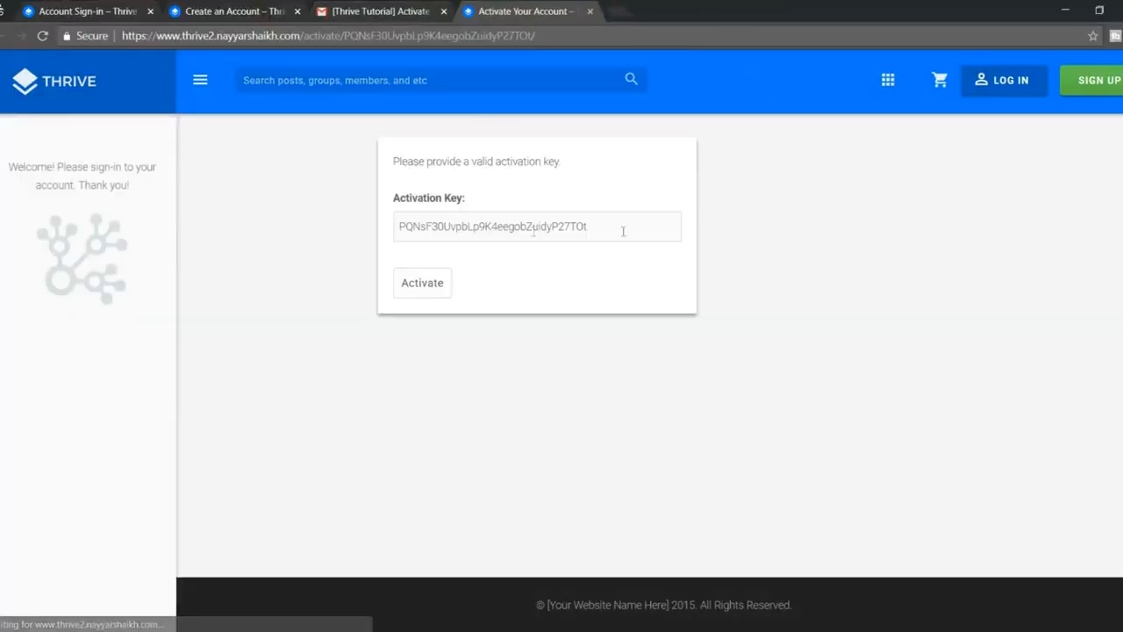
drag(400, 227, 588, 226)
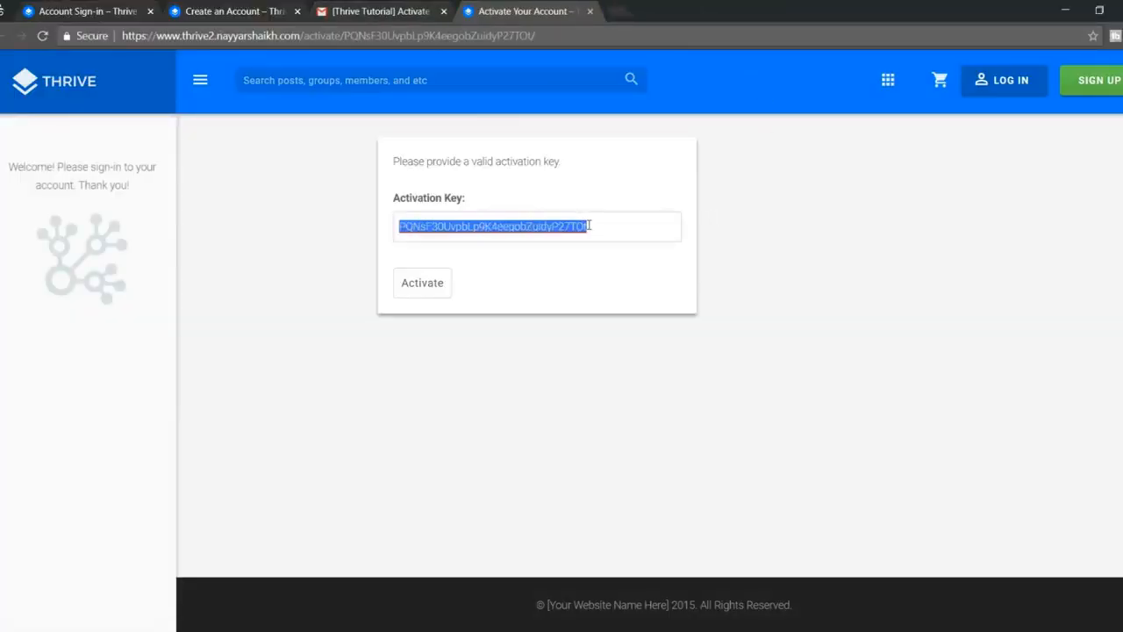
click(416, 284)
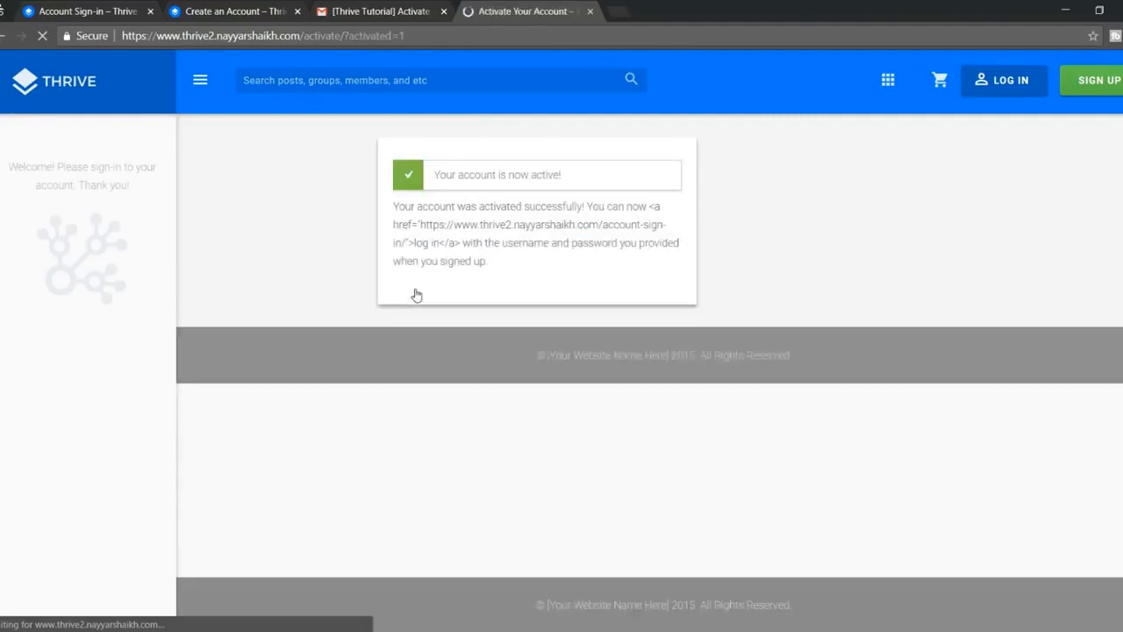
drag(439, 172, 588, 175)
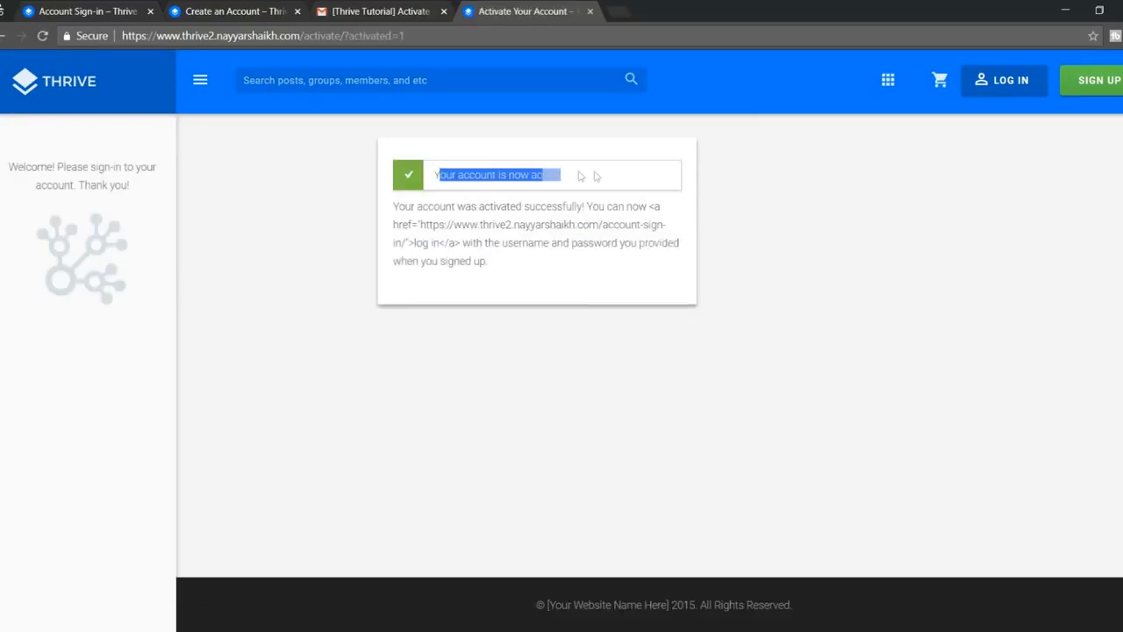
click(597, 175)
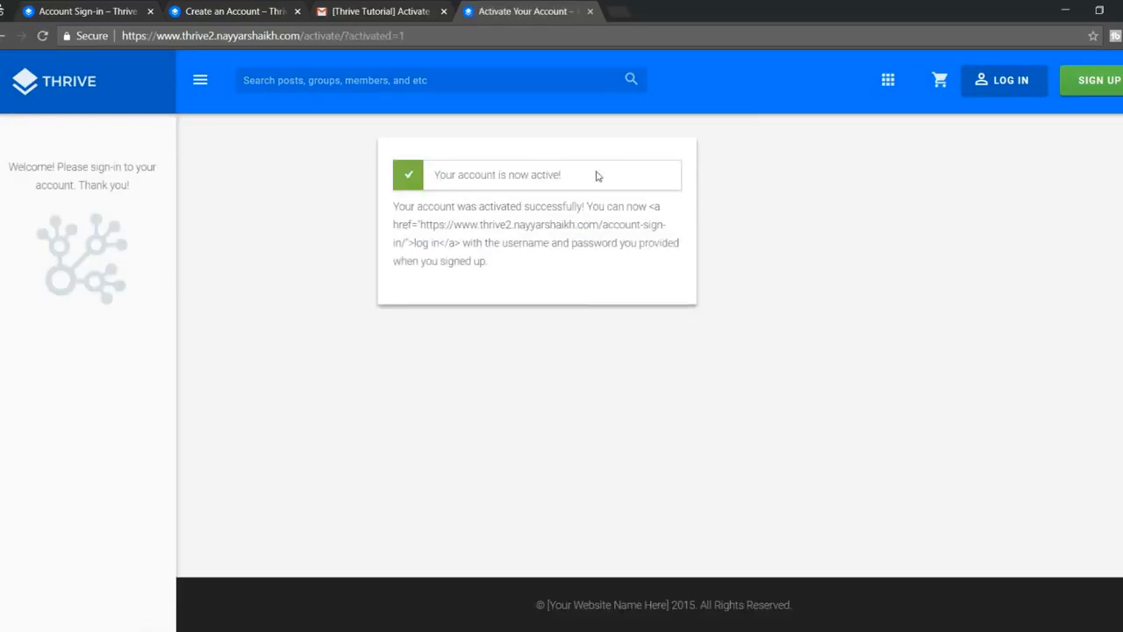
Step: Log in with the new account's username and password
click(1014, 86)
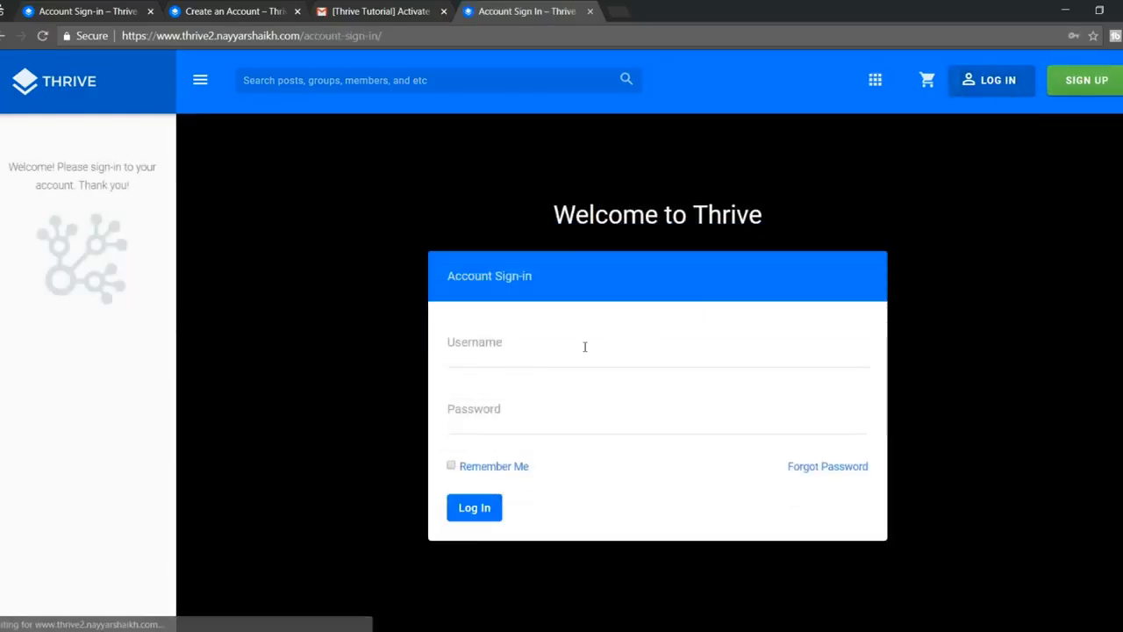
click(584, 346)
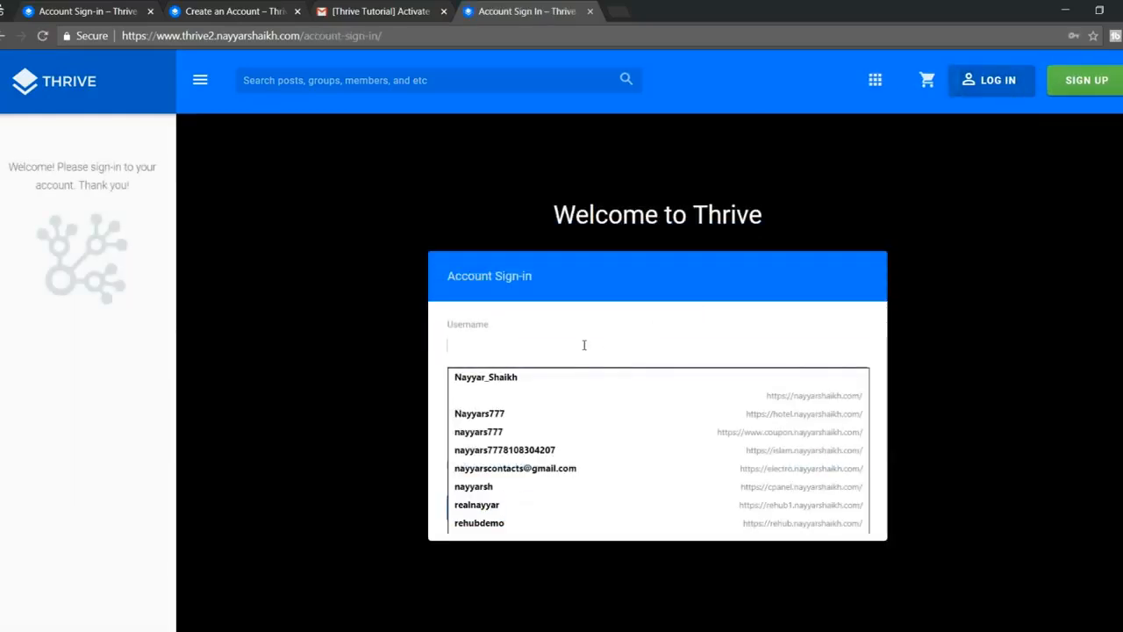
text(user1)
key(Tab)
text(••••)
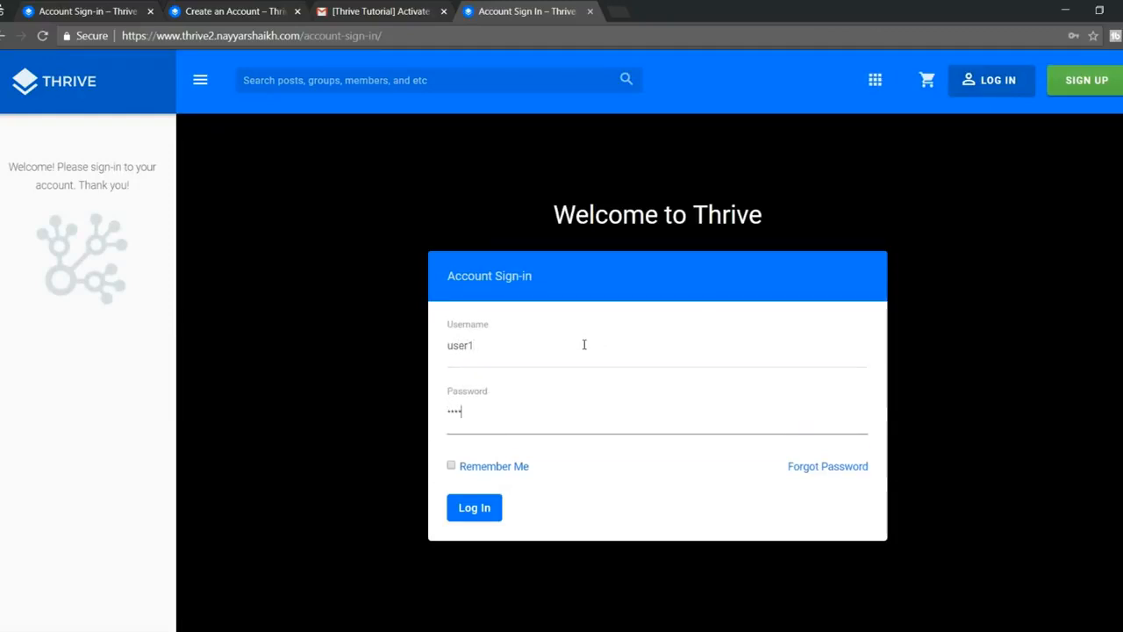
click(471, 507)
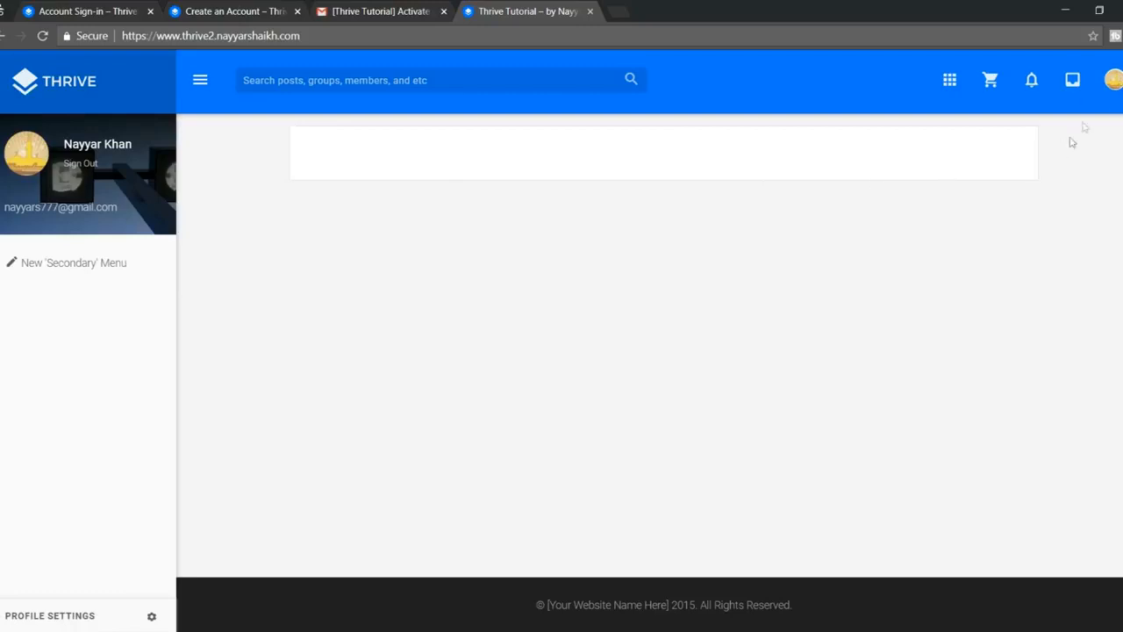
Step: Open the new member's profile and go to Change Profile Photo
click(1114, 81)
click(1115, 89)
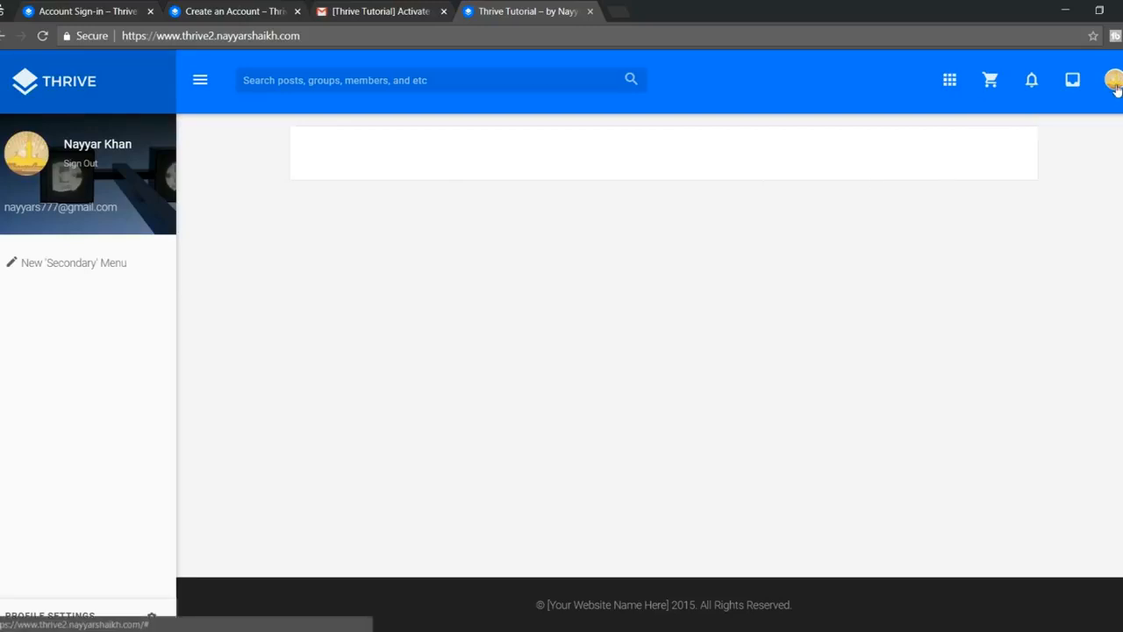
click(98, 148)
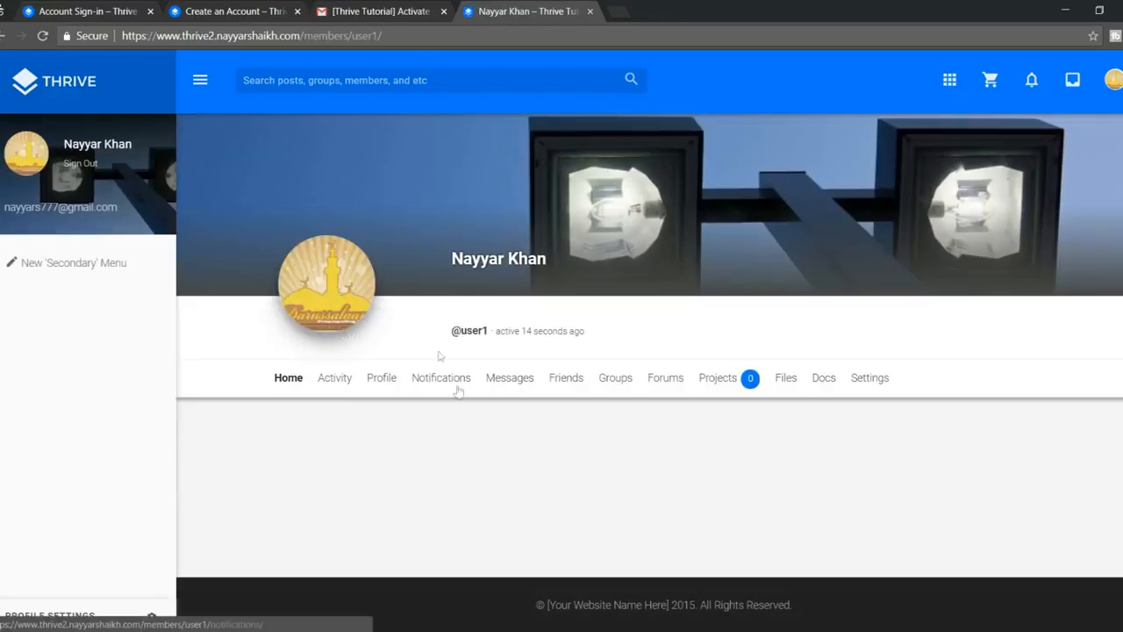
click(390, 388)
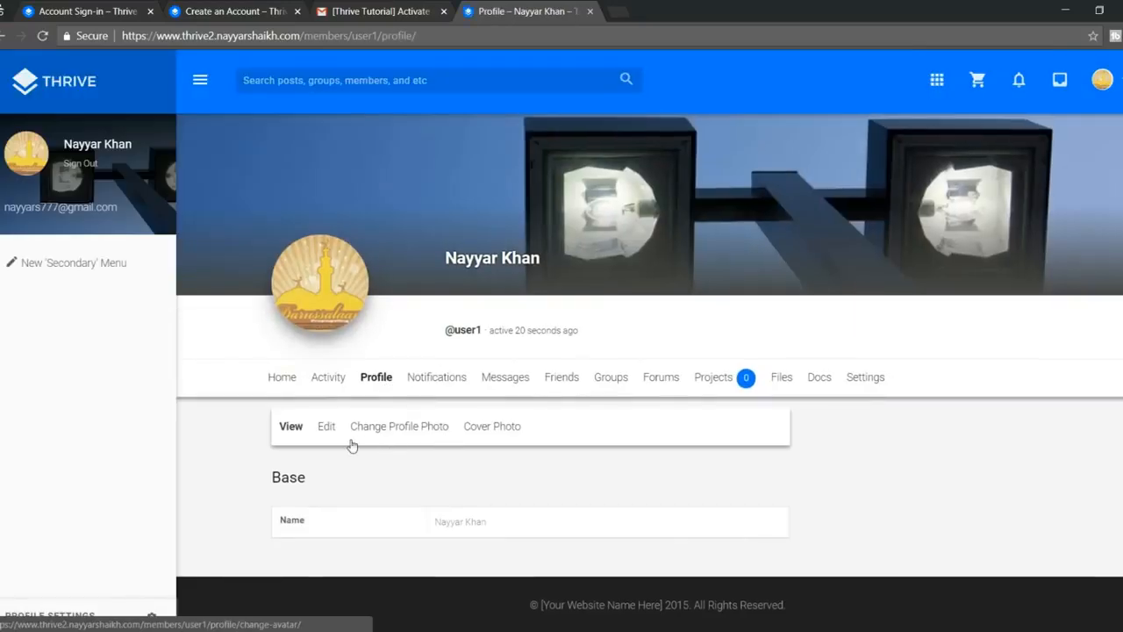
drag(437, 524, 509, 524)
click(509, 524)
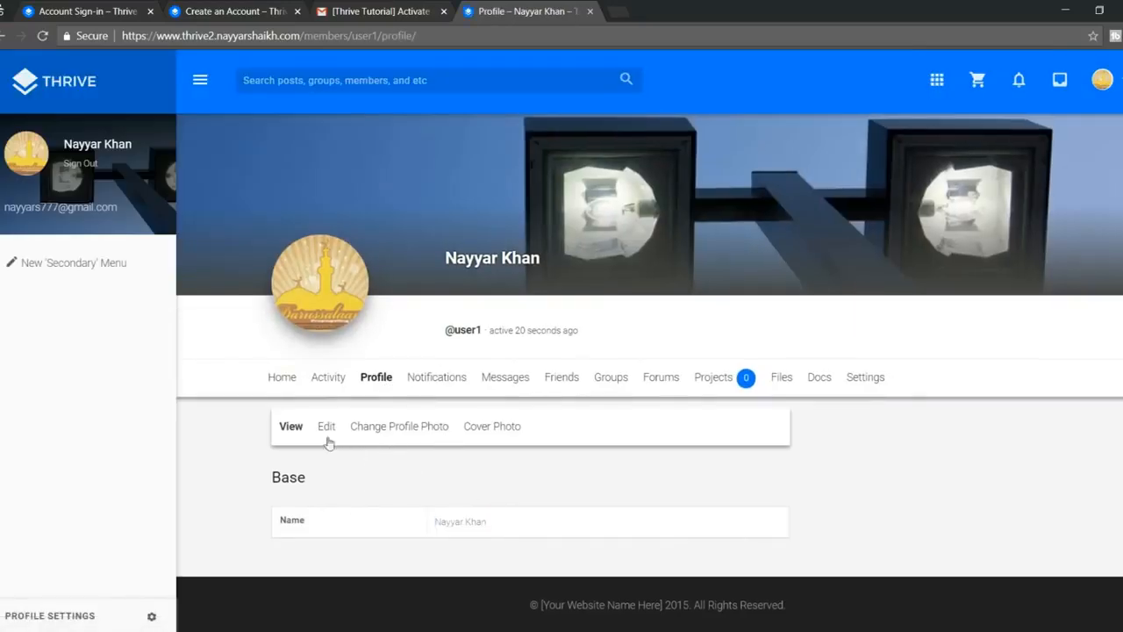
click(409, 428)
scroll(593, 422, down, 4)
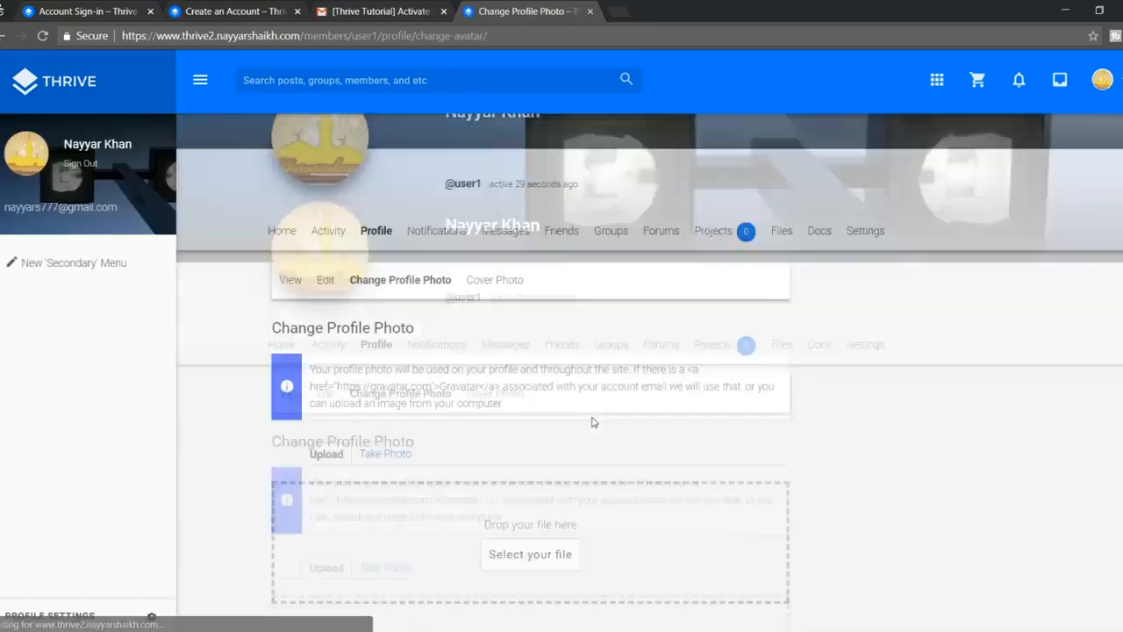
Step: Upload the young man's dark-jacket portrait from the Thrive Media folder
click(533, 494)
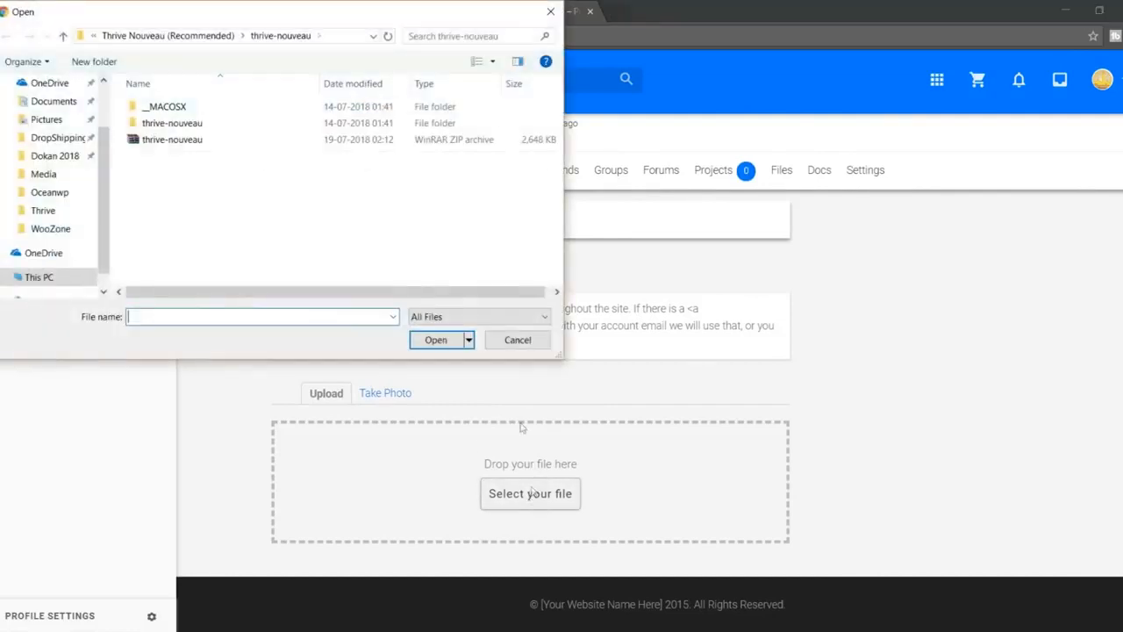
click(185, 36)
click(162, 37)
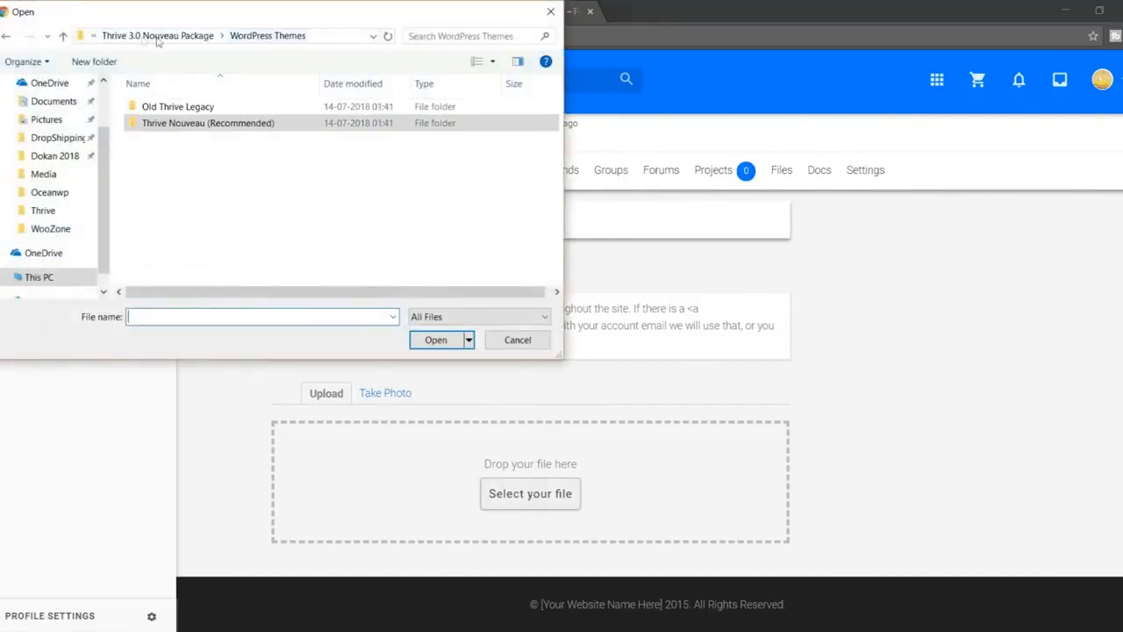
click(156, 37)
click(156, 37)
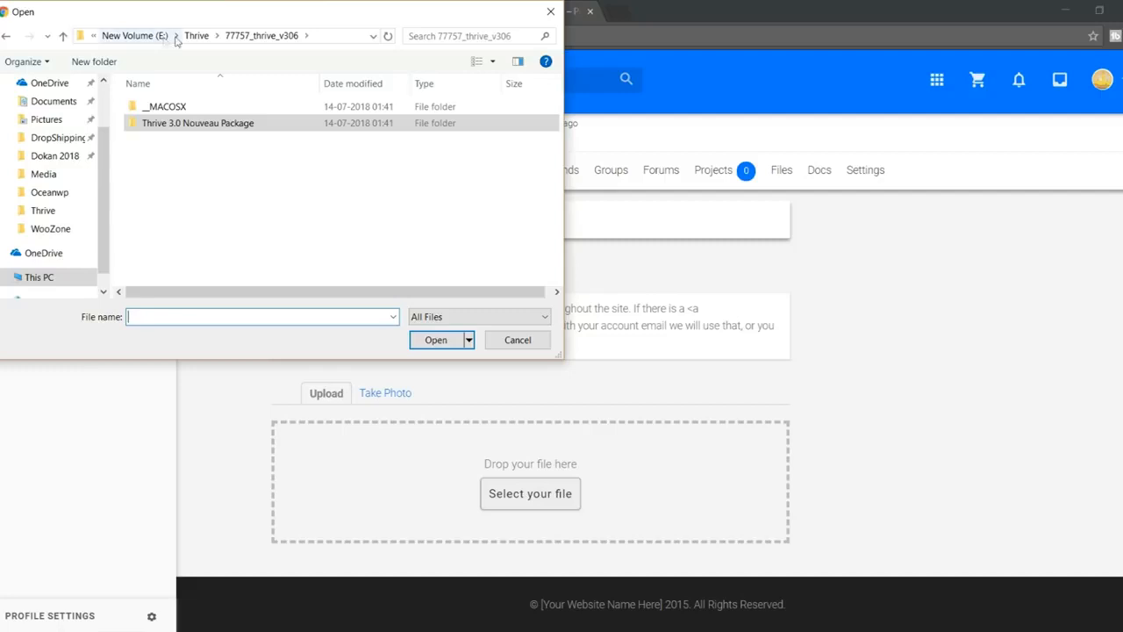
click(196, 36)
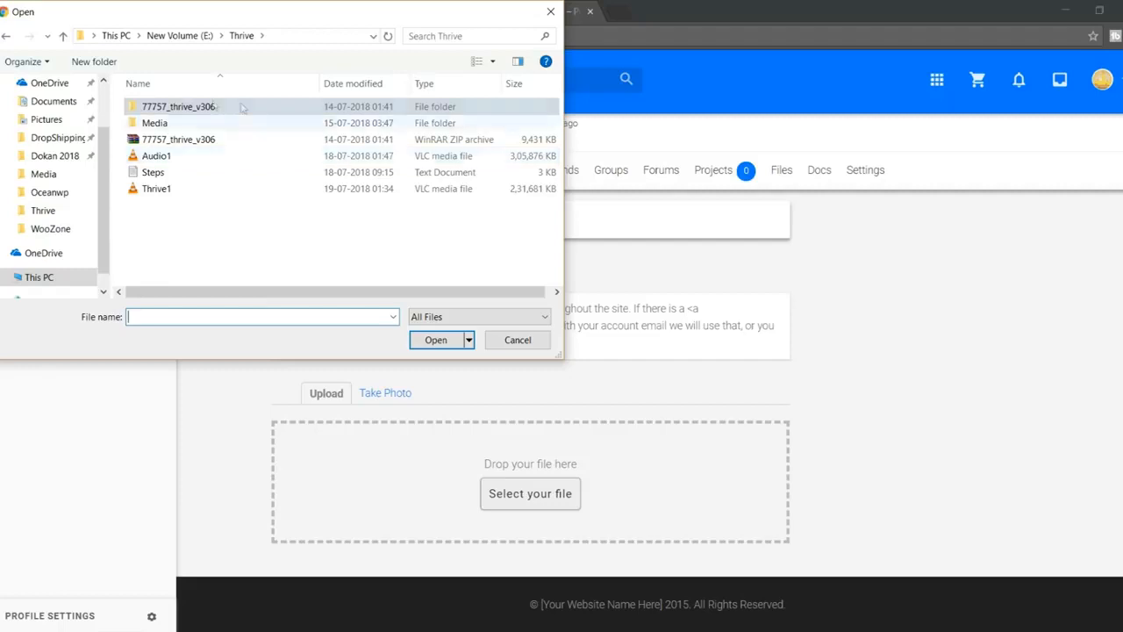
double_click(171, 124)
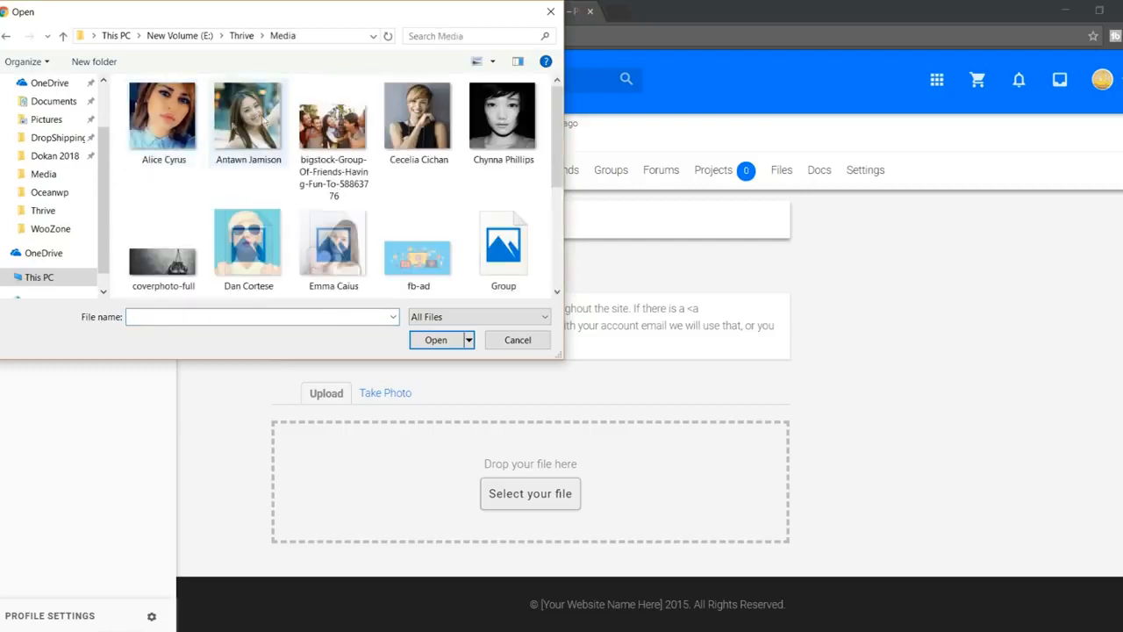
scroll(359, 170, down, 2)
scroll(496, 256, up, 2)
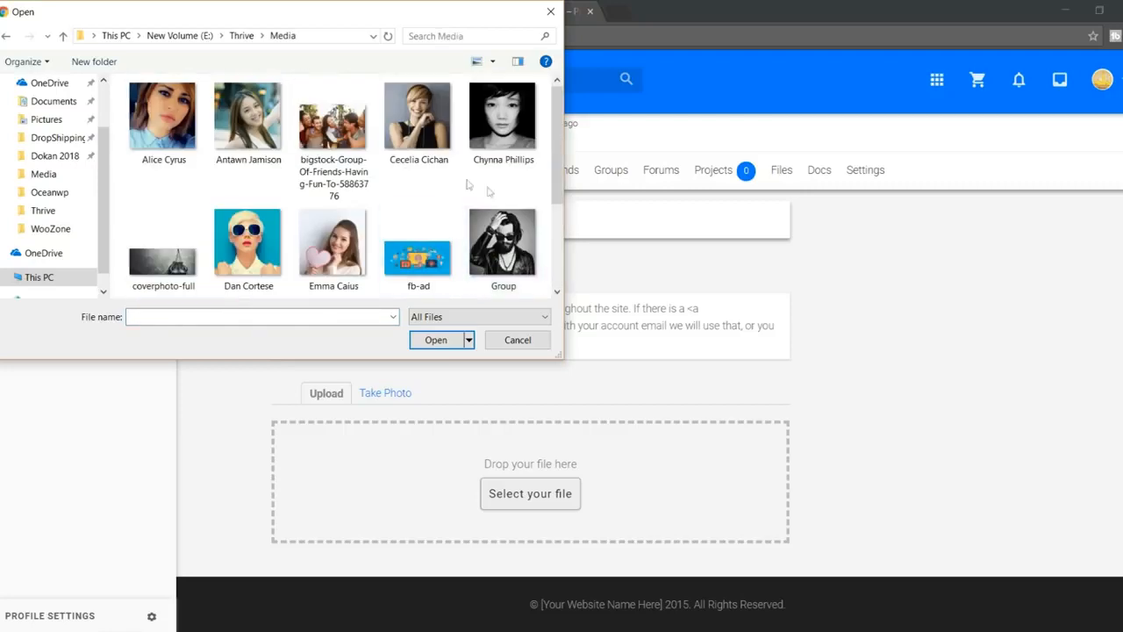
scroll(489, 189, down, 2)
scroll(496, 254, up, 2)
scroll(456, 259, down, 2)
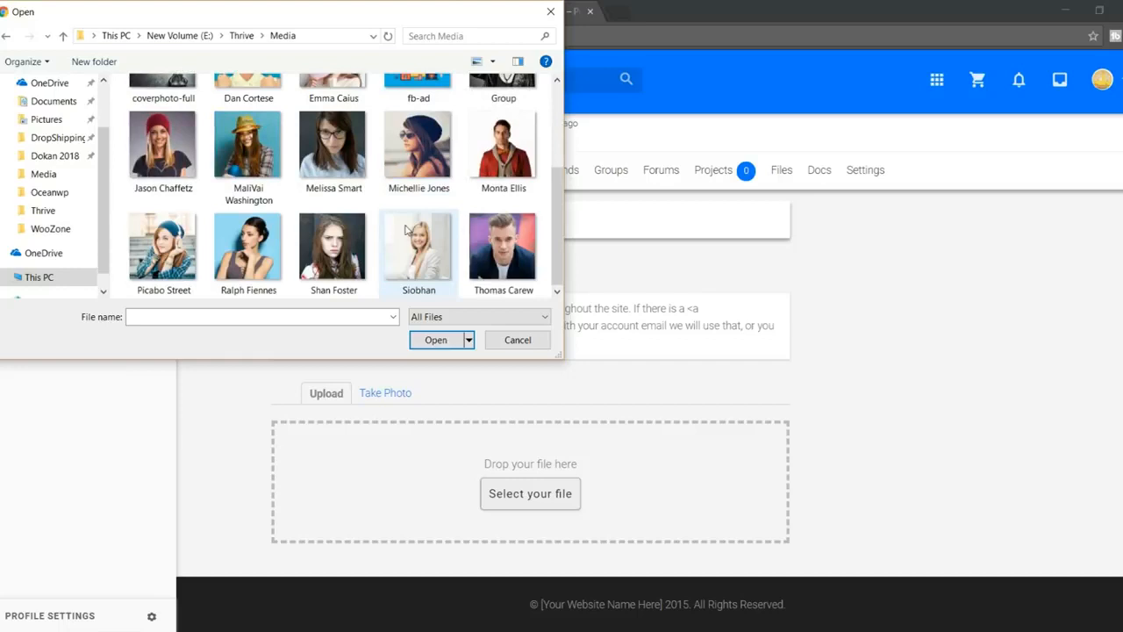
click(527, 235)
click(439, 342)
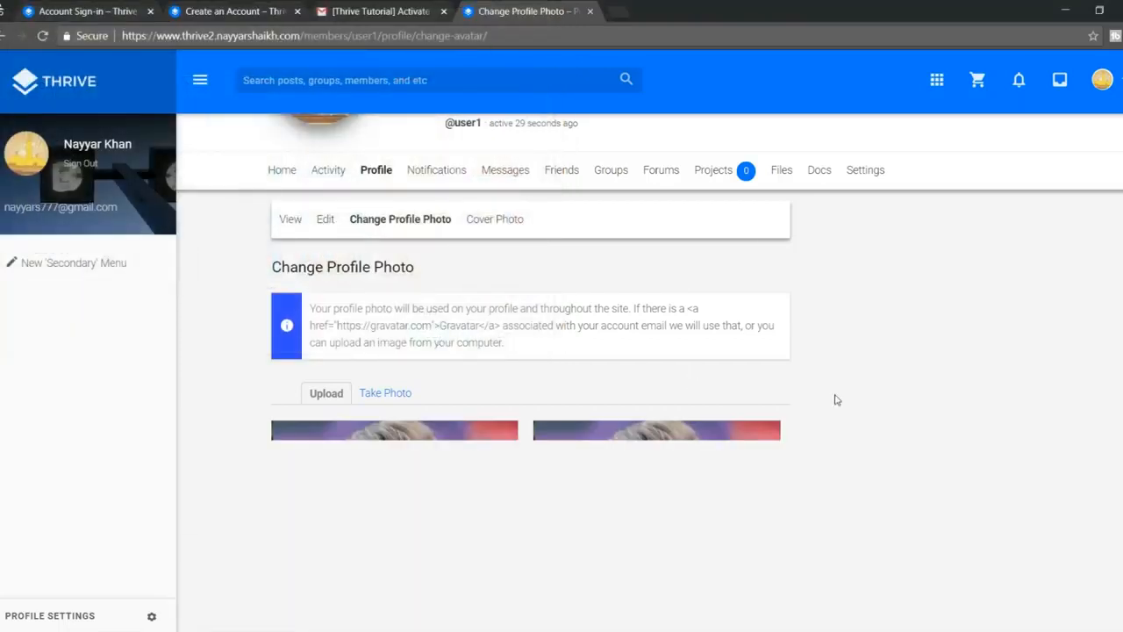
Step: Stretch the crop box over the whole portrait and crop it as the profile photo
scroll(908, 421, down, 2)
drag(407, 396, 297, 245)
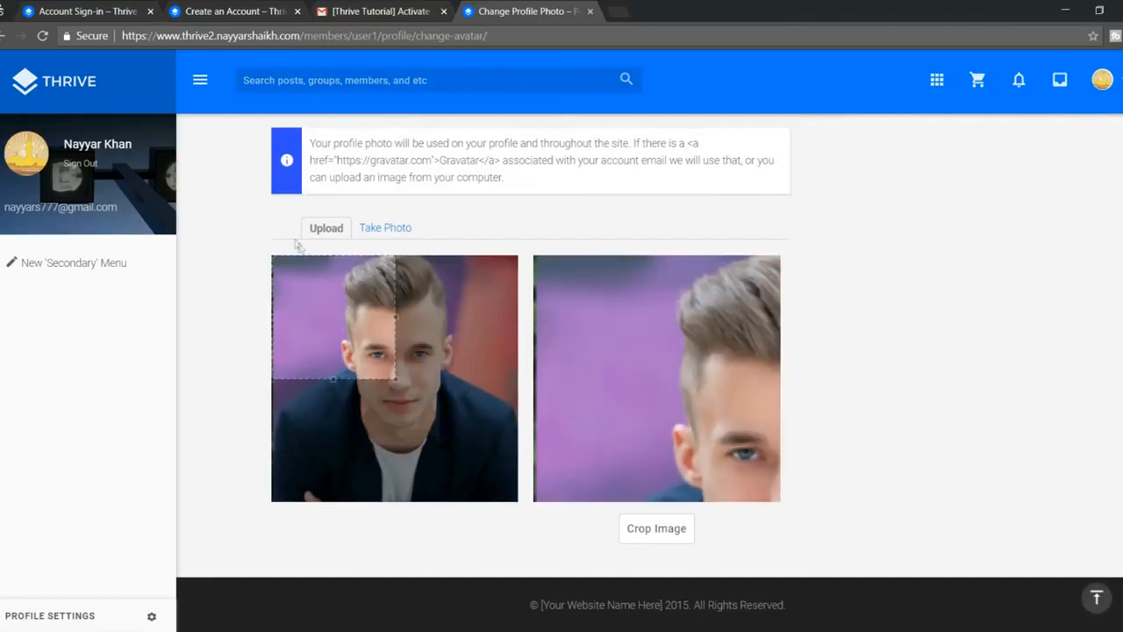
drag(393, 379, 519, 502)
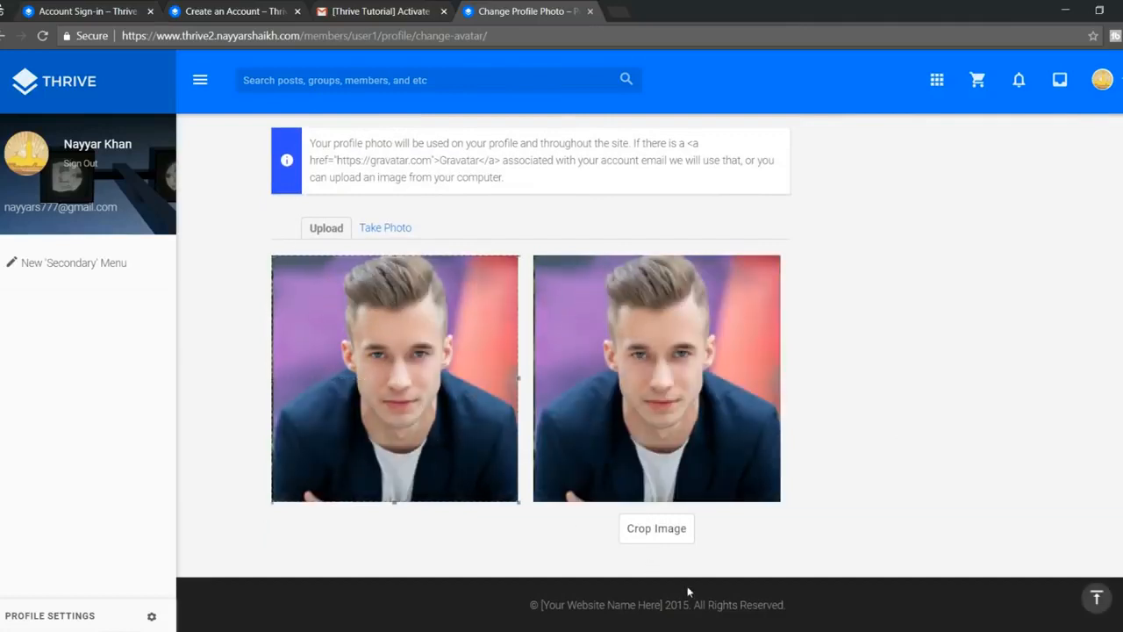
click(649, 535)
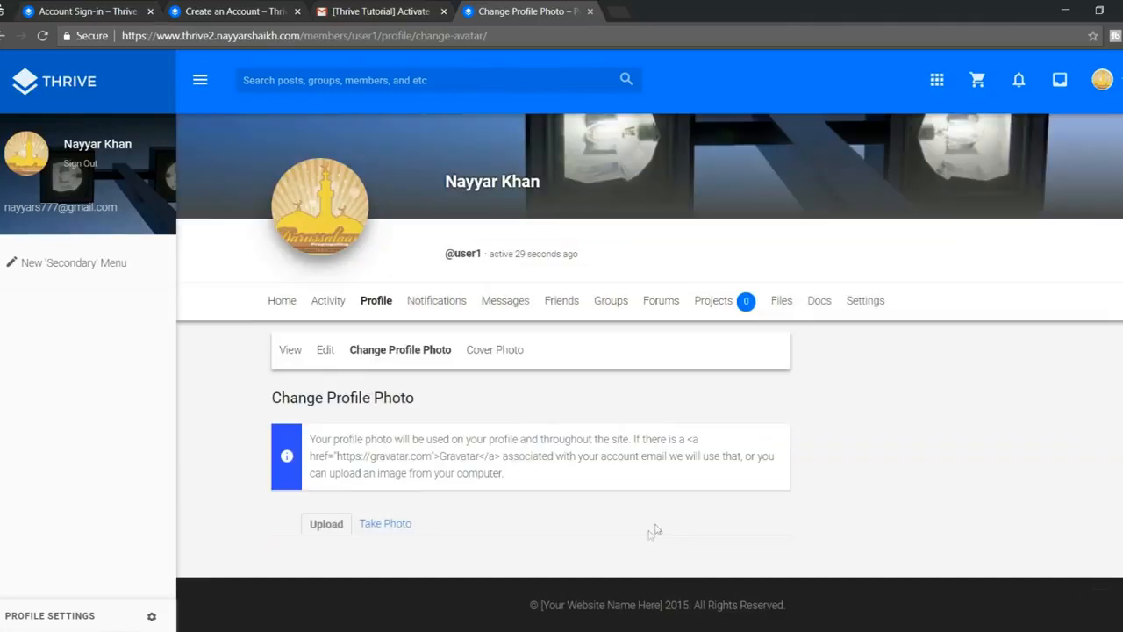
scroll(546, 427, up, 1)
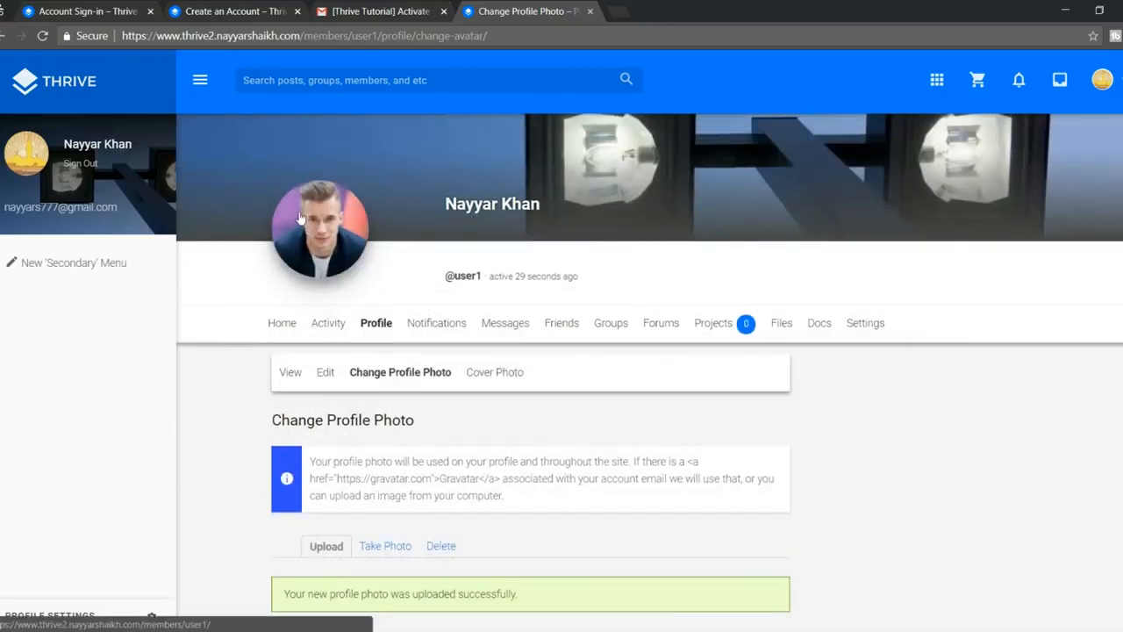
scroll(436, 315, up, 1)
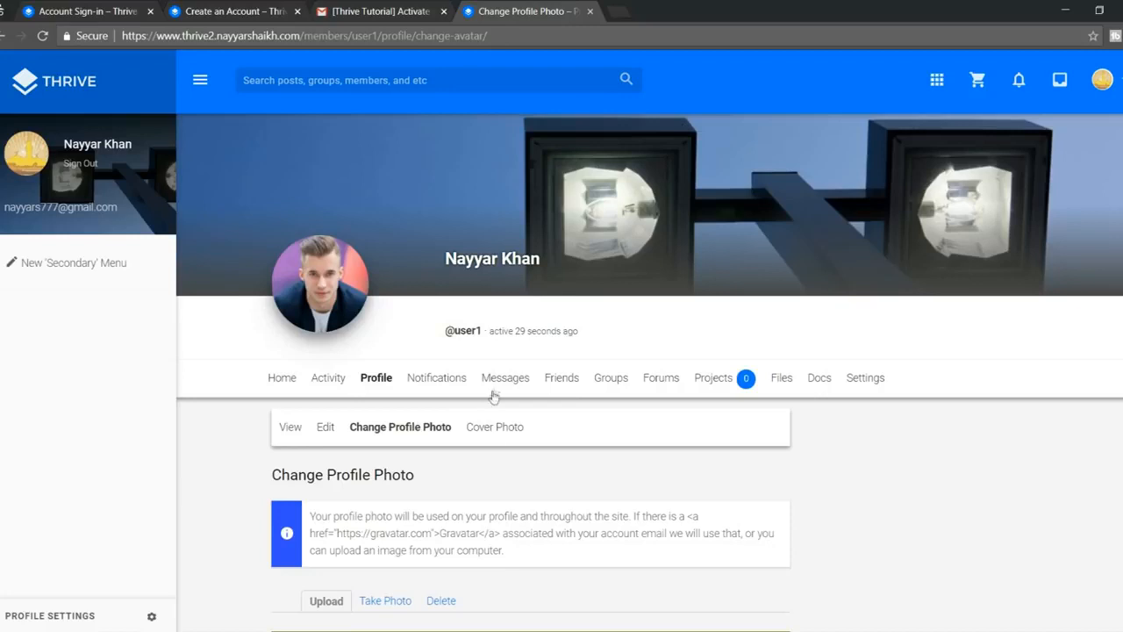
click(496, 426)
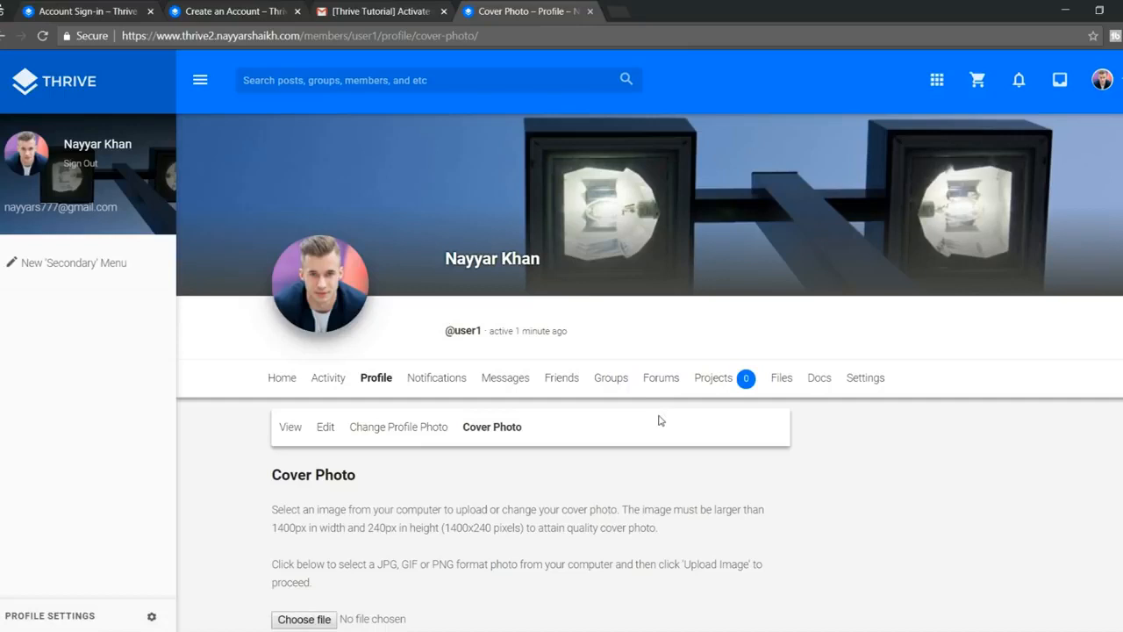
Step: Search the site for the other member's name and send them a friend request
click(369, 87)
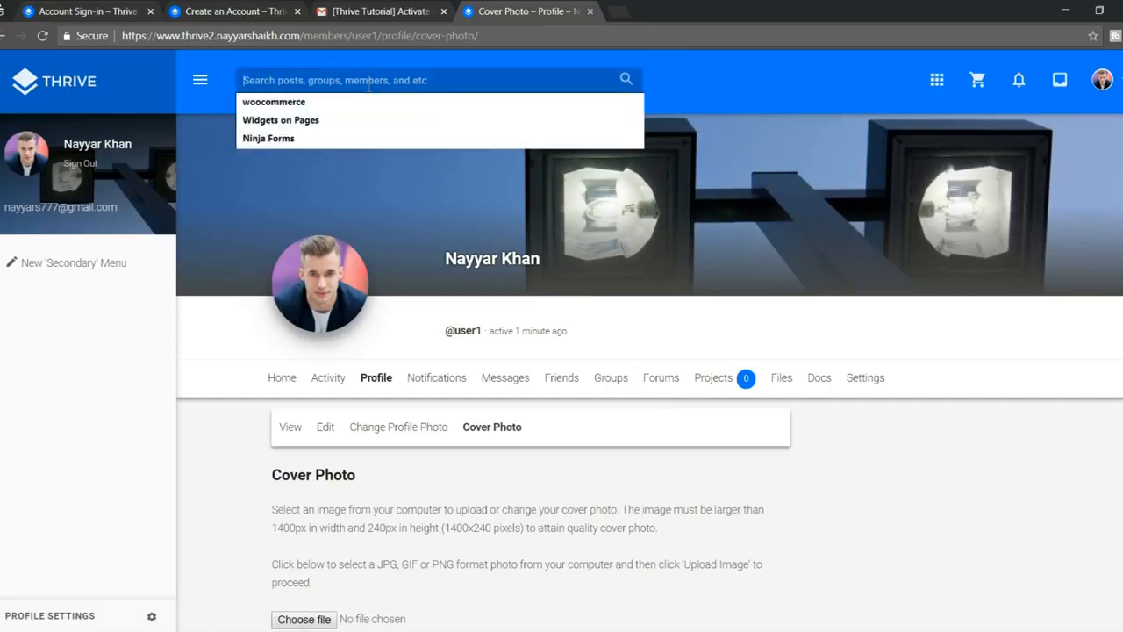
text(nayyar shaikh)
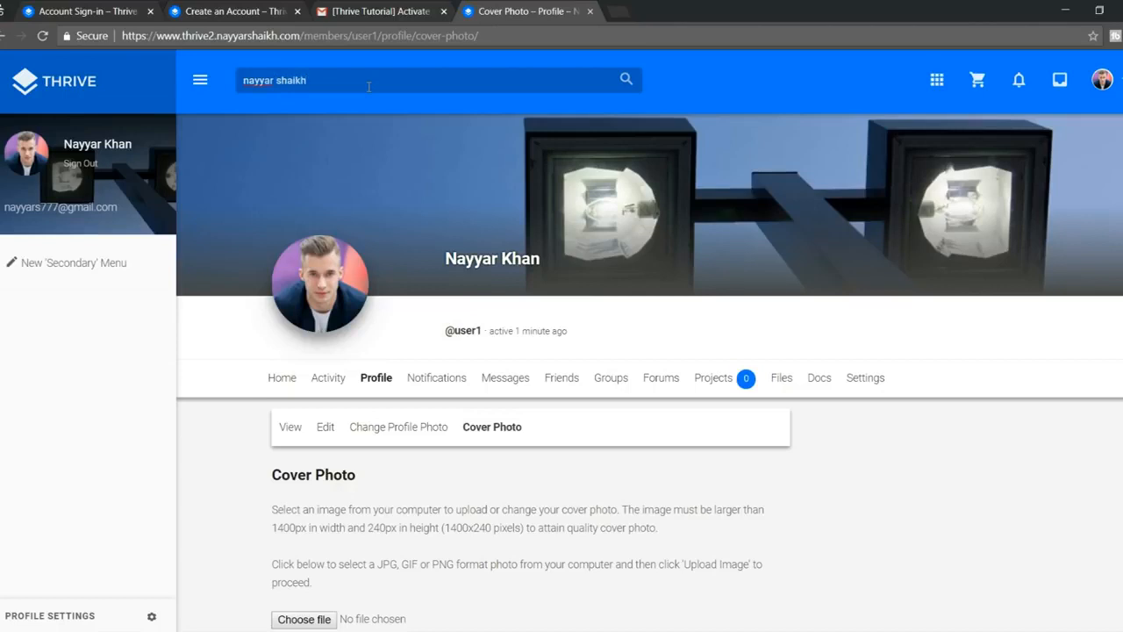
key(Return)
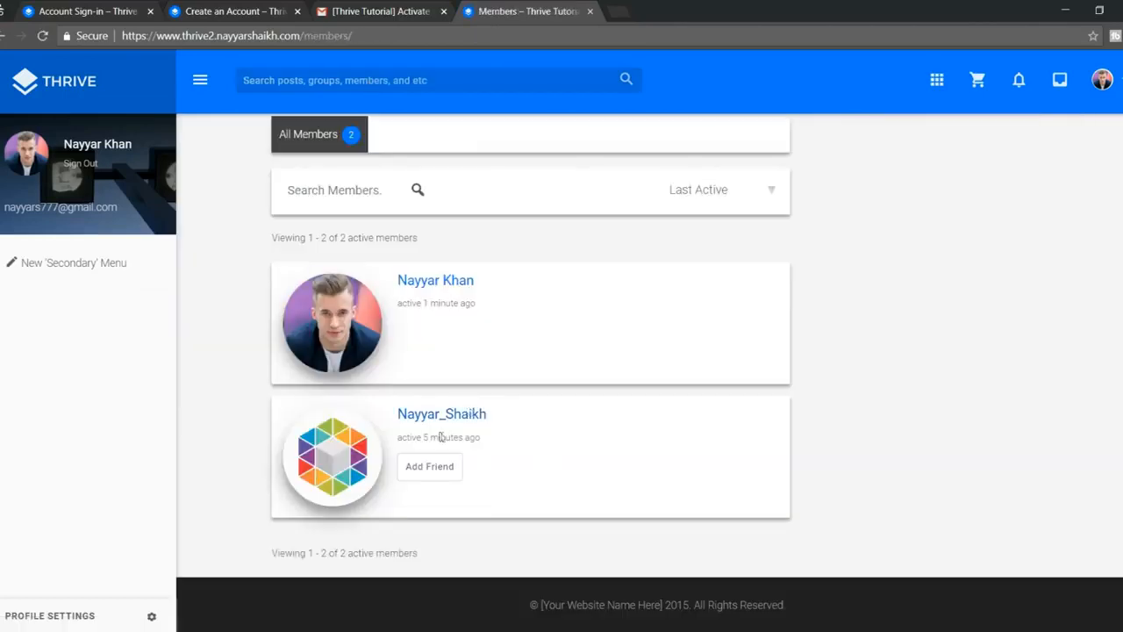
click(430, 473)
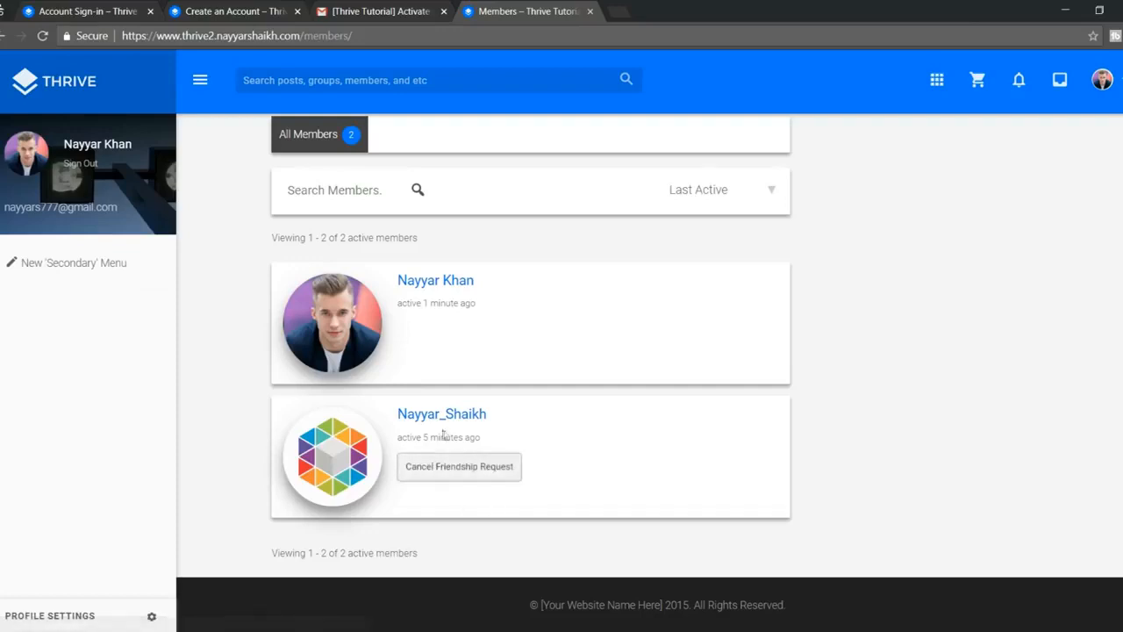
scroll(548, 466, up, 1)
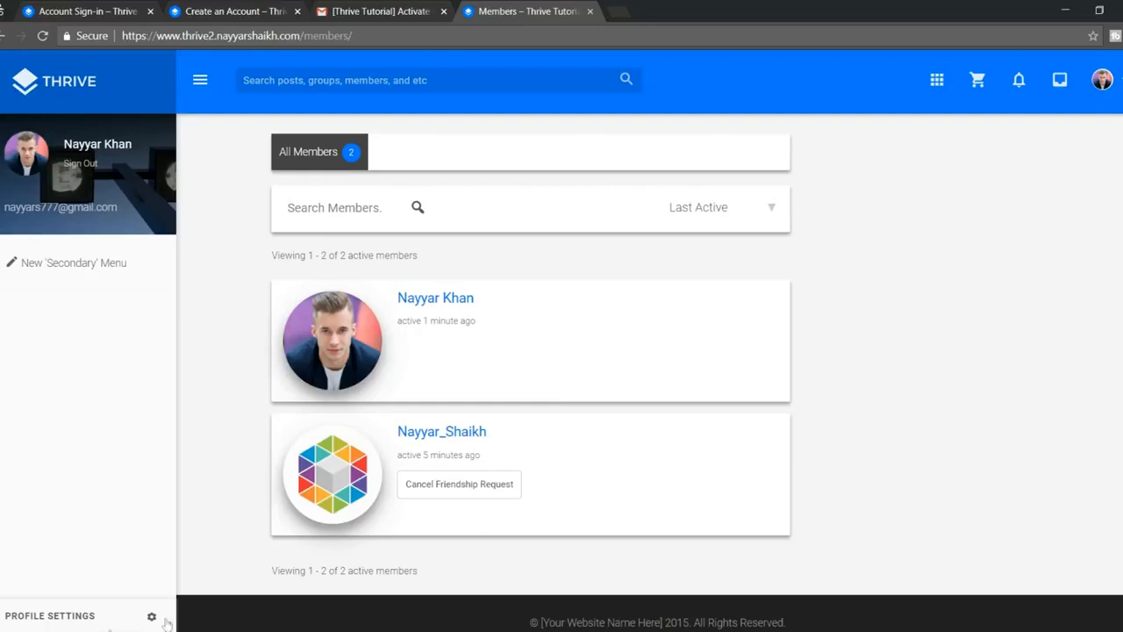
Step: As the other account, accept the pending friendship request and return to the Dashboard home
click(45, 594)
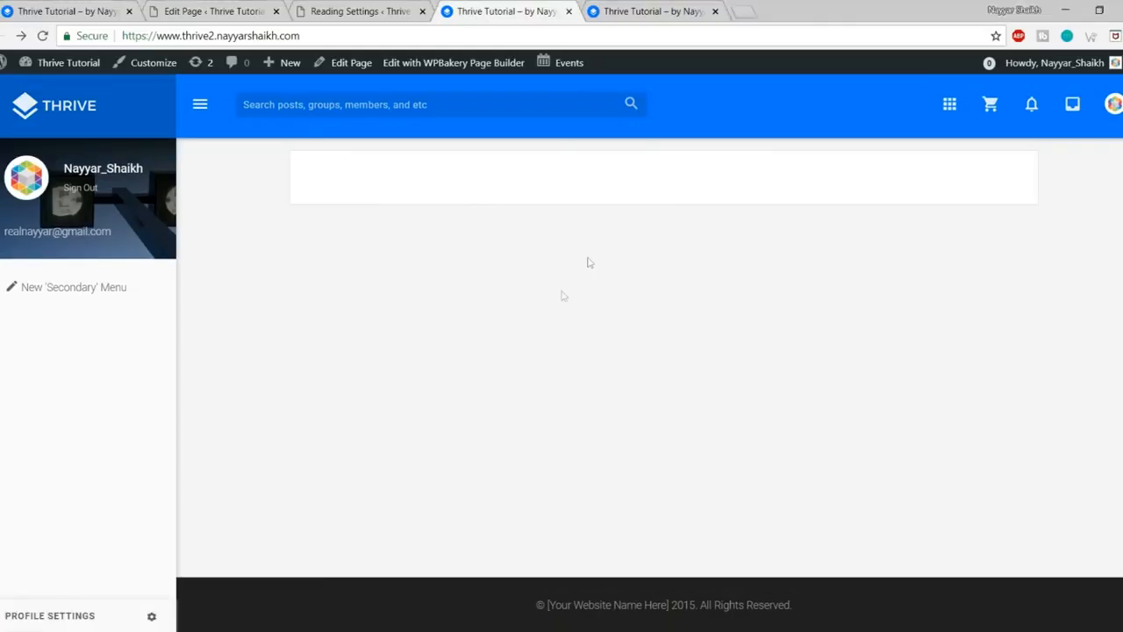
click(42, 107)
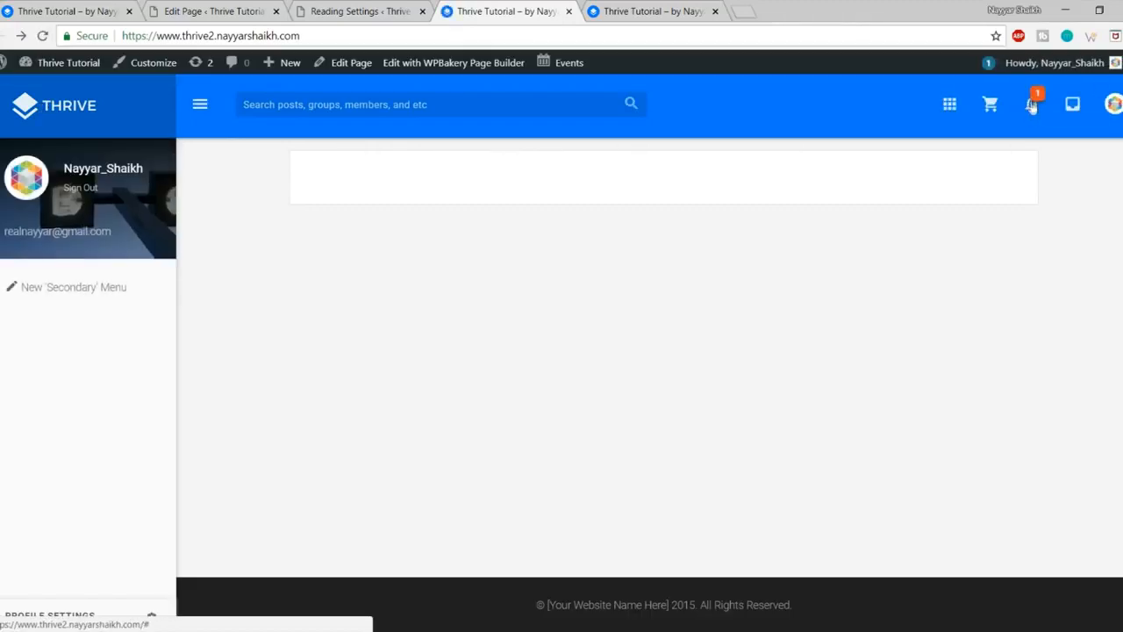
click(1034, 109)
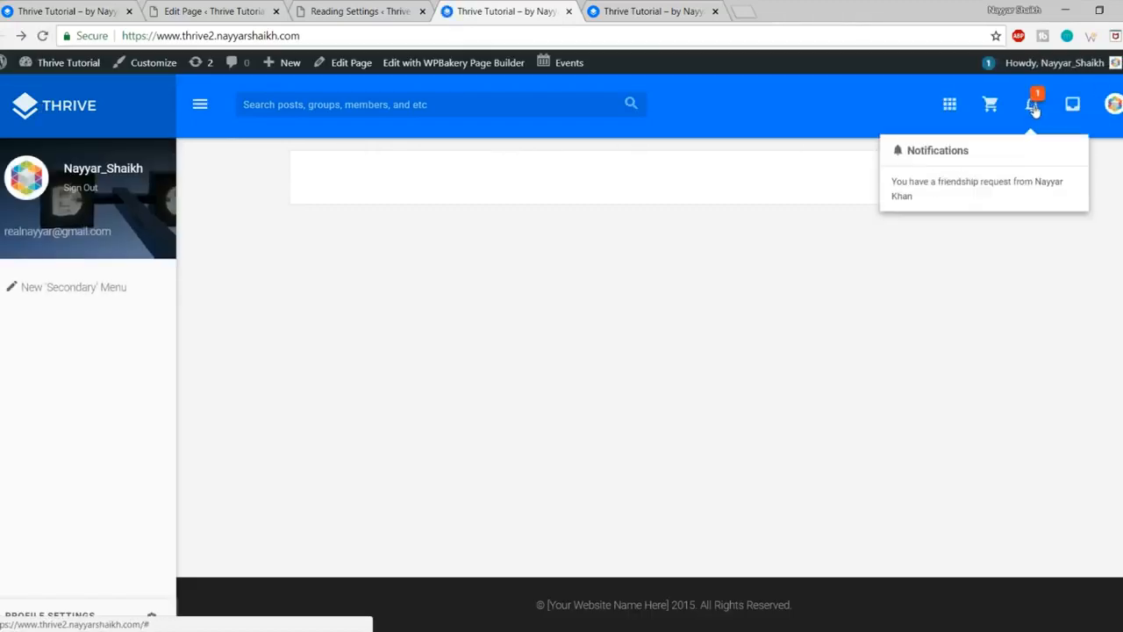
click(976, 195)
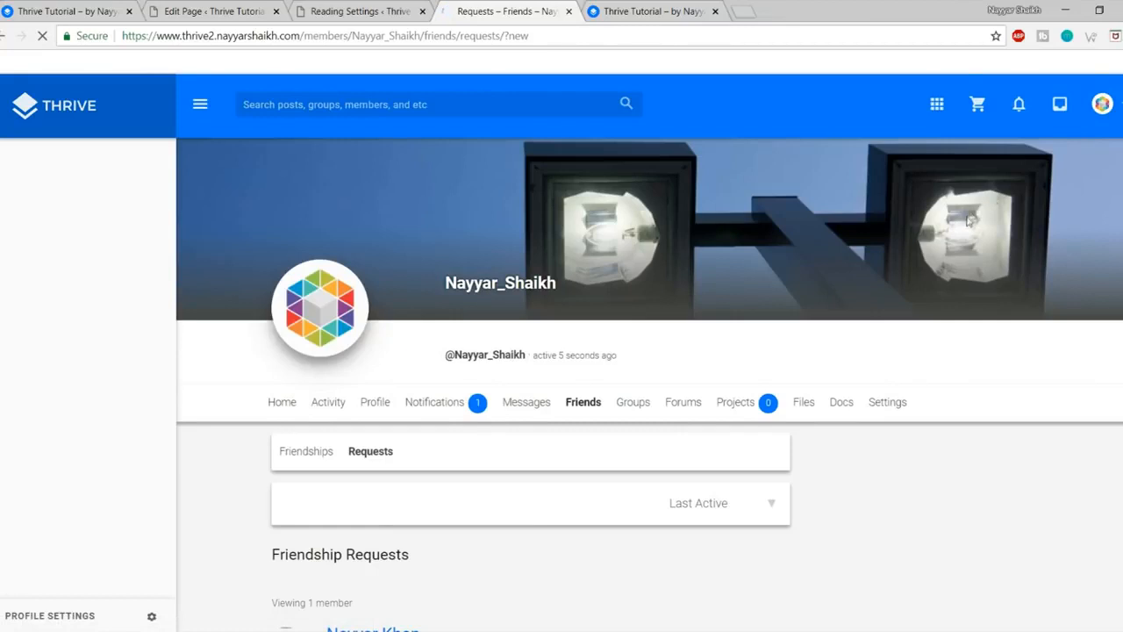
scroll(496, 332, down, 1)
scroll(485, 357, down, 1)
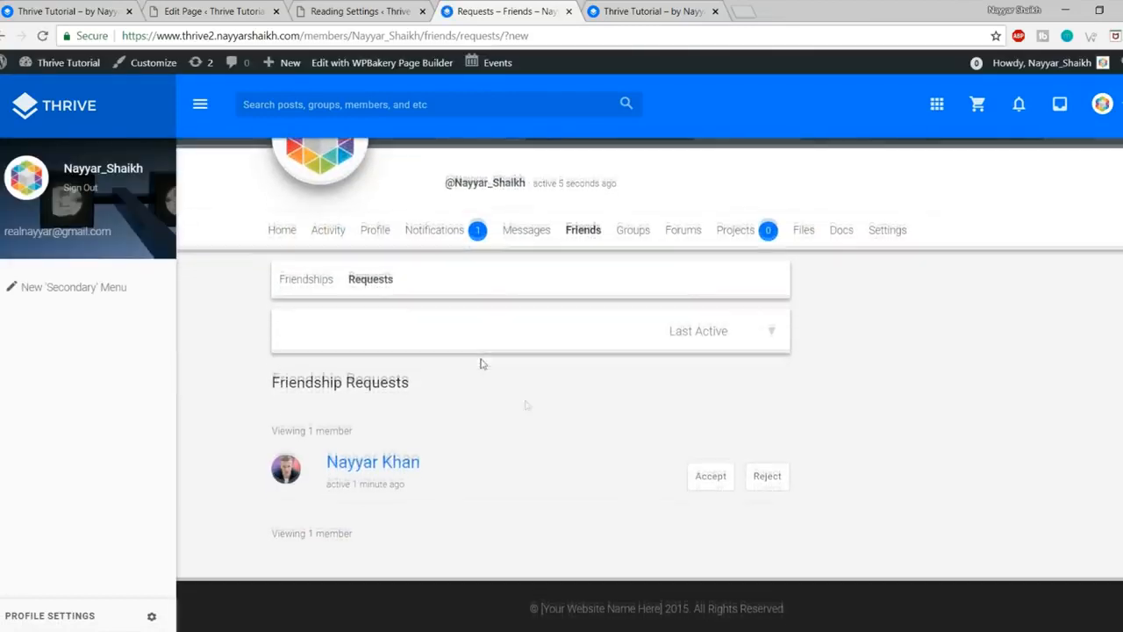
click(710, 478)
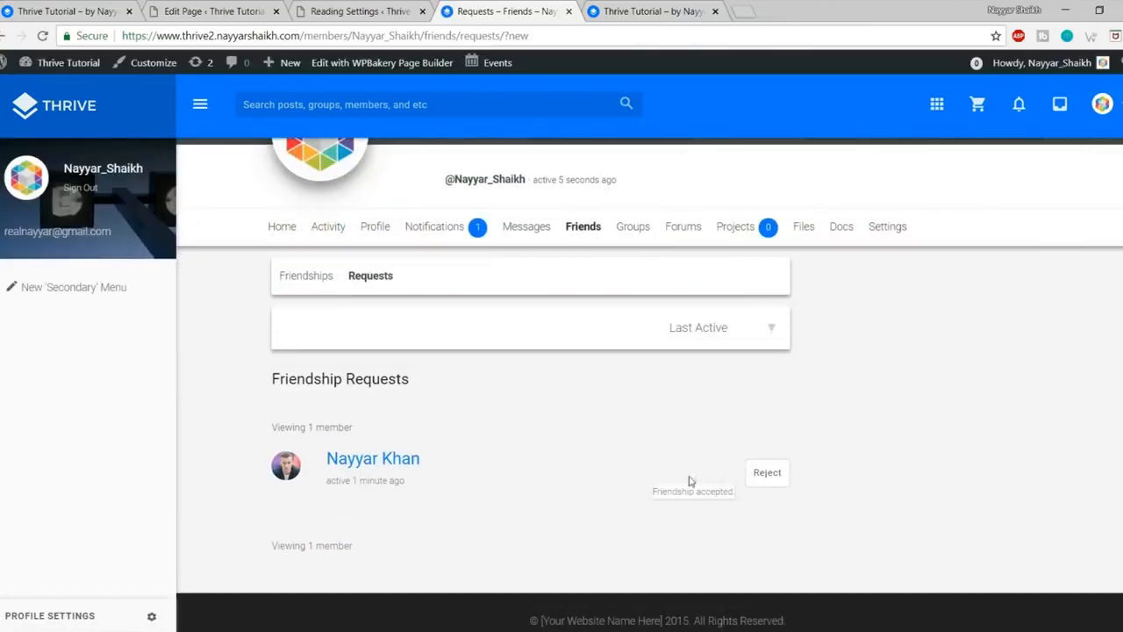
scroll(631, 456, up, 1)
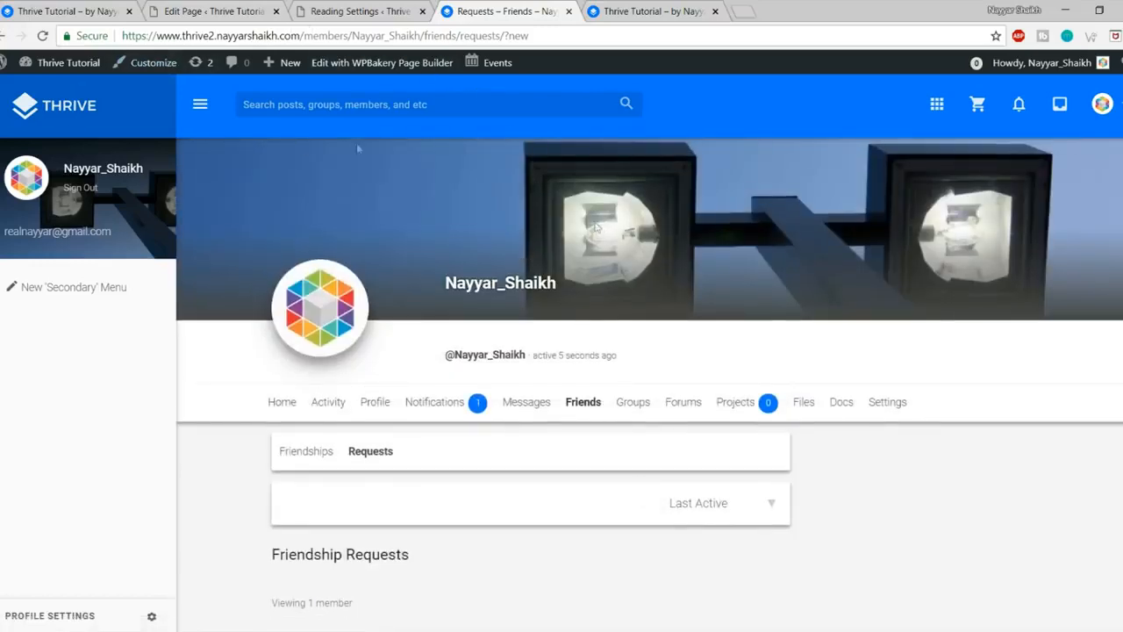
click(61, 109)
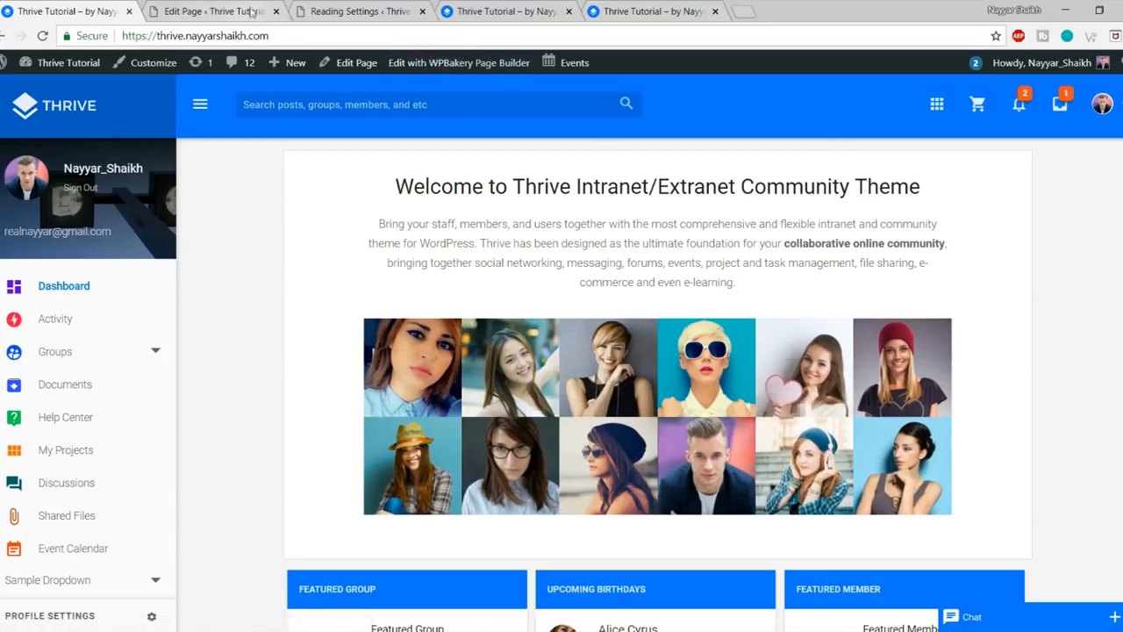
Step: Close the extra Reading Settings and Hello world tabs
click(359, 11)
click(422, 10)
click(490, 8)
click(569, 10)
click(210, 11)
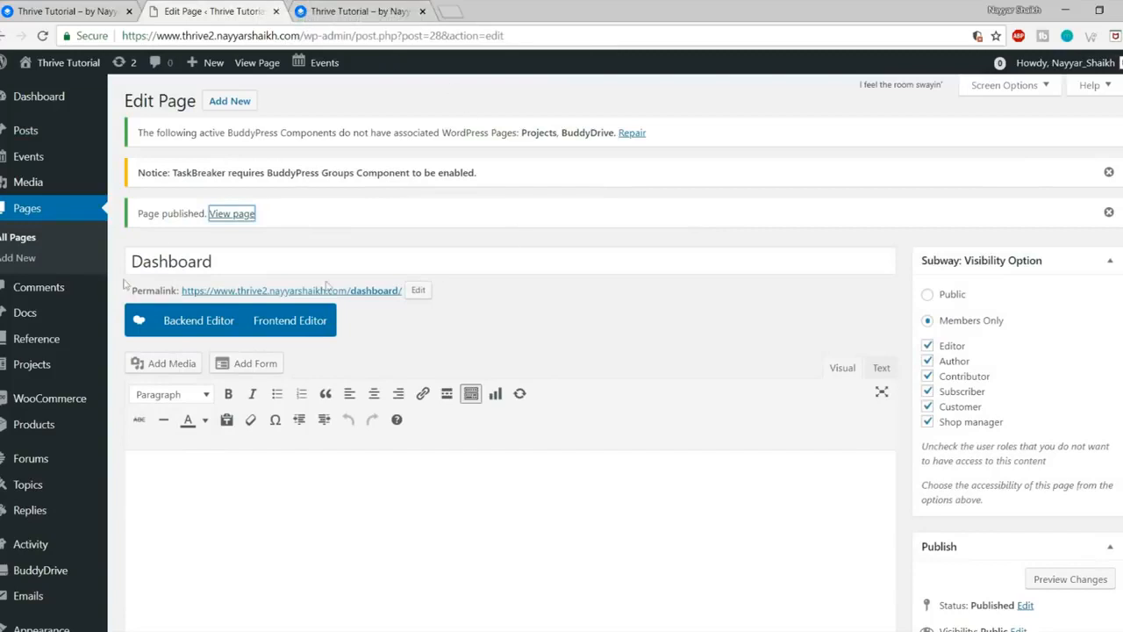
click(451, 488)
Step: On the live homepage, select the welcome heading and intro paragraph
click(79, 12)
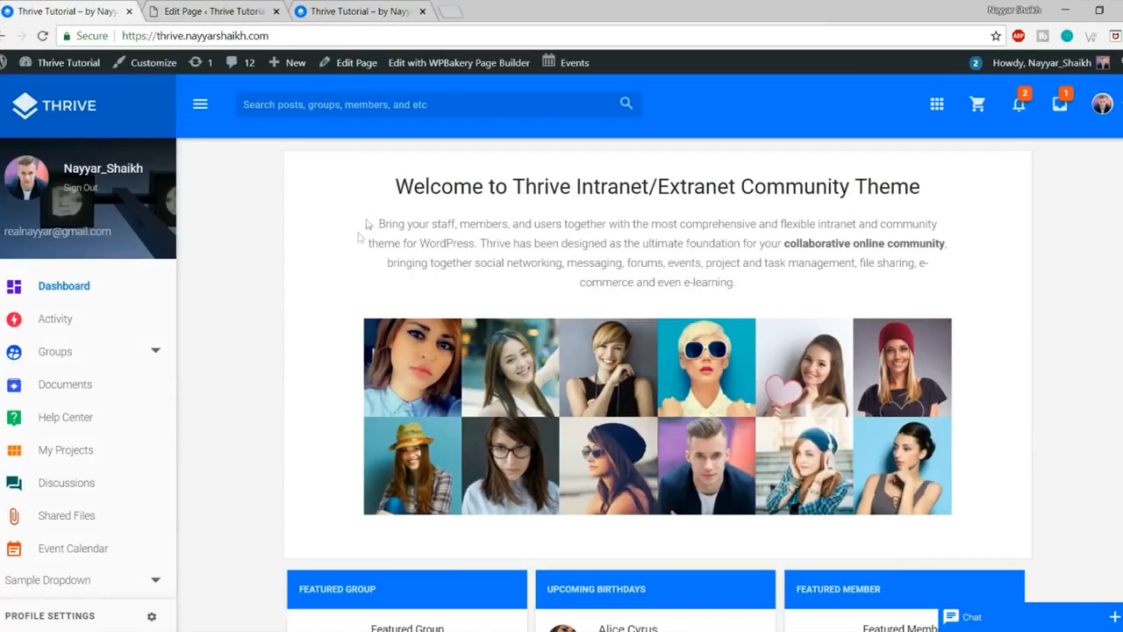
drag(374, 189, 807, 292)
click(808, 294)
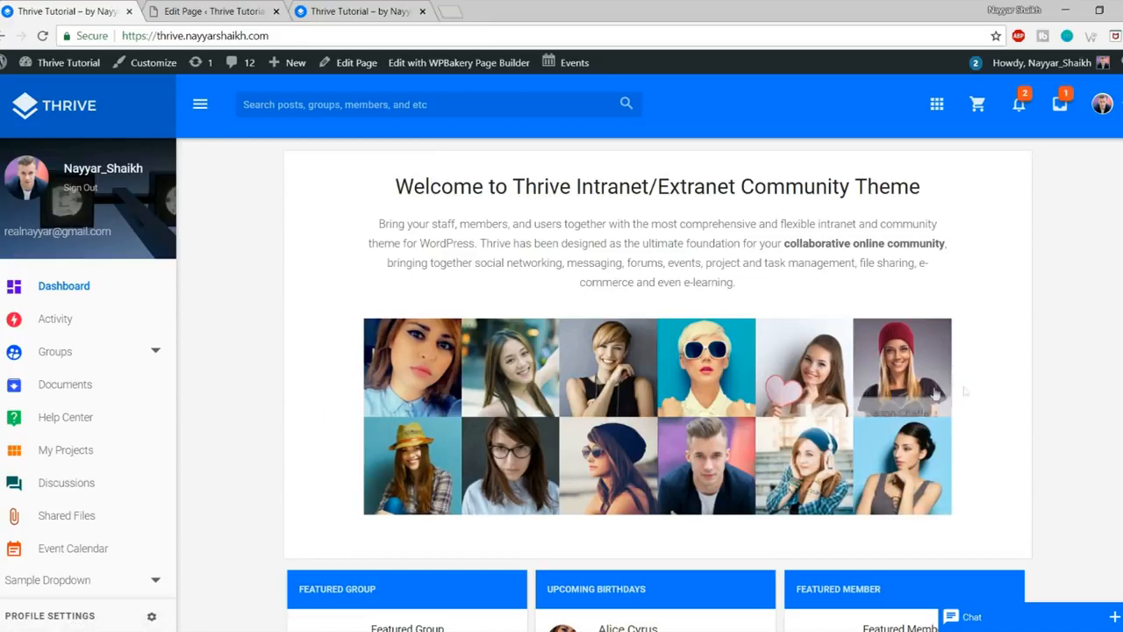
drag(395, 184, 851, 291)
Step: Copy the welcome text and add a Text Block in the Dashboard page's WPBakery Backend Editor
click(851, 291)
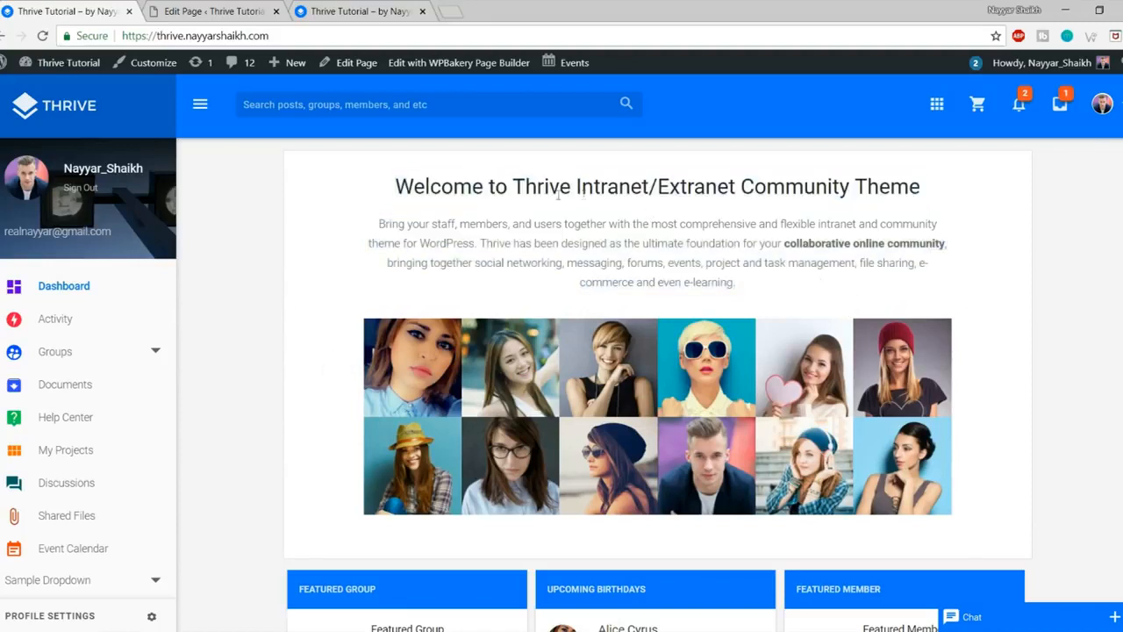
drag(382, 193, 778, 297)
key(ctrl+c)
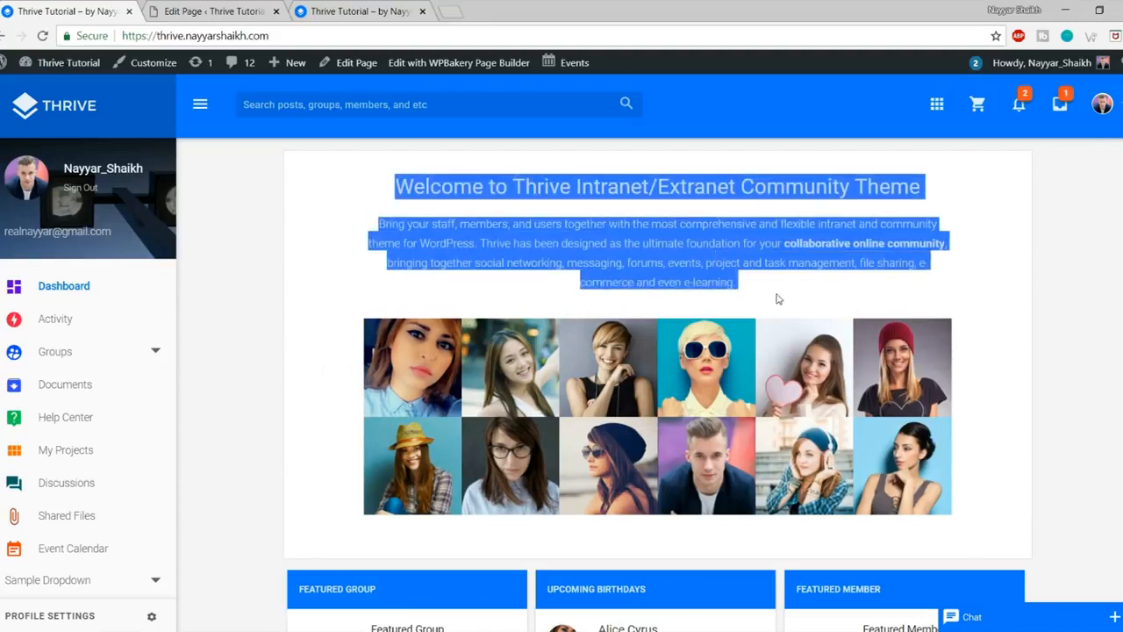
click(194, 7)
scroll(744, 246, down, 1)
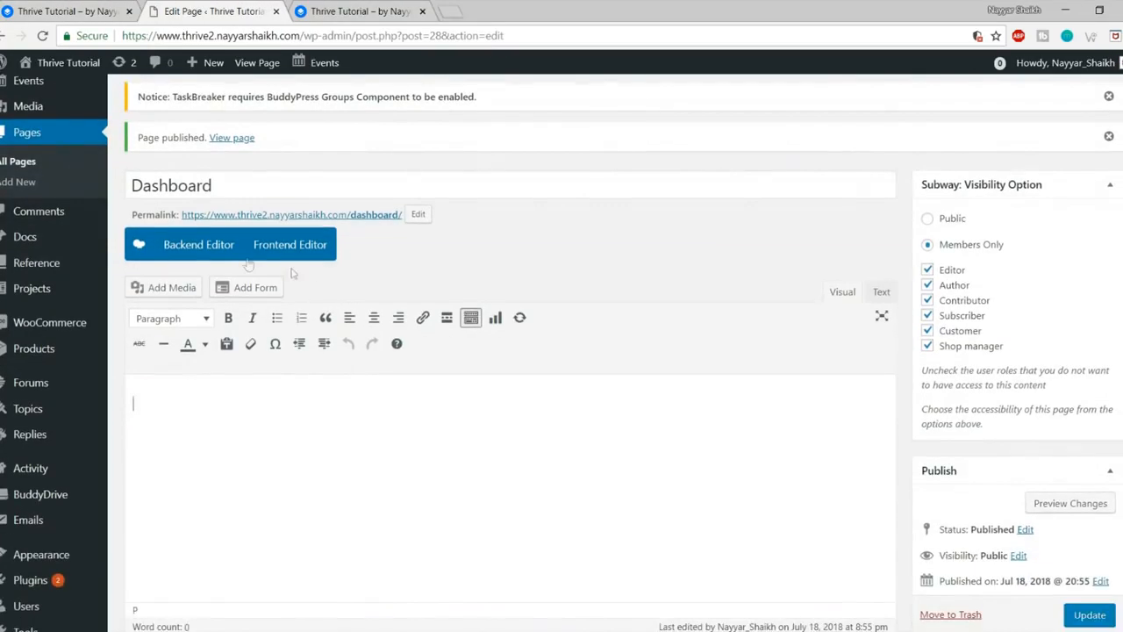
click(187, 246)
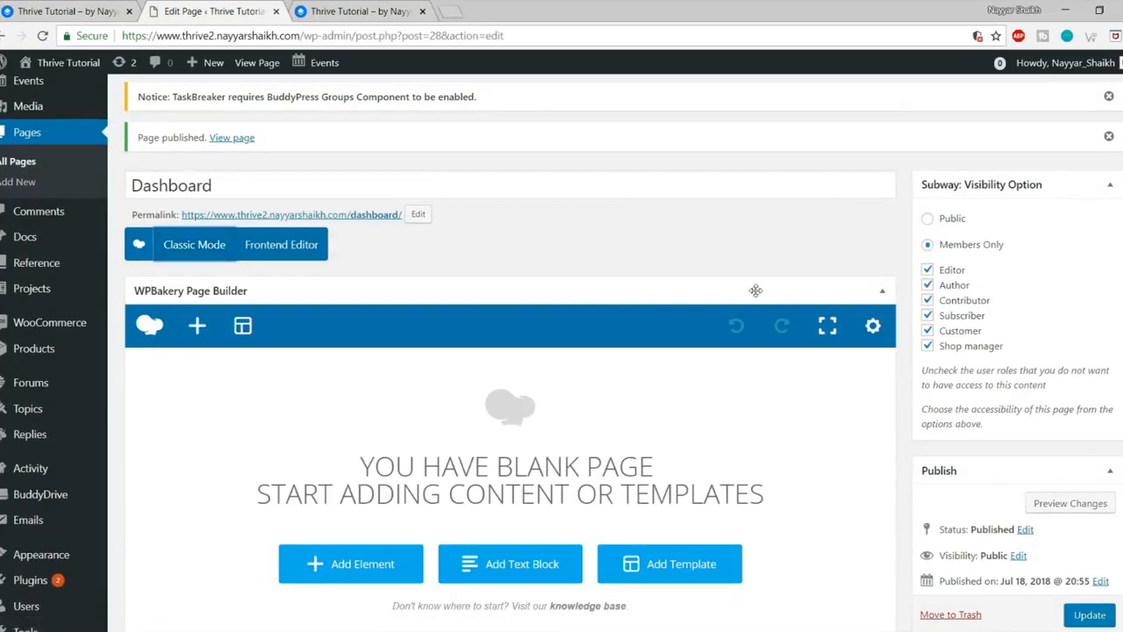
scroll(756, 290, down, 2)
click(370, 428)
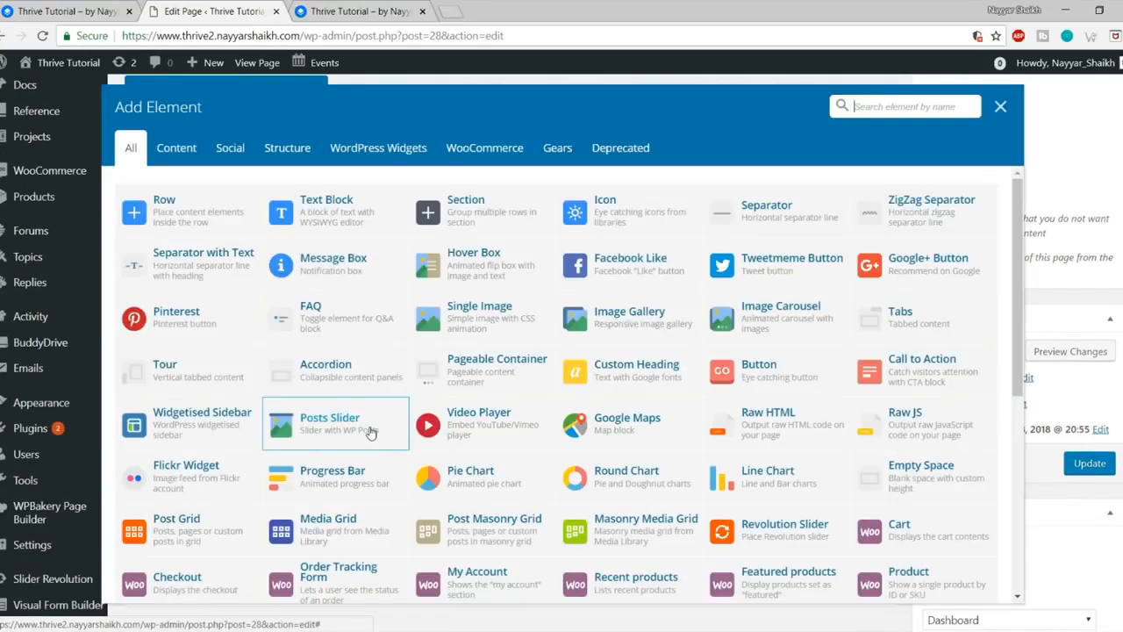
click(345, 228)
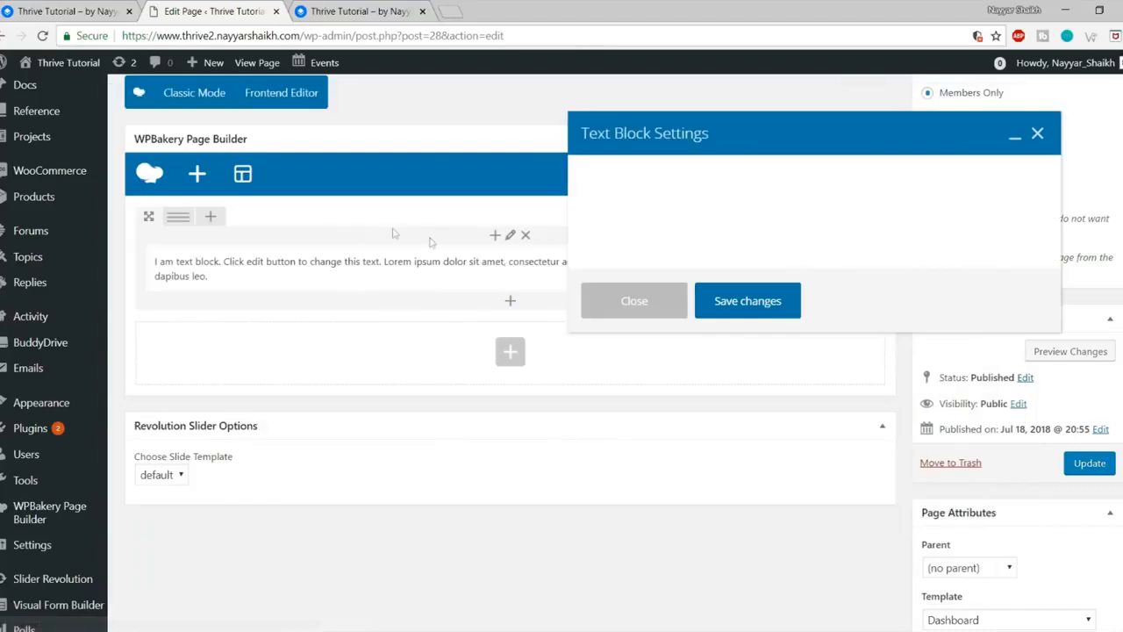
Step: Paste the welcome heading and paragraph into the Text Block, center it, and save
click(99, 11)
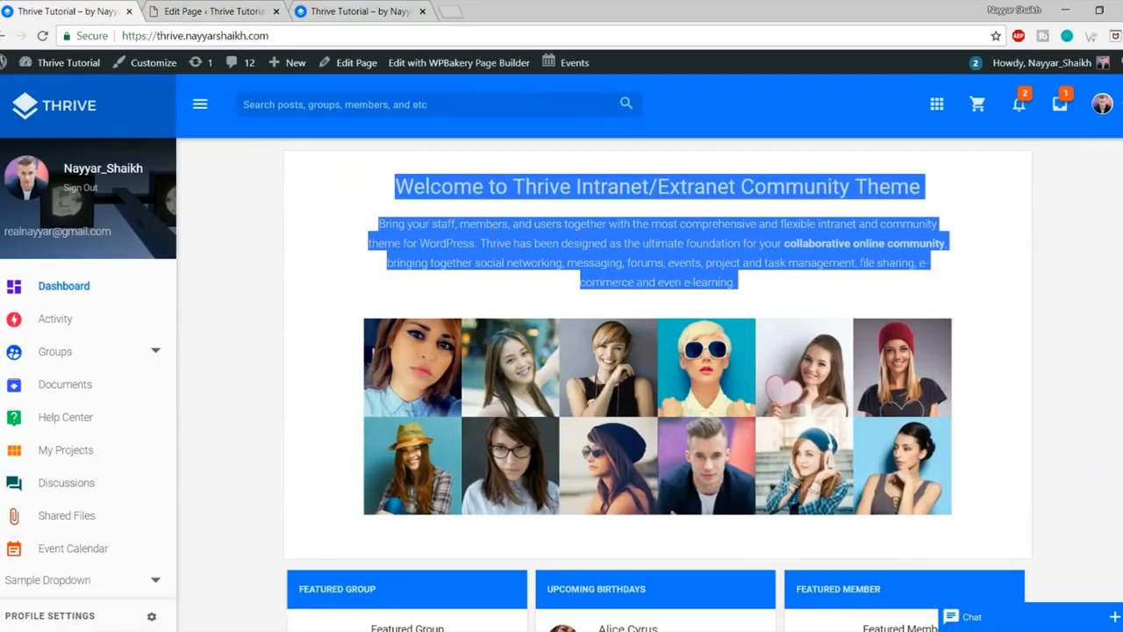
click(213, 10)
key(ctrl+a)
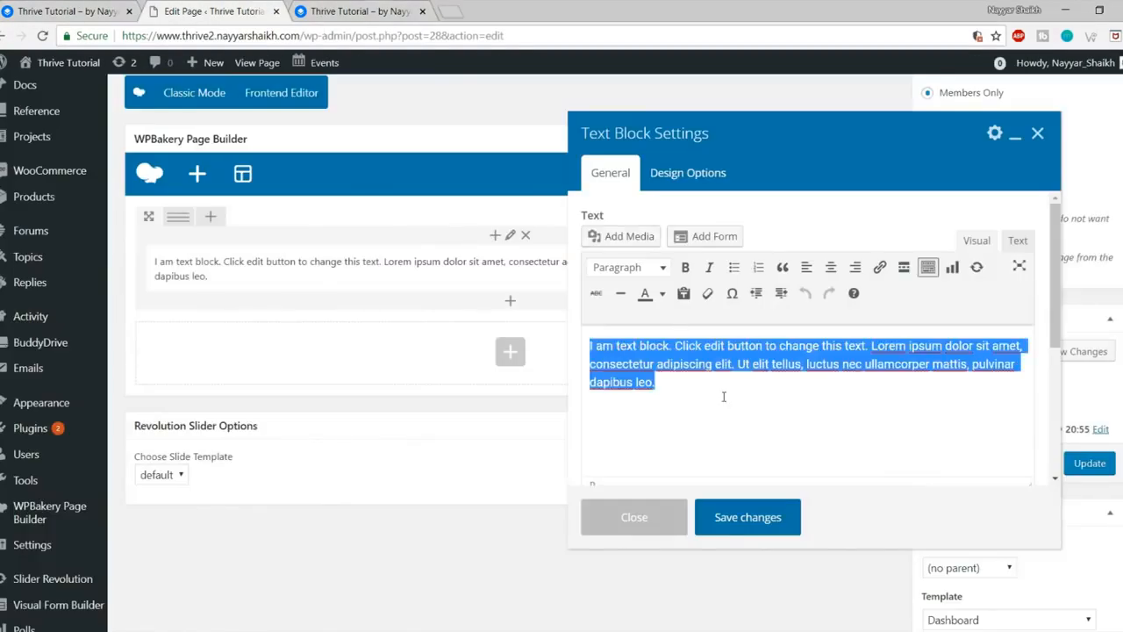
key(ctrl+v)
key(ctrl+a)
click(830, 267)
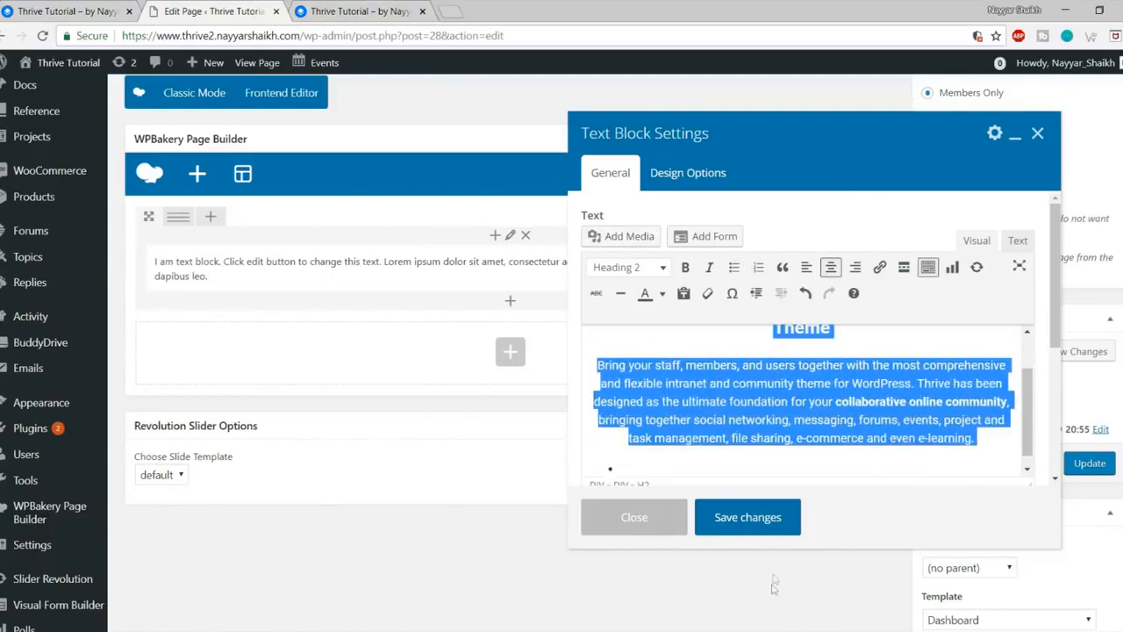
click(745, 518)
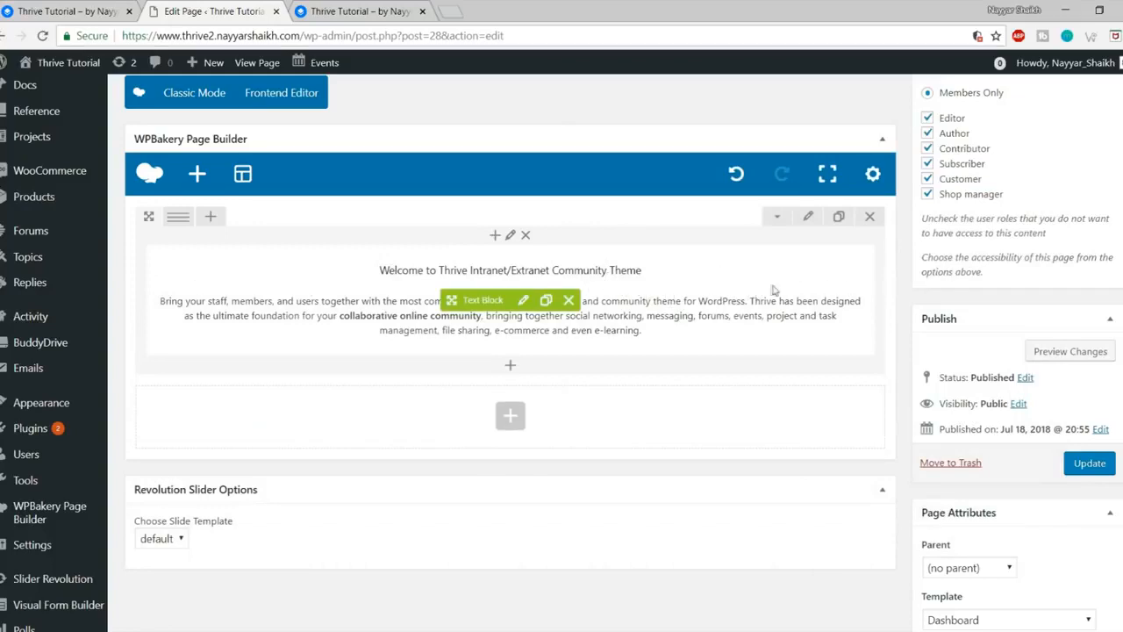
Step: Split the row into 1/4 + 1/2 + 1/4 columns and move the text block to the middle
mouse_move(186, 226)
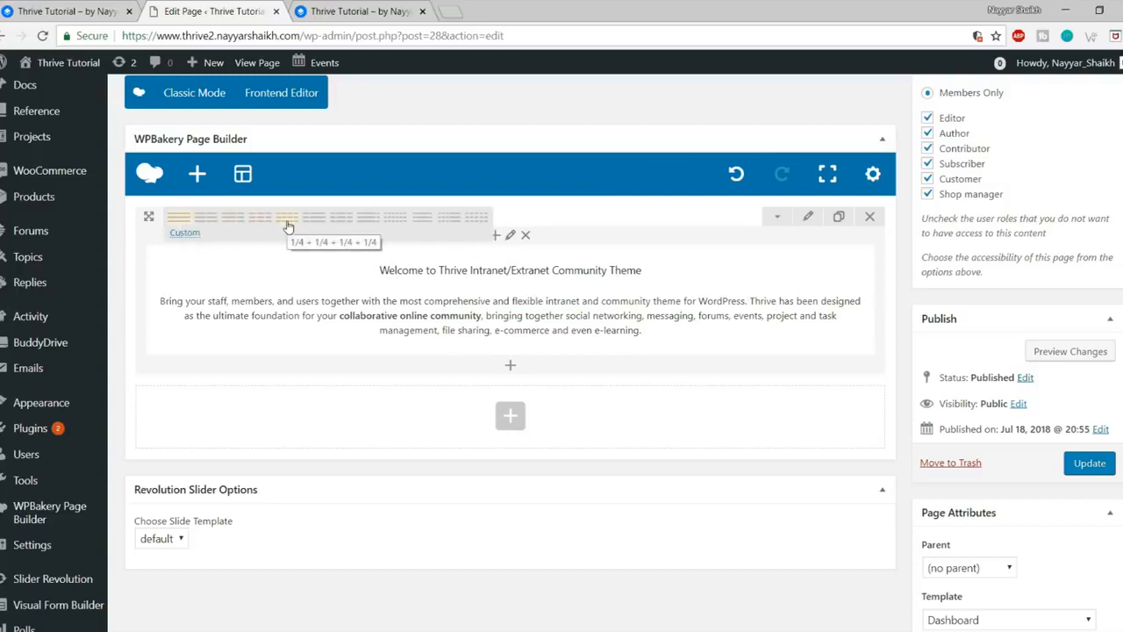
click(340, 222)
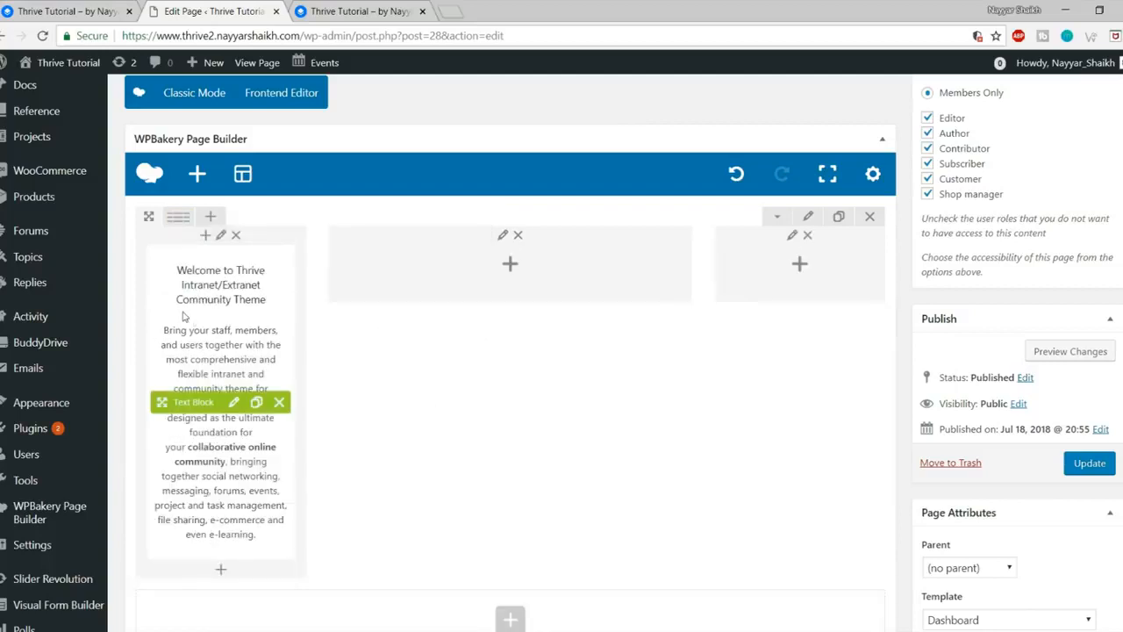
drag(161, 402, 540, 392)
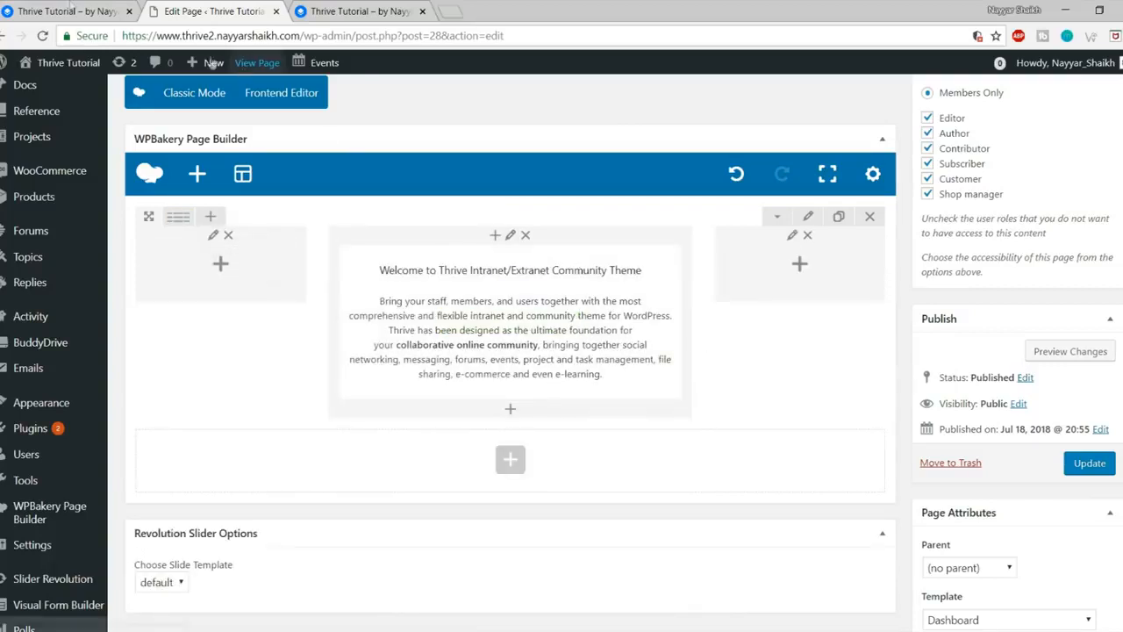
click(30, 8)
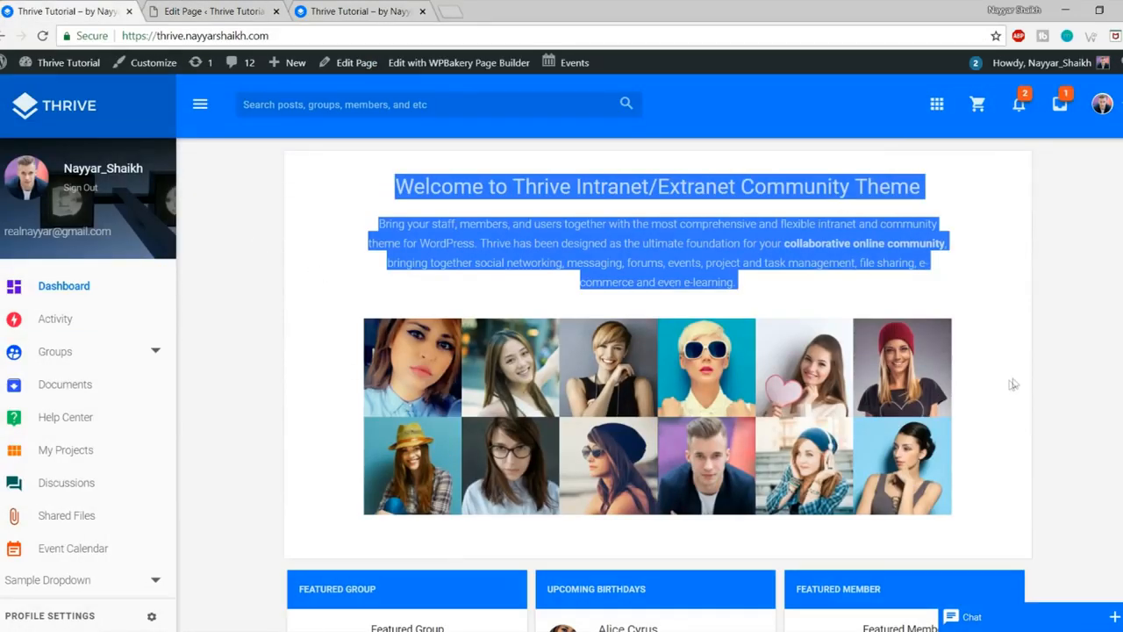
click(244, 11)
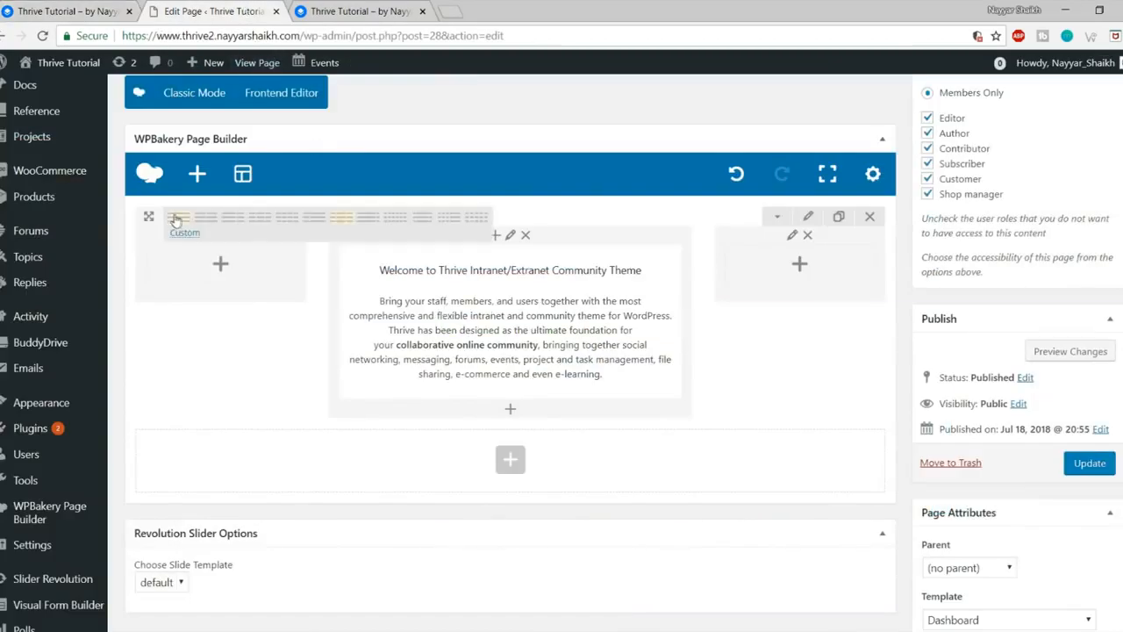
Step: Edit the row's custom layout value toward 1/12 + 10/12 + 1/12
click(184, 235)
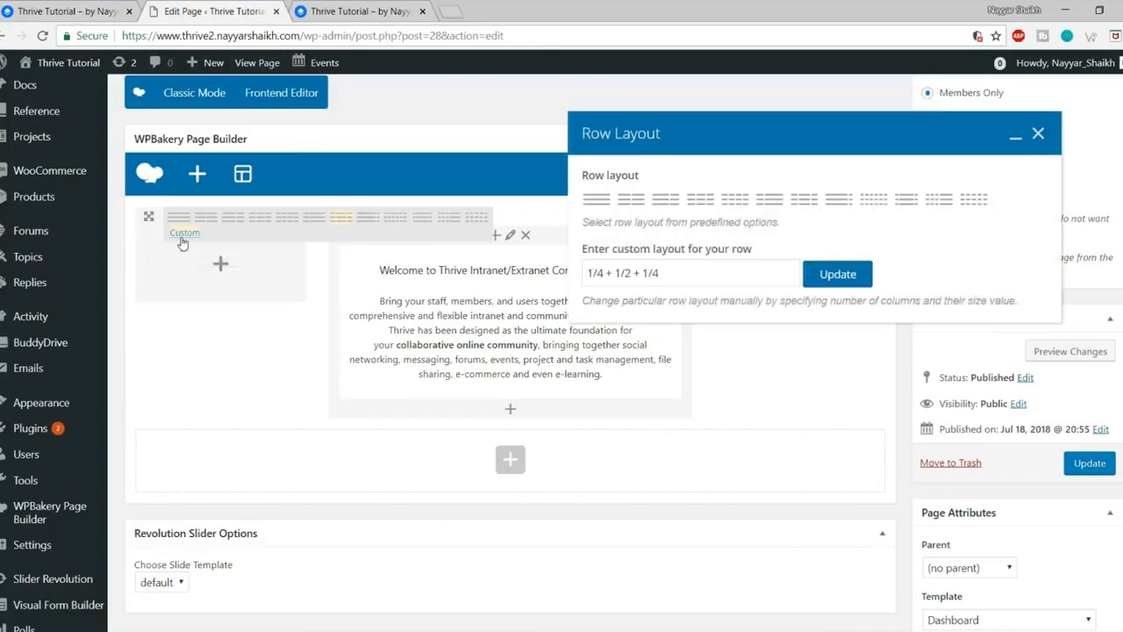
drag(696, 277, 588, 273)
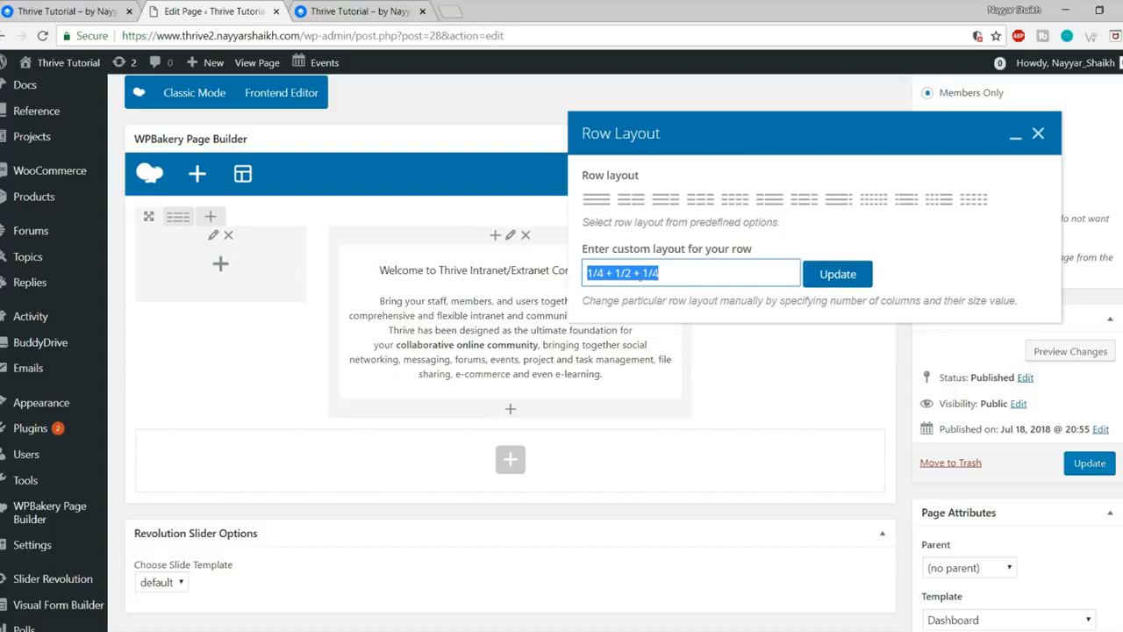
click(597, 273)
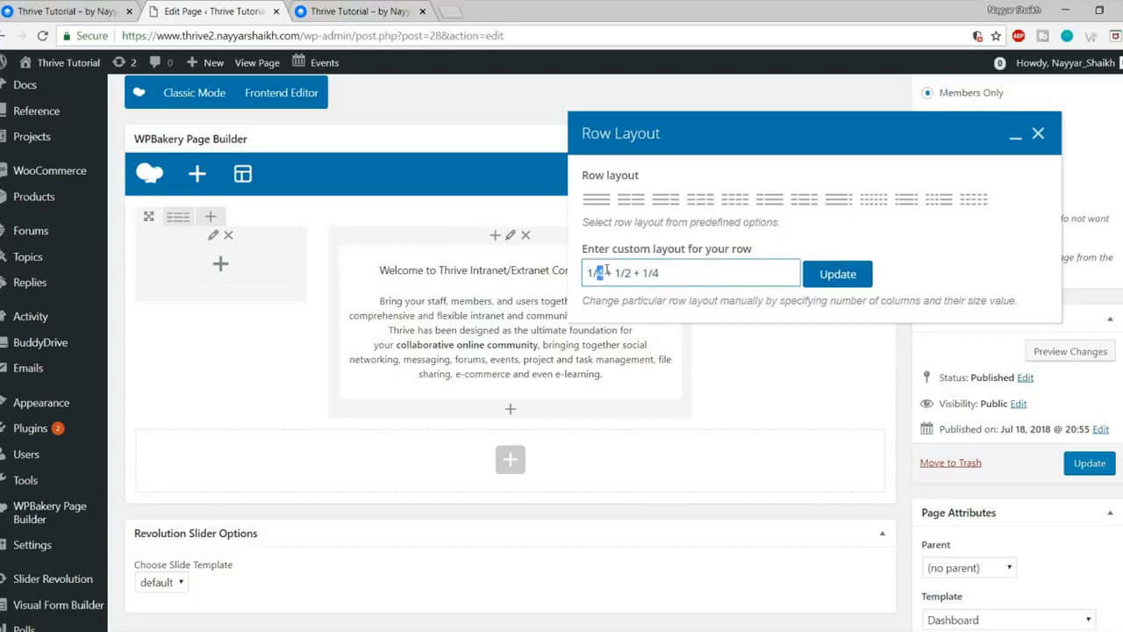
text(12)
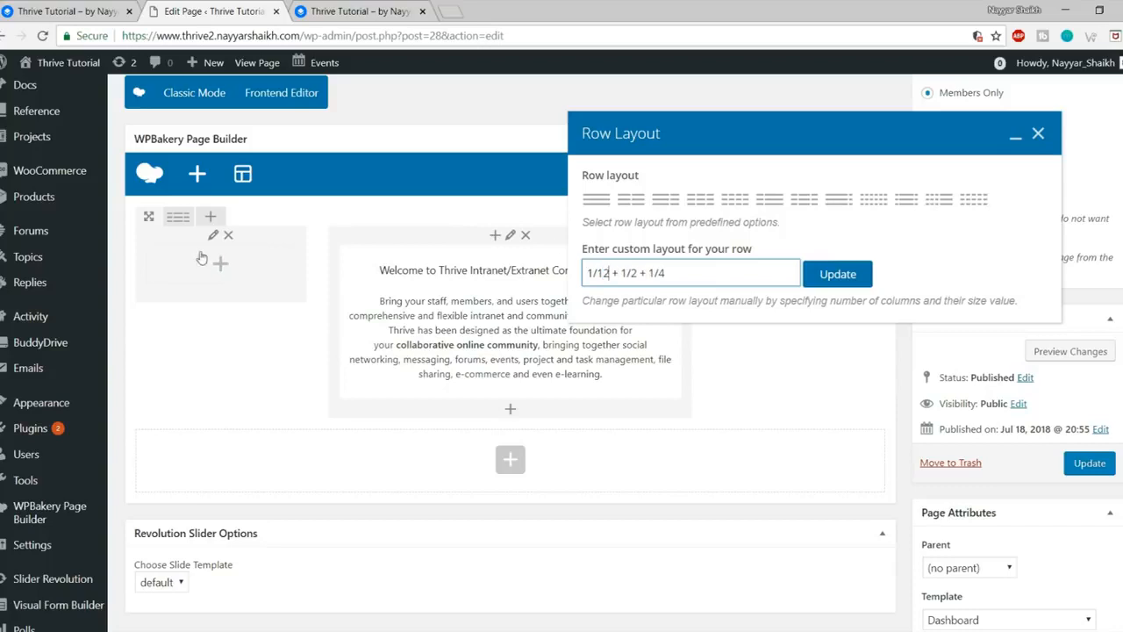
double_click(662, 273)
text(10)
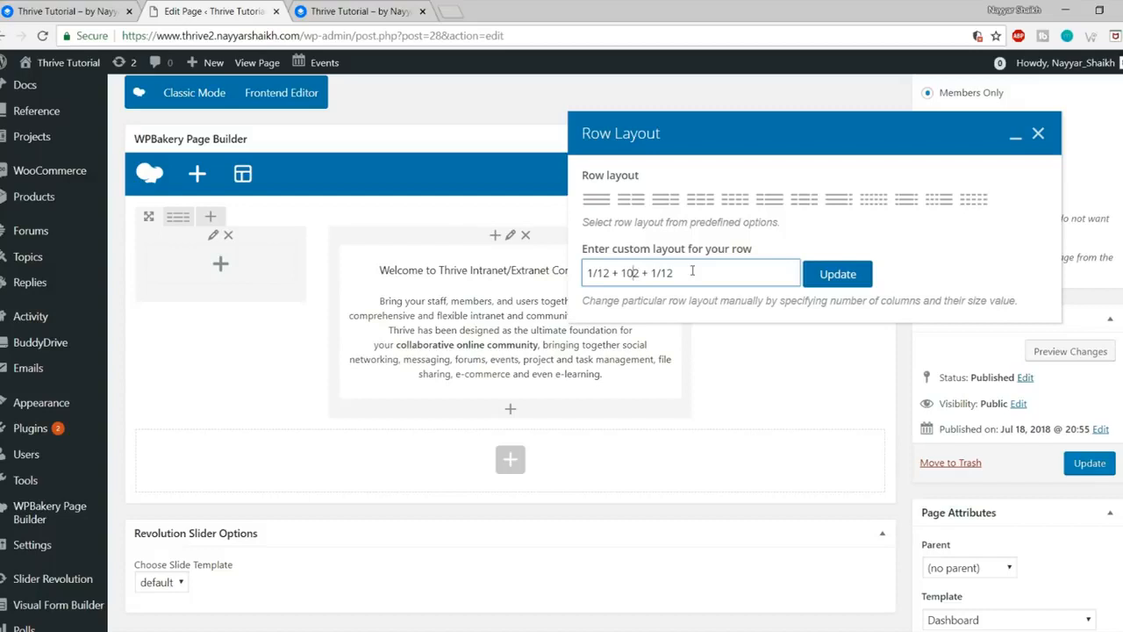
text(/1)
Step: Verify the 1/12 + 10/12 + 1/12 widths, apply the custom layout and close the settings
drag(708, 276, 569, 282)
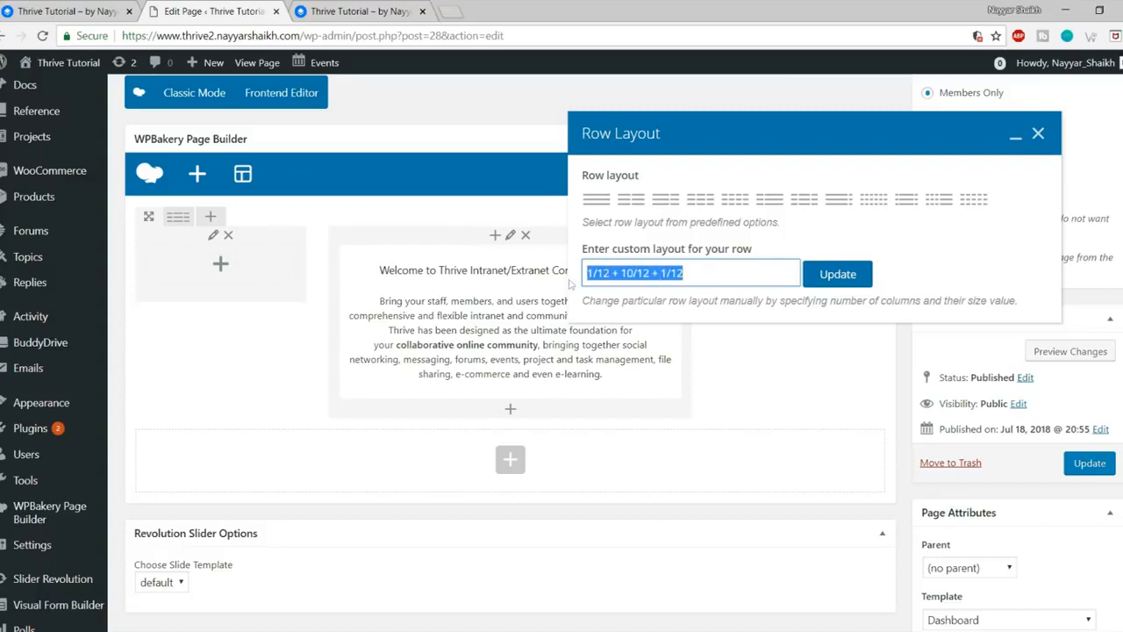
click(612, 273)
drag(612, 273, 586, 273)
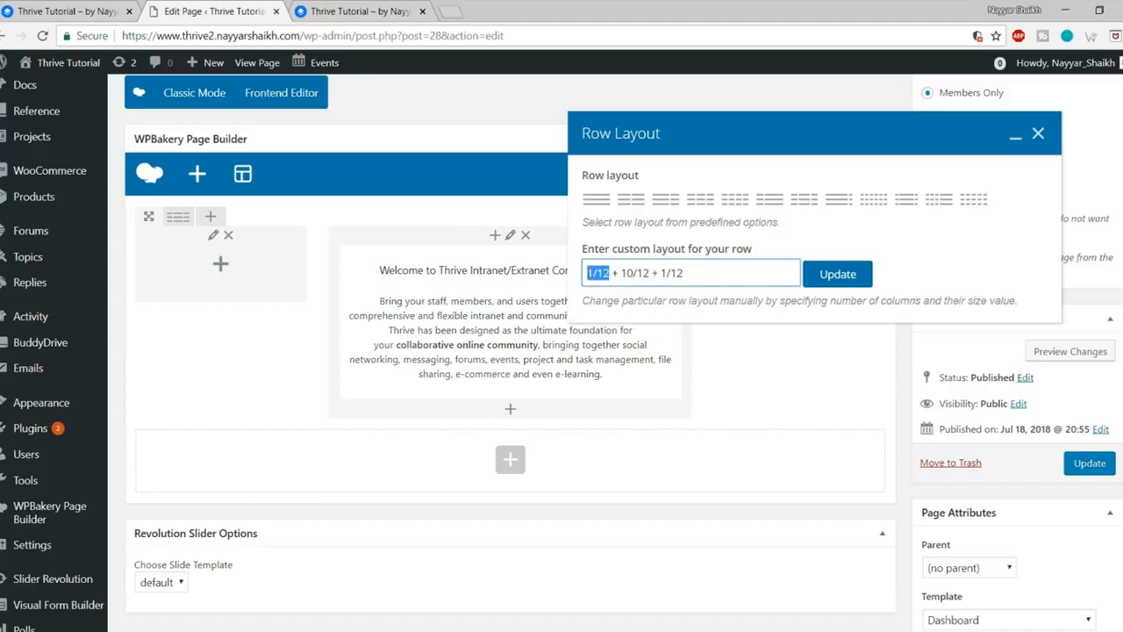
click(701, 273)
drag(700, 273, 661, 273)
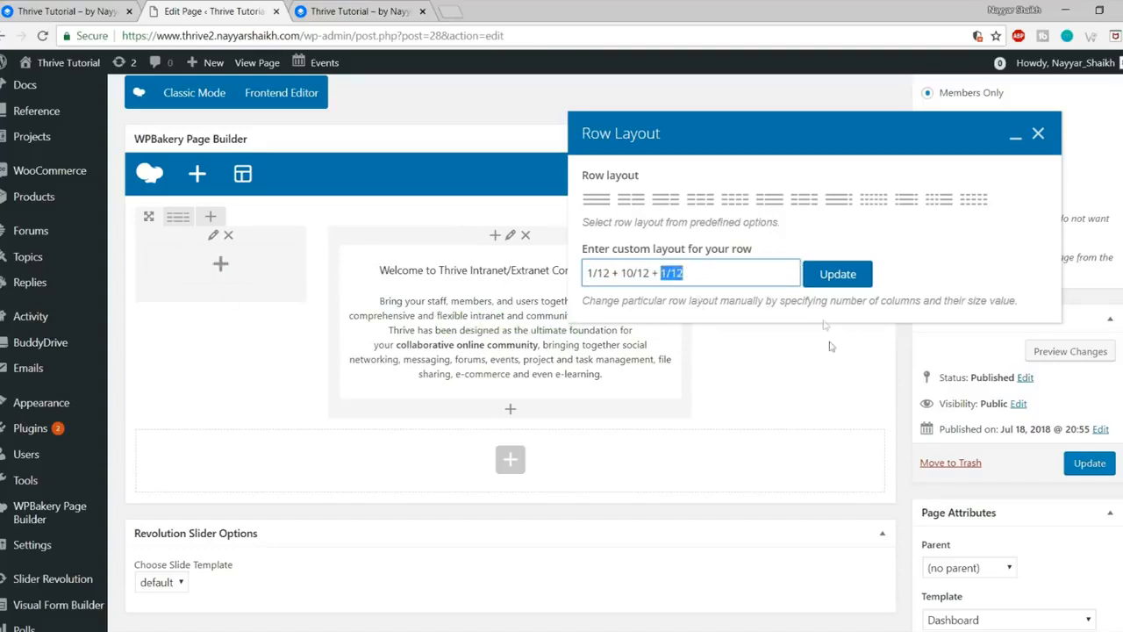
drag(625, 273, 647, 272)
click(650, 272)
drag(588, 273, 722, 276)
click(833, 274)
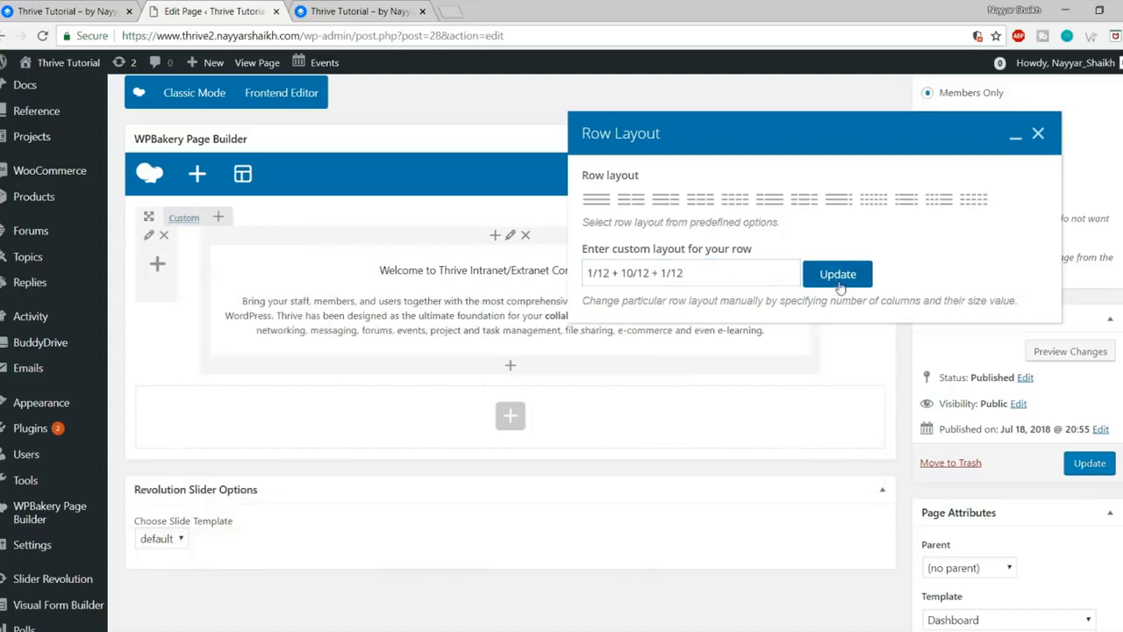
click(1038, 133)
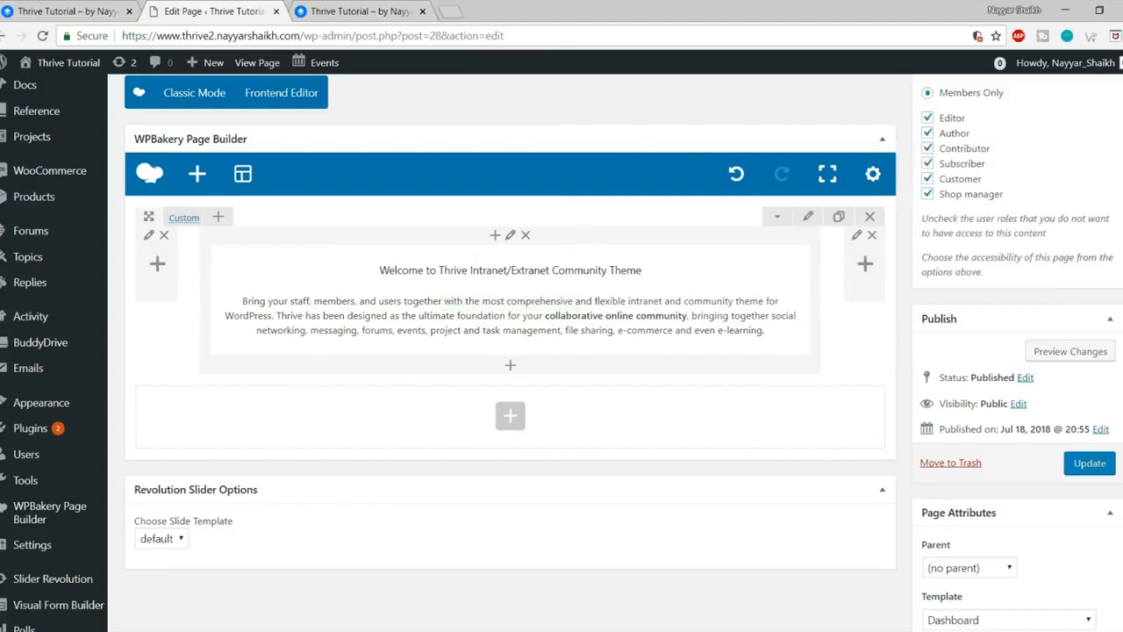
Step: Save the Dashboard page and reload the live site to check the centred welcome text
click(1088, 463)
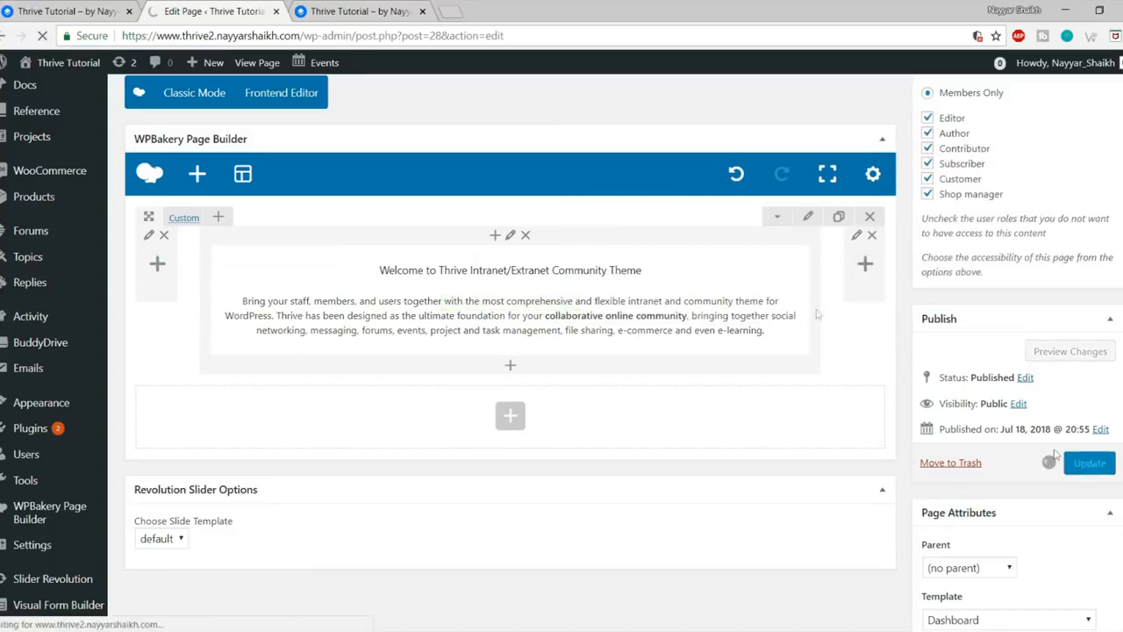
click(356, 10)
click(41, 36)
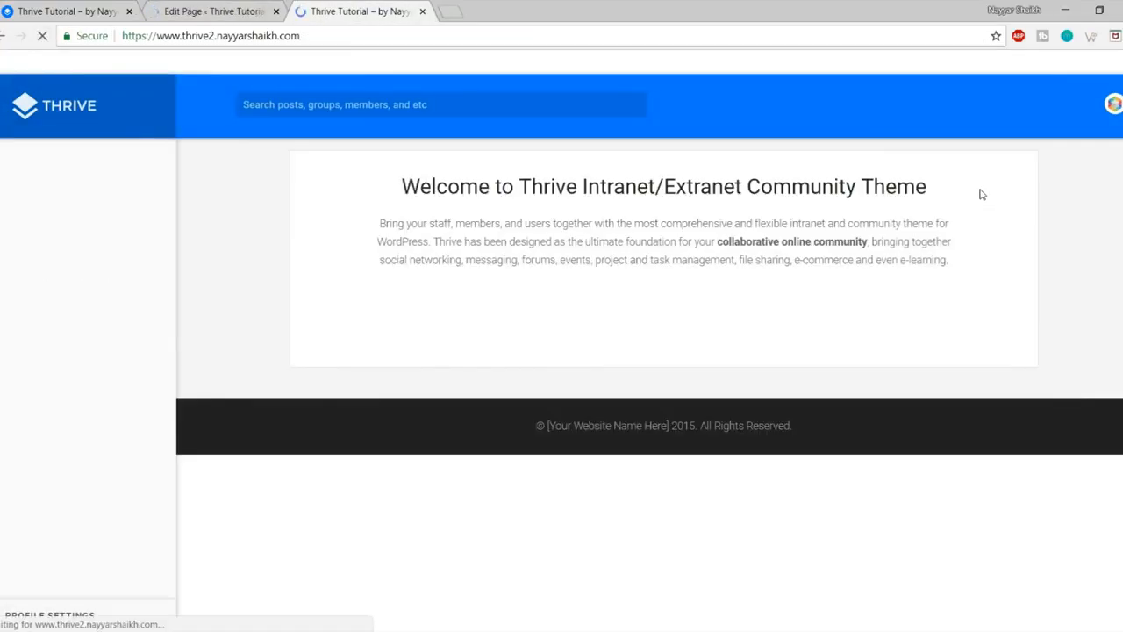
drag(397, 186, 936, 281)
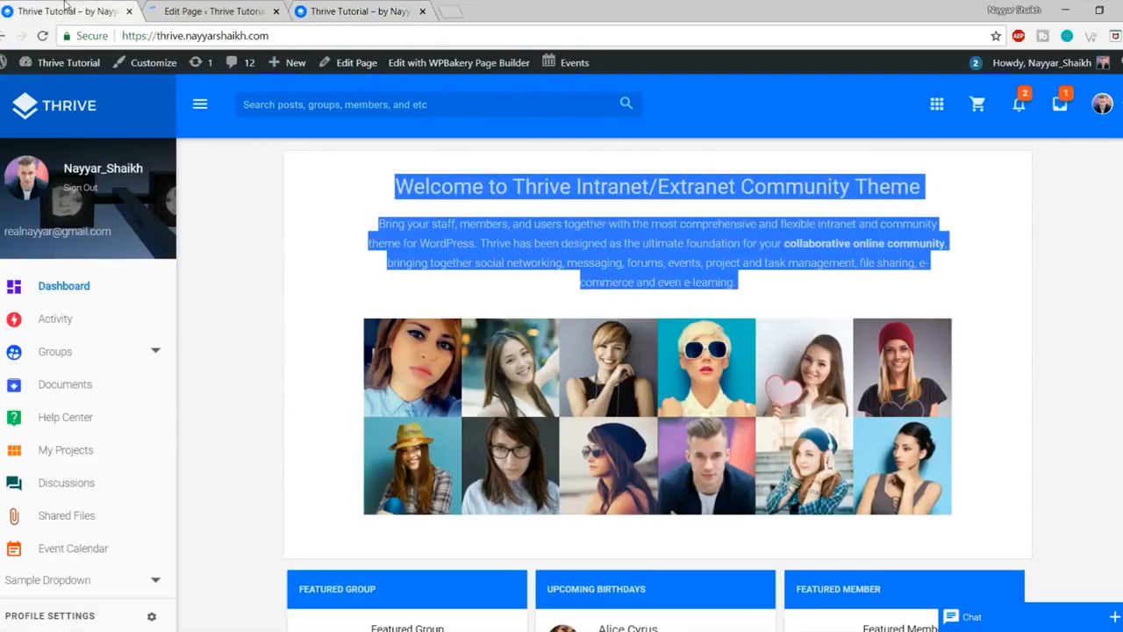
click(215, 10)
scroll(564, 195, down, 2)
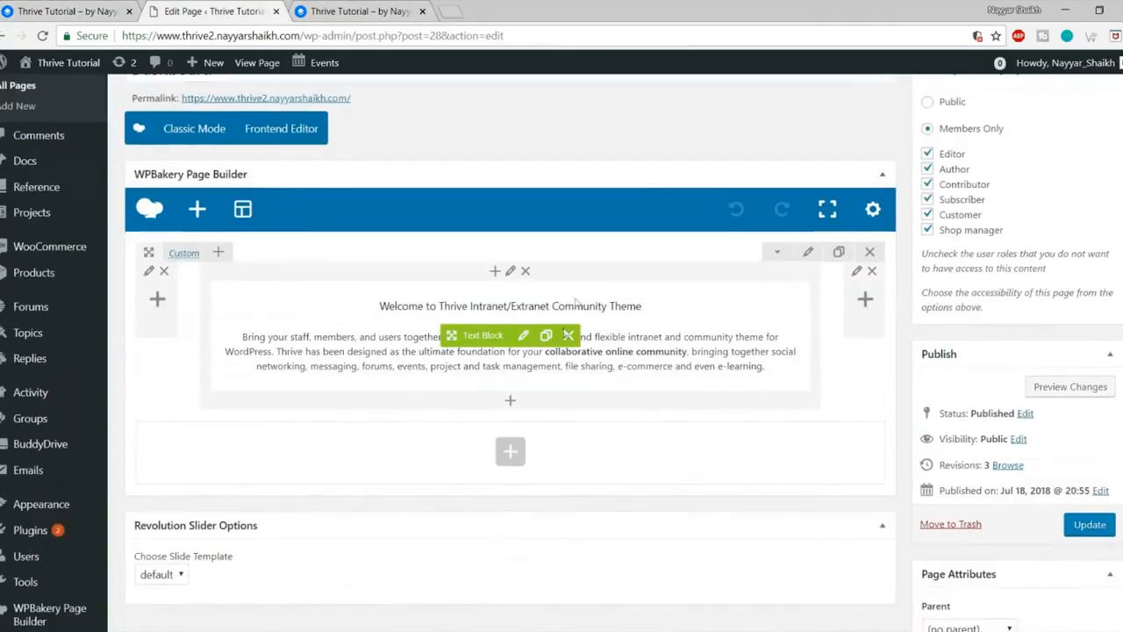
Step: Add a BP Members Grid element set to show the Newest members
click(508, 405)
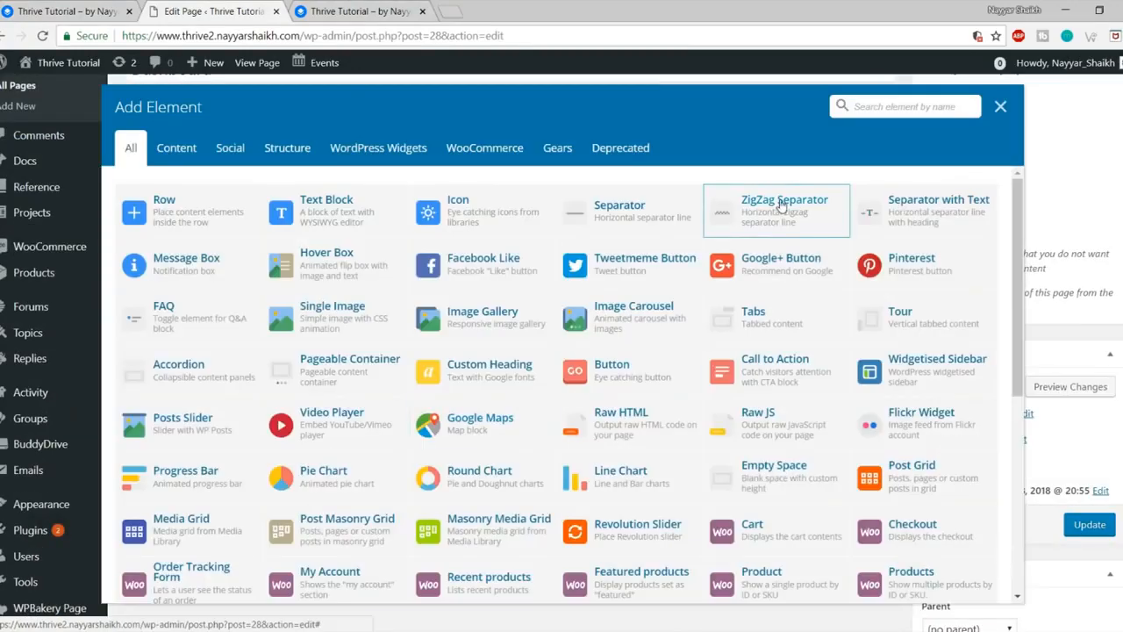
text(membe)
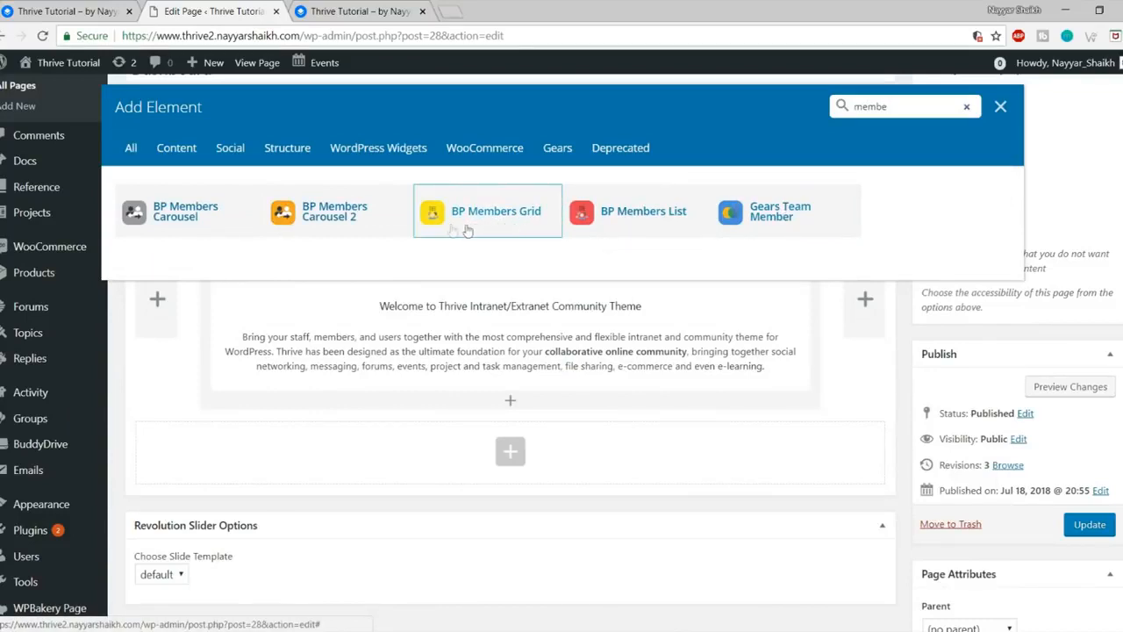
click(497, 232)
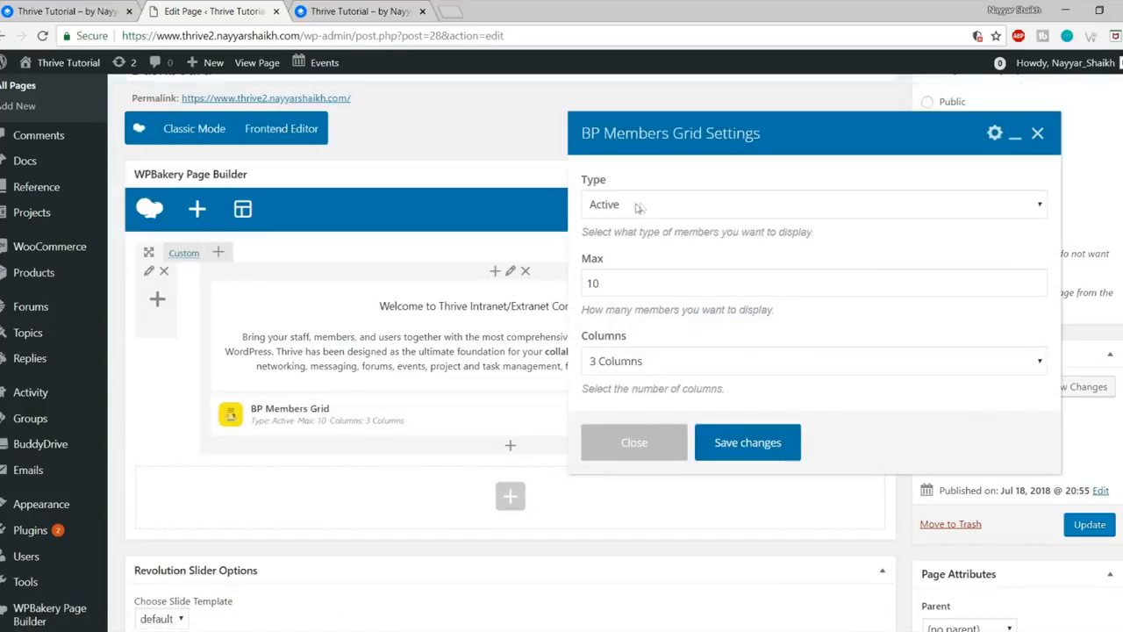
click(665, 206)
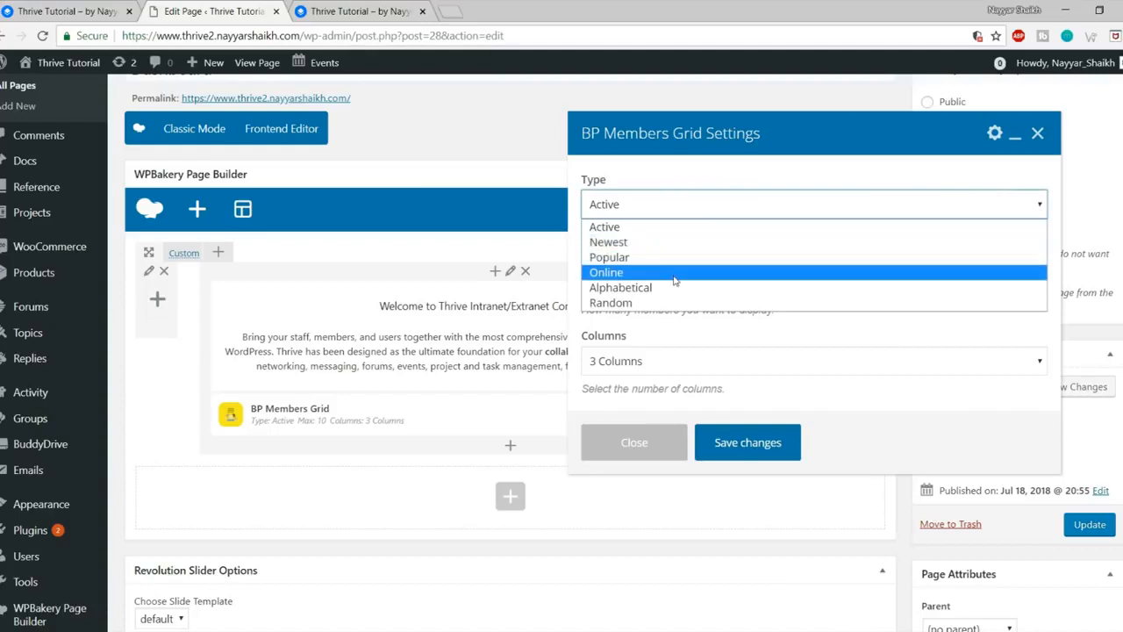
click(635, 243)
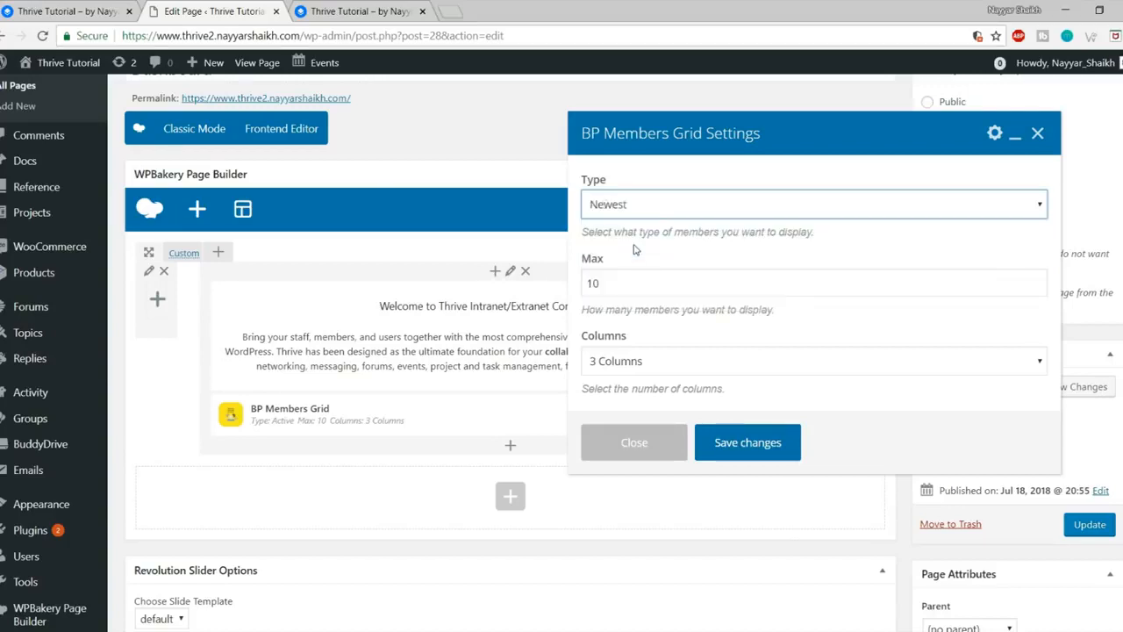
click(638, 290)
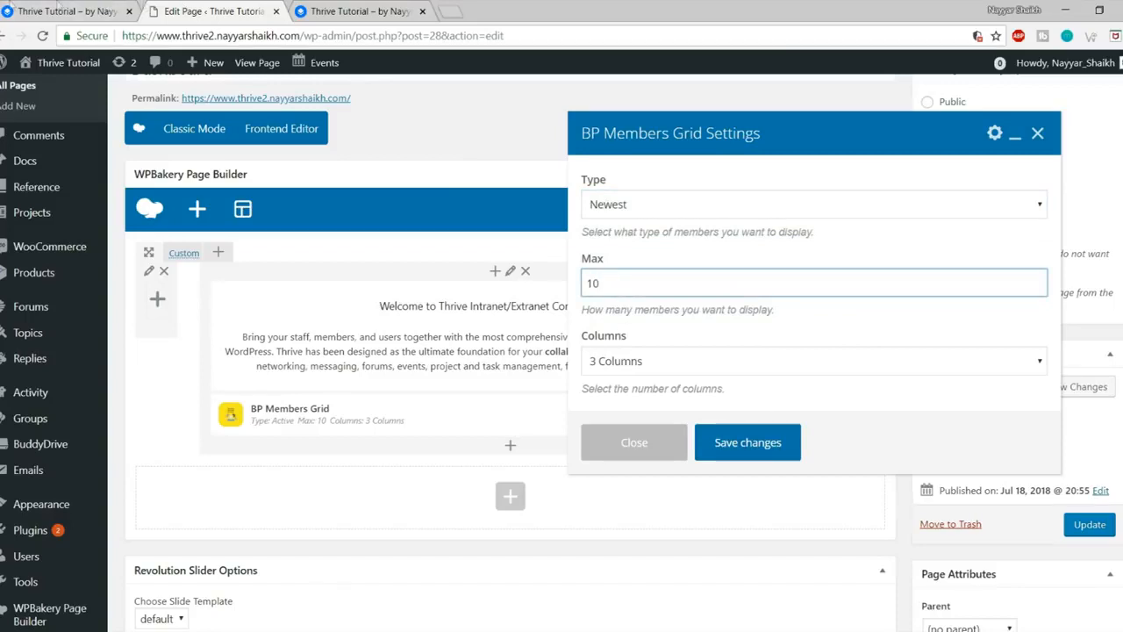
Step: Set the grid to a maximum of 12 members in 6 columns, save, and update the page
click(66, 11)
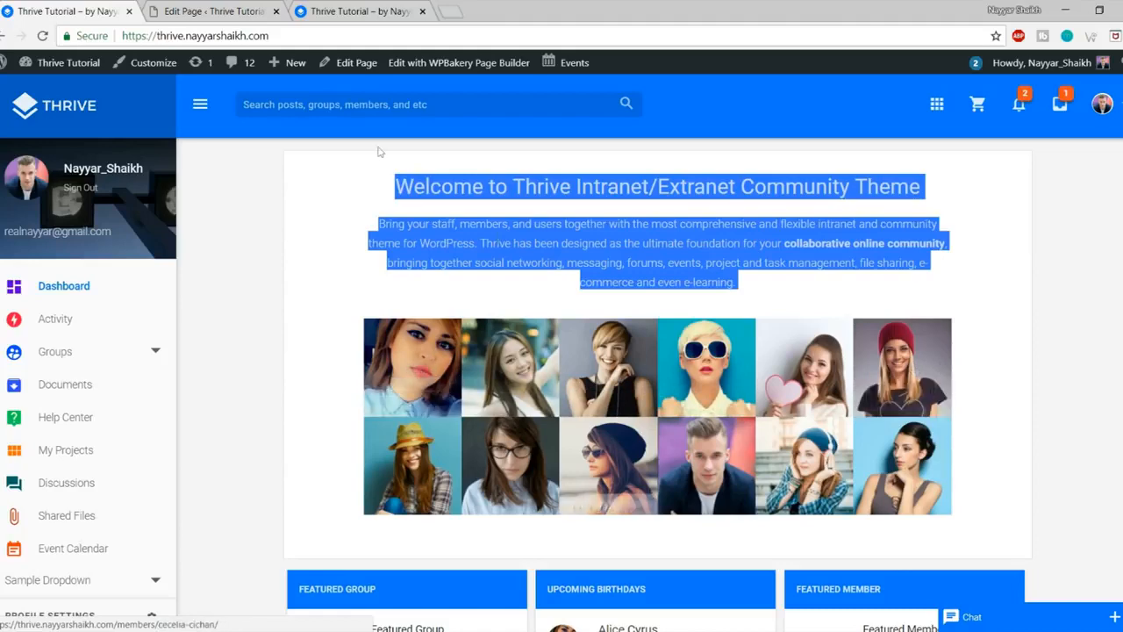
click(216, 11)
drag(621, 284, 562, 272)
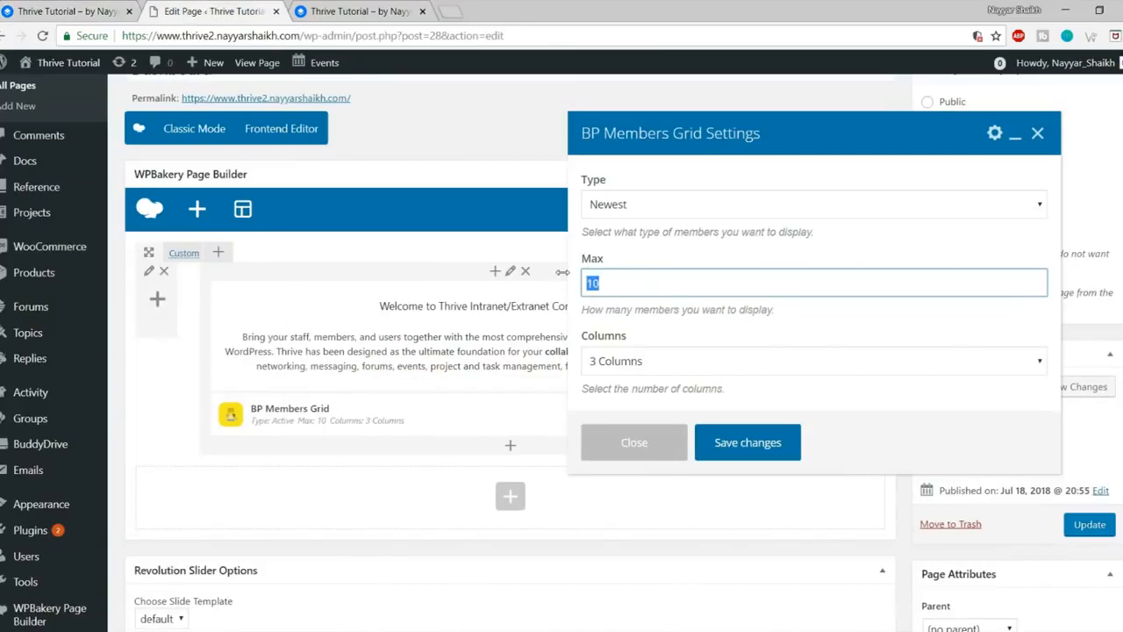
click(623, 360)
click(628, 429)
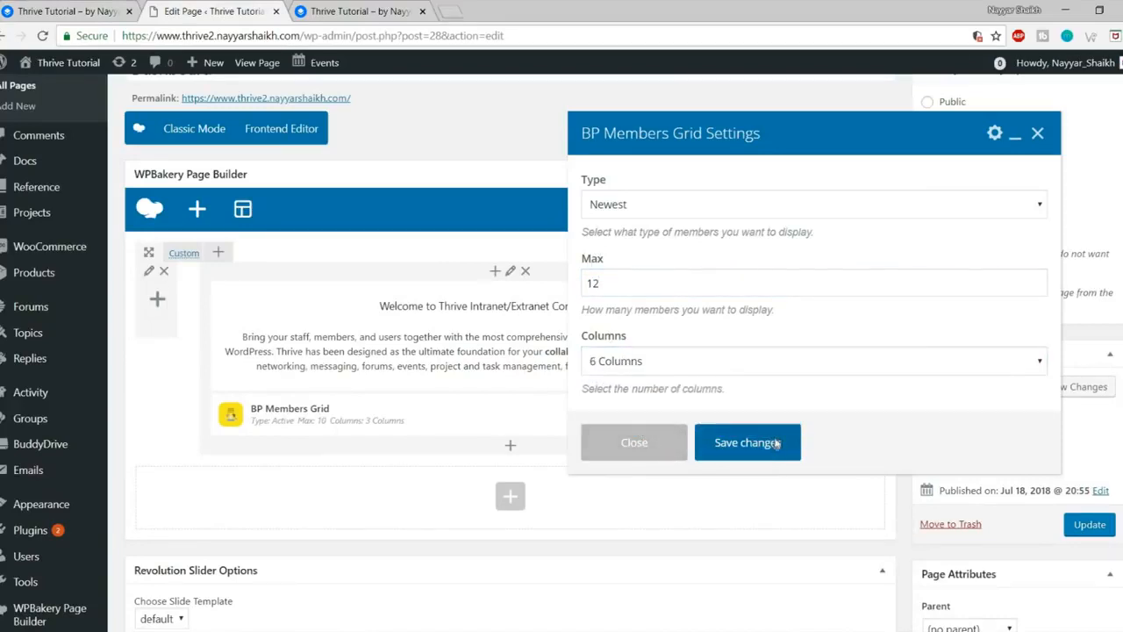
click(747, 442)
click(1109, 524)
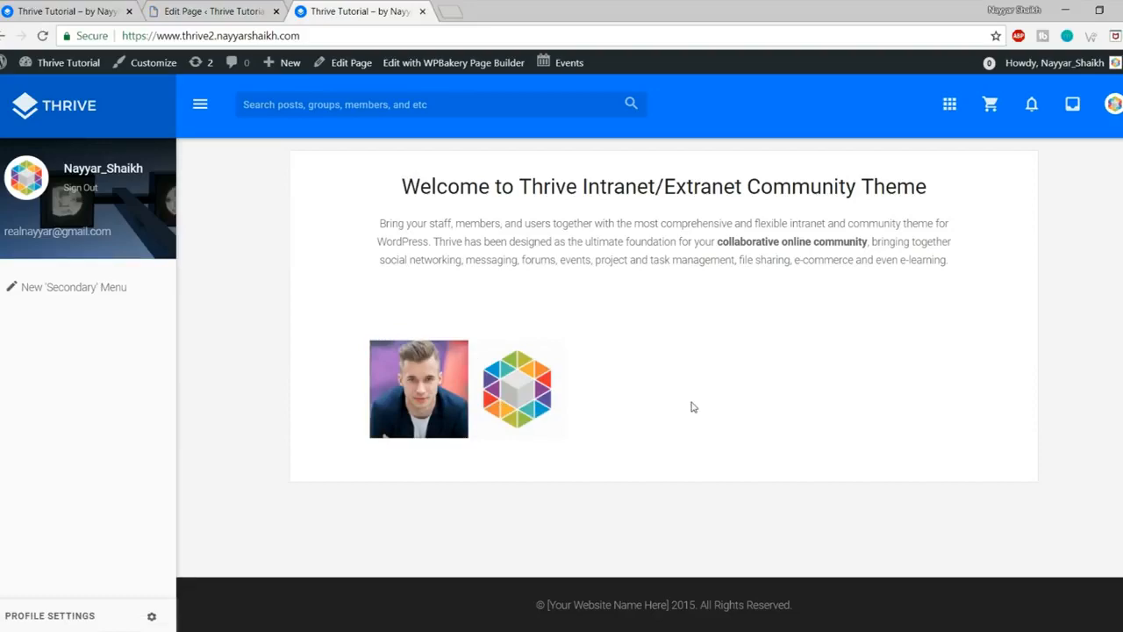
key(ctrl+shift+Tab)
scroll(664, 143, down, 3)
scroll(674, 181, up, 2)
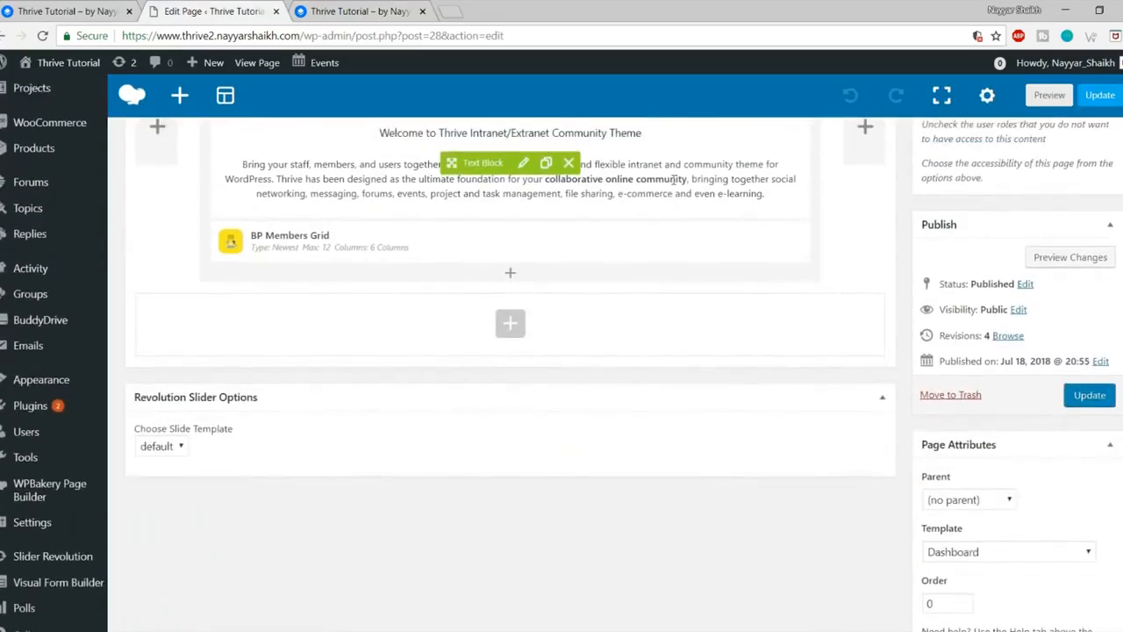
right_click(88, 7)
click(71, 10)
scroll(476, 294, down, 5)
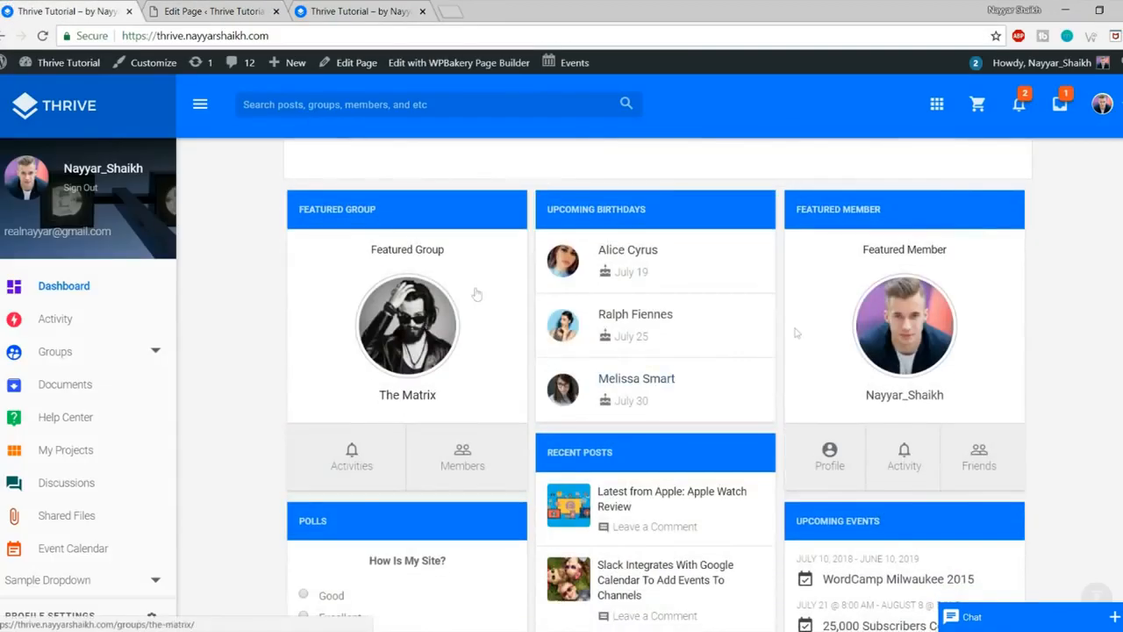
scroll(518, 302, down, 2)
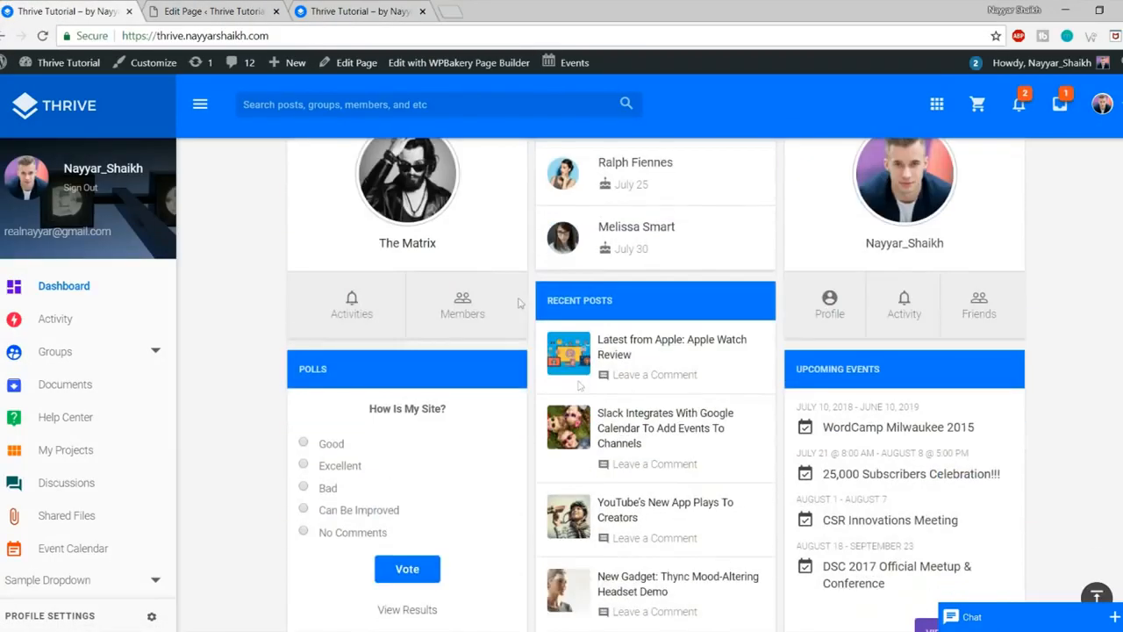
scroll(787, 493, up, 6)
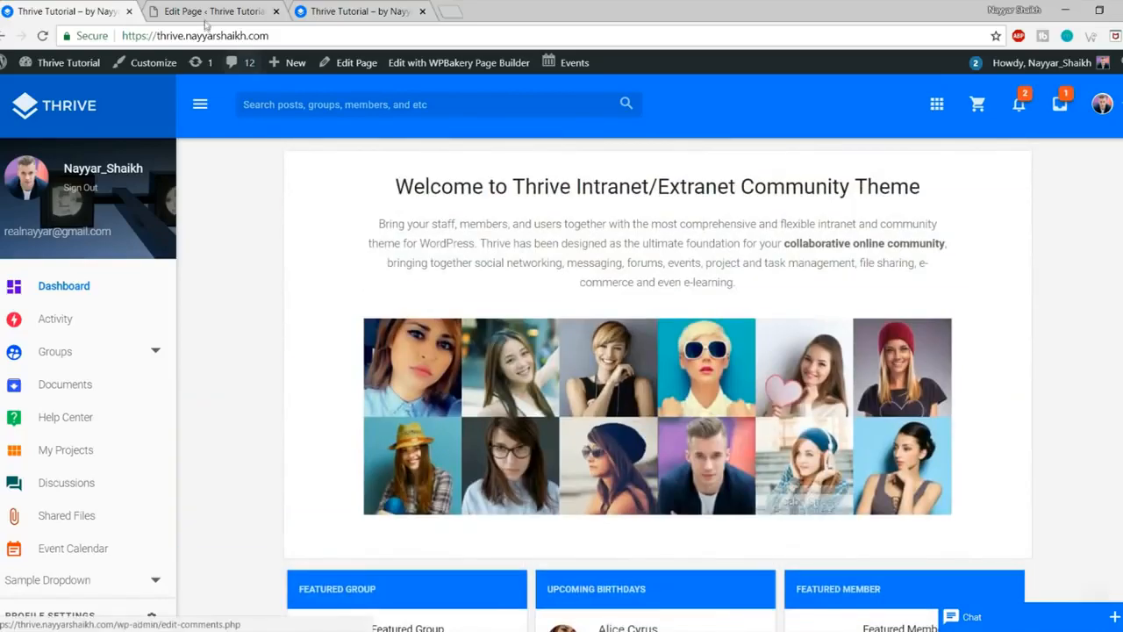
click(189, 9)
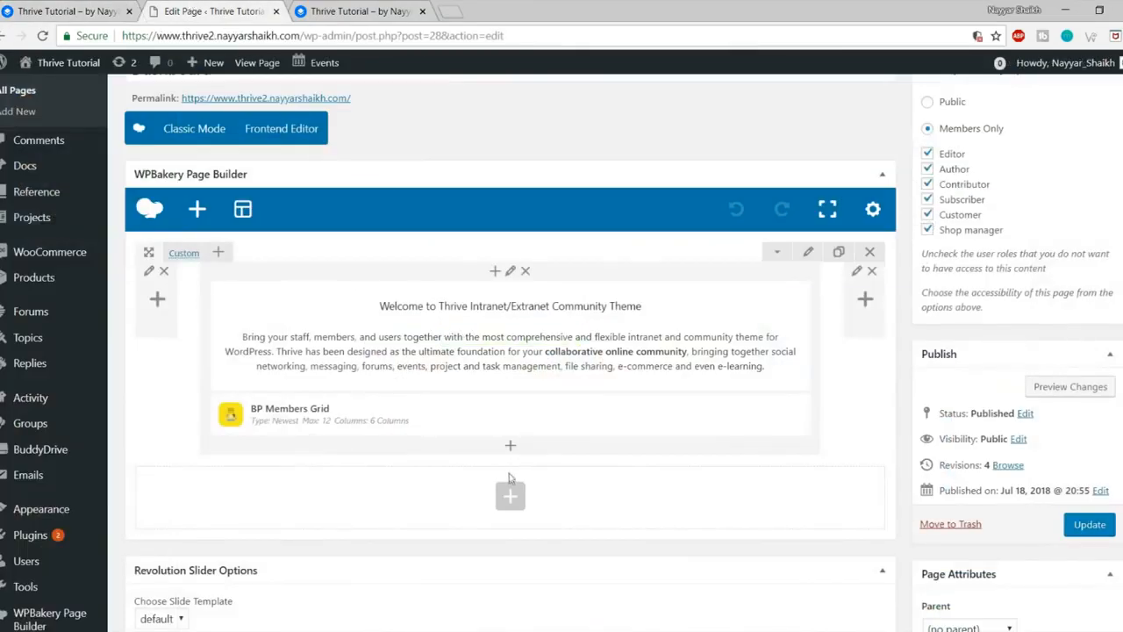
Step: Add an Activity Stream element below the members grid, save it, and update the page
click(511, 446)
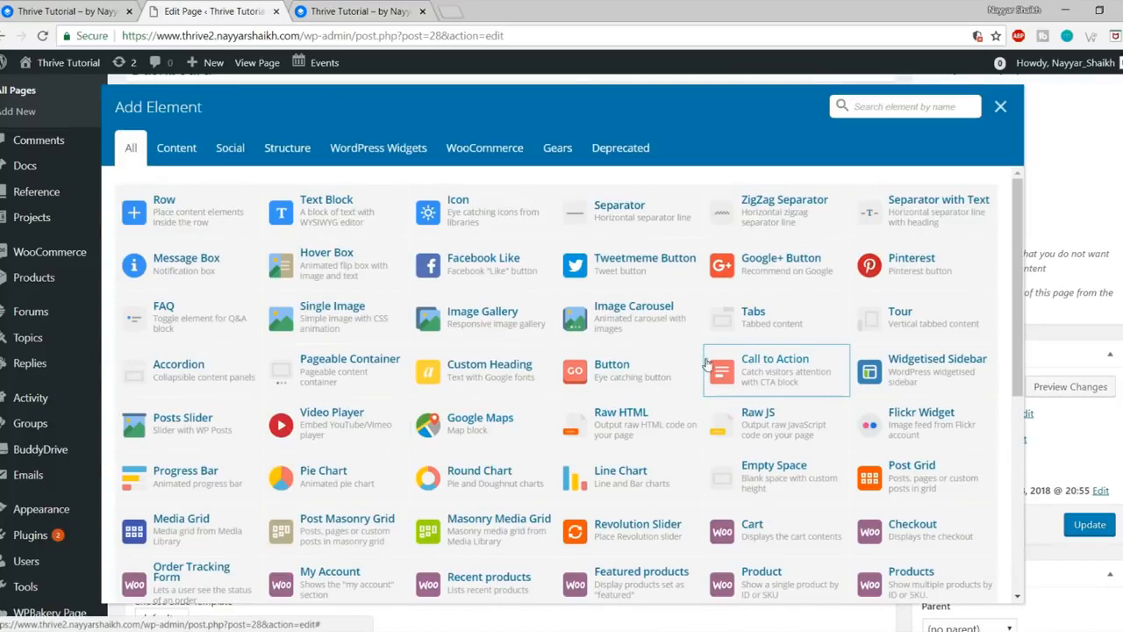
text(ac)
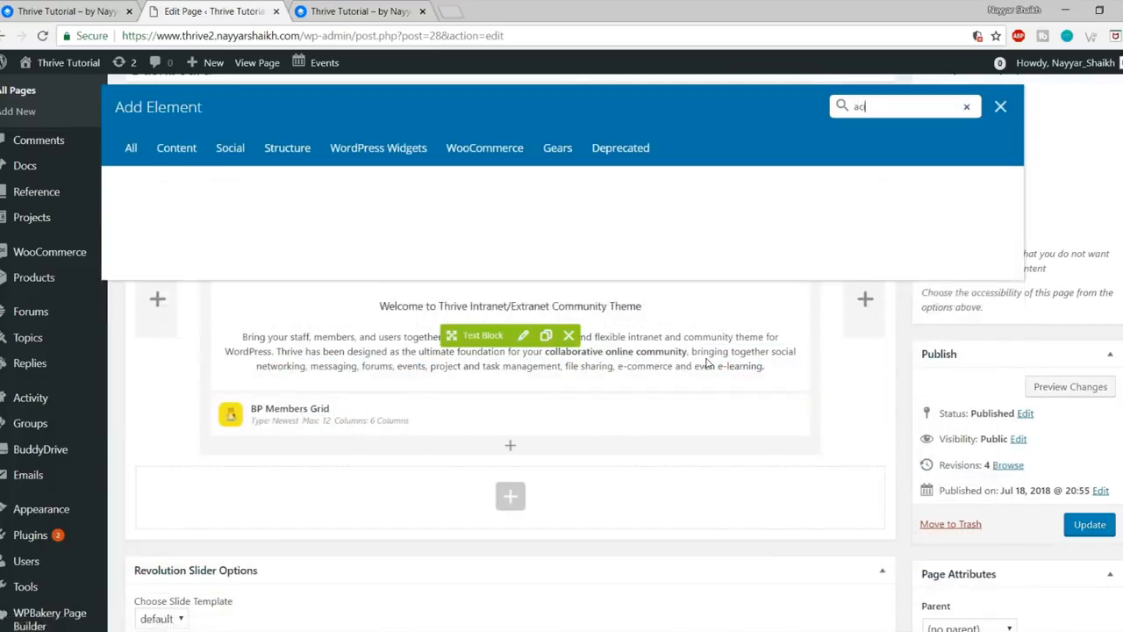
text(ti)
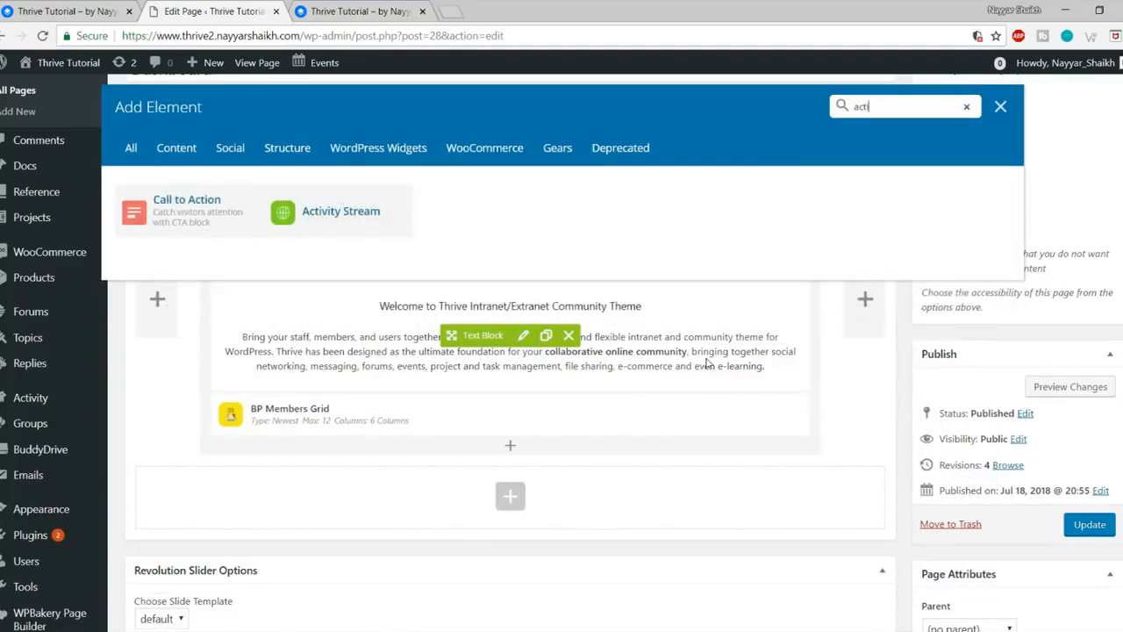
click(363, 221)
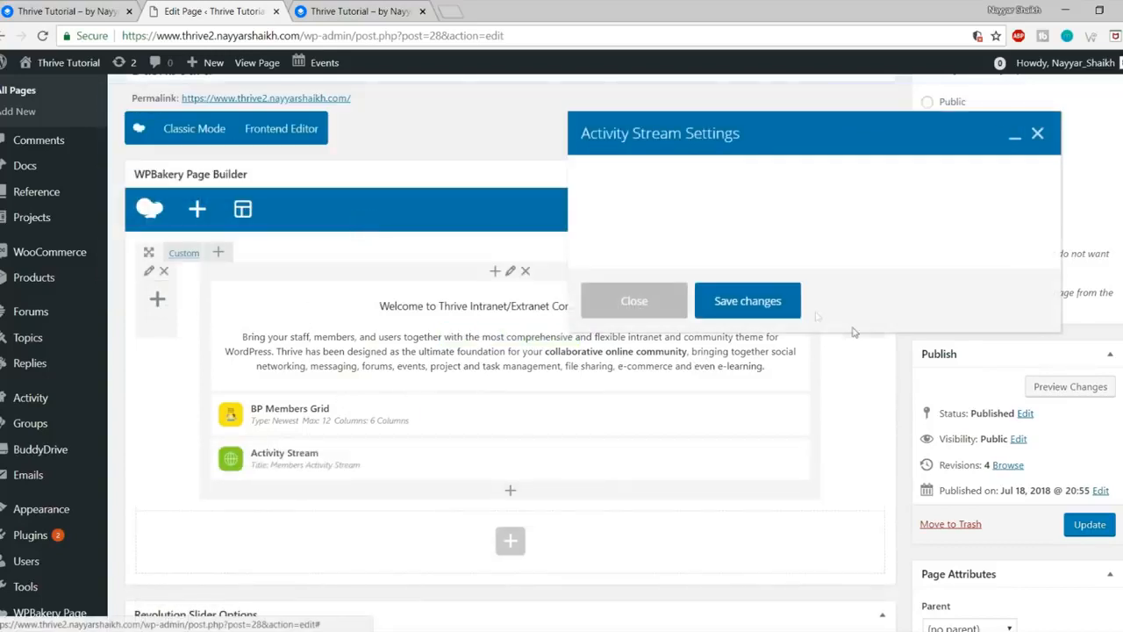
click(753, 307)
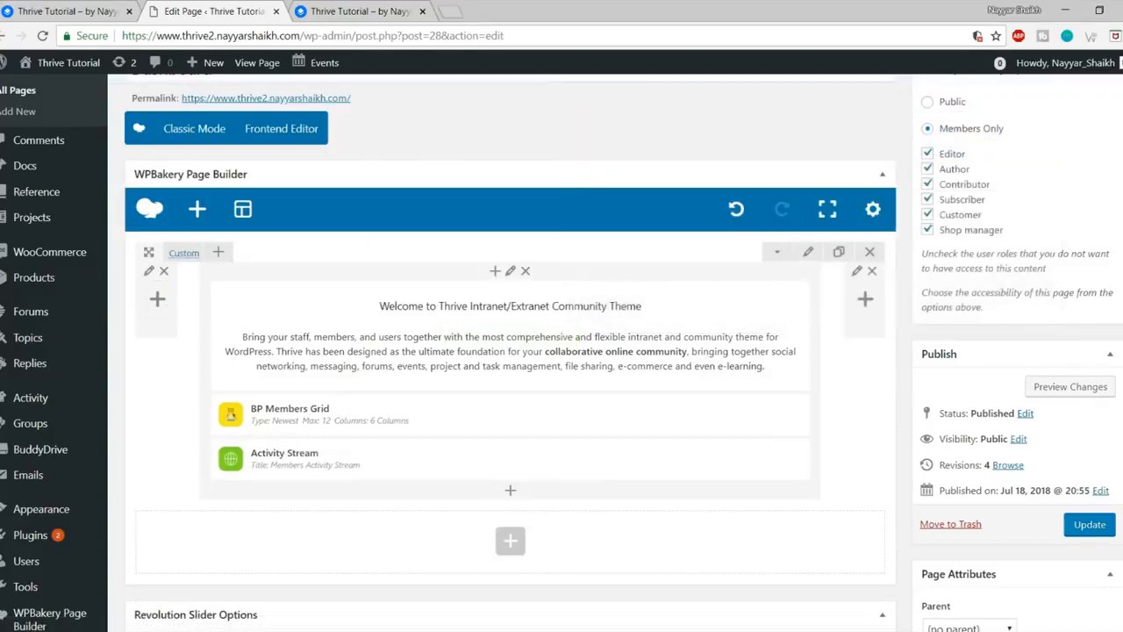
click(1099, 529)
click(297, 13)
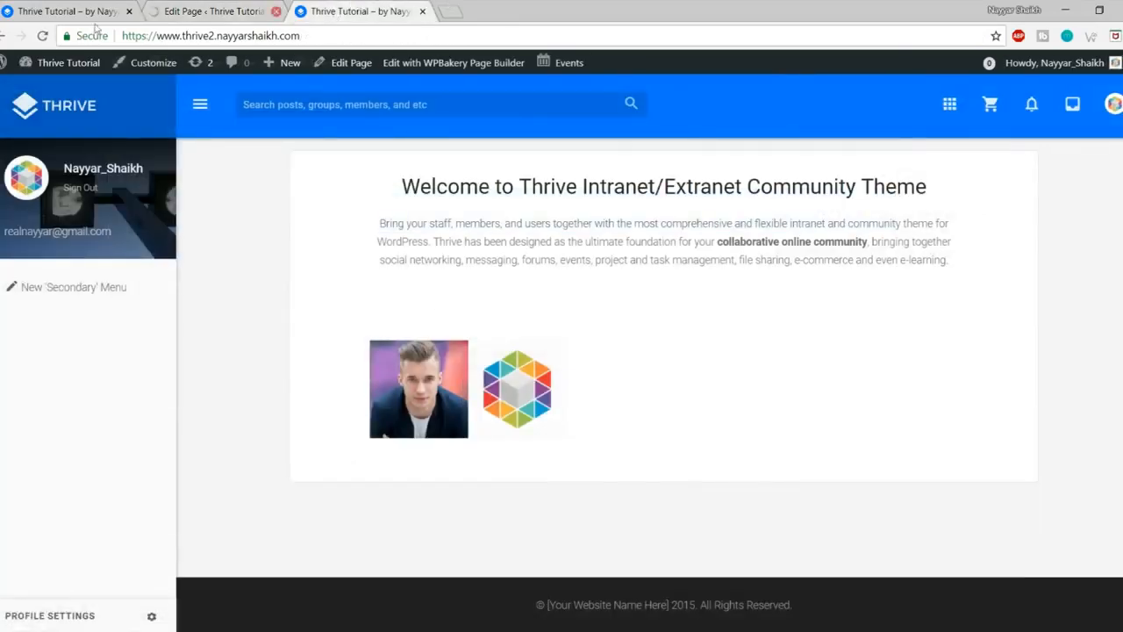
Step: Reload the live homepage and review the new activity stream with its friendship entry
click(42, 36)
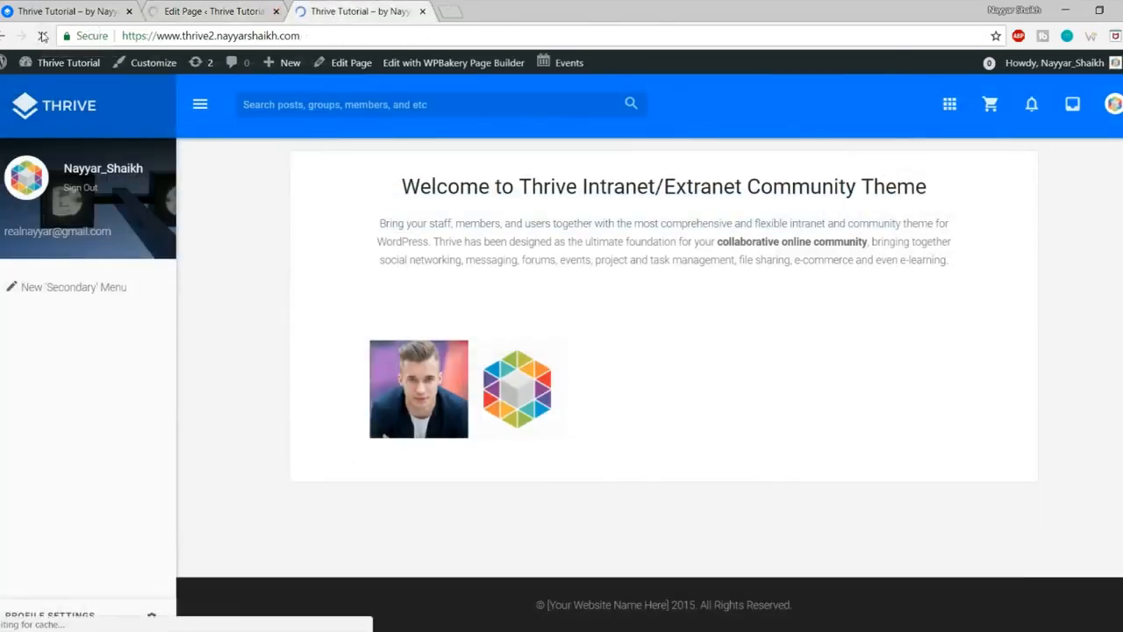
scroll(1115, 283, down, 2)
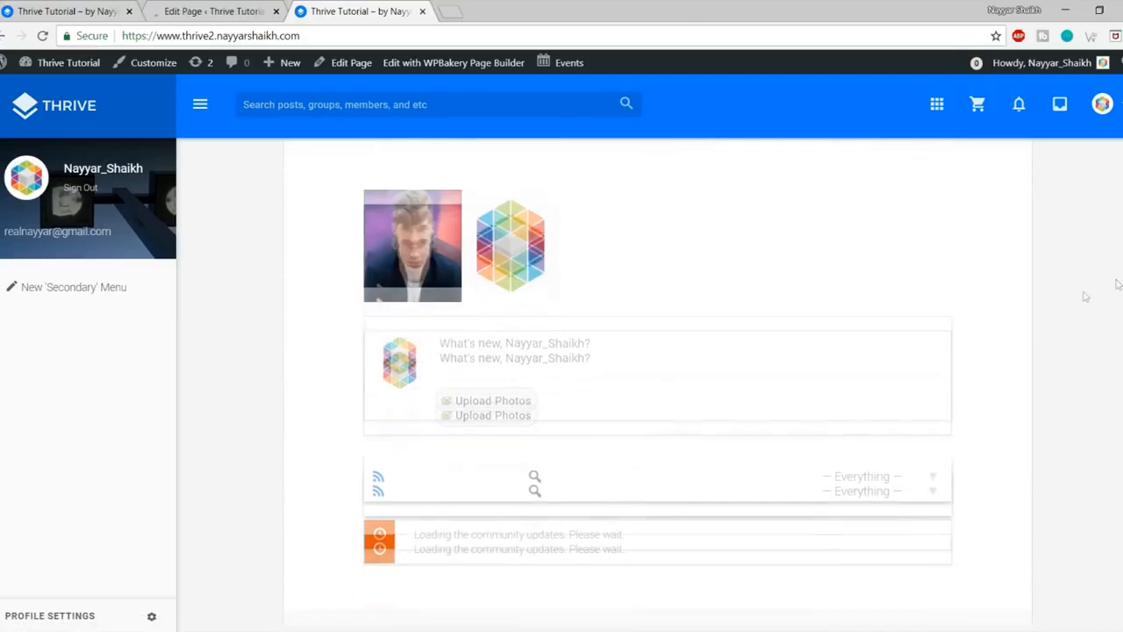
click(651, 352)
scroll(657, 383, down, 2)
scroll(657, 391, up, 3)
scroll(672, 394, down, 2)
scroll(672, 394, down, 5)
scroll(687, 363, up, 1)
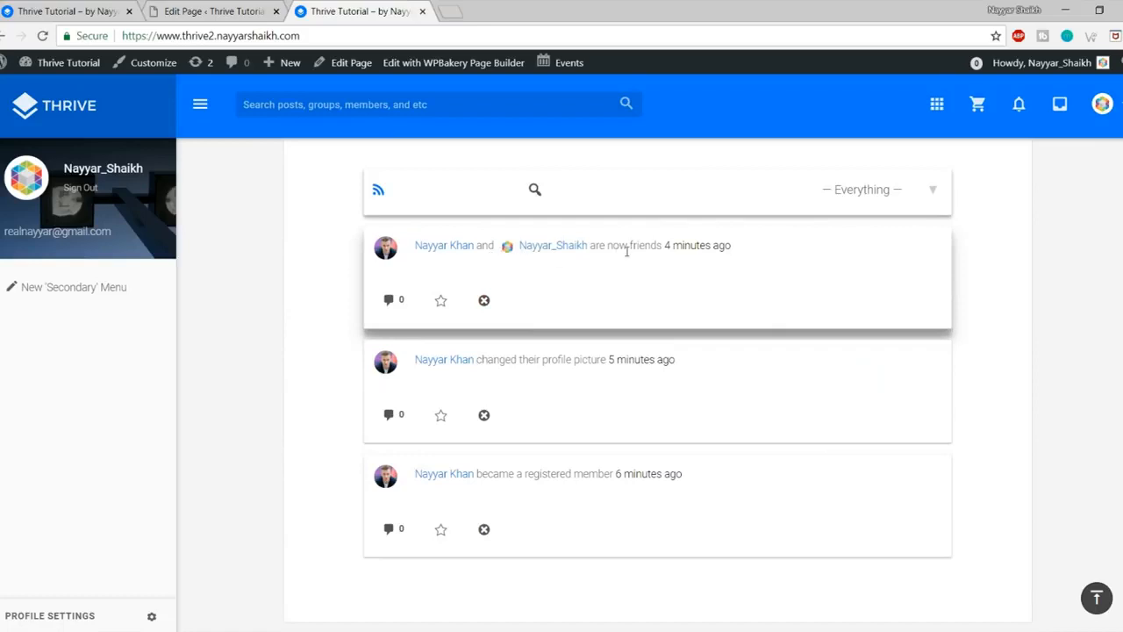
drag(600, 252, 714, 254)
click(746, 258)
scroll(670, 348, up, 4)
scroll(670, 349, down, 4)
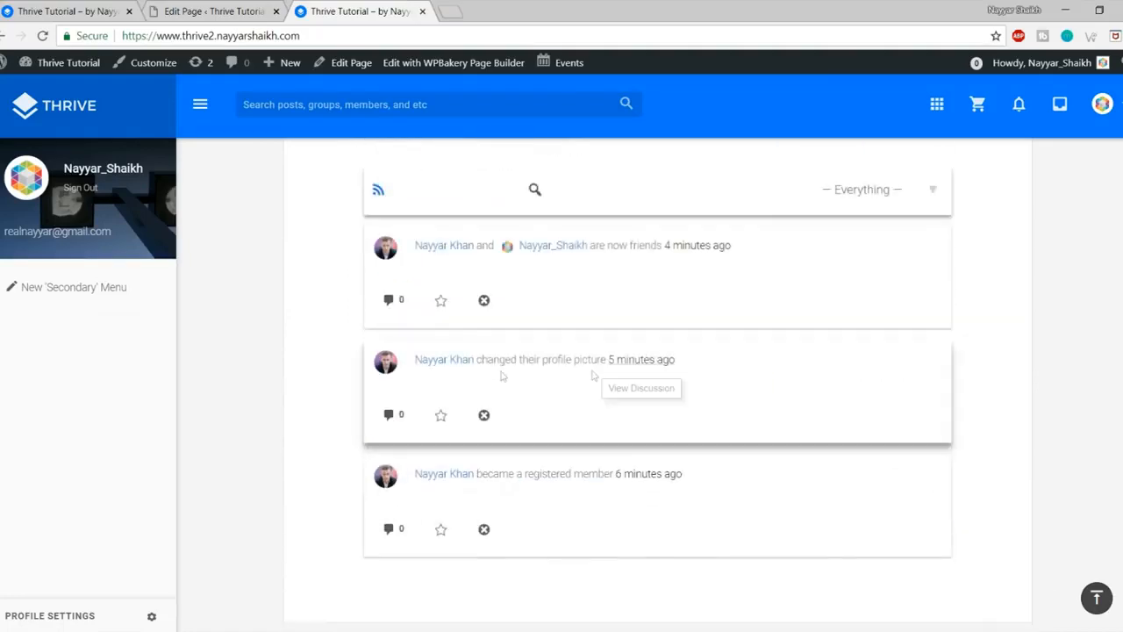
scroll(699, 382, up, 4)
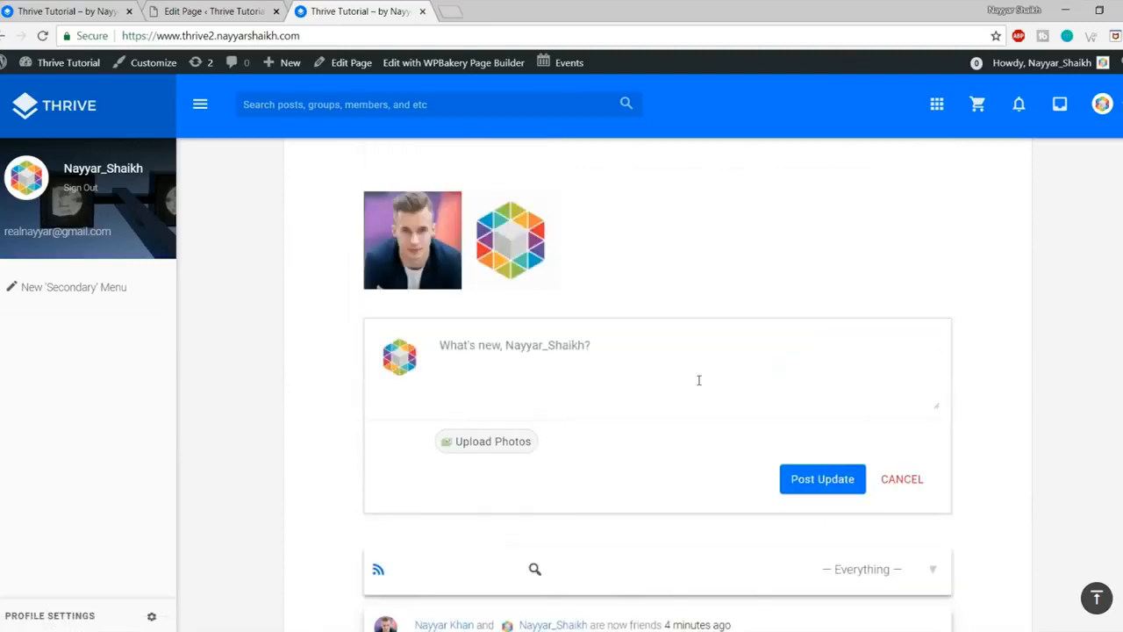
Step: Start and cancel a status update, then view the reference site's dashboard for comparison
click(549, 373)
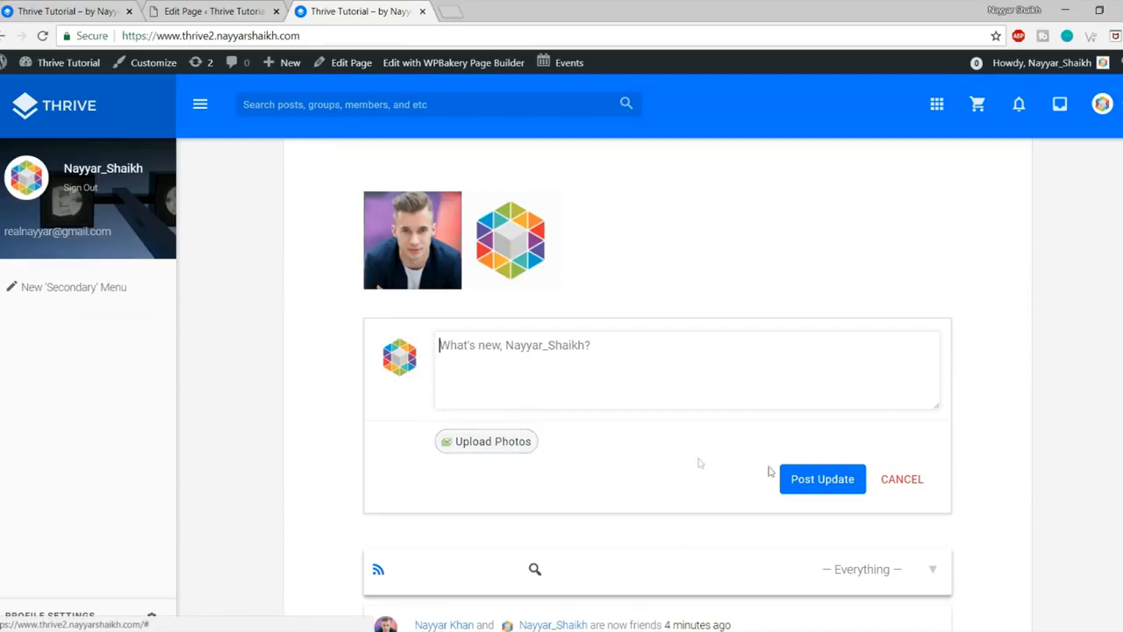
click(899, 480)
scroll(829, 450, up, 2)
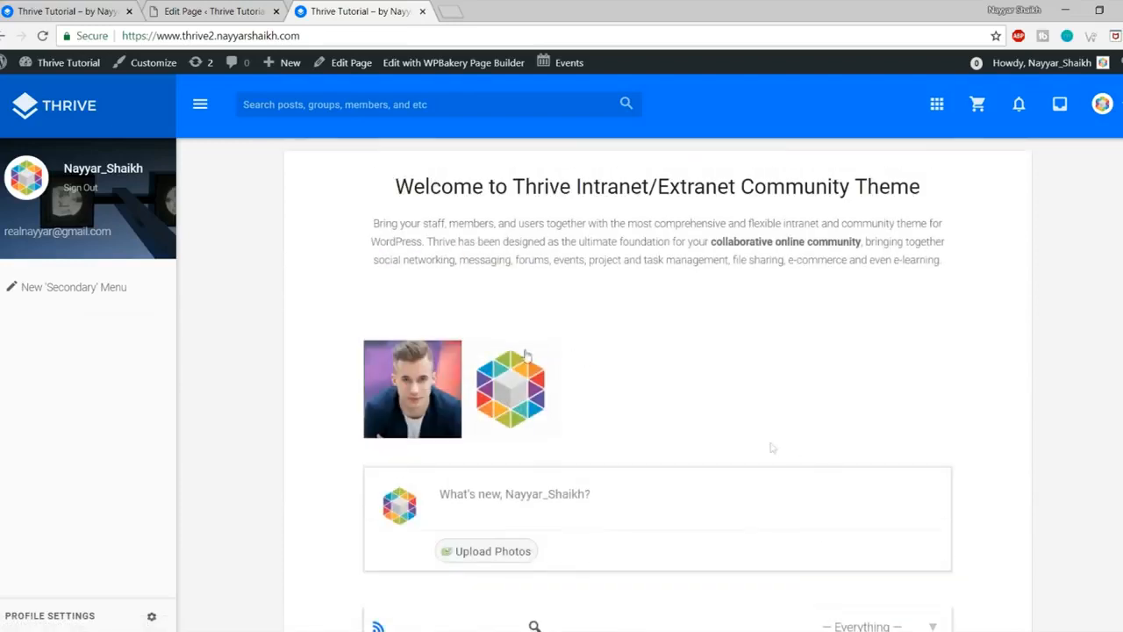
scroll(751, 412, down, 6)
scroll(745, 476, up, 6)
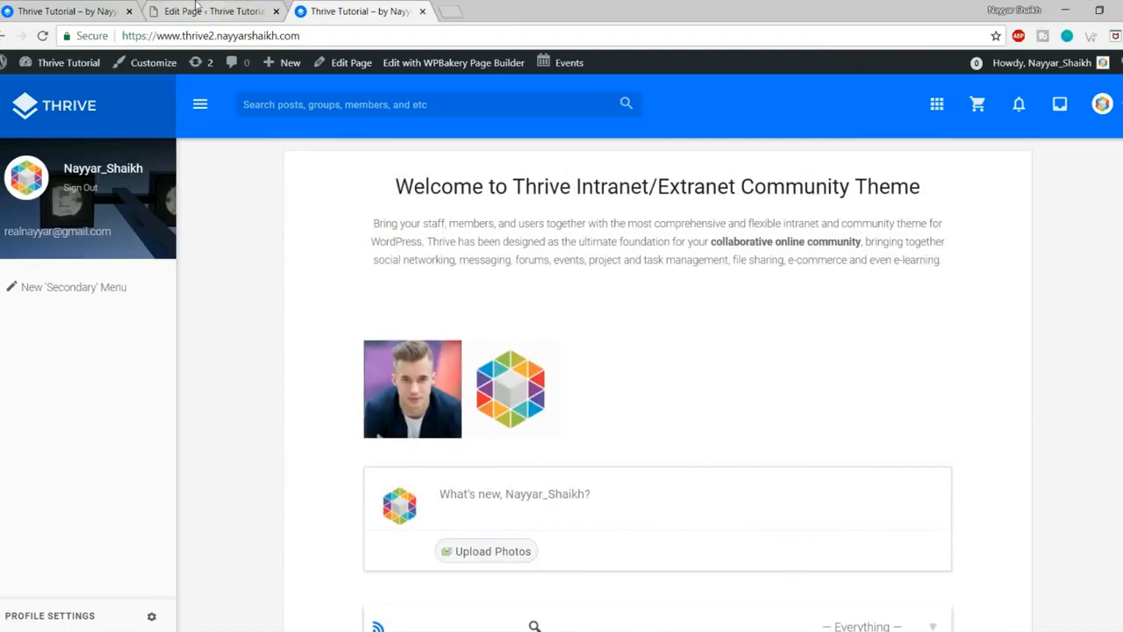
click(196, 7)
click(79, 10)
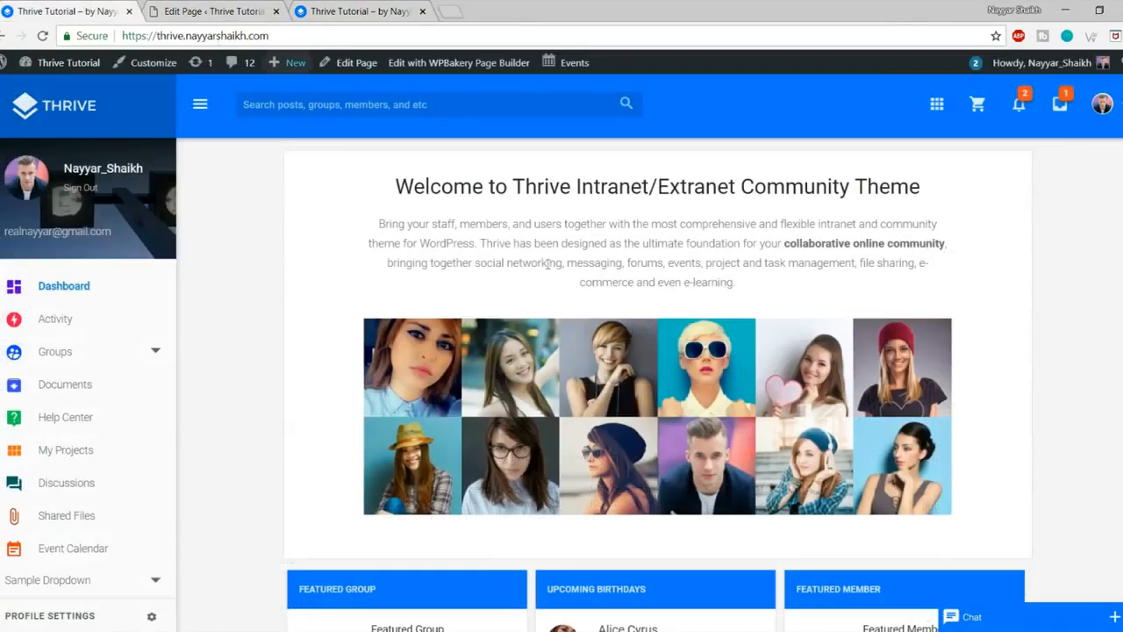
Step: Remove the Activity Stream element from the Dashboard page in WPBakery and update the page
scroll(769, 430, down, 3)
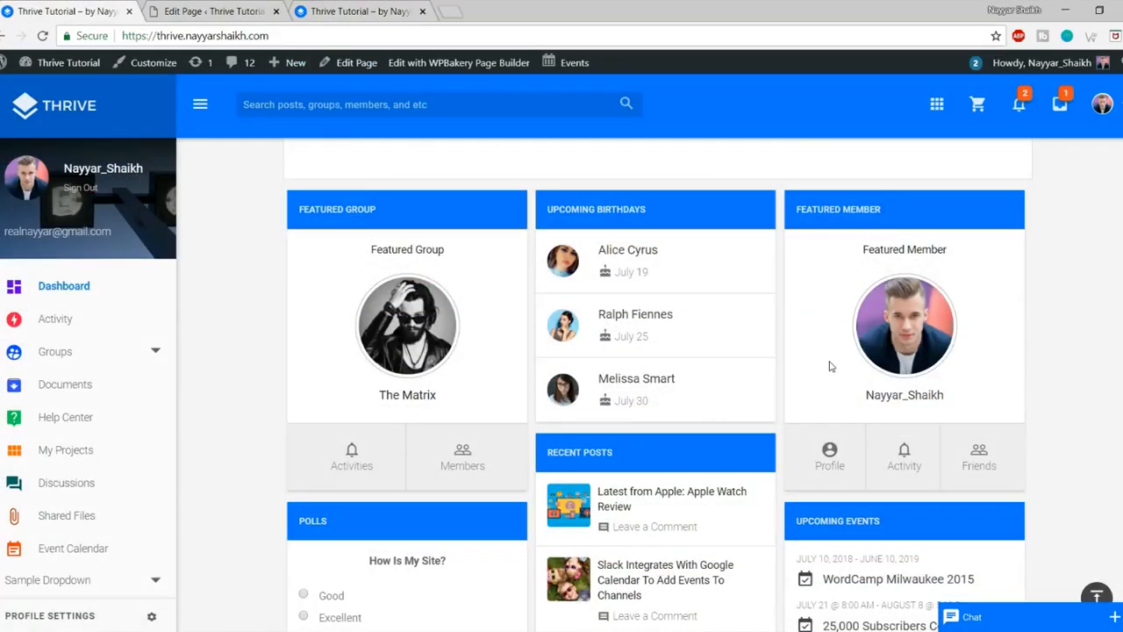
scroll(845, 417, up, 2)
click(246, 6)
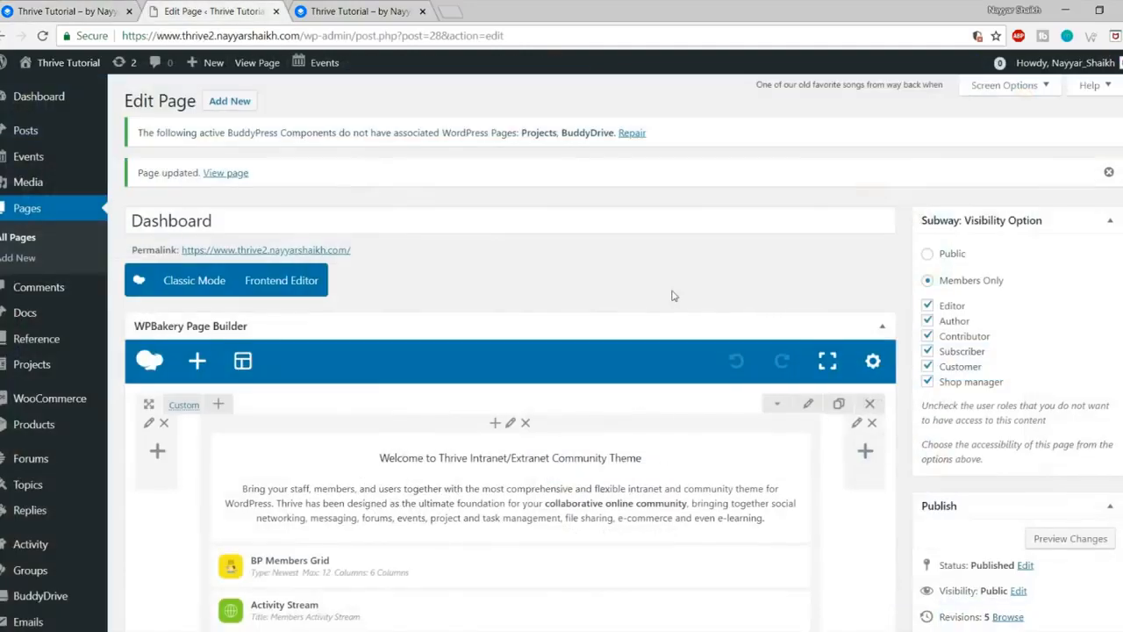
scroll(649, 307, down, 4)
scroll(638, 315, down, 1)
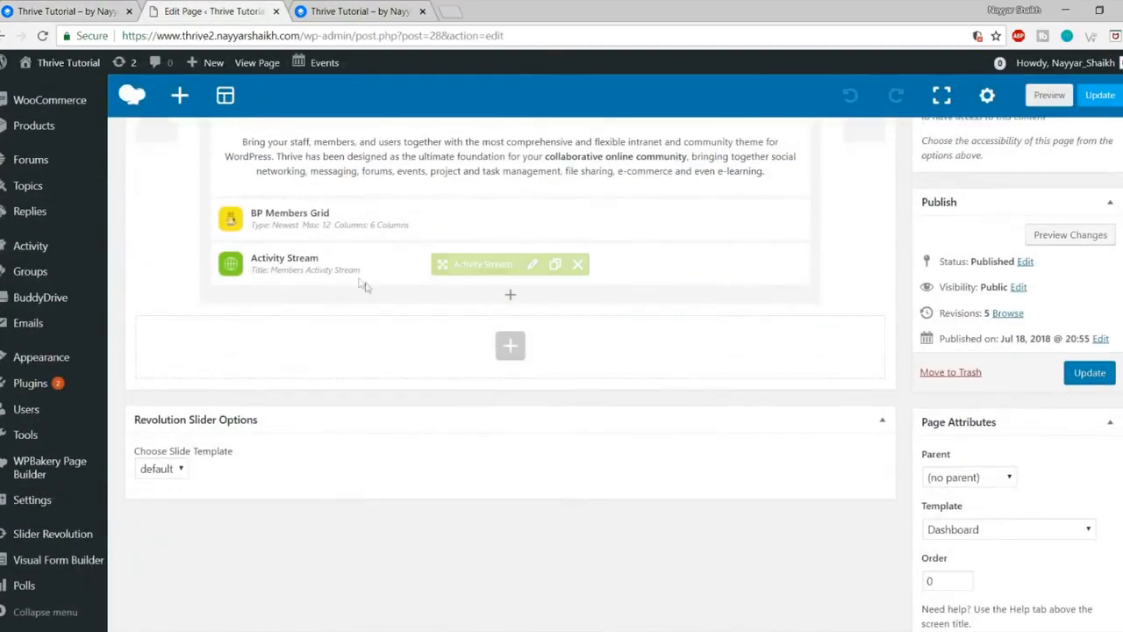
click(580, 265)
scroll(634, 395, up, 4)
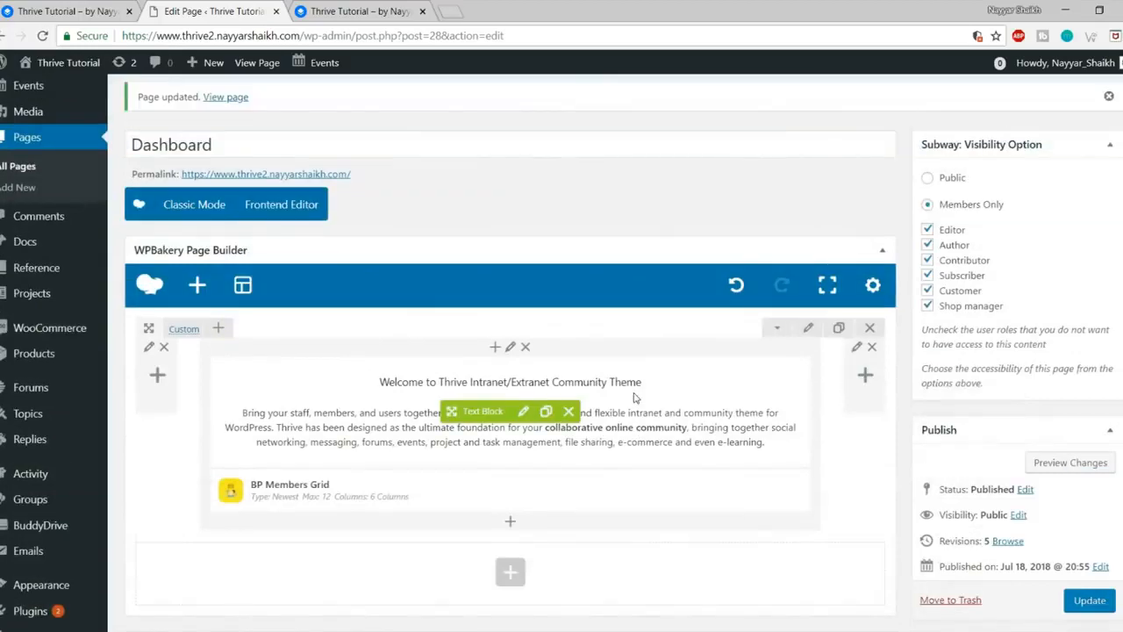
scroll(1110, 579, down, 1)
click(1102, 525)
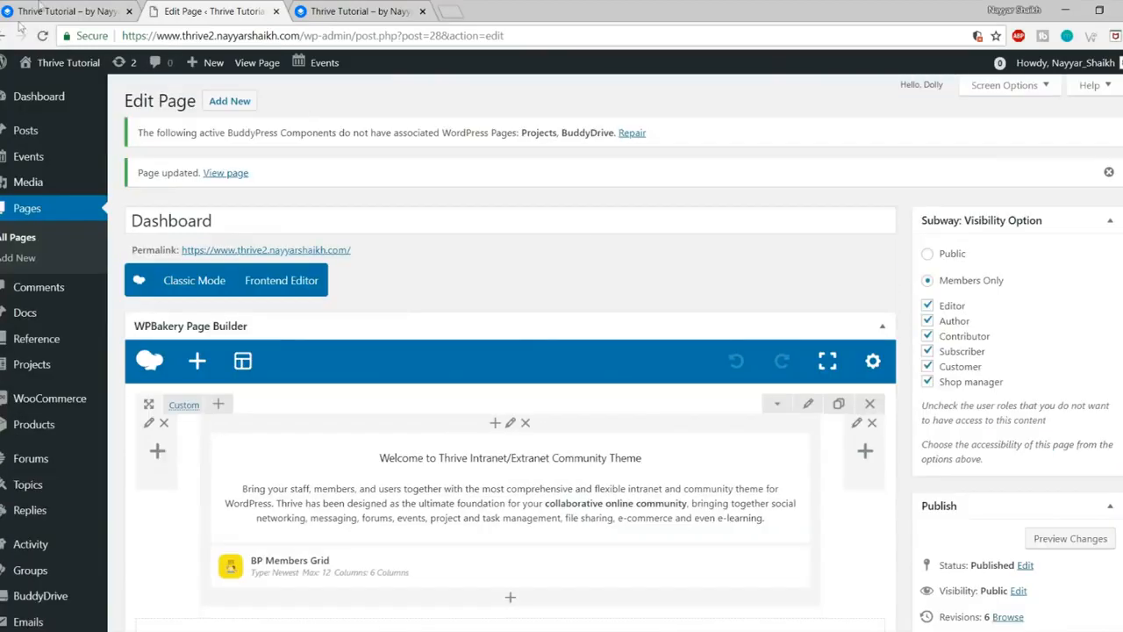
Step: Compare the result with the reference site's dashboard, then return to the page editor
click(35, 11)
scroll(747, 358, down, 1)
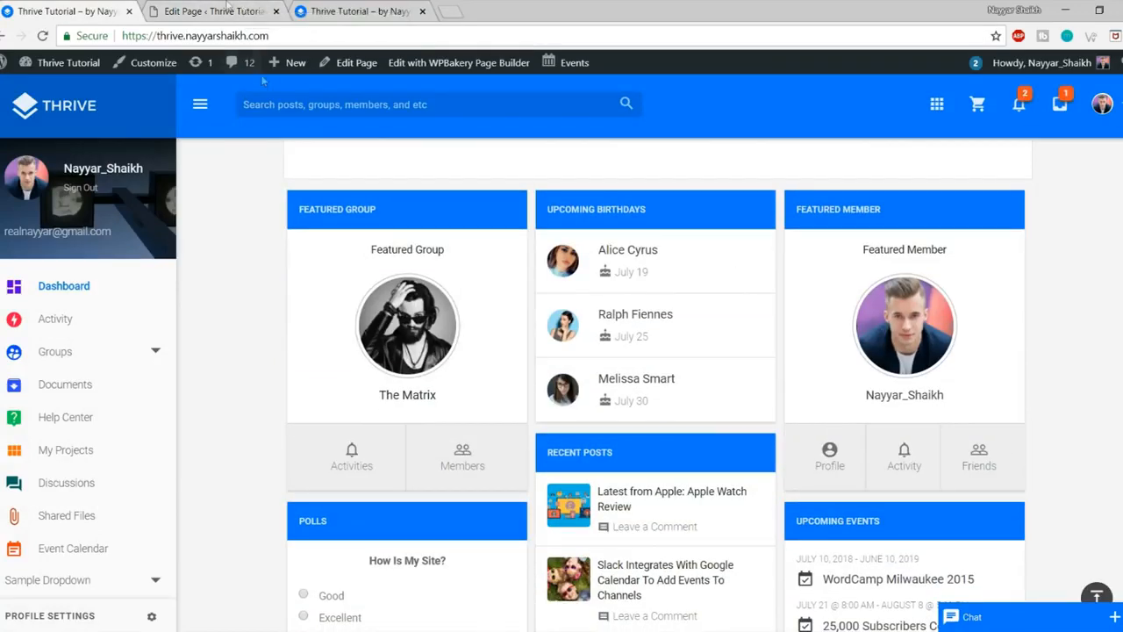
click(226, 8)
scroll(595, 416, down, 3)
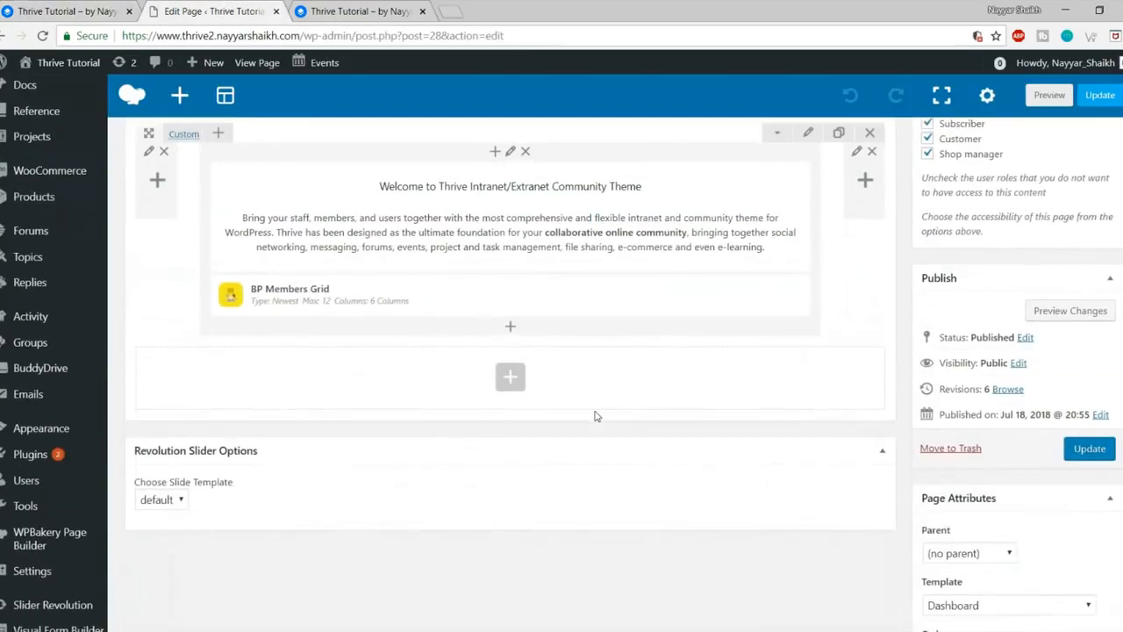
Step: Open Appearance > Widgets in a new tab and look over the empty Dashboard widget area
mouse_move(9, 436)
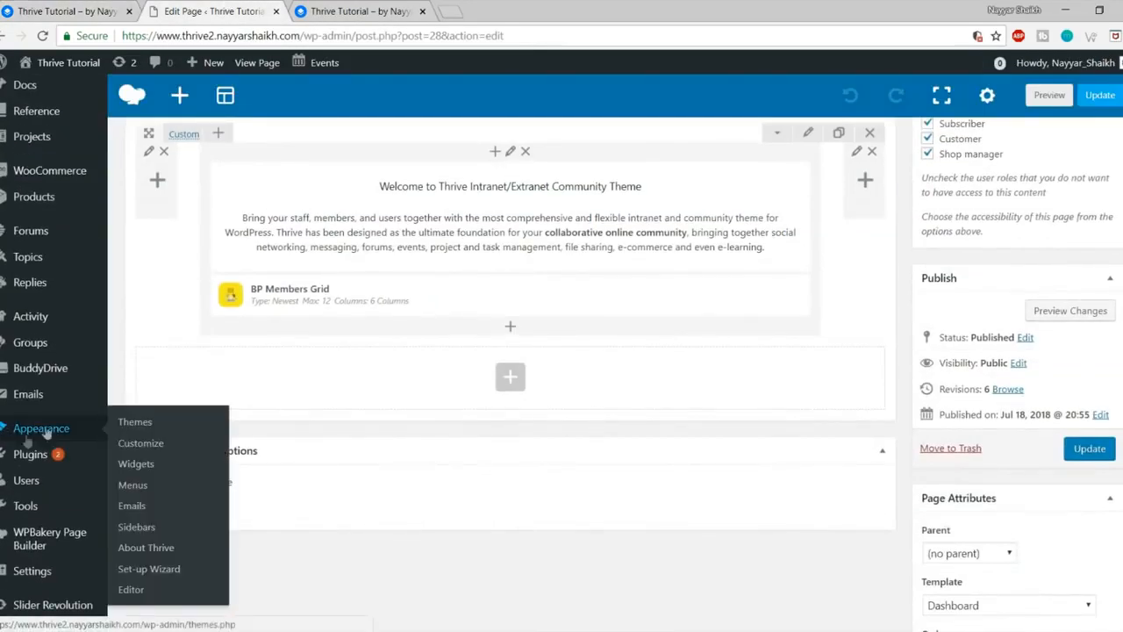
right_click(136, 471)
click(180, 475)
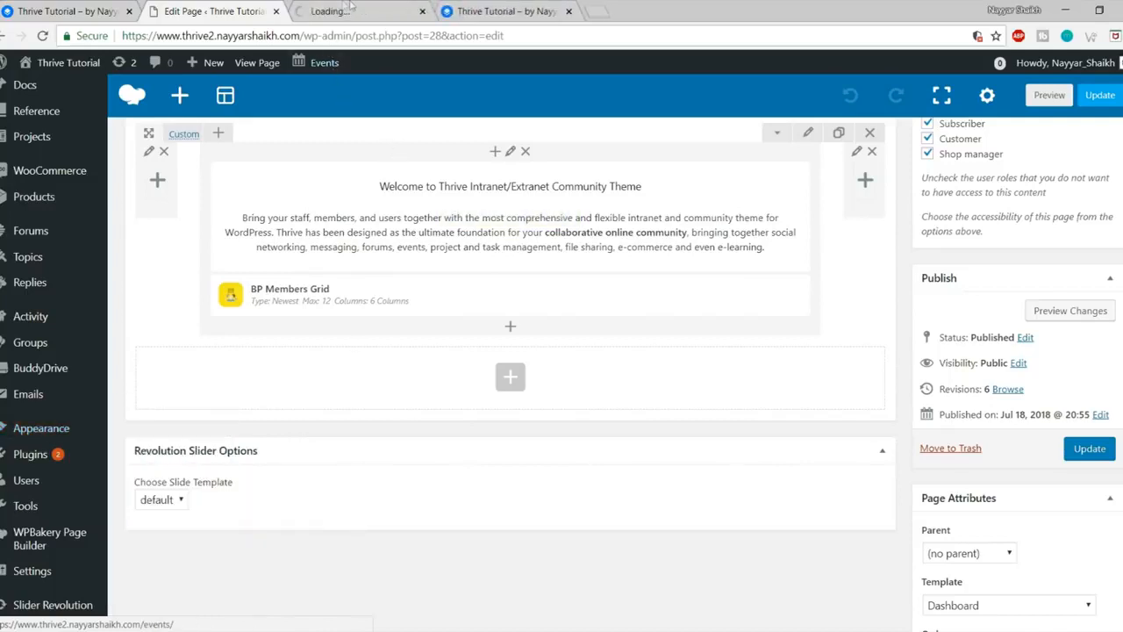
click(349, 7)
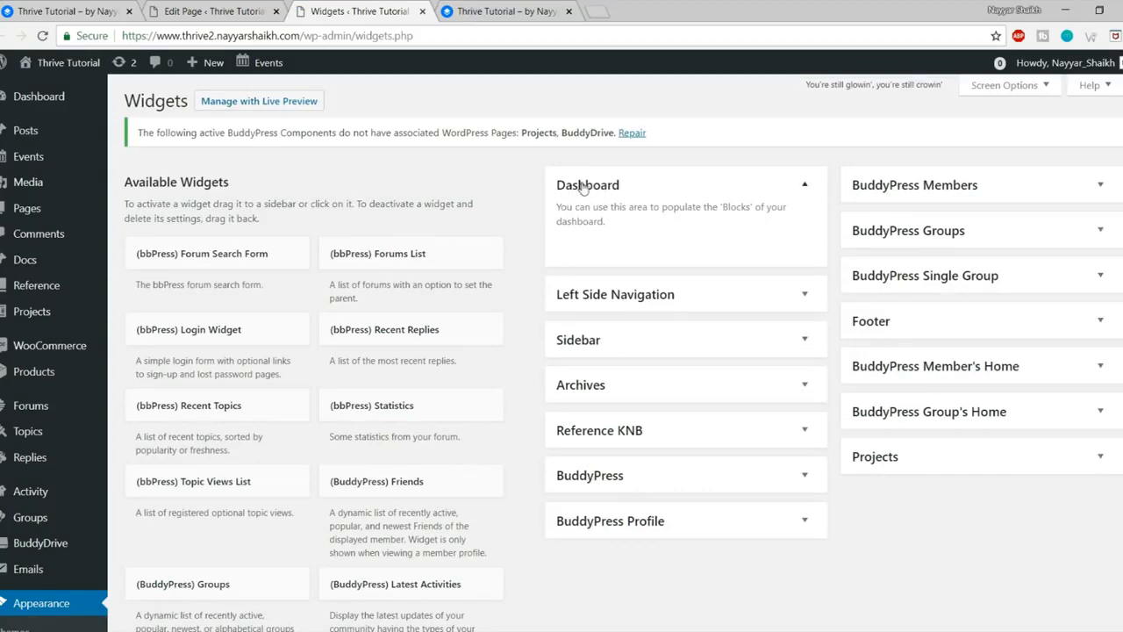
scroll(281, 354, down, 9)
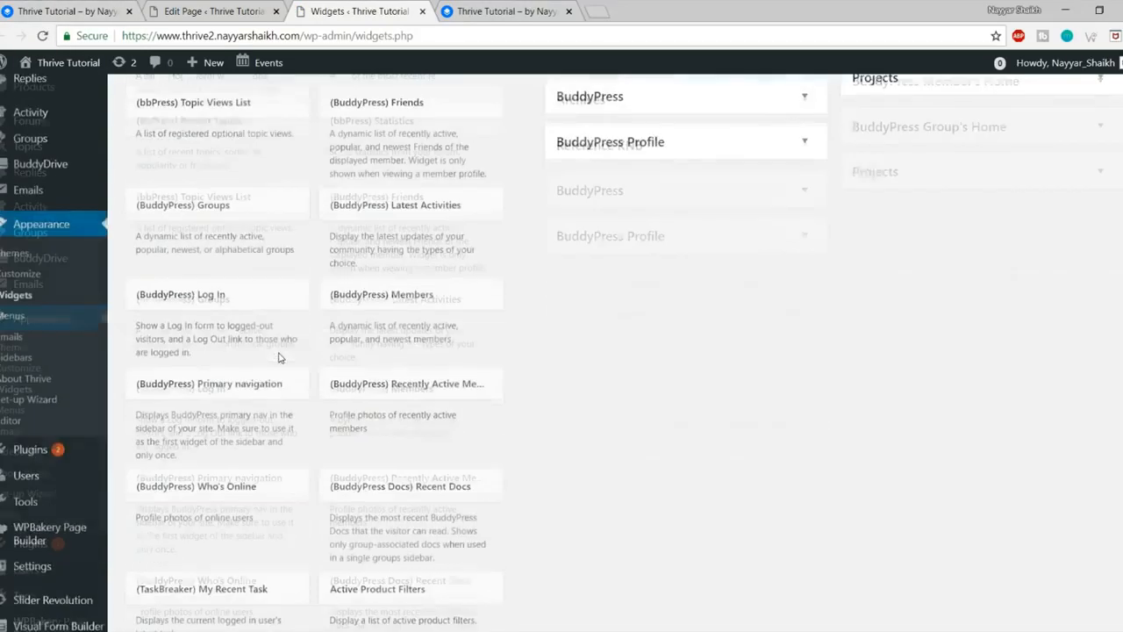
scroll(405, 427, up, 10)
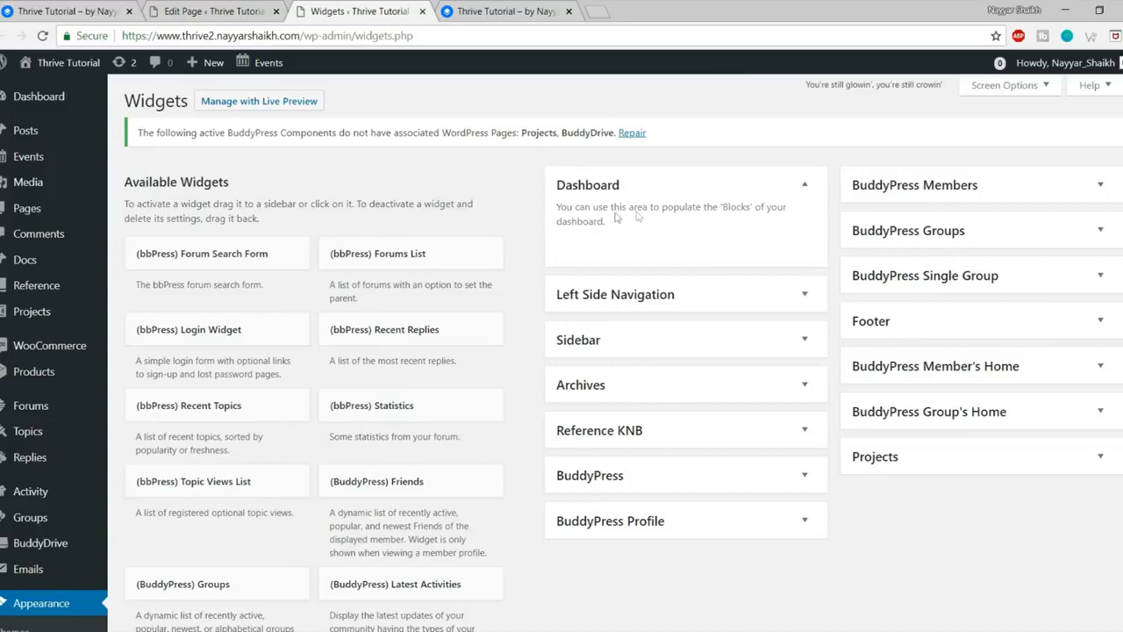
Step: Check the reference dashboard's widgets, then come back to the Widgets page
click(59, 7)
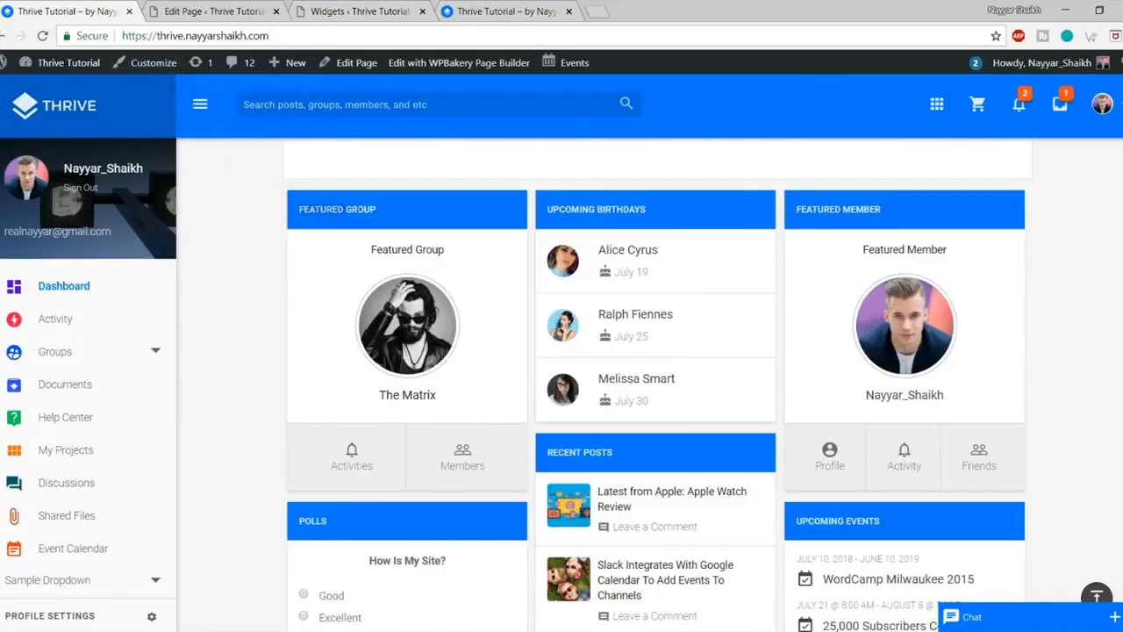
click(263, 11)
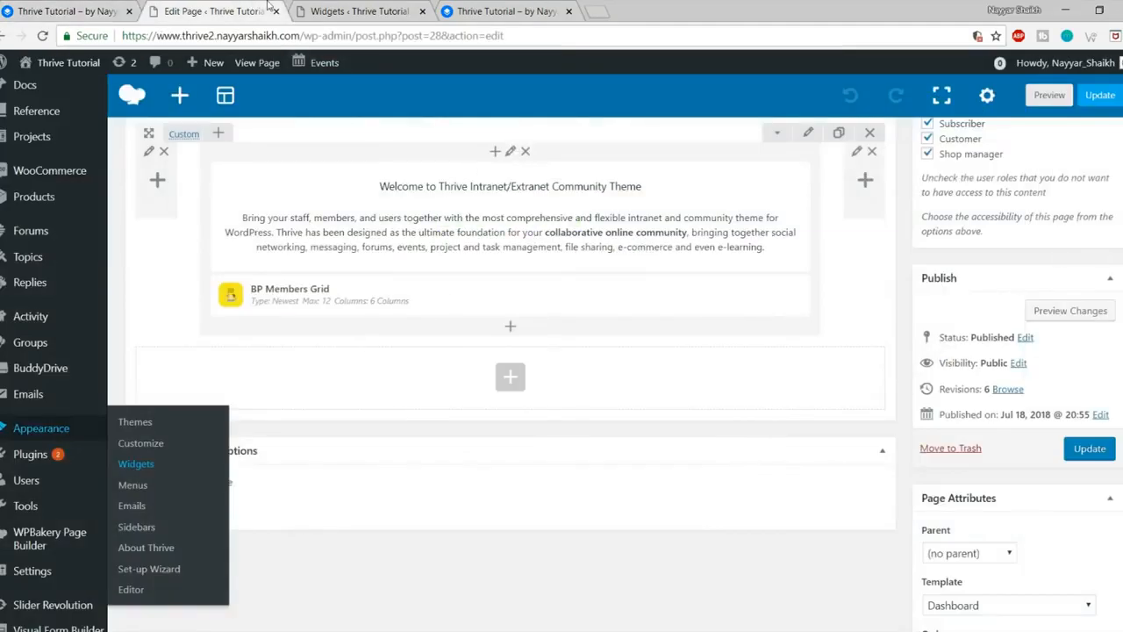
click(336, 8)
scroll(589, 389, down, 7)
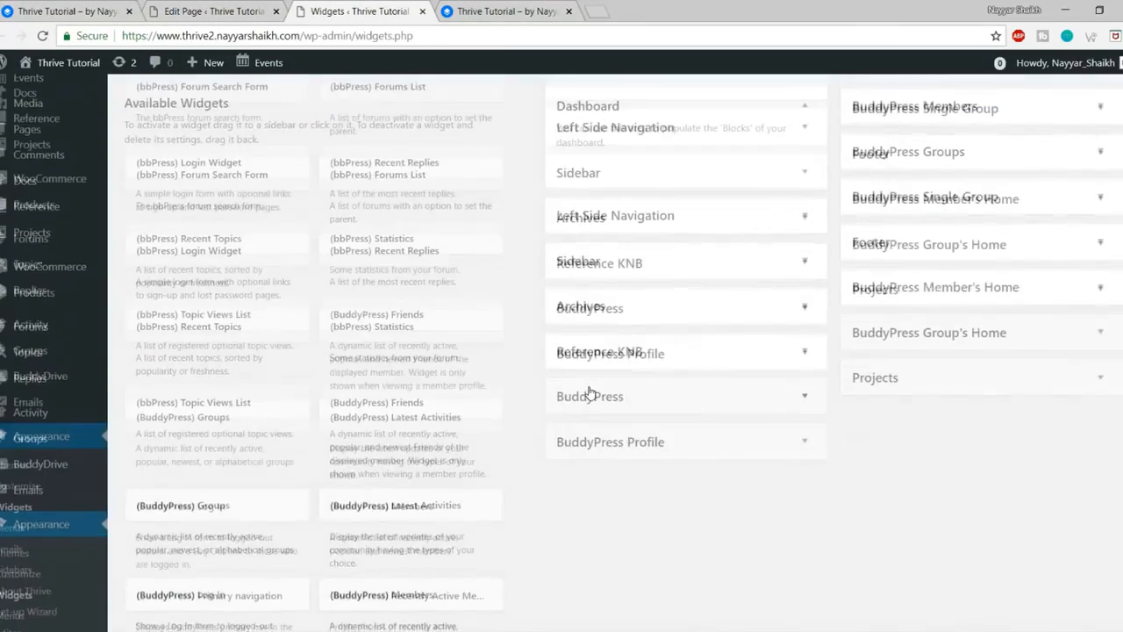
scroll(590, 391, down, 15)
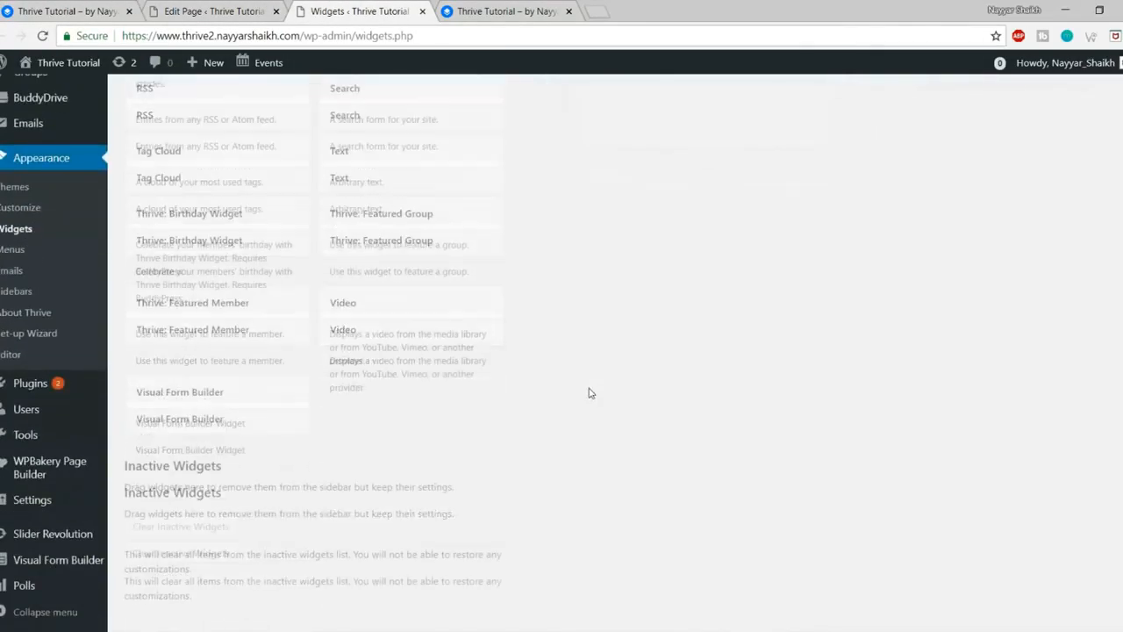
scroll(601, 403, up, 5)
scroll(602, 409, up, 15)
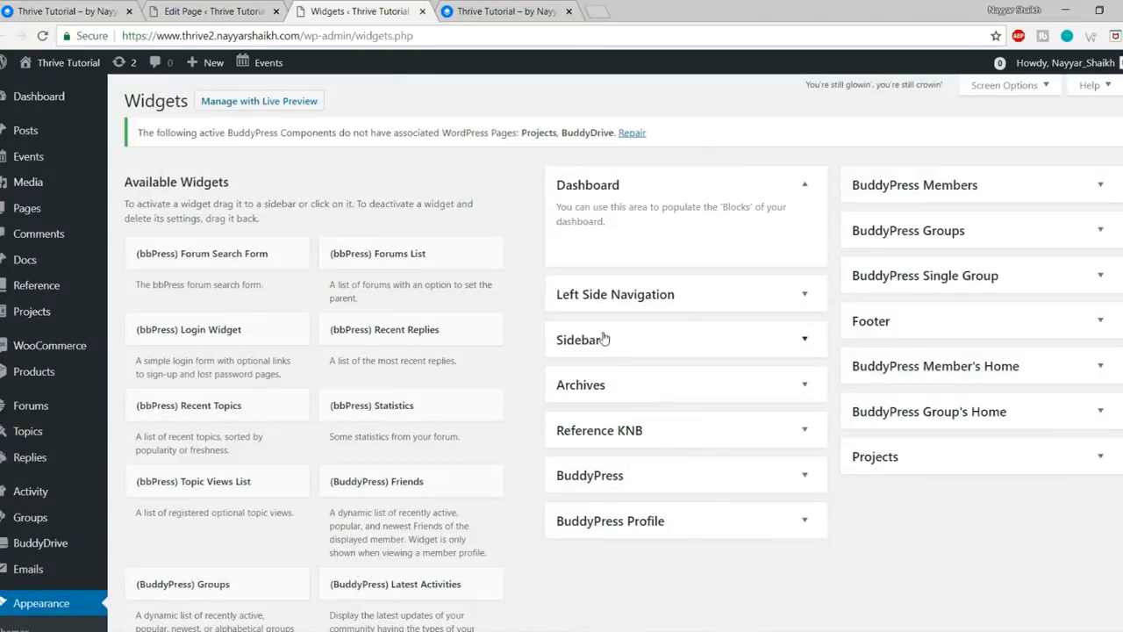
Step: Add a Thrive: Featured Group widget to the Dashboard area, group name left blank, and compare with the reference
key(ctrl+f)
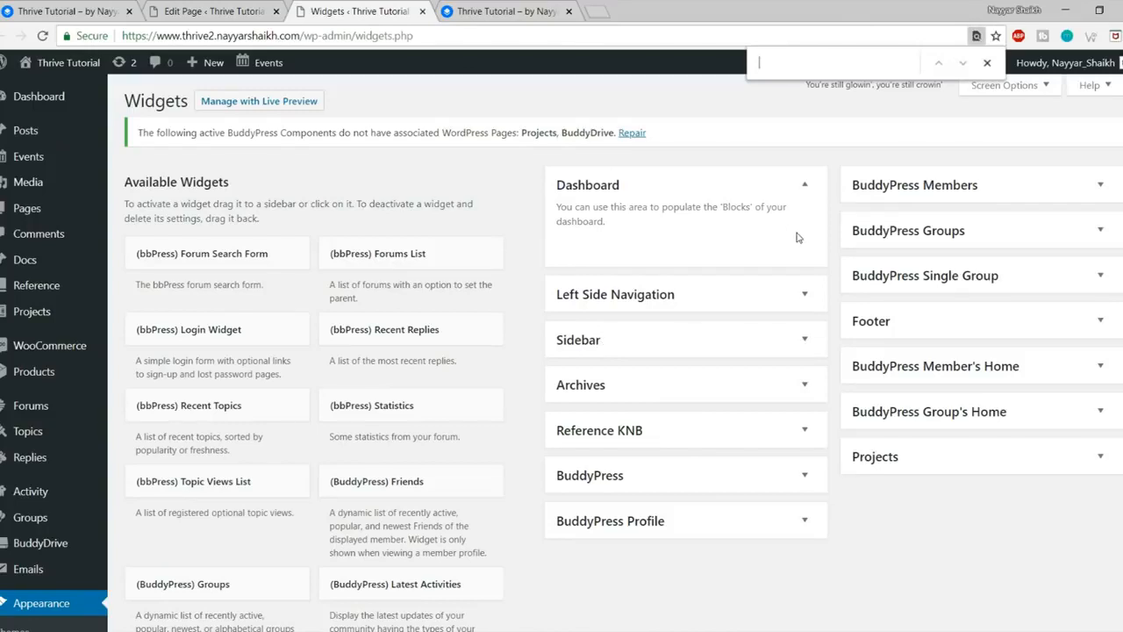
text(featured)
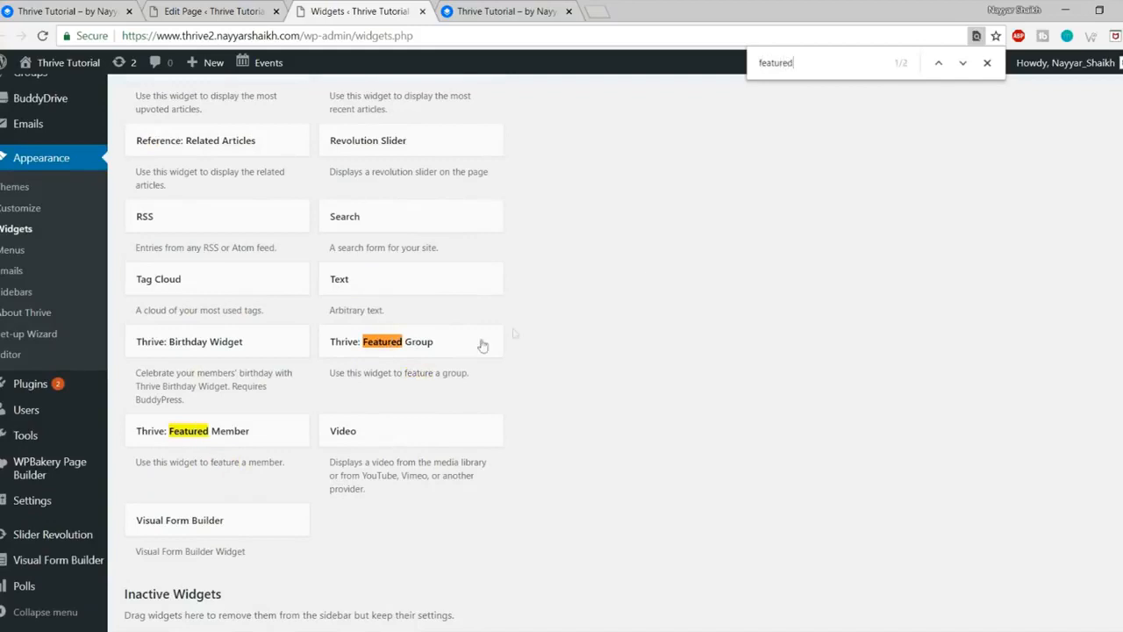
click(410, 351)
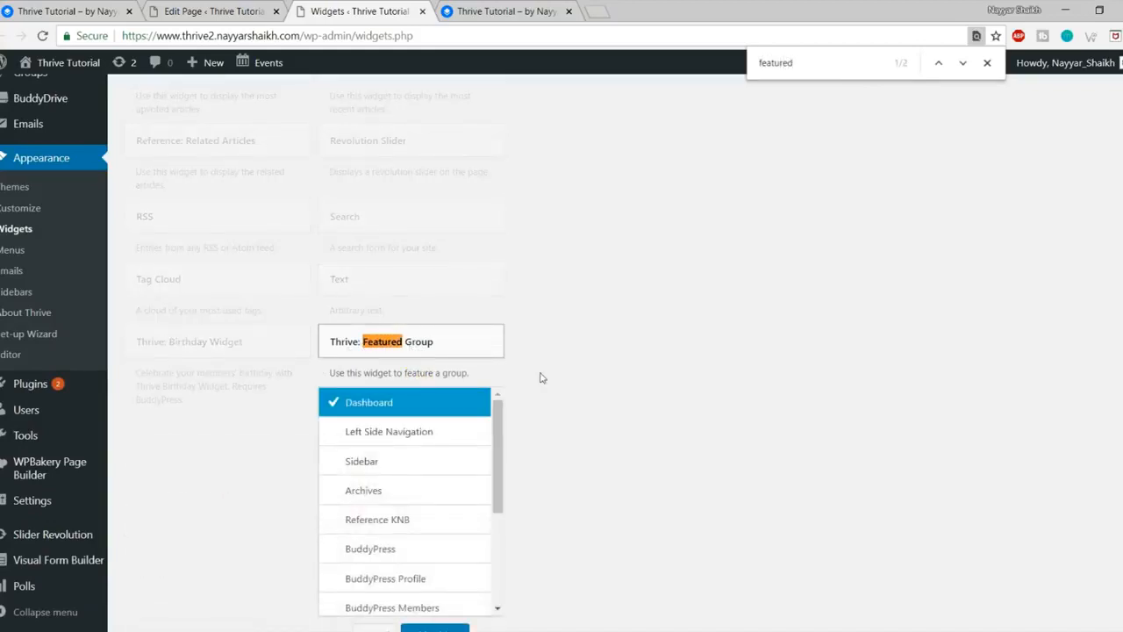
click(446, 491)
click(651, 354)
click(659, 342)
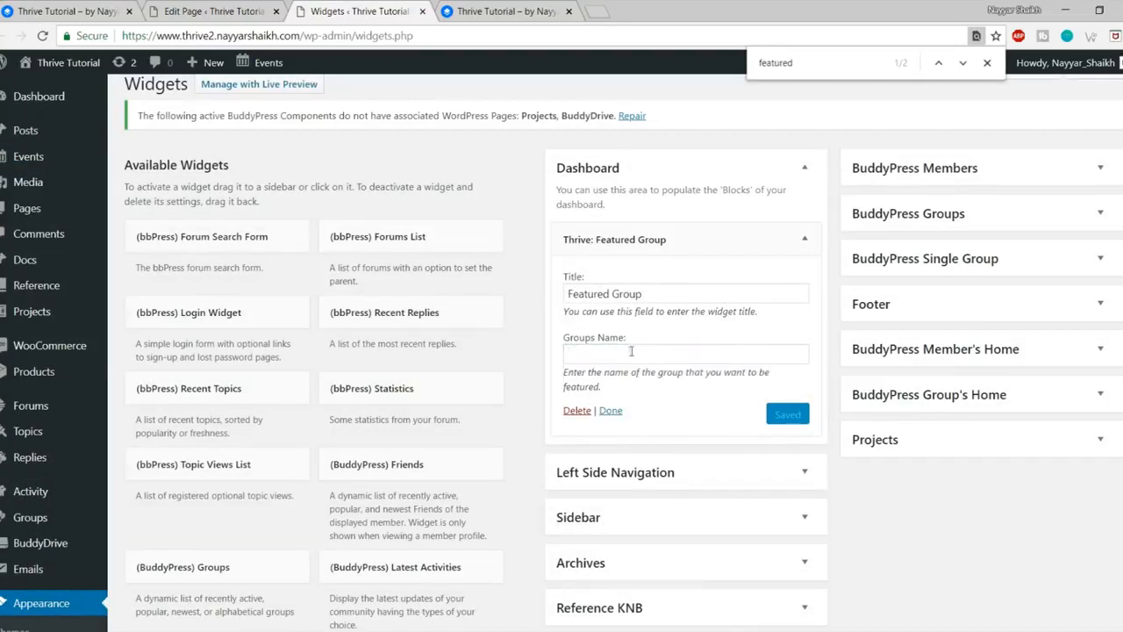
click(805, 242)
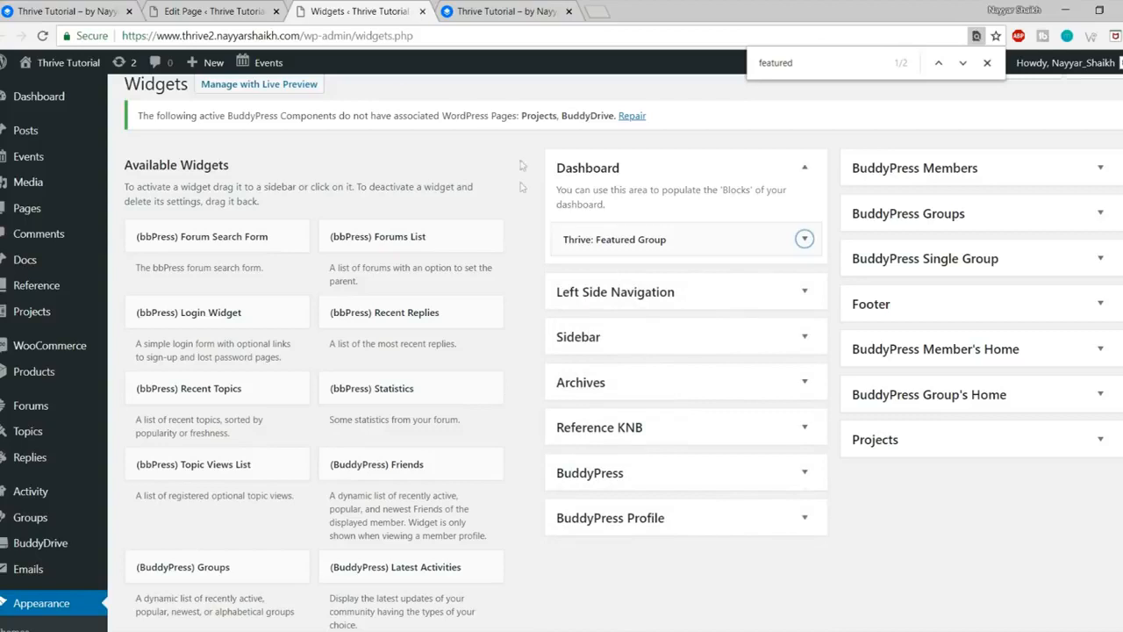
click(57, 11)
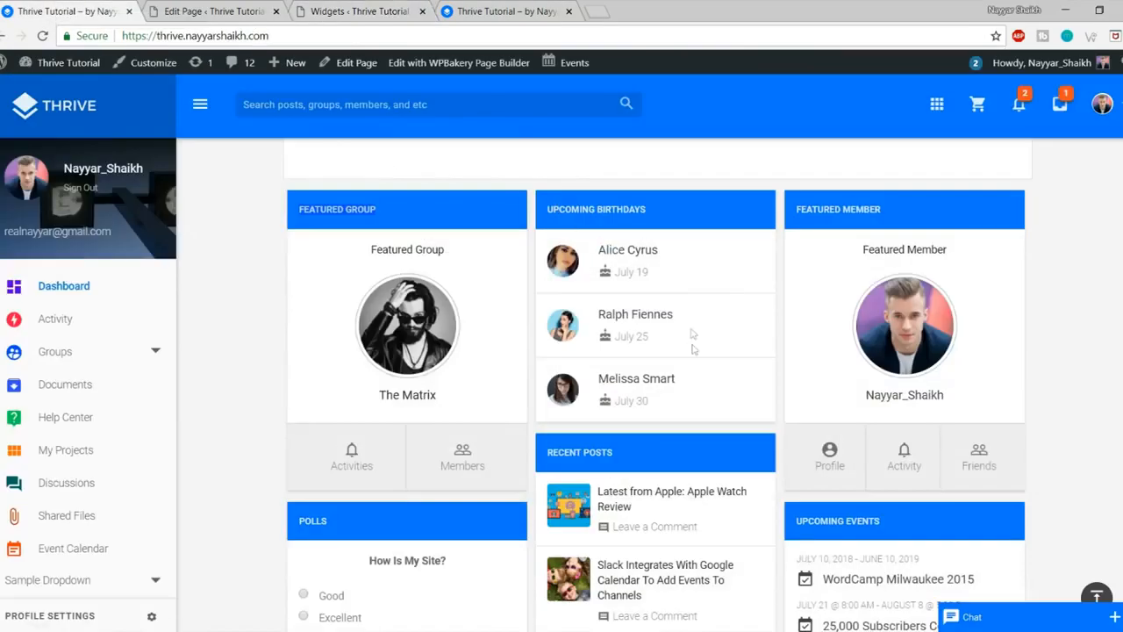
click(340, 12)
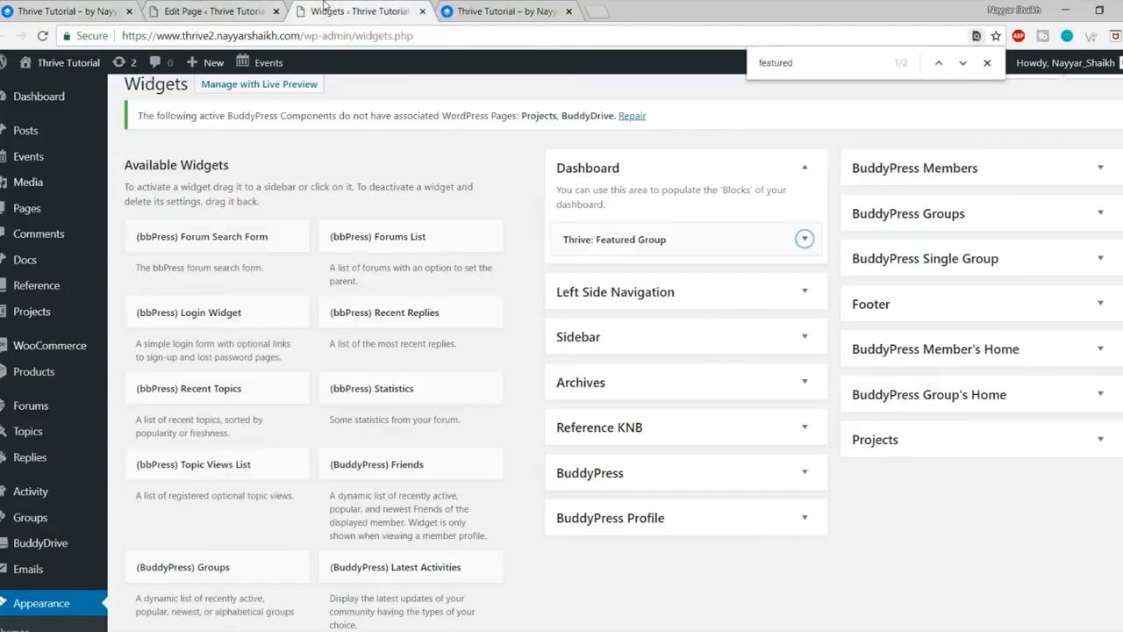
Step: Add a Thrive: Birthday Widget to the Dashboard area showing This Year's birthdays, then check the front end
key(ctrl+f)
text(birthd)
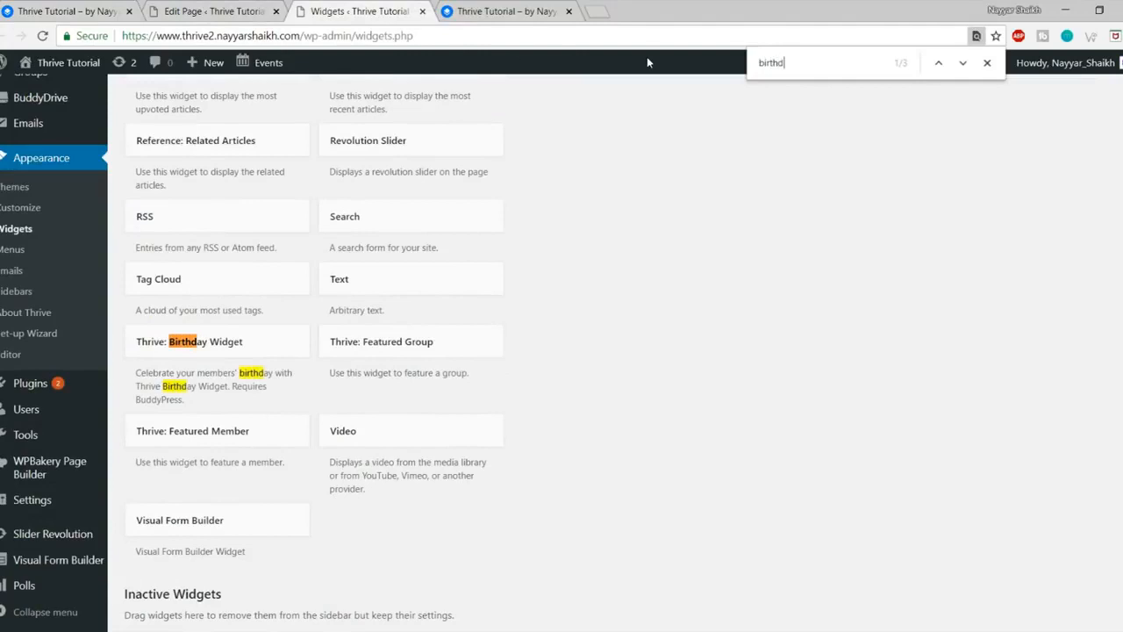
click(250, 348)
scroll(248, 566, down, 2)
scroll(248, 568, down, 3)
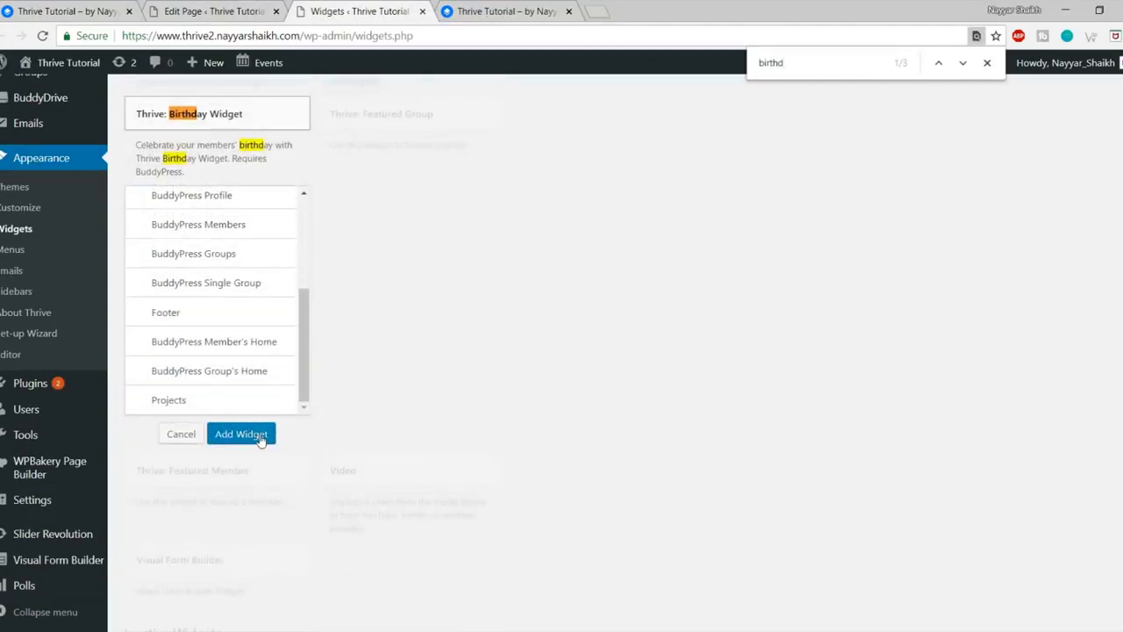
click(256, 432)
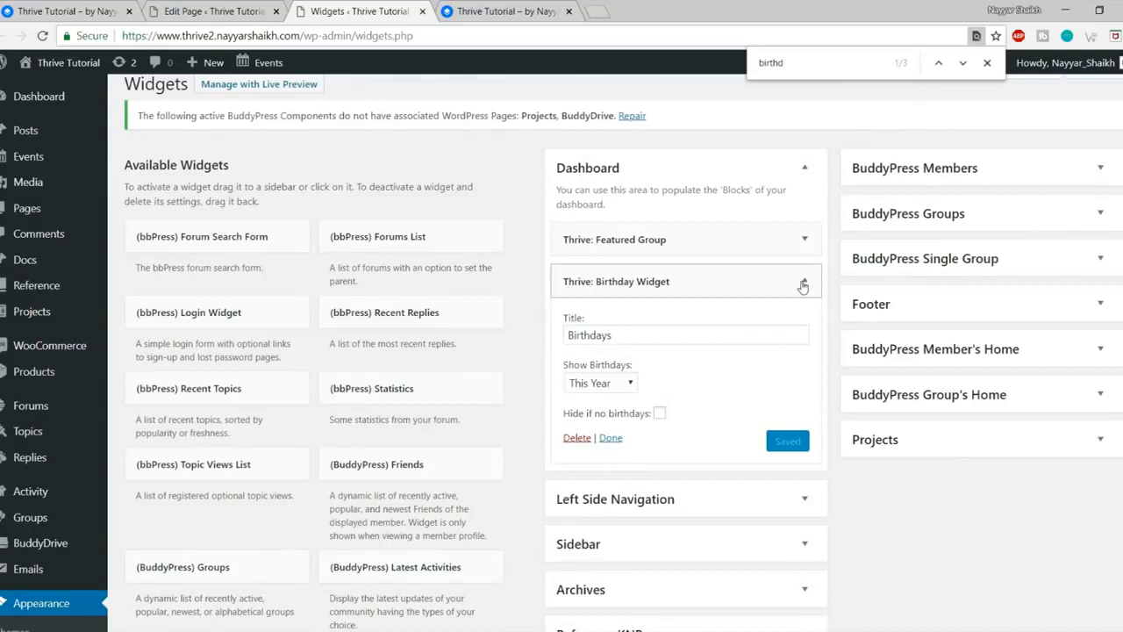
click(601, 383)
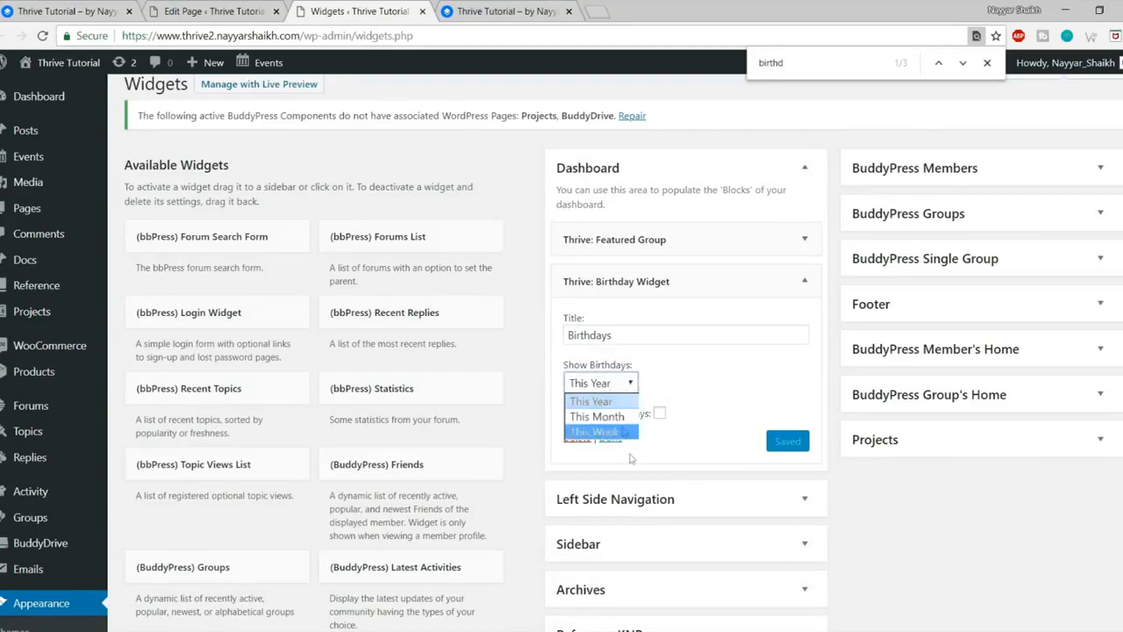
click(615, 401)
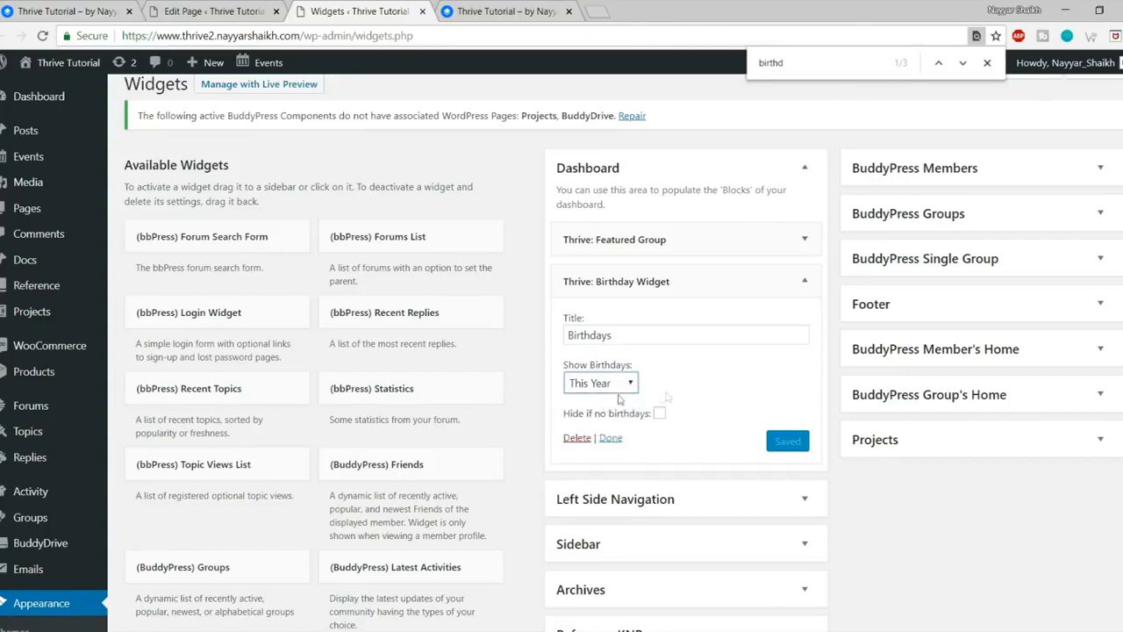
click(803, 281)
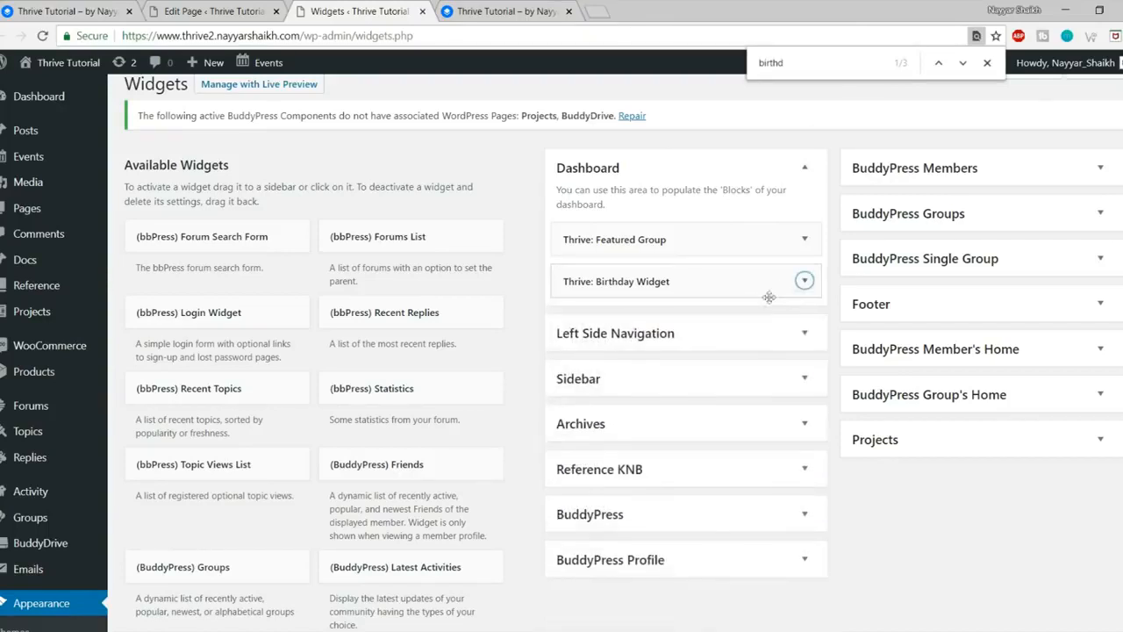
click(102, 7)
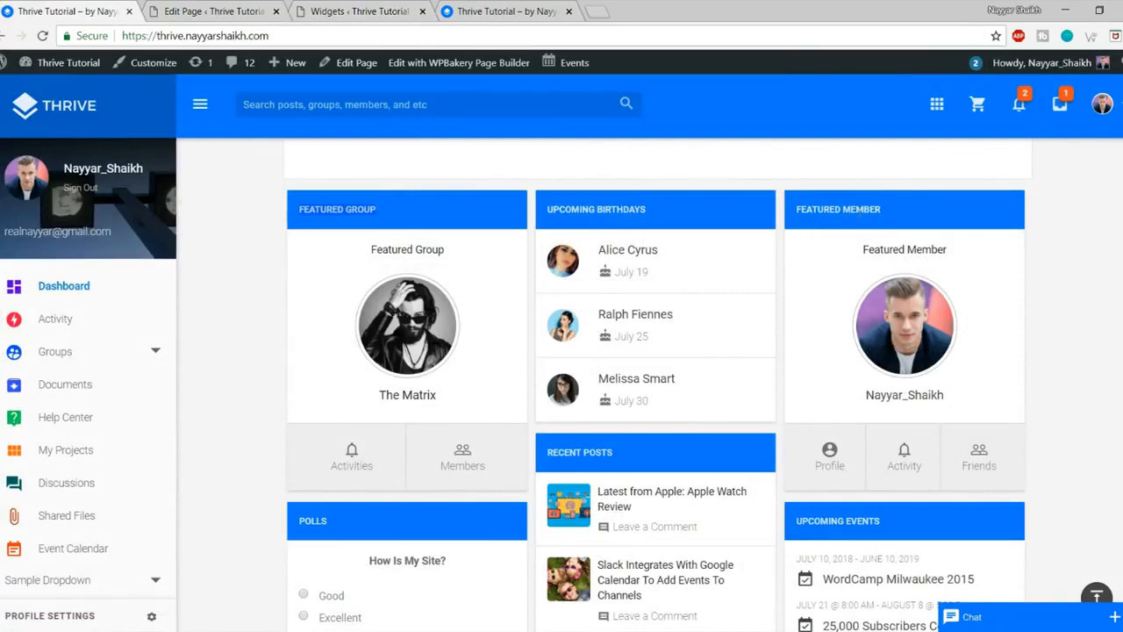
click(445, 7)
click(428, 12)
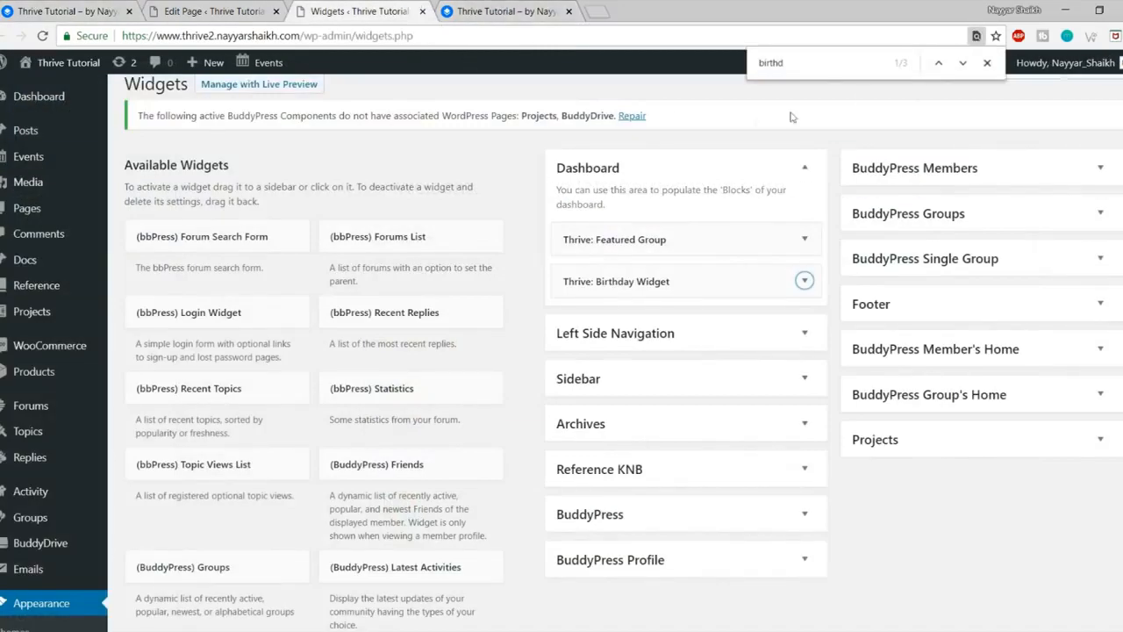
Step: Add a Thrive: Featured Member widget to the Dashboard sidebar
double_click(814, 63)
text(featu)
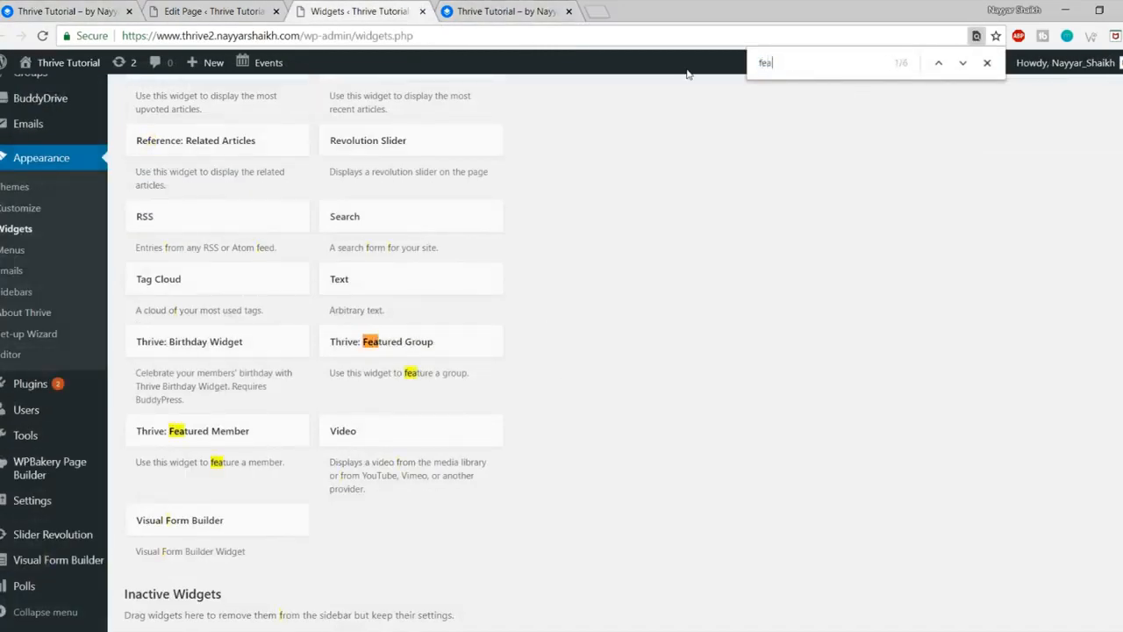
click(246, 434)
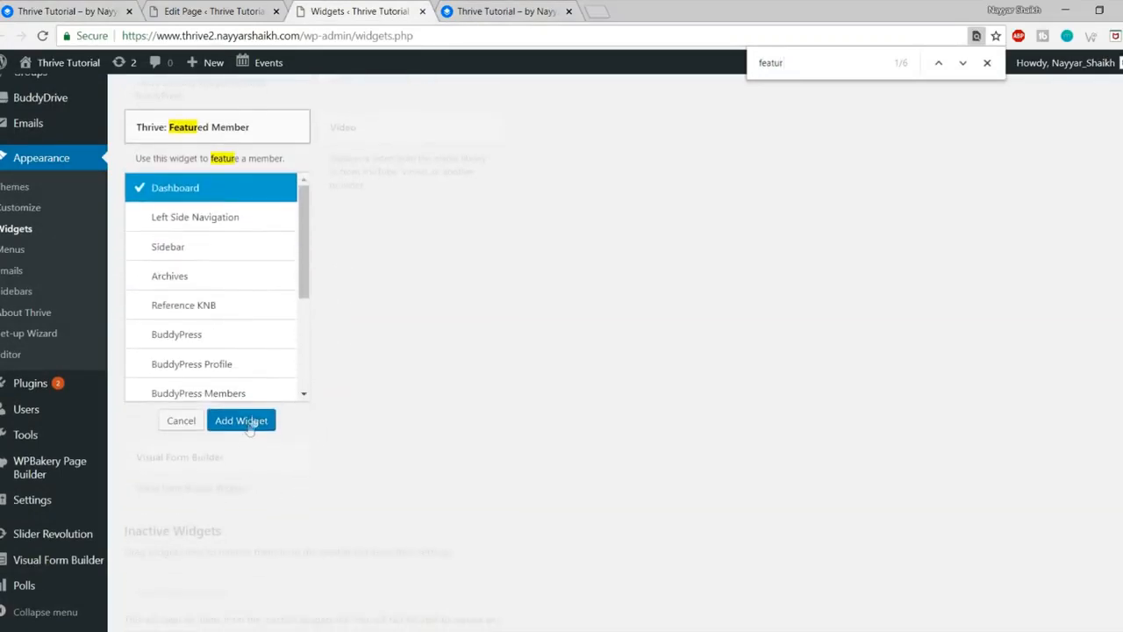
click(248, 422)
click(677, 433)
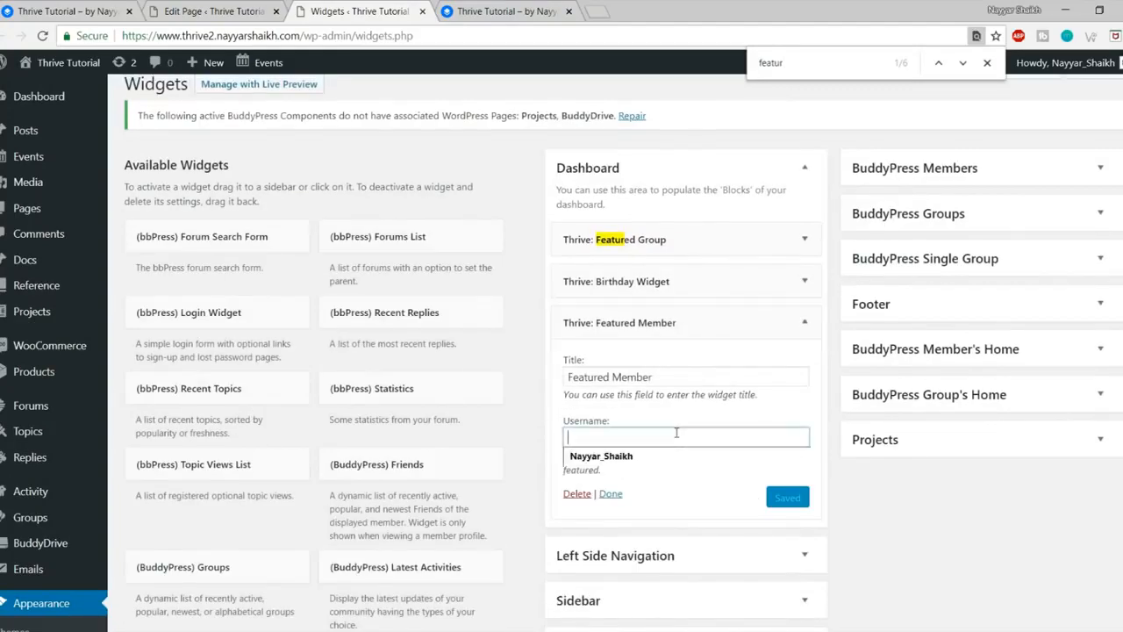
click(696, 423)
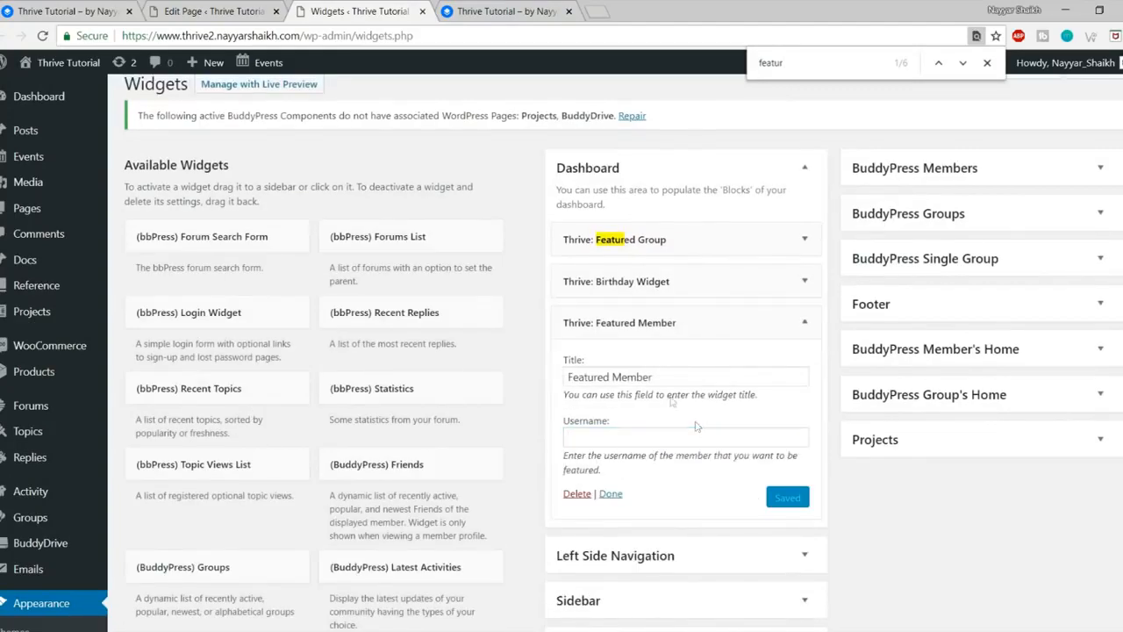
Step: Copy the chosen member's username from their profile page on the front end
click(66, 12)
scroll(640, 261, up, 4)
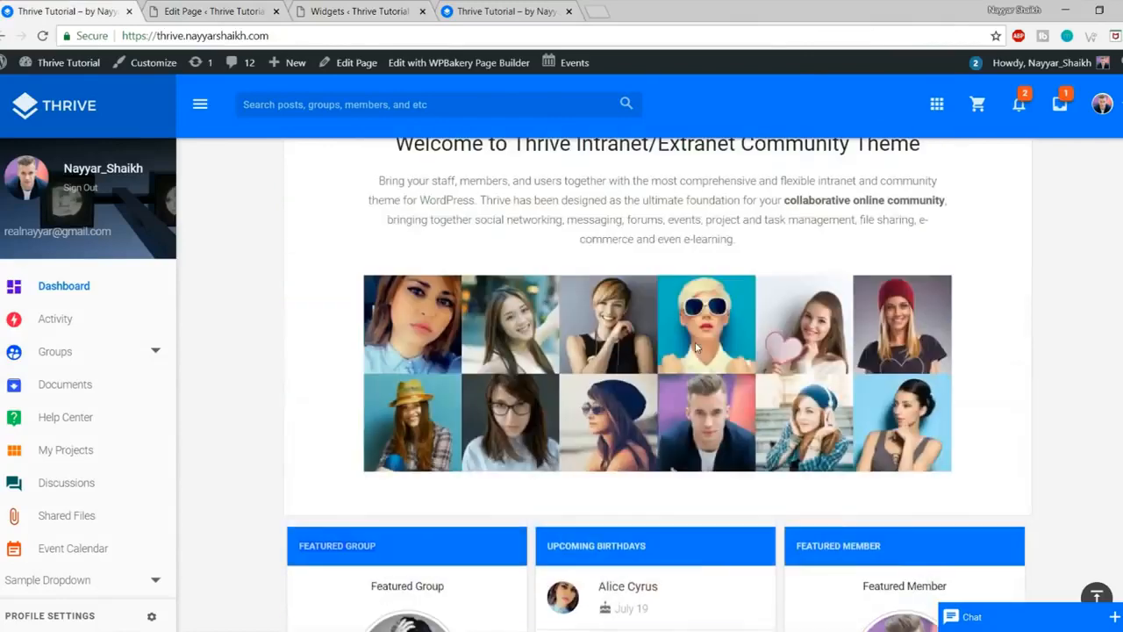
click(105, 178)
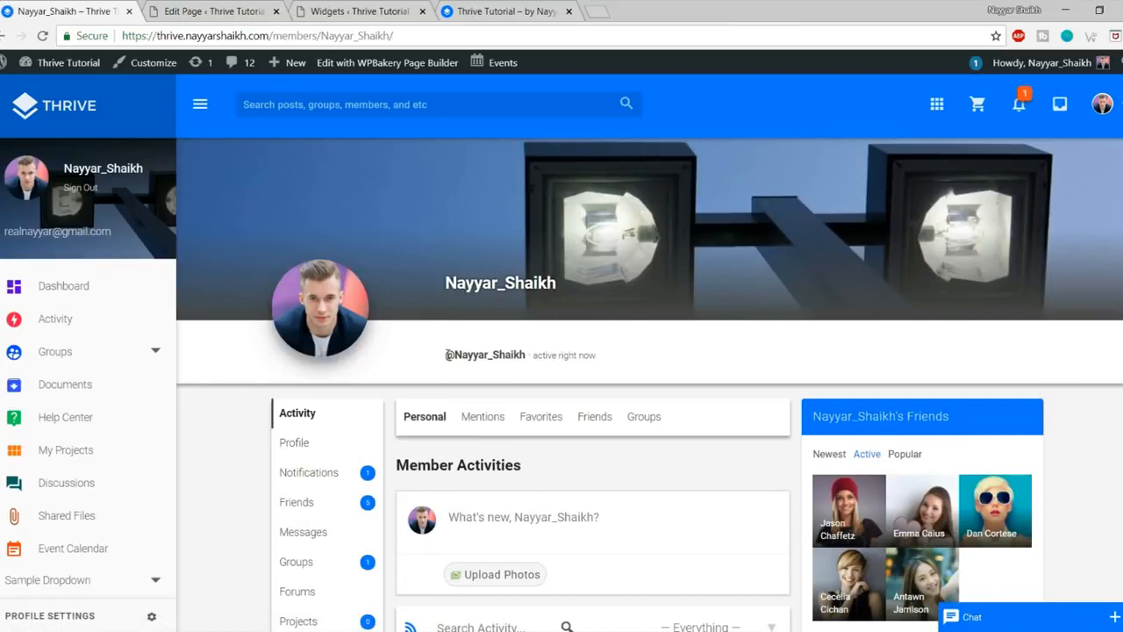
drag(527, 354, 463, 351)
click(376, 11)
Step: Paste the username into the Featured Member widget, remove the trailing space, and save it
click(632, 436)
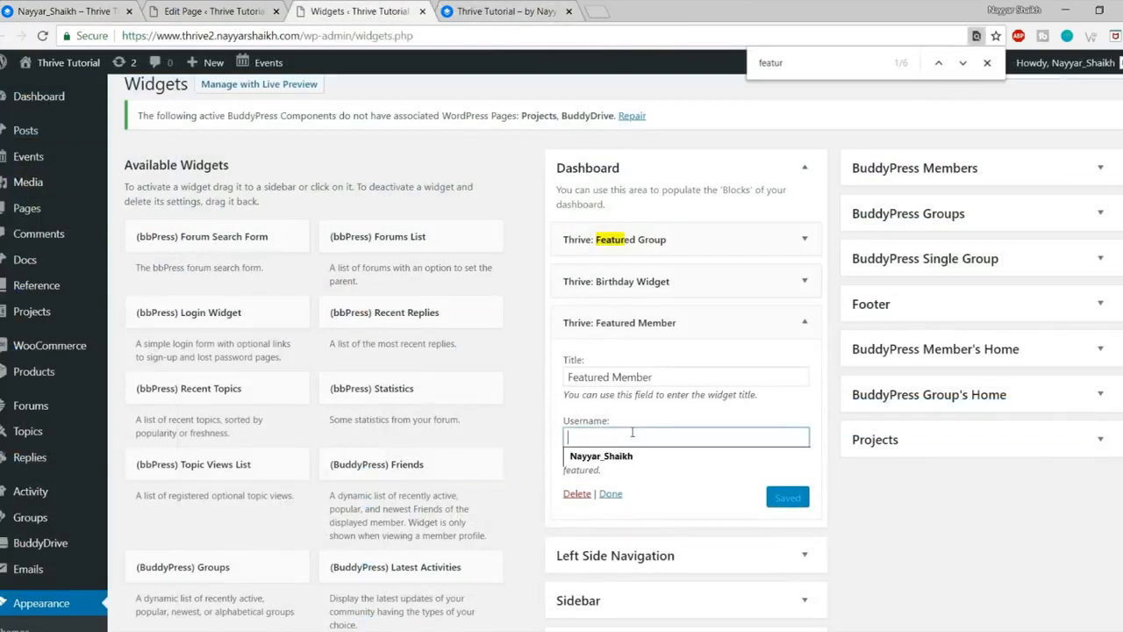
text(Nayyar_Shaikh)
click(790, 498)
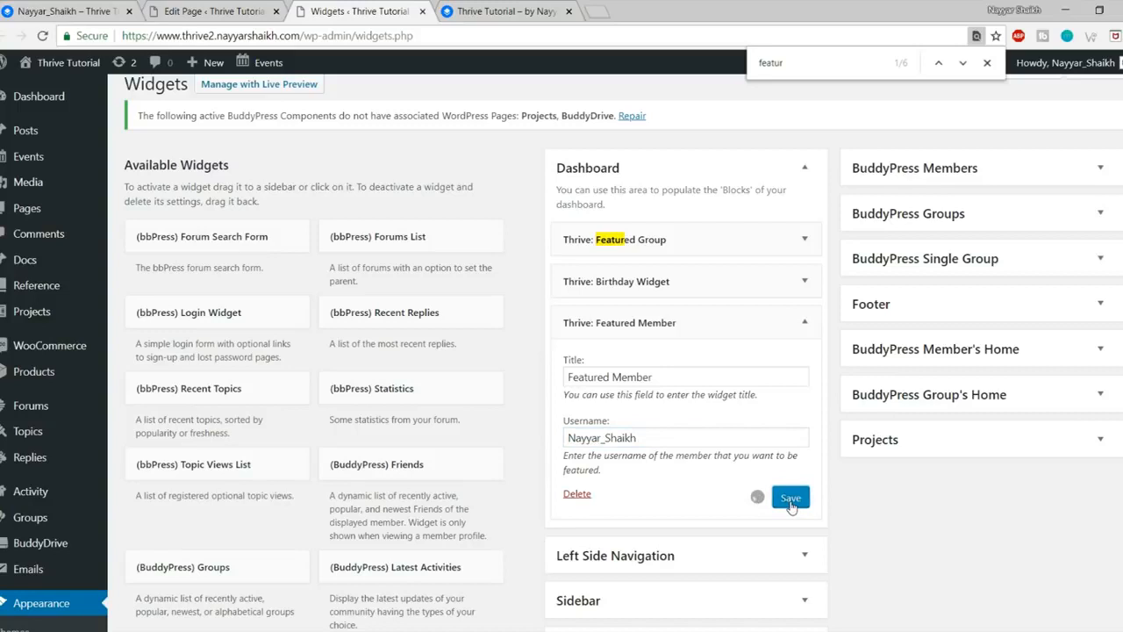
click(649, 440)
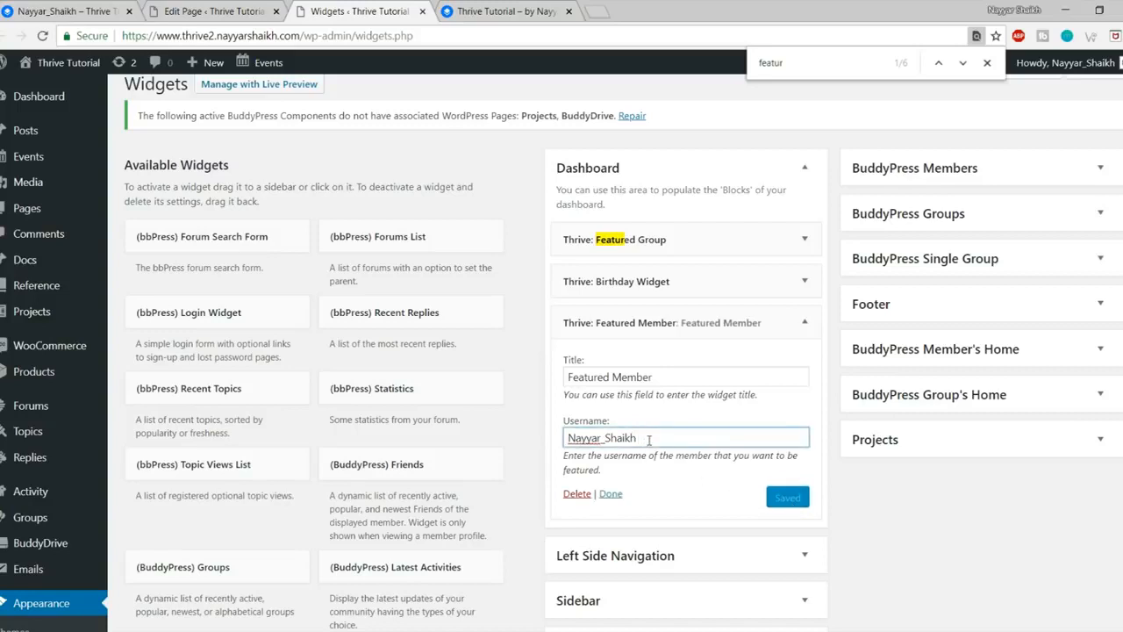
key(BackSpace)
click(786, 496)
click(804, 322)
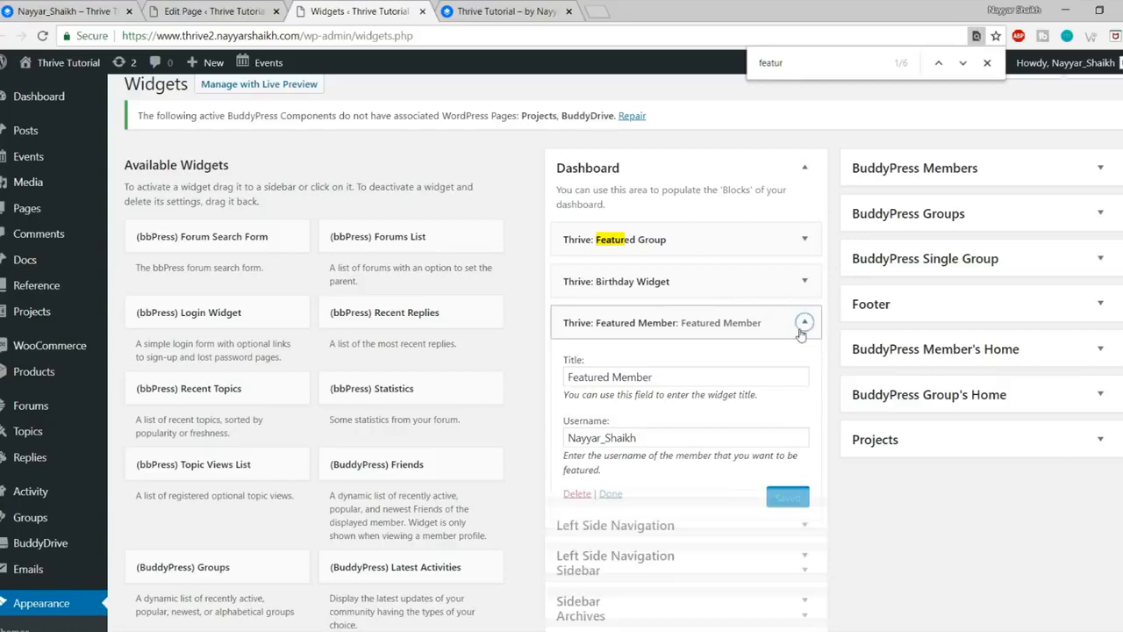
Step: View the site's home dashboard to see the featured member displayed
click(33, 7)
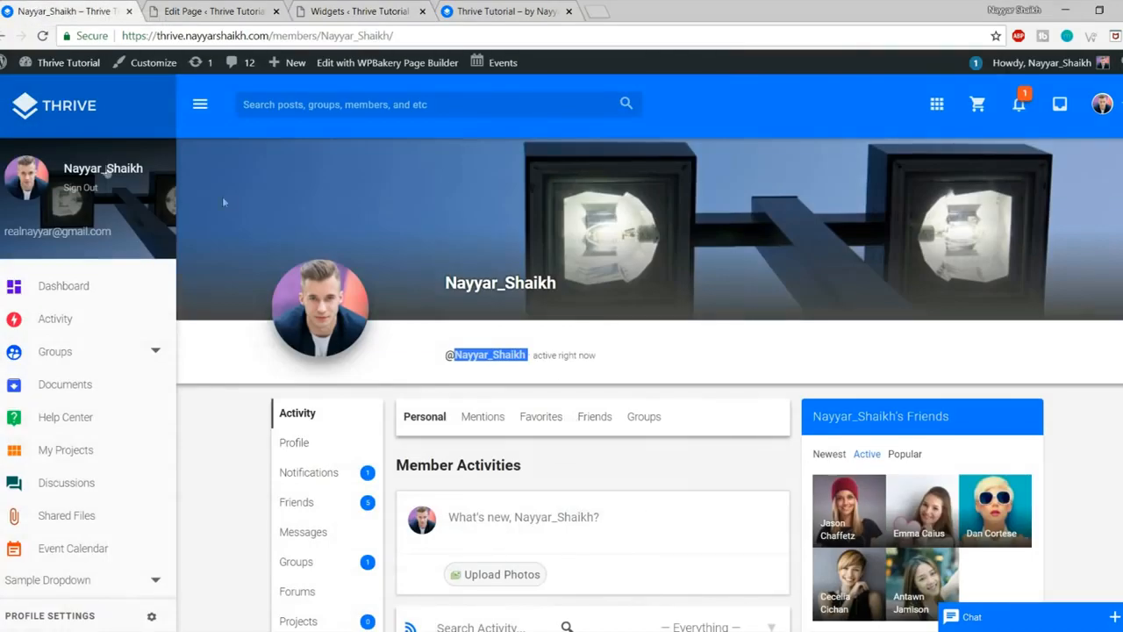
click(82, 109)
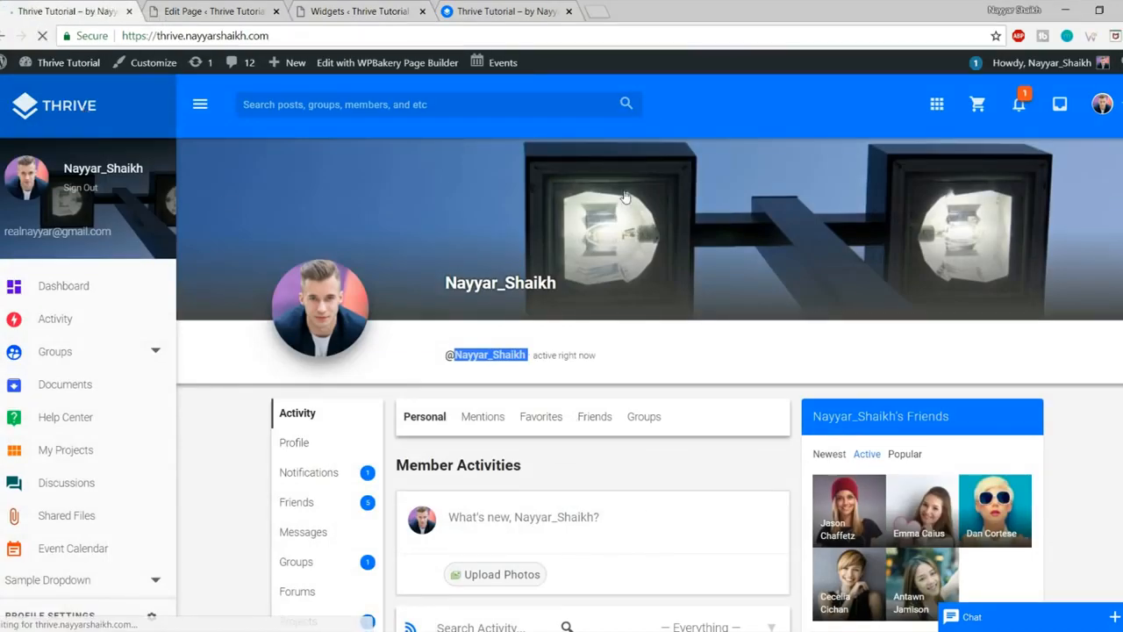
scroll(649, 220, down, 7)
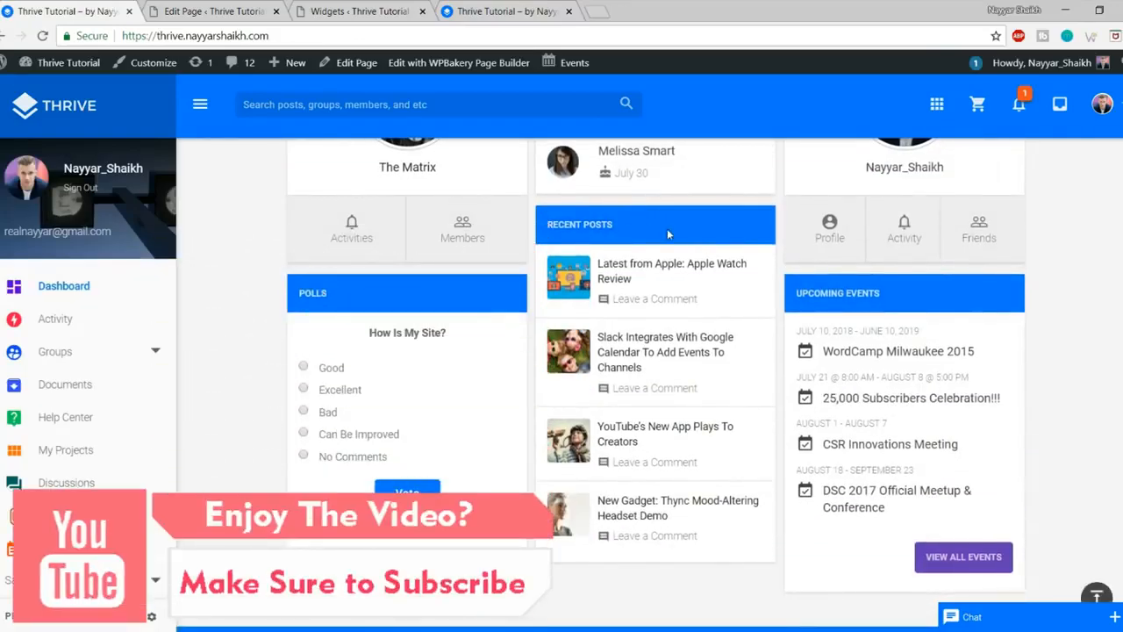
scroll(667, 235, up, 3)
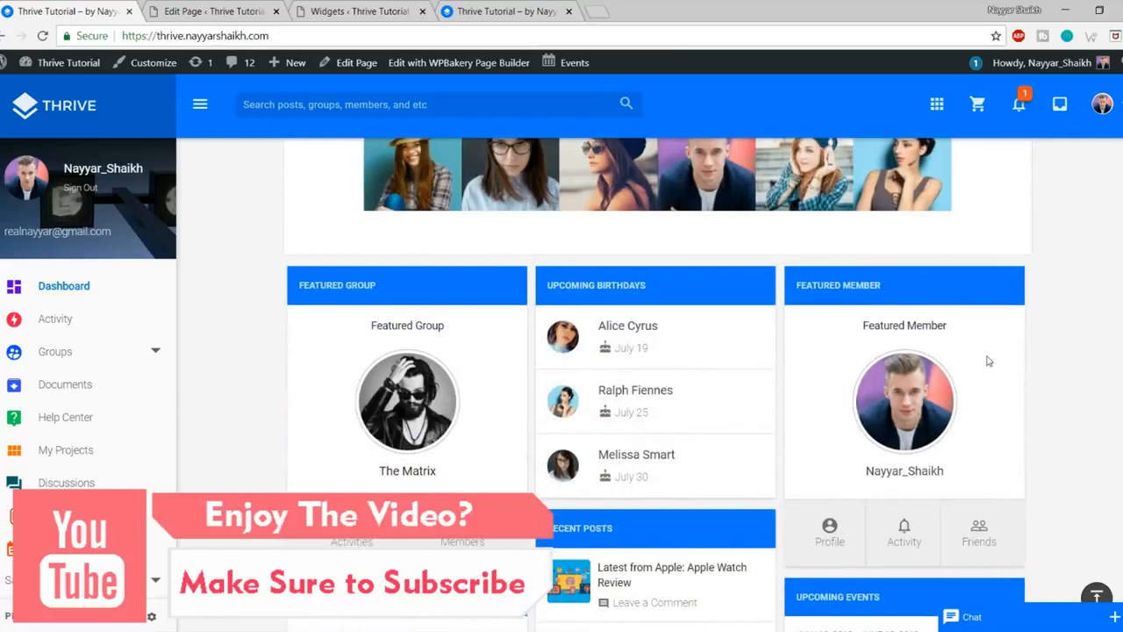
scroll(993, 362, down, 2)
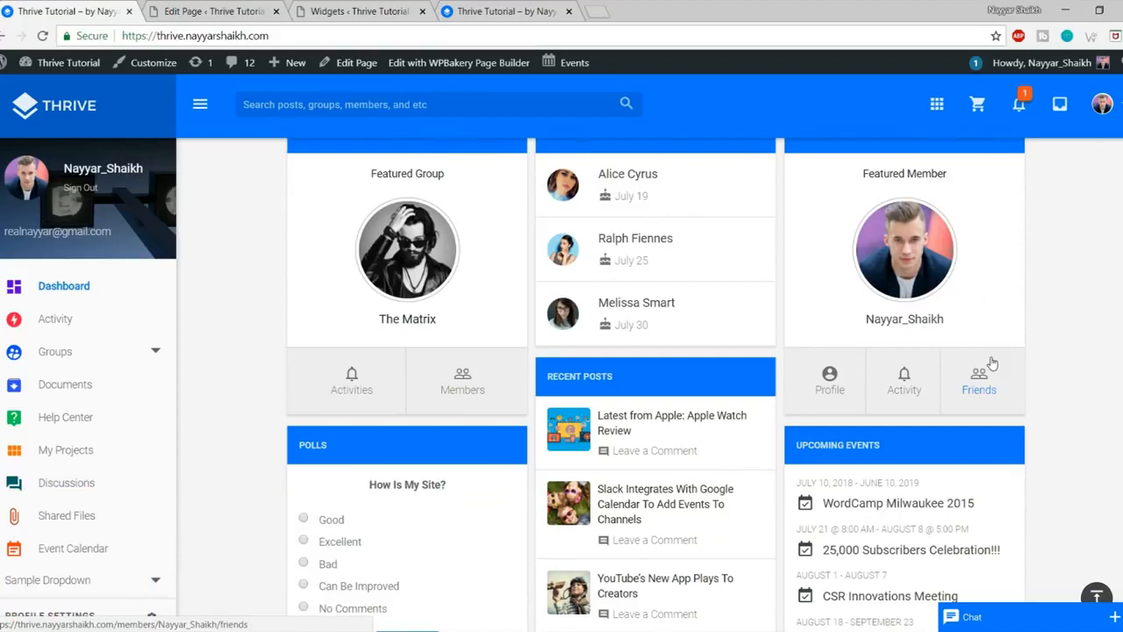
Step: Find the Gears: Recent Posts widget and add it to the Dashboard sidebar
click(353, 9)
key(ctrl+f)
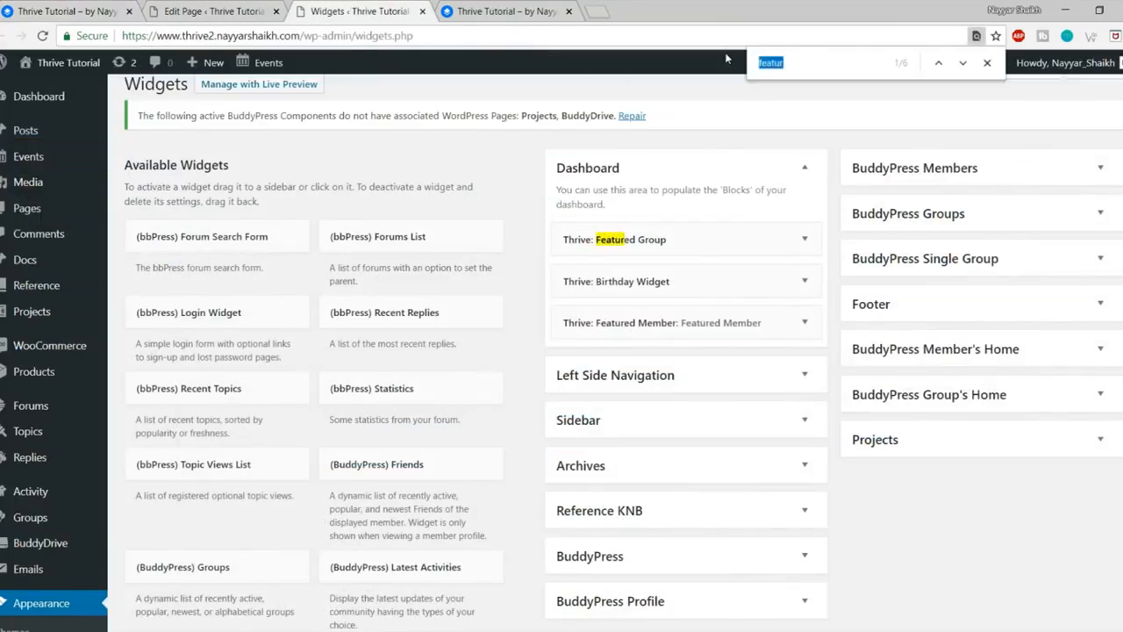
text(post)
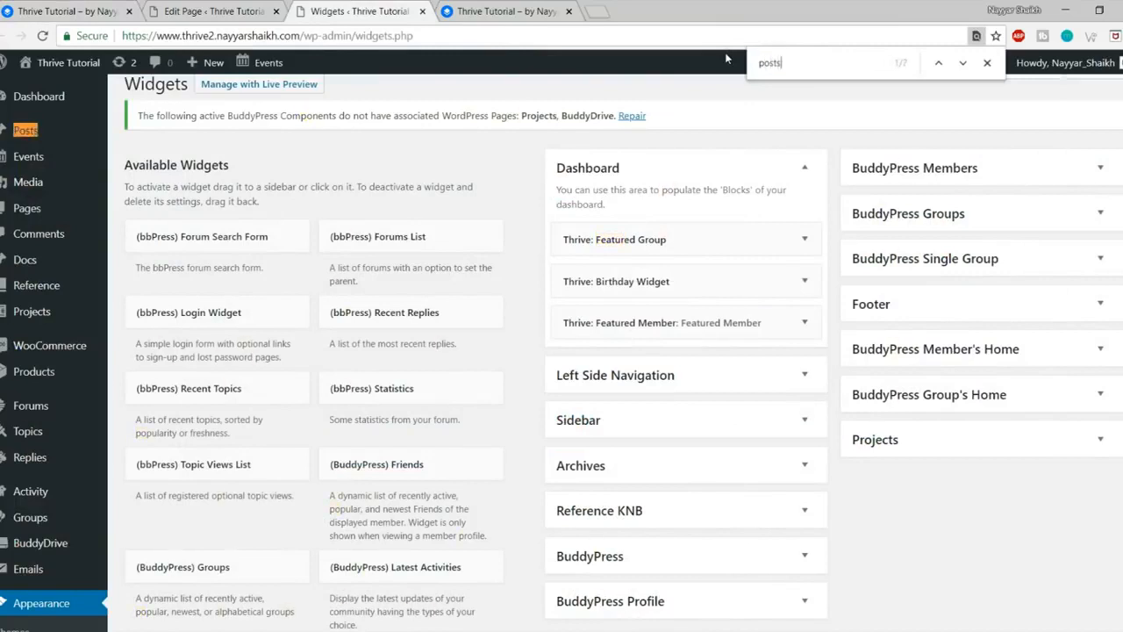
text(s)
click(962, 63)
click(963, 65)
click(963, 64)
click(962, 65)
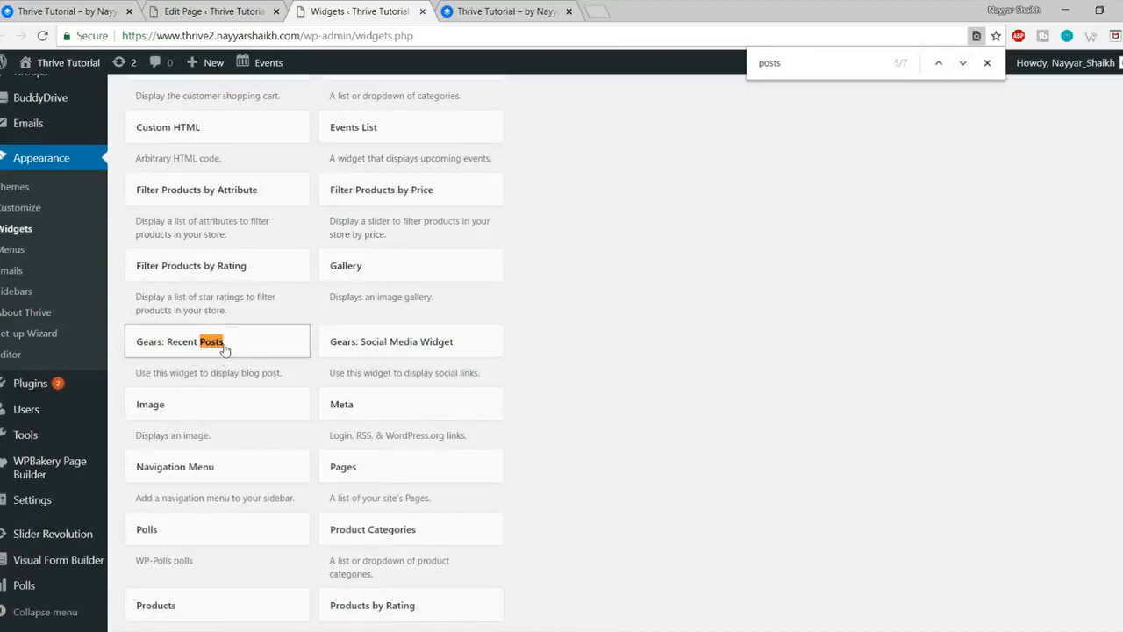
click(224, 349)
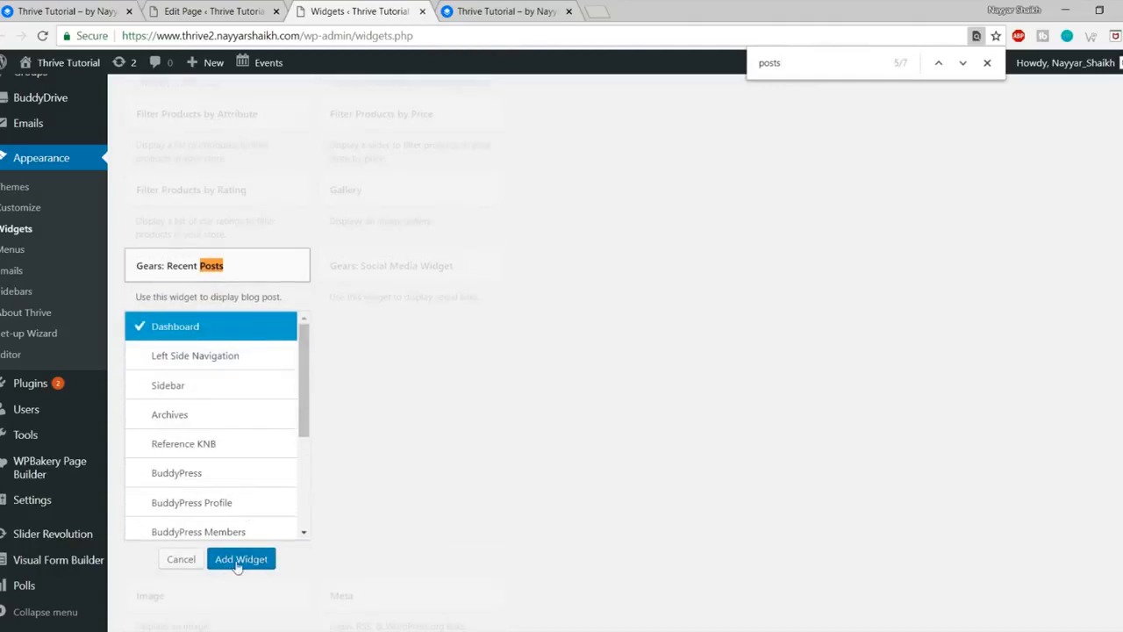
click(237, 562)
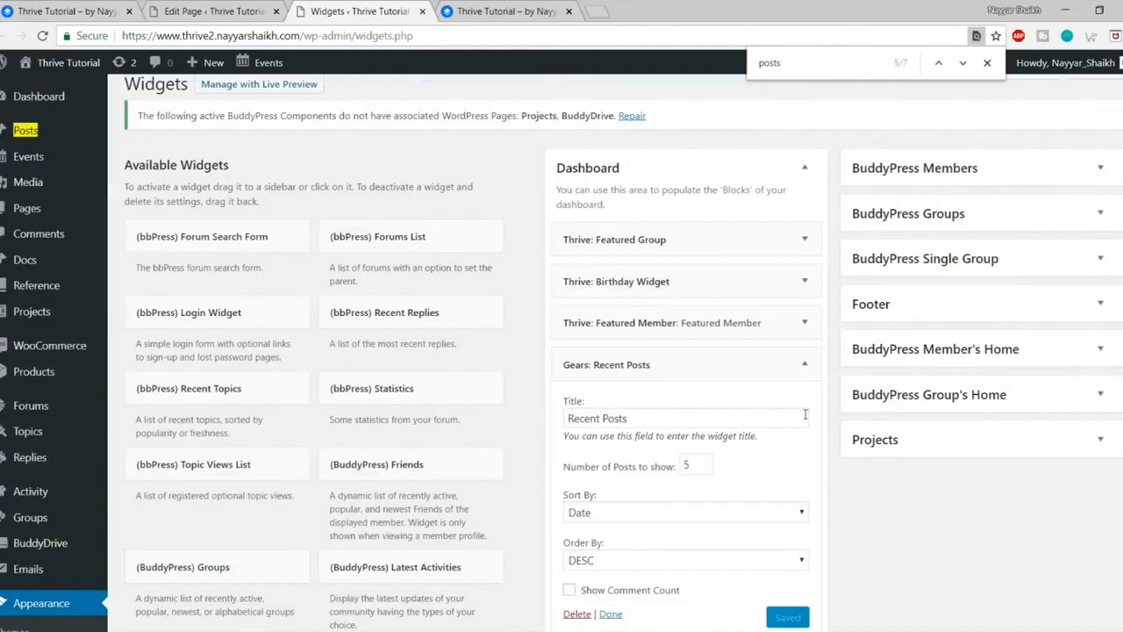
Step: Review its title 'Recent Posts' and 5-post count, check the front end, and collapse it
scroll(803, 415, down, 1)
double_click(689, 389)
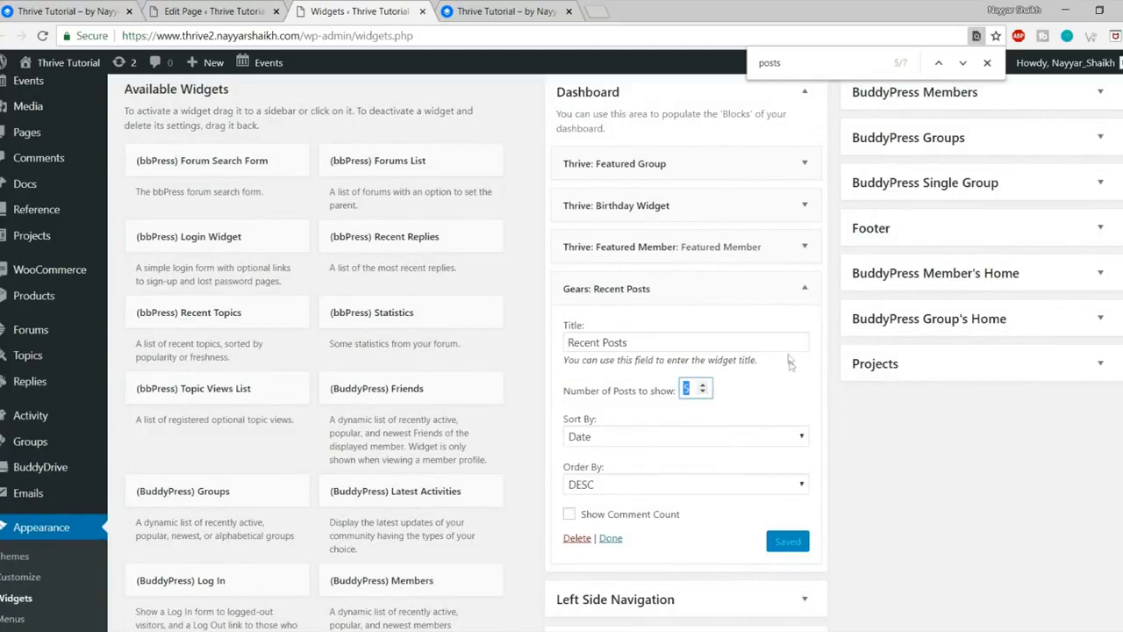
triple_click(670, 342)
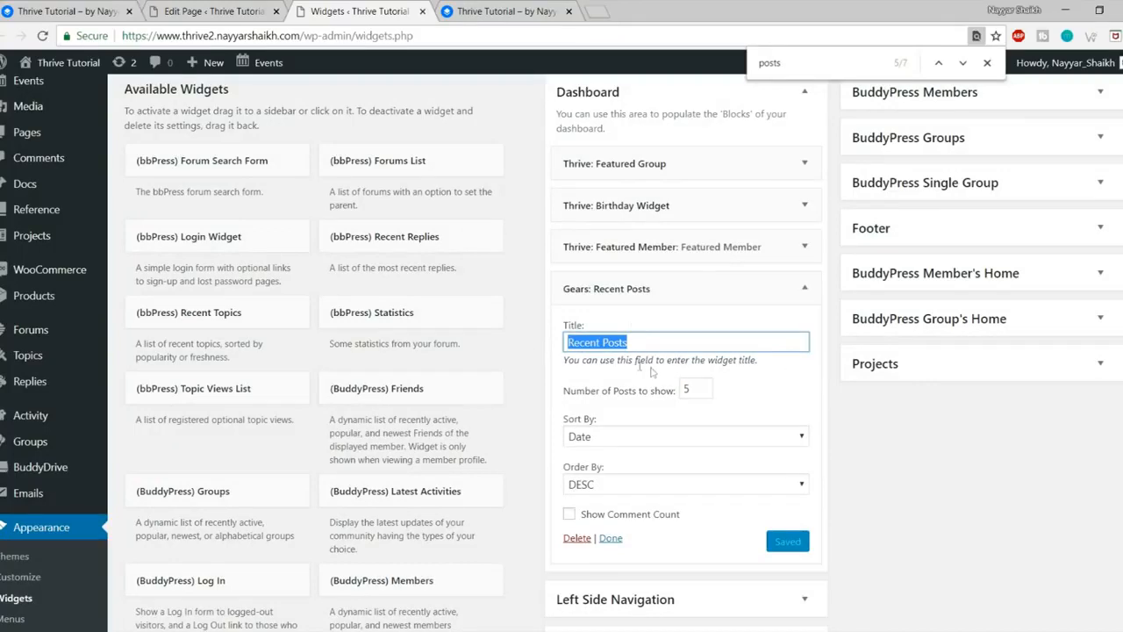
click(39, 7)
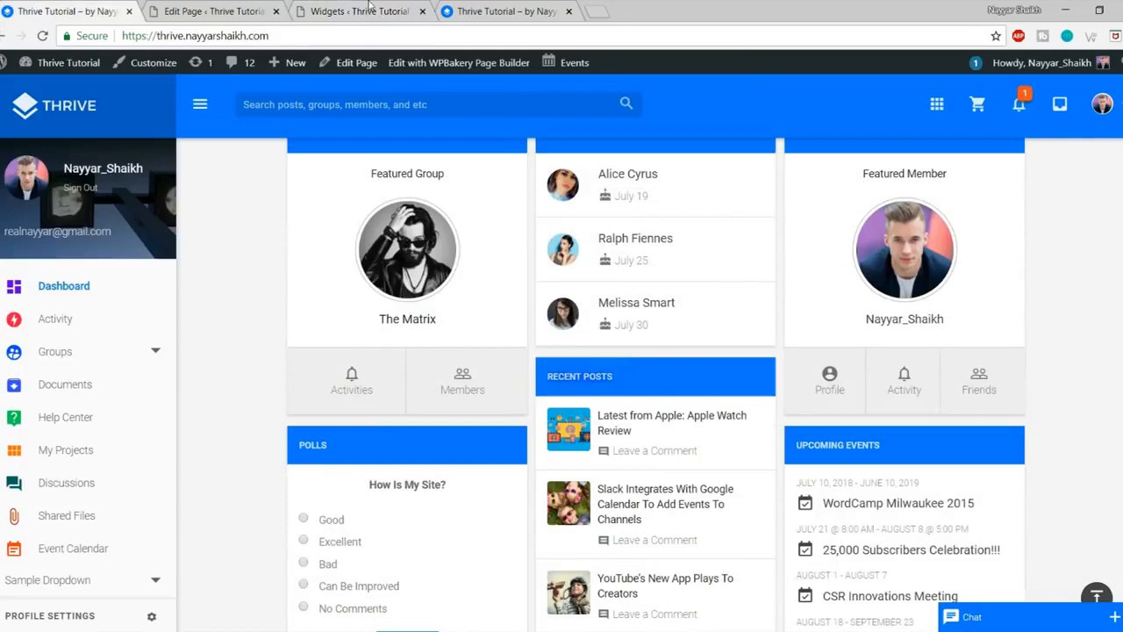
click(369, 9)
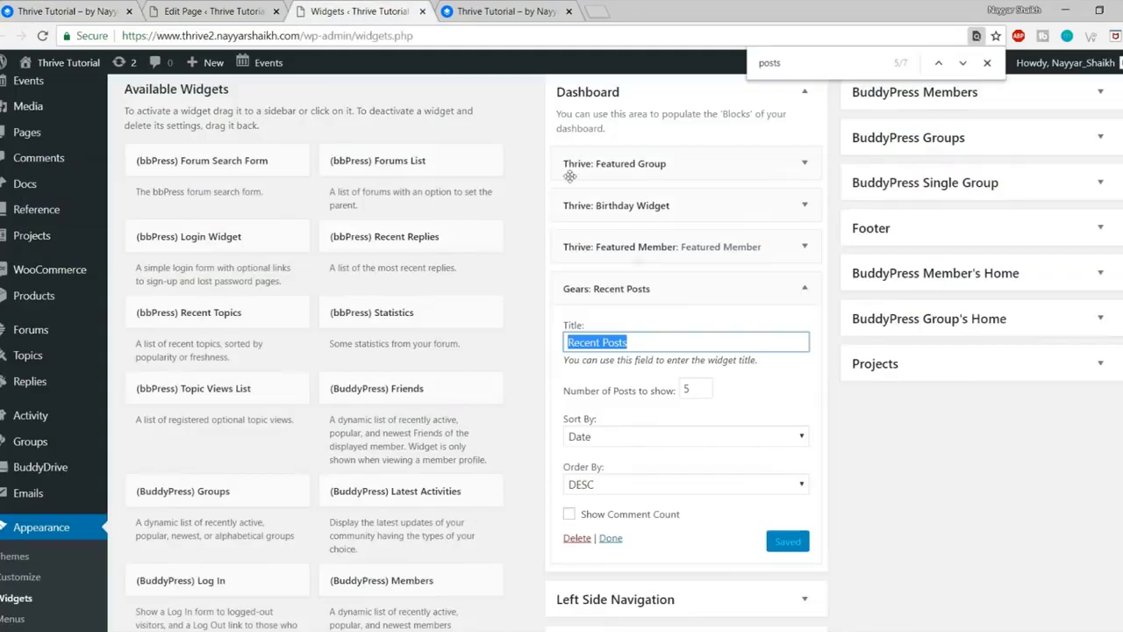
click(803, 288)
Step: Find the Polls widget and add it to the Dashboard widget area
click(61, 11)
scroll(393, 281, down, 3)
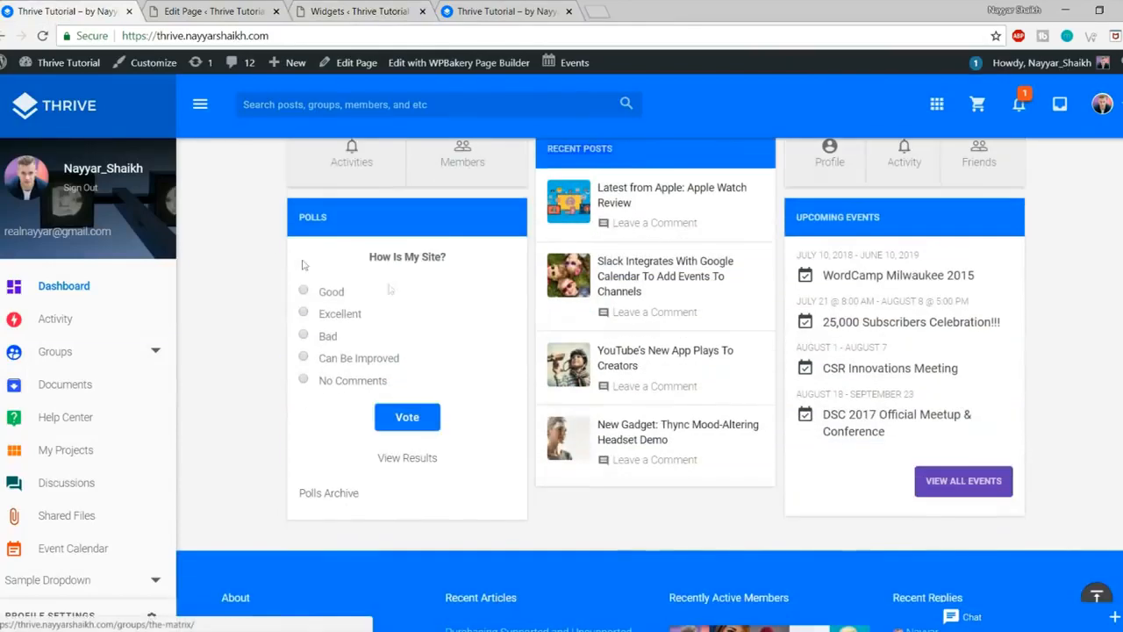
click(321, 9)
key(ctrl+f)
text(polls)
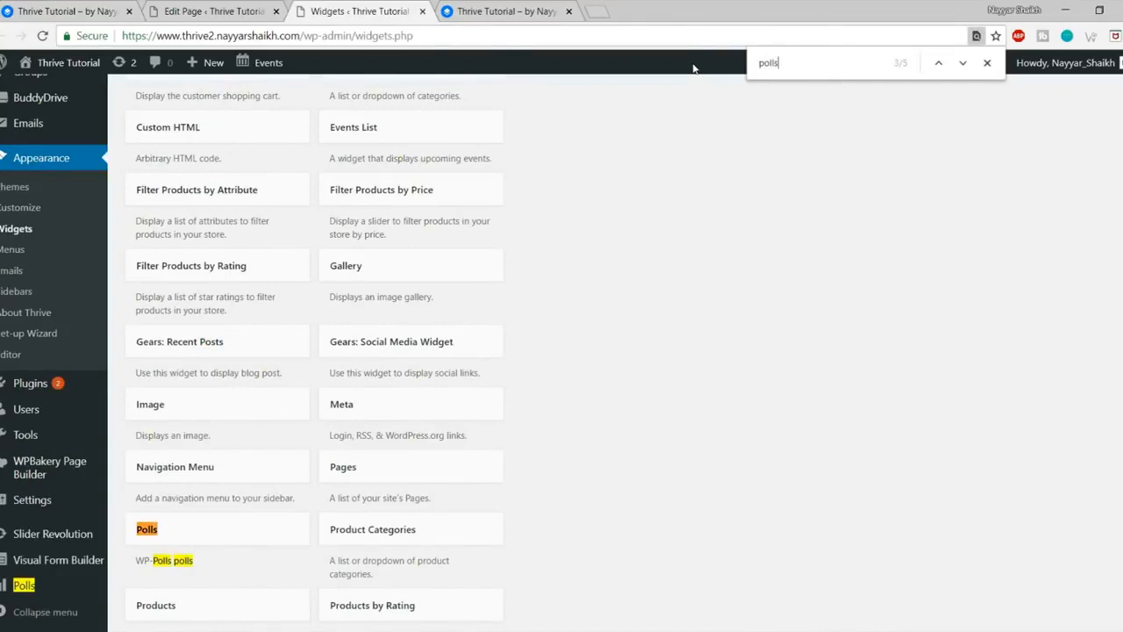
scroll(656, 211, down, 3)
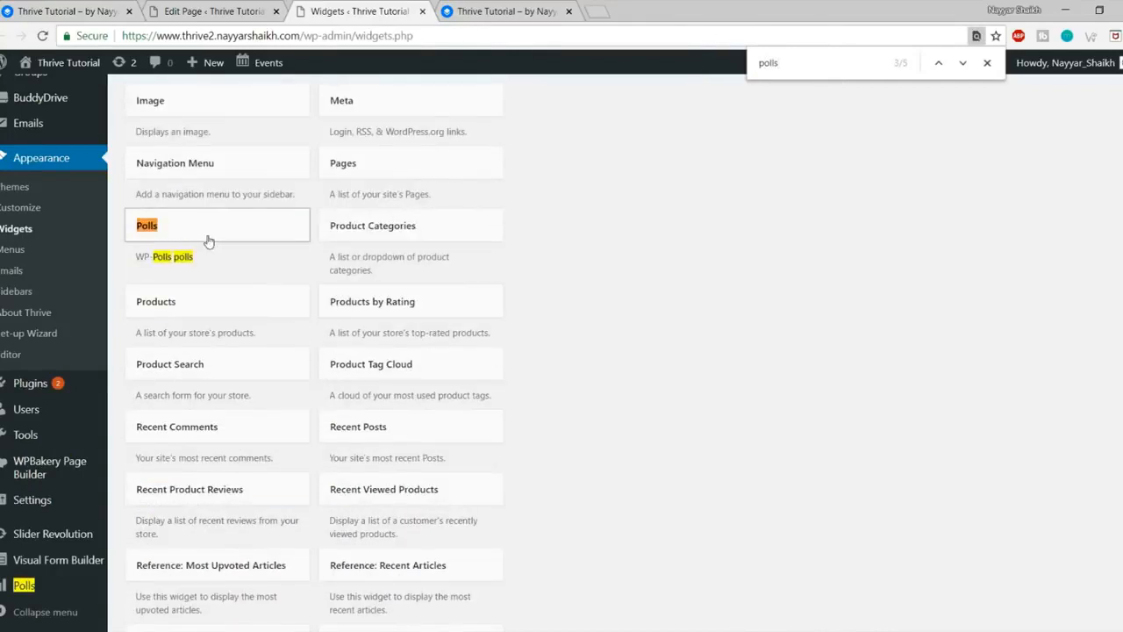
click(209, 241)
click(242, 518)
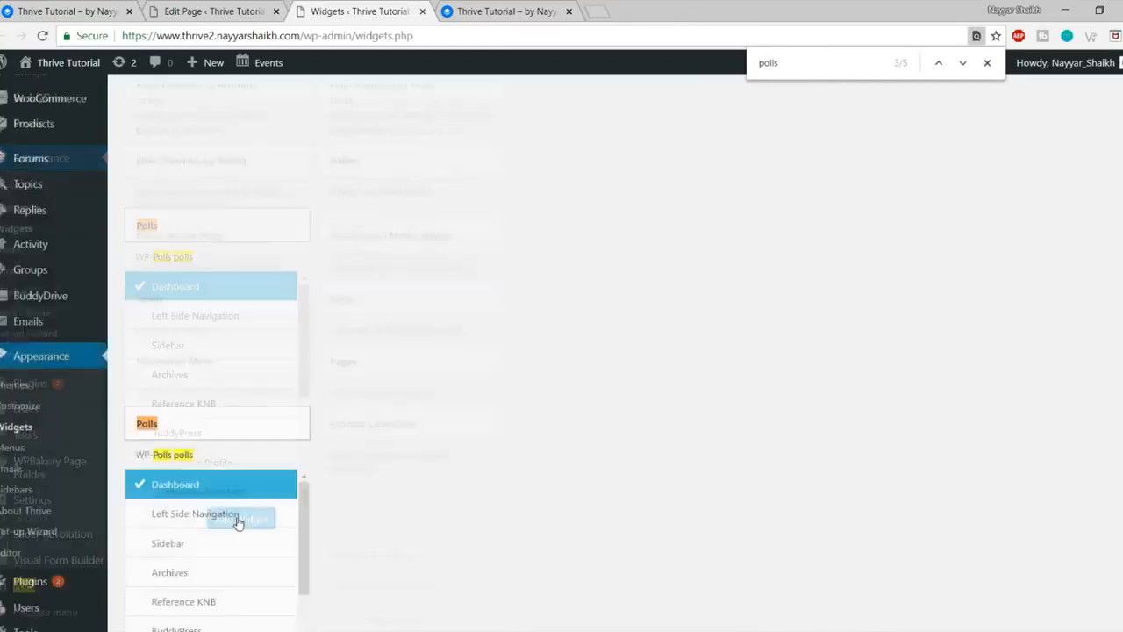
click(804, 405)
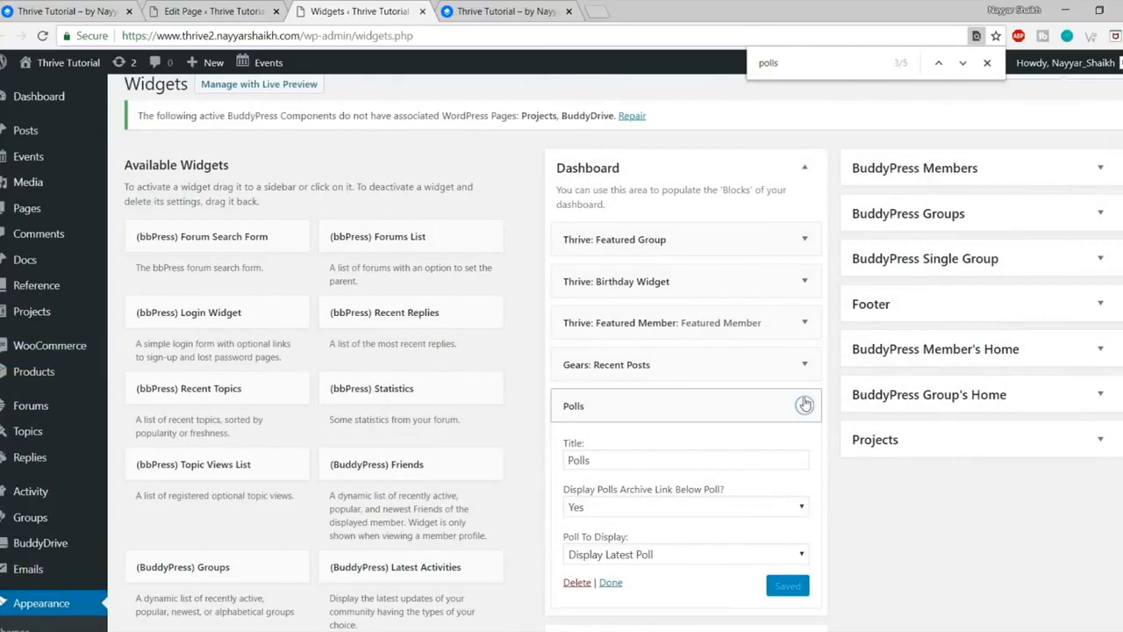
Step: Compare the original site's dashboard with the new welcome page, then return to Widgets
click(2, 9)
click(50, 11)
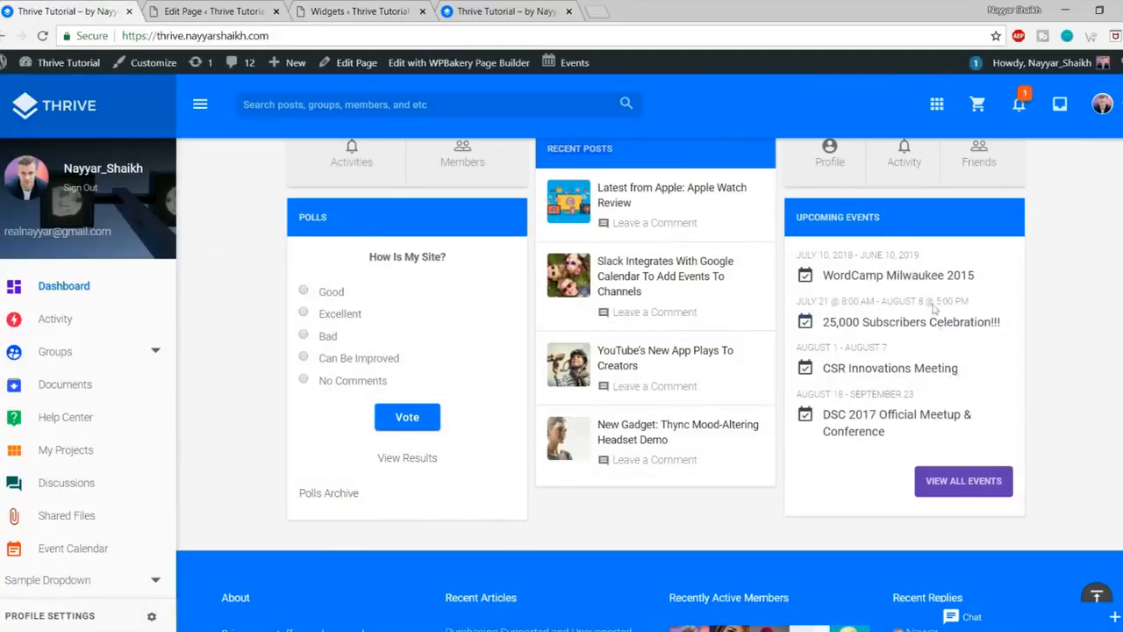
click(455, 9)
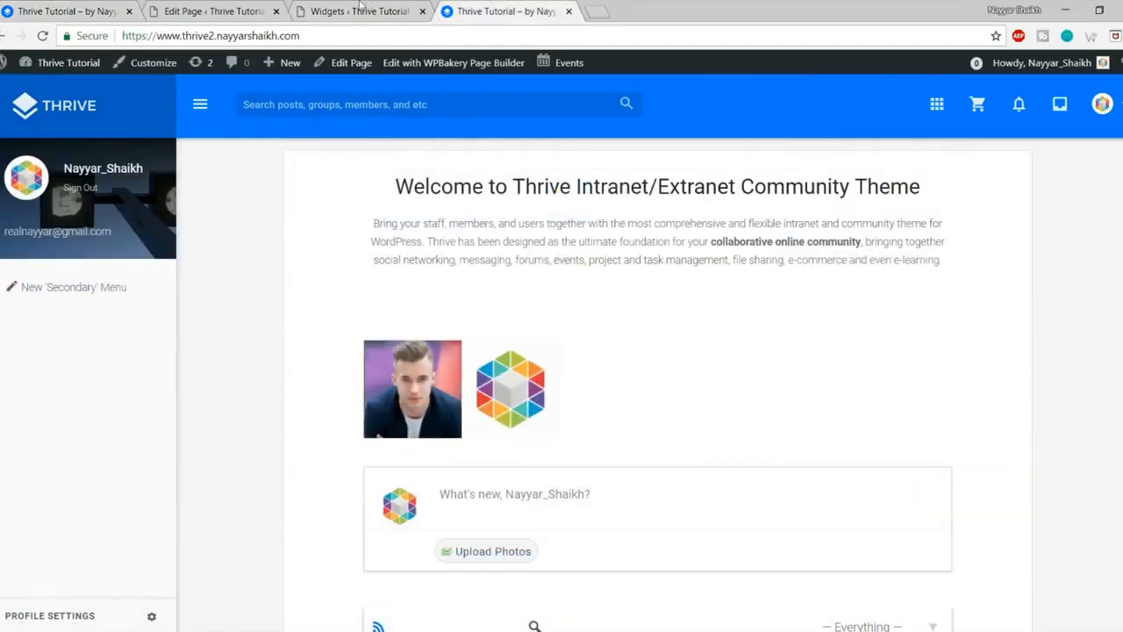
click(363, 9)
Step: Add an Events List widget to the Dashboard area and collapse the Polls and Events List settings
key(ctrl+f)
text(events)
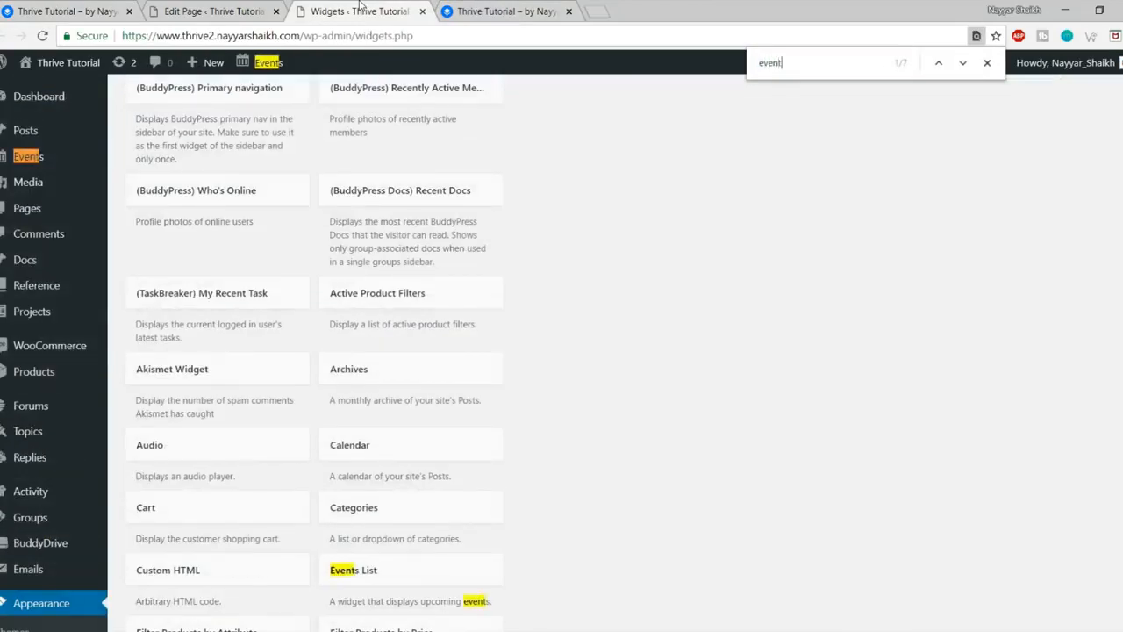
click(963, 62)
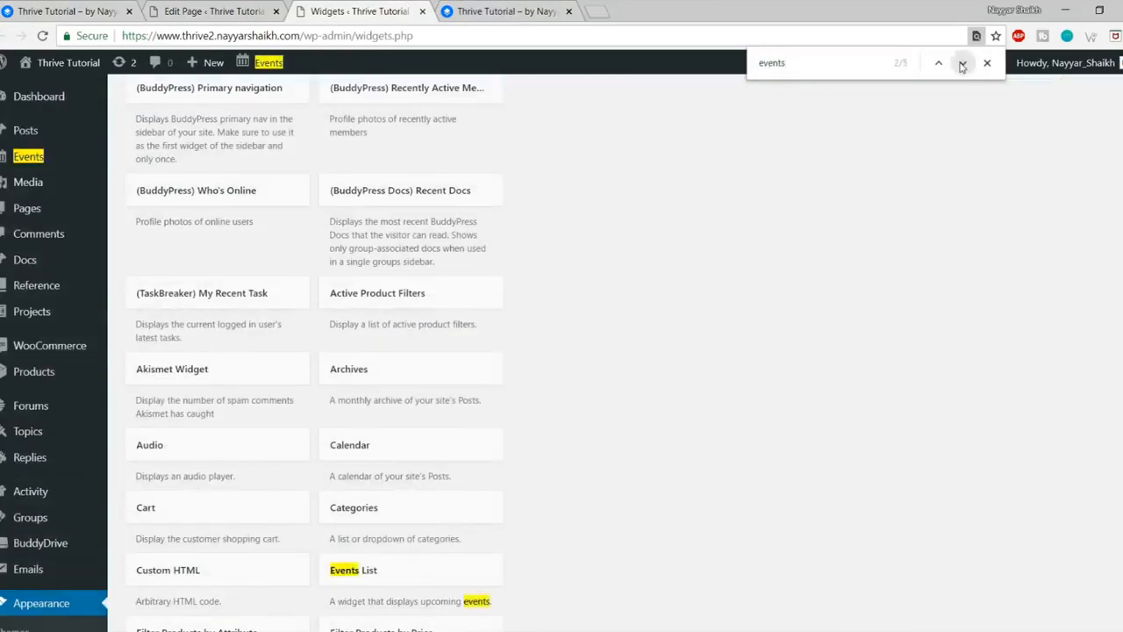
click(962, 63)
scroll(925, 226, down, 3)
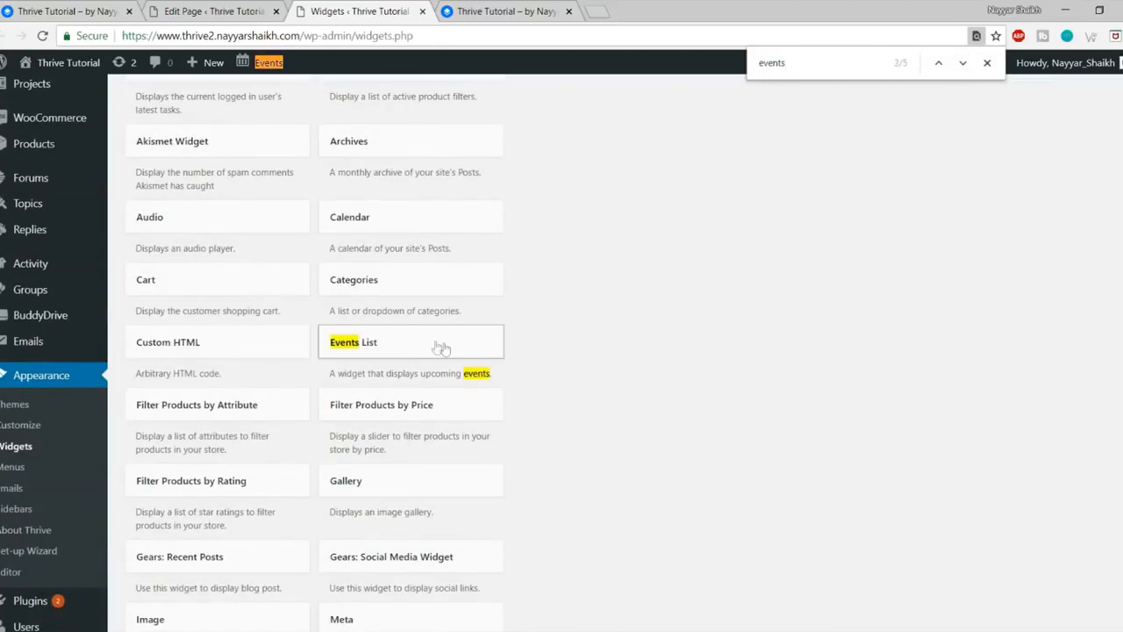
click(438, 349)
click(430, 484)
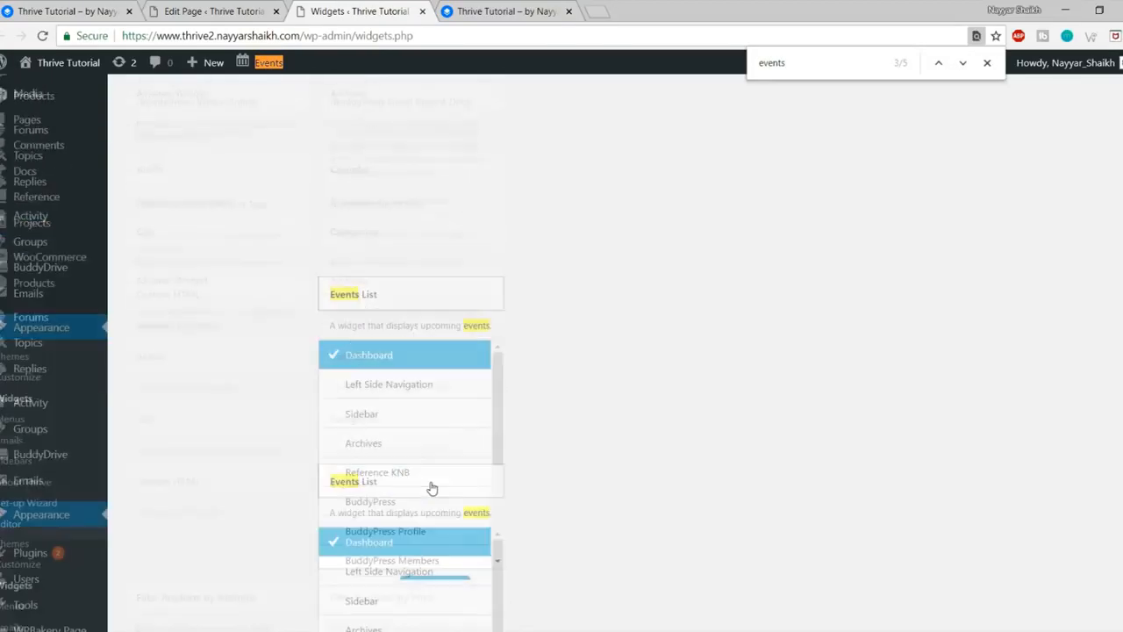
click(804, 406)
click(805, 406)
click(804, 448)
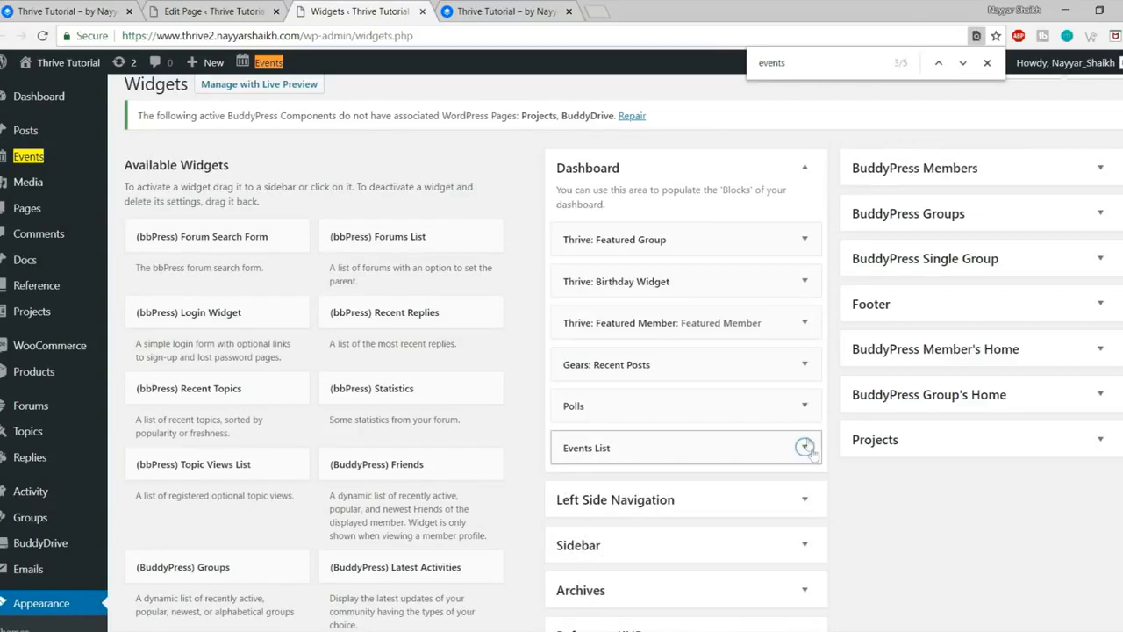
click(496, 11)
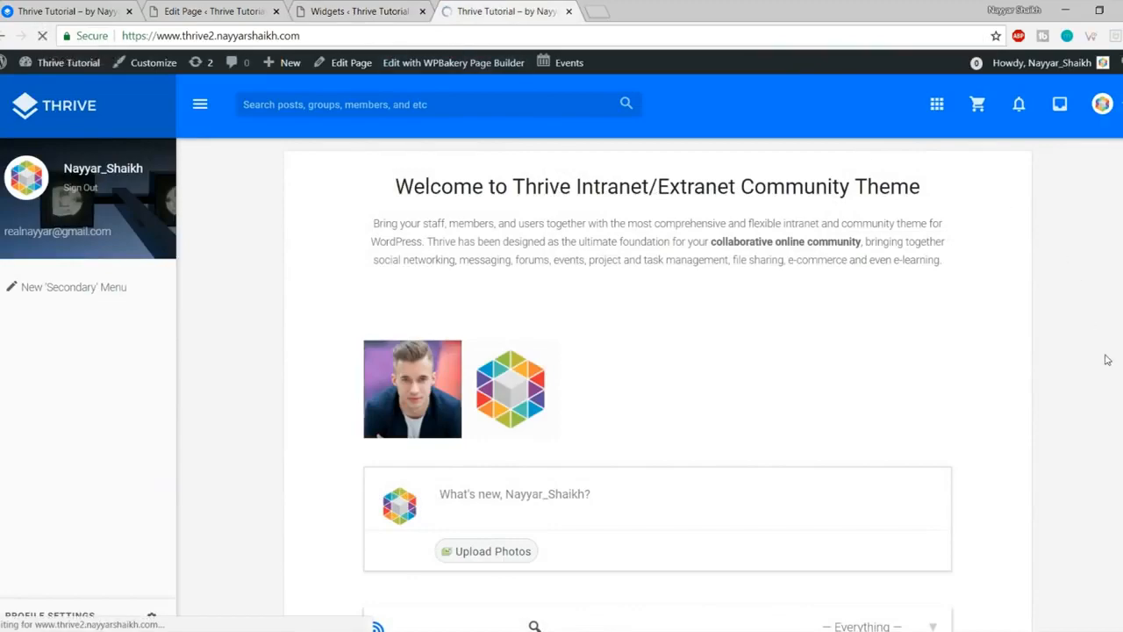
Step: Scroll through the new dashboard's widgets, checking the Featured Group and Birthdays messages
scroll(1121, 362, down, 5)
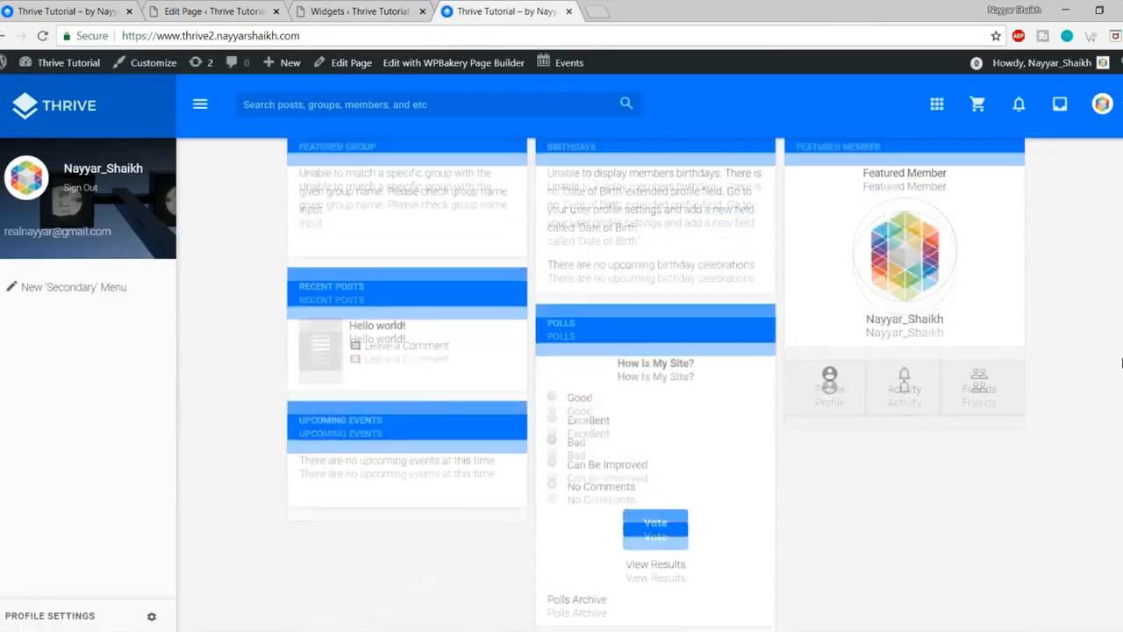
scroll(1121, 362, up, 4)
scroll(1121, 363, down, 1)
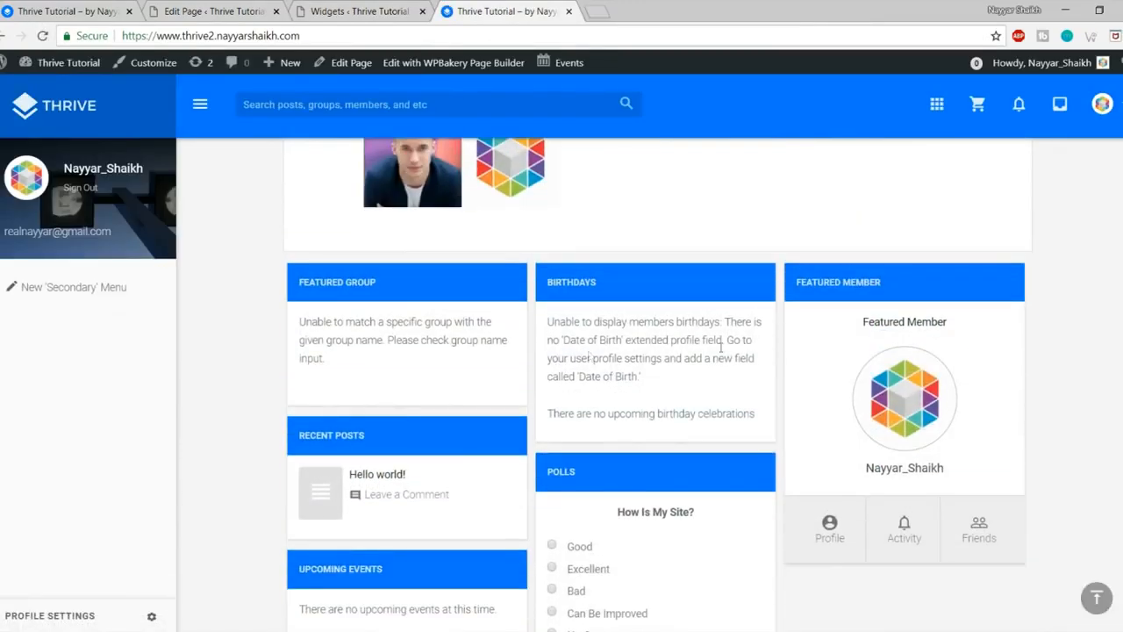
drag(301, 312, 369, 364)
click(368, 364)
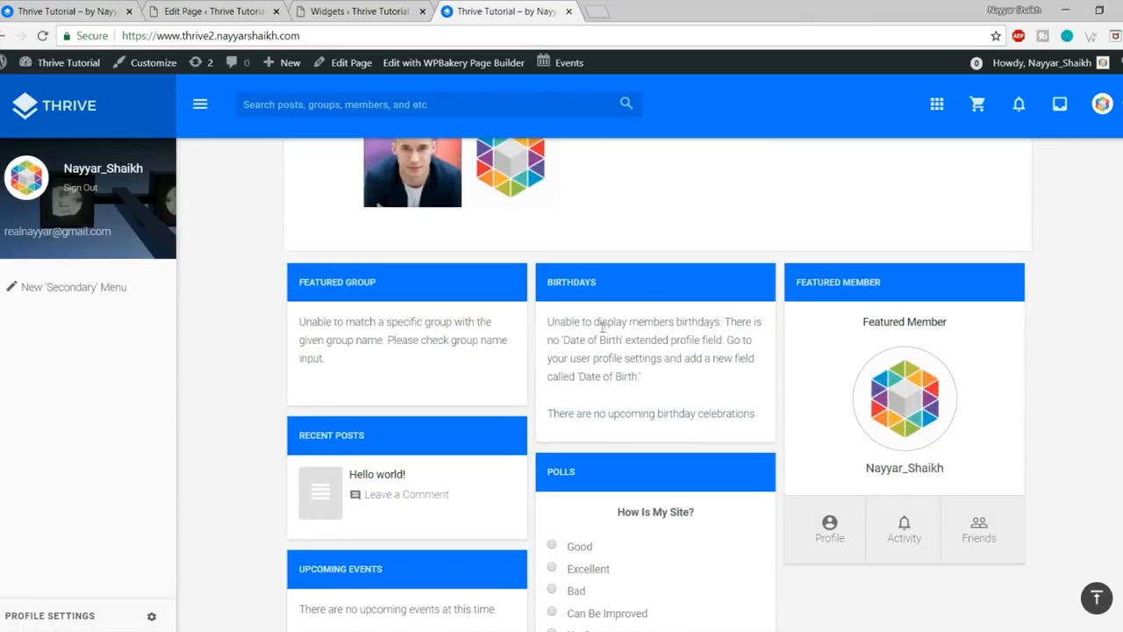
drag(603, 327, 630, 406)
click(630, 406)
scroll(980, 377, down, 1)
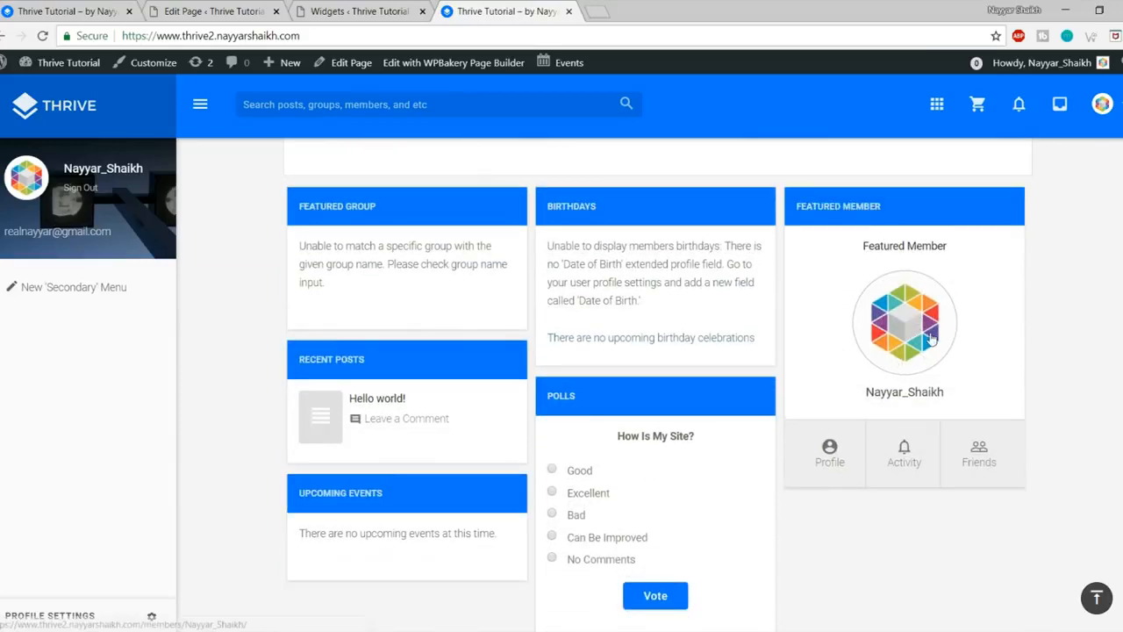
scroll(919, 356, down, 1)
scroll(810, 363, up, 5)
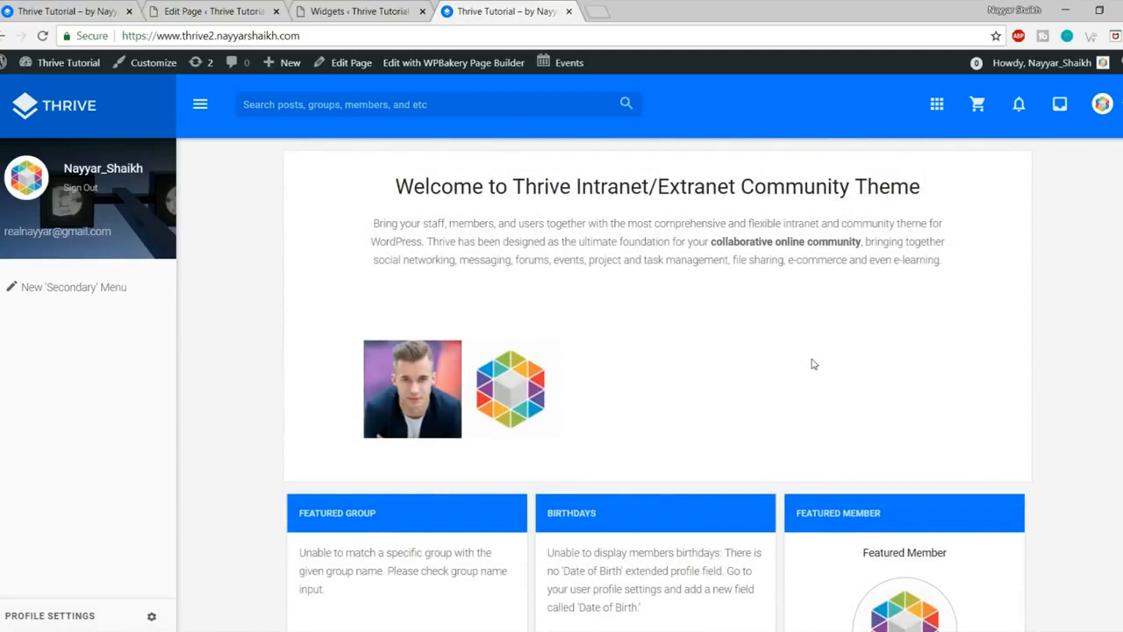
Step: Compare with the original site's dashboard and its Groups options, then revisit the new front page
click(93, 11)
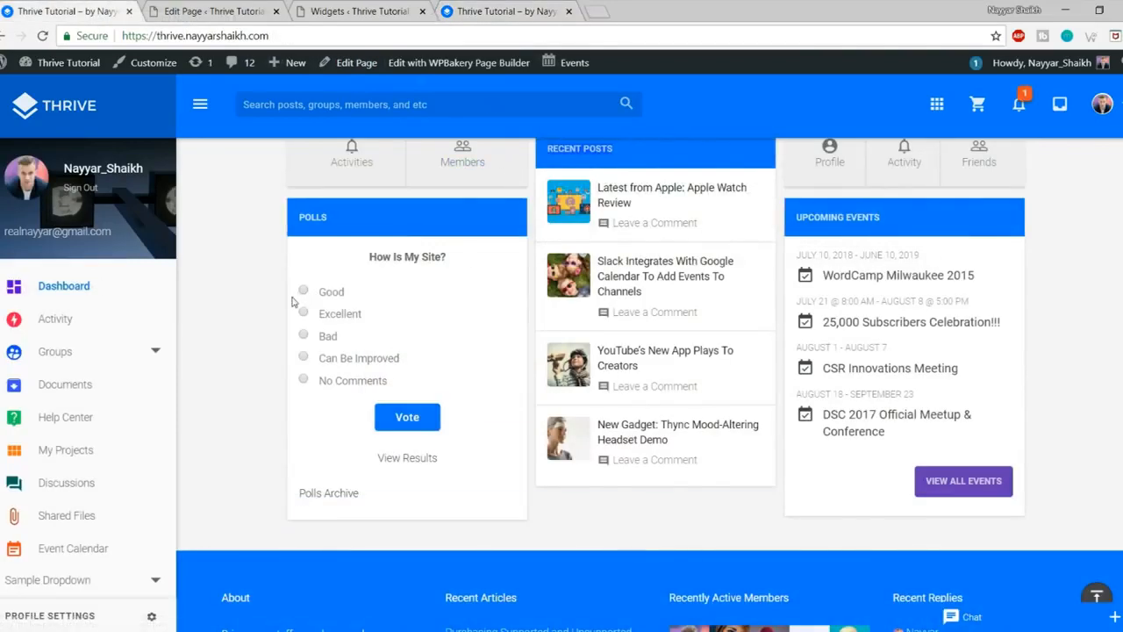
click(158, 355)
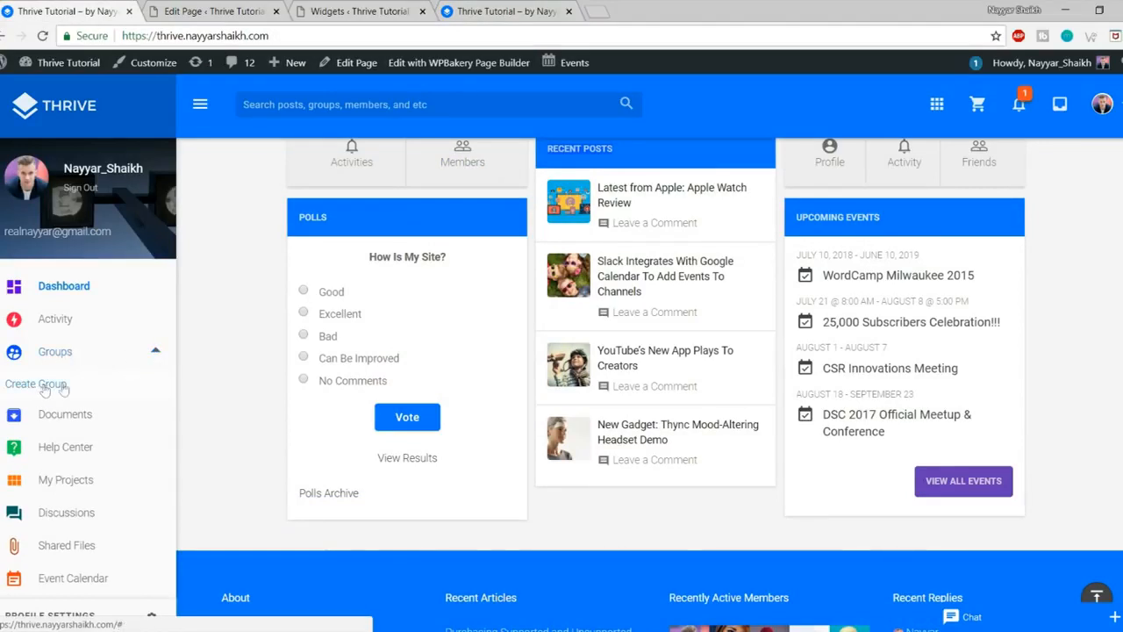
click(497, 9)
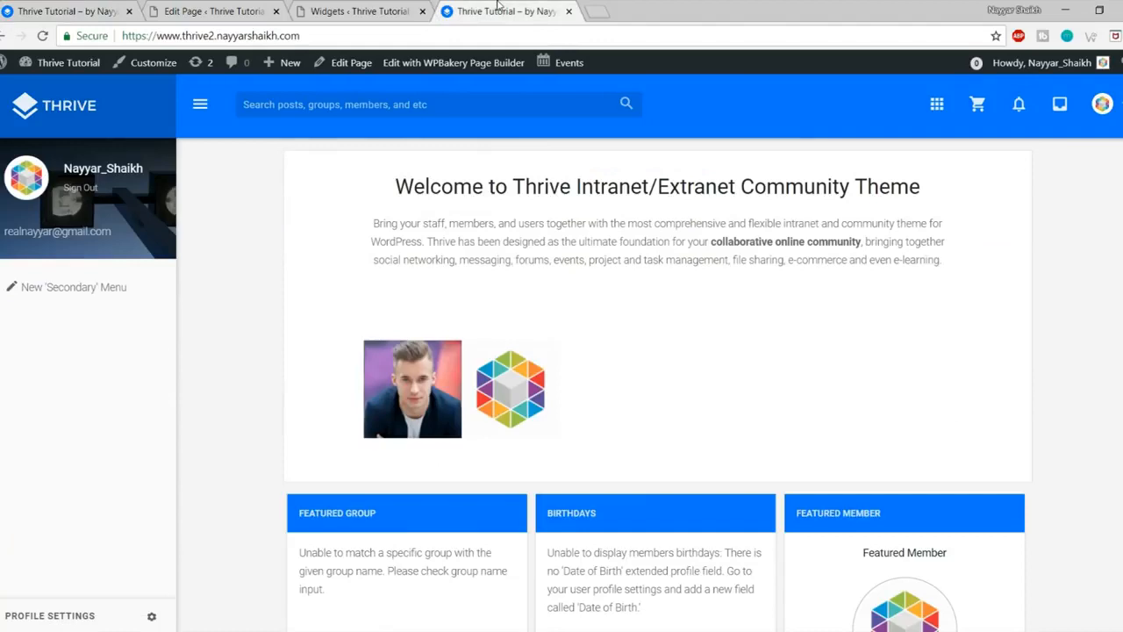
scroll(963, 321, down, 5)
scroll(984, 386, up, 5)
click(1104, 107)
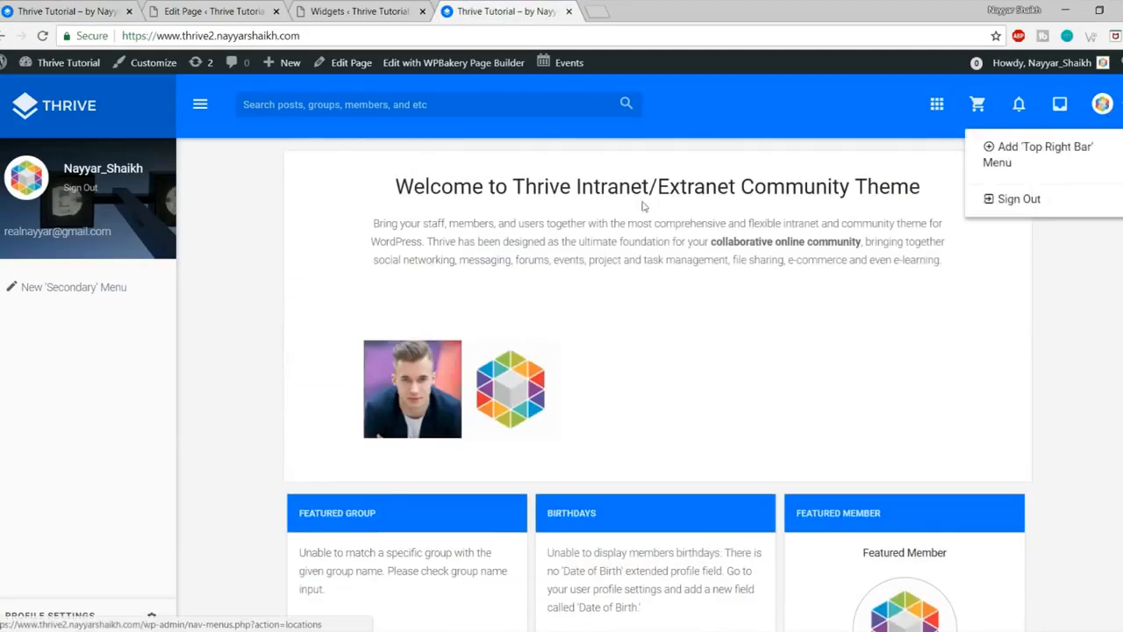
click(215, 320)
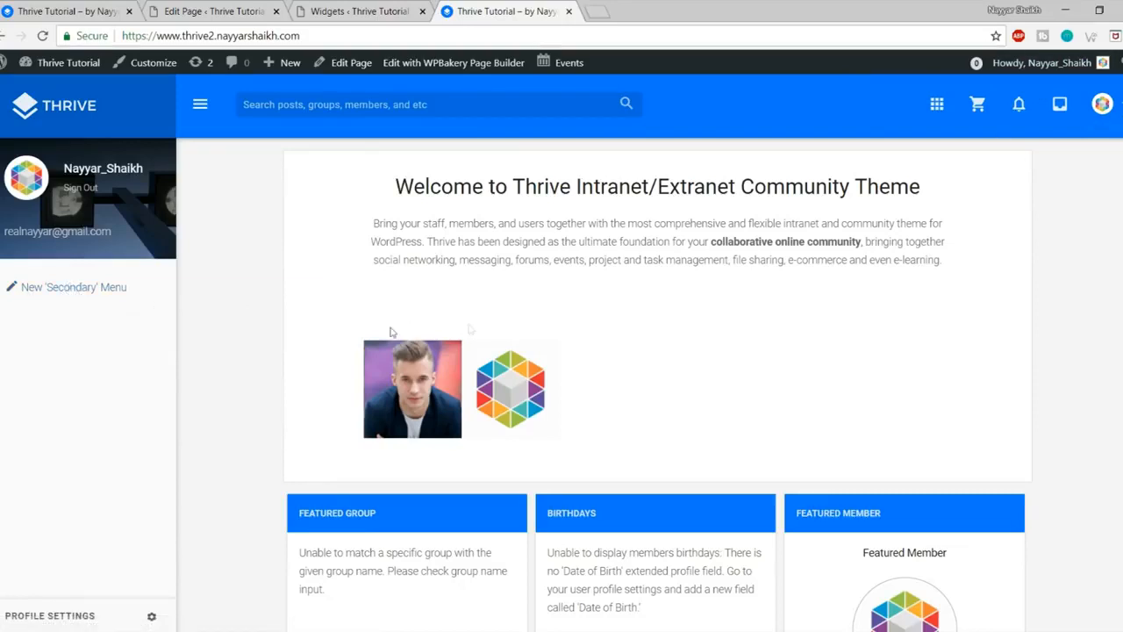
Step: Look over the original Thrive site and the widgets page, then return to the new site
click(54, 11)
scroll(90, 456, down, 5)
scroll(91, 507, up, 3)
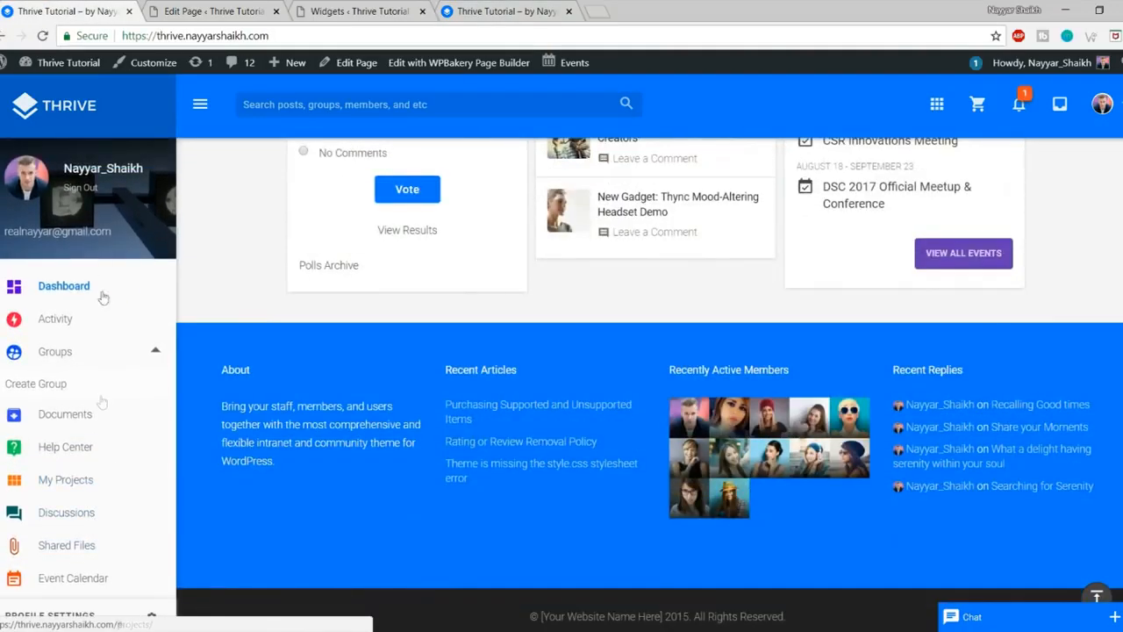
click(359, 11)
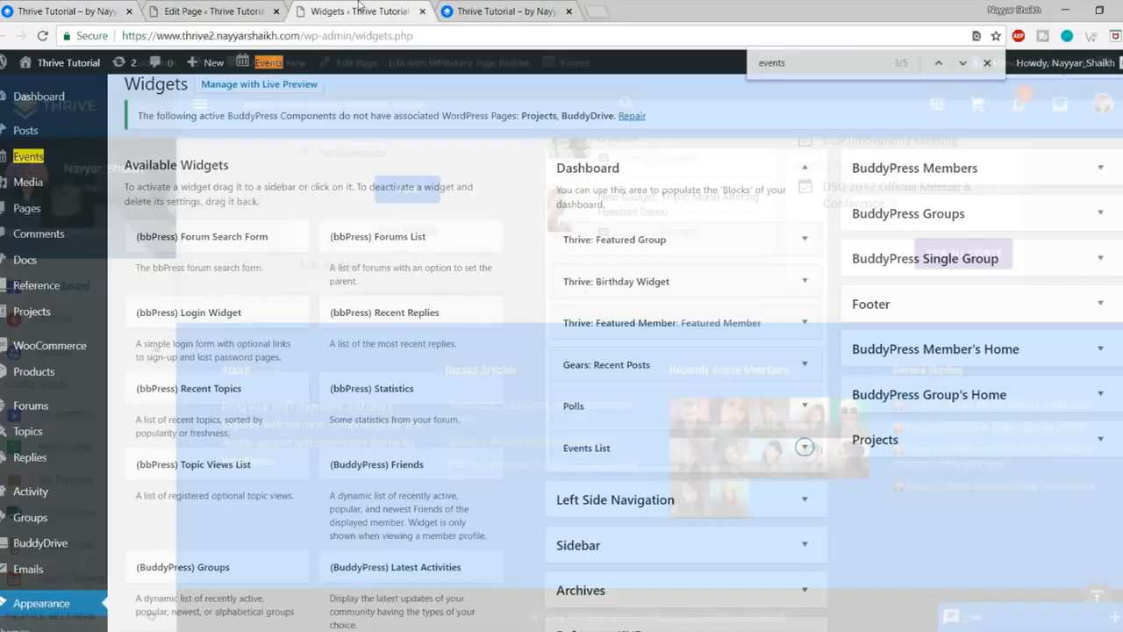
click(269, 9)
click(462, 7)
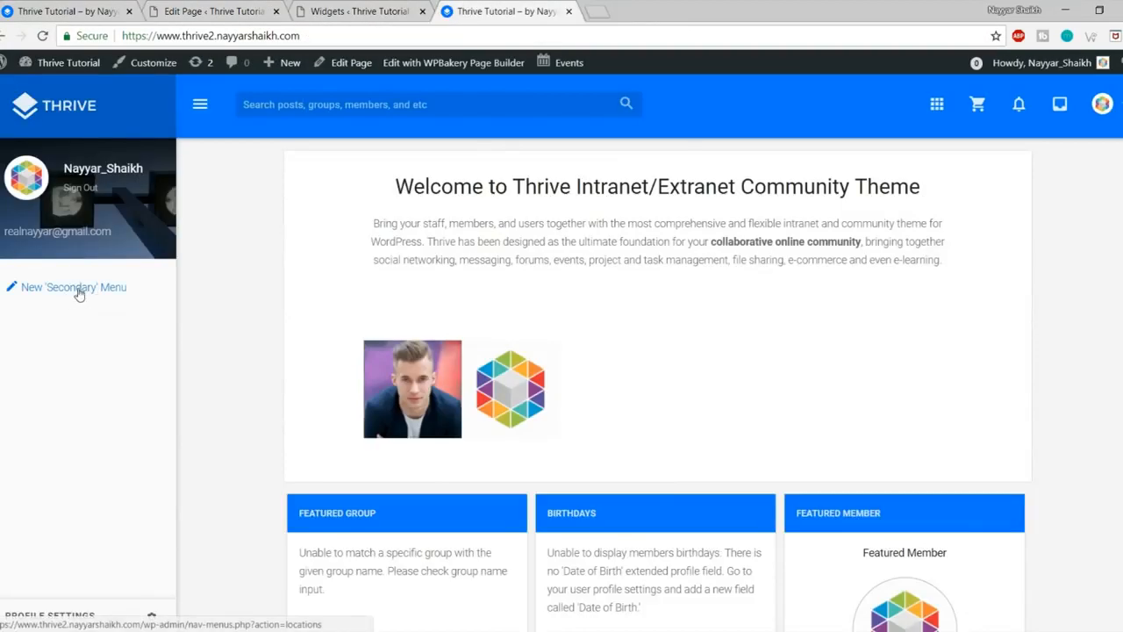
Step: Create a new secondary menu named 'Side Menu'
click(79, 293)
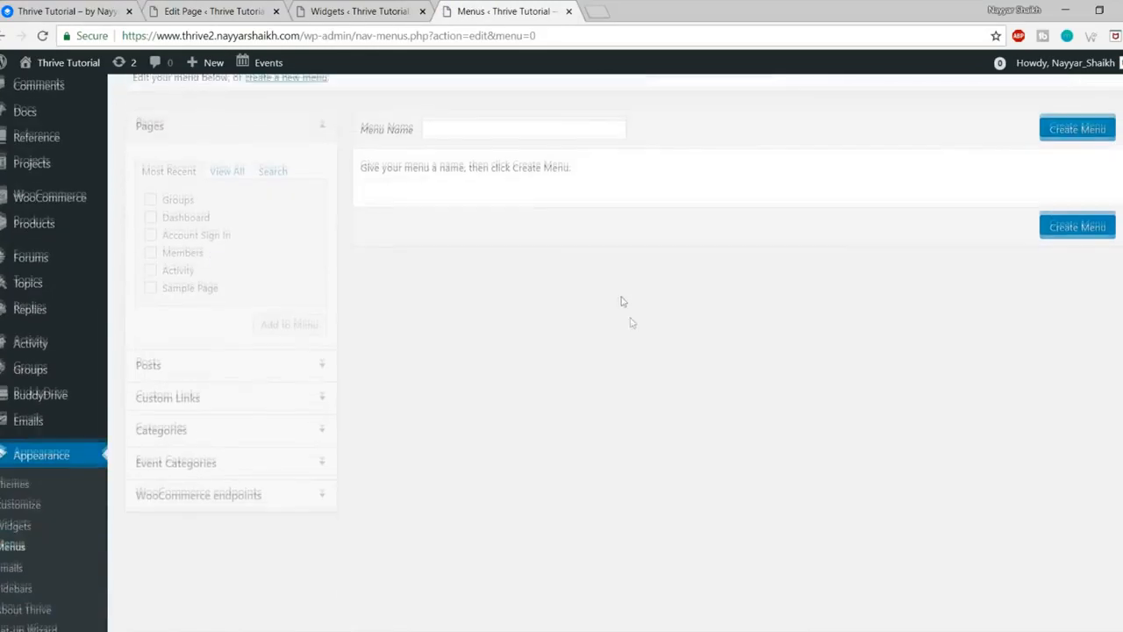
click(506, 272)
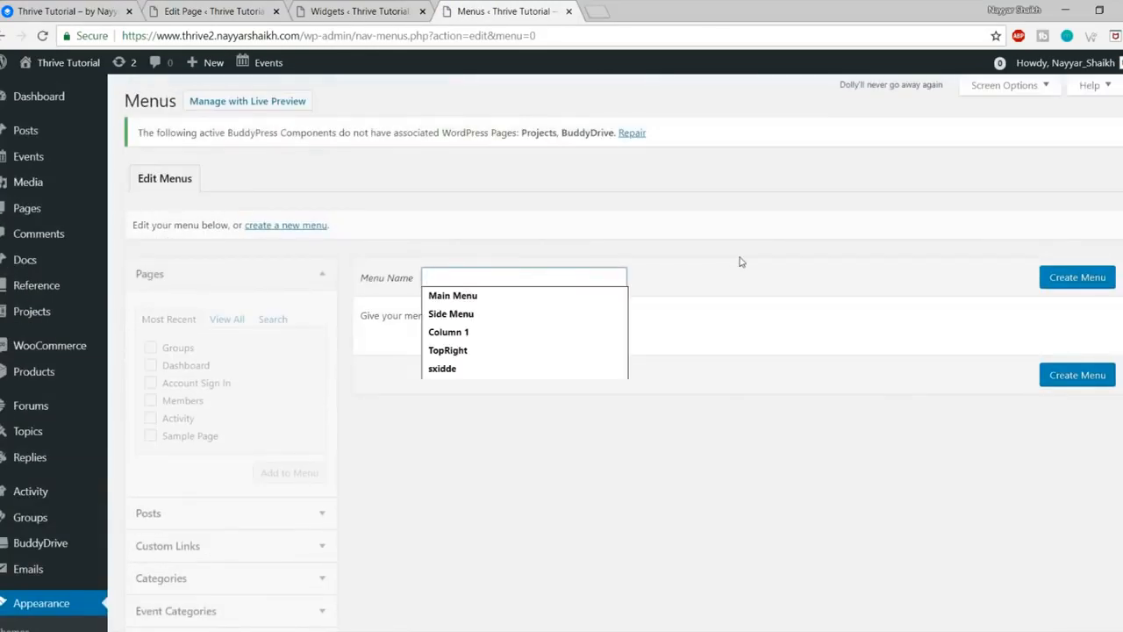
text(D)
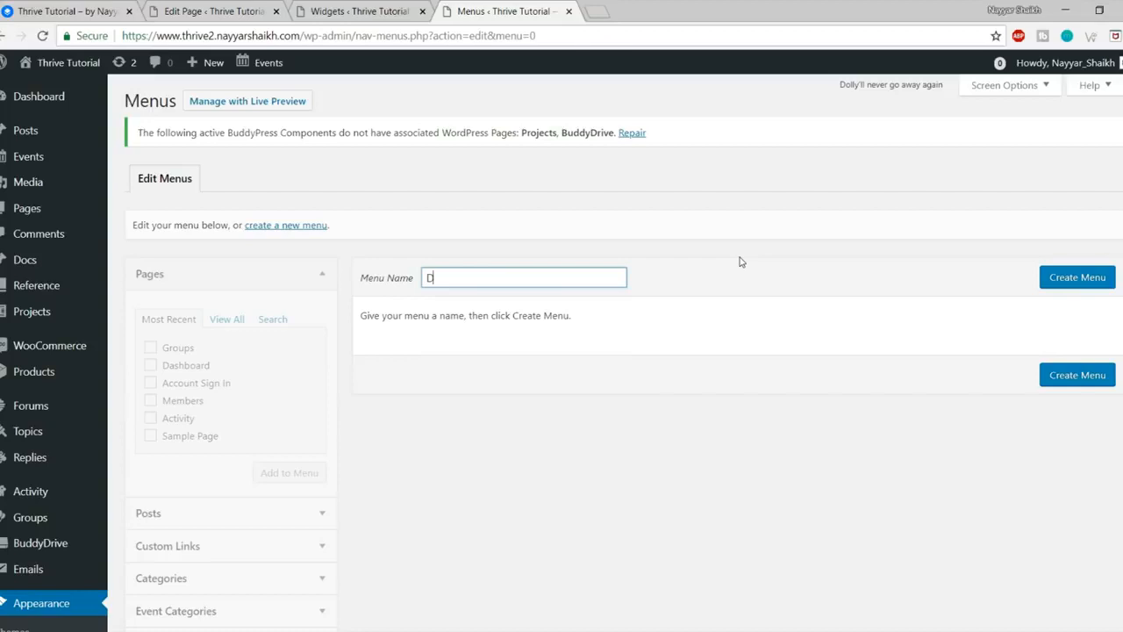
text(Side Menu)
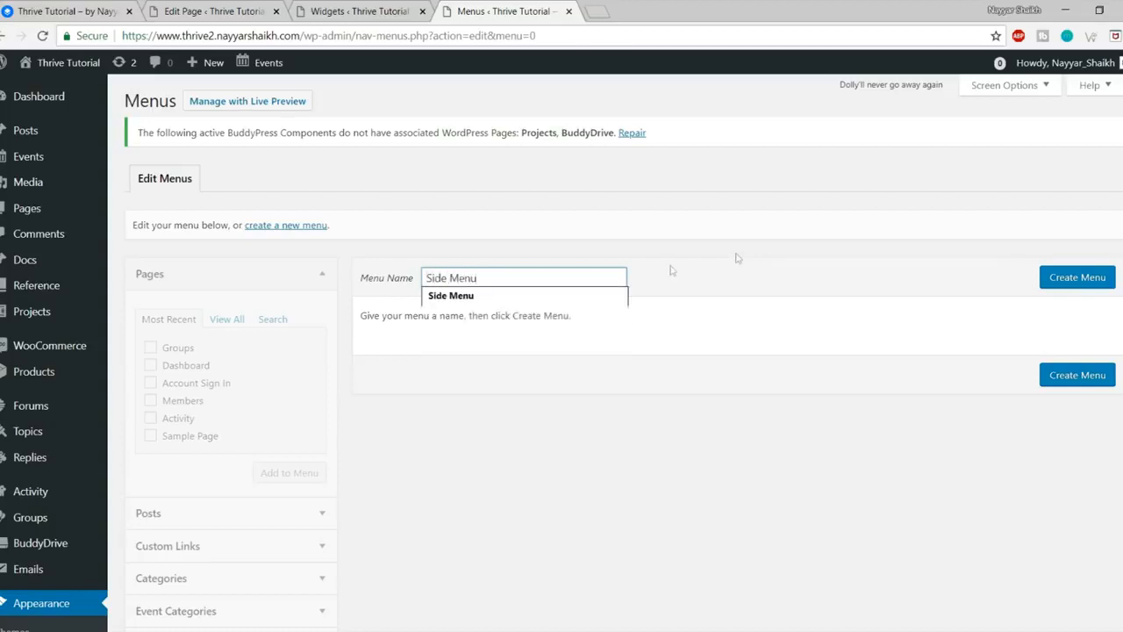
click(1108, 283)
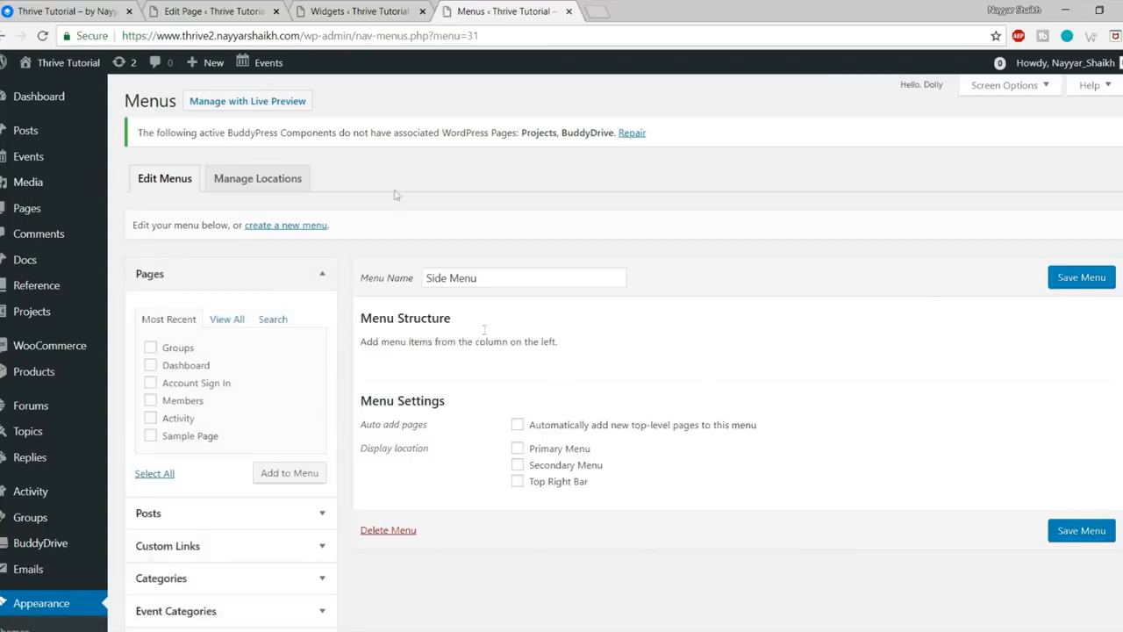
Step: Check the reference site's sidebar menu items, then return to the menu editor
click(58, 8)
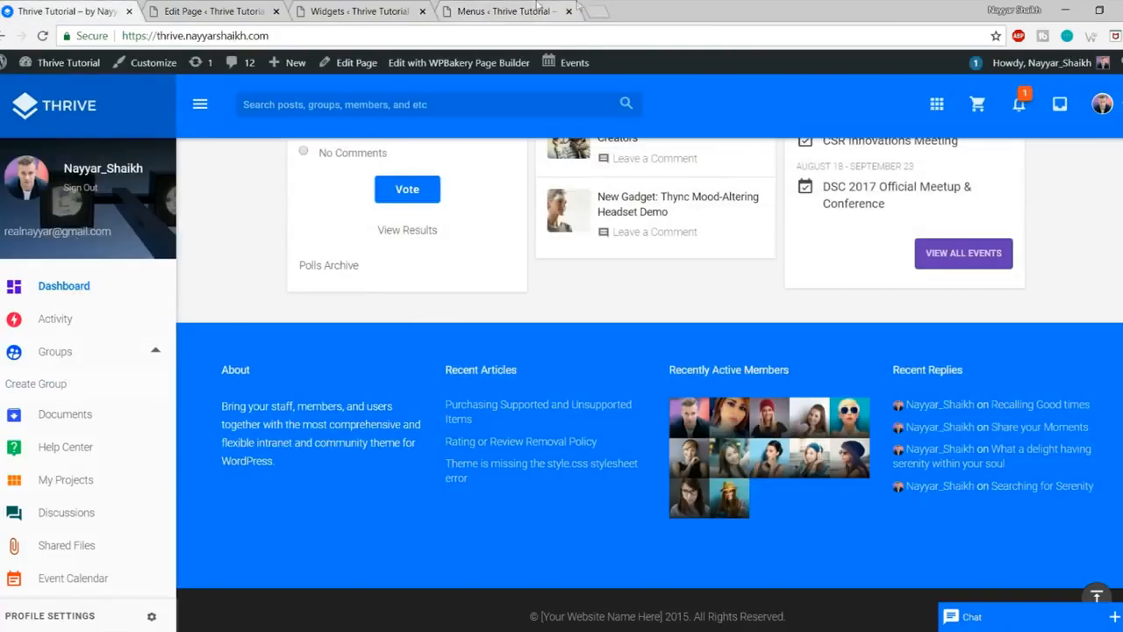
click(575, 8)
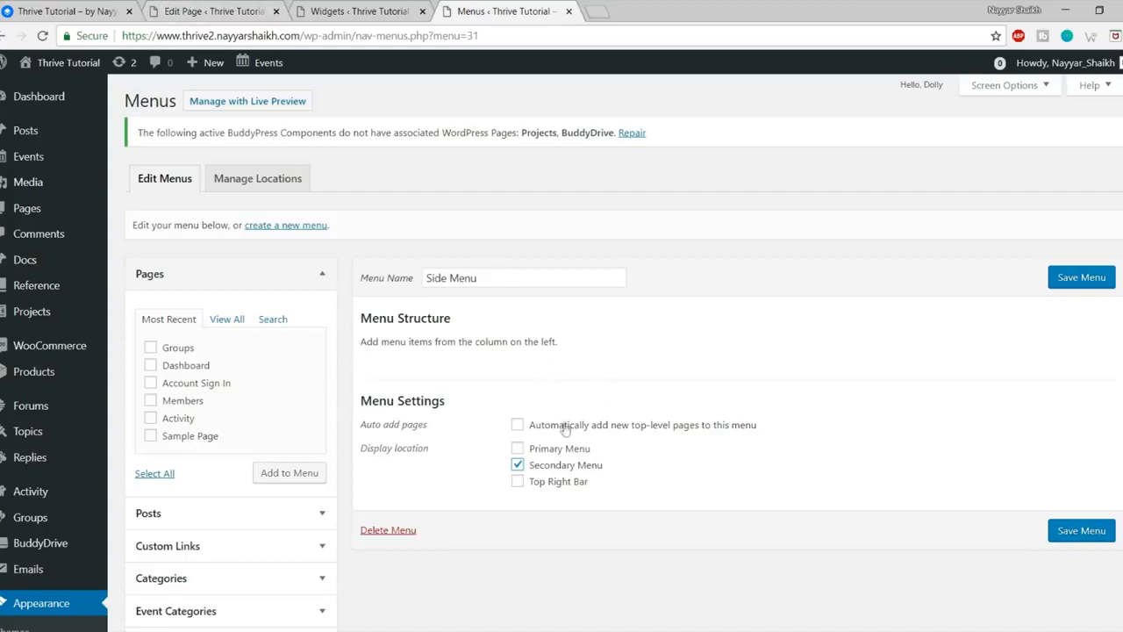
click(84, 11)
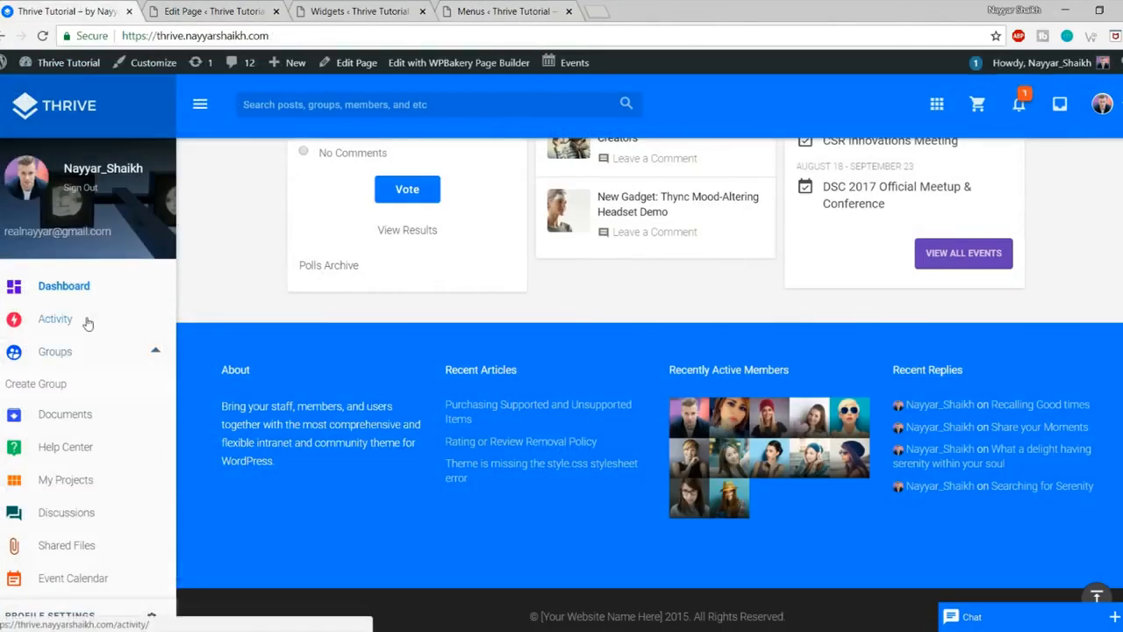
scroll(94, 373, down, 1)
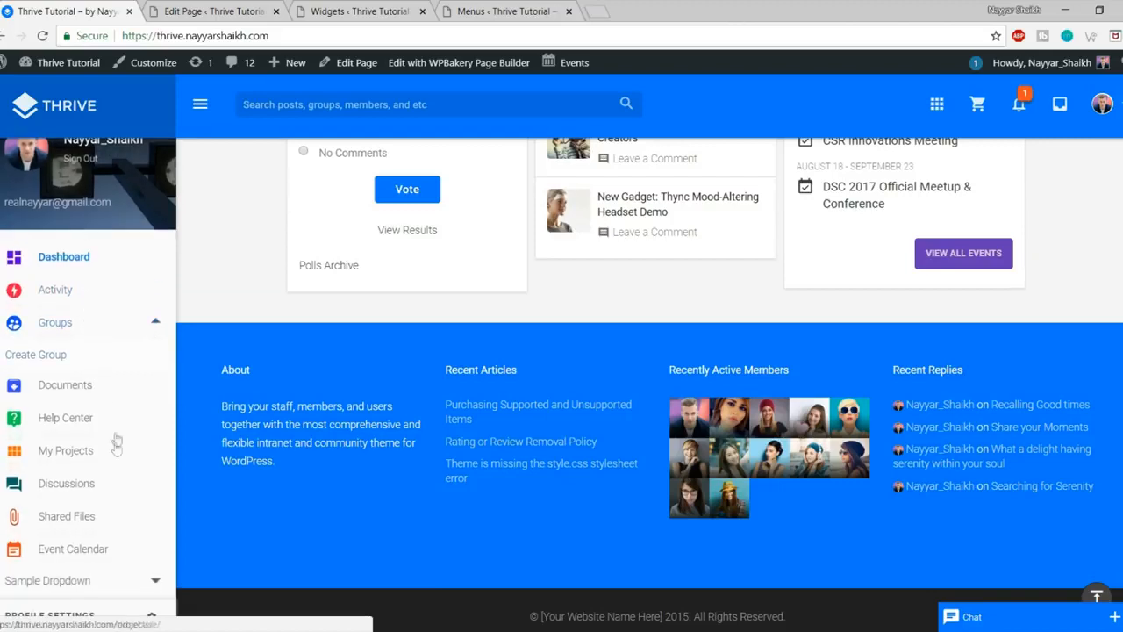
click(498, 7)
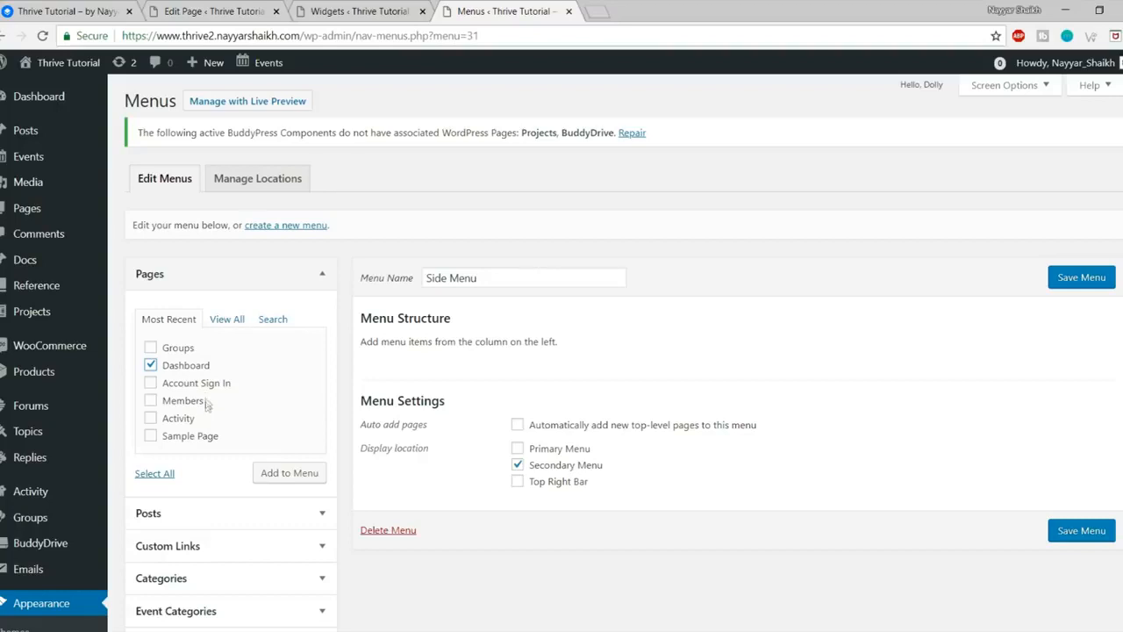
Step: Add the Activity and Groups pages to Side Menu
click(181, 423)
click(185, 349)
click(287, 478)
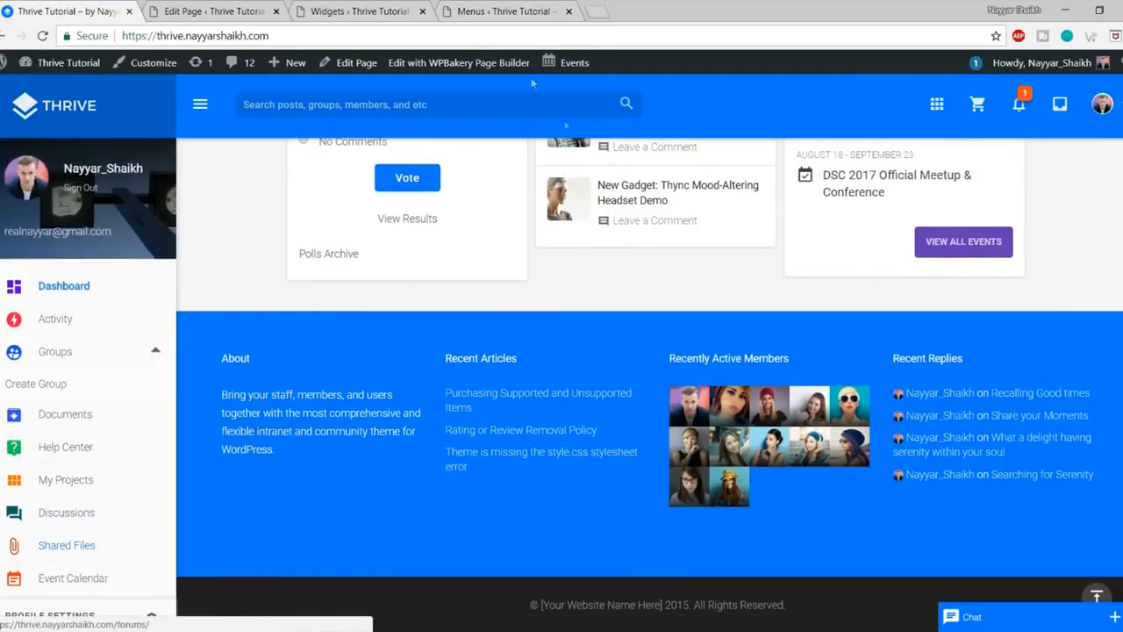
click(483, 9)
scroll(437, 347, down, 2)
scroll(439, 354, up, 3)
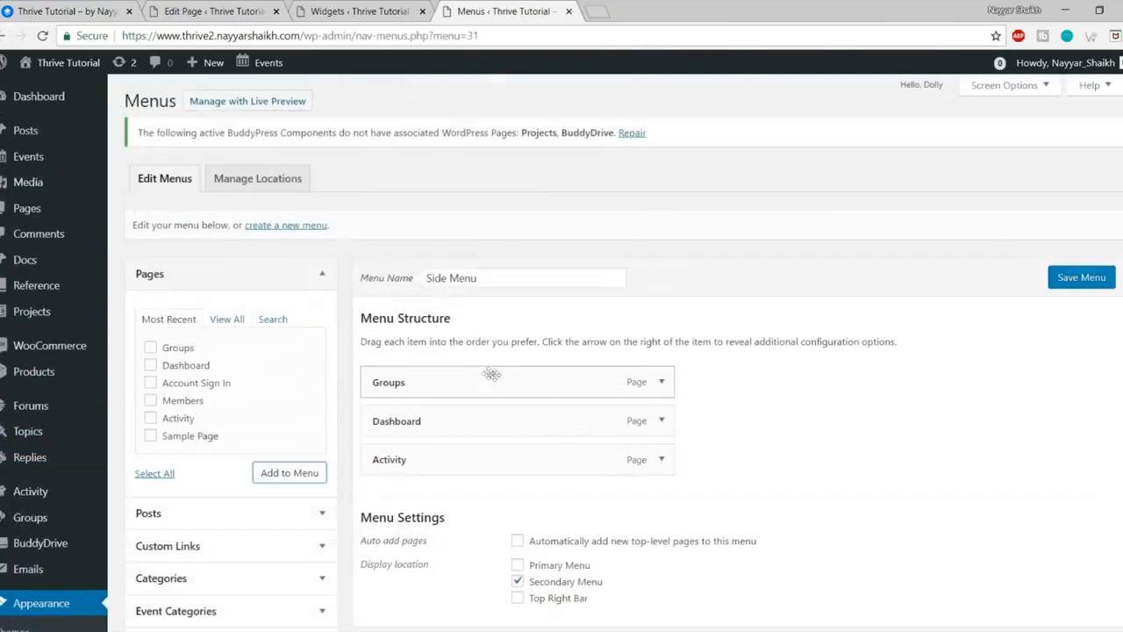
Step: Enable BuddyPress links in Screen Options and add the BuddyPress links, including Friends, to Side Menu
click(1009, 86)
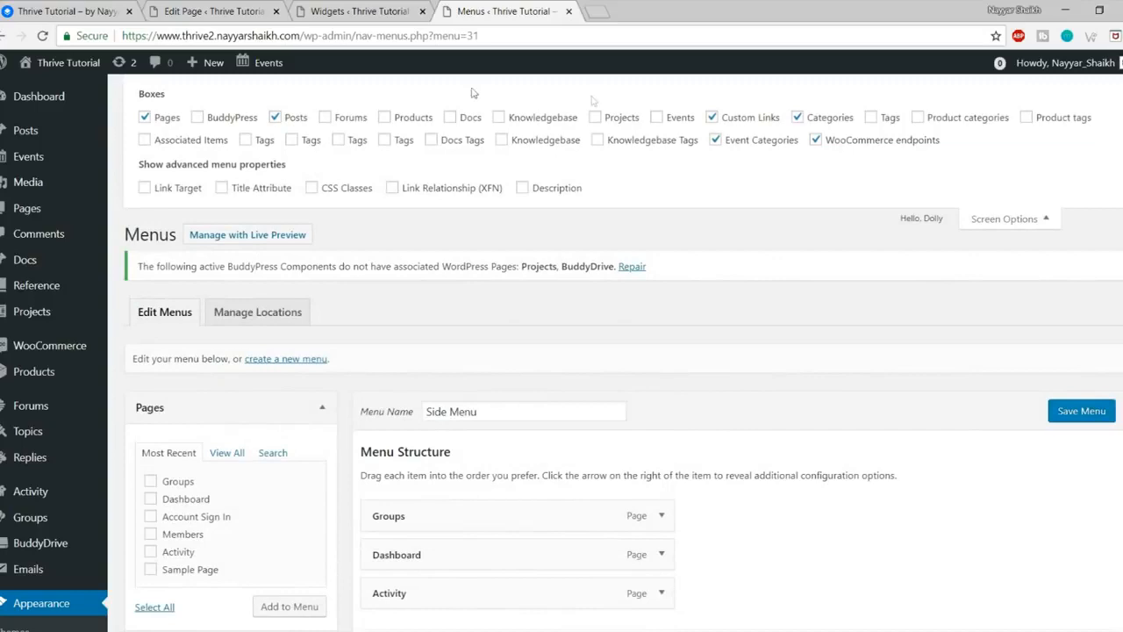
click(1009, 219)
scroll(1003, 220, down, 4)
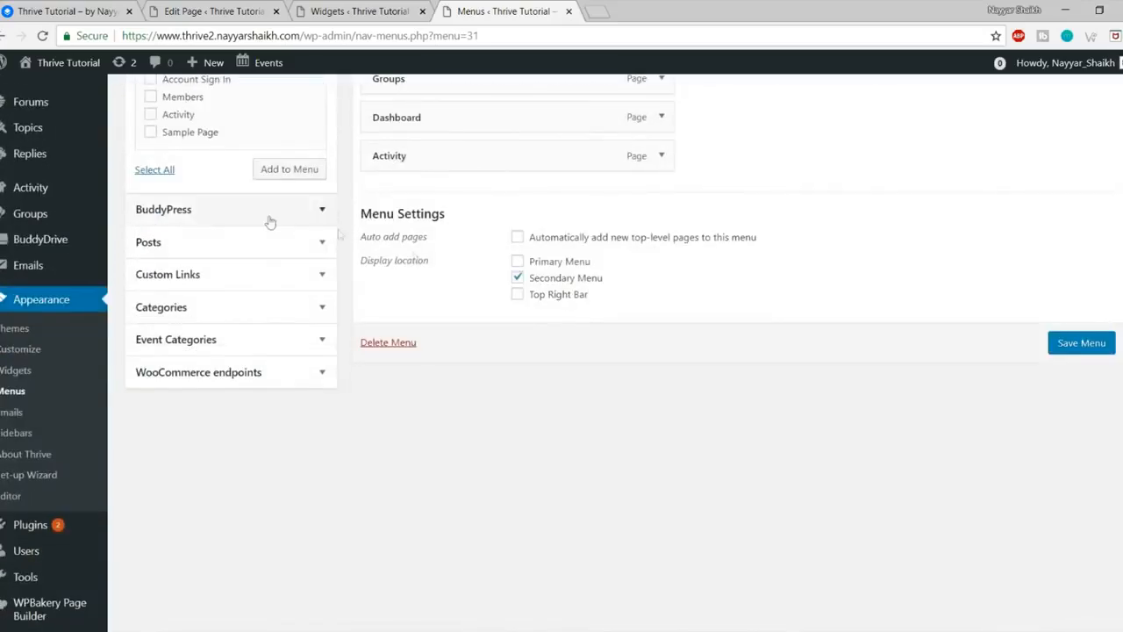
click(210, 213)
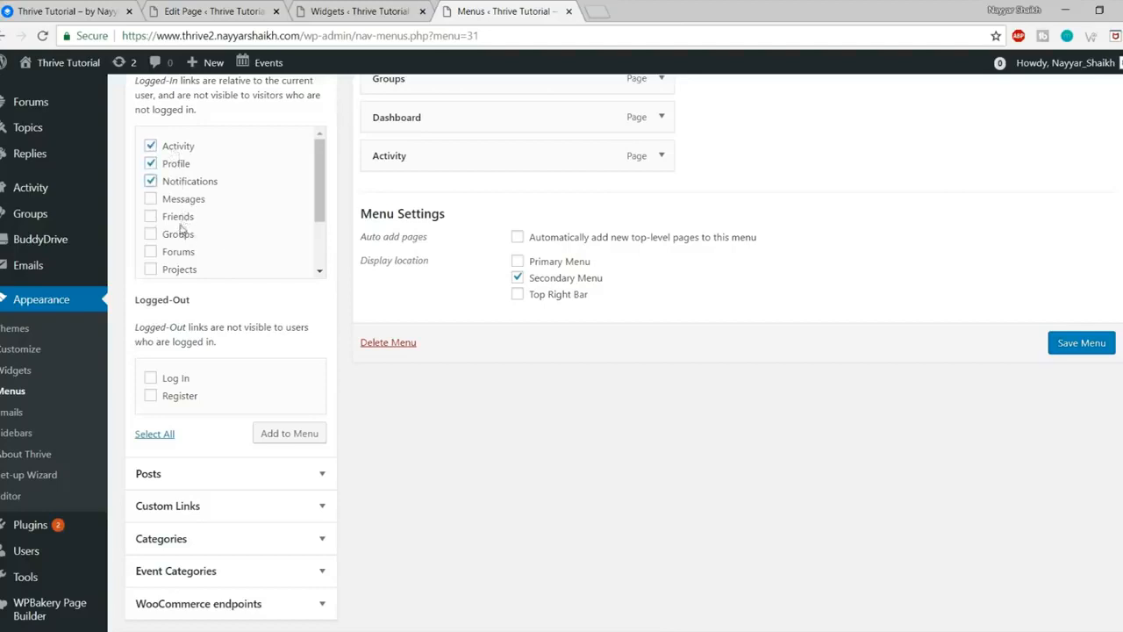
click(184, 218)
click(313, 435)
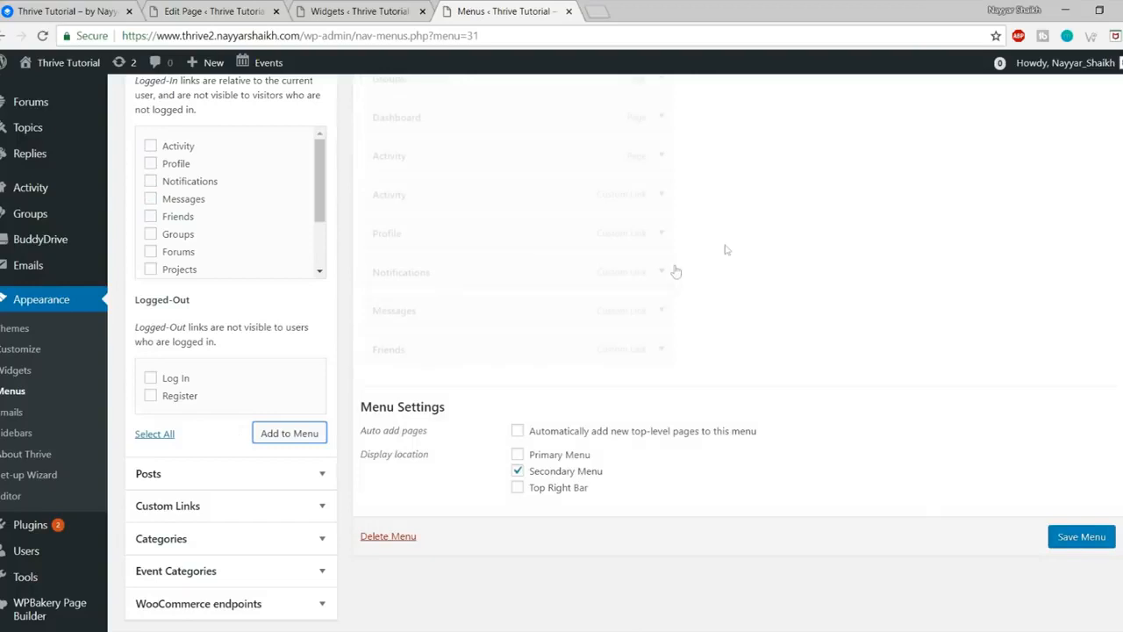
Step: Move Dashboard to the top, keep Groups top-level, remove the duplicate Activity page, and save Side Menu
scroll(760, 308, up, 2)
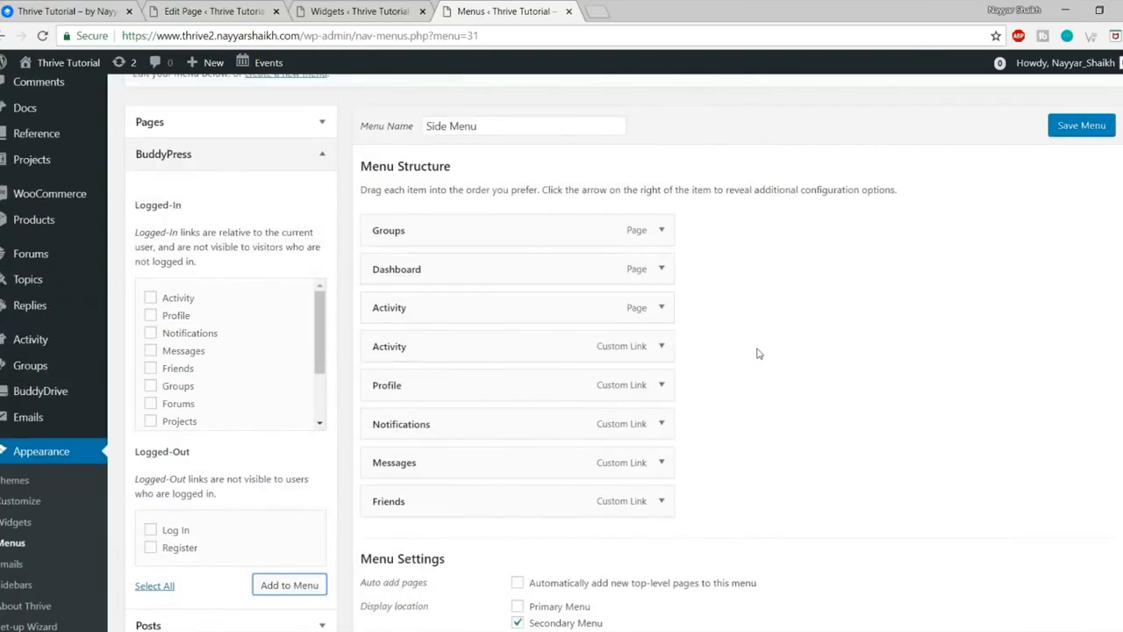
drag(476, 276, 481, 211)
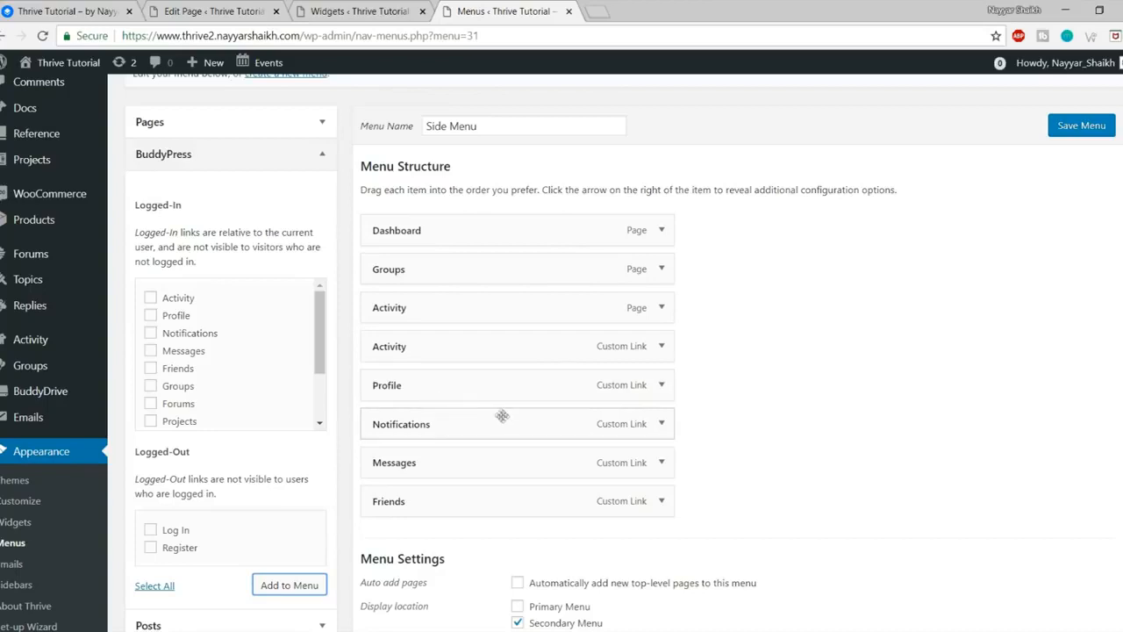
drag(444, 271, 455, 295)
mouse_move(444, 312)
mouse_down()
mouse_move(478, 309)
mouse_move(465, 315)
mouse_up()
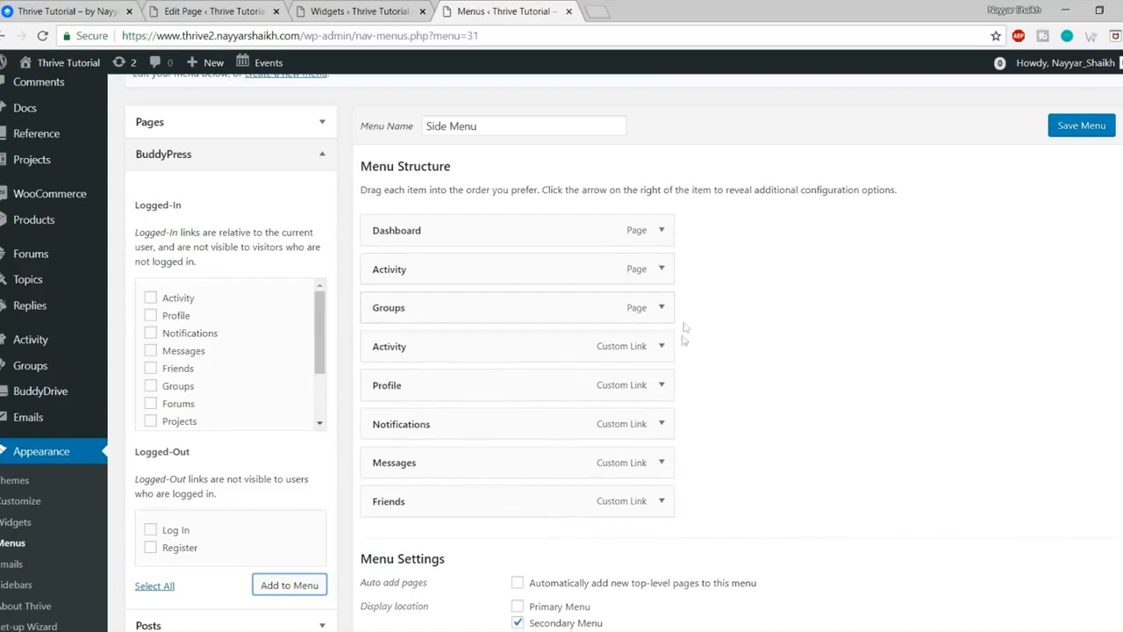
click(663, 271)
scroll(384, 434, down, 1)
click(379, 516)
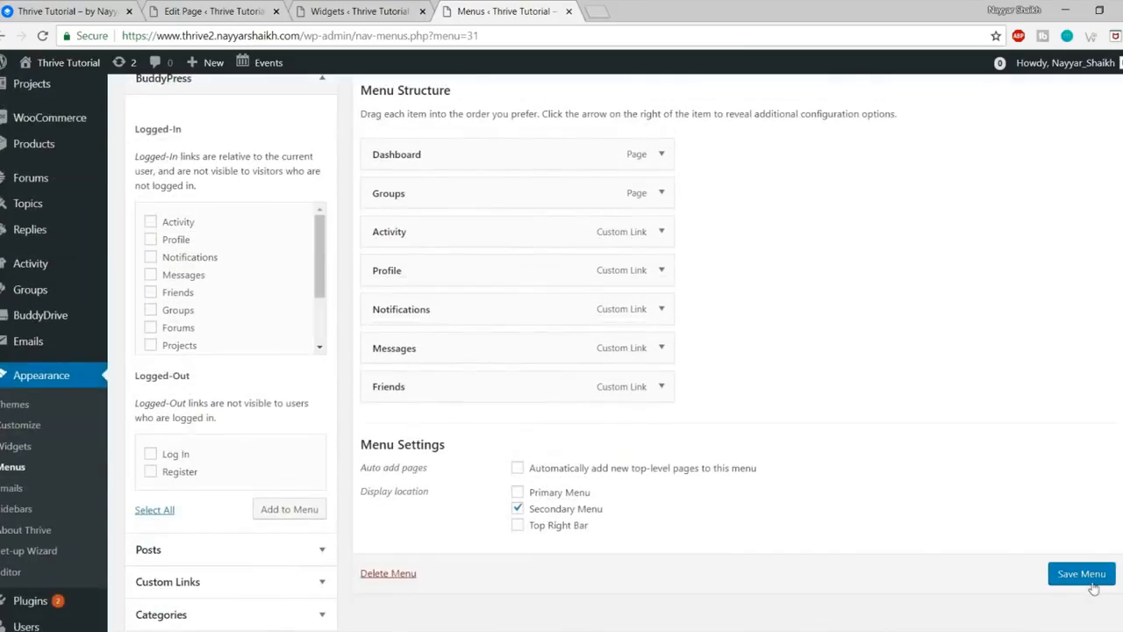
click(1092, 587)
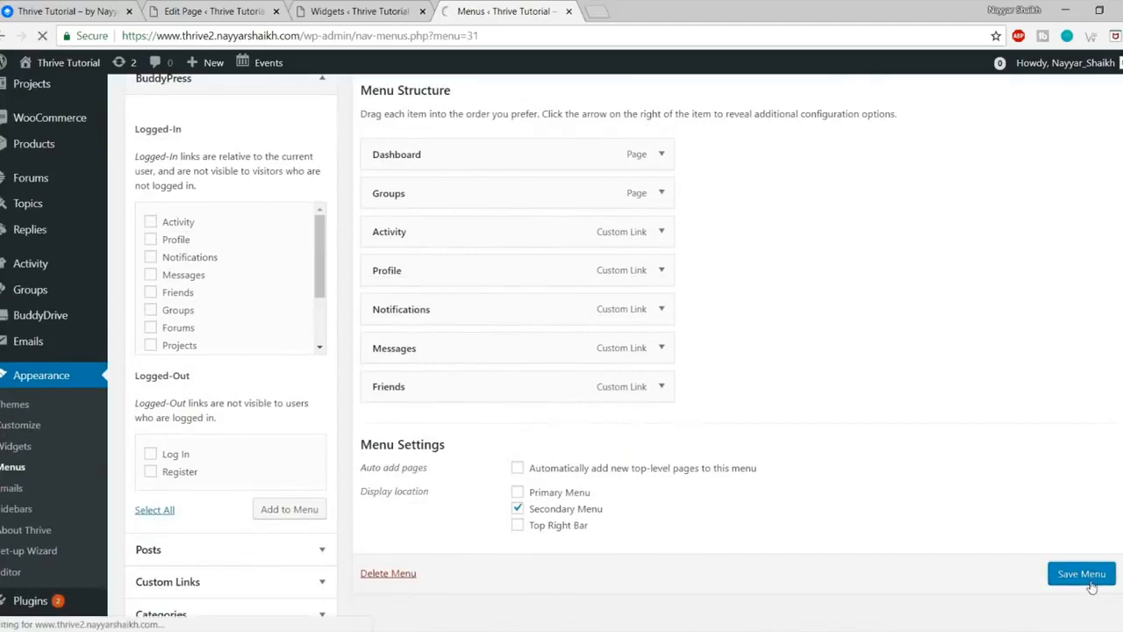
Step: Open the new site in a new tab and view its front page
click(368, 11)
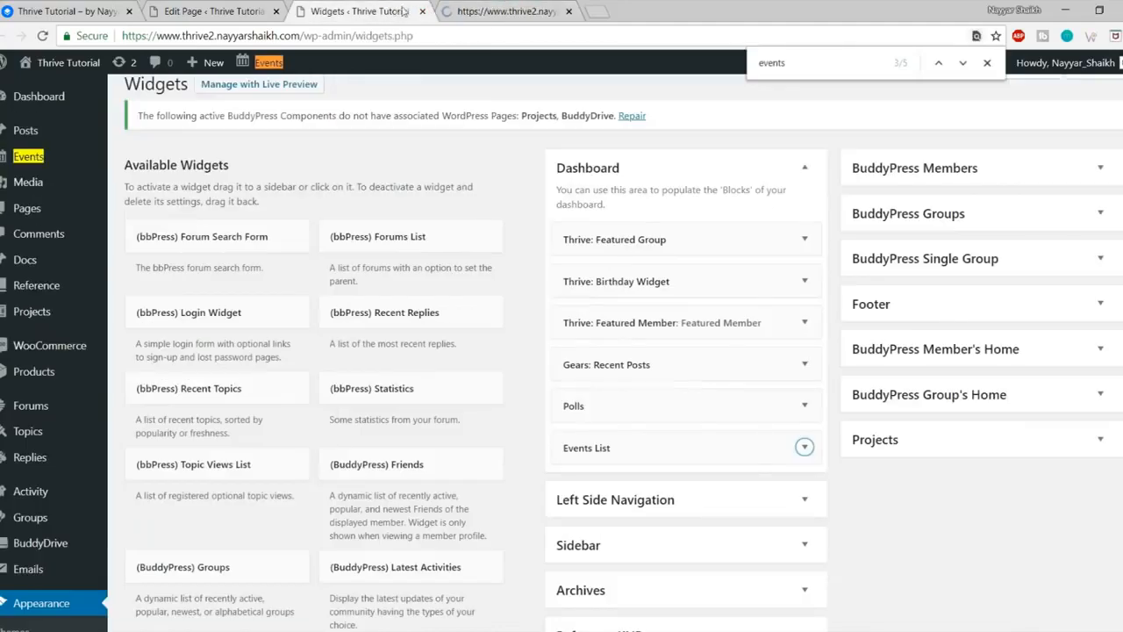
click(504, 10)
click(228, 11)
click(351, 11)
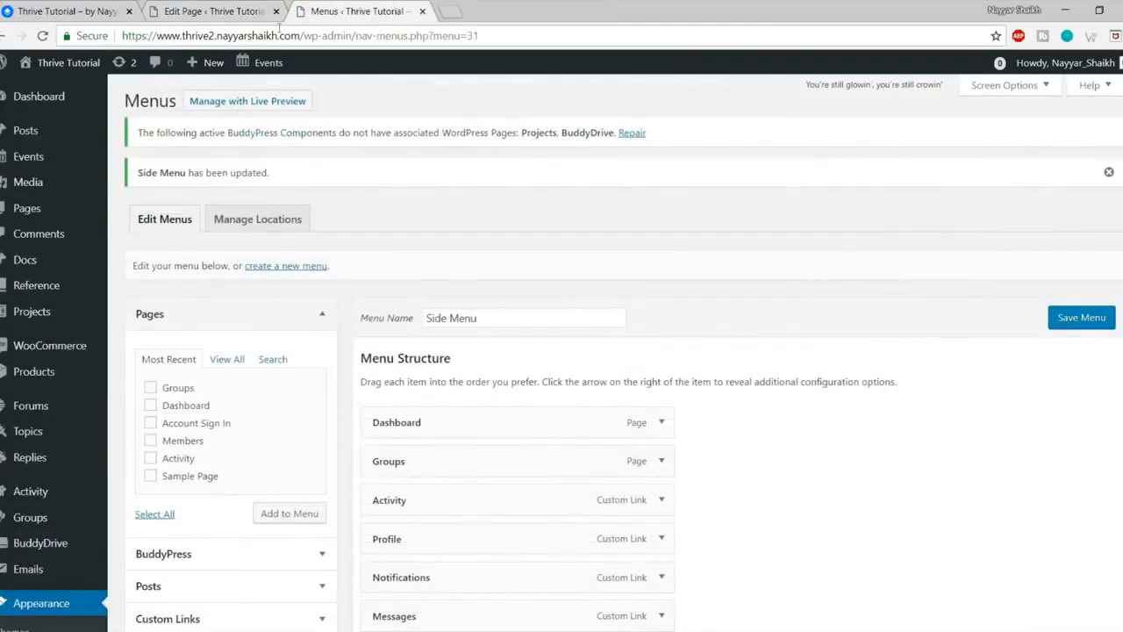
mouse_move(52, 62)
right_click(53, 90)
click(112, 97)
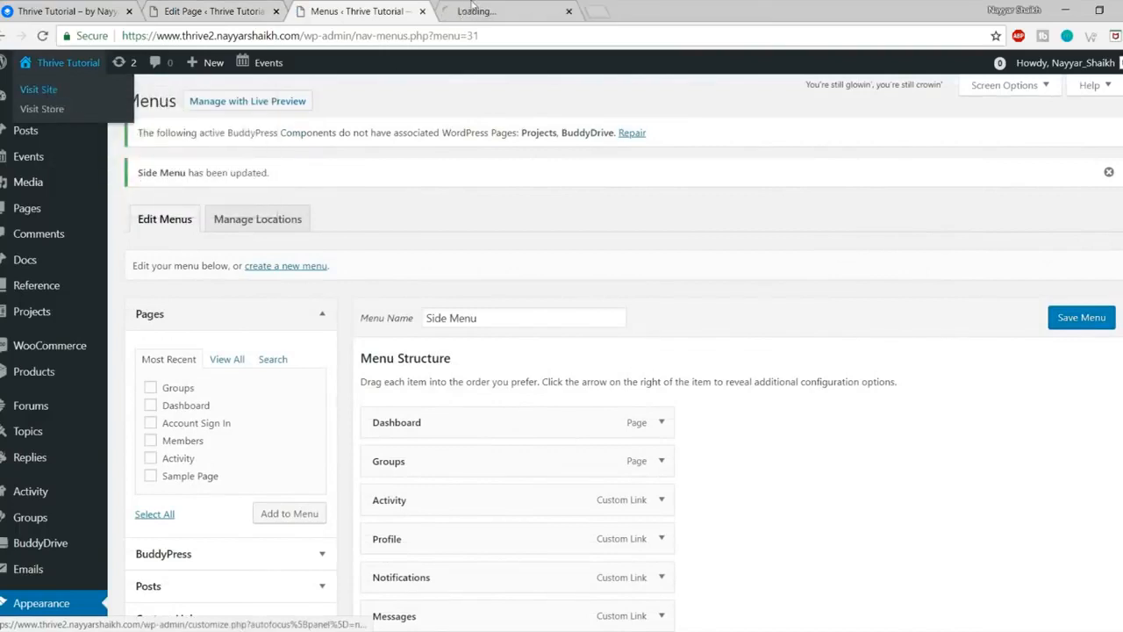
click(478, 11)
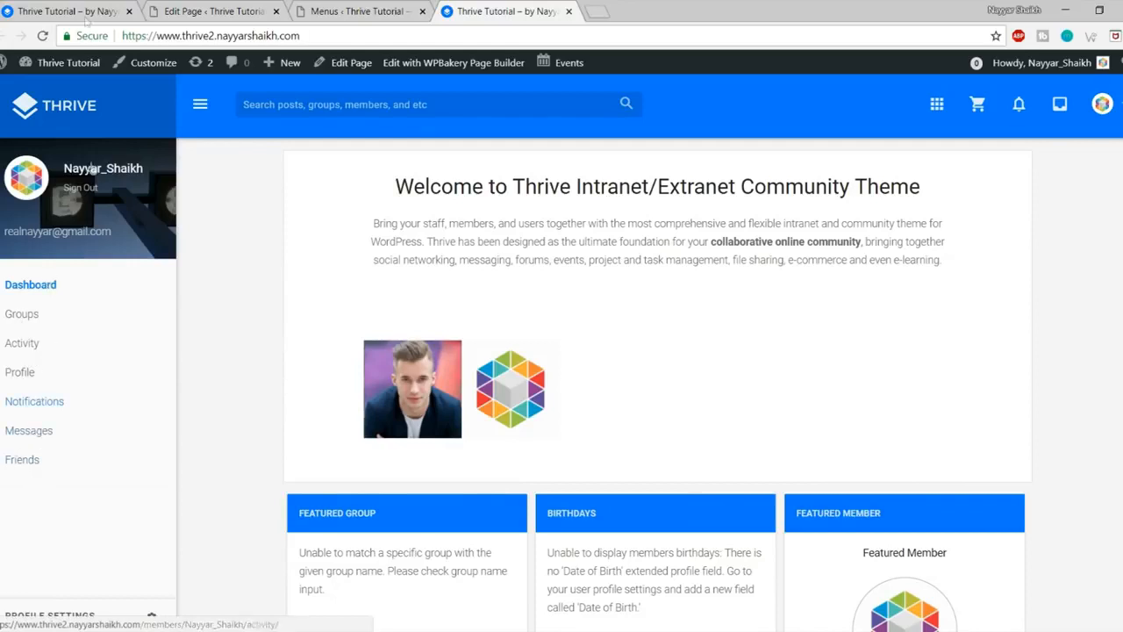
Step: Compare with the reference site's sidebar, then return to the Side Menu editor
click(51, 7)
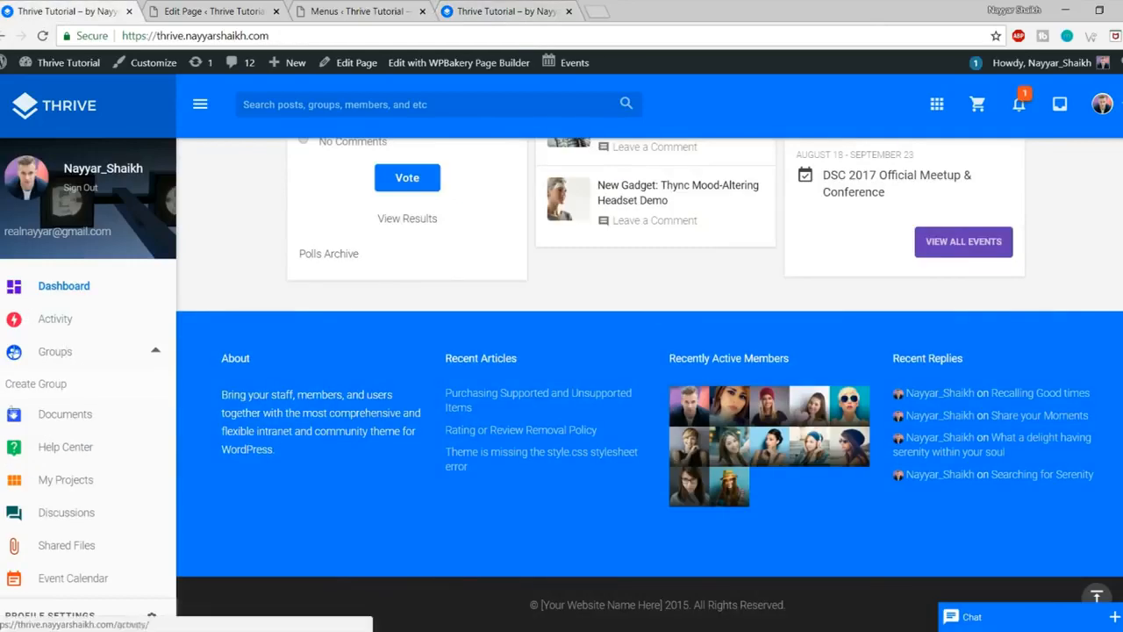
scroll(58, 524, down, 1)
scroll(58, 536, up, 1)
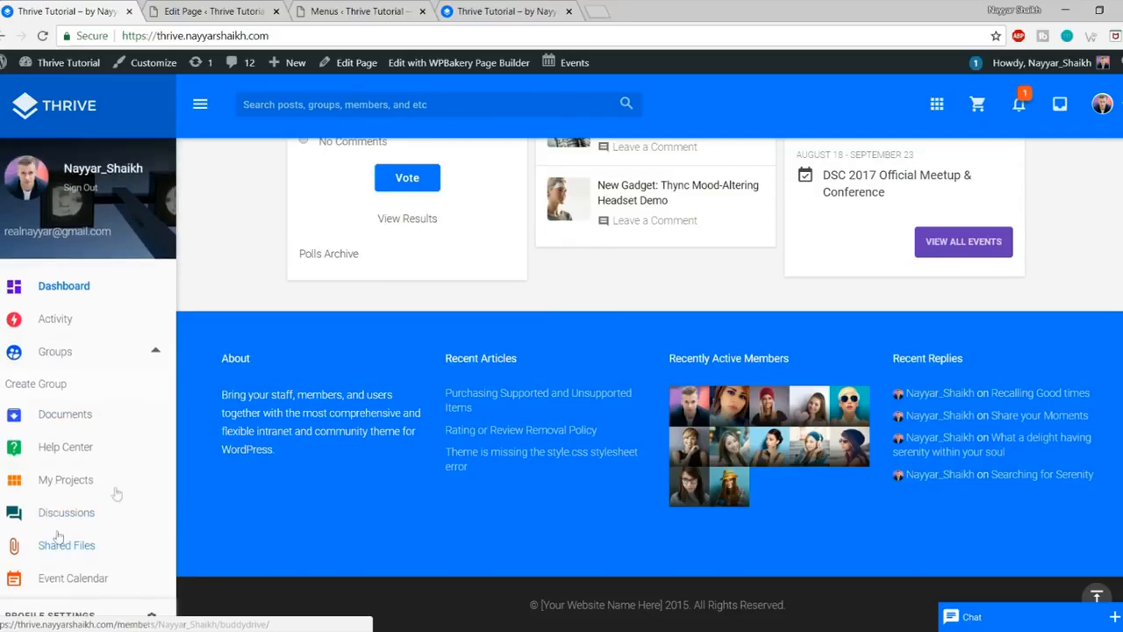
click(360, 11)
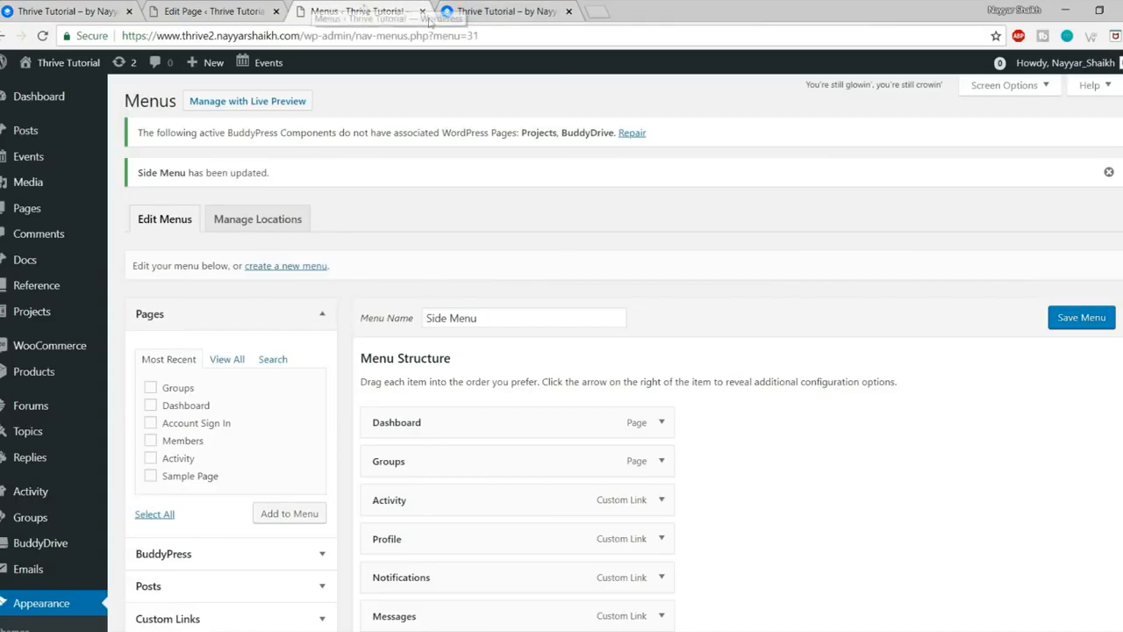
scroll(763, 296, down, 1)
scroll(762, 296, down, 2)
Step: Give the Dashboard item a purple dashboard icon, found by searching 'dash', and save Side Menu
click(662, 194)
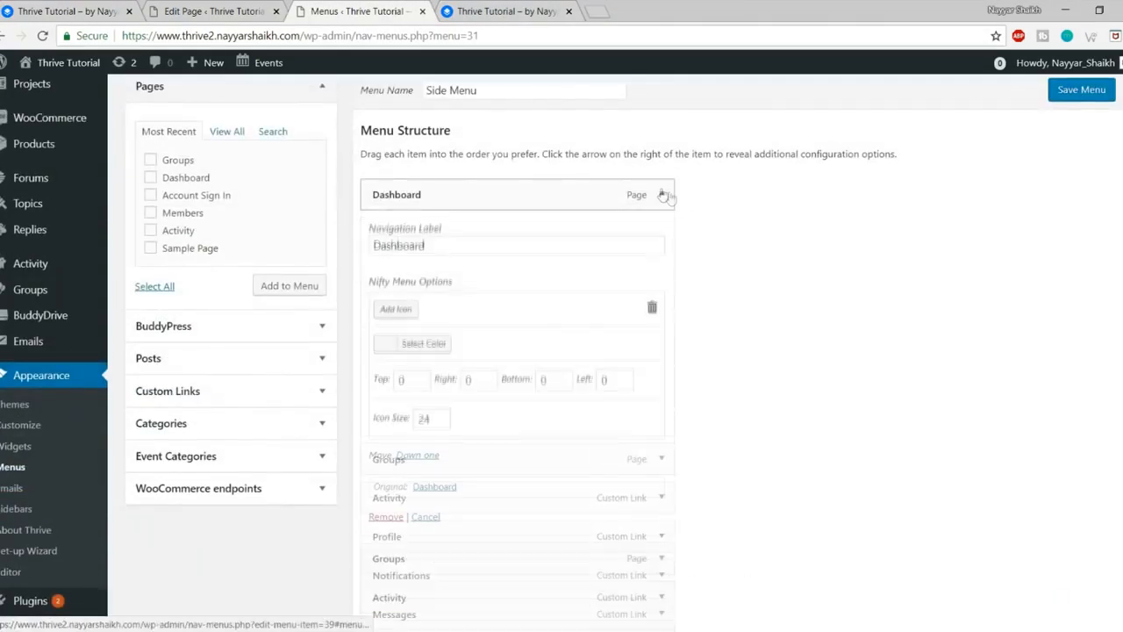
scroll(512, 321, down, 1)
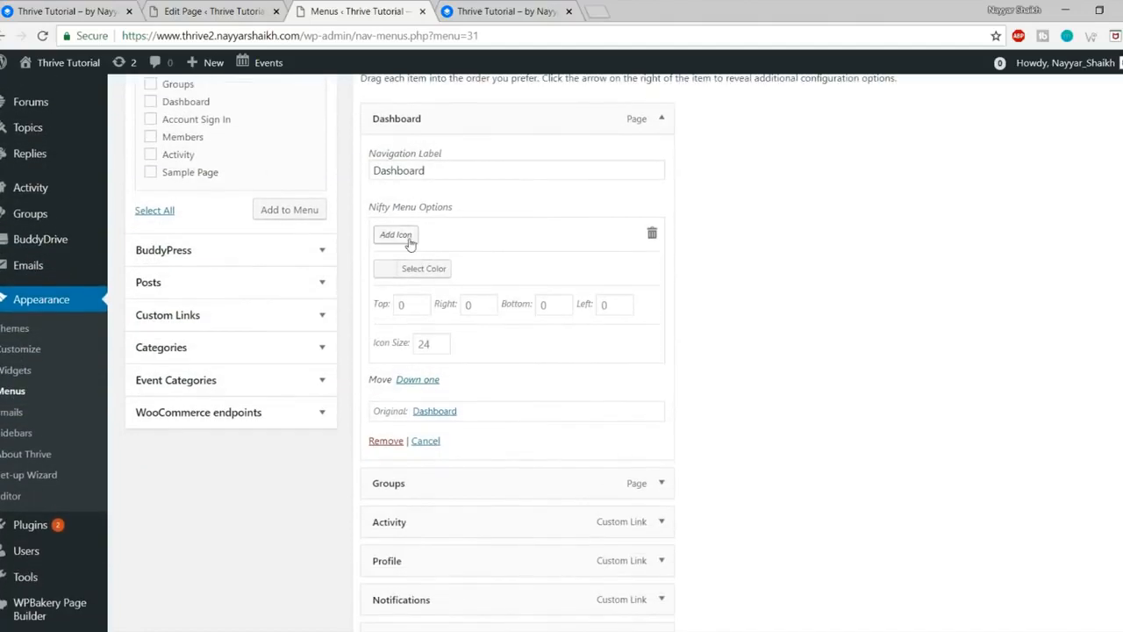
click(413, 235)
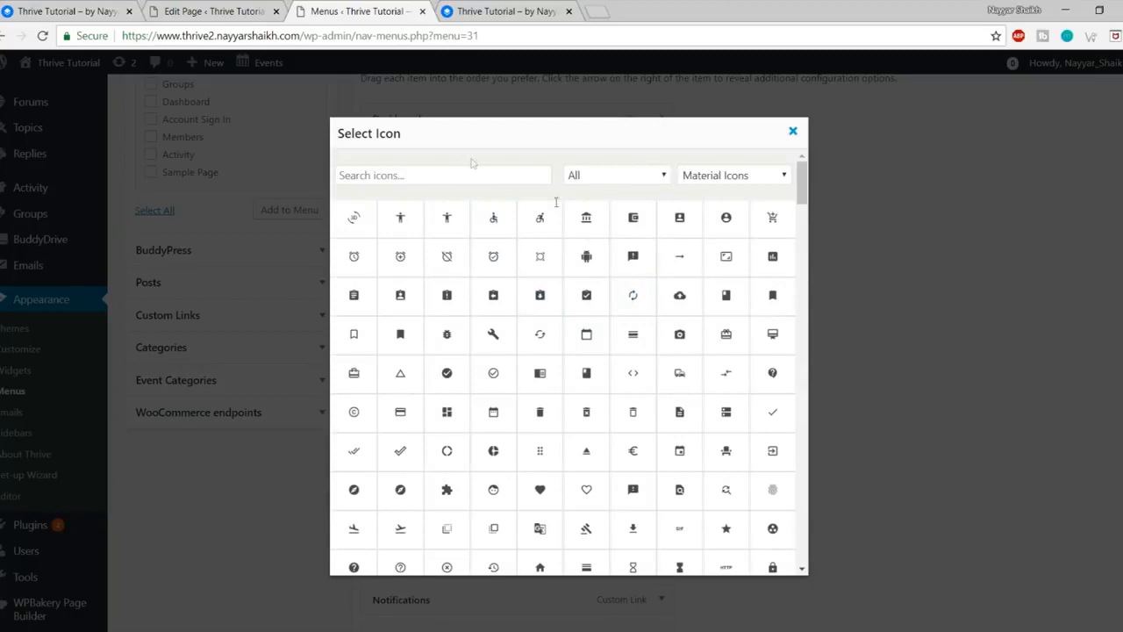
click(474, 170)
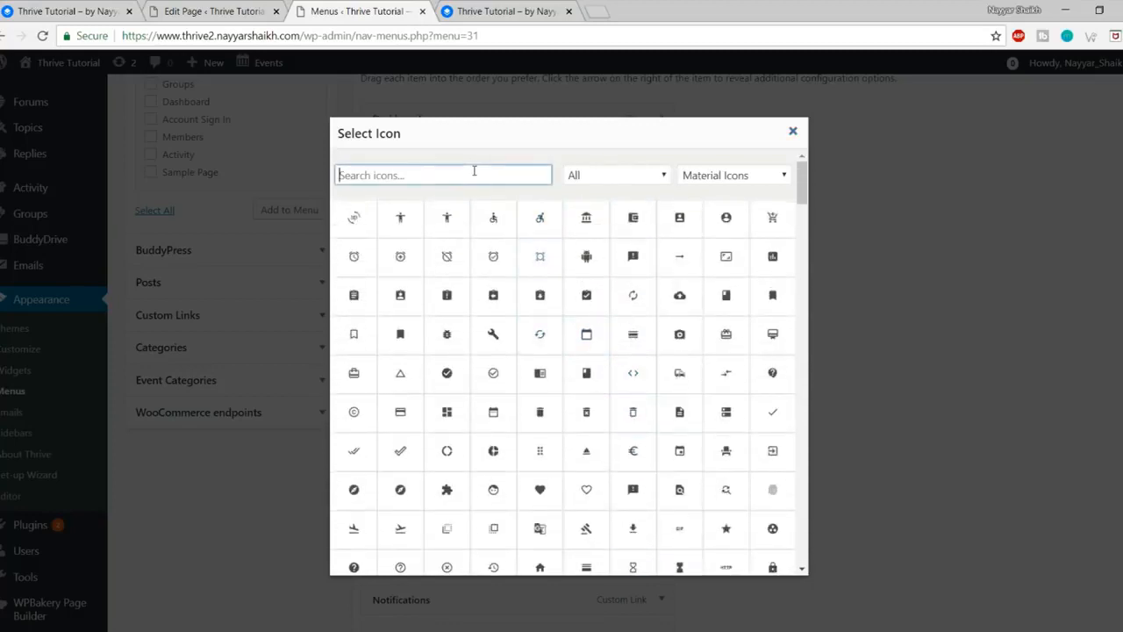
text(dash)
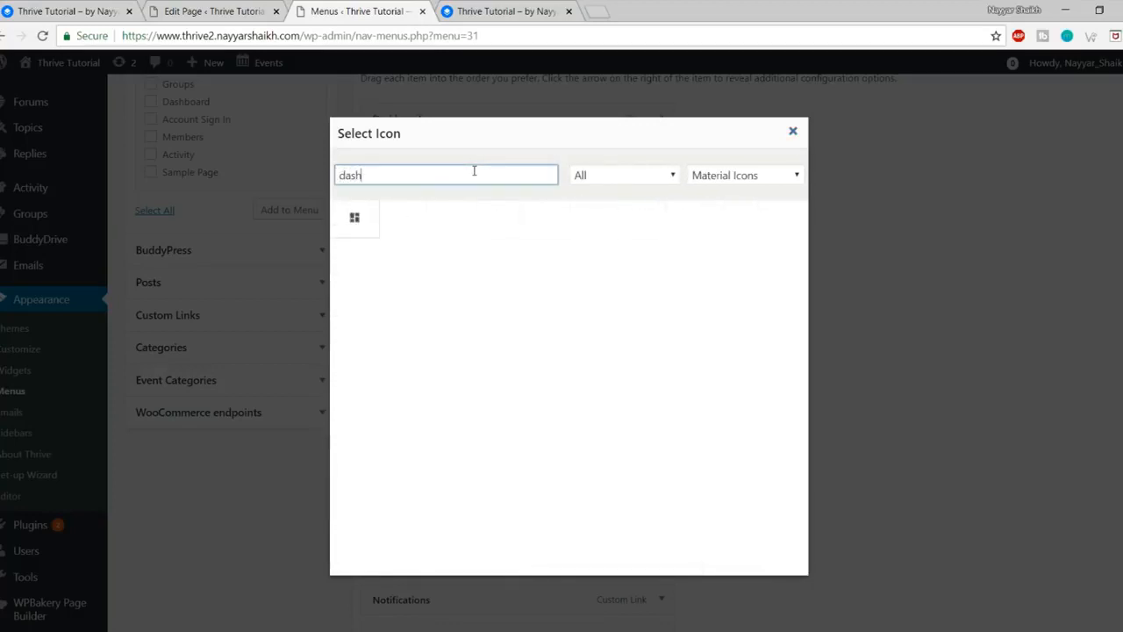
click(367, 232)
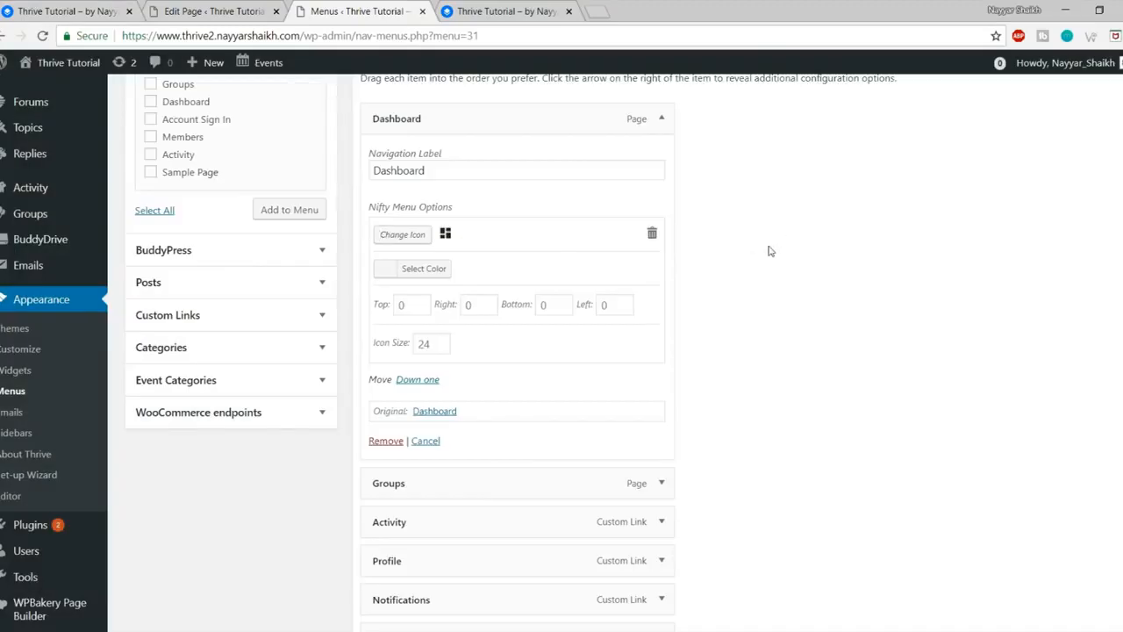
click(431, 269)
scroll(430, 271, down, 1)
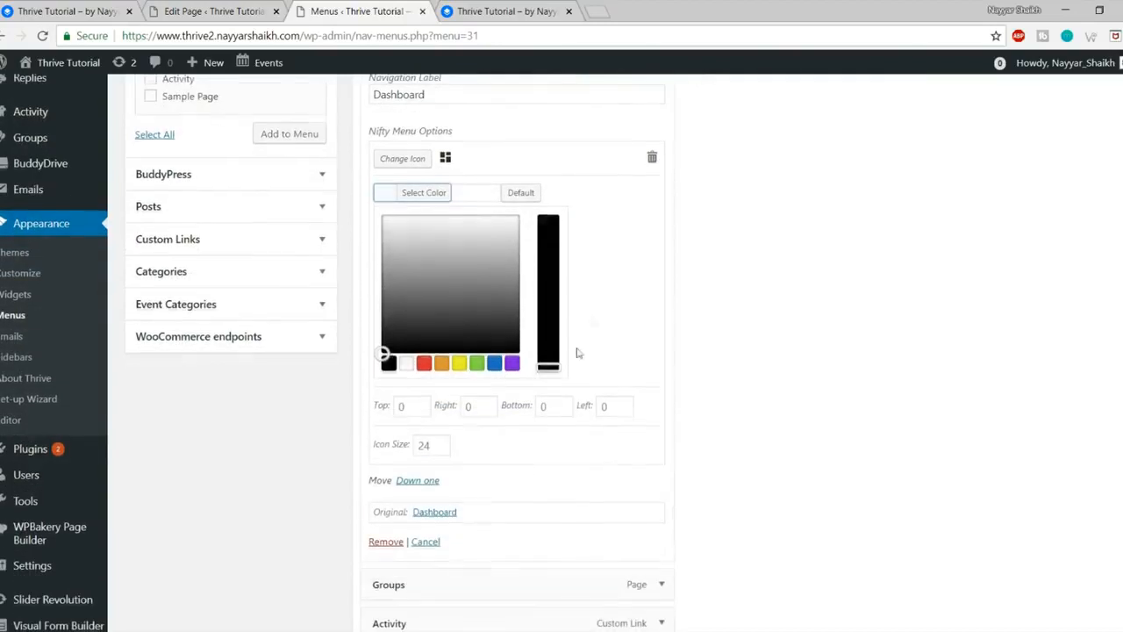
click(512, 363)
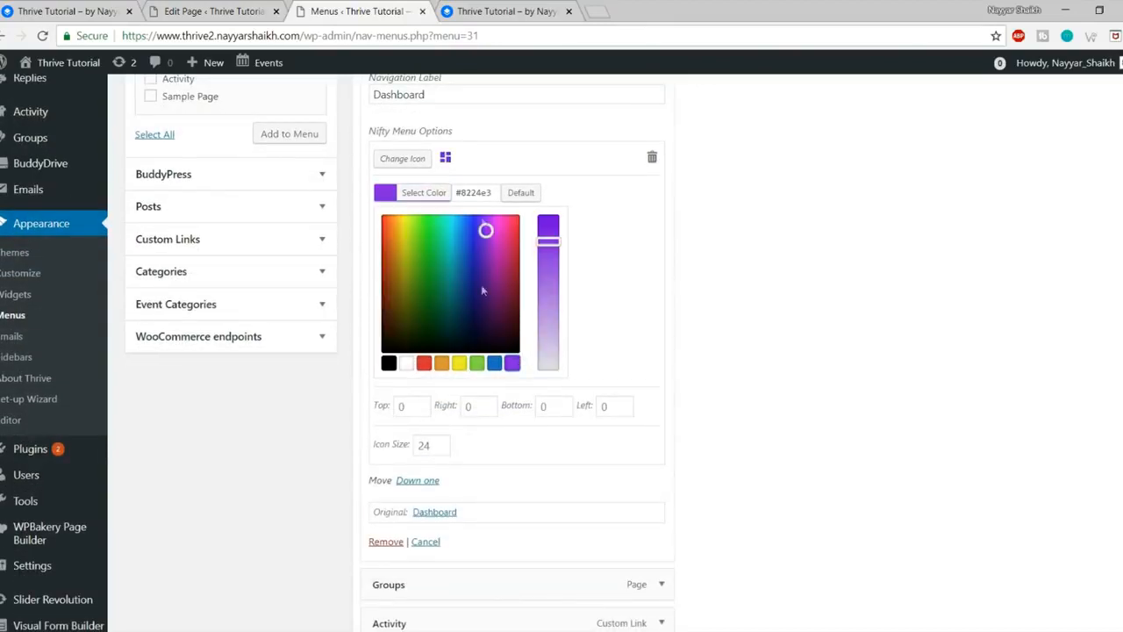
click(425, 195)
scroll(865, 328, down, 3)
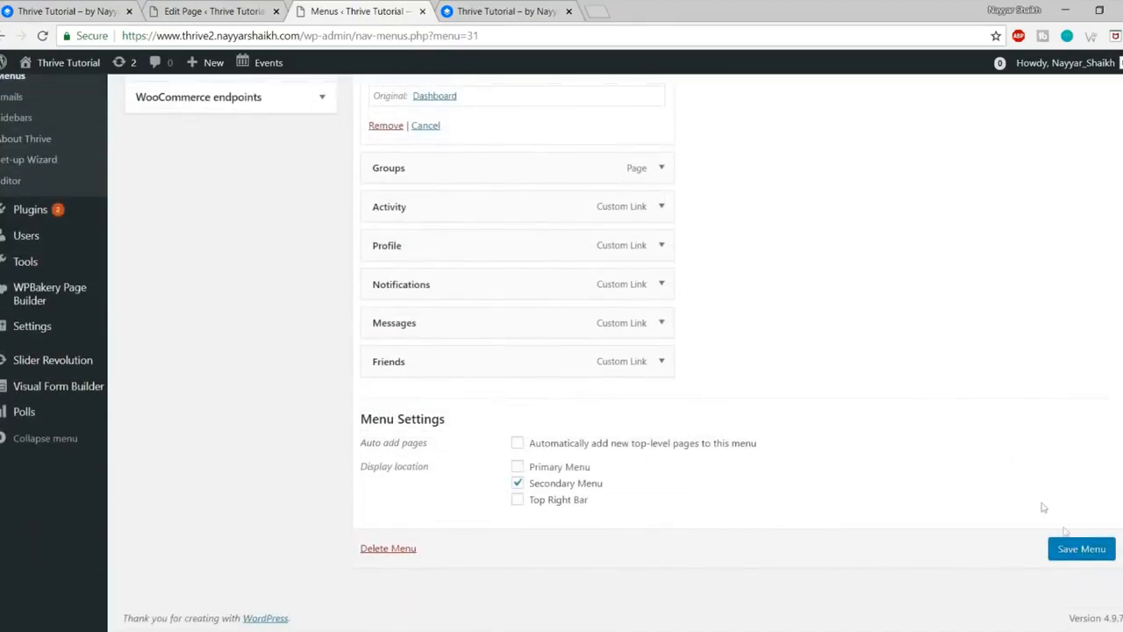
click(1078, 562)
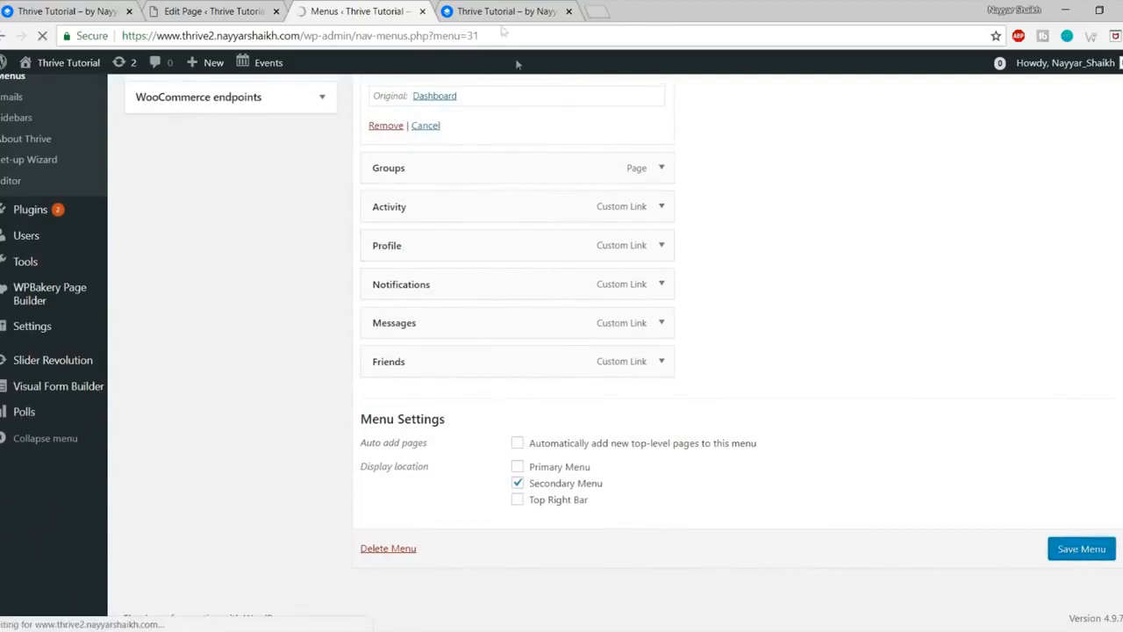
Step: Reload the live front page to check the new Dashboard icon
click(505, 11)
click(42, 37)
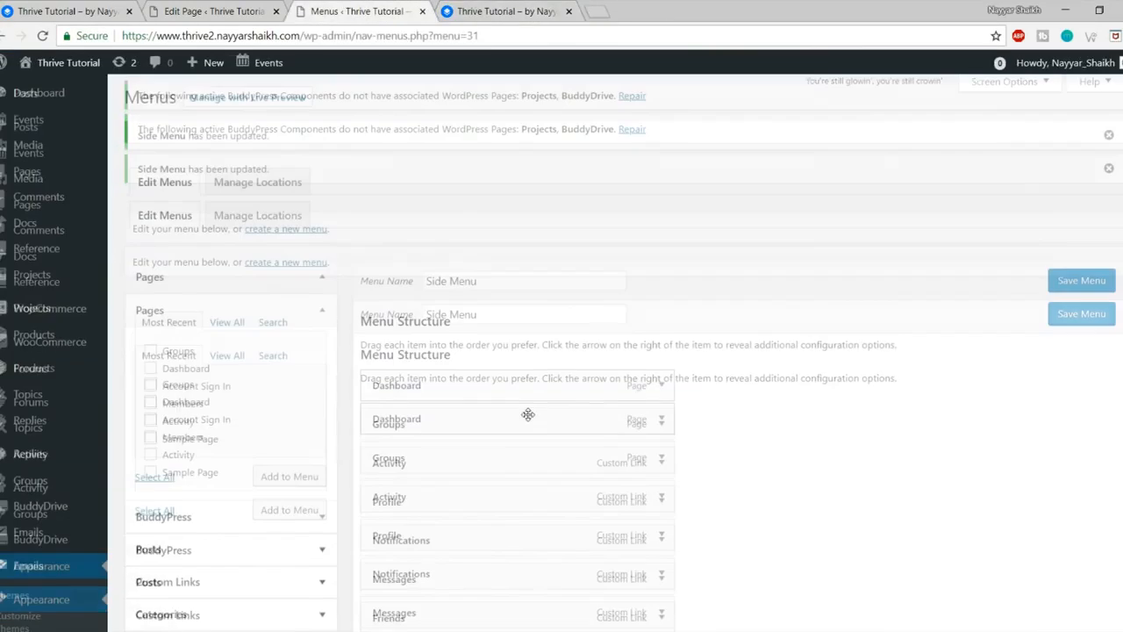
scroll(528, 414, down, 3)
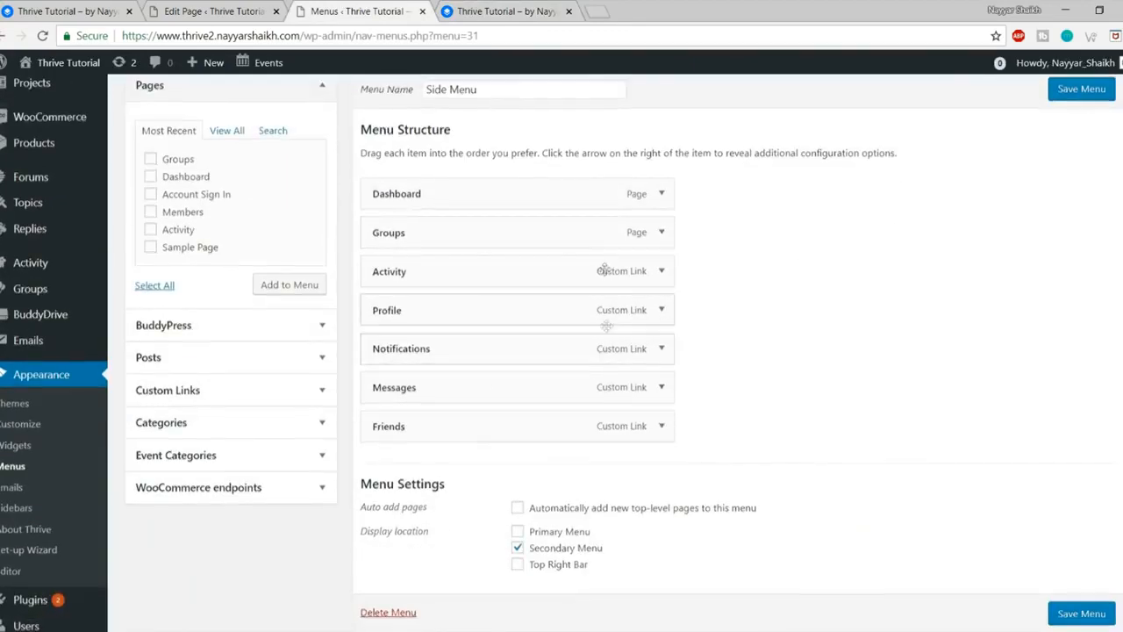
scroll(615, 289, down, 1)
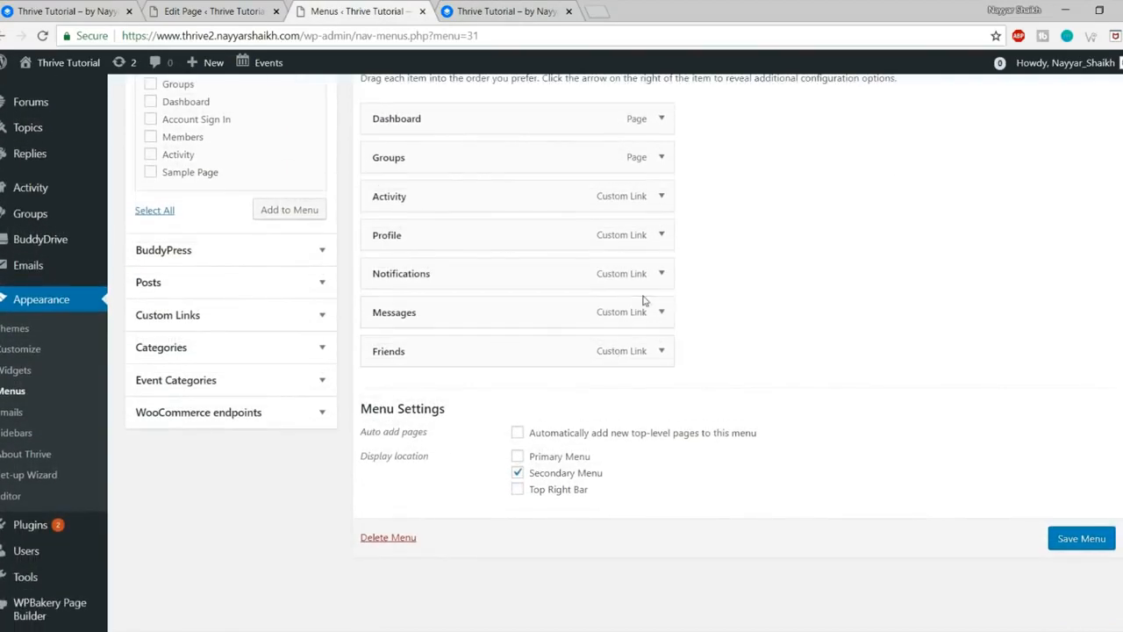
Step: Give the Groups item a red user-circle icon, found by searching 'user', and save Side Menu
click(663, 158)
click(381, 279)
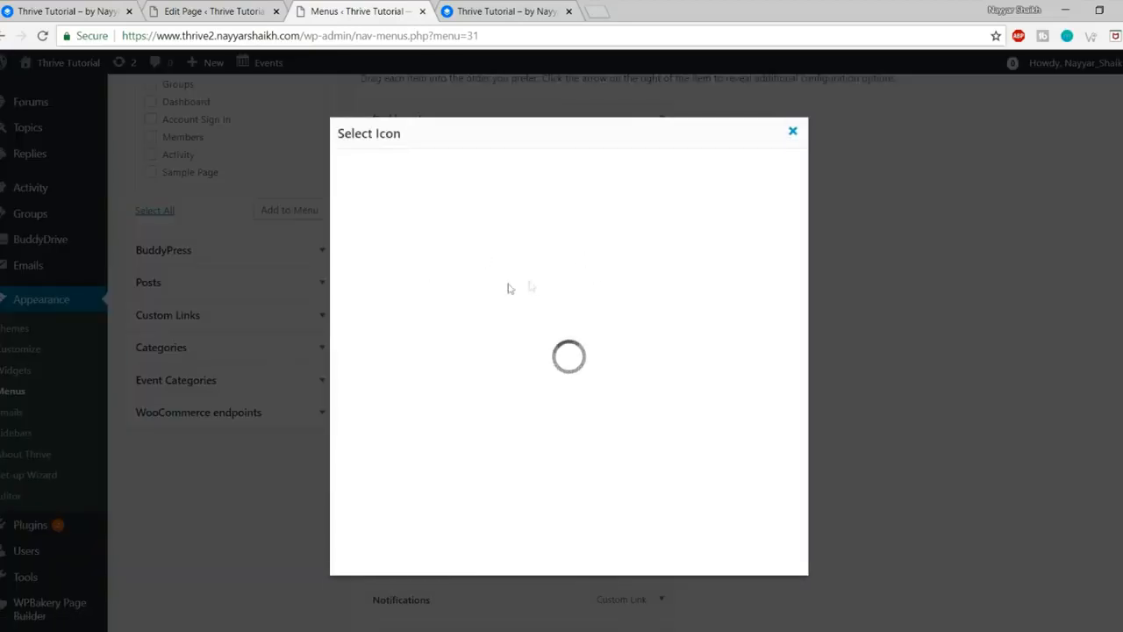
click(451, 176)
text(user)
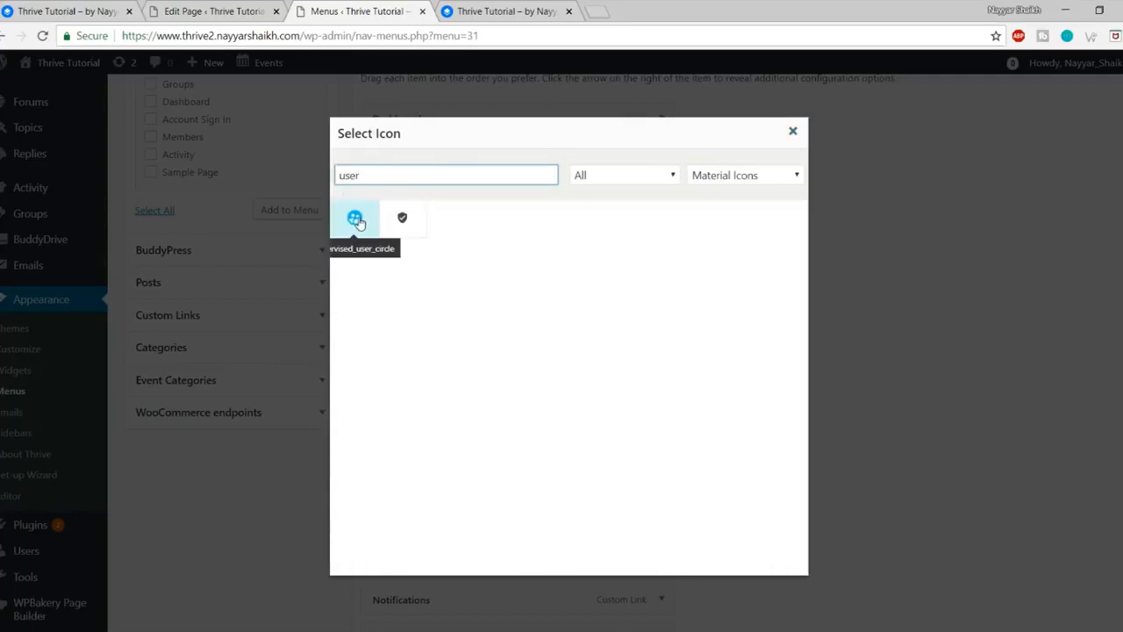
click(357, 220)
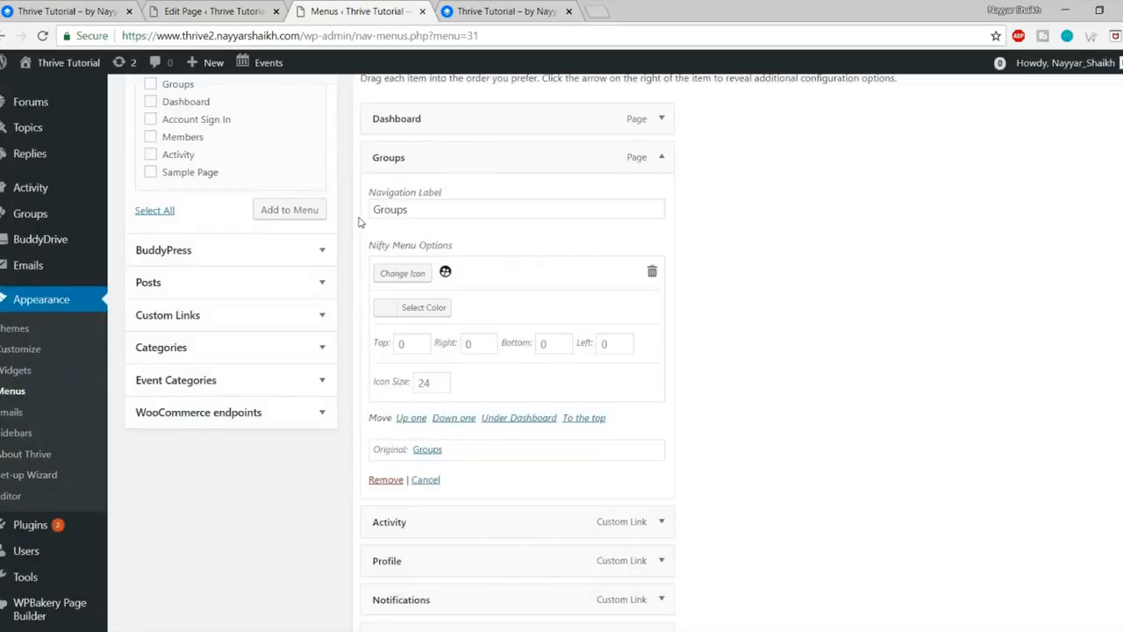
click(427, 308)
scroll(430, 378, down, 1)
click(424, 399)
scroll(630, 214, up, 1)
click(660, 156)
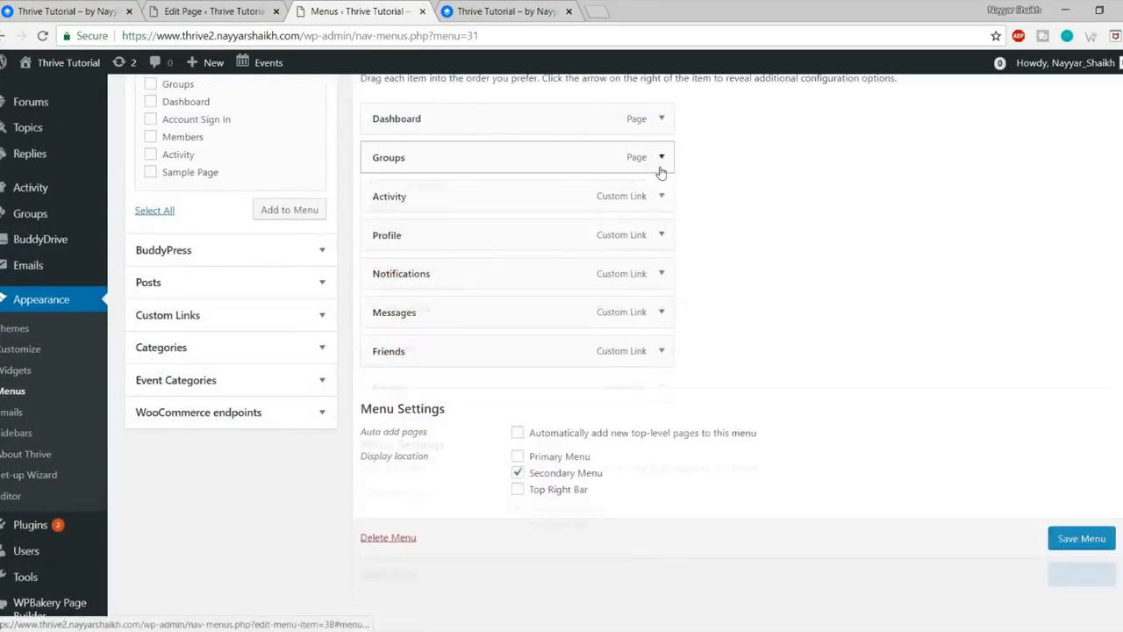
click(1066, 550)
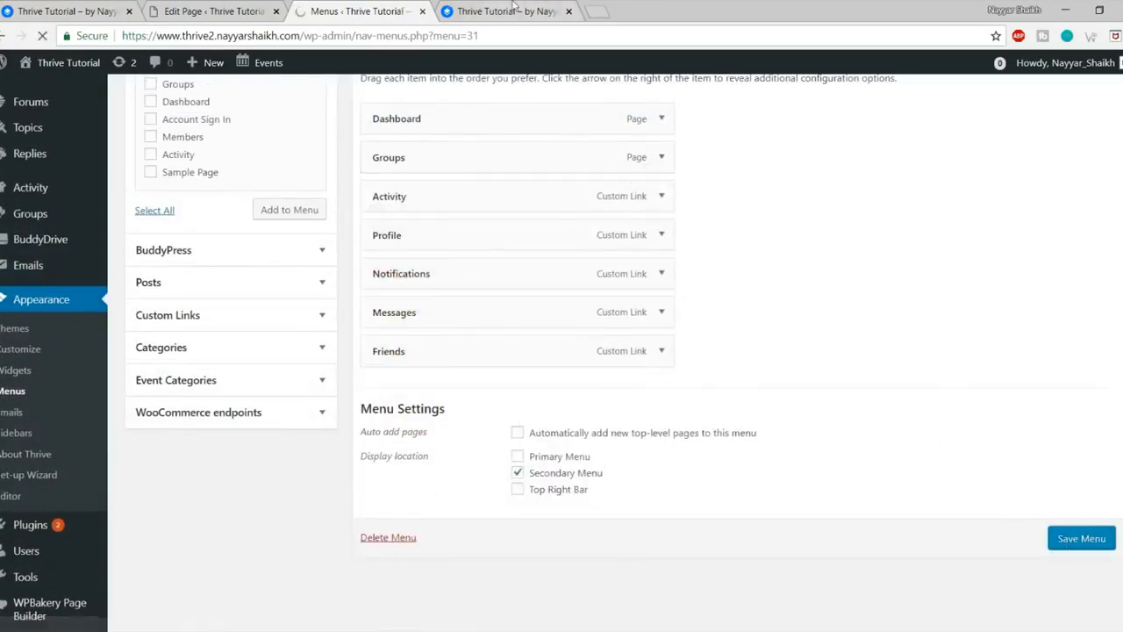
click(513, 10)
Step: Reload the front page to see the icons, check the reference Groups submenu, and open the custom link form
click(41, 35)
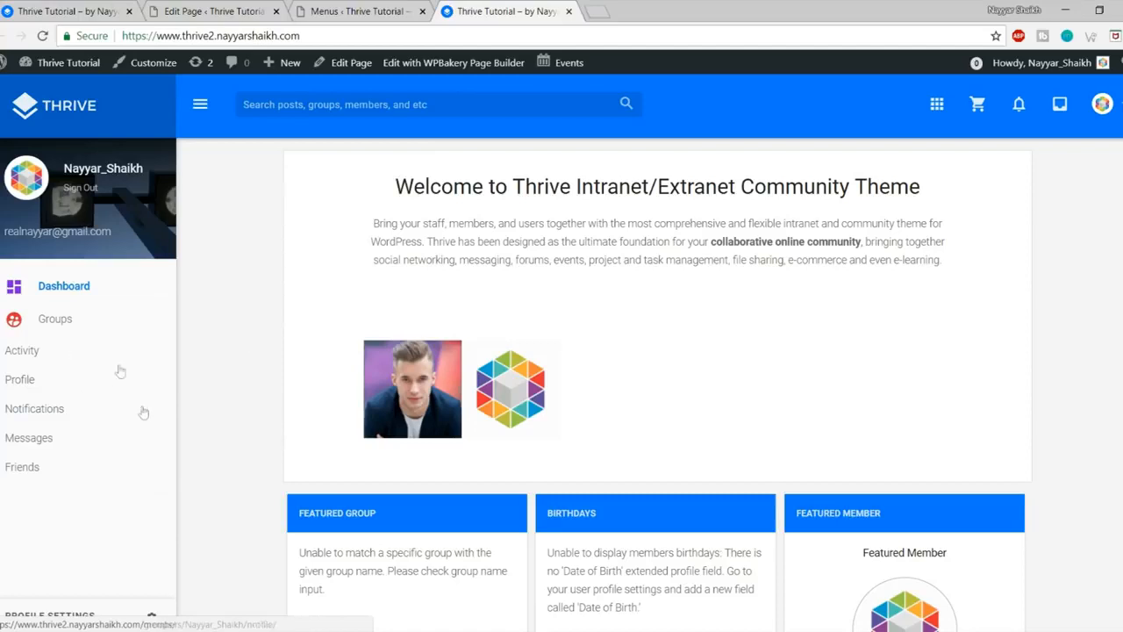
click(58, 10)
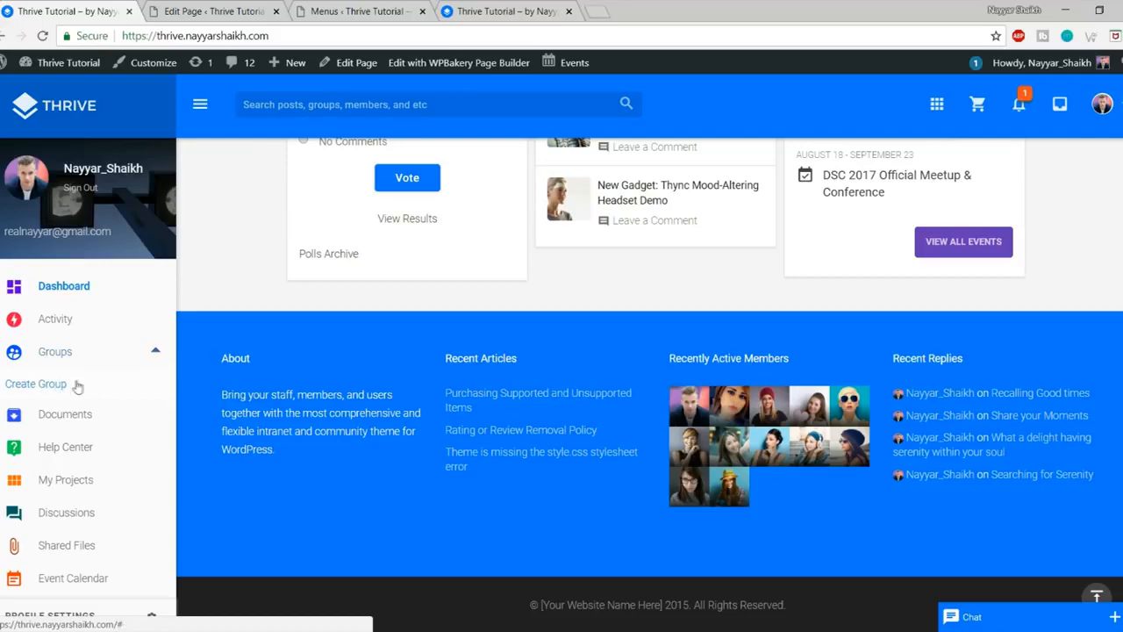
click(465, 12)
click(373, 11)
scroll(409, 385, down, 3)
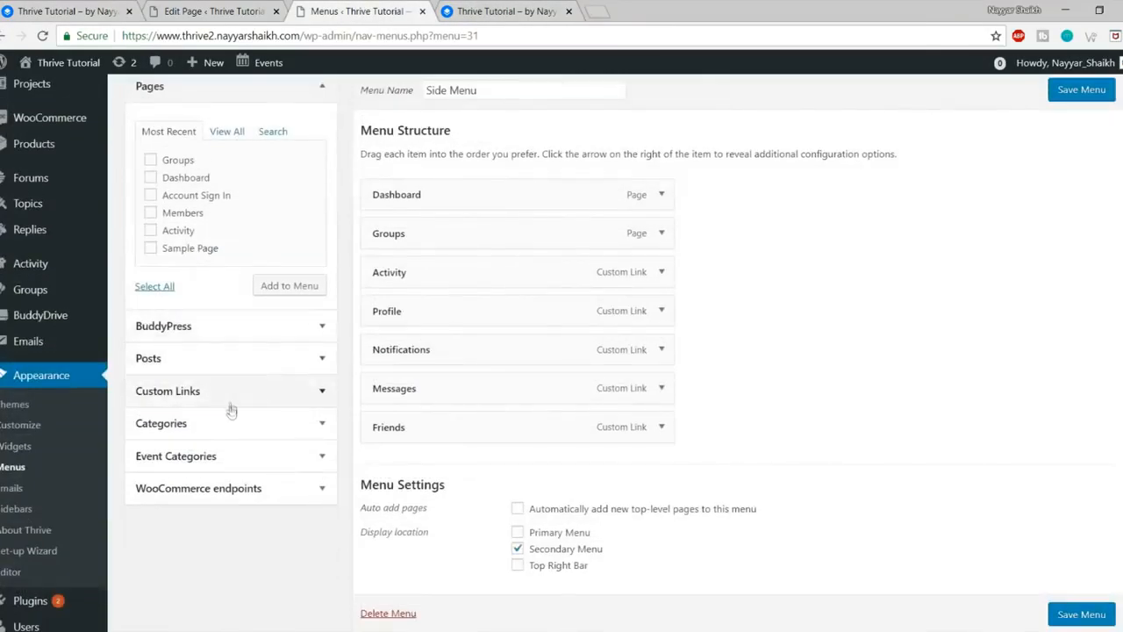
click(233, 388)
scroll(256, 278, up, 2)
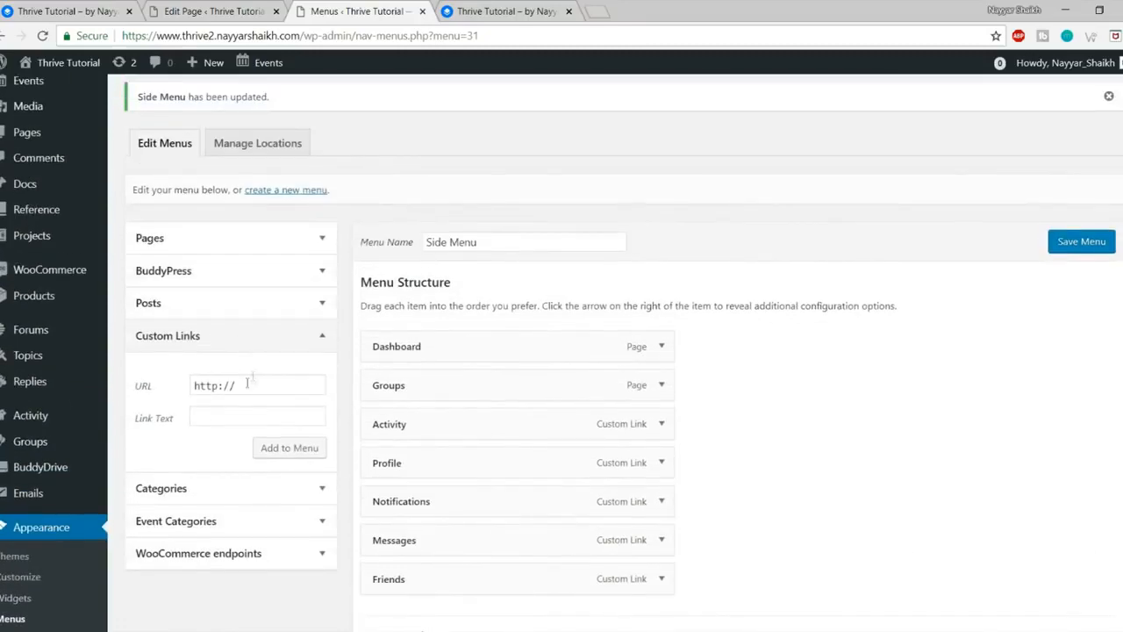
Step: Copy the Create a Group link address from the site's Groups page, then return to the menu editor
click(502, 10)
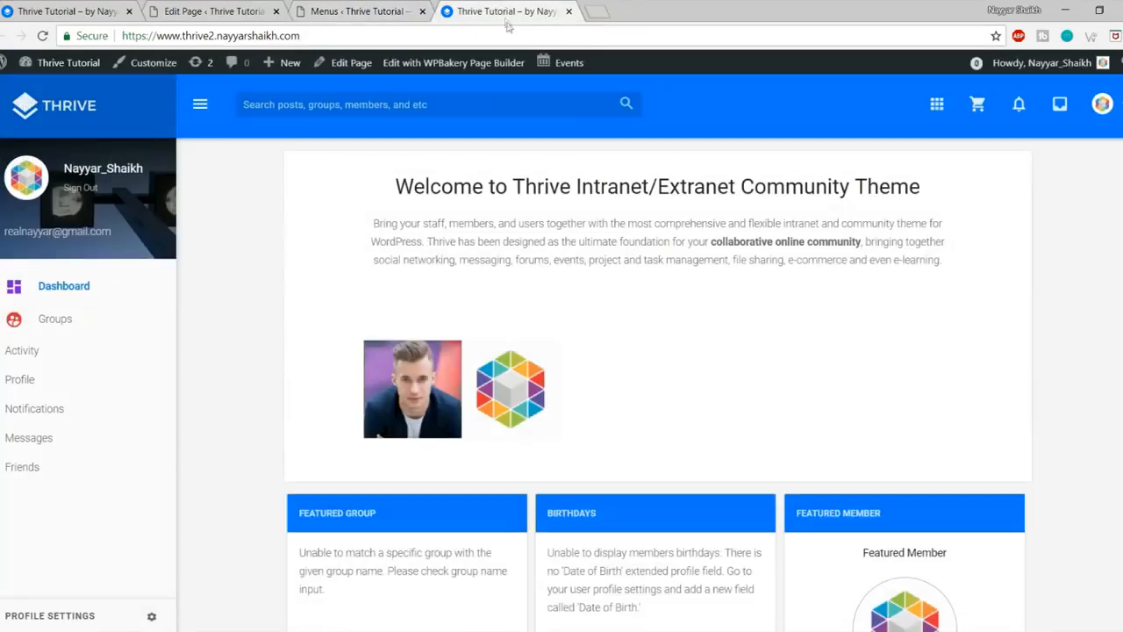
click(57, 321)
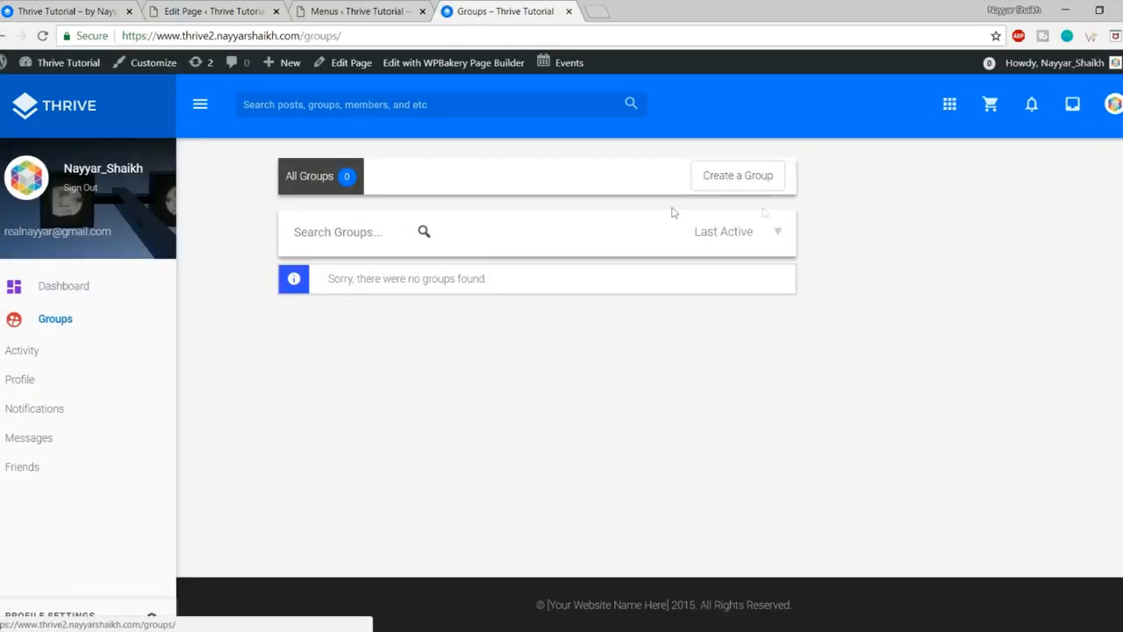
right_click(750, 179)
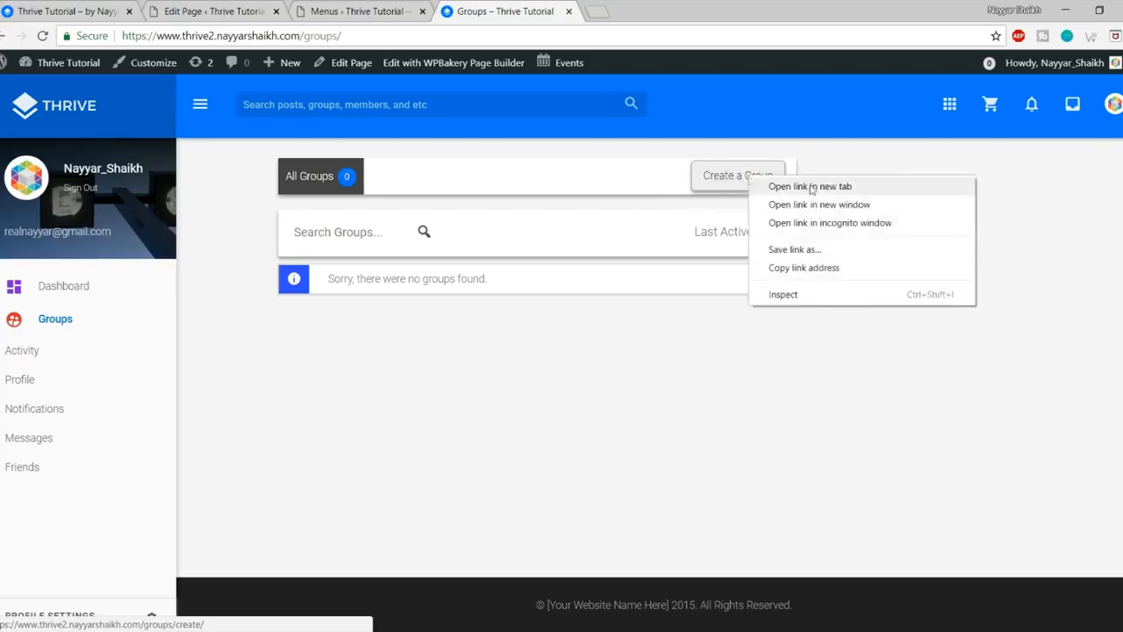
click(803, 267)
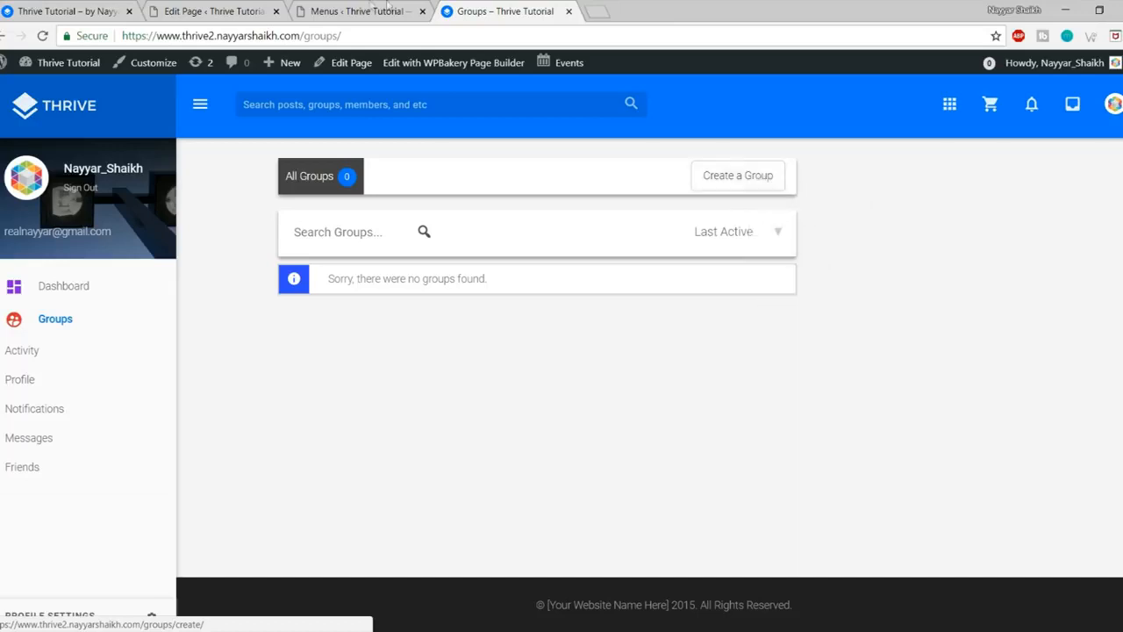
click(355, 10)
scroll(733, 268, down, 1)
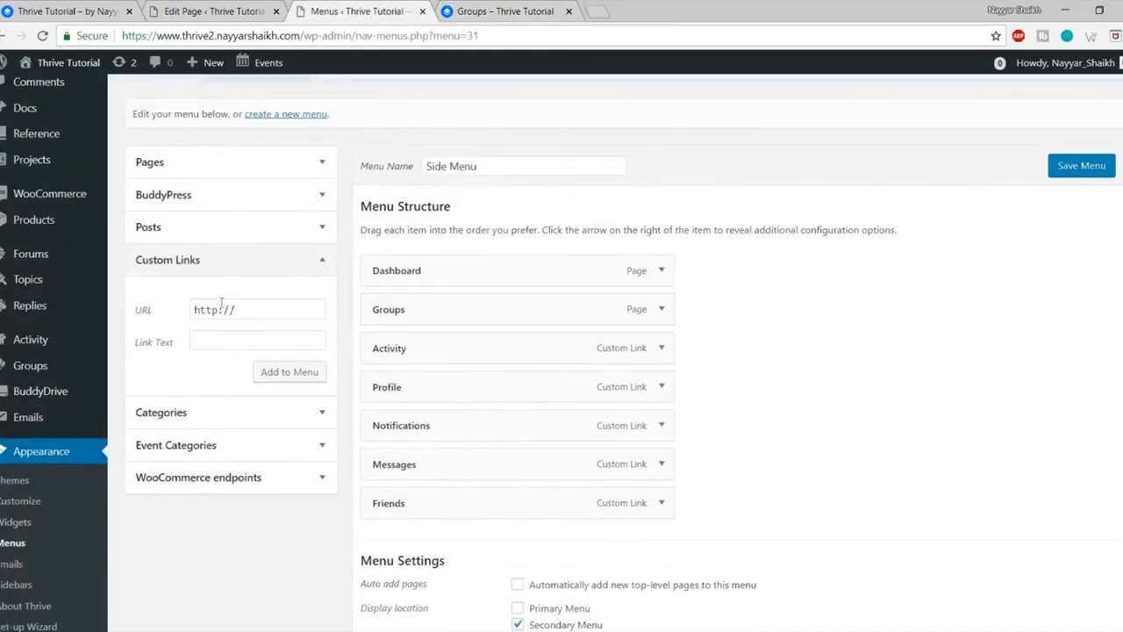
Step: Add a Create Group custom link with the copied address, nest it under Groups, and save Side Menu
click(221, 261)
click(201, 261)
click(150, 309)
key(BackSpace)
key(ctrl+v)
click(248, 339)
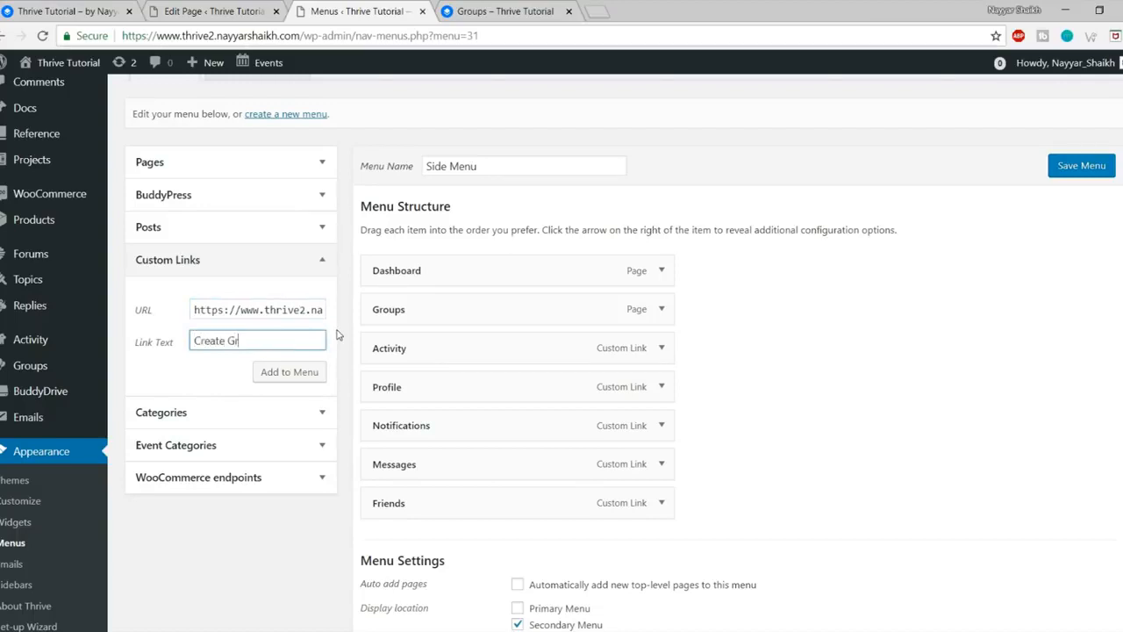
click(290, 371)
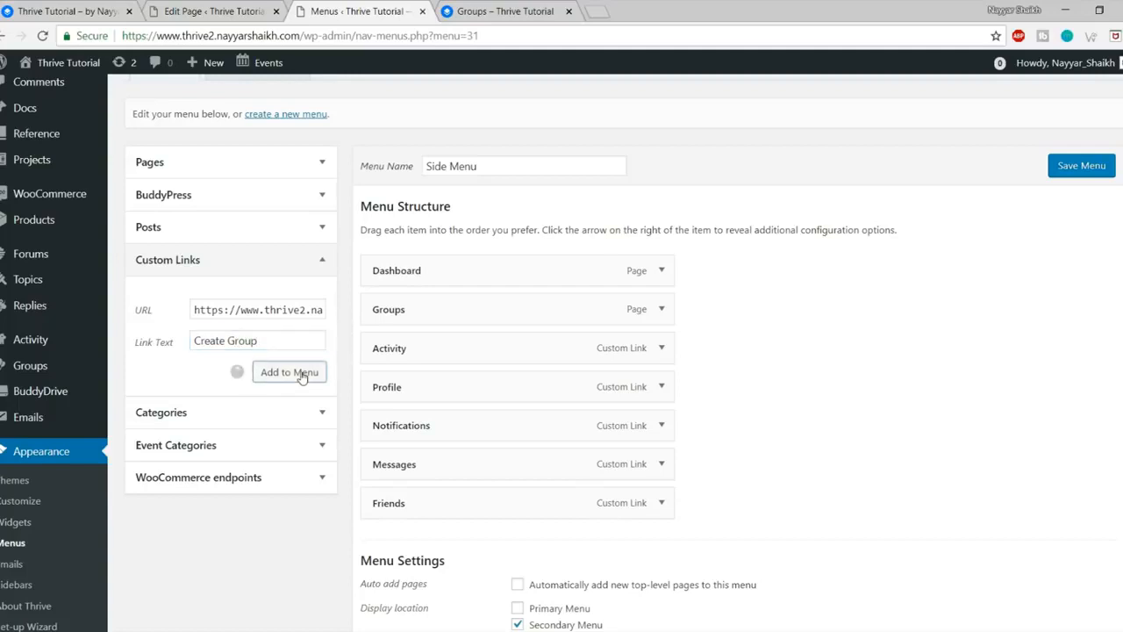
drag(527, 537, 518, 338)
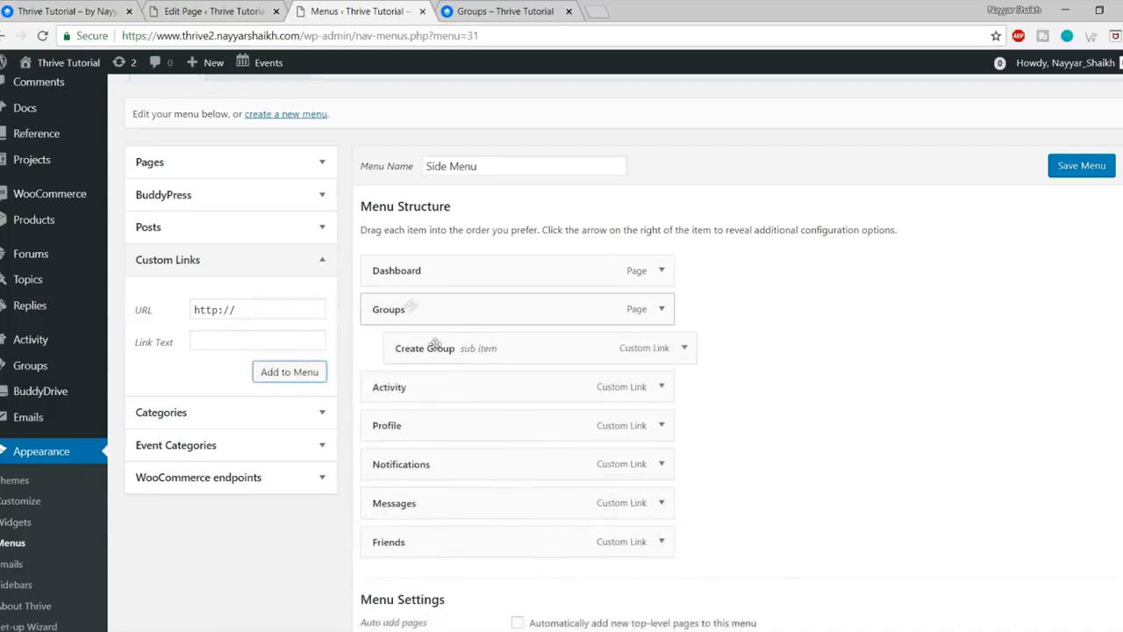
click(1083, 168)
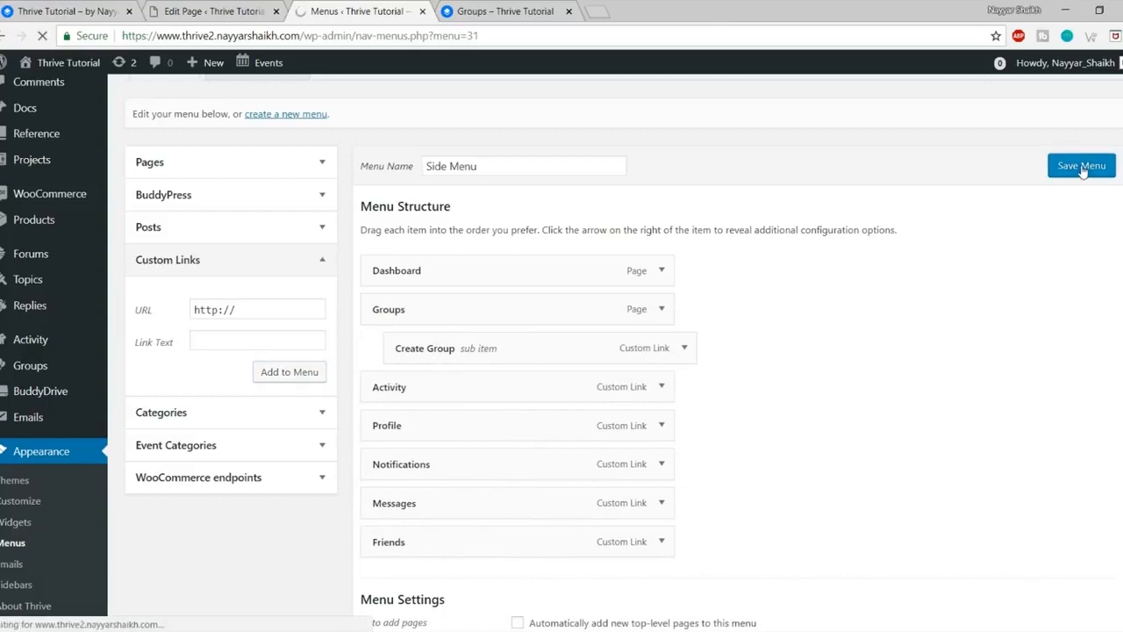
click(492, 10)
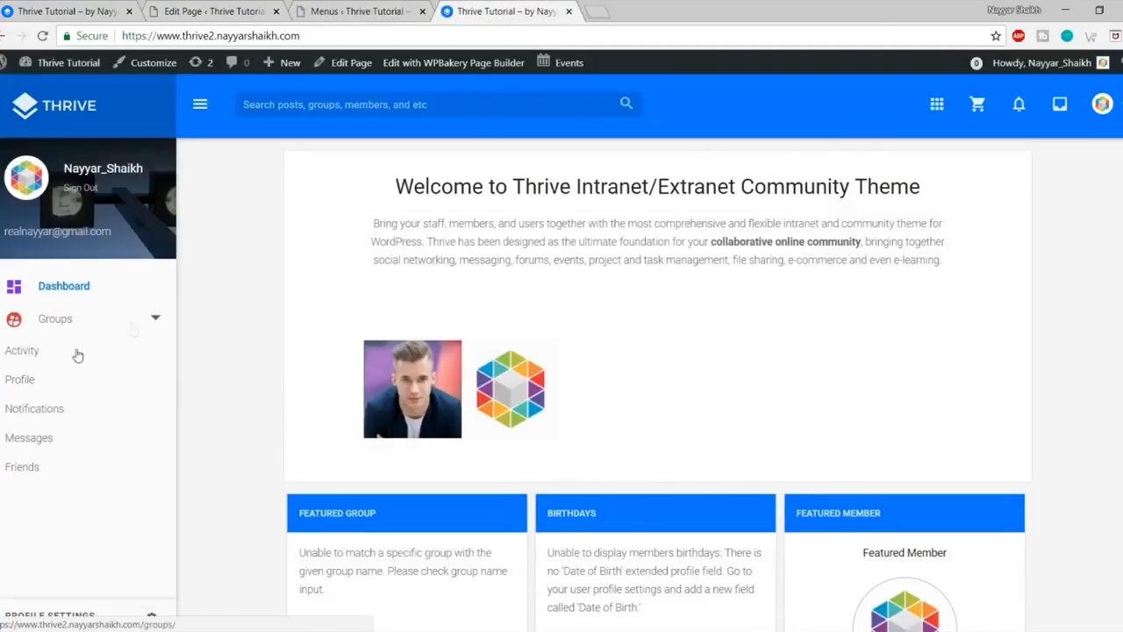
Step: Open Create Group from the Groups submenu, then visit the member profile
click(152, 320)
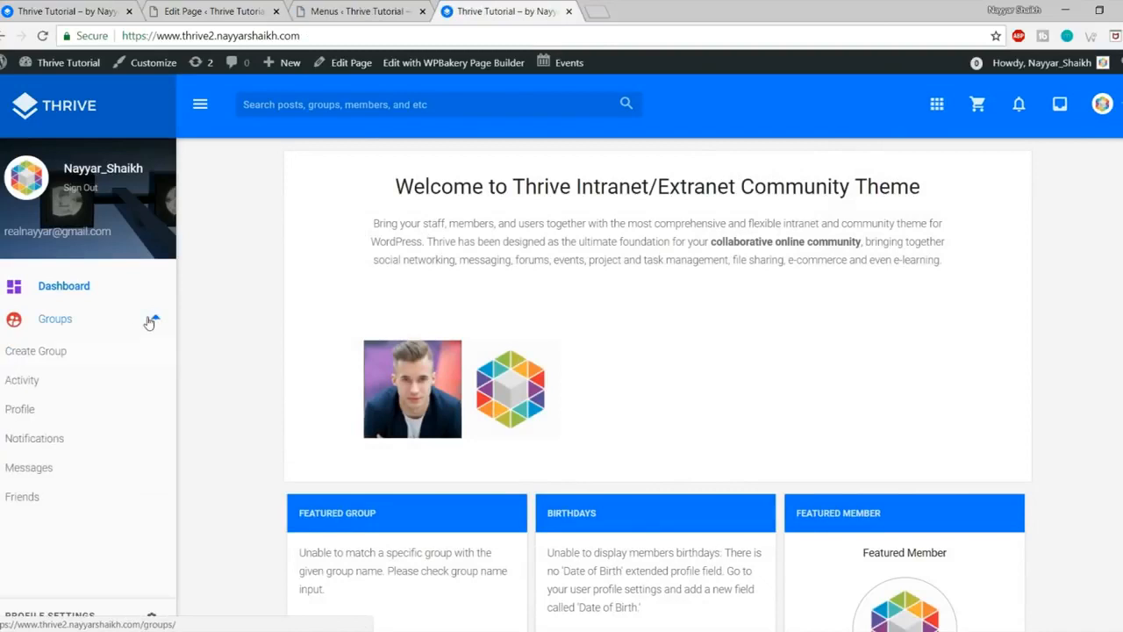
click(67, 355)
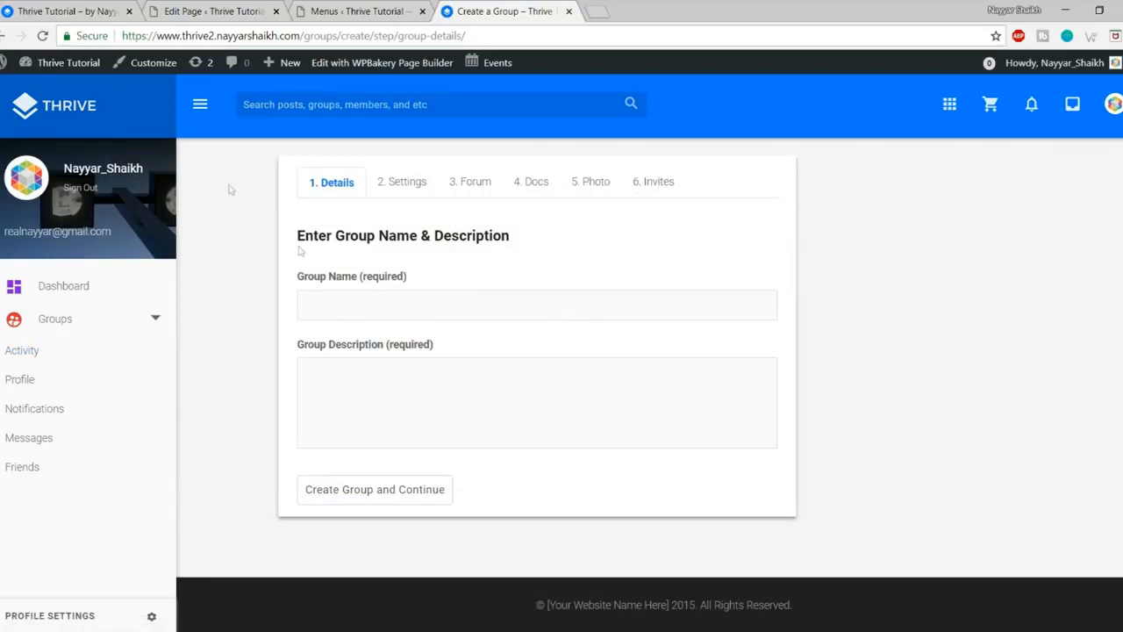
click(112, 171)
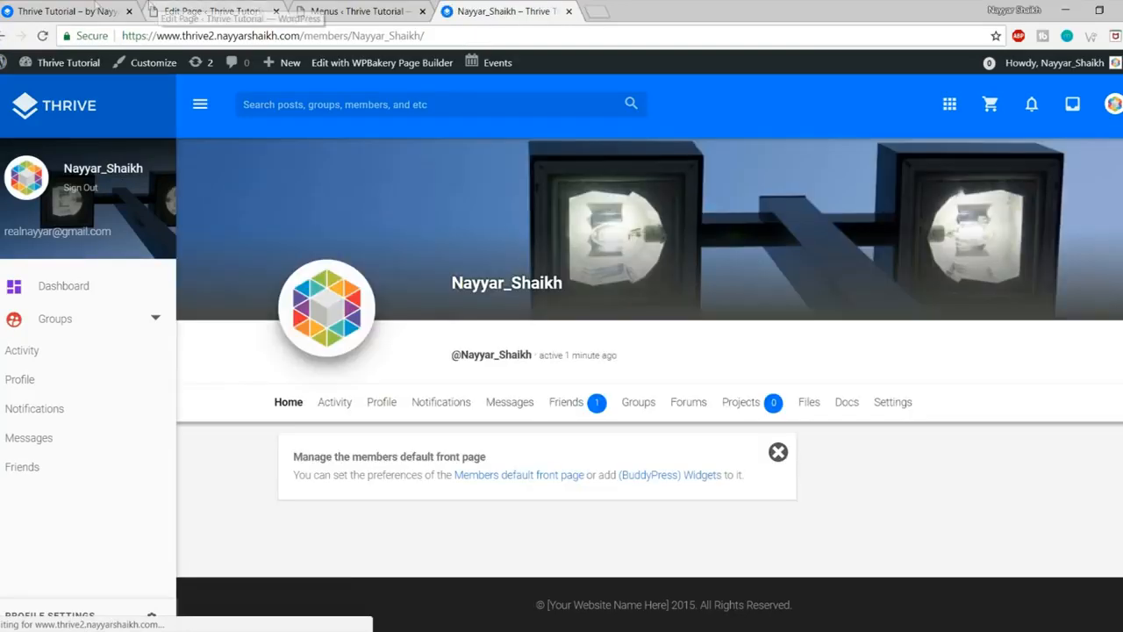
Step: From the profile's account menu, go to add the 'Top Right Bar' menu
click(106, 11)
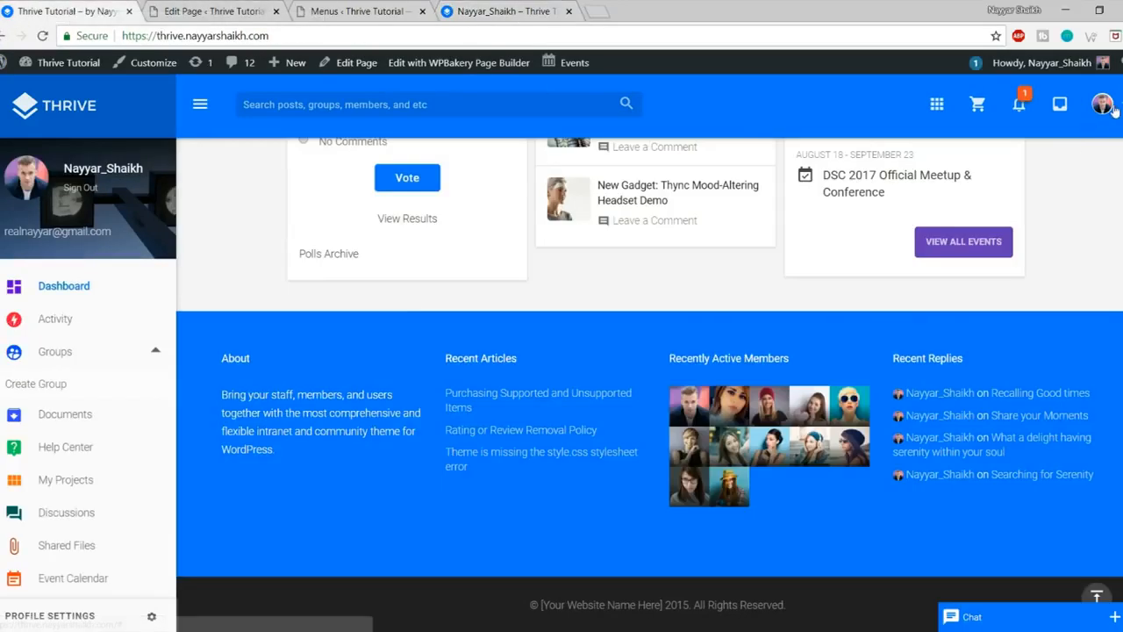
click(1112, 106)
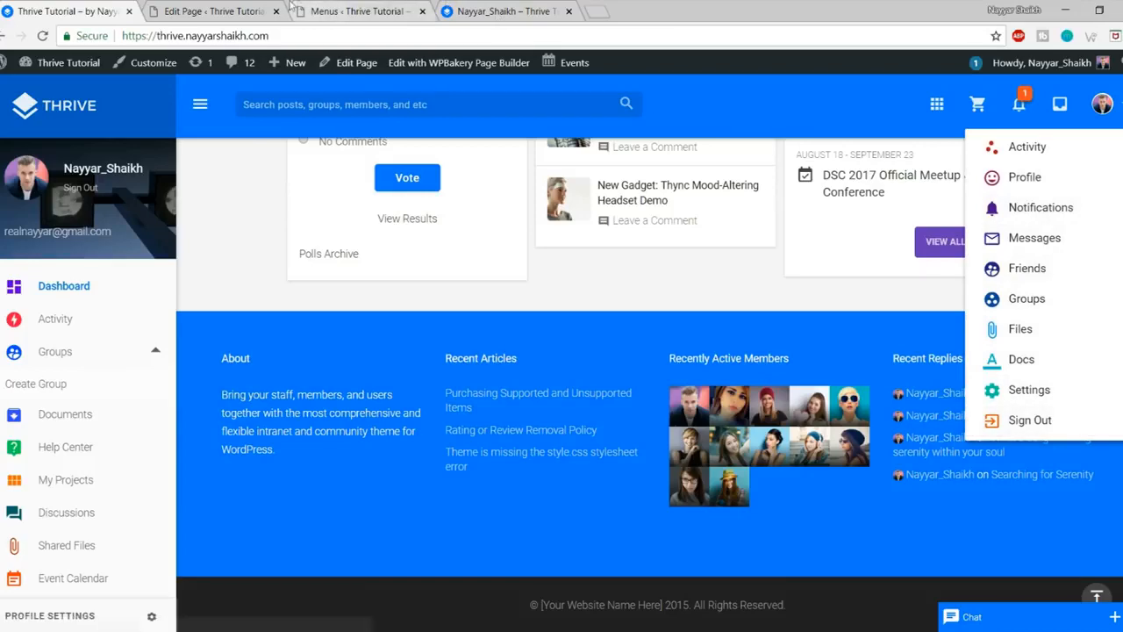
click(346, 11)
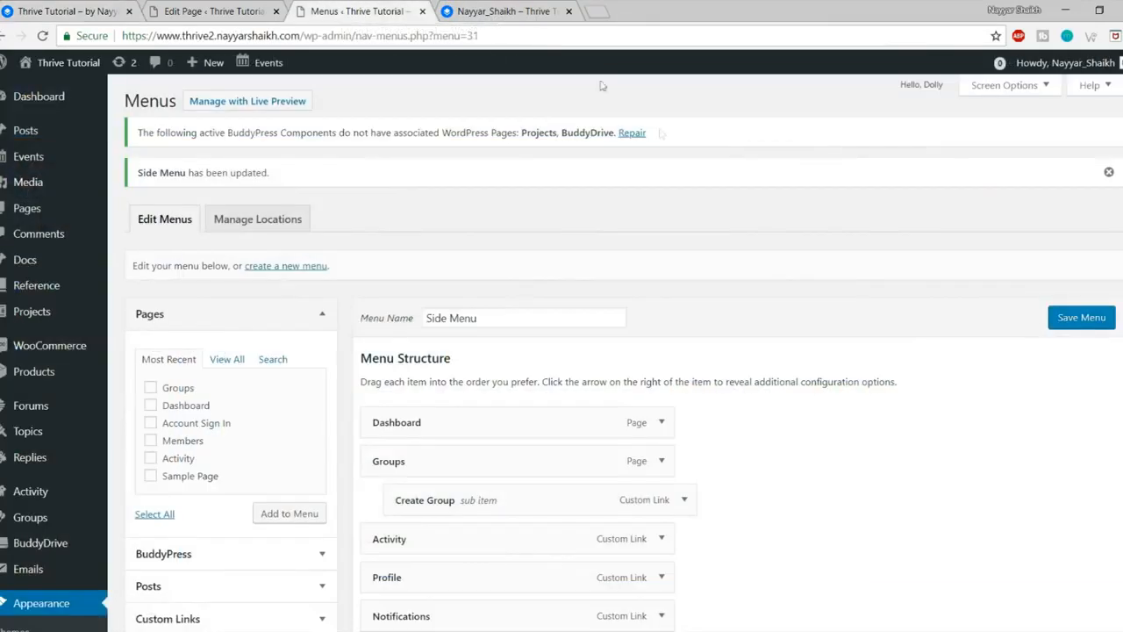
click(494, 8)
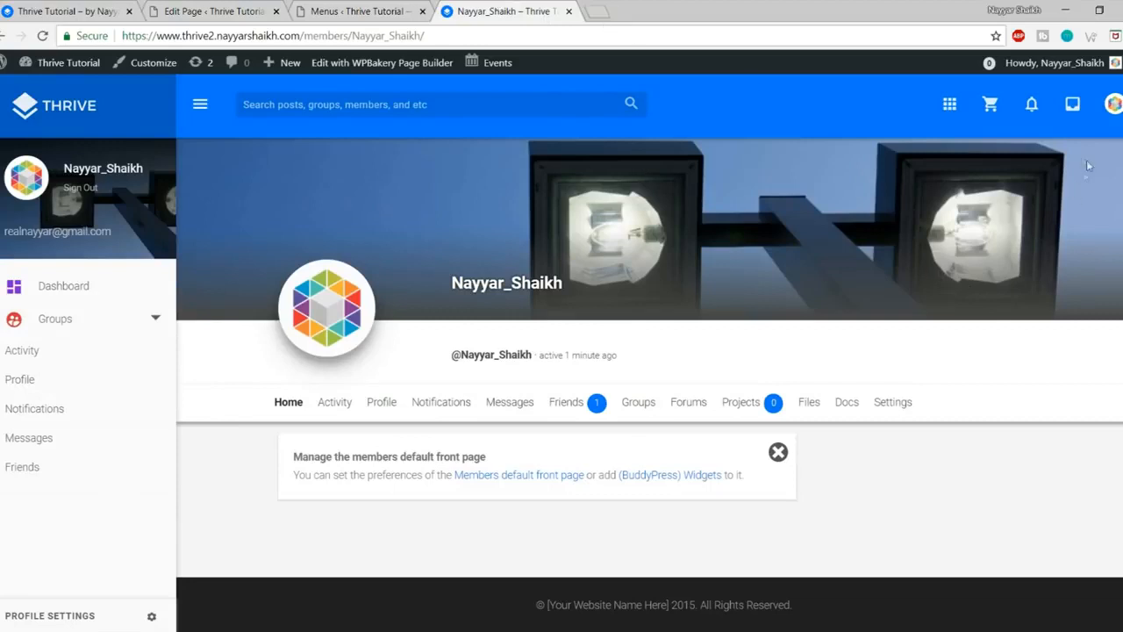
click(1114, 103)
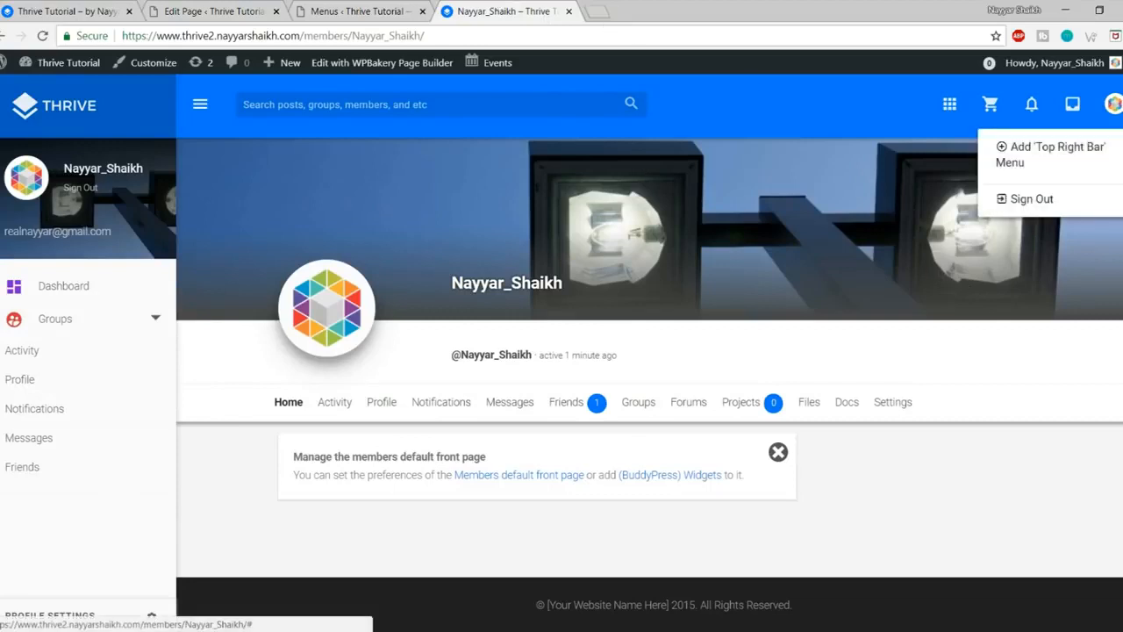
click(1048, 160)
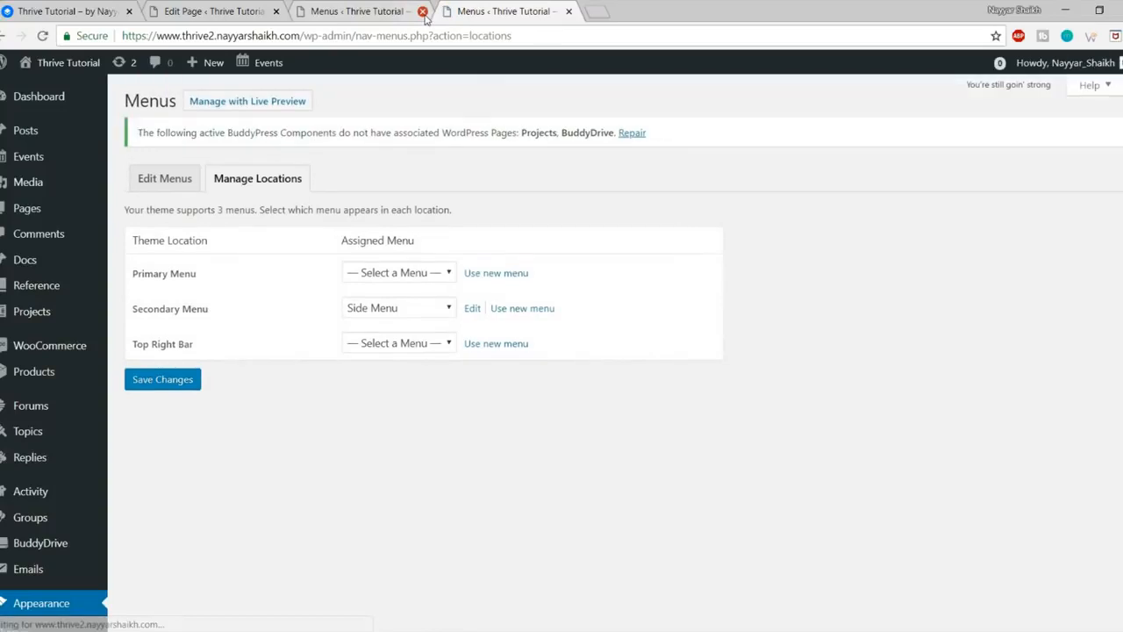
Step: Close the old Menus tab and create a new menu named 'Top Right' for the Top Right Bar location
click(423, 12)
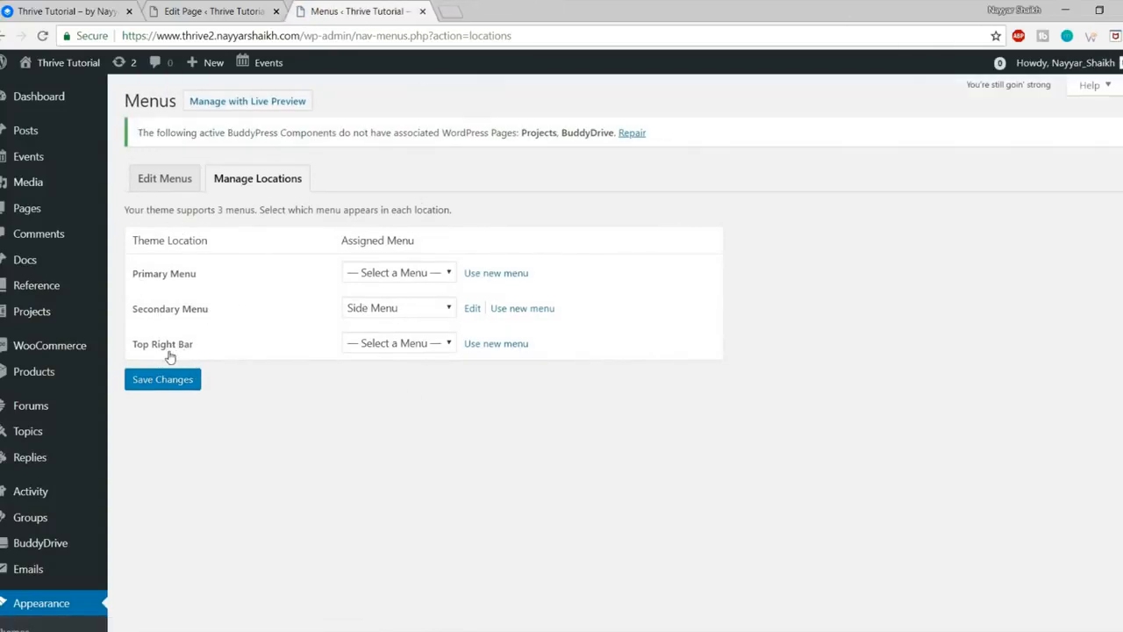
drag(129, 350, 201, 351)
click(496, 349)
click(544, 281)
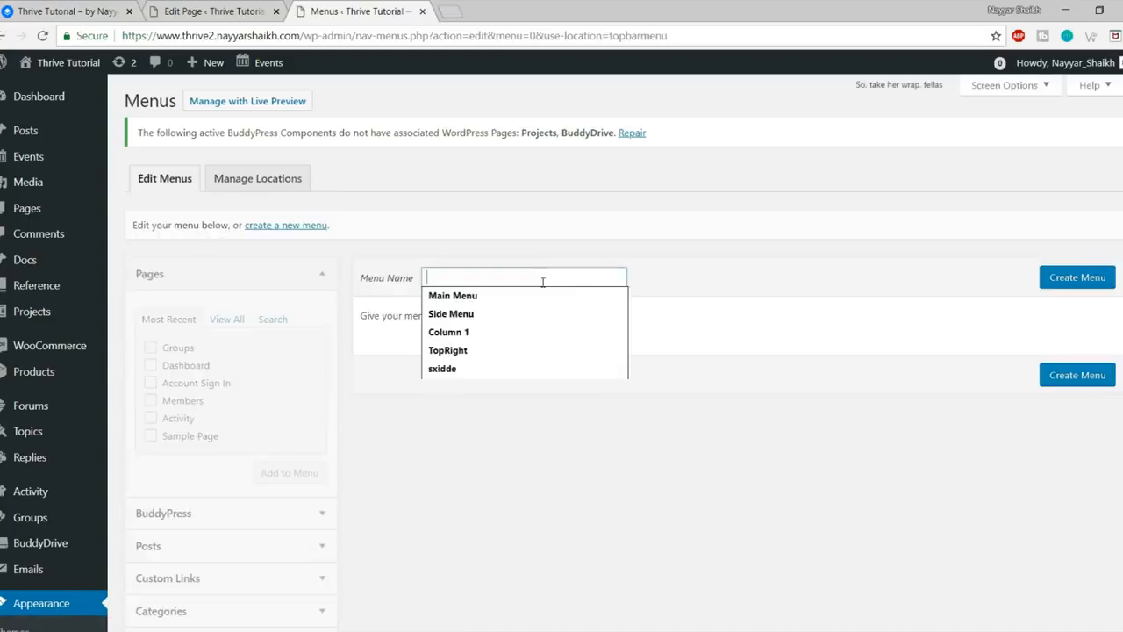
text(Top )
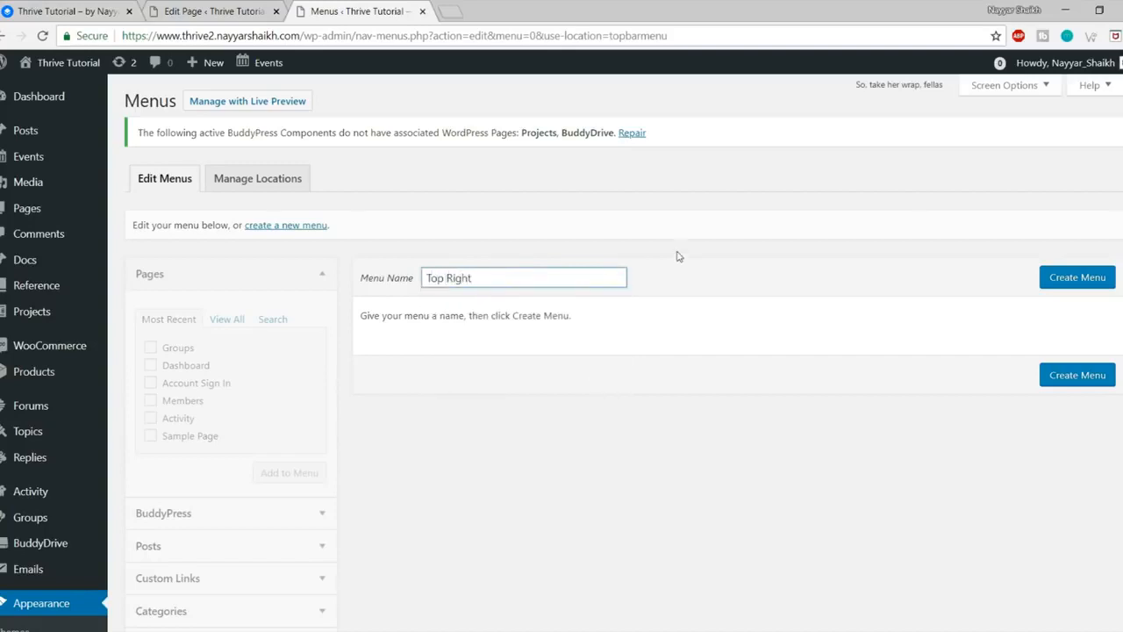
text(Right)
click(1073, 276)
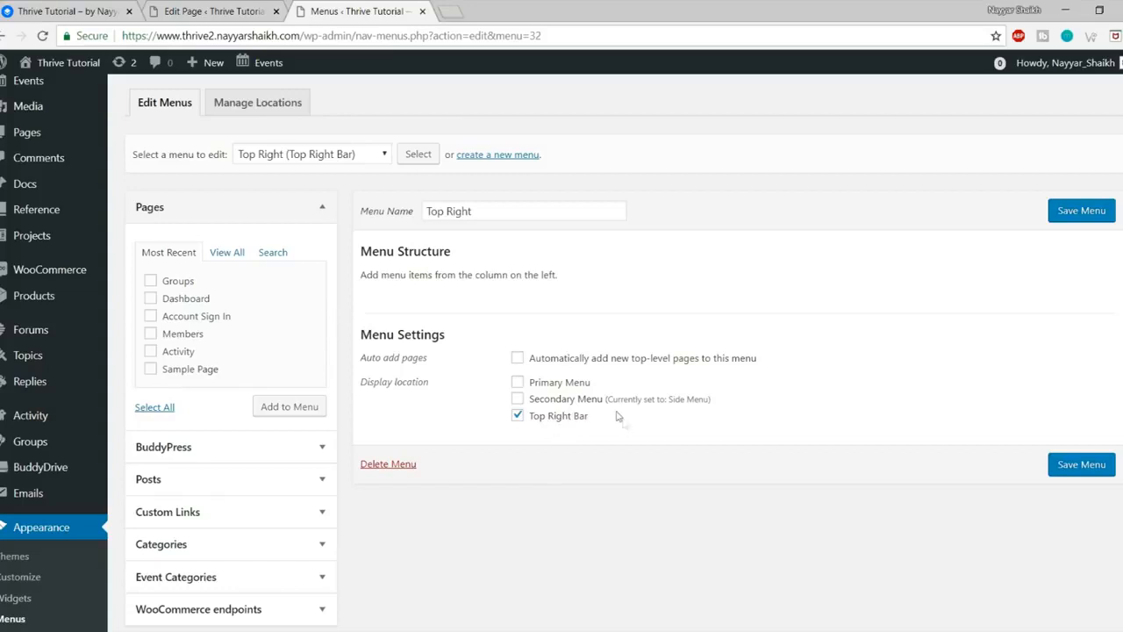
Step: Tick the BuddyPress Activity, Profile, Notifications, Messages, Friends, Groups, Forums and Projects links
click(86, 9)
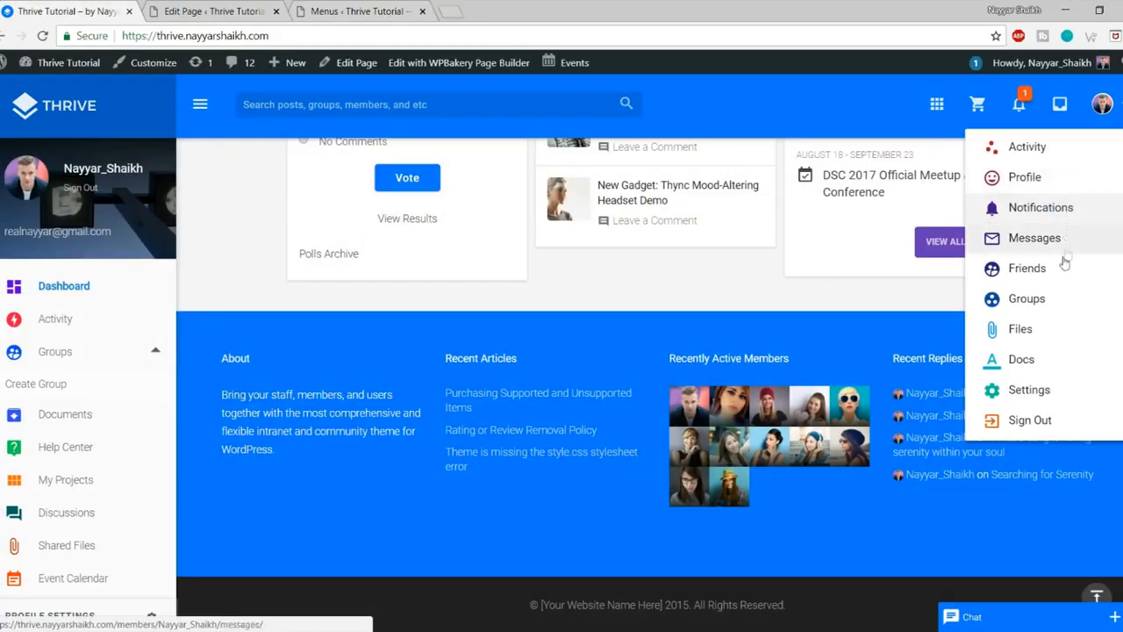
click(359, 10)
scroll(245, 296, down, 3)
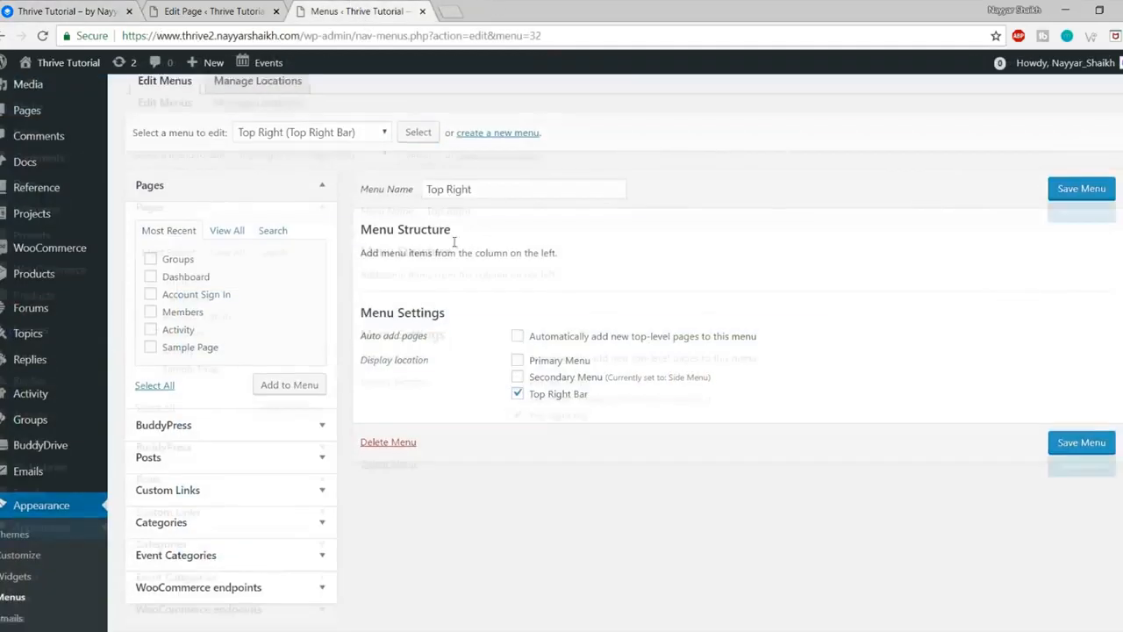
click(246, 295)
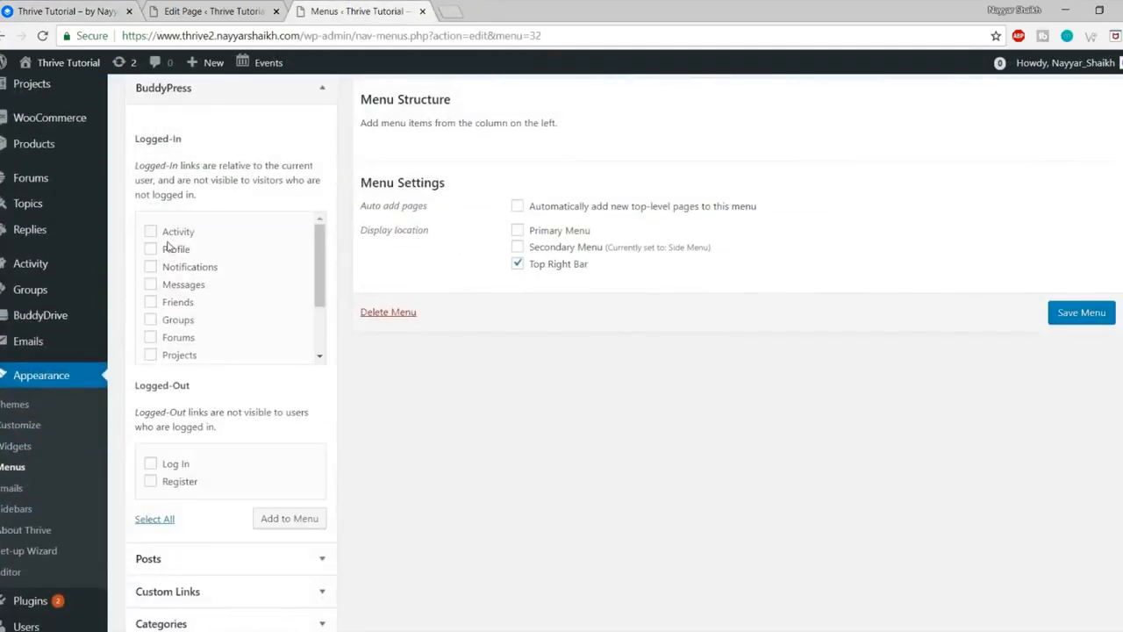
click(175, 233)
click(175, 250)
click(180, 268)
click(182, 286)
click(187, 302)
click(181, 320)
click(181, 338)
click(181, 355)
Step: Add the eight ticked BuddyPress links to the Top Right menu
scroll(289, 358, down, 1)
scroll(301, 368, down, 2)
scroll(290, 375, up, 3)
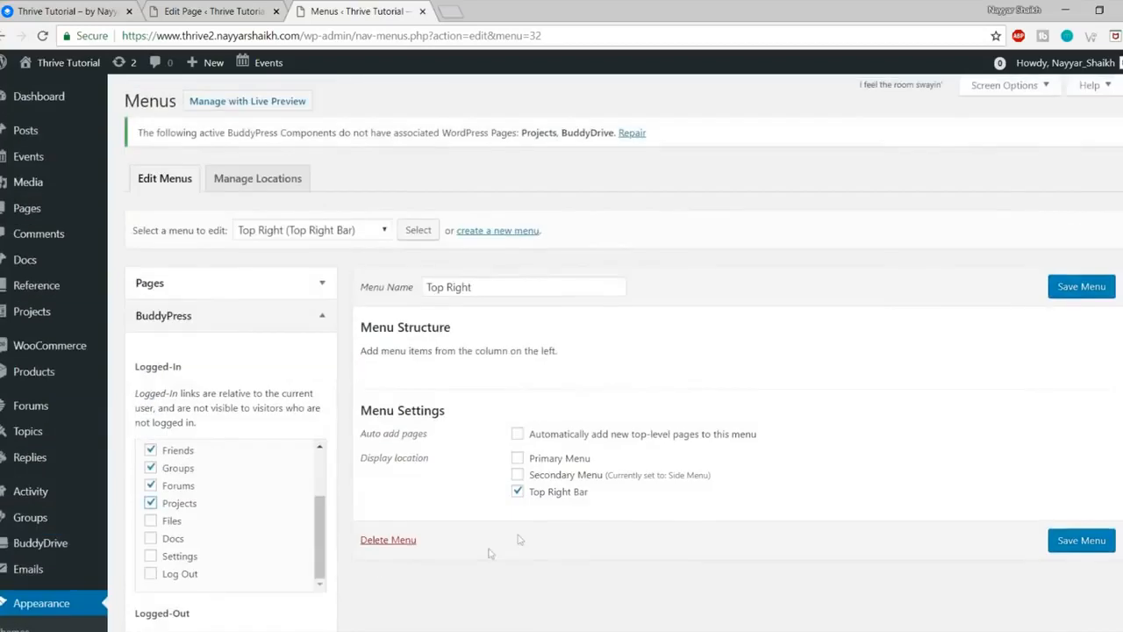
scroll(296, 476, down, 4)
click(294, 442)
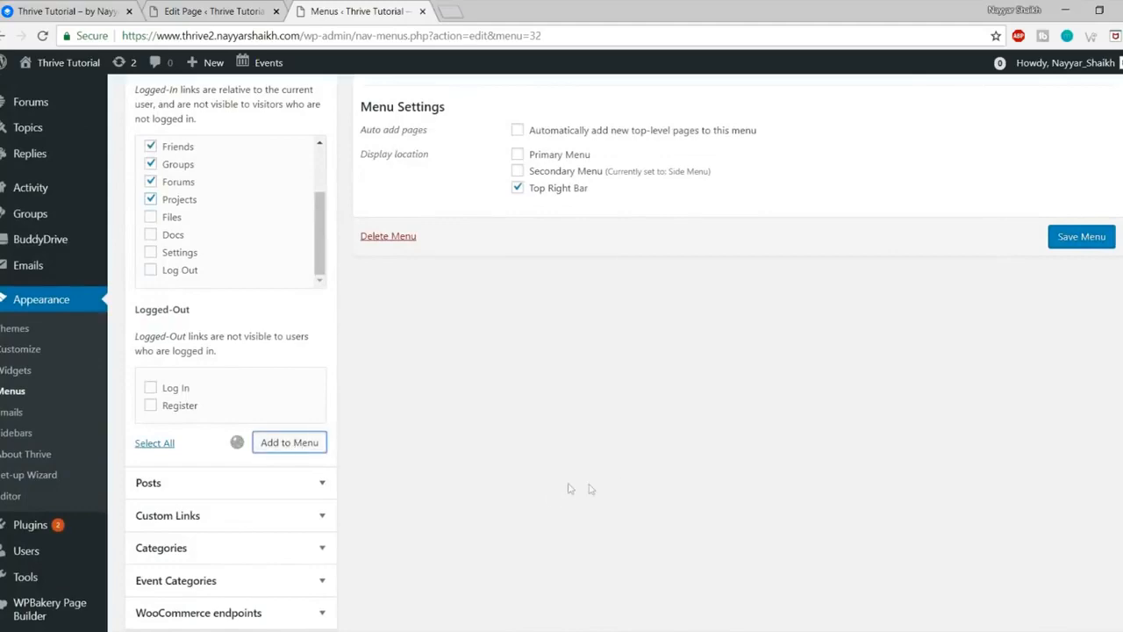
Step: Add the Settings and Log Out links to the Top Right menu
scroll(688, 453, down, 2)
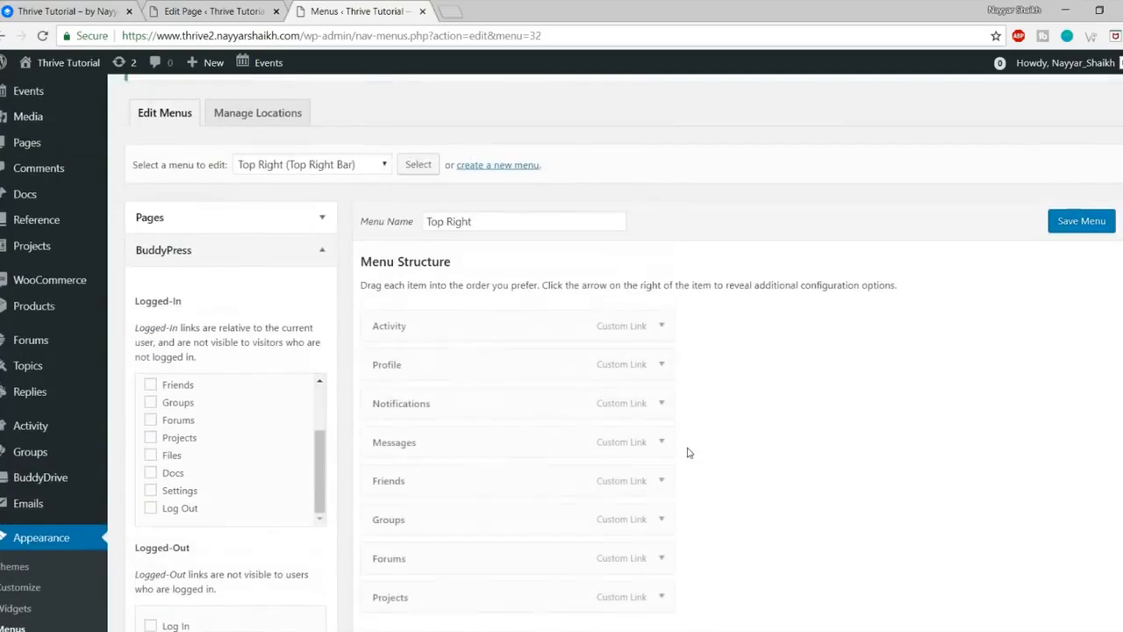
scroll(304, 283, down, 2)
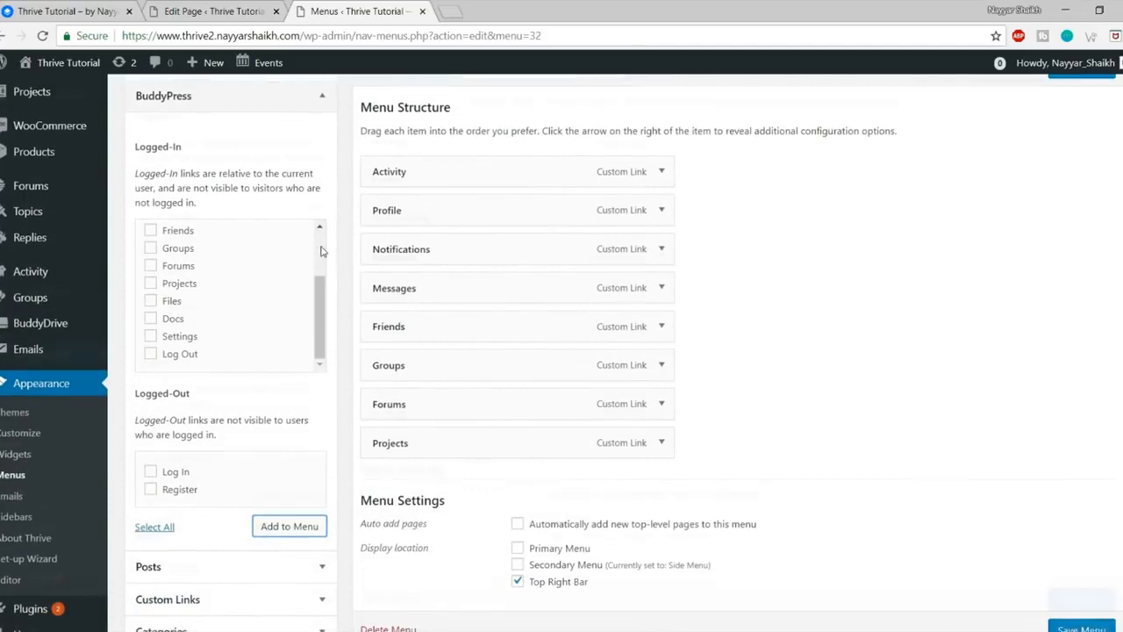
scroll(320, 251, down, 3)
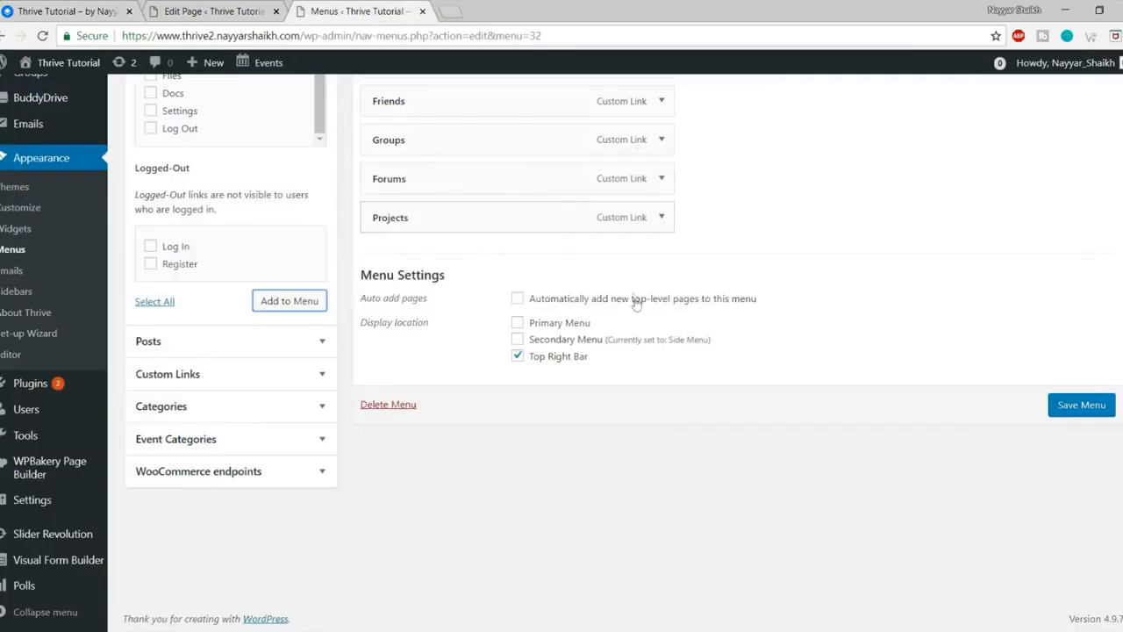
scroll(634, 301, up, 1)
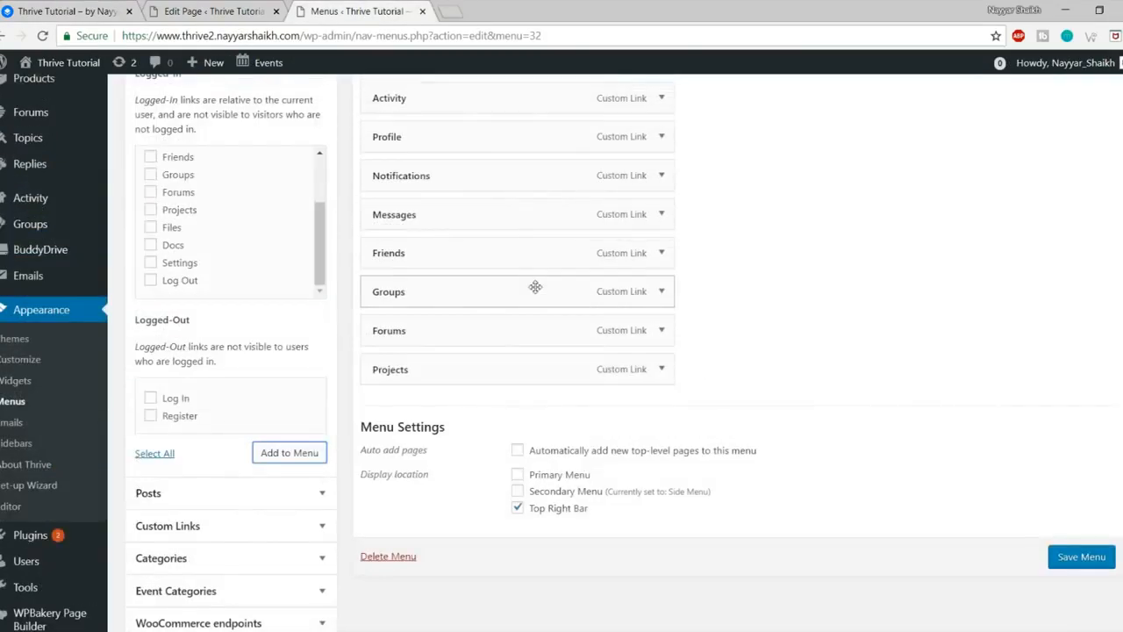
scroll(287, 368, up, 1)
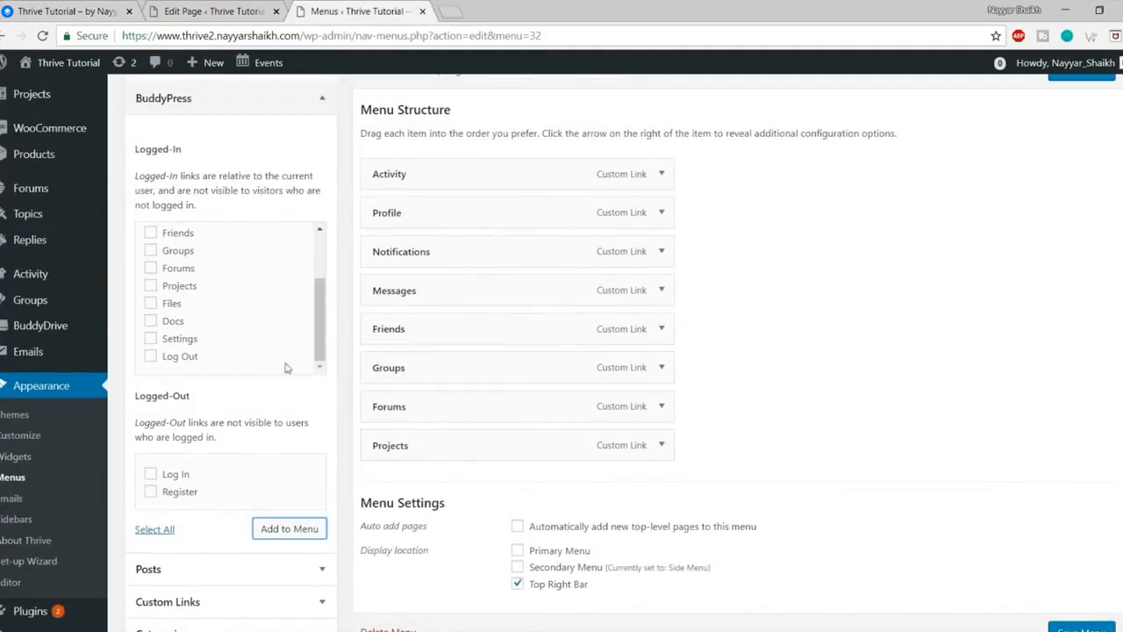
scroll(219, 314, up, 1)
click(176, 340)
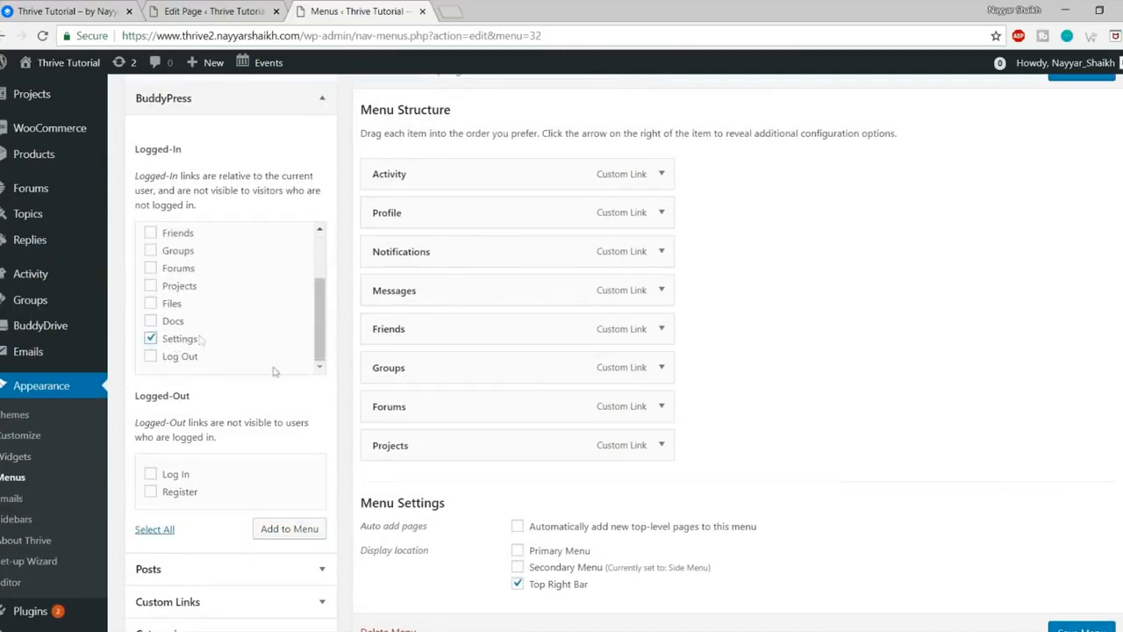
click(305, 530)
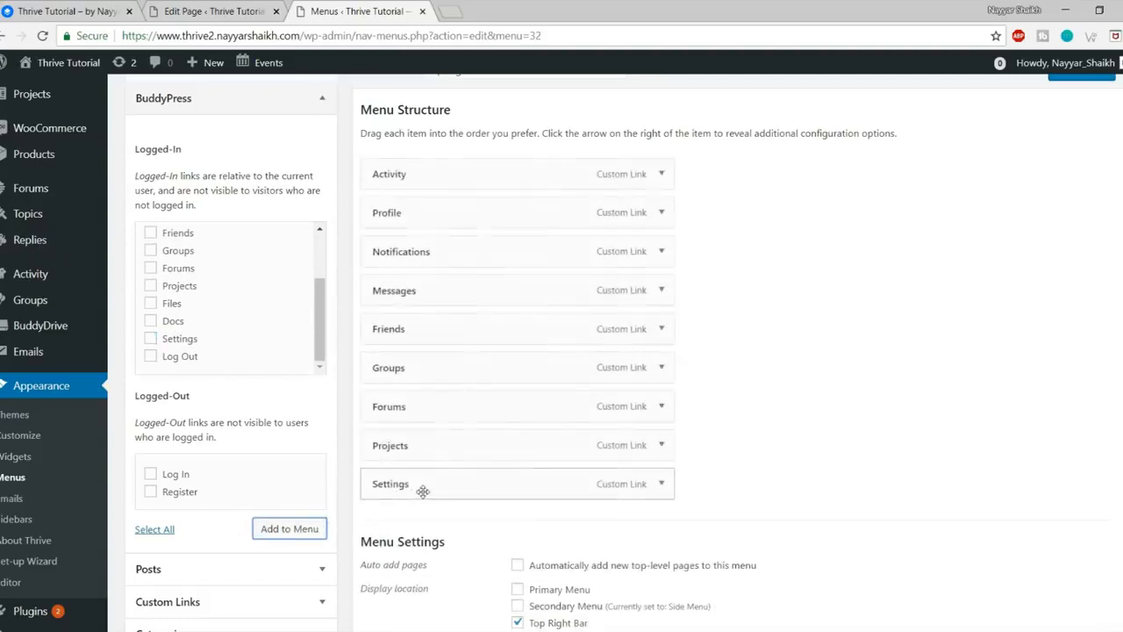
click(180, 357)
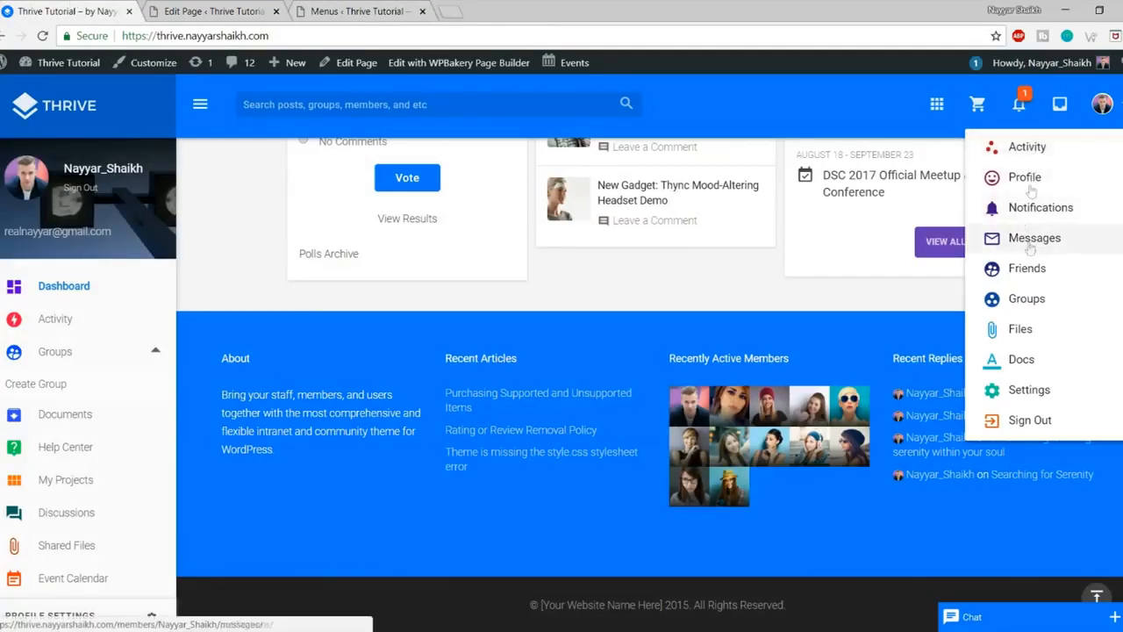
click(396, 7)
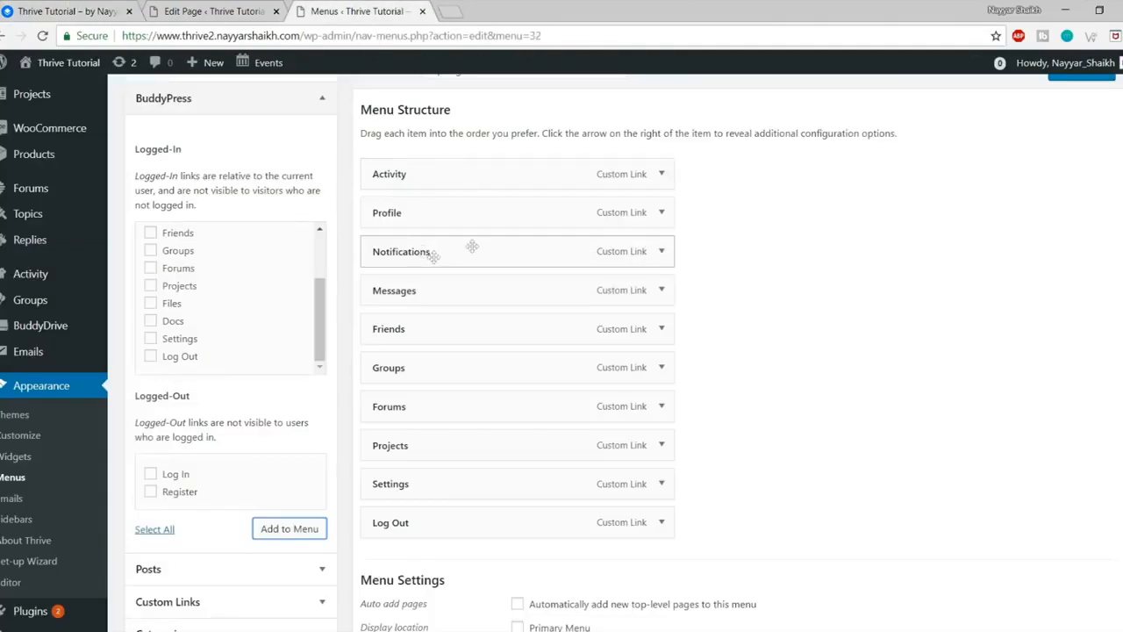
Step: Give the Activity menu item the first icon found by searching 'group'
click(659, 173)
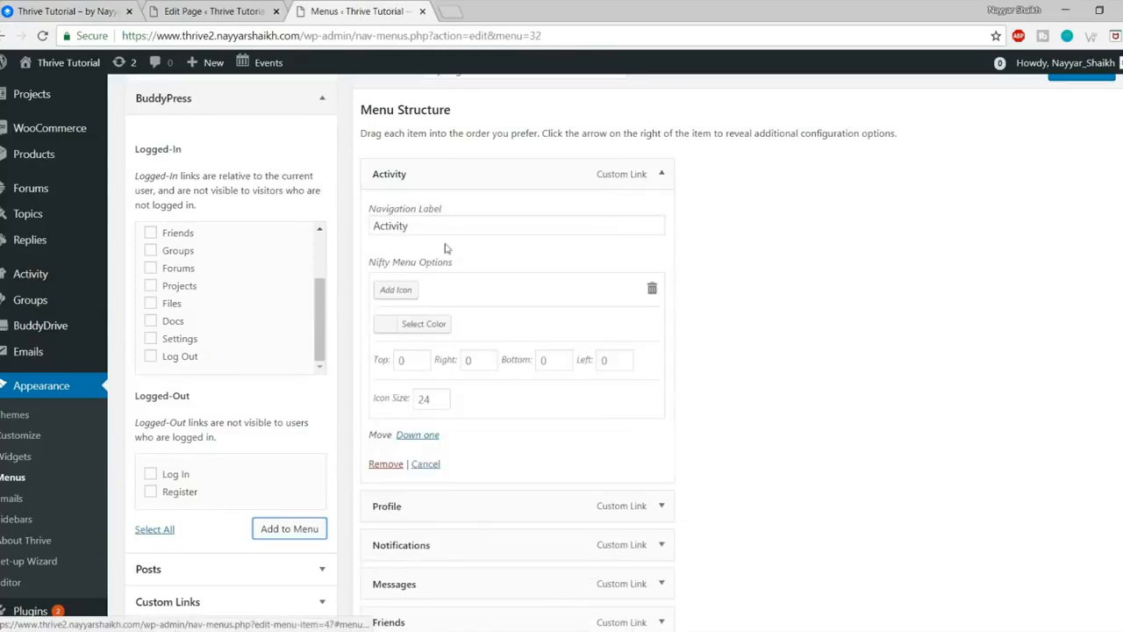
click(396, 289)
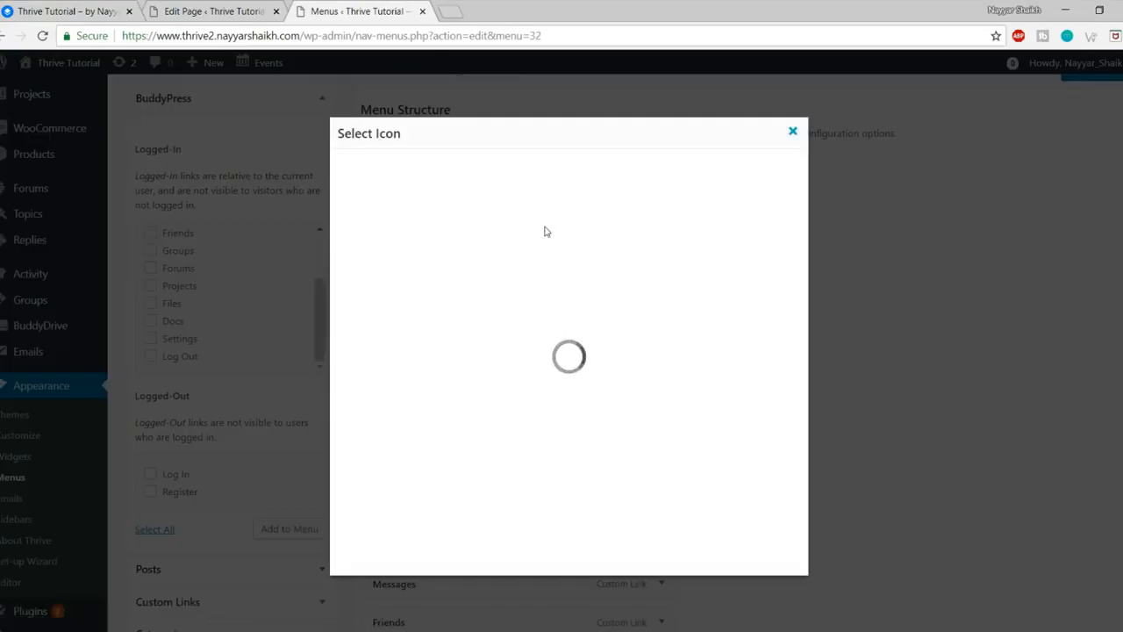
click(417, 176)
text(group)
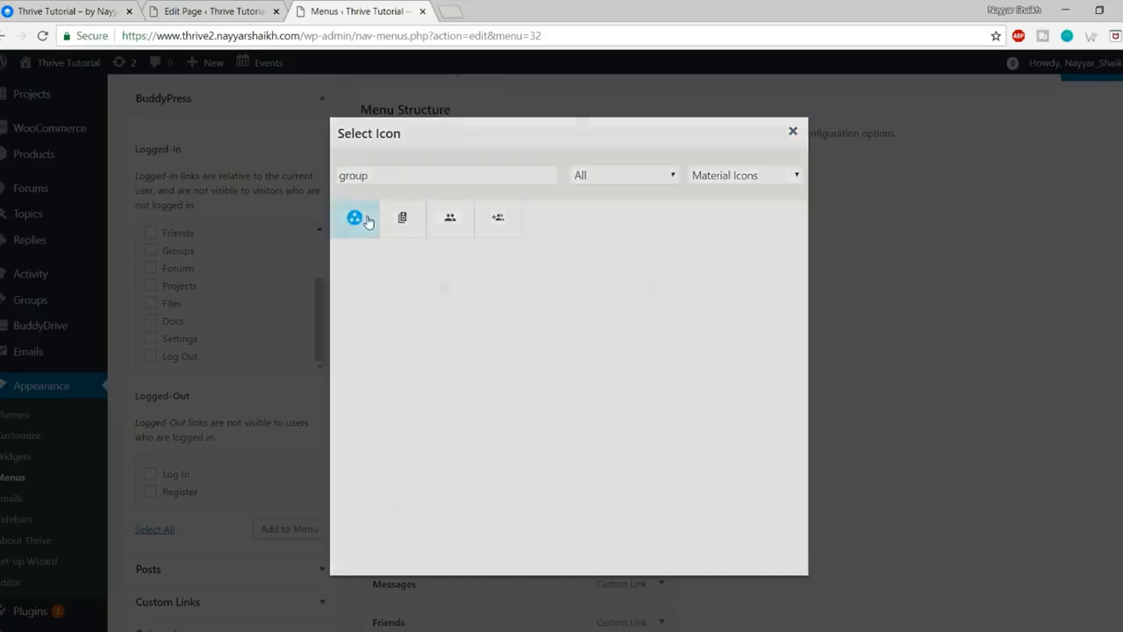
click(356, 218)
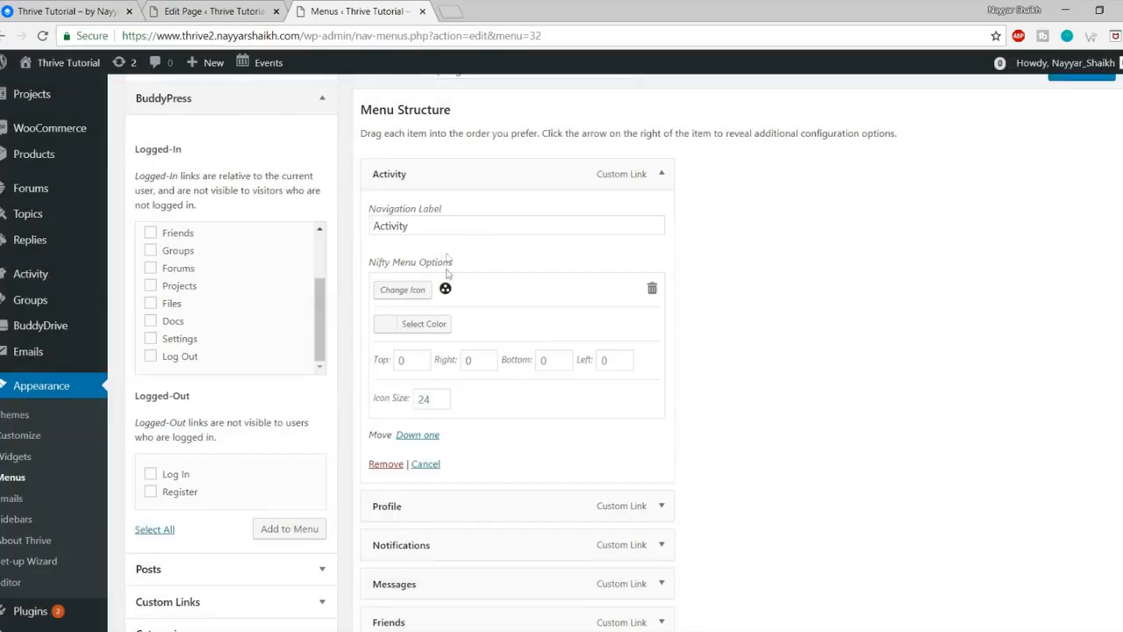
Step: Make the Activity icon blue and save the Top Right menu
click(425, 324)
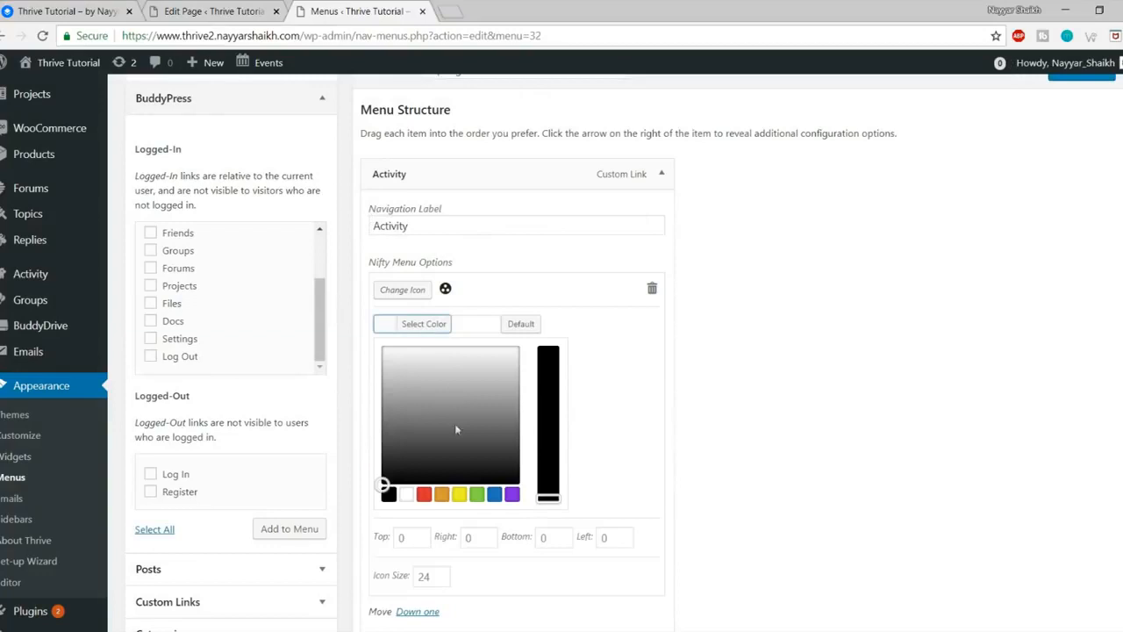
click(497, 496)
click(387, 323)
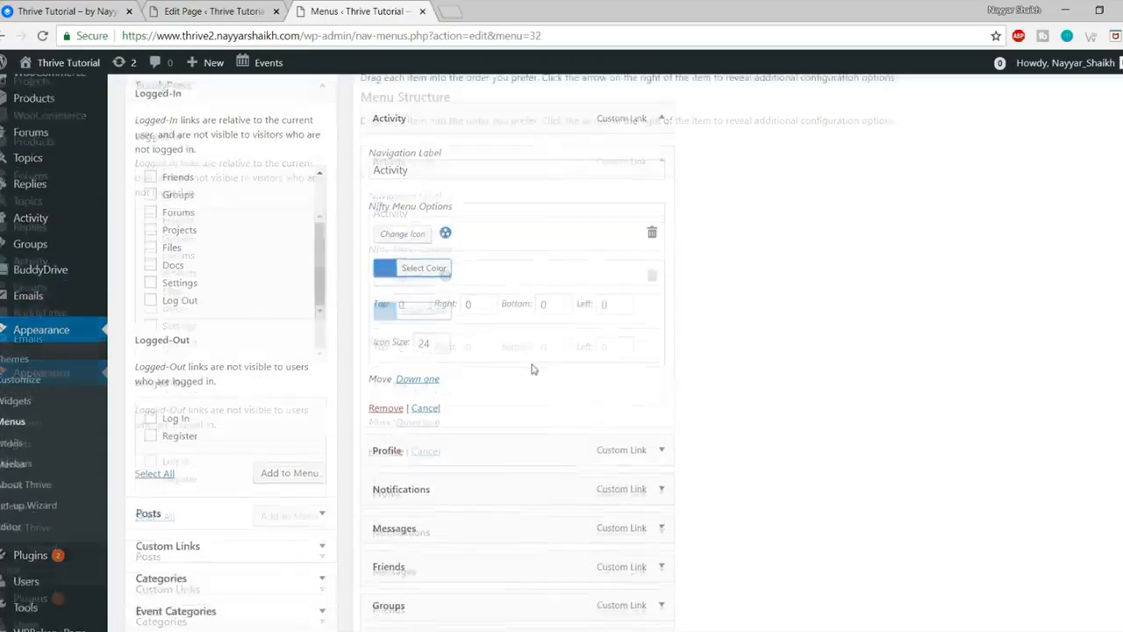
scroll(892, 492, down, 5)
click(1084, 547)
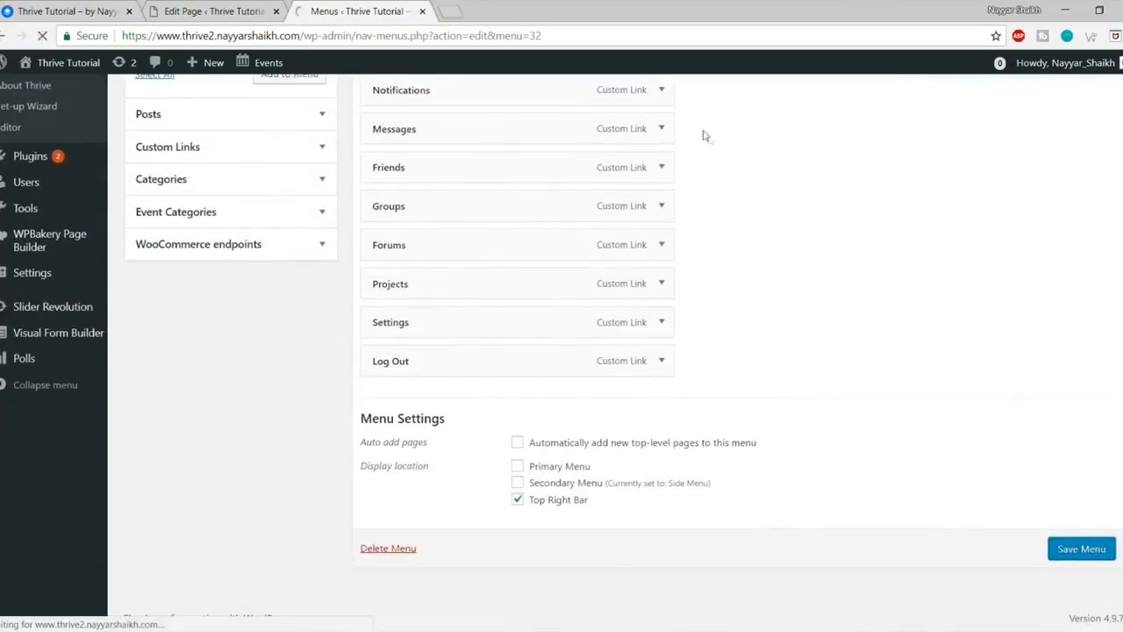
mouse_move(69, 63)
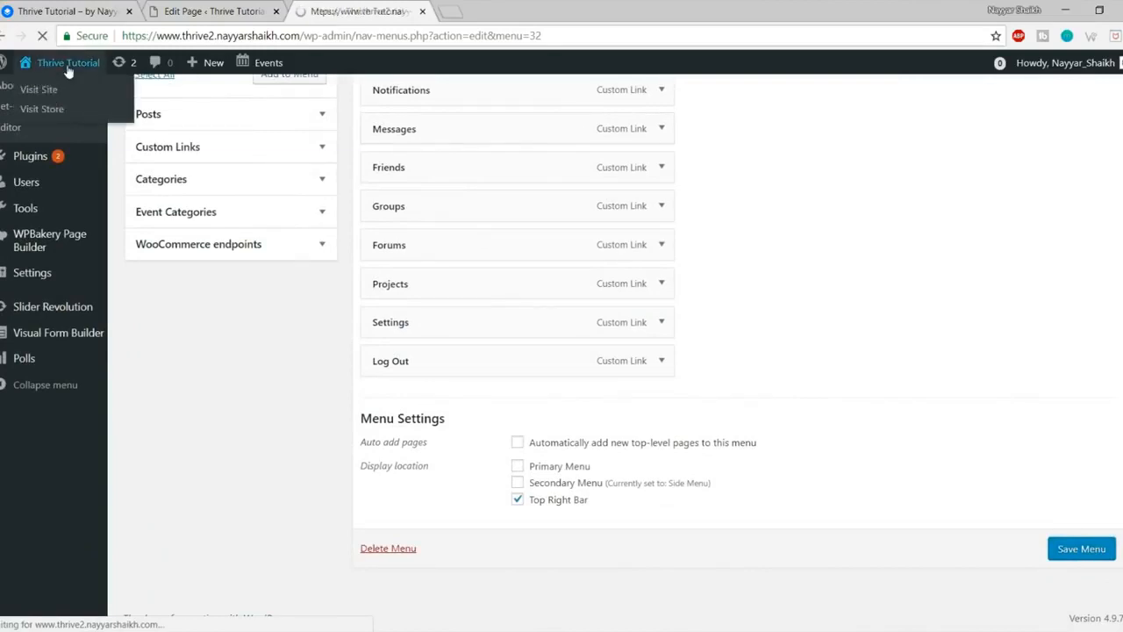
right_click(64, 85)
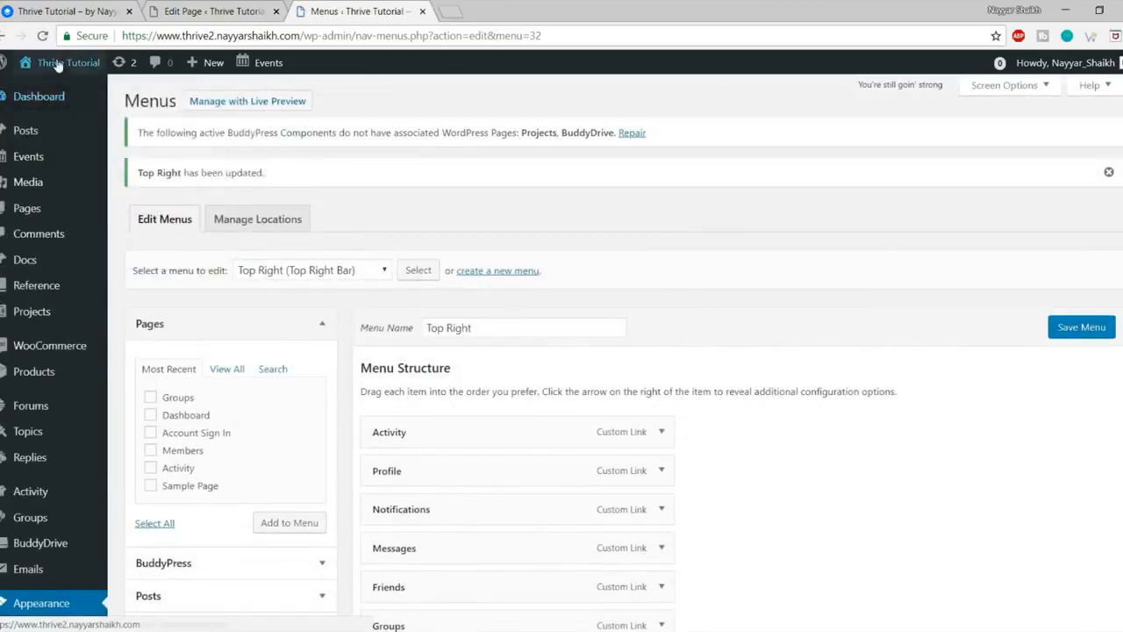
Step: Open the site front page in a new tab and check its user menu and apps menu
right_click(57, 61)
click(75, 72)
click(478, 12)
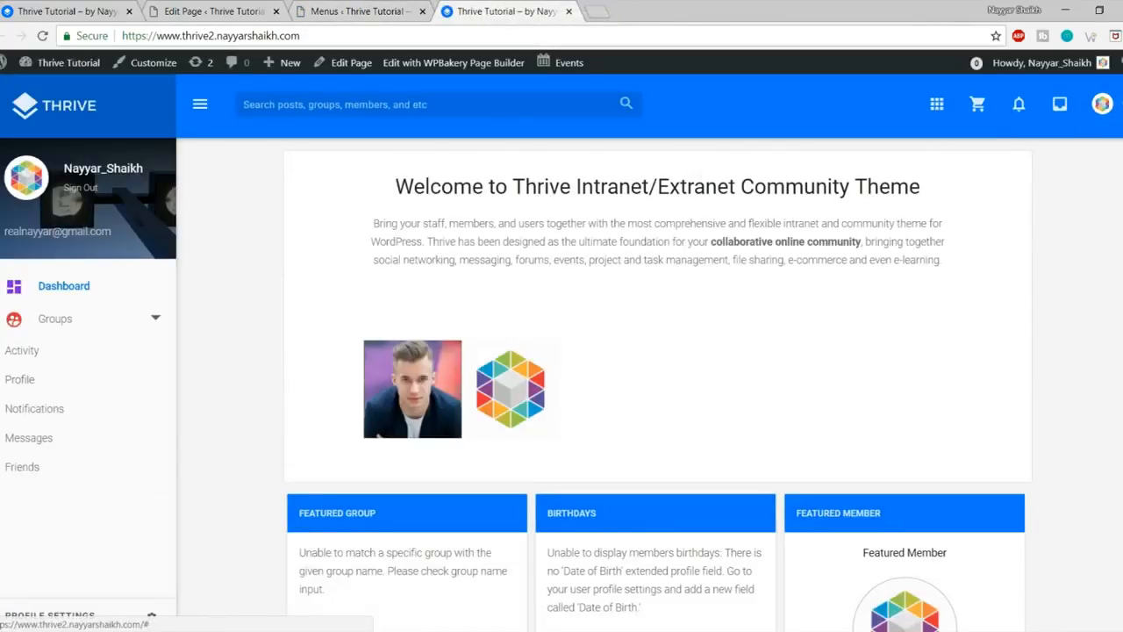
click(1102, 104)
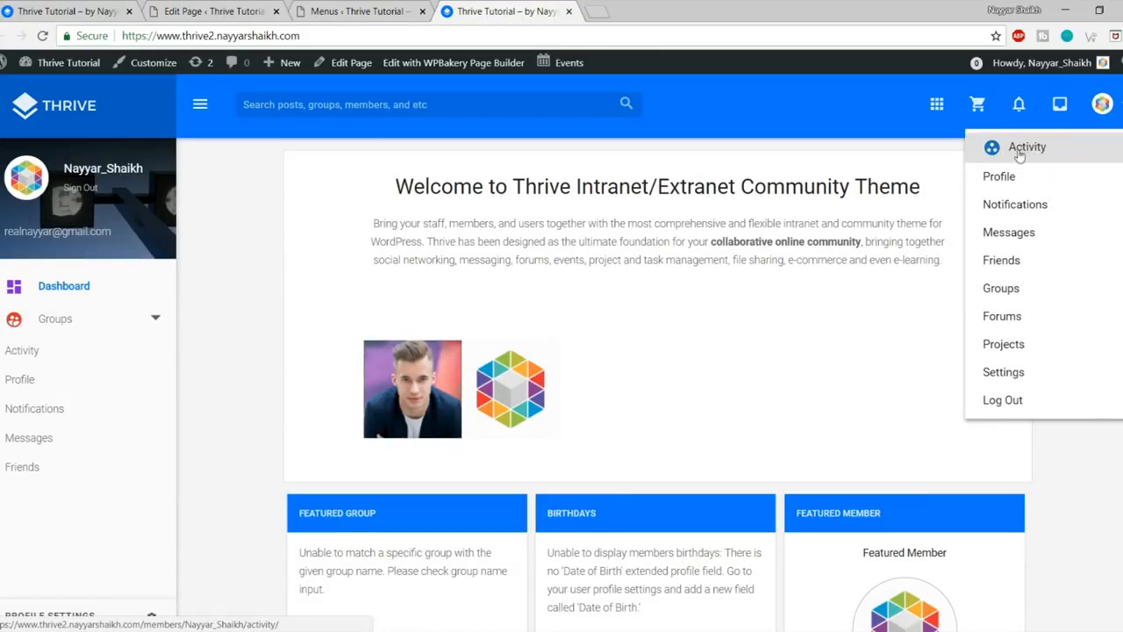
click(1119, 105)
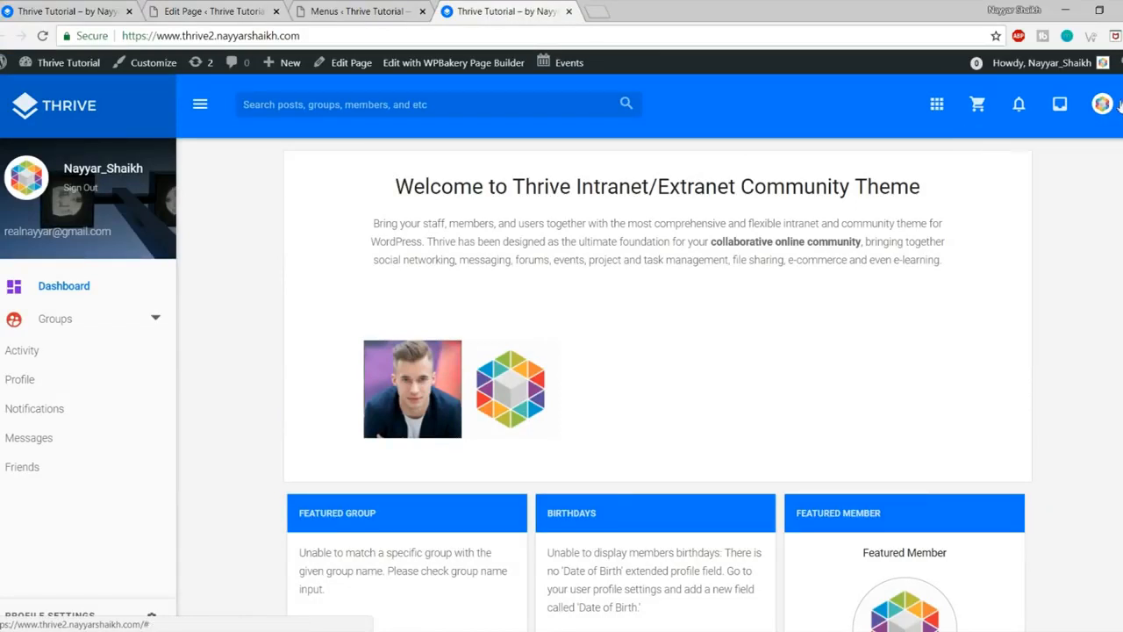
click(938, 106)
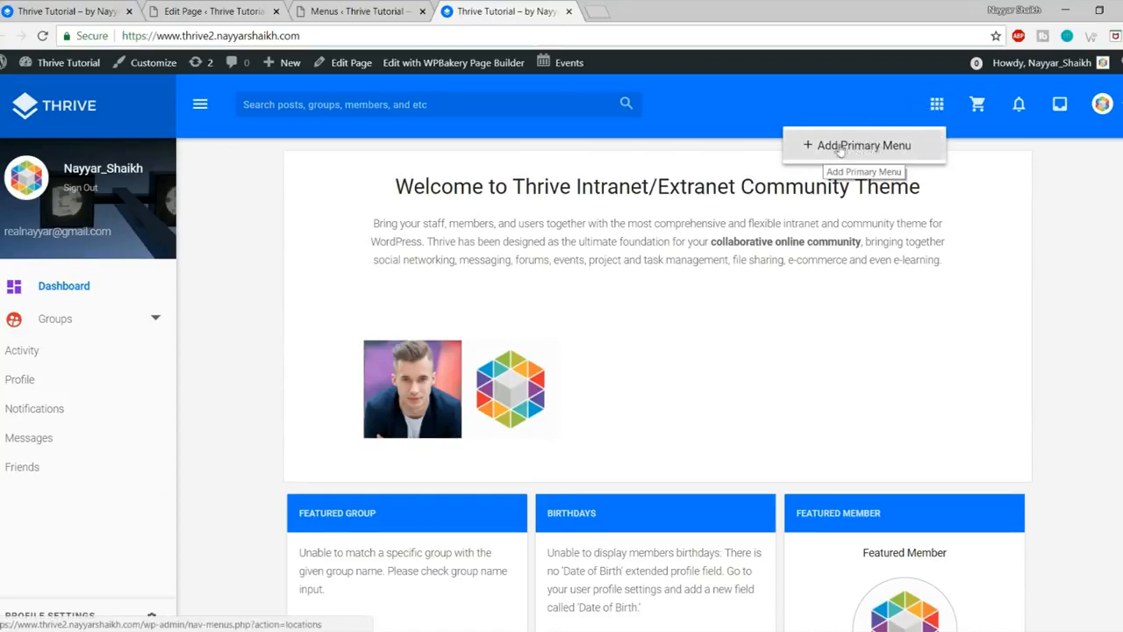
Step: Create a new menu named Primary for the Primary Menu location
click(887, 144)
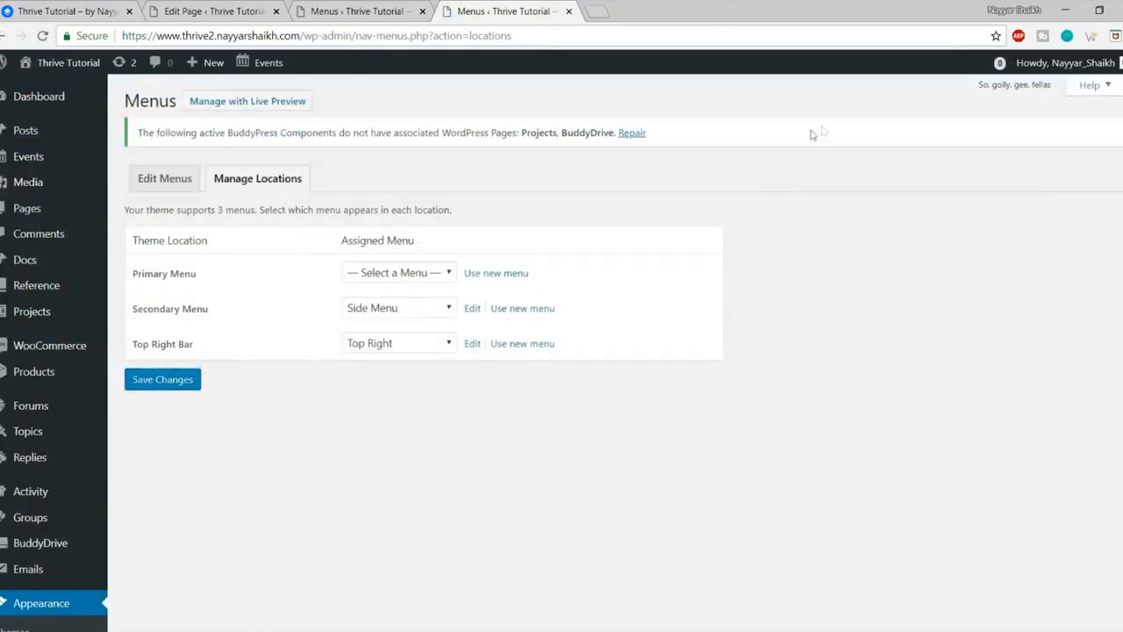
click(520, 283)
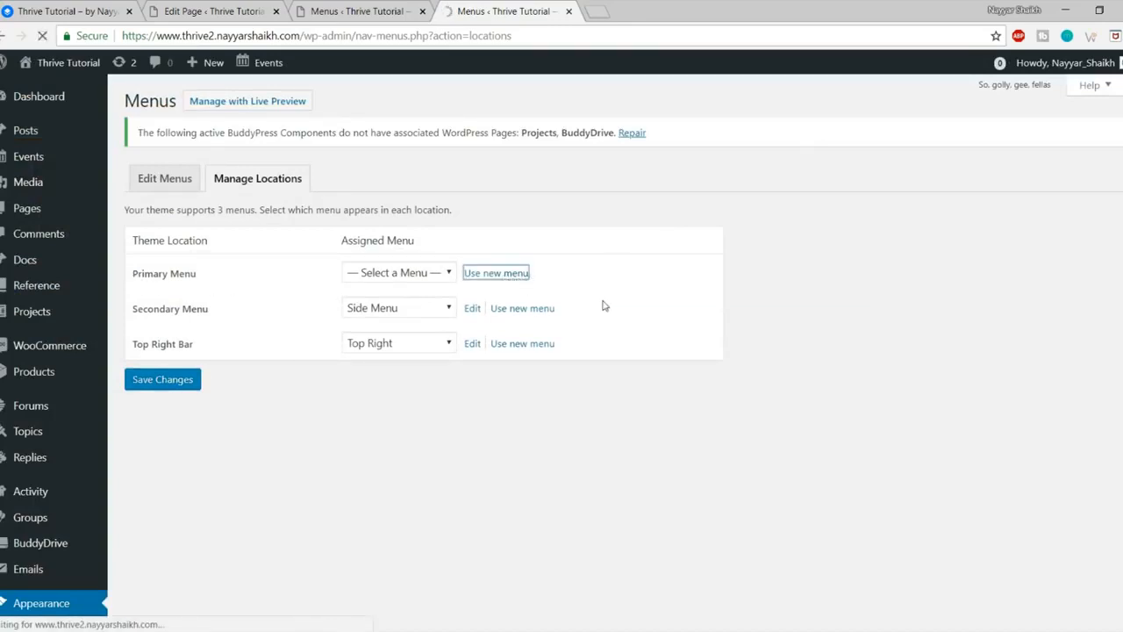
click(490, 287)
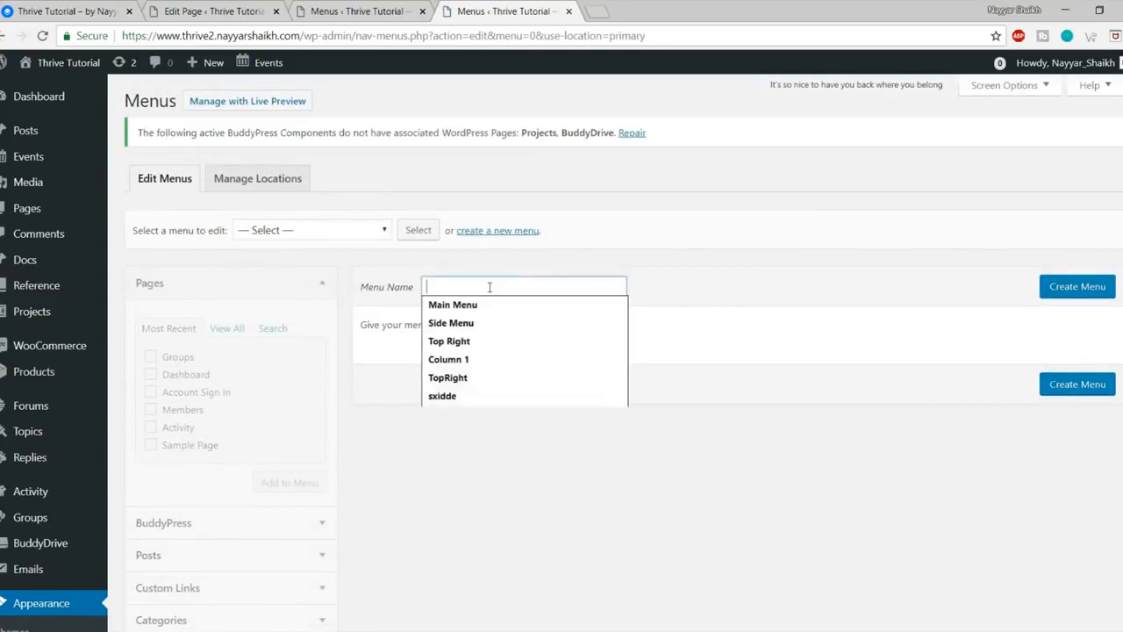
text(Primary)
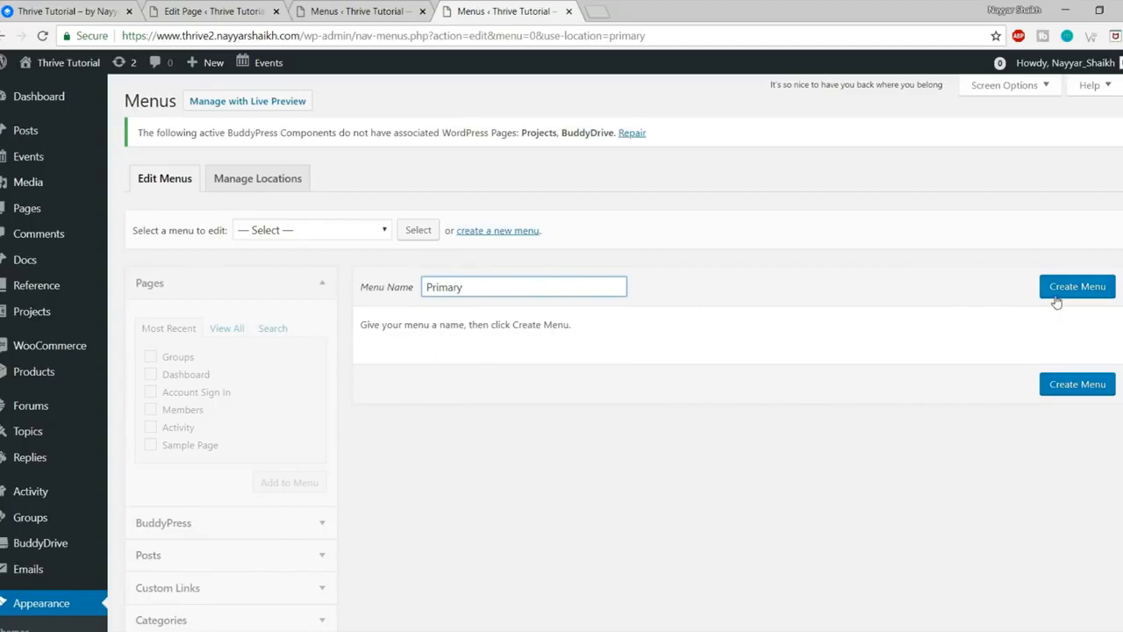
click(1056, 298)
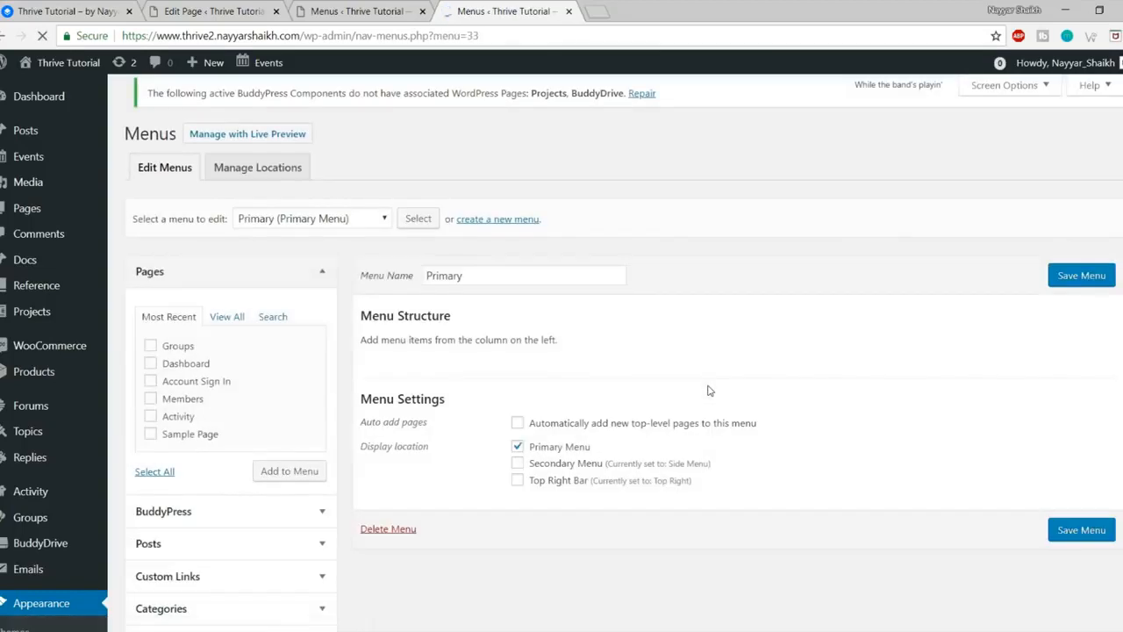
Step: Add the Groups, Dashboard, Account Sign In, Members and Activity pages, then save the menu
click(172, 359)
click(178, 375)
click(183, 393)
click(183, 409)
click(180, 429)
click(293, 487)
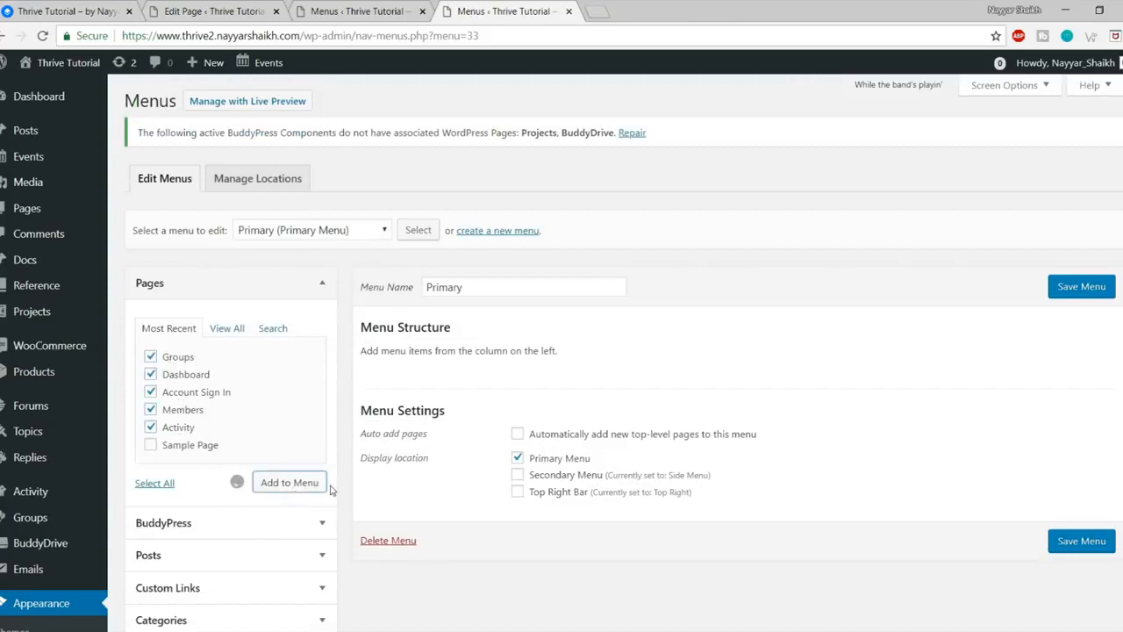
scroll(615, 430, down, 1)
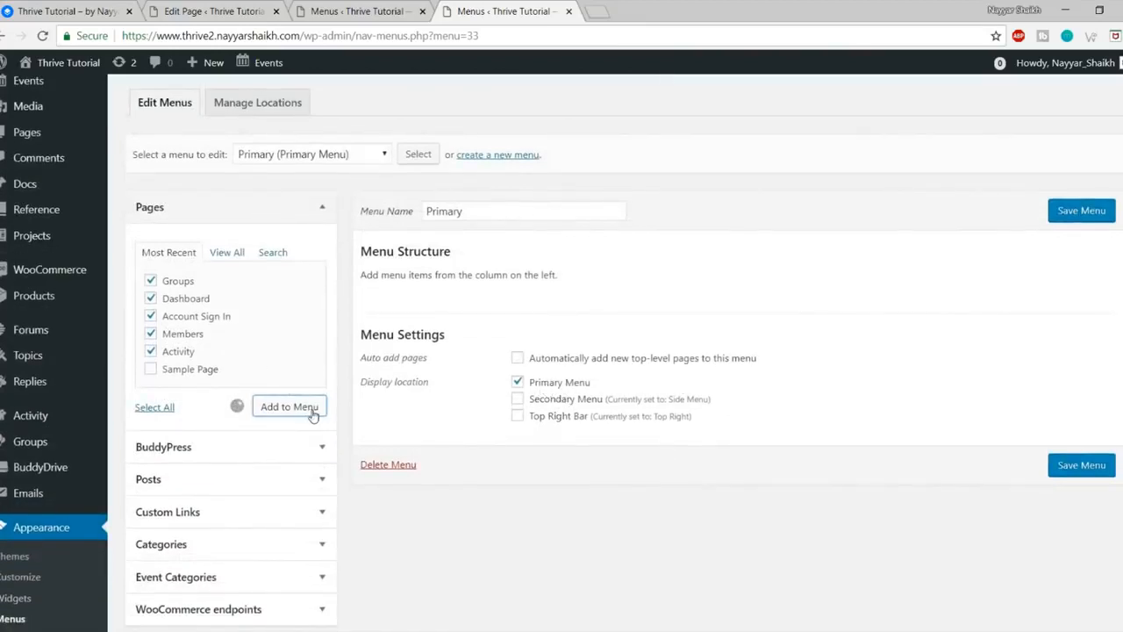
scroll(313, 412, up, 1)
scroll(313, 415, down, 1)
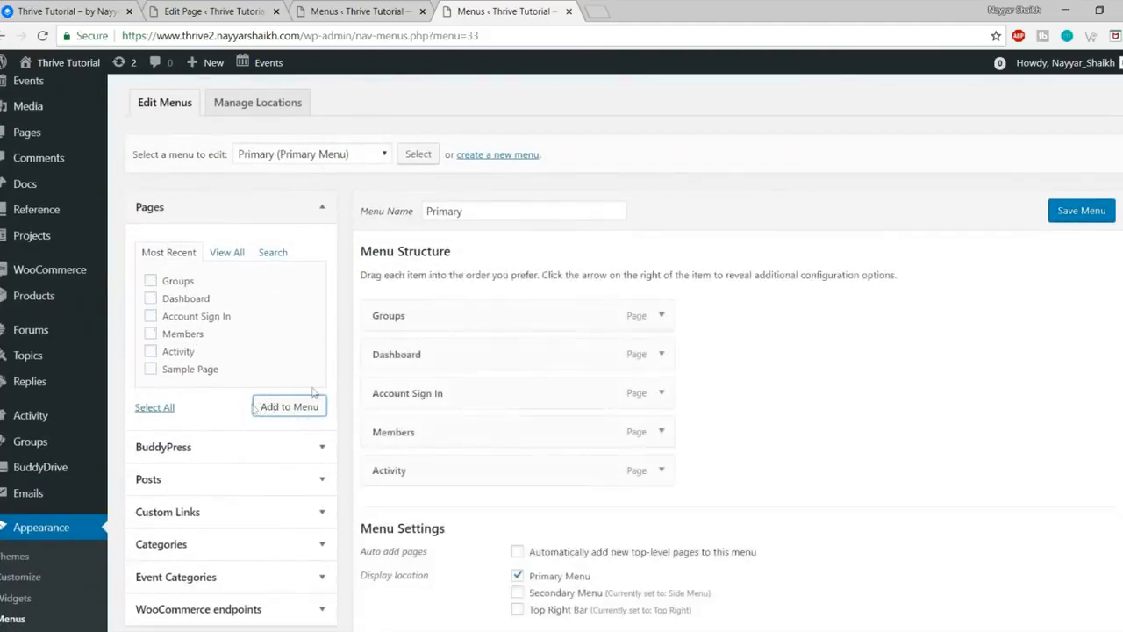
scroll(878, 395, down, 3)
scroll(1009, 395, up, 3)
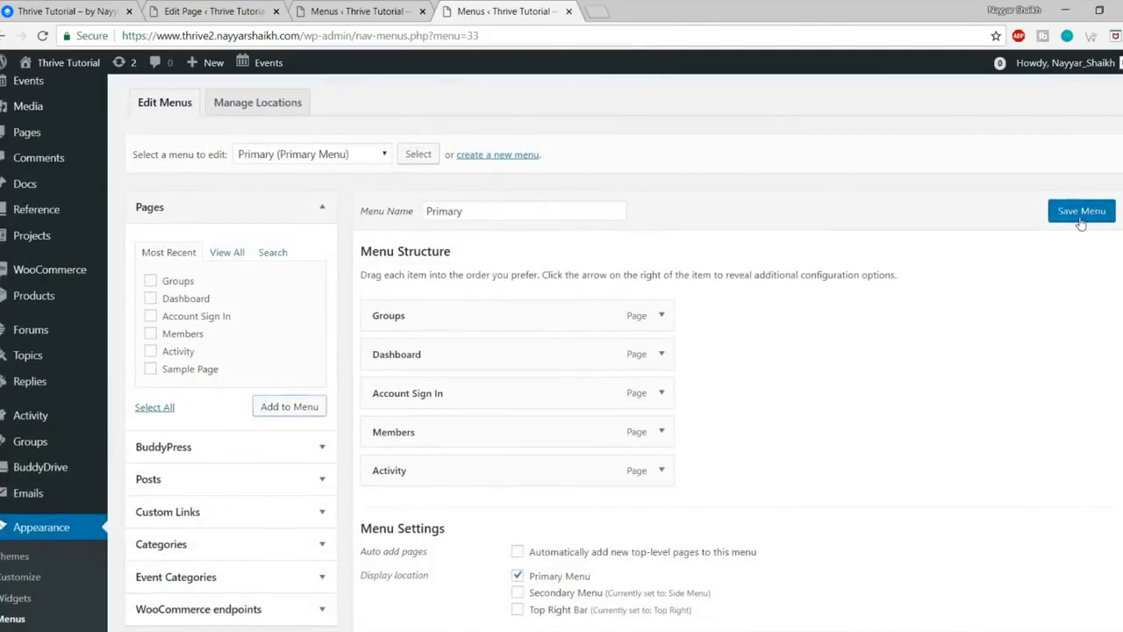
click(1080, 220)
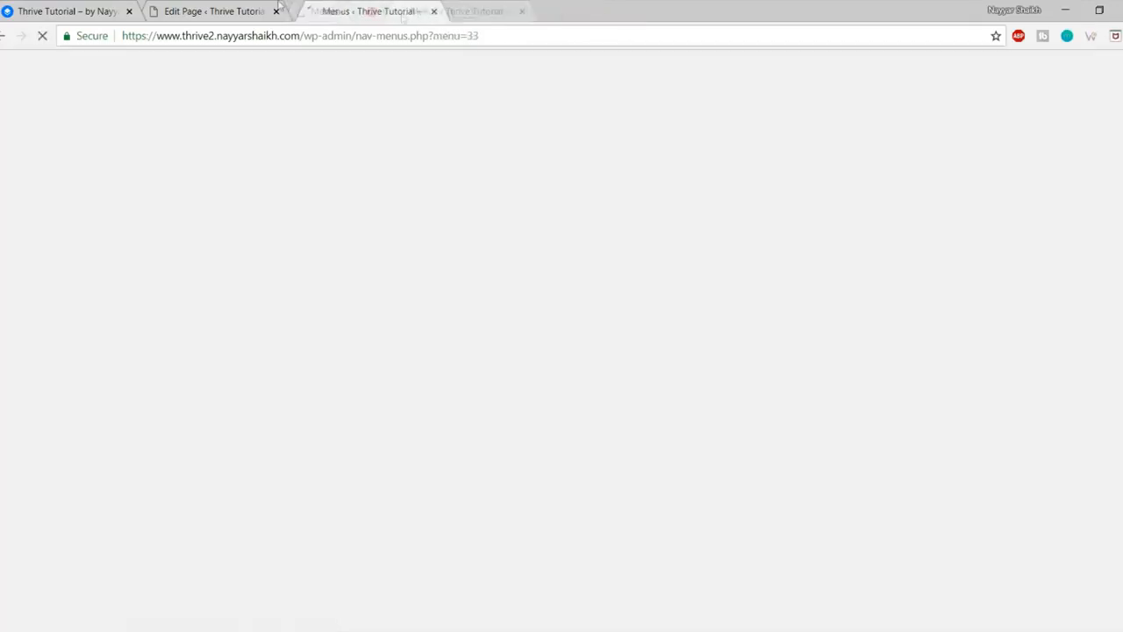
Step: Open the site in a new tab and check the Primary menu's items
click(261, 10)
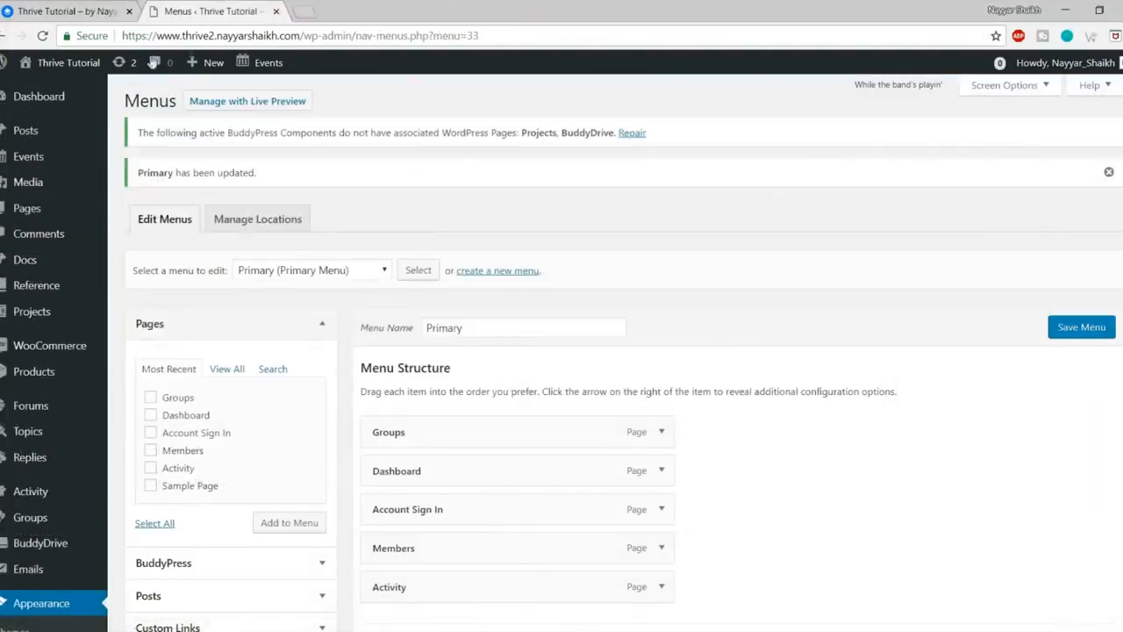
mouse_move(41, 64)
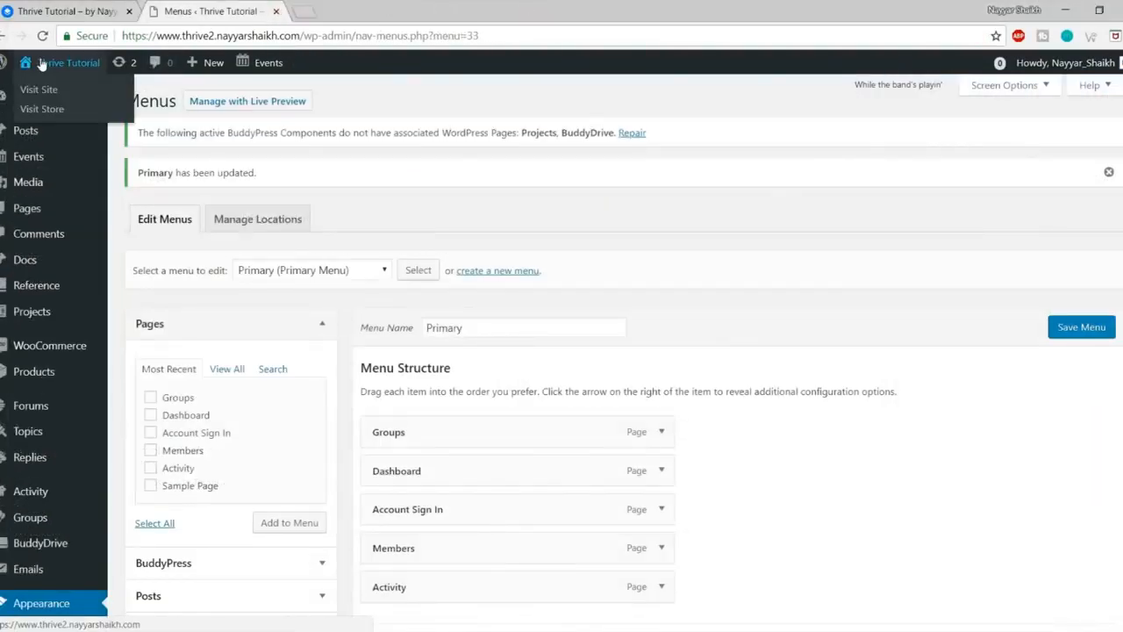
right_click(44, 91)
click(55, 99)
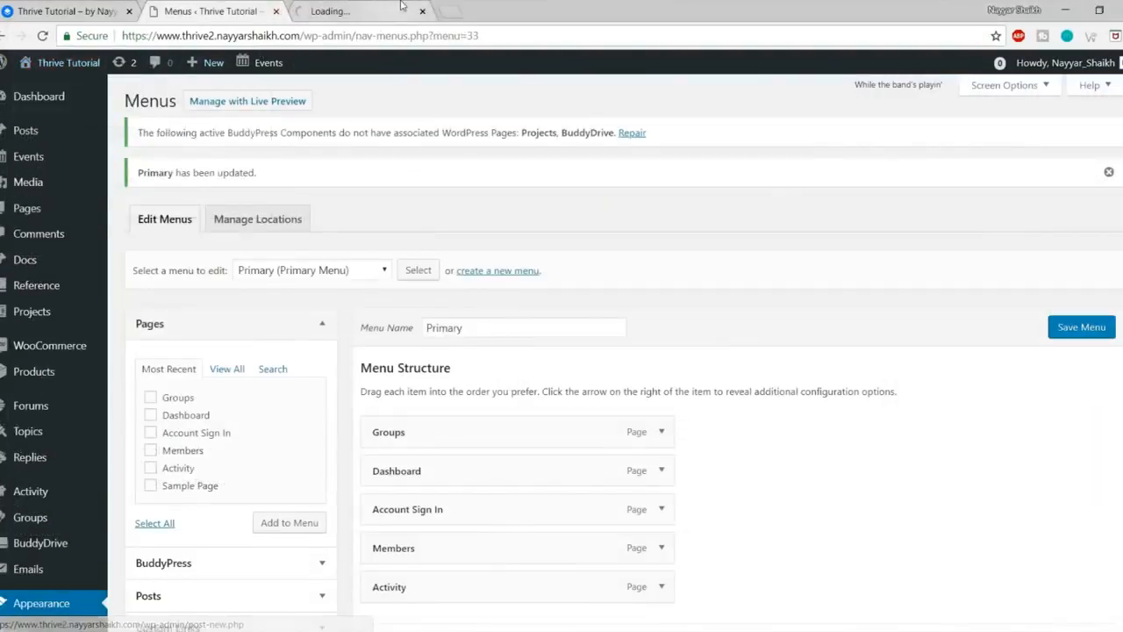
click(400, 6)
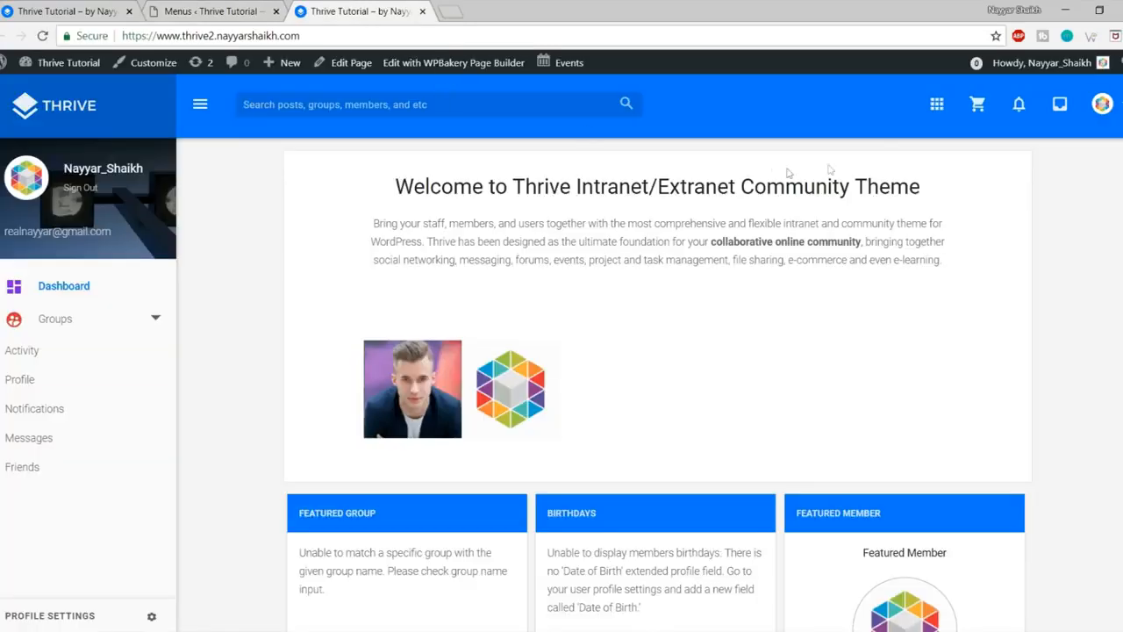
click(937, 104)
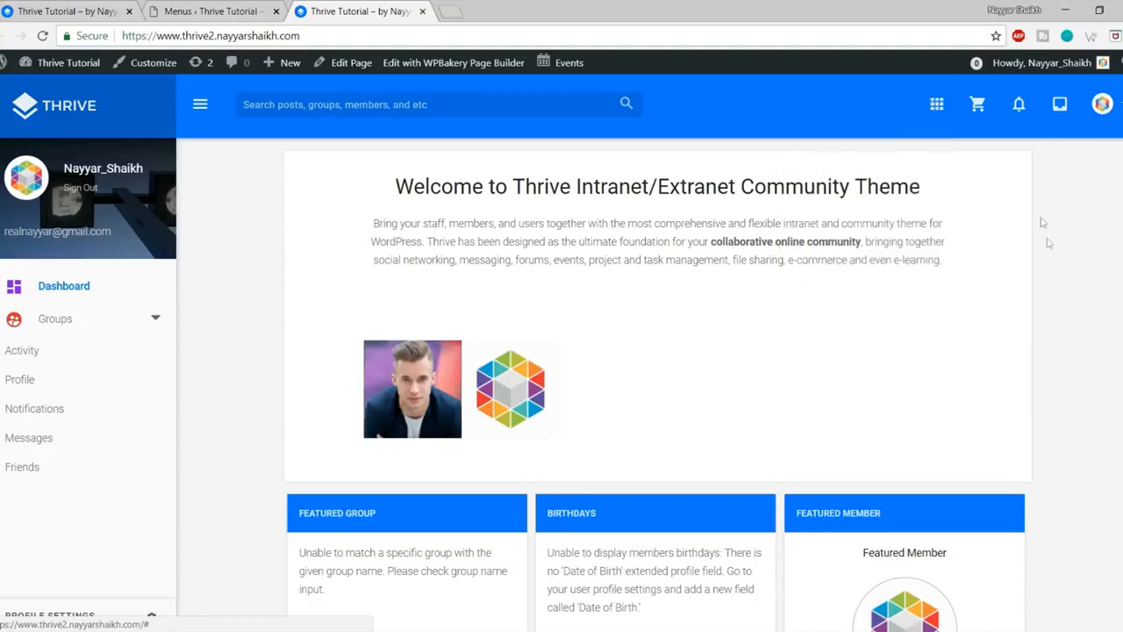
Step: Scroll to Featured Group, expand Groups in the sidebar and choose Create Group
scroll(1048, 246, down, 5)
scroll(1052, 259, up, 5)
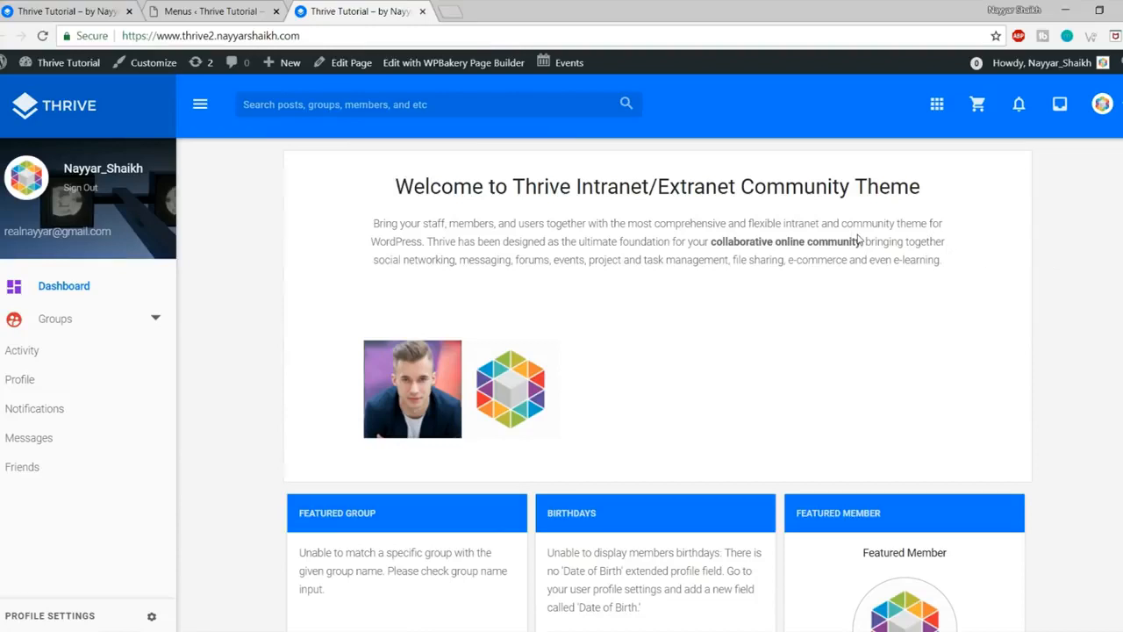
scroll(860, 238, down, 3)
drag(297, 248, 400, 301)
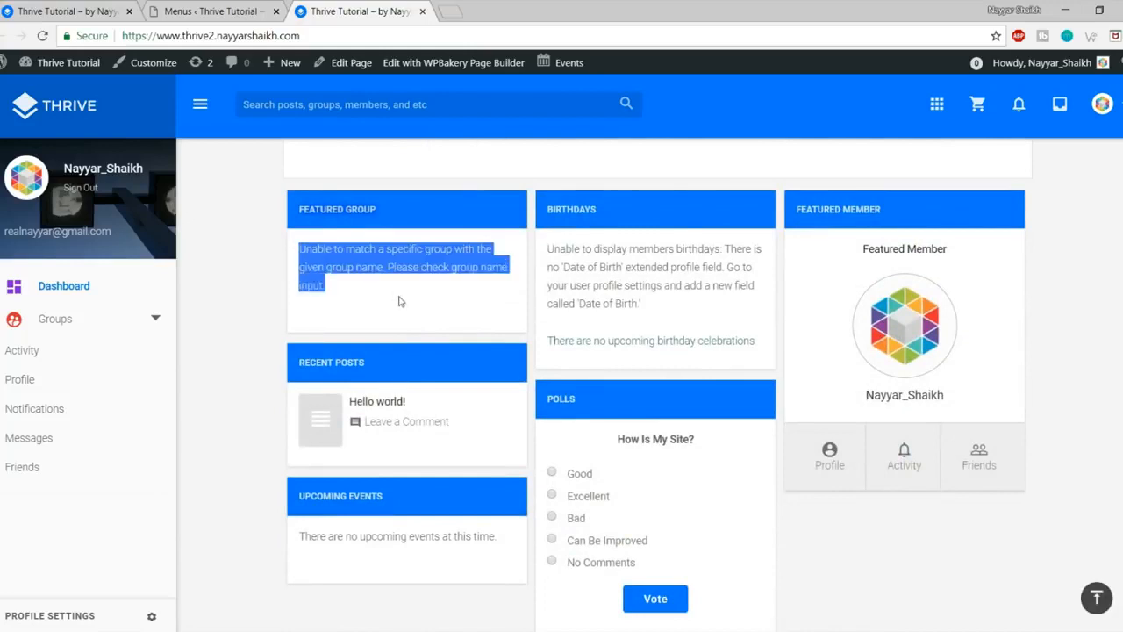
click(400, 301)
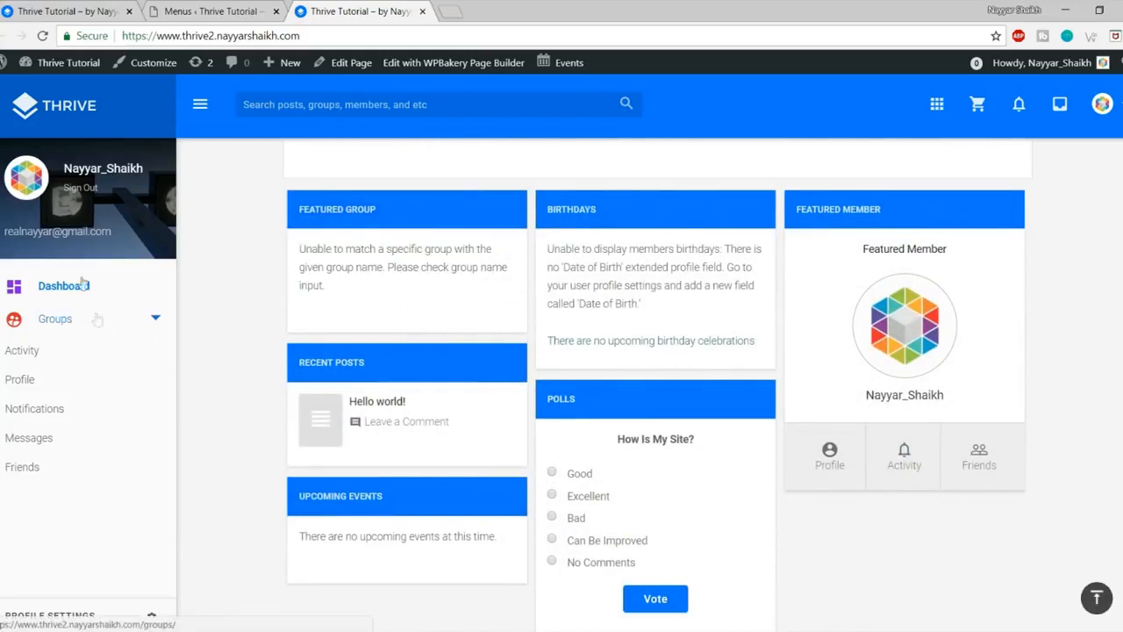
click(154, 320)
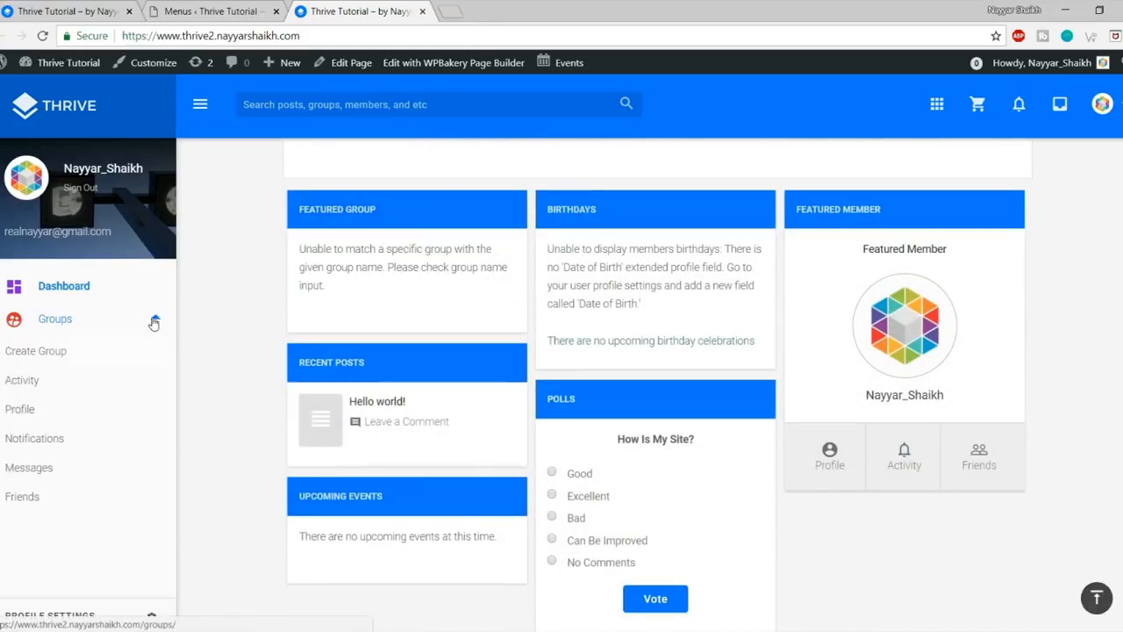
click(44, 355)
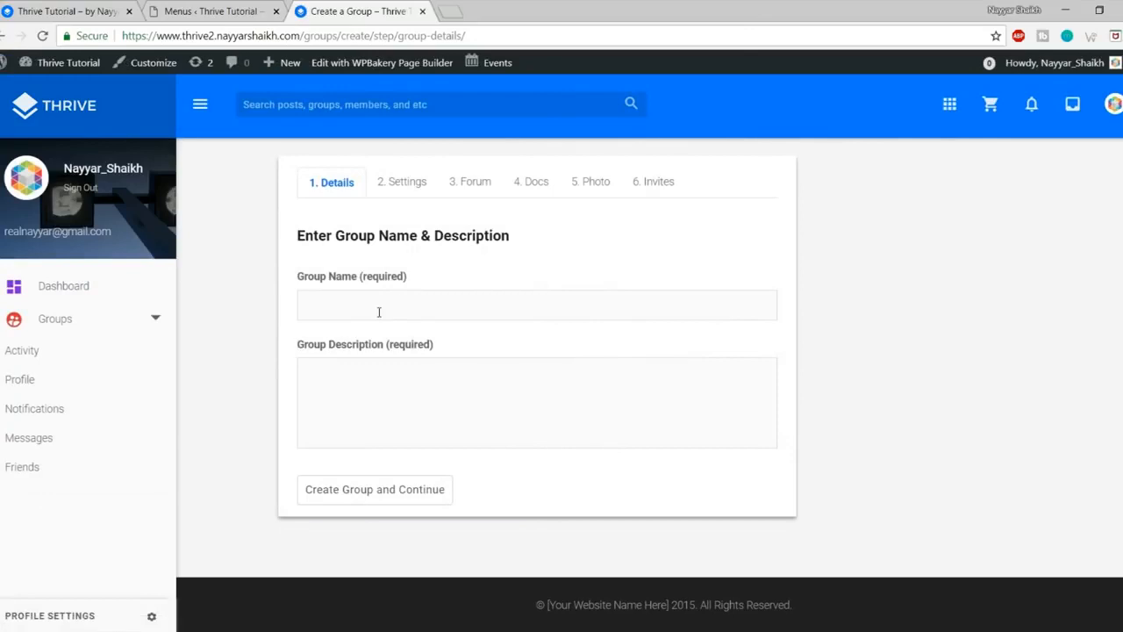
Step: Name the group 'New Group' and open a new browser tab
click(378, 311)
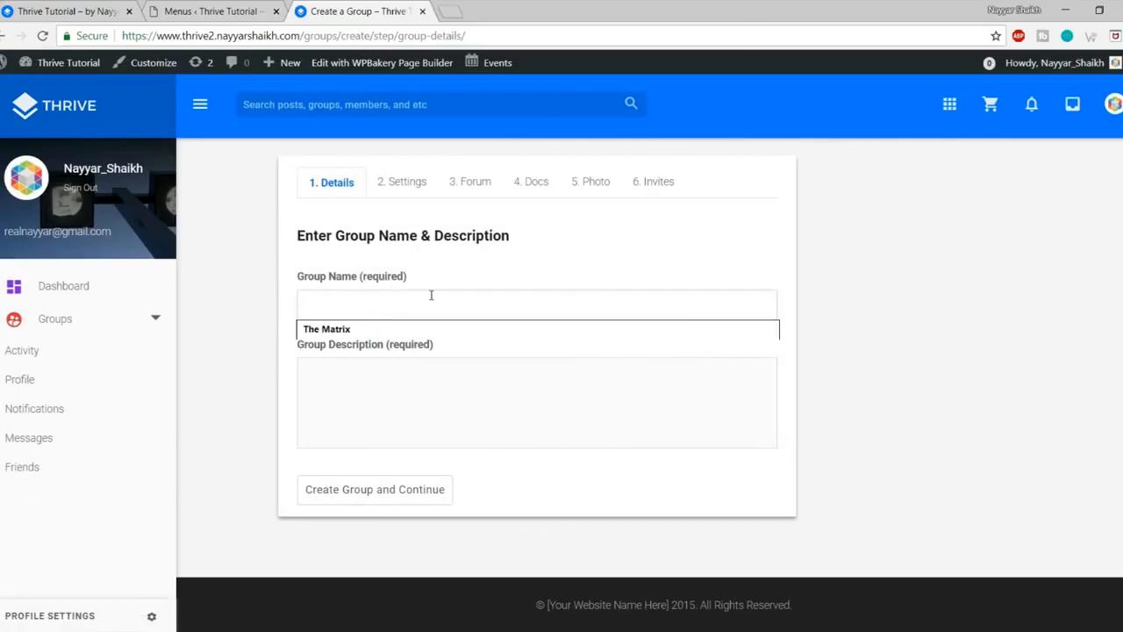
text(New Group)
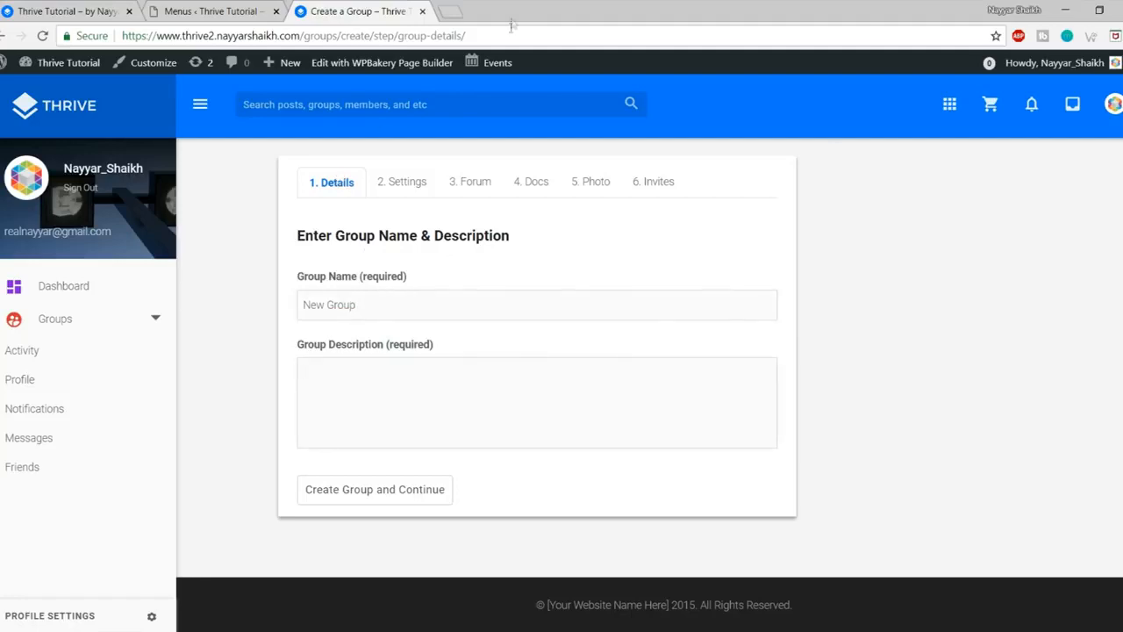
click(465, 6)
Step: Generate Lorem Ipsum on lipsum.com and copy two paragraphs
text(lipsum.com)
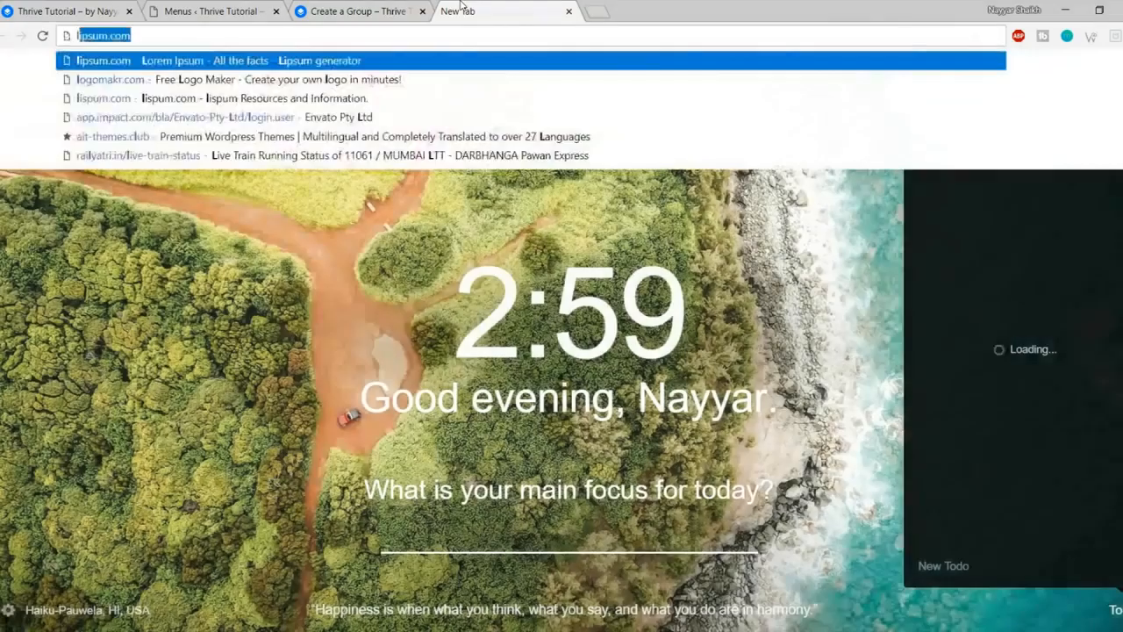
key(Return)
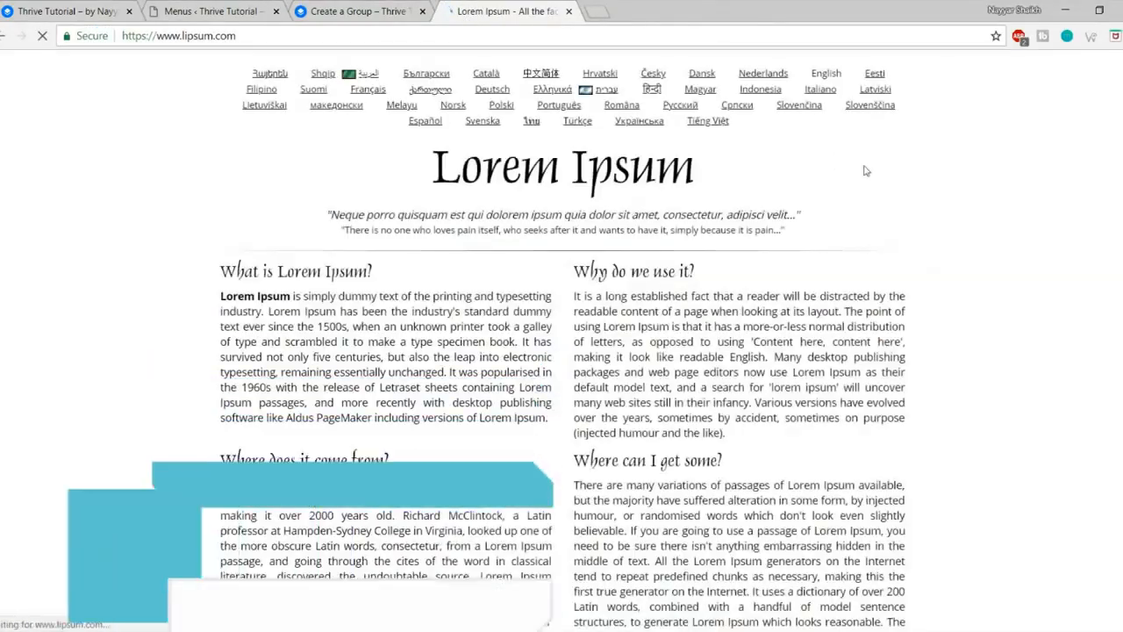
scroll(883, 201, down, 5)
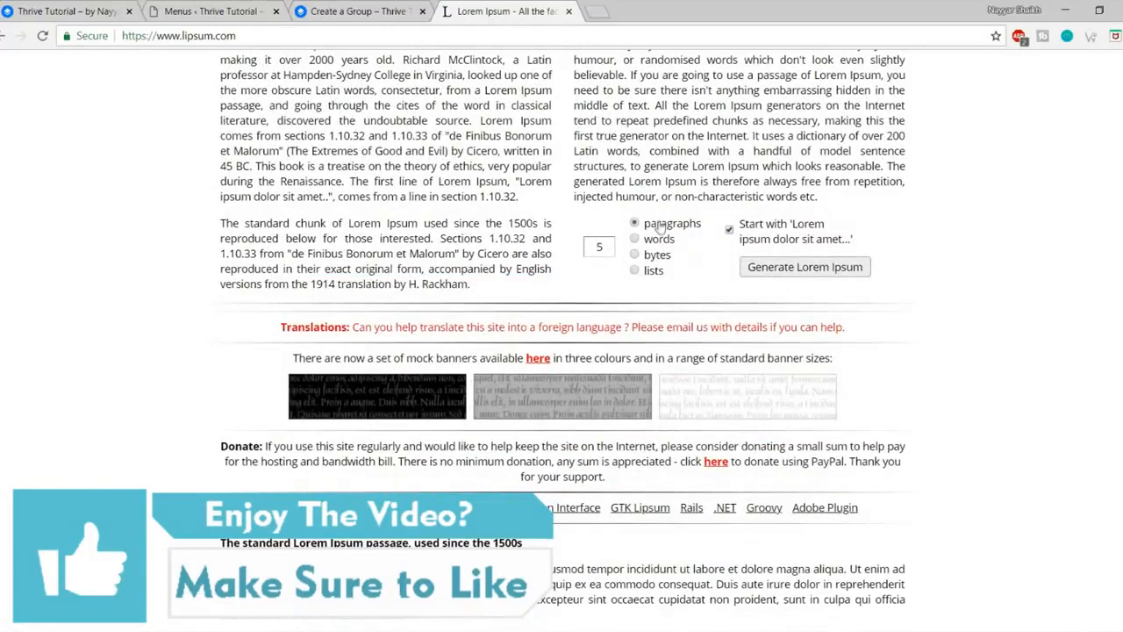
click(806, 269)
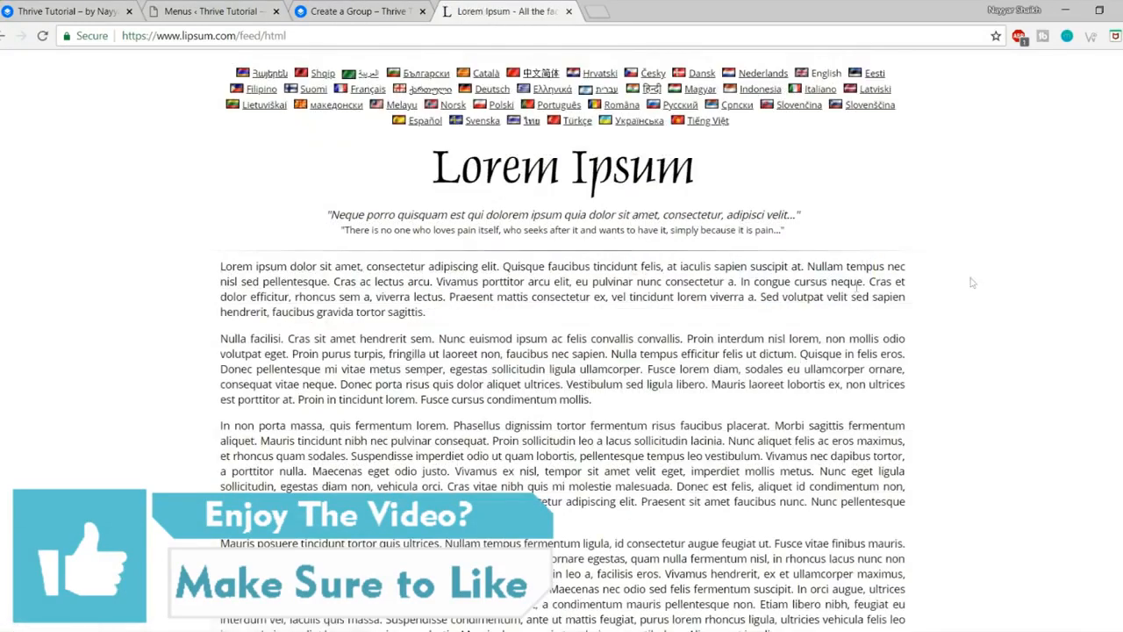
drag(600, 375, 664, 406)
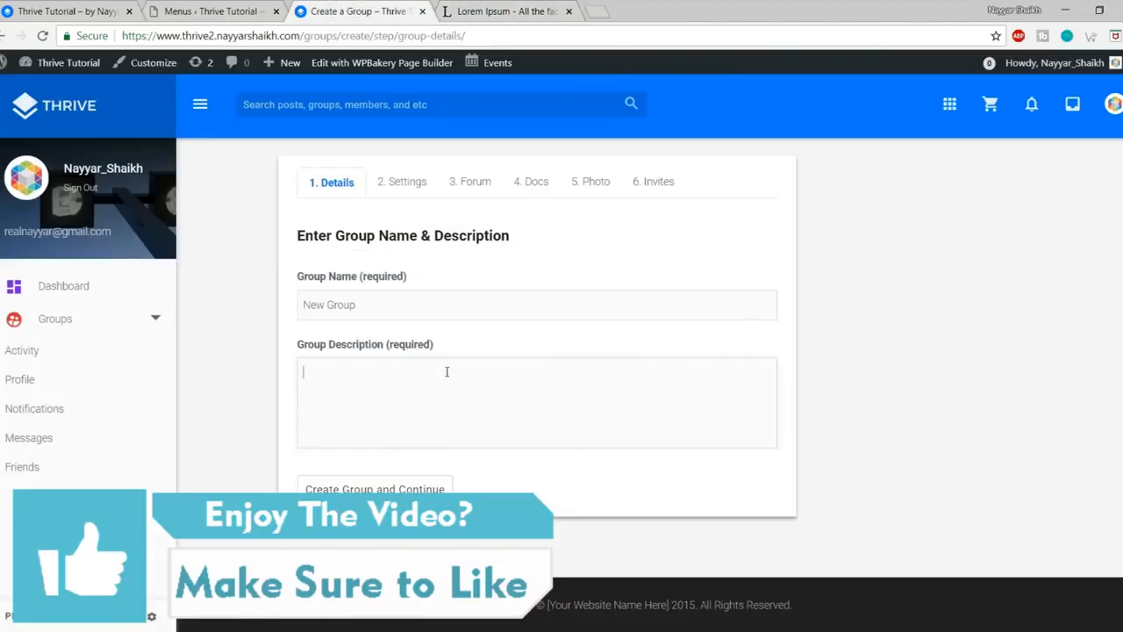
Step: Paste the text into Group Description, keep one paragraph, and create the group
text(Lorem ipsum dolor sit amet, consectetur adipiscing elit. Quisque faucibus tincidunt felis, at iaculis sapien suscipit at. Nullam tempus nec nisl sed pellentesque. Cras ac lectus arcu. Vivamus porttitor arcu elit, eu pulvinar nunc consectetur a. In congue cursus neque. Cras et dolor efficitur, rhoncus sem a, viverra lectus. Praesent mattis consectetur ex, vel tincidunt lorem viverra a. Sed volutpat velit sed sapien hendrerit, faucibus gravida tortor sagittis.  Nulla facilisi. Cras sit amet hendrerit sem. Nunc euismod ipsum ac felis convallis convallis. Proin interdum nisl lorem, non mollis odio volutpat eget. Proin purus turpis, fringilla ut laoreet non, faucibus nec sapien. Nulla tempus efficitur felis ut dictum. Quisque in felis eros. Donec pellentesque mi vitae metus semper, egestas sollicitudin ligula ullamcorper. Fusce lorem diam, sodales eu ullamcorper consequat vitae neque. Donec porta risus quis dolor aliquet ultrices. Vestibulum sed ligula libero. Mauris laoreet lobortis ex, non ultrices est porttitor at. Proin in tincidunt lorem. Fusce cursus condimentum mollis.)
scroll(384, 496, down, 2)
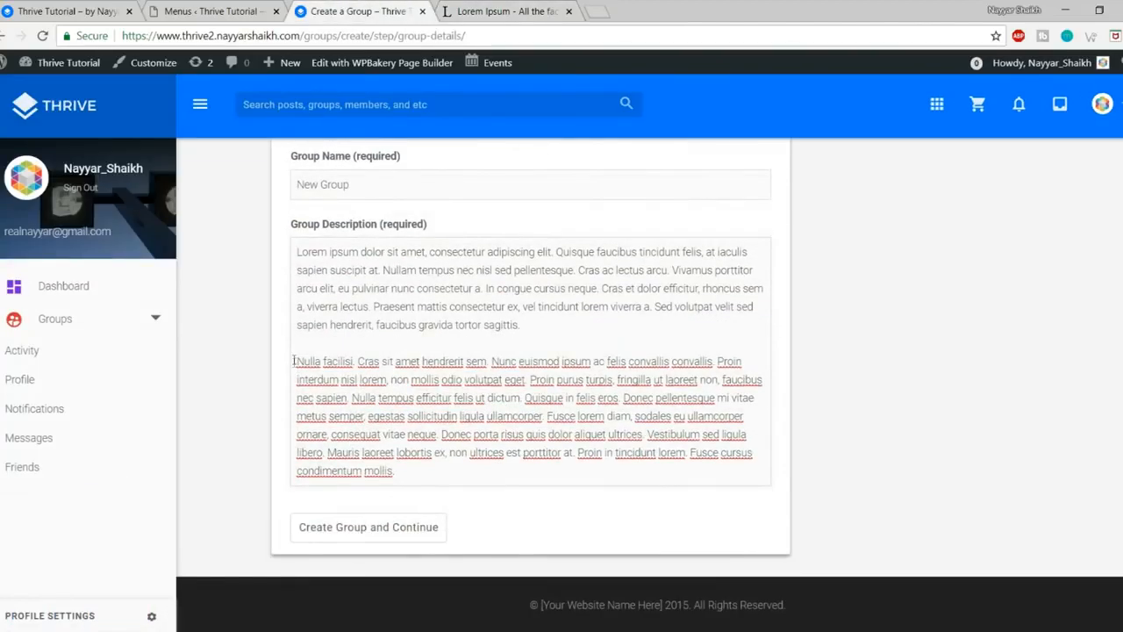
drag(300, 351, 534, 501)
key(BackSpace)
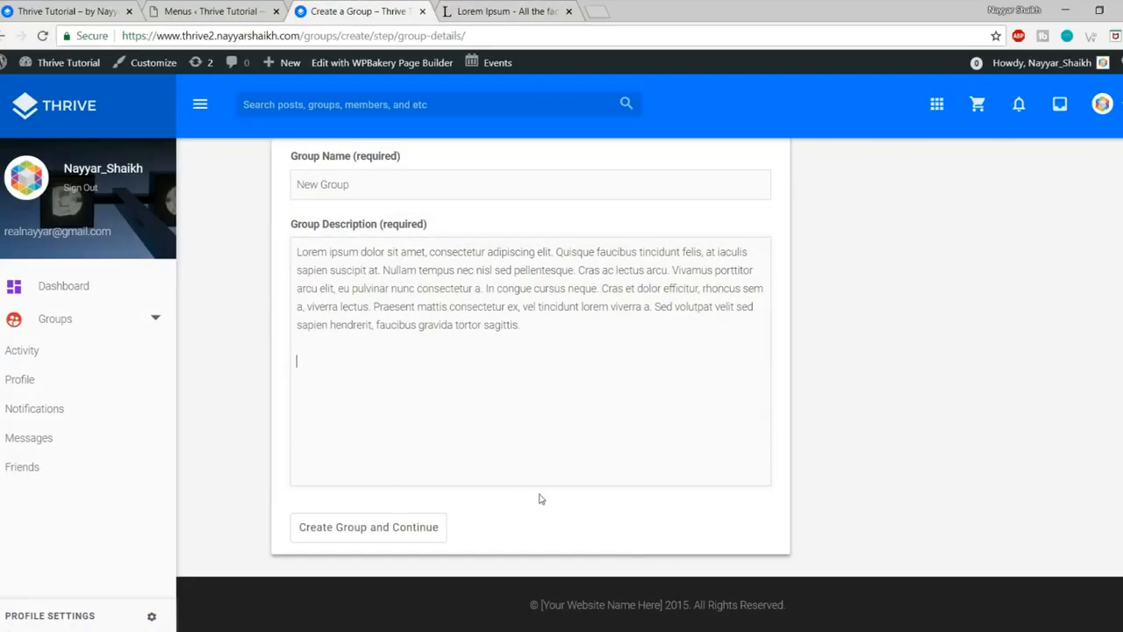
click(406, 539)
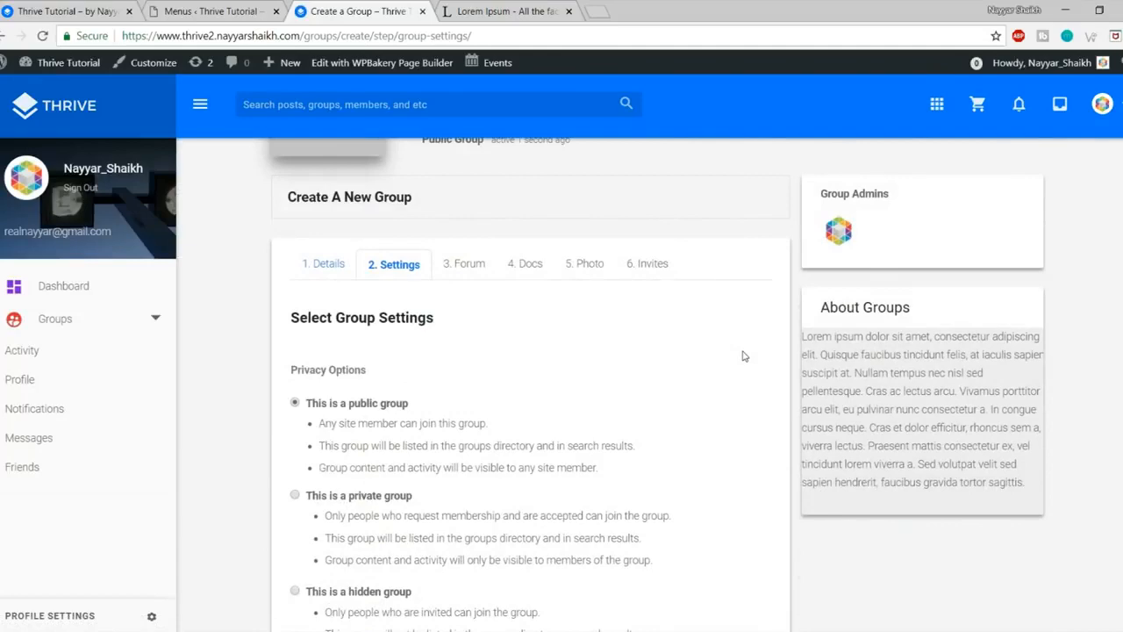
Step: Review the public group option stating any site member can join
scroll(742, 356, down, 1)
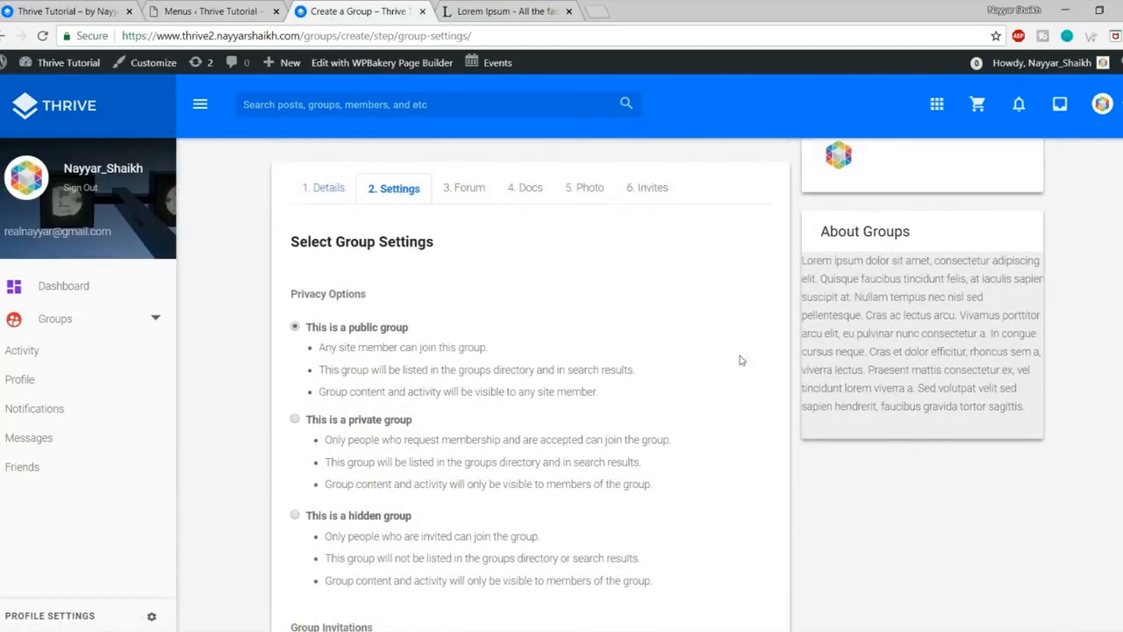
scroll(743, 356, down, 2)
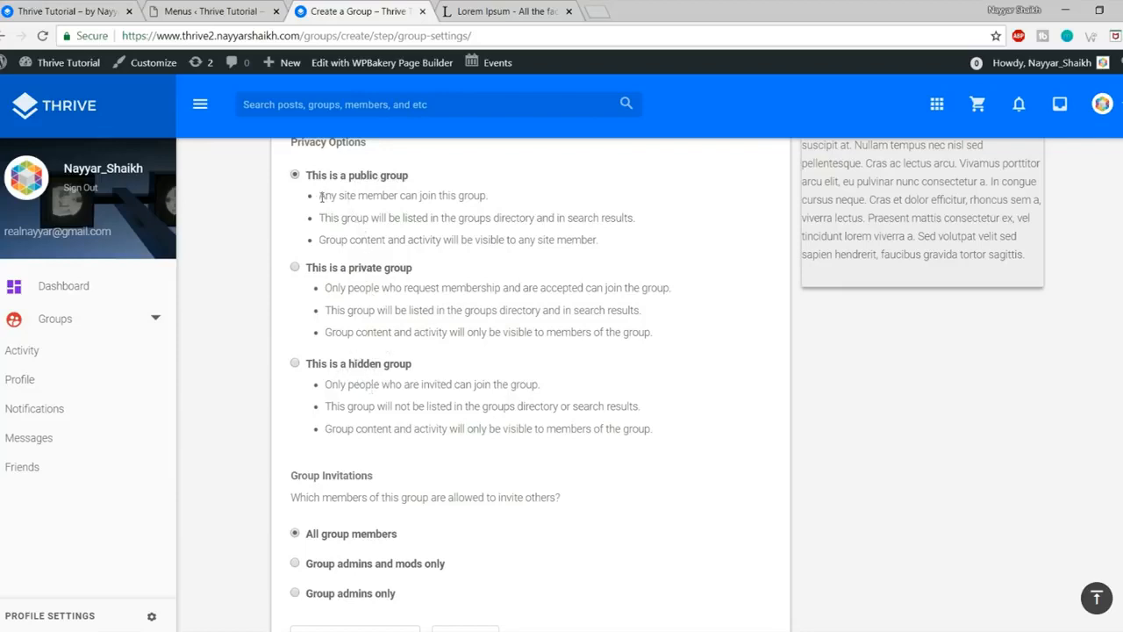
drag(319, 195, 524, 191)
drag(615, 239, 521, 240)
click(465, 253)
scroll(585, 386, down, 2)
scroll(580, 418, up, 6)
scroll(367, 415, down, 1)
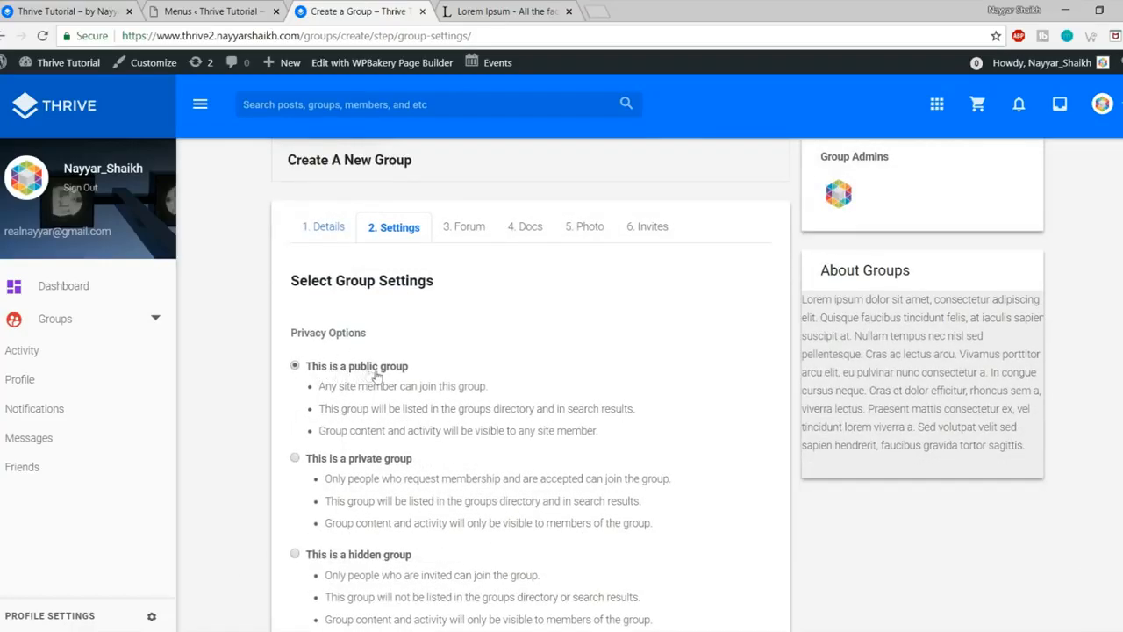
scroll(368, 373, down, 3)
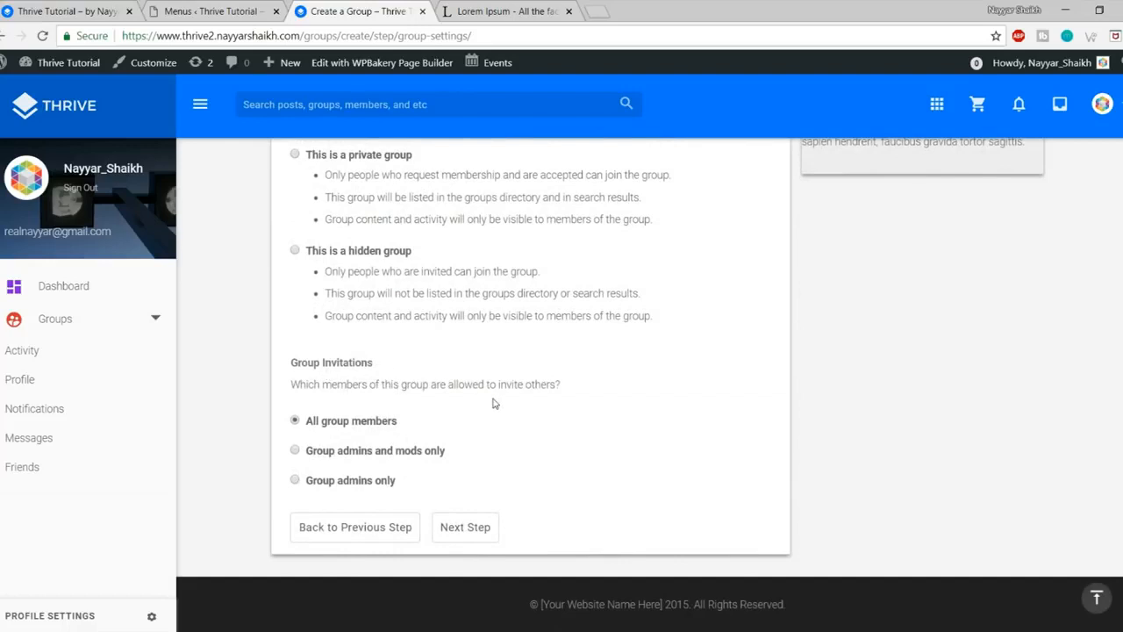
Step: Let all group members invite others and proceed to the Forum step
click(359, 458)
click(351, 488)
click(359, 427)
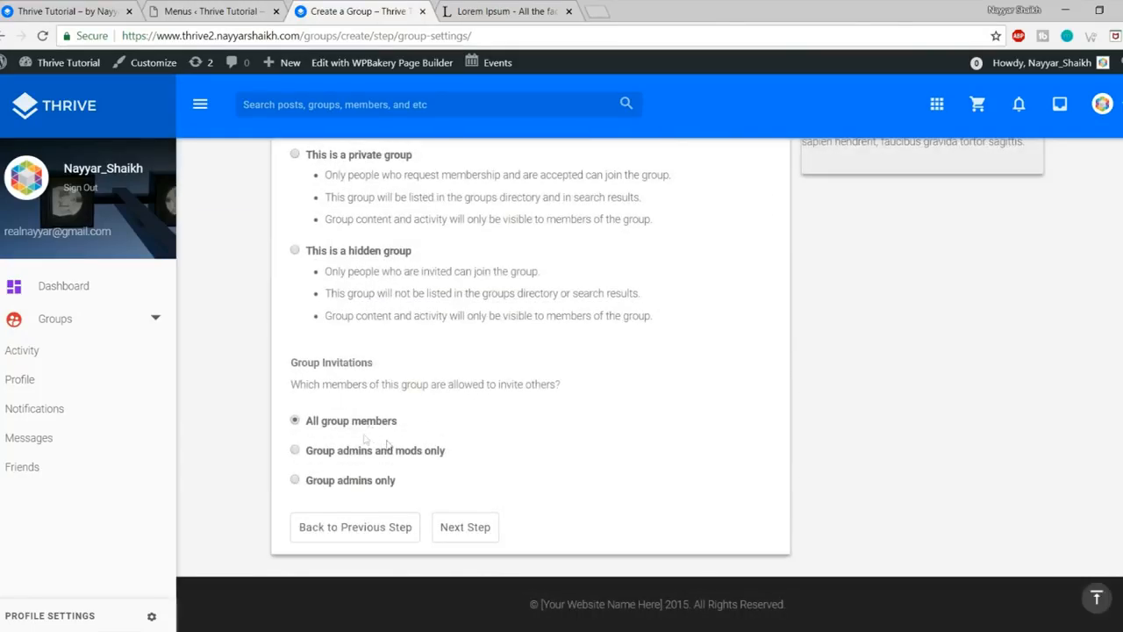
click(463, 526)
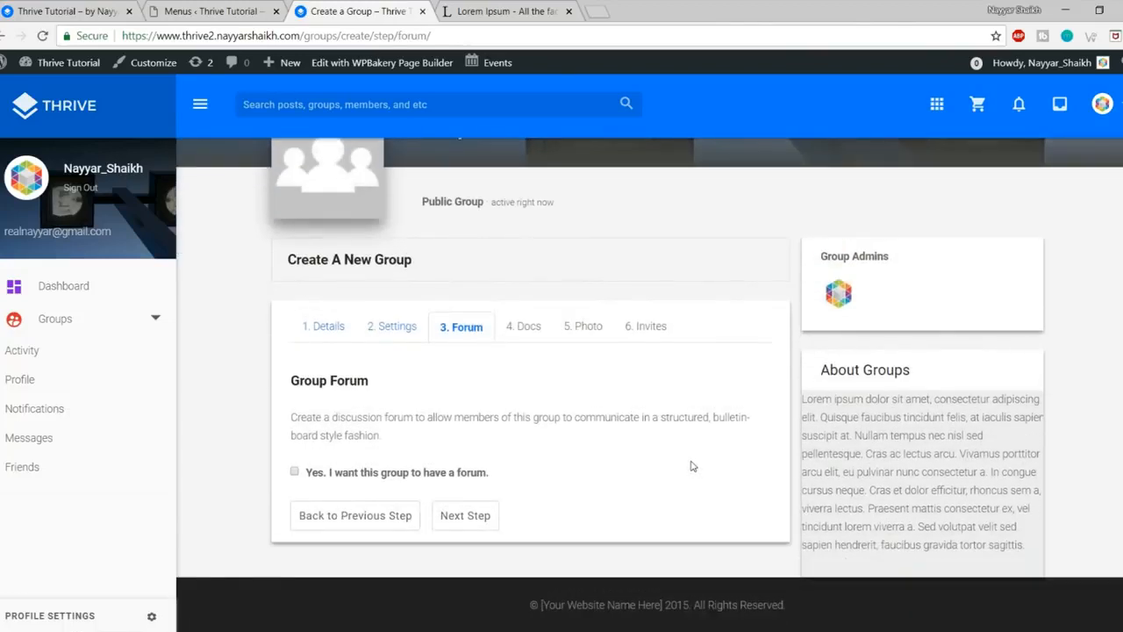
Step: Enable a group forum and keep Group member as the minimum Docs role
click(372, 474)
click(467, 515)
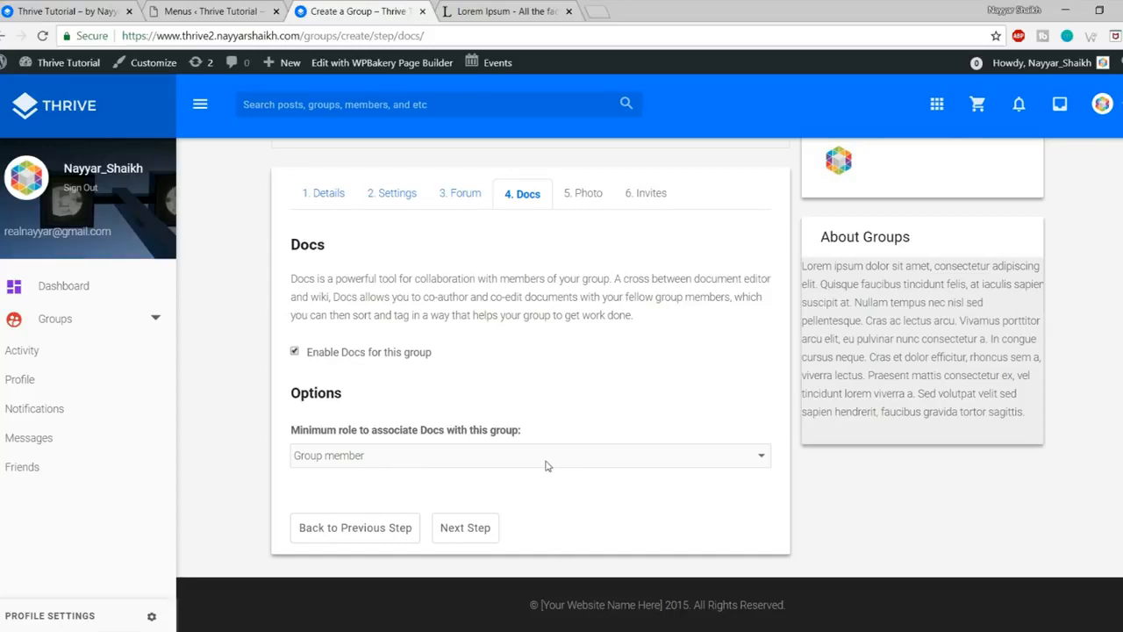
click(468, 453)
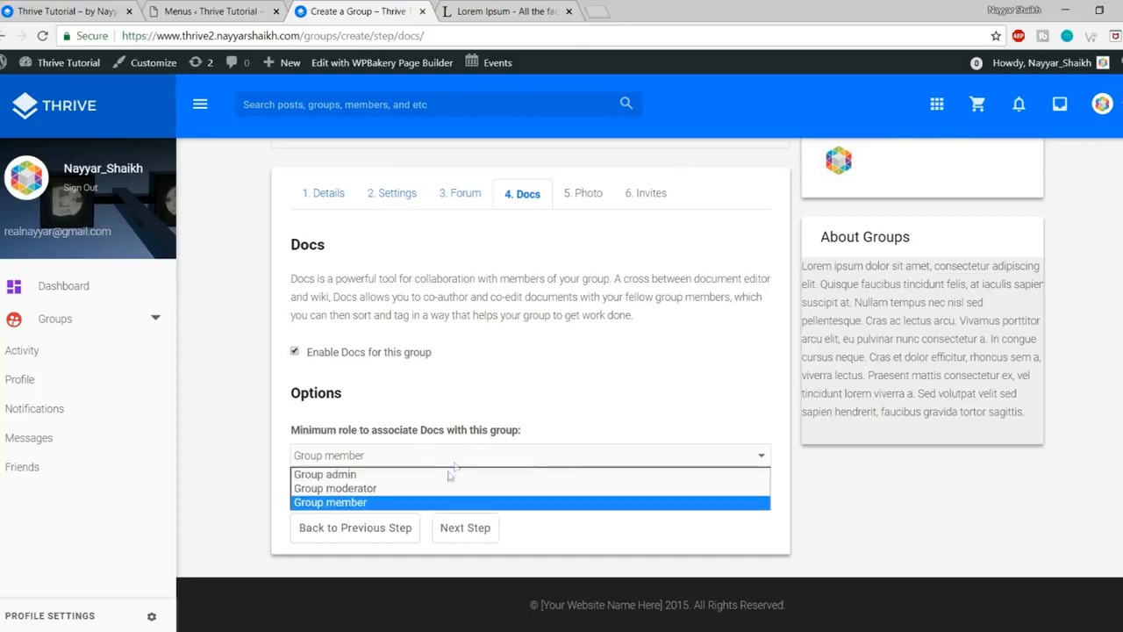
click(376, 502)
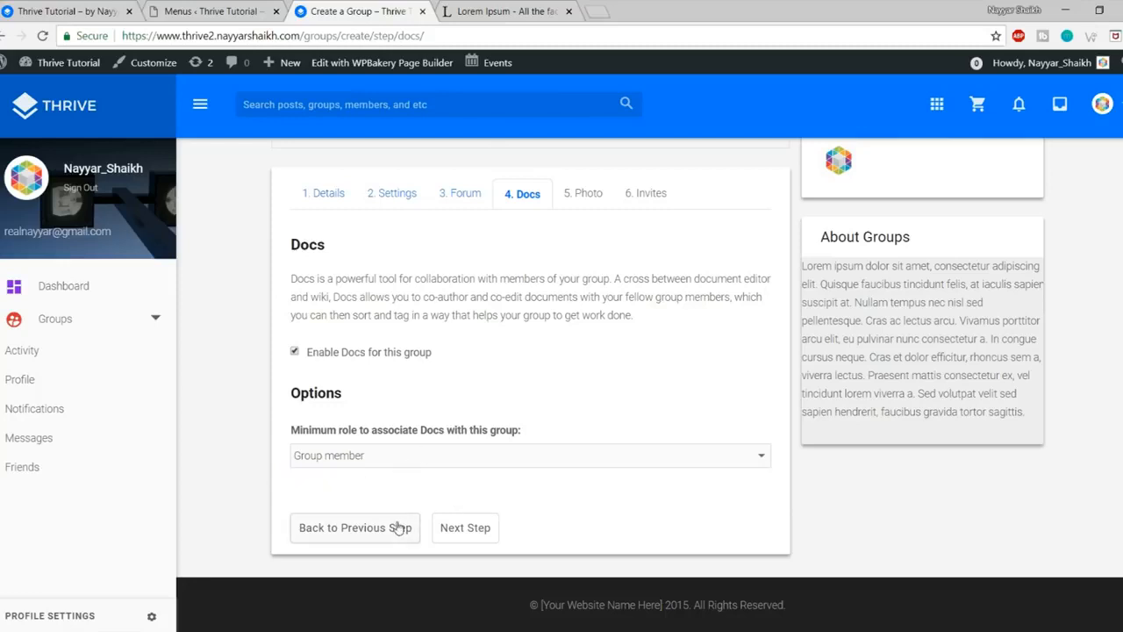
click(417, 457)
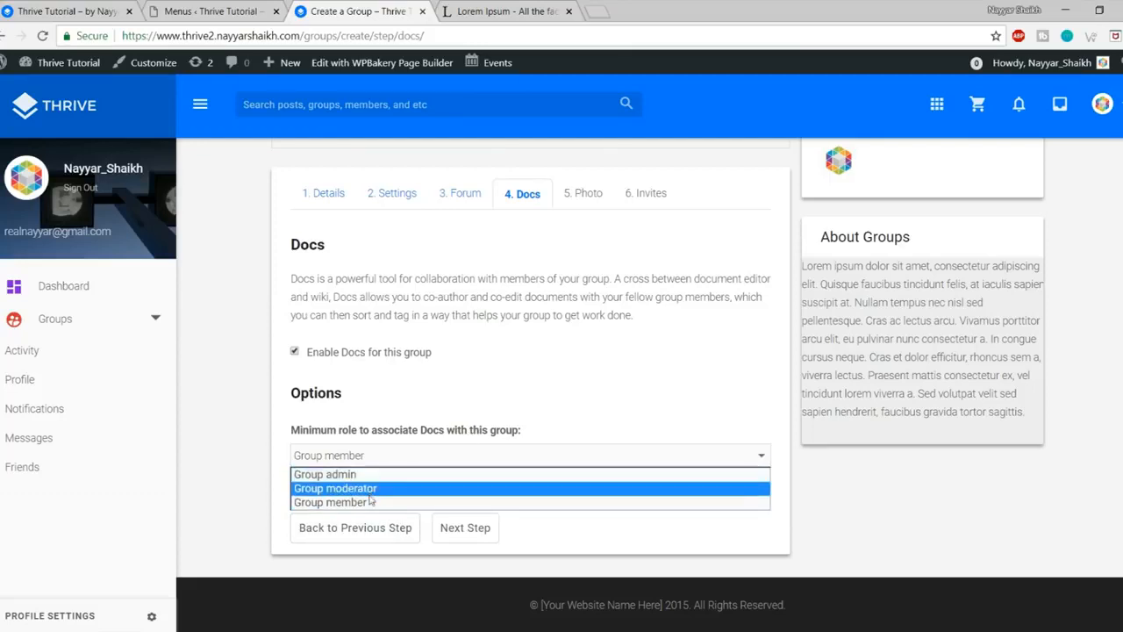
click(362, 503)
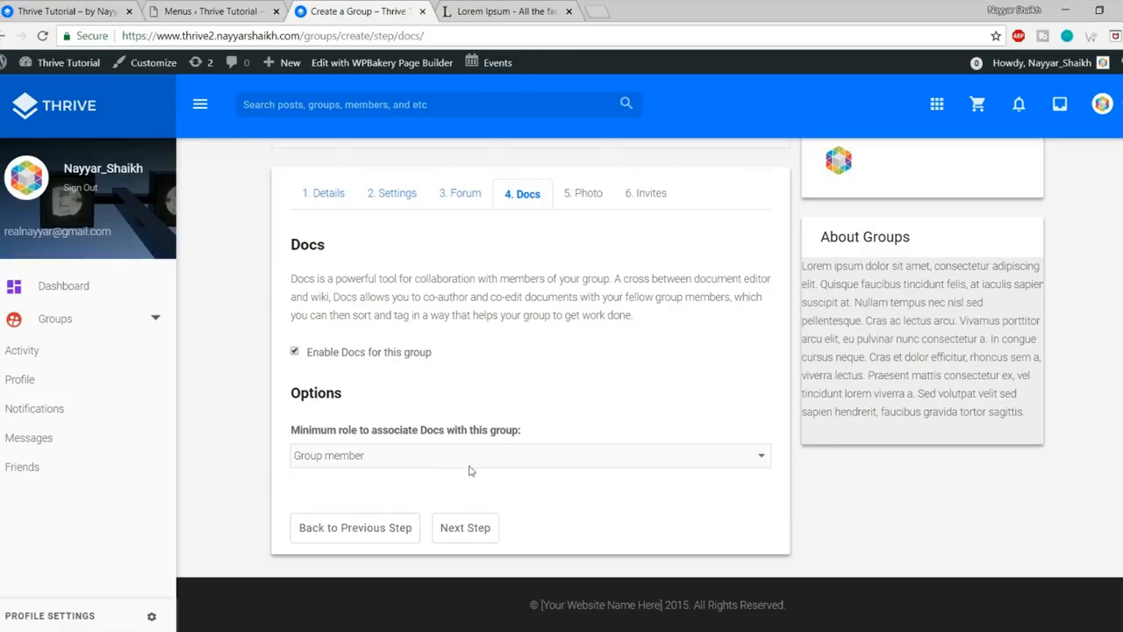
click(485, 532)
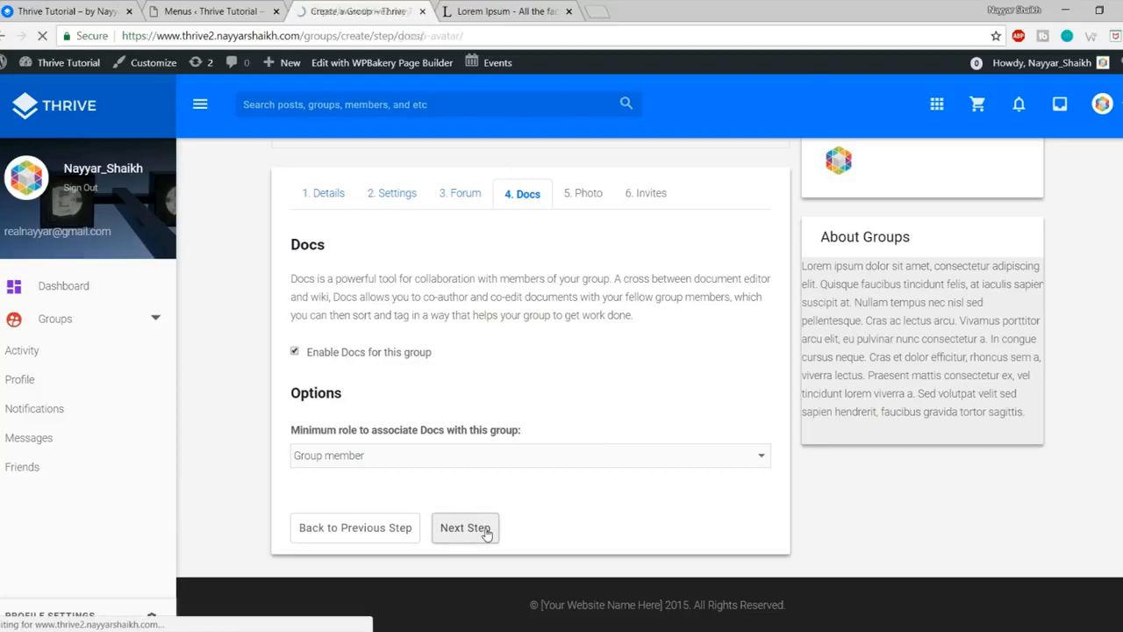
Step: Upload the Group image from the Thrive Media folder as the group avatar
scroll(689, 542, down, 2)
scroll(546, 337, down, 1)
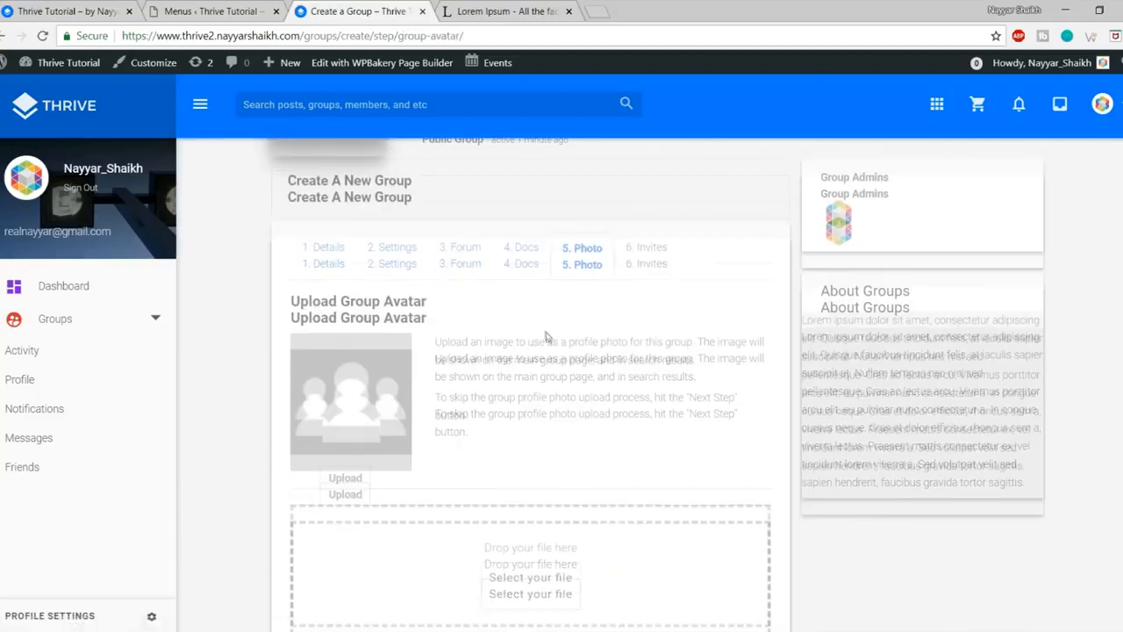
scroll(544, 330, up, 5)
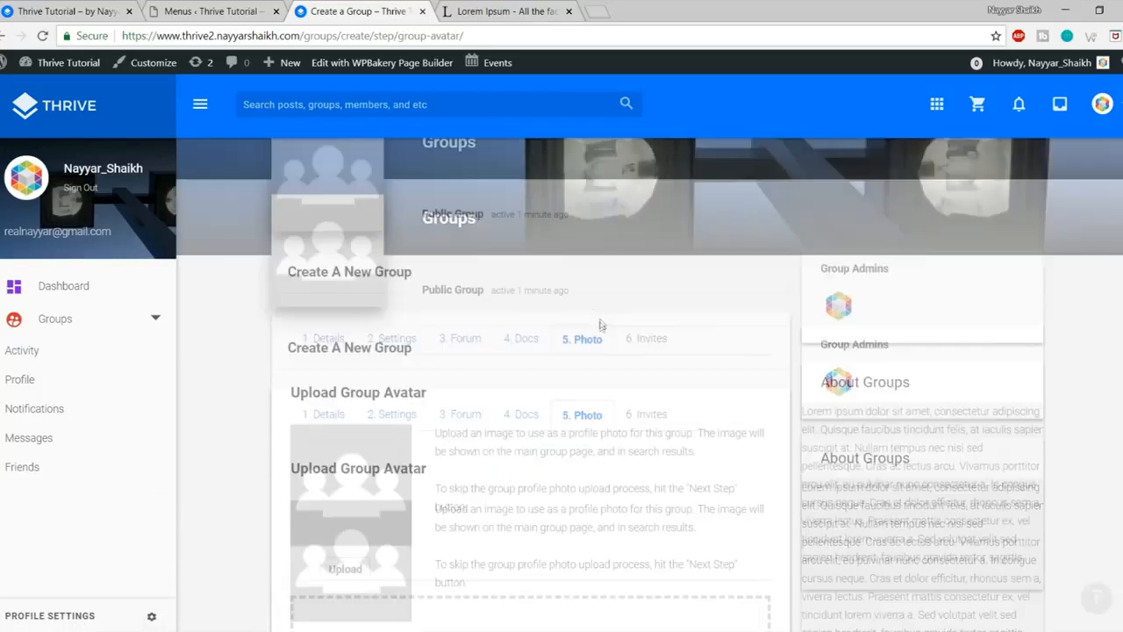
scroll(601, 325, down, 5)
click(531, 441)
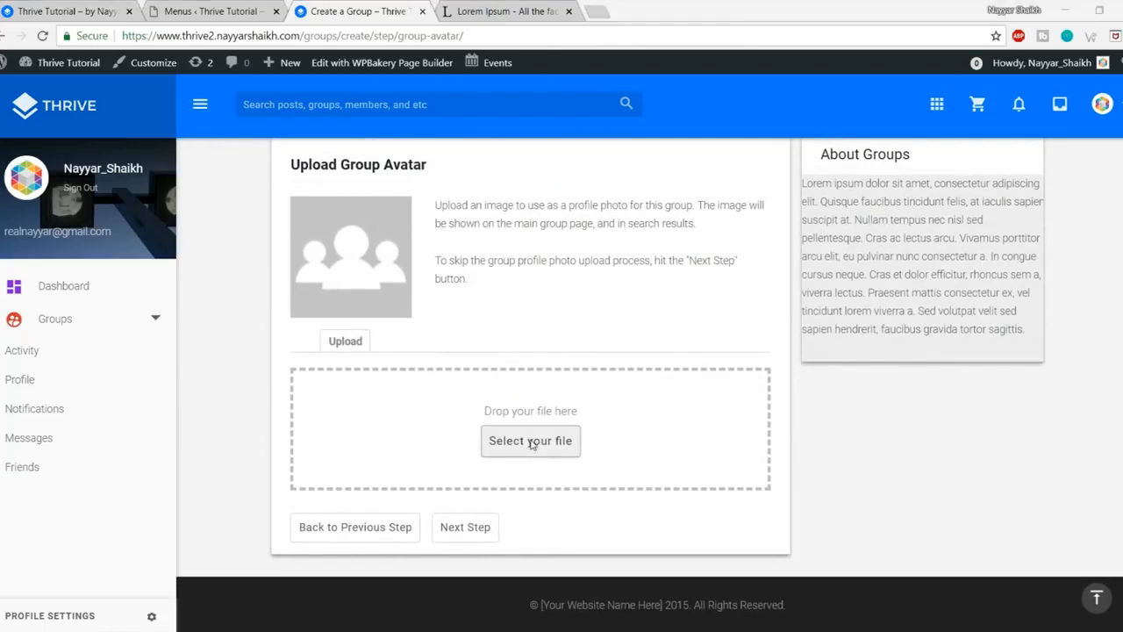
click(191, 37)
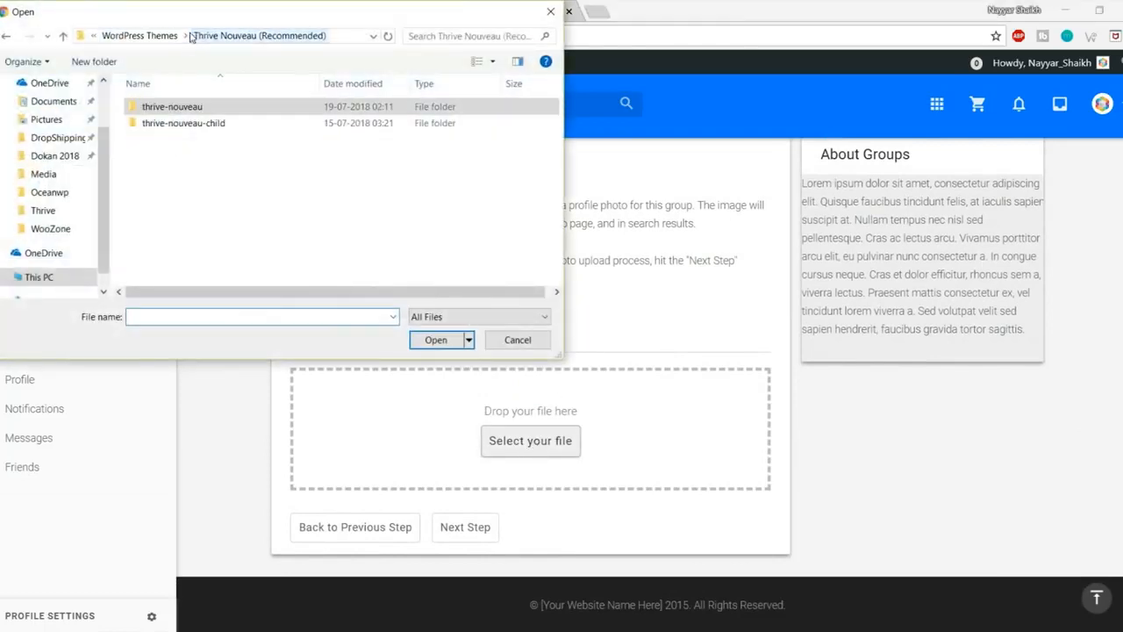
click(147, 36)
click(147, 36)
click(148, 36)
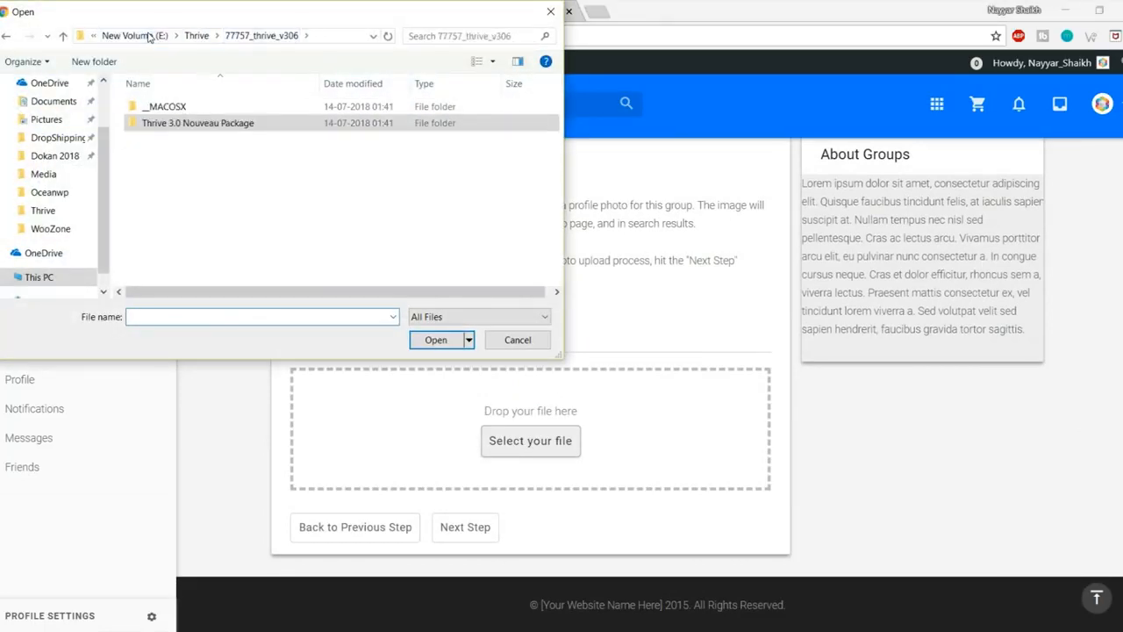
click(197, 36)
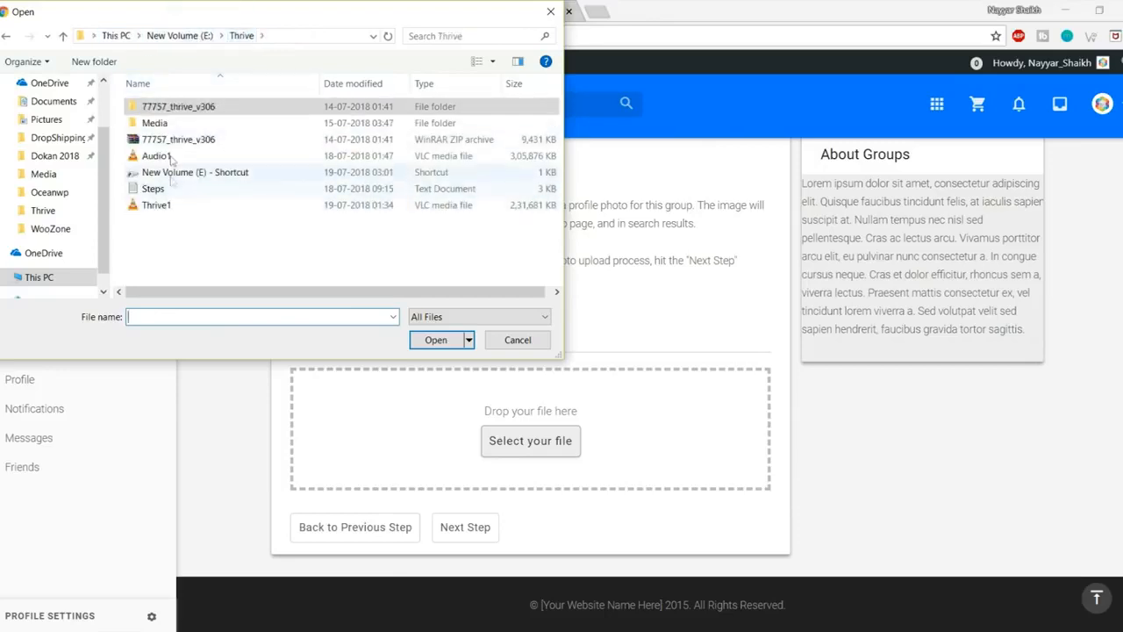
double_click(155, 123)
click(502, 247)
key(Return)
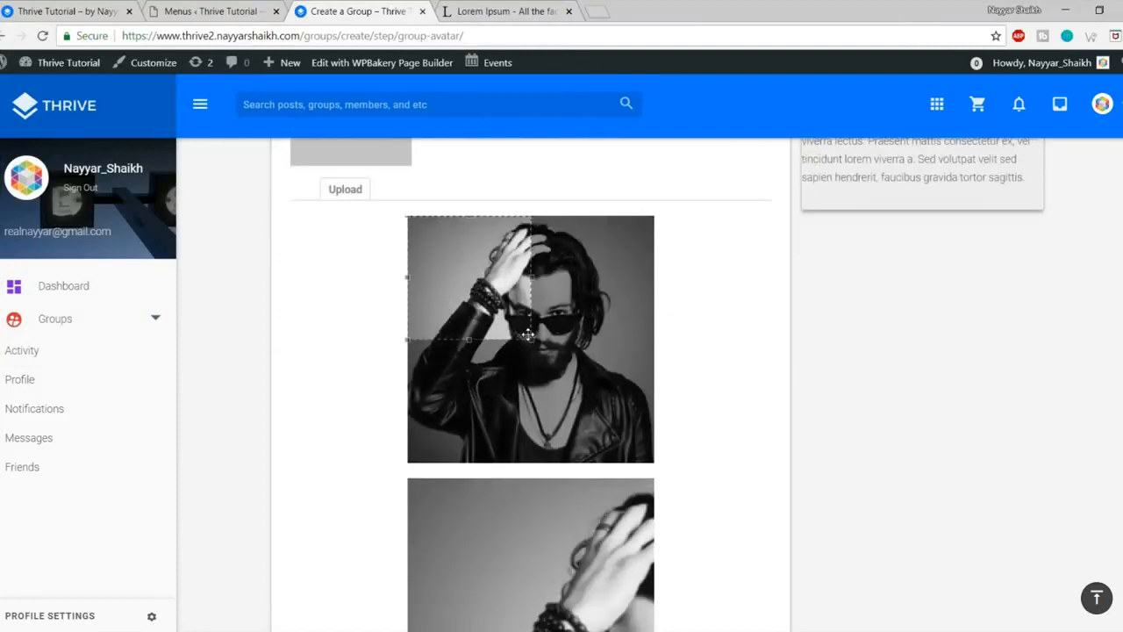
Step: Crop the avatar to the whole photo, save it, and advance to Invites
drag(529, 337, 727, 556)
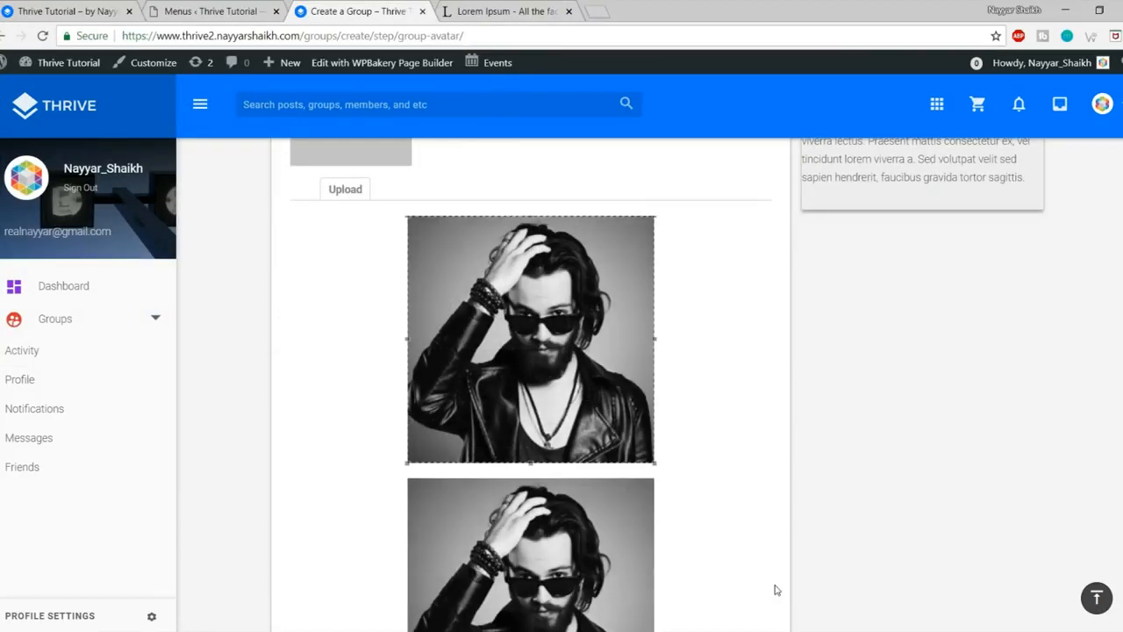
scroll(776, 590, down, 5)
click(550, 474)
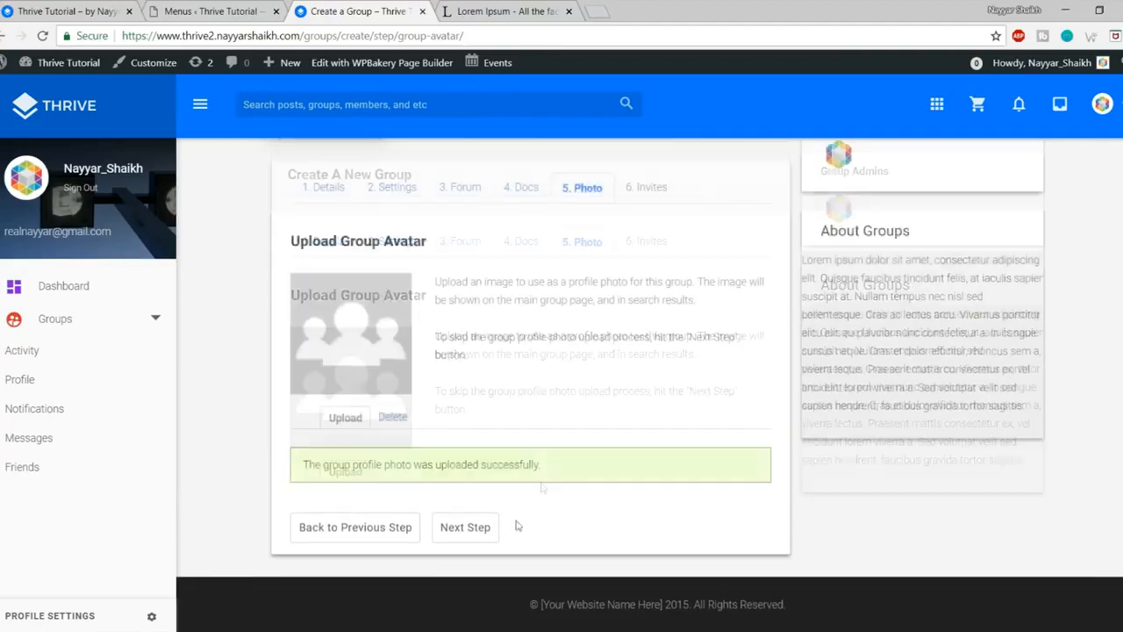
click(469, 528)
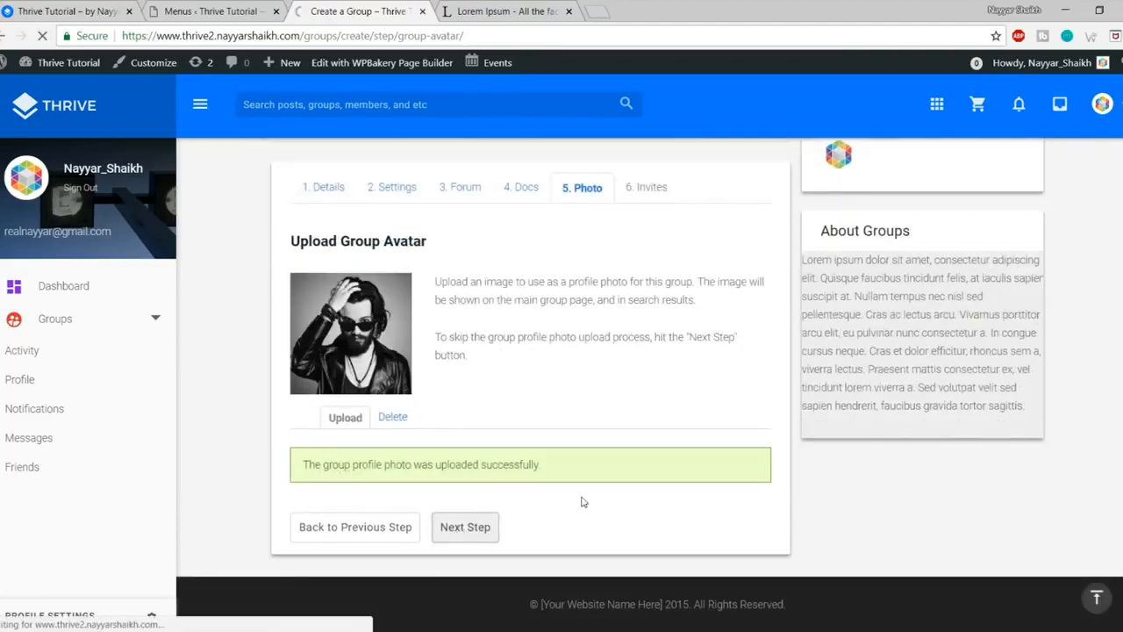
scroll(597, 493, up, 2)
scroll(643, 487, down, 2)
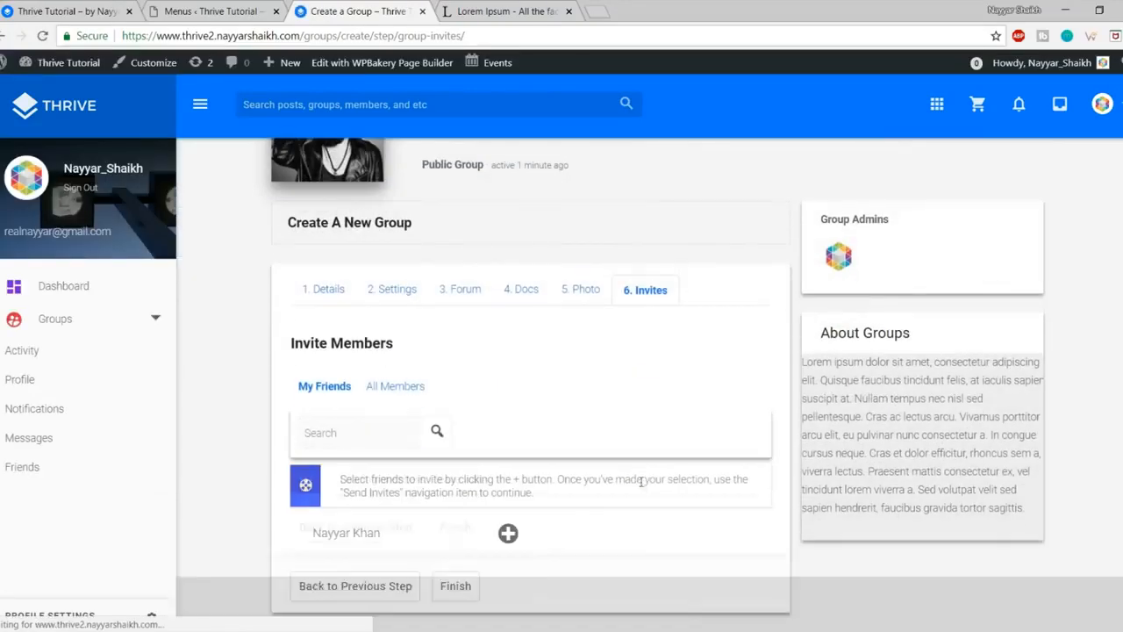
scroll(652, 475, down, 1)
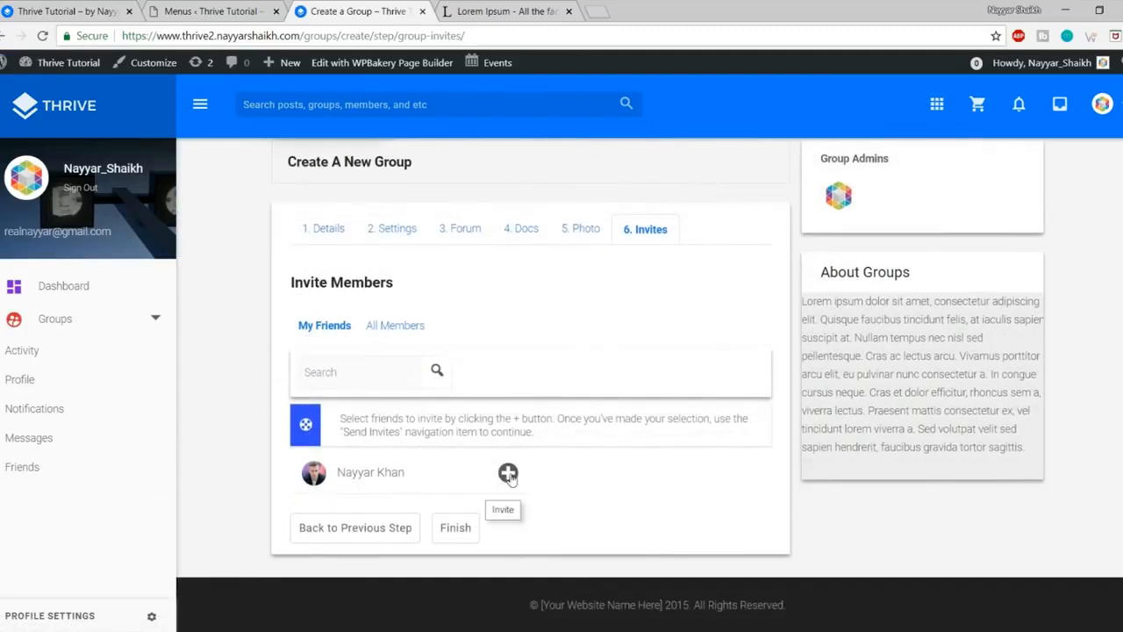
Step: Invite the single listed friend, finish creating New Group, and view its group header
click(508, 474)
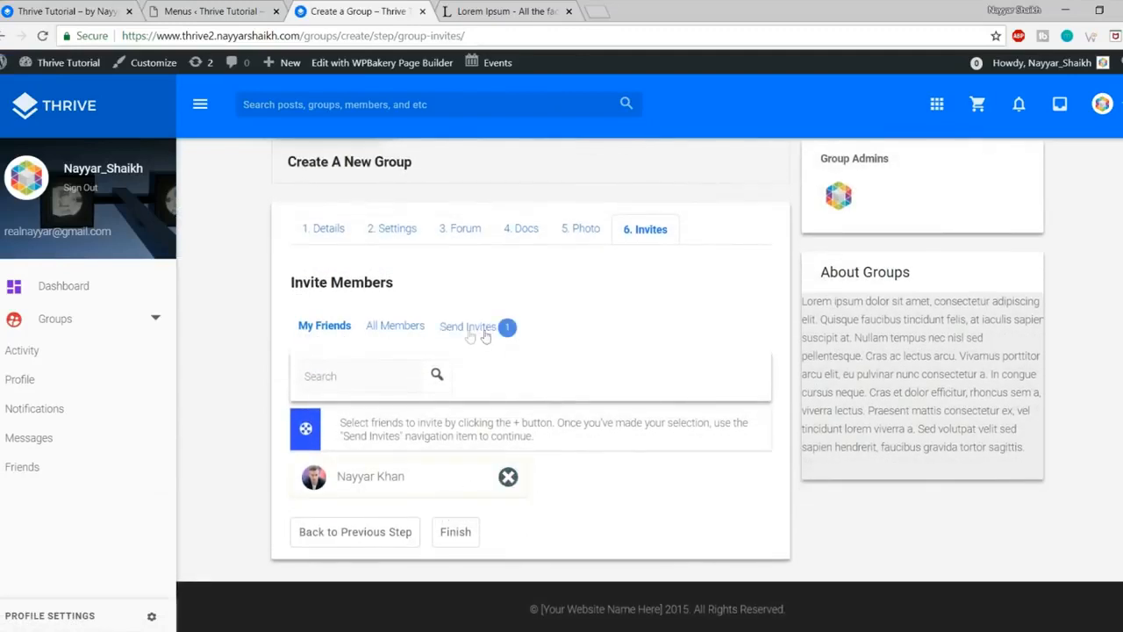
click(461, 537)
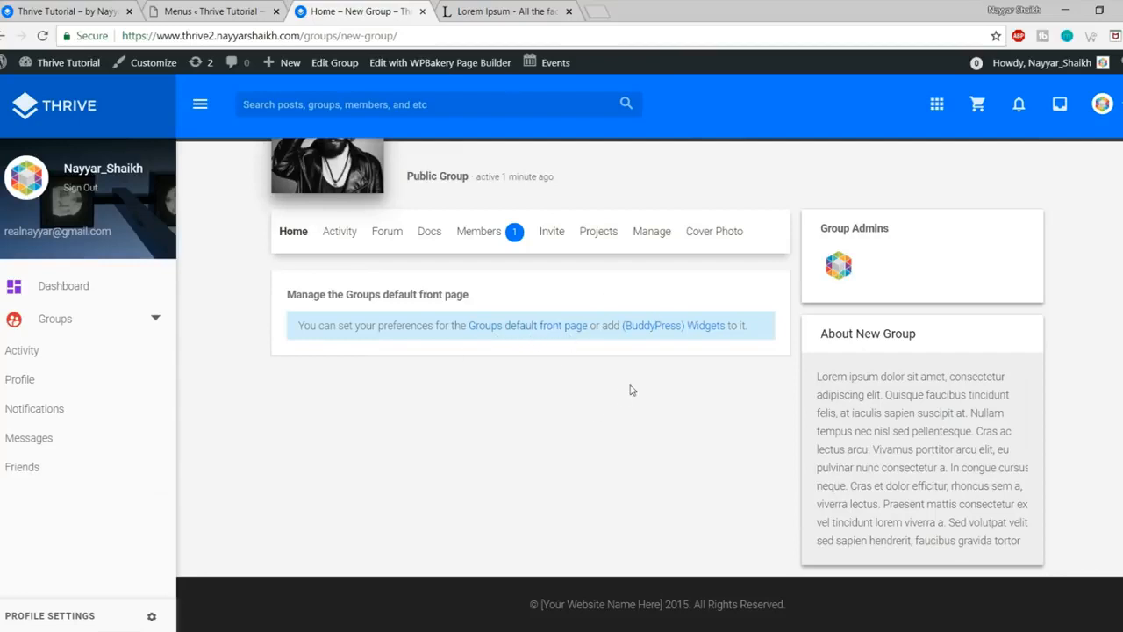
scroll(630, 468, up, 2)
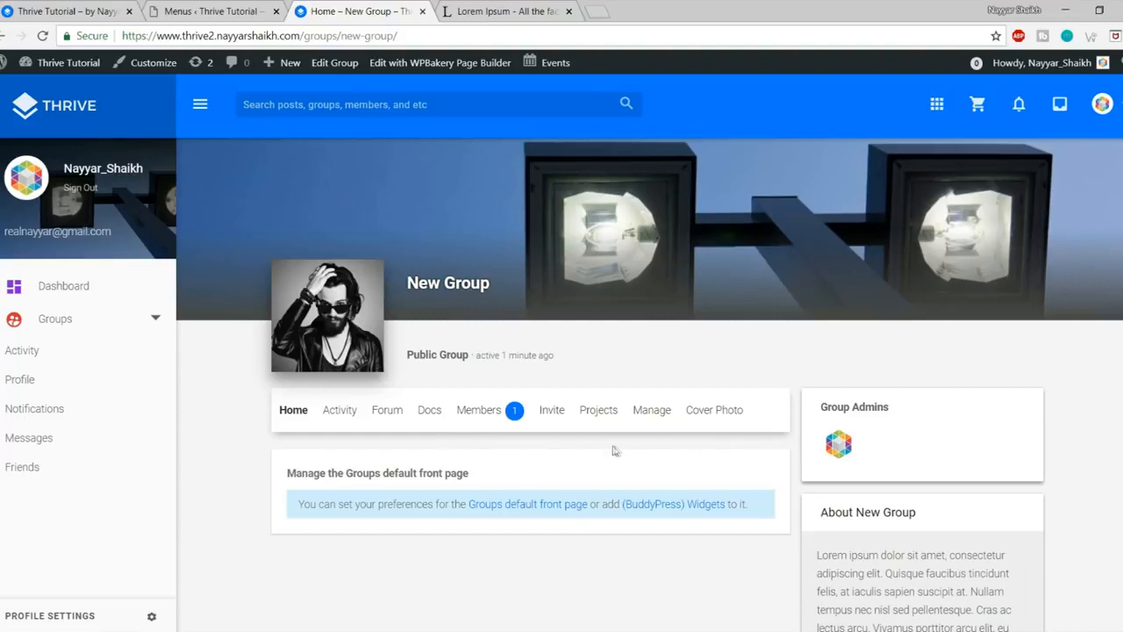
Step: In New Group's forum, start a topic titled 'WordPress' with a short body asking about WordPress doubts
click(387, 417)
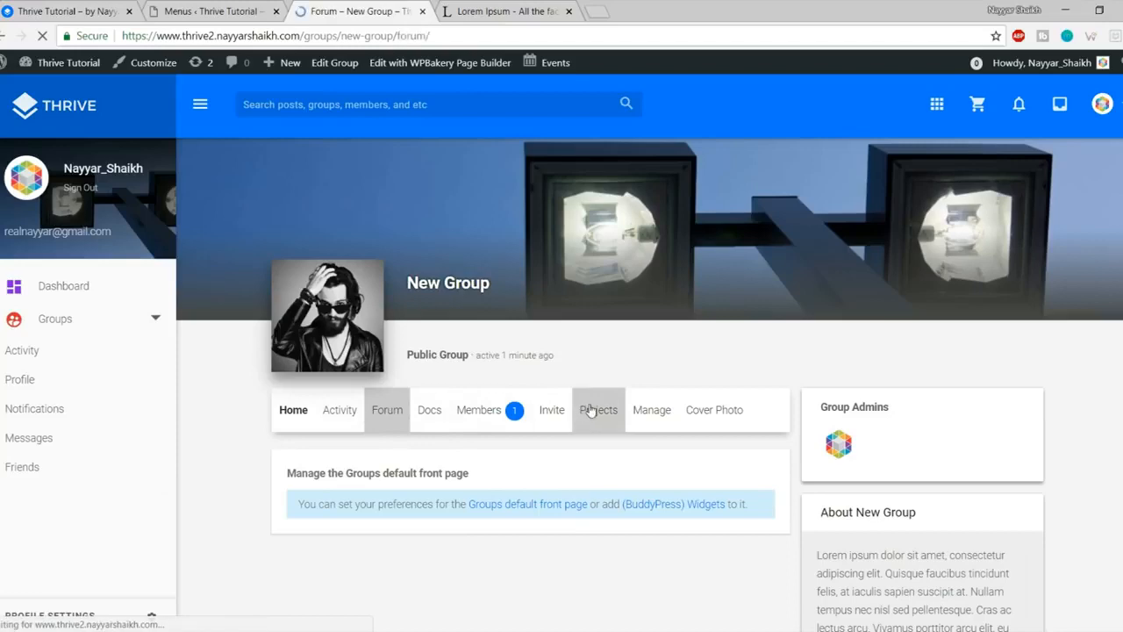
scroll(492, 395, down, 3)
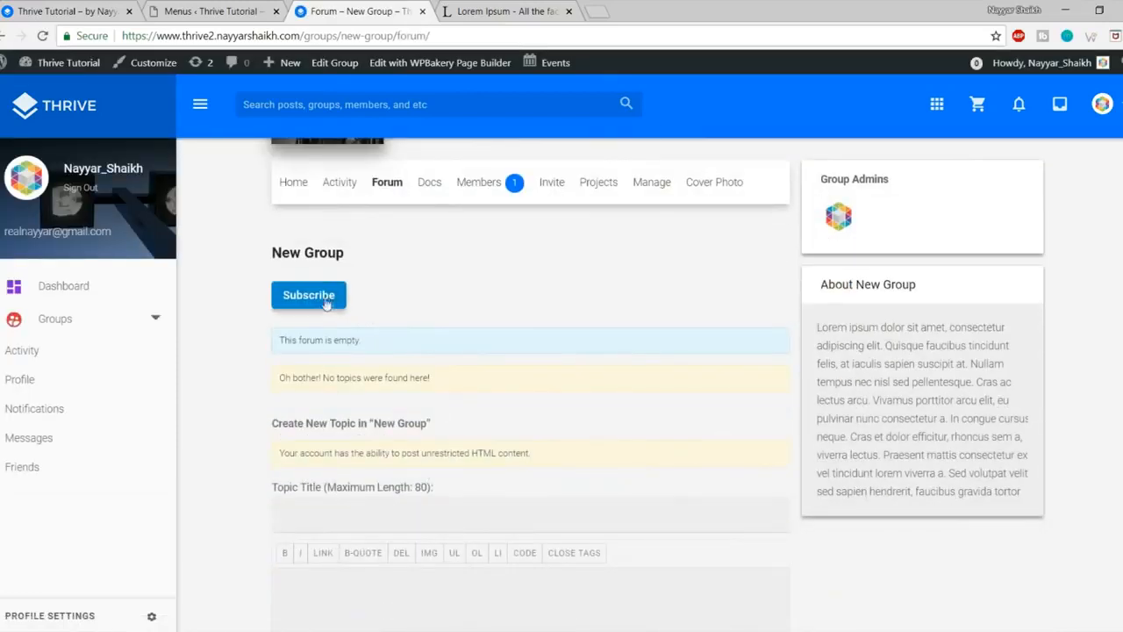
scroll(566, 420, down, 2)
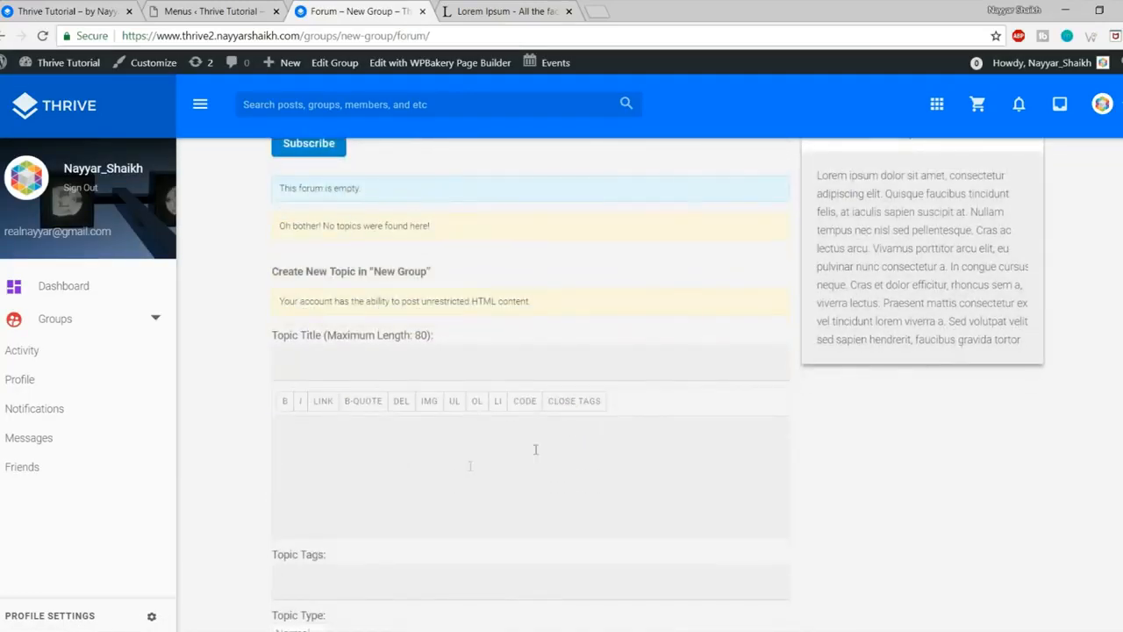
click(377, 345)
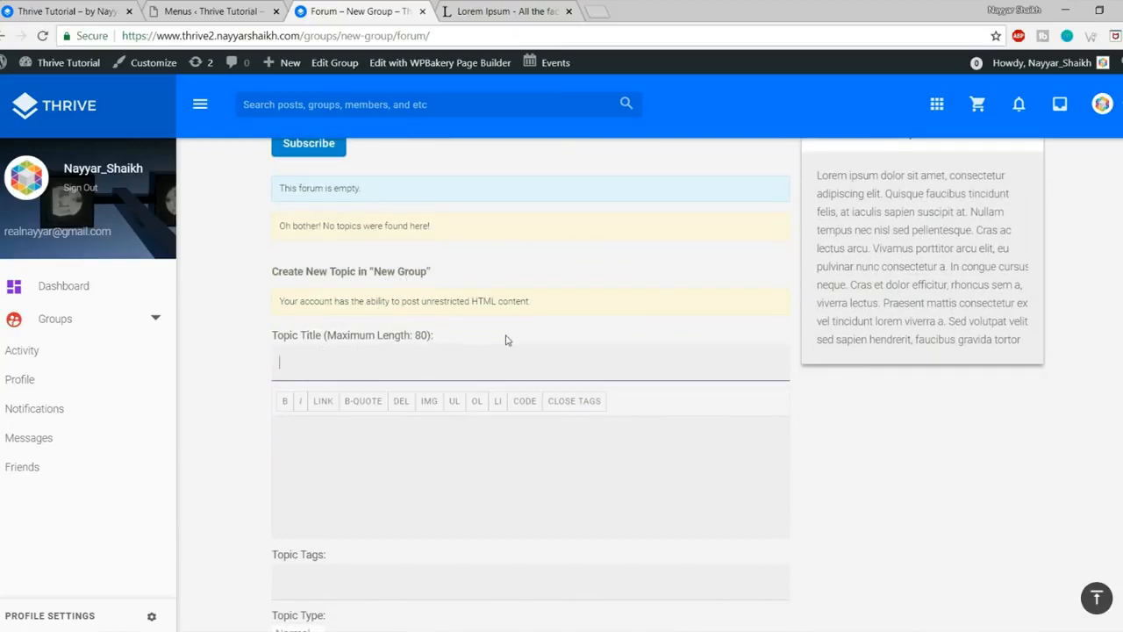
text(WordPress)
click(401, 521)
scroll(413, 509, down, 2)
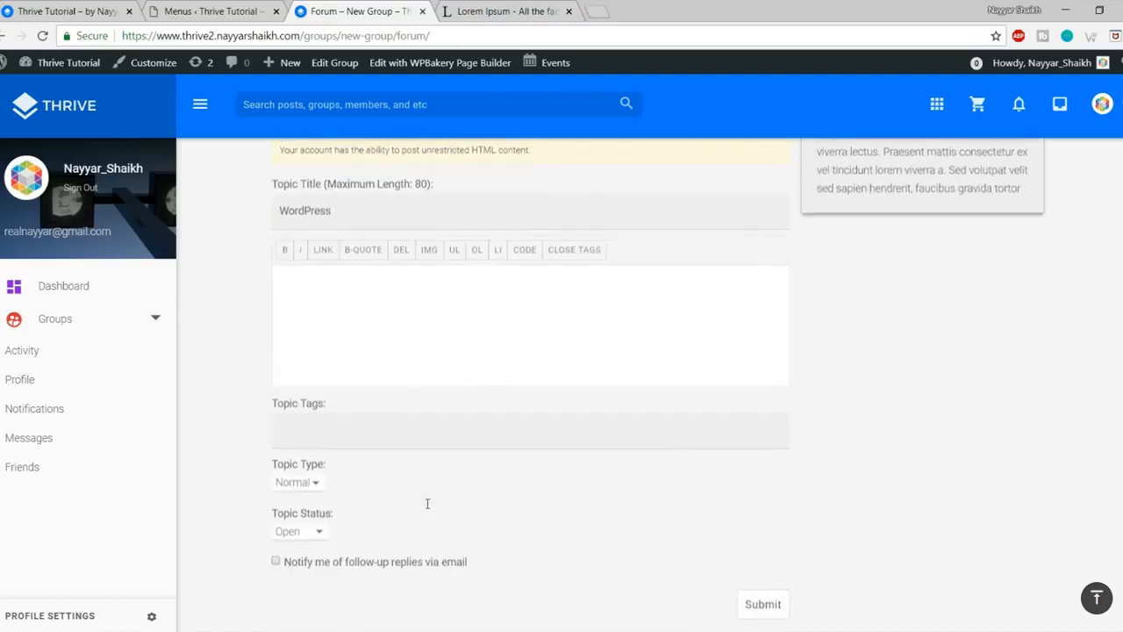
scroll(396, 360, up, 1)
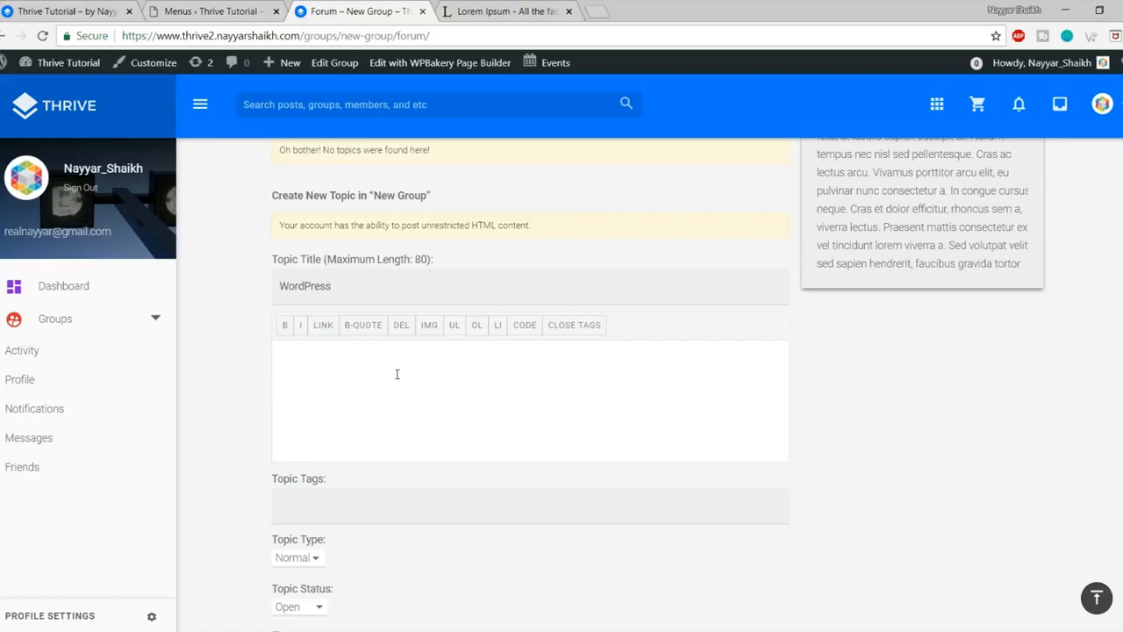
text(e a doubt about WordPRess? ask over here.)
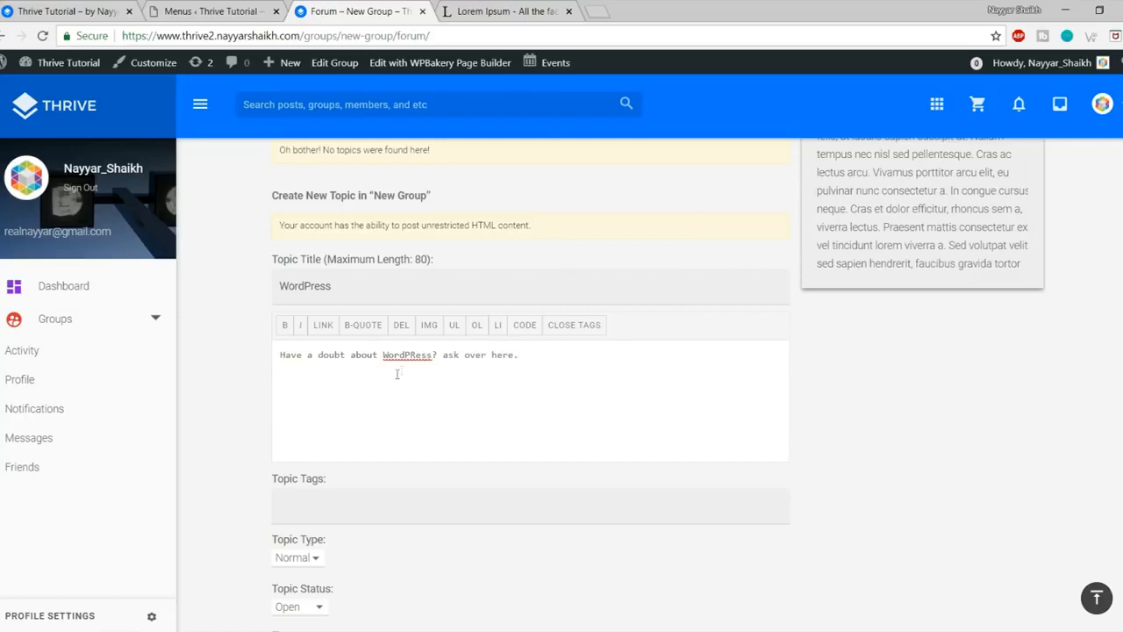
scroll(397, 374, down, 3)
Step: Tag the topic wordpress, keep type Normal and status Open, and turn off reply notifications
click(397, 362)
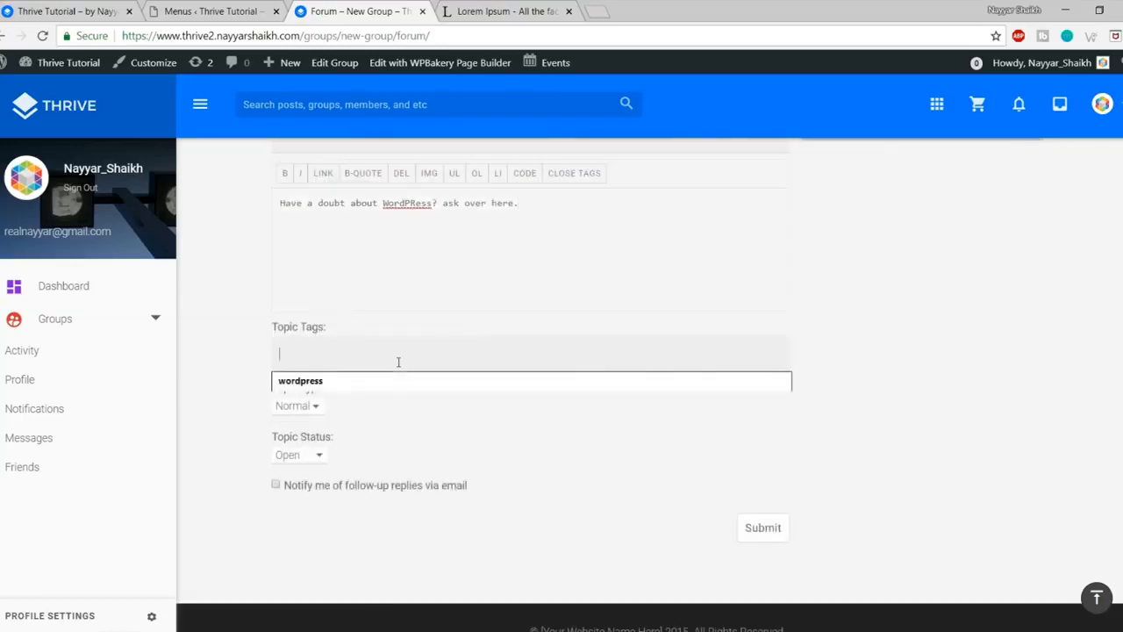
click(457, 381)
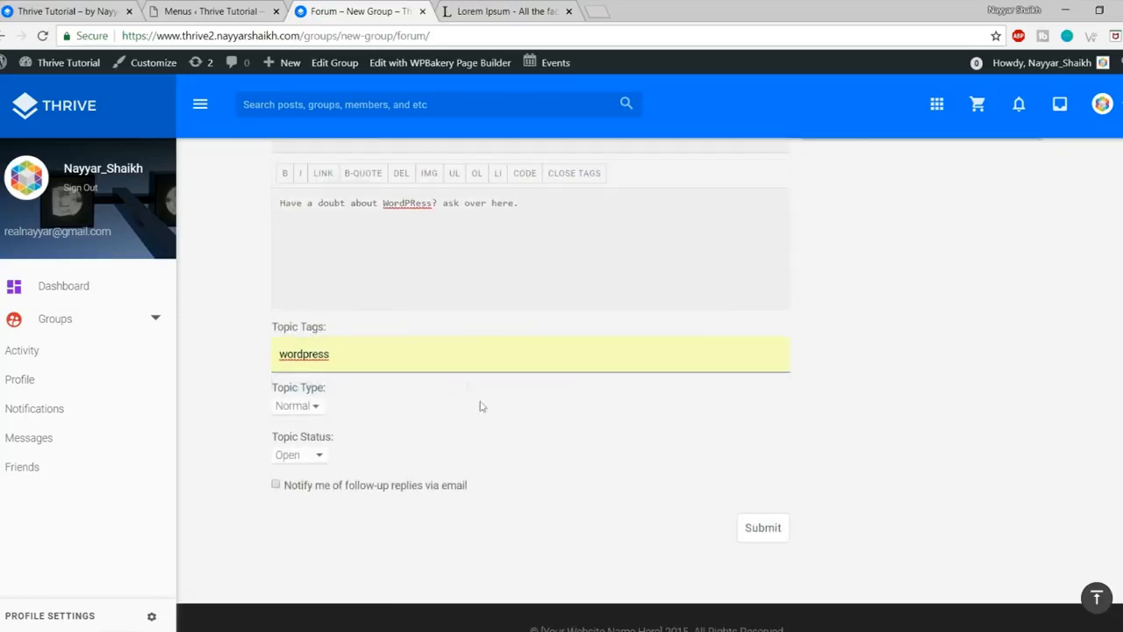
scroll(403, 349, down, 1)
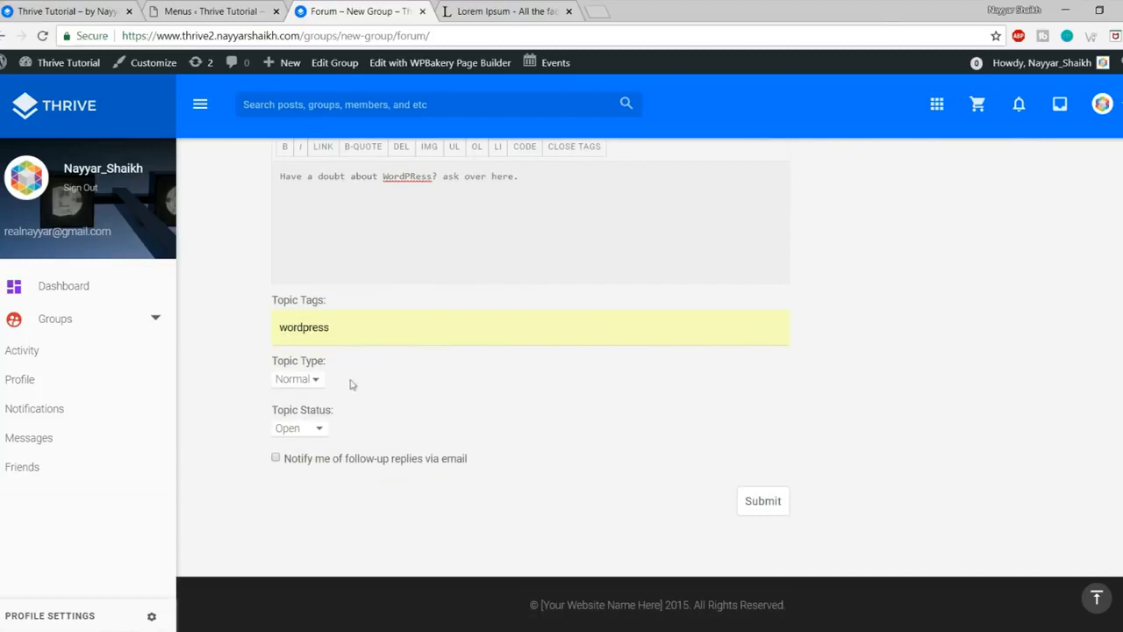
click(298, 380)
click(394, 380)
click(303, 431)
click(305, 432)
click(307, 432)
click(335, 449)
drag(323, 465, 479, 463)
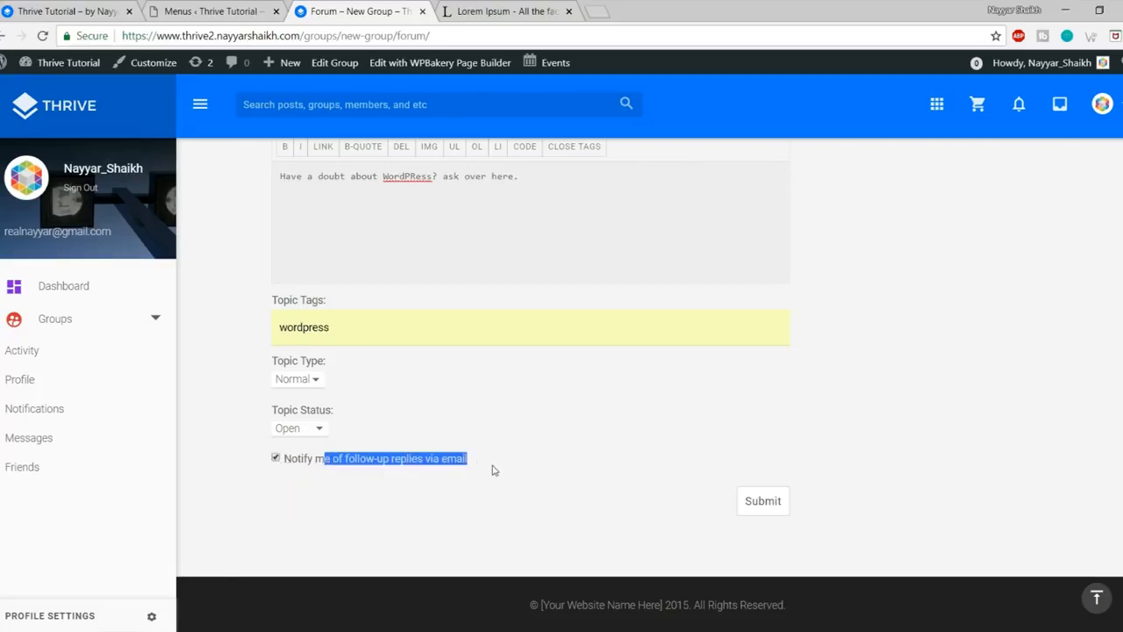
click(493, 470)
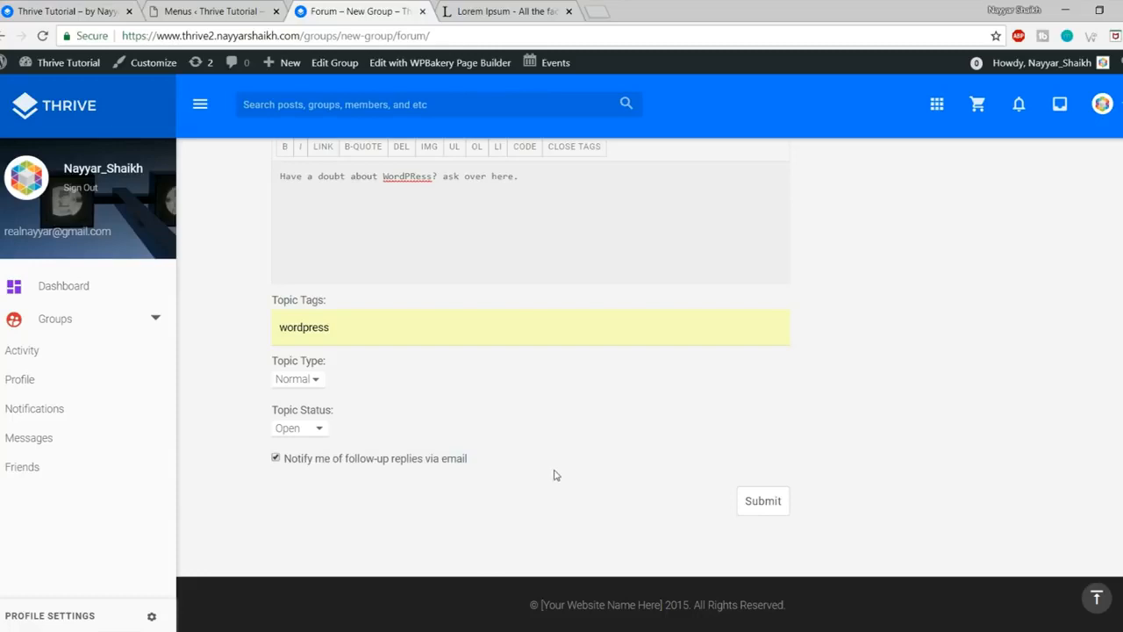
scroll(556, 473, up, 1)
scroll(362, 483, down, 1)
drag(314, 467, 461, 467)
click(399, 468)
Step: Submit the WordPress topic and view it on its topic page under the group header
click(760, 508)
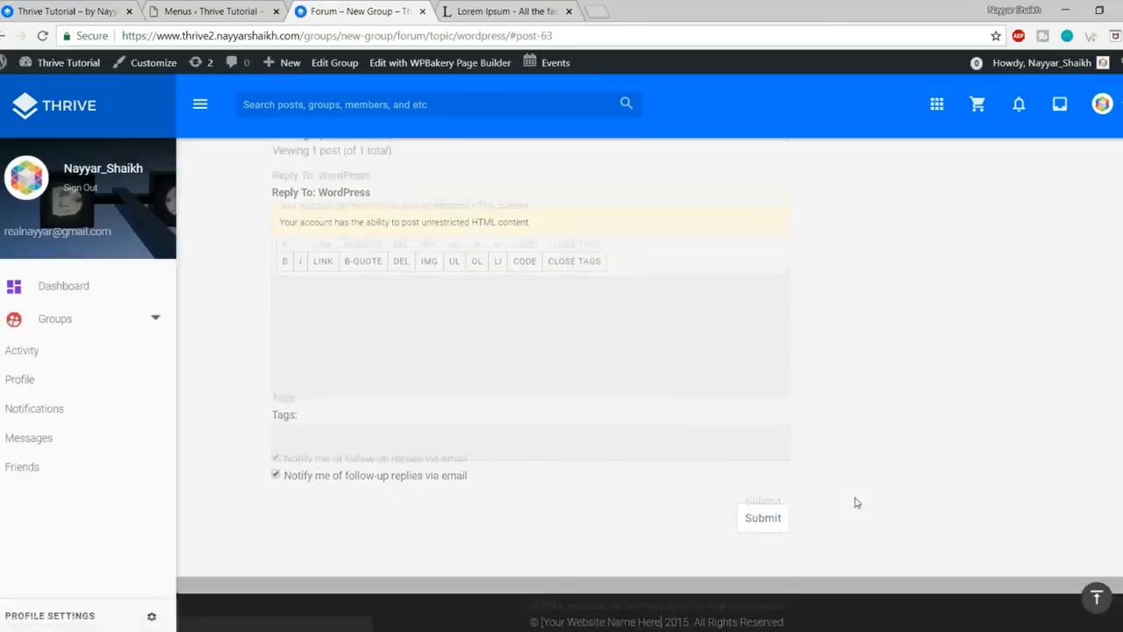
scroll(527, 422, up, 1)
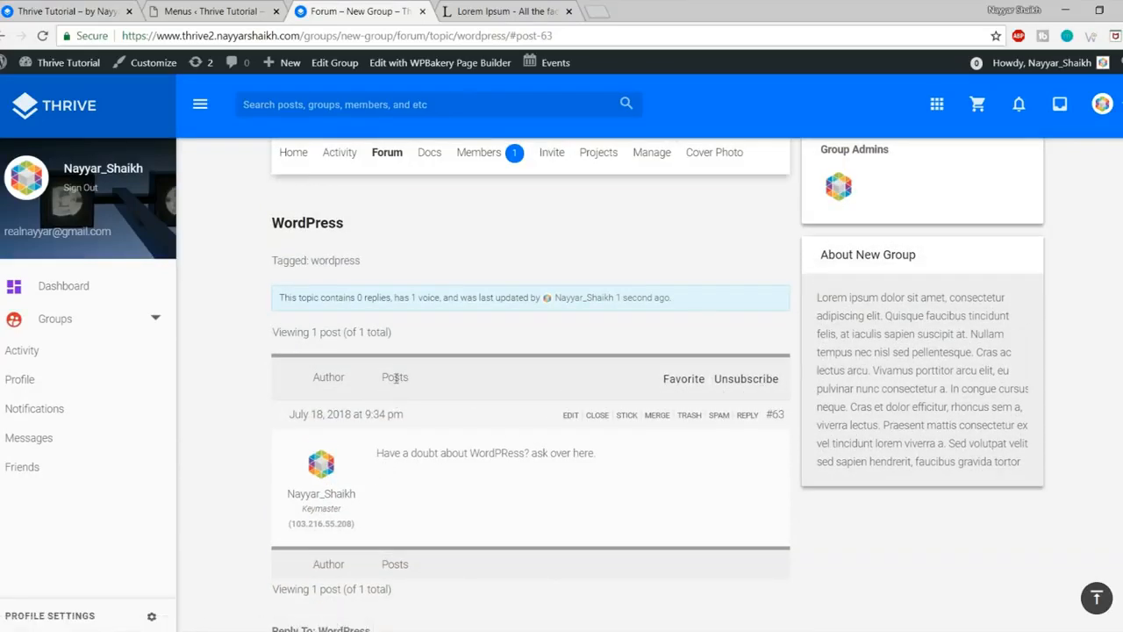
scroll(501, 470, up, 3)
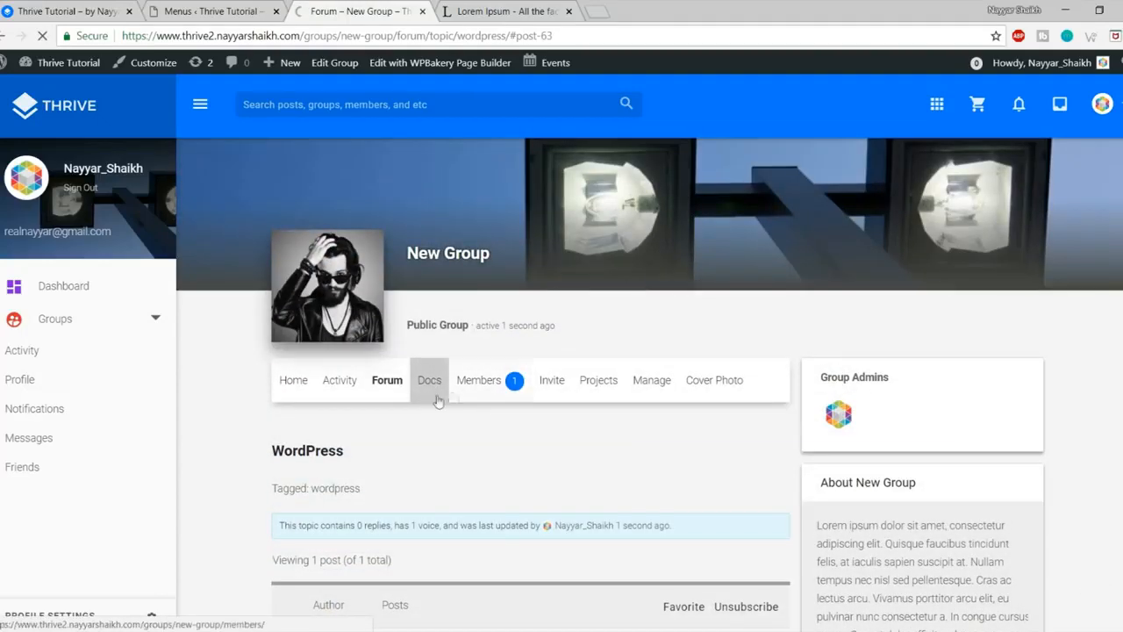
click(432, 389)
Step: Check that New Group's Docs list is empty, then start a new doc
scroll(512, 438, down, 3)
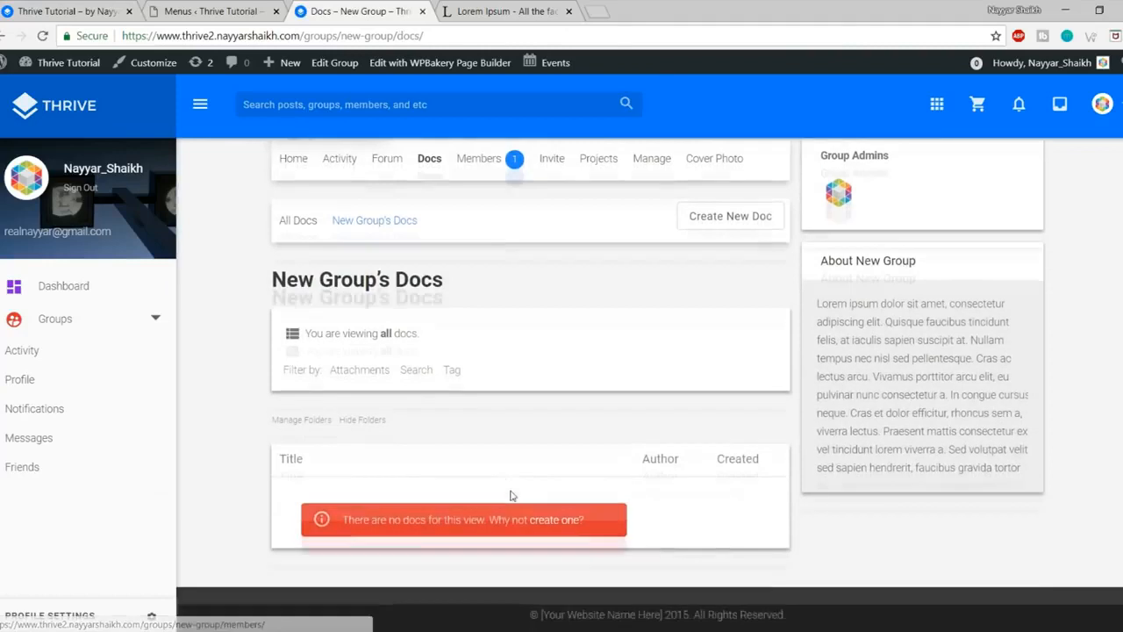
drag(357, 522, 639, 519)
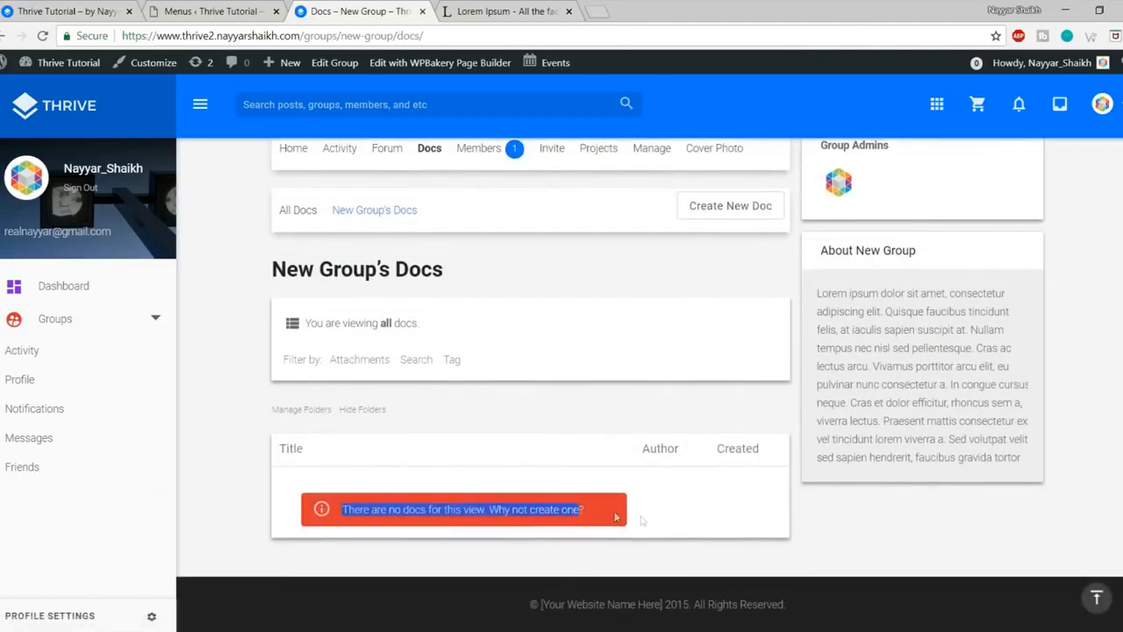
click(643, 520)
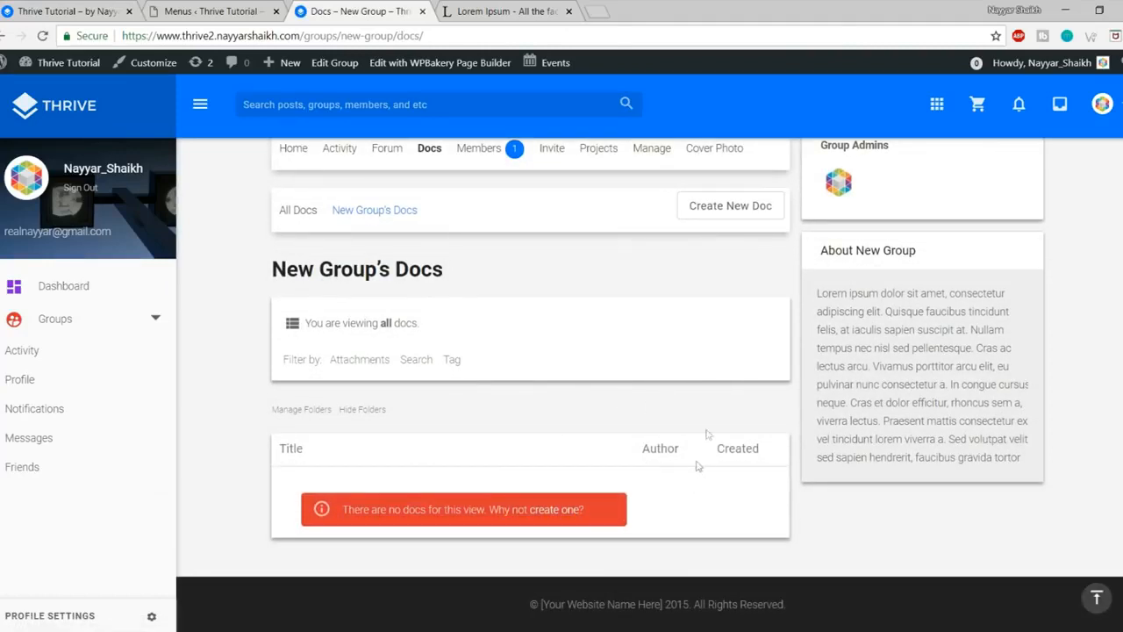
click(722, 211)
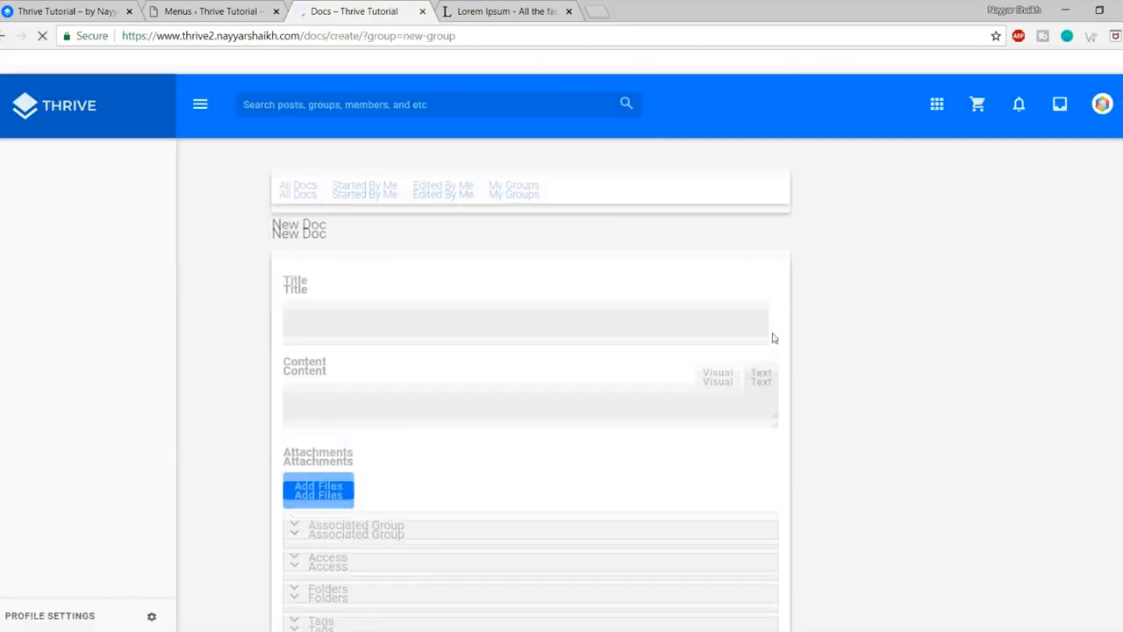
Step: Look over the New Doc form's blank Title and Content fields
scroll(769, 387, down, 2)
scroll(771, 387, up, 2)
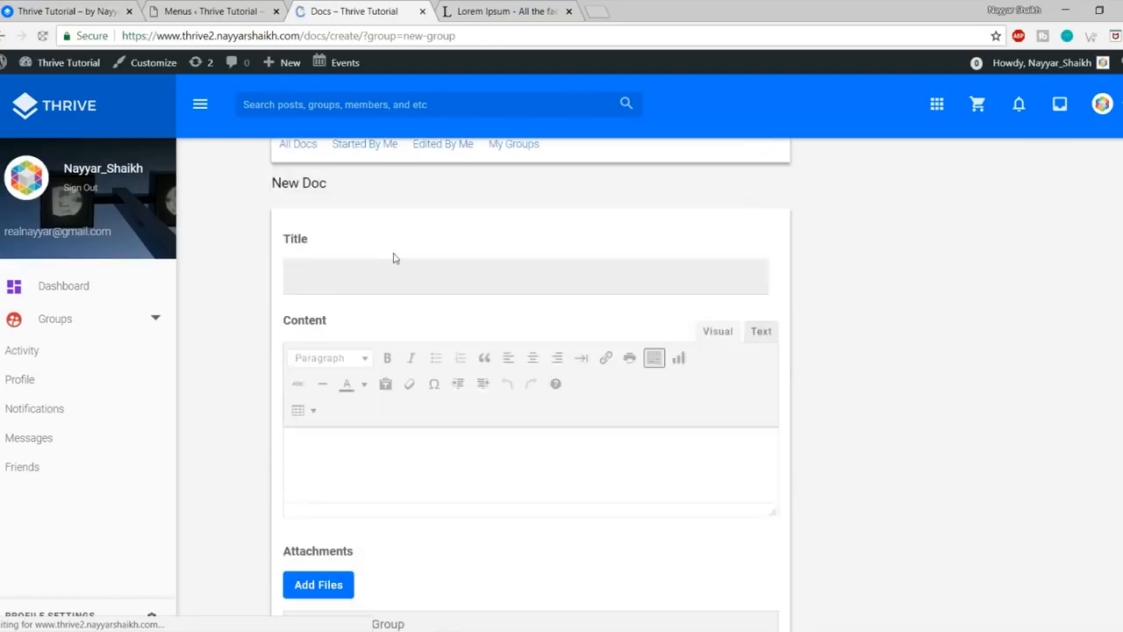
click(404, 280)
click(429, 493)
scroll(444, 477, down, 3)
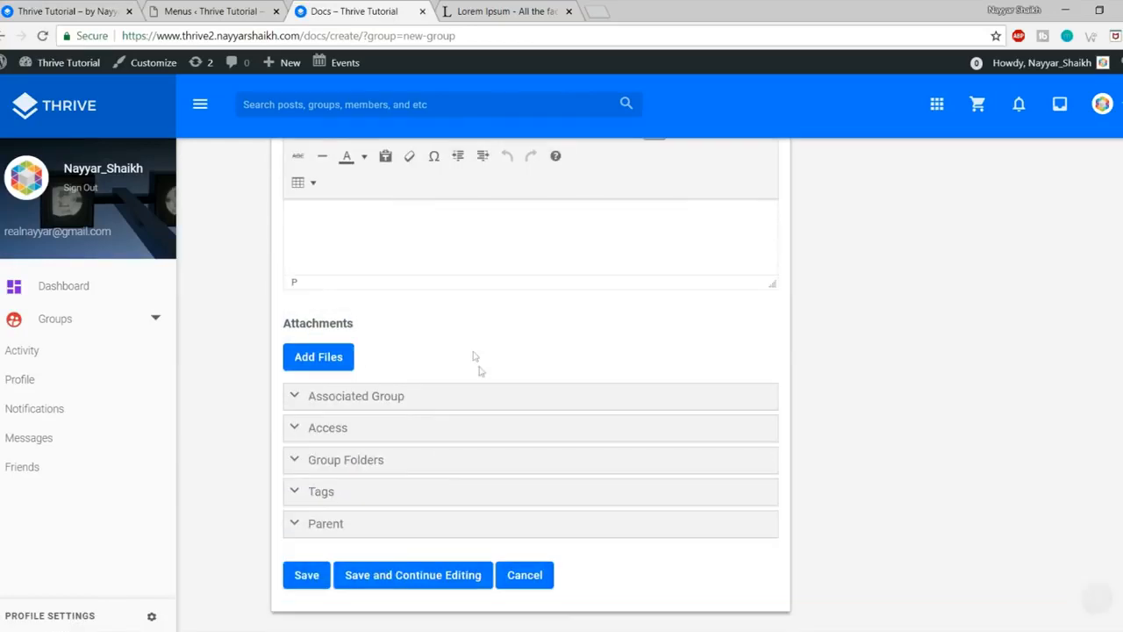
scroll(496, 394, up, 2)
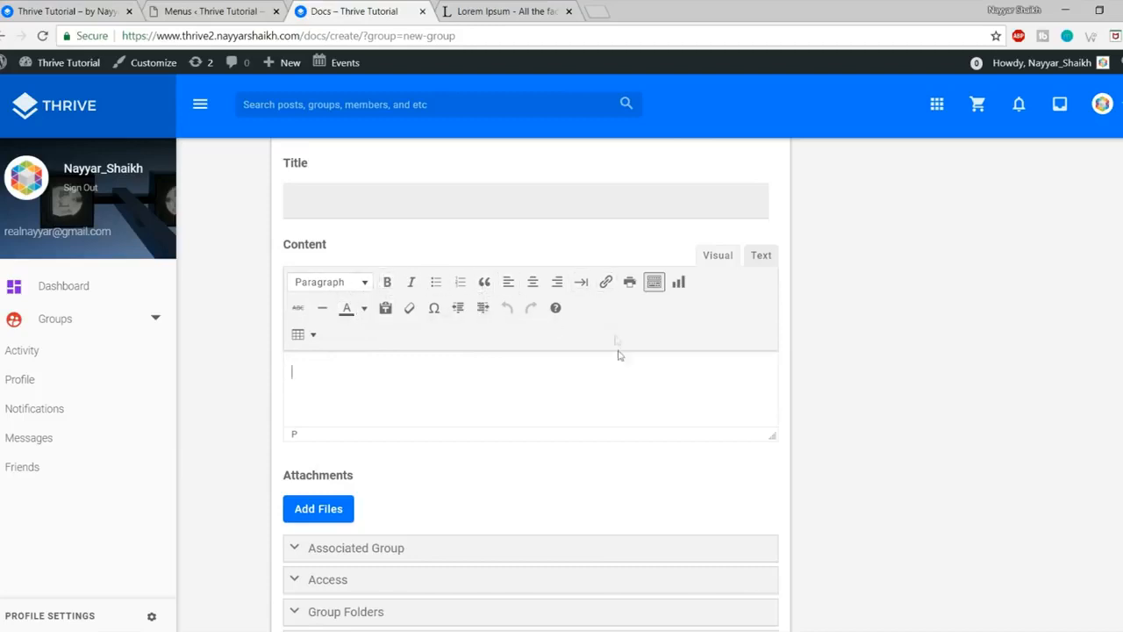
scroll(619, 351, down, 2)
scroll(574, 348, up, 2)
click(386, 211)
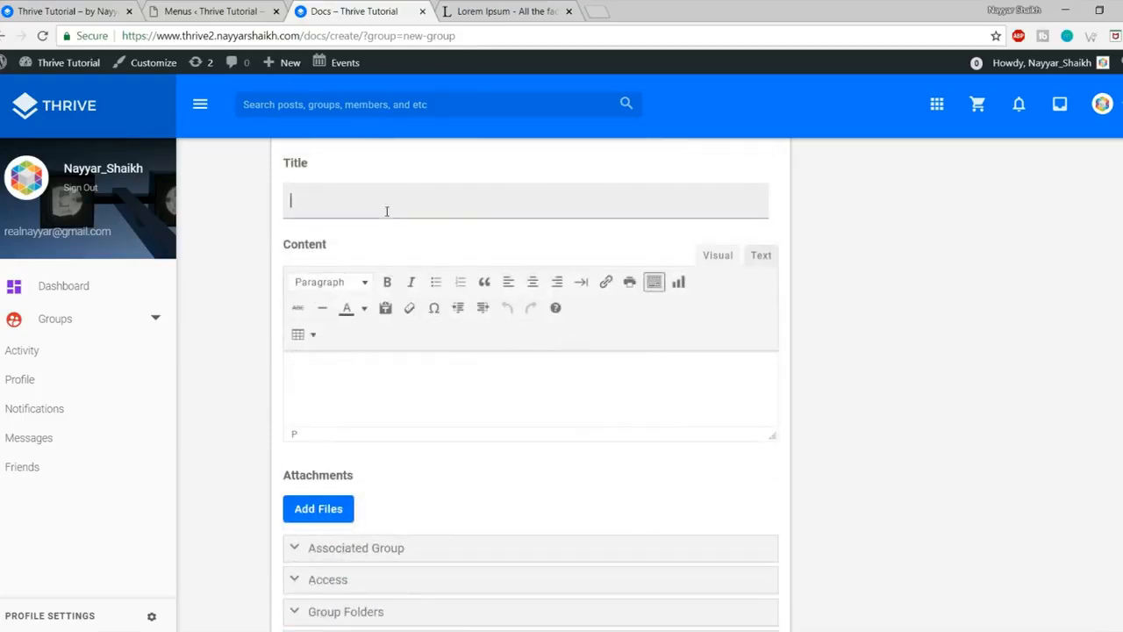
click(389, 373)
scroll(438, 401, down, 1)
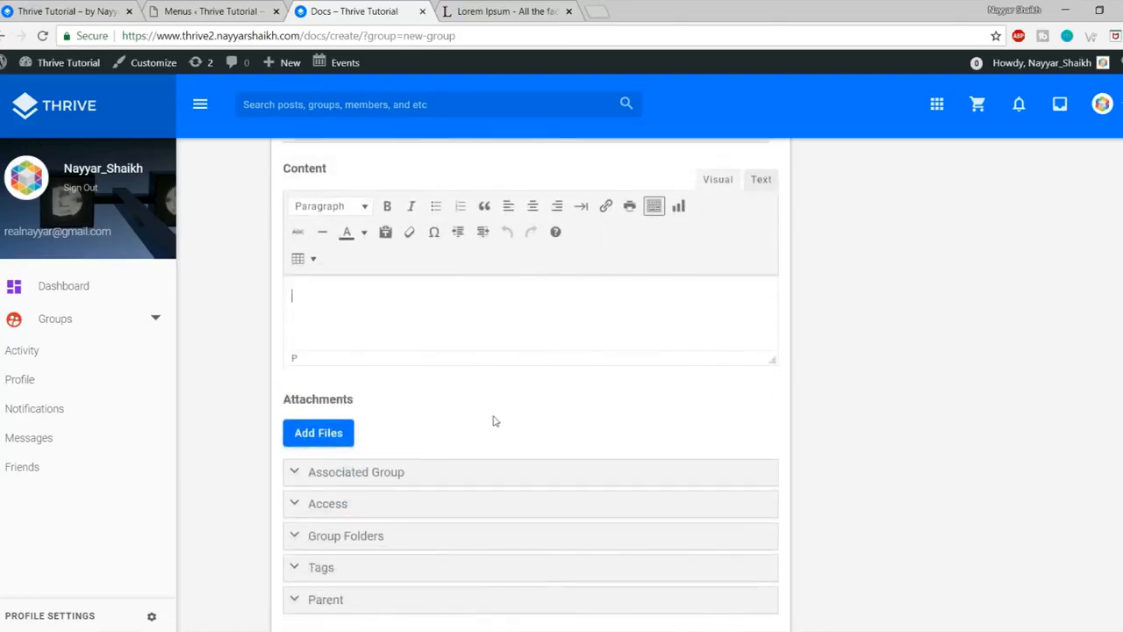
scroll(439, 386, down, 2)
scroll(444, 348, up, 1)
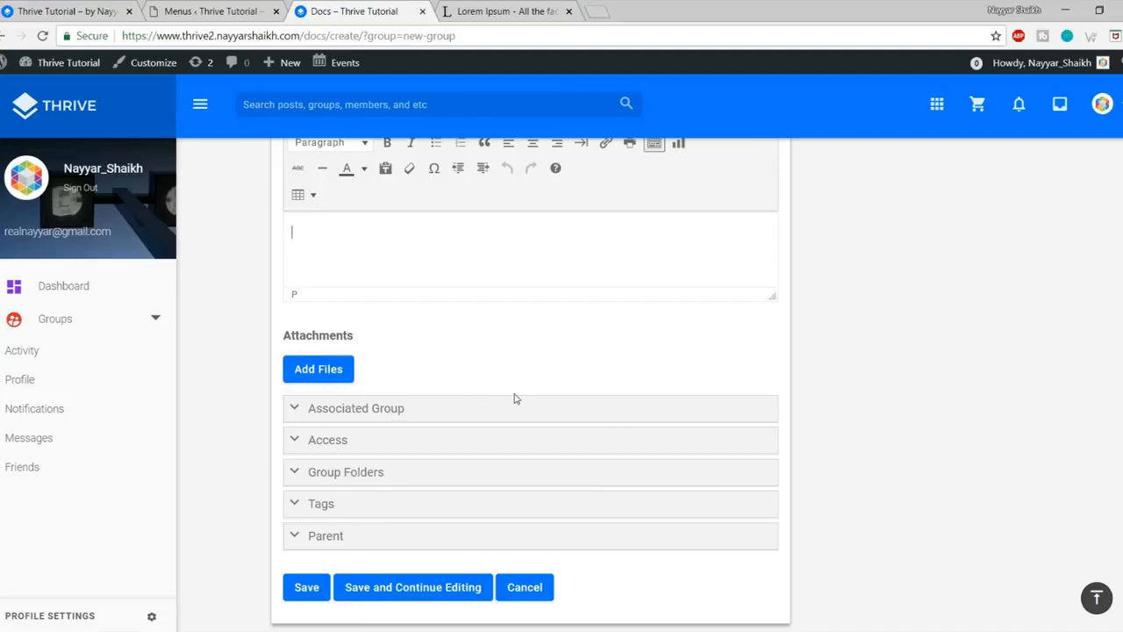
Step: Expand the doc's Access, Associated Group and Group Folders settings, then return to the top
click(394, 438)
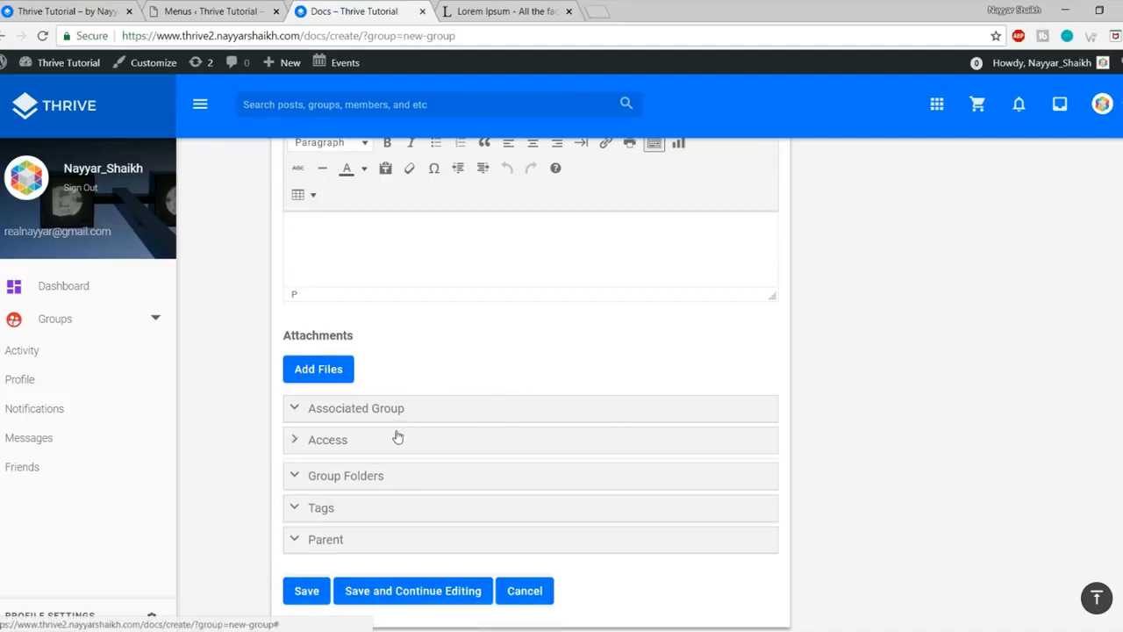
click(437, 409)
scroll(727, 419, down, 2)
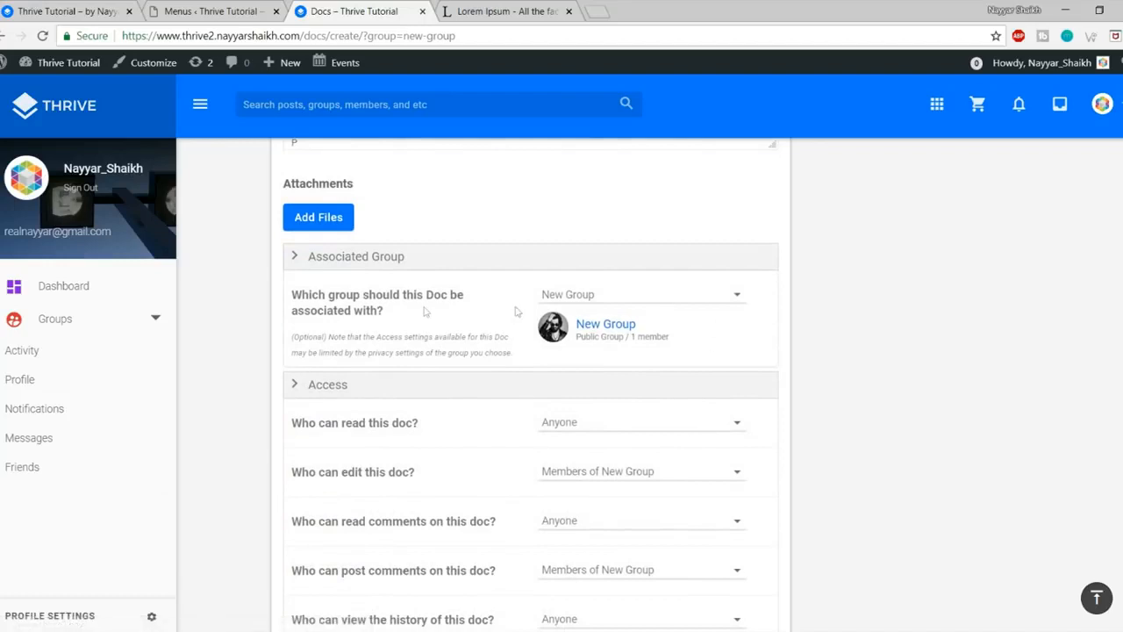
scroll(777, 322, down, 2)
scroll(714, 333, down, 2)
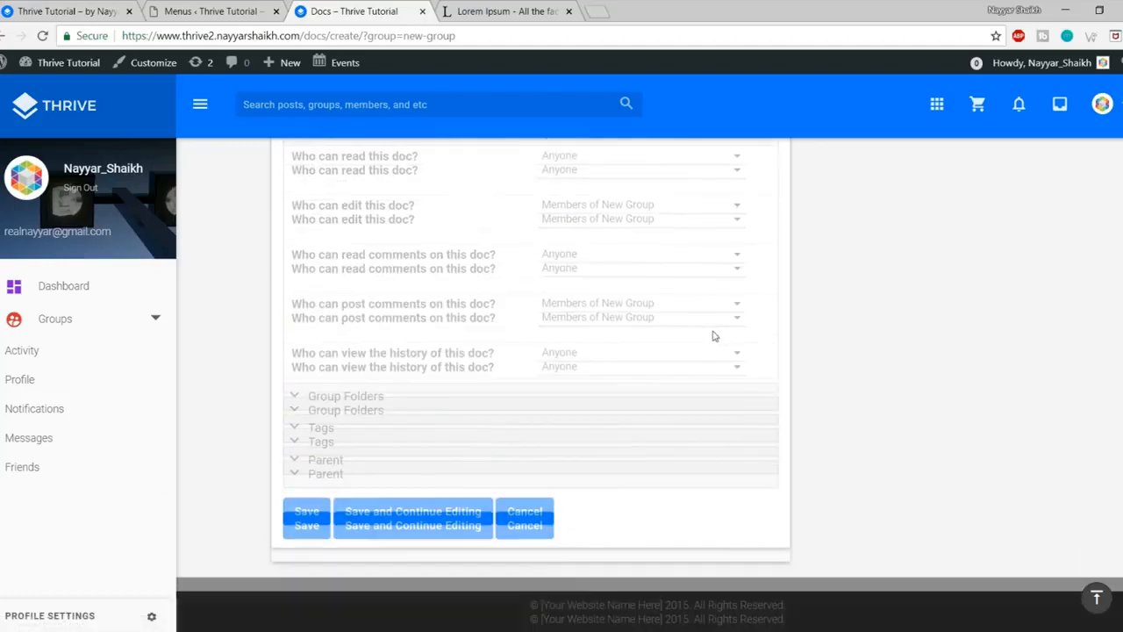
click(369, 394)
scroll(750, 390, down, 1)
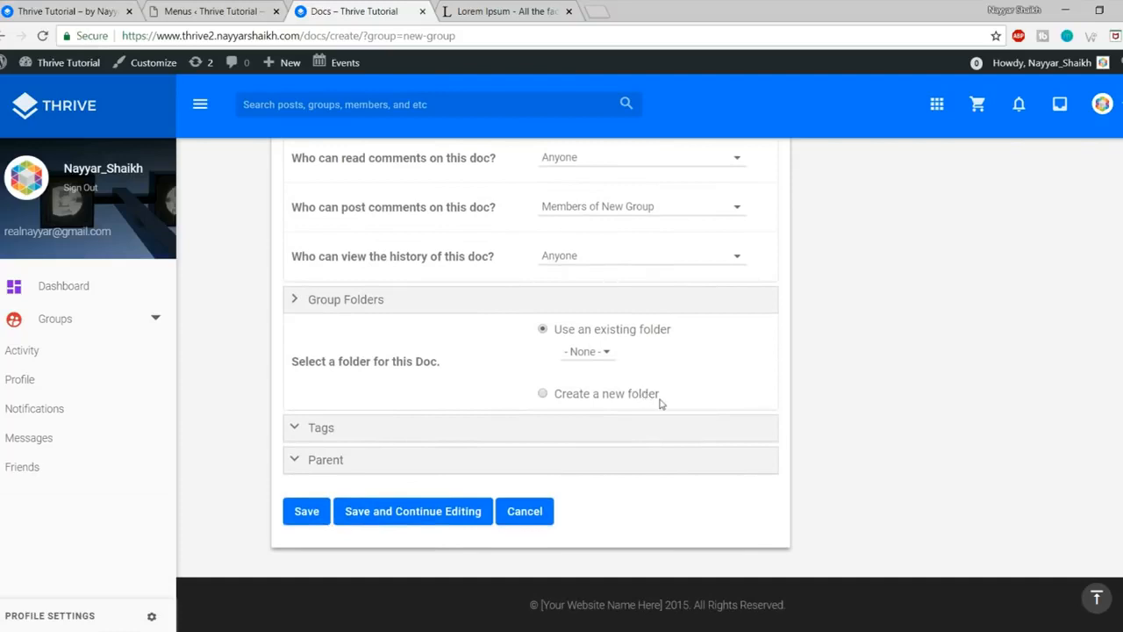
scroll(677, 471, up, 10)
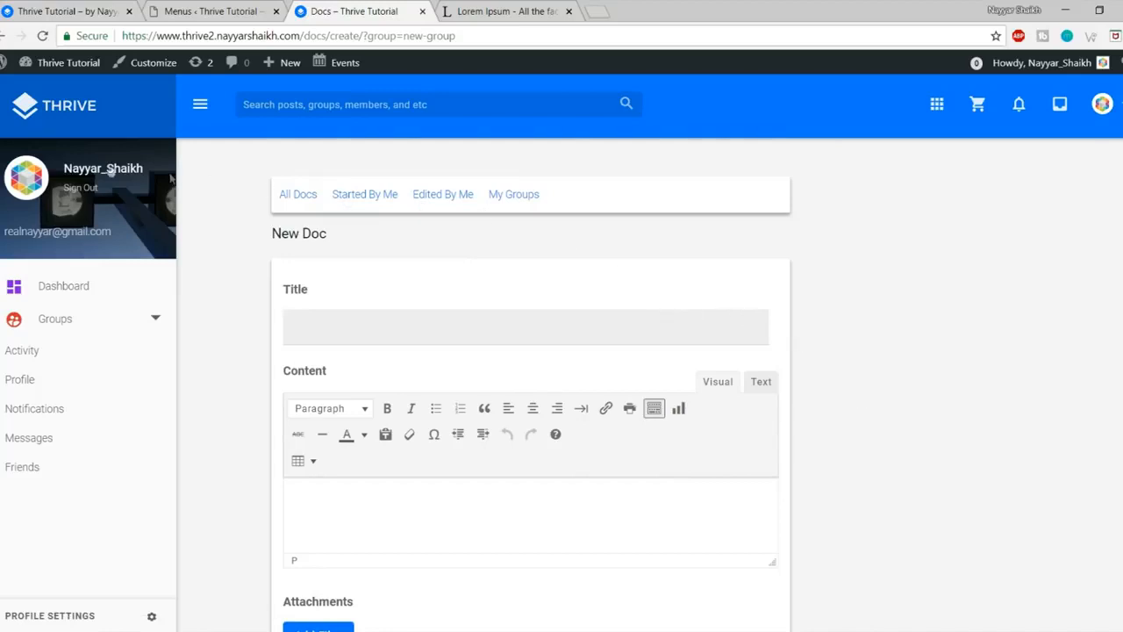
Step: Go to the Thrive homepage and check the Featured Group block's error message
click(62, 113)
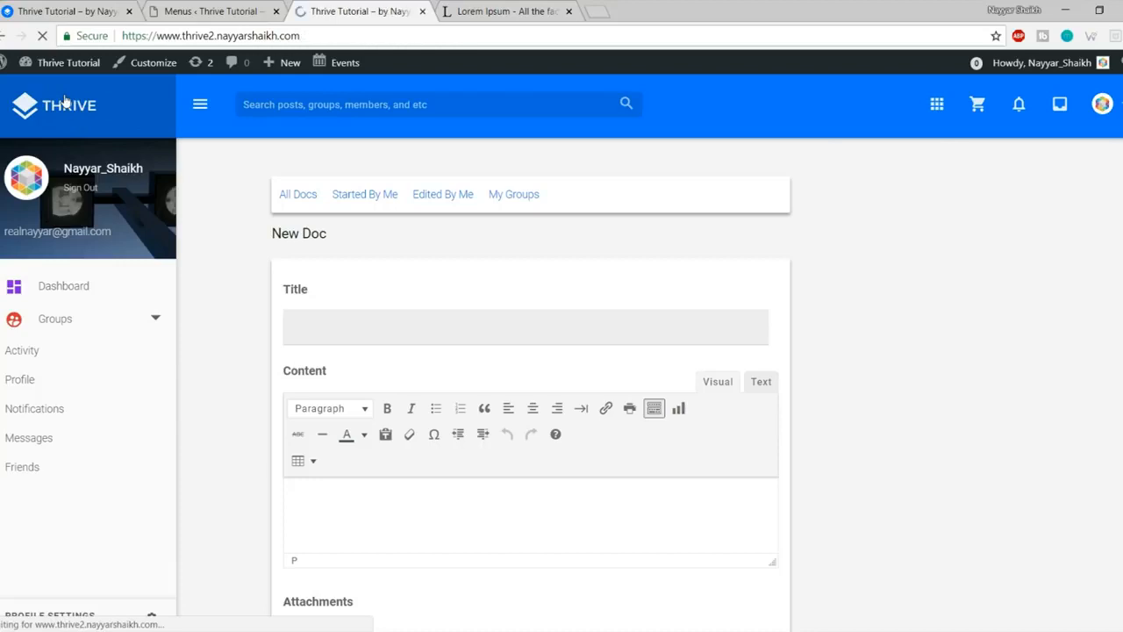
scroll(355, 462, down, 2)
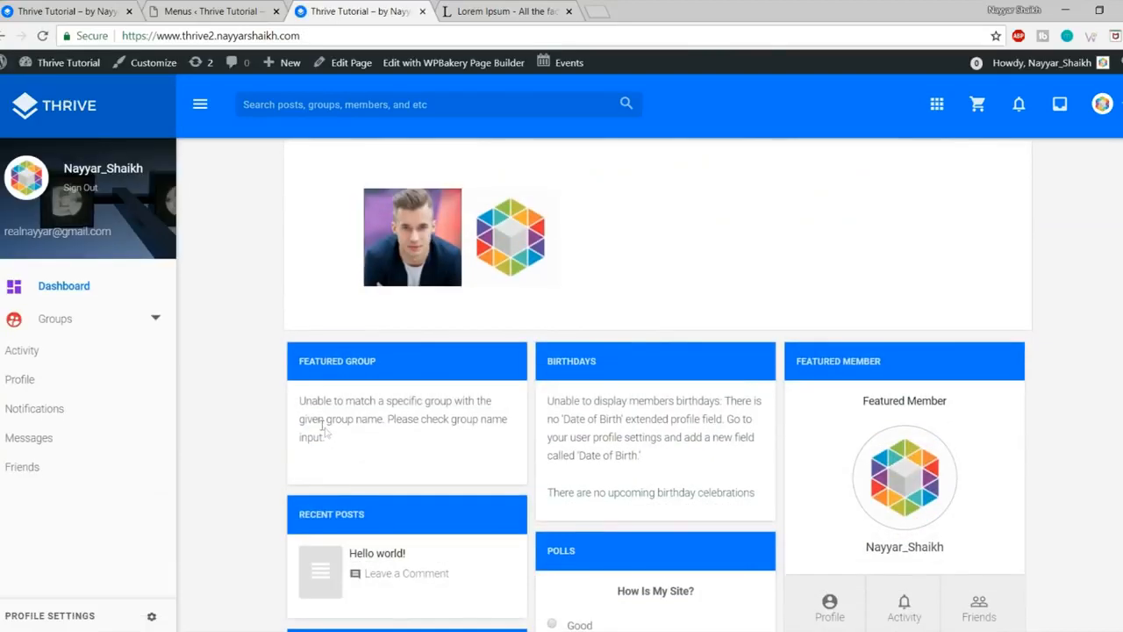
drag(300, 399, 419, 465)
click(419, 464)
Step: Open New Group from the groups directory, confirm its address slug is new-group, and return home
click(69, 327)
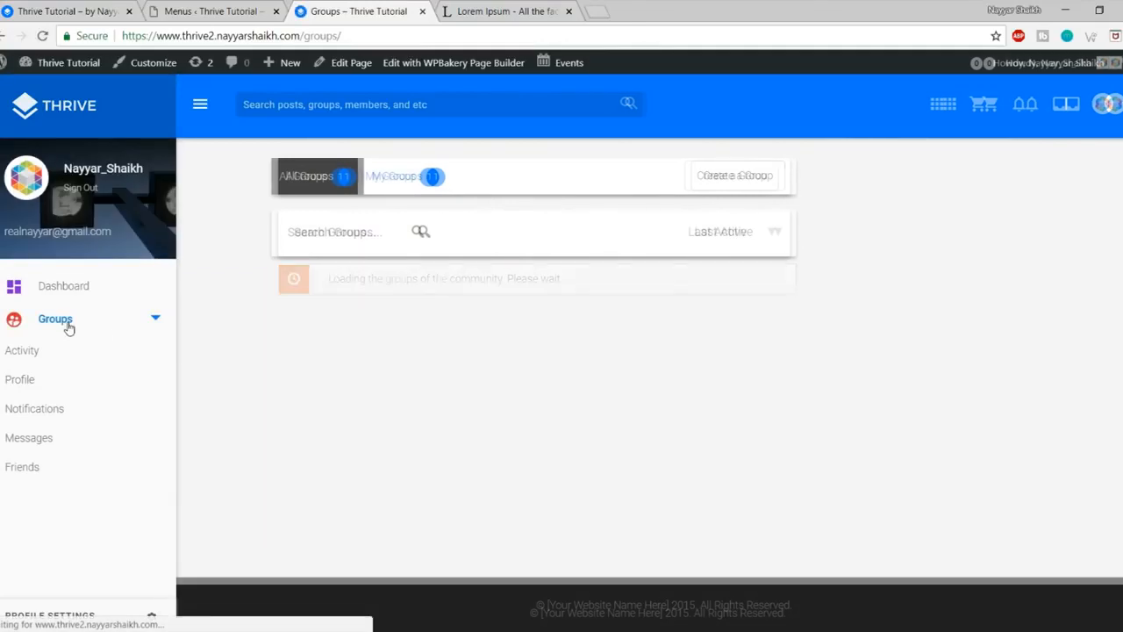
click(434, 322)
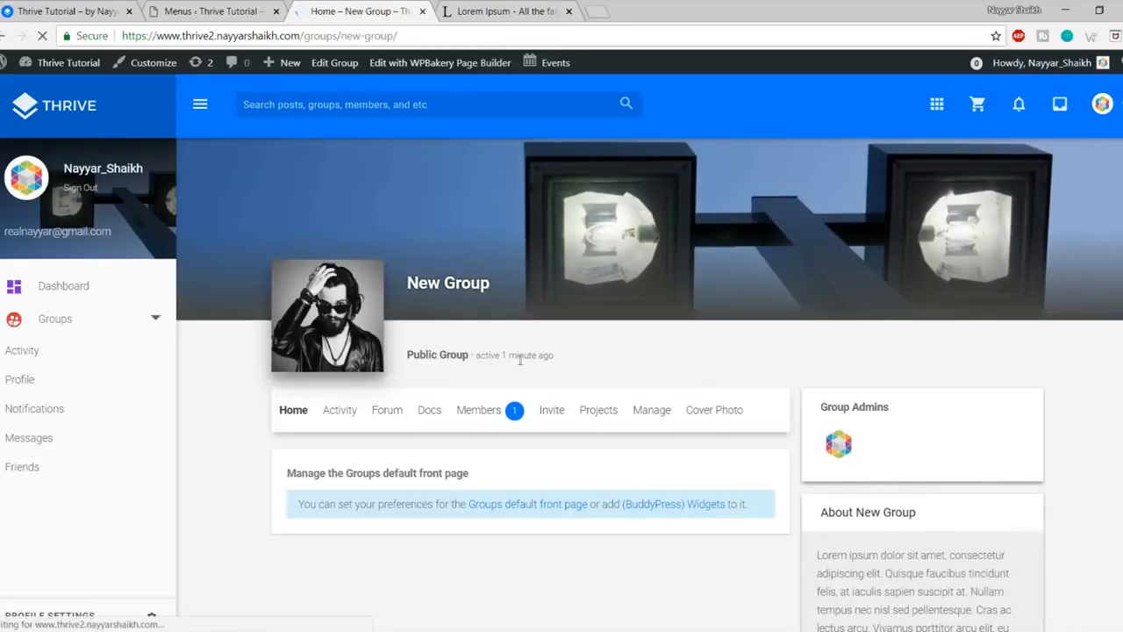
scroll(653, 412, down, 1)
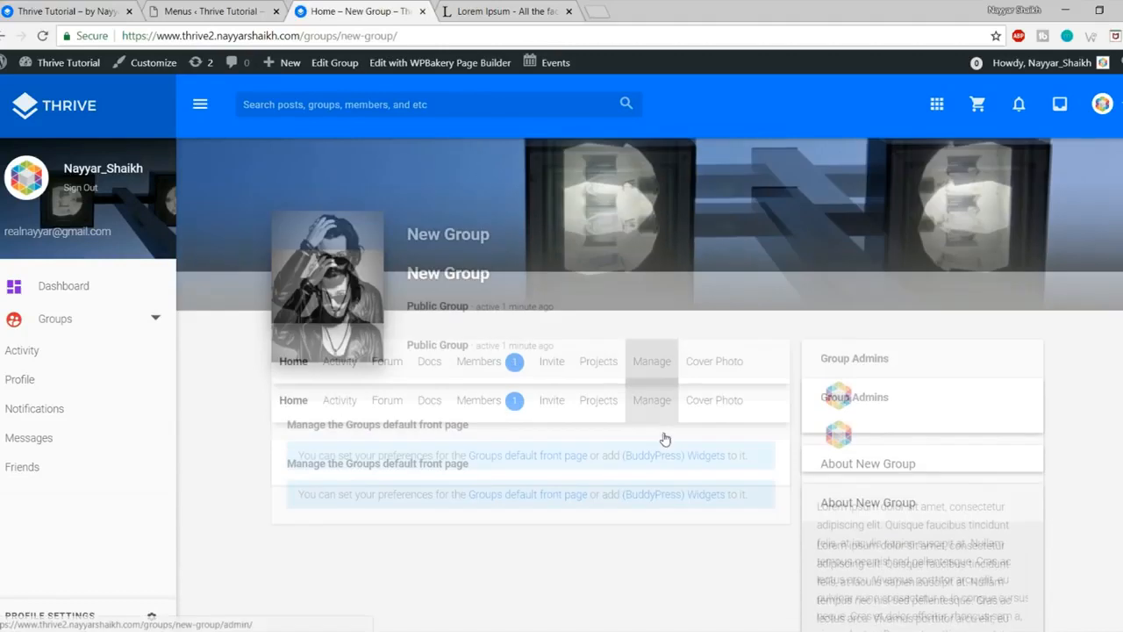
scroll(348, 340, up, 1)
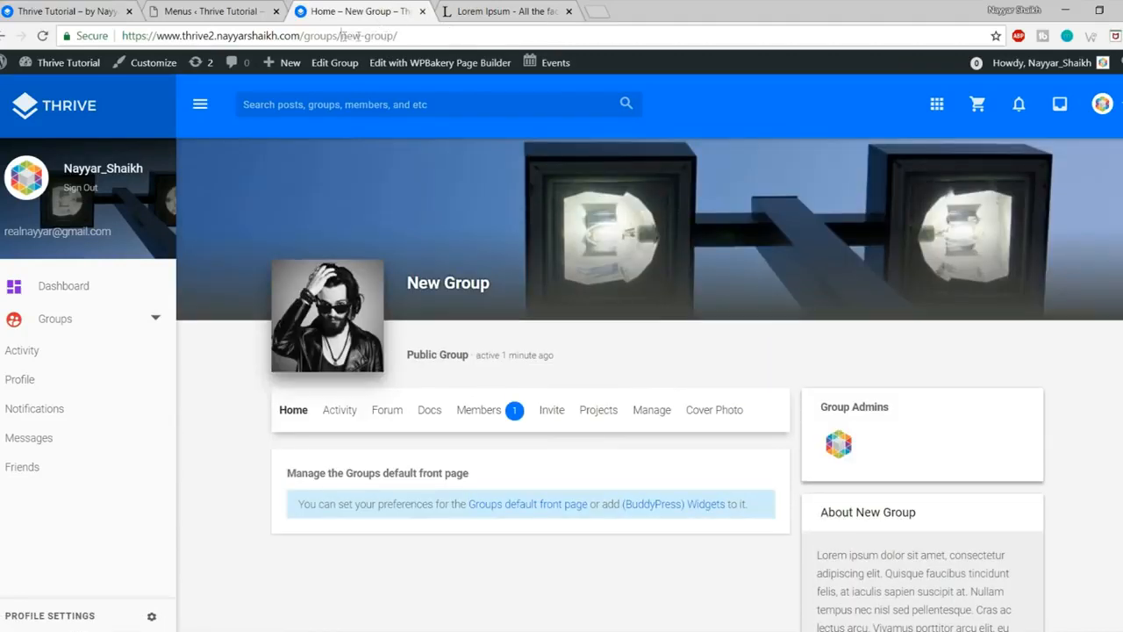
drag(342, 35, 390, 36)
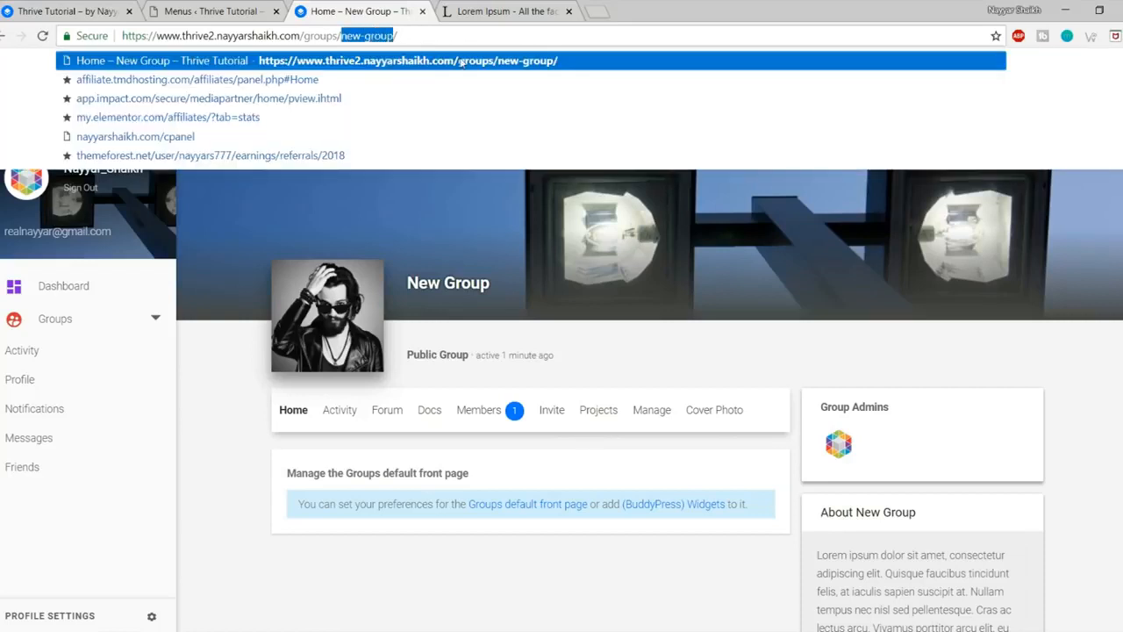
key(Return)
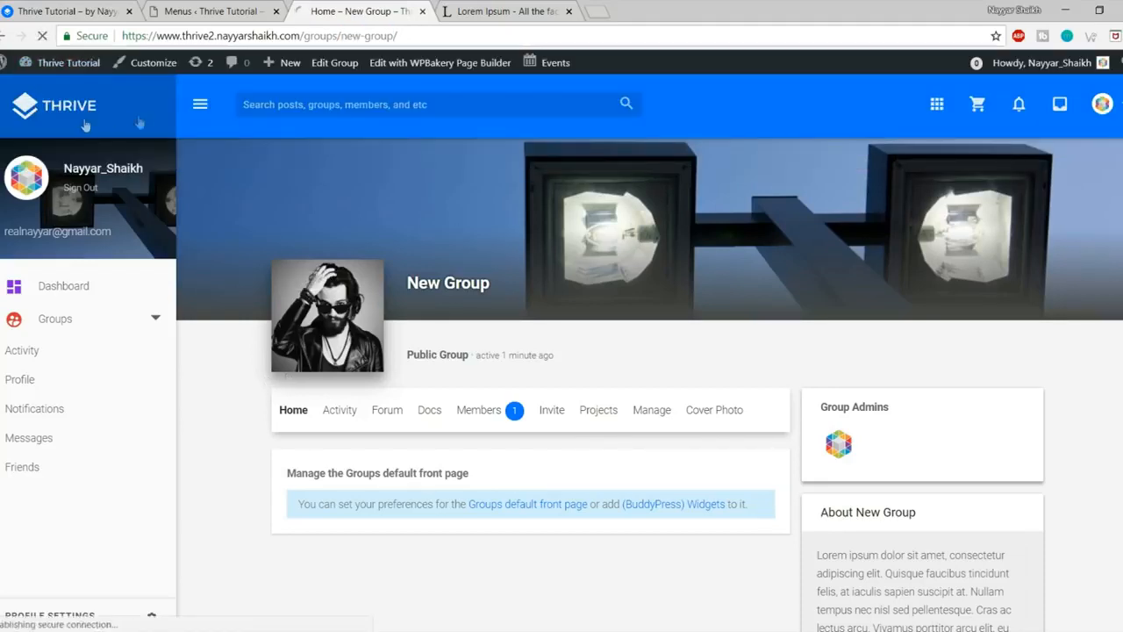
click(83, 111)
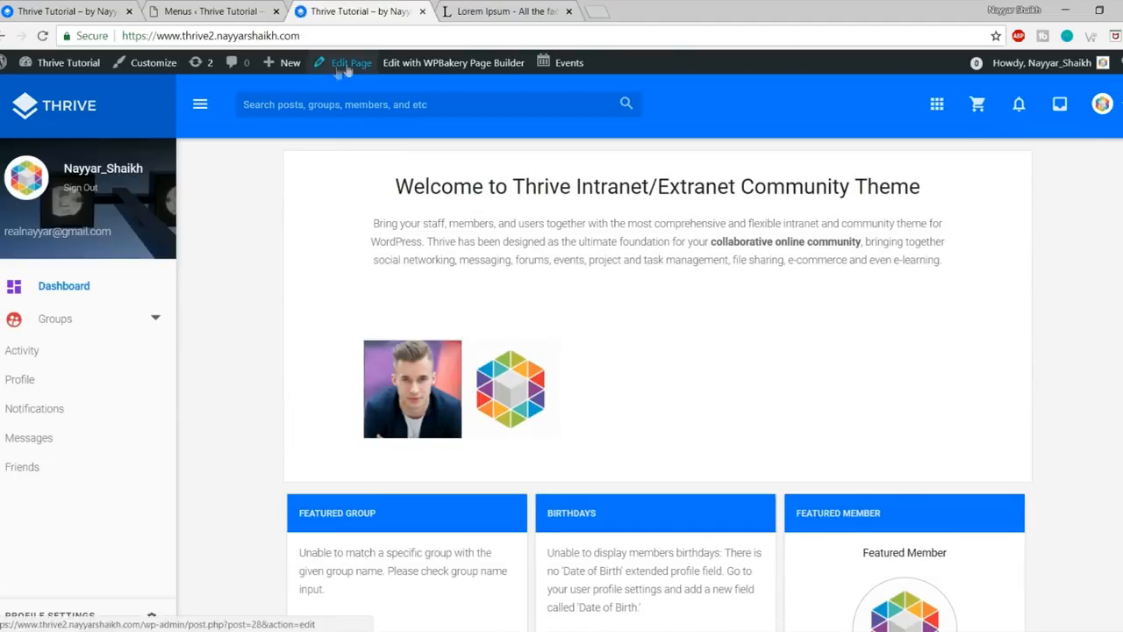
Step: Open the Dashboard page's editor in a new tab and close the Lorem Ipsum and Menus tabs
right_click(348, 70)
click(377, 75)
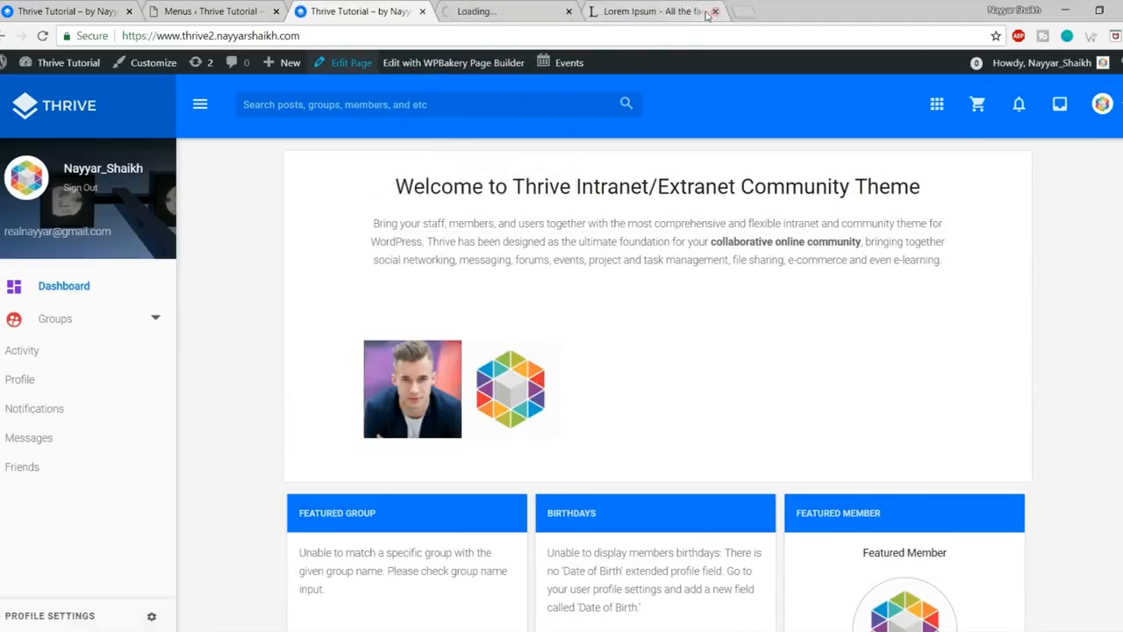
click(237, 11)
click(275, 12)
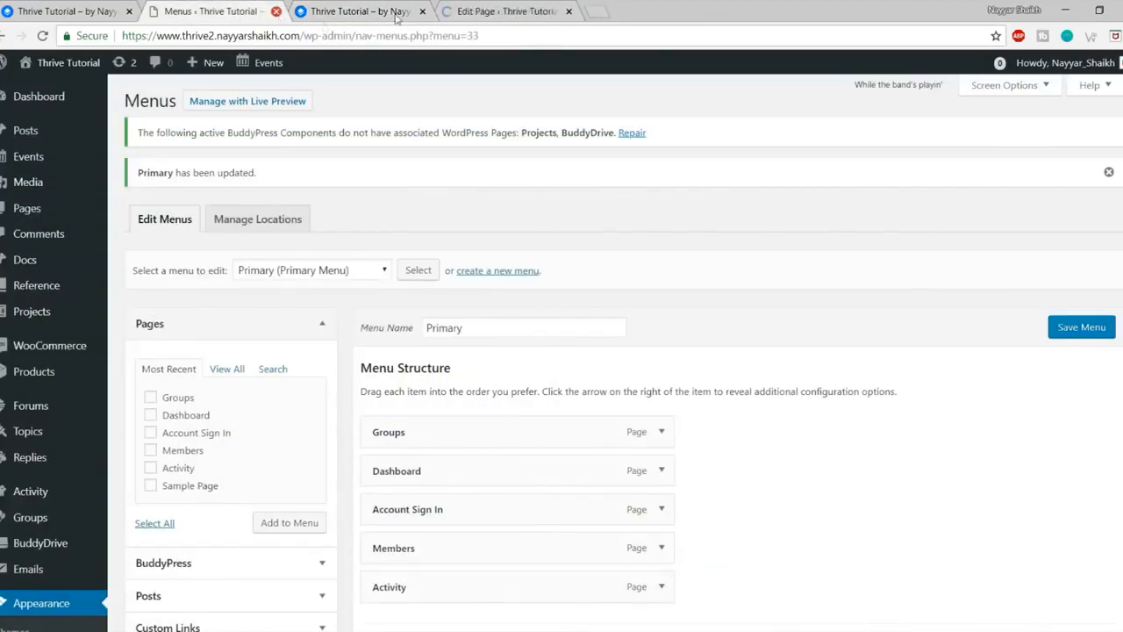
drag(405, 10, 264, 11)
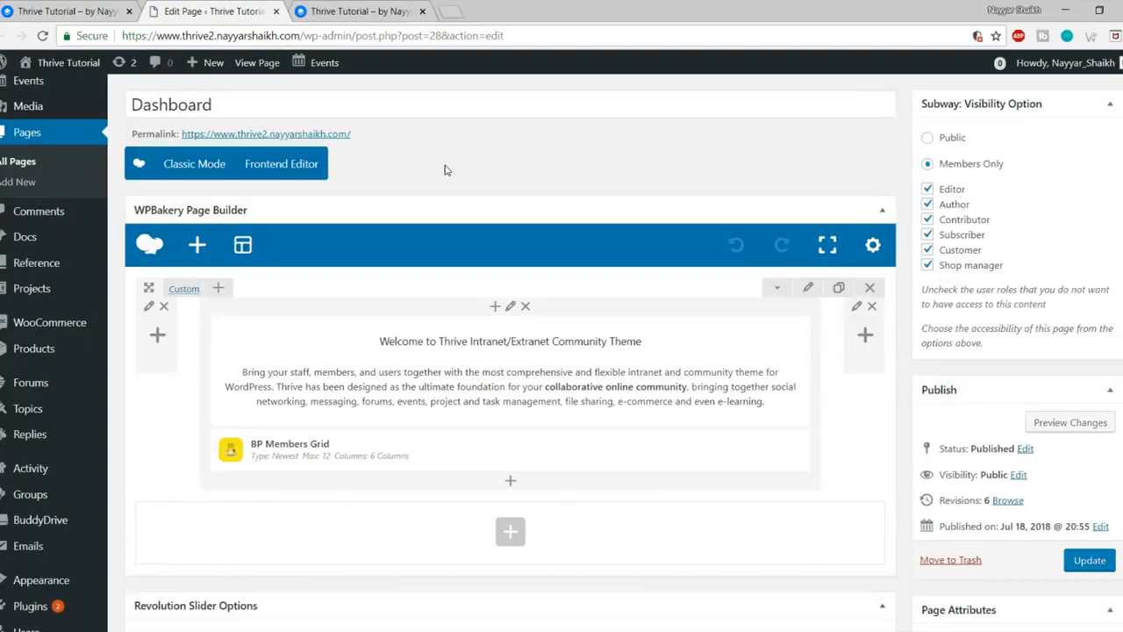
scroll(385, 263, down, 5)
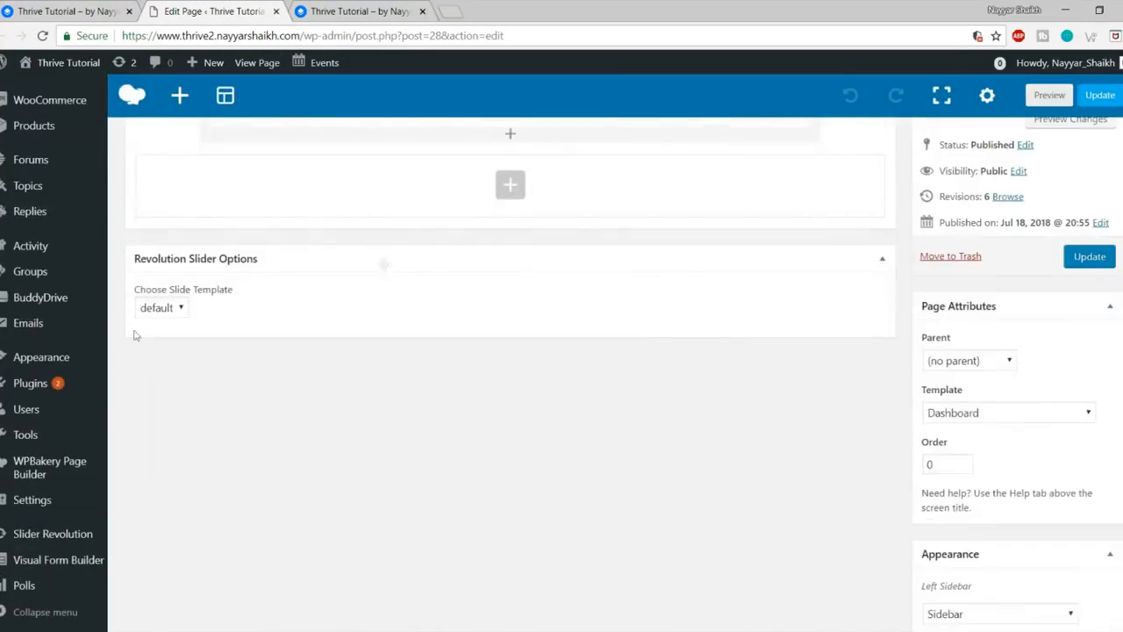
mouse_move(35, 358)
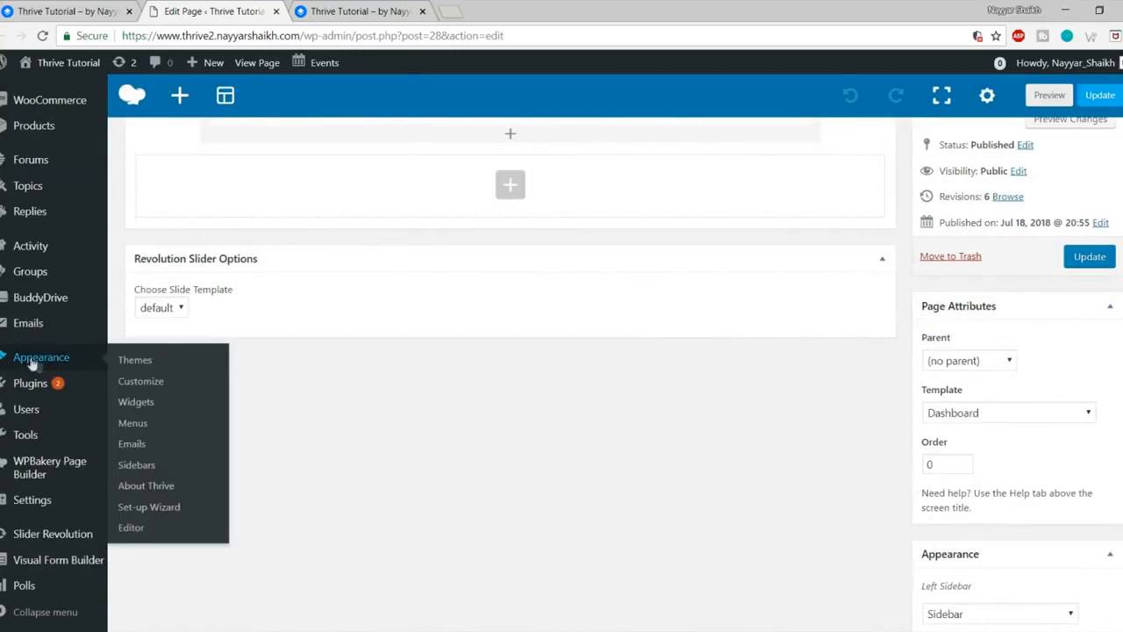
Step: Set the Thrive: Featured Group widget's Groups Name to new-group, save it, and reload the homepage
click(140, 404)
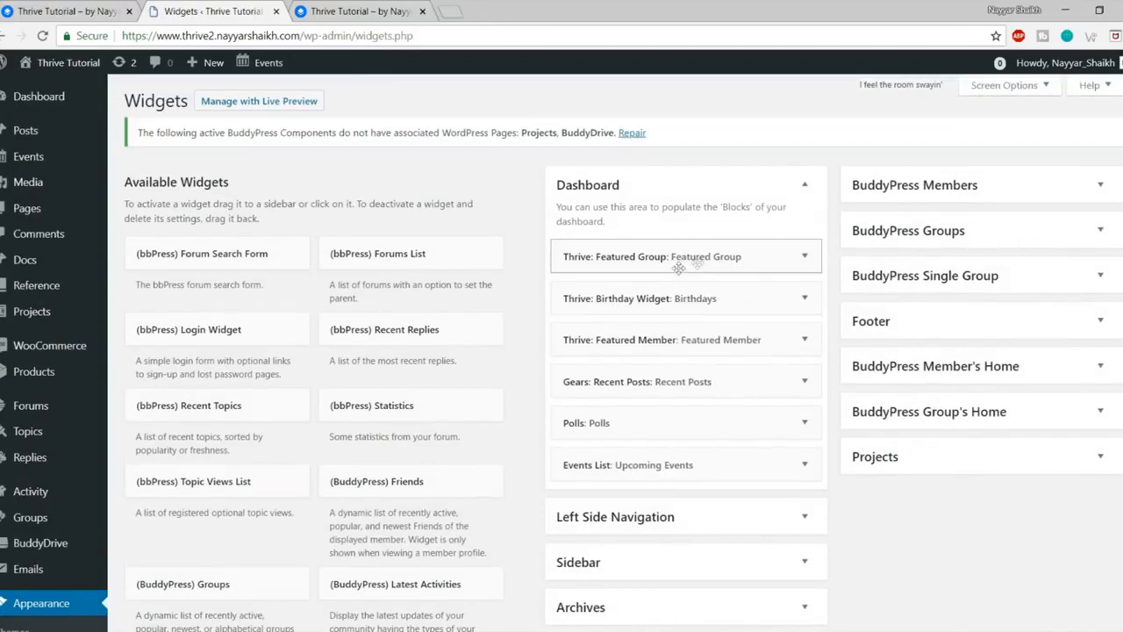
click(805, 257)
click(658, 371)
text(new-group)
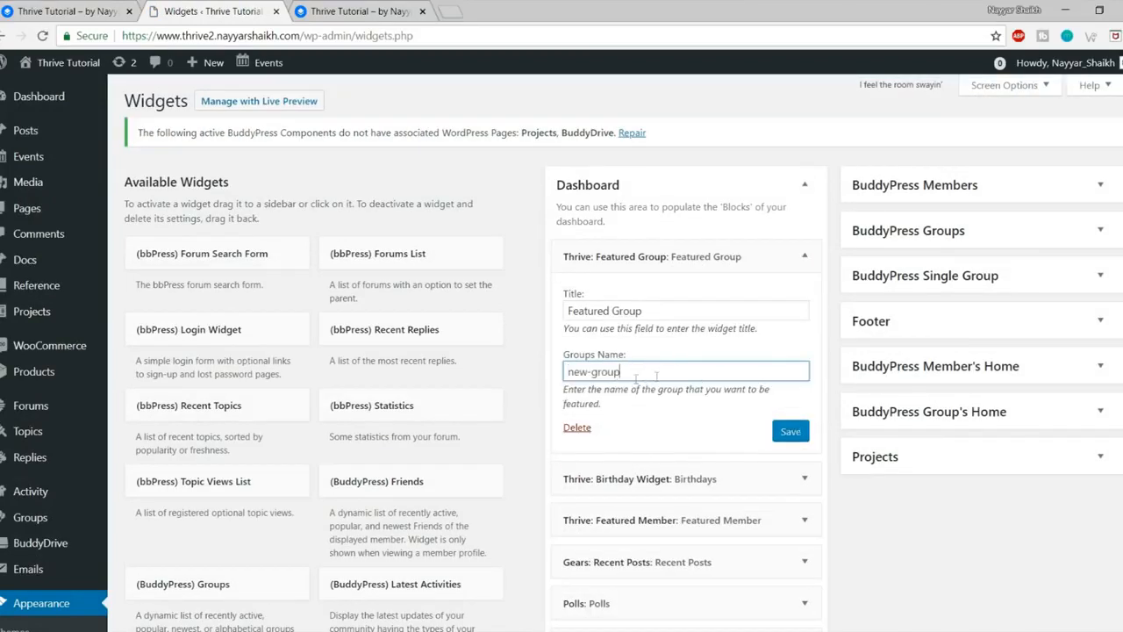
key(ctrl+a)
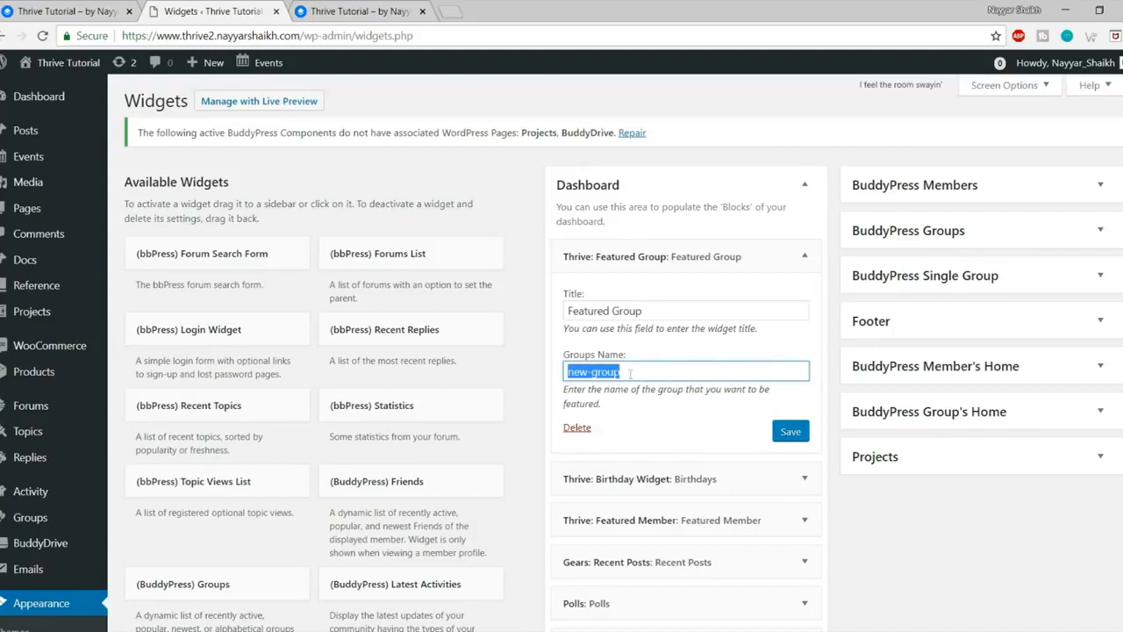
click(792, 432)
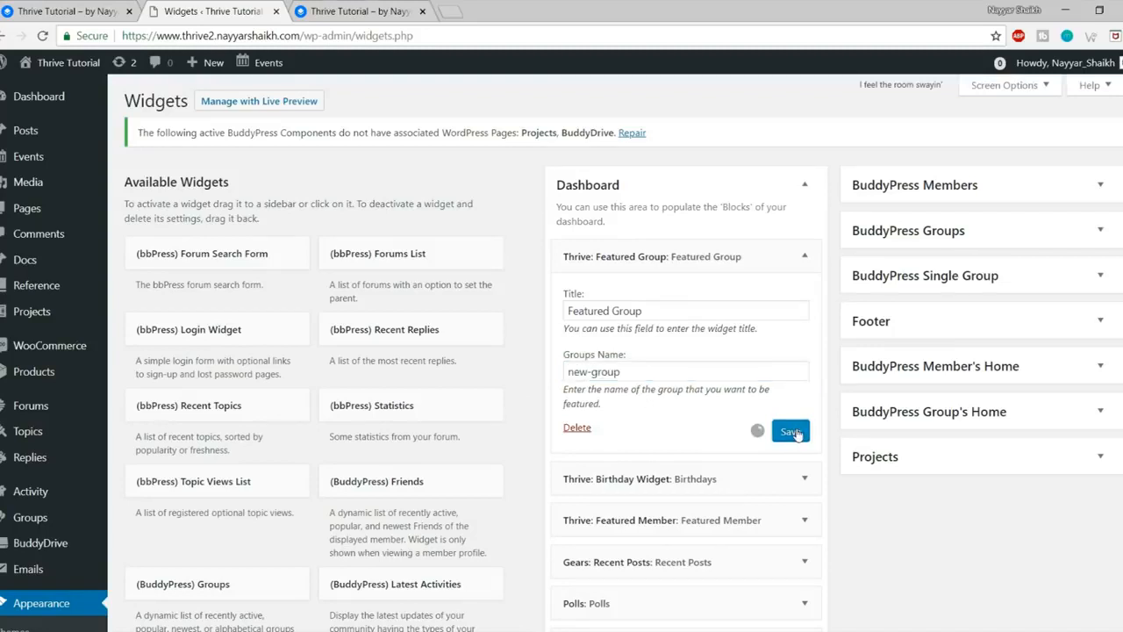
click(351, 11)
click(43, 36)
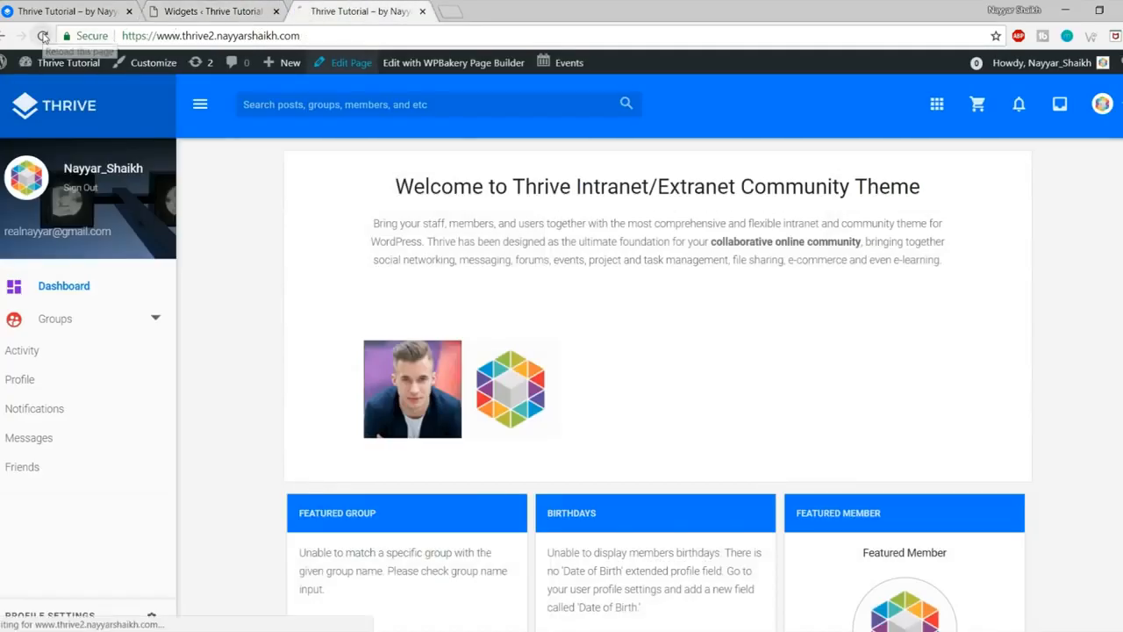
Step: Confirm the homepage's Featured Group block now shows New Group, then go back to Widgets
scroll(623, 211, down, 4)
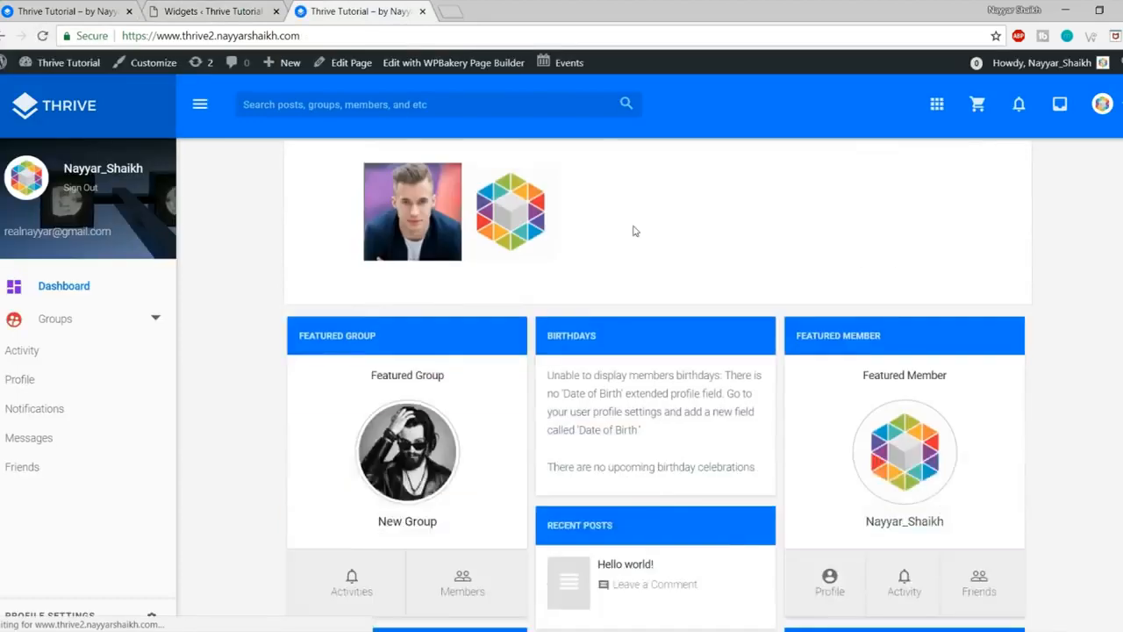
scroll(474, 316, up, 1)
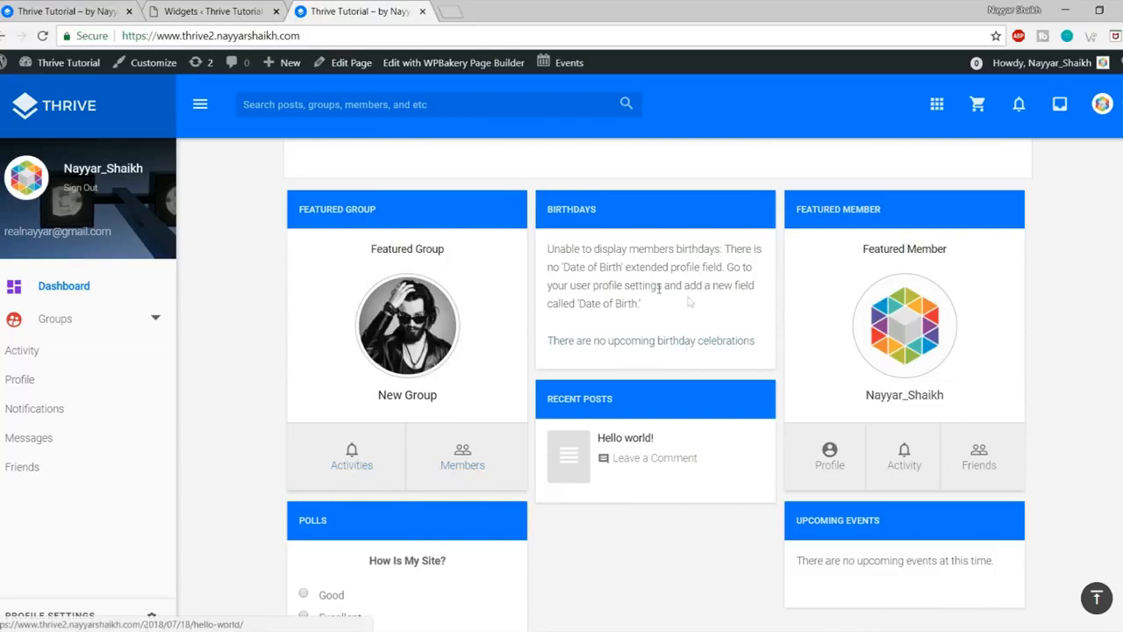
drag(548, 246, 660, 334)
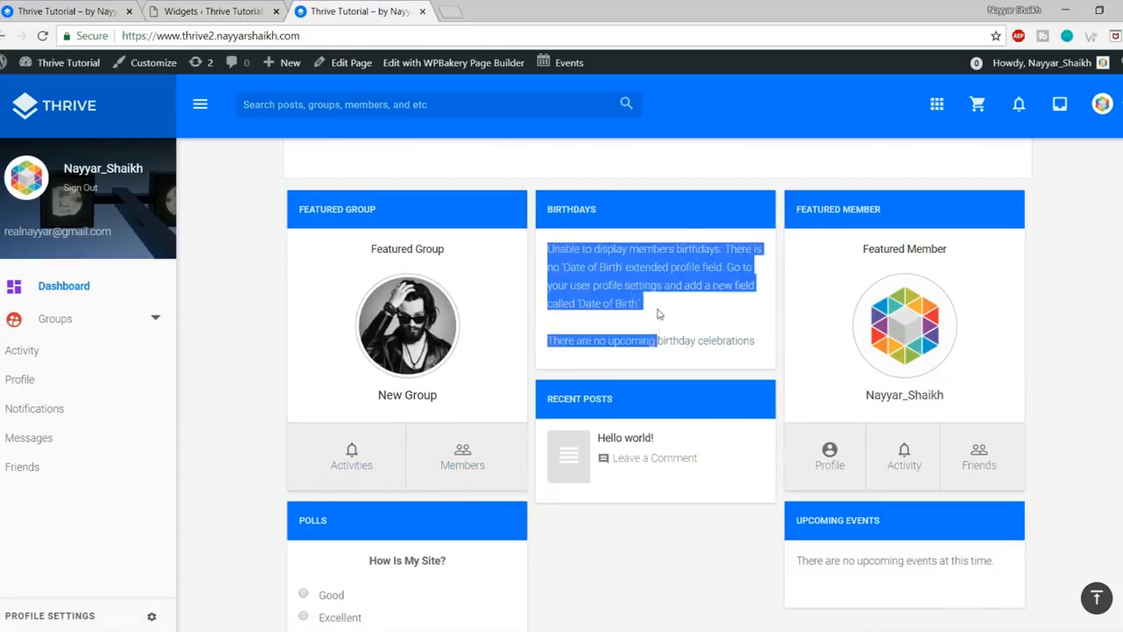
click(658, 312)
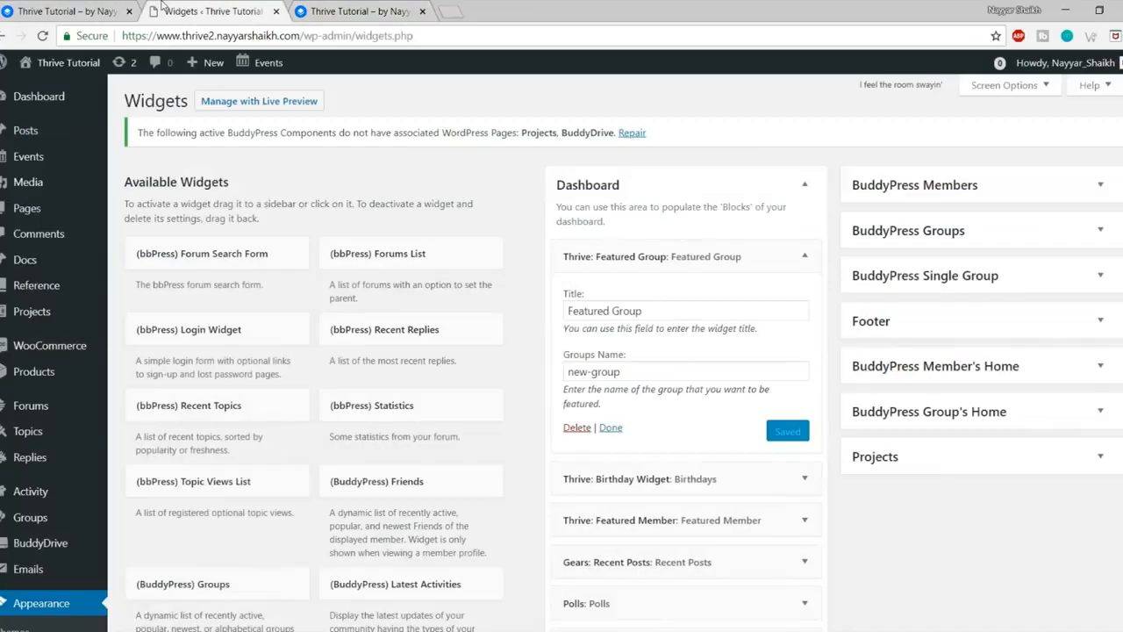
click(163, 9)
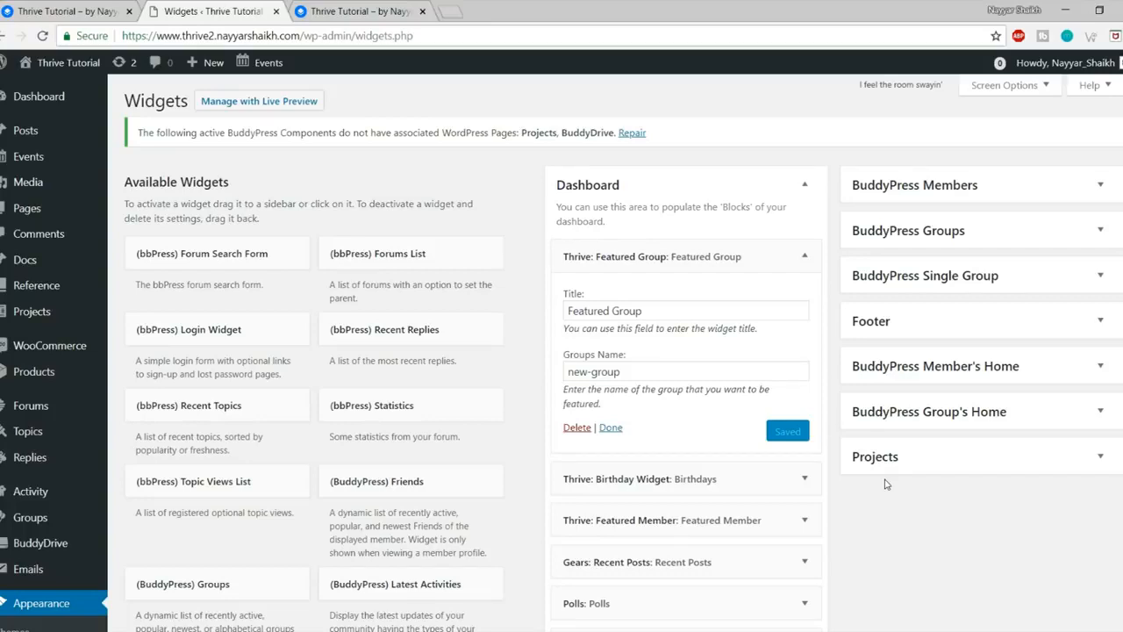
Step: Go from the Widgets page to Users > Profile Fields
scroll(1009, 562, down, 5)
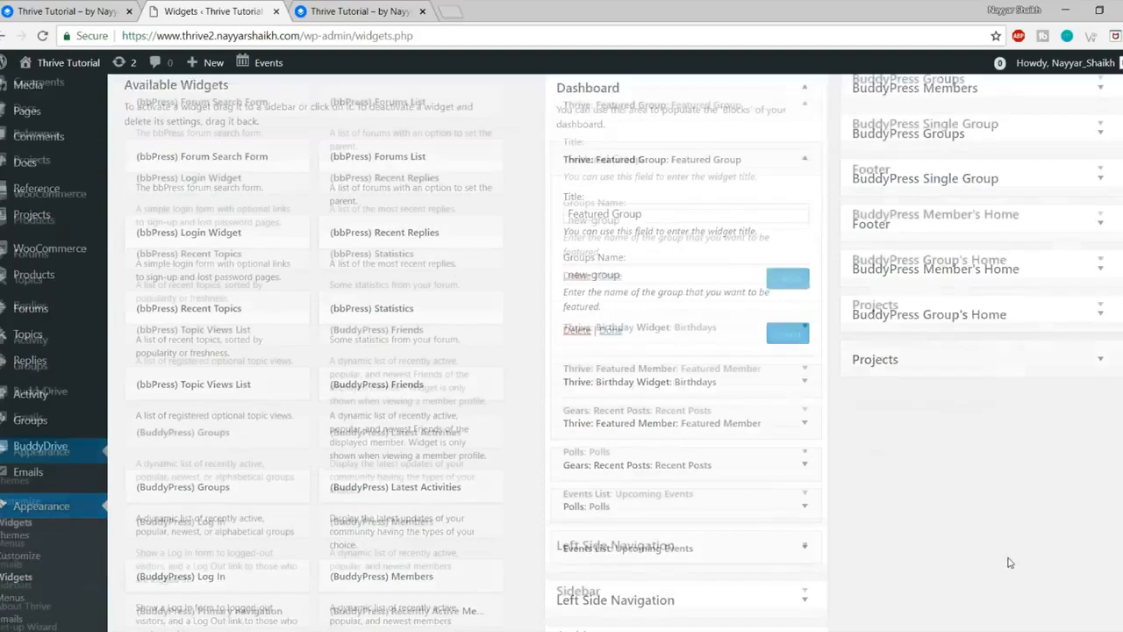
scroll(965, 461, down, 2)
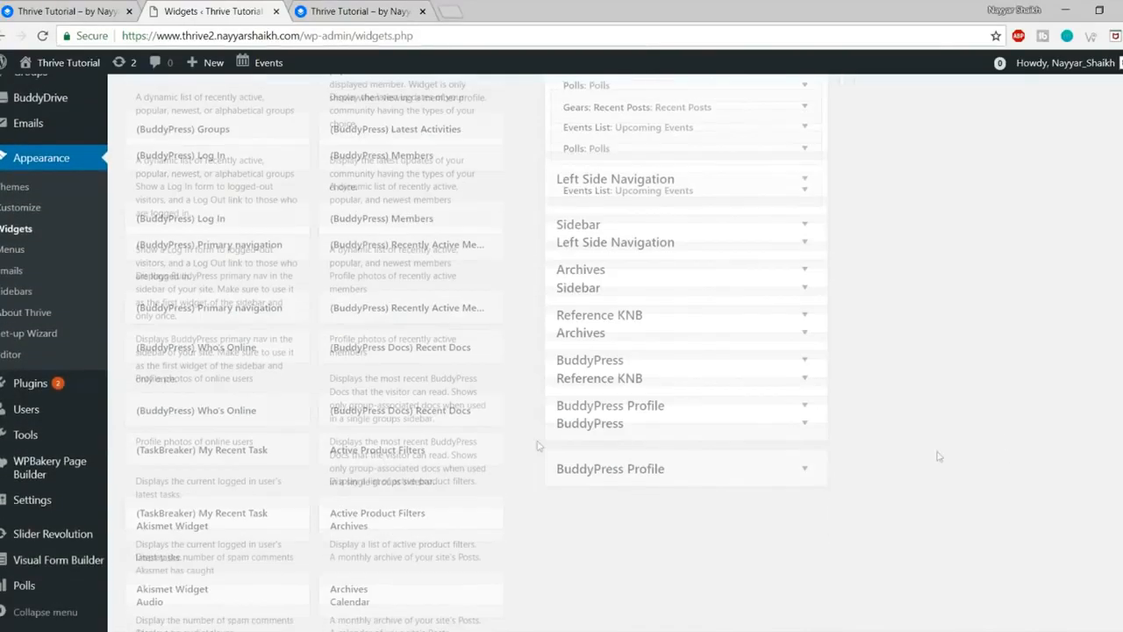
mouse_move(44, 409)
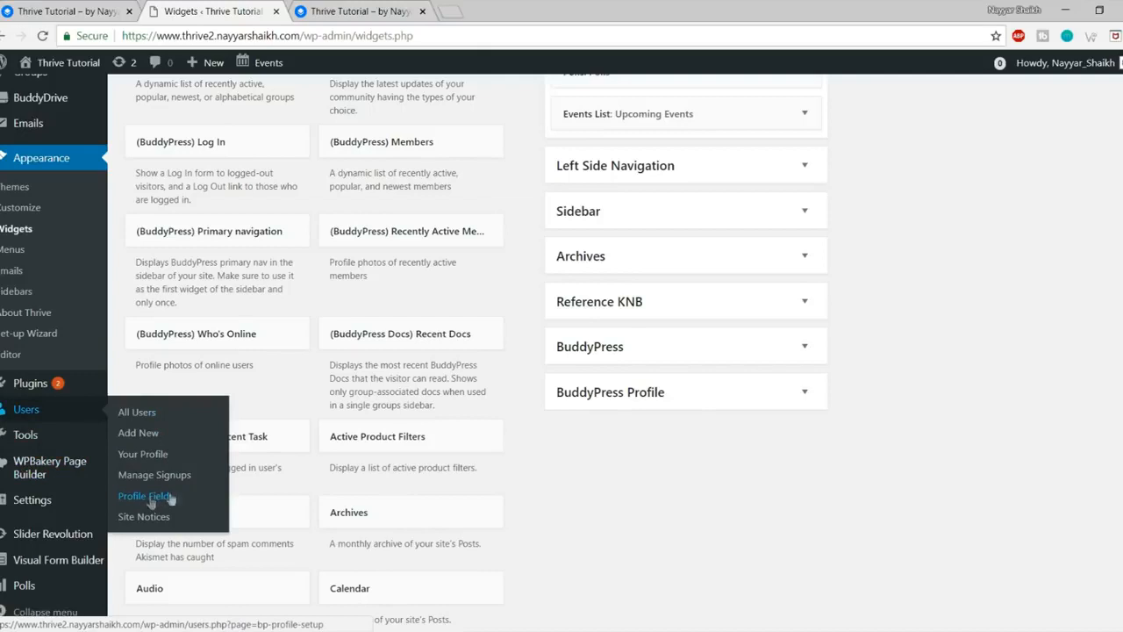
click(152, 499)
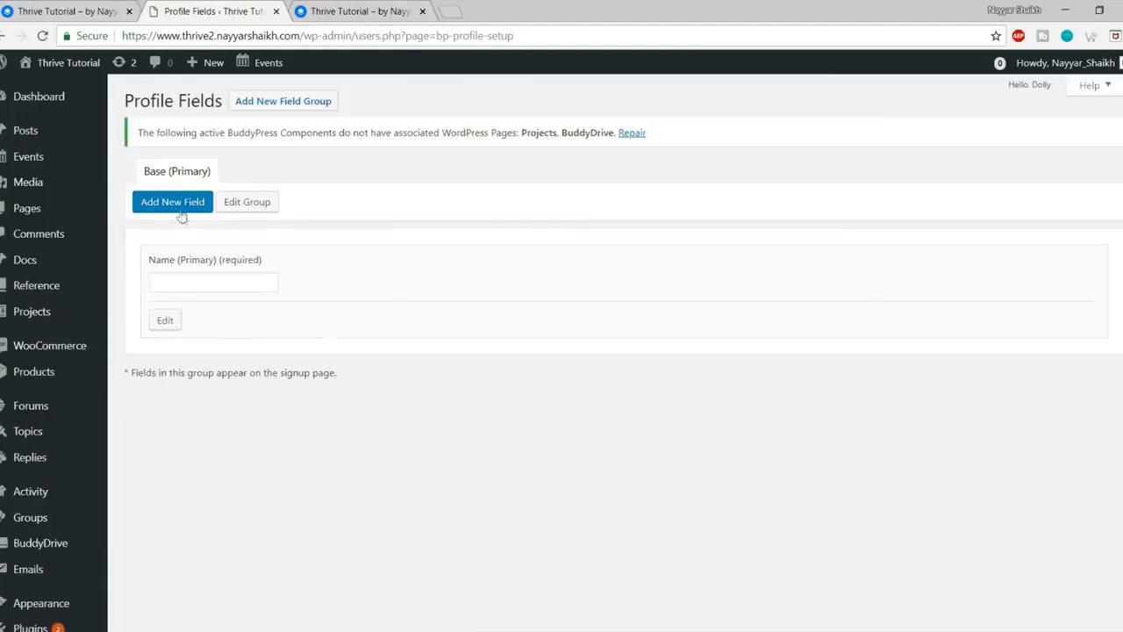
Step: Start a new profile field named Date of Birth, described 'Users birthday comes here...'
click(180, 209)
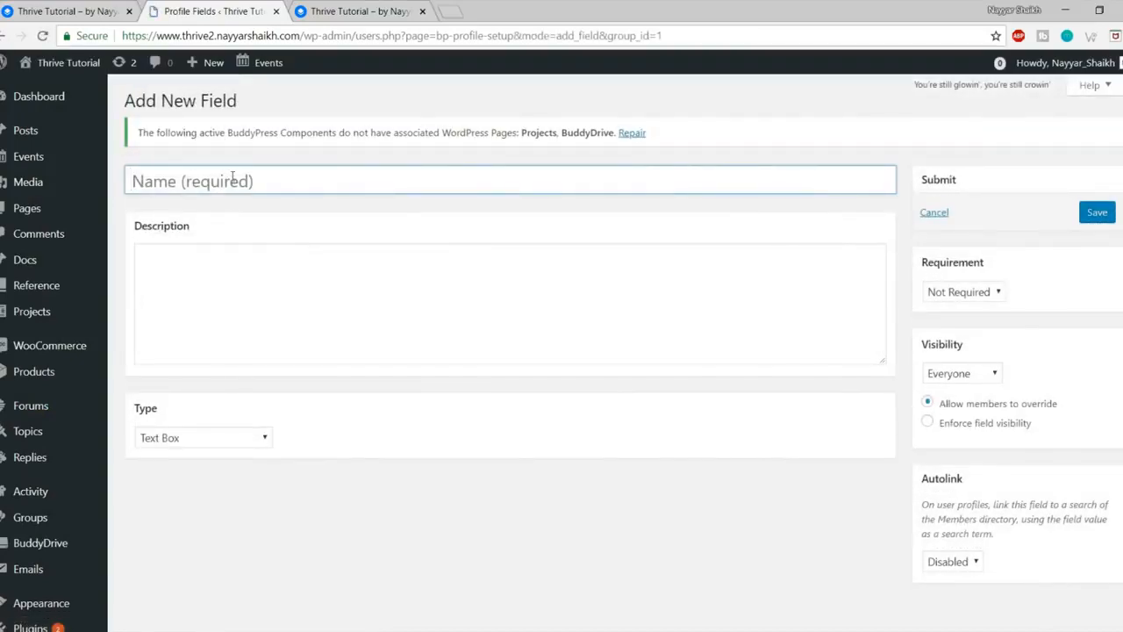
text(Date of Birth)
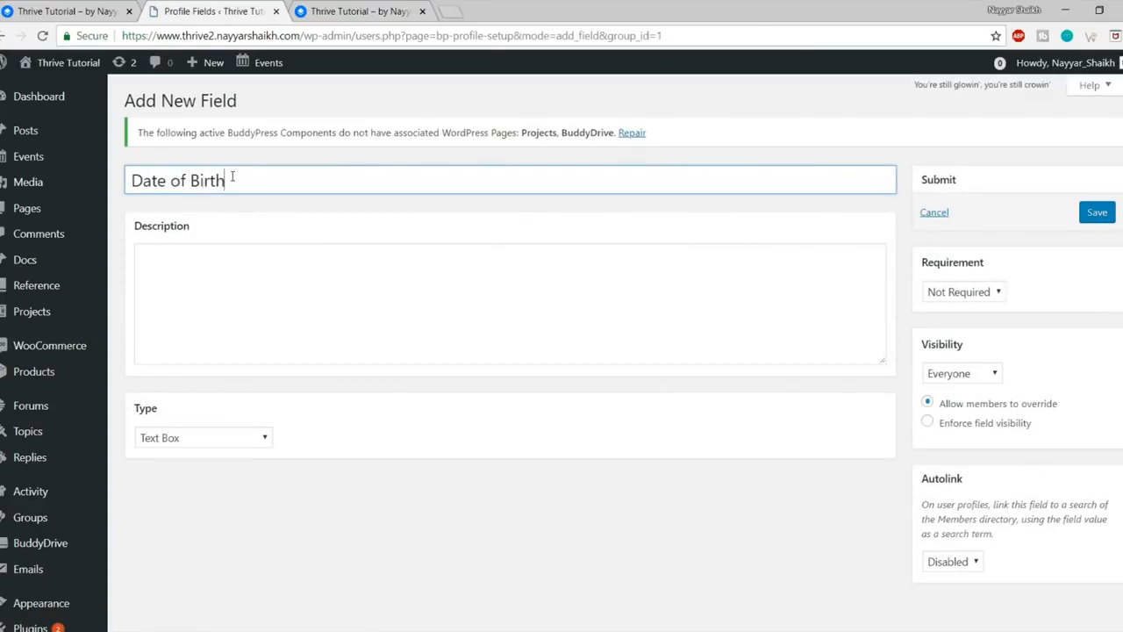
click(228, 252)
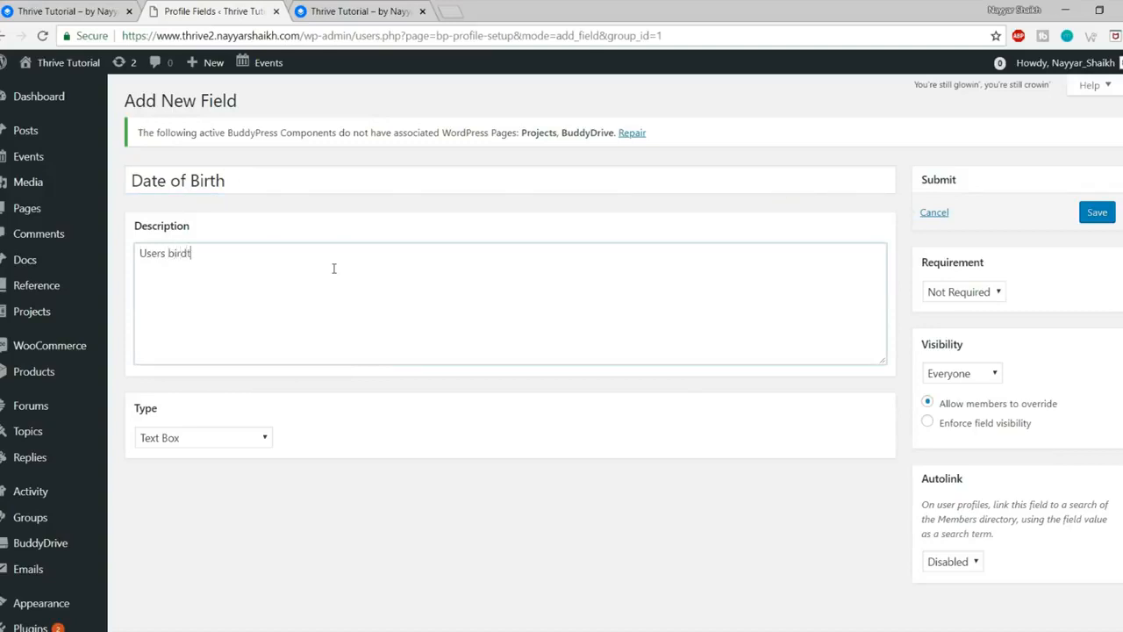
text(Users birdthday)
right_click(203, 250)
click(221, 260)
click(258, 265)
scroll(249, 392, down, 1)
scroll(289, 401, up, 1)
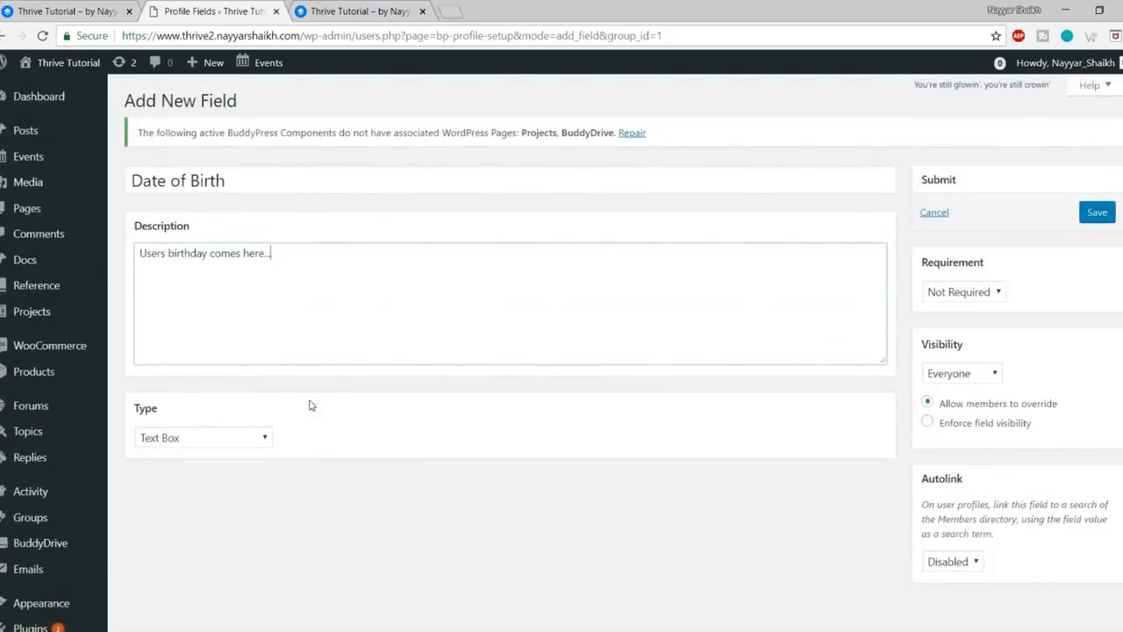
Step: Make the field a Date Selector using the d/m/Y (18/07/2018) format
click(179, 441)
scroll(351, 431, down, 1)
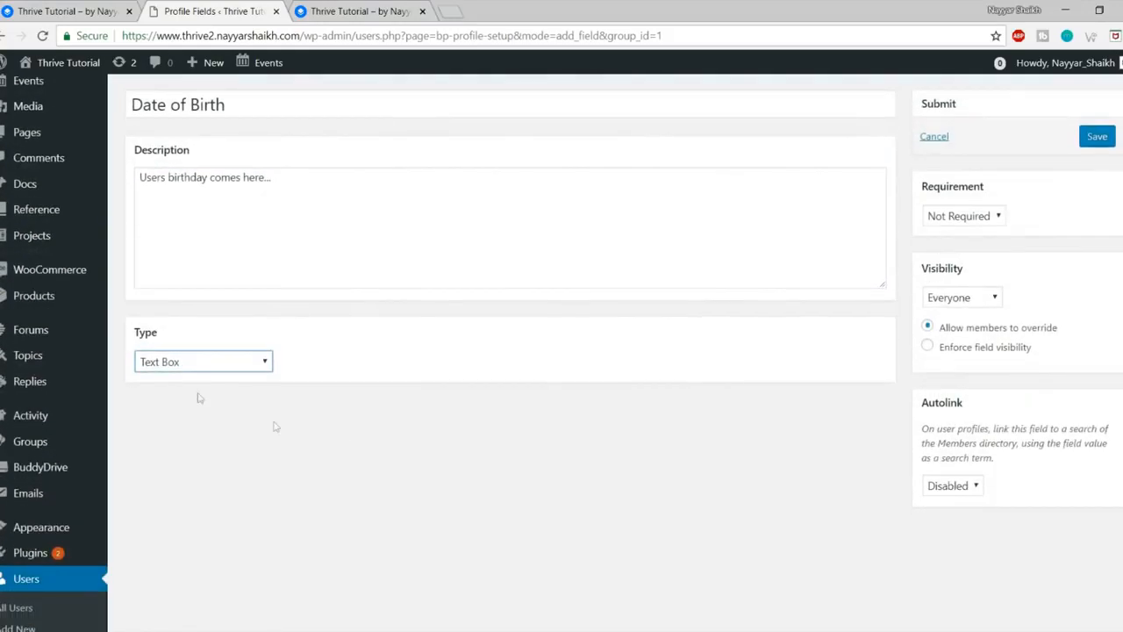
click(201, 362)
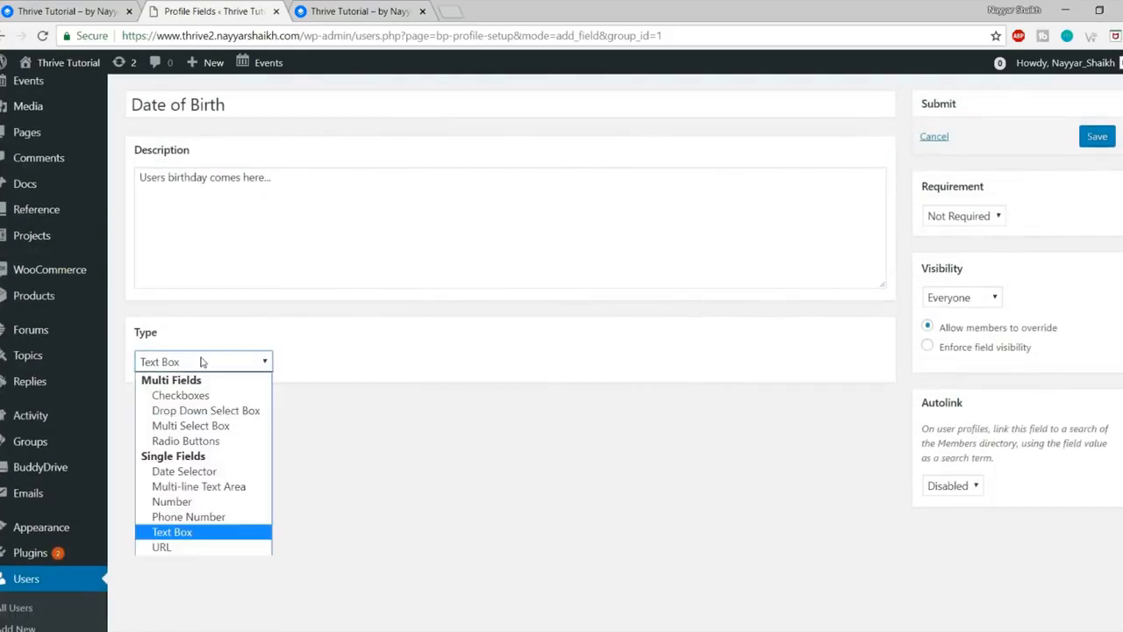
click(212, 474)
scroll(365, 393, down, 2)
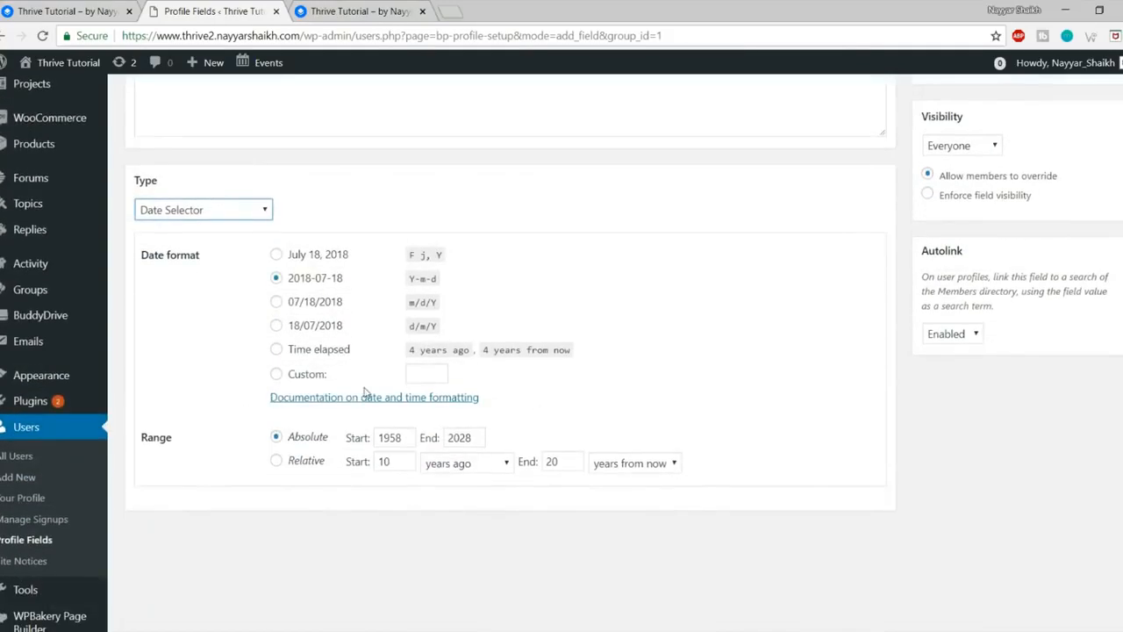
click(309, 330)
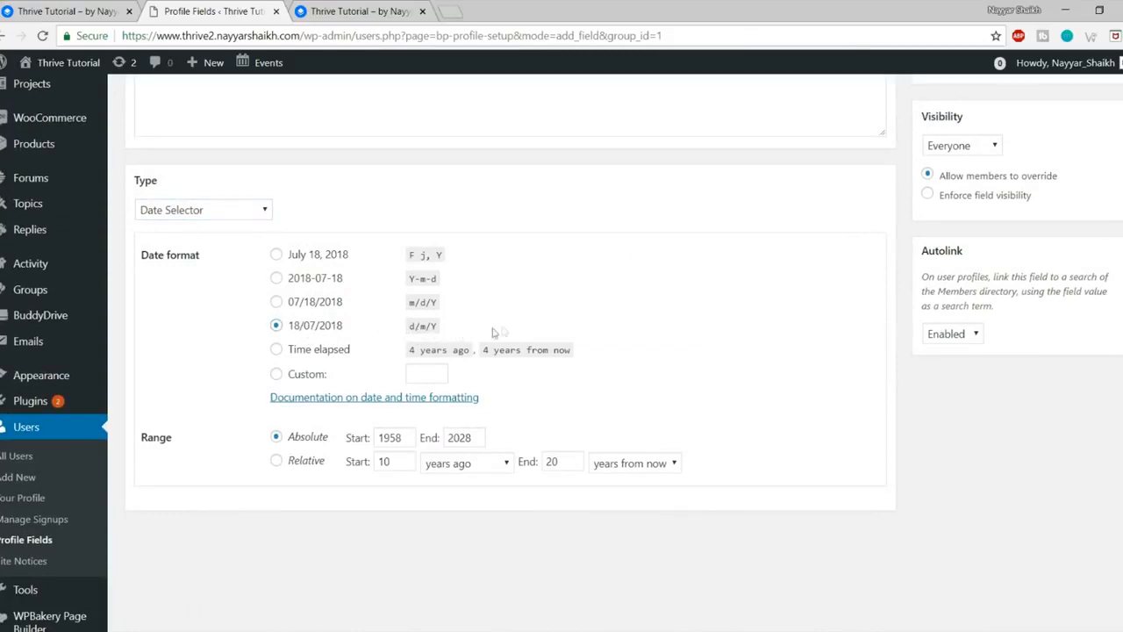
scroll(442, 359, up, 2)
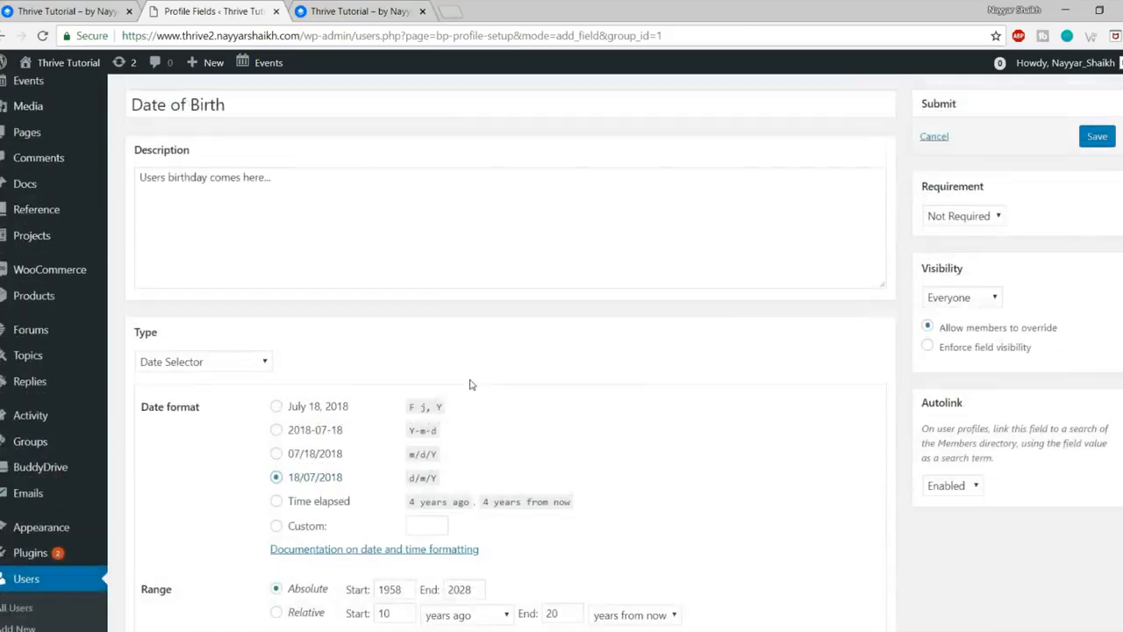
Step: Keep visibility Everyone and Not Required, then save the Date of Birth field
click(986, 300)
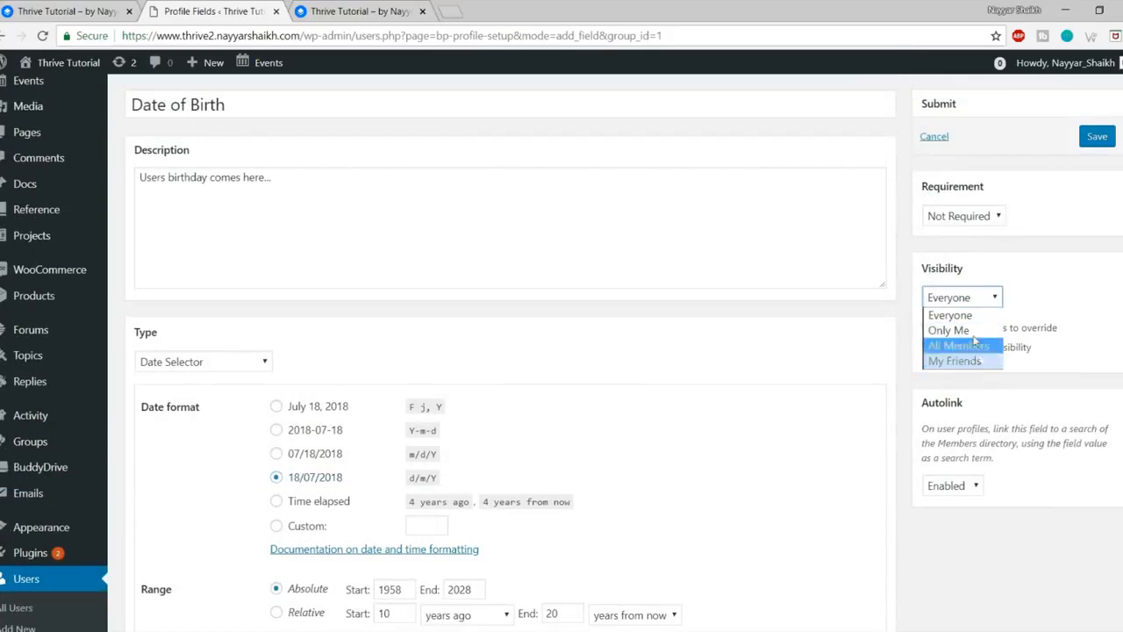
click(993, 306)
click(987, 303)
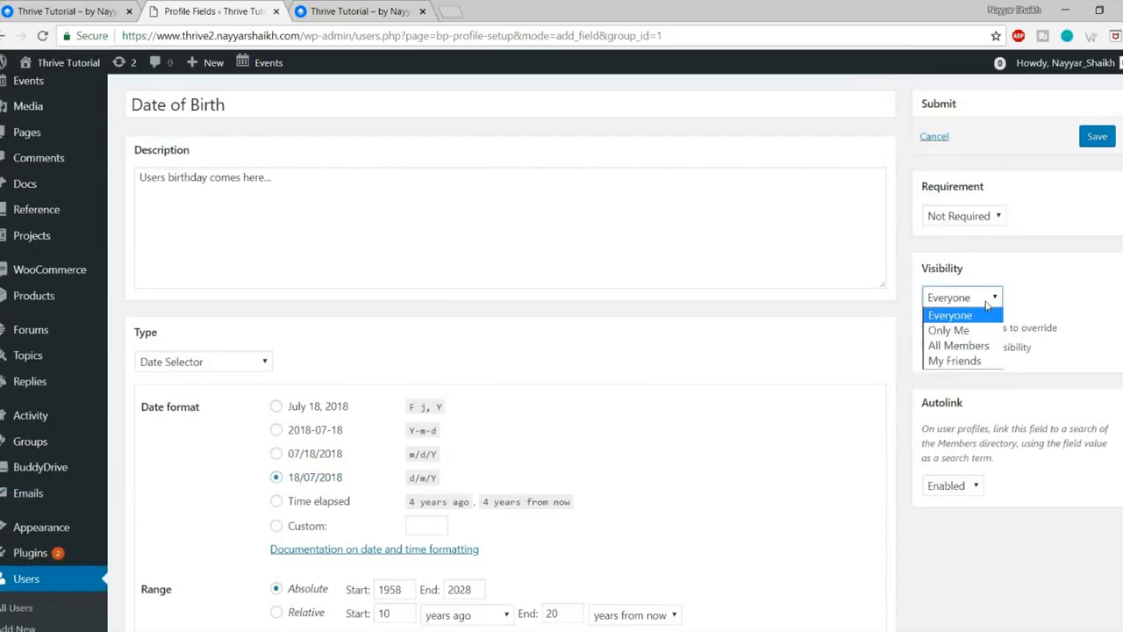
click(976, 318)
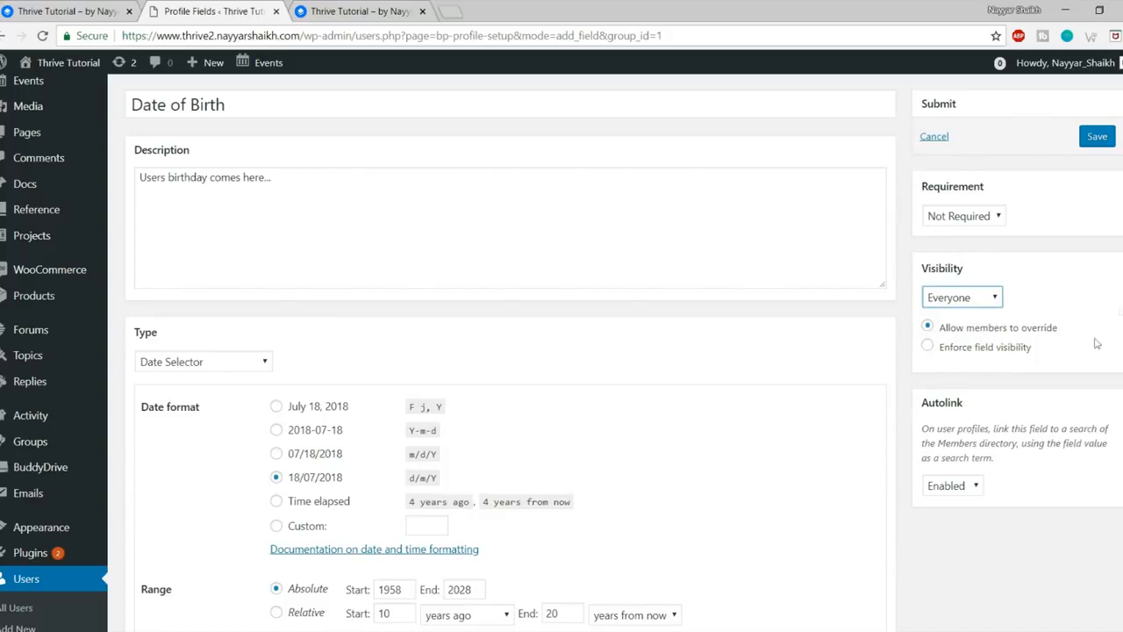
drag(1070, 325, 930, 323)
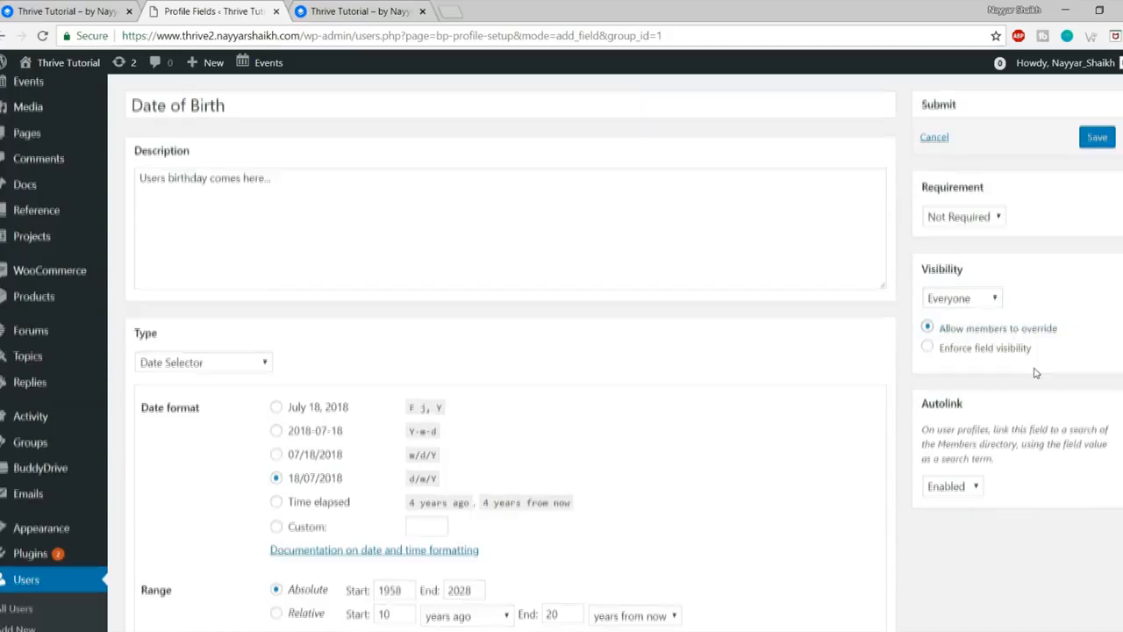
scroll(1035, 373, up, 2)
click(959, 292)
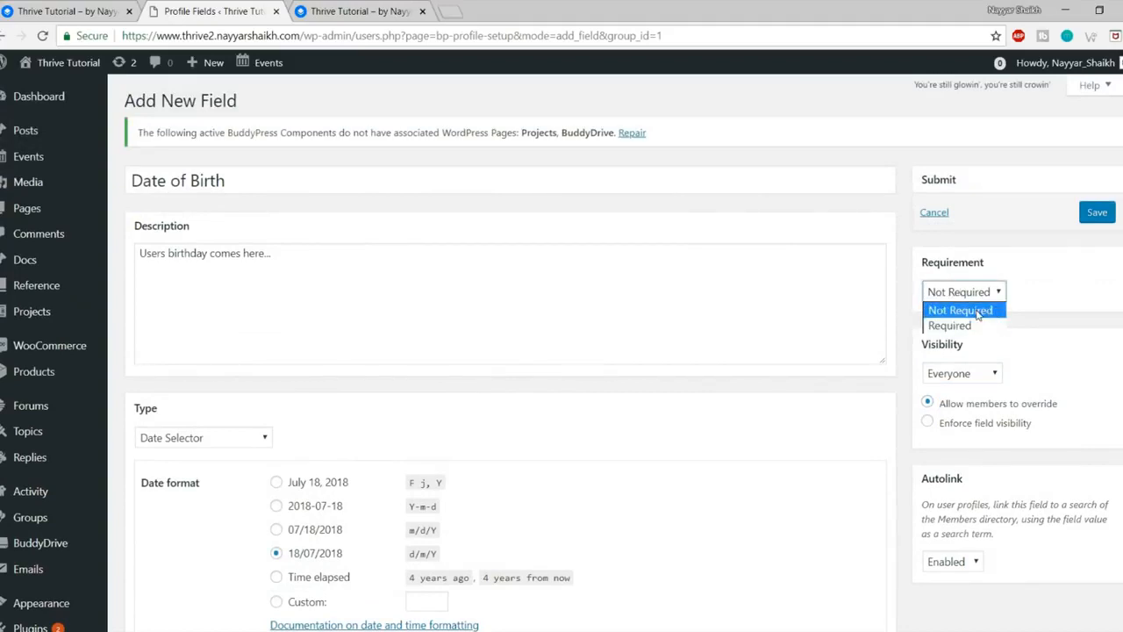
click(977, 312)
click(1096, 213)
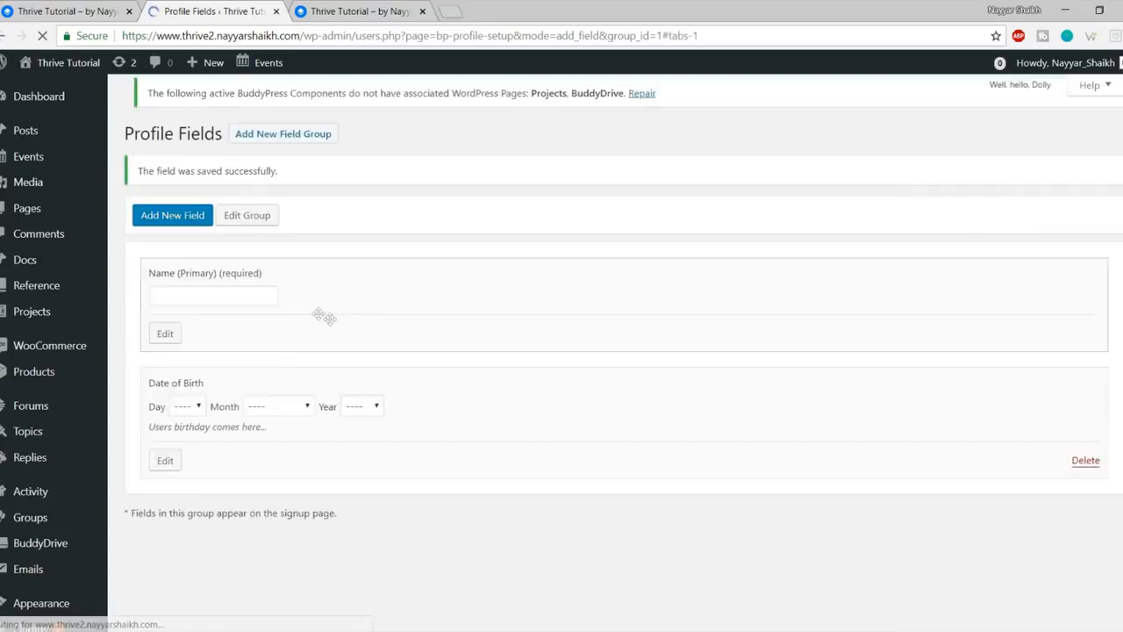
Step: Sign out of the member account on the site and close the extra tabs
click(227, 585)
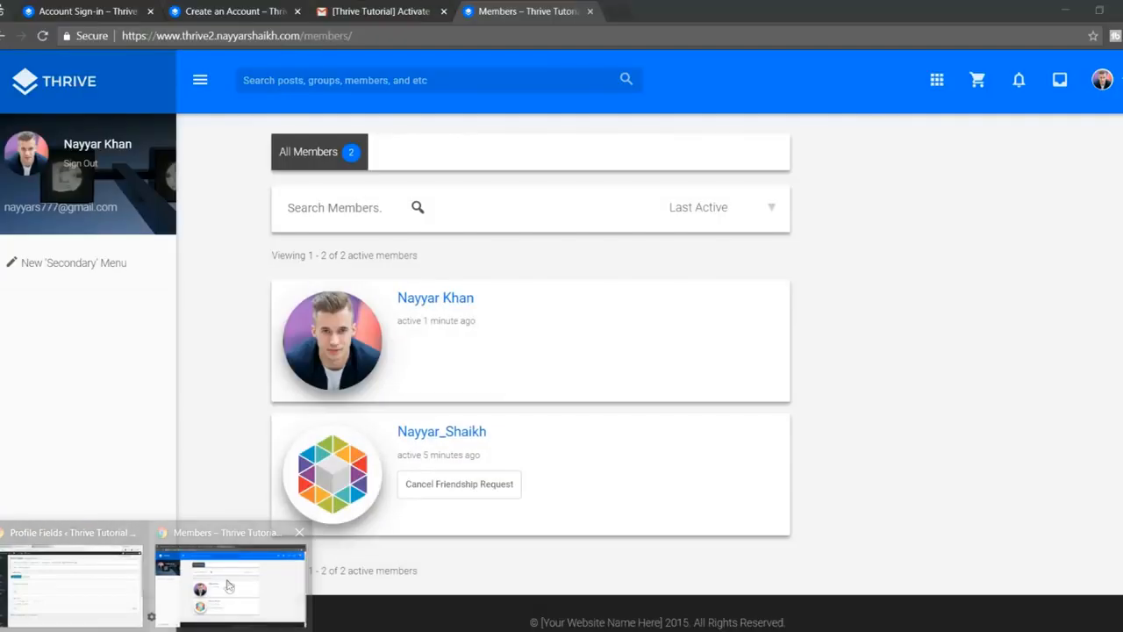
click(1102, 81)
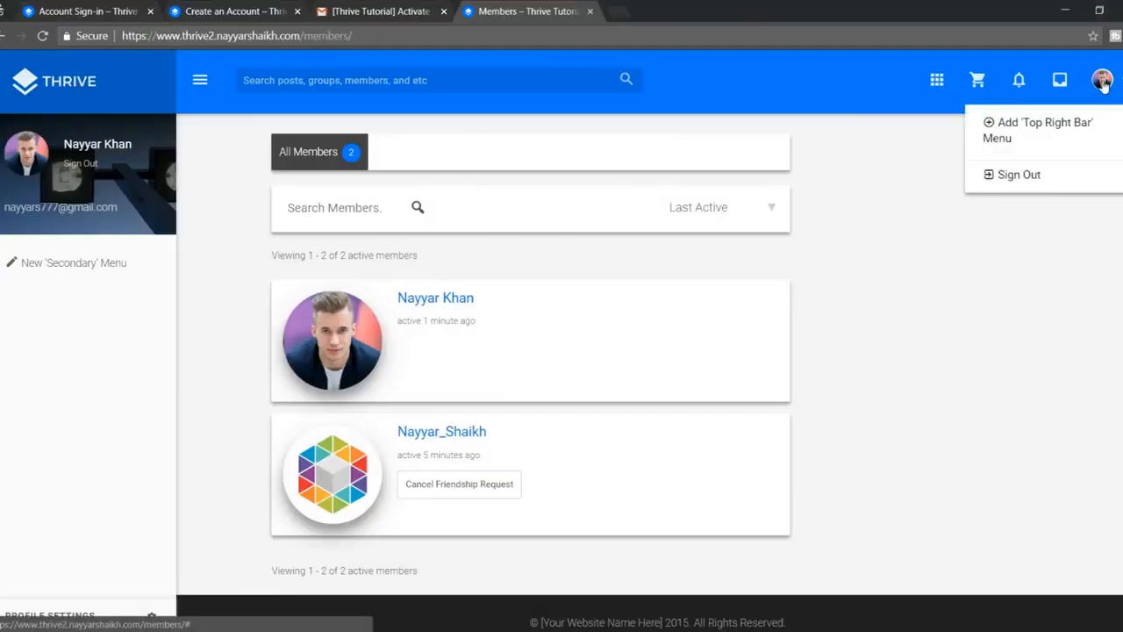
click(1034, 175)
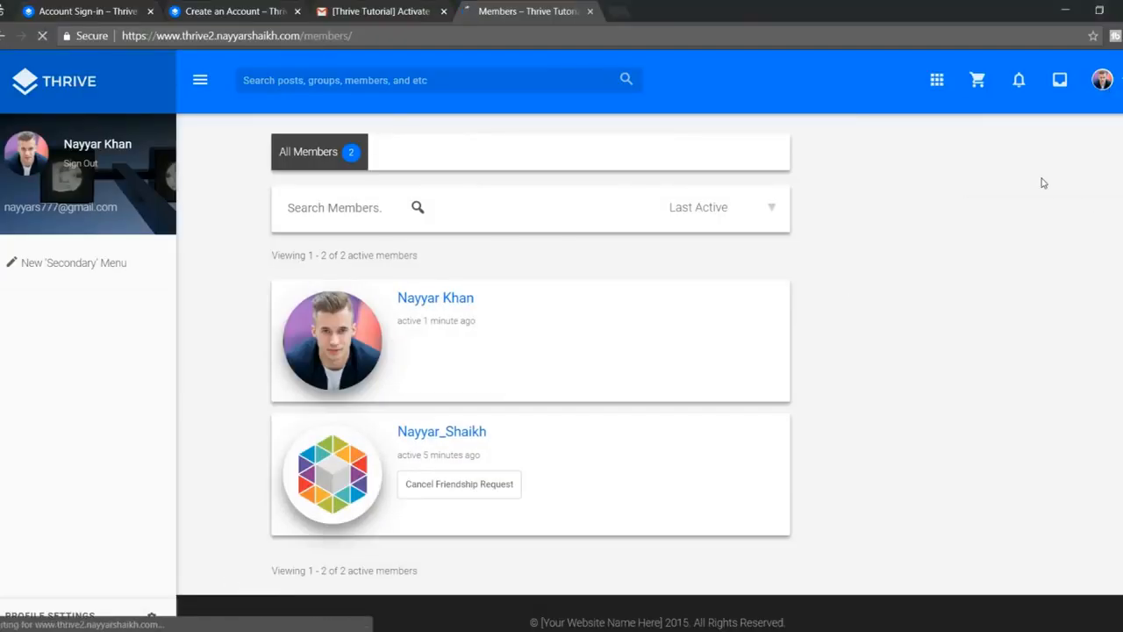
click(443, 12)
click(295, 12)
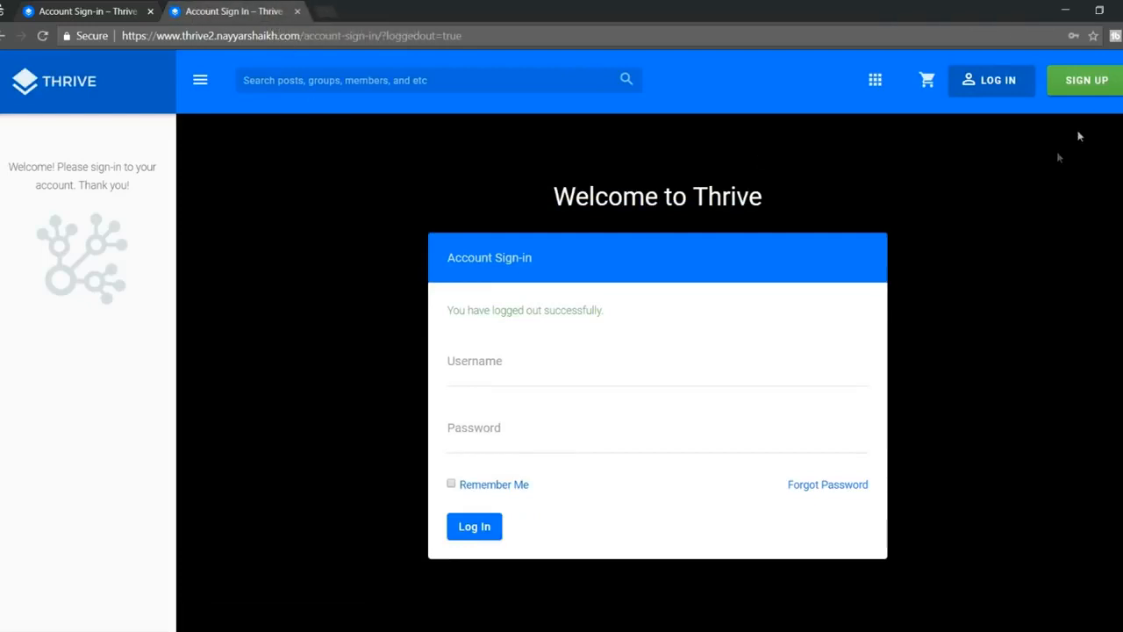
Step: Check the sign-up page's Date of Birth dropdowns, then return to Profile Fields
click(1092, 86)
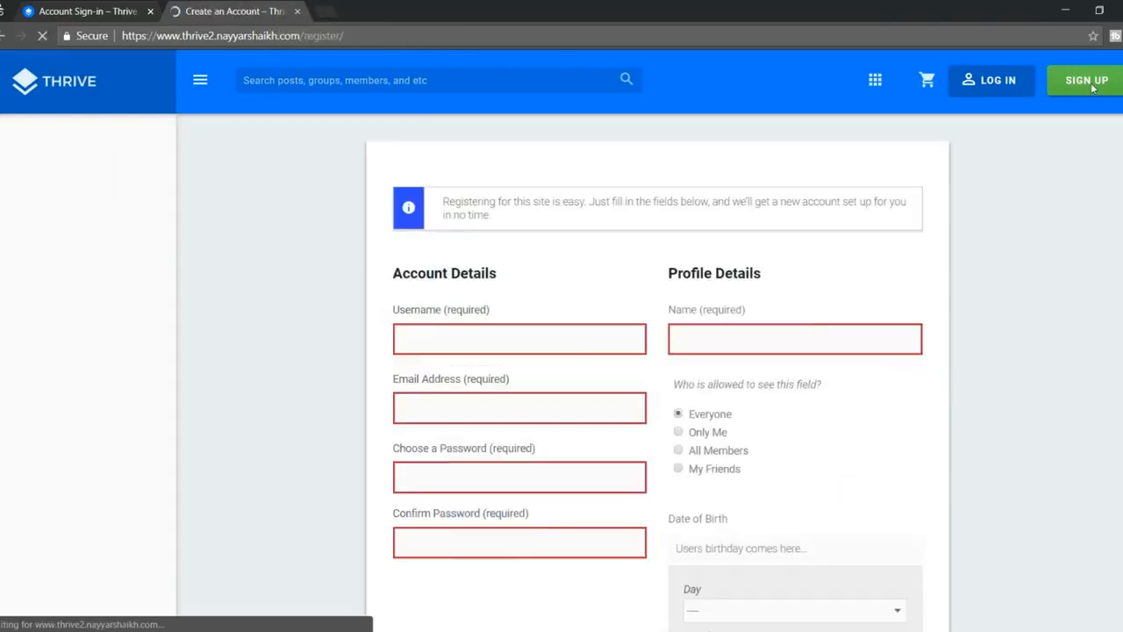
scroll(828, 283, down, 2)
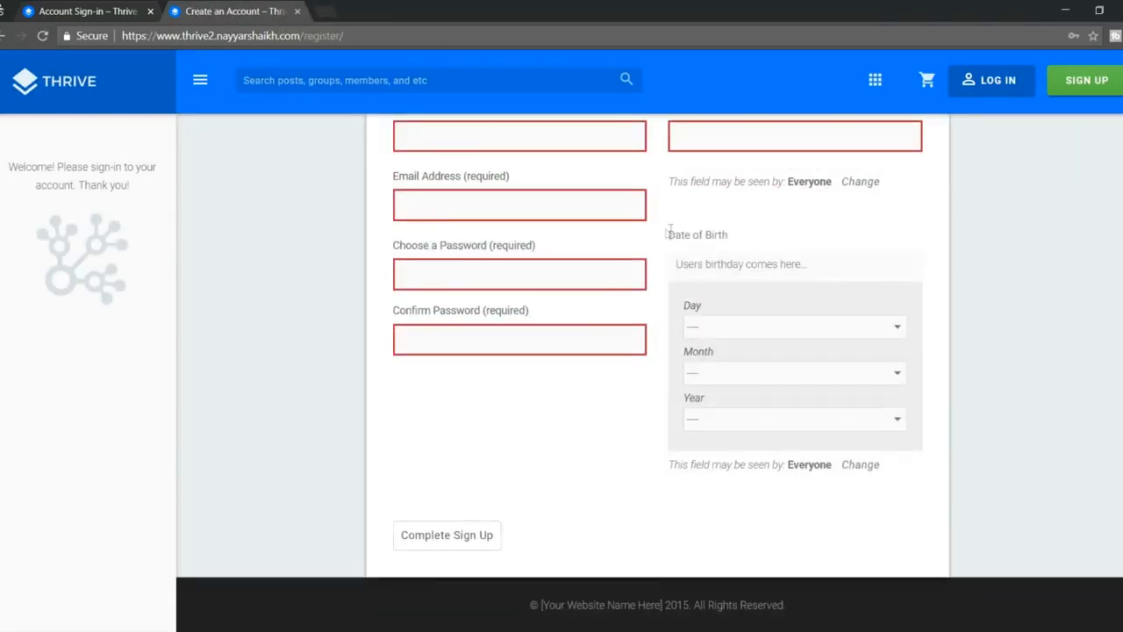
drag(669, 232, 769, 233)
click(769, 234)
click(760, 327)
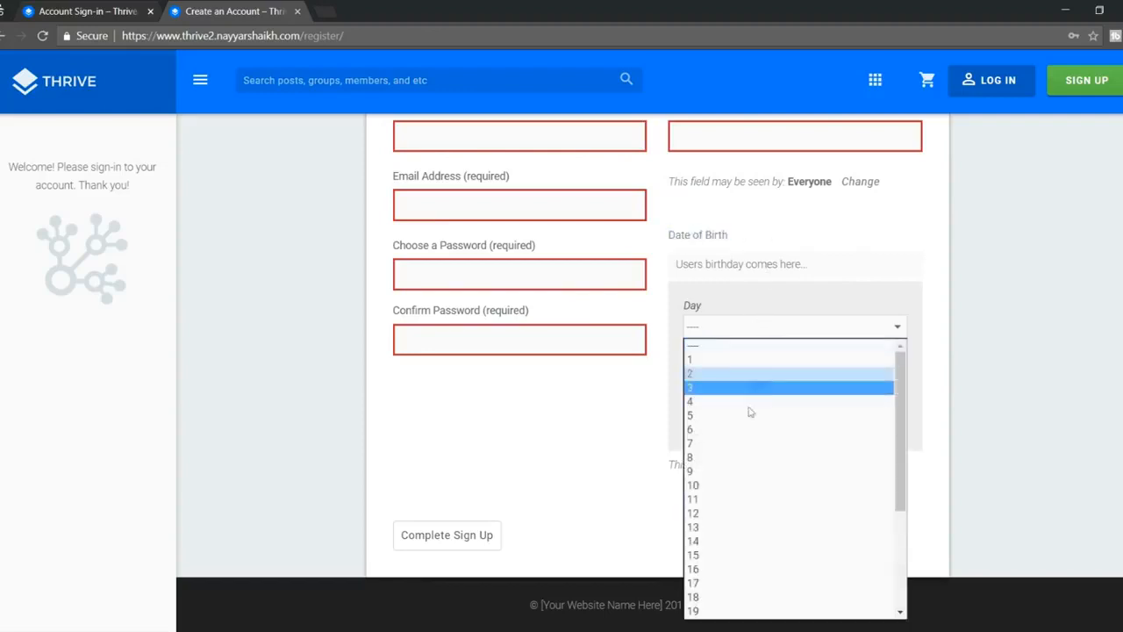
click(990, 383)
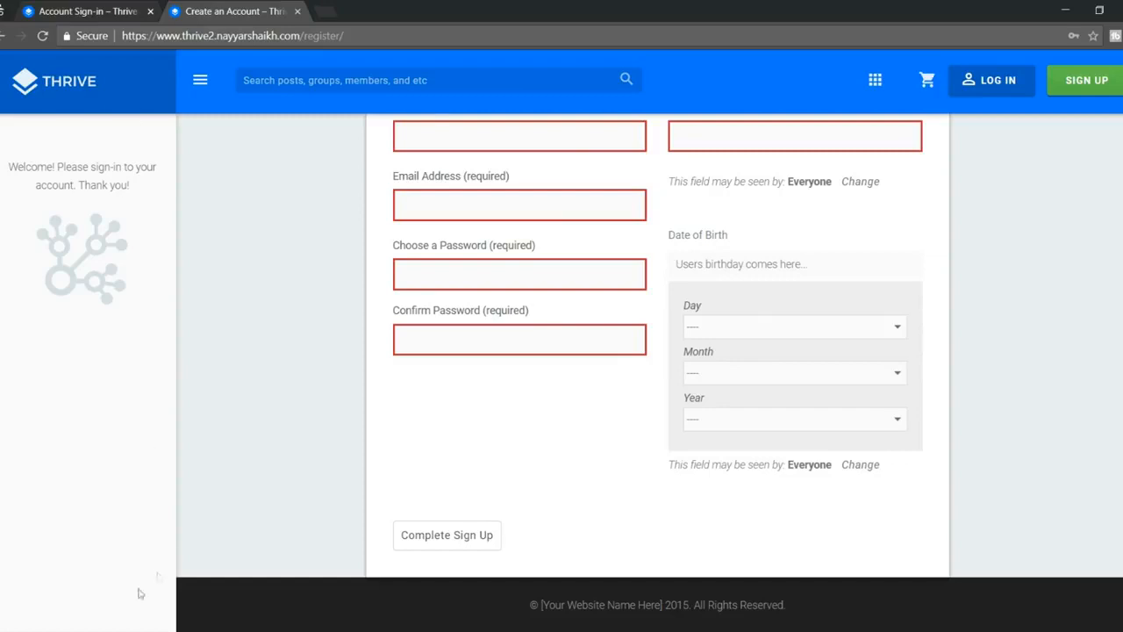
click(88, 592)
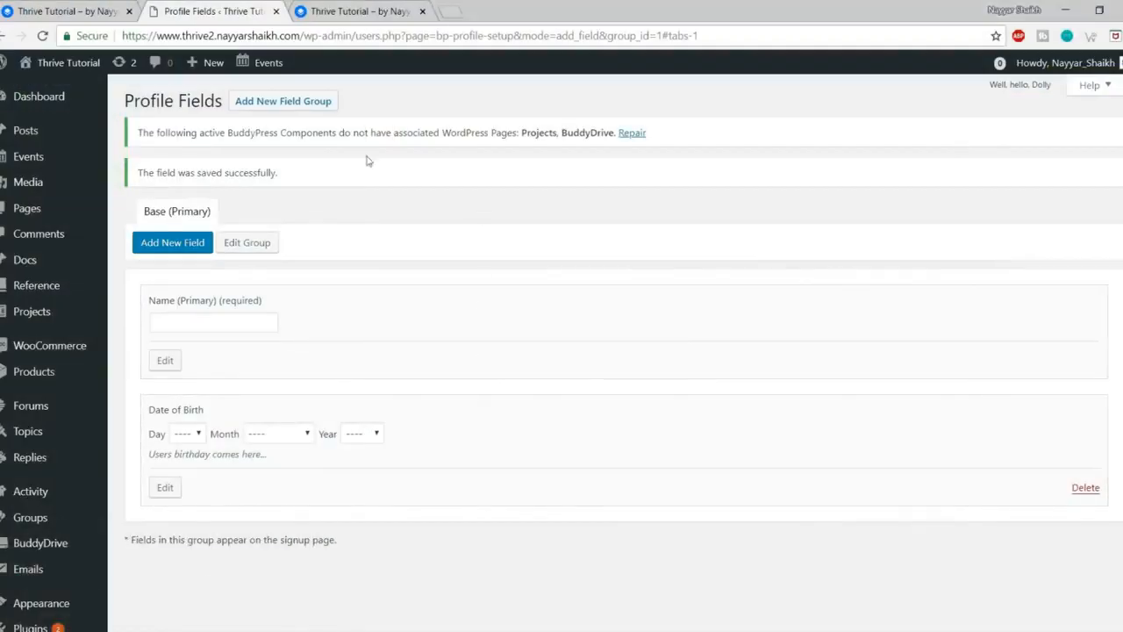
Step: Open the member's profile details for editing on the Thrive site
click(379, 11)
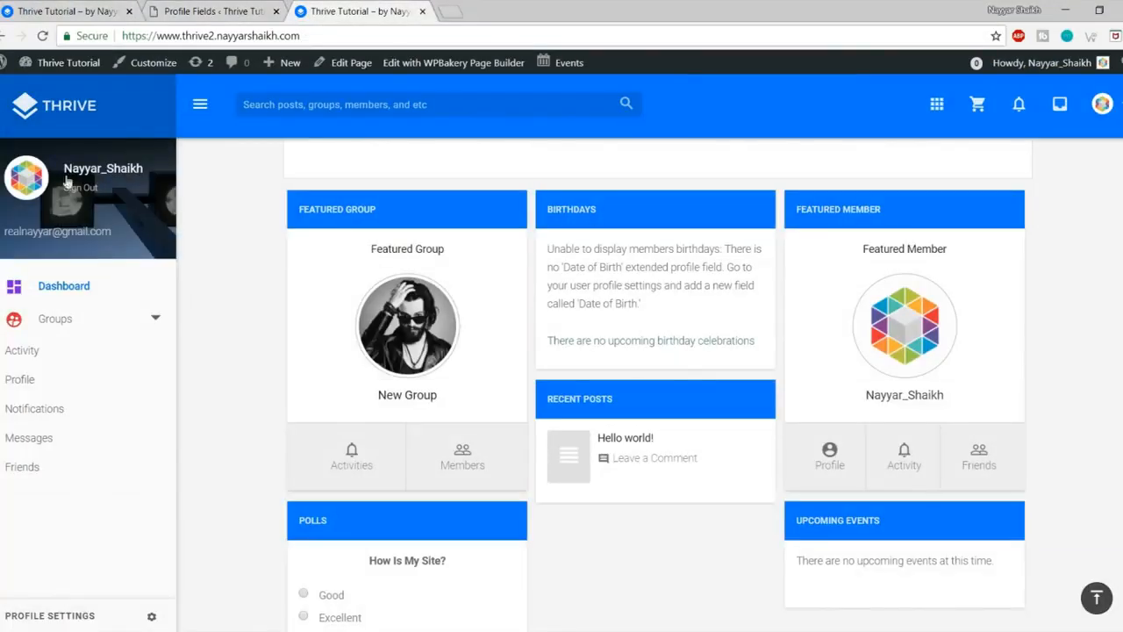
click(87, 172)
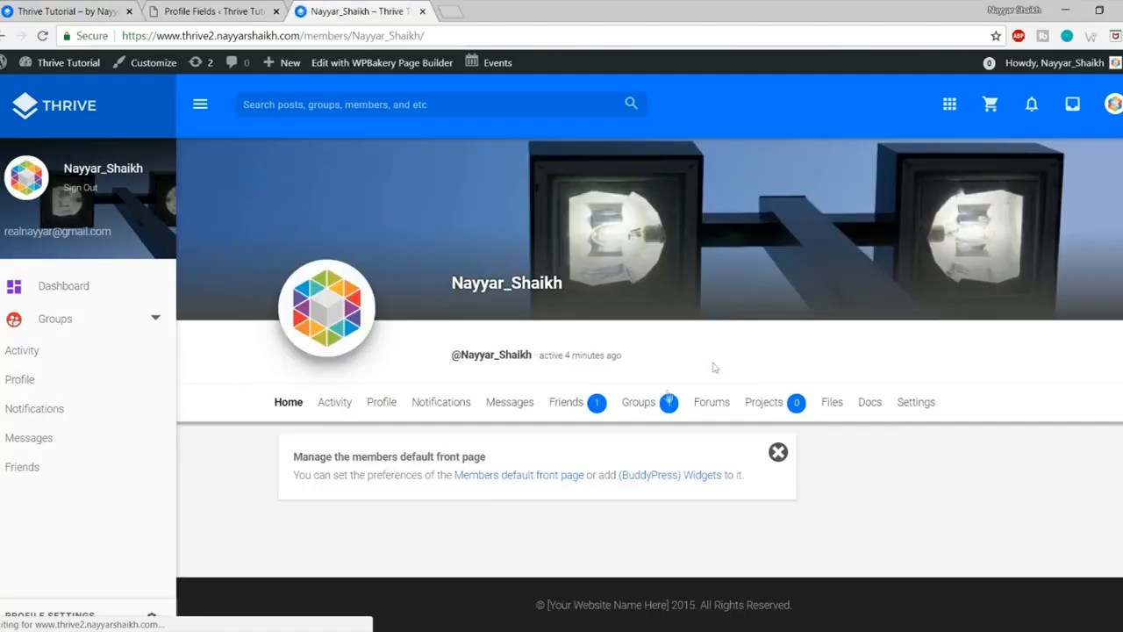
click(381, 406)
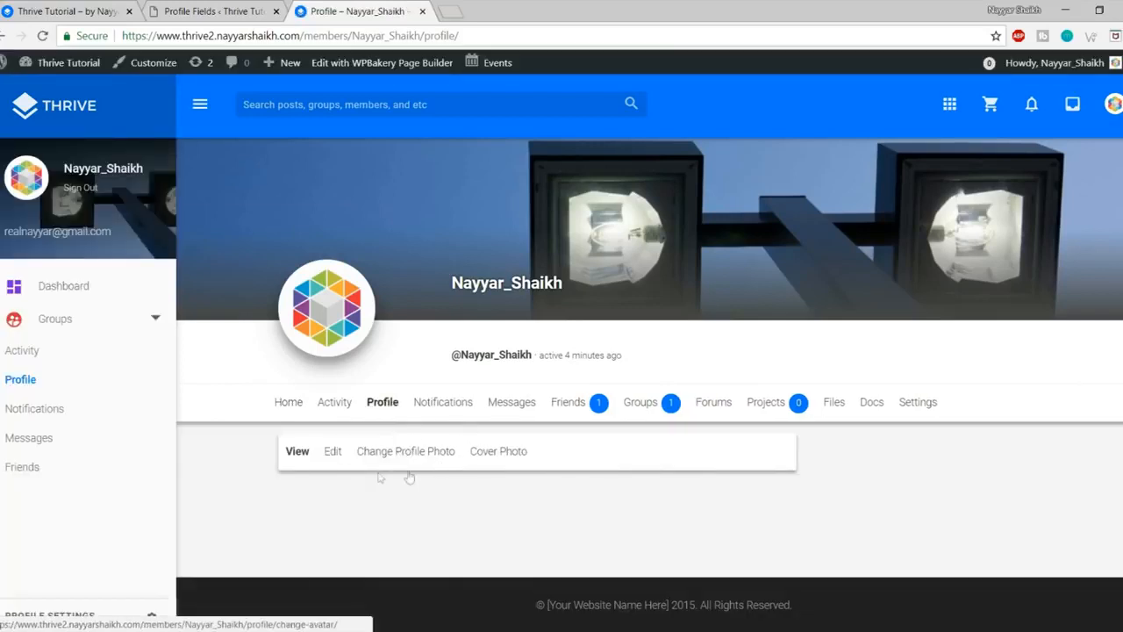
click(330, 458)
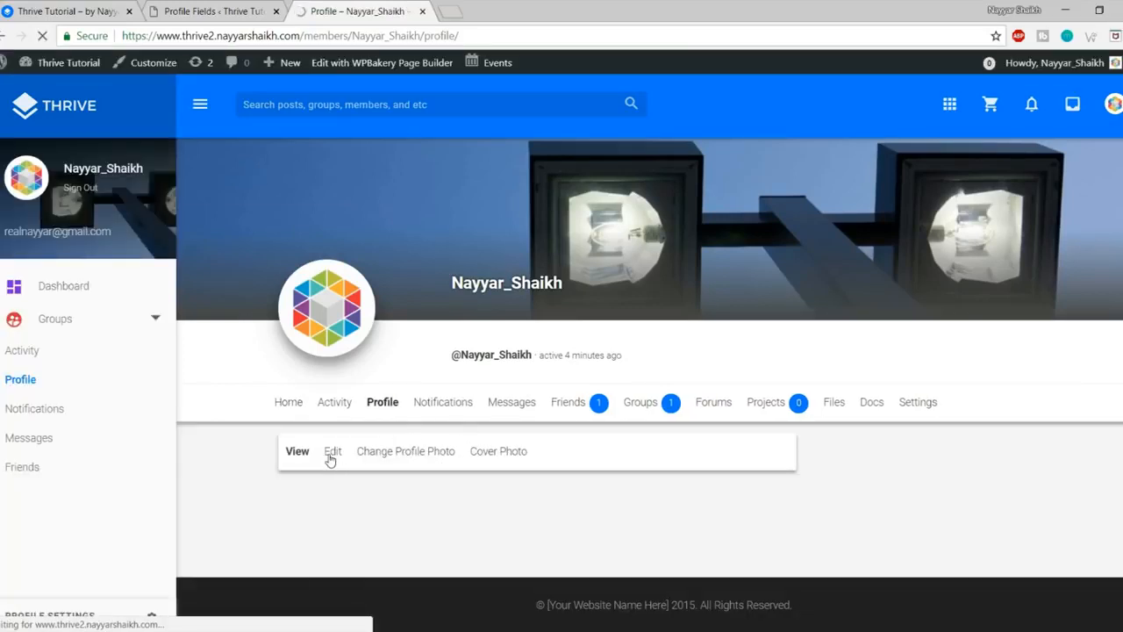
scroll(331, 458, down, 5)
click(358, 321)
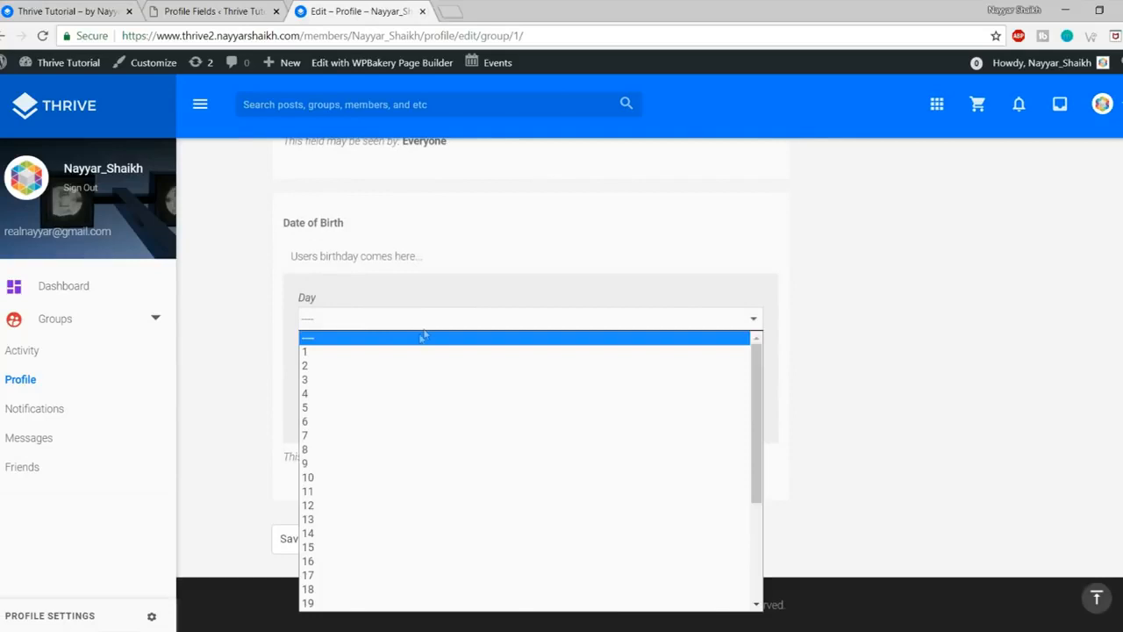
click(373, 436)
click(379, 364)
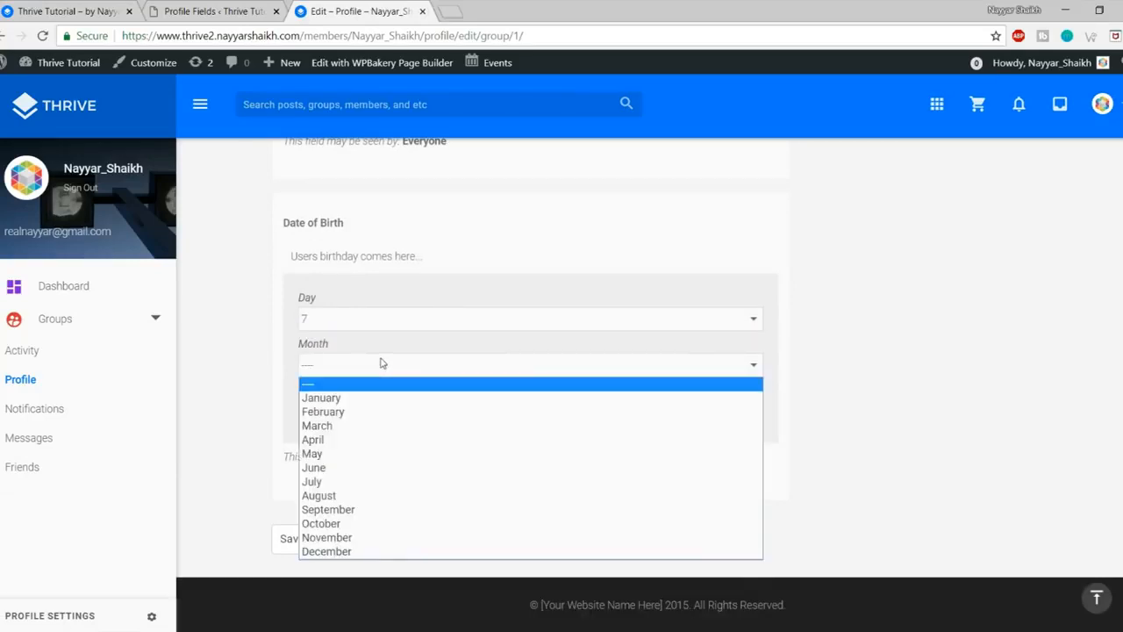
click(379, 469)
click(370, 414)
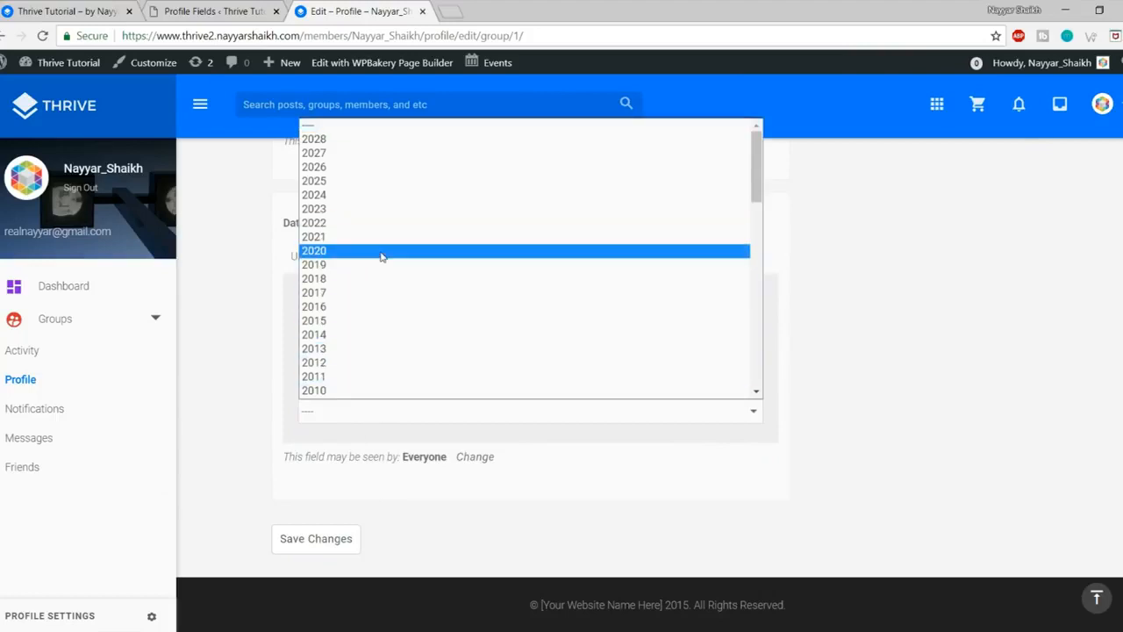
scroll(381, 258, down, 10)
scroll(381, 263, up, 3)
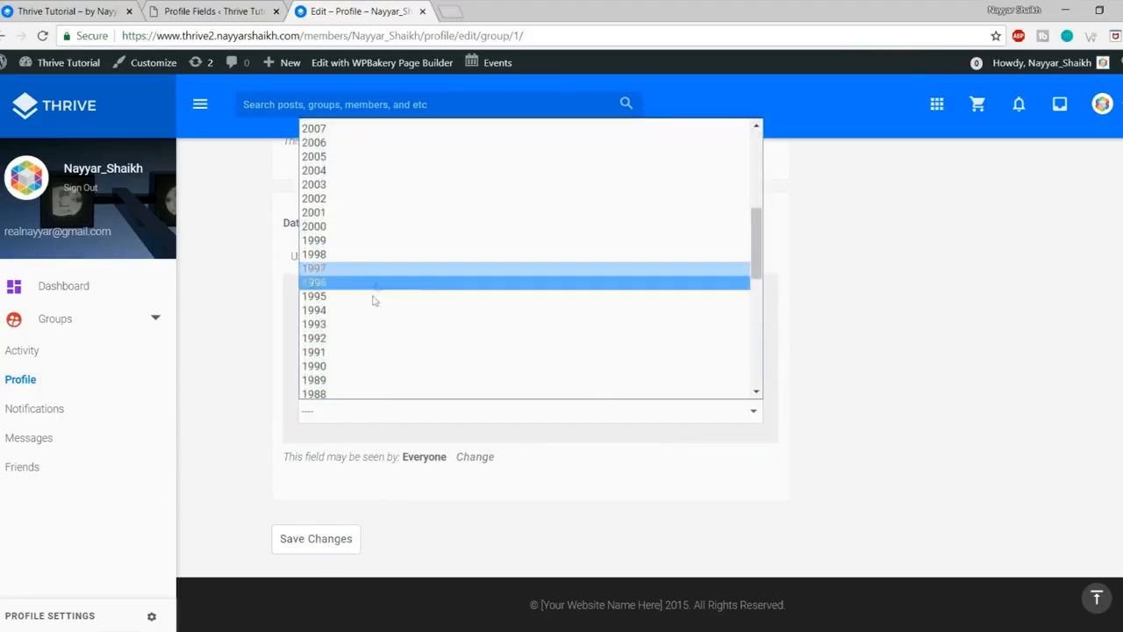
click(367, 310)
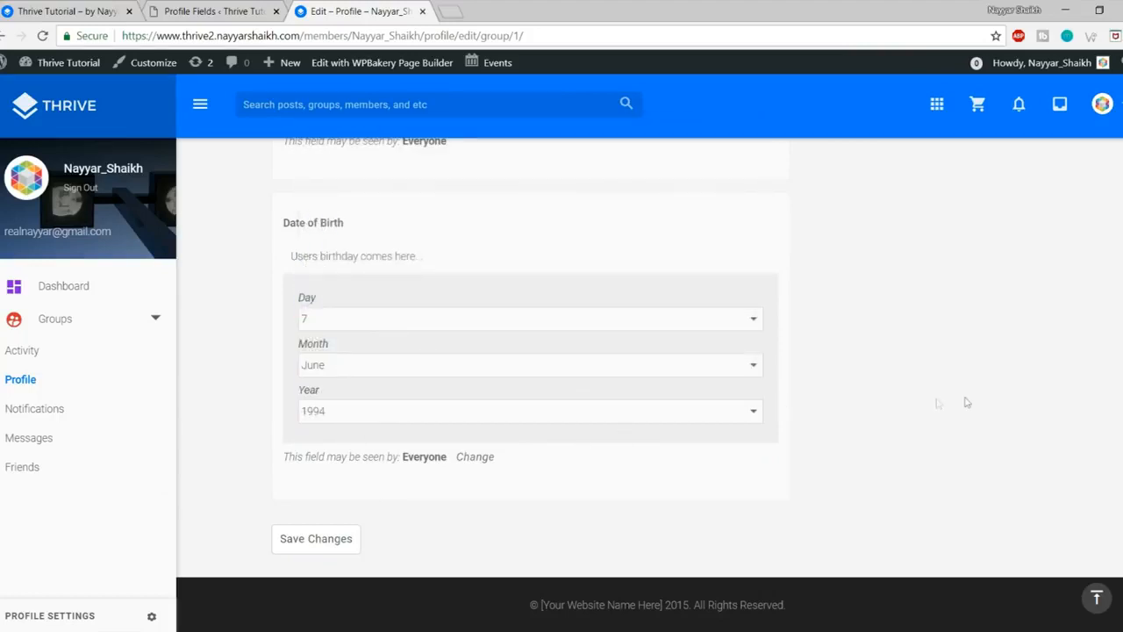
click(370, 368)
click(359, 497)
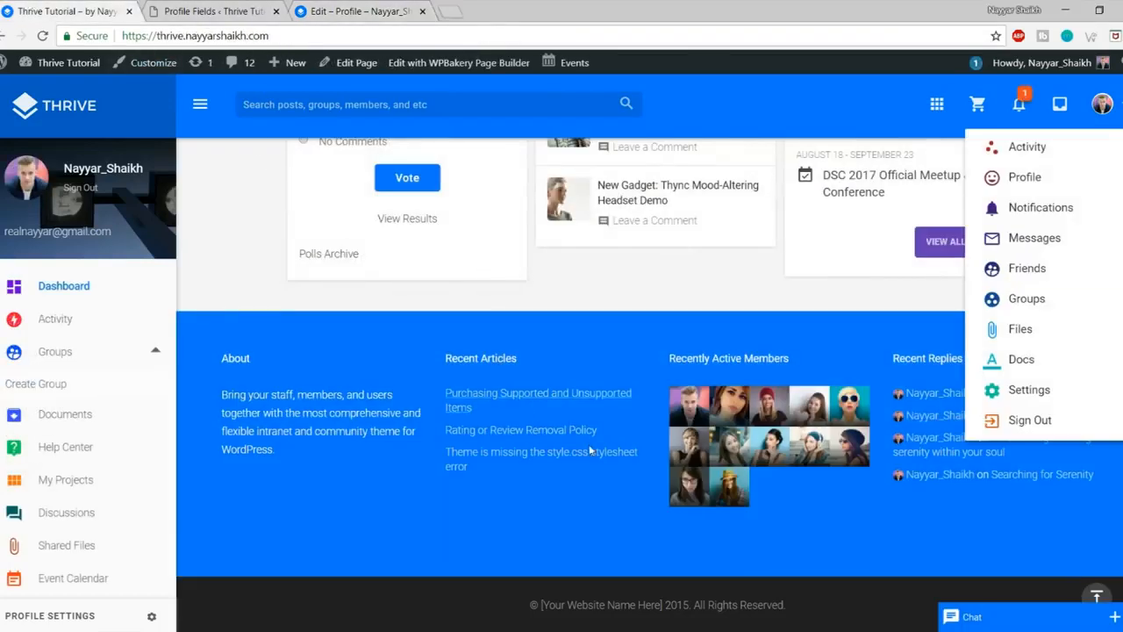
scroll(590, 451, up, 5)
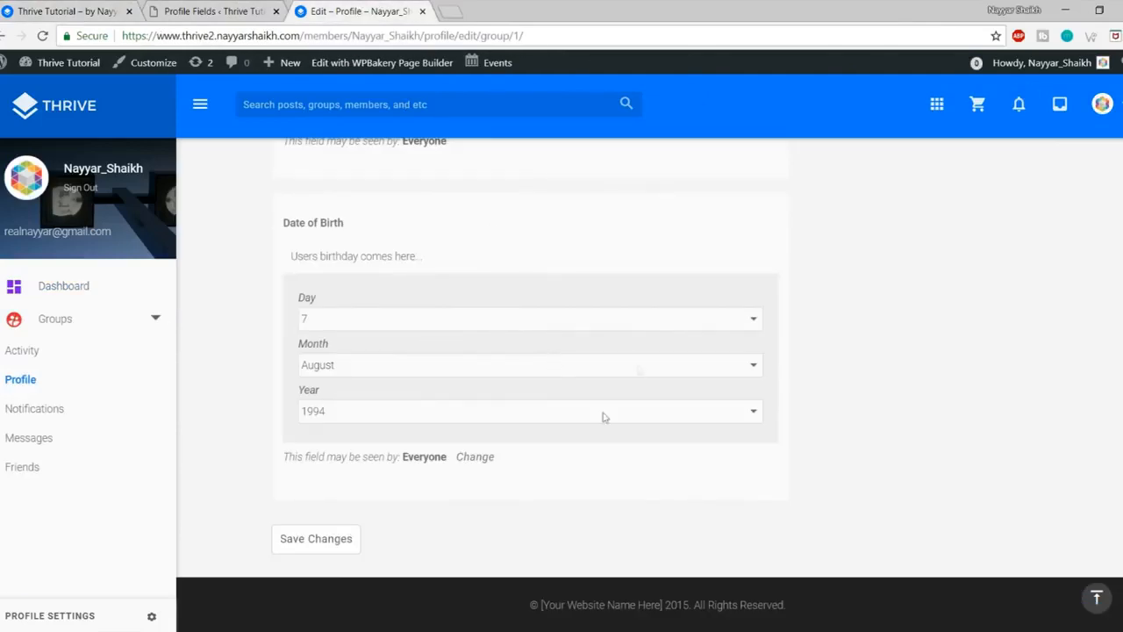
click(357, 547)
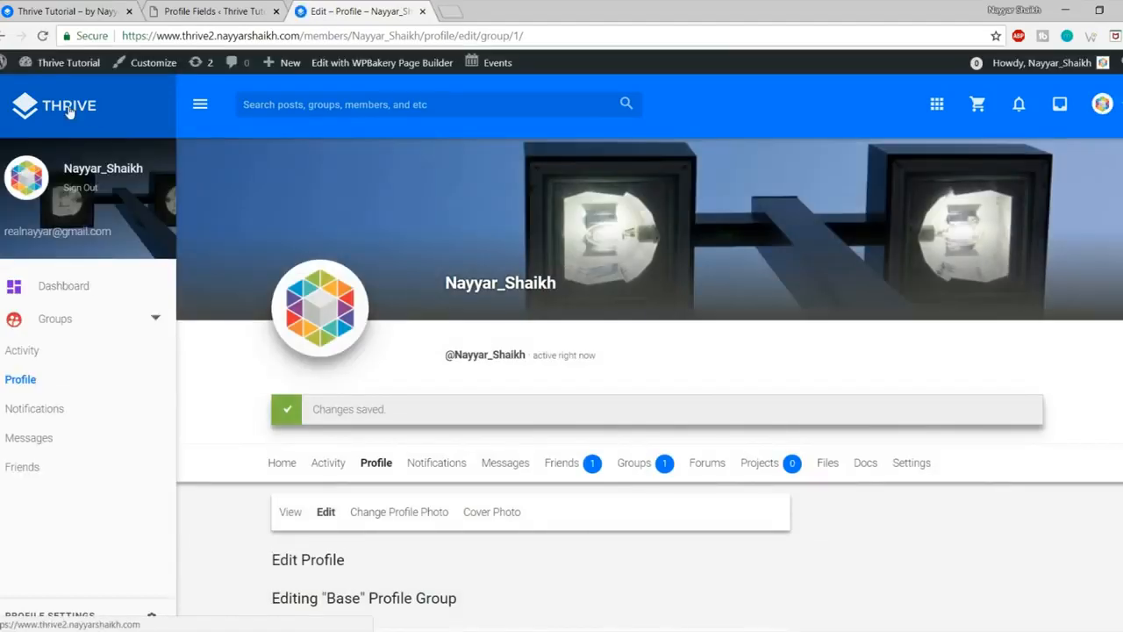
Step: Verify the homepage Birthdays widget shows August 07, then return to the Profile Fields tab
click(69, 110)
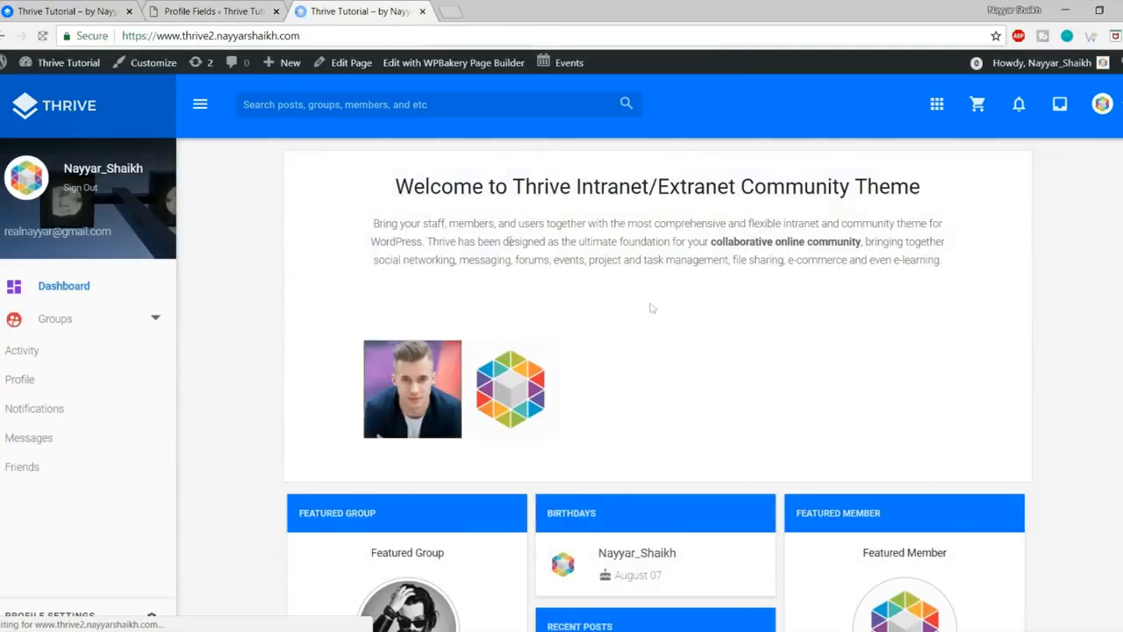
scroll(684, 369, down, 3)
drag(664, 351, 621, 347)
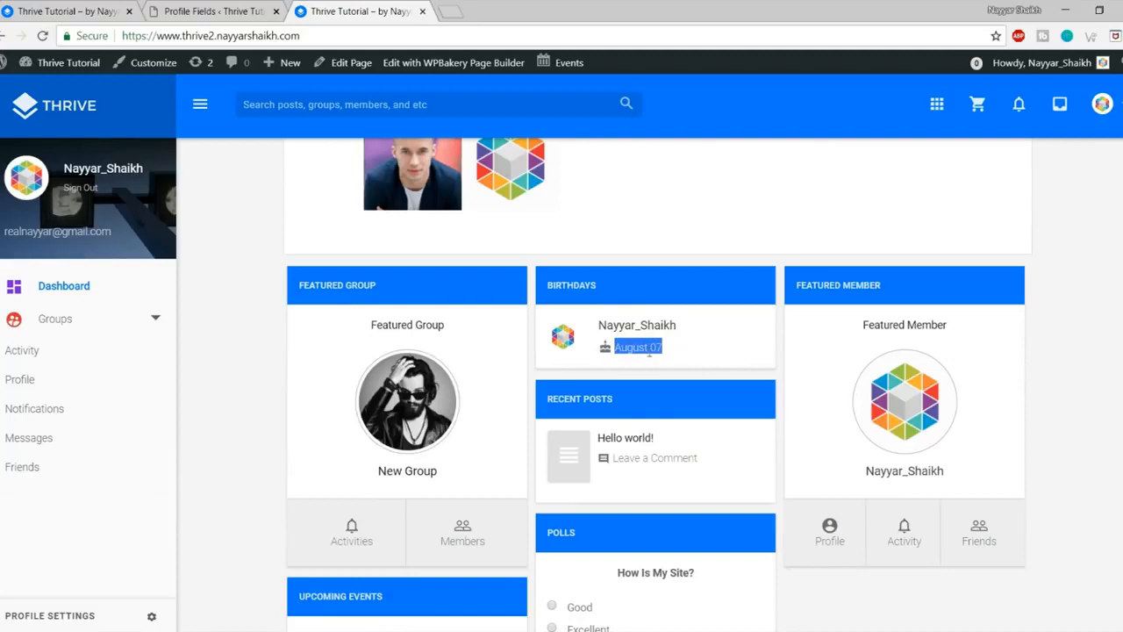
drag(686, 349, 611, 347)
click(658, 350)
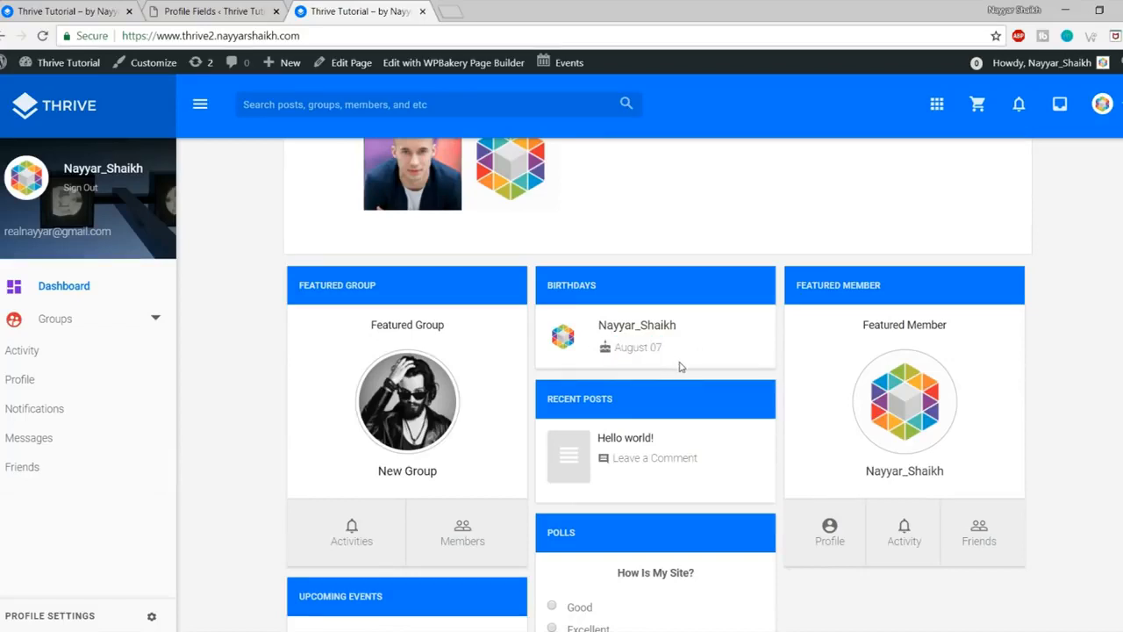
scroll(946, 482, down, 2)
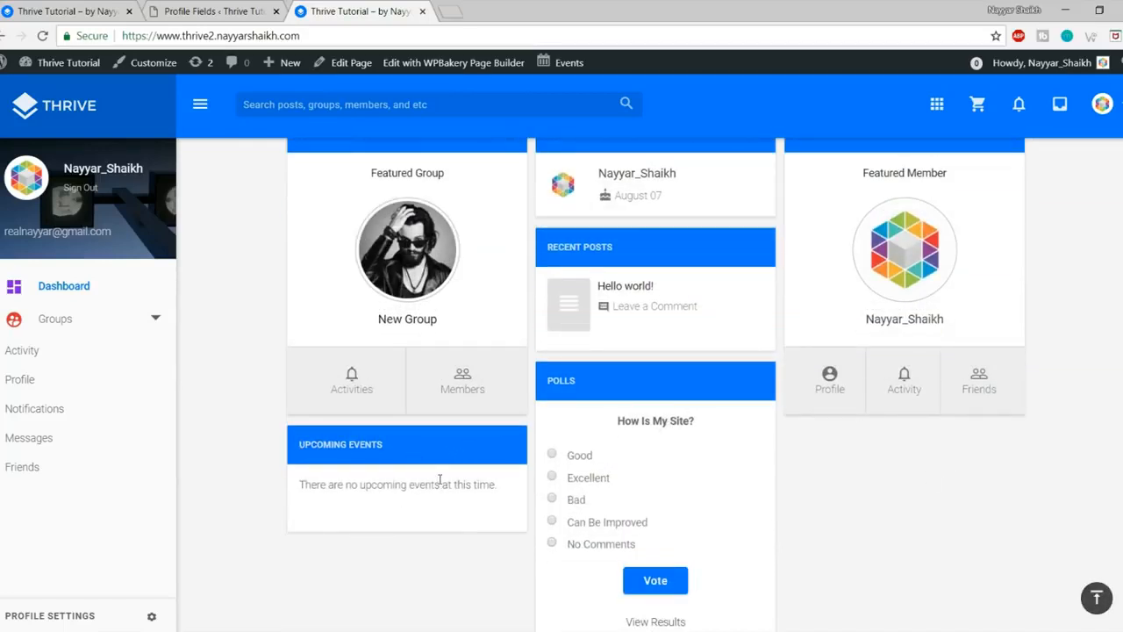
scroll(440, 479, up, 4)
click(200, 9)
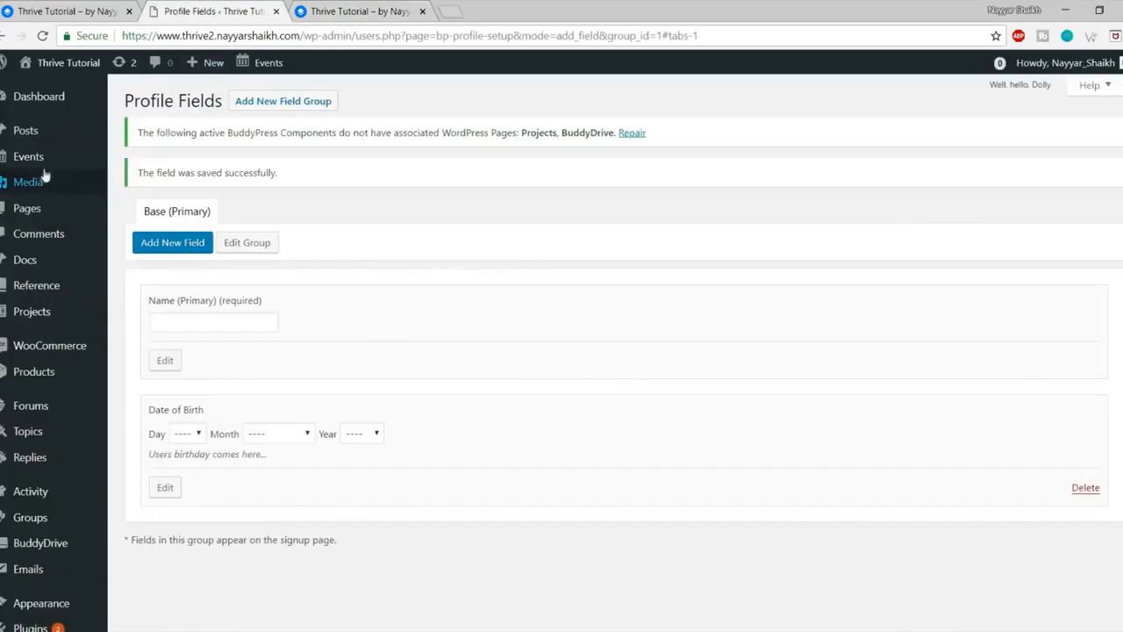
mouse_move(21, 158)
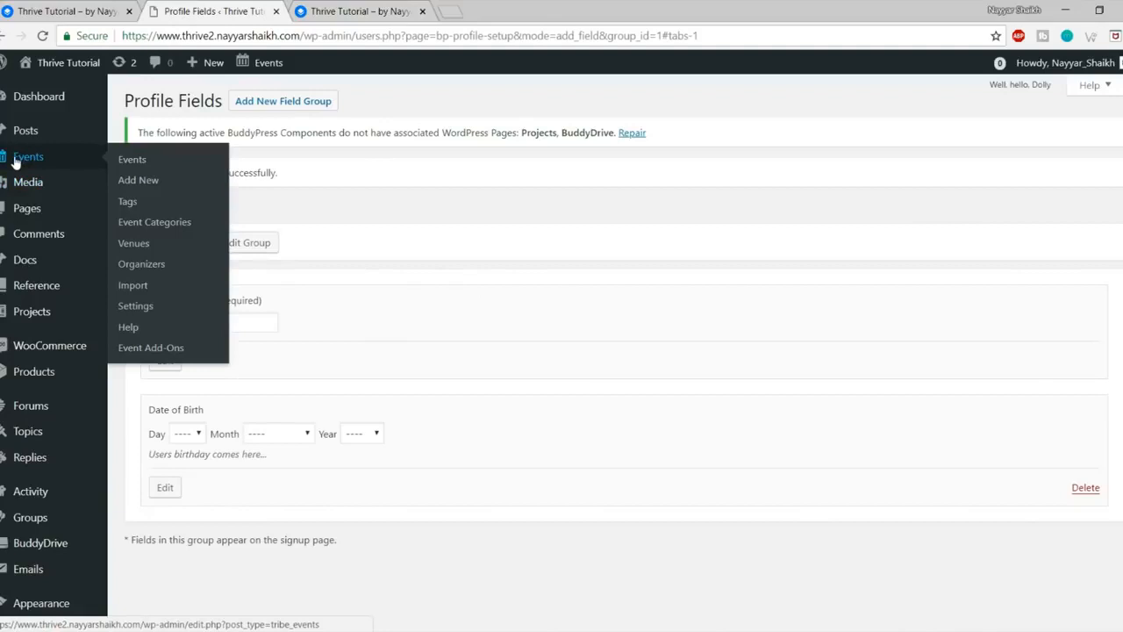
Step: Create an event draft titled 'New Event' with placeholder body text new-group
click(151, 181)
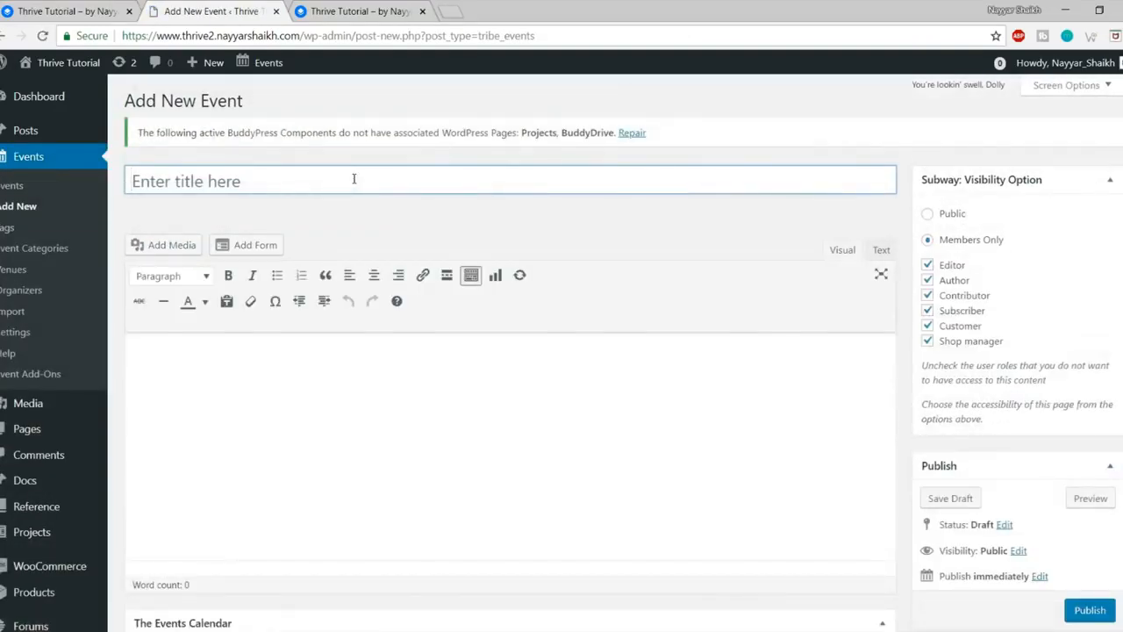
text(New)
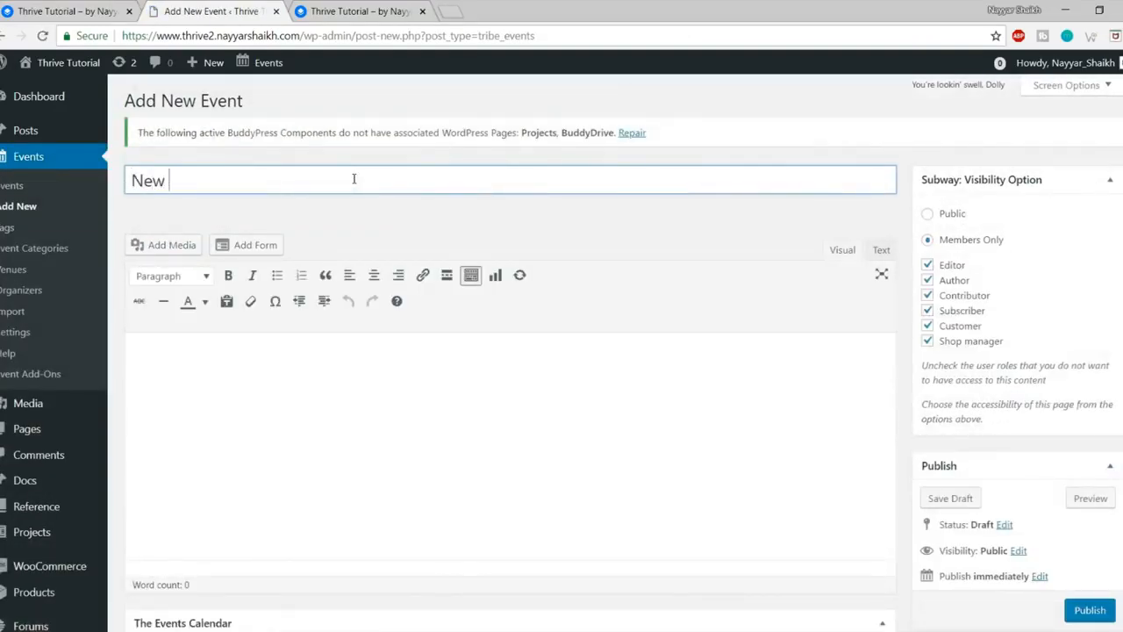
text( Eve)
click(329, 459)
text(new-group)
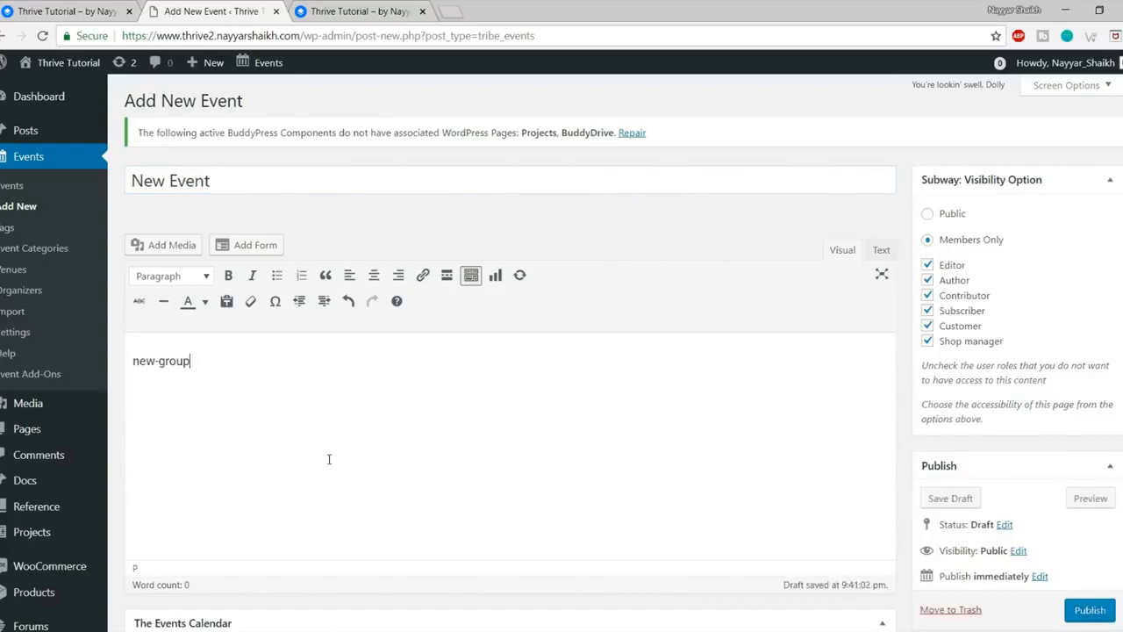
triple_click(267, 358)
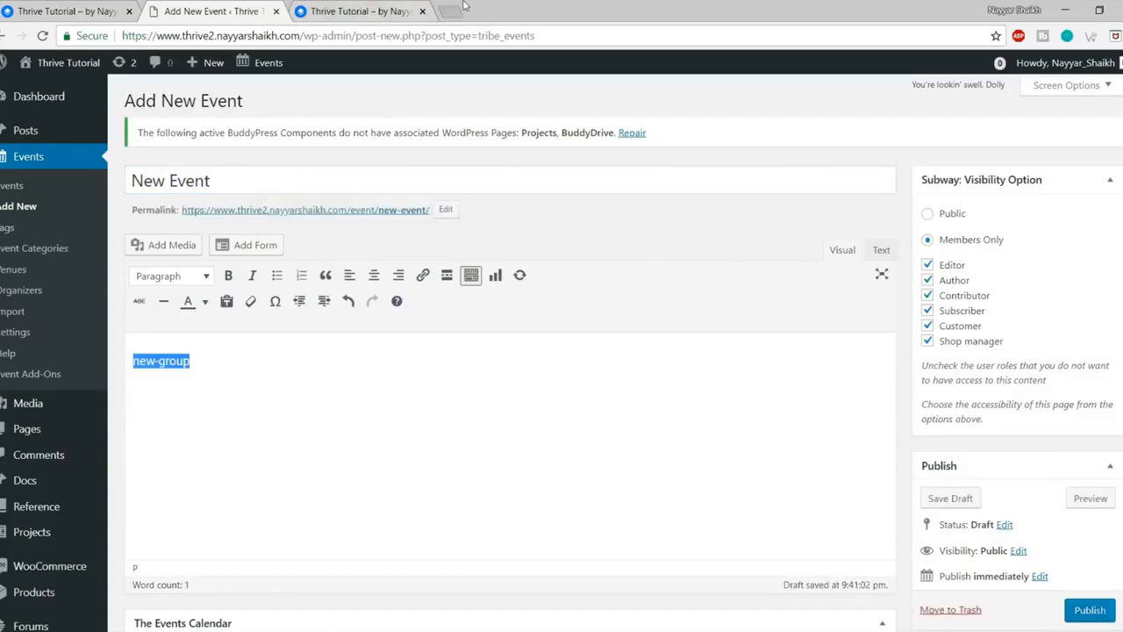
click(450, 10)
Step: Generate Lorem Ipsum on lipsum.com and paste two paragraphs into the New Event body
text(lips)
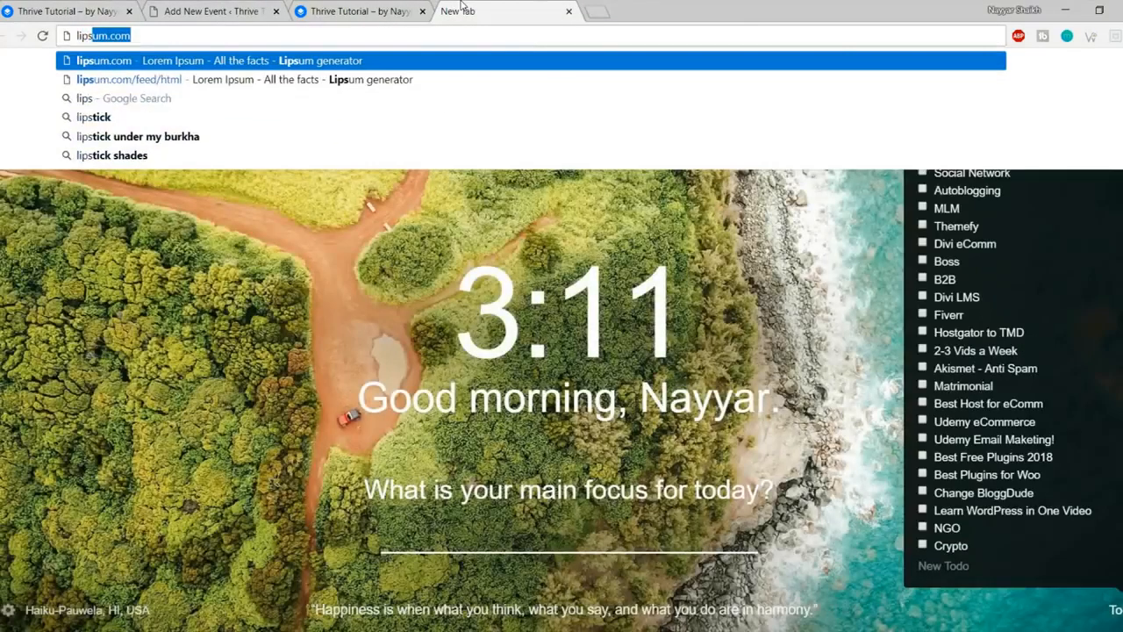
key(Return)
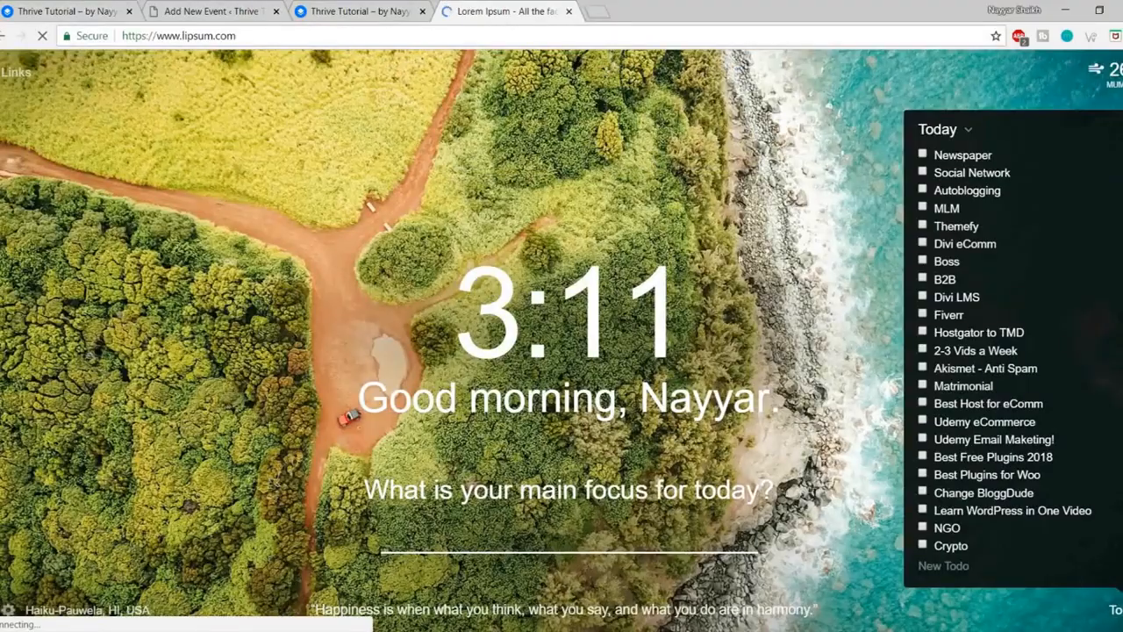
scroll(719, 250, down, 10)
scroll(805, 408, up, 4)
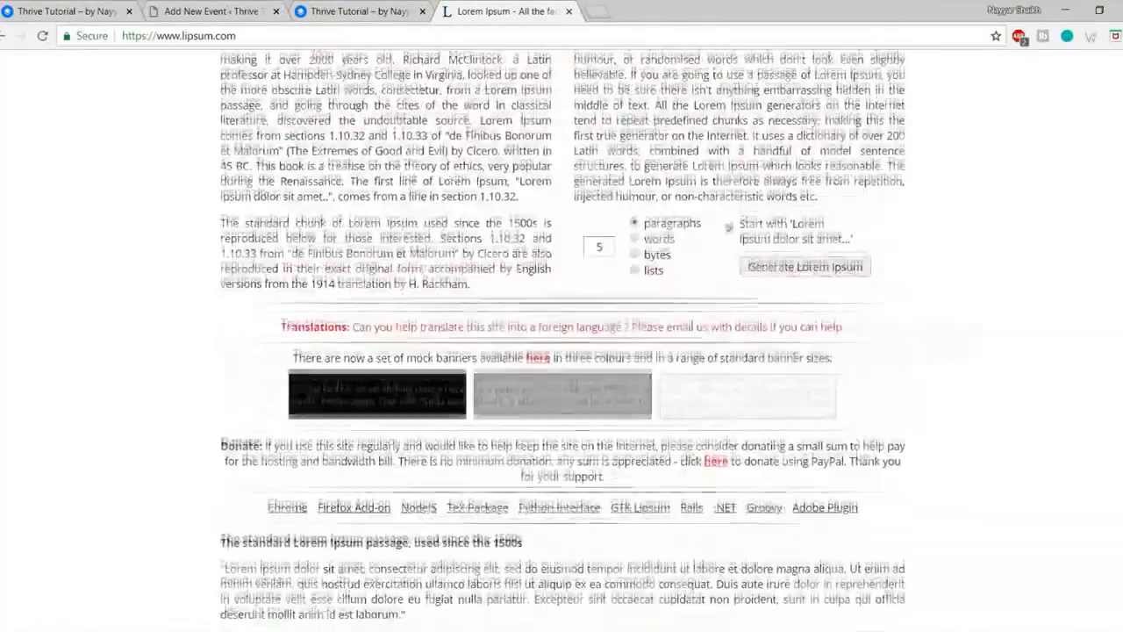
scroll(802, 266, down, 2)
click(802, 266)
drag(221, 265, 467, 417)
key(ctrl+c)
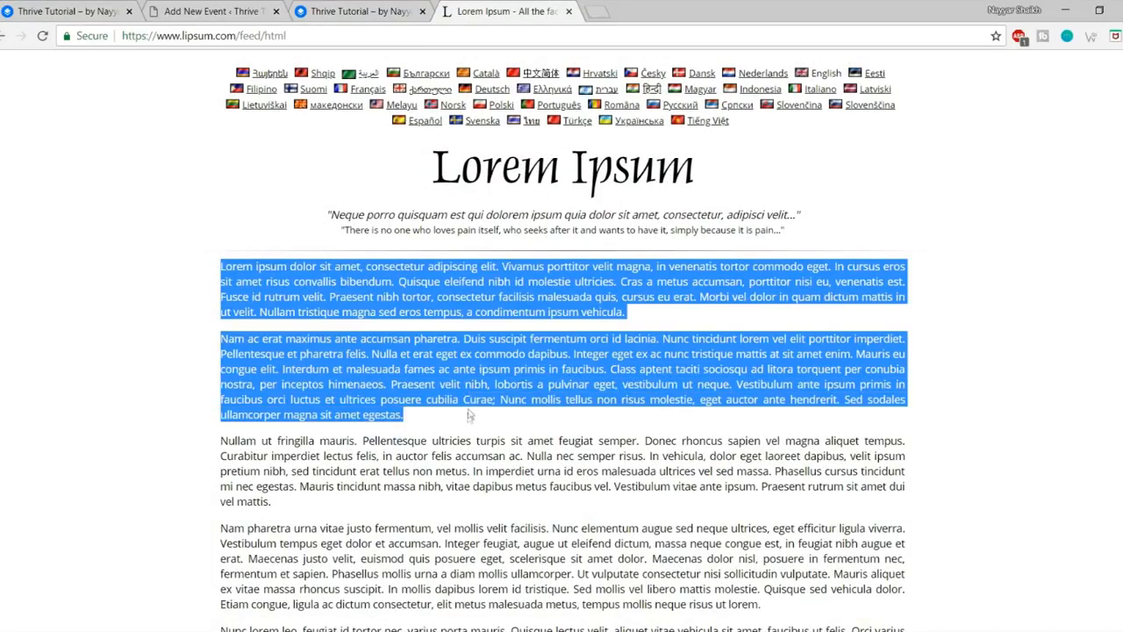
click(230, 10)
key(ctrl+v)
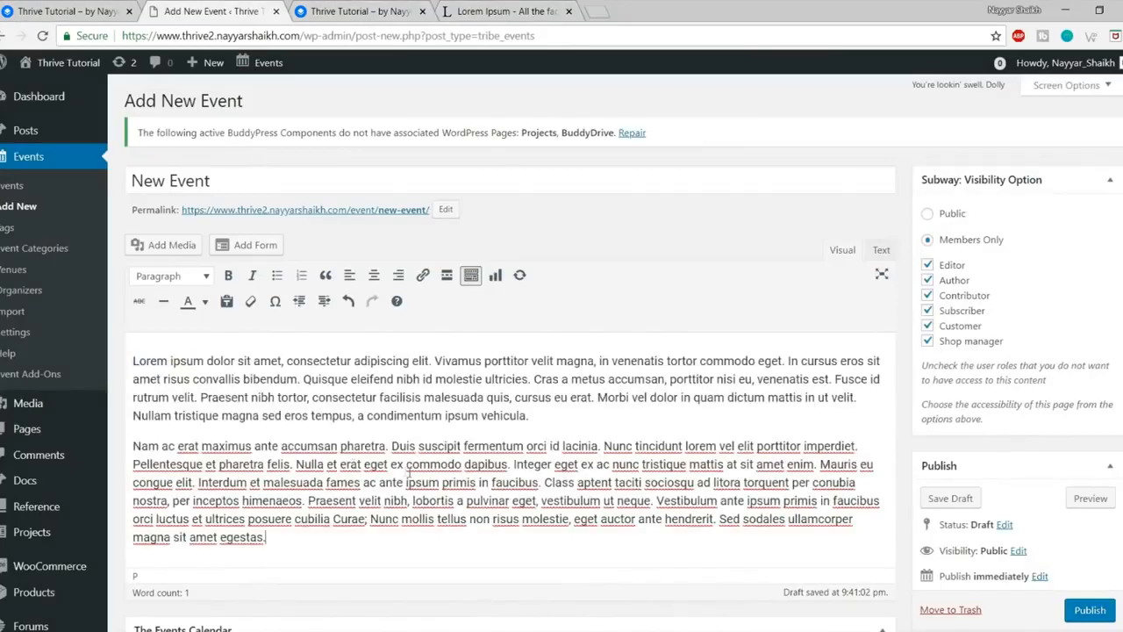
Step: Add and tick a new event category, 'Events - Mumbai'
scroll(496, 446, down, 2)
click(425, 230)
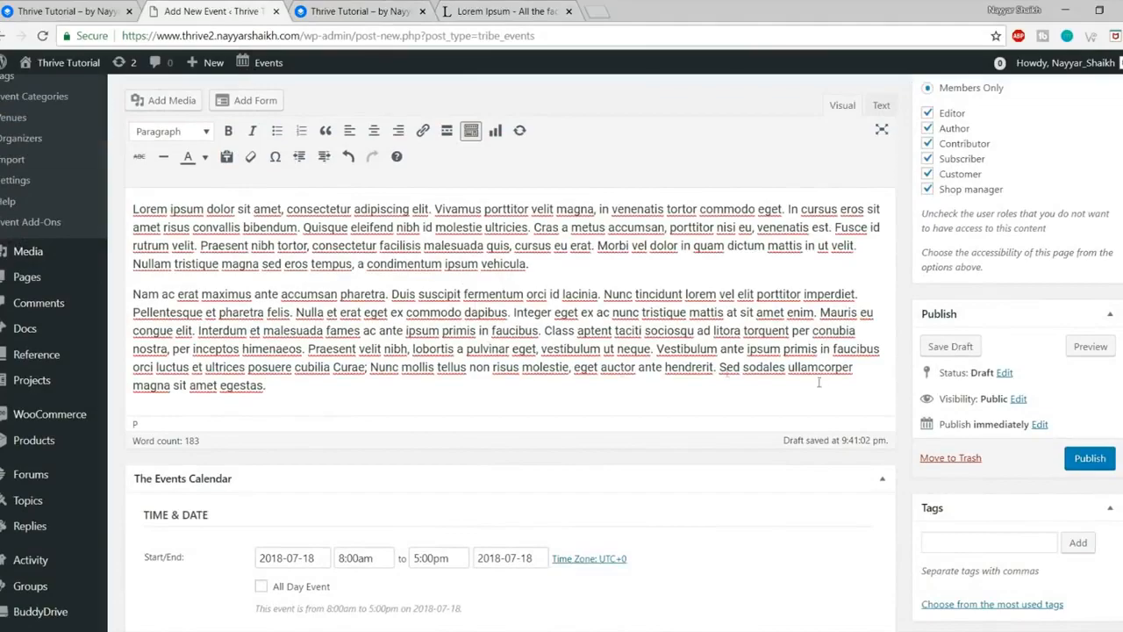
scroll(790, 394, down, 2)
scroll(614, 360, up, 4)
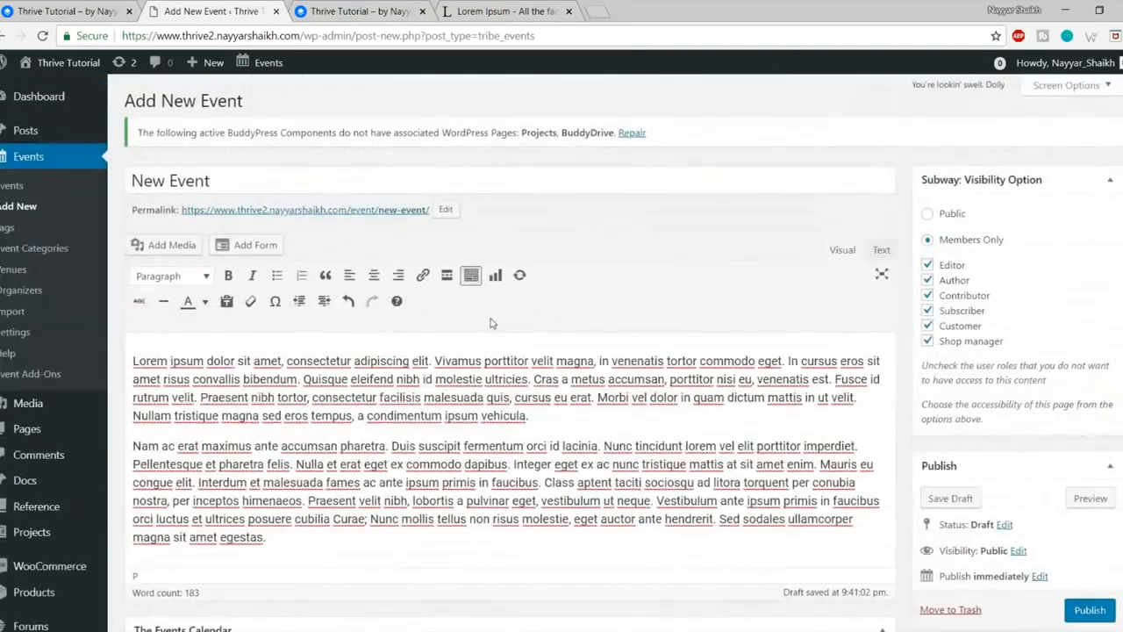
triple_click(231, 179)
click(350, 446)
scroll(371, 394, down, 6)
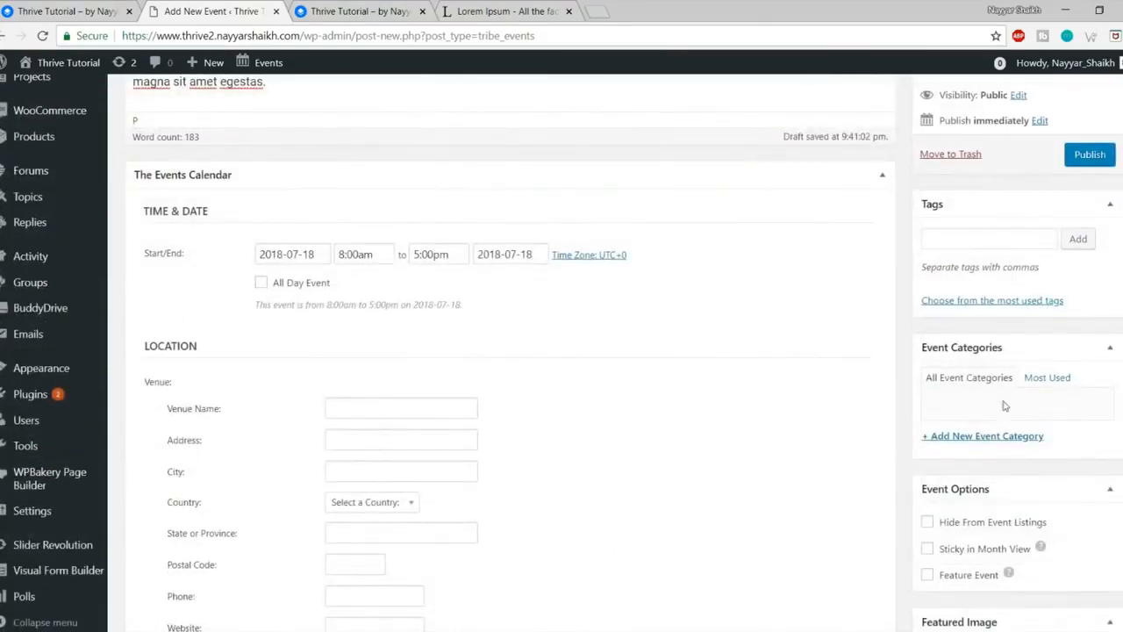
click(990, 440)
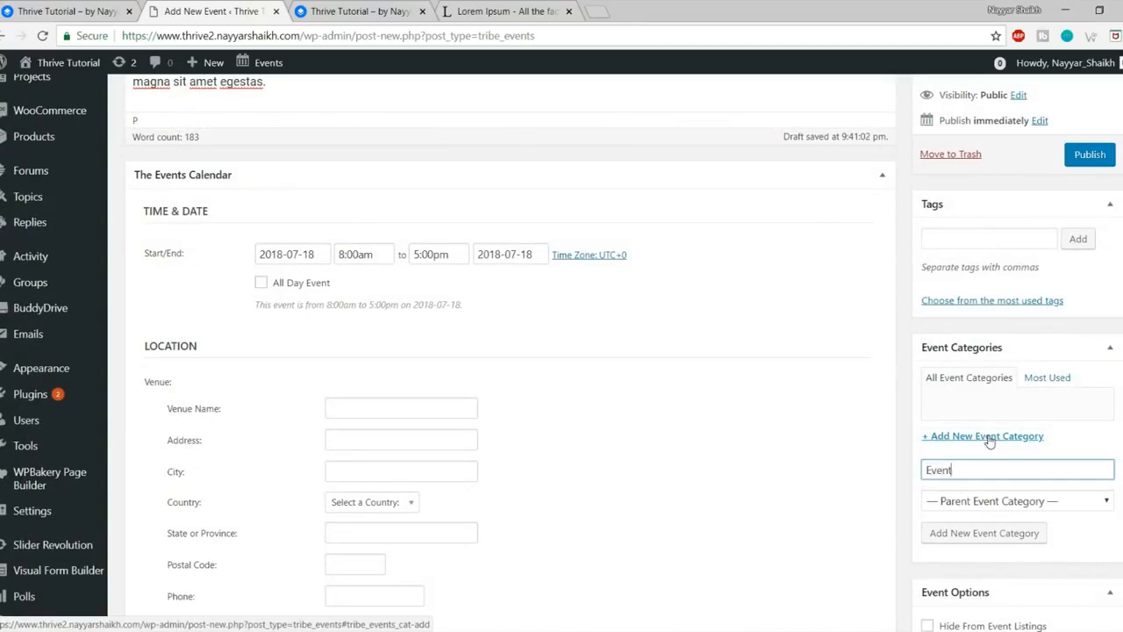
text(Events - Mumbai)
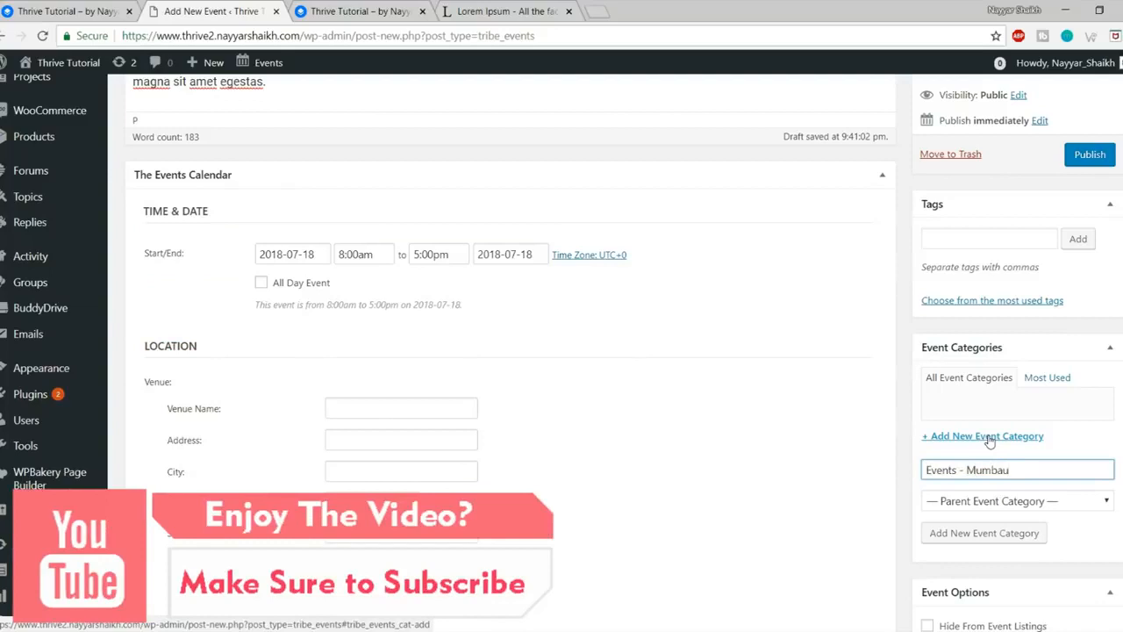
click(993, 537)
Step: Add the tag Mumbai to the event
click(992, 240)
text(Mumbai)
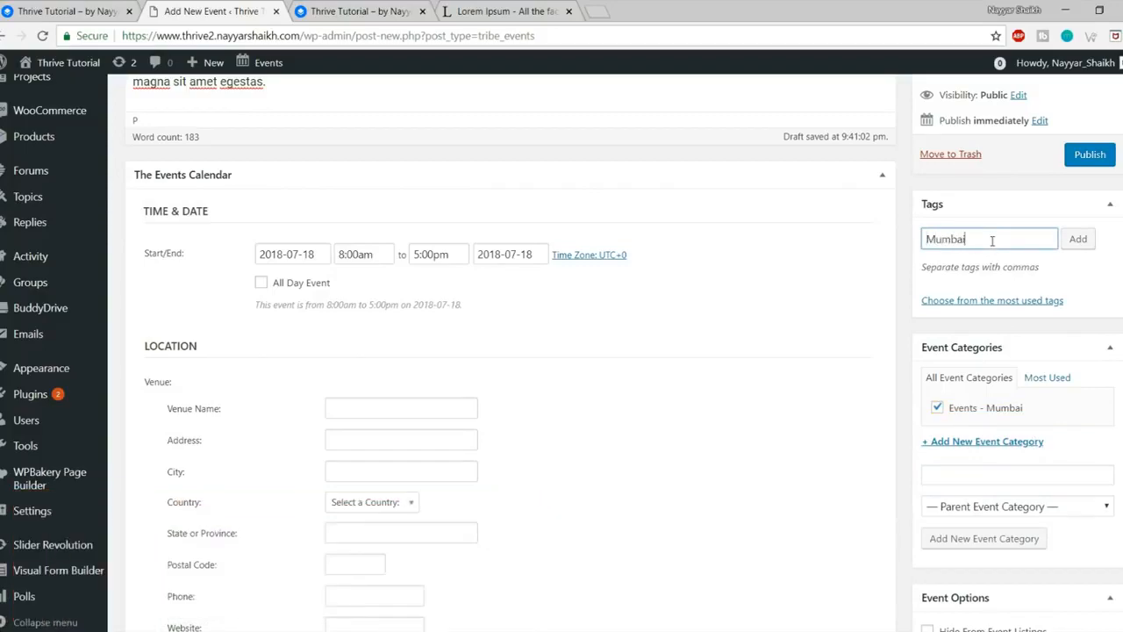
key(Return)
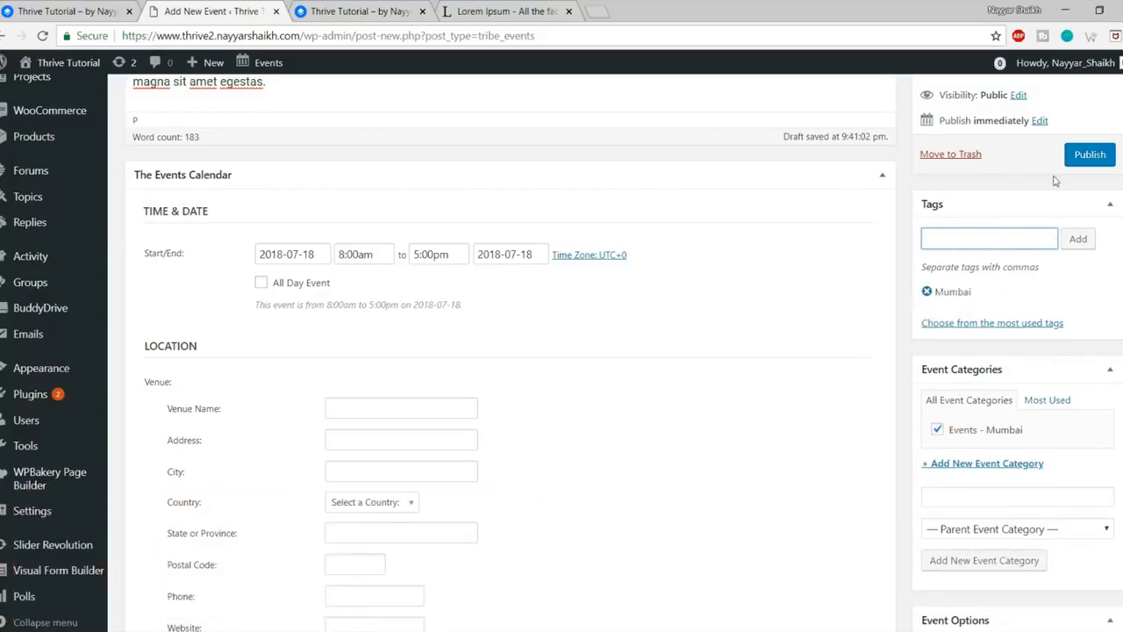
scroll(546, 375, up, 4)
scroll(551, 378, down, 5)
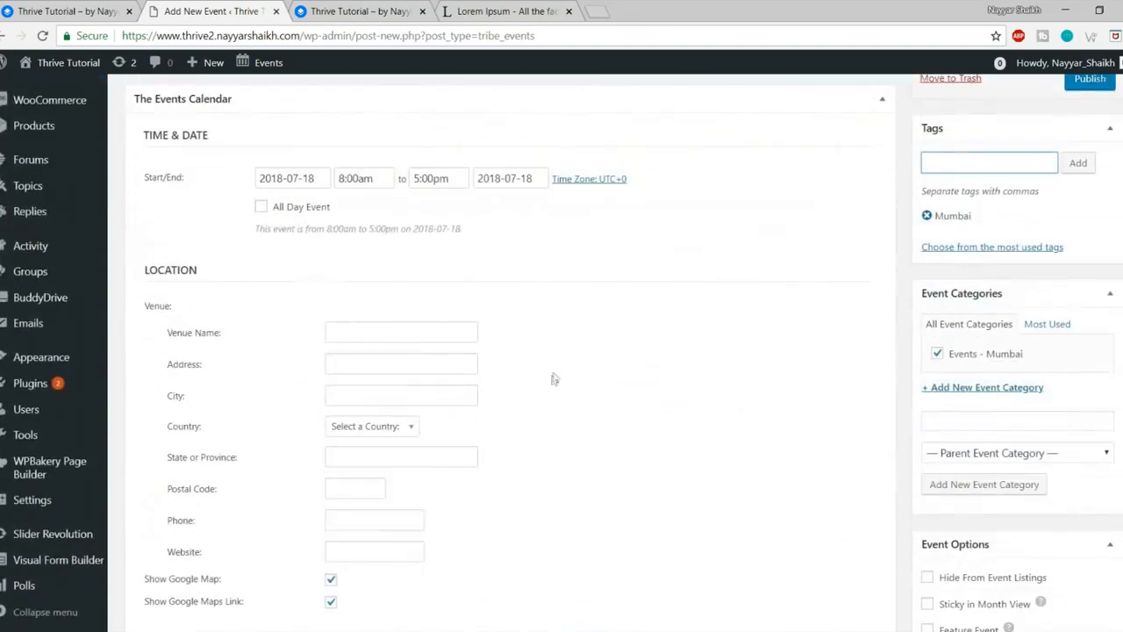
Step: Set the event start date to 2018-07-22
click(309, 179)
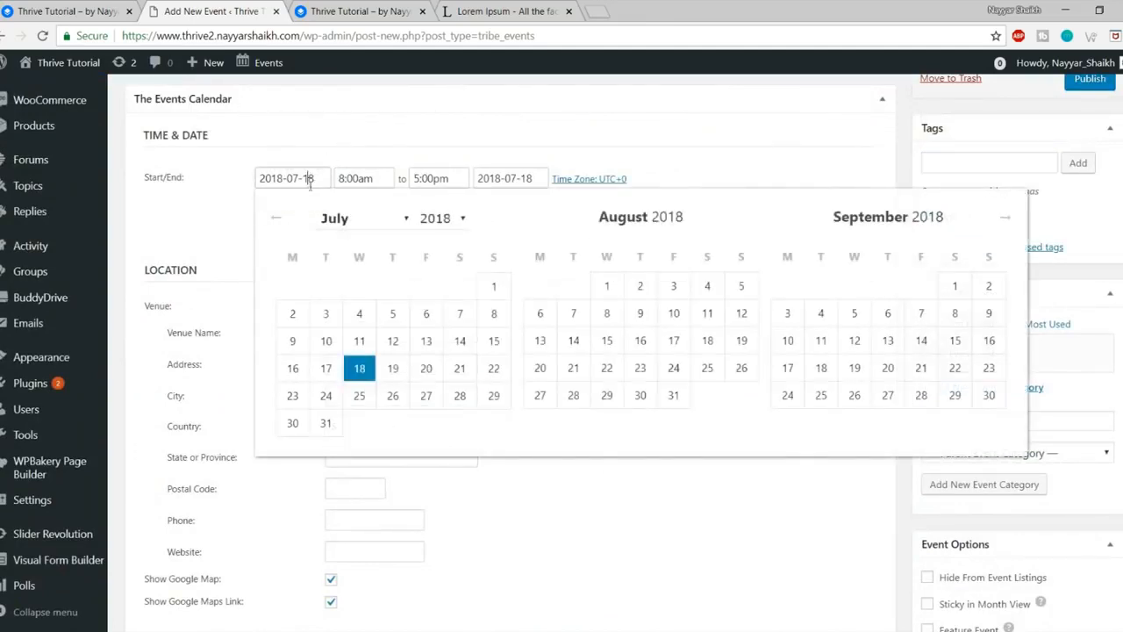
click(494, 369)
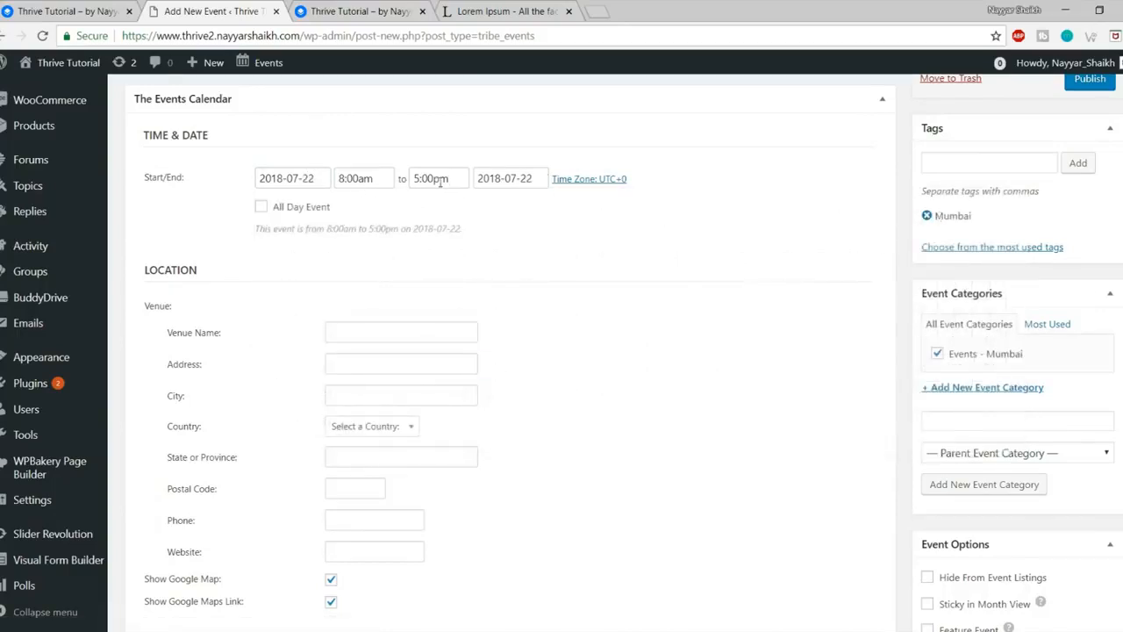
scroll(546, 263, down, 2)
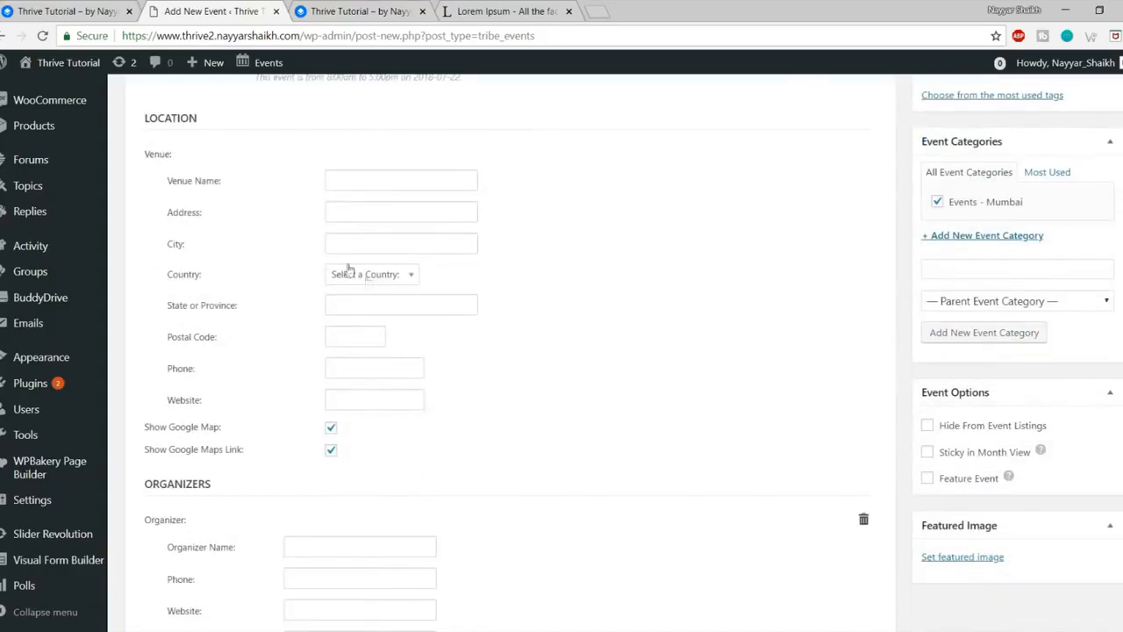
Step: Enter venue Taj Hotel and autofill its Mumbai, Maharashtra, India address, postal code 400017
click(349, 183)
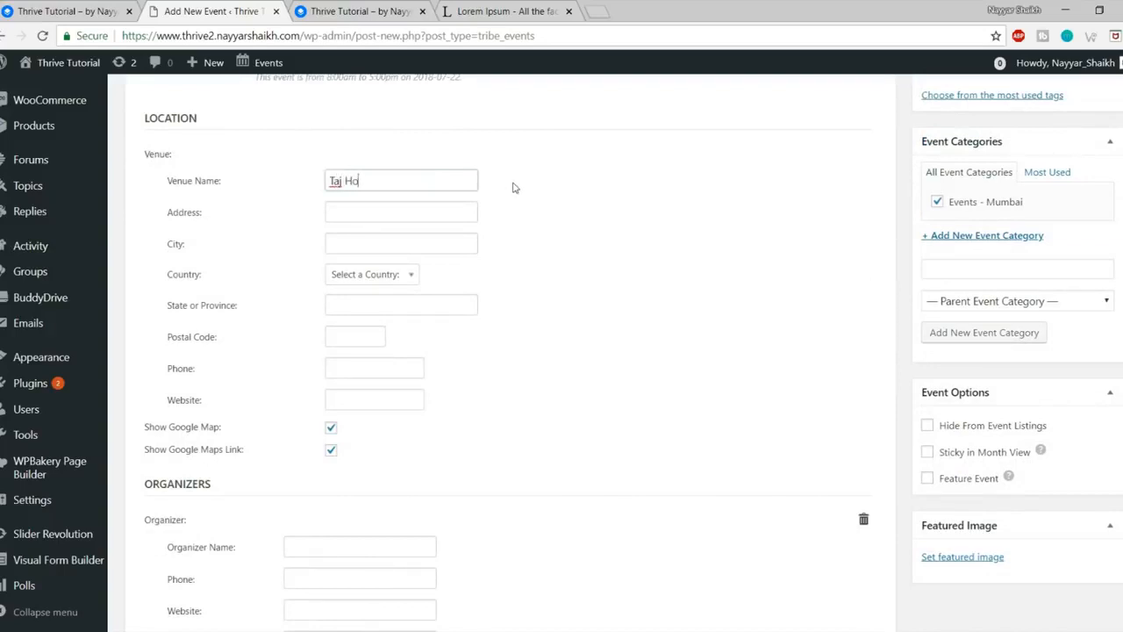
key(Tab)
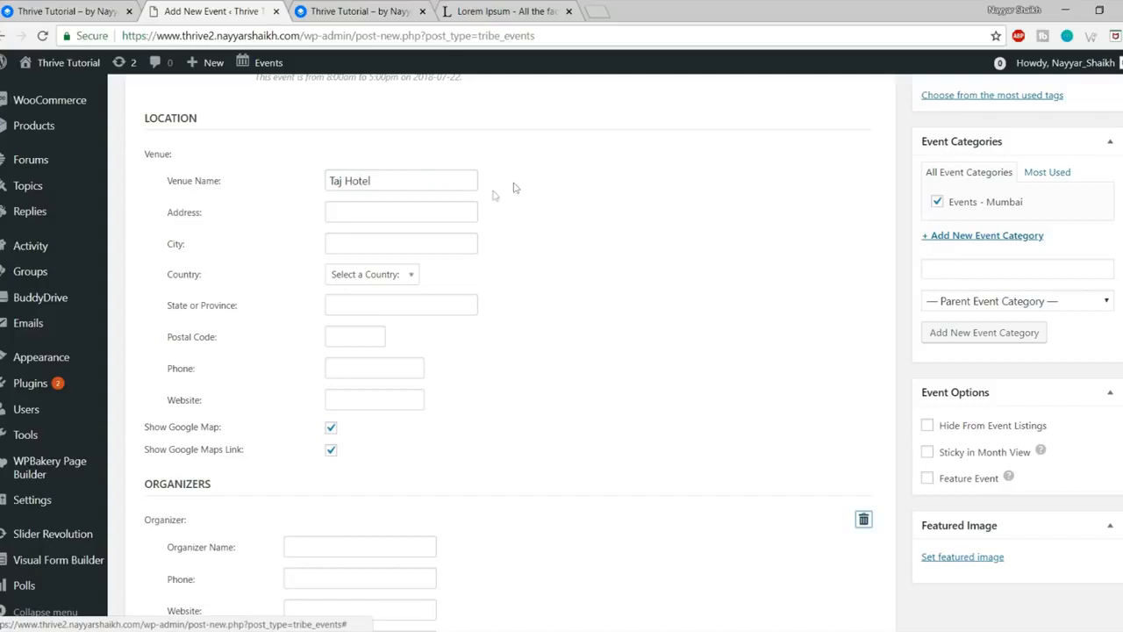
click(409, 214)
click(403, 235)
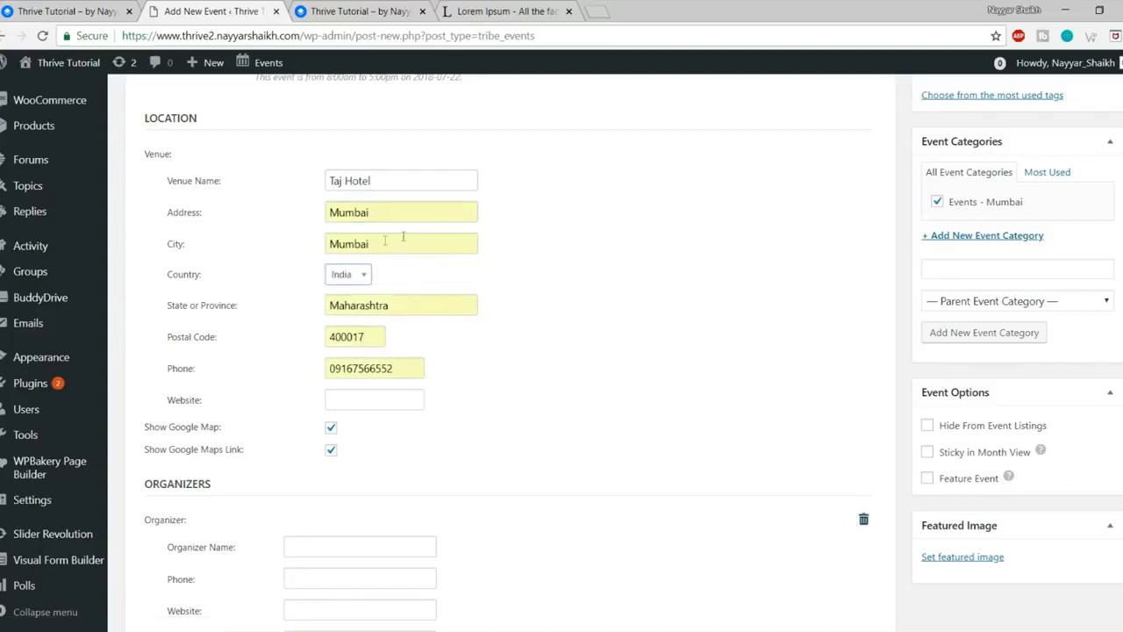
Step: Edit the venue phone, change postal code to 400001, and paste the site address as venue website
scroll(430, 309, down, 2)
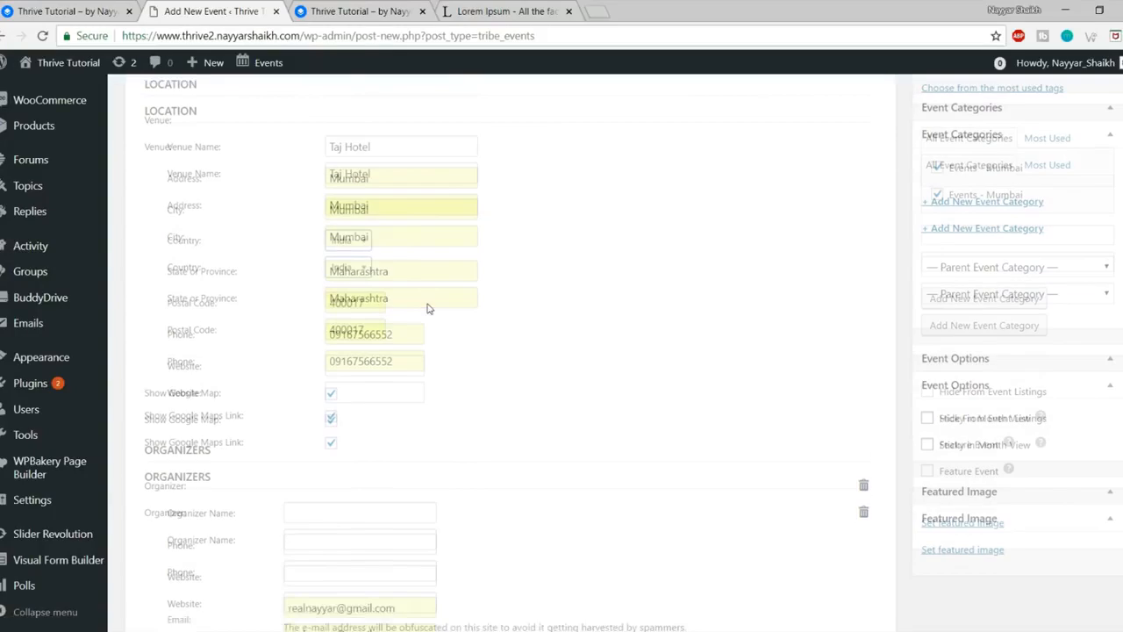
scroll(429, 309, down, 3)
drag(401, 141, 247, 151)
key(BackSpace)
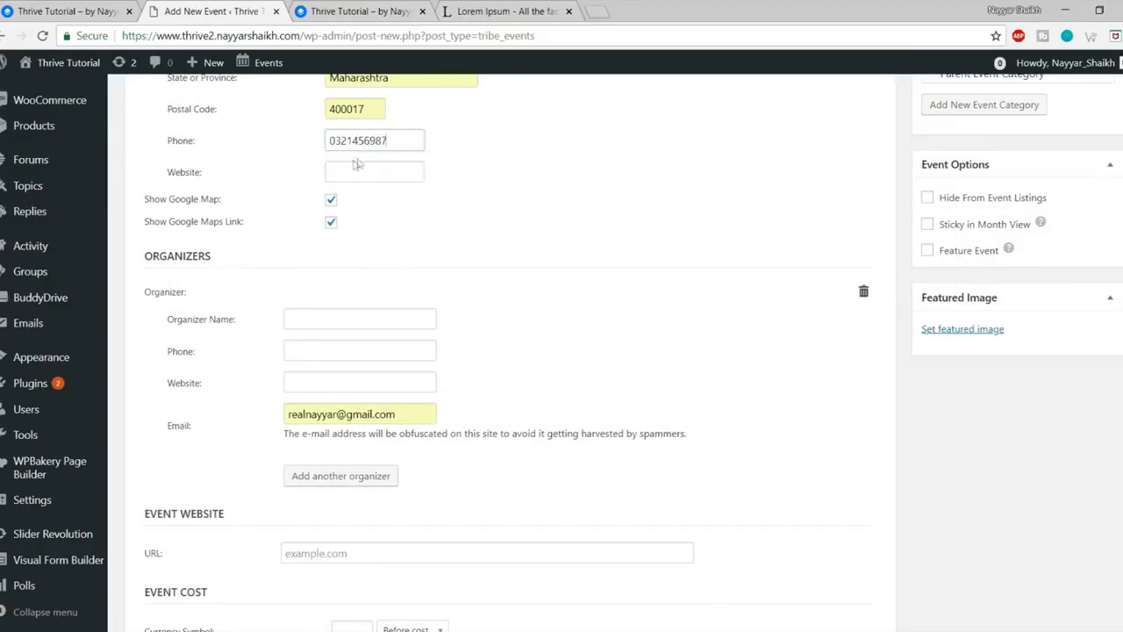
drag(353, 108, 374, 107)
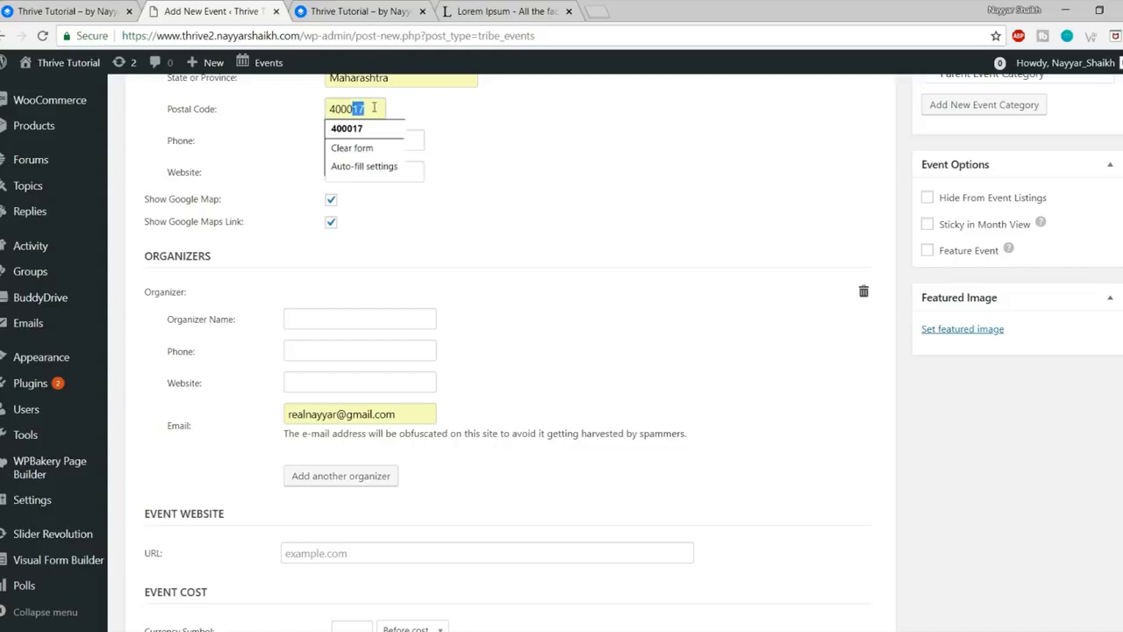
text(01)
click(376, 173)
click(375, 8)
click(307, 35)
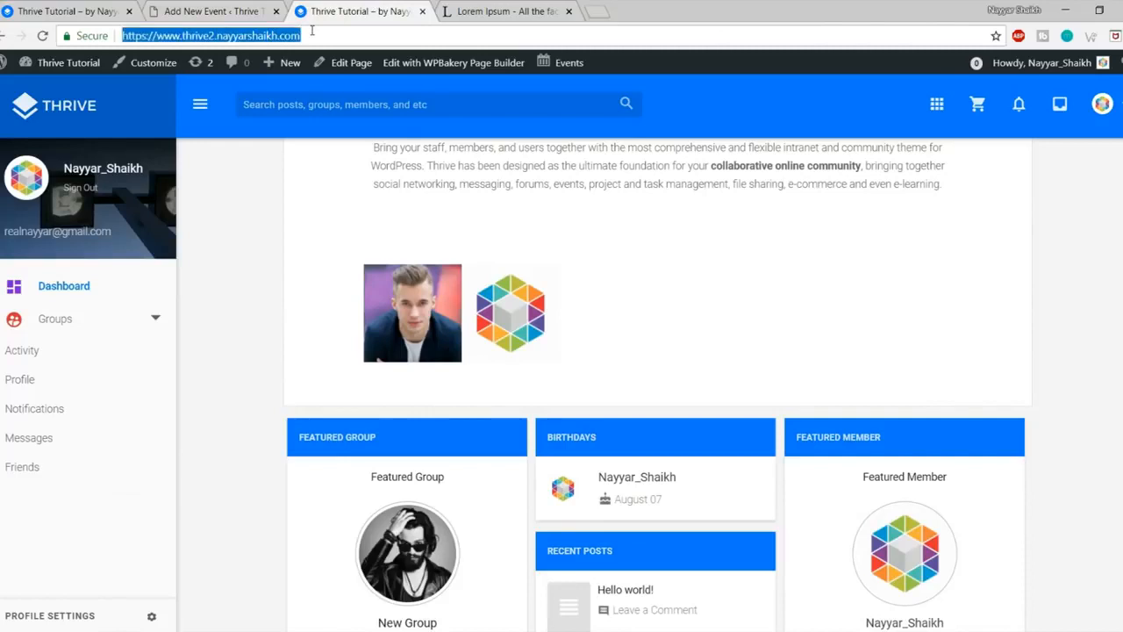
click(243, 9)
key(ctrl+v)
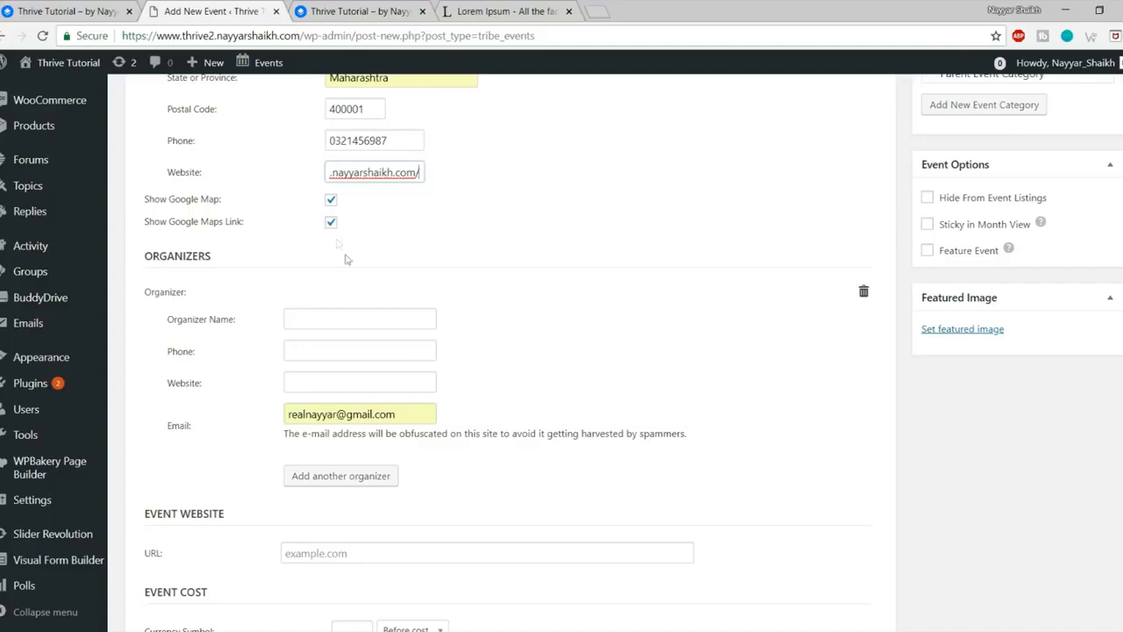
Step: Fill the organizer's name, reusing the venue phone and site address for organizer phone and website
click(353, 318)
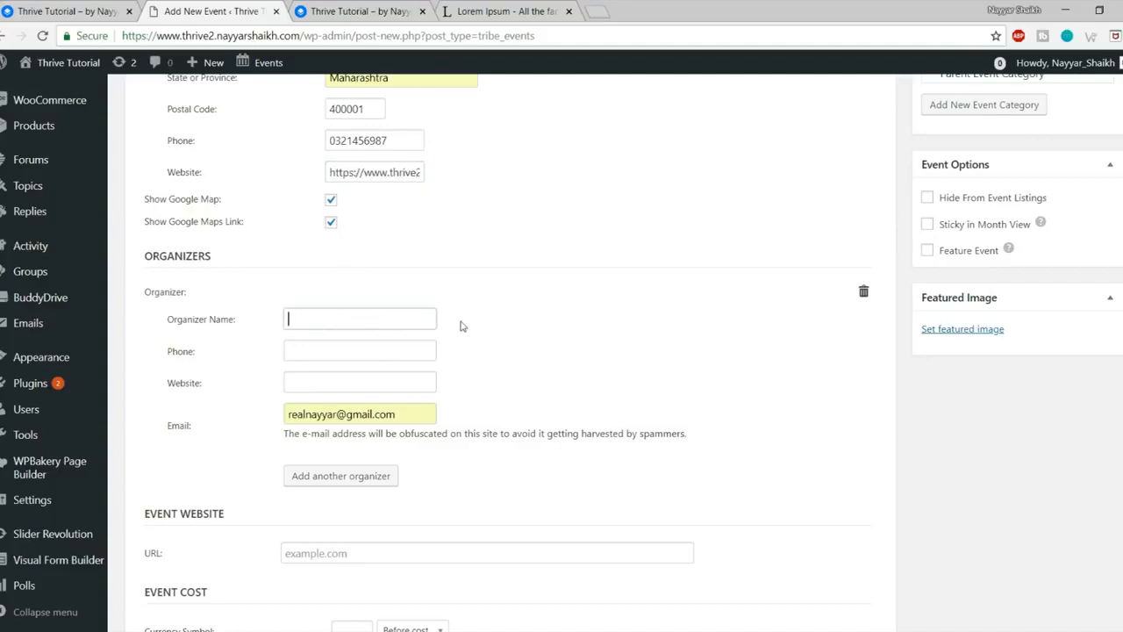
text(Nayyar Shaikh)
key(Tab)
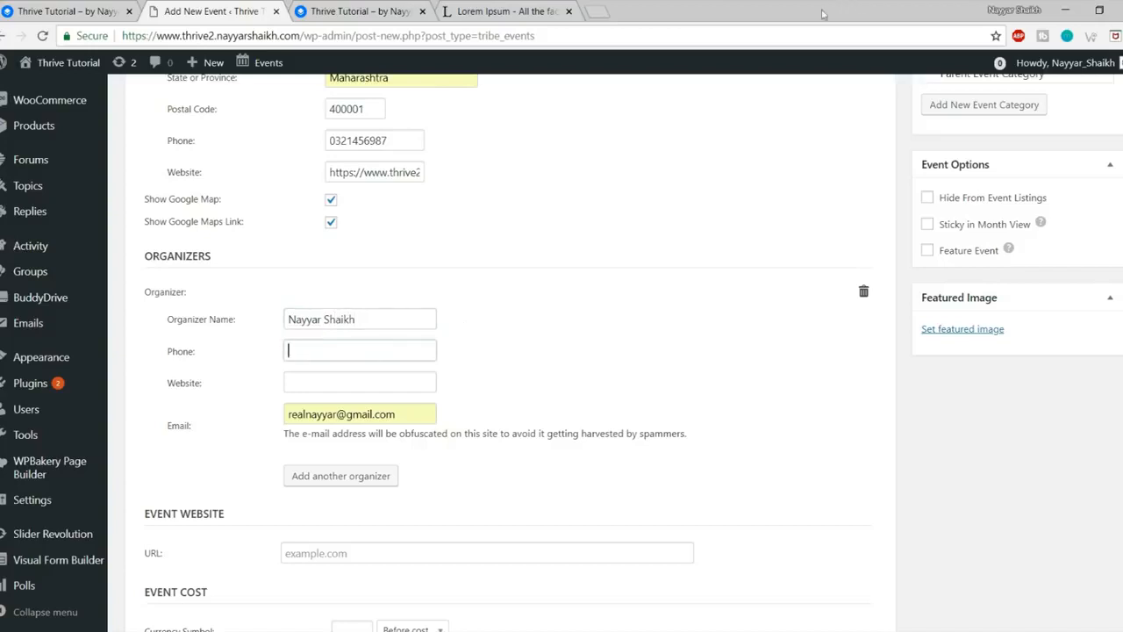
drag(405, 148, 255, 147)
key(ctrl+c)
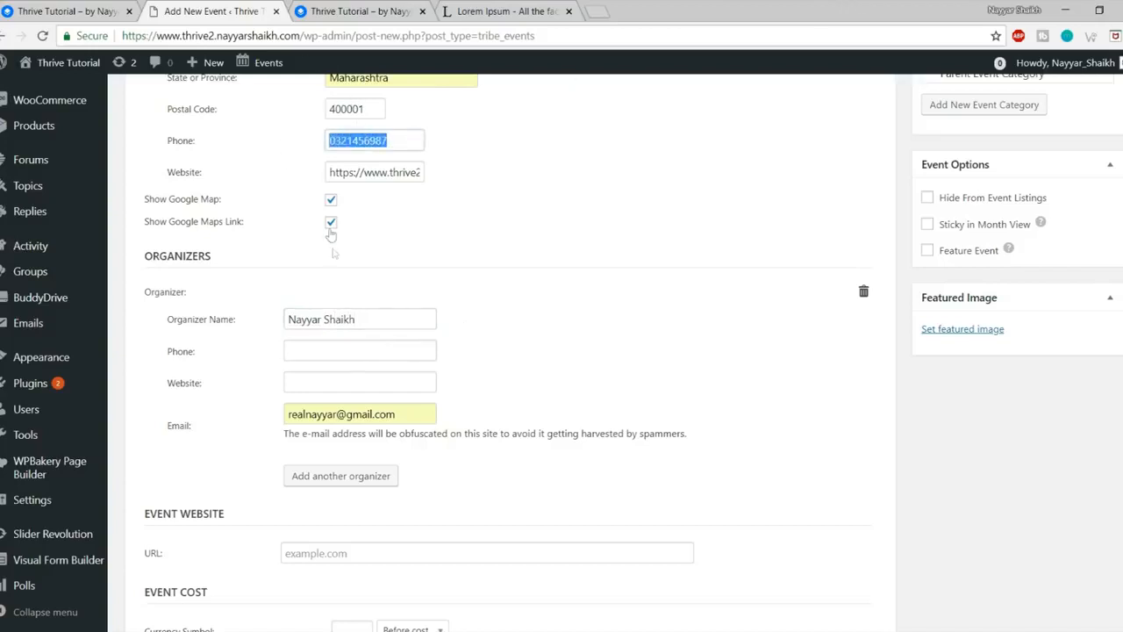
click(343, 354)
key(ctrl+v)
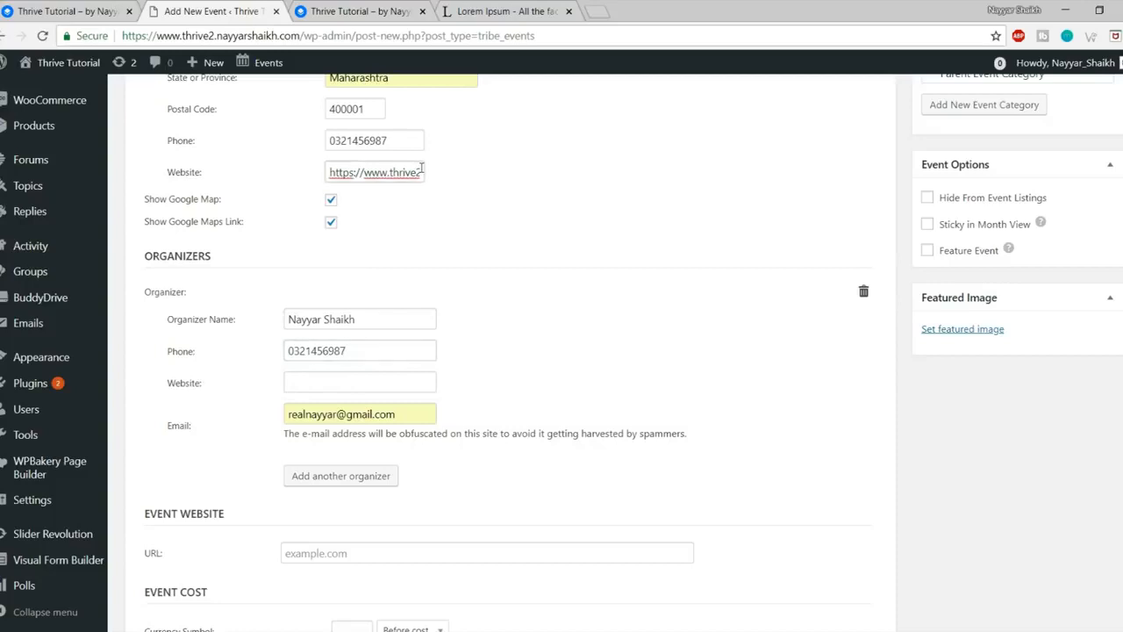
triple_click(421, 170)
click(332, 399)
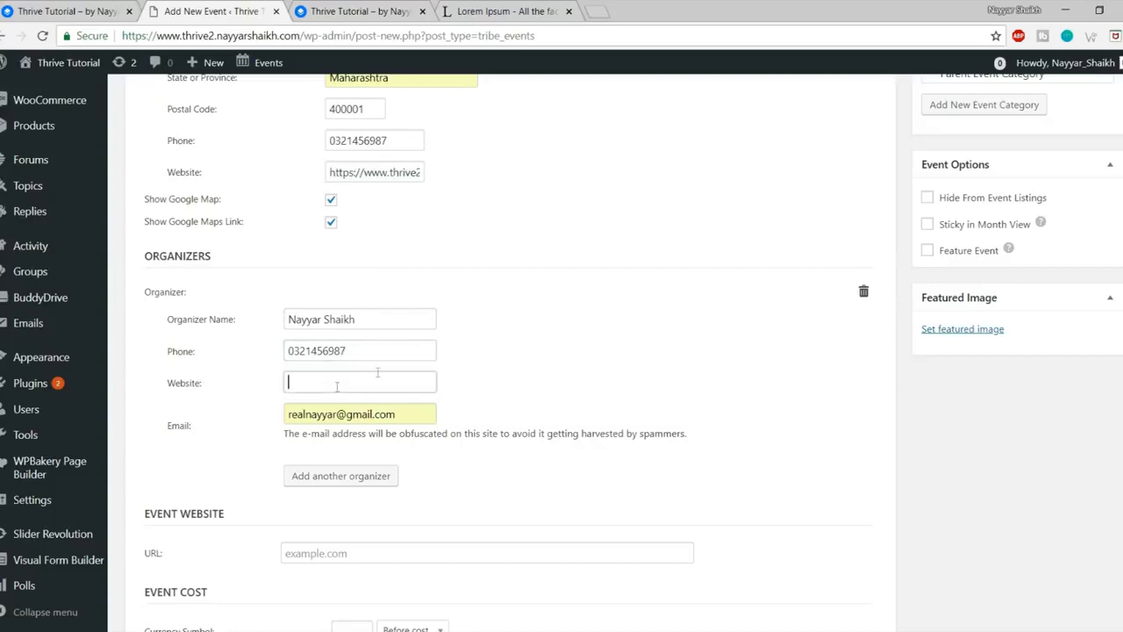
text(https://www.thrive2.nayyarshaikh.com/)
Step: Set the event cost to 5000 with the ₹ currency symbol
scroll(527, 307, down, 3)
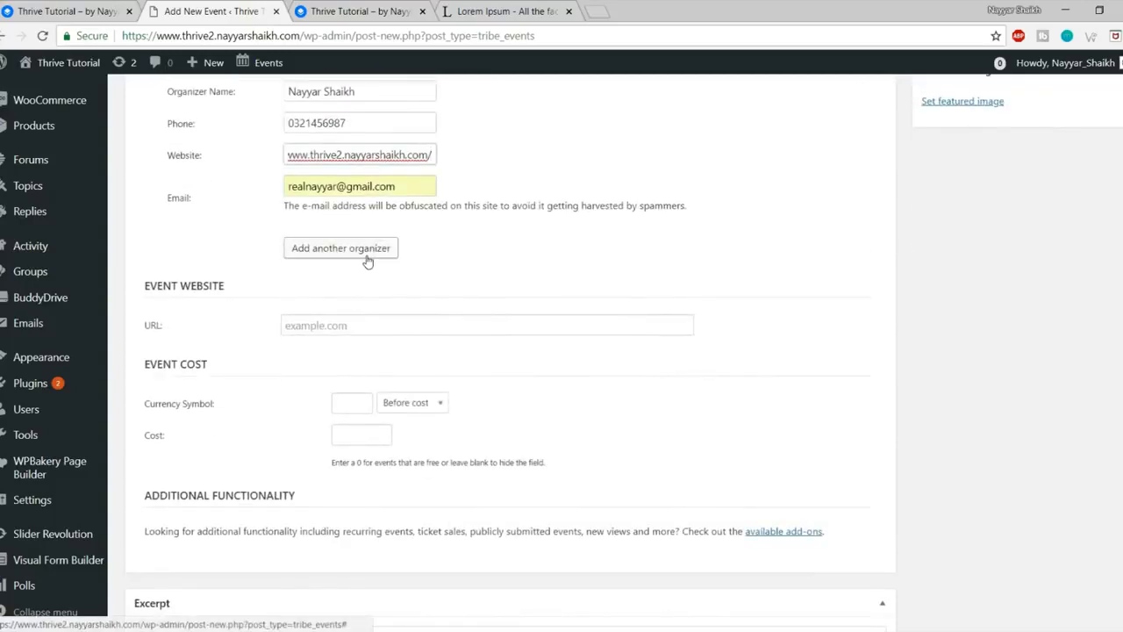
scroll(359, 223, down, 2)
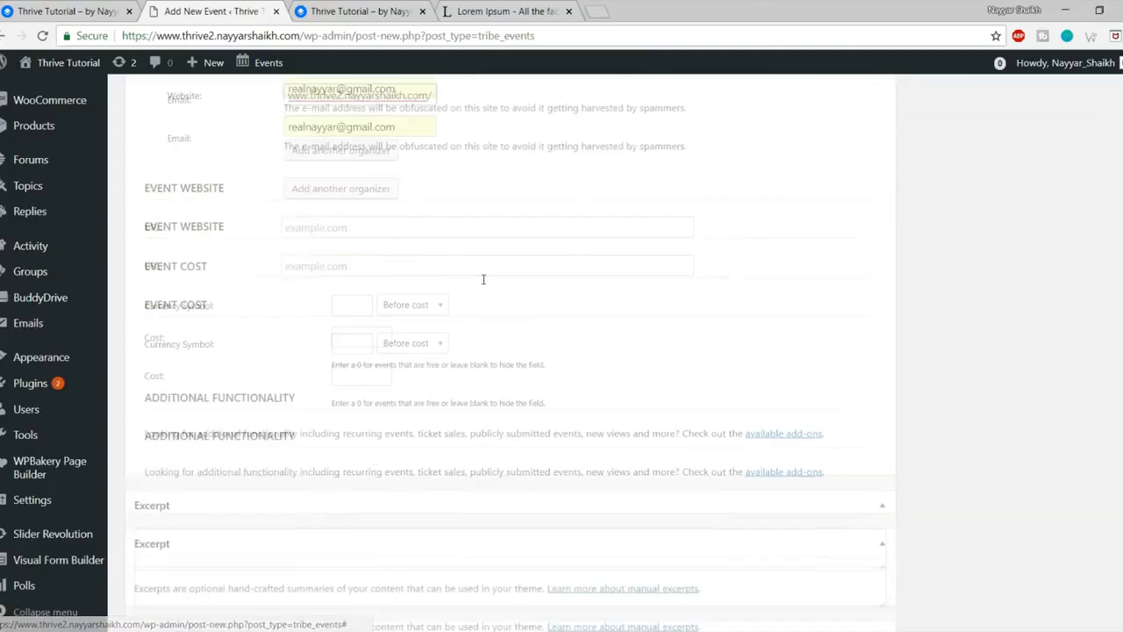
click(349, 180)
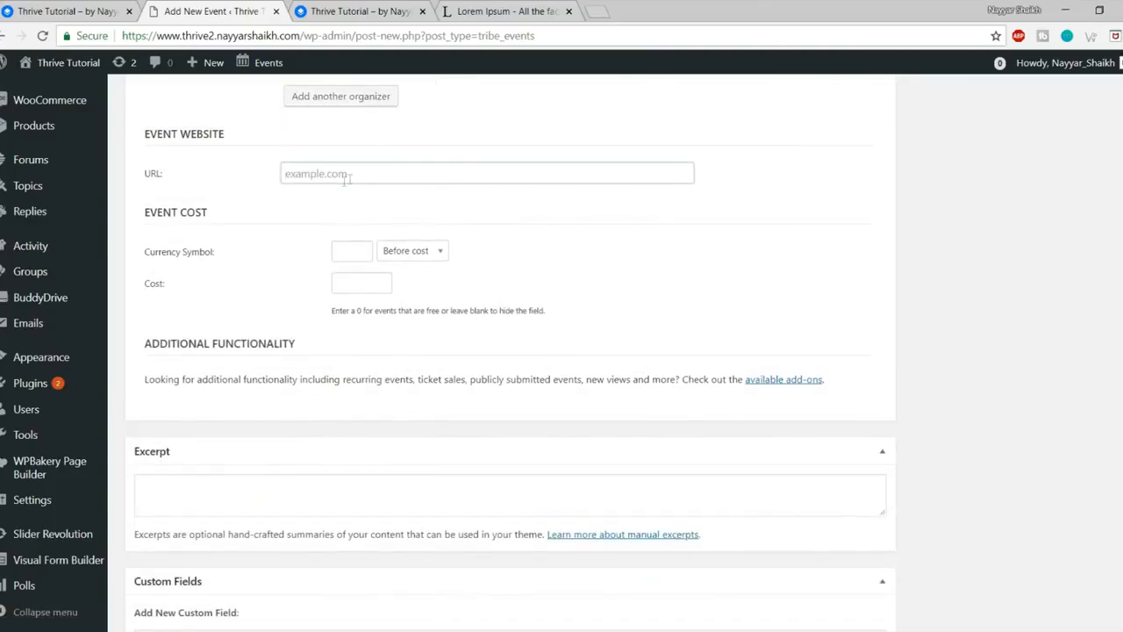
click(361, 253)
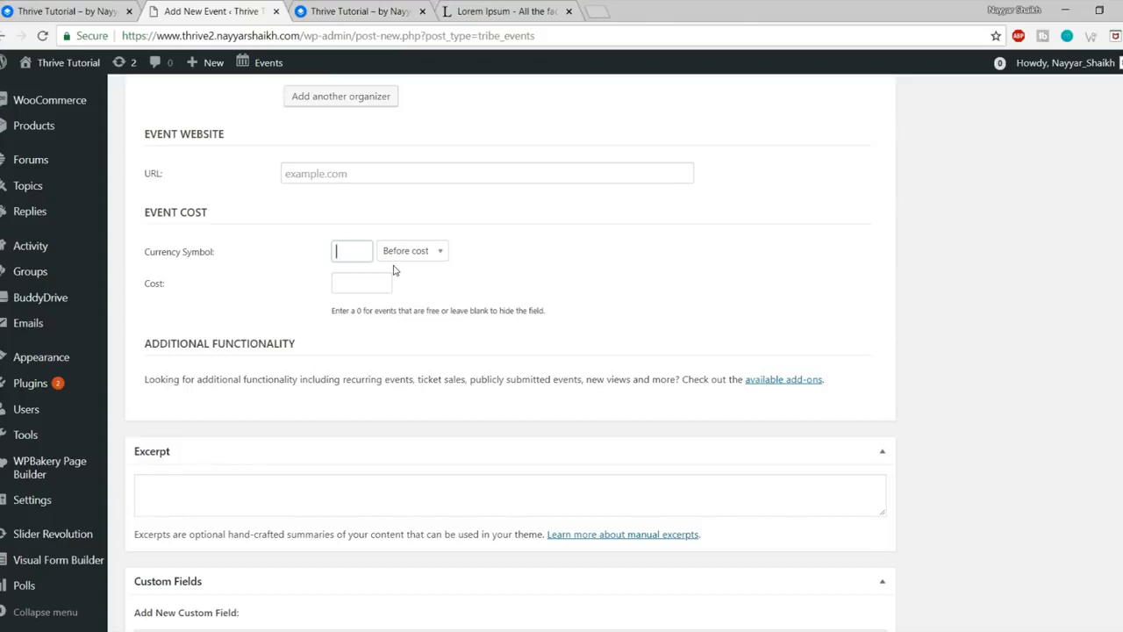
click(379, 286)
text(500)
scroll(534, 476, up, 7)
scroll(533, 534, up, 3)
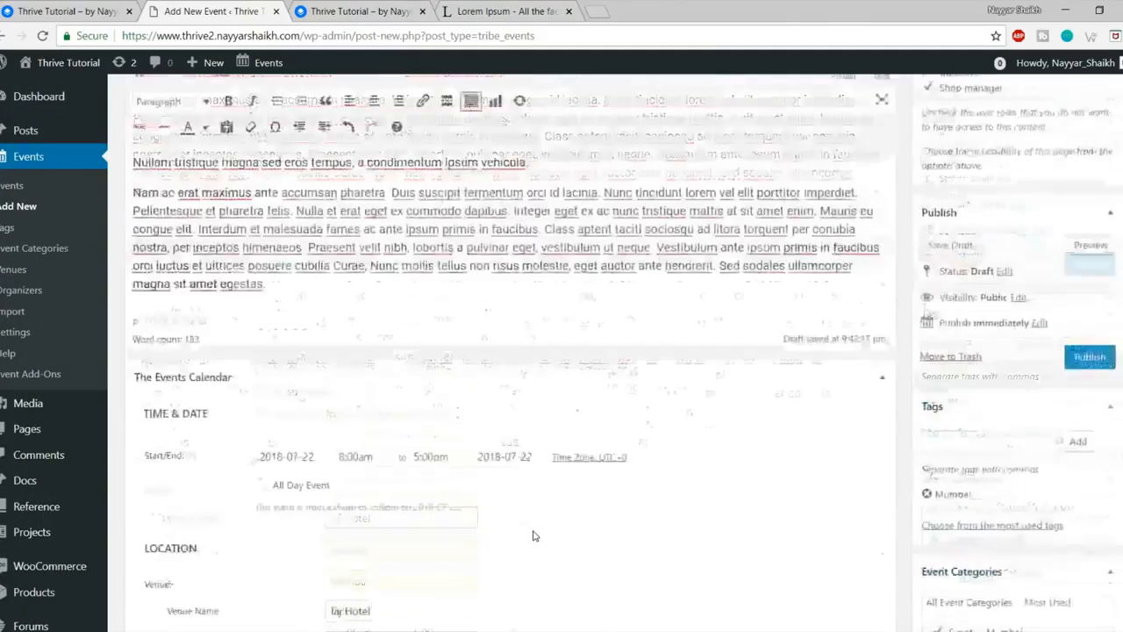
scroll(531, 534, down, 7)
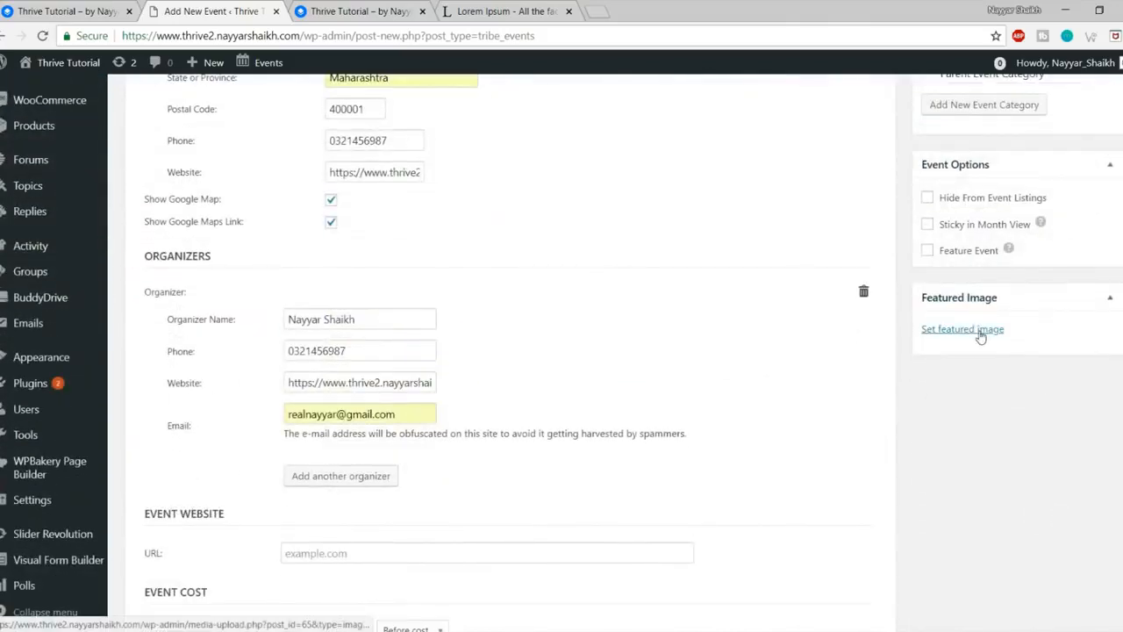
Step: Upload the bigstock group-of-friends photo and set it as the event's featured image
click(980, 331)
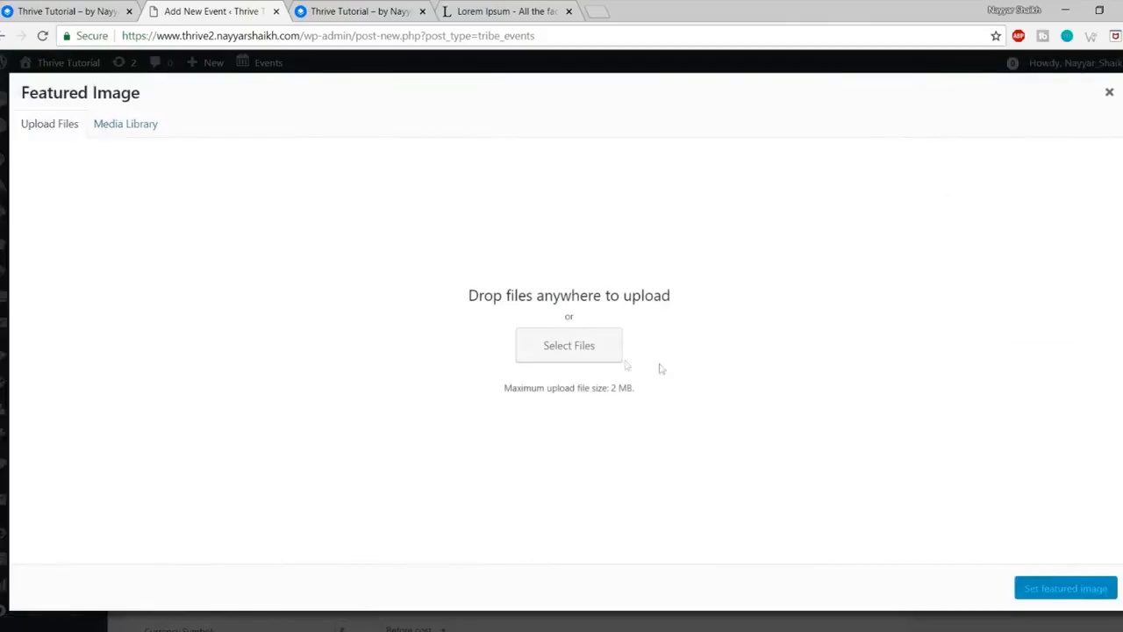
click(596, 358)
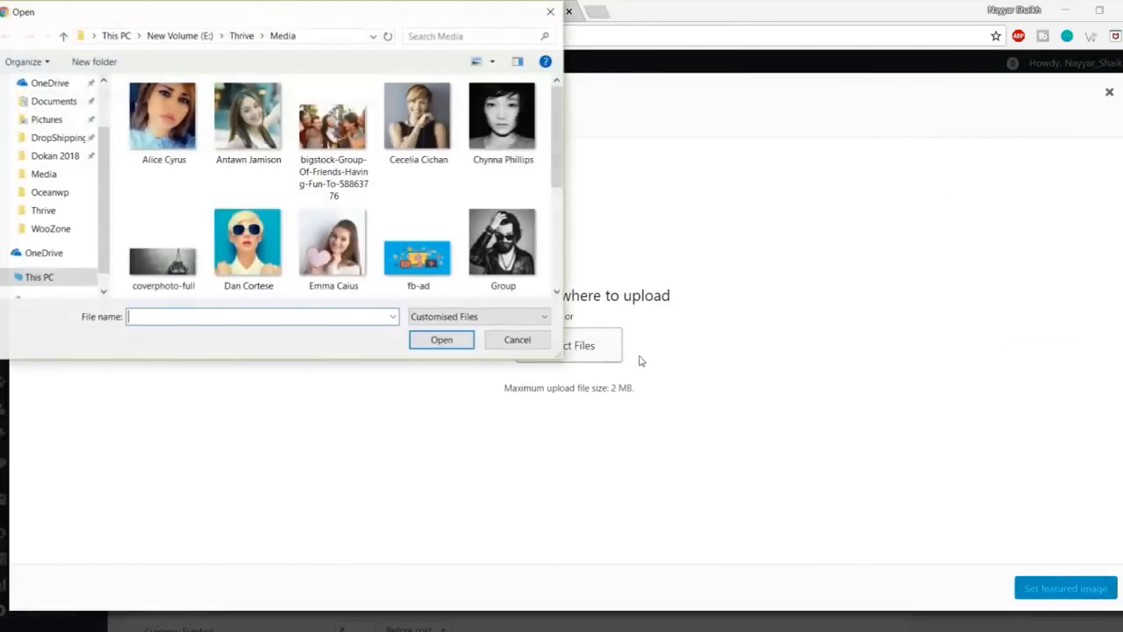
click(444, 259)
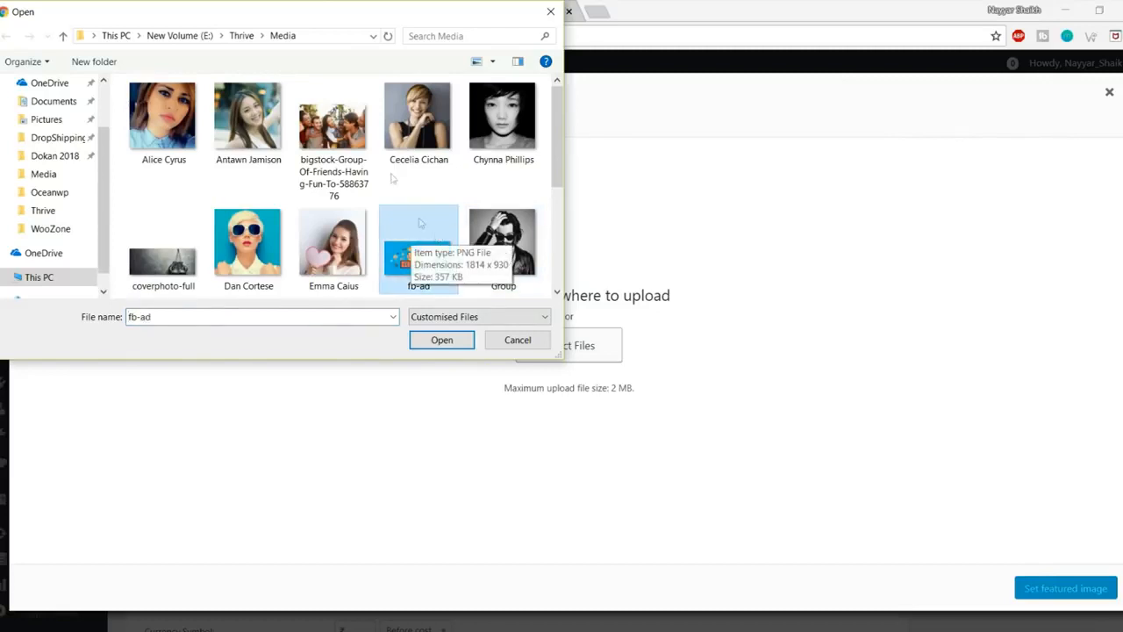
click(335, 126)
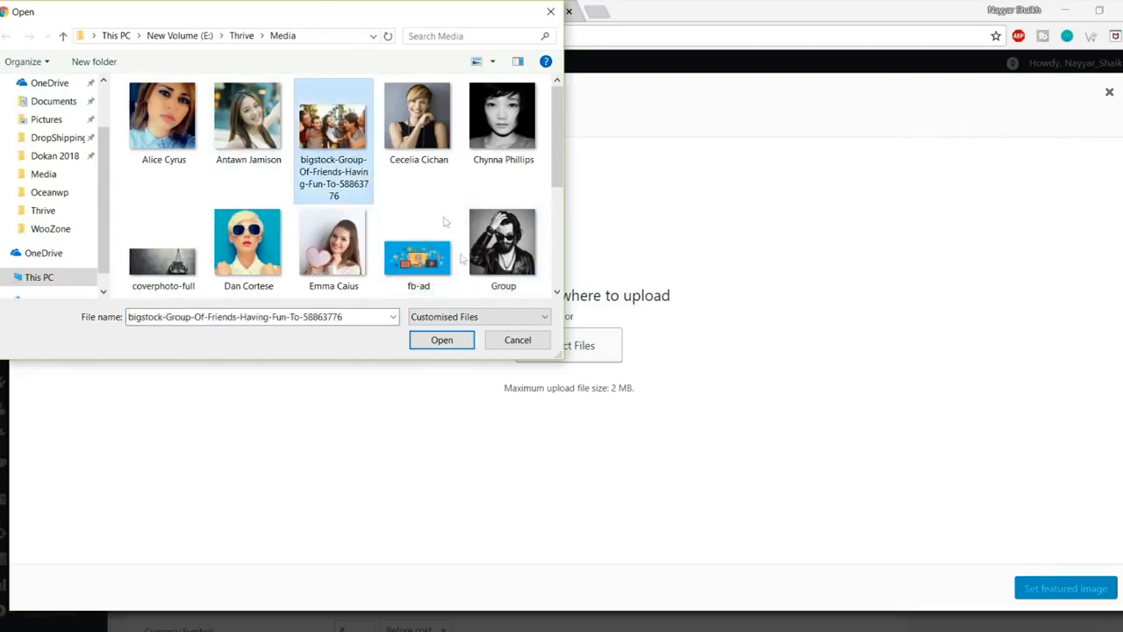
click(441, 342)
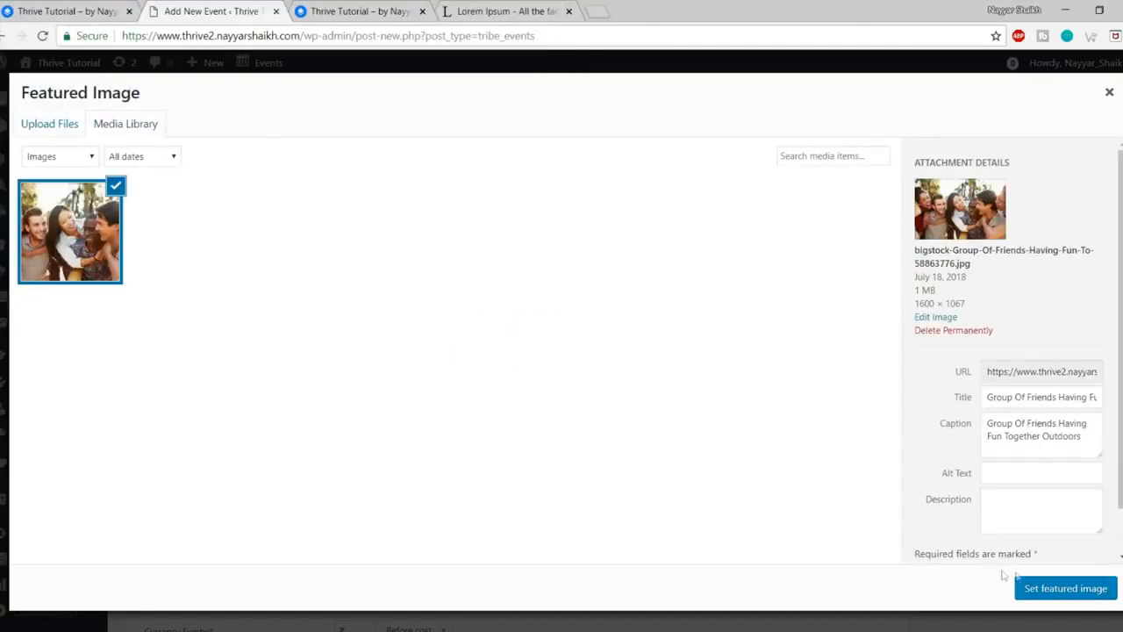
click(1062, 590)
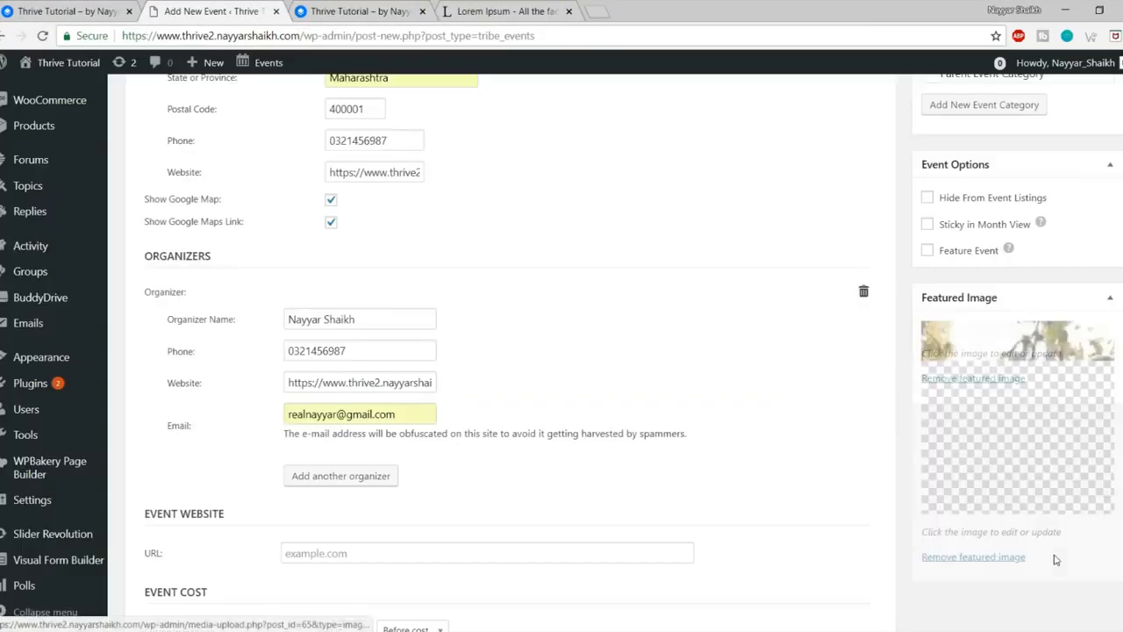
Step: Publish the New Event
scroll(1056, 563, up, 10)
scroll(1056, 563, up, 5)
click(1090, 609)
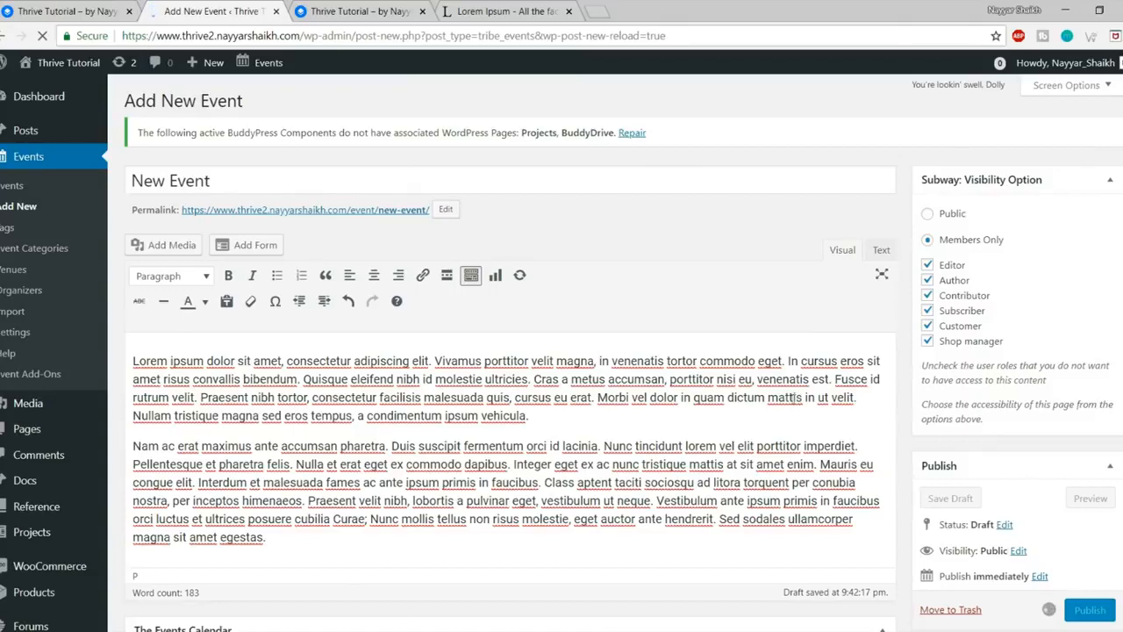
Step: Reload the Thrive site and view the live New Event page: July 22, ₹5000, Taj Hotel venue
click(360, 10)
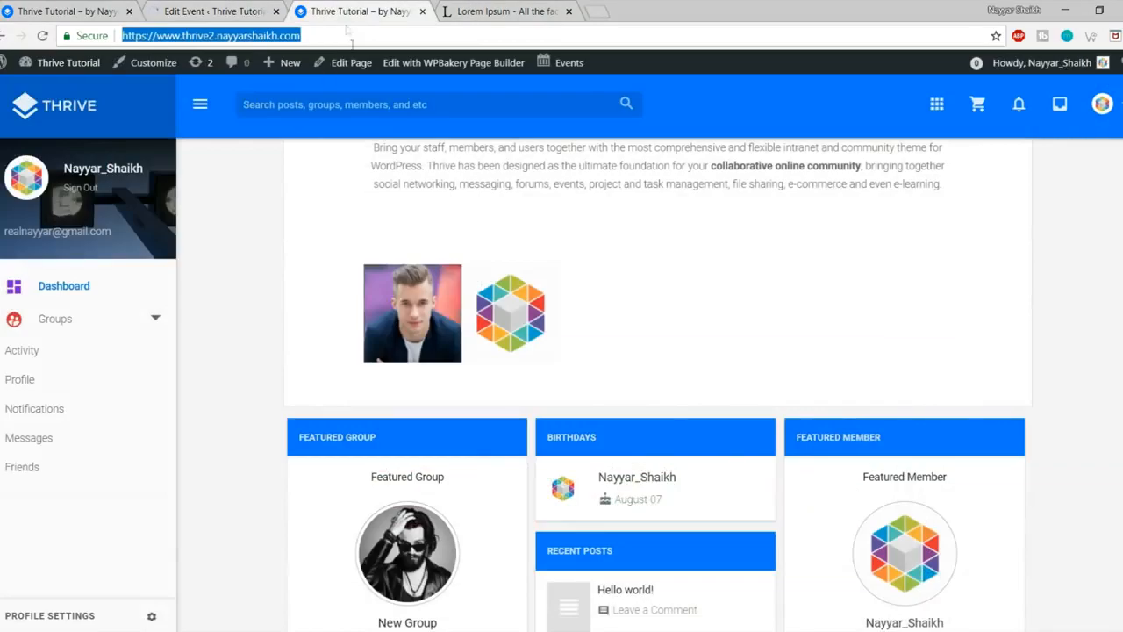
click(42, 35)
scroll(272, 275, down, 5)
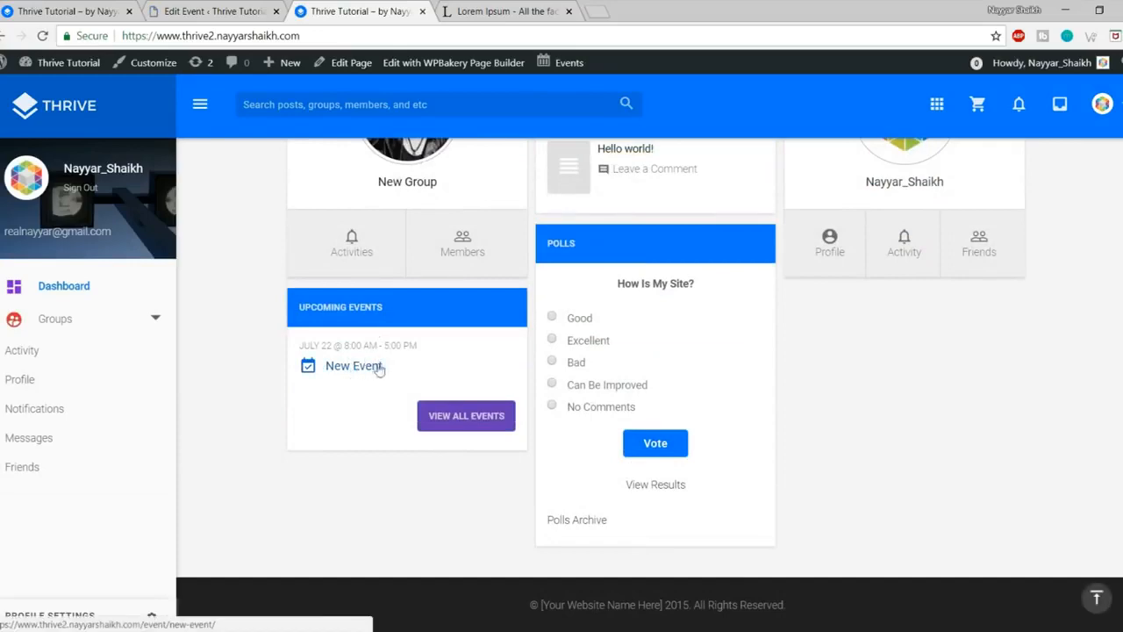
click(361, 373)
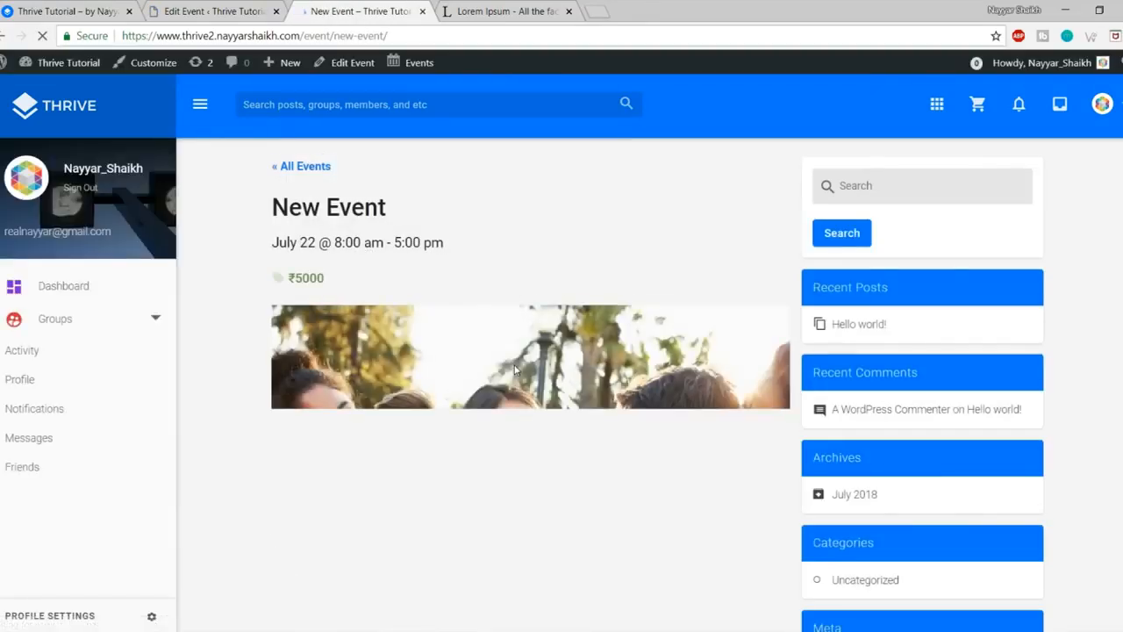
scroll(516, 369, down, 3)
scroll(516, 369, down, 3)
scroll(516, 369, down, 5)
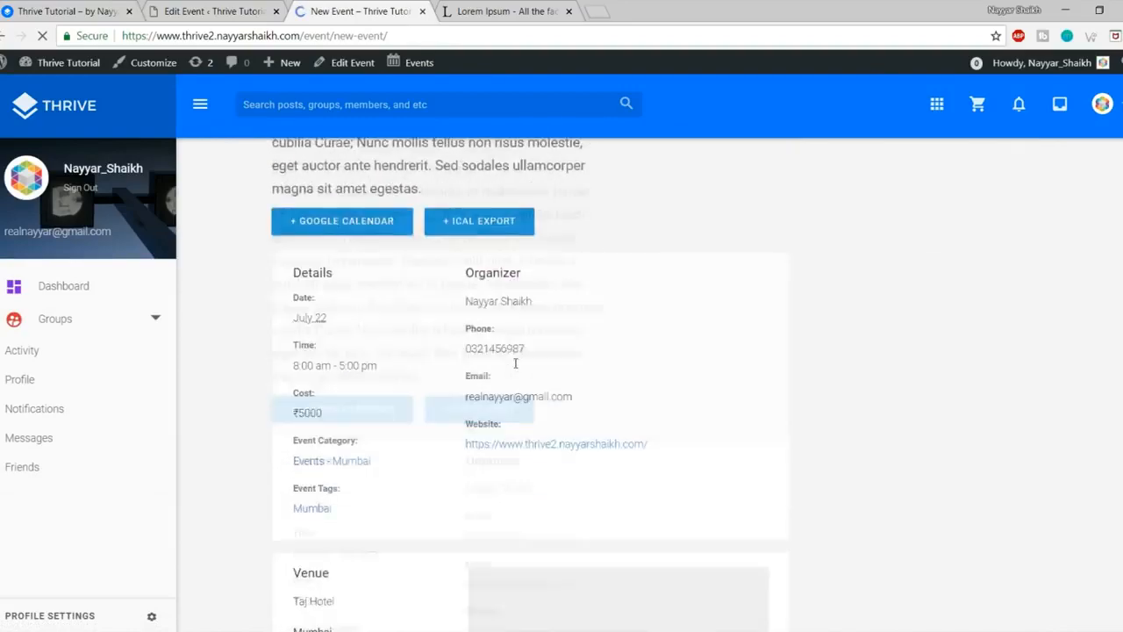
scroll(509, 364, up, 2)
scroll(509, 363, down, 2)
scroll(657, 374, down, 2)
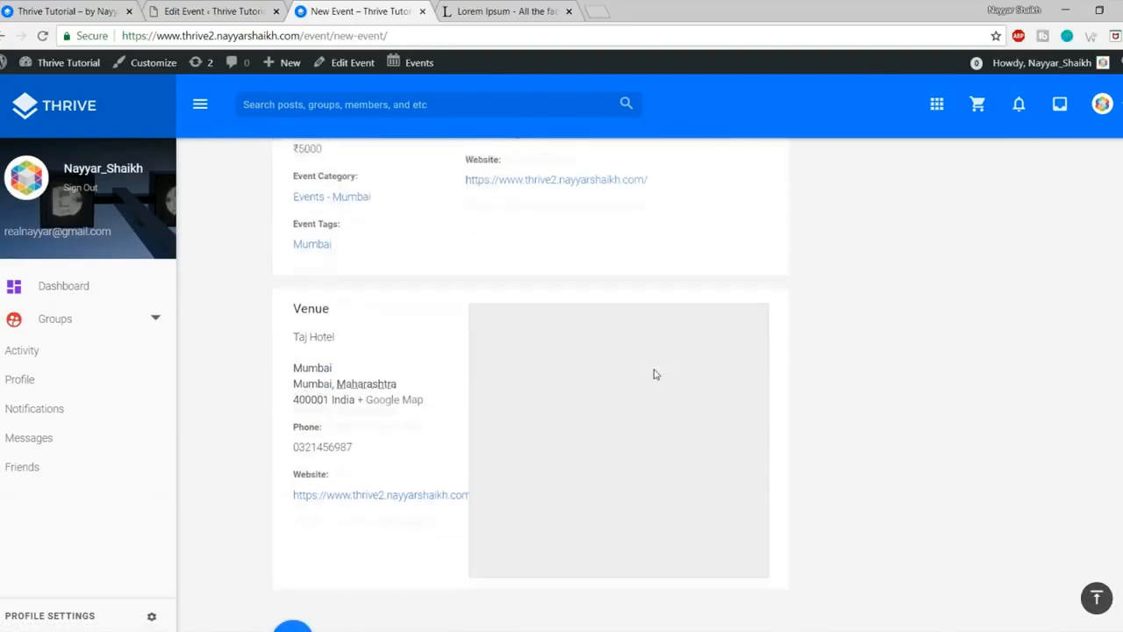
scroll(527, 381, up, 5)
scroll(518, 380, up, 10)
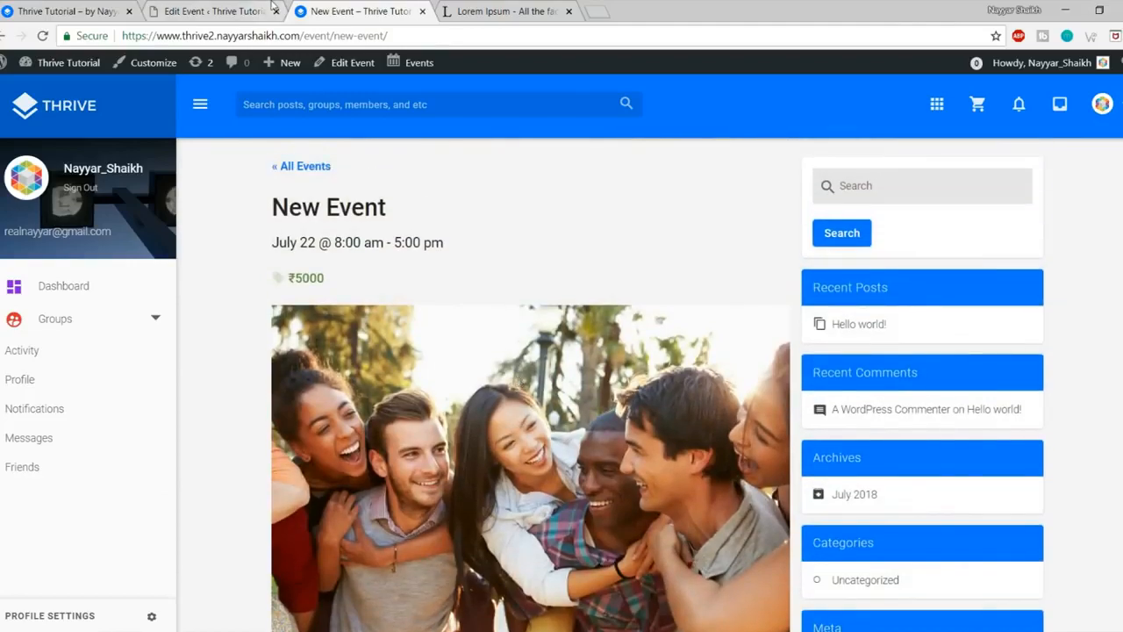
Step: Close the New Event preview and go back to the event's edit page
click(423, 12)
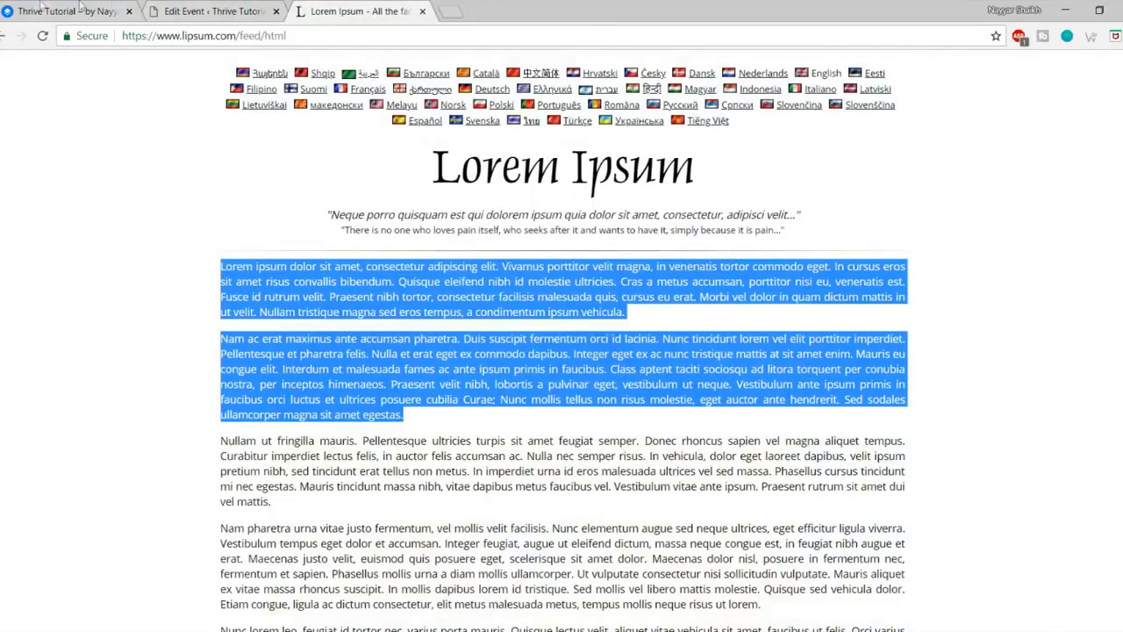
click(52, 12)
scroll(752, 318, down, 3)
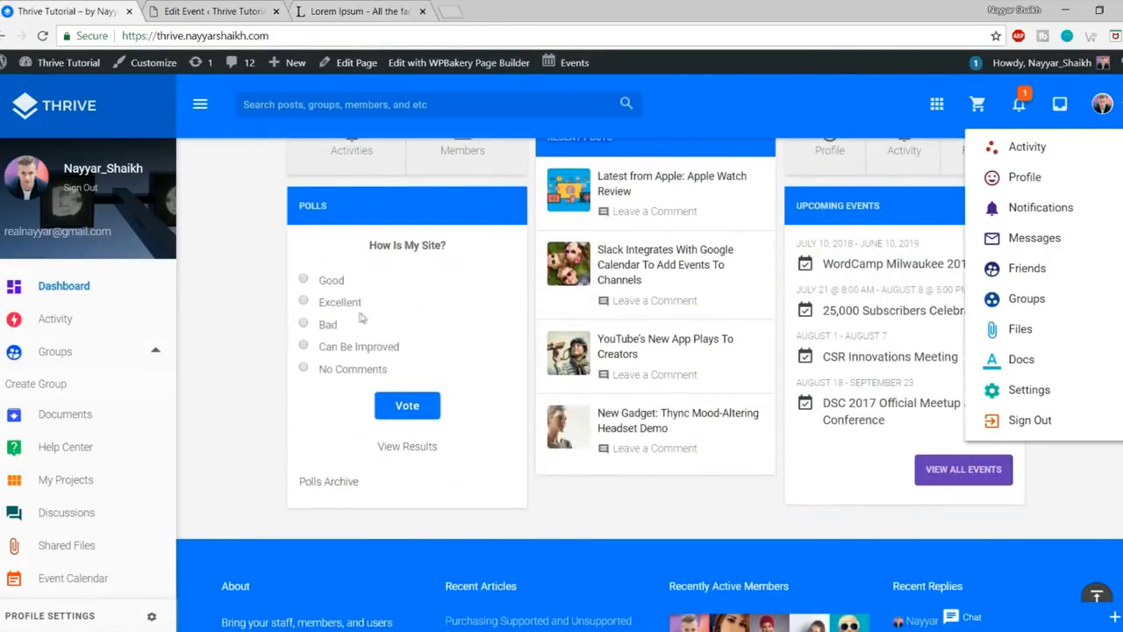
click(219, 12)
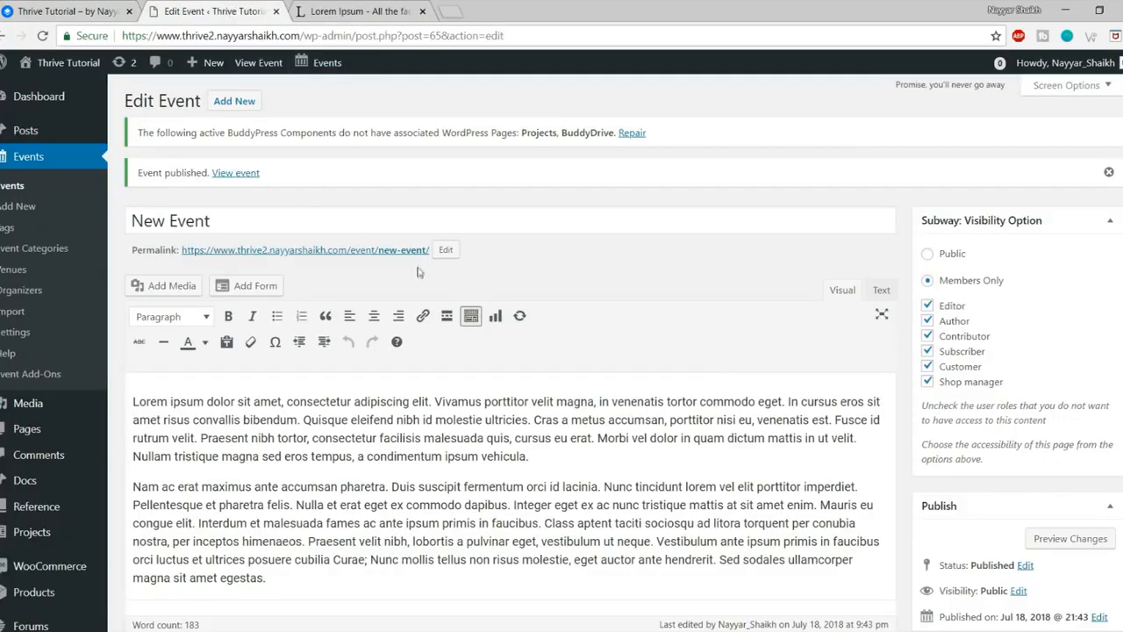
Step: Open Polls from the admin sidebar and review the existing 'How Is My Site?' poll
scroll(420, 269, down, 3)
scroll(51, 403, up, 3)
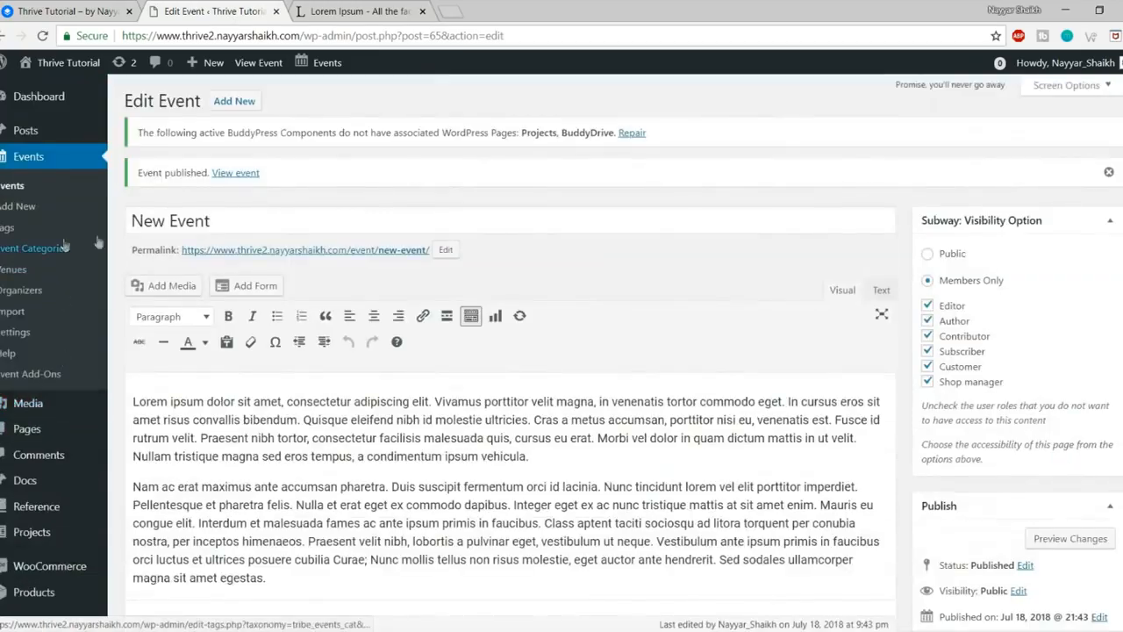
scroll(565, 253, down, 3)
scroll(566, 254, down, 2)
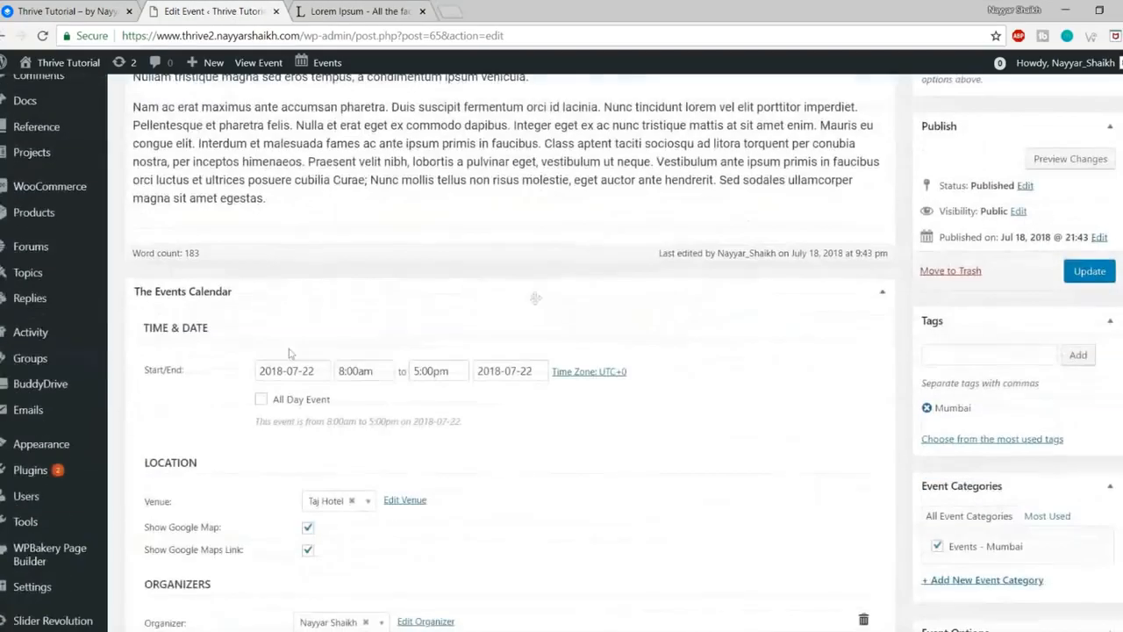
scroll(70, 290, up, 2)
scroll(79, 263, down, 4)
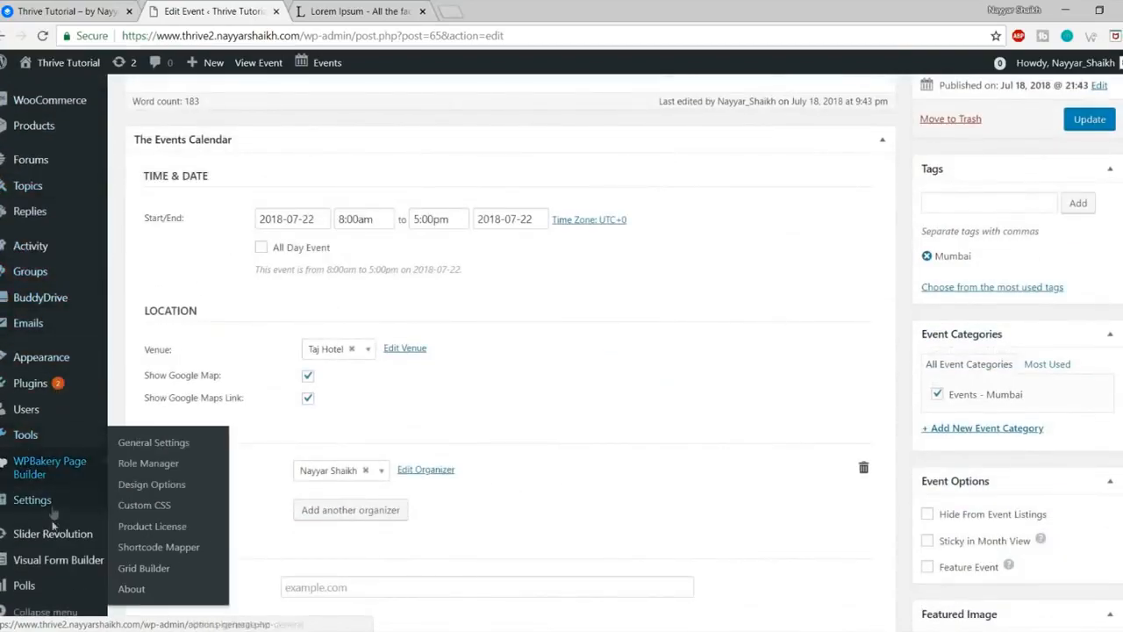
click(23, 586)
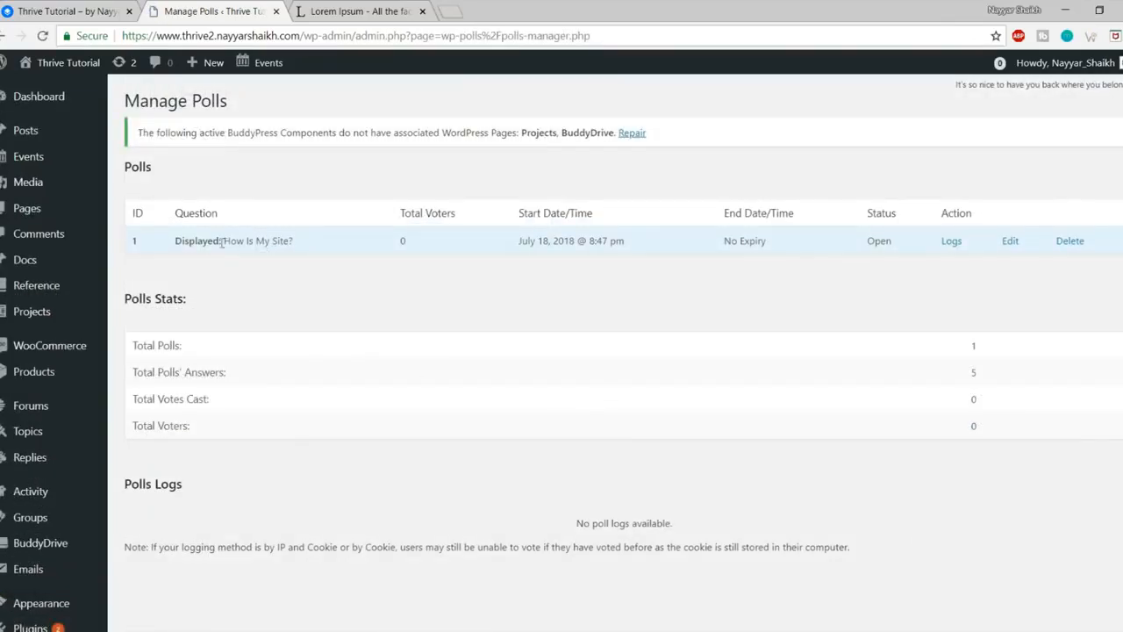
drag(177, 242, 234, 246)
click(314, 247)
click(356, 257)
scroll(396, 284, down, 5)
scroll(405, 349, up, 5)
scroll(404, 349, down, 5)
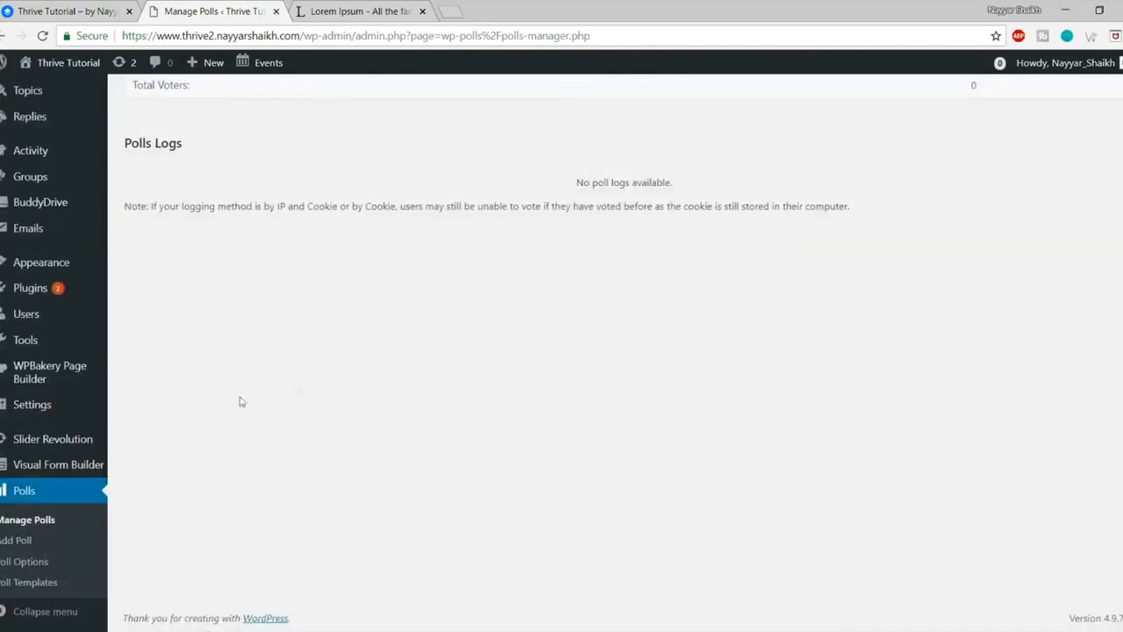
Step: Create a poll asking 'What is the capital of India?' with answers Mumbai, Delhi, Chennai, Pune
click(16, 545)
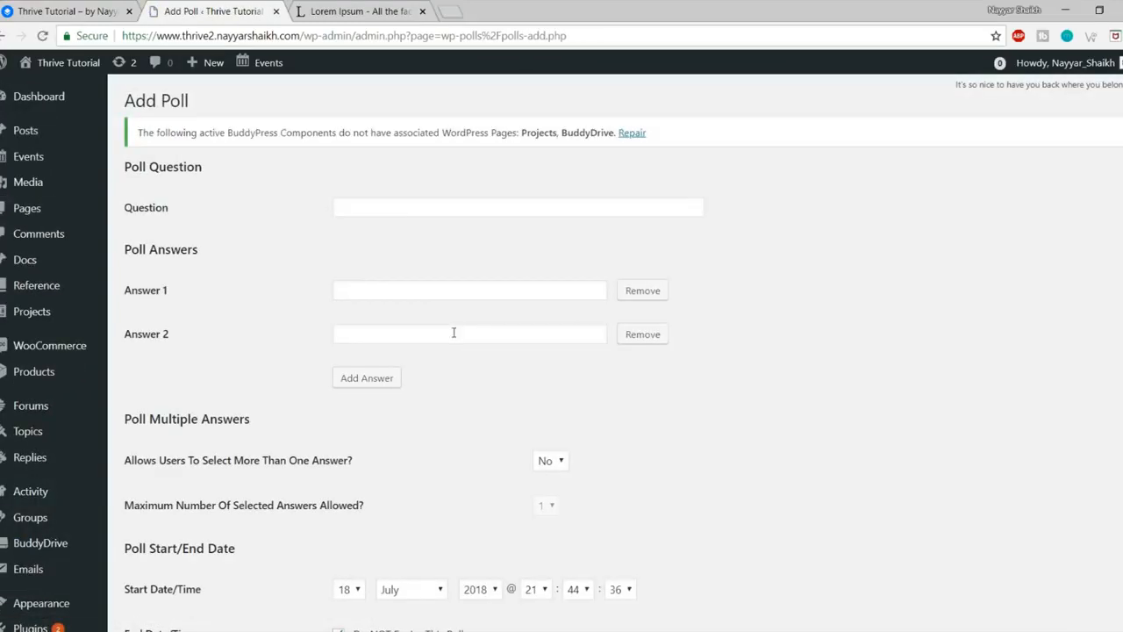
click(409, 214)
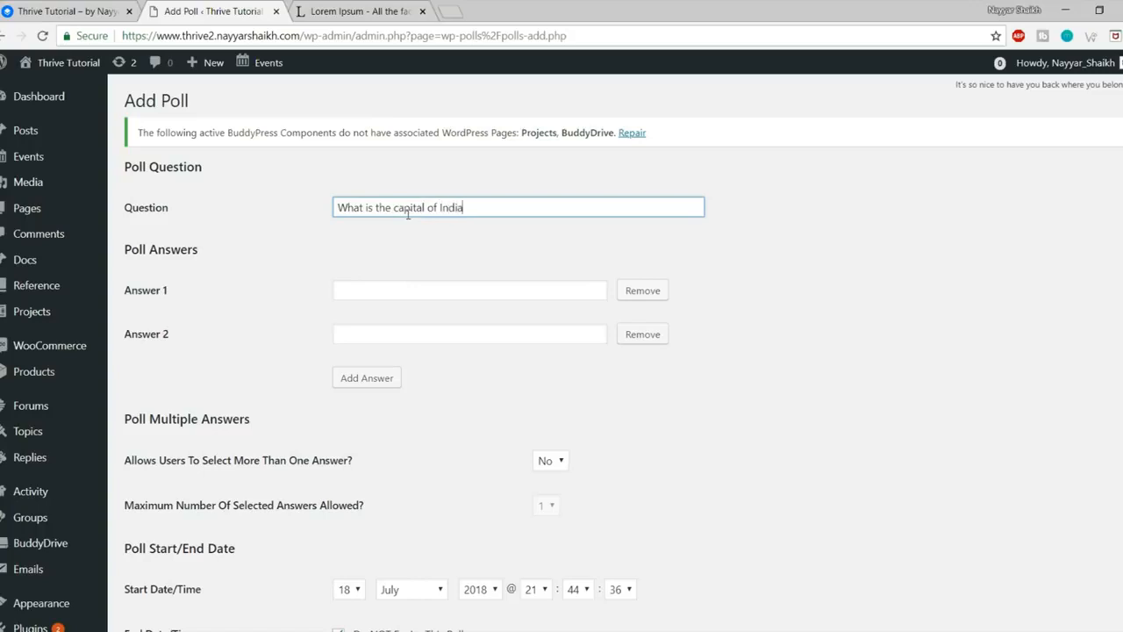
key(Tab)
key(Tab)
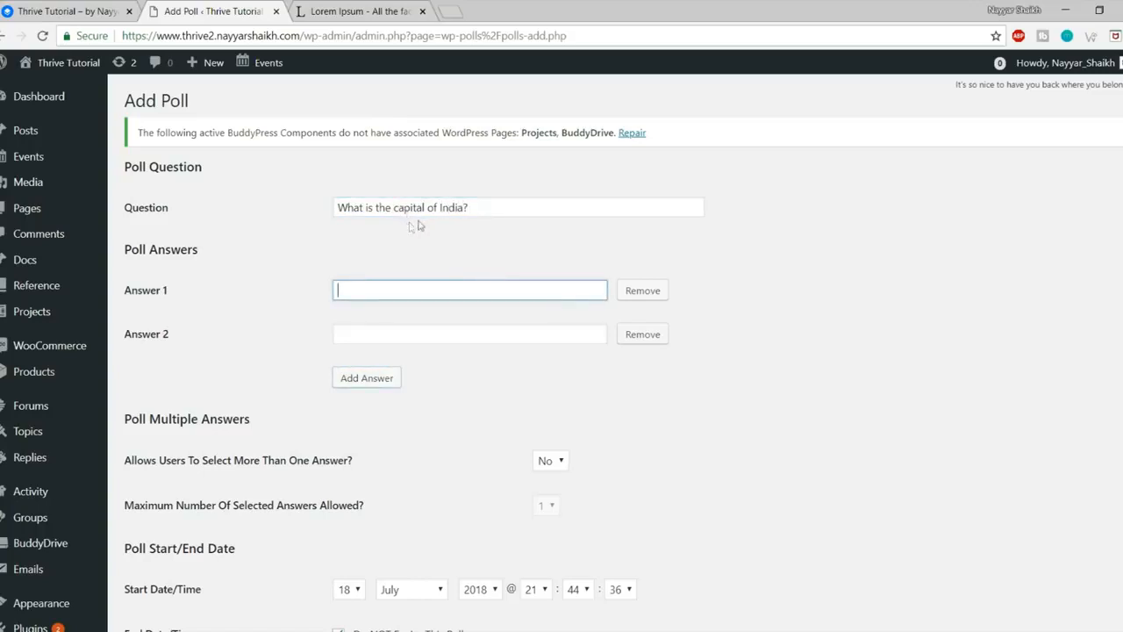
text(Mumbai)
key(Tab)
key(Tab)
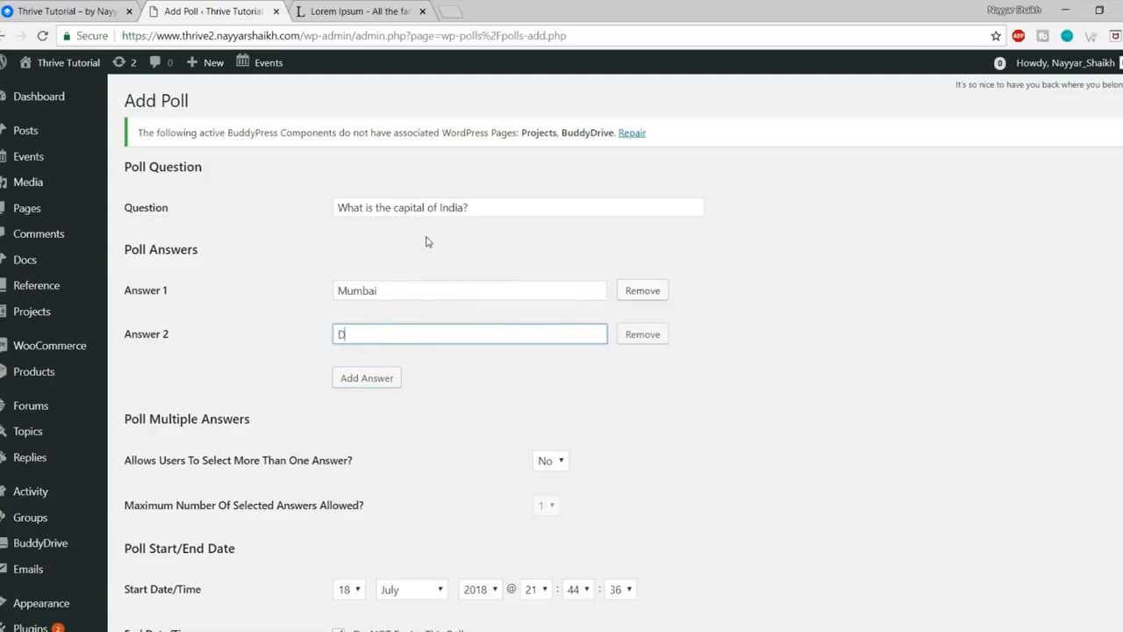
text(Delhi)
click(370, 377)
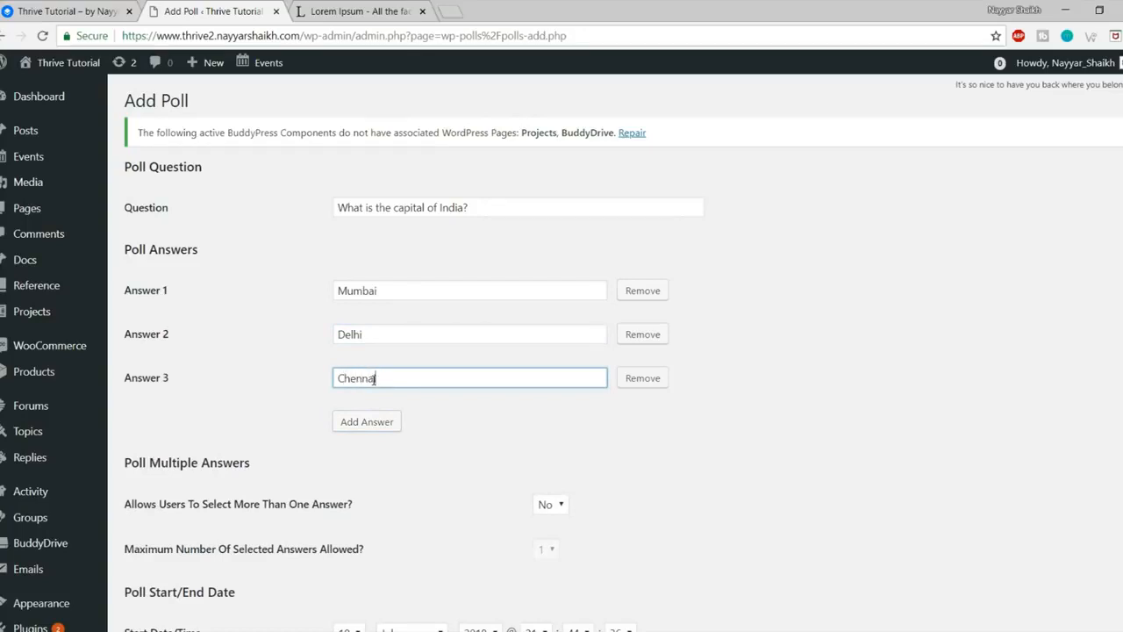
click(376, 418)
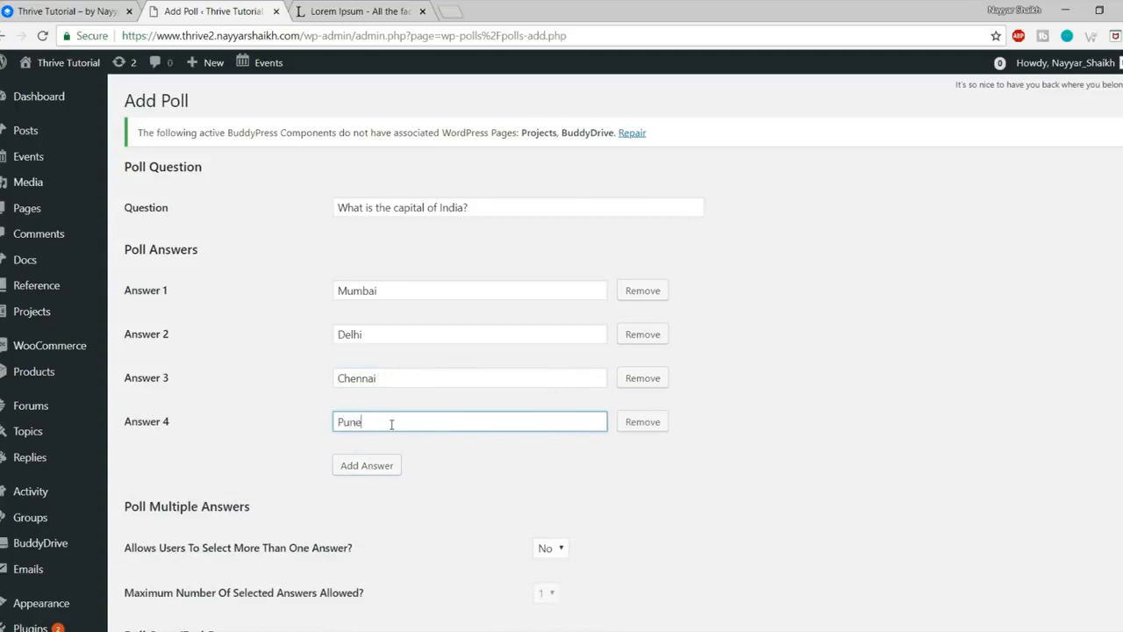
scroll(693, 457, down, 3)
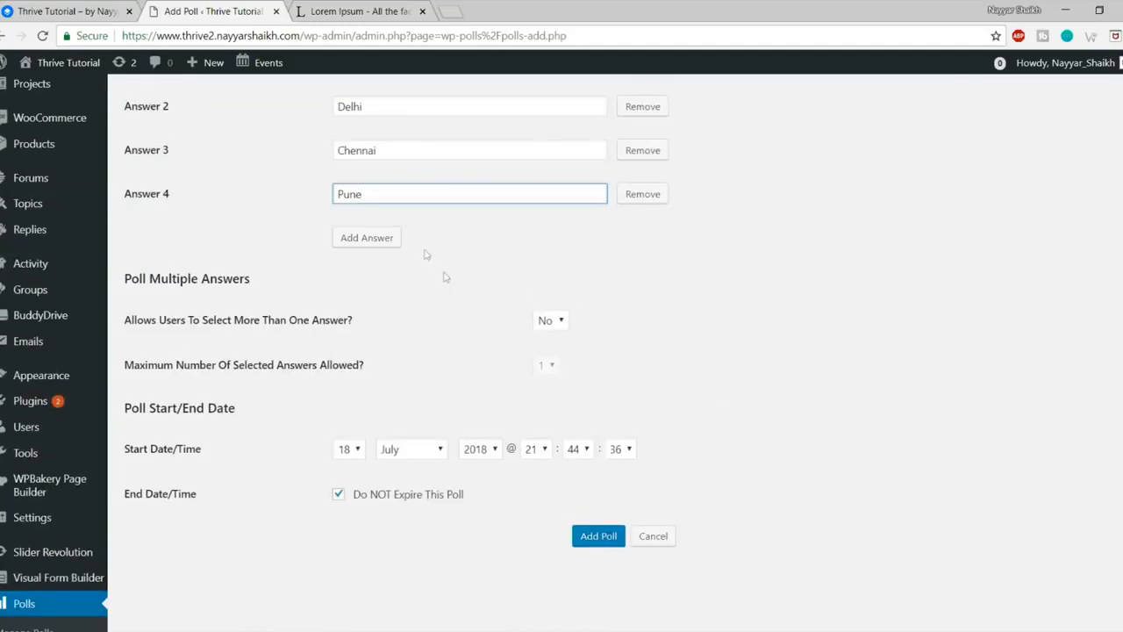
Step: Highlight the poll's multiple-answers, maximum-answers and start-date settings
drag(178, 321, 341, 321)
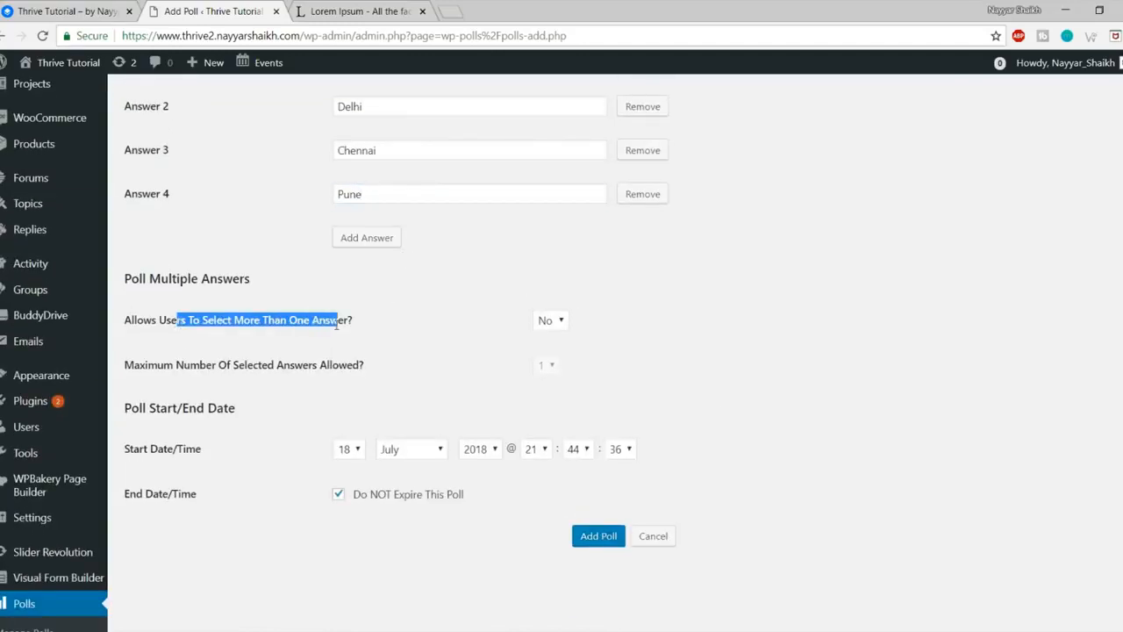
click(438, 330)
drag(188, 364, 383, 368)
click(430, 371)
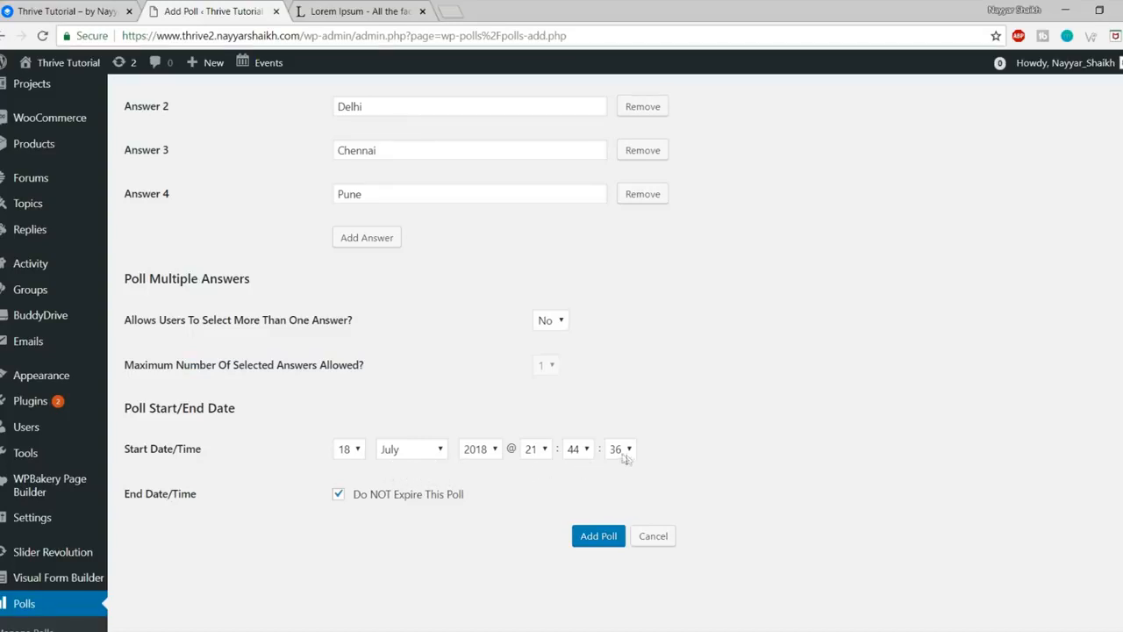
drag(206, 455, 126, 452)
click(384, 507)
scroll(506, 501, down, 2)
Step: Try an end day of 22, revert to never expire, and save the poll as ID 2
click(389, 385)
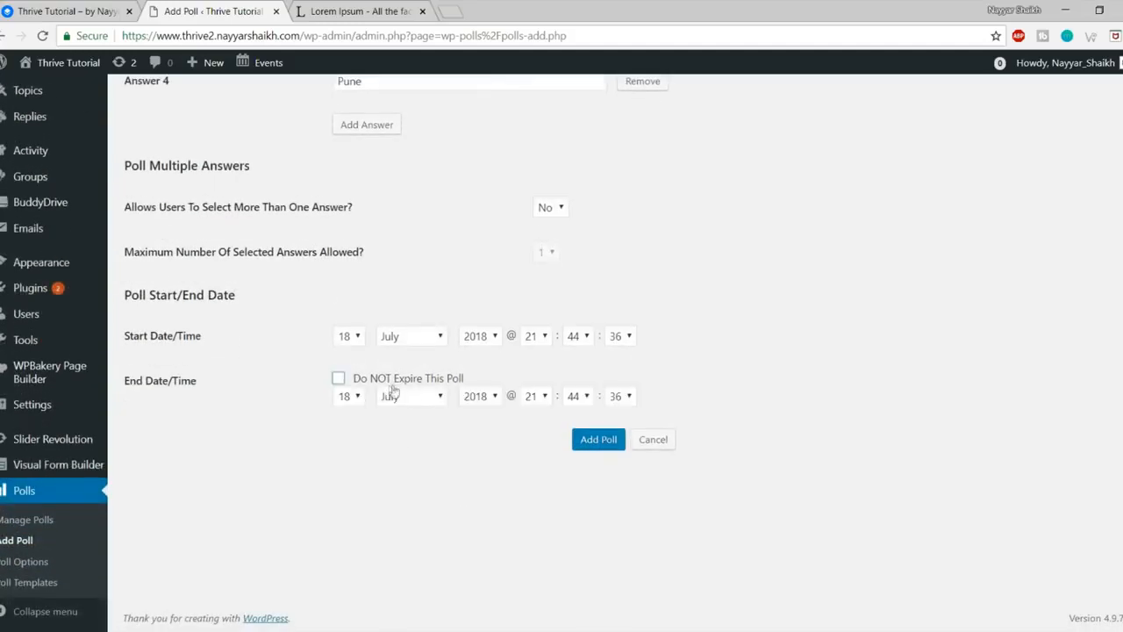
click(350, 402)
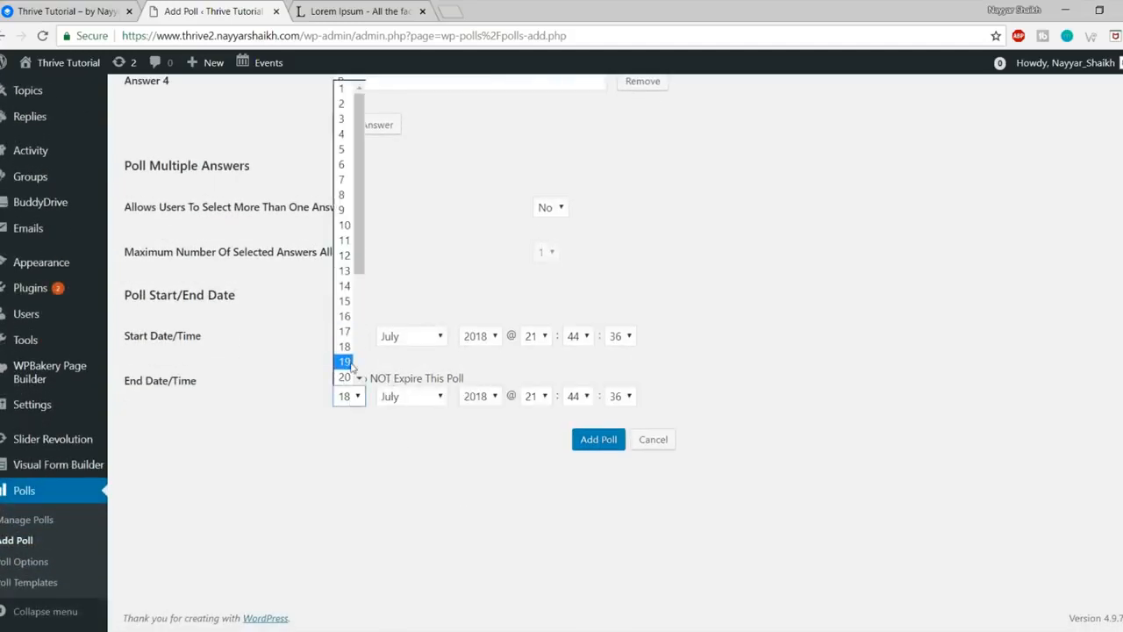
scroll(346, 373, down, 2)
click(345, 254)
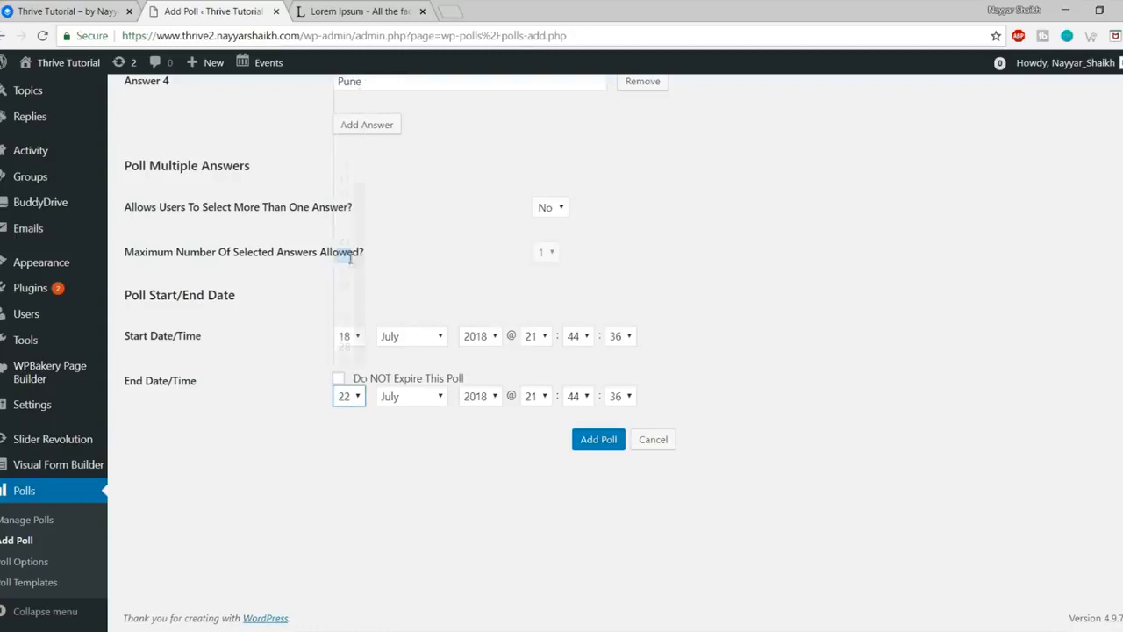
click(338, 379)
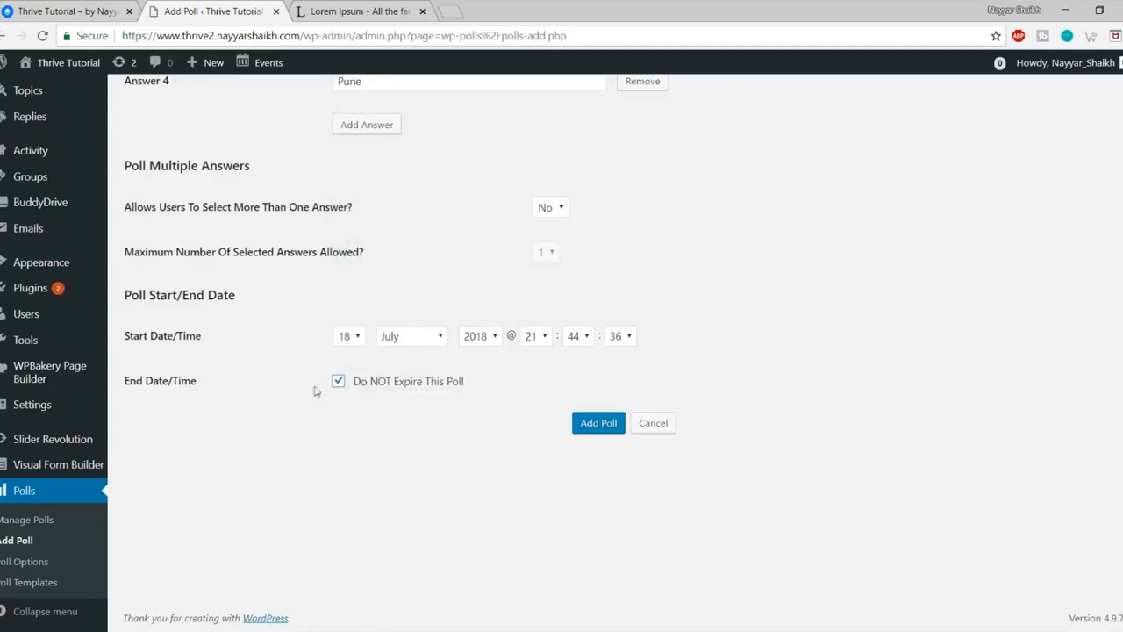
click(585, 429)
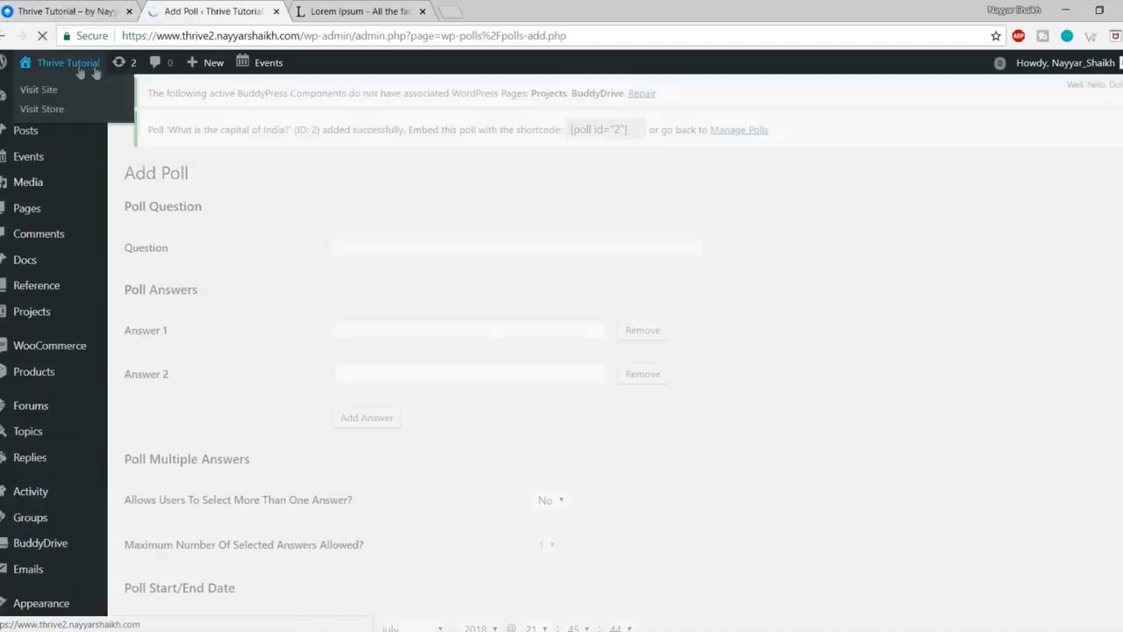
right_click(77, 69)
Step: Open the site home in a new tab and vote Delhi in the capital-of-India poll, showing 100%
click(132, 77)
click(337, 11)
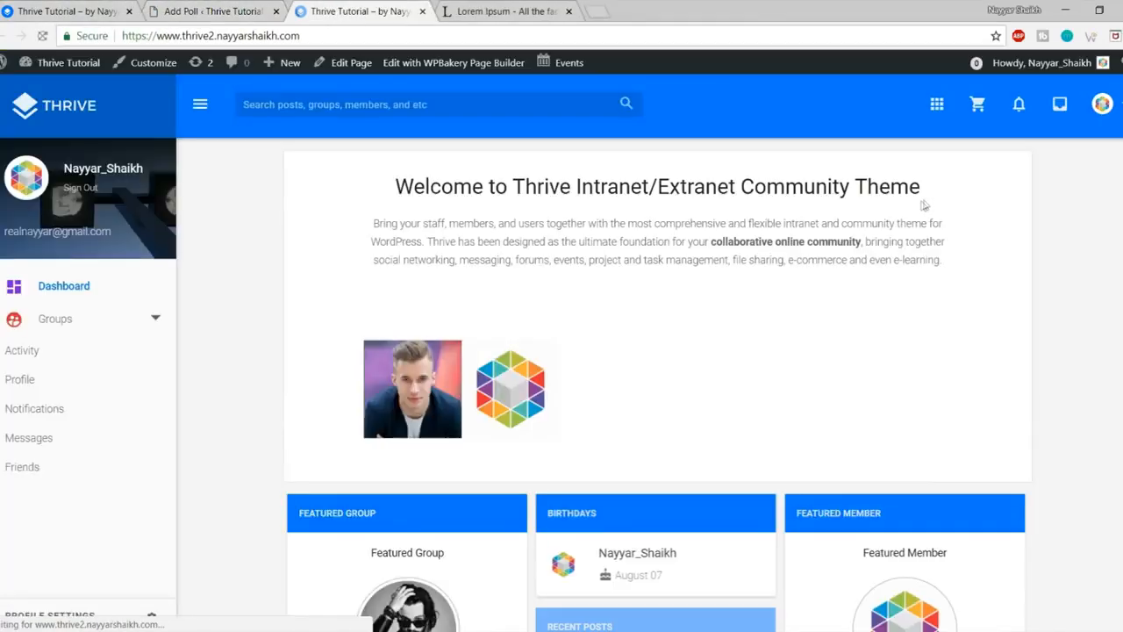
scroll(930, 210, down, 6)
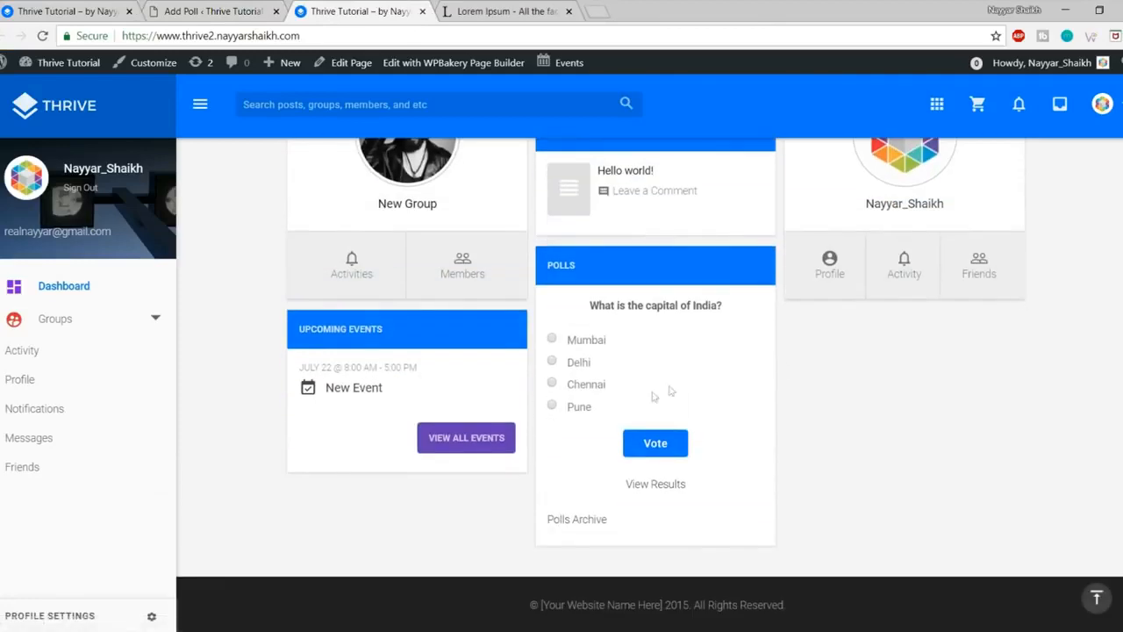
triple_click(622, 304)
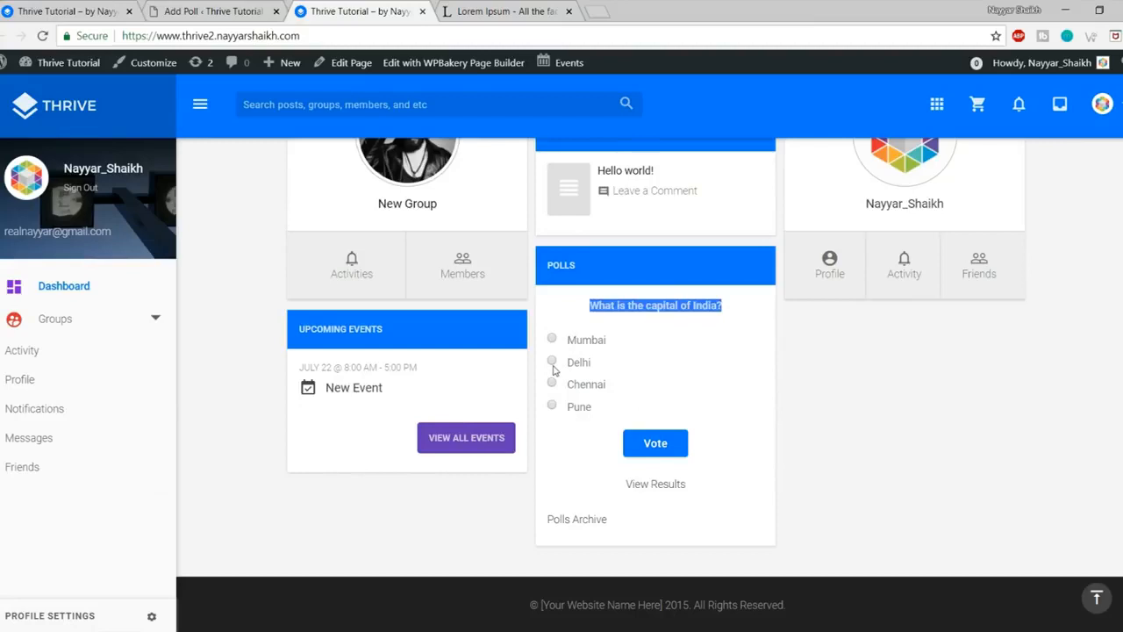
click(674, 448)
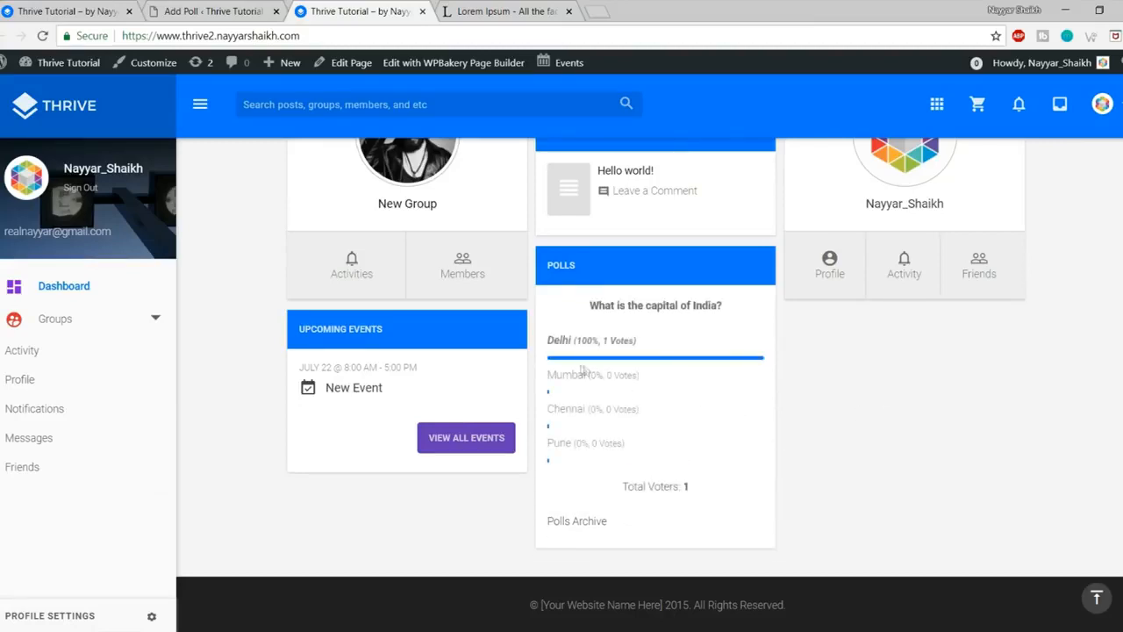
drag(583, 340, 667, 349)
click(579, 367)
drag(562, 341, 667, 341)
click(665, 349)
scroll(666, 351, up, 3)
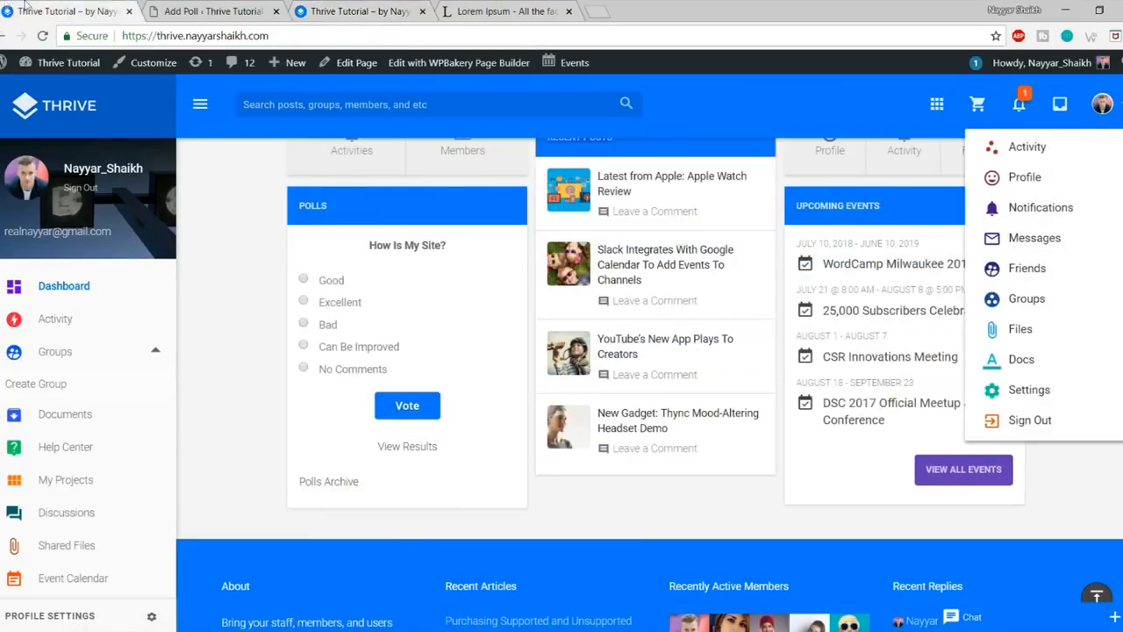
scroll(681, 342, up, 3)
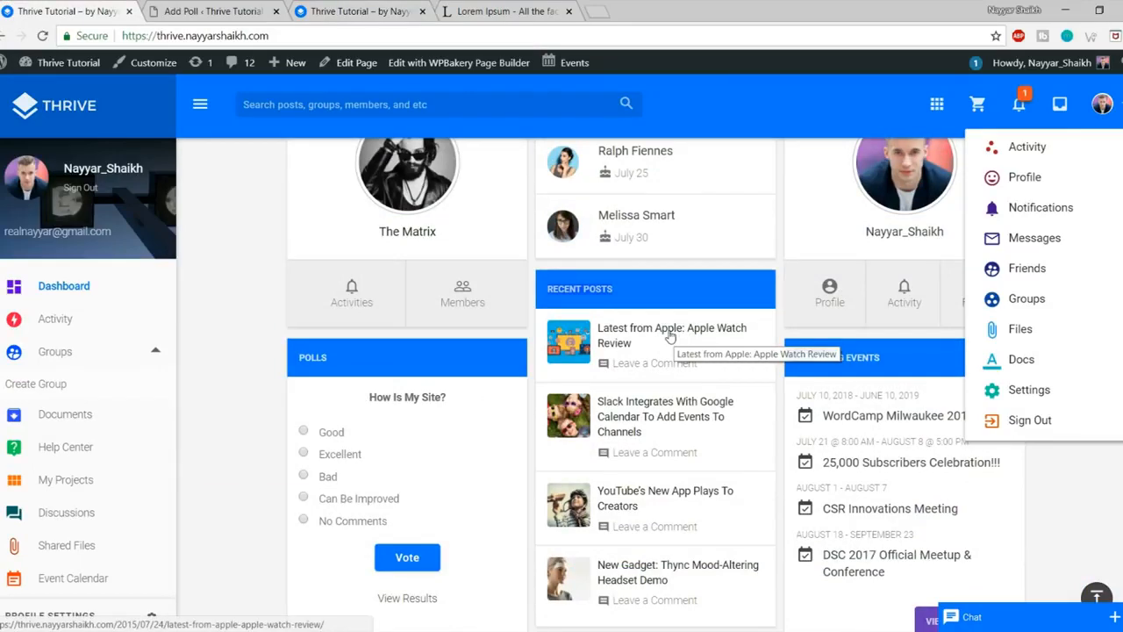
Step: Review the published Apple Watch Review post and its sidebar, then return to the Add Poll page
click(671, 338)
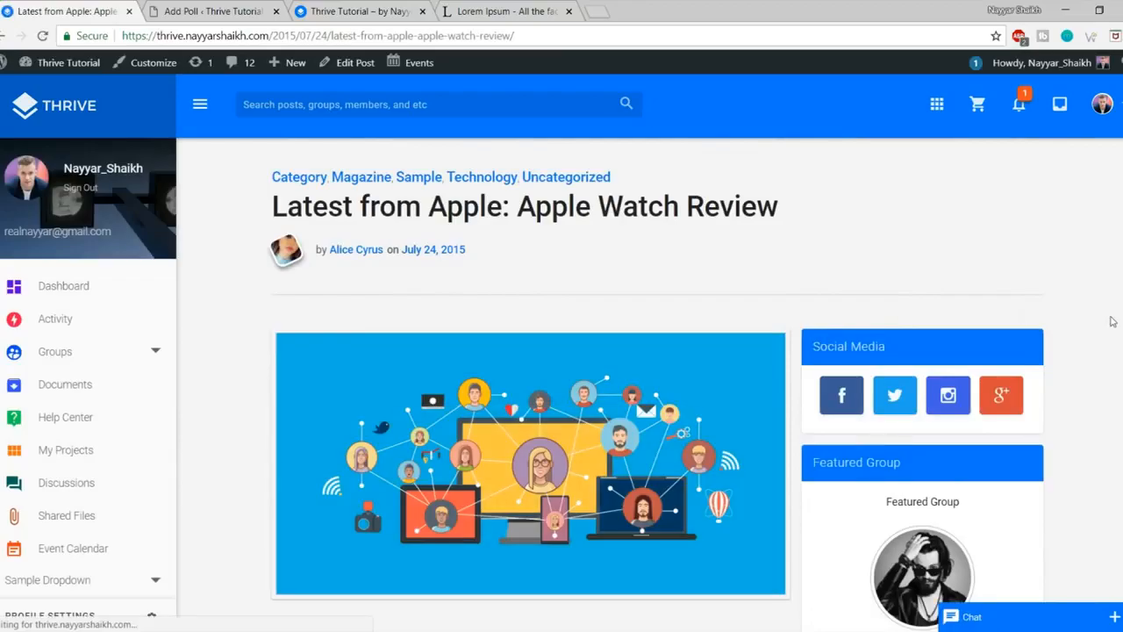
scroll(1112, 322, down, 10)
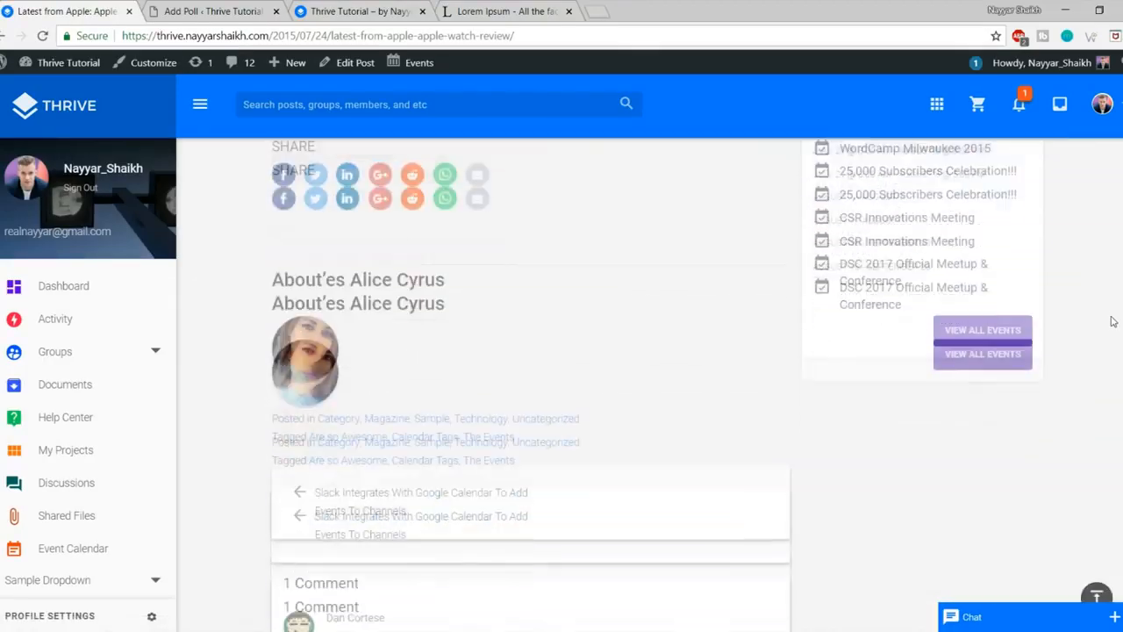
scroll(1112, 321, up, 10)
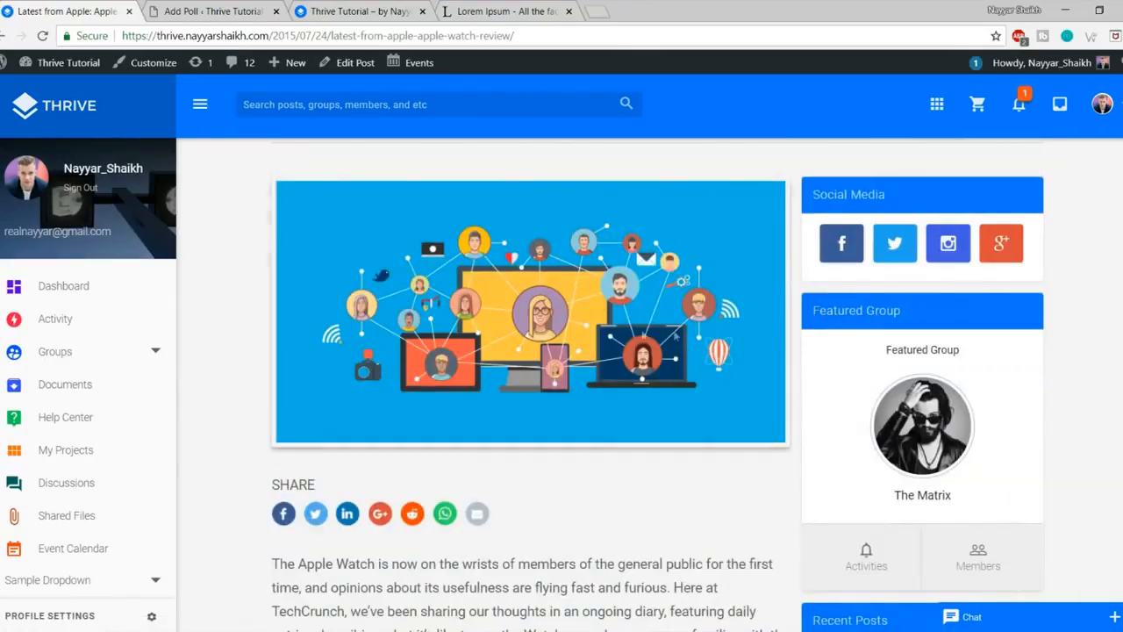
scroll(676, 336, up, 2)
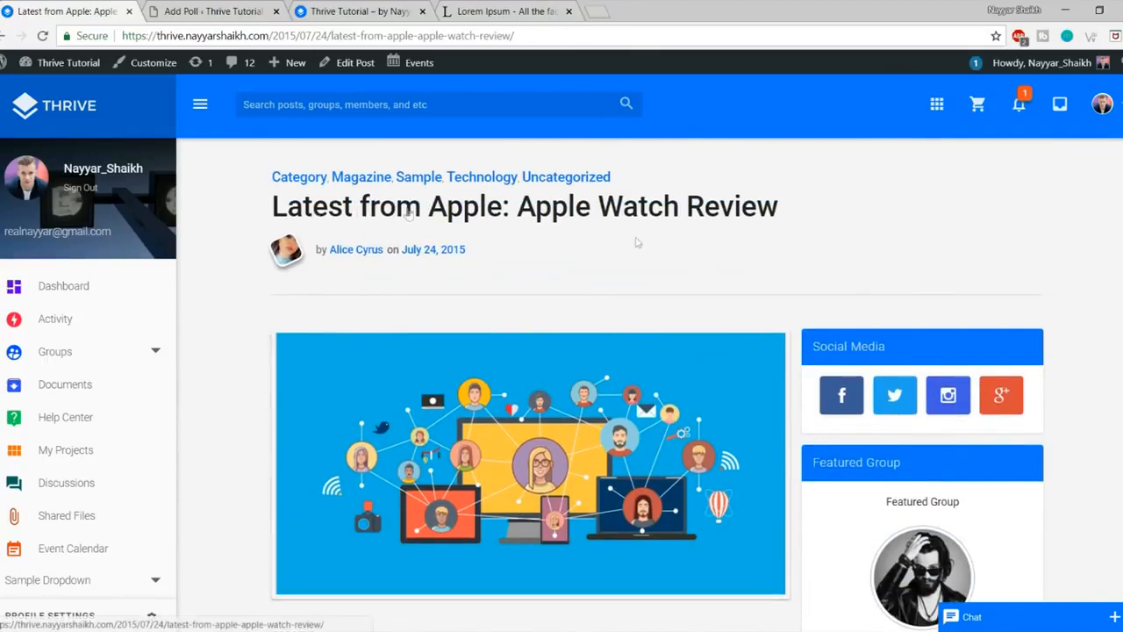
scroll(638, 243, down, 4)
drag(271, 337, 431, 421)
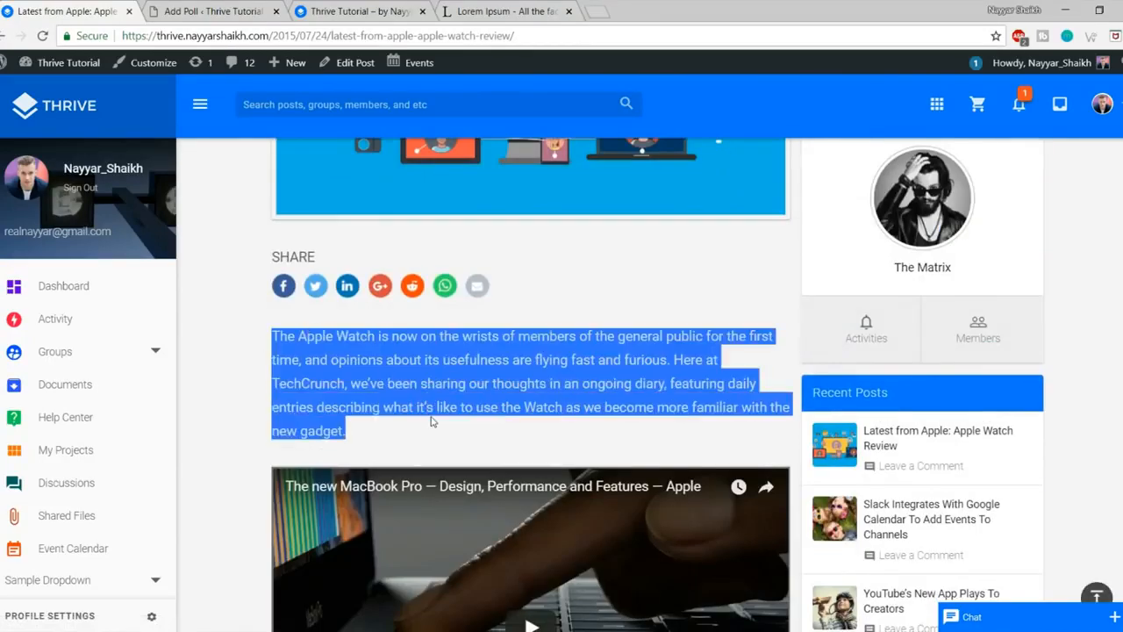
click(431, 421)
scroll(431, 421, down, 3)
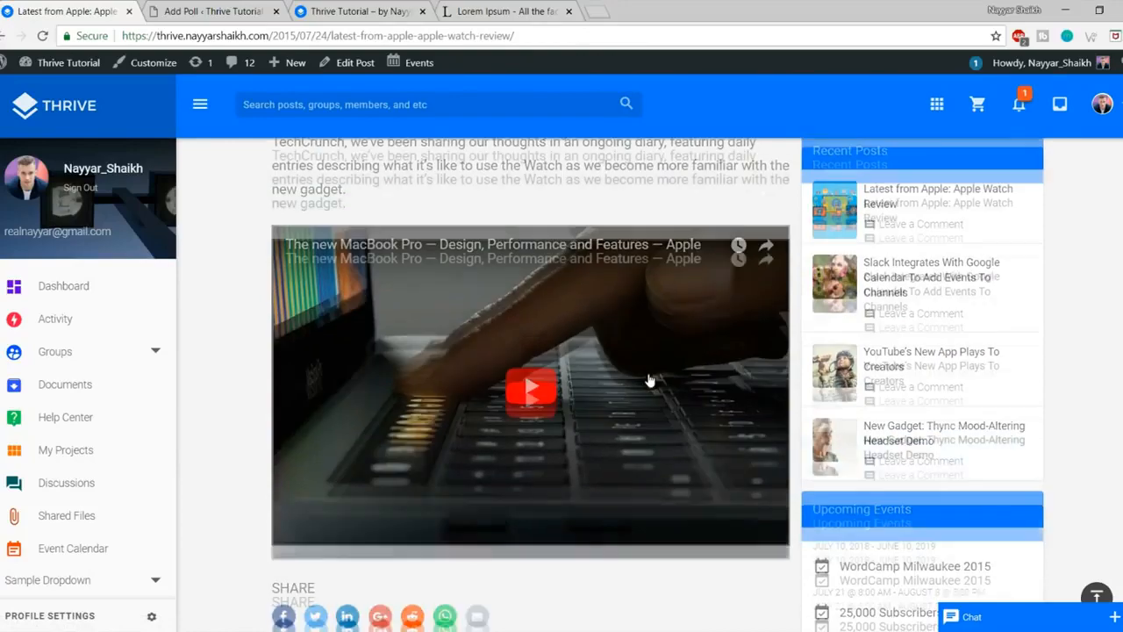
scroll(649, 380, down, 10)
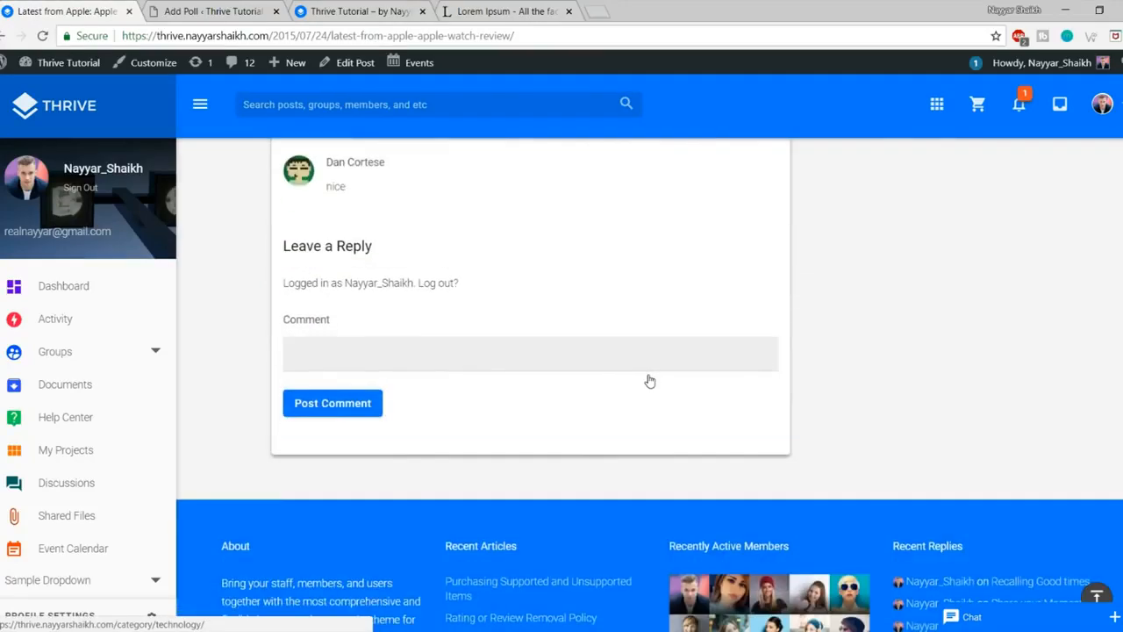
scroll(649, 380, up, 10)
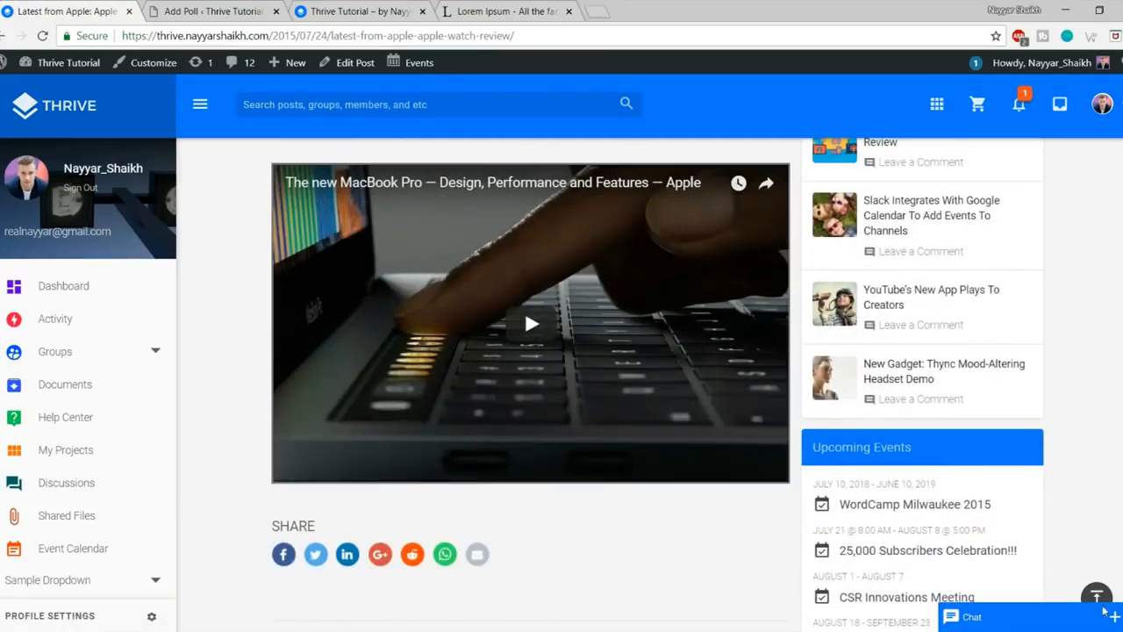
click(1096, 596)
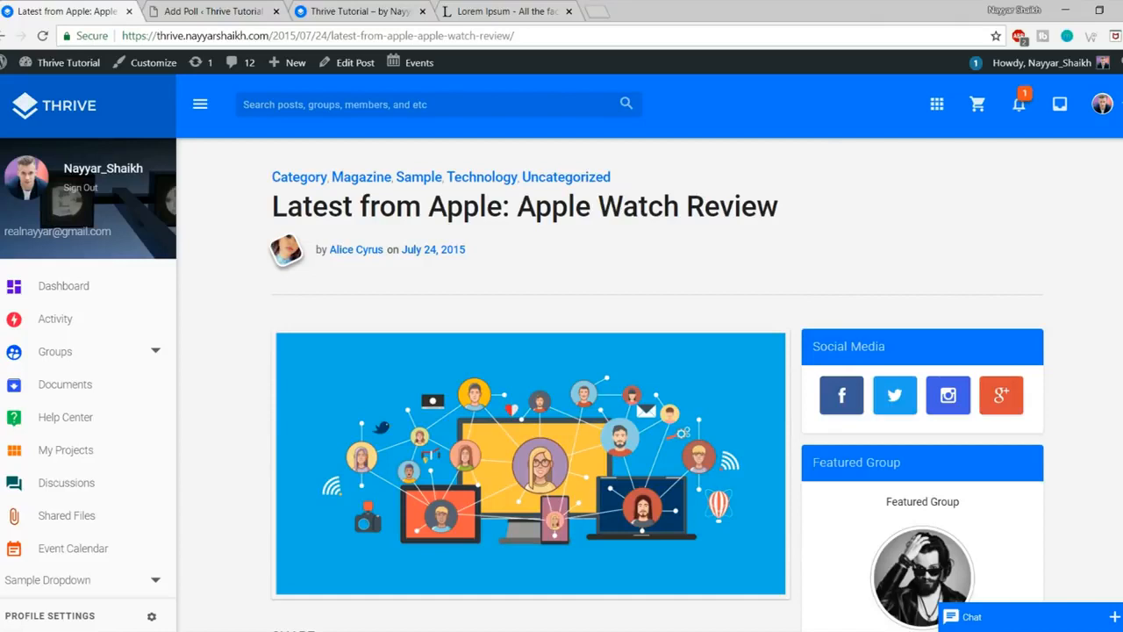
click(235, 10)
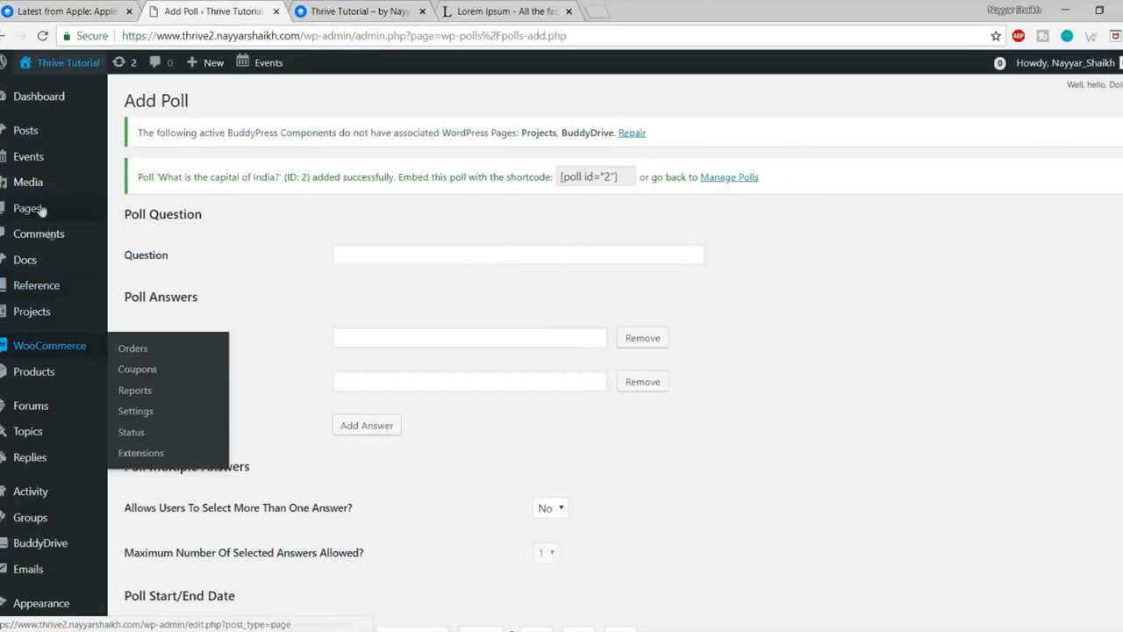
Step: Start a new post titled 'Latest from Apple: Apple Watch Review', copied from the front-end post
mouse_move(35, 129)
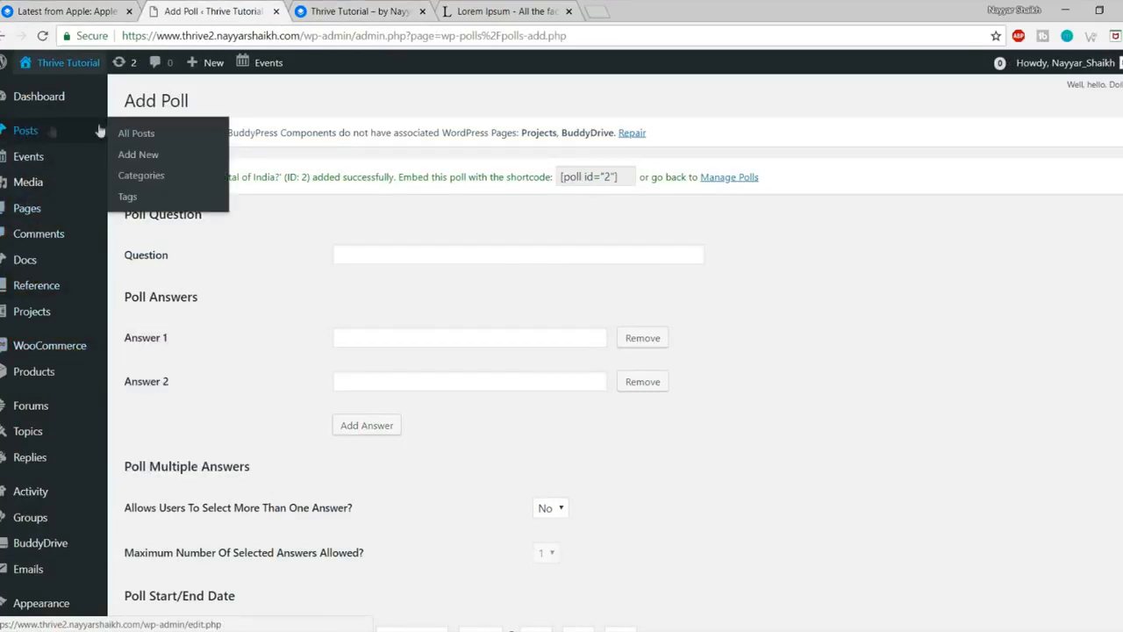
click(156, 157)
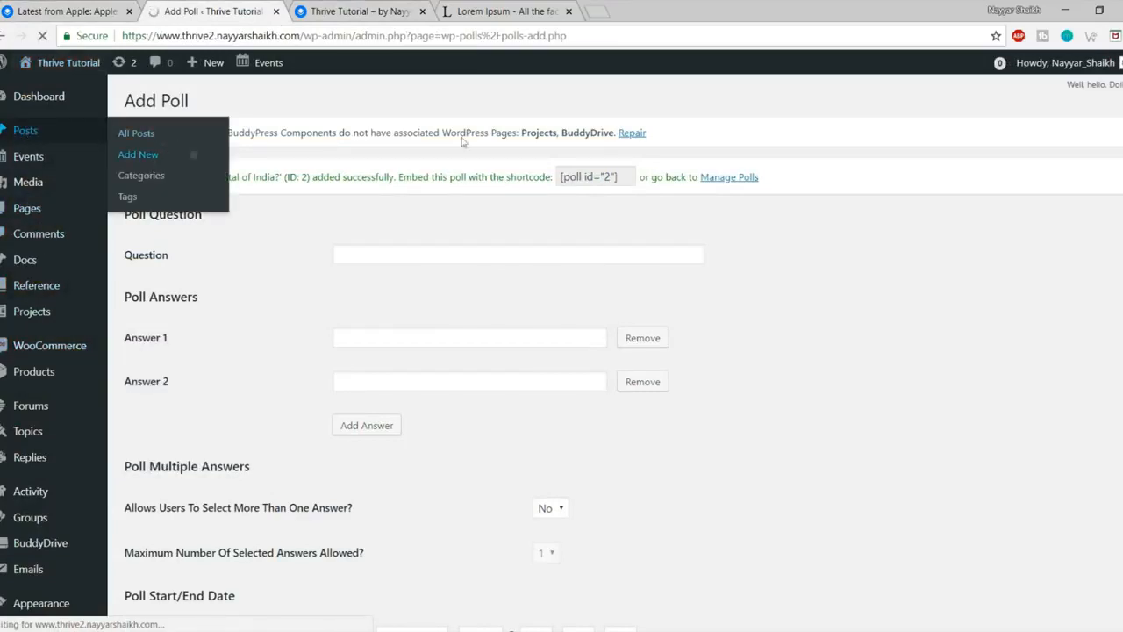
click(351, 10)
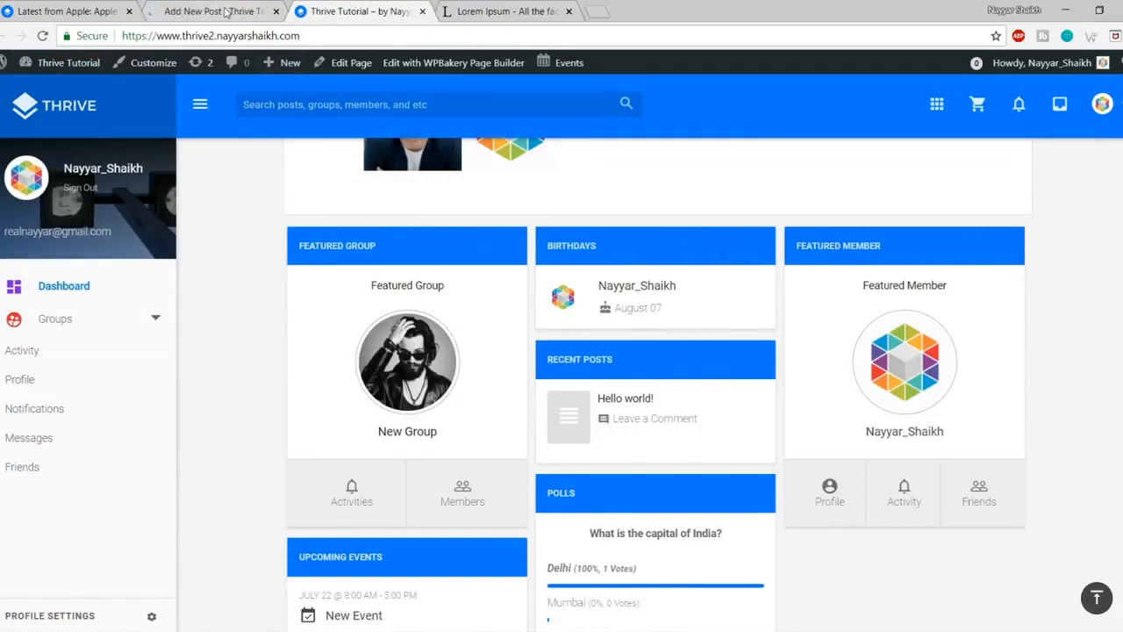
key(ctrl+shift+Tab)
key(ctrl+shift+Tab)
drag(266, 209, 807, 212)
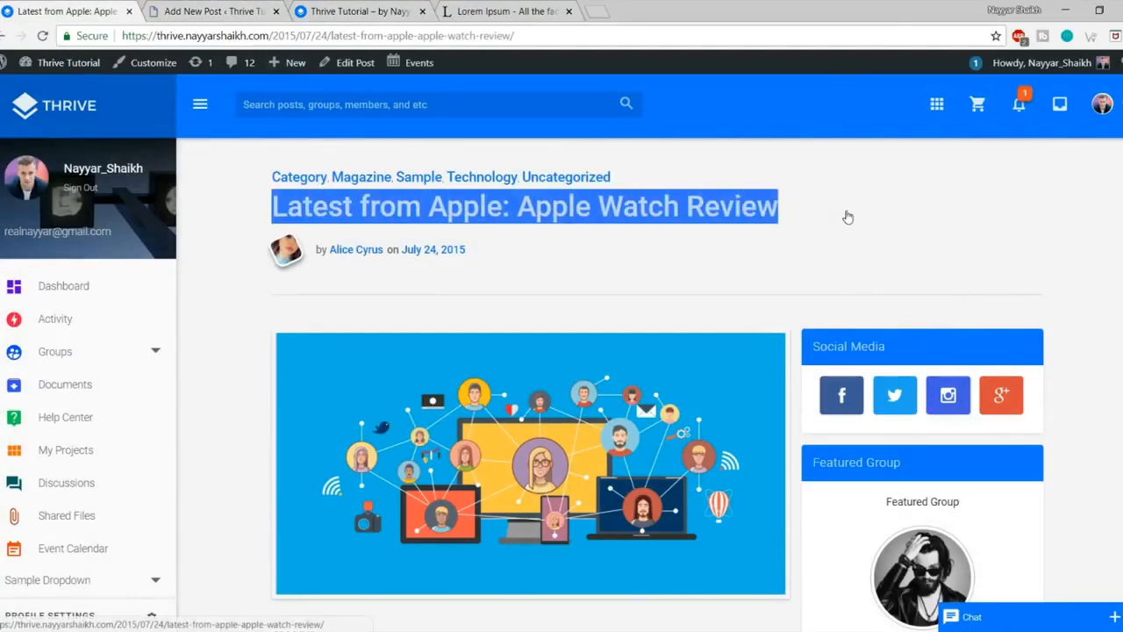
key(ctrl+c)
key(ctrl+Tab)
key(ctrl+v)
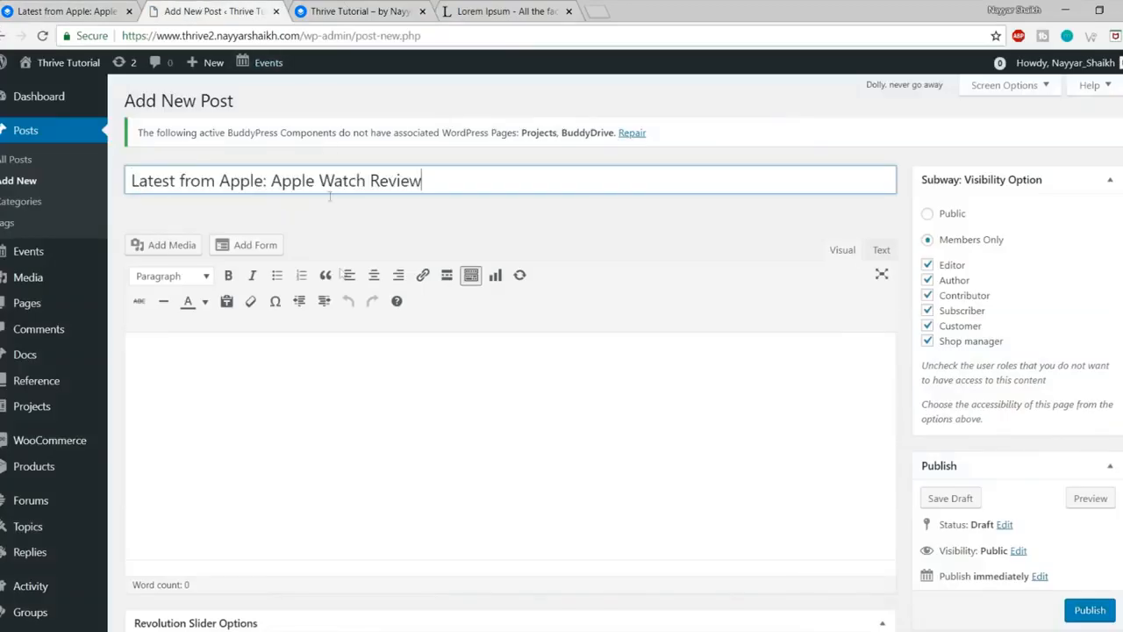
Step: Paste the two copied Lorem Ipsum paragraphs into the post body
click(372, 377)
scroll(372, 377, down, 1)
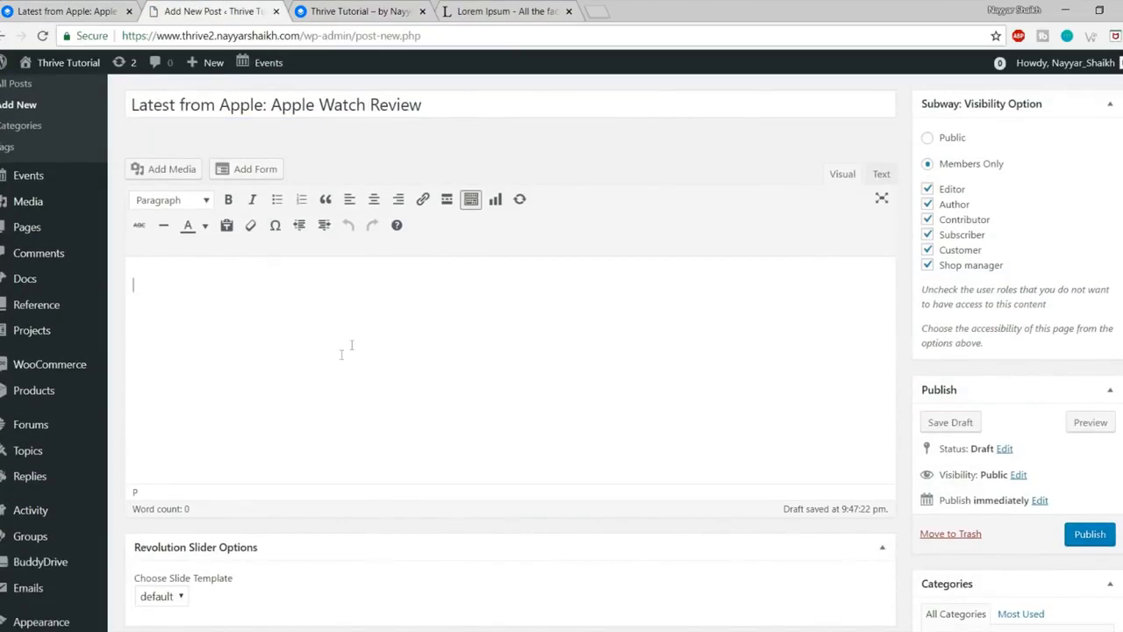
click(472, 8)
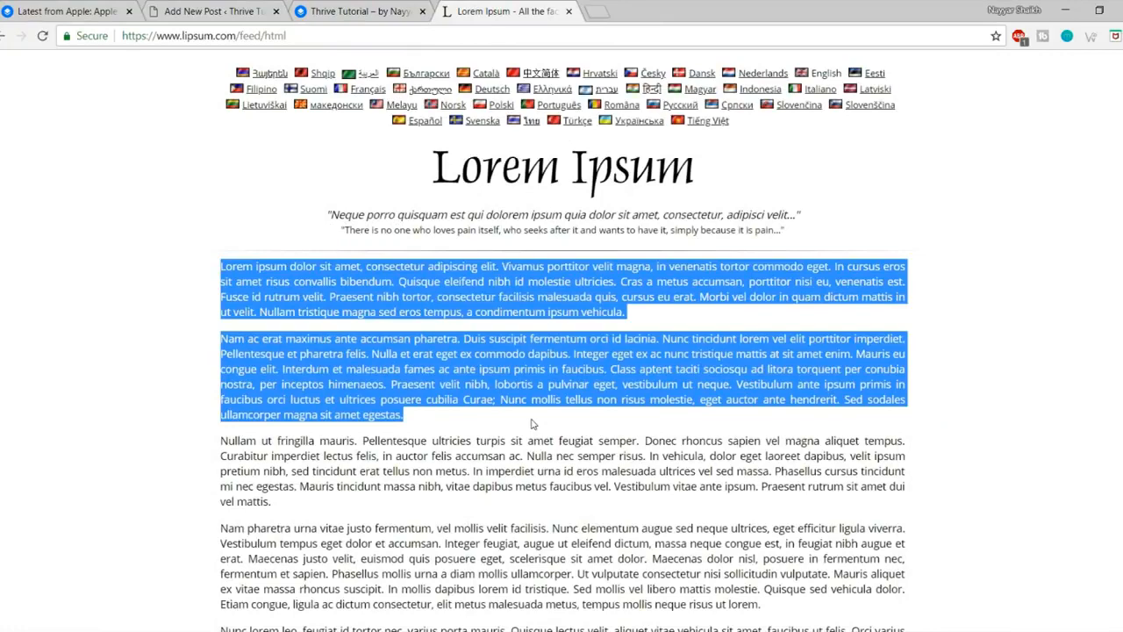
key(ctrl+c)
click(210, 11)
key(ctrl+v)
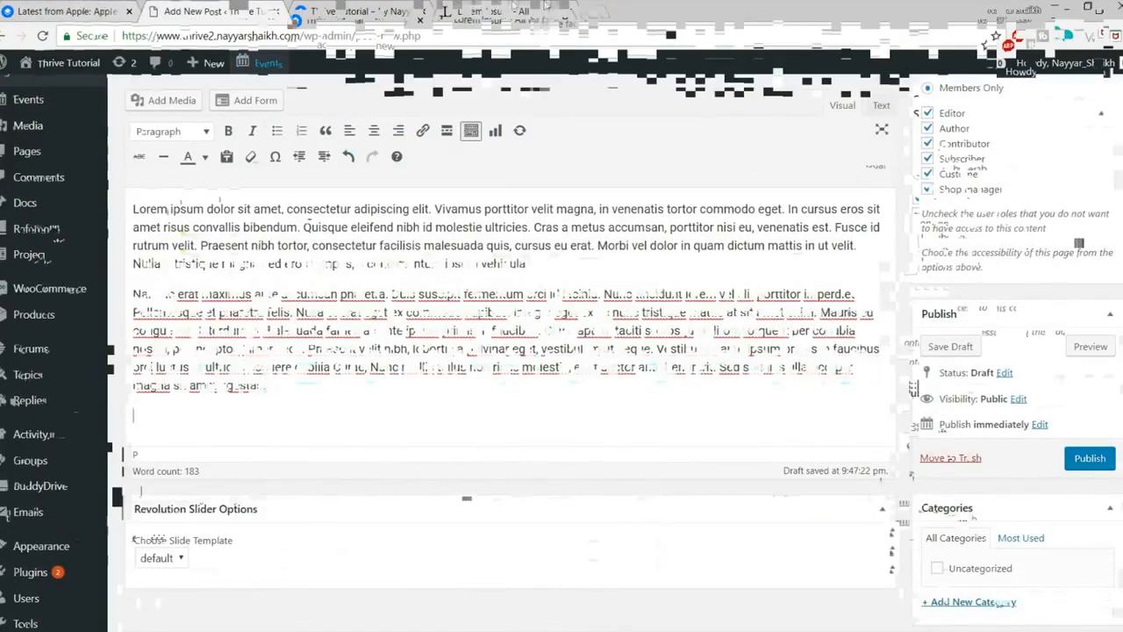
click(593, 7)
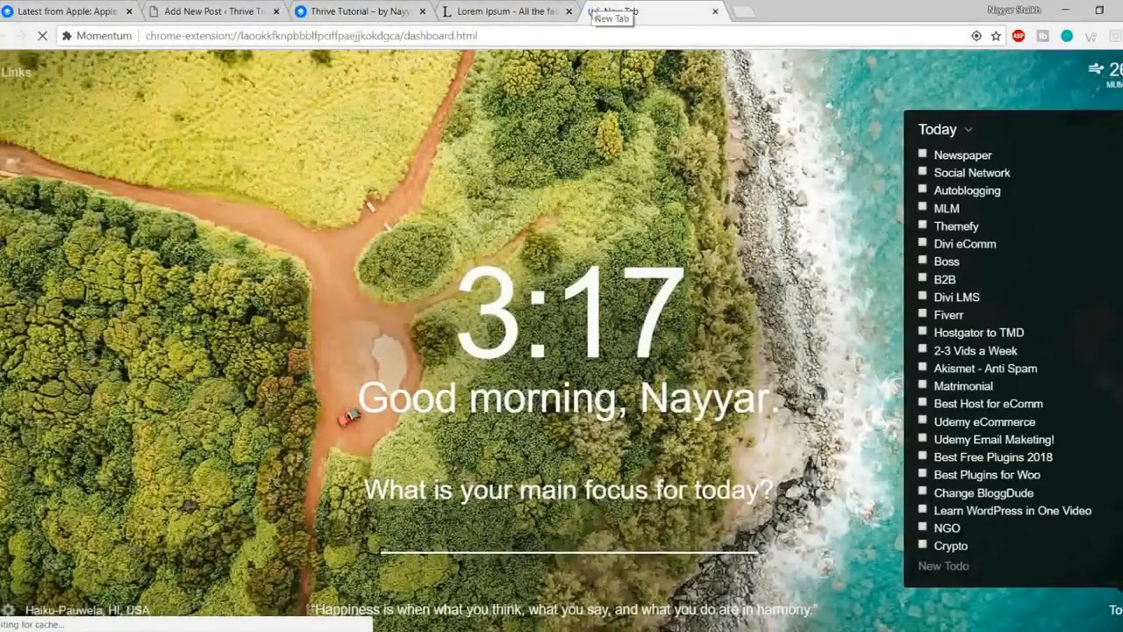
Step: Copy the Amazon affiliate website video link from youtube.com/nayyarshaikh and paste it into the draft
click(593, 35)
text(youtube.com/nayyarshaikh)
key(Return)
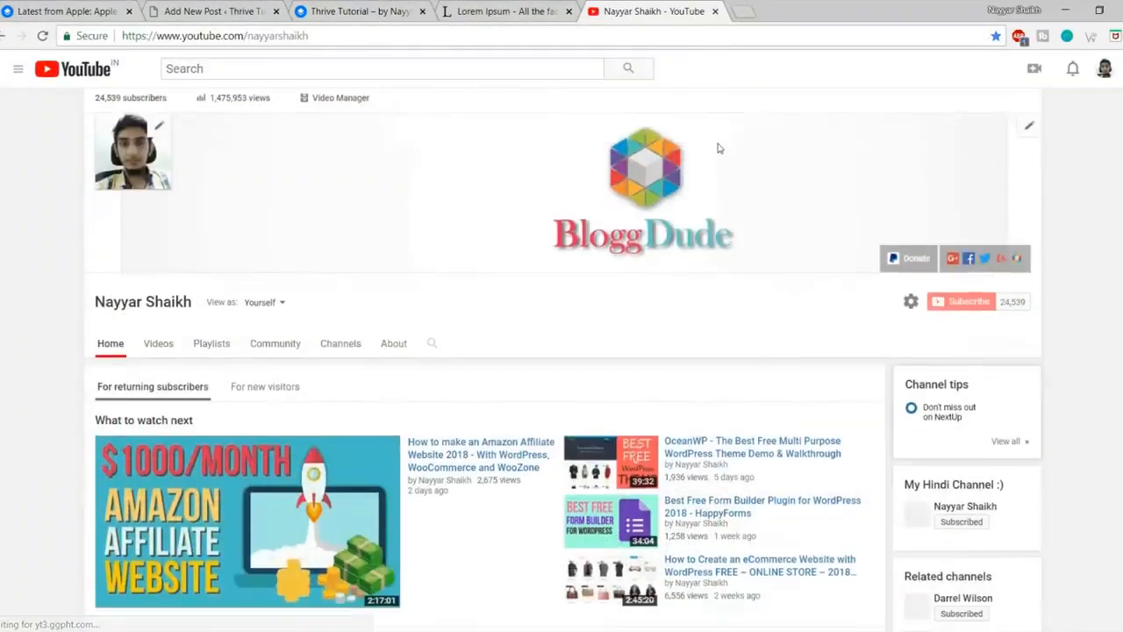
scroll(718, 149, down, 3)
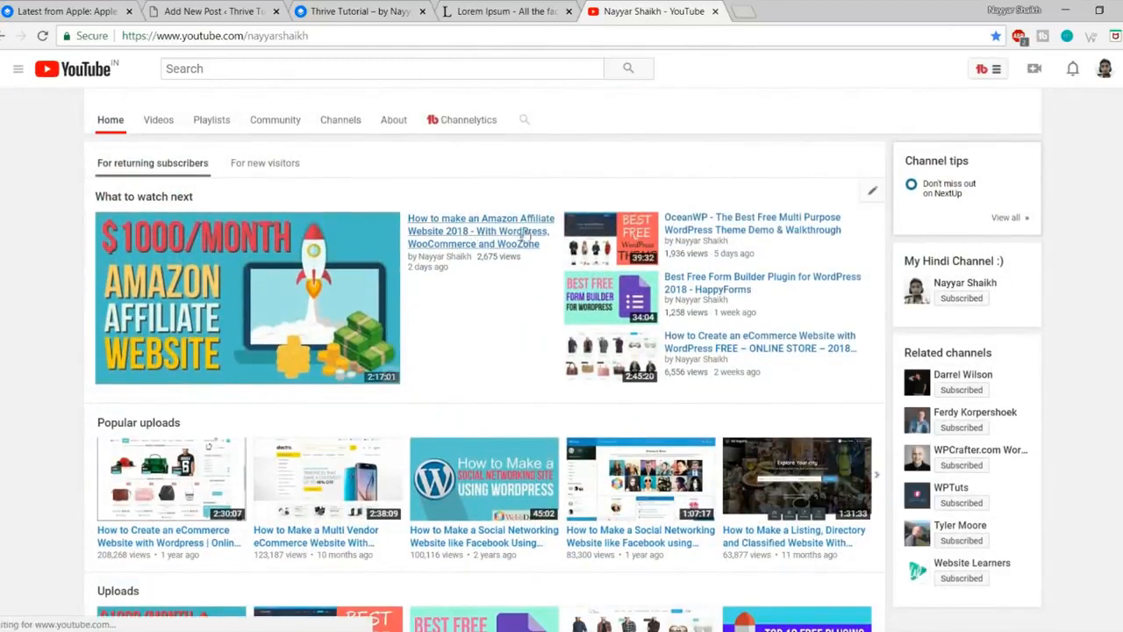
right_click(467, 233)
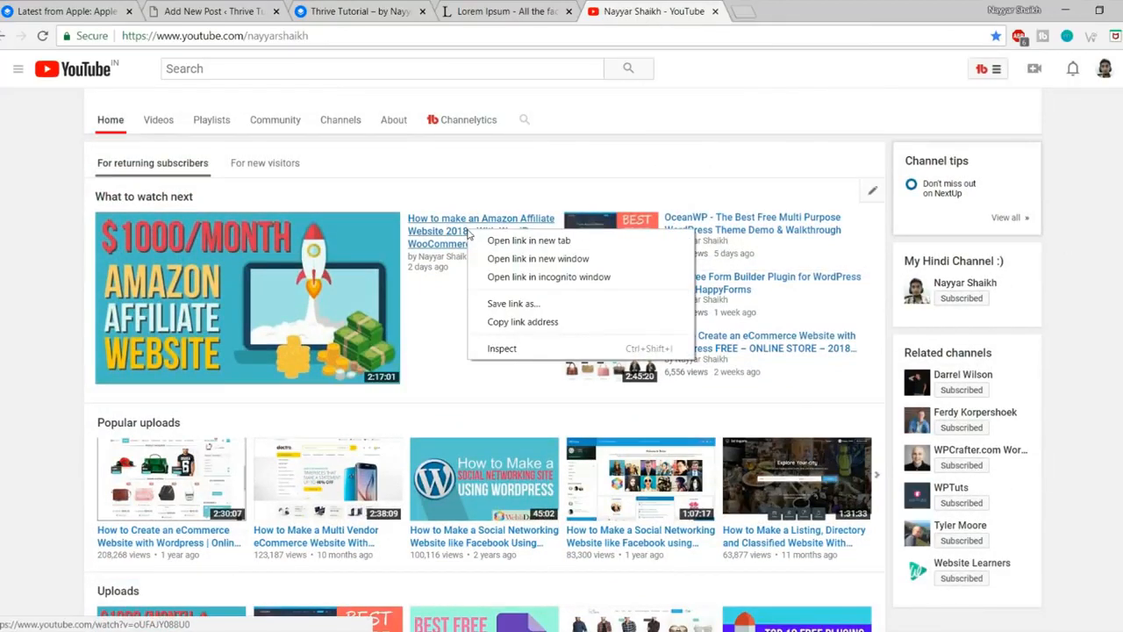
click(578, 322)
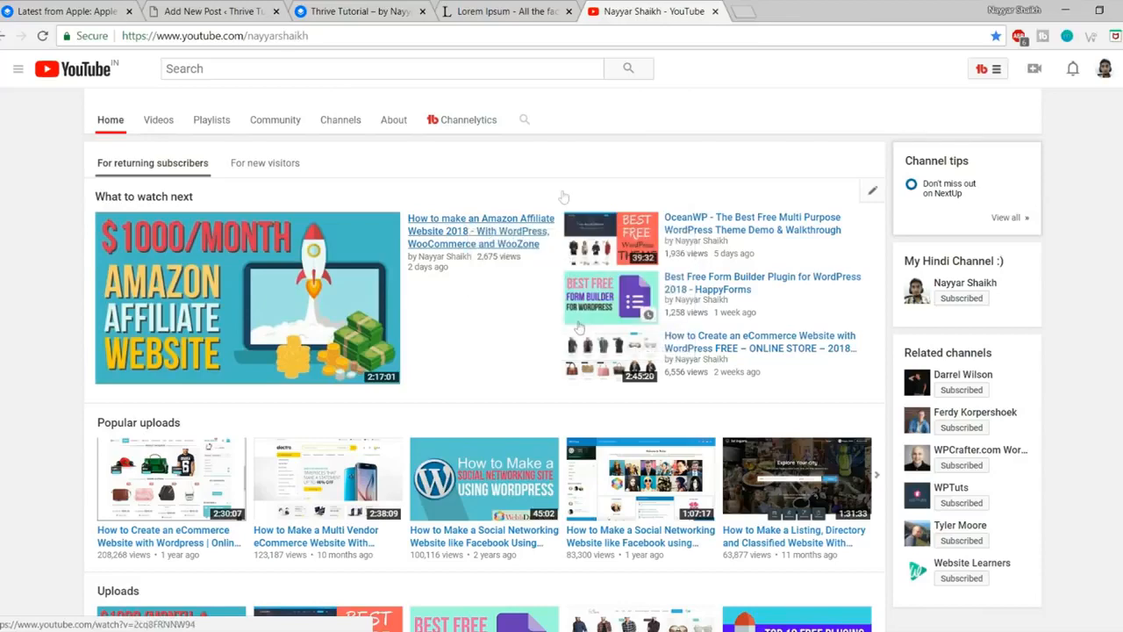
click(213, 7)
key(ctrl+v)
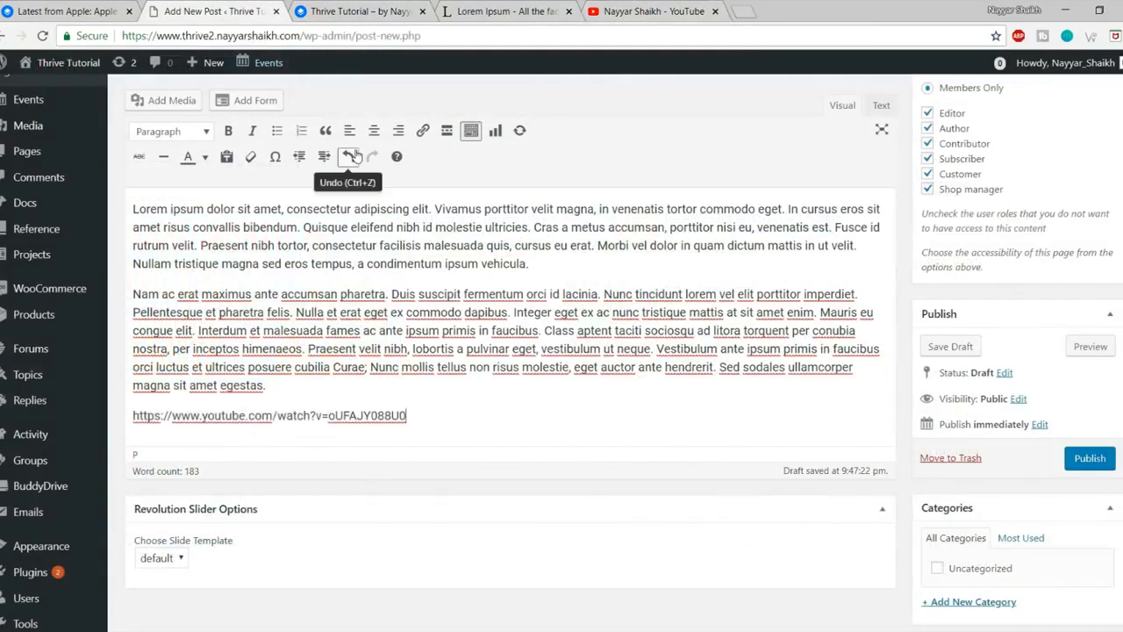
Step: Check the embedded Amazon affiliate video player below the Lorem Ipsum paragraphs
scroll(671, 343, down, 3)
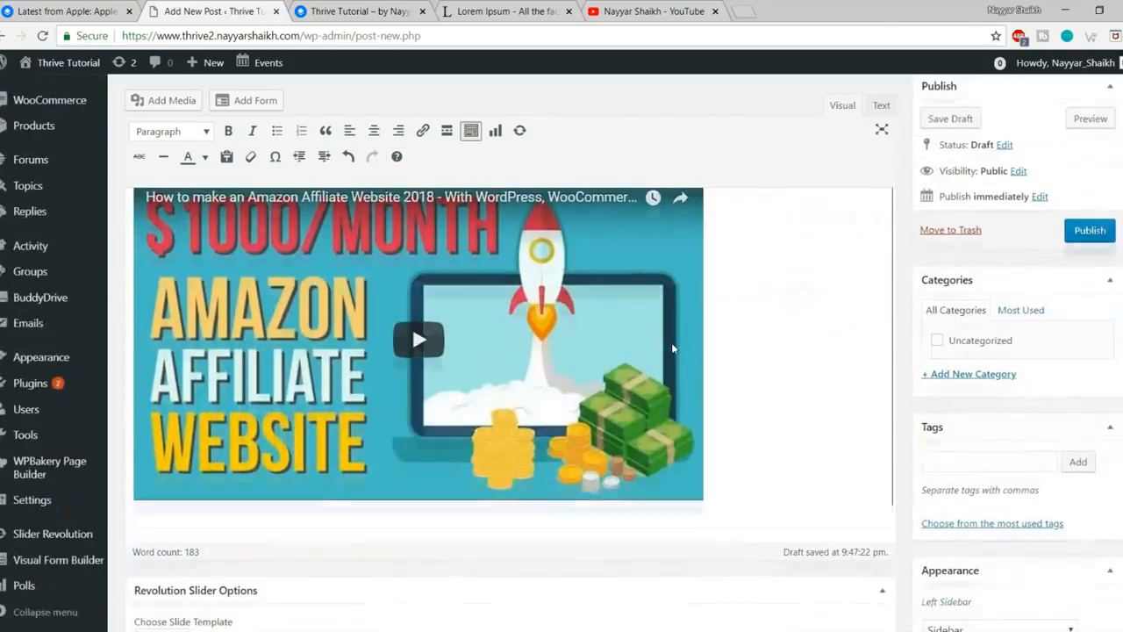
scroll(610, 375, up, 1)
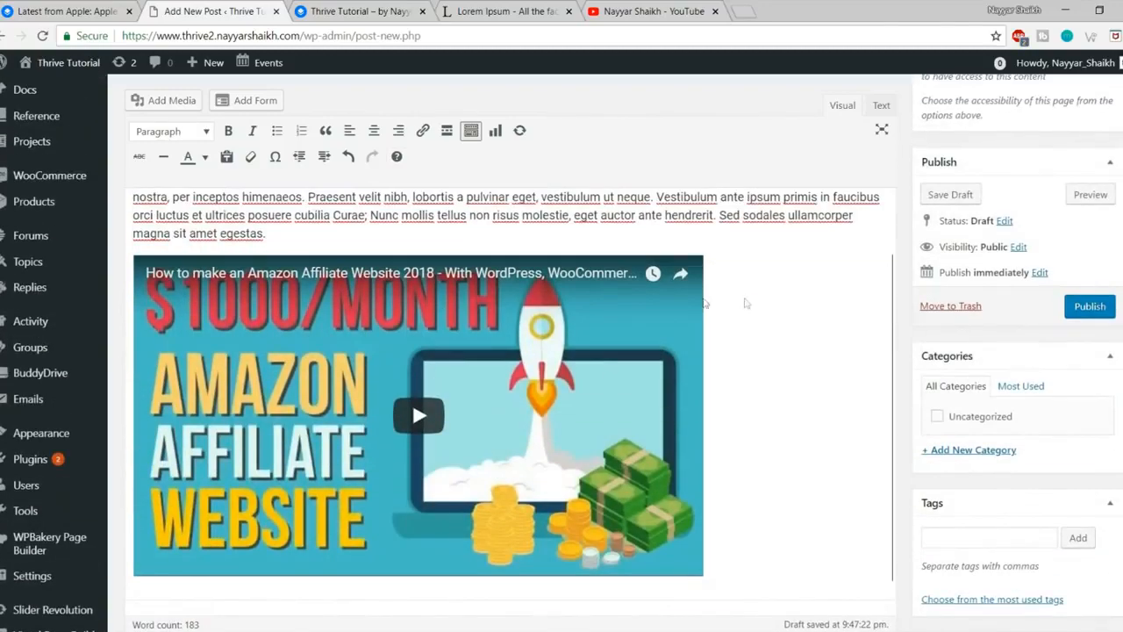
click(792, 300)
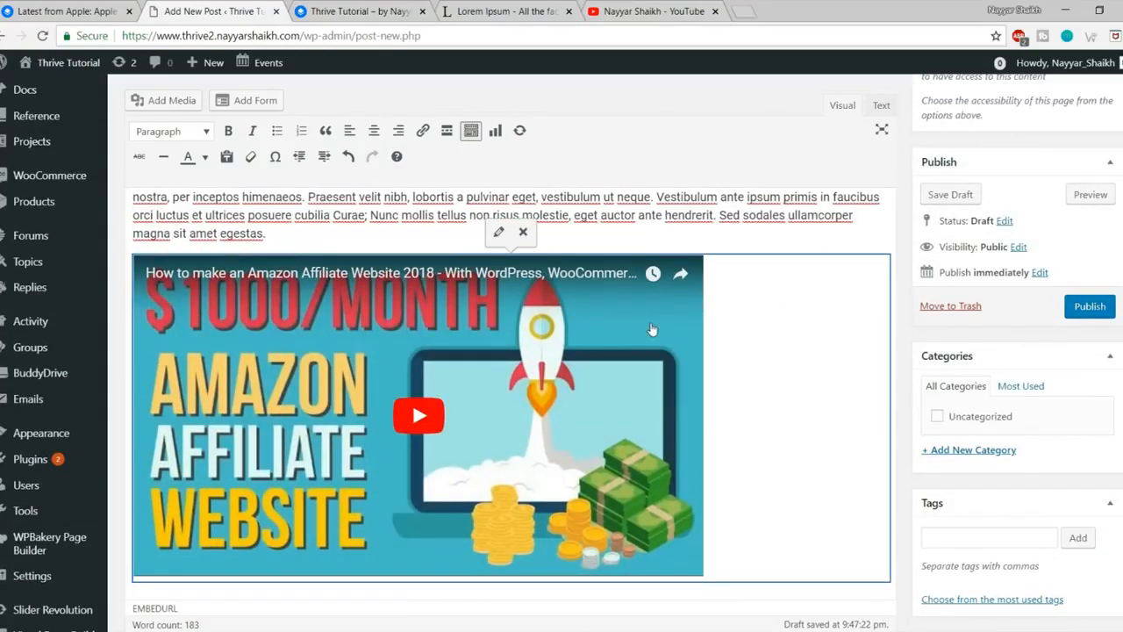
scroll(652, 329, down, 2)
scroll(727, 354, up, 3)
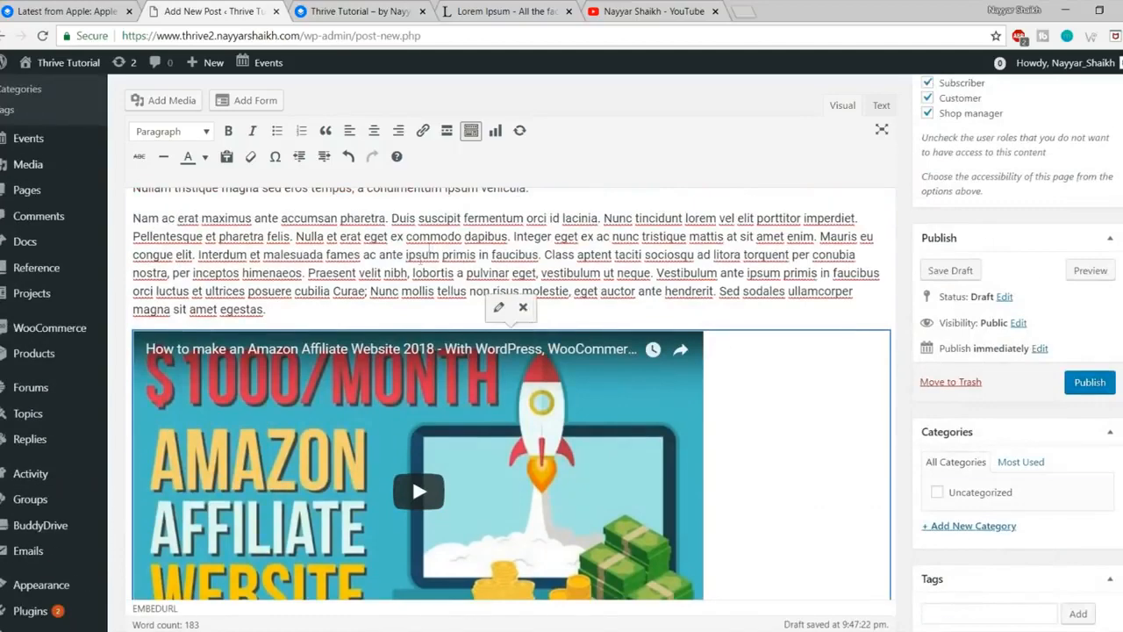
scroll(243, 188, up, 2)
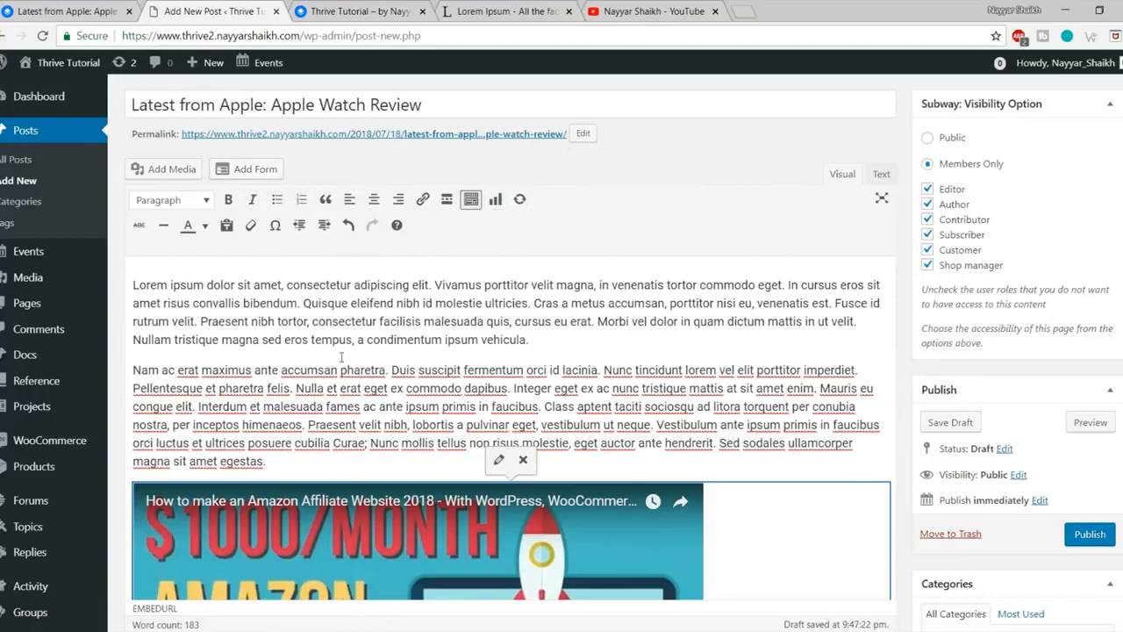
Step: Colour the first sentence of the second paragraph red
drag(136, 370, 602, 370)
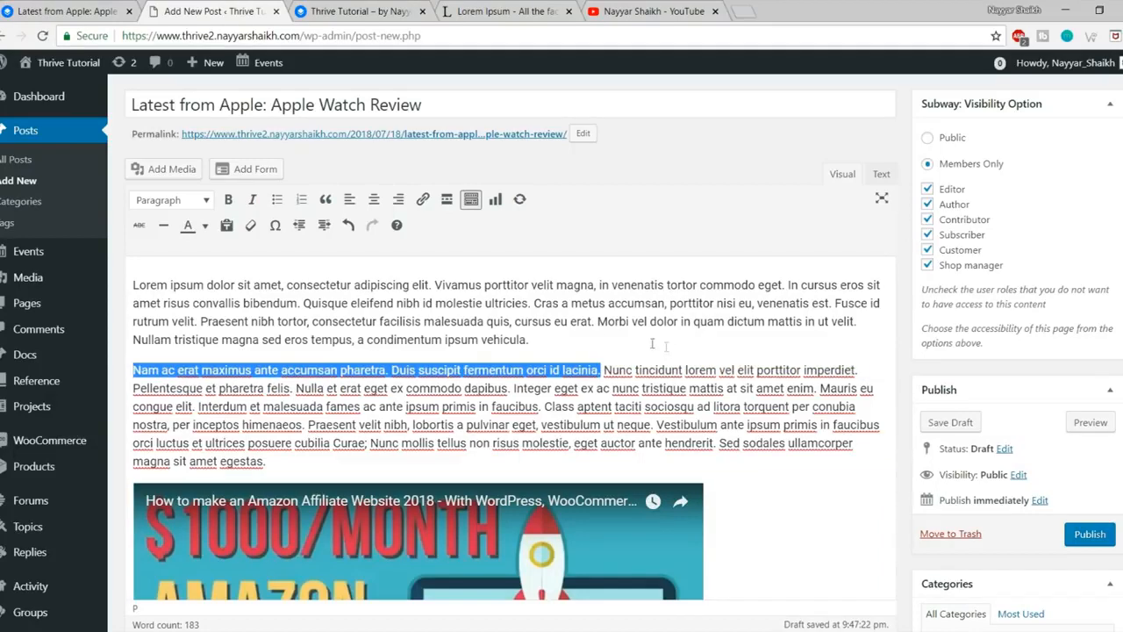
click(207, 227)
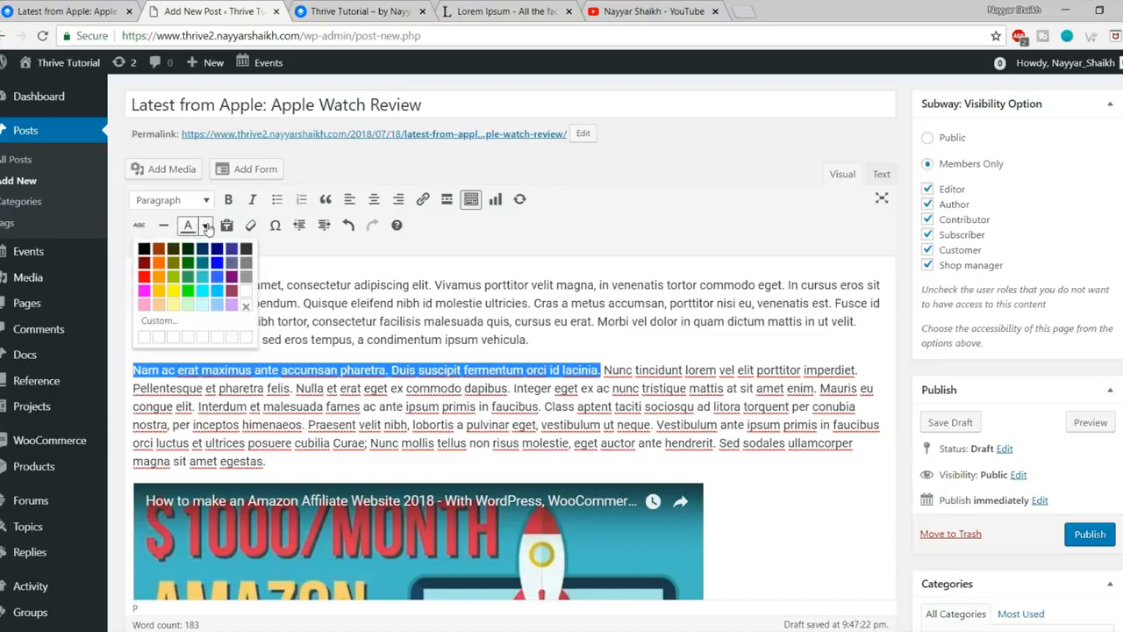
click(232, 294)
click(240, 375)
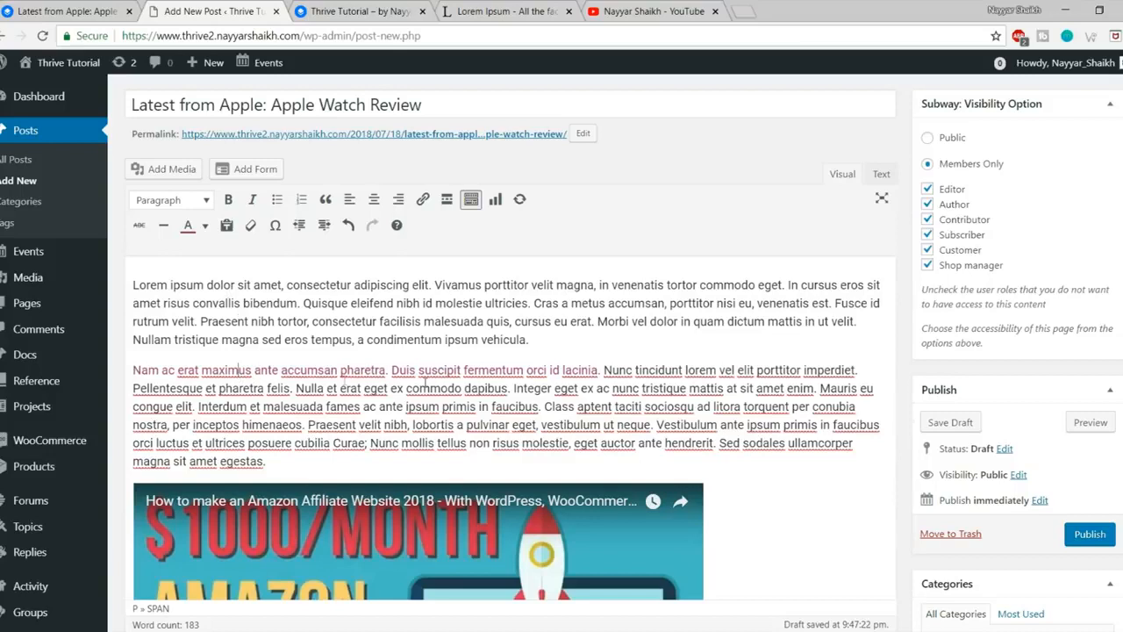
drag(602, 370, 265, 358)
click(266, 358)
Step: Link the phrase 'a condimentum ipsum vehicula' to google.com
drag(358, 339, 526, 340)
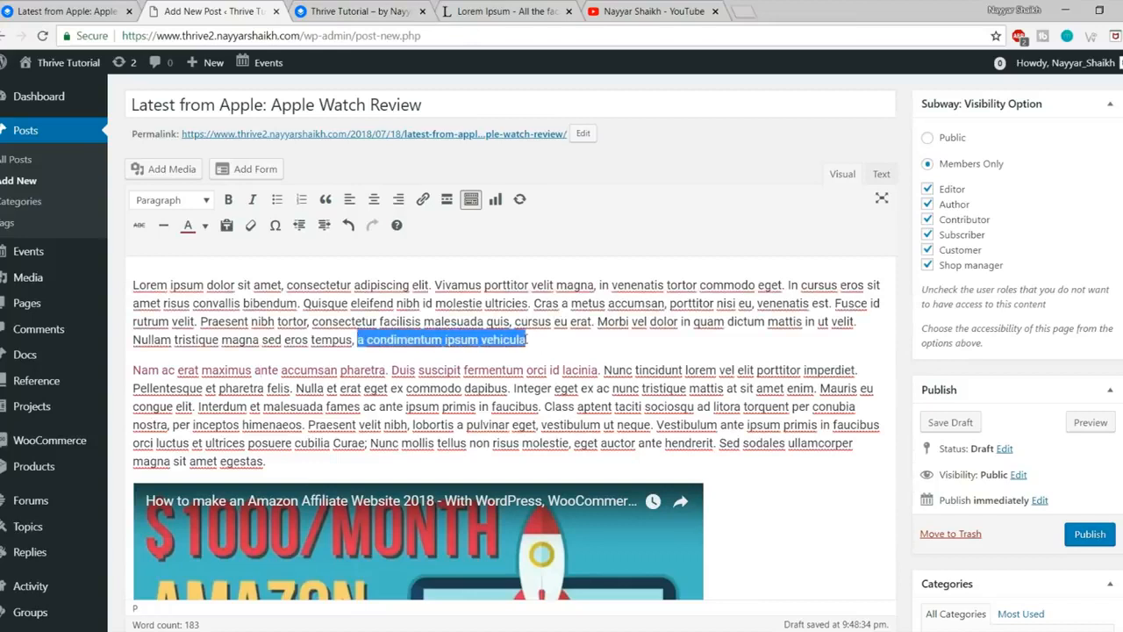
click(422, 201)
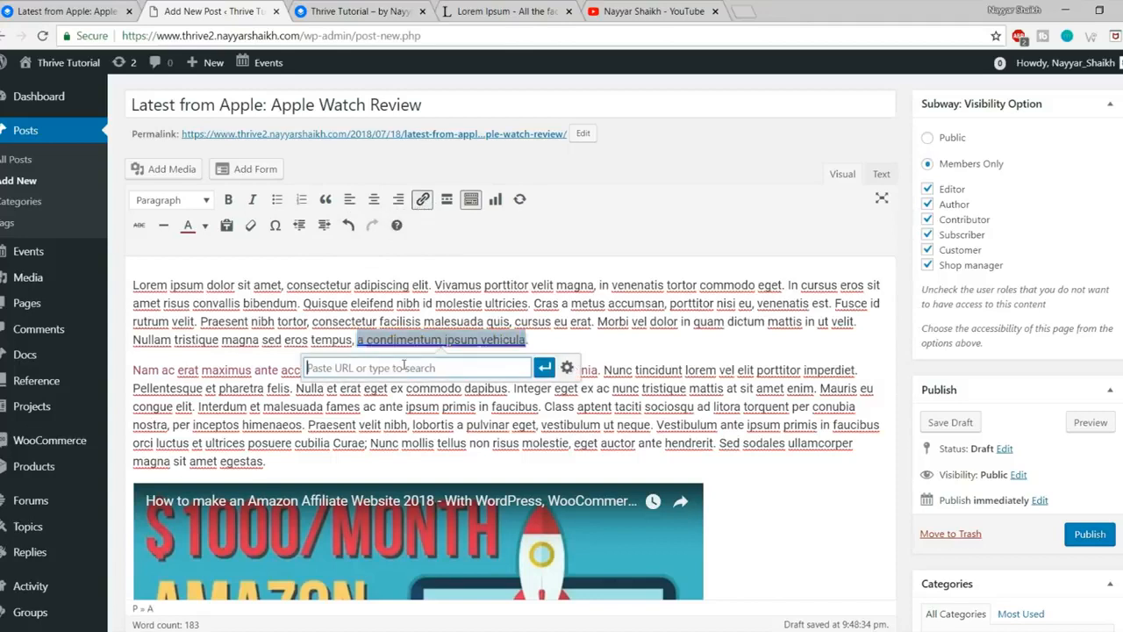
text(google.com)
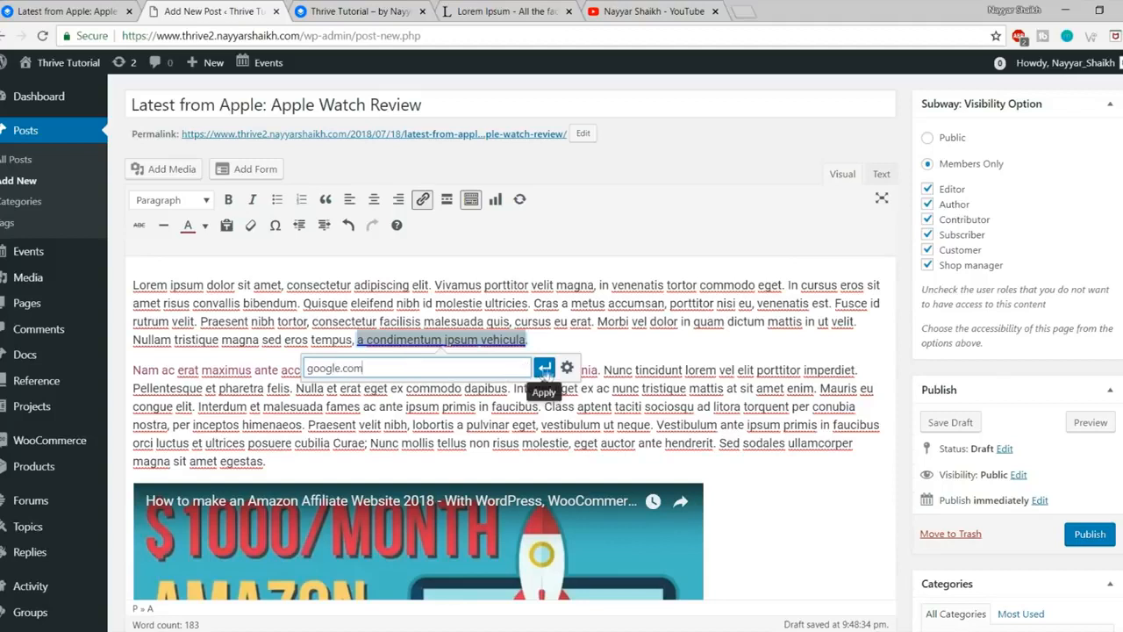
click(544, 366)
click(560, 349)
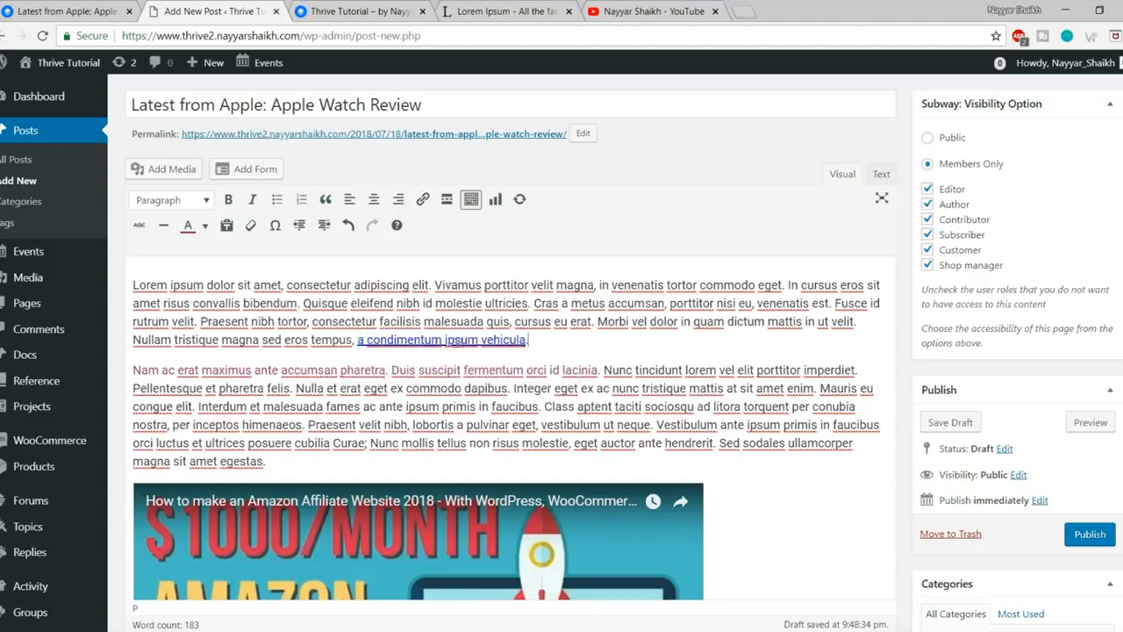
scroll(564, 353, down, 5)
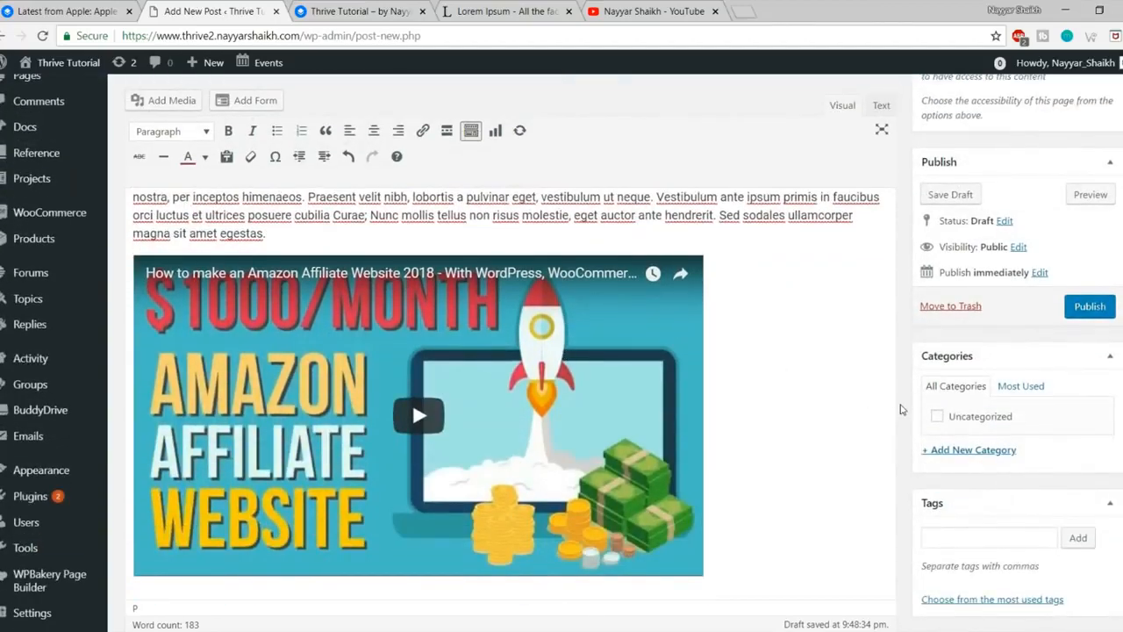
Step: Create a new Technology category and assign it to the post
scroll(899, 410, down, 3)
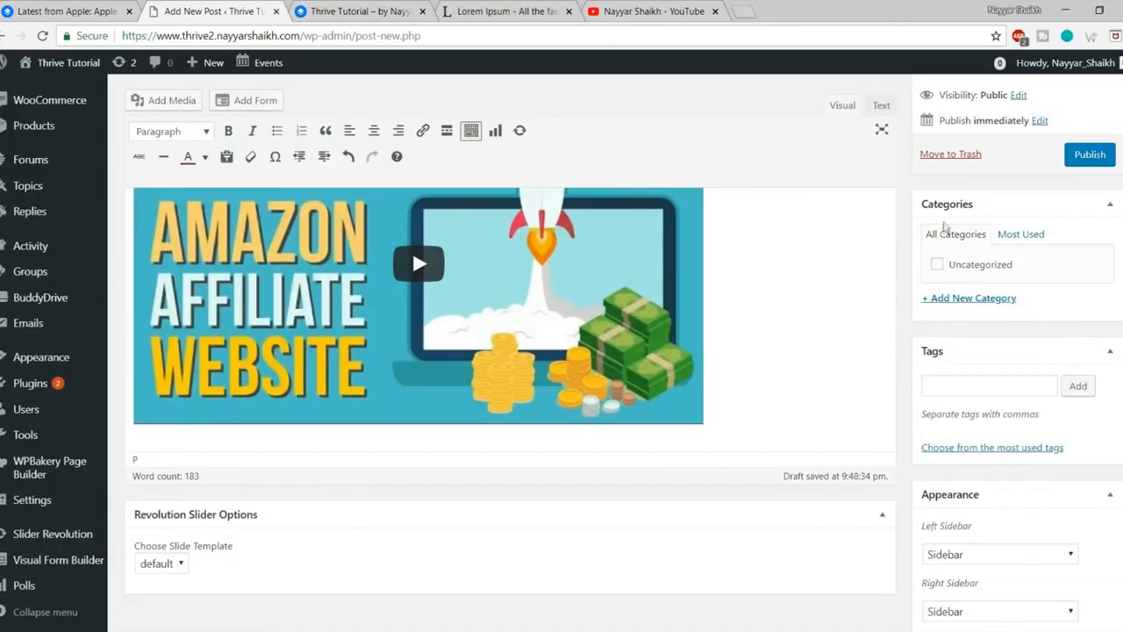
click(1009, 299)
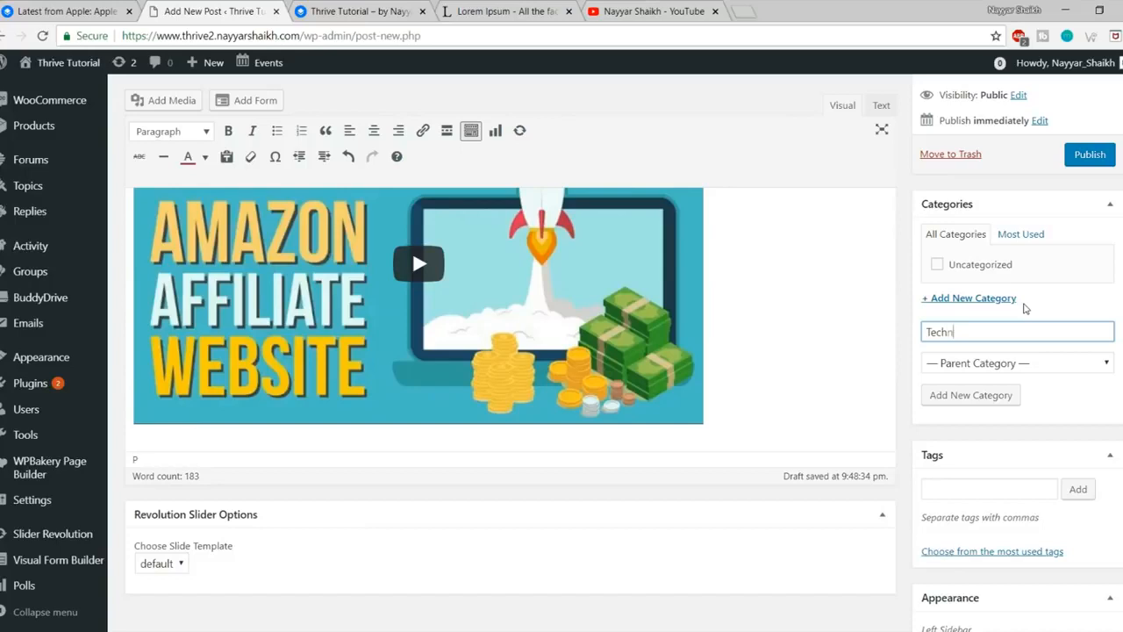
click(965, 395)
scroll(969, 369, down, 2)
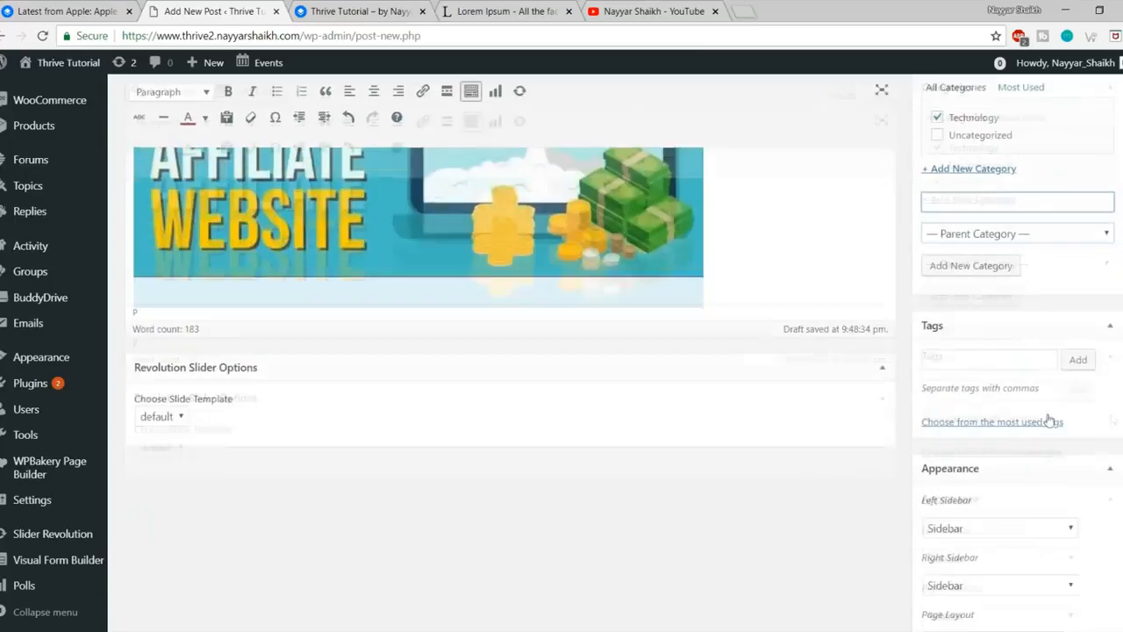
Step: Tag the post with iphone and apple
click(969, 352)
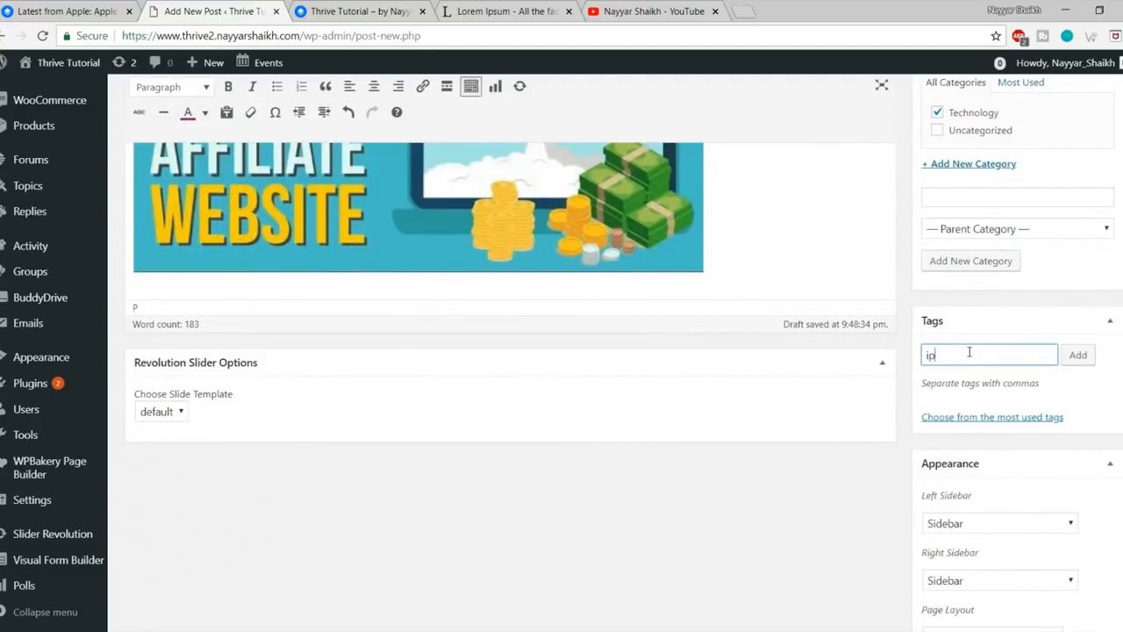
text(iphone)
key(Return)
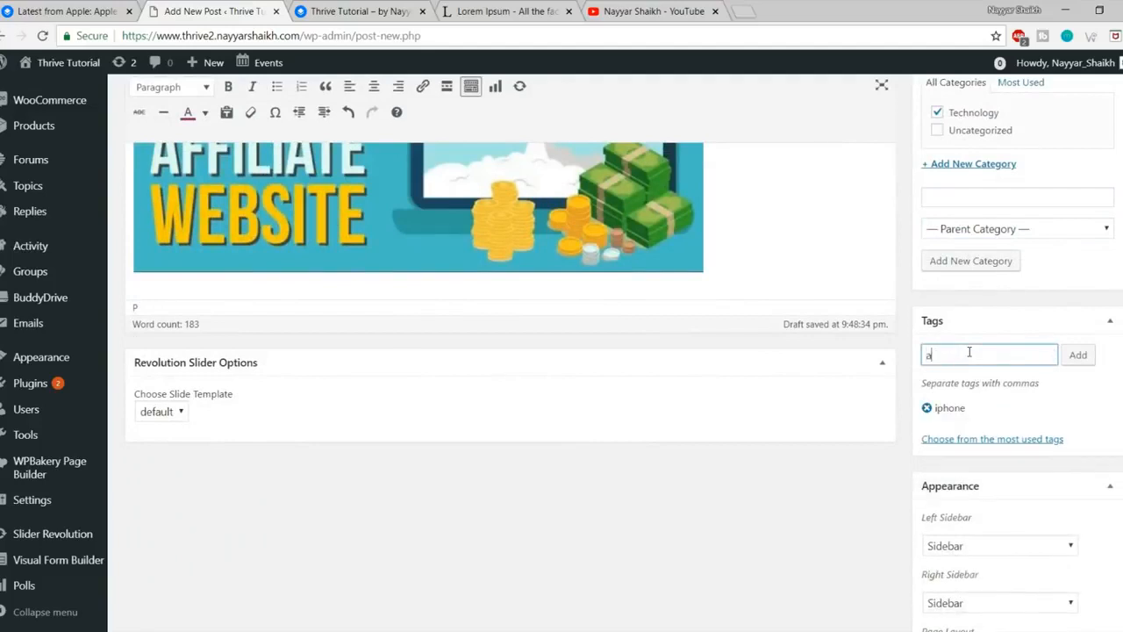
key(Return)
scroll(996, 404, down, 2)
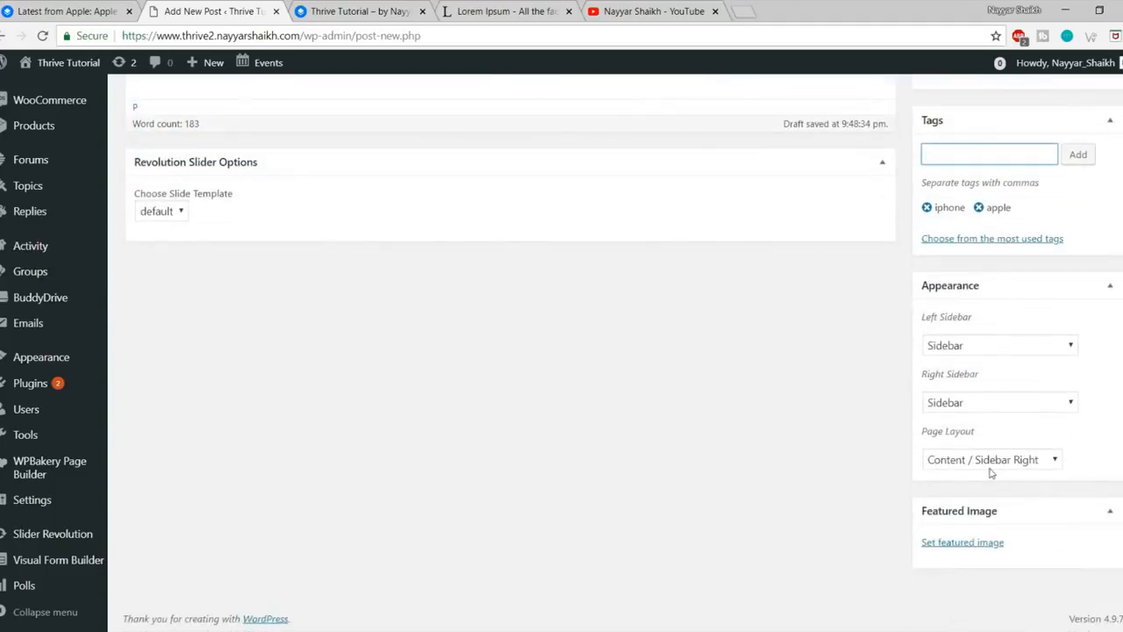
Step: Keep the Content / Sidebar Right layout, then scroll through the reference Apple Watch article
click(989, 461)
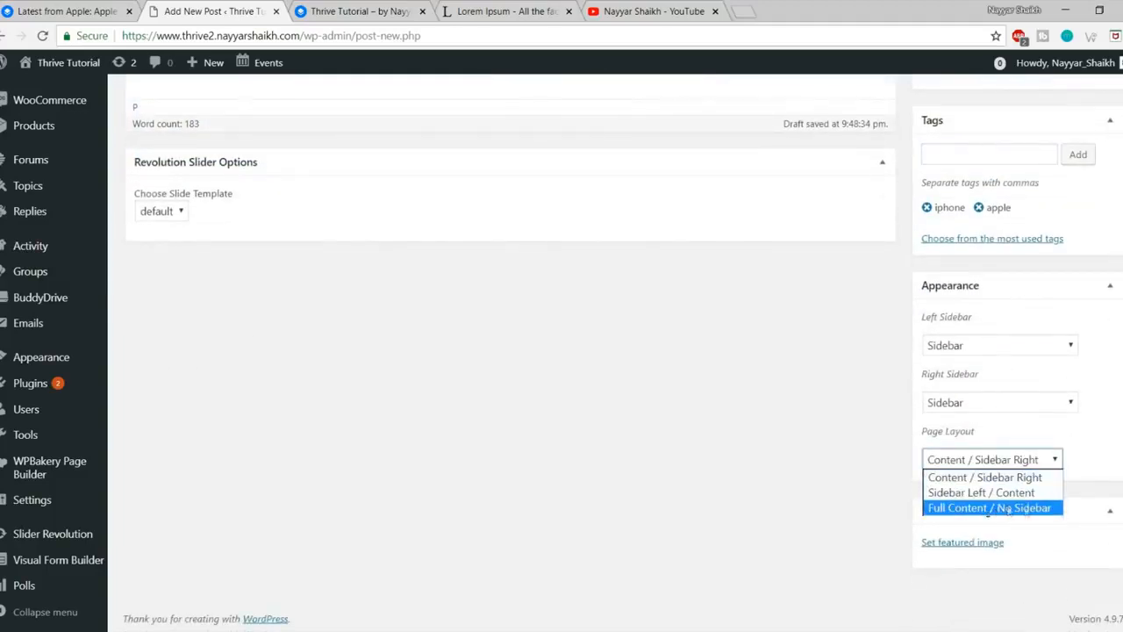
click(1035, 427)
click(3, 7)
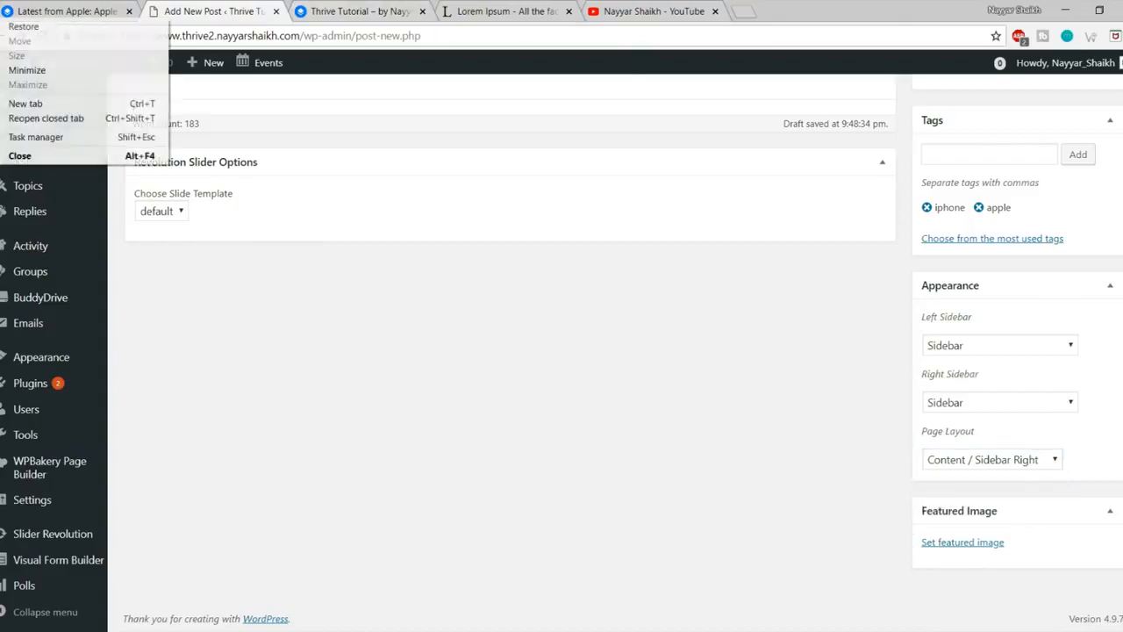
click(68, 12)
scroll(1099, 362, down, 2)
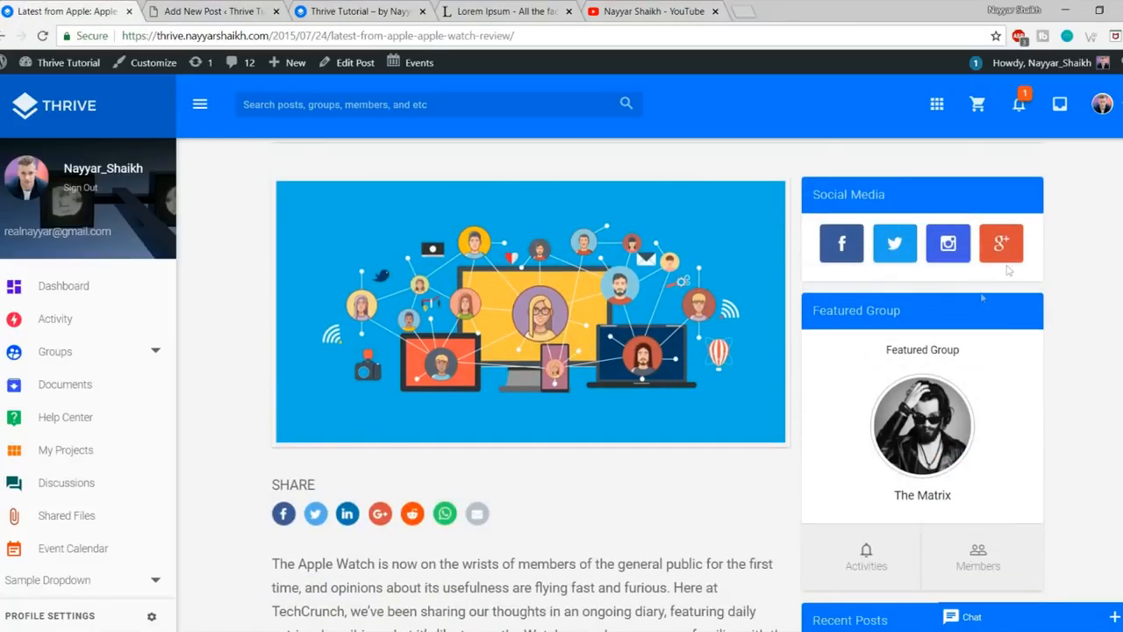
scroll(965, 373, down, 10)
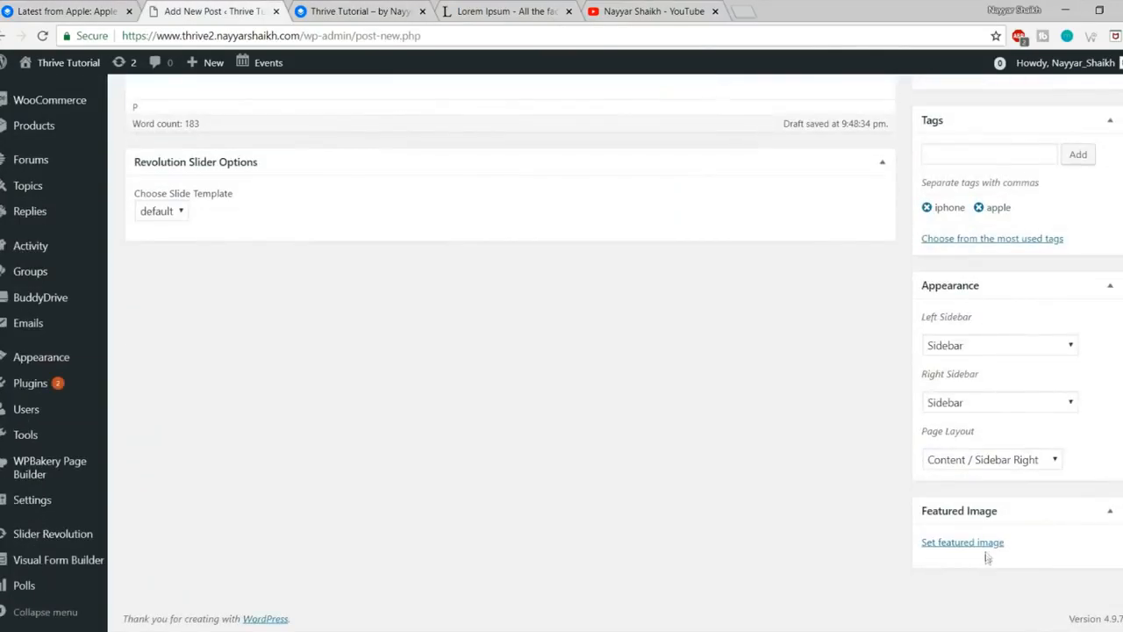
Step: Upload fb-ad.png and set it as the post's featured image
click(980, 545)
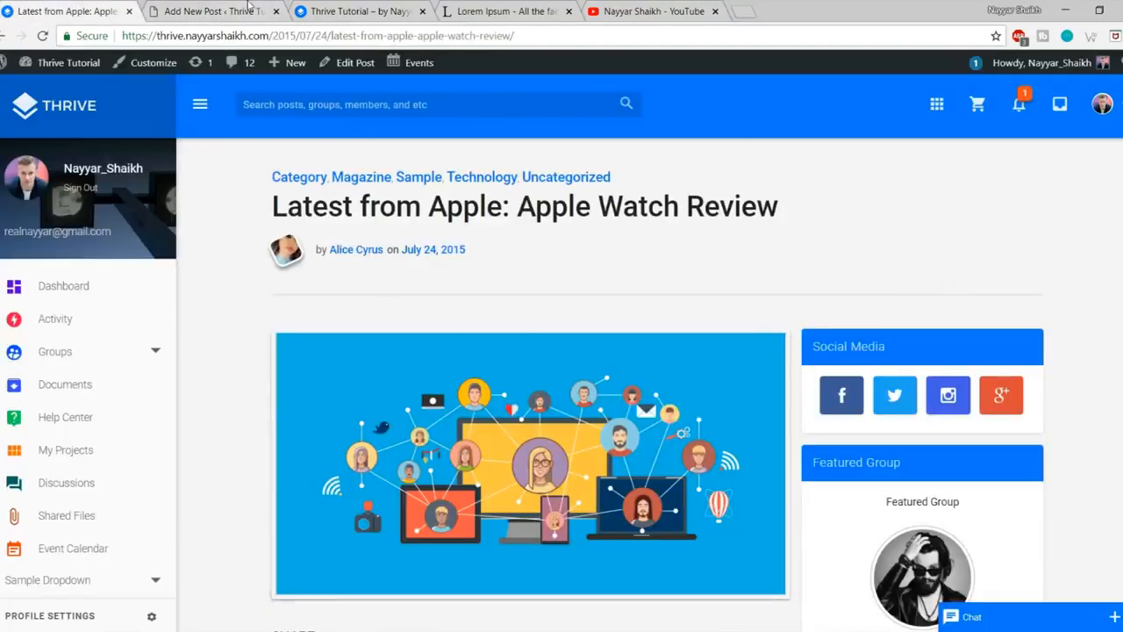
click(218, 11)
click(61, 123)
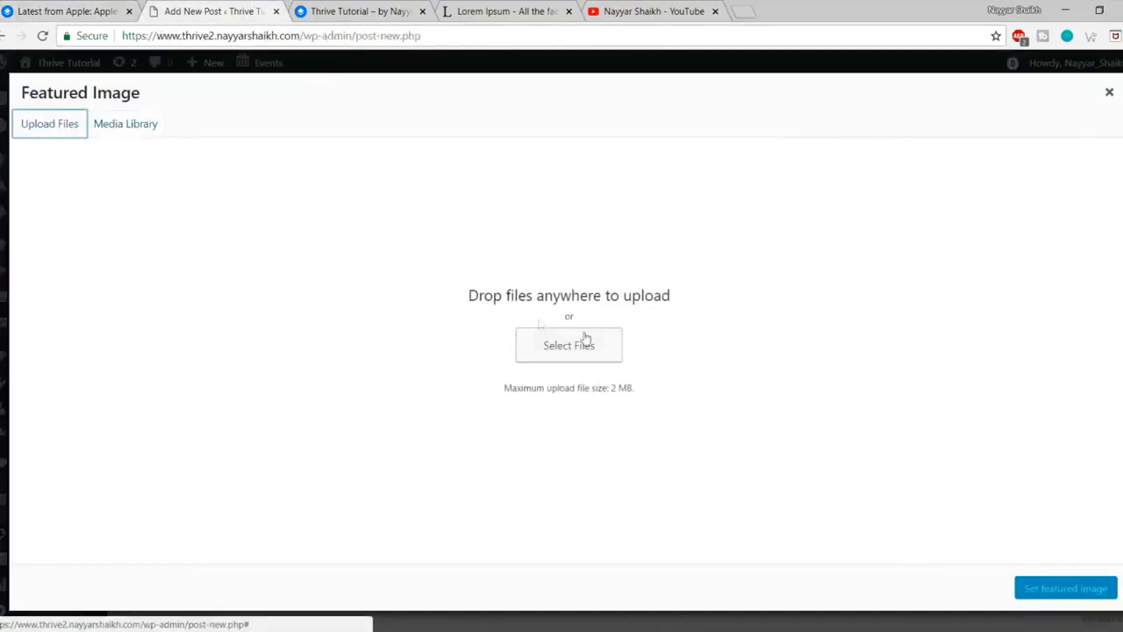
click(569, 347)
click(384, 275)
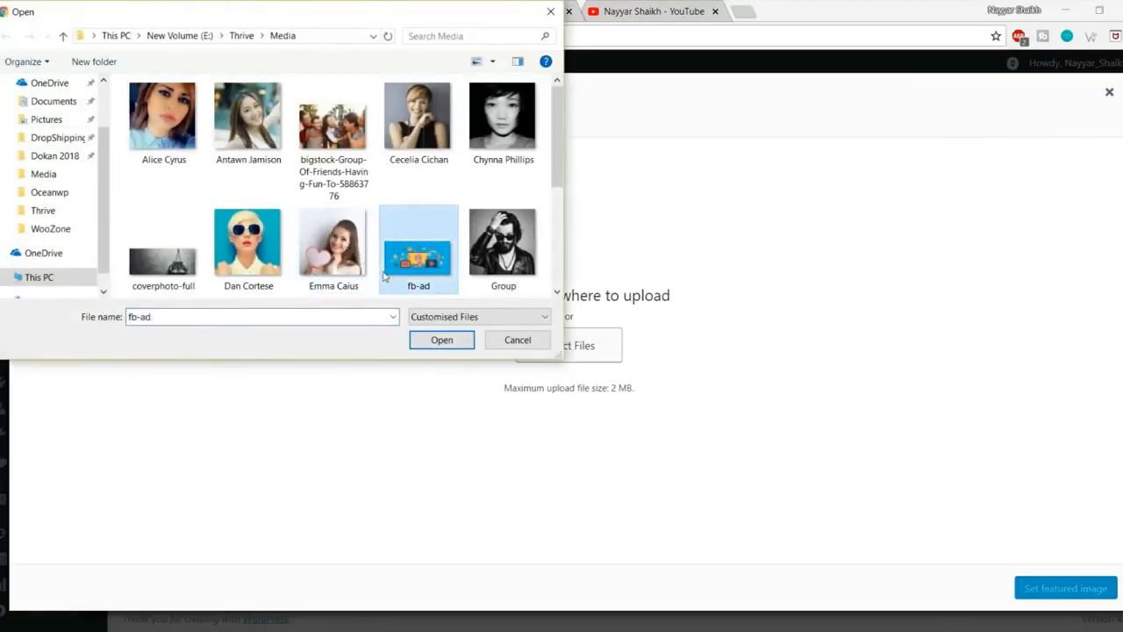
click(441, 342)
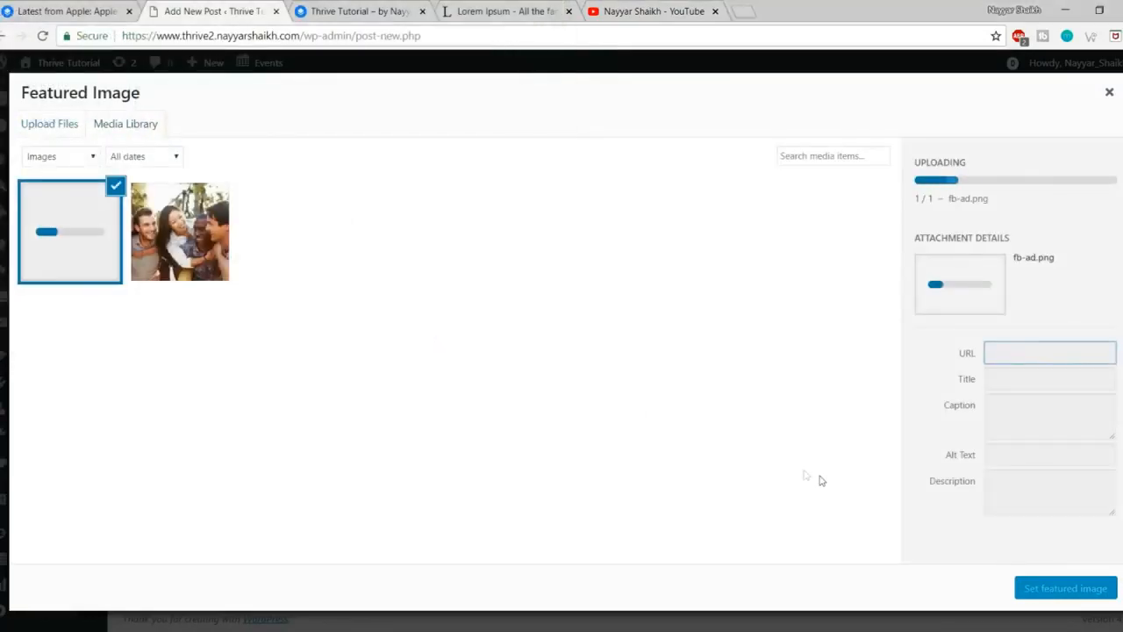
click(1064, 588)
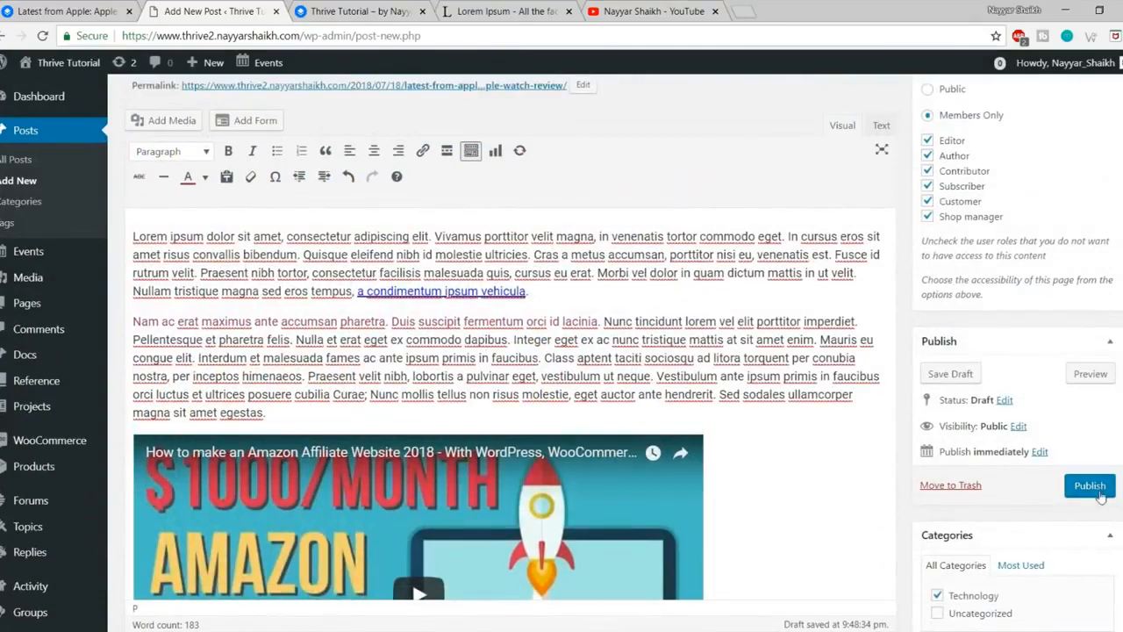
Step: Publish the post and view it live in a new tab
click(1101, 495)
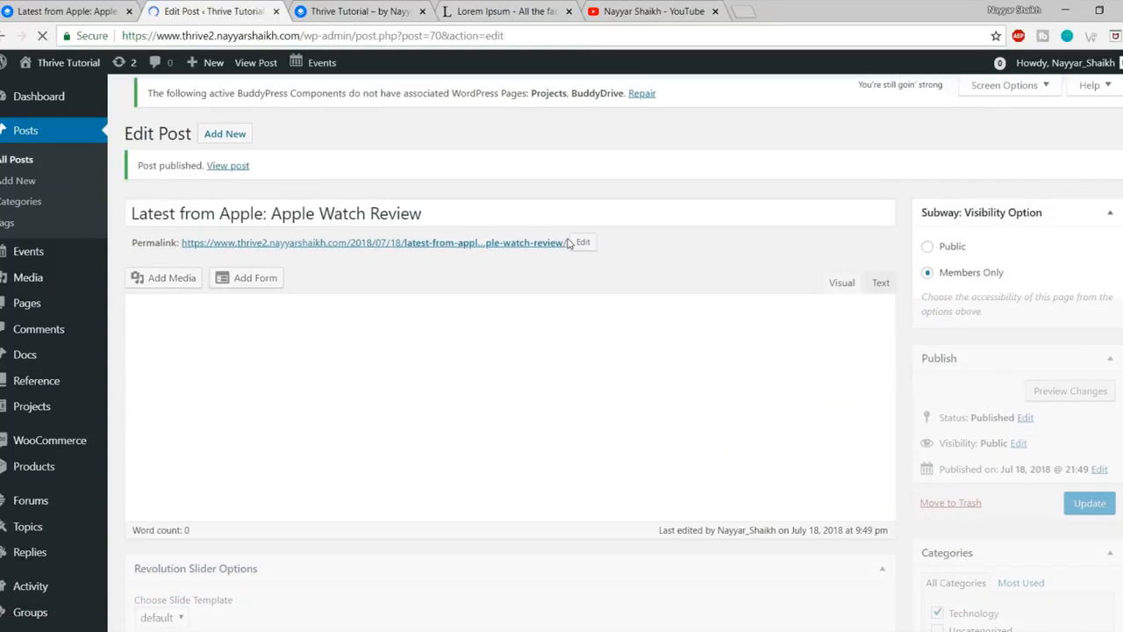
right_click(230, 166)
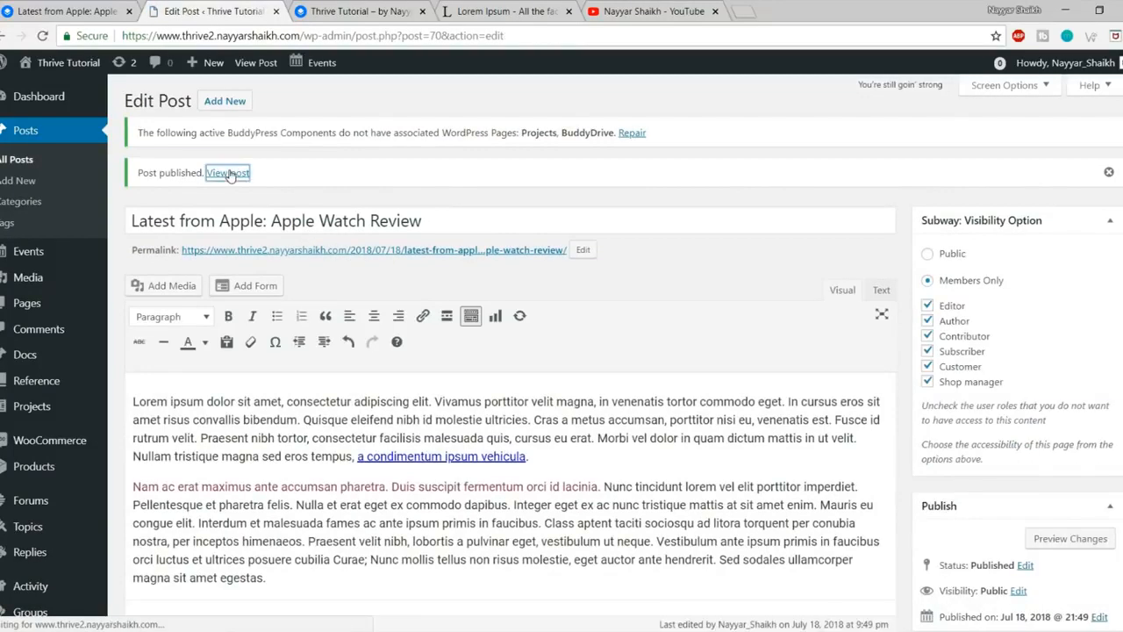
click(249, 182)
click(318, 8)
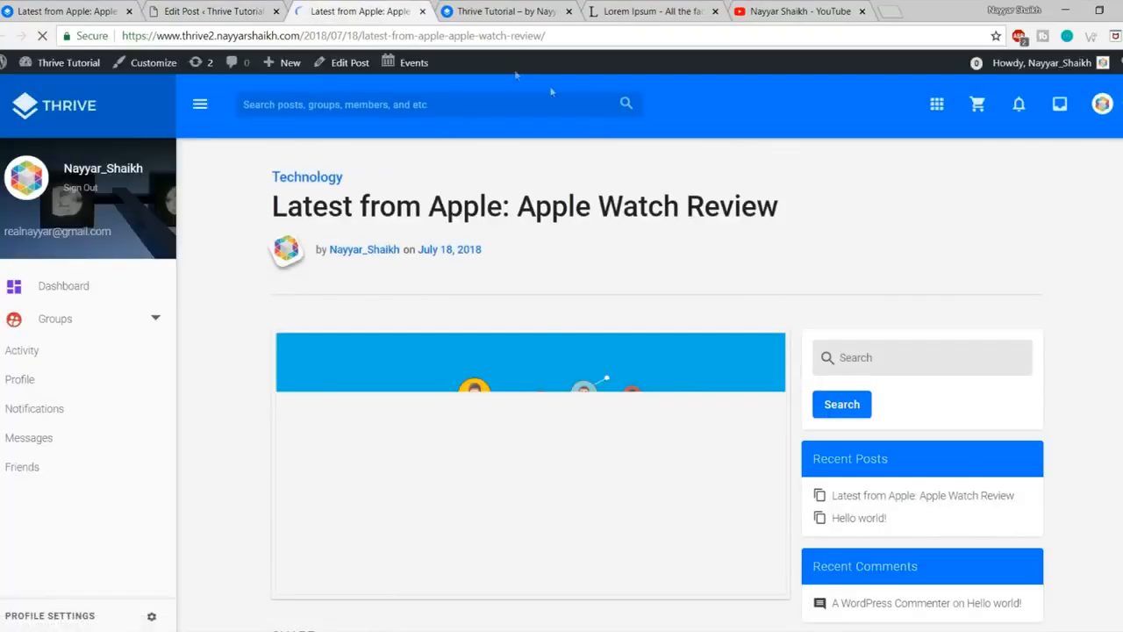
Step: Scroll through the published post to review its content
scroll(838, 285, down, 15)
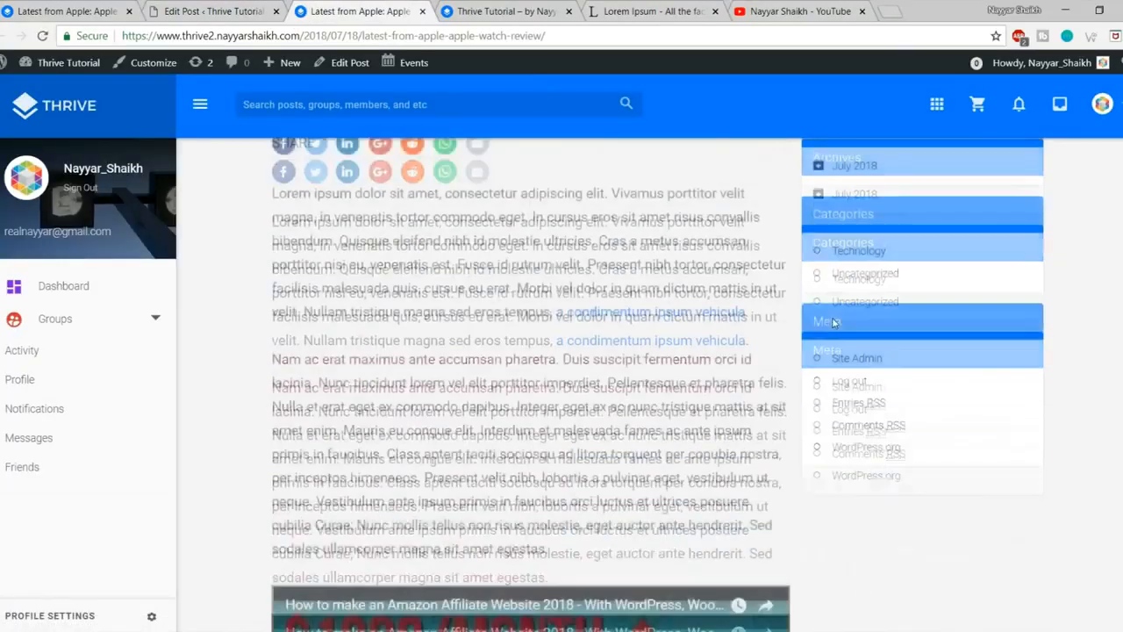
scroll(827, 399, up, 15)
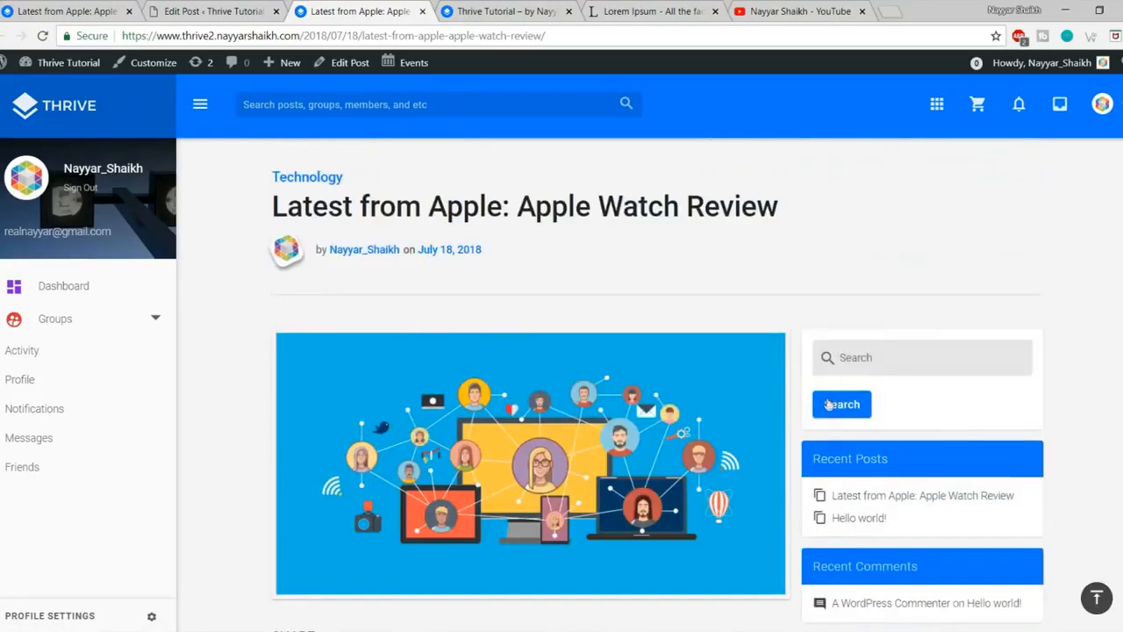
scroll(828, 404, down, 2)
scroll(828, 404, down, 4)
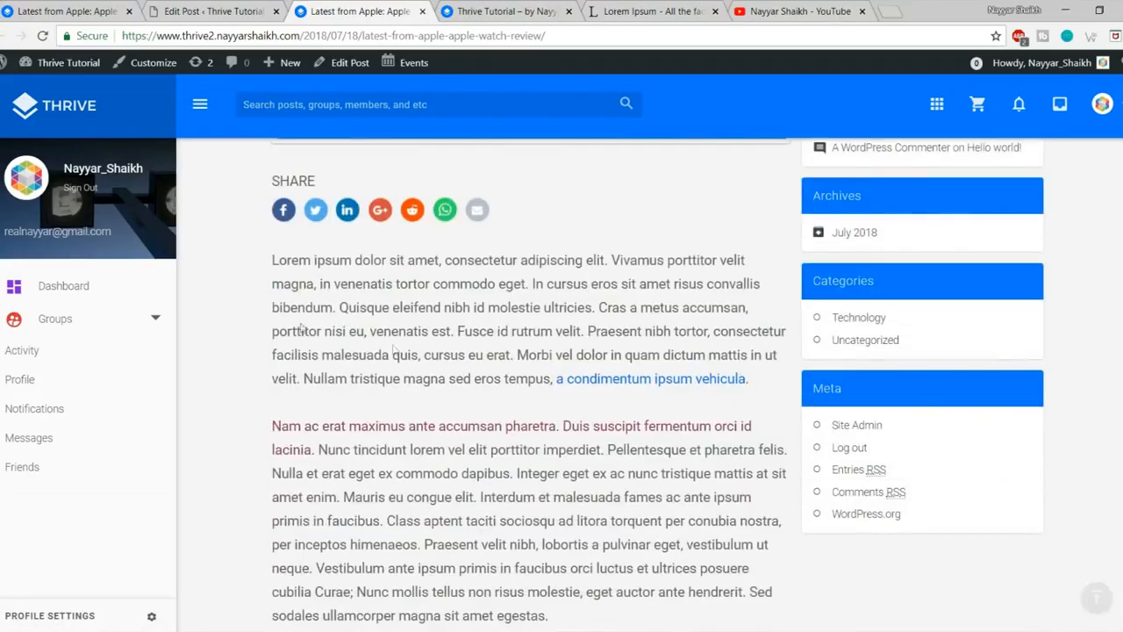
drag(329, 427, 568, 422)
click(571, 421)
scroll(628, 424, down, 12)
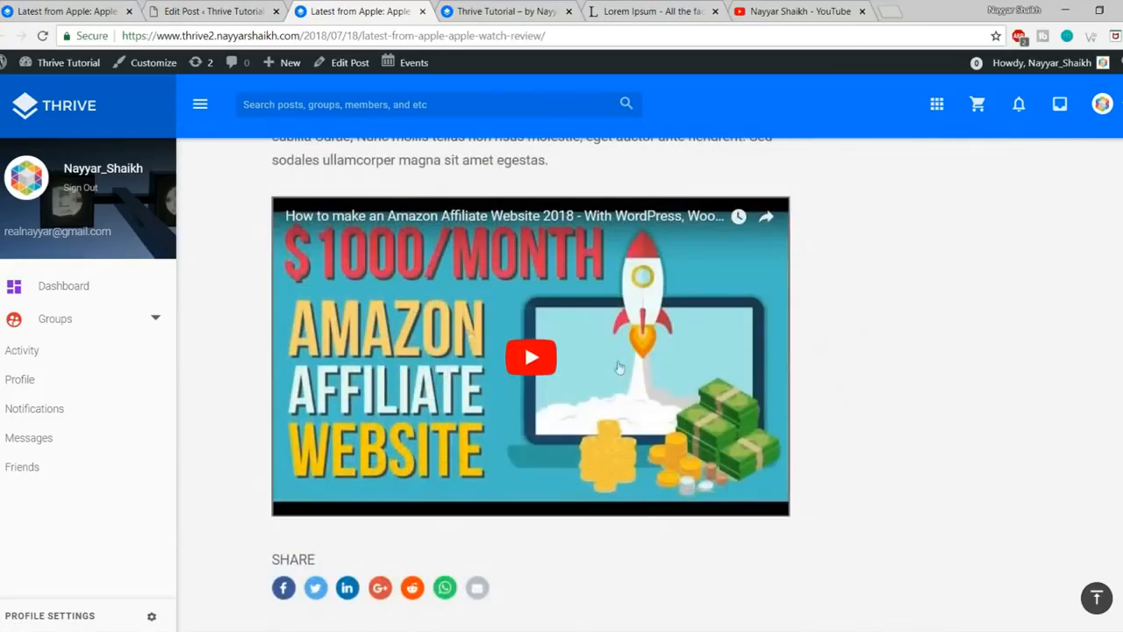
scroll(564, 452, up, 10)
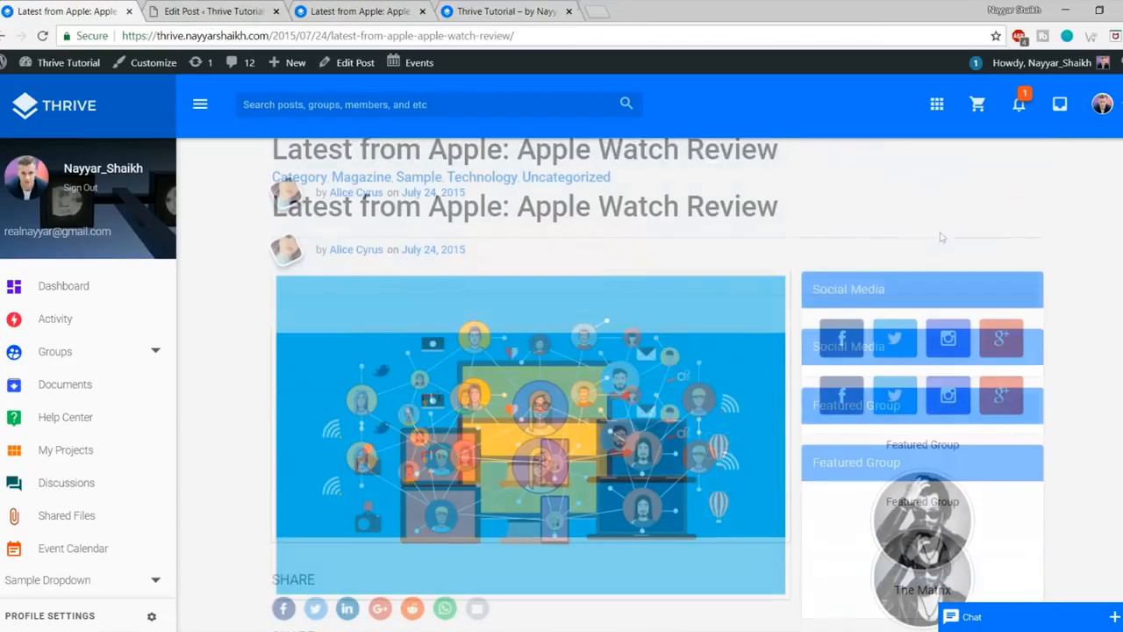
Step: Scroll through the newly published Apple Watch Review post
click(359, 11)
scroll(1027, 386, up, 5)
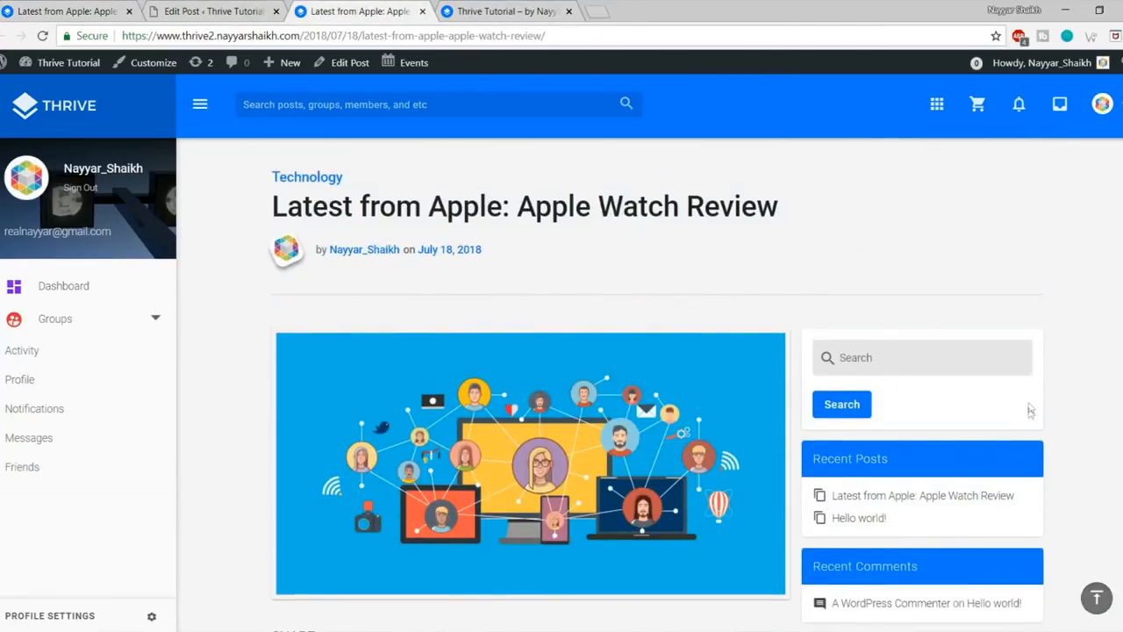
scroll(891, 312, down, 4)
scroll(983, 379, up, 1)
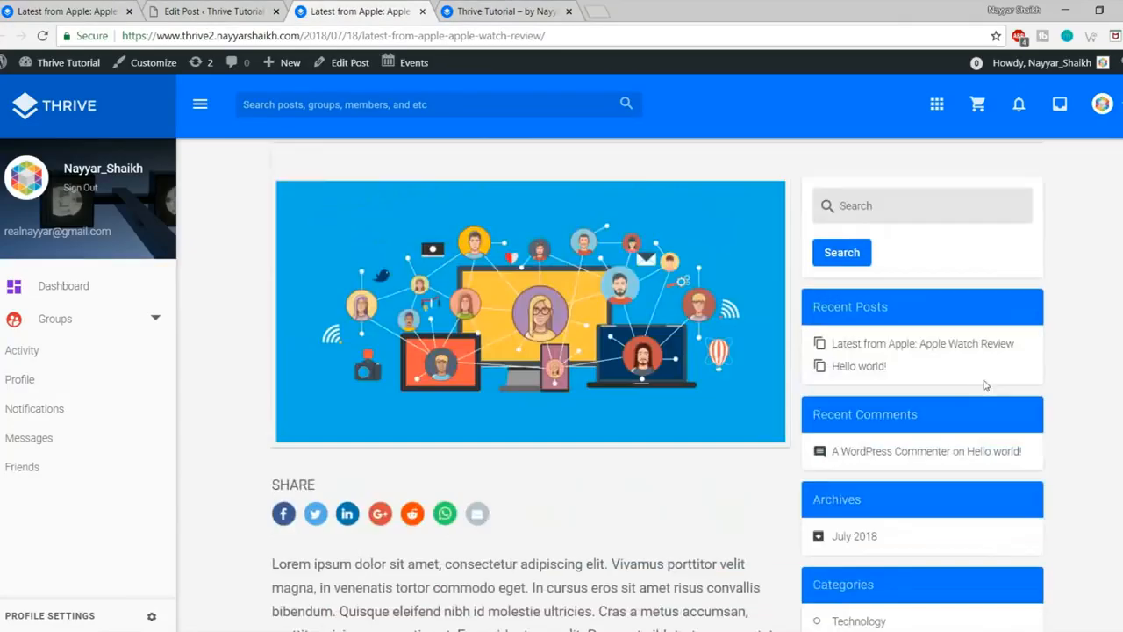
scroll(989, 376, up, 2)
scroll(1009, 360, down, 1)
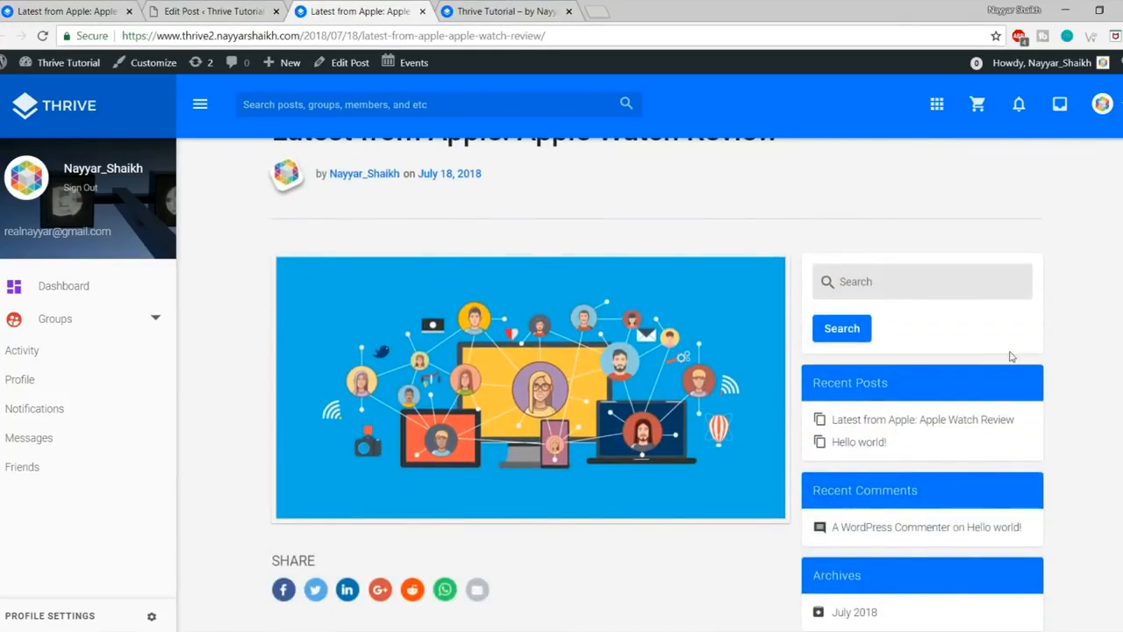
scroll(1057, 351, down, 2)
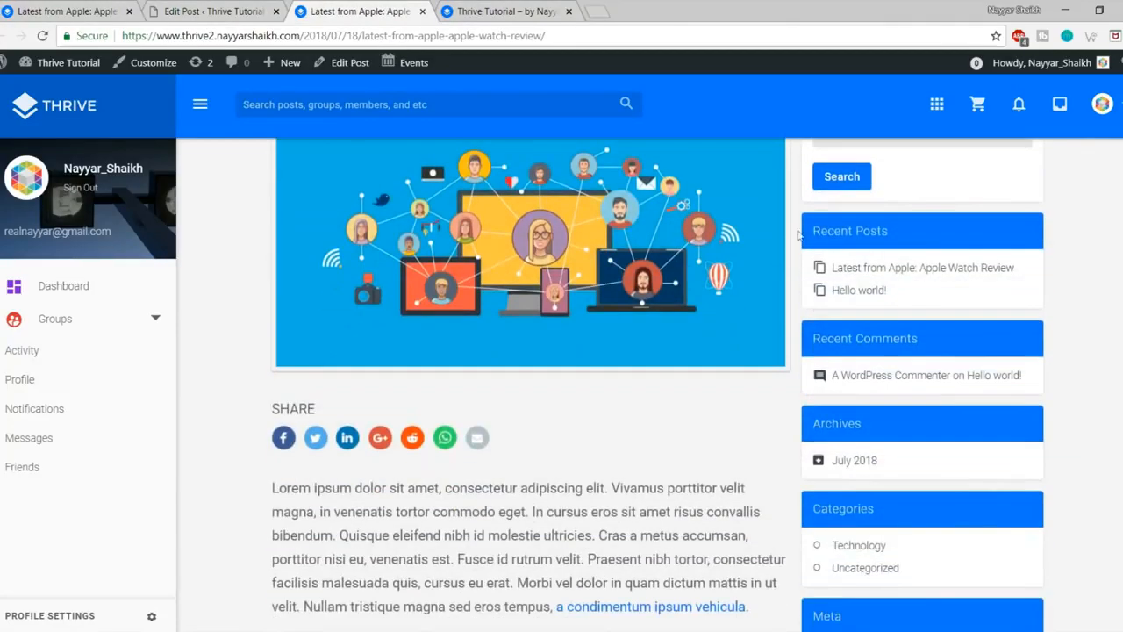
Step: Compare with the reference Apple Watch article, then return to the Edit Post tab
click(96, 9)
scroll(997, 316, down, 2)
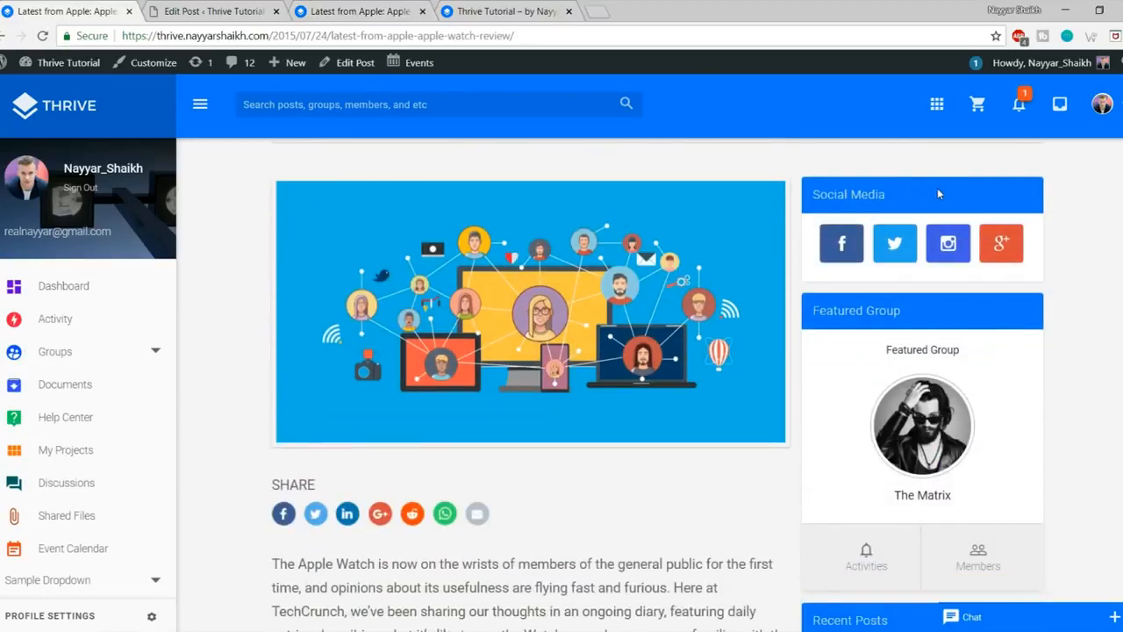
scroll(957, 352, down, 3)
scroll(956, 368, down, 5)
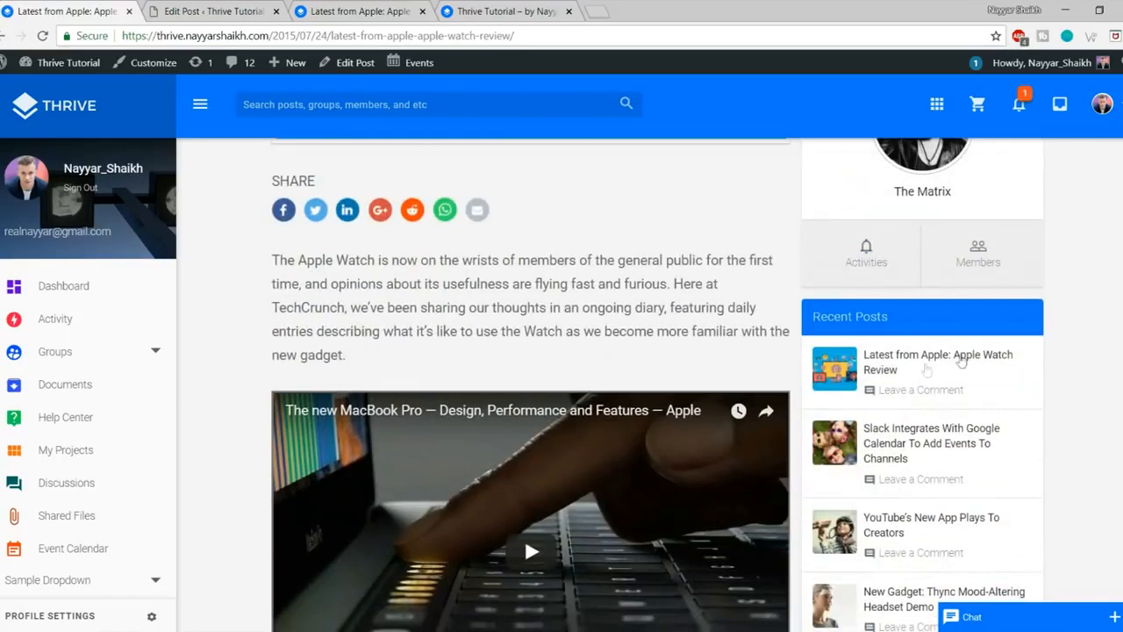
scroll(972, 404, up, 6)
scroll(973, 406, up, 3)
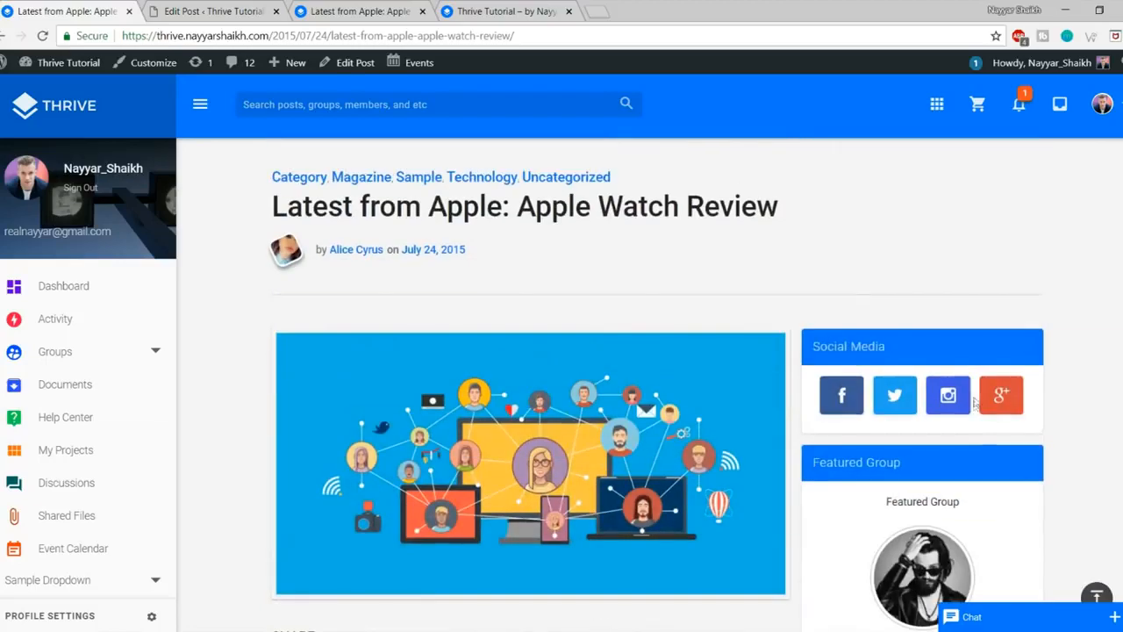
click(235, 7)
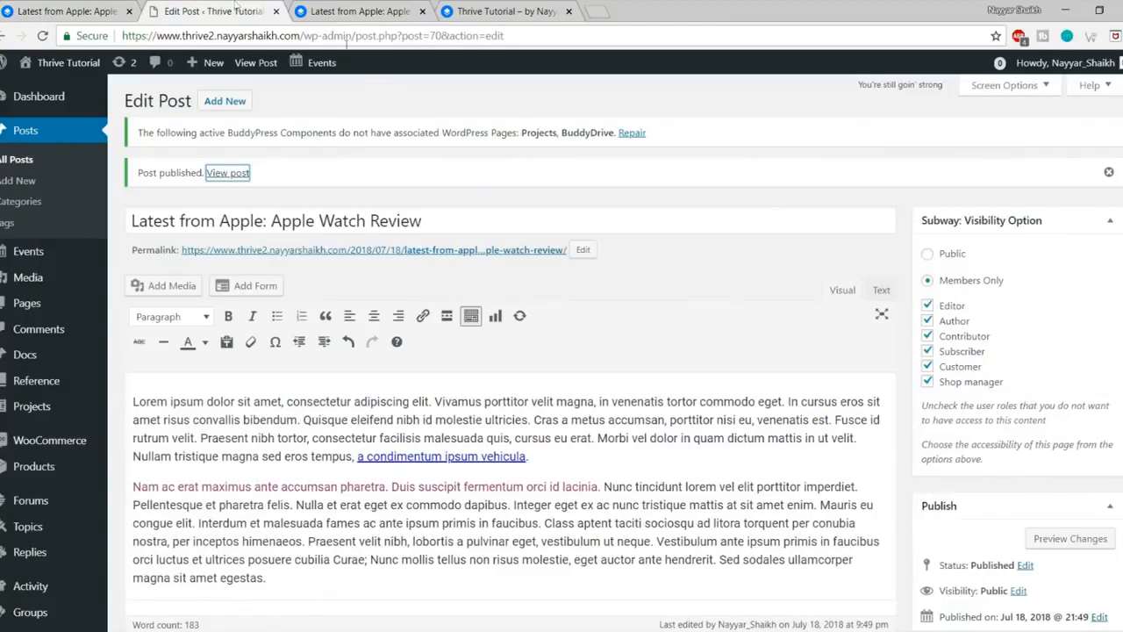
Step: Go to Appearance > Widgets and expand the Sidebar widget area
scroll(53, 412, down, 3)
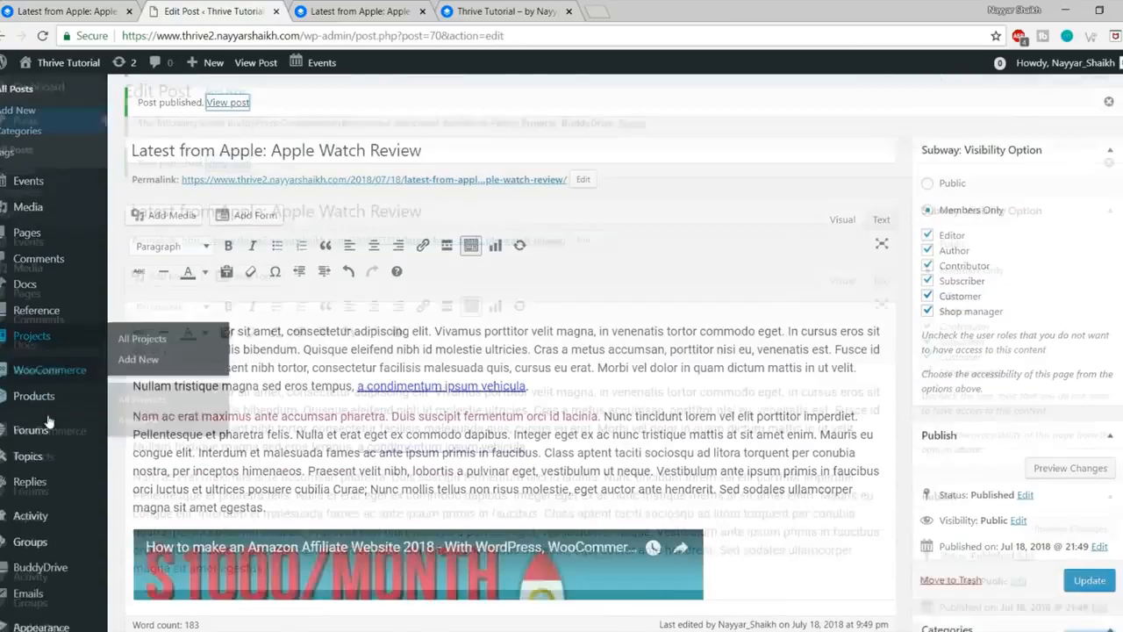
scroll(66, 527, down, 3)
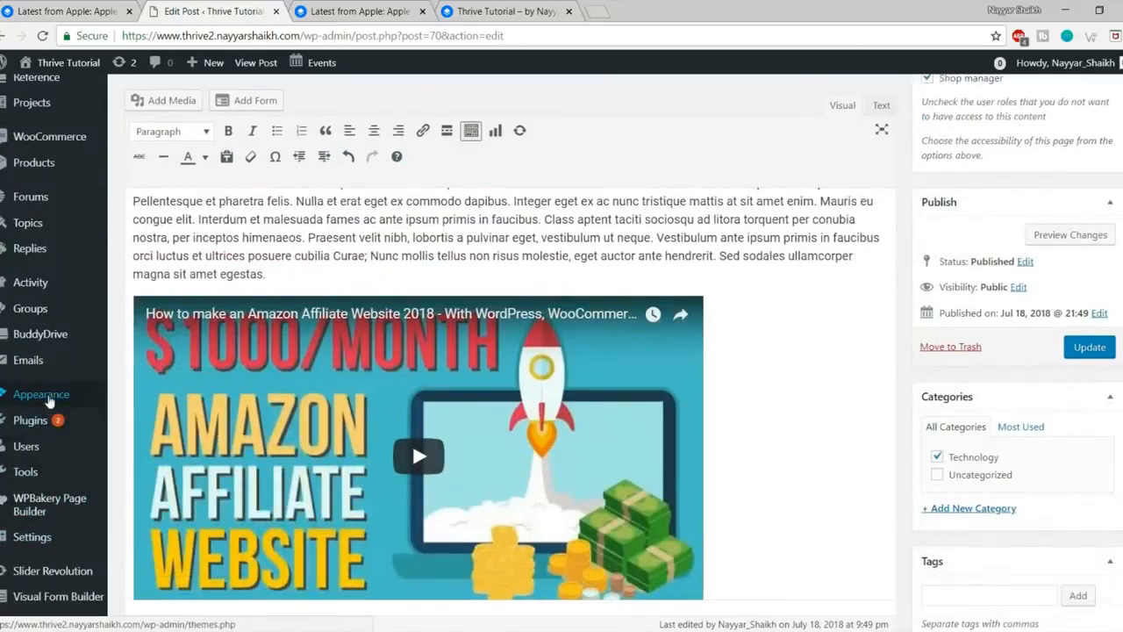
mouse_move(49, 399)
click(132, 438)
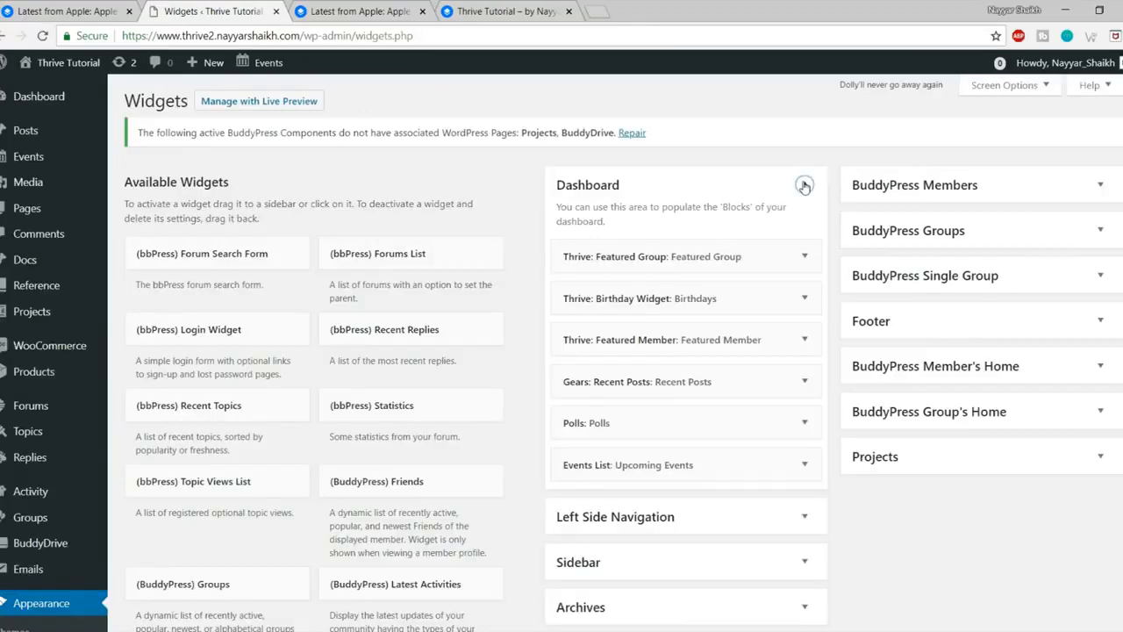
click(804, 184)
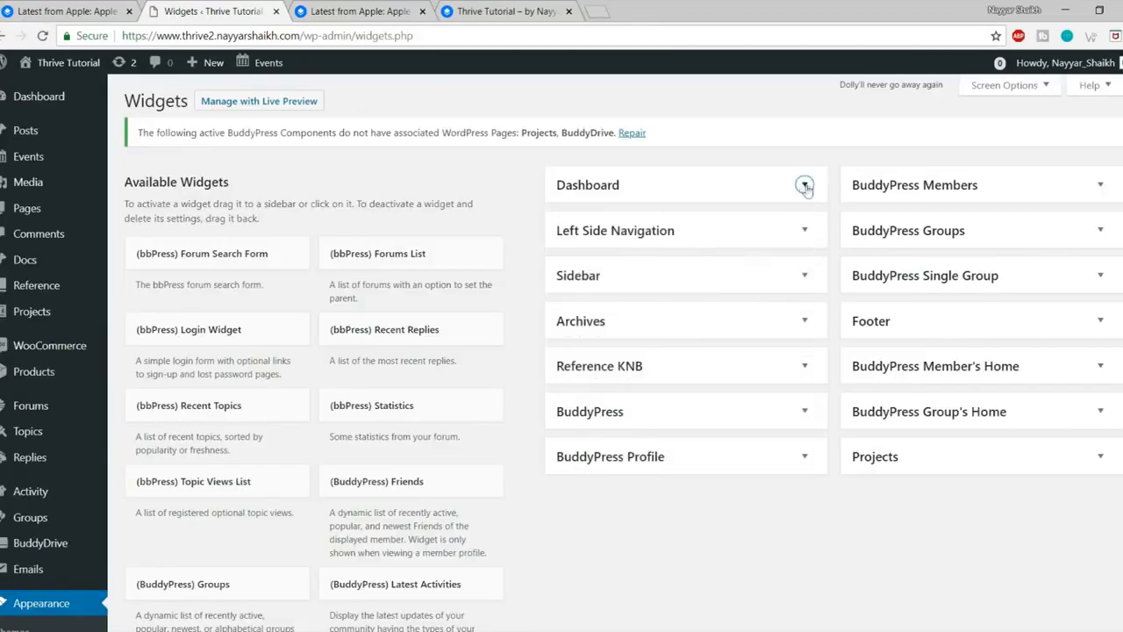
click(739, 277)
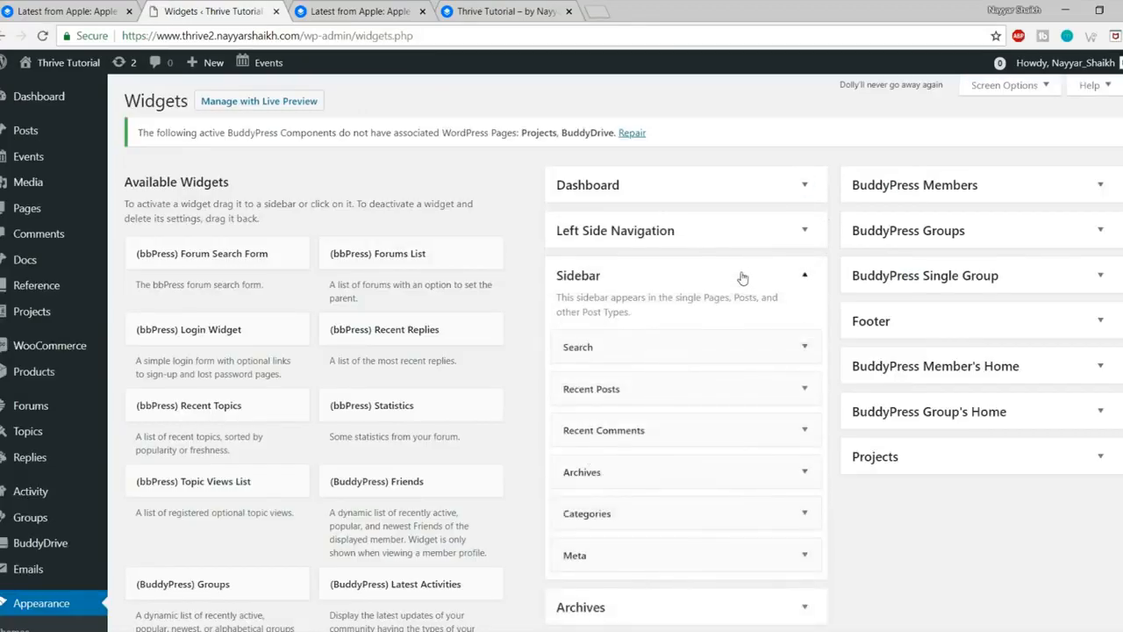
scroll(786, 327, down, 1)
Step: Delete the Search, Recent Posts and Recent Comments widgets from the Sidebar
click(763, 271)
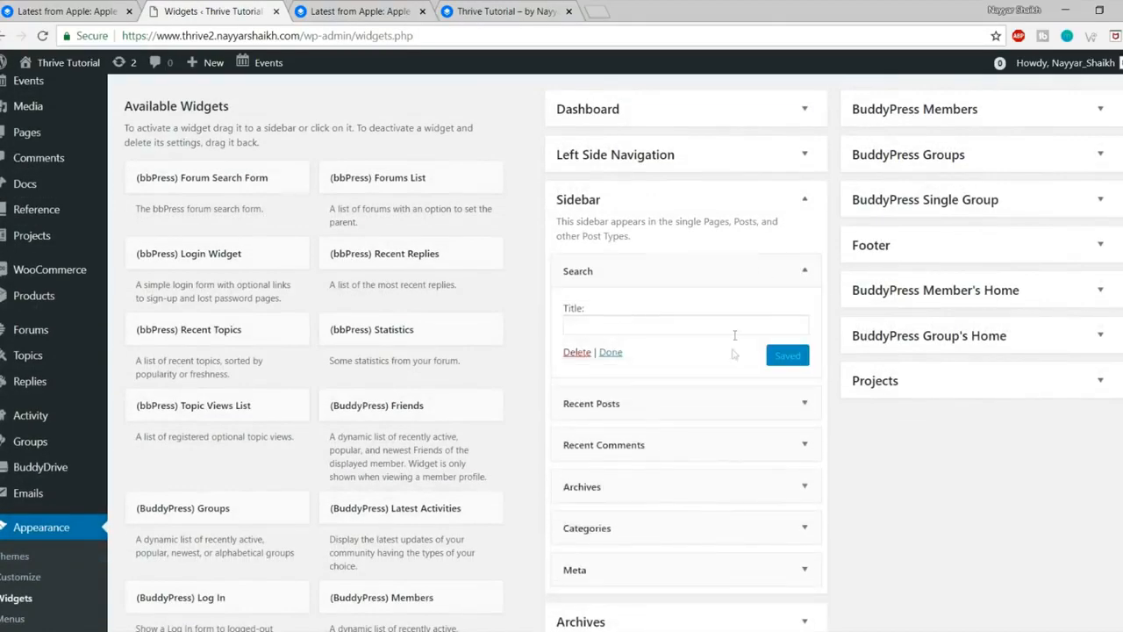
click(576, 353)
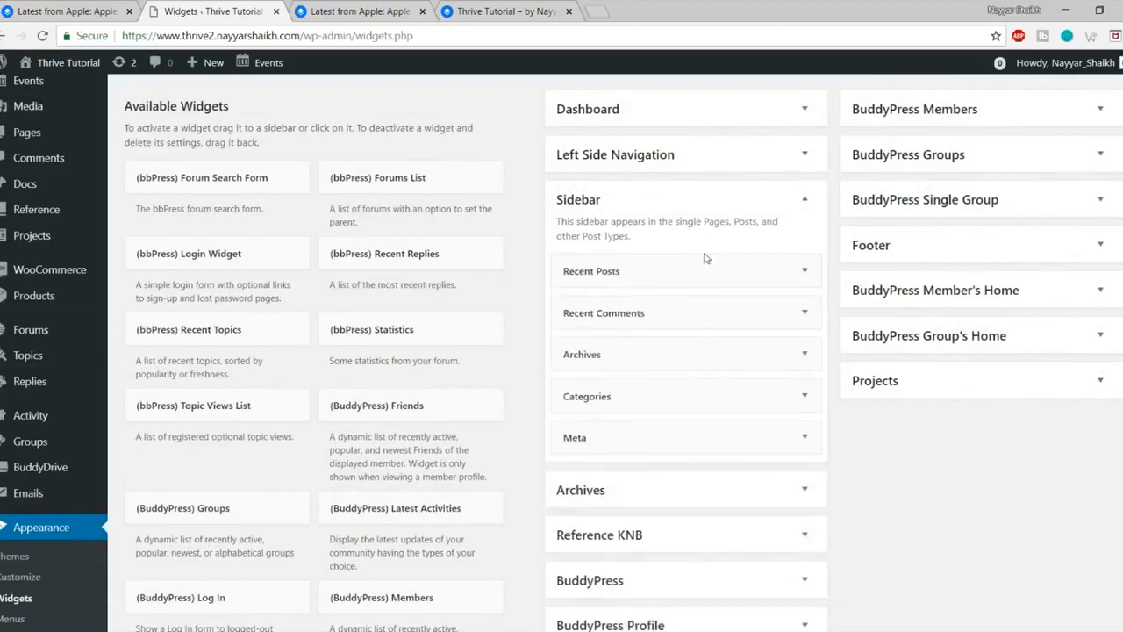
click(694, 271)
click(577, 413)
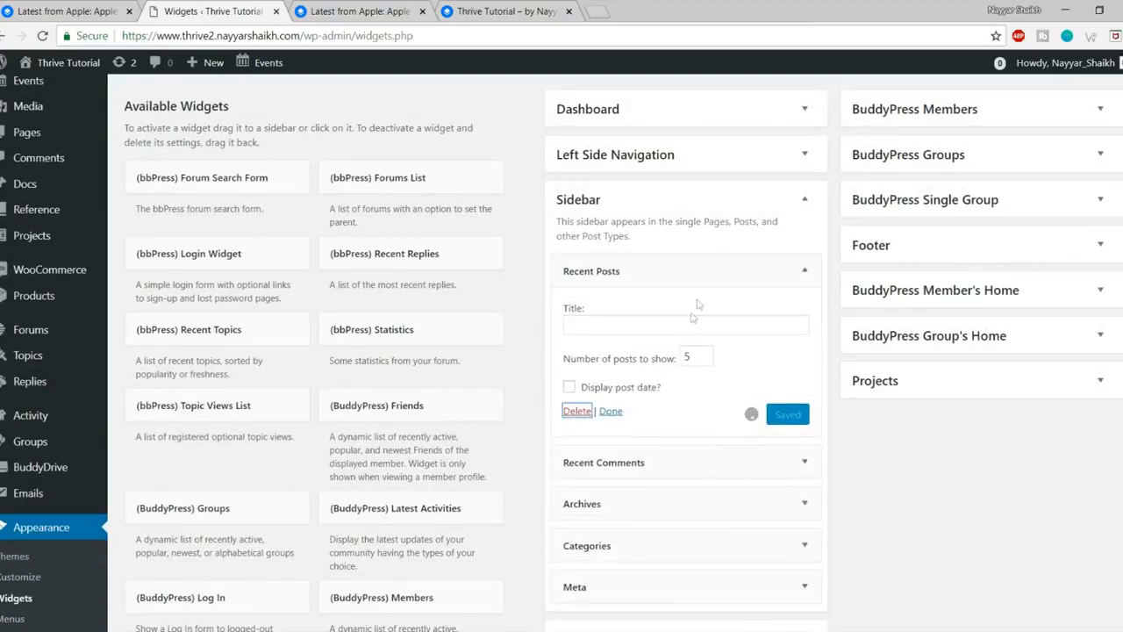
click(805, 272)
scroll(587, 314, down, 1)
click(584, 311)
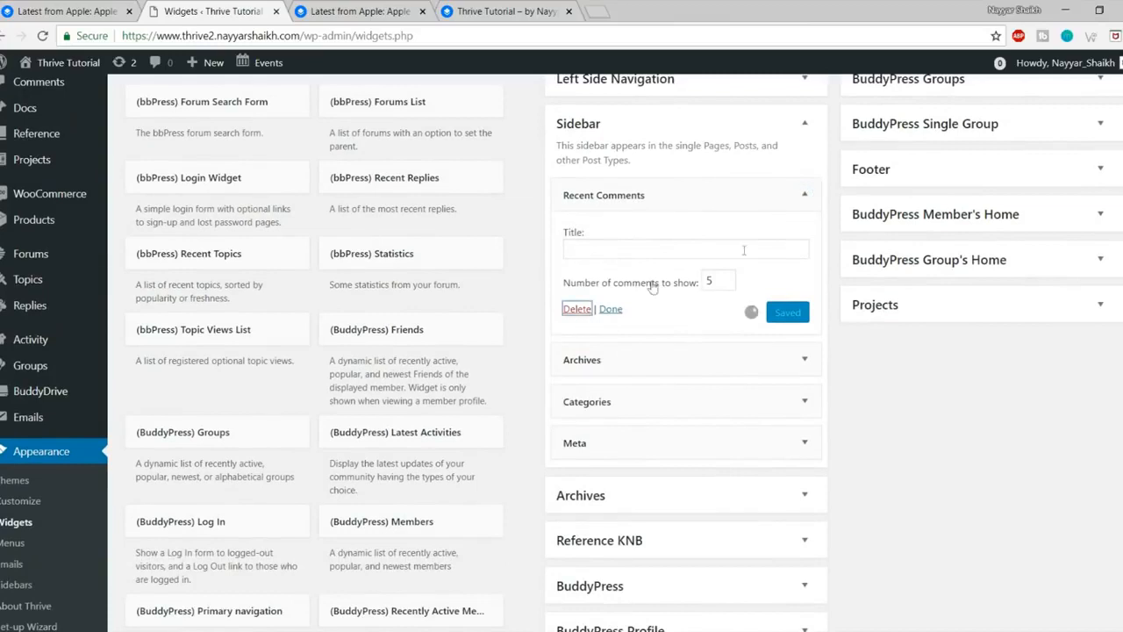
Step: Delete the Archives, Categories and Meta widgets, then view the reference post
click(805, 199)
click(577, 318)
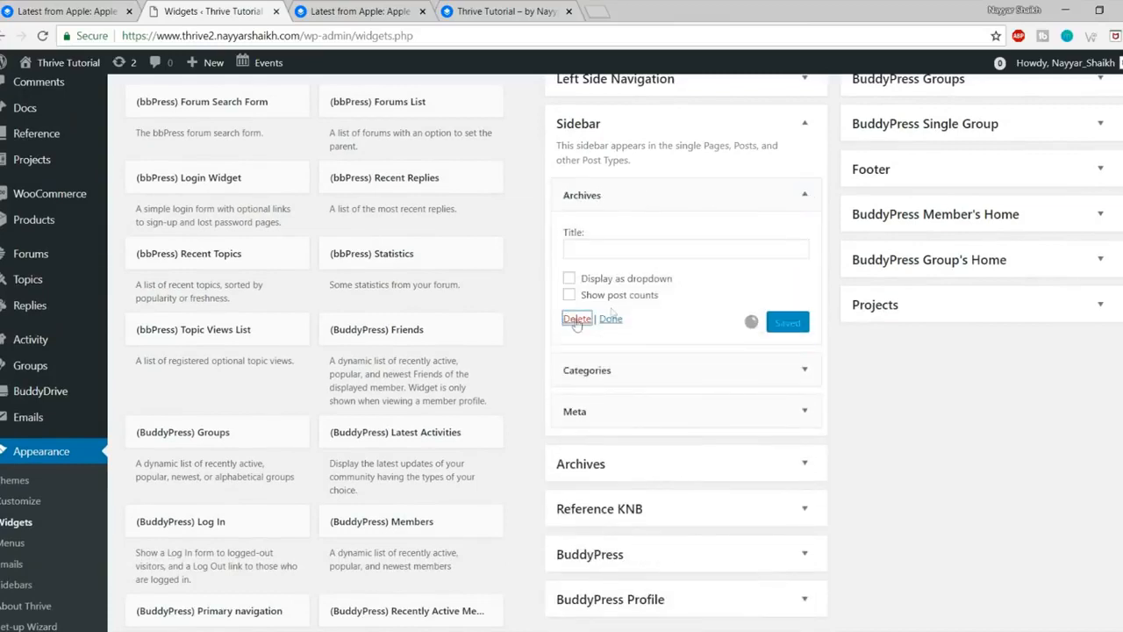
click(805, 195)
click(578, 334)
click(818, 197)
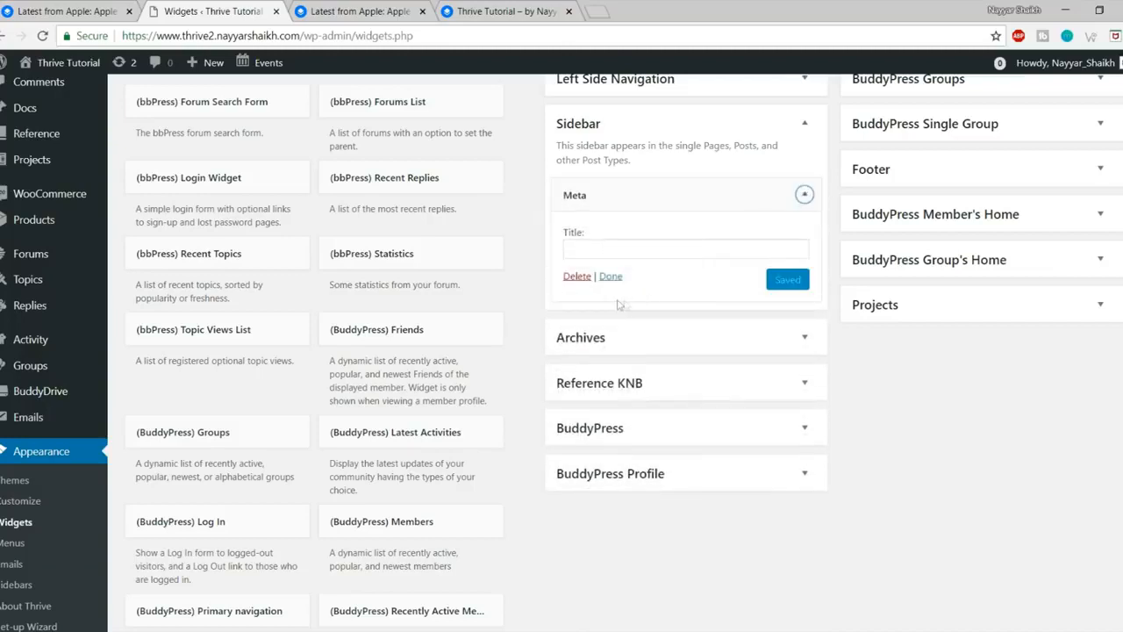
click(578, 276)
click(48, 9)
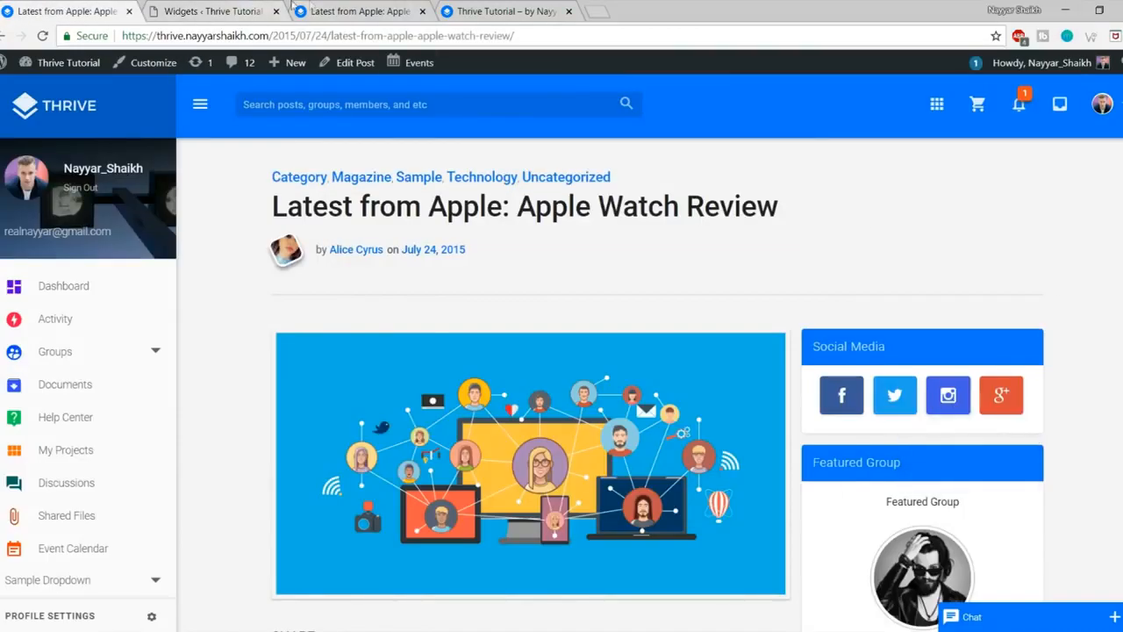
Step: Find the Gears: Social Media Widget by searching 'social' and add it to the Sidebar
click(262, 5)
key(ctrl+f)
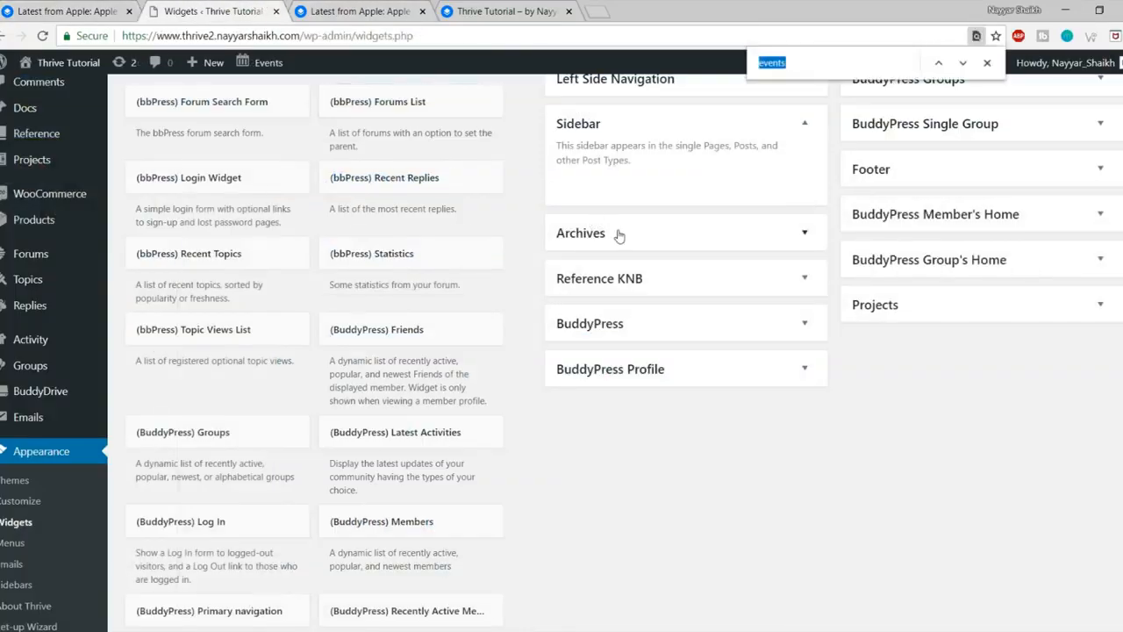
text(social)
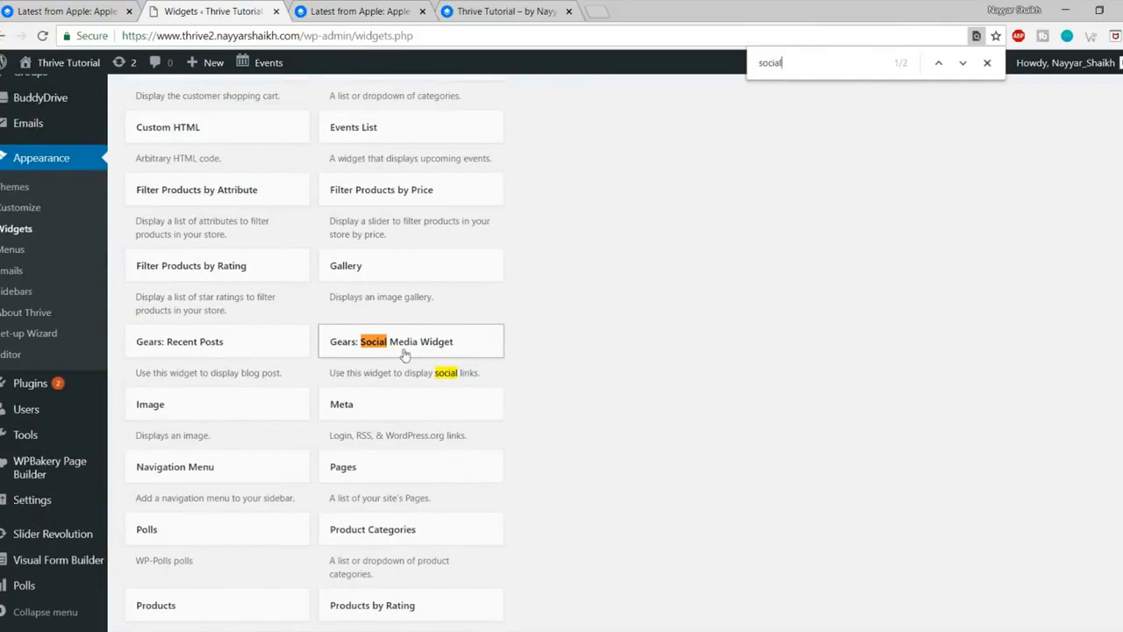
click(463, 349)
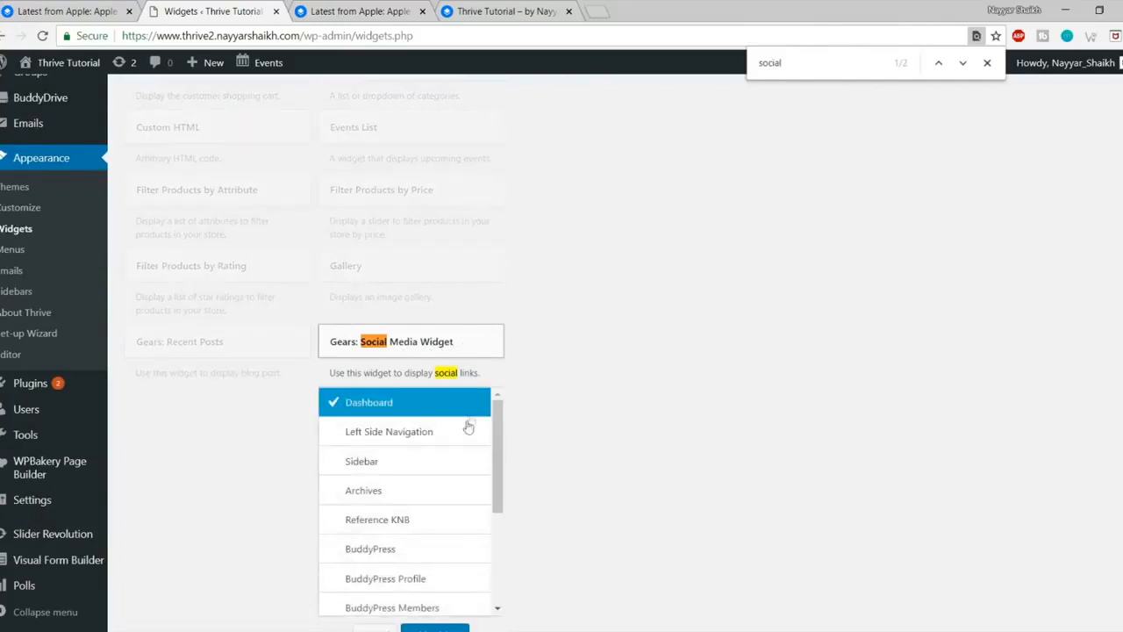
click(393, 465)
scroll(426, 475, down, 2)
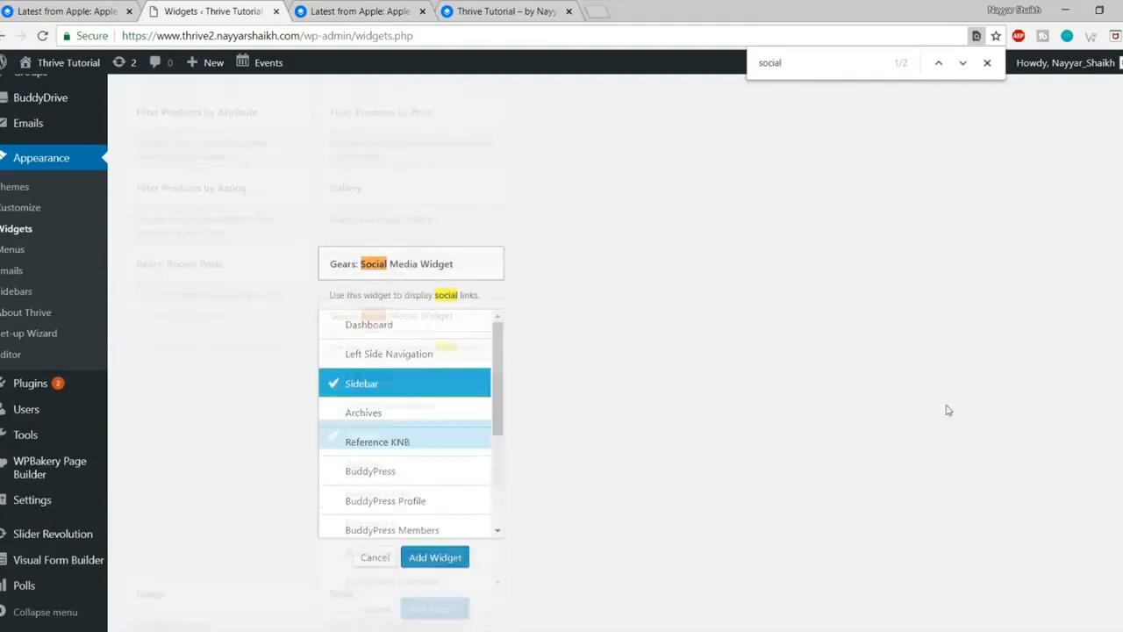
click(433, 482)
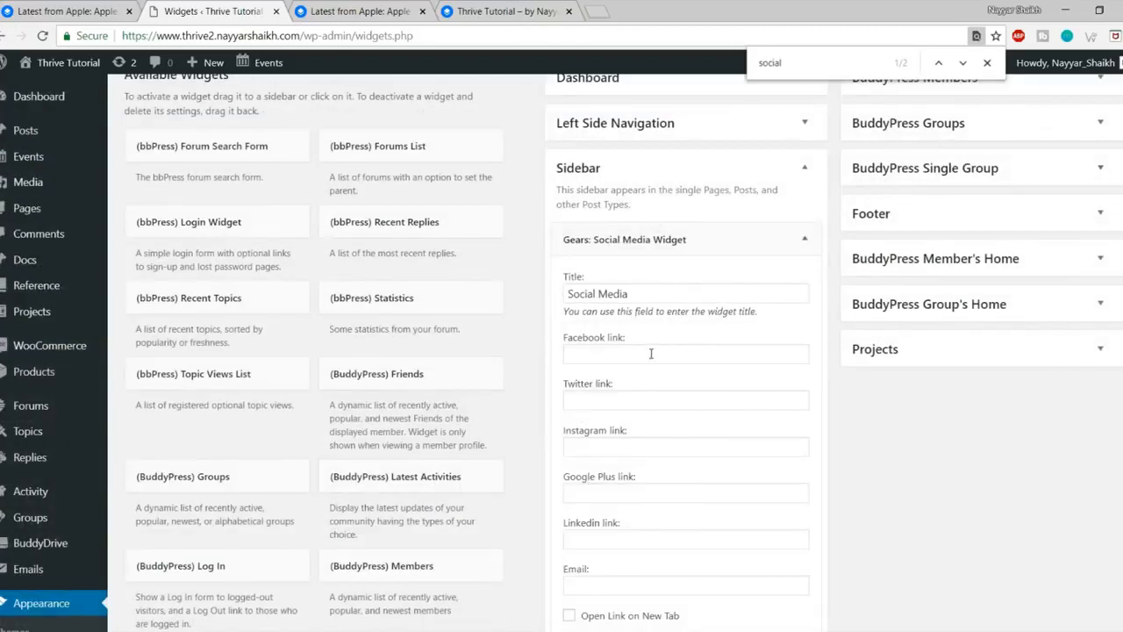
click(695, 351)
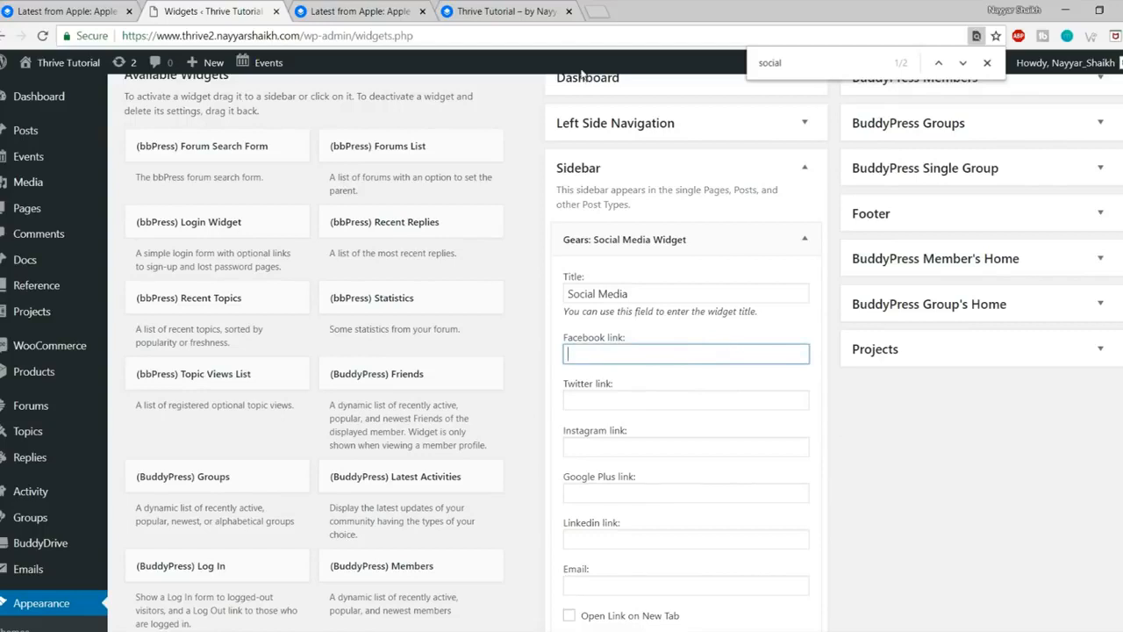
Step: Copy the Facebook page URL from a new tab into the widget's Facebook link
click(596, 12)
text(facebook.com)
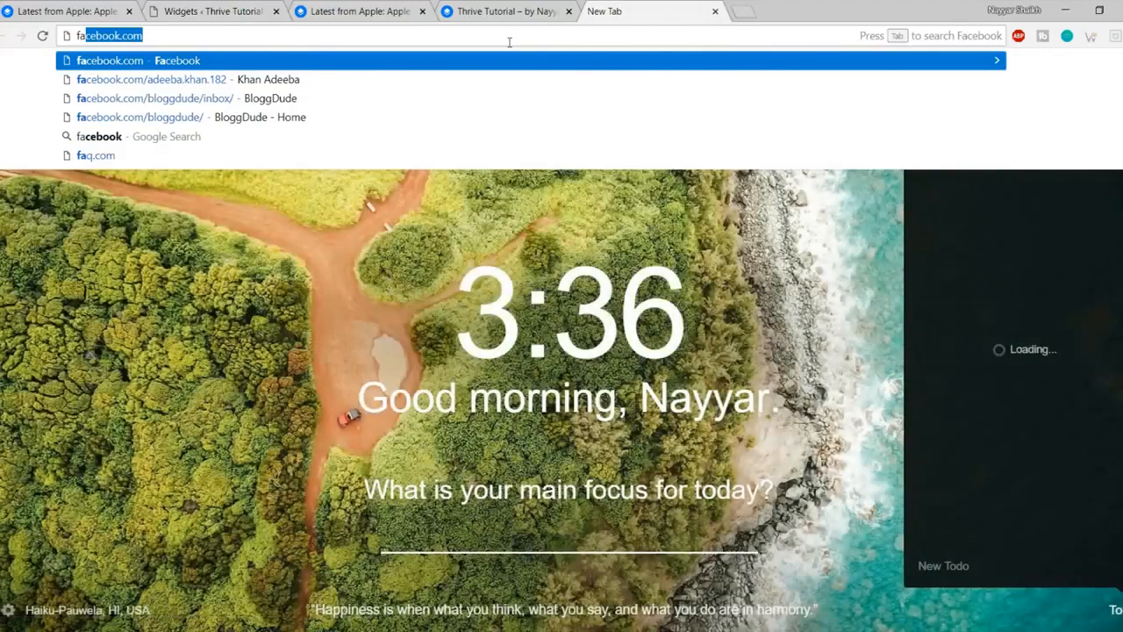
click(500, 117)
click(502, 31)
key(ctrl+c)
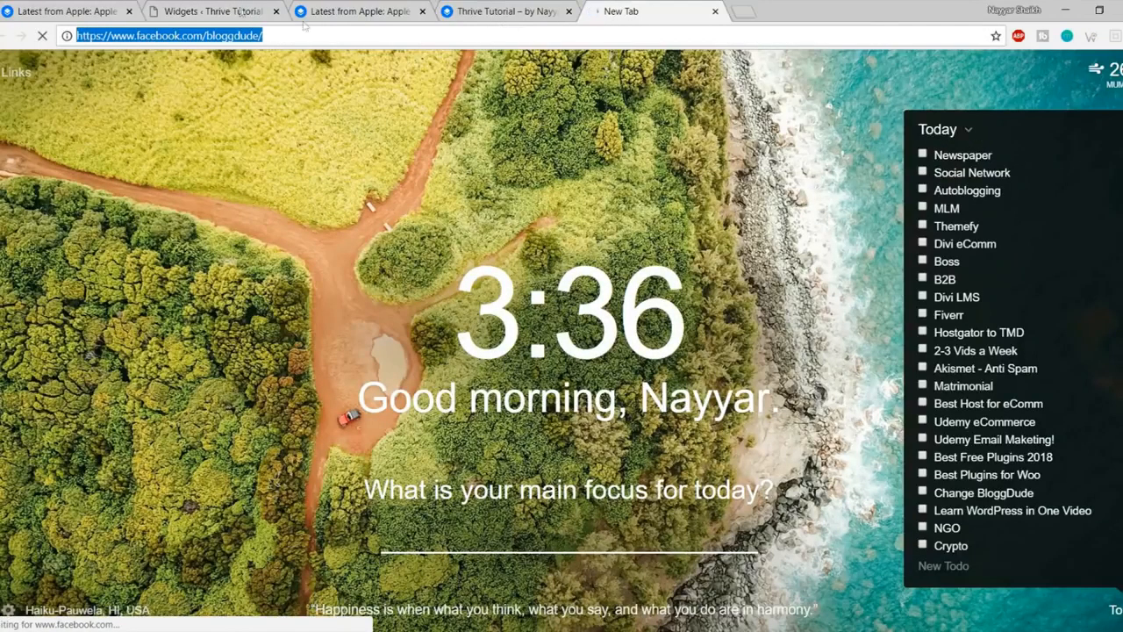
click(229, 12)
key(ctrl+v)
Step: Paste the Facebook URL into the Twitter, Instagram, Google Plus and LinkedIn link fields
click(624, 400)
key(ctrl+v)
click(649, 449)
key(ctrl+v)
click(657, 494)
key(ctrl+v)
scroll(893, 501, down, 2)
click(636, 388)
key(ctrl+v)
Step: Clear the LinkedIn and Google Plus links, enable Open Link on New Tab, and save
drag(789, 391, 496, 398)
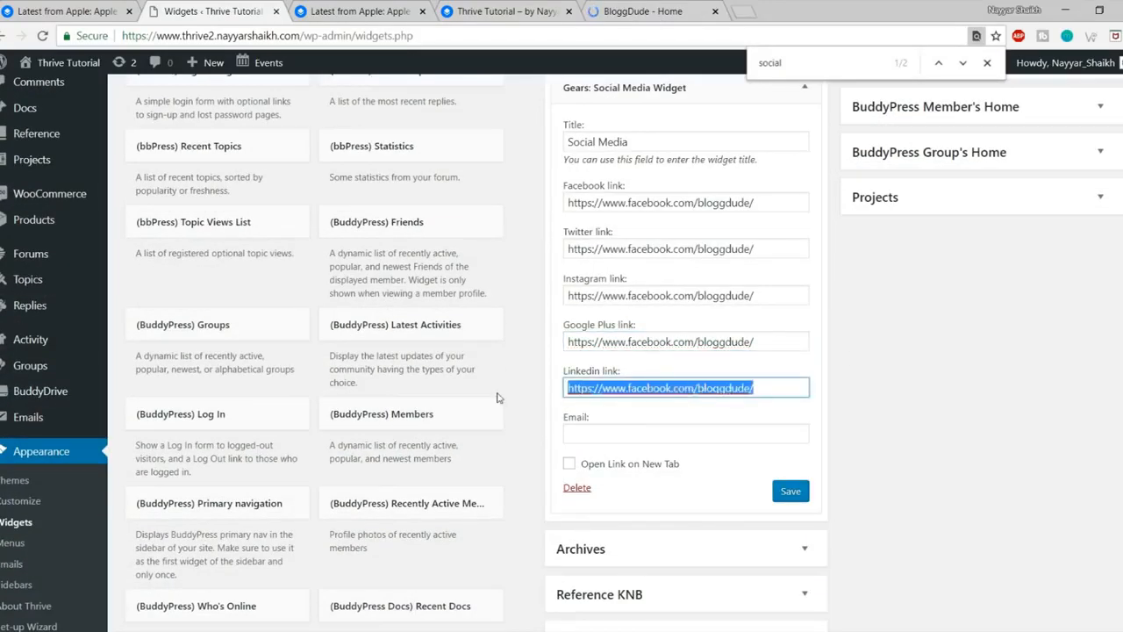
key(BackSpace)
drag(770, 344, 465, 350)
key(ctrl+c)
key(BackSpace)
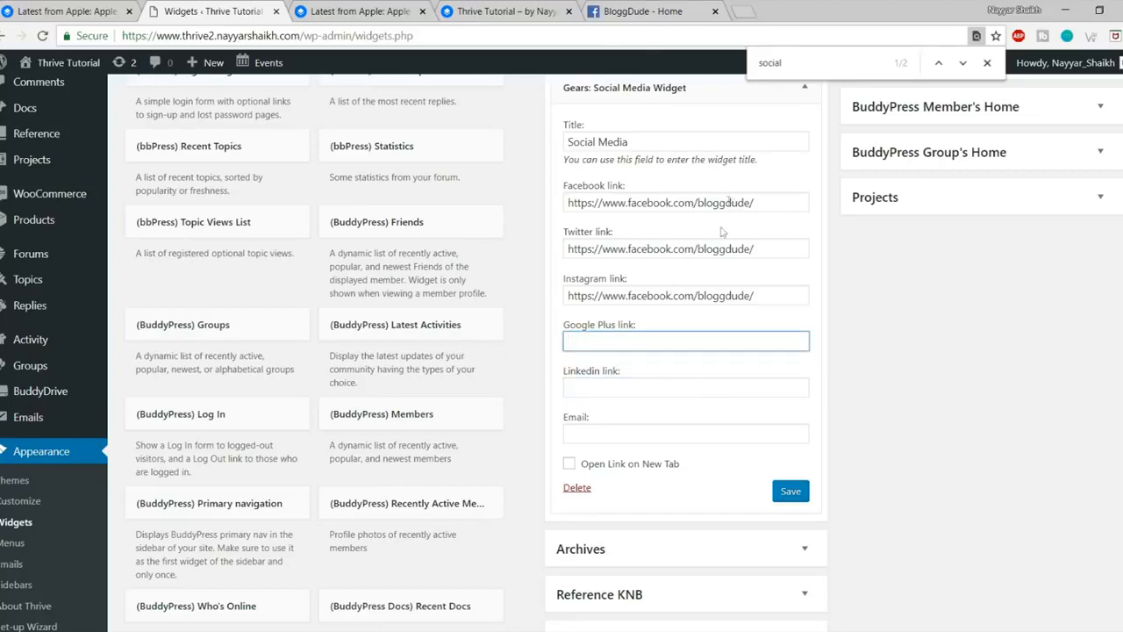
click(602, 466)
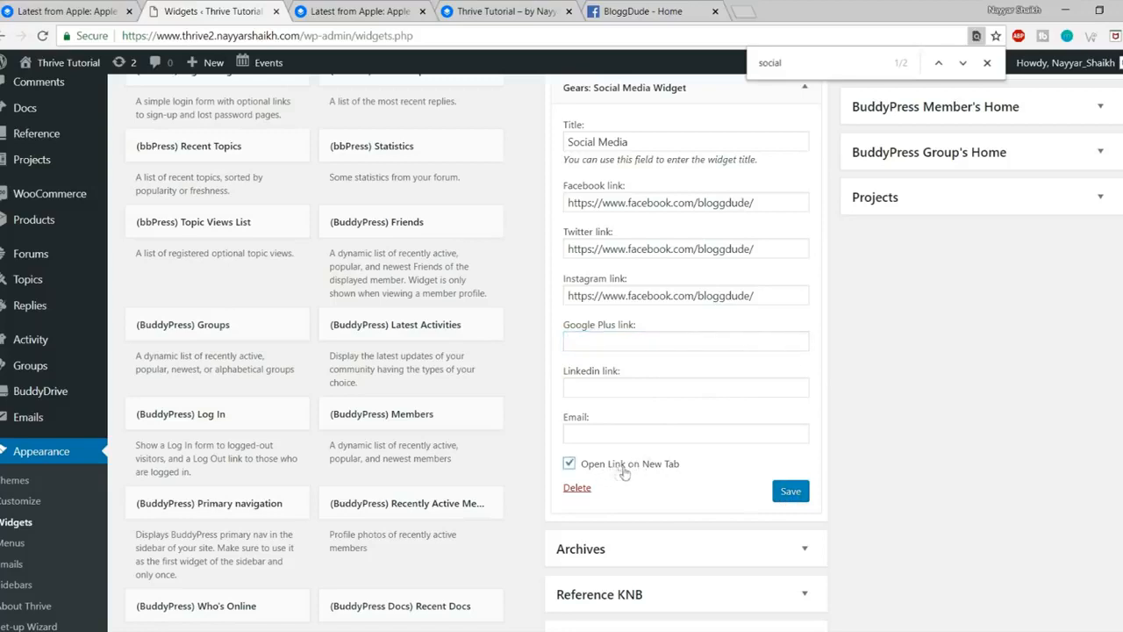
click(781, 491)
Step: Reload the live Apple Watch post to see the new Social Media widget
scroll(869, 509, up, 1)
click(373, 10)
scroll(158, 142, up, 2)
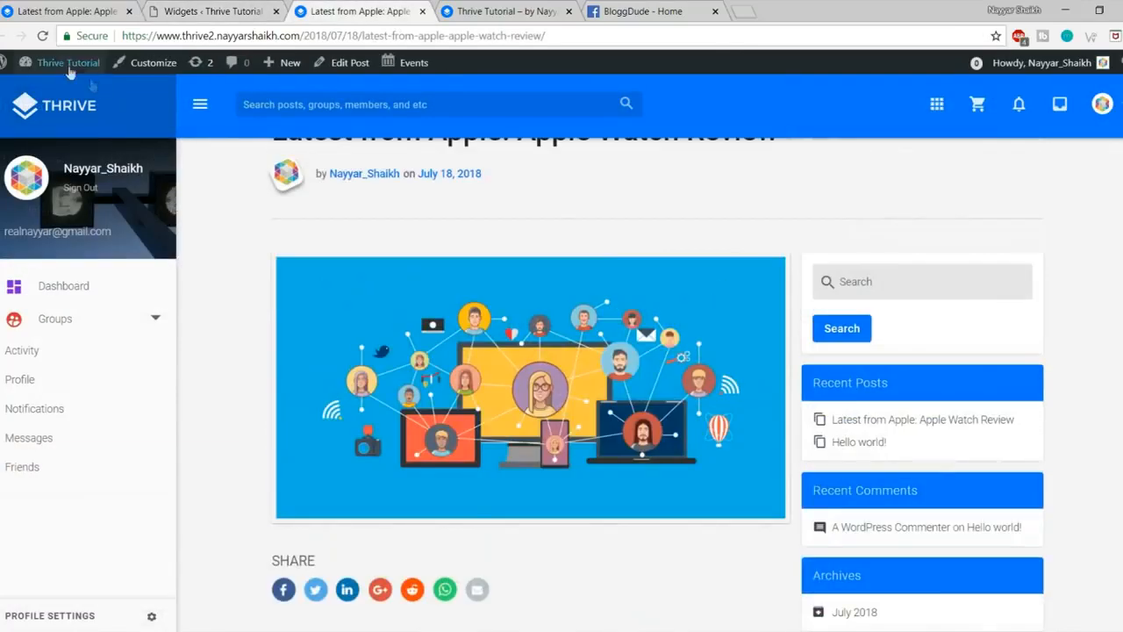
click(43, 36)
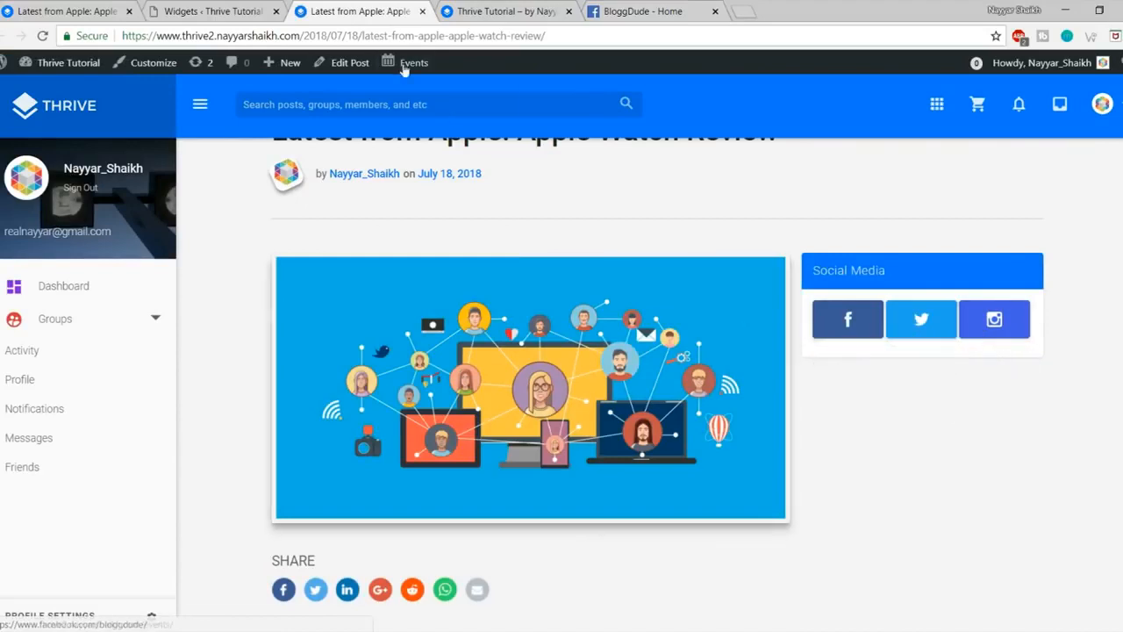
Step: Add the Facebook URL as the Google Plus link, save, and reload the post
click(186, 16)
click(670, 419)
key(ctrl+v)
click(790, 572)
click(386, 8)
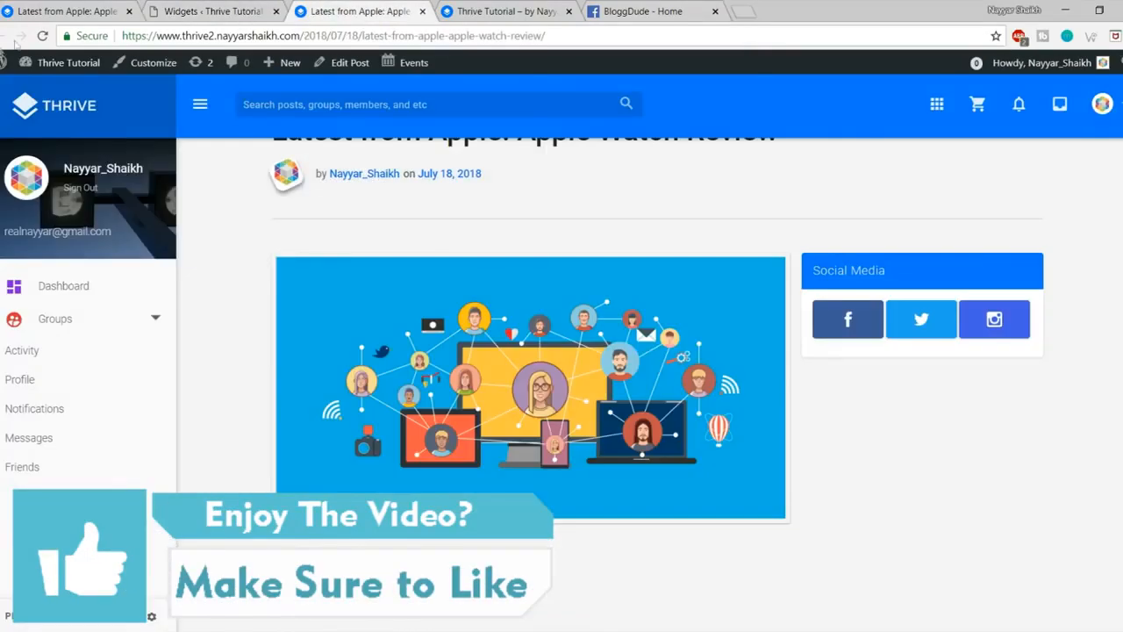
click(41, 36)
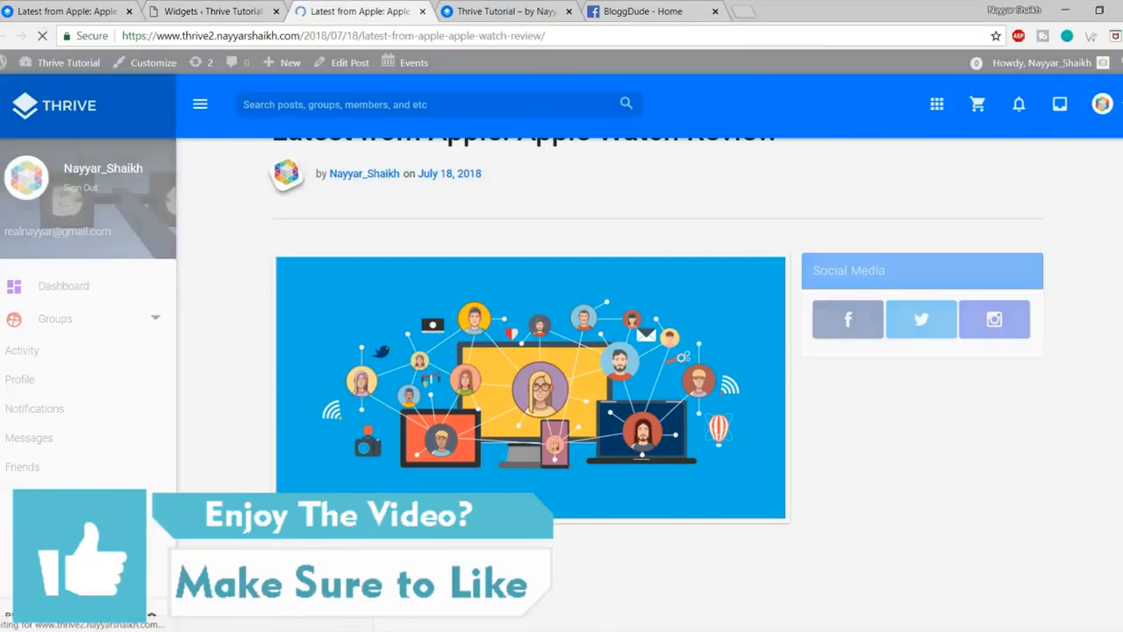
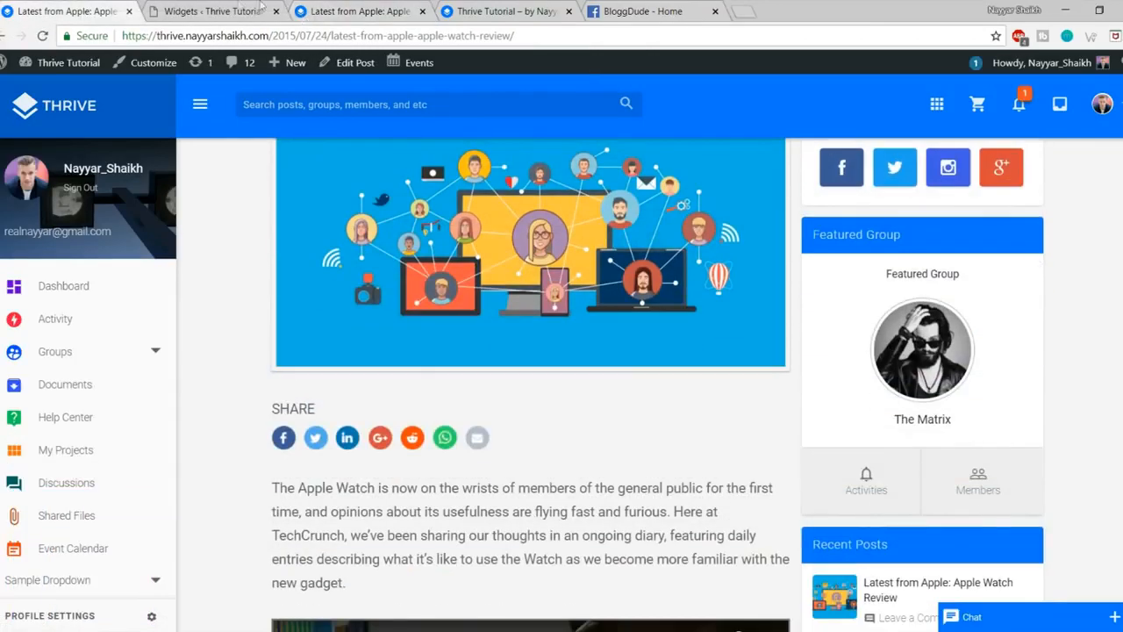
Step: Add a Thrive: Featured Group widget to the Sidebar with Groups Name new-group and save it
click(211, 11)
key(ctrl+a)
click(808, 62)
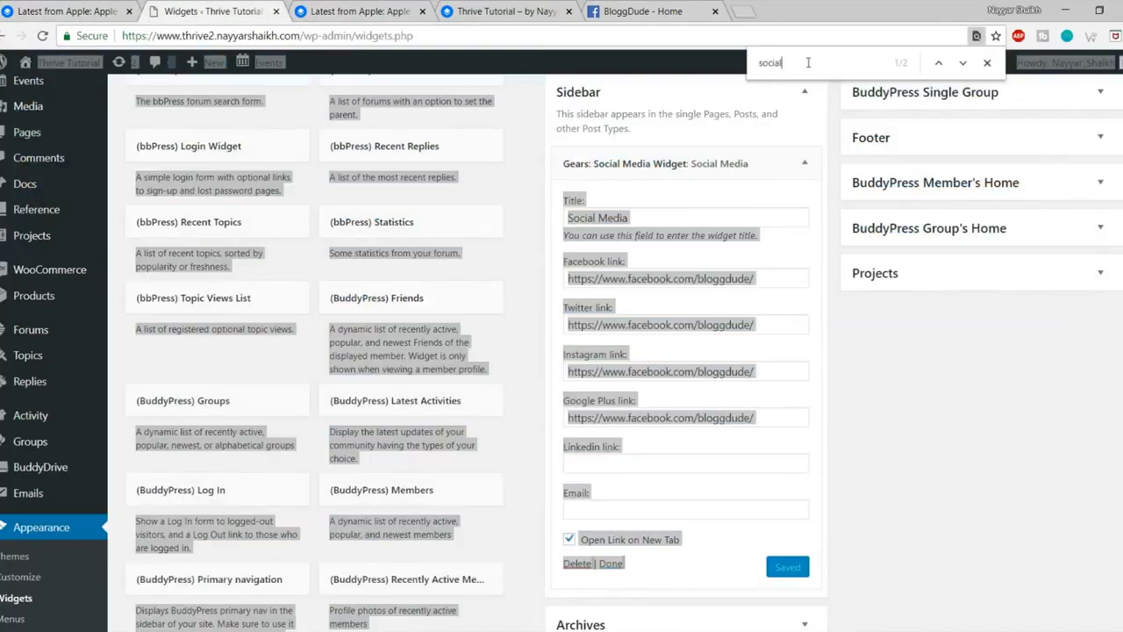
text(feat)
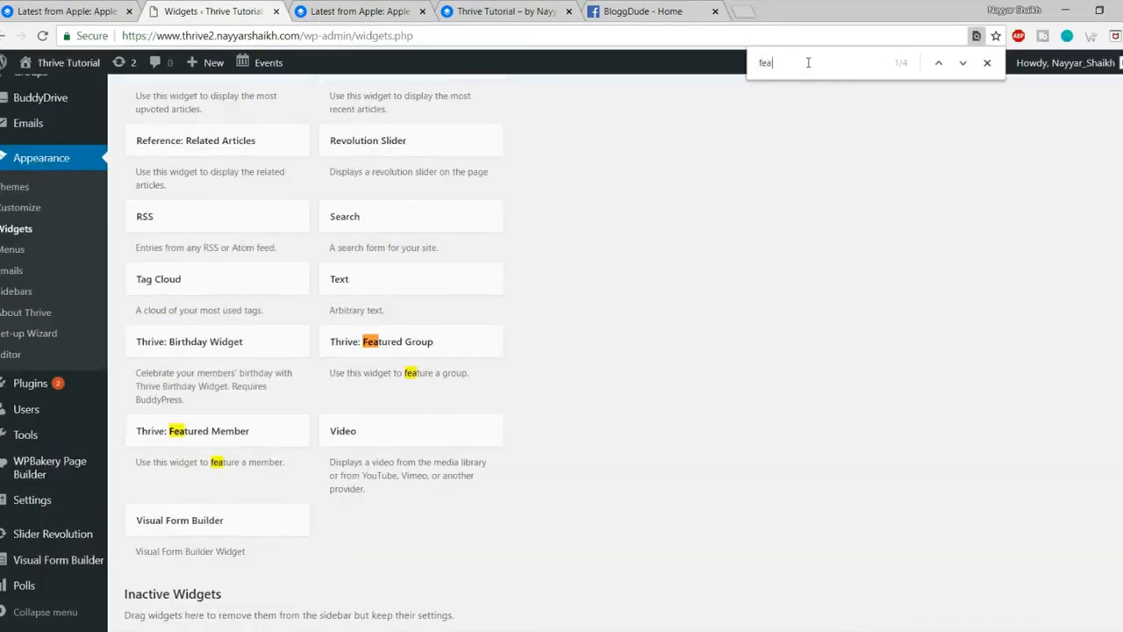
click(440, 344)
click(435, 484)
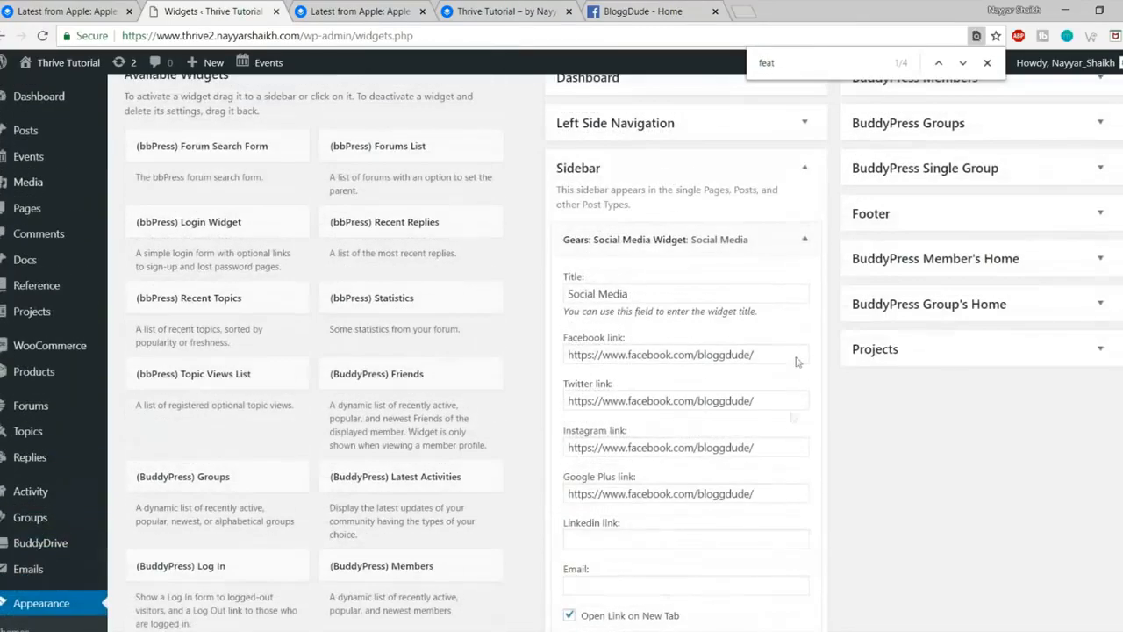
click(637, 396)
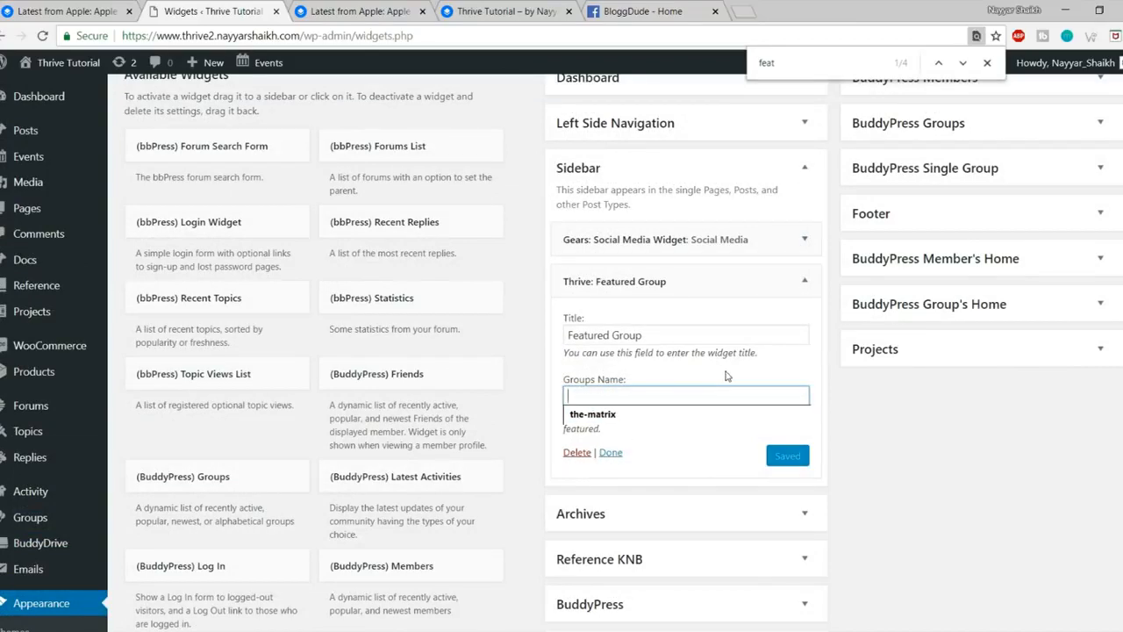
text(new-group)
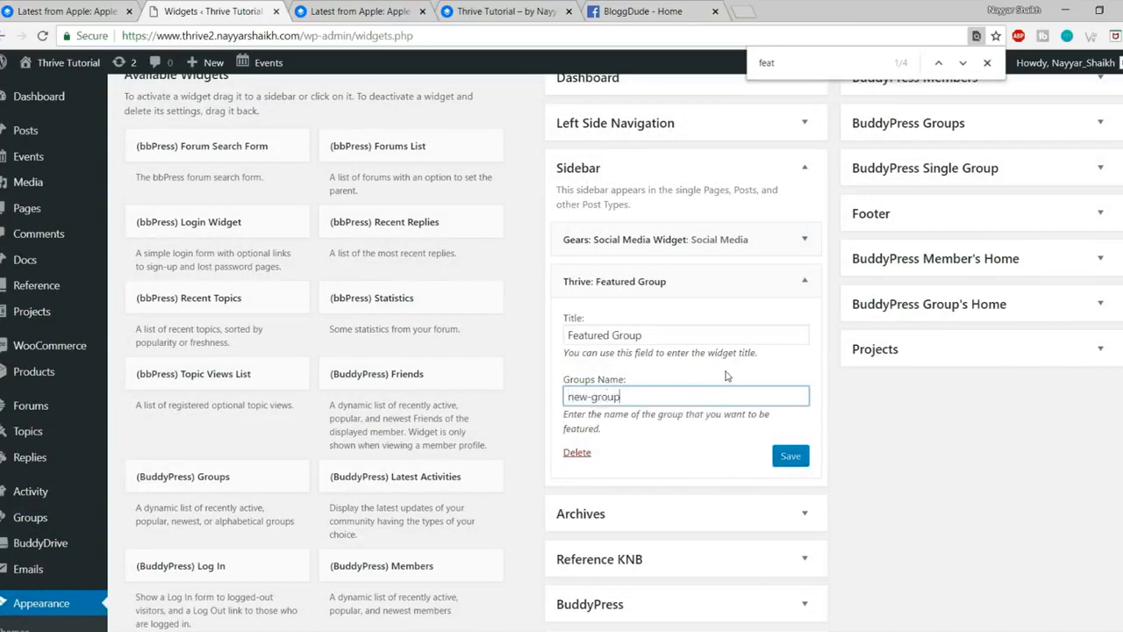
click(790, 455)
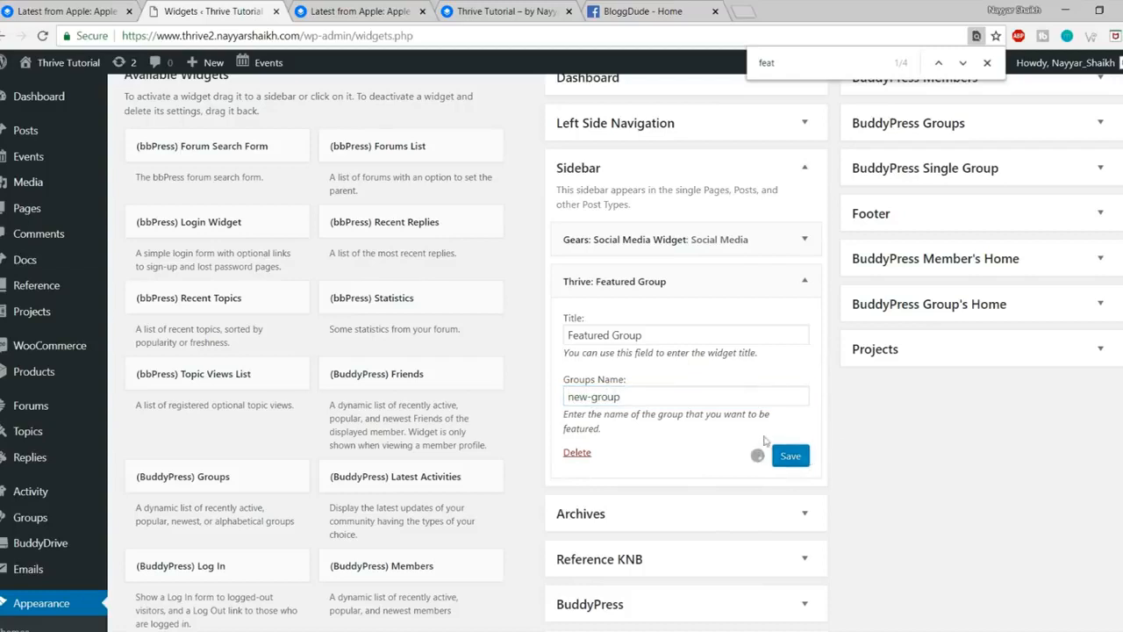
Step: Reload the live post to confirm the New Group widget, compare with the original site, and return to Widgets
click(379, 13)
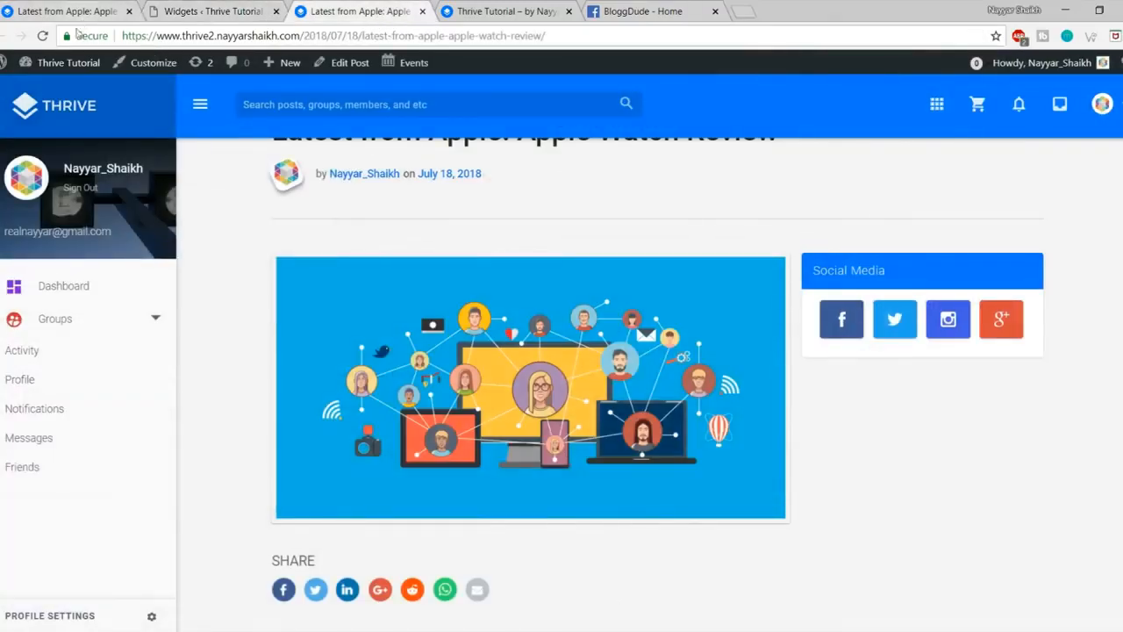
click(41, 38)
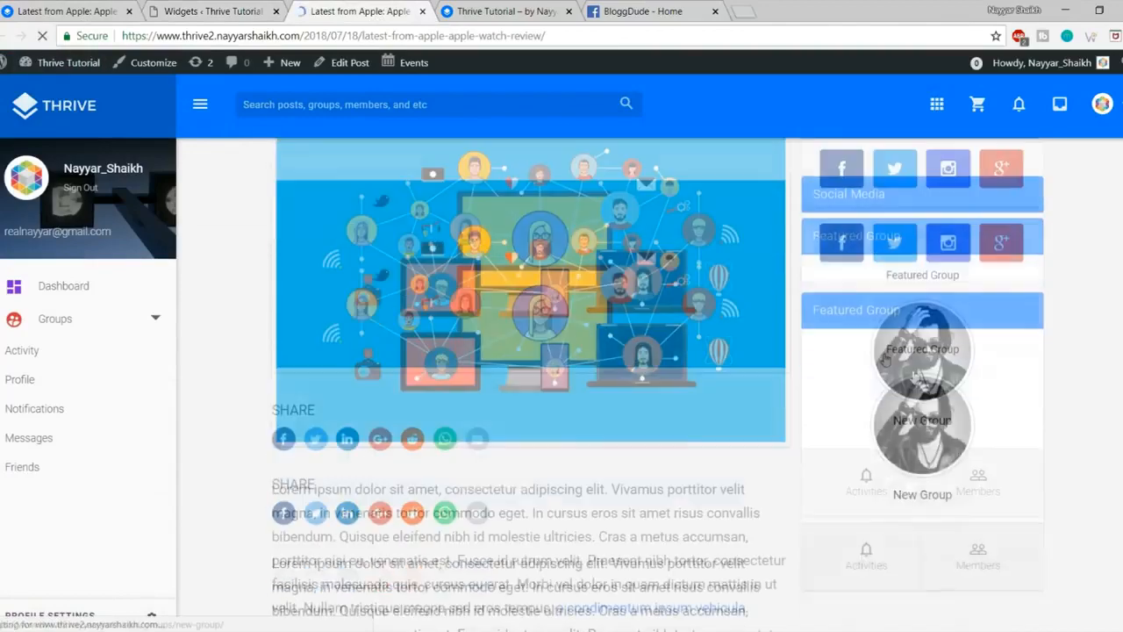
click(61, 10)
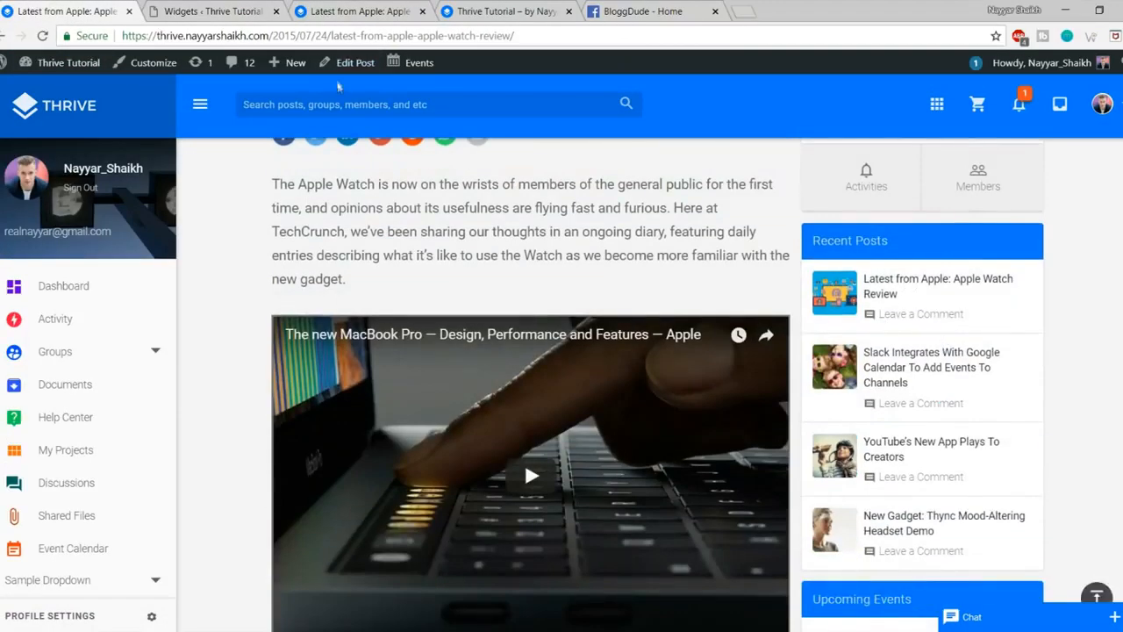
click(215, 11)
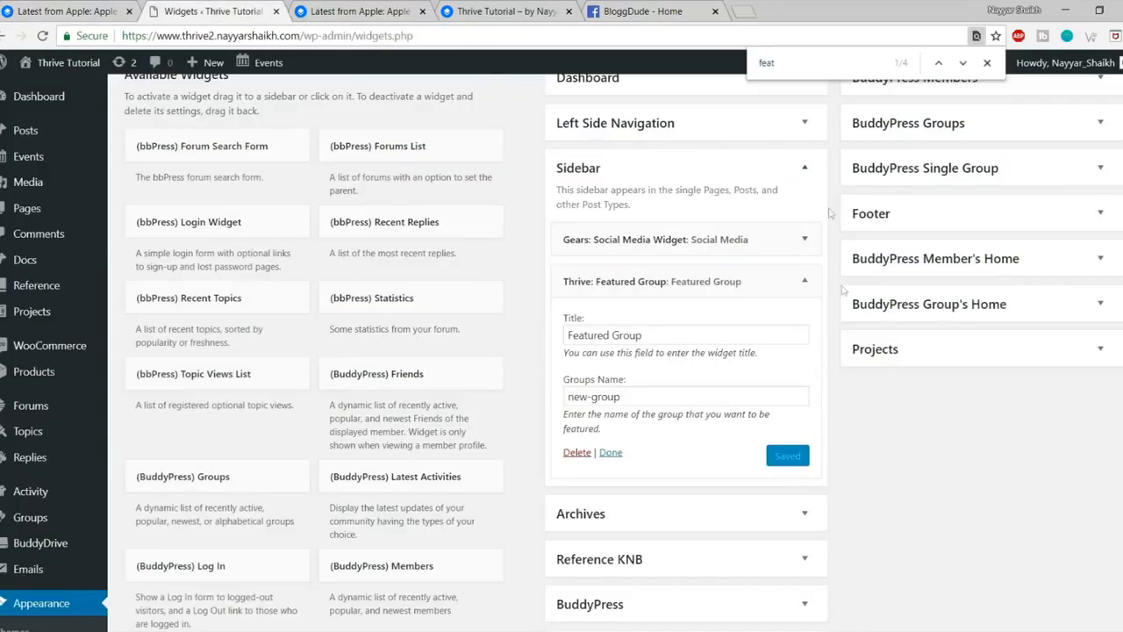
Step: Add the Gears: Recent Posts widget to the Sidebar, showing 5 posts
text(posts)
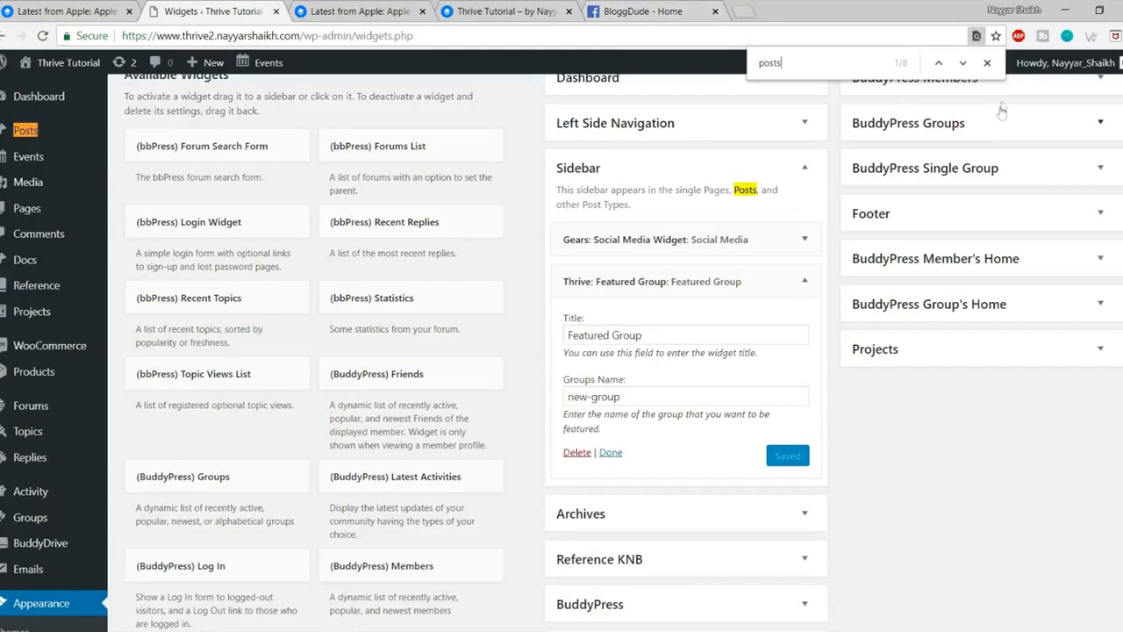
click(965, 65)
click(963, 64)
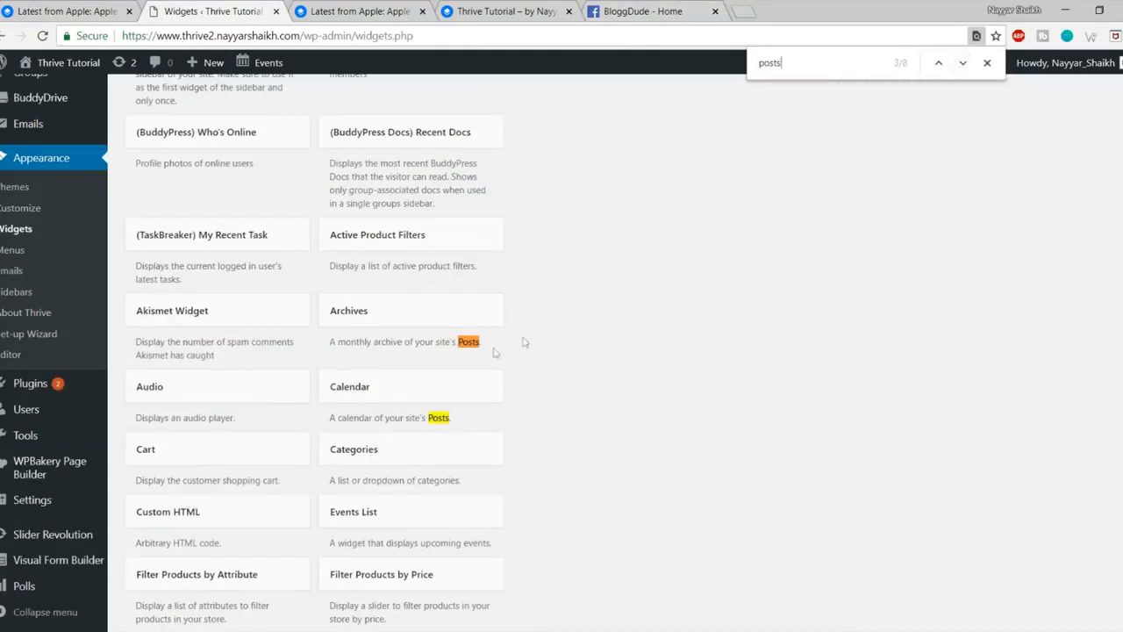
click(963, 64)
click(963, 64)
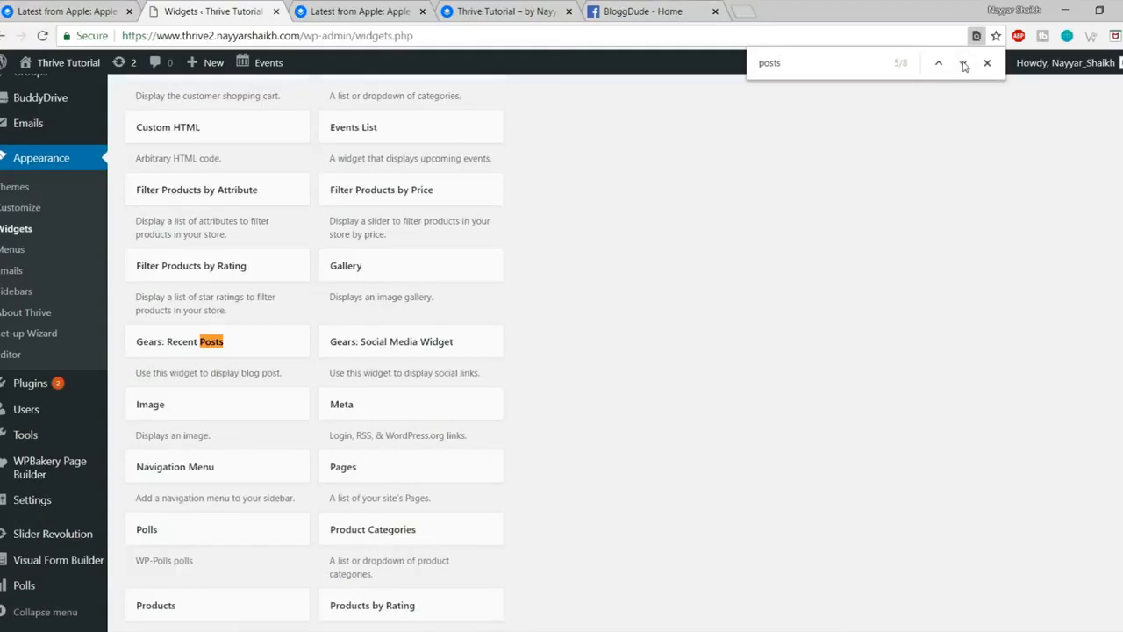
click(250, 341)
click(233, 485)
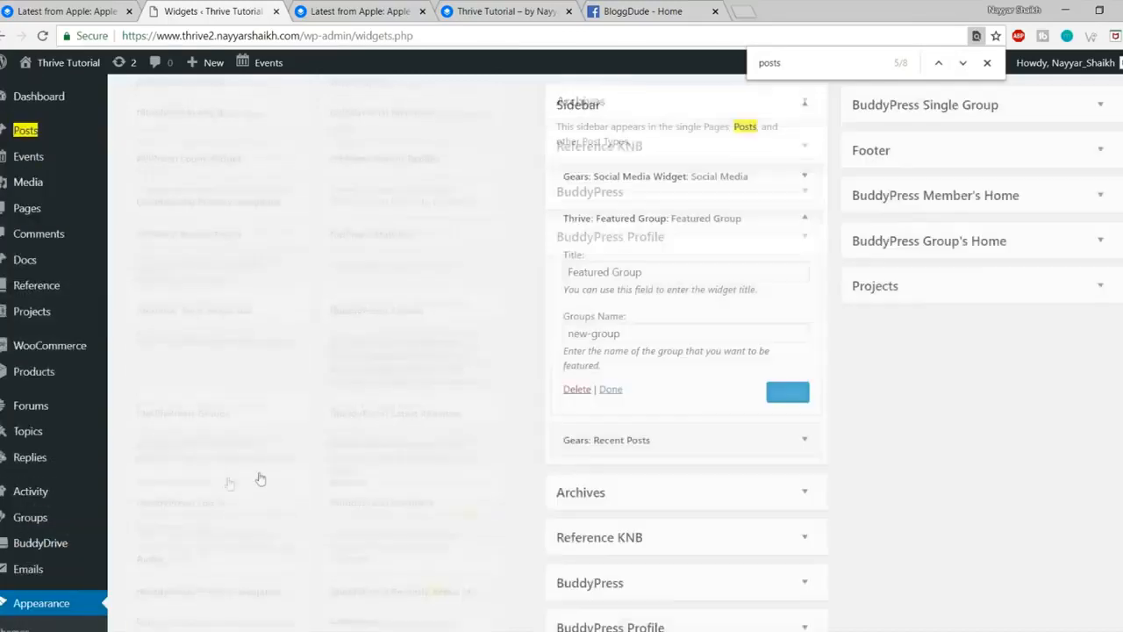
scroll(839, 394, down, 3)
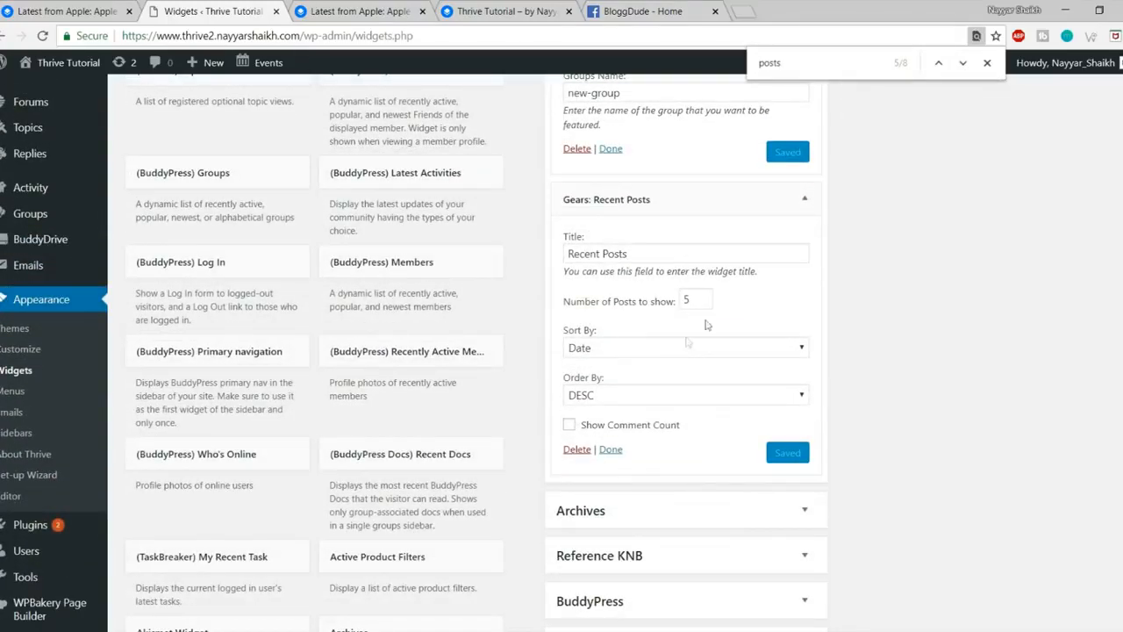
drag(694, 301, 677, 301)
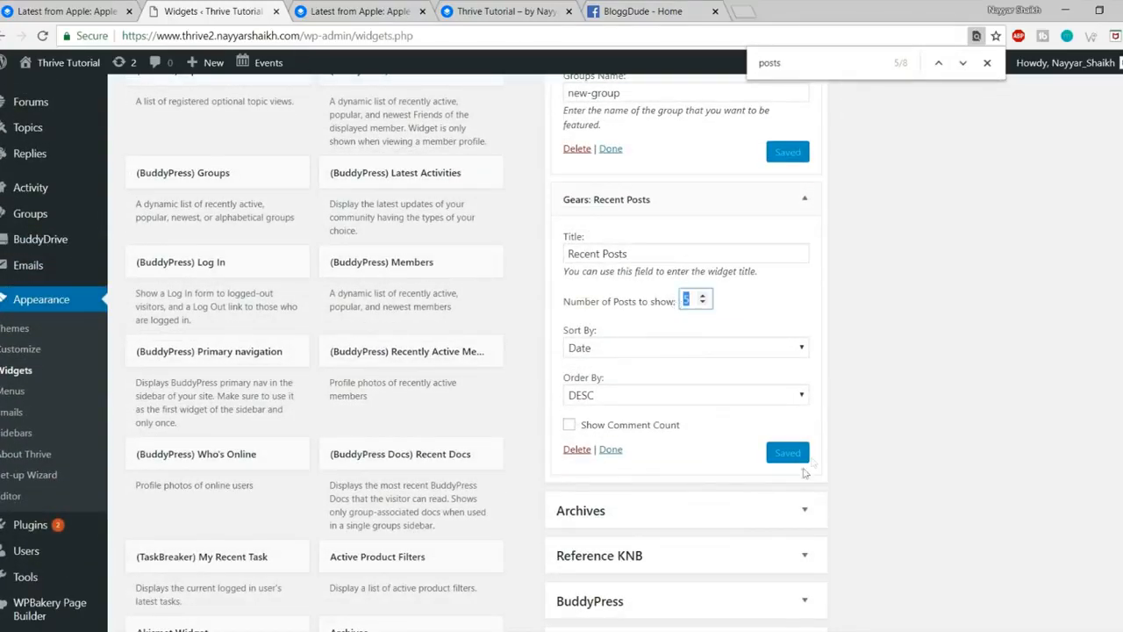
Step: Reload the live post to check Recent Posts against the original site's sidebar
click(412, 9)
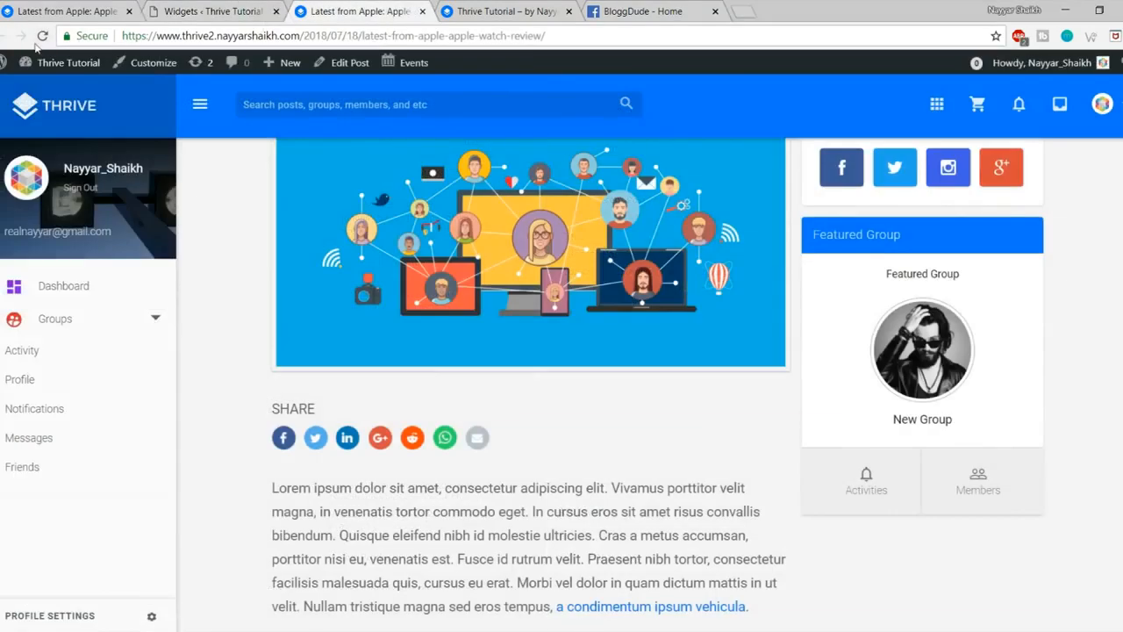
click(41, 36)
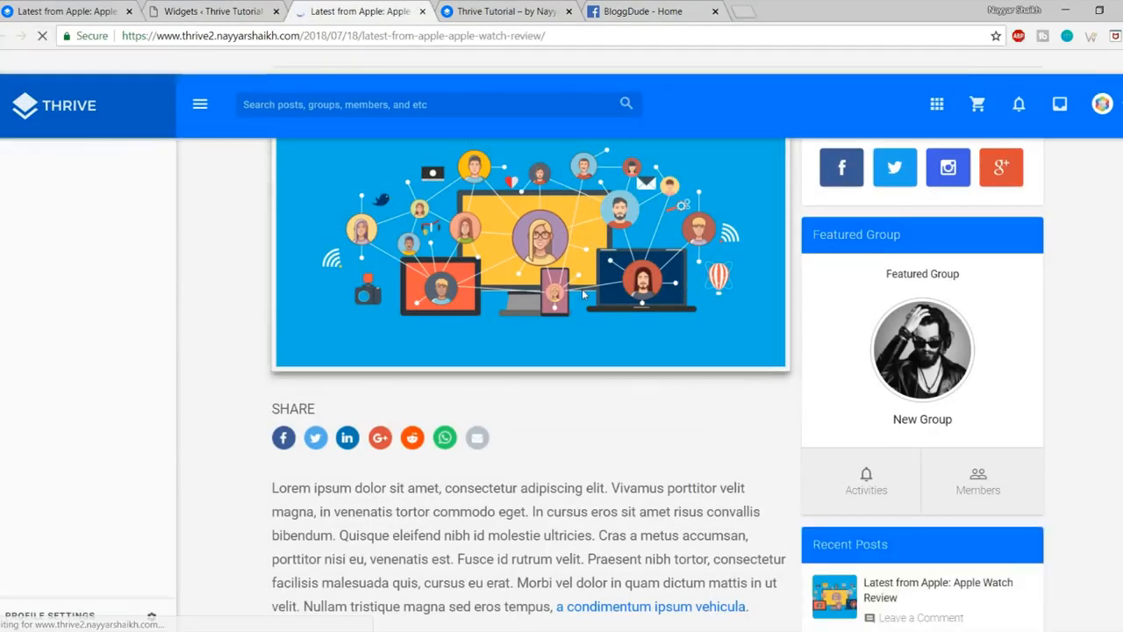
scroll(583, 295, down, 3)
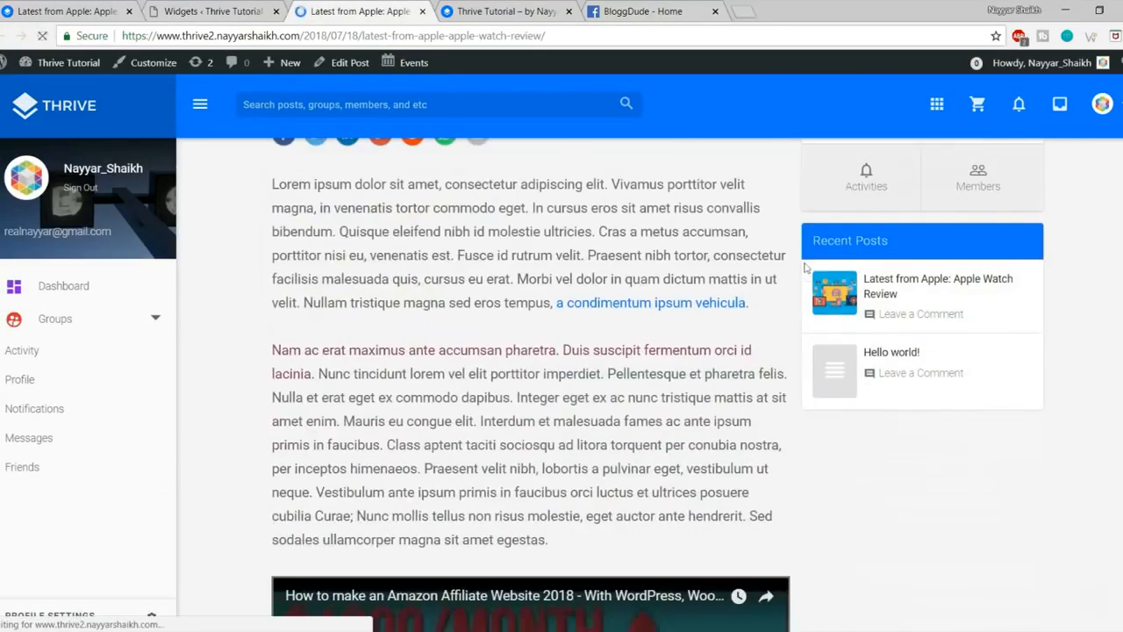
click(902, 279)
scroll(524, 459, down, 5)
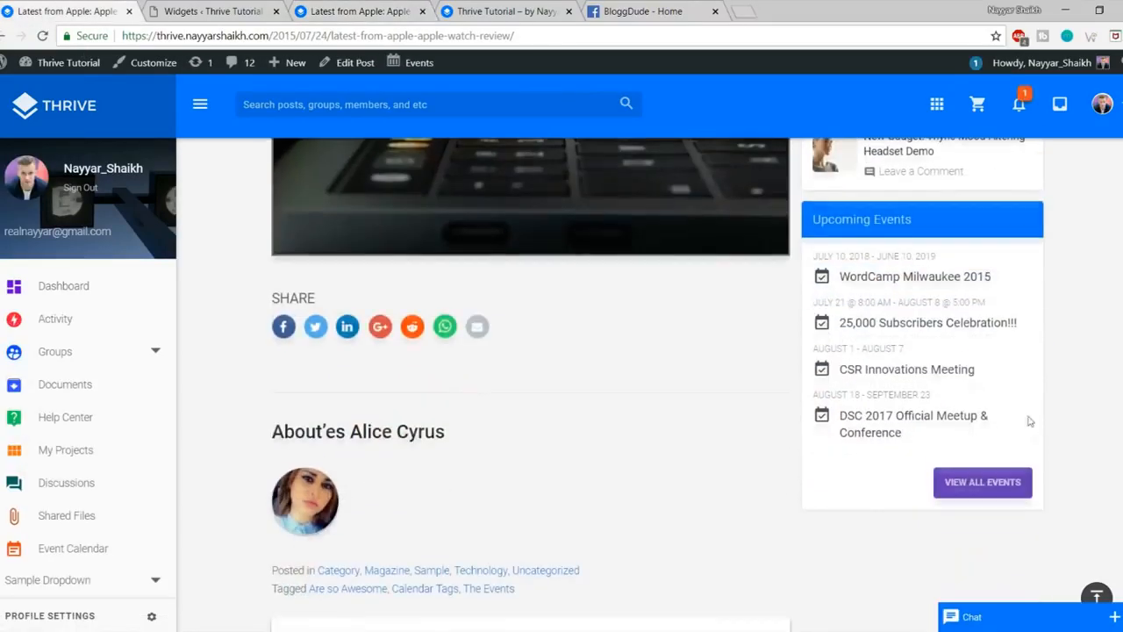
click(255, 12)
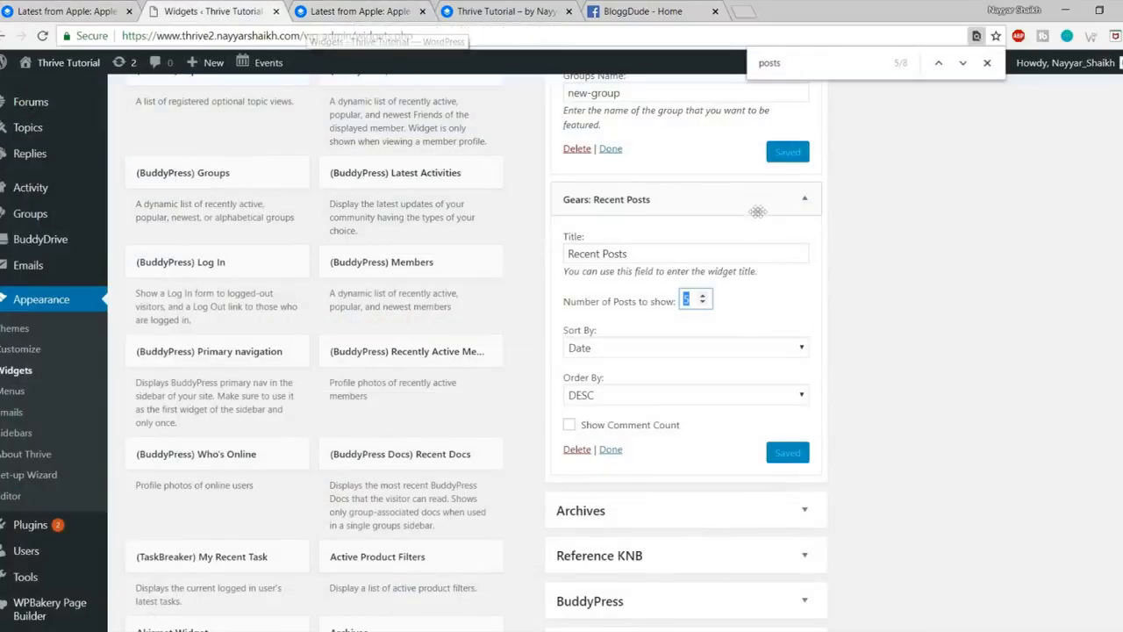
Step: Add the Events List widget to the Sidebar
key(ctrl+f)
text(even)
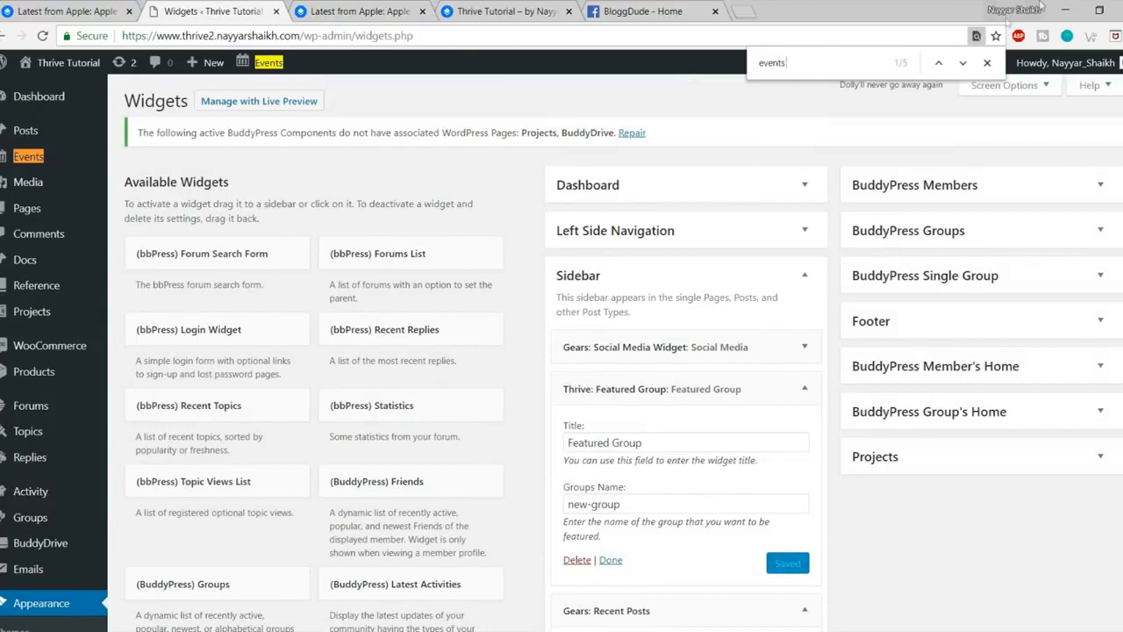
click(969, 69)
click(968, 68)
click(969, 68)
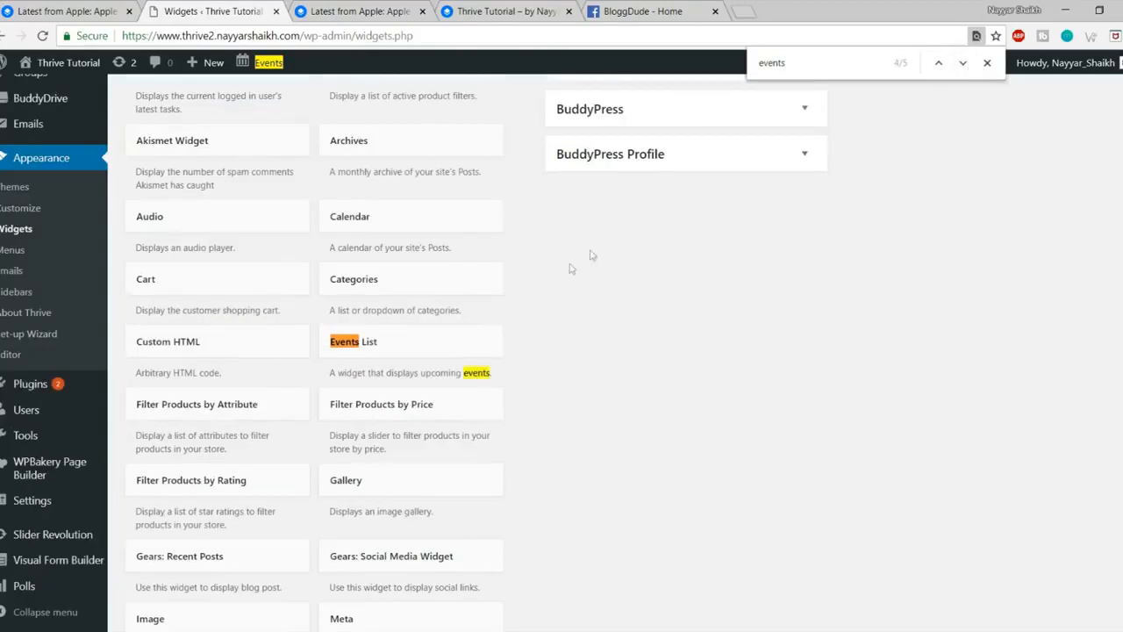
click(394, 341)
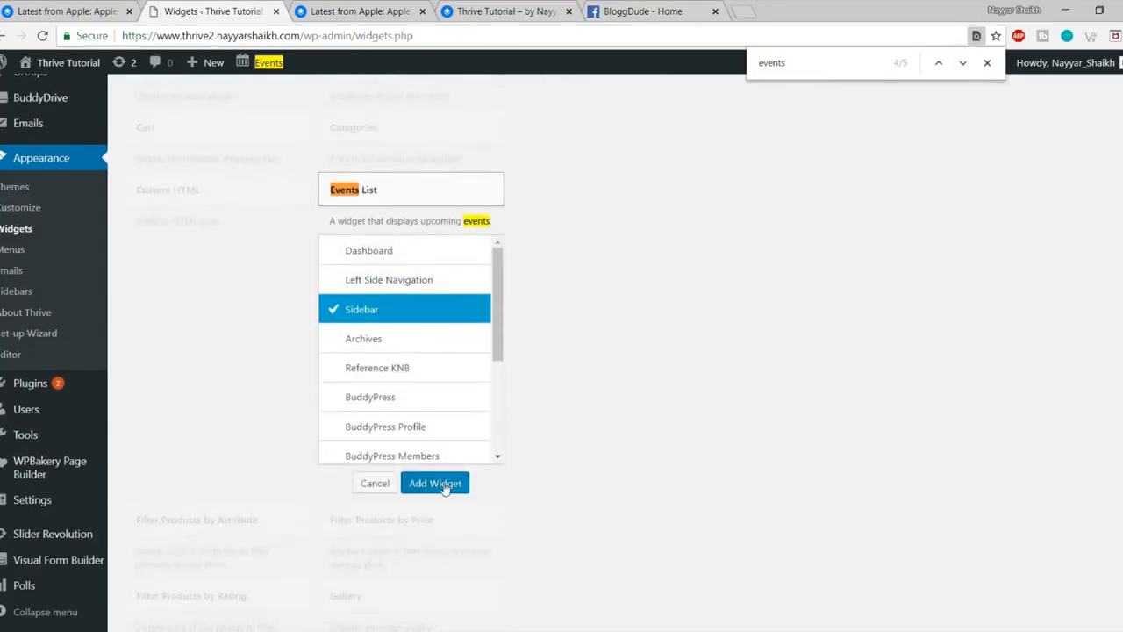
click(435, 484)
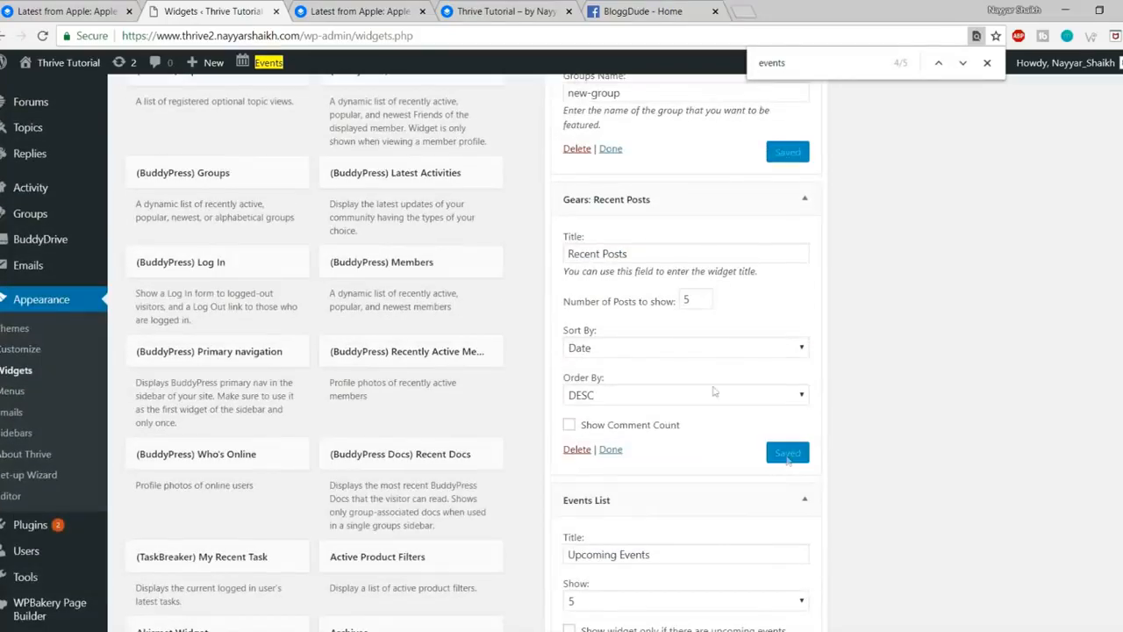
Step: Check the live post for the Upcoming Events widget listing New Event
click(338, 6)
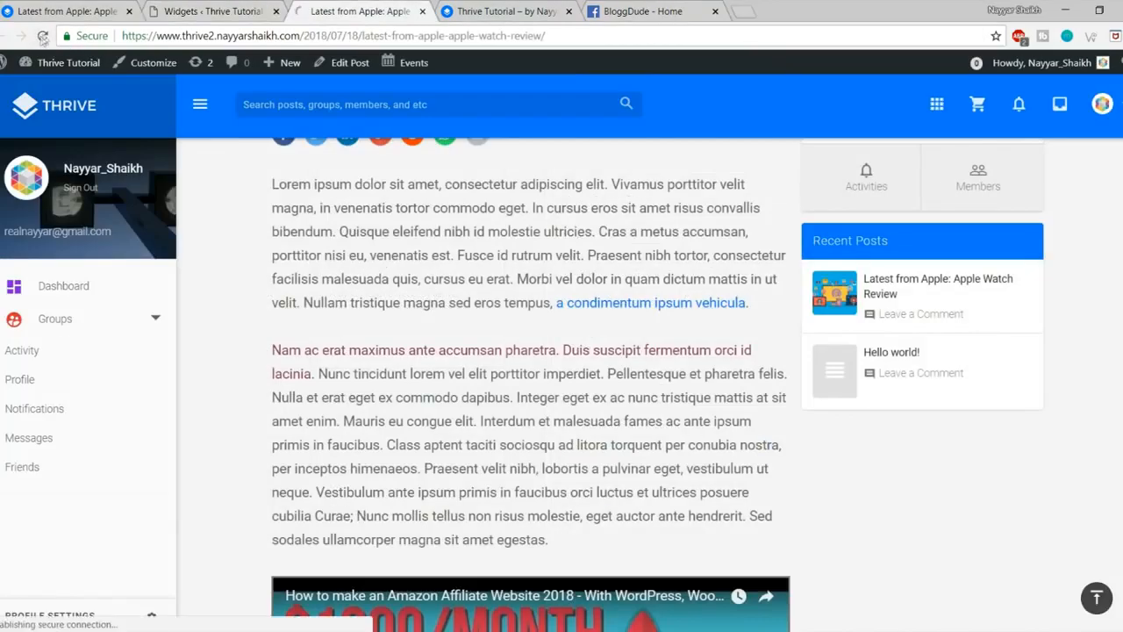
scroll(891, 384, down, 2)
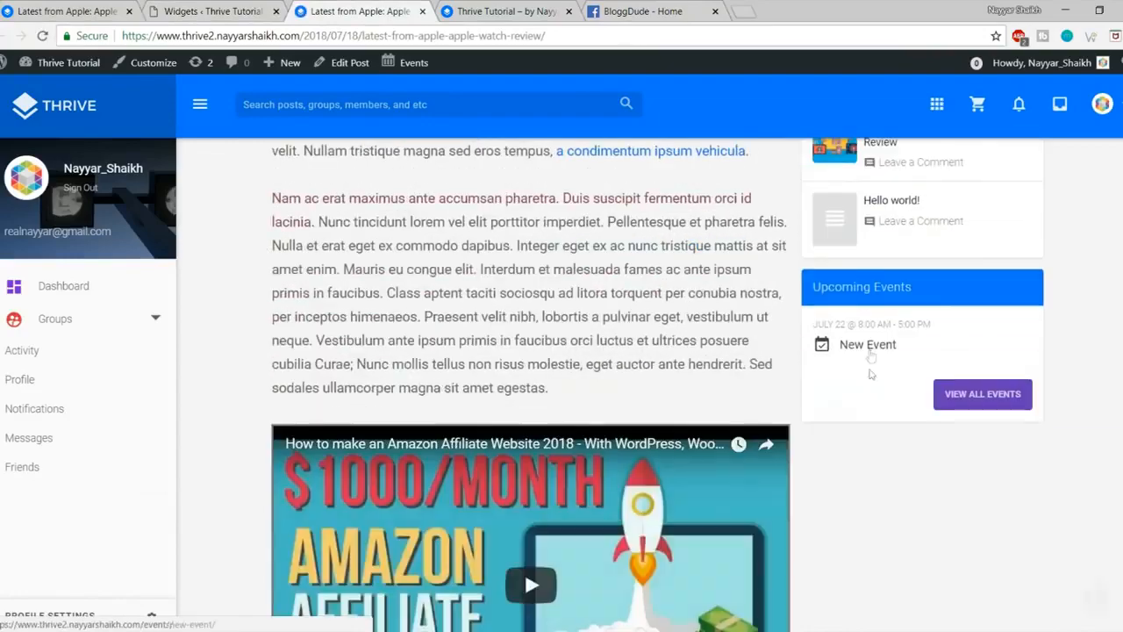
scroll(891, 384, up, 10)
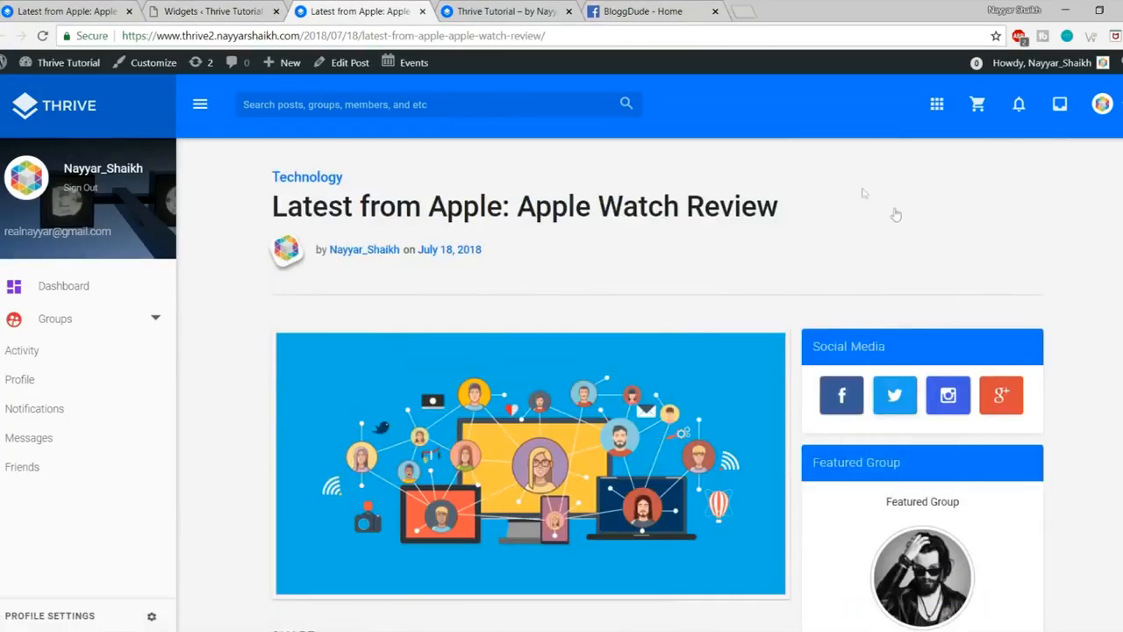
Step: Go to the thrive2 home page and open your own member profile
click(68, 105)
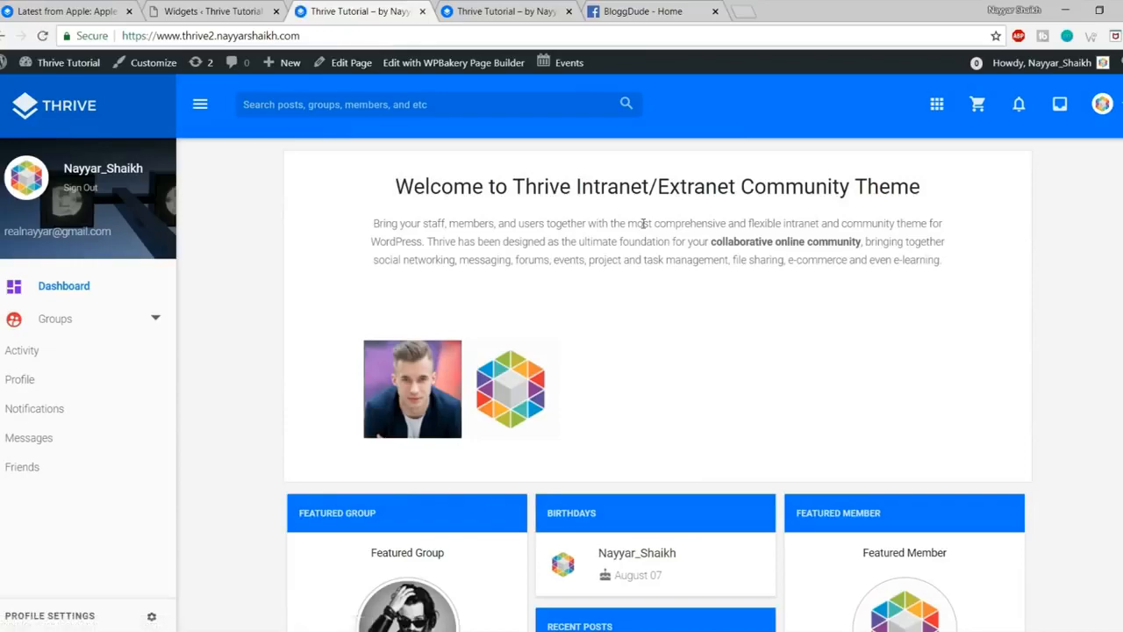
scroll(827, 298, down, 6)
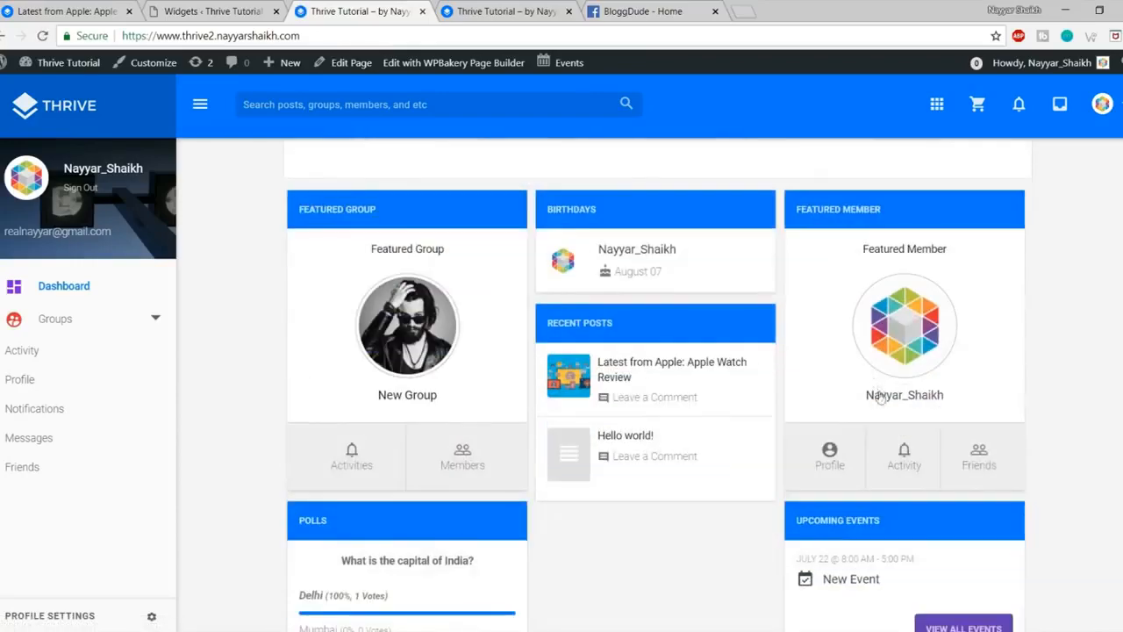
scroll(803, 338, up, 6)
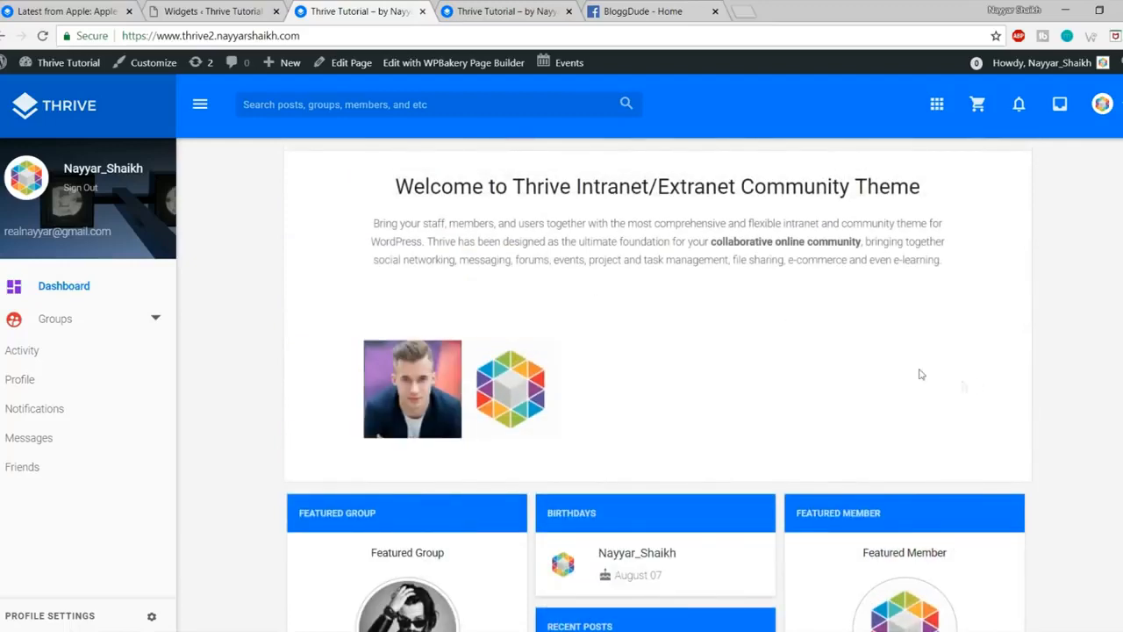
scroll(917, 374, down, 1)
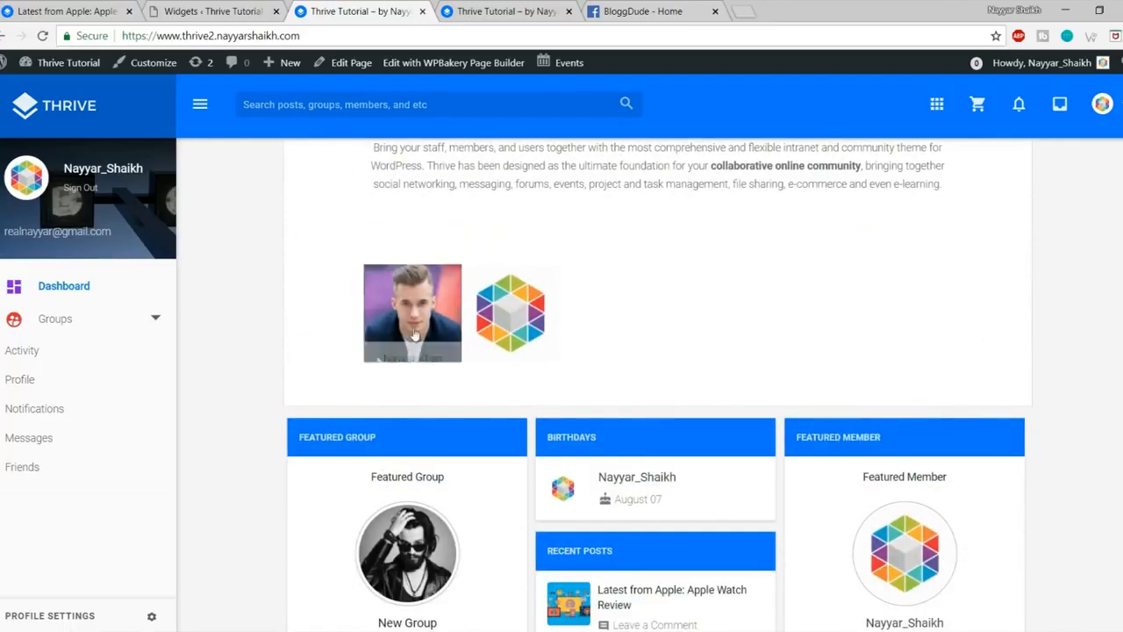
scroll(718, 264, down, 5)
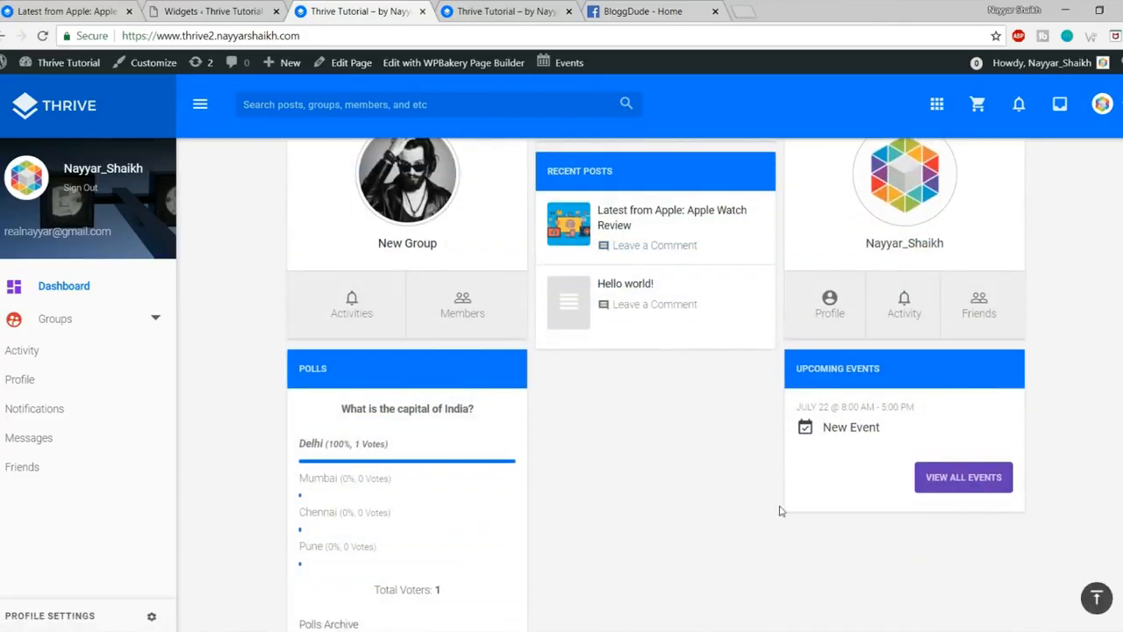
scroll(781, 511, up, 6)
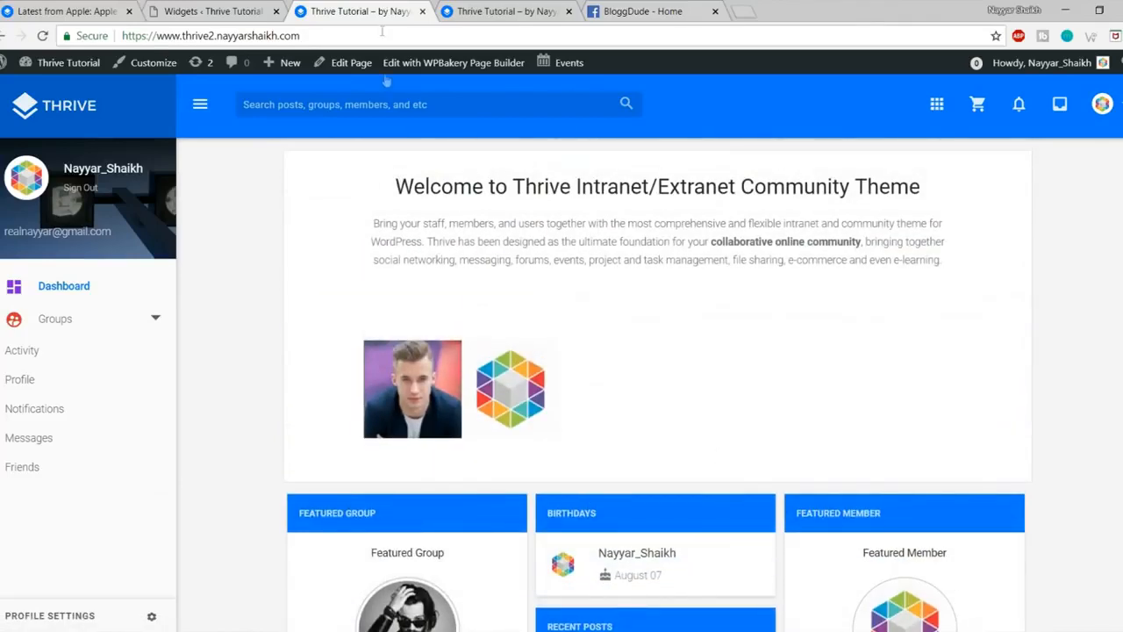
click(136, 167)
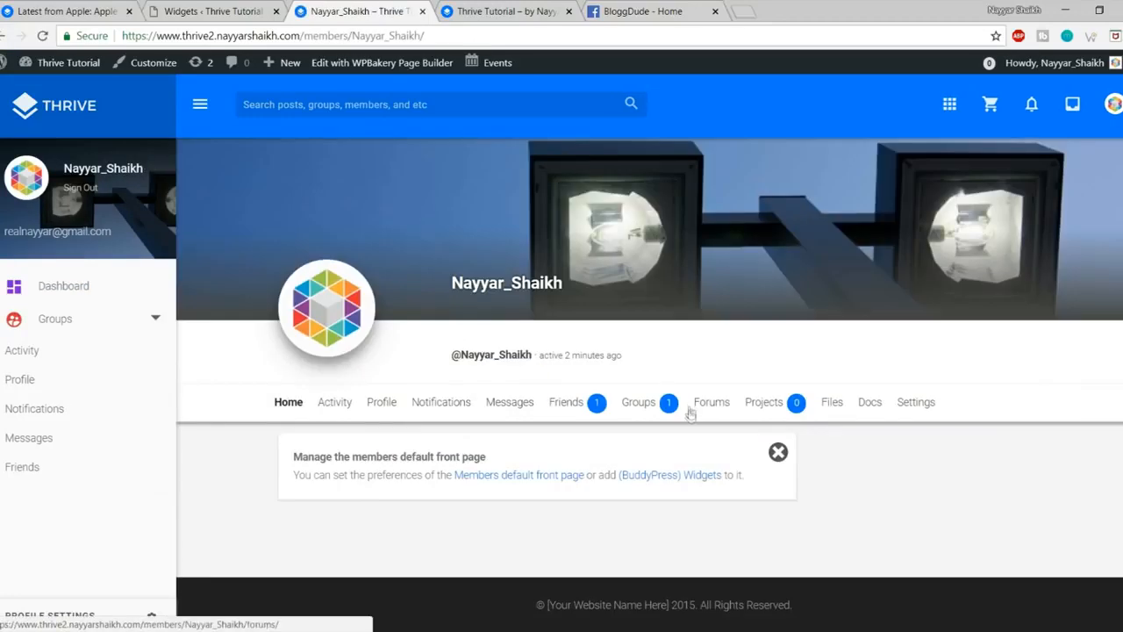
Step: Compare with the other site's member profile, then return to the thrive2 profile
click(12, 9)
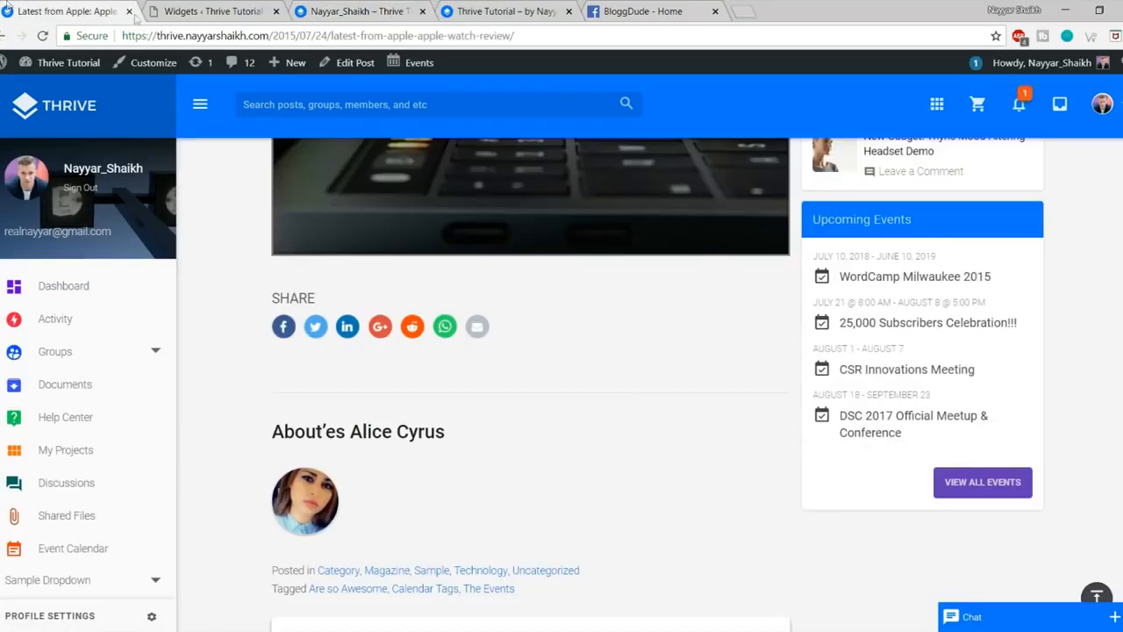
click(102, 169)
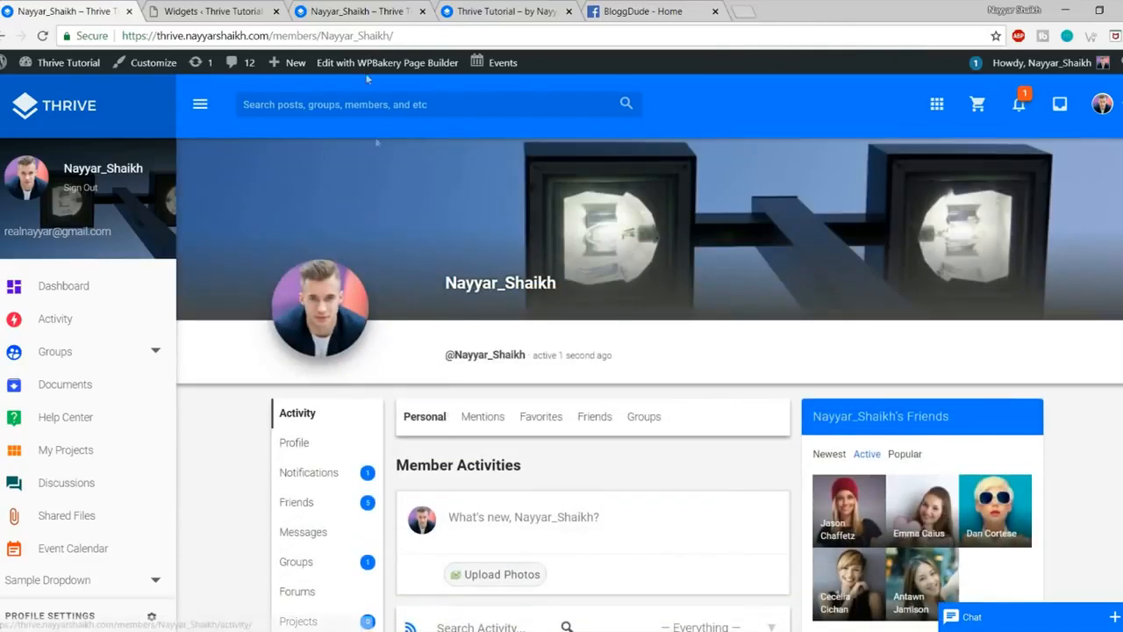
click(383, 9)
click(57, 6)
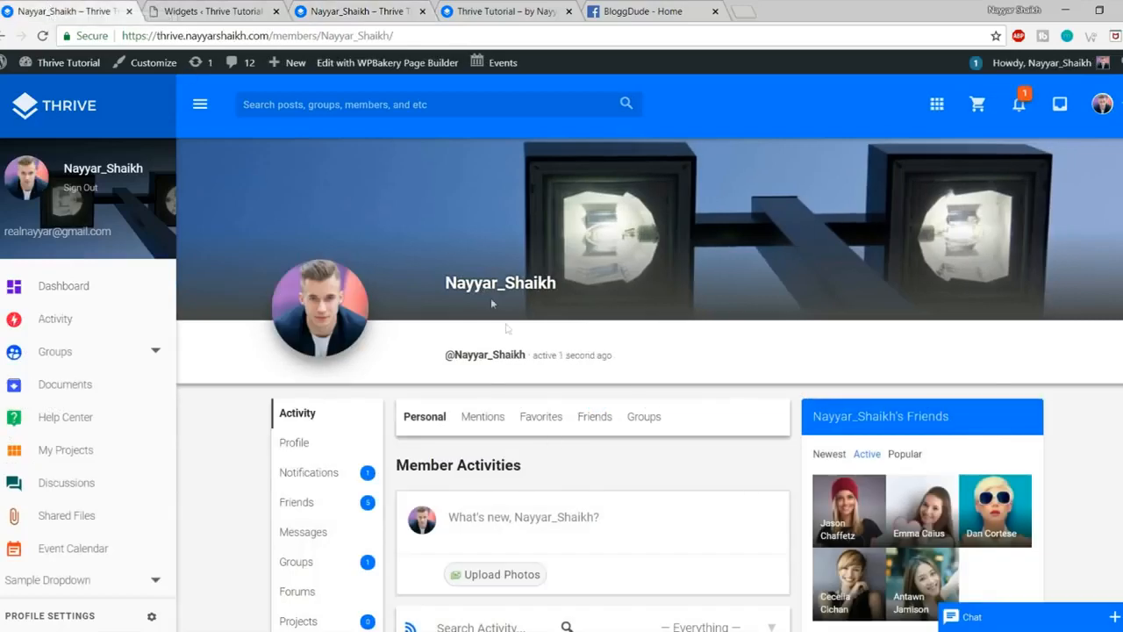
click(366, 7)
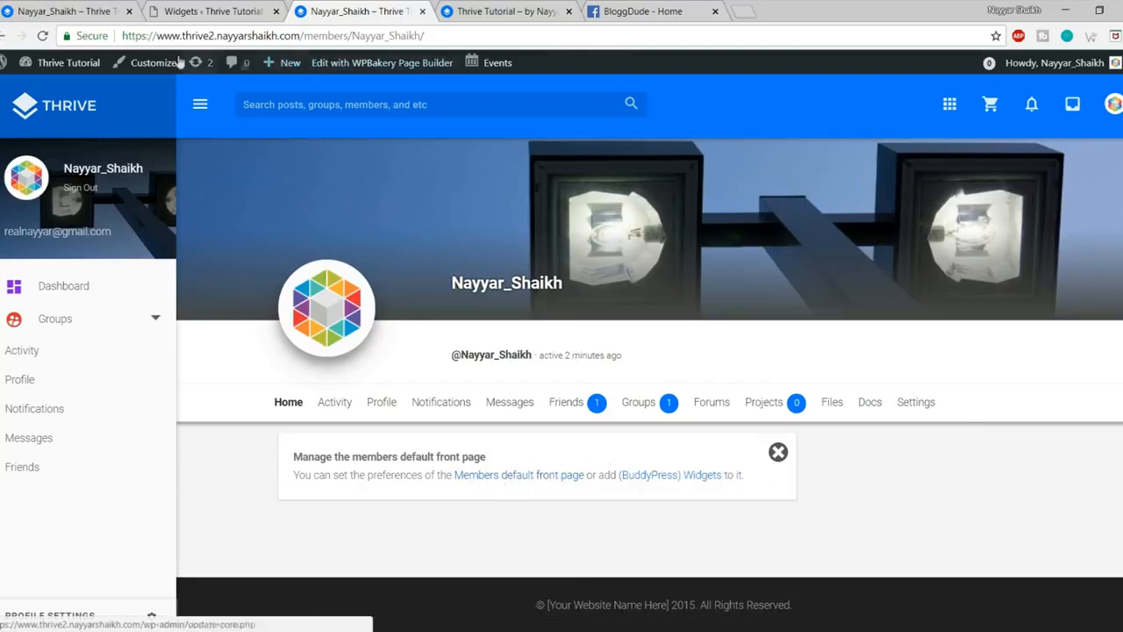
Step: In the Customizer's BuddyPress Nouveau Member front page, disable the default front page
click(147, 69)
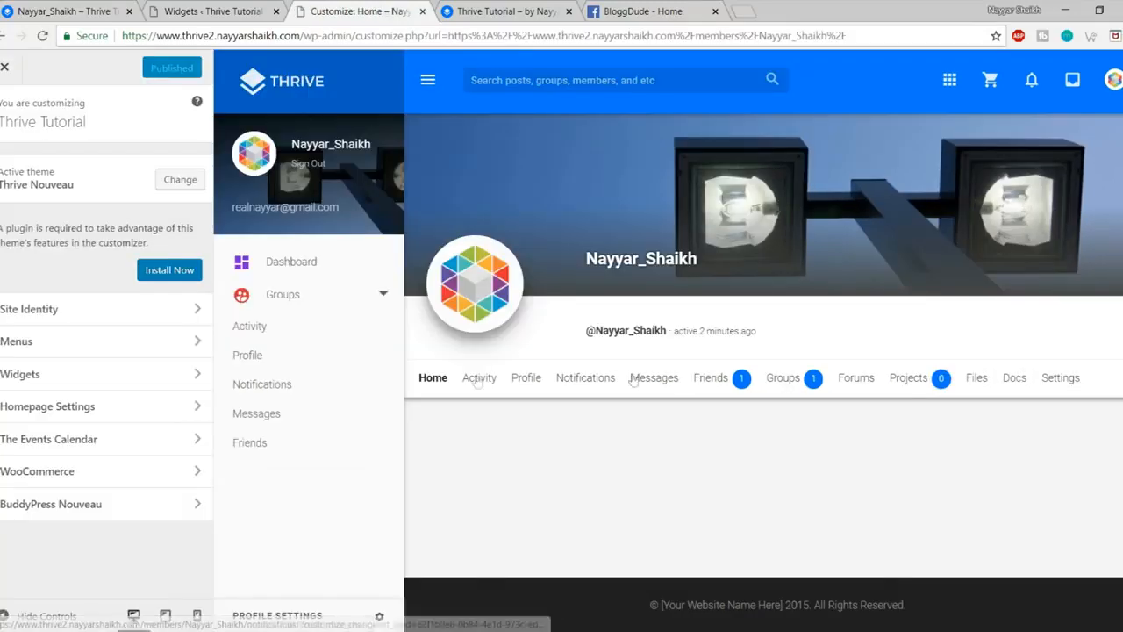
click(114, 506)
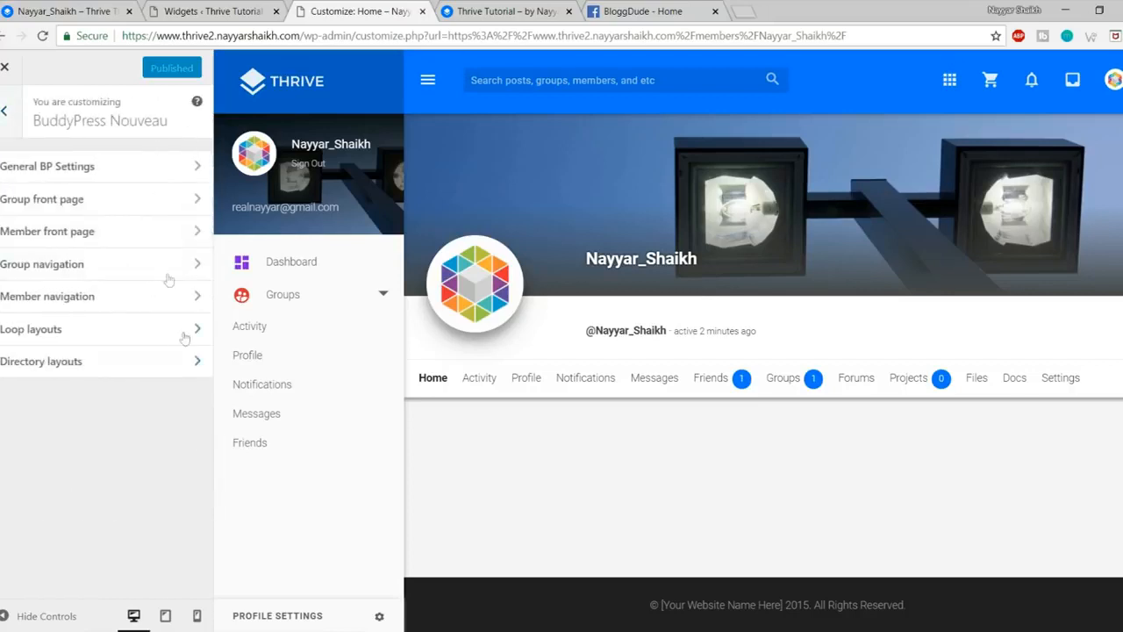
click(127, 233)
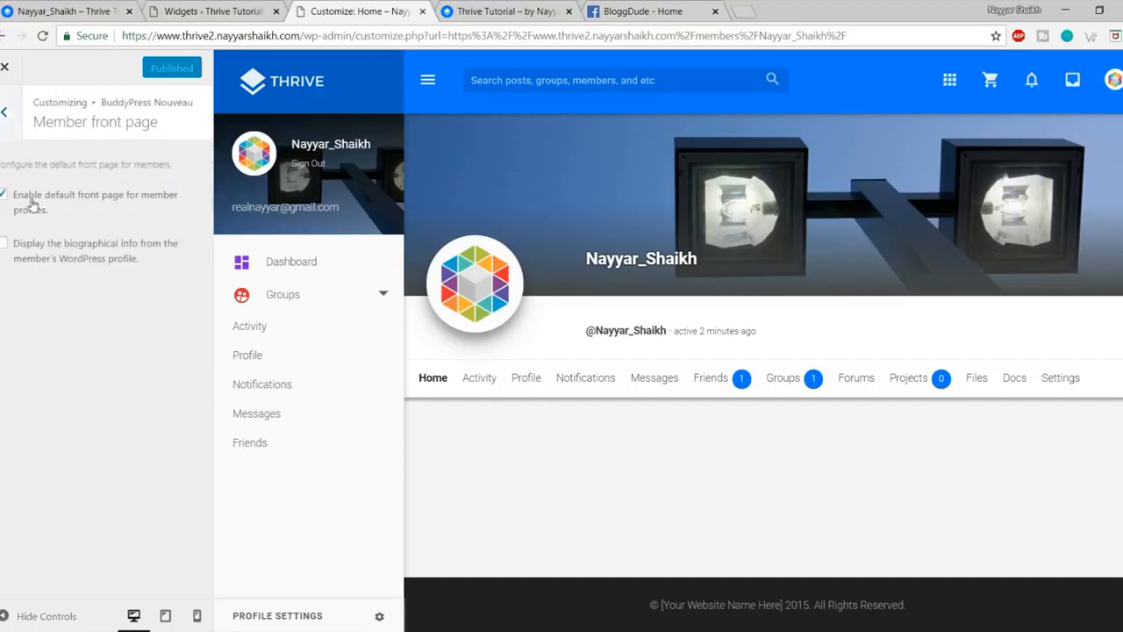
click(32, 201)
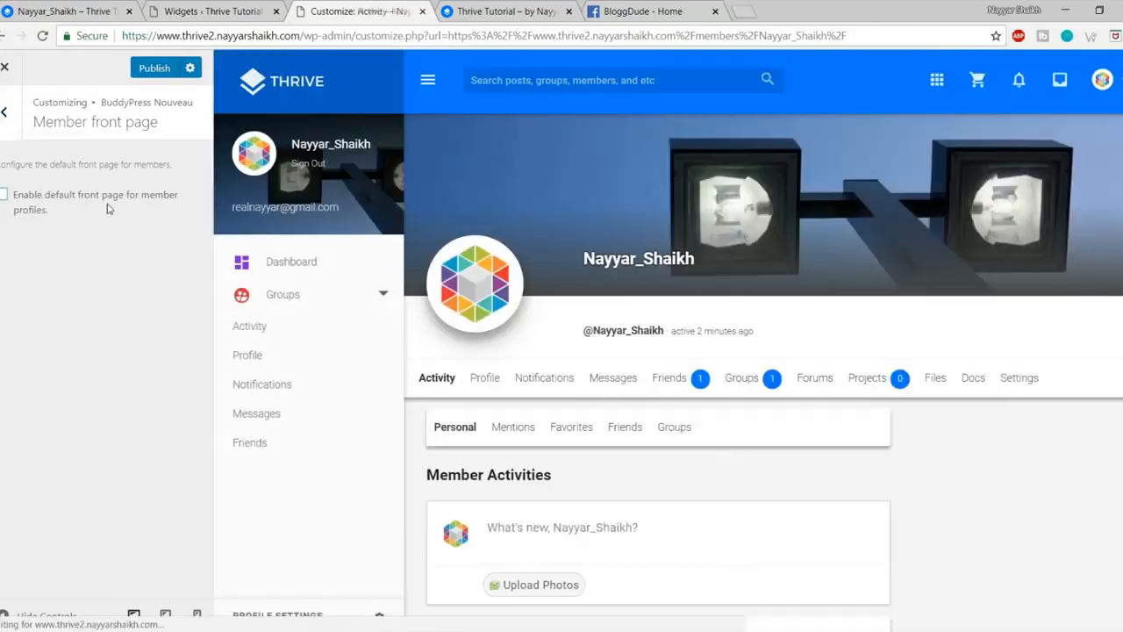
scroll(764, 472, down, 3)
scroll(727, 341, down, 2)
scroll(752, 440, up, 5)
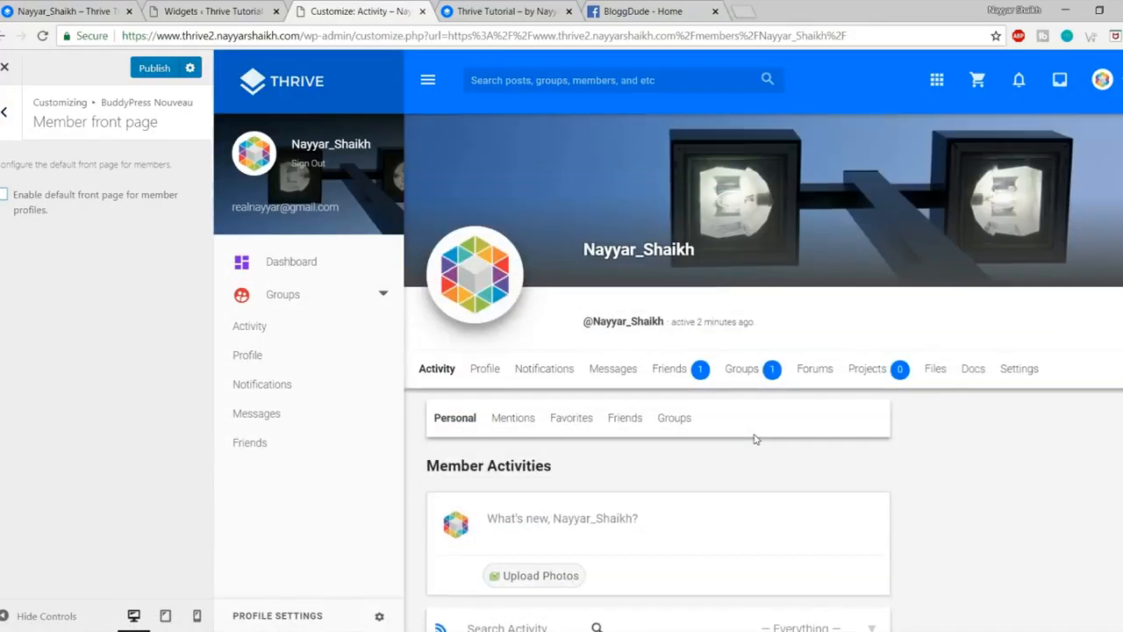
Step: Set Member navigation to display vertically
click(5, 111)
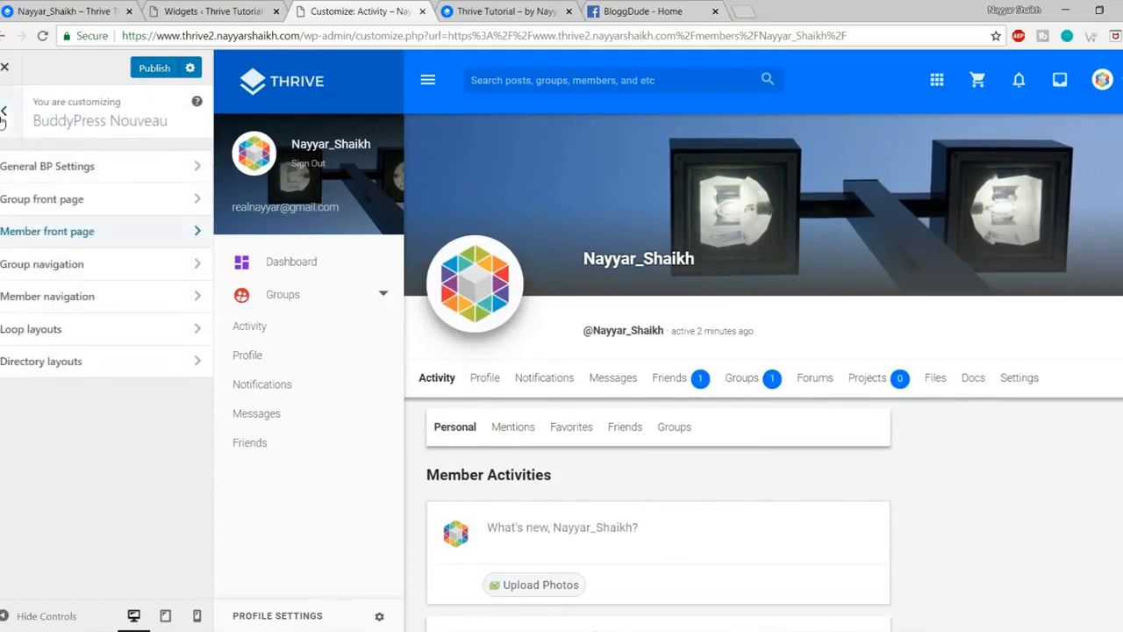
click(94, 299)
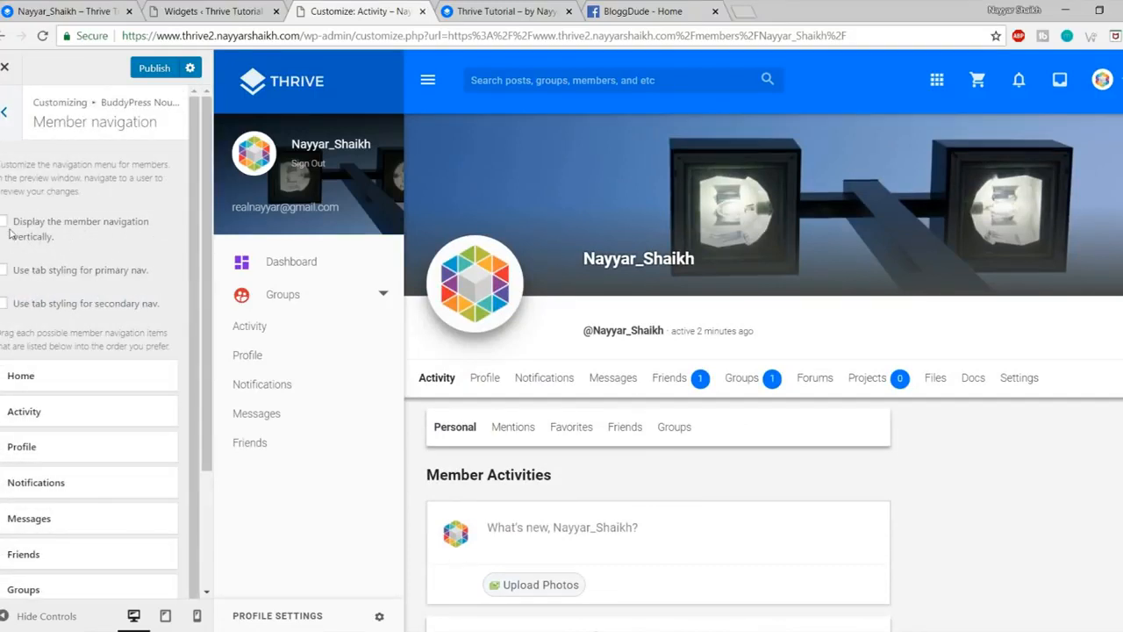
click(24, 228)
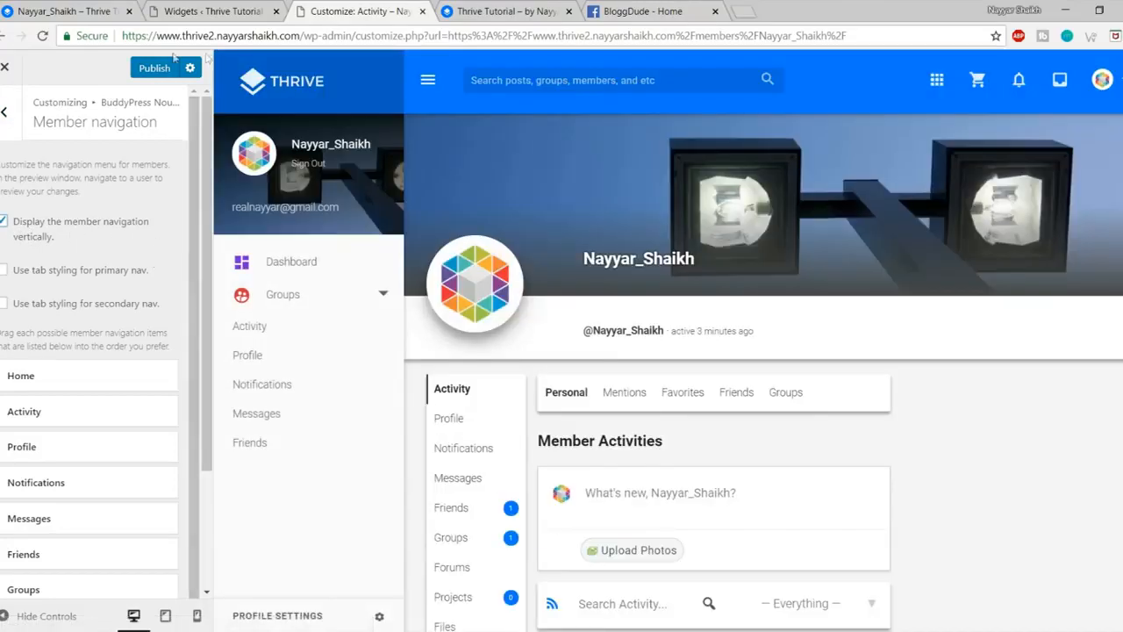
Step: Publish the member navigation changes and compare the full-width preview with the other site's profile
click(158, 68)
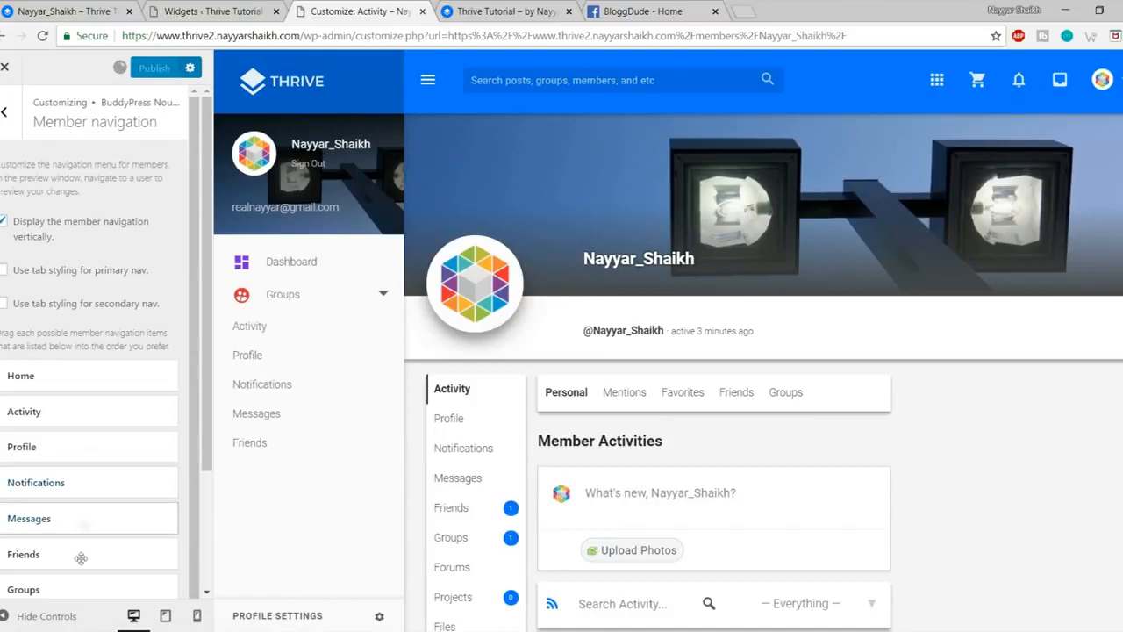
click(5, 616)
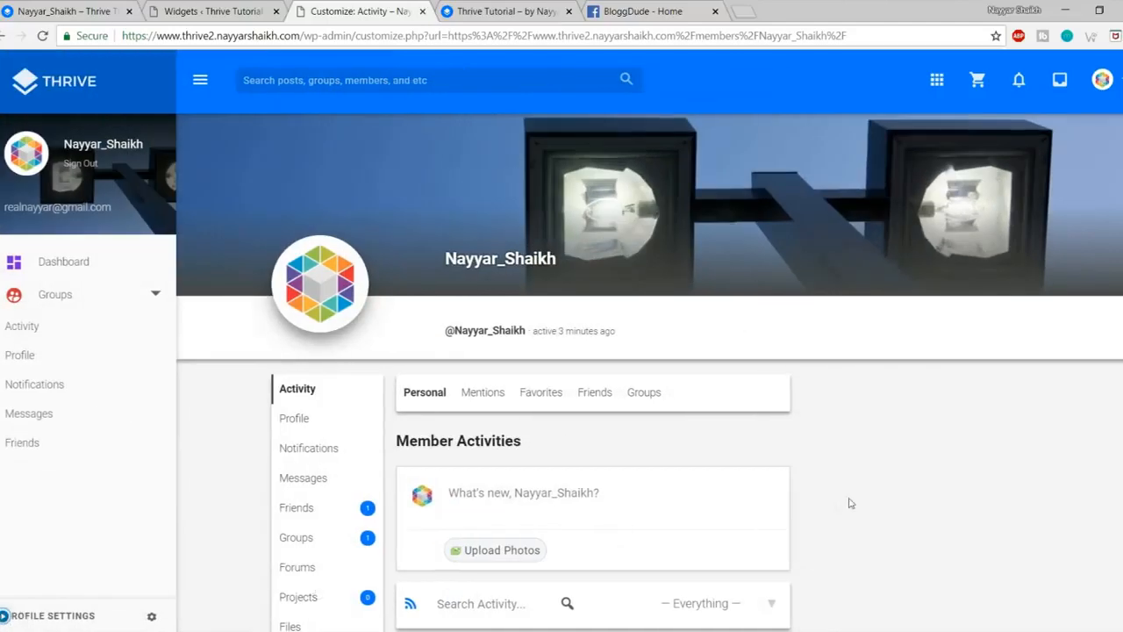
scroll(850, 504, down, 4)
scroll(850, 502, up, 4)
click(89, 7)
scroll(598, 479, down, 3)
scroll(596, 482, up, 2)
scroll(927, 238, down, 3)
scroll(928, 239, up, 3)
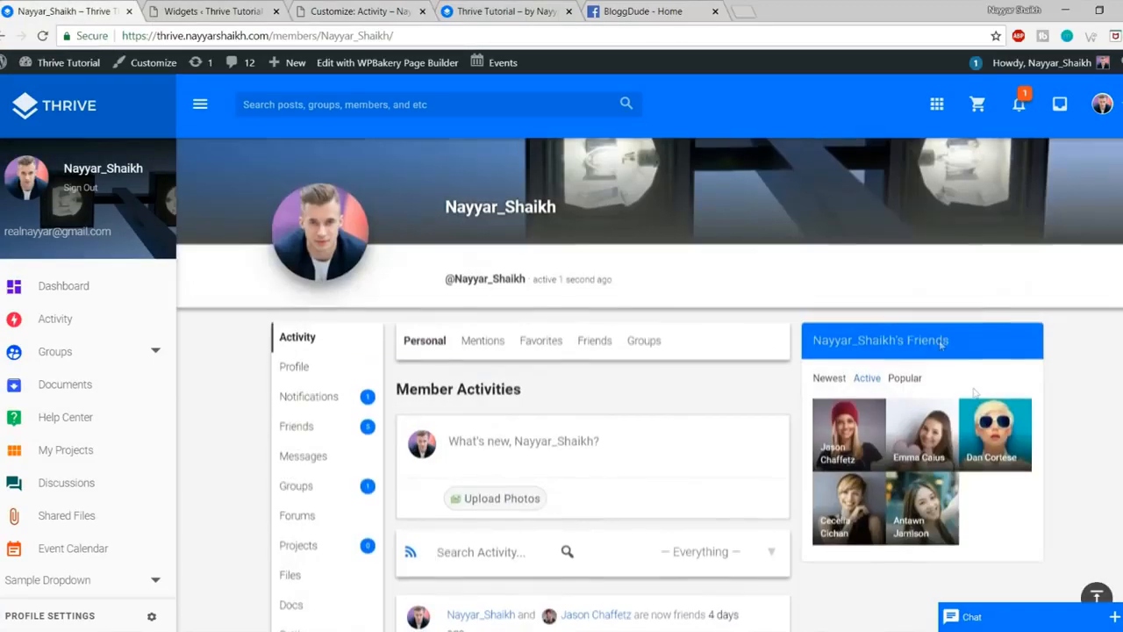
scroll(910, 376, up, 1)
click(393, 7)
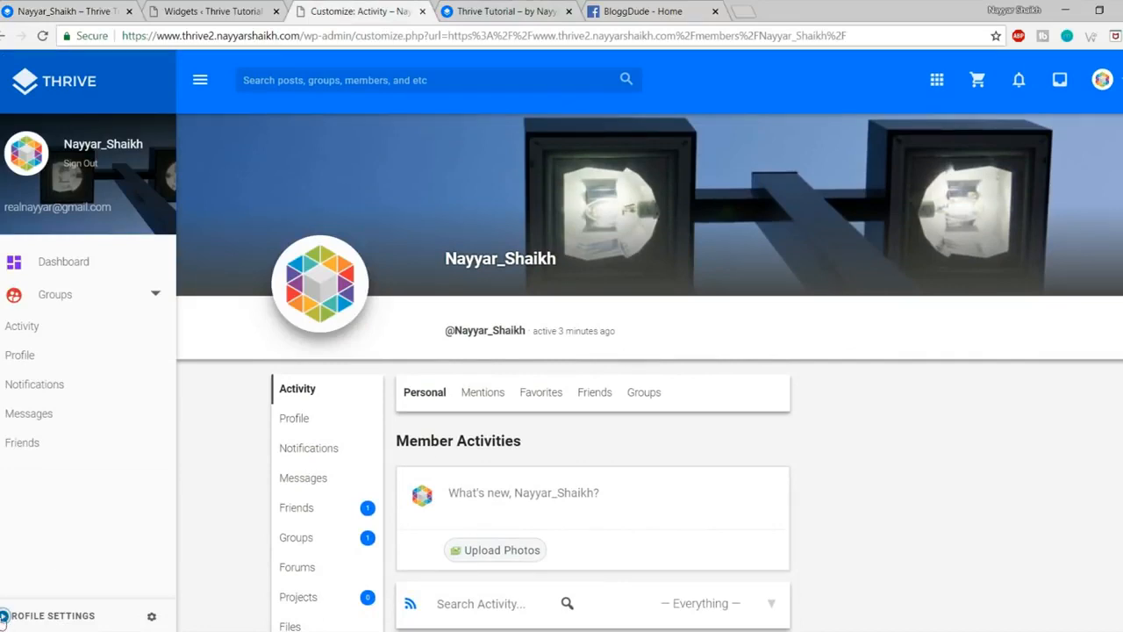
Step: Open the New Group page in the Customizer preview, then go back to BuddyPress Nouveau
click(4, 616)
click(302, 294)
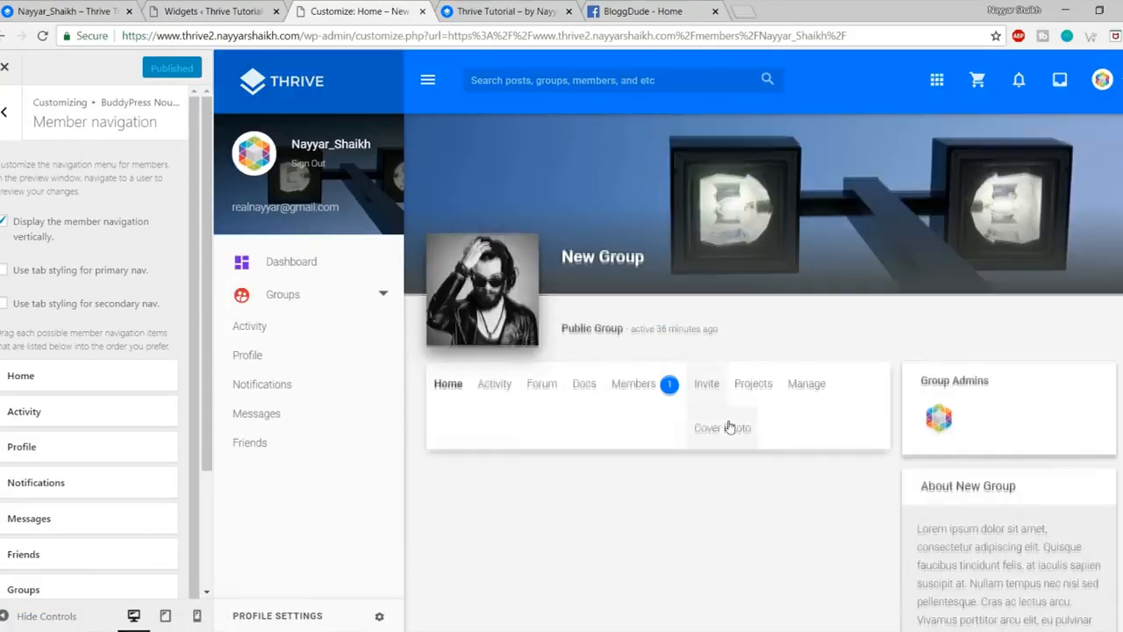
scroll(728, 427, down, 2)
click(4, 616)
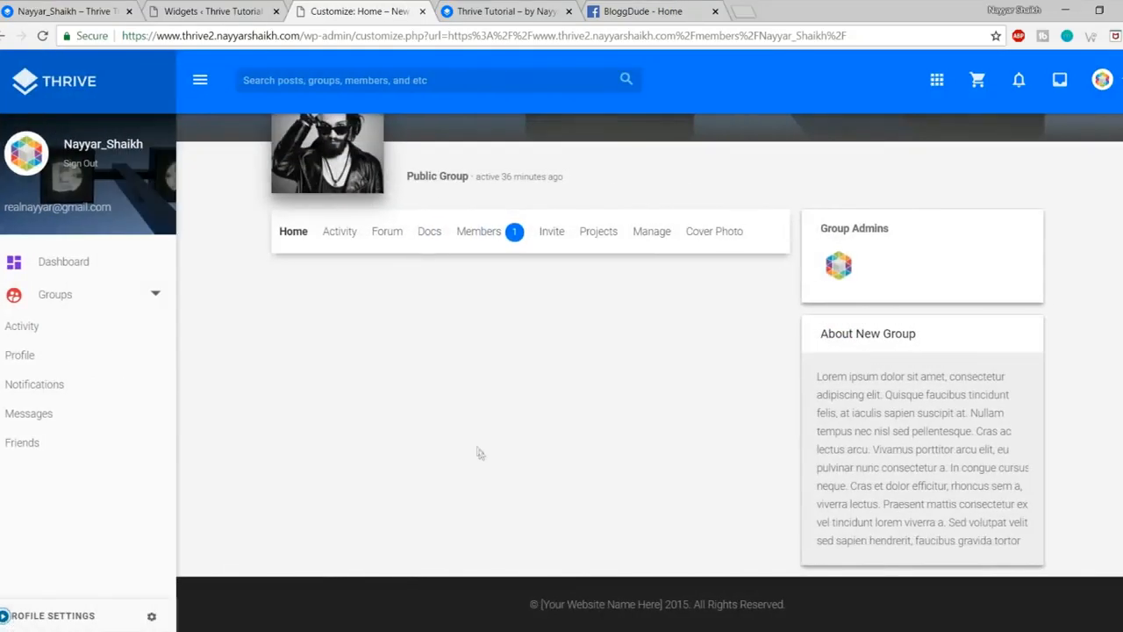
scroll(476, 451, up, 2)
click(5, 616)
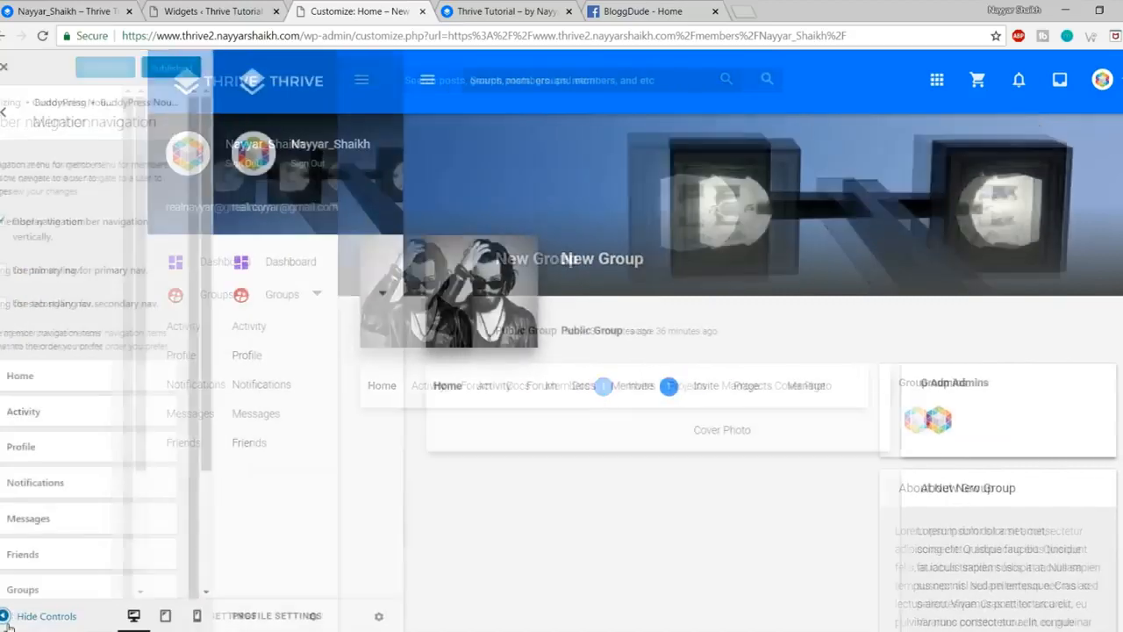
click(9, 132)
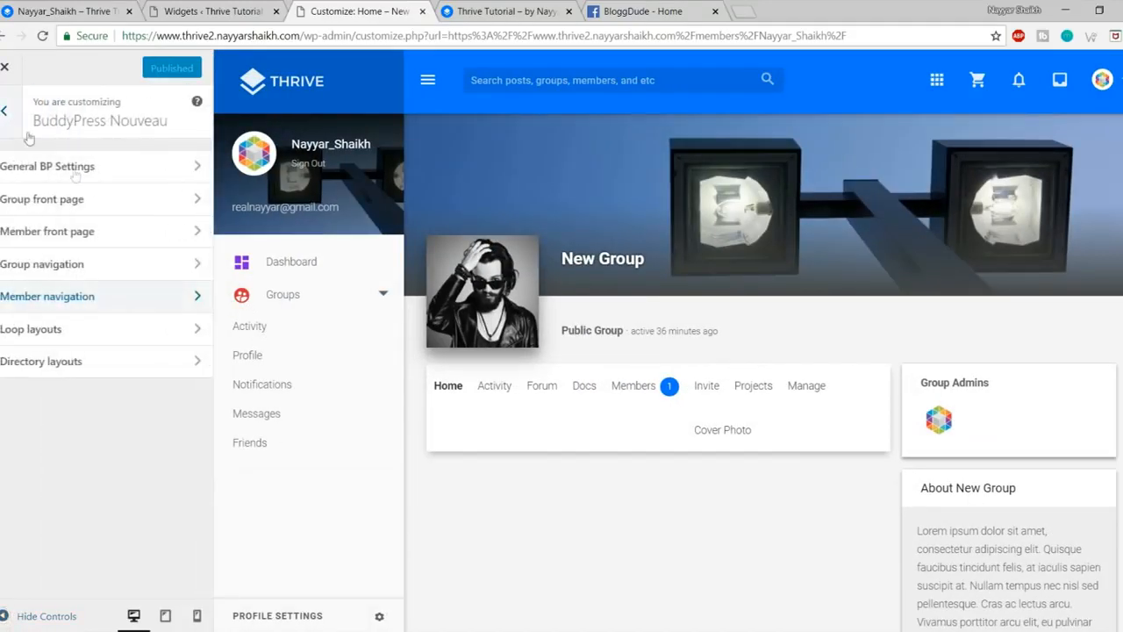
Step: Check Group front page options, then set Group navigation to display vertically
click(44, 200)
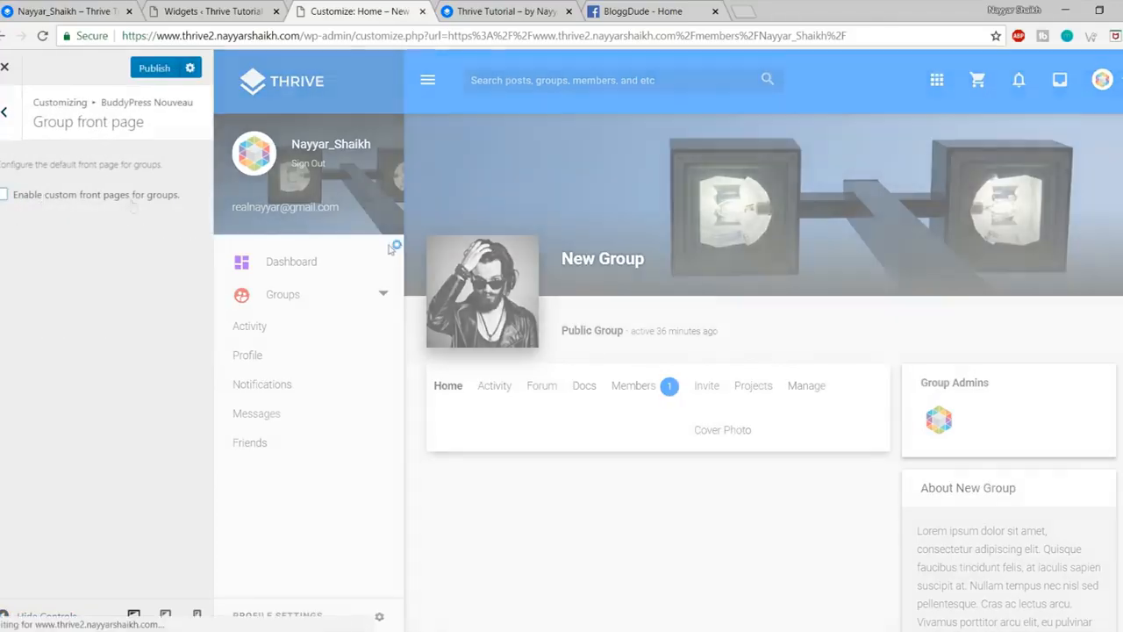
scroll(650, 465, down, 5)
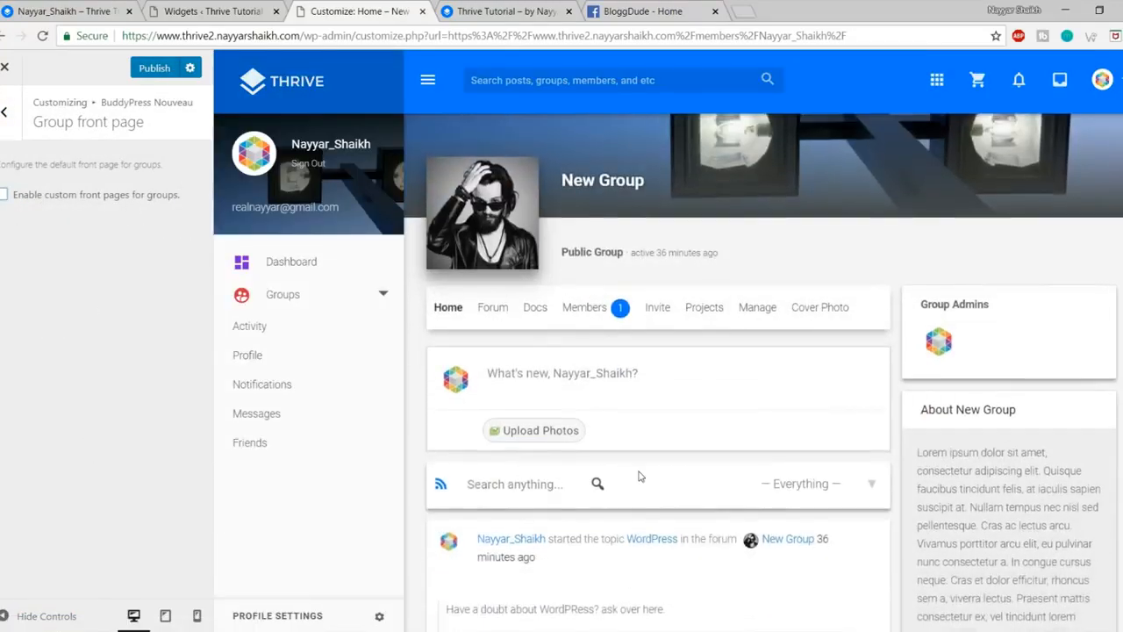
scroll(640, 476, up, 5)
scroll(642, 438, down, 3)
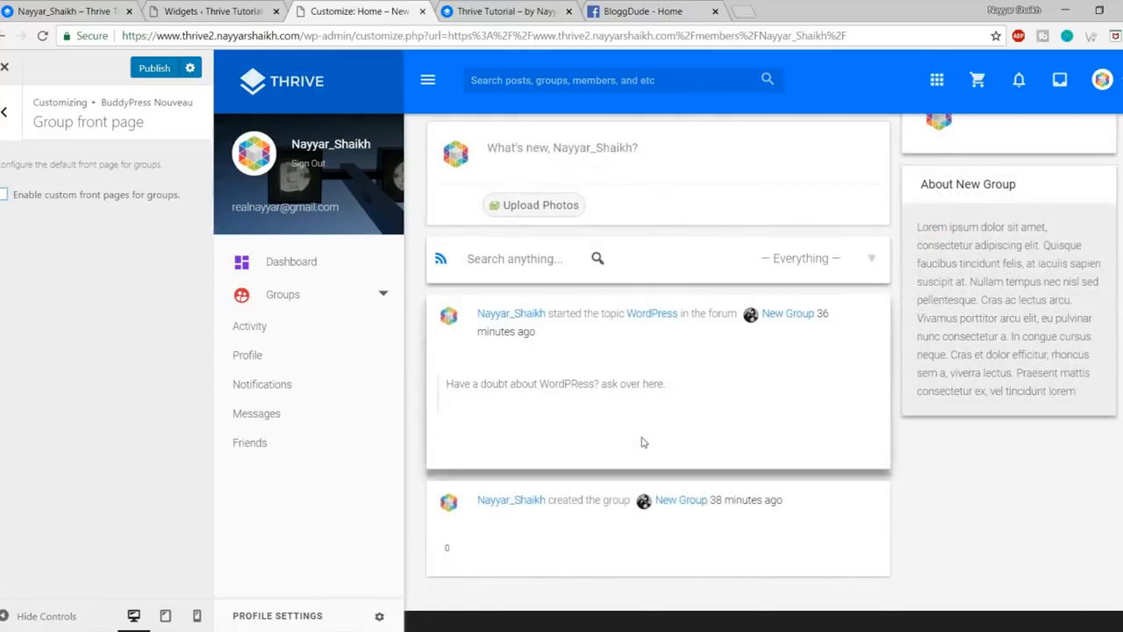
scroll(641, 442, up, 5)
click(5, 111)
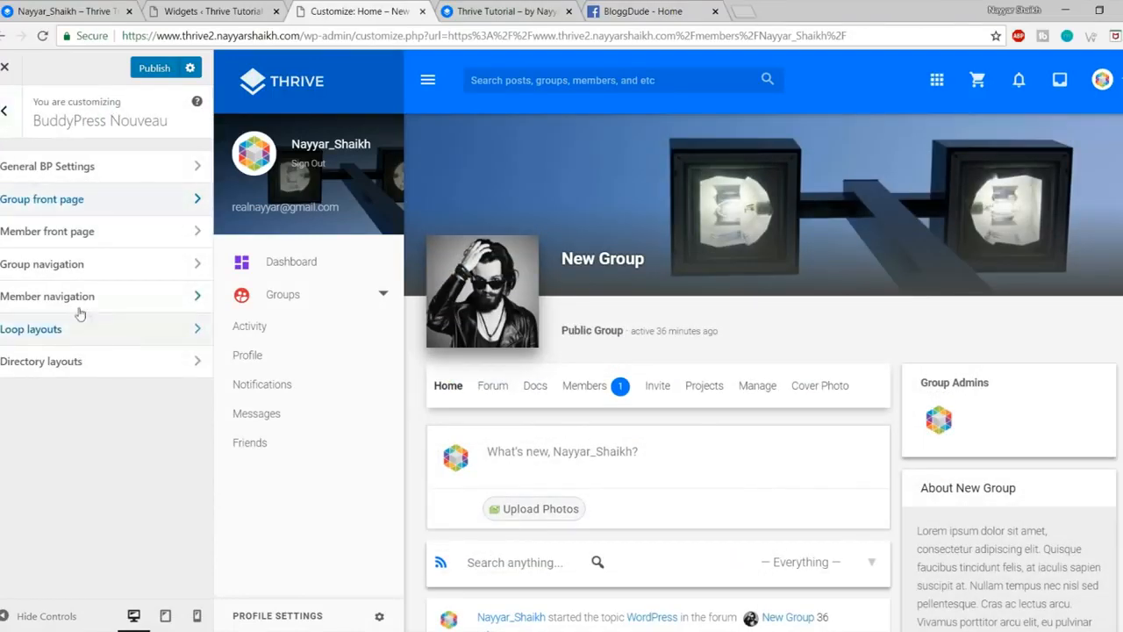
click(83, 267)
click(75, 222)
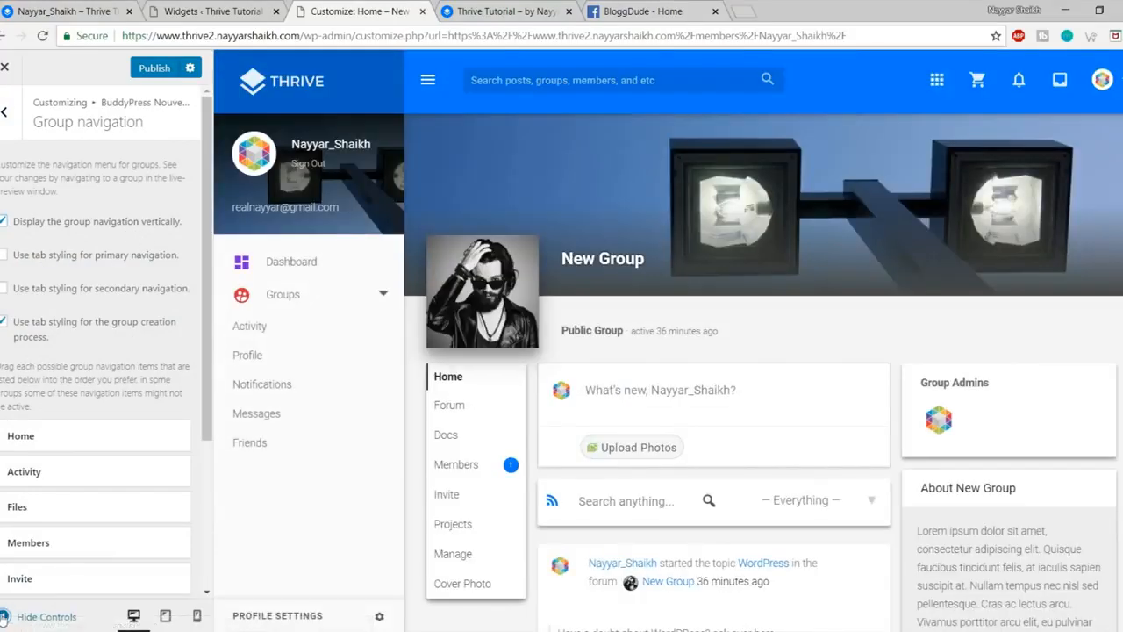
Step: Preview the vertical group menu full width, publish, and close the Customizer
click(5, 616)
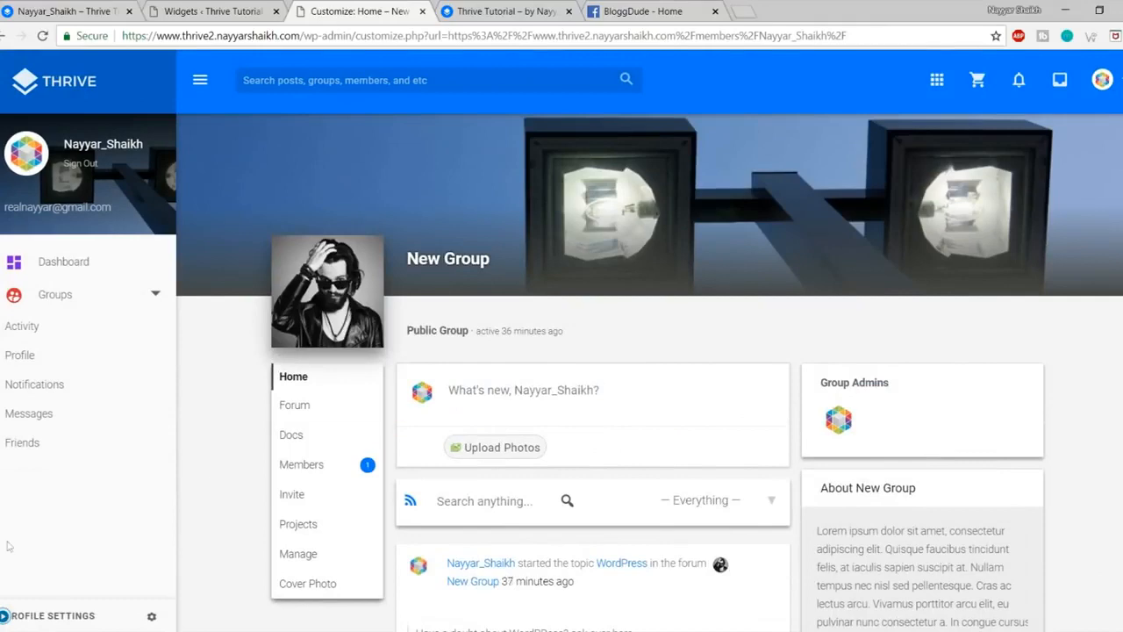
click(5, 616)
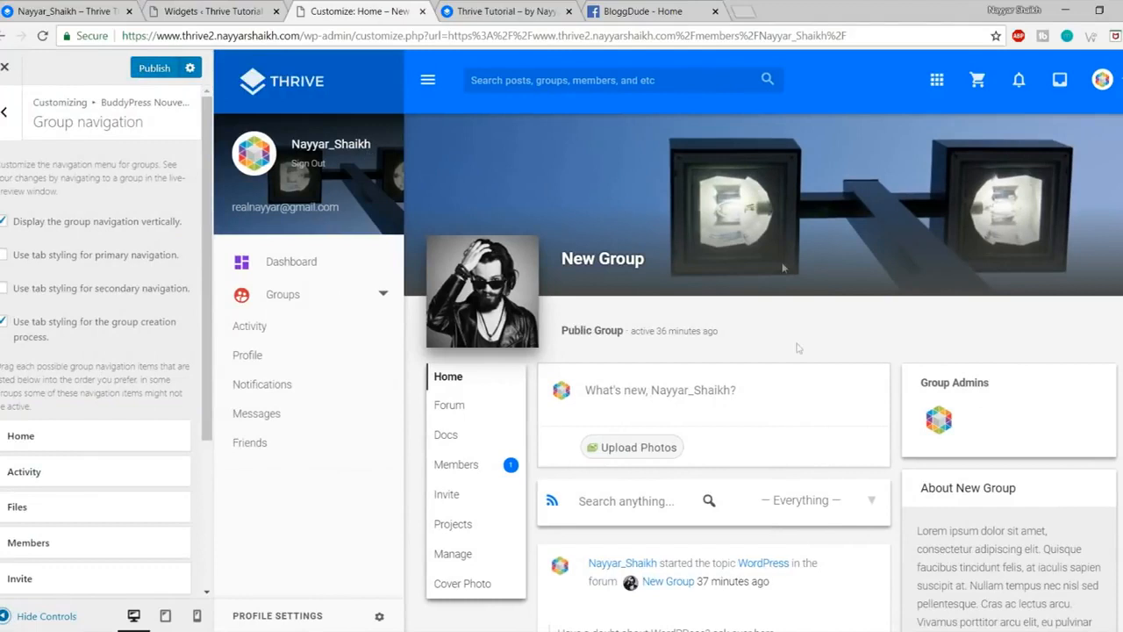
click(156, 70)
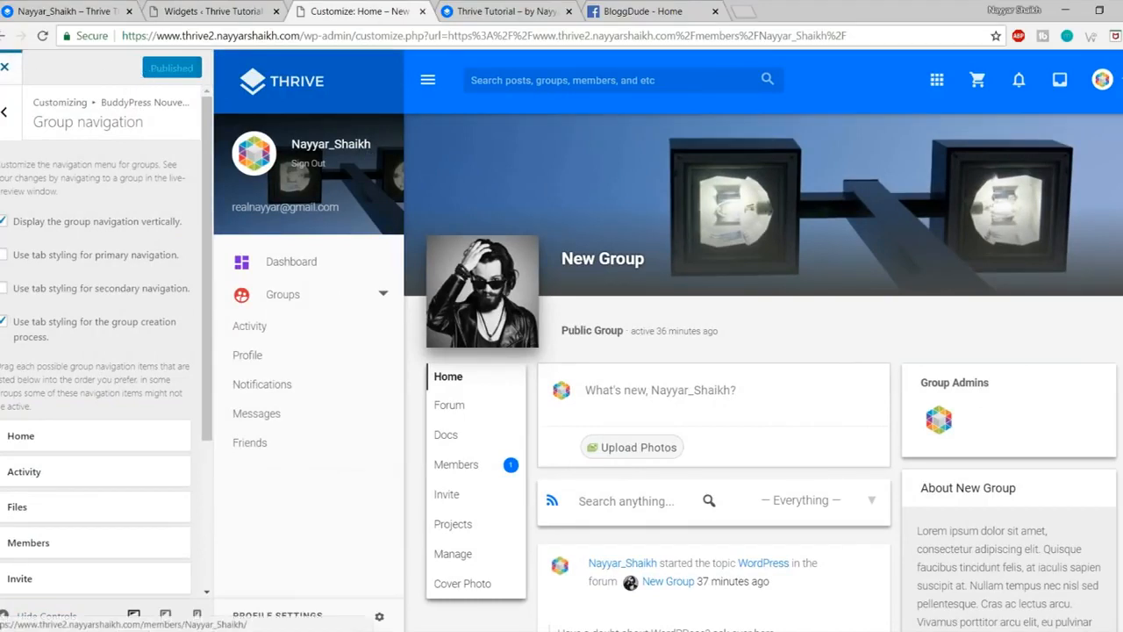
click(5, 67)
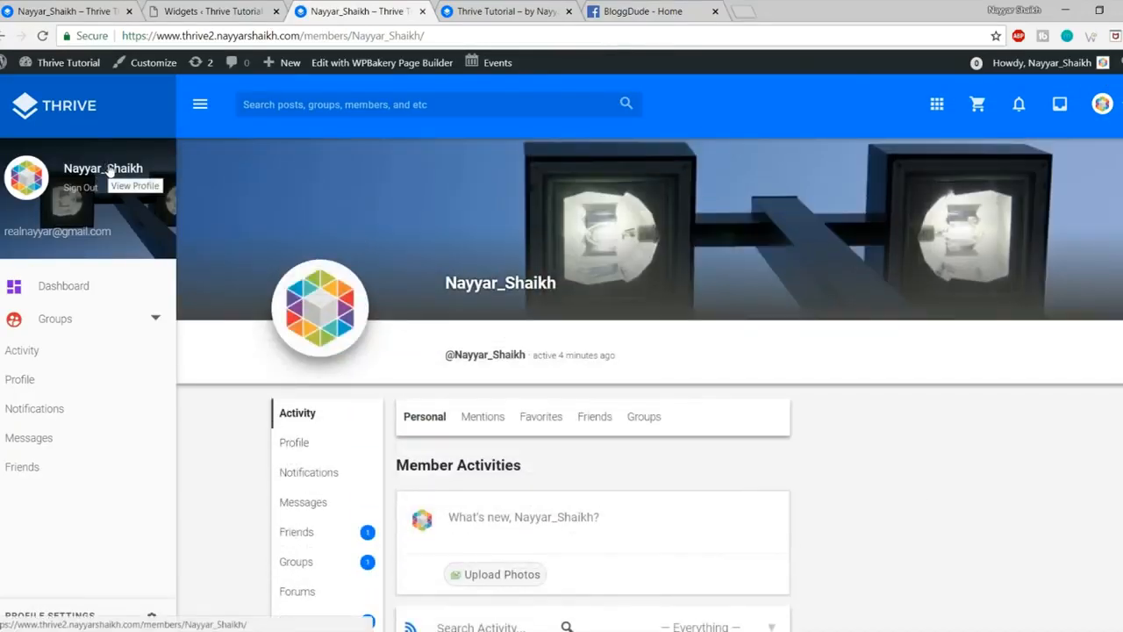
Step: Look over the updated member profile page, then return to the Widgets page
scroll(595, 436, down, 3)
scroll(595, 436, up, 3)
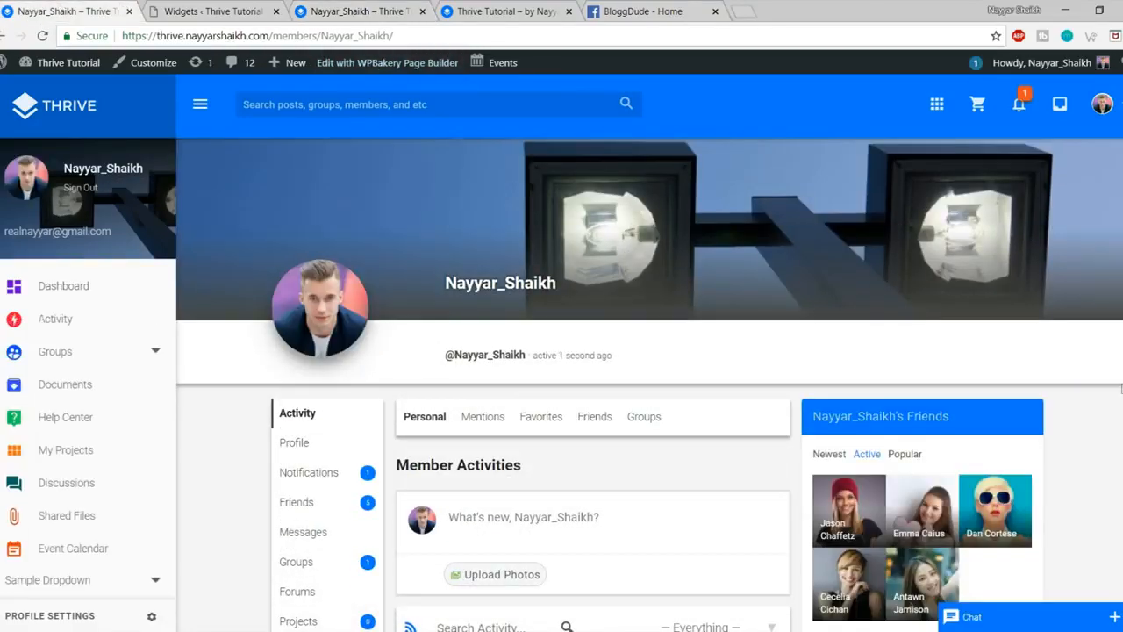
scroll(951, 308, down, 3)
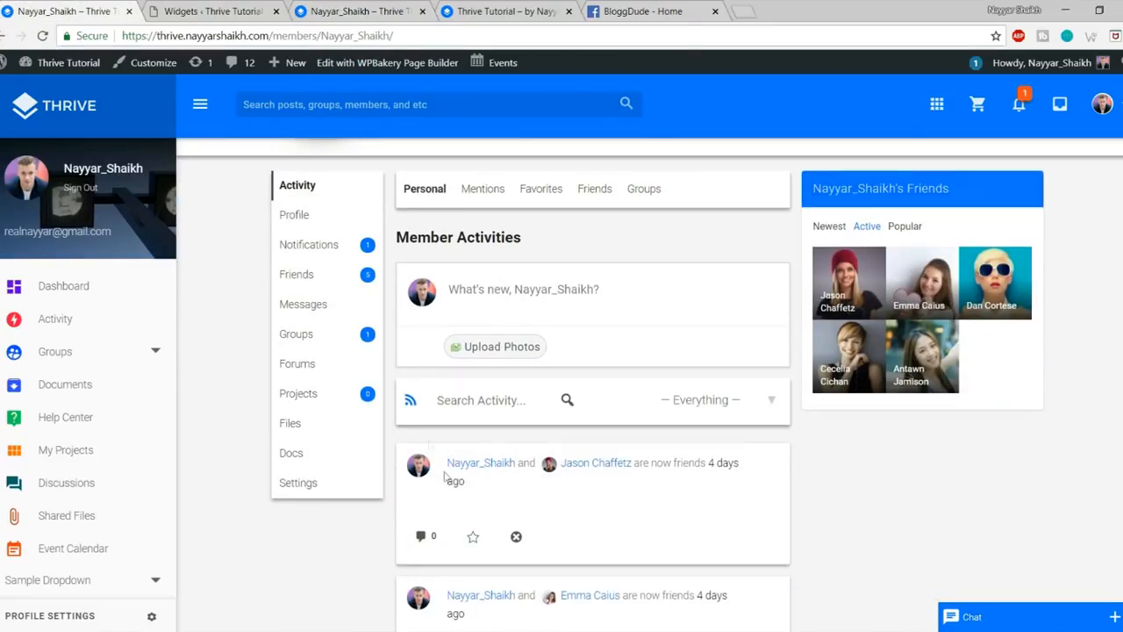
scroll(267, 307, up, 3)
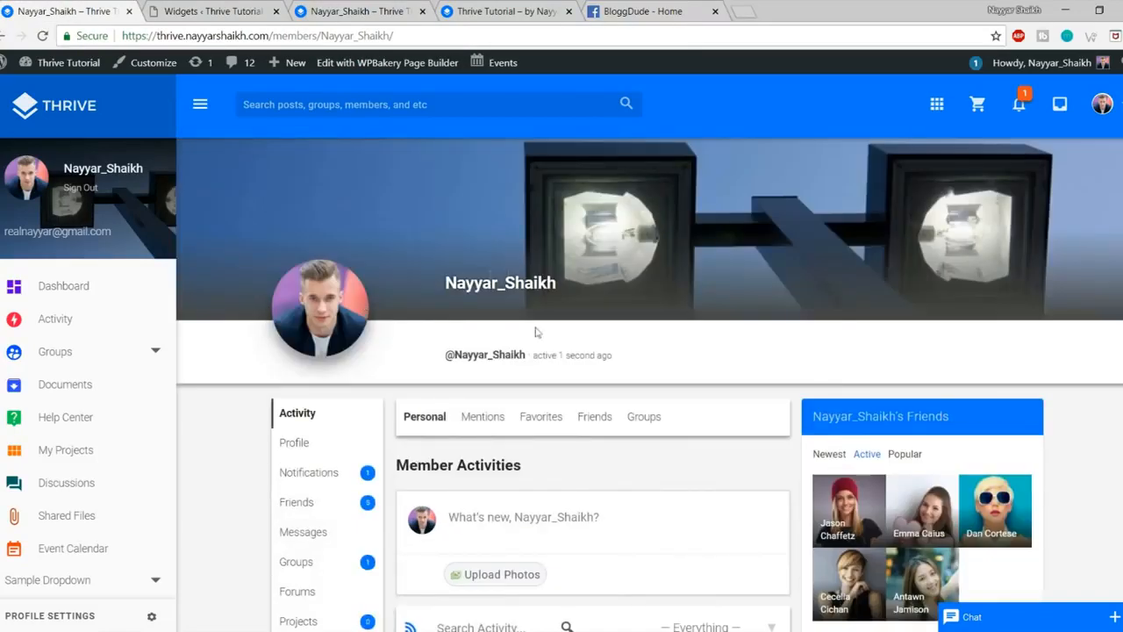
scroll(537, 331, down, 2)
scroll(512, 263, up, 2)
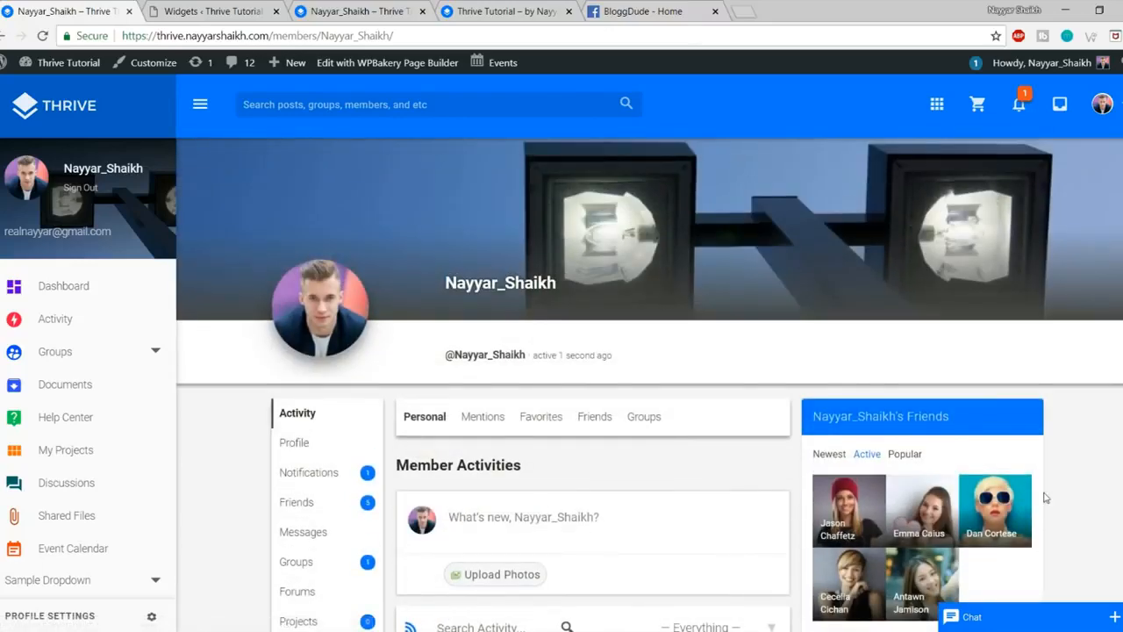
scroll(1045, 497, down, 2)
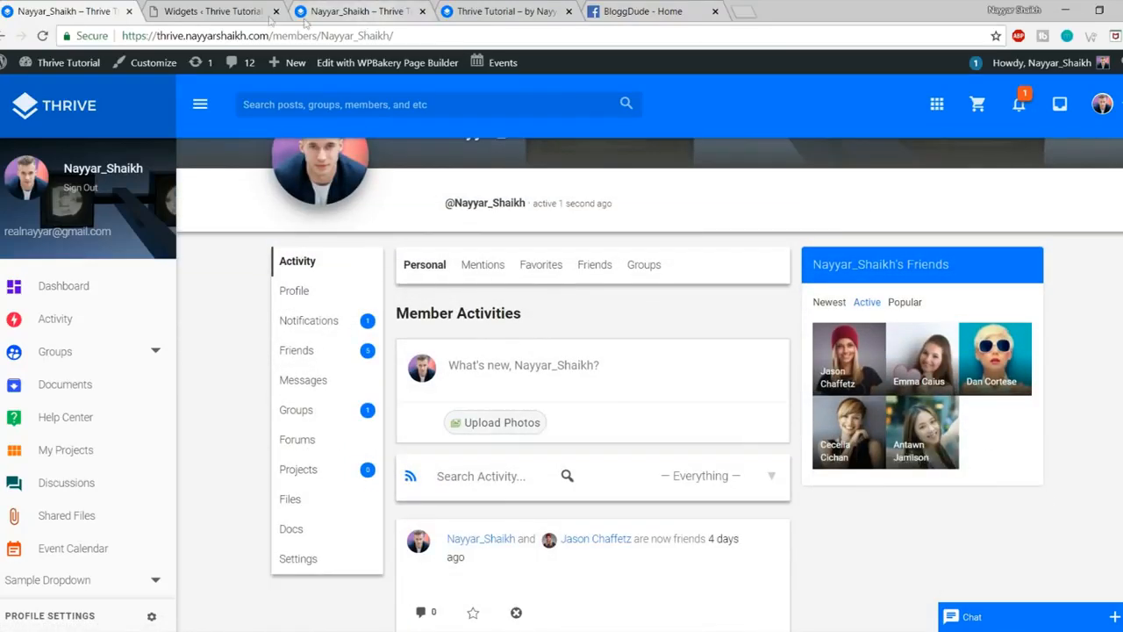
click(237, 11)
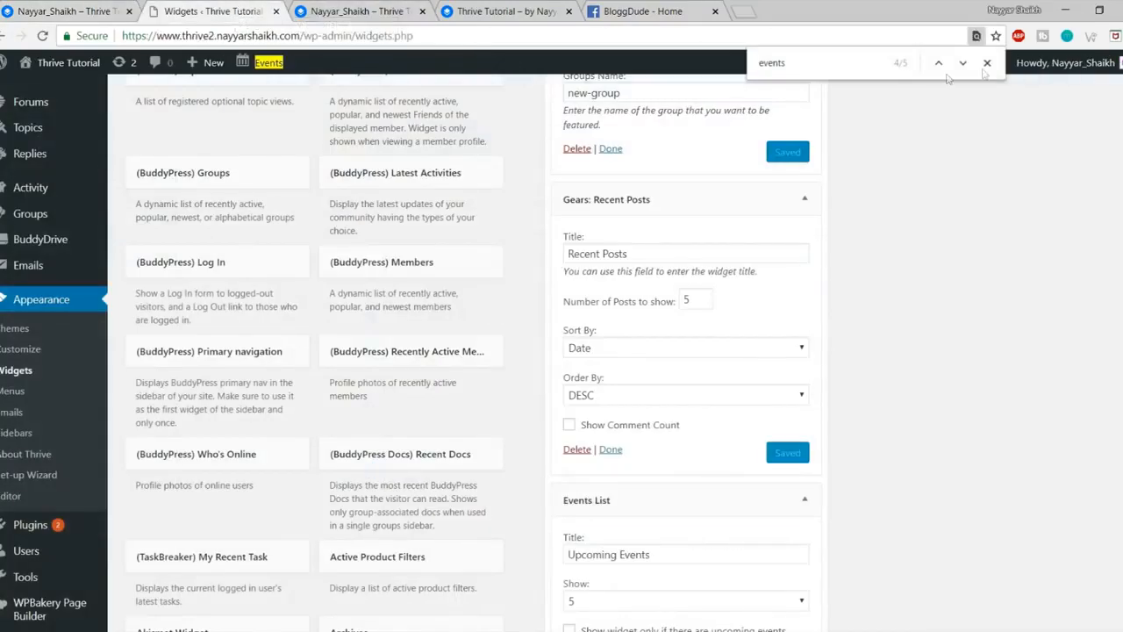
Step: Collapse the Gears: Recent Posts, Events List and Sidebar panels
scroll(877, 281, up, 1)
click(805, 277)
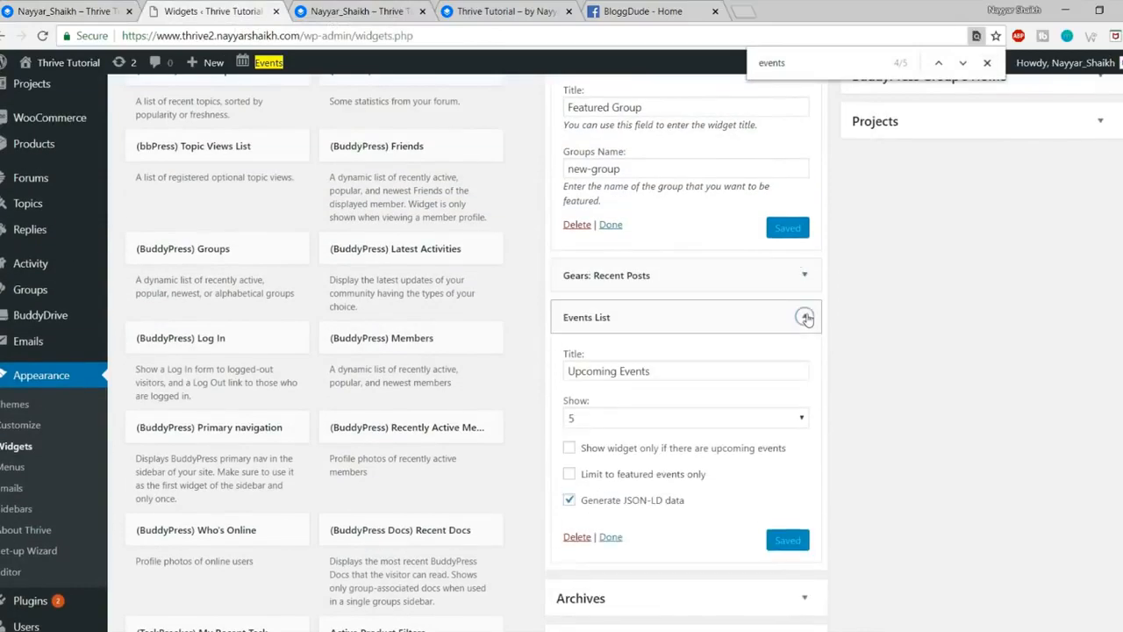
click(806, 318)
scroll(850, 377, up, 4)
click(805, 246)
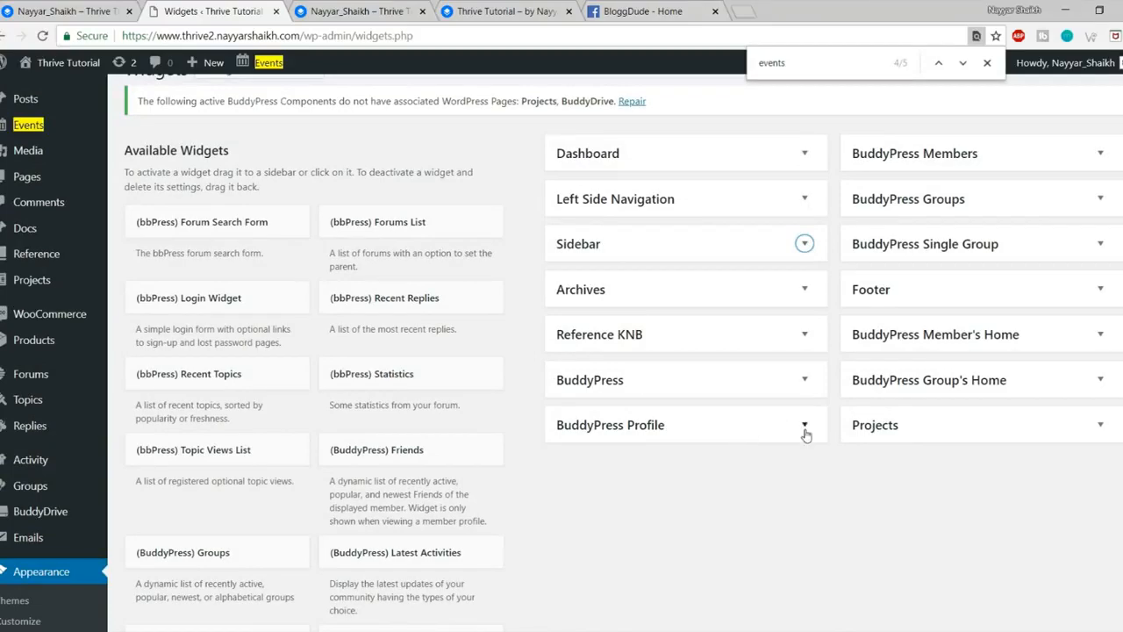
Step: Close the member profile and BloggDude tabs and search the page for 'friends'
scroll(805, 435, down, 1)
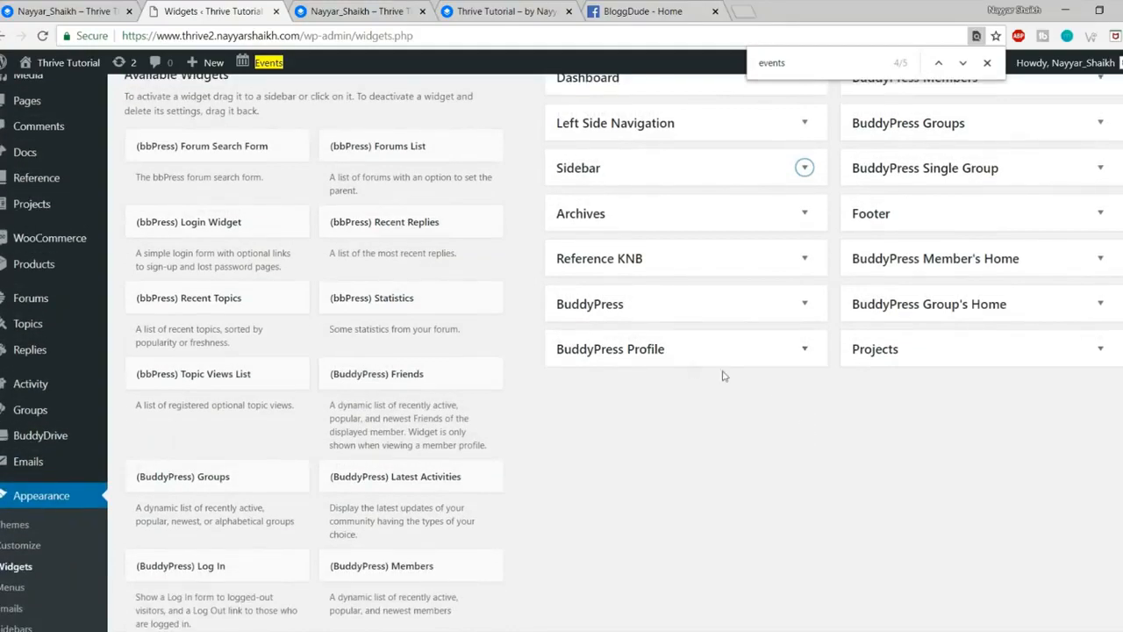
click(423, 11)
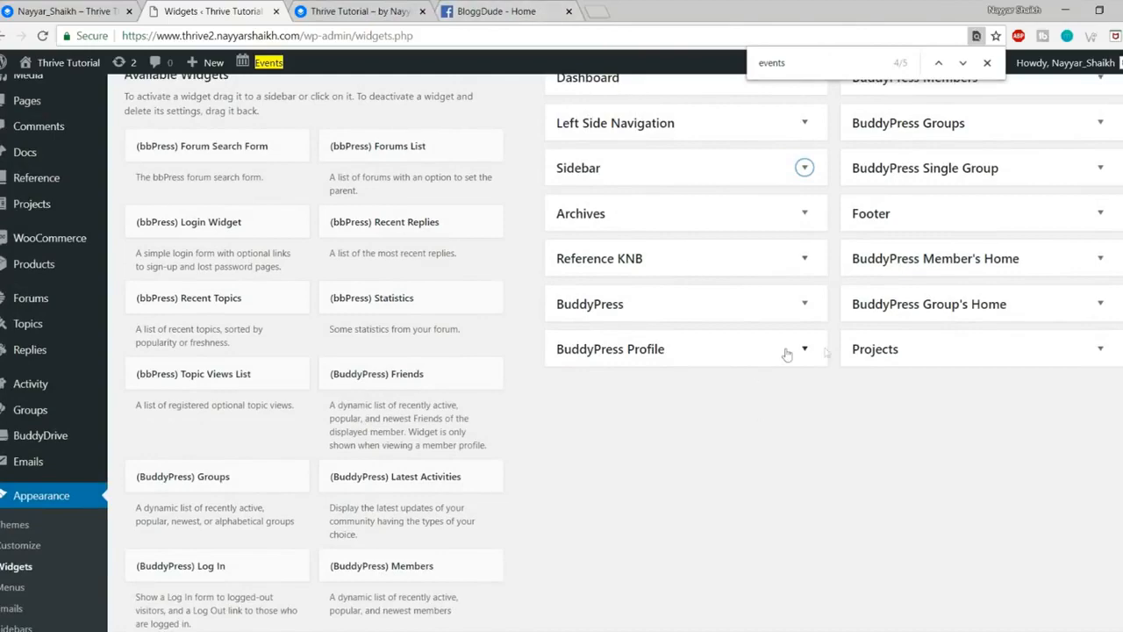
click(373, 11)
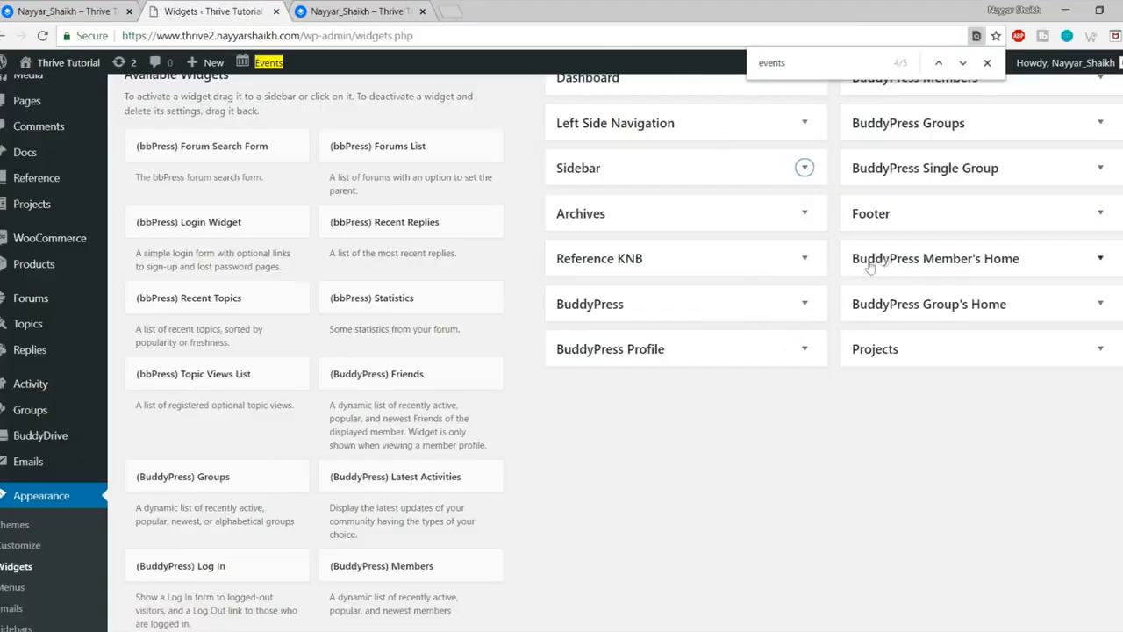
key(ctrl+f)
text(friend)
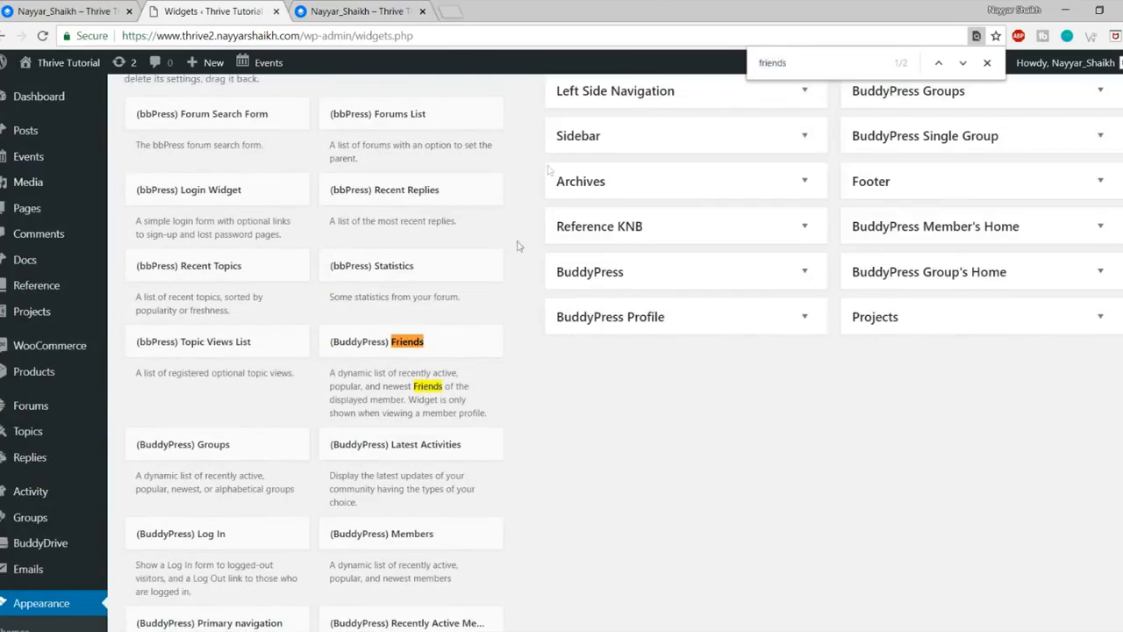
Step: Add (BuddyPress) Friends to BuddyPress Profile with max 6 friends, default Newest, and save
click(433, 342)
scroll(518, 395, down, 3)
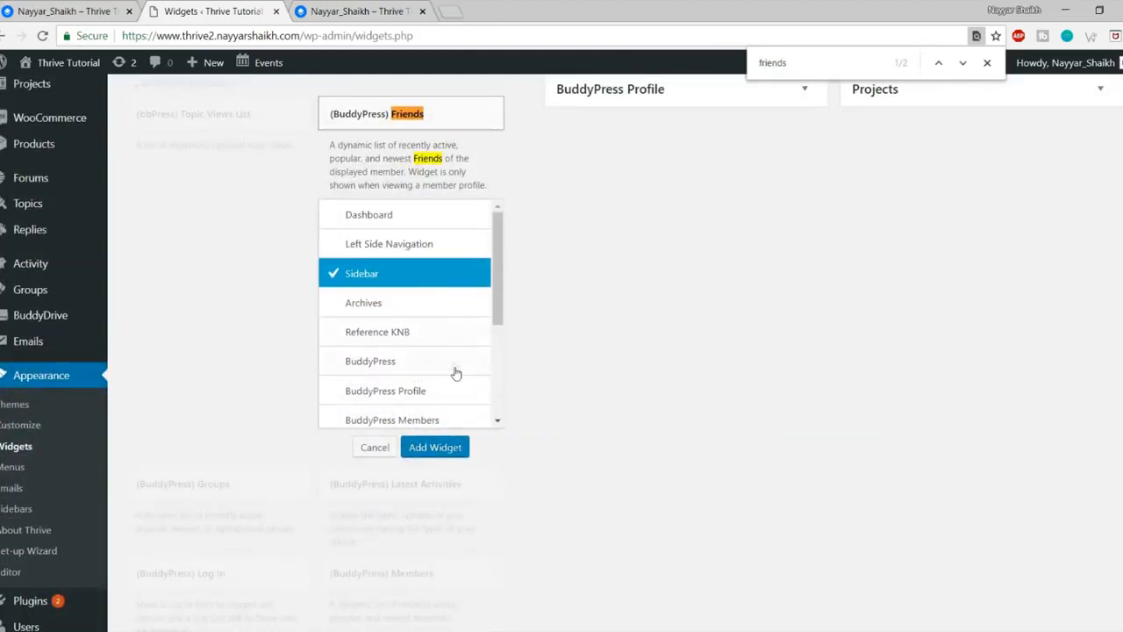
click(430, 395)
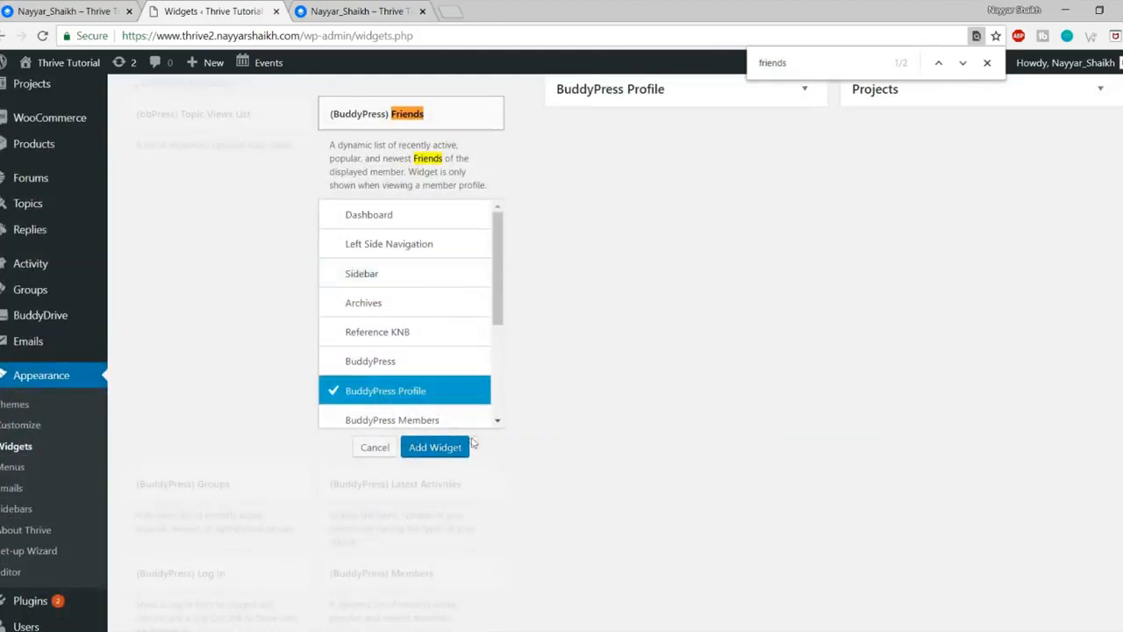
click(436, 447)
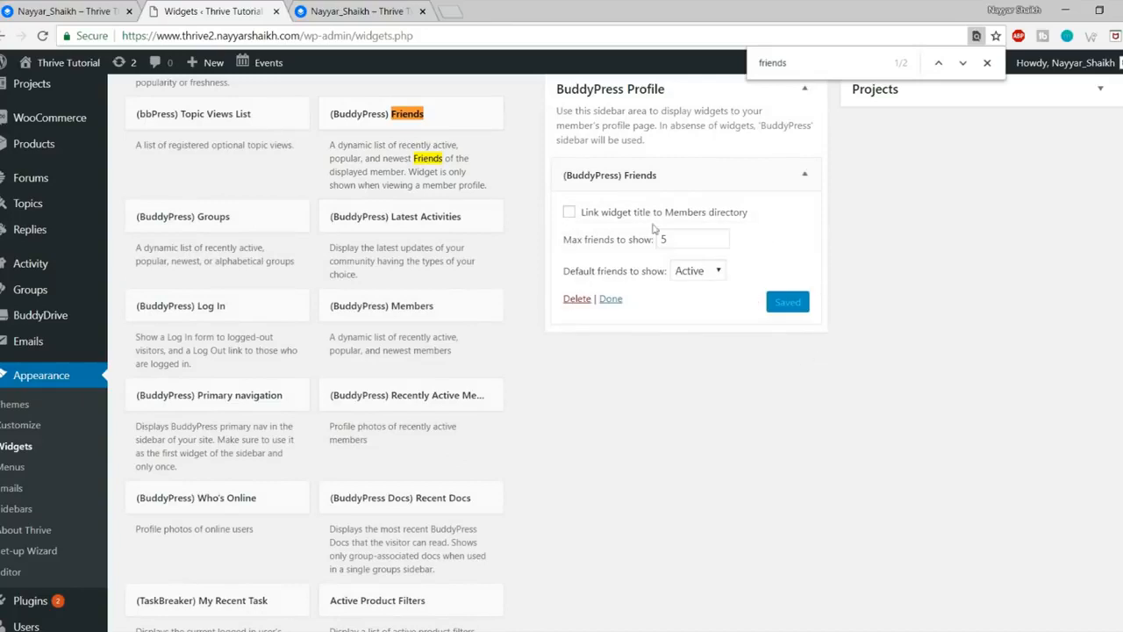
click(666, 239)
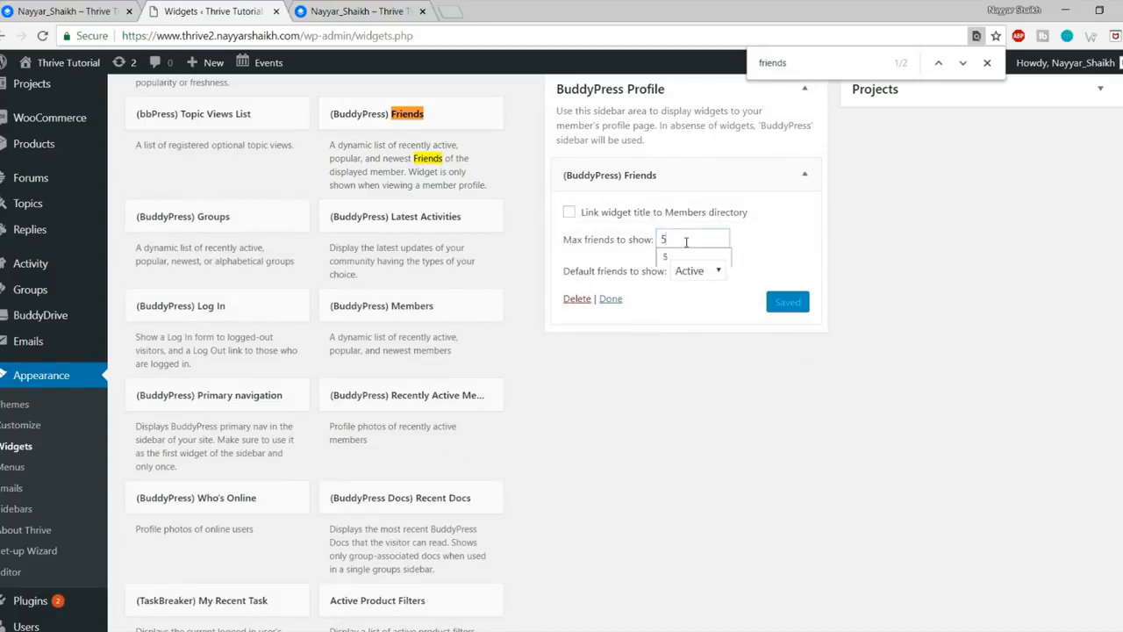
drag(678, 238, 636, 246)
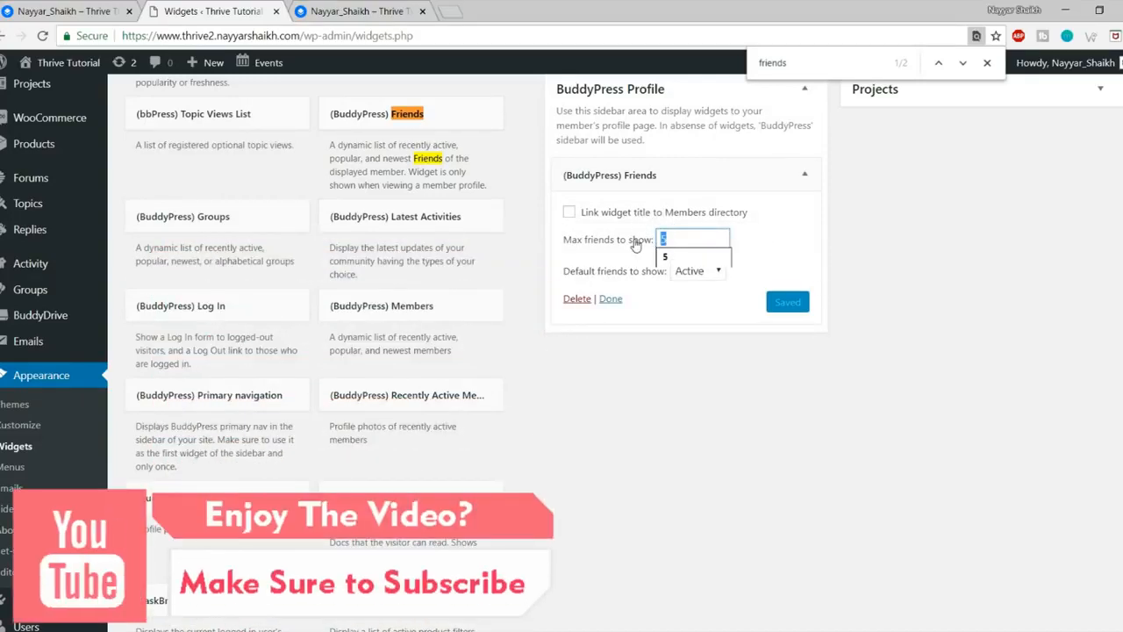
text(6)
click(707, 275)
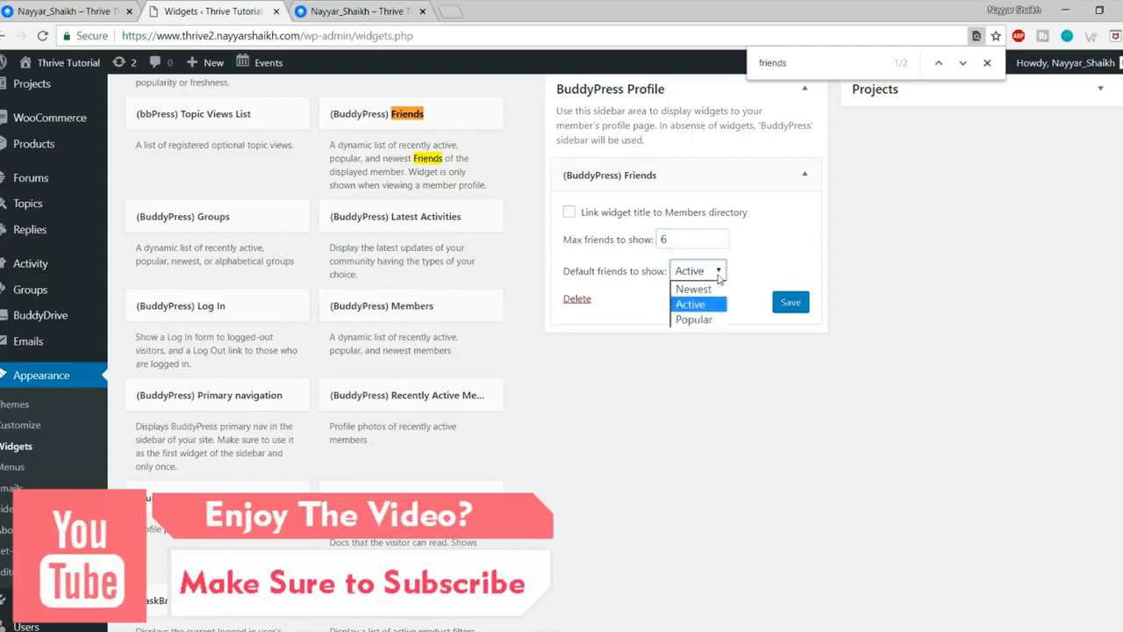
click(694, 290)
click(796, 303)
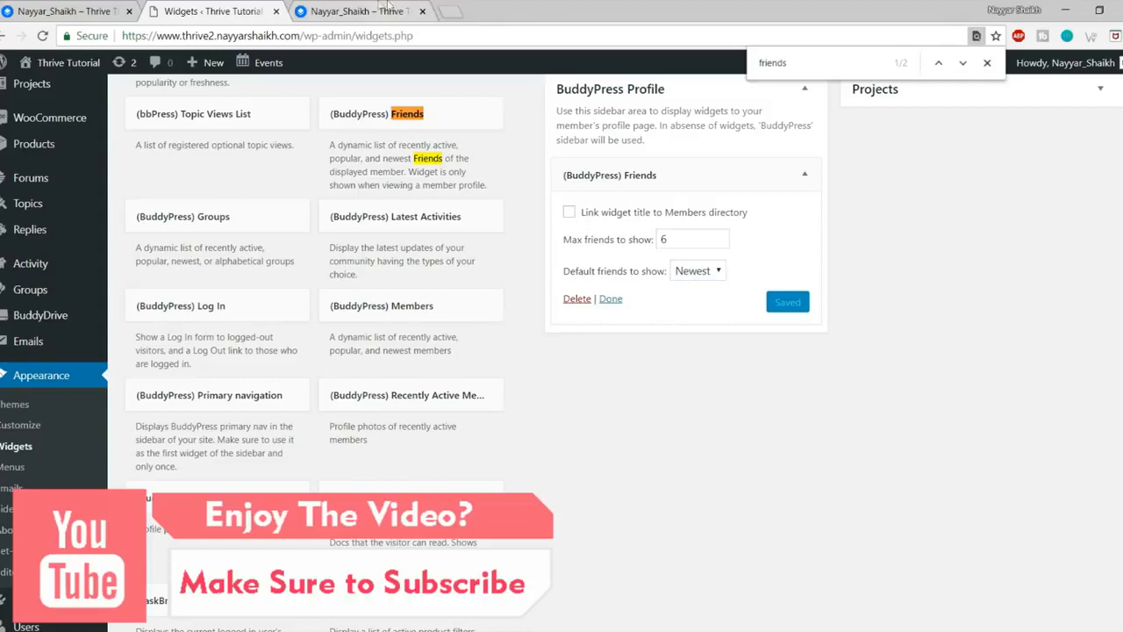
Step: Reload the member profile to check the Friends widget, then return to Widgets
click(360, 10)
click(43, 36)
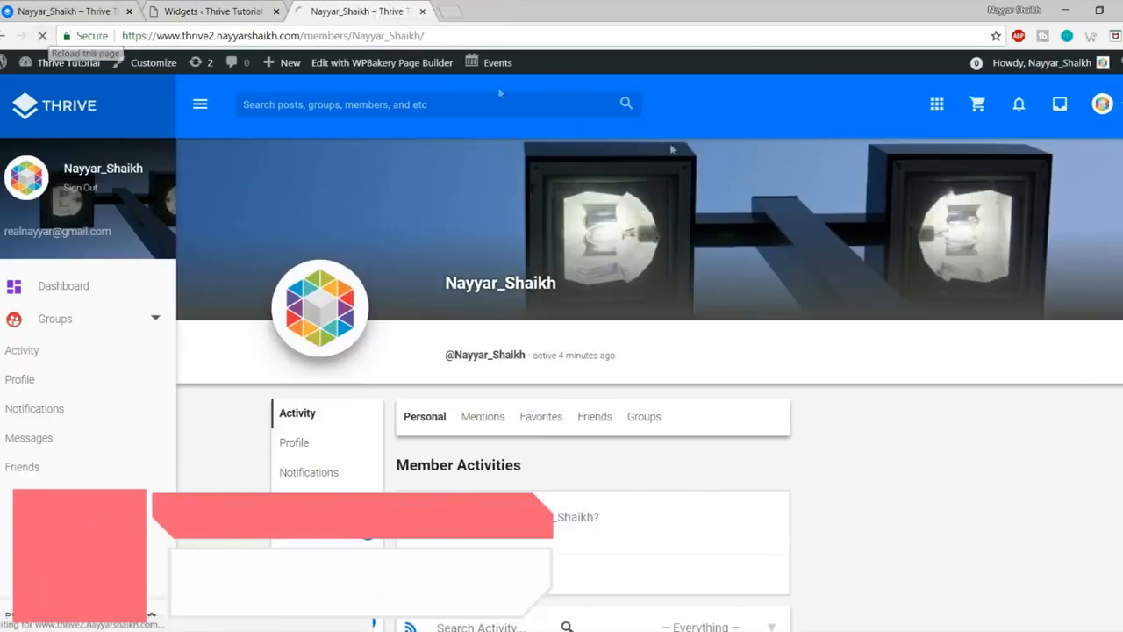
scroll(1065, 445, down, 3)
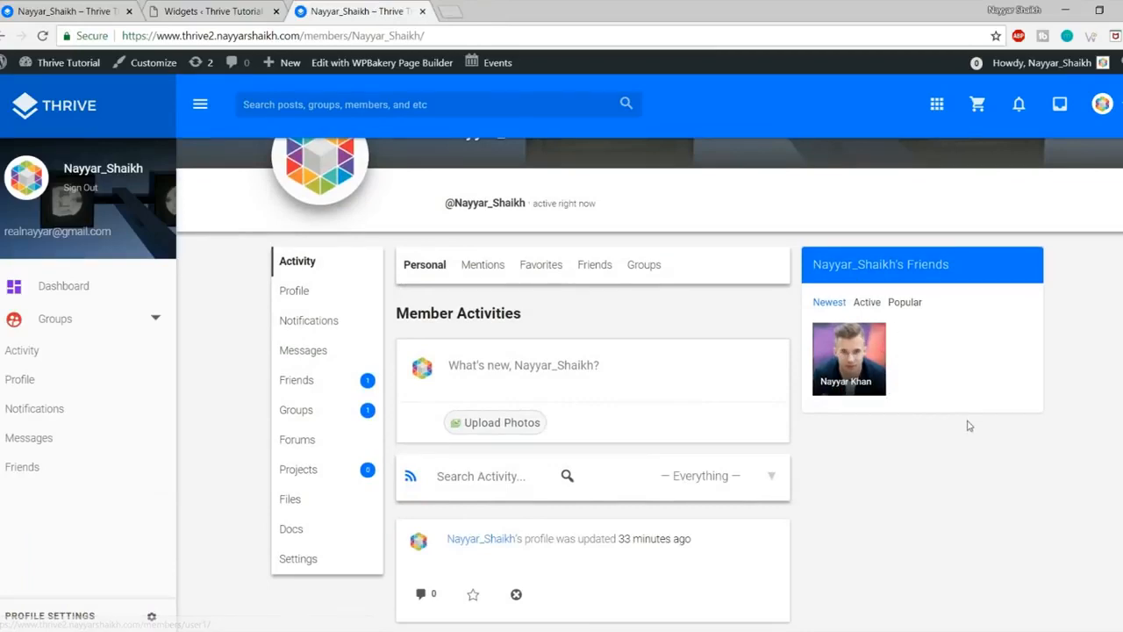
scroll(968, 426, up, 1)
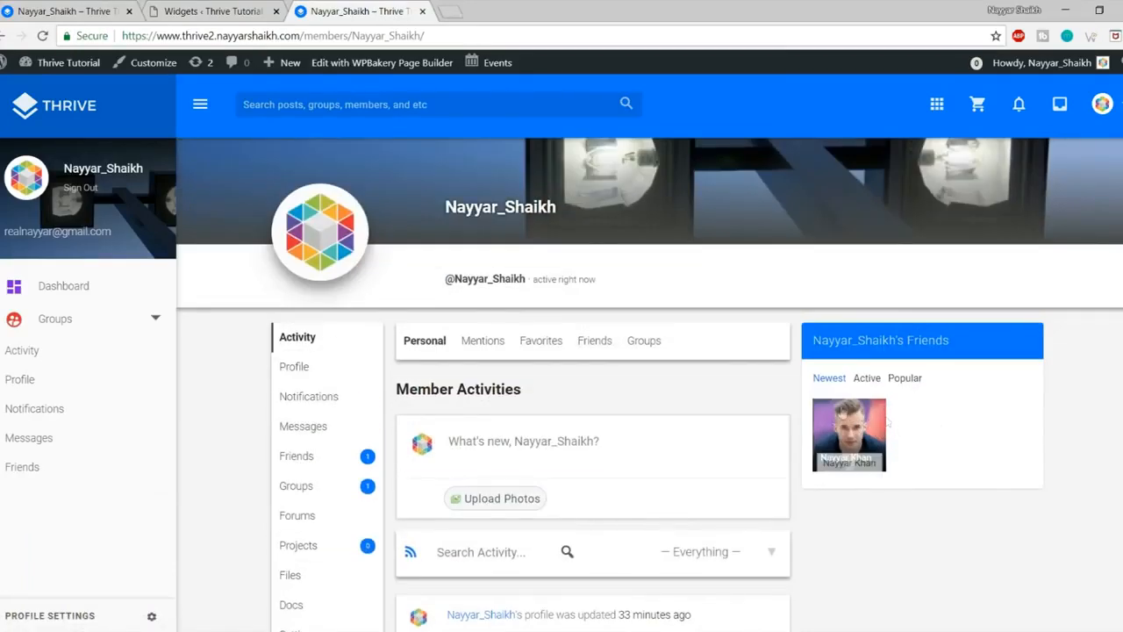
click(211, 10)
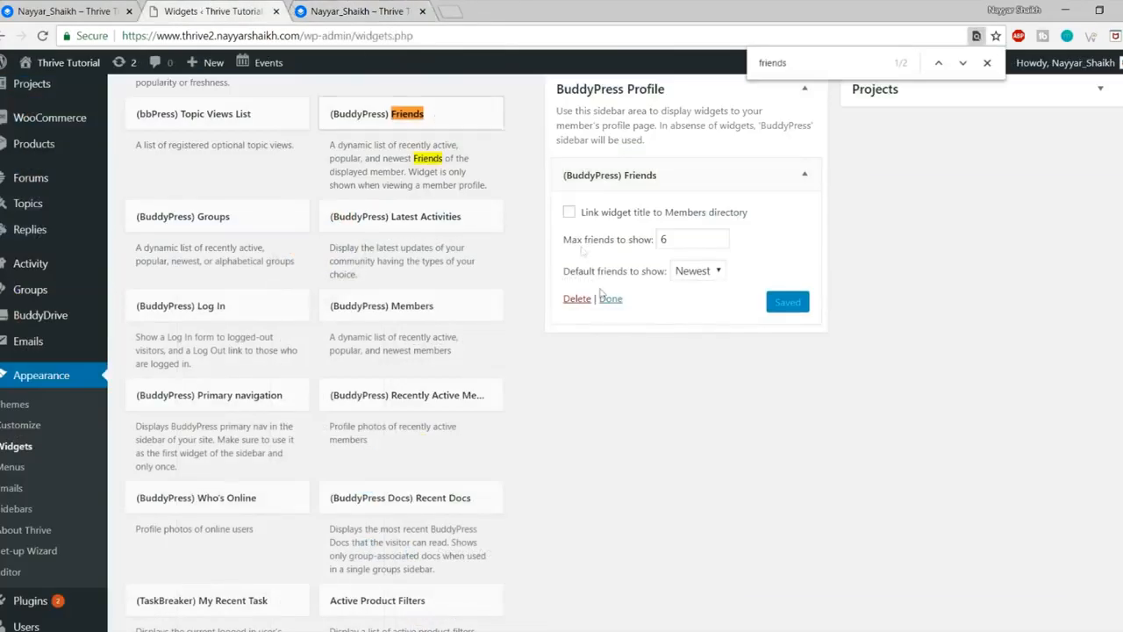
Step: Add Who's Online to BuddyPress Profile with max 15 members, and collapse the Friends widget
scroll(474, 324, up, 1)
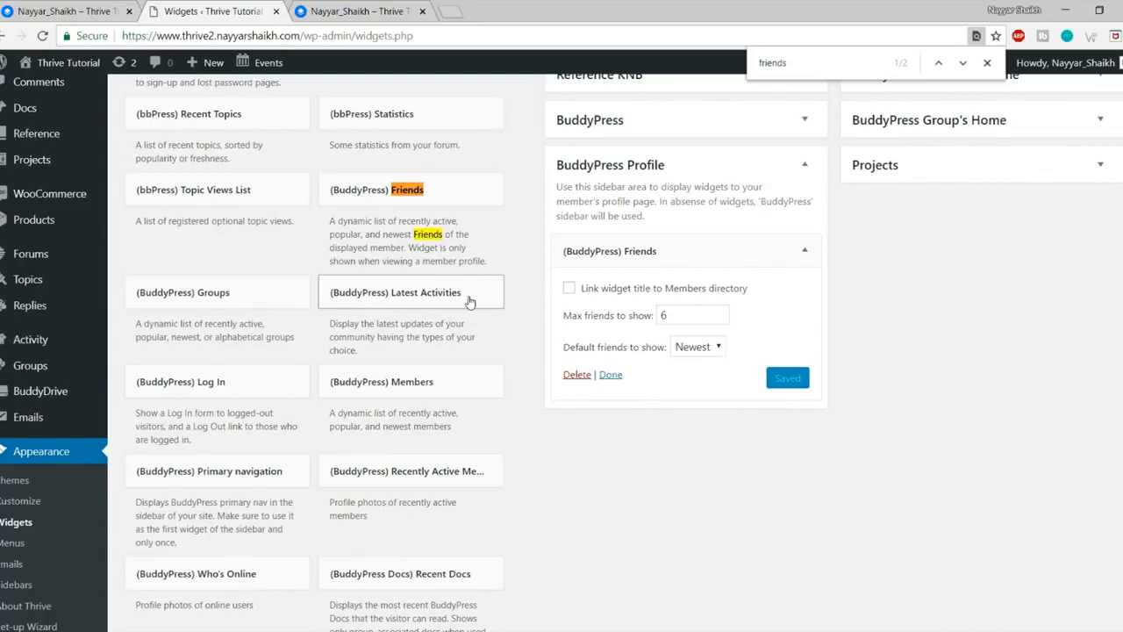
scroll(263, 220, up, 2)
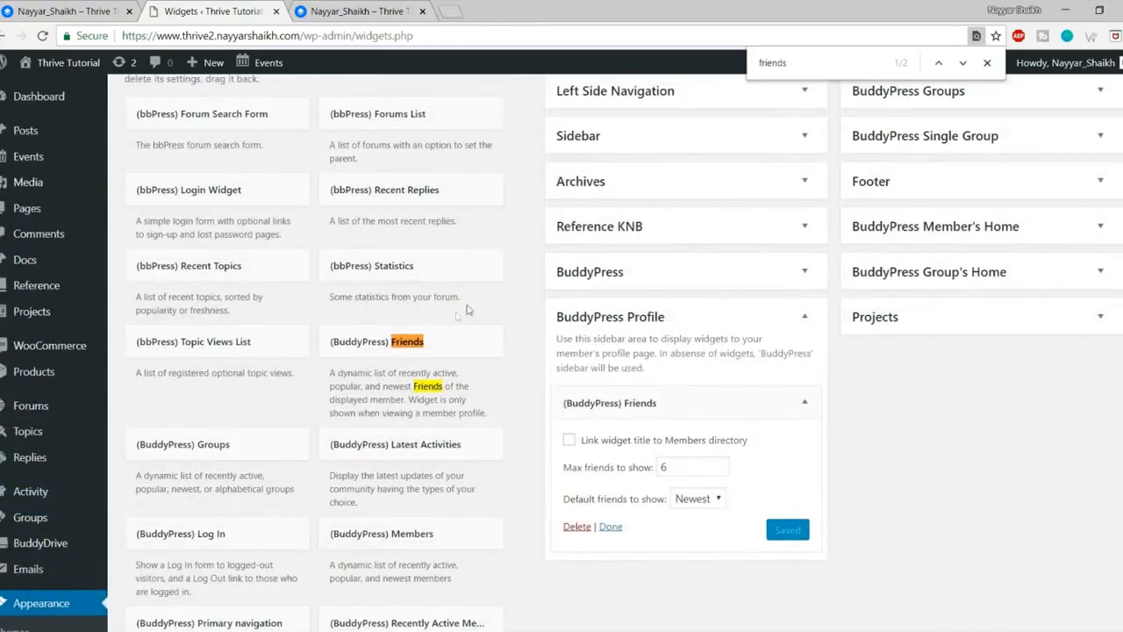
scroll(518, 318, down, 3)
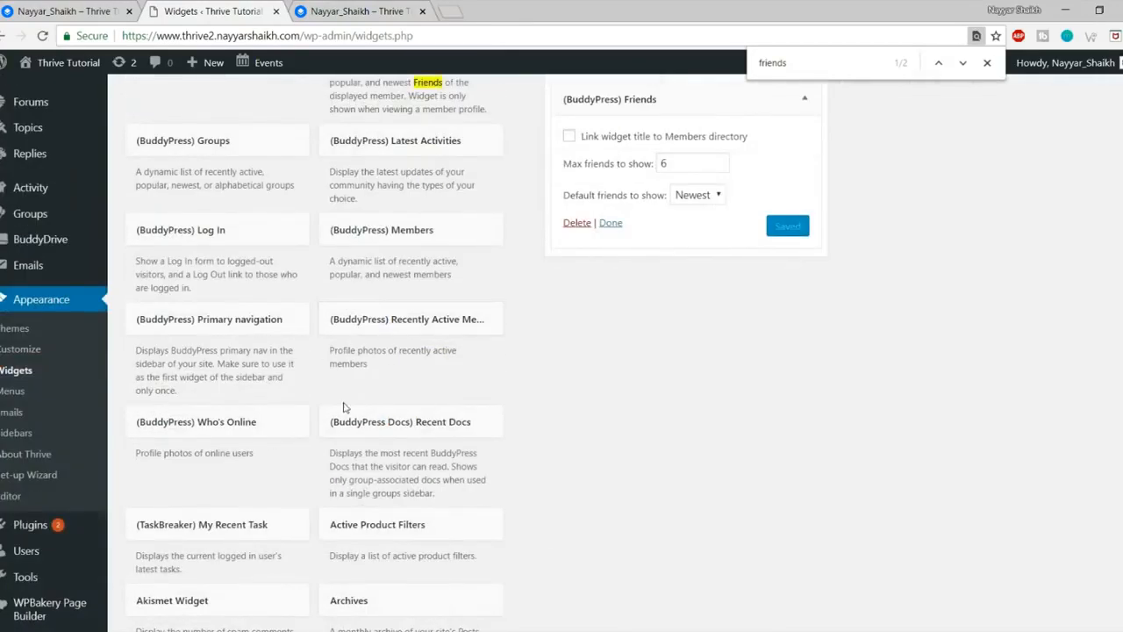
click(258, 441)
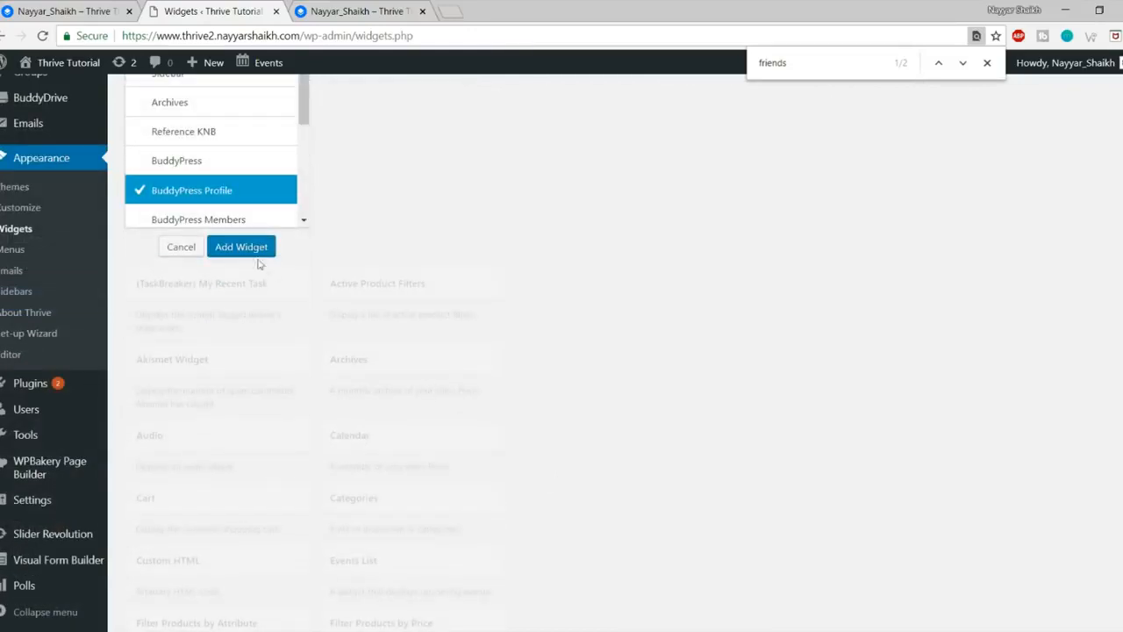
click(237, 247)
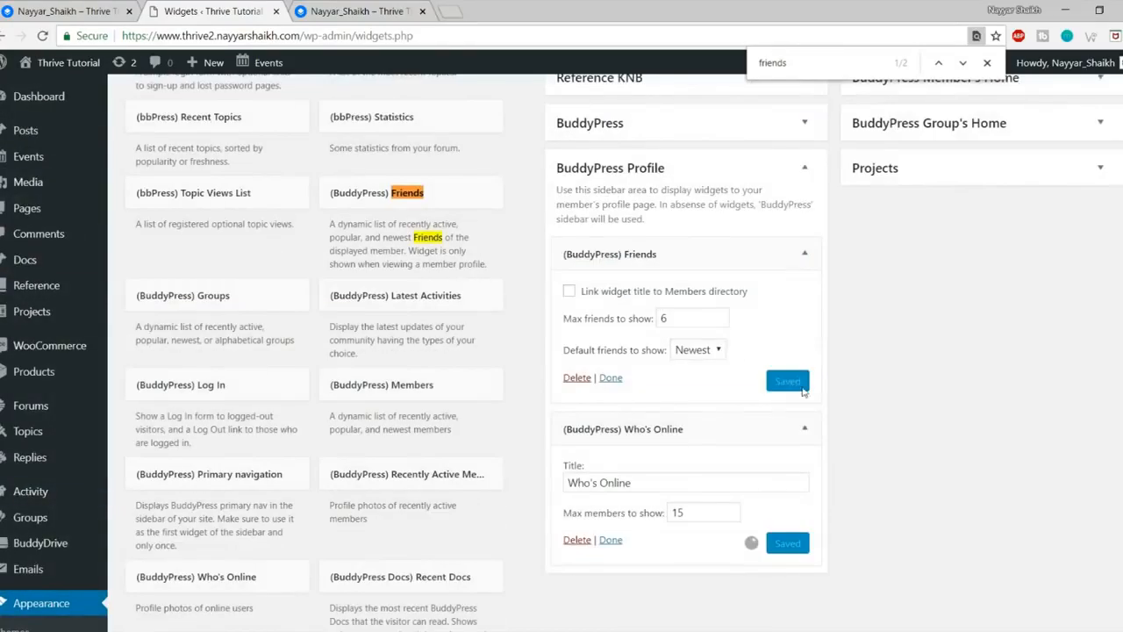
double_click(706, 513)
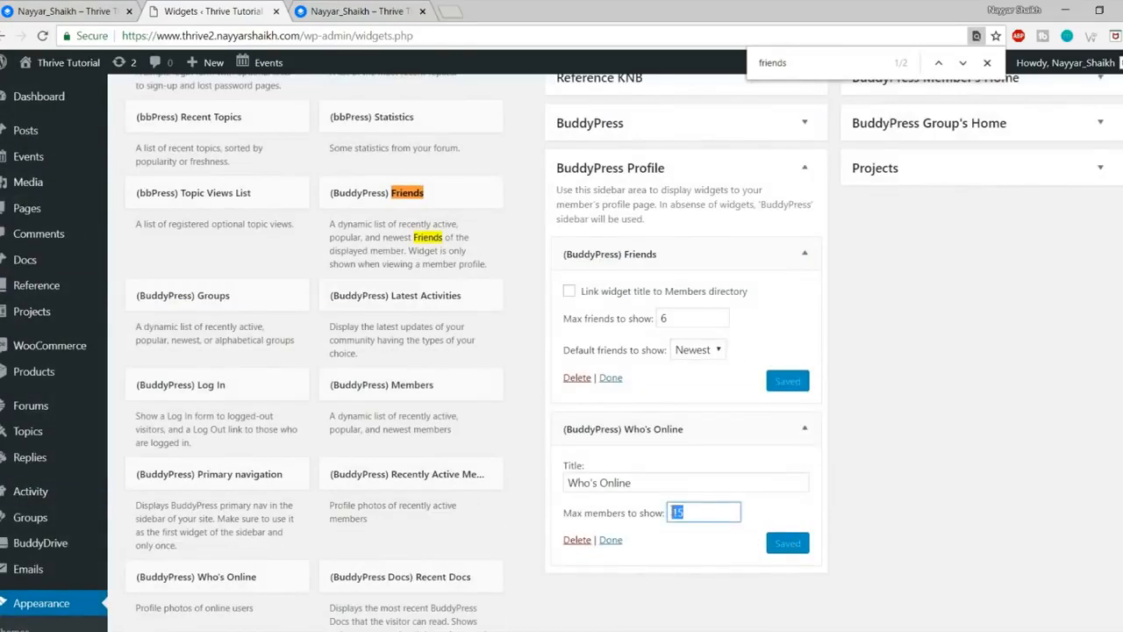
click(804, 253)
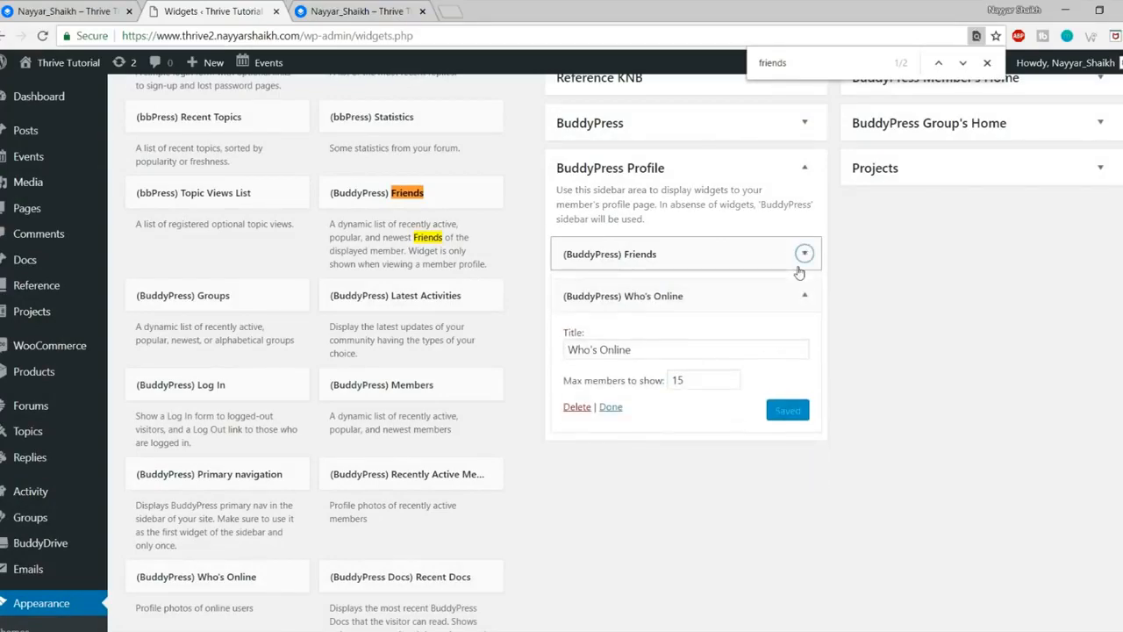
Step: Add the (BuddyPress) Groups widget to the BuddyPress Profile sidebar
scroll(567, 438, down, 2)
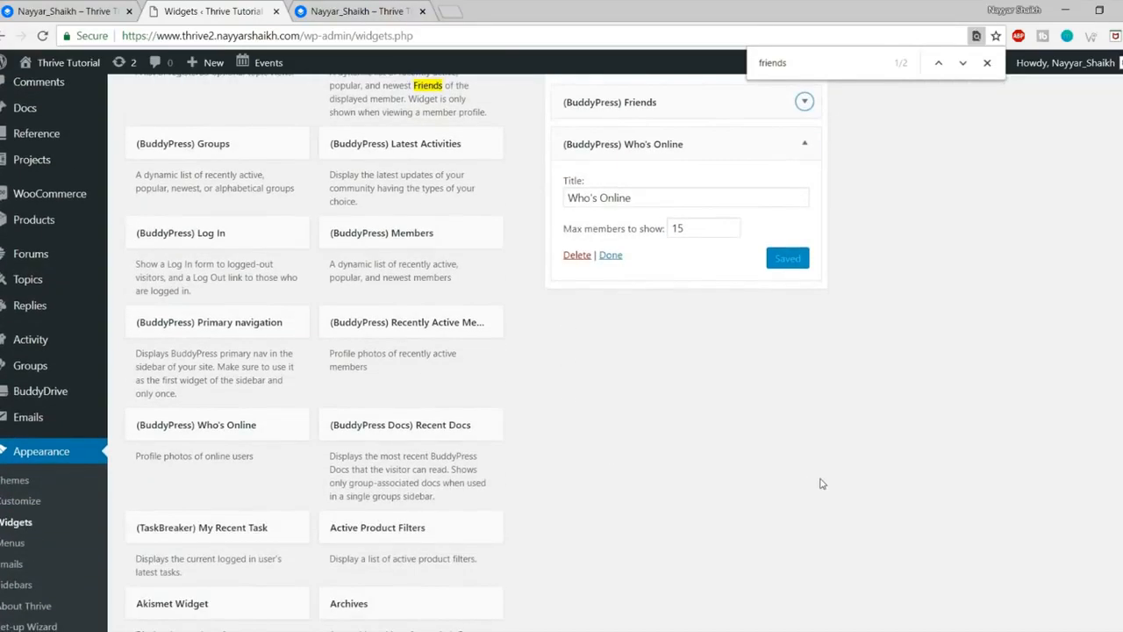
scroll(822, 484, down, 3)
scroll(823, 484, up, 3)
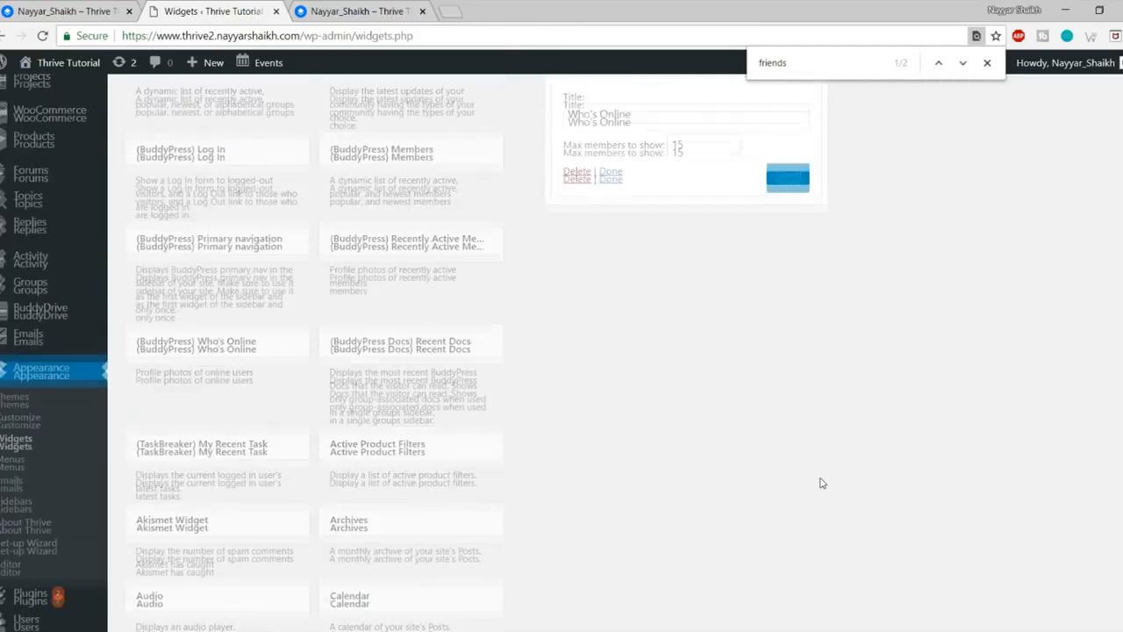
scroll(726, 376, up, 6)
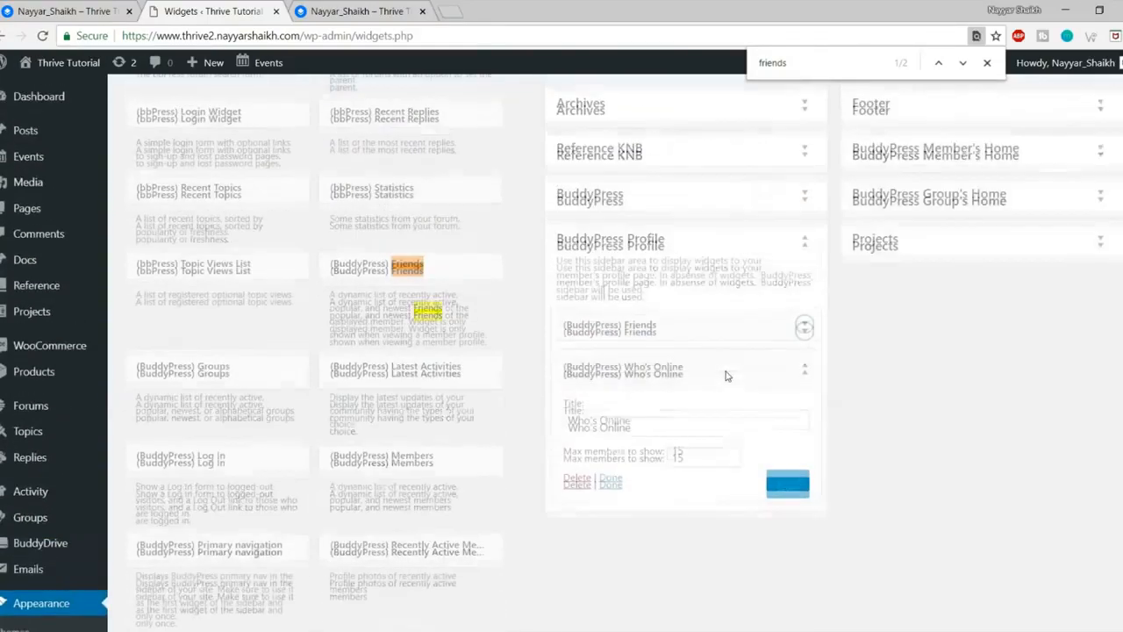
scroll(495, 313, down, 3)
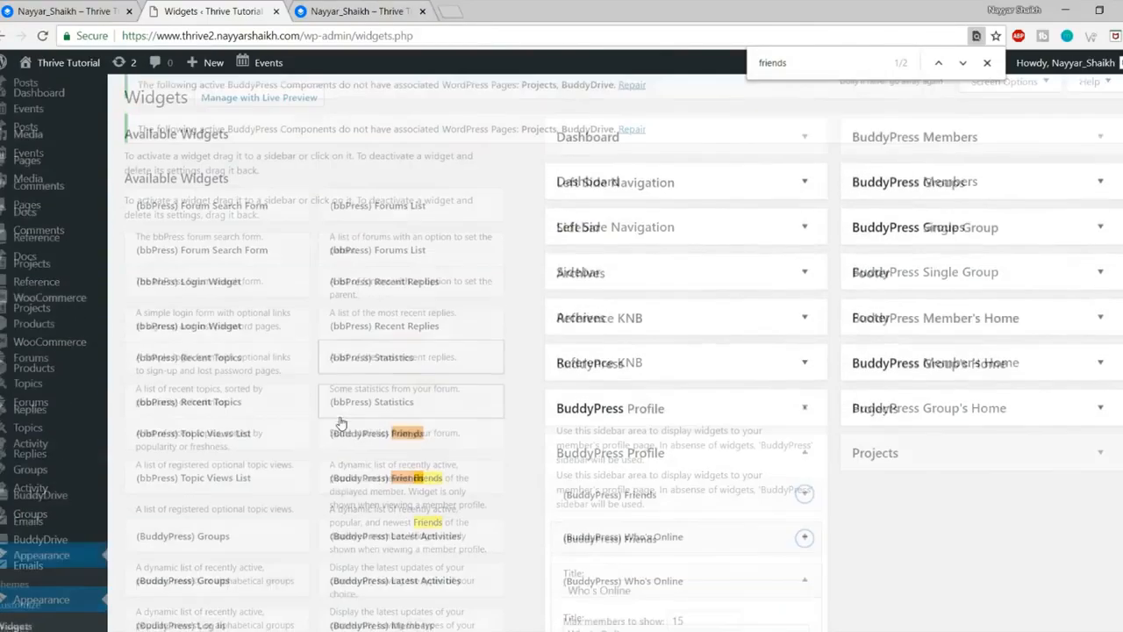
click(253, 358)
scroll(344, 365, down, 3)
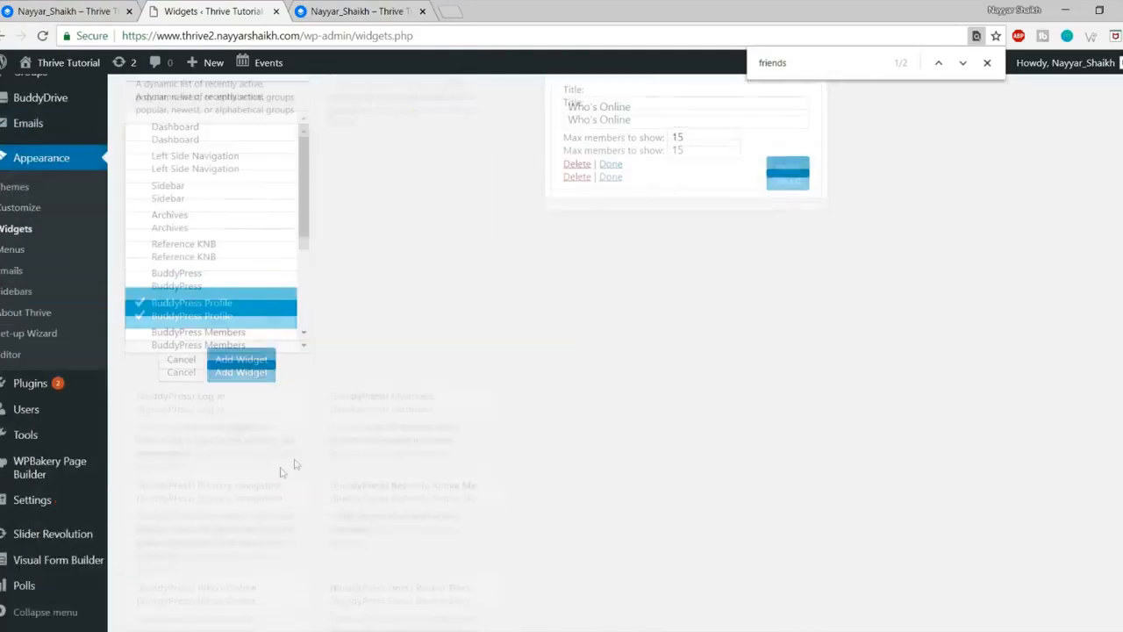
click(239, 359)
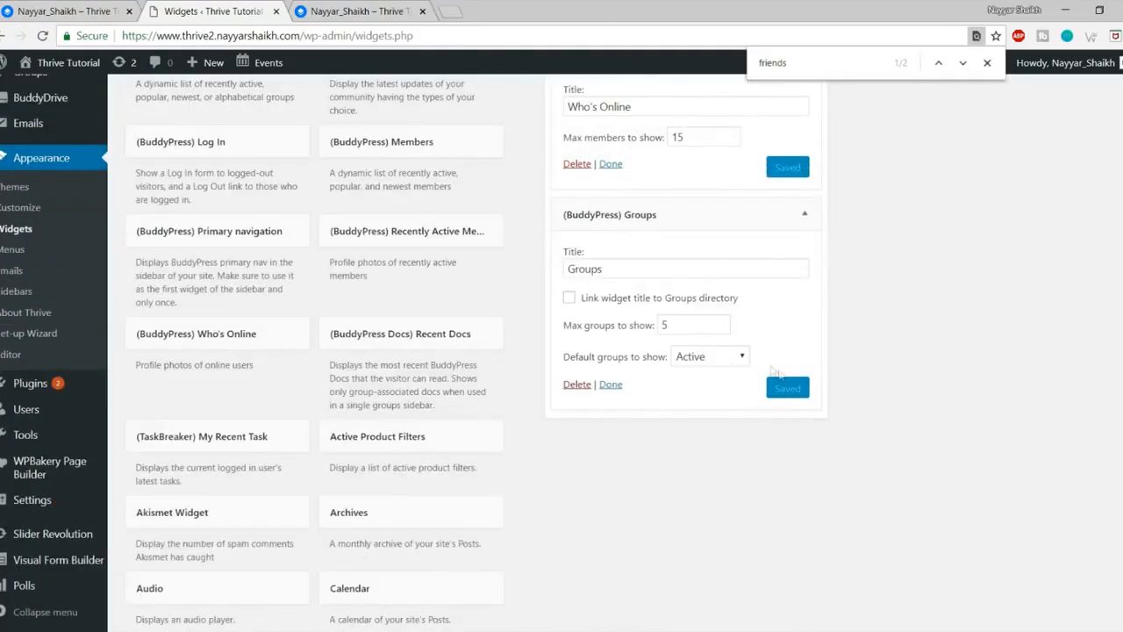
Step: Check the new Who's Online and Groups widgets on the live member profile page
click(387, 16)
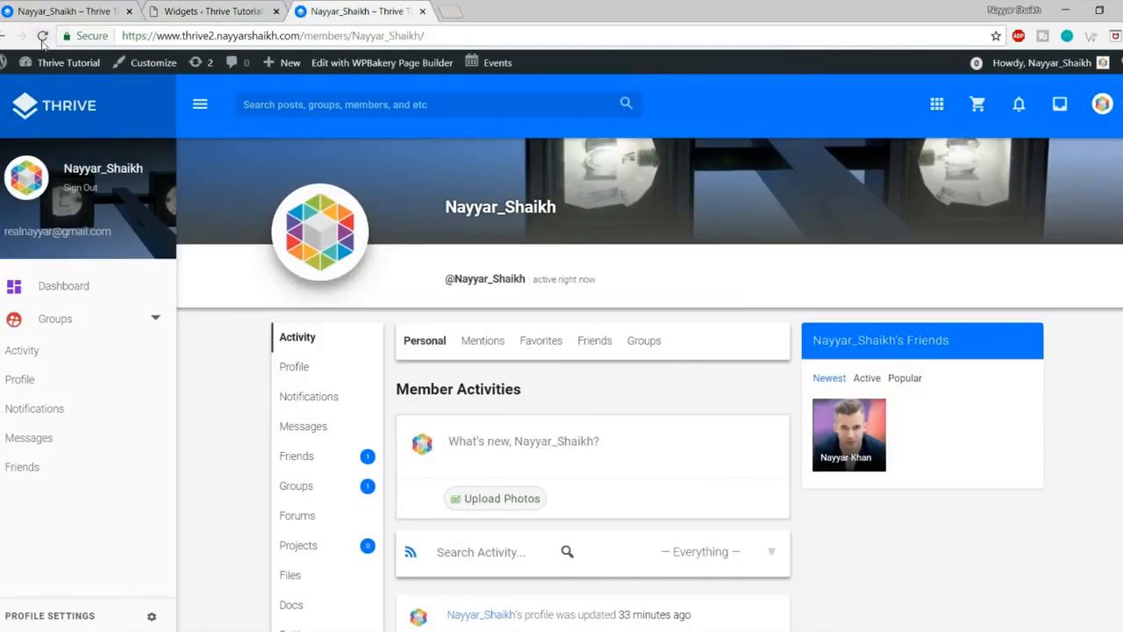
scroll(845, 351, down, 3)
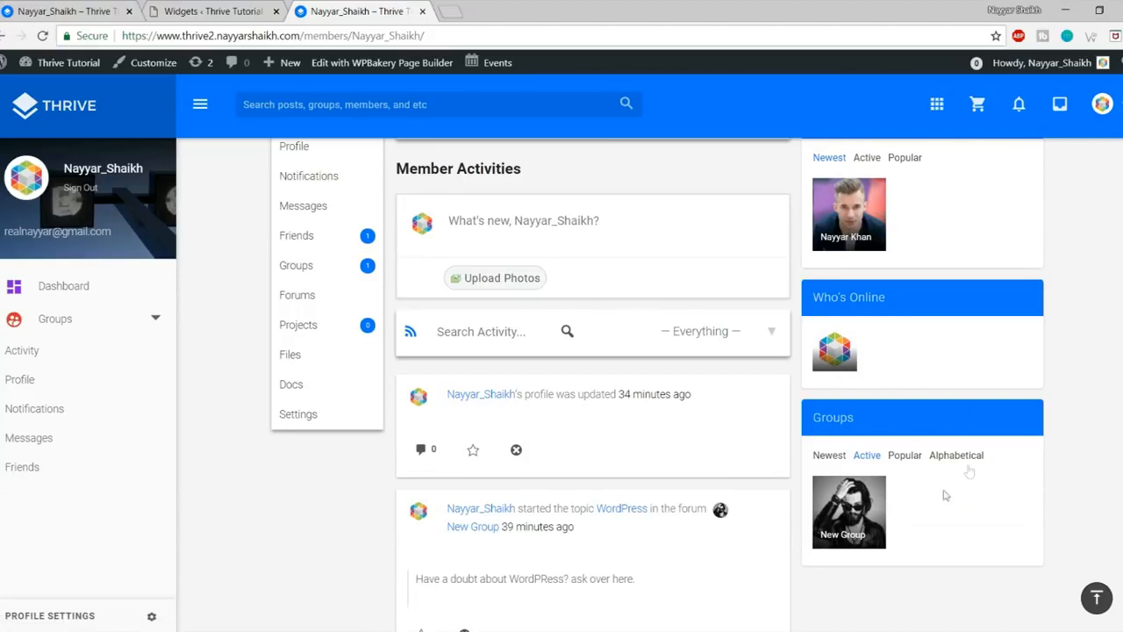
scroll(1035, 525, up, 4)
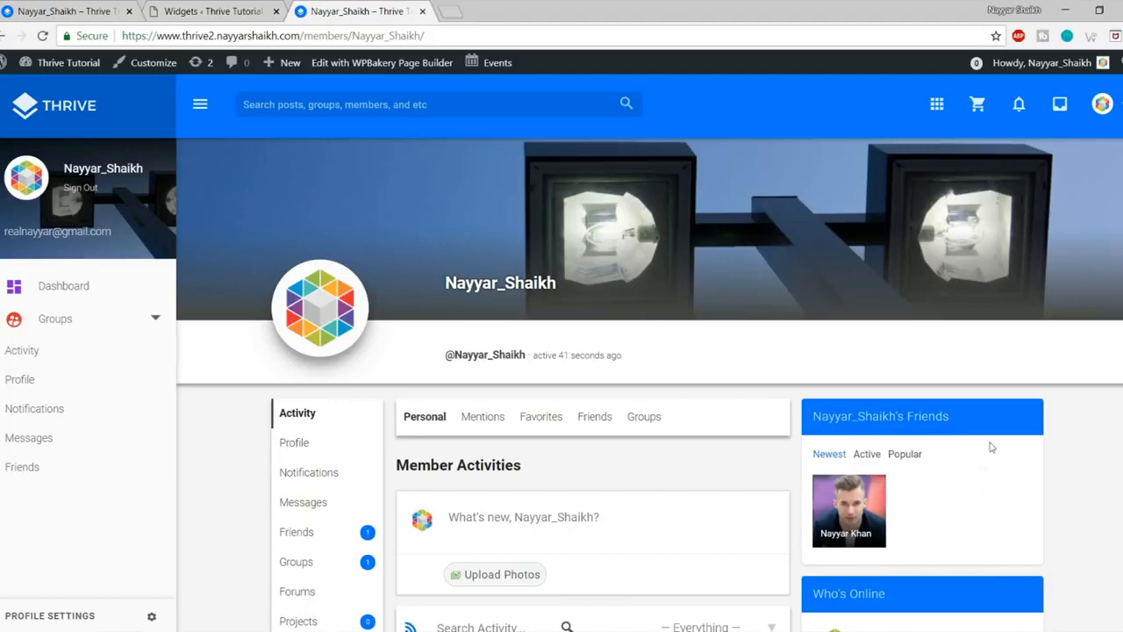
scroll(983, 466, down, 2)
scroll(983, 466, down, 2)
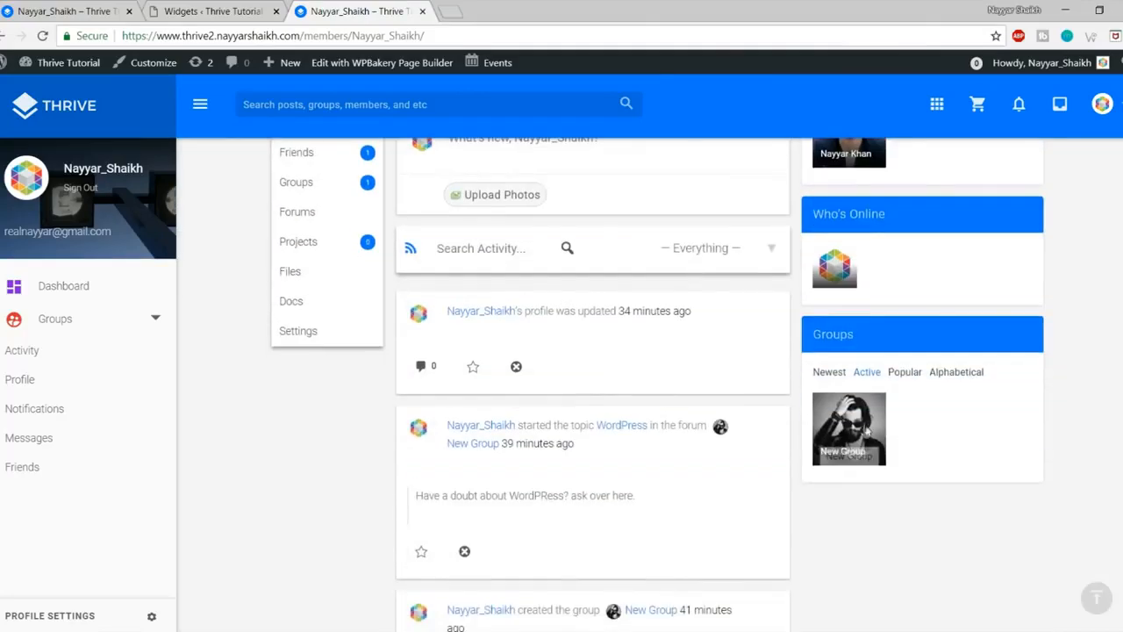
Step: Open the New Group page from the Groups widget thumbnail and look over it
click(863, 425)
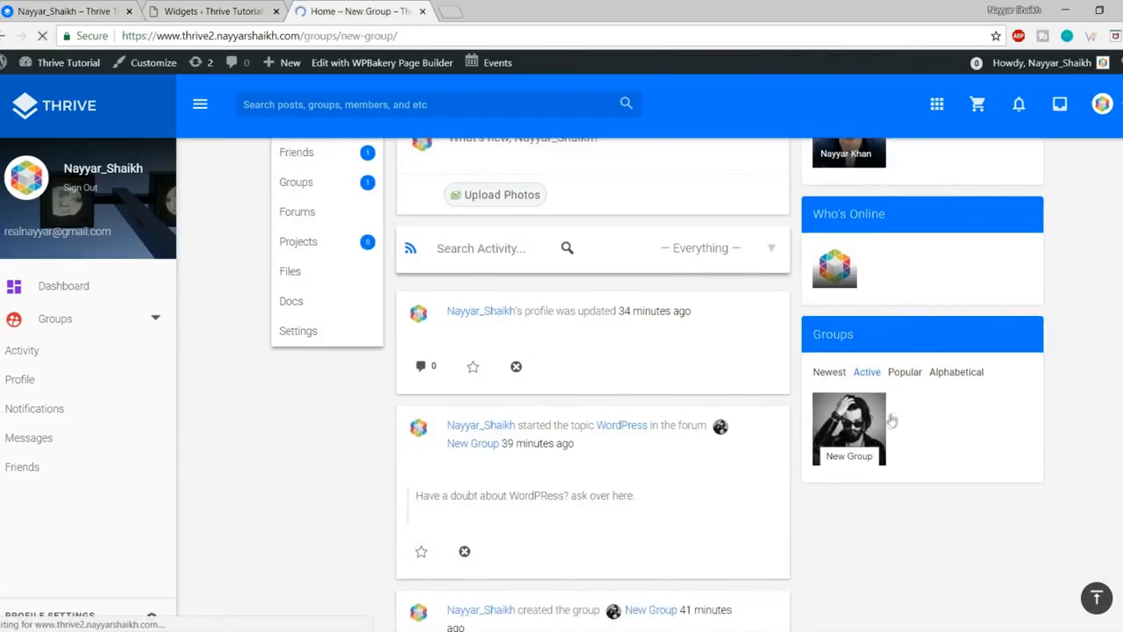
scroll(956, 360, down, 2)
scroll(974, 403, down, 2)
scroll(988, 447, up, 2)
scroll(989, 446, down, 2)
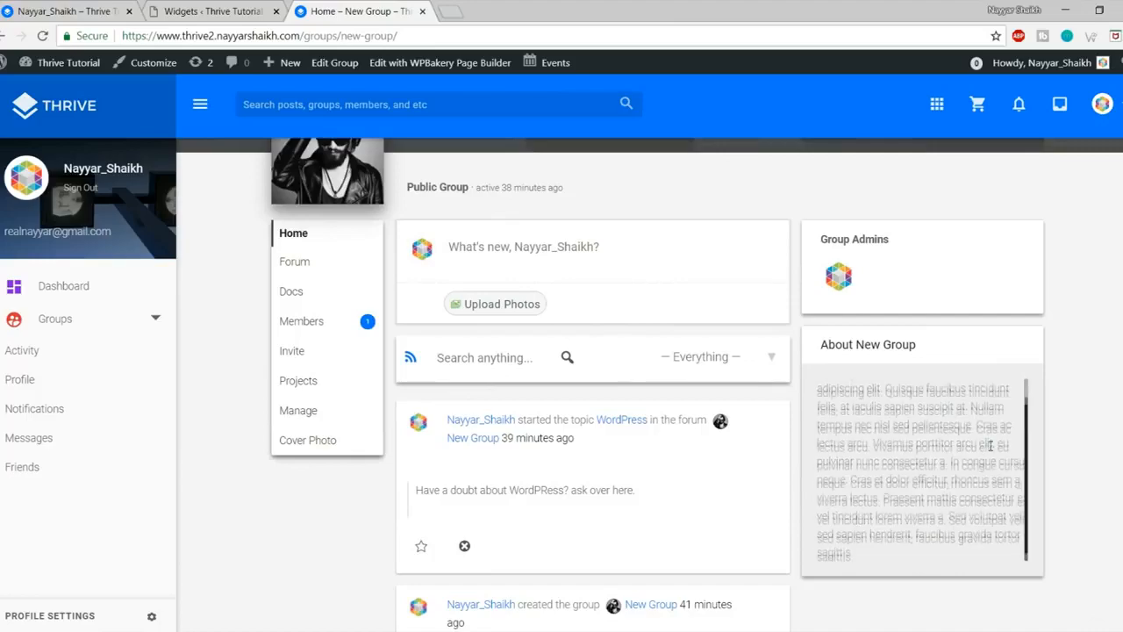
scroll(1012, 396, up, 3)
scroll(1013, 399, down, 2)
scroll(1012, 403, down, 2)
scroll(1009, 401, up, 2)
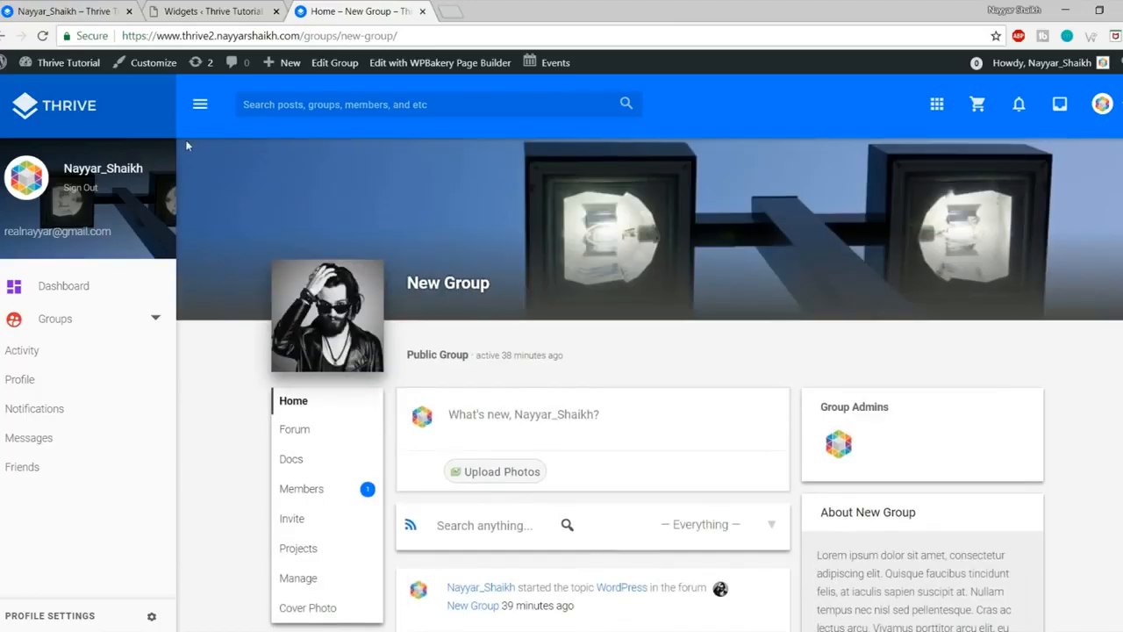
Step: Expand and collapse the BuddyPress Profile and BuddyPress sidebars on the Widgets admin page
click(175, 11)
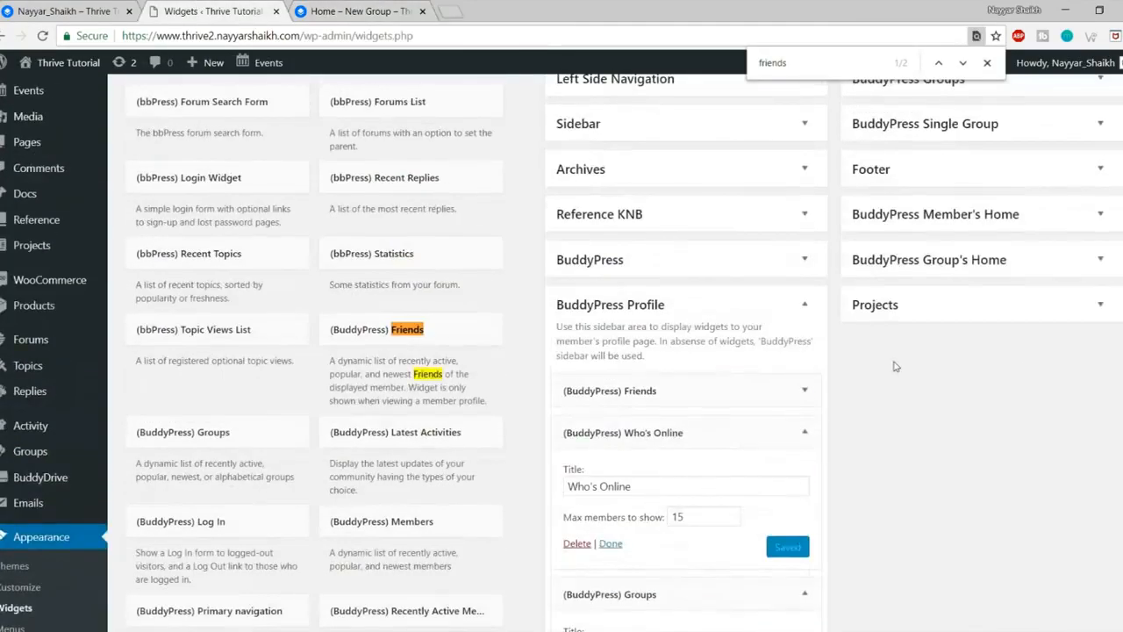
click(804, 303)
click(802, 259)
click(803, 259)
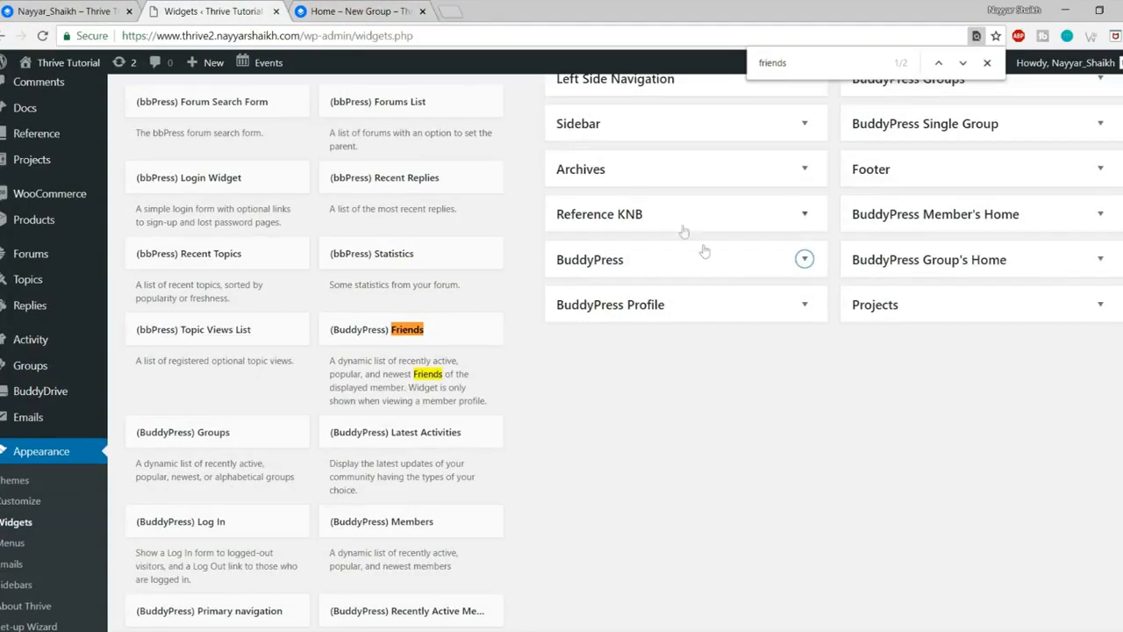
scroll(704, 252, up, 1)
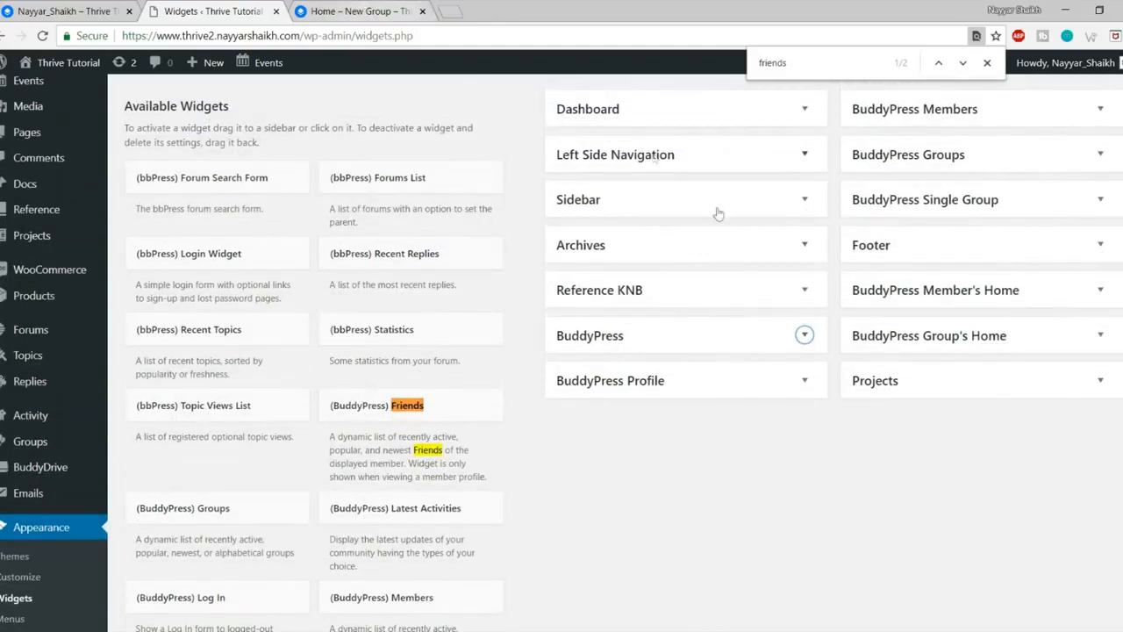
scroll(722, 276, up, 1)
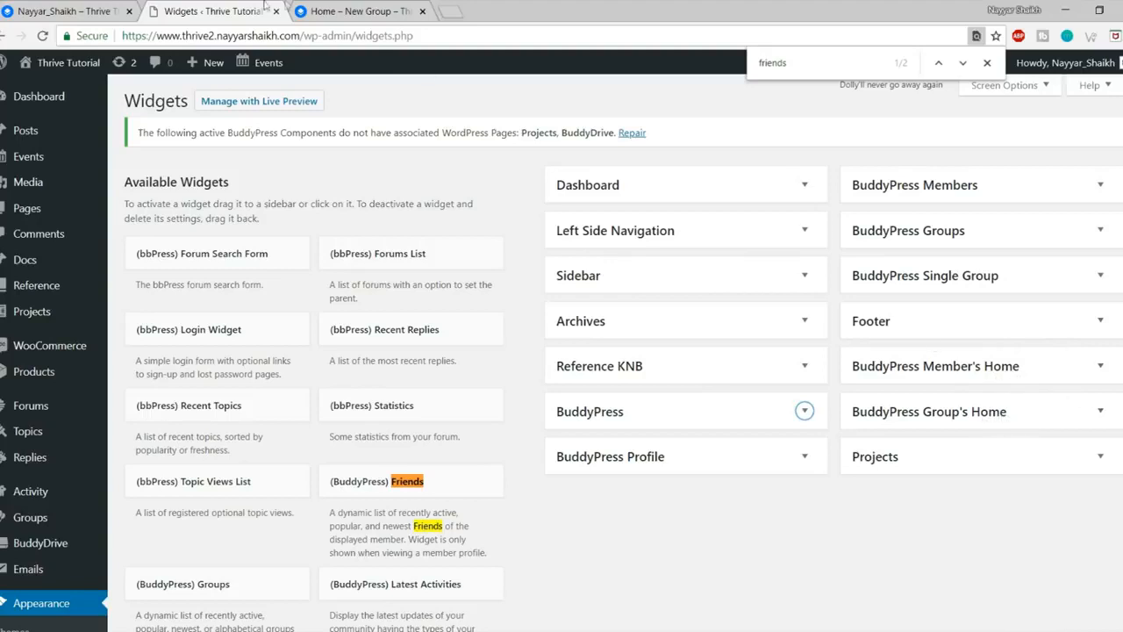
Step: Look over the other site's Groups listing page, then return to the thrive2 site
click(65, 11)
click(61, 353)
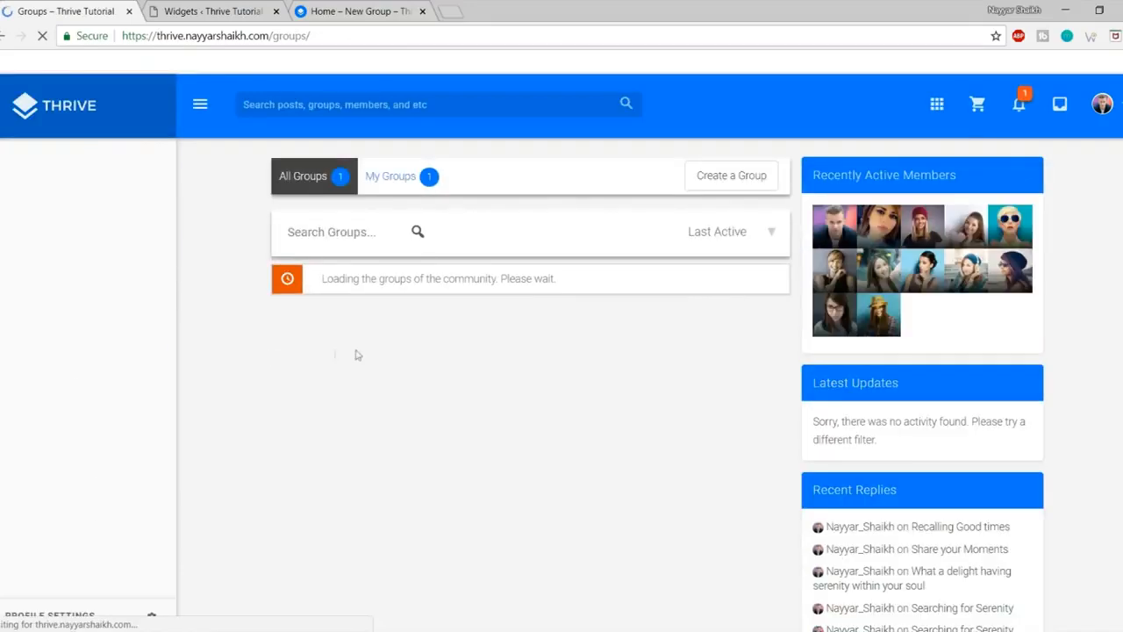
scroll(933, 396, down, 6)
scroll(933, 406, up, 5)
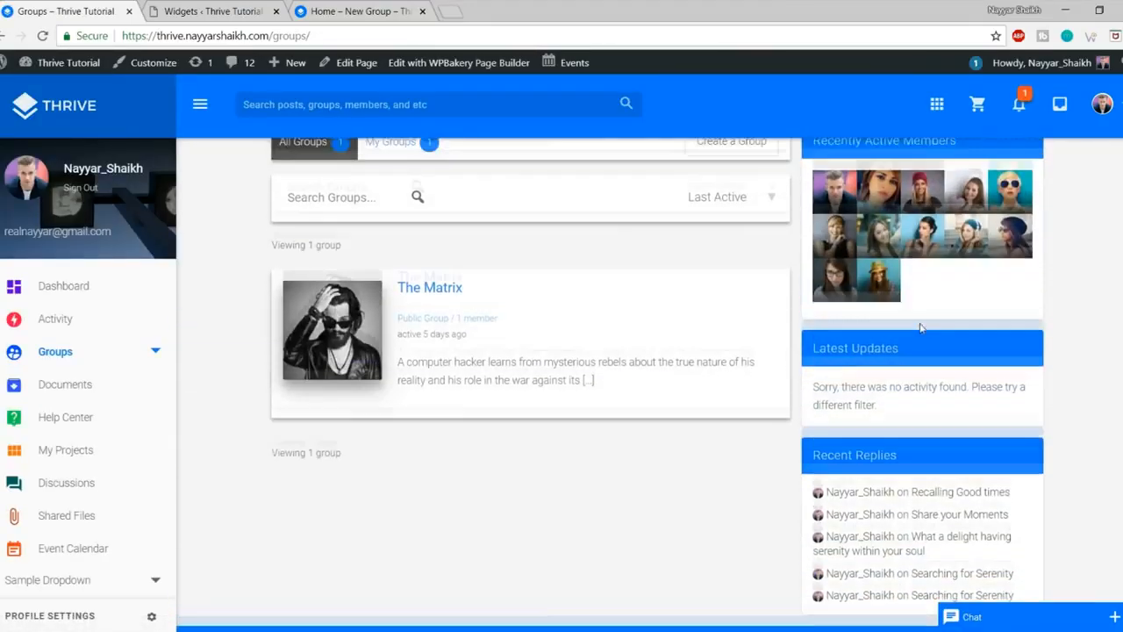
click(346, 10)
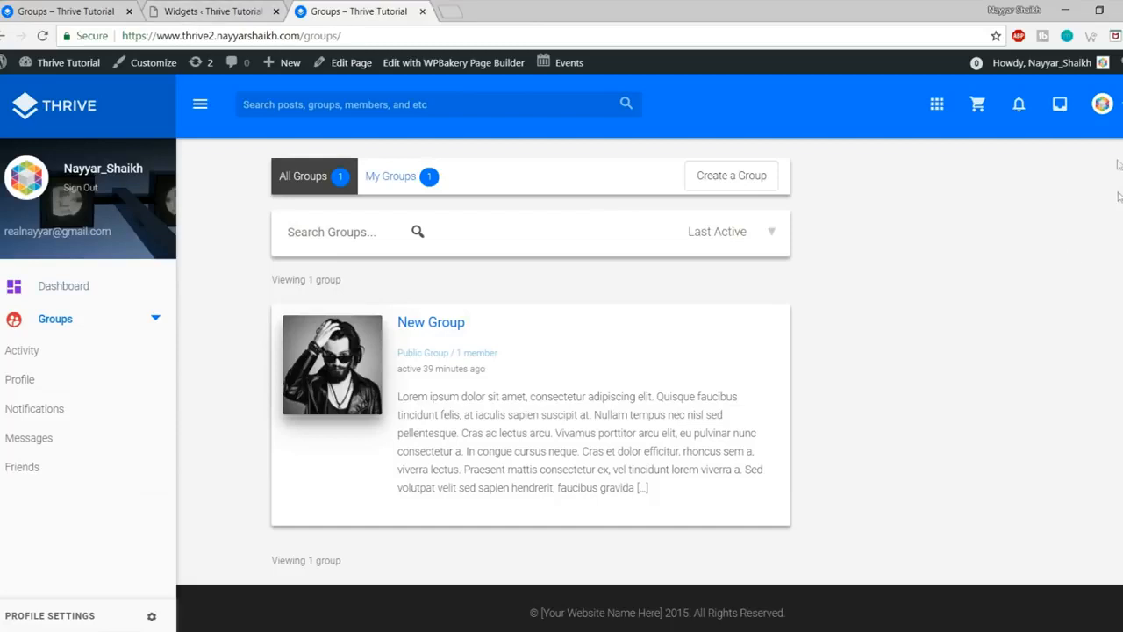
Step: Check the BuddyPress Group's Home sidebar, then open Members from the thrive2 account menu
click(235, 7)
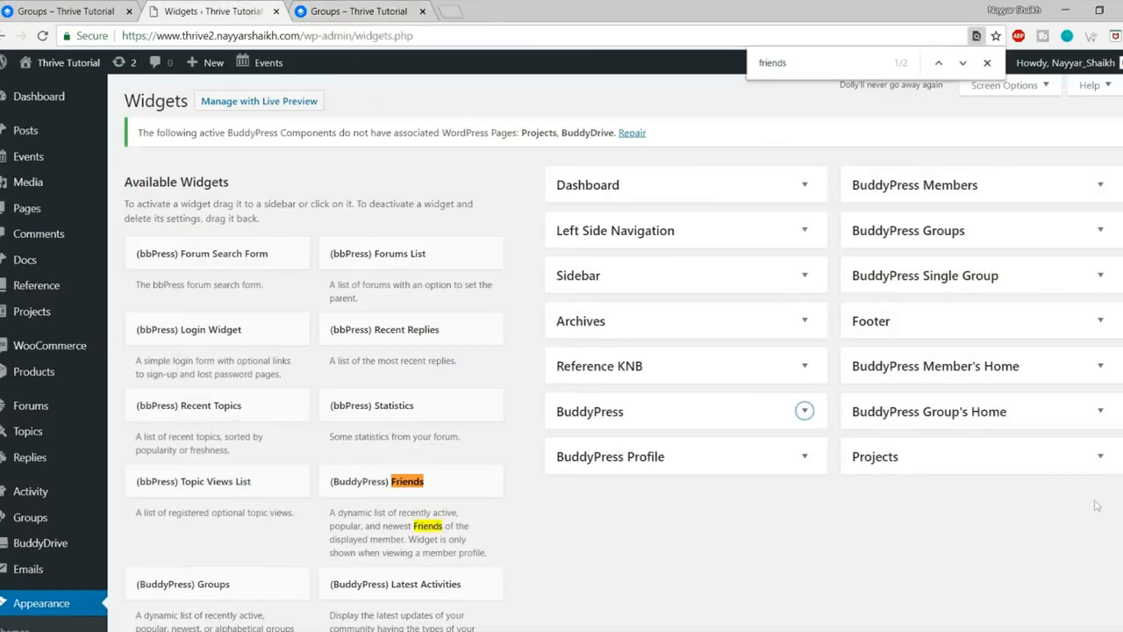
click(1087, 420)
click(1047, 412)
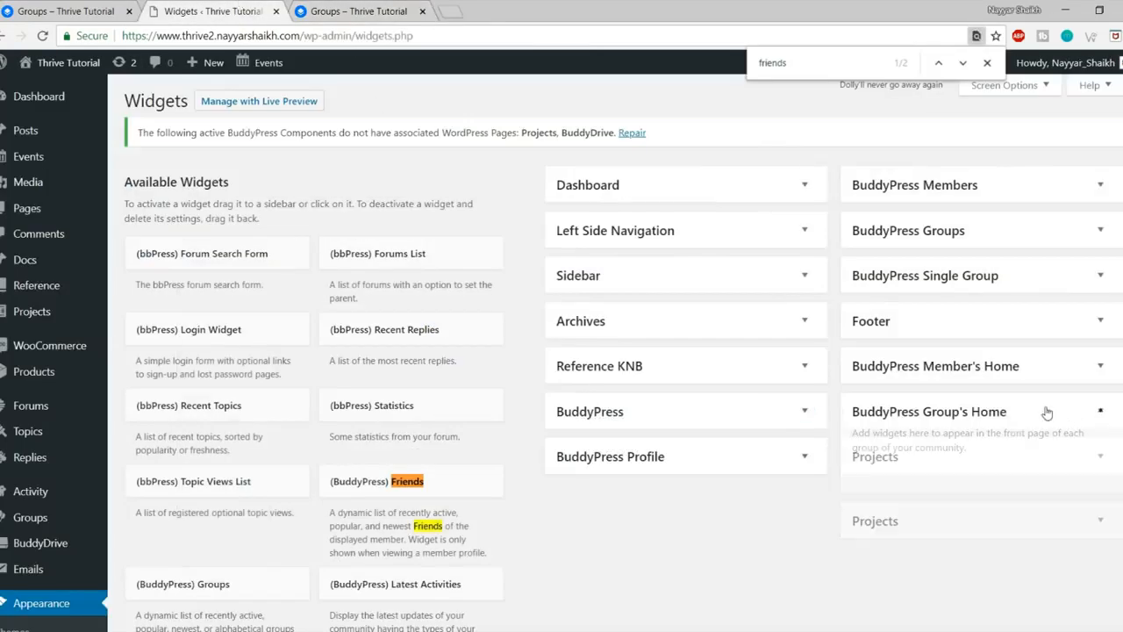
click(70, 10)
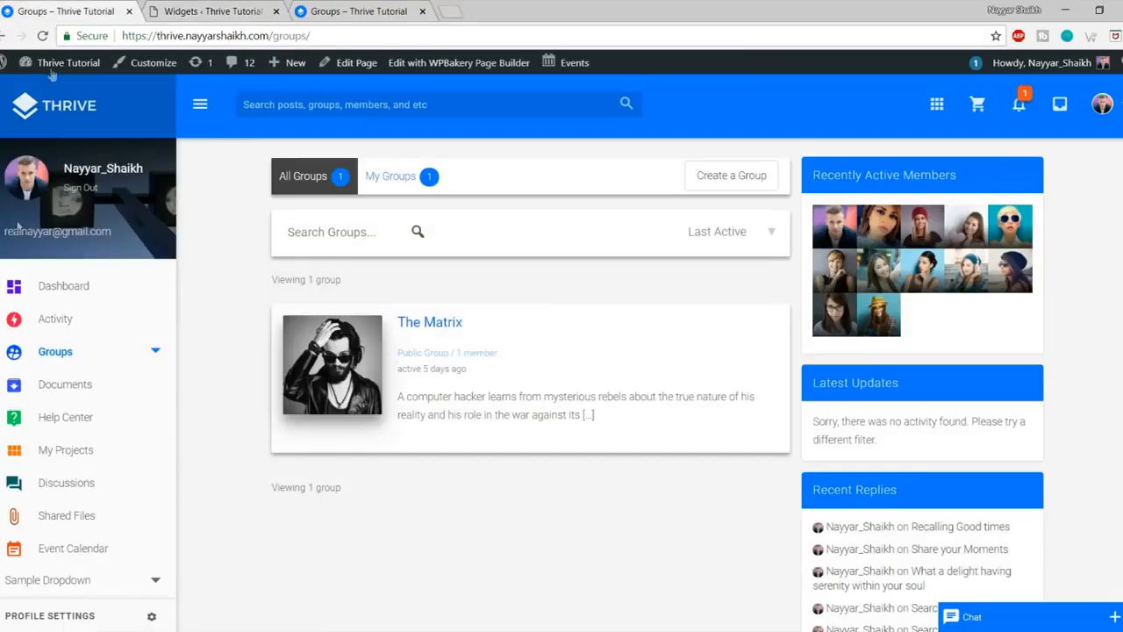
click(394, 8)
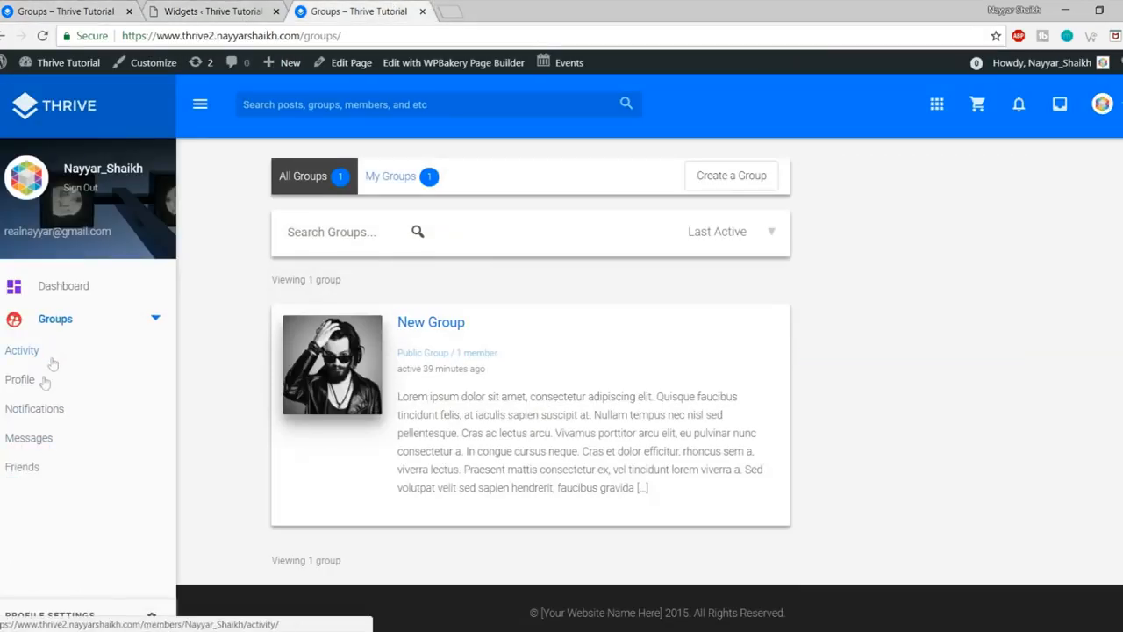
click(1119, 105)
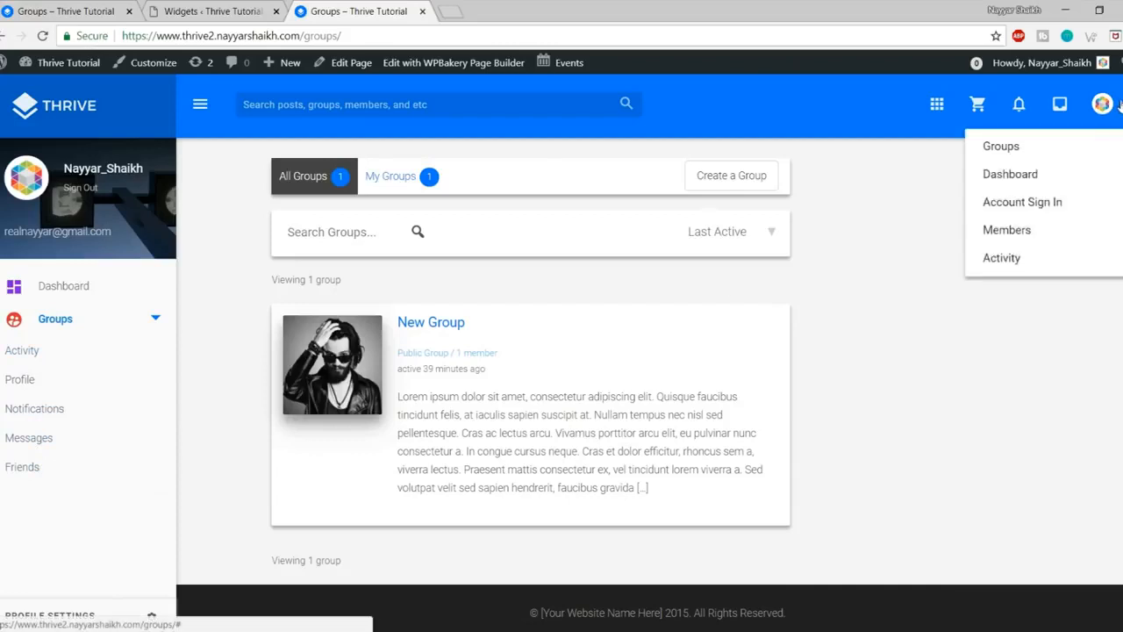
click(1035, 234)
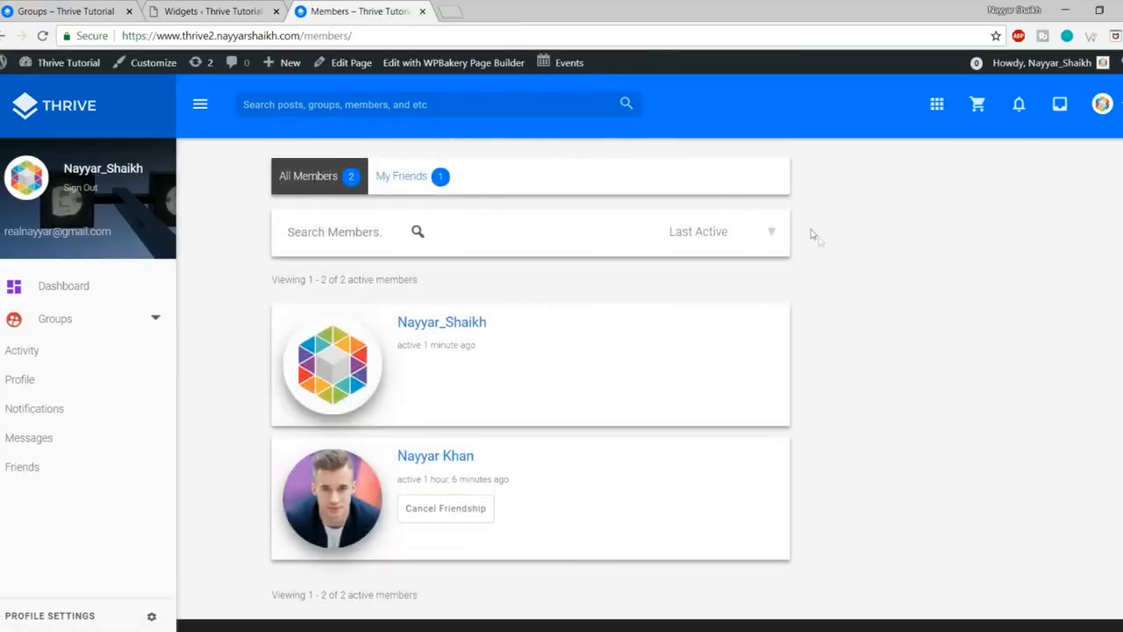
Step: Expand and collapse the BuddyPress Member's Home, Single Group, Dashboard and Profile widget areas
click(184, 7)
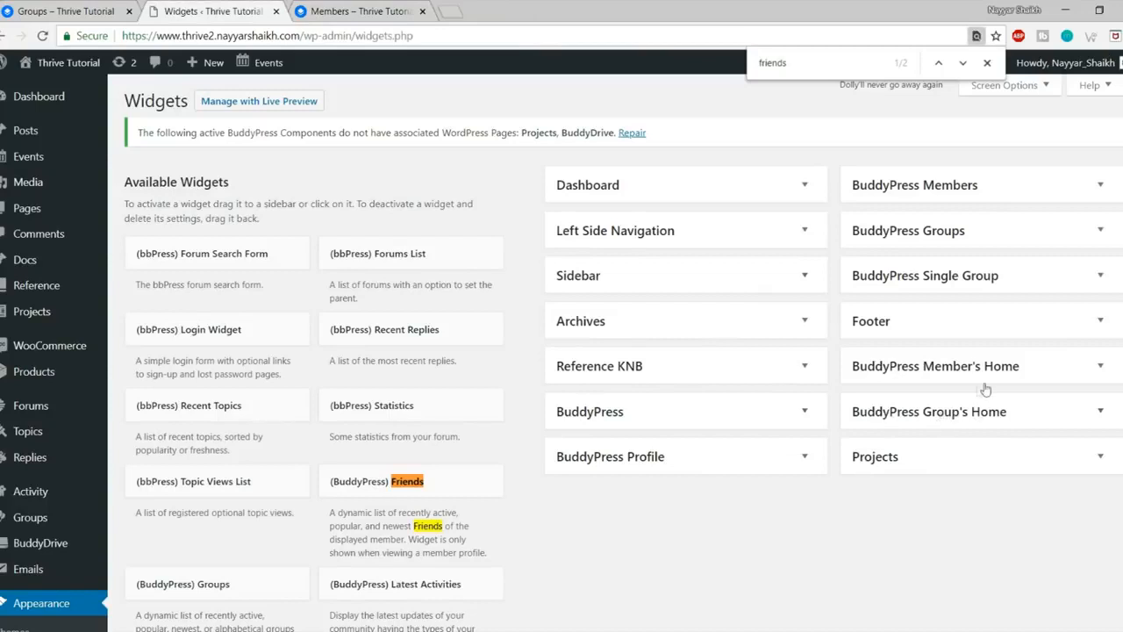
click(1032, 376)
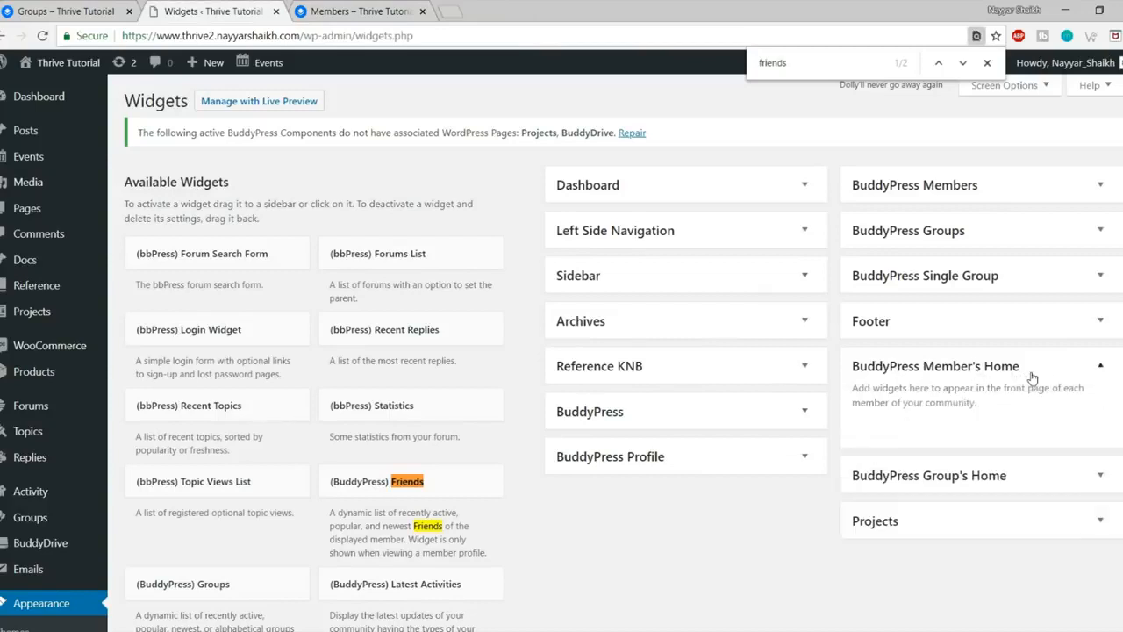
click(1055, 373)
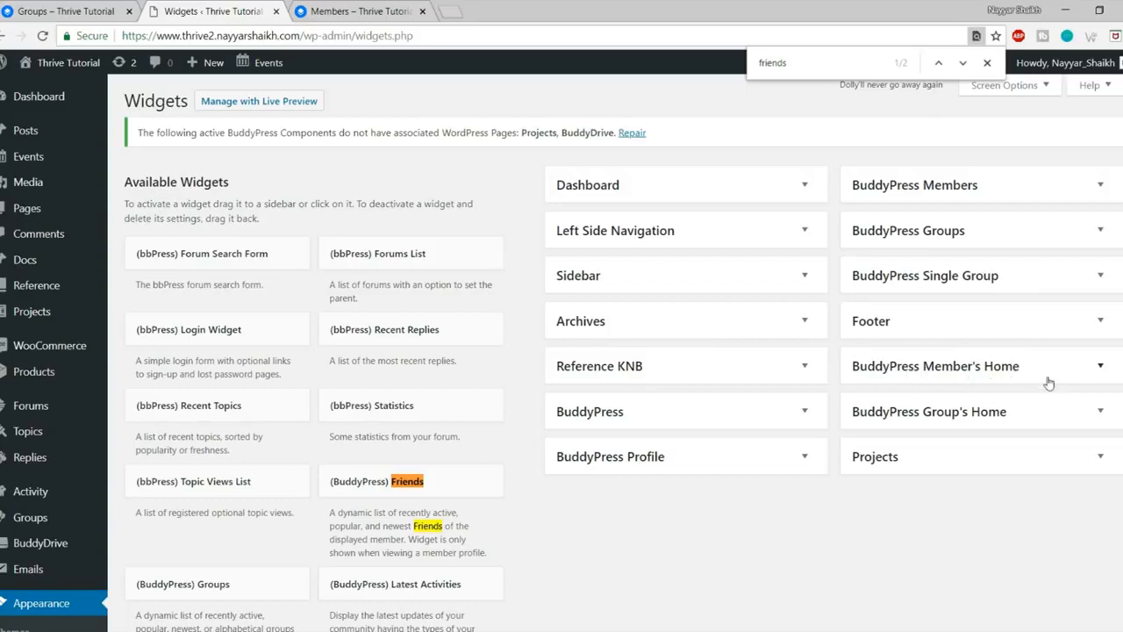
click(1027, 278)
click(1026, 277)
click(741, 187)
click(741, 187)
click(721, 464)
click(721, 464)
Step: Close the Wise Chat panel on the first site's groups page and check the members page
click(72, 7)
scroll(1050, 620, down, 2)
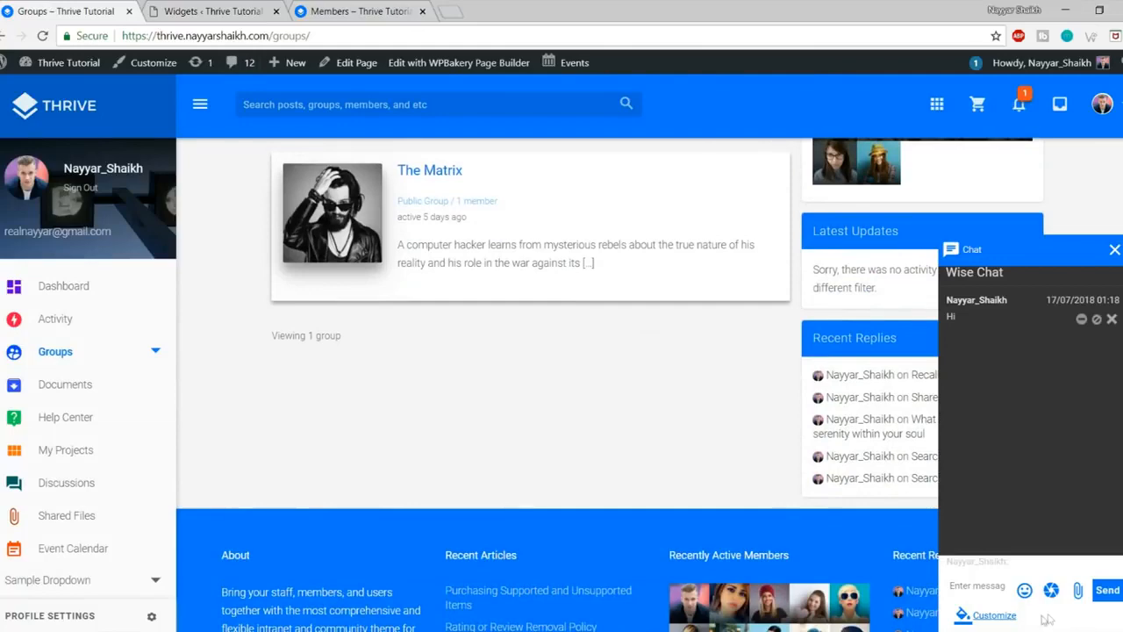
click(1114, 251)
click(338, 15)
scroll(1049, 607, down, 2)
scroll(1053, 626, up, 1)
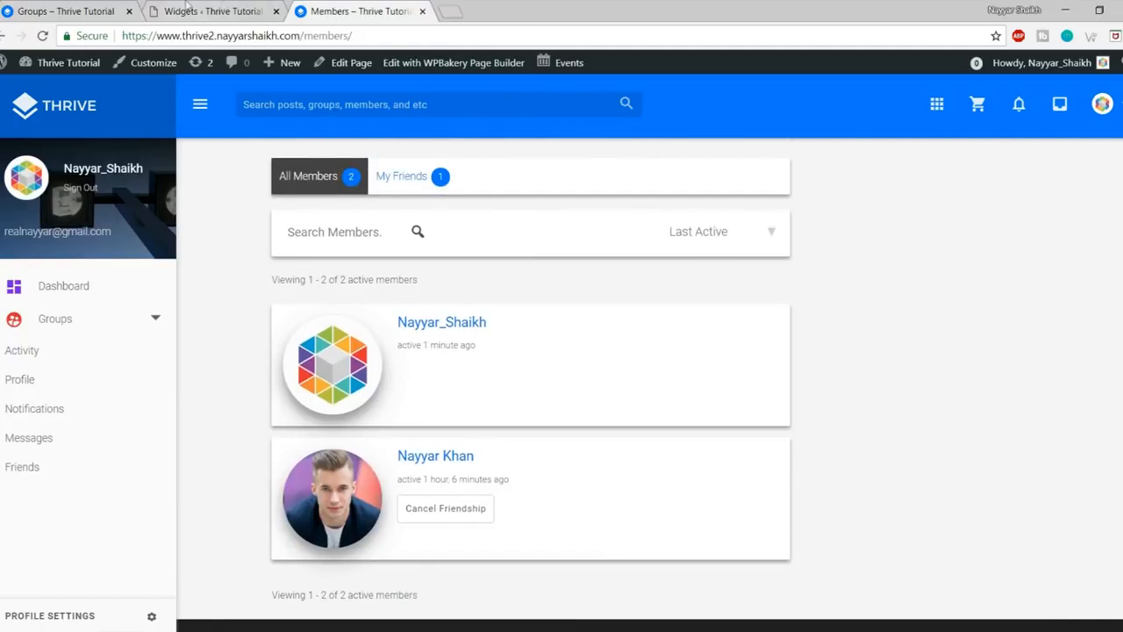
Step: Return to the Widgets page and scroll through the available BuddyPress widgets
click(222, 7)
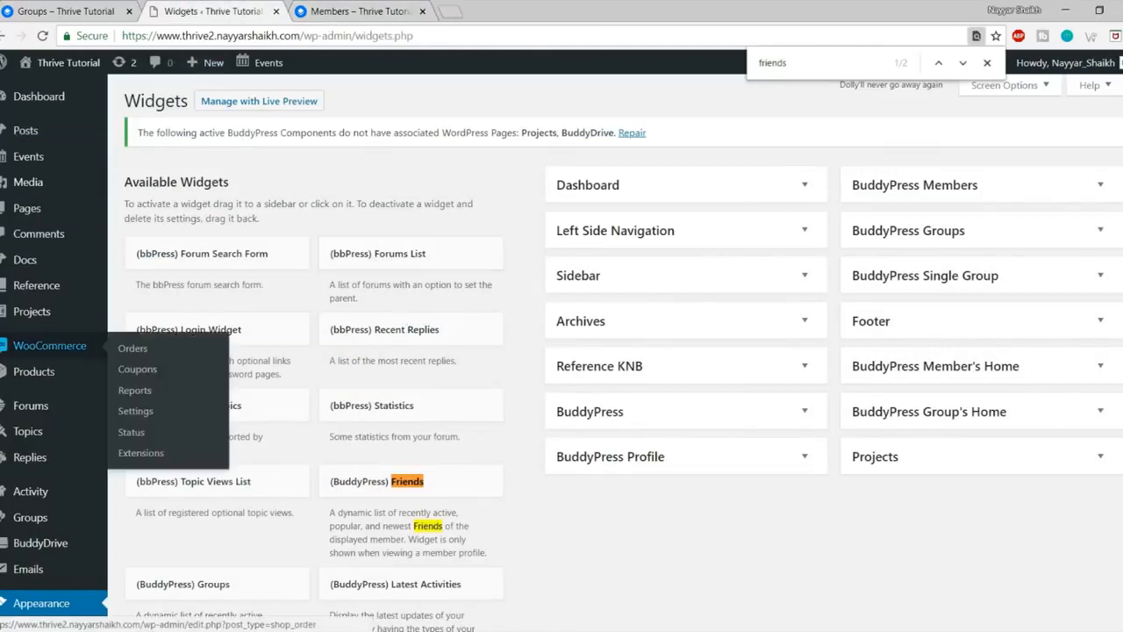
scroll(40, 373, down, 2)
mouse_move(48, 386)
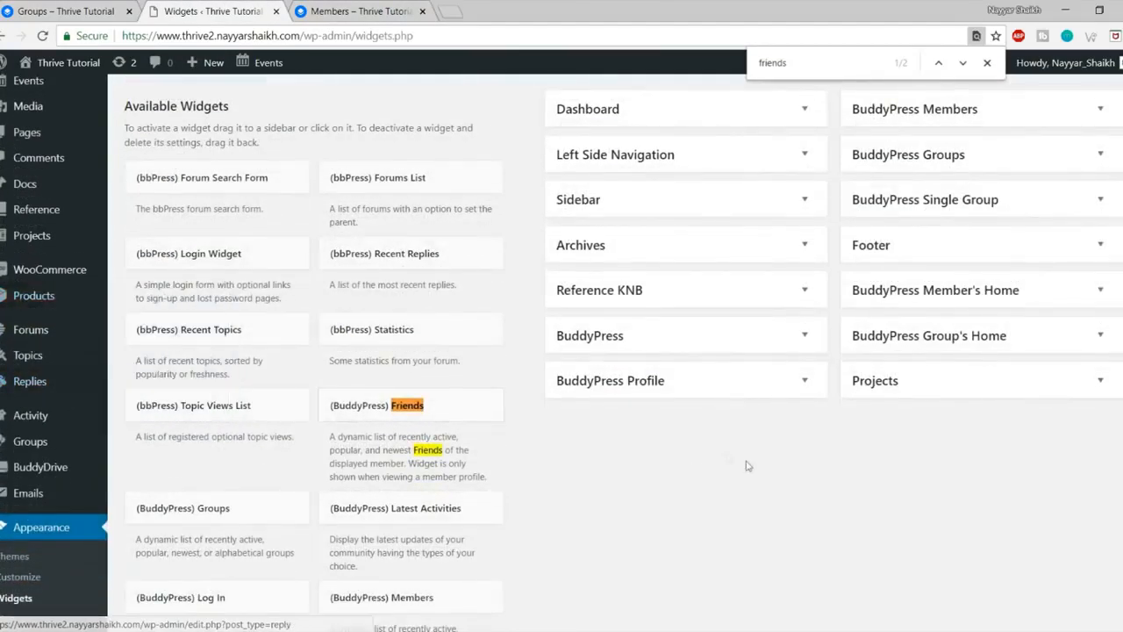
scroll(770, 500, up, 2)
mouse_move(22, 275)
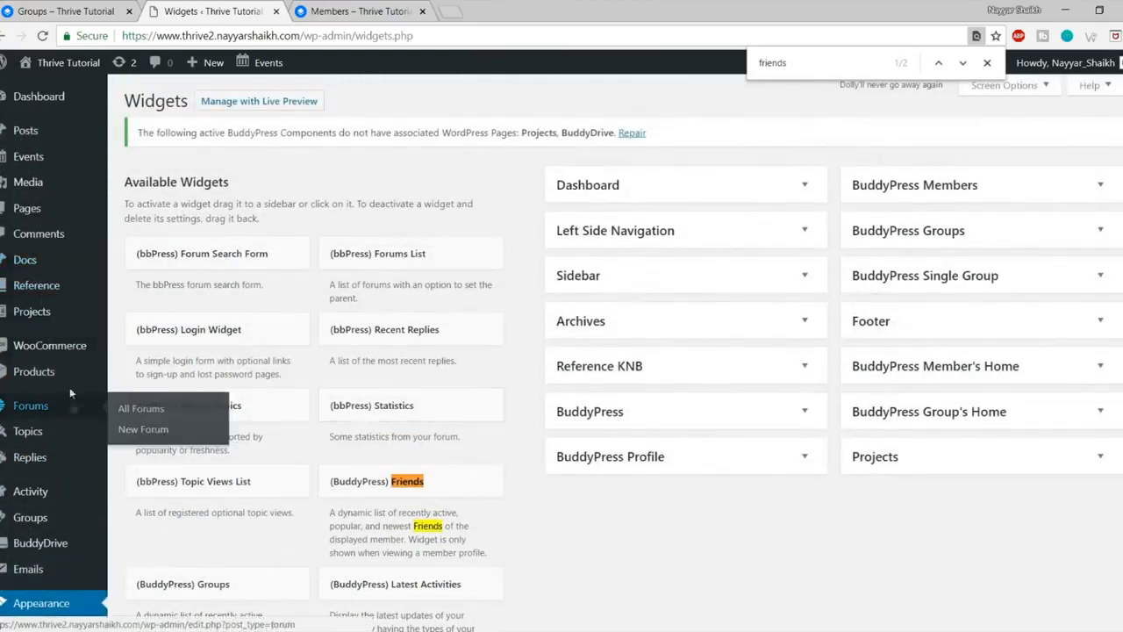
scroll(48, 205, down, 1)
scroll(63, 342, down, 9)
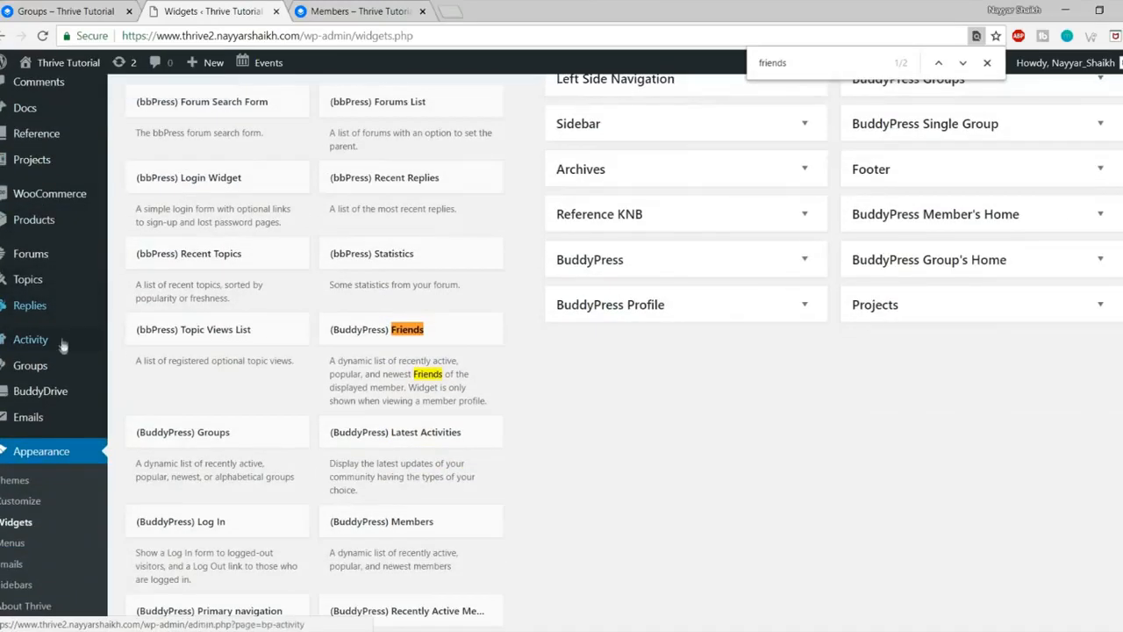
Step: Search Plugins > Add New for 'wise' and install the Wise Chat plugin
mouse_move(42, 456)
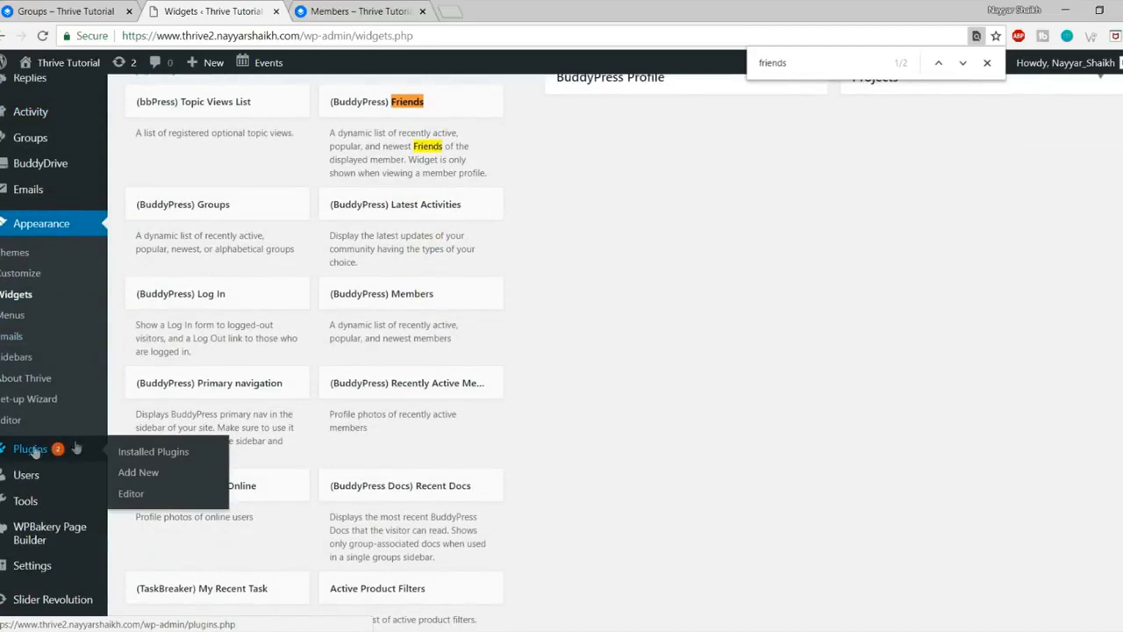
click(140, 472)
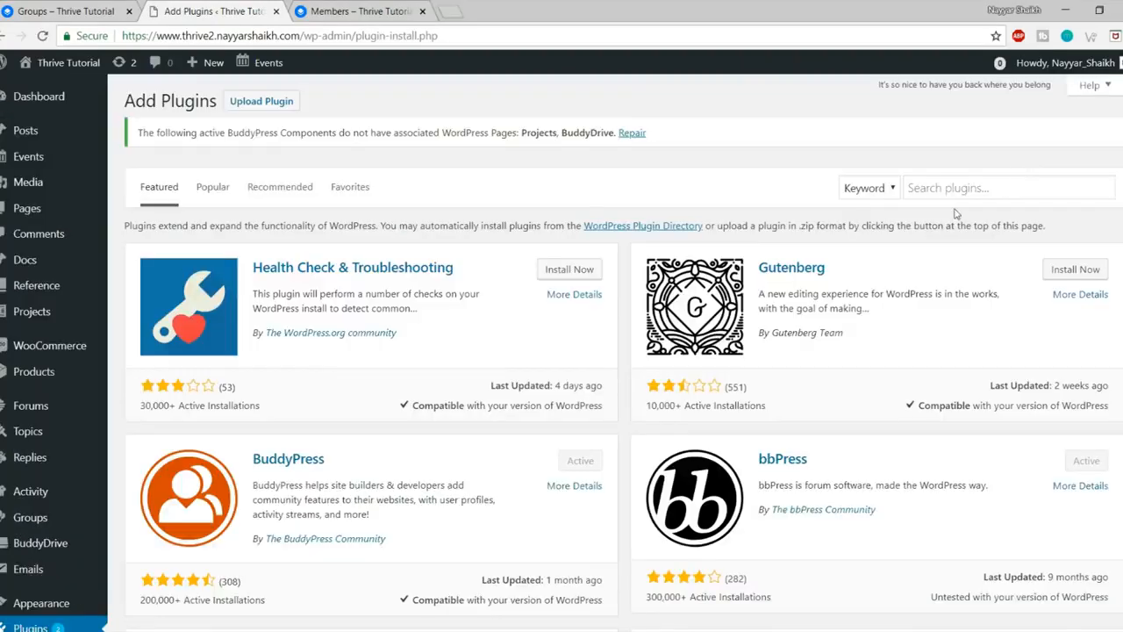
click(961, 189)
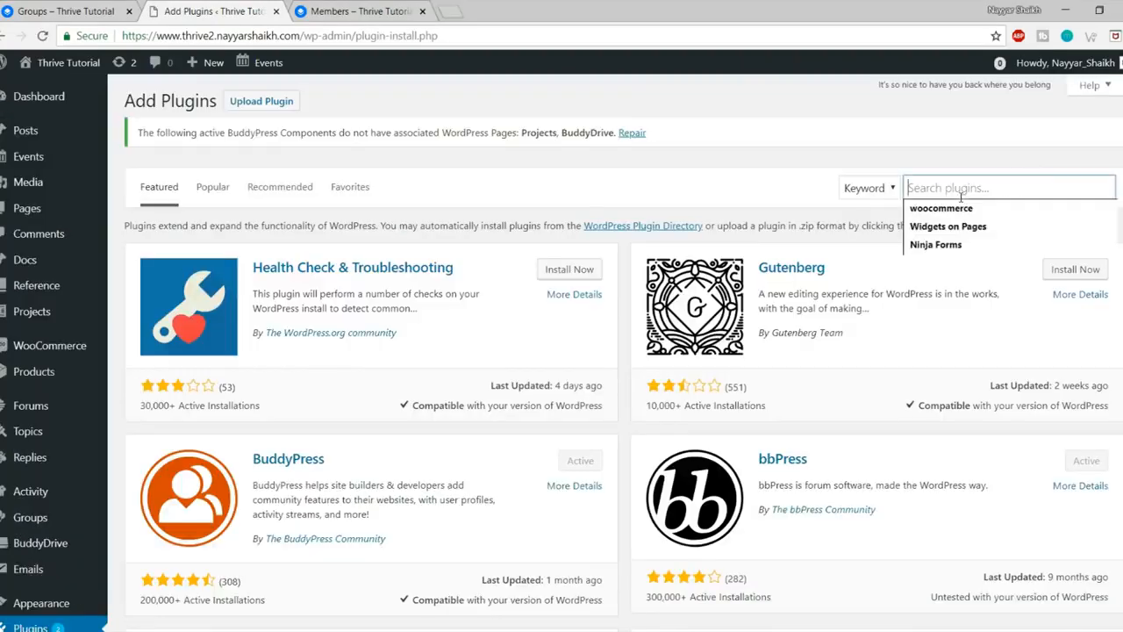
text(wis)
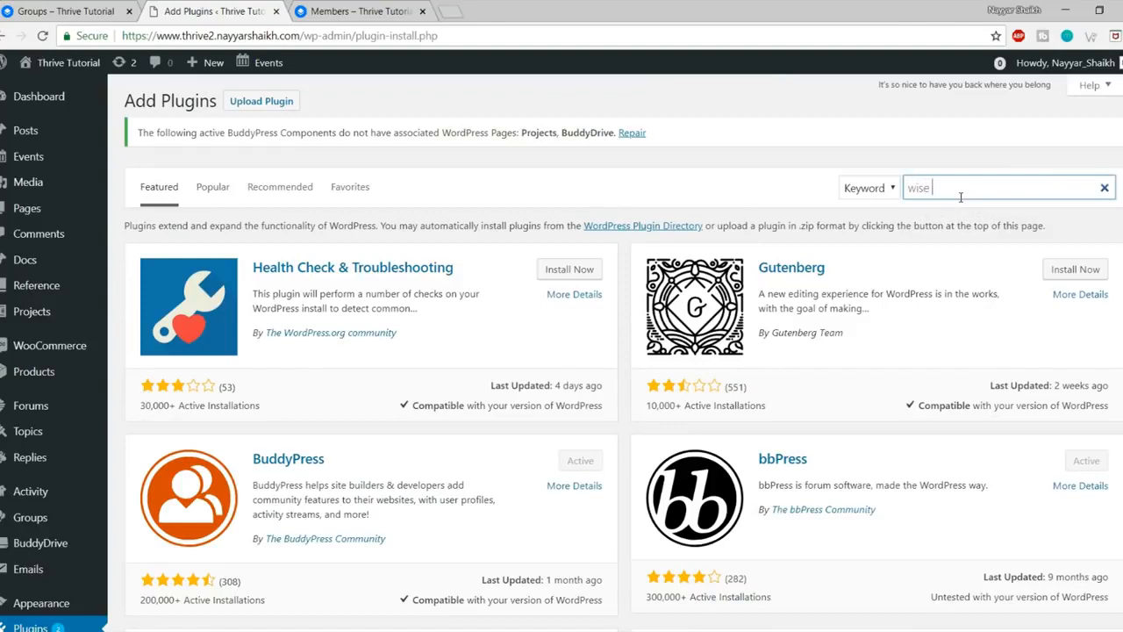
text(e)
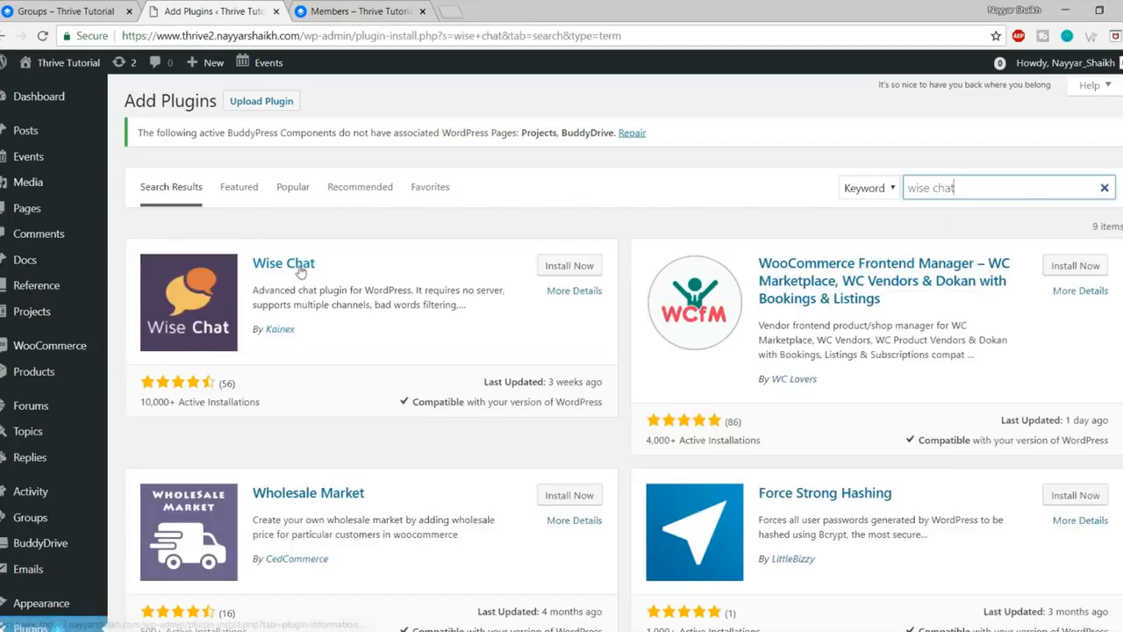
click(572, 265)
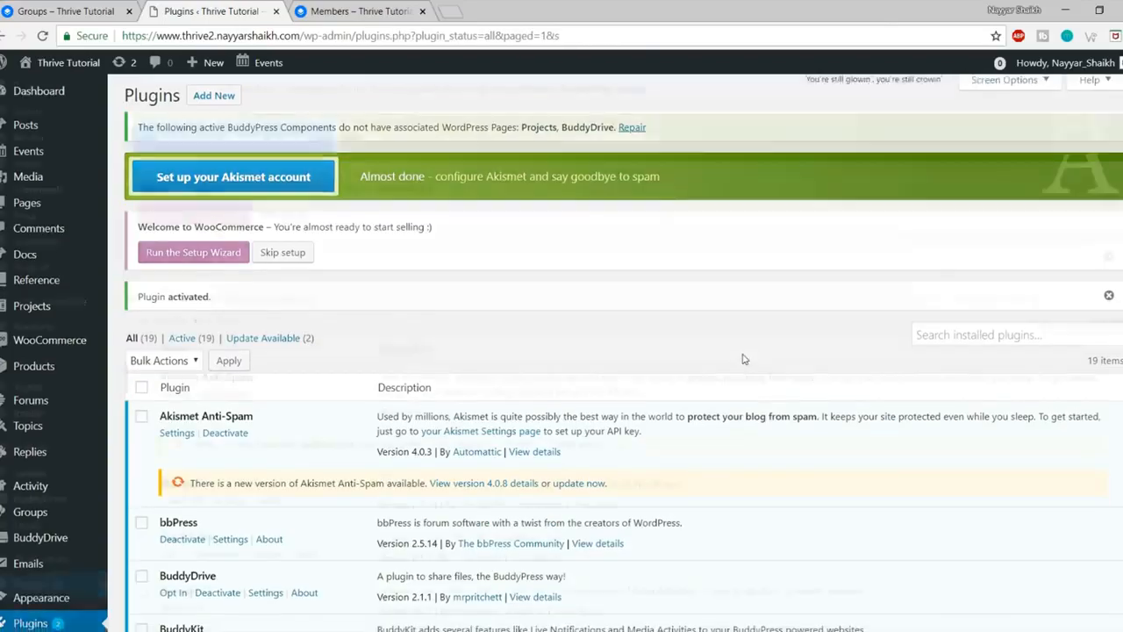
Step: In Settings > Wise Chat Settings, tick Disable Anonymous Users
scroll(742, 358, down, 5)
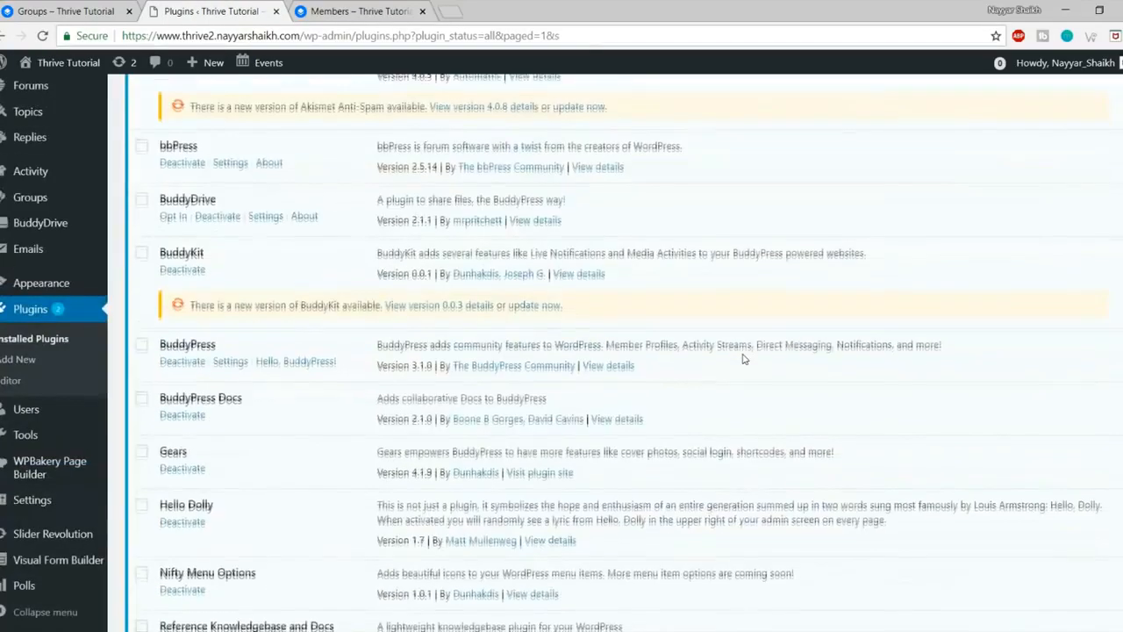
scroll(743, 358, down, 7)
scroll(87, 401, up, 2)
mouse_move(88, 397)
scroll(89, 397, down, 2)
mouse_move(41, 505)
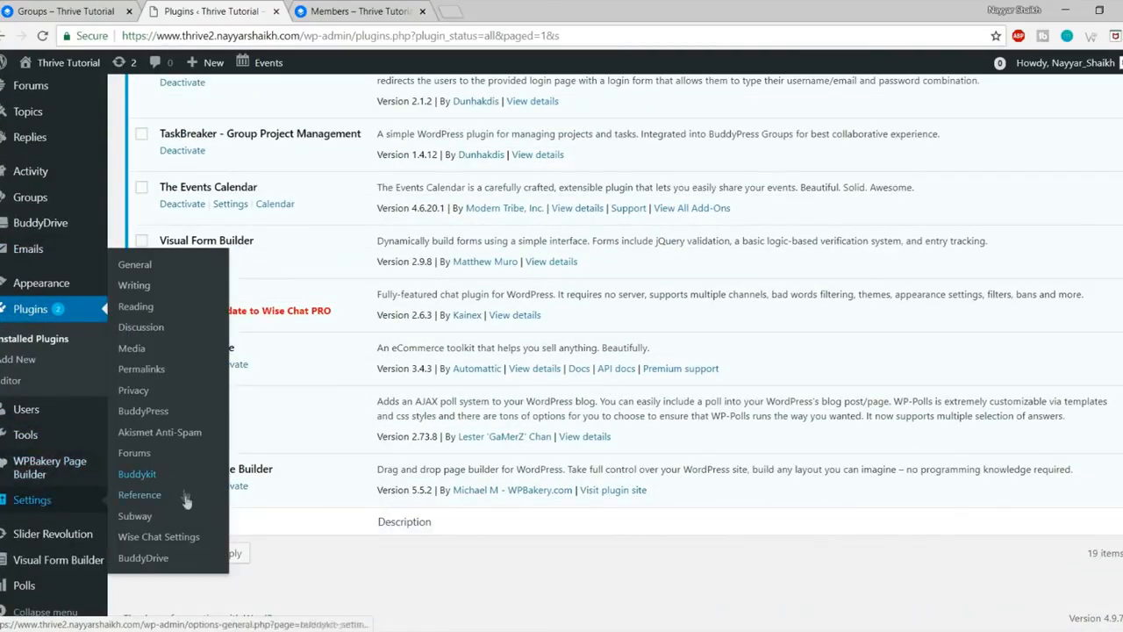
click(172, 543)
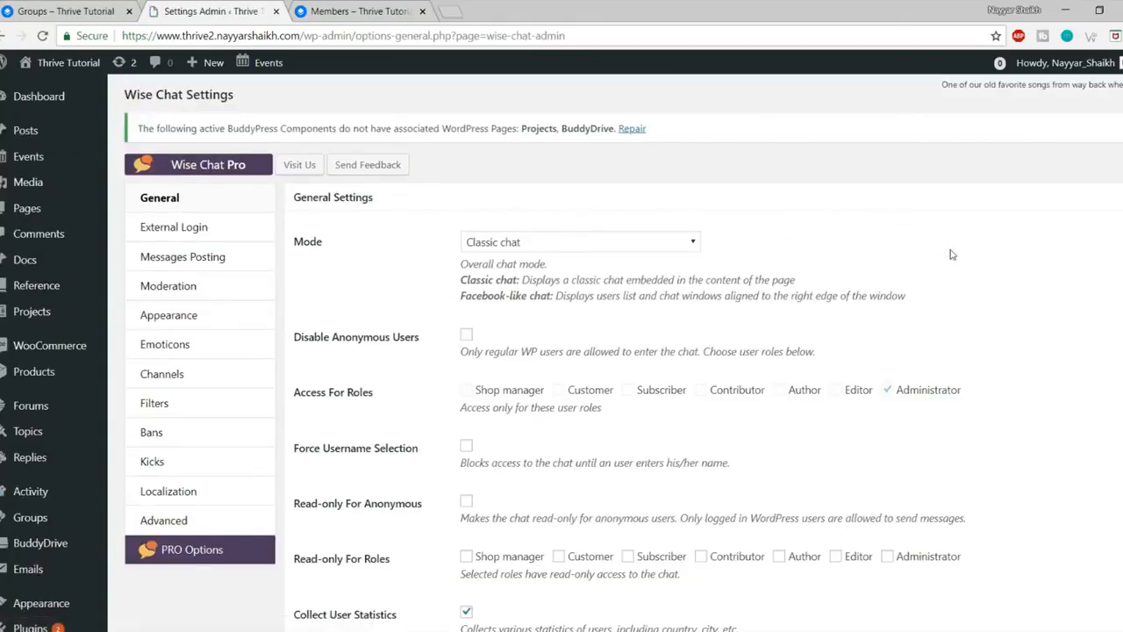
scroll(953, 254, down, 1)
click(467, 259)
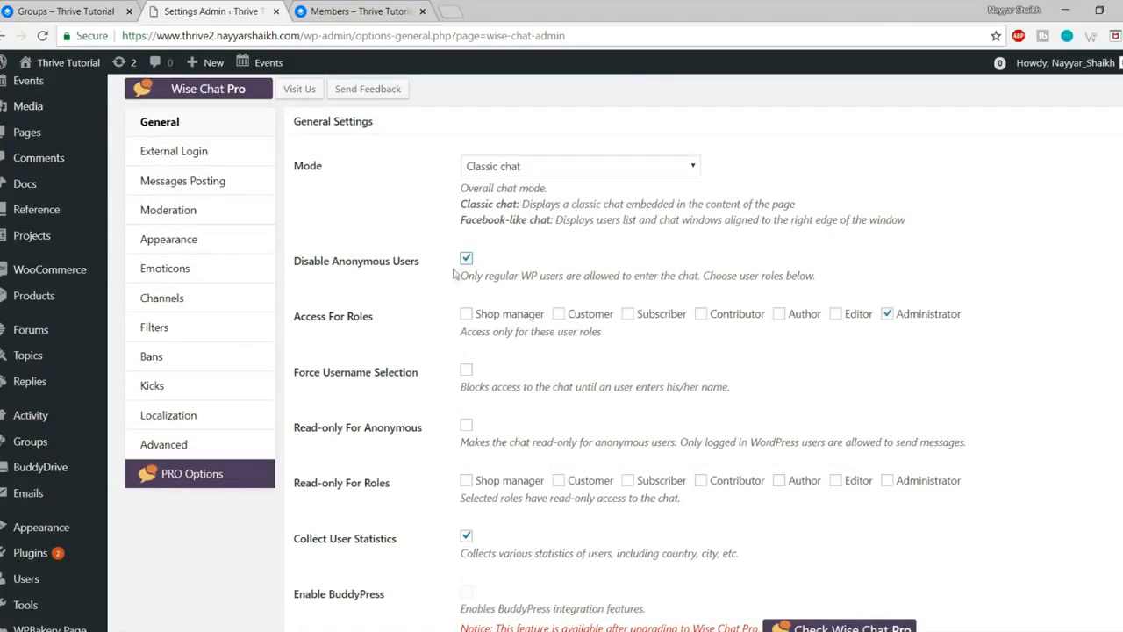
drag(809, 275, 486, 278)
click(485, 278)
Step: Save the Wise Chat settings after glancing at the members page
click(360, 11)
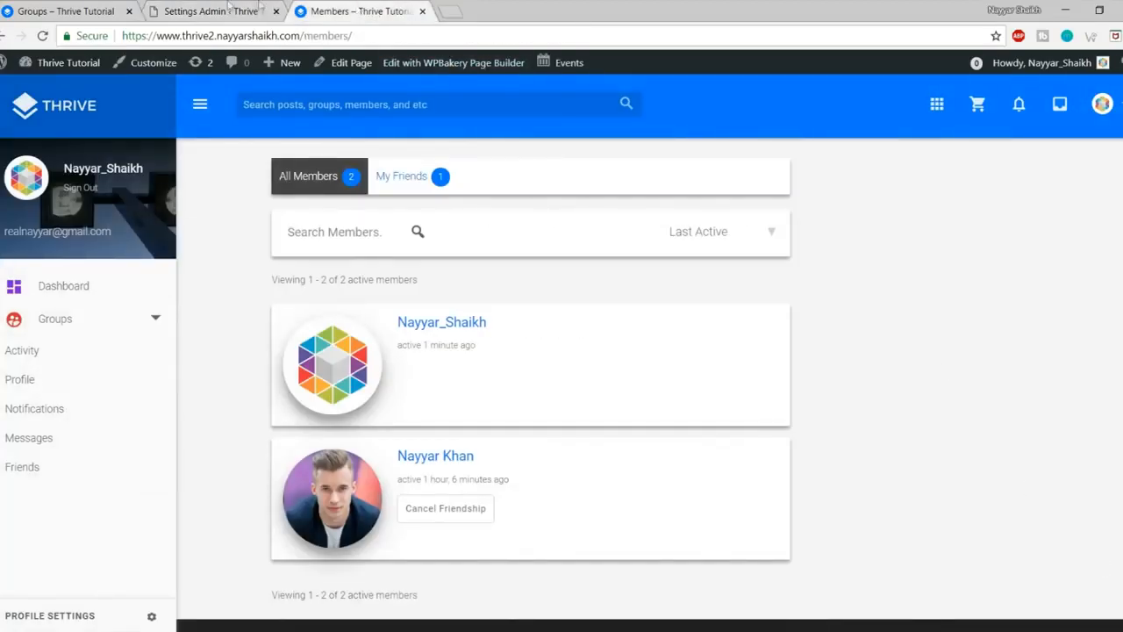
click(224, 11)
scroll(1073, 389, down, 3)
scroll(1074, 389, up, 3)
scroll(956, 441, down, 4)
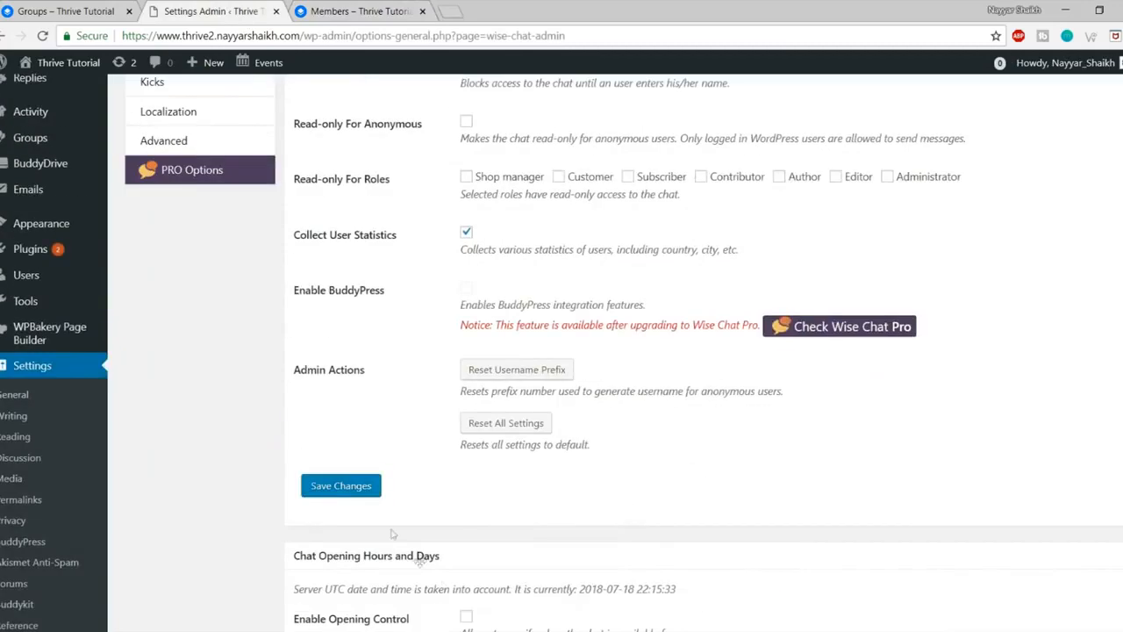
click(341, 488)
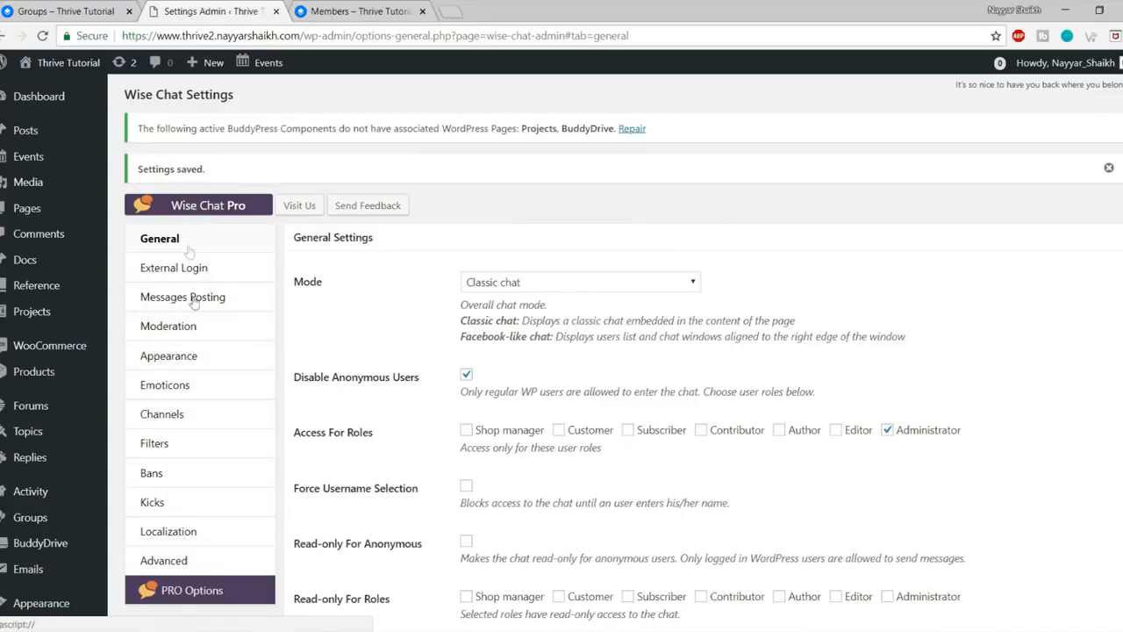
Step: Review the Appearance chat themes, then reload the Members page to show the chat bar
click(198, 359)
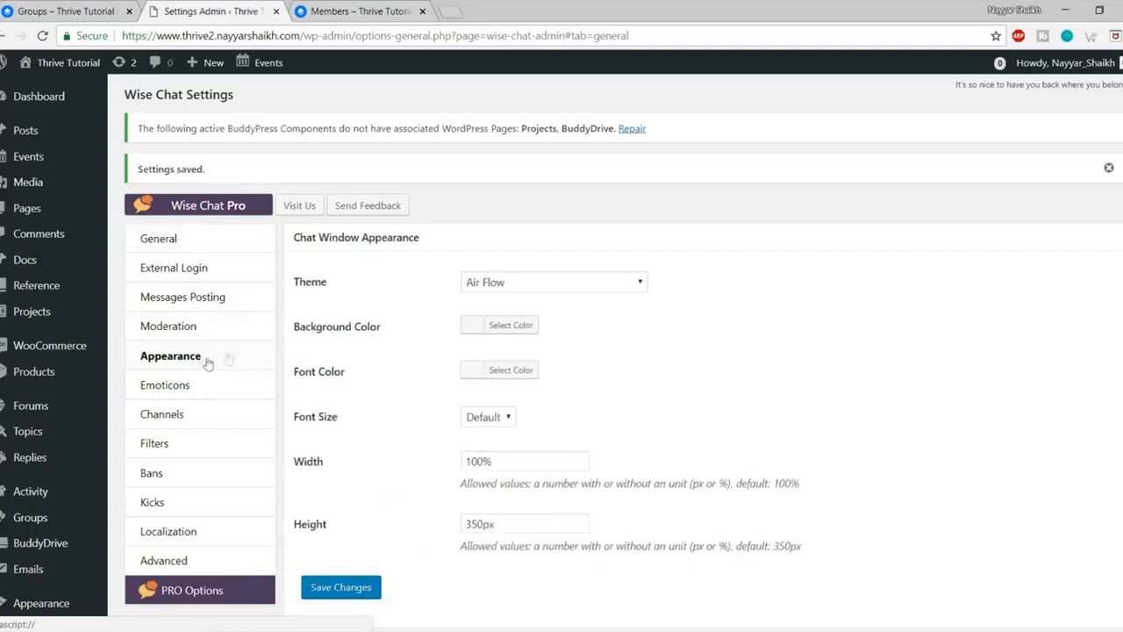
click(639, 282)
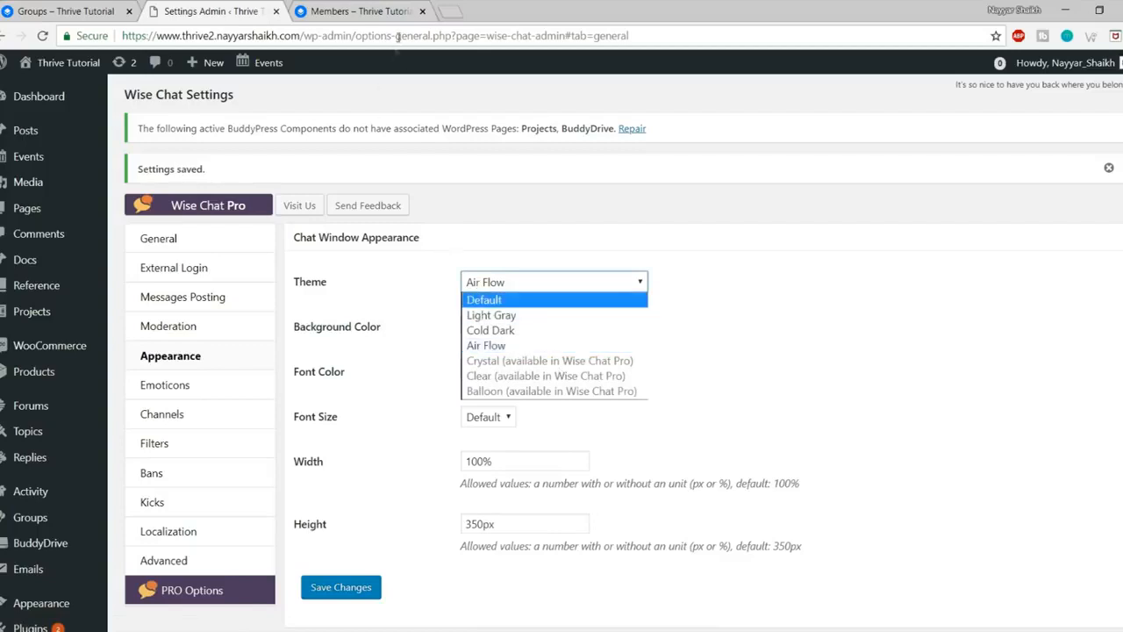
click(355, 10)
click(44, 35)
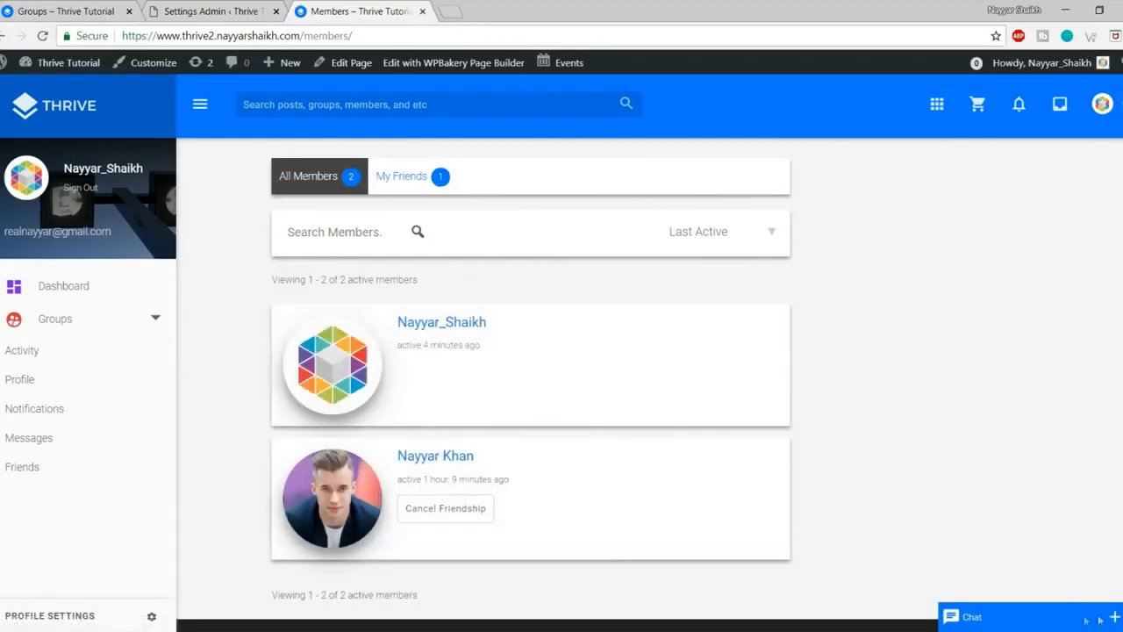
Step: Open and close the Wise Chat panel twice on the members page
click(1059, 624)
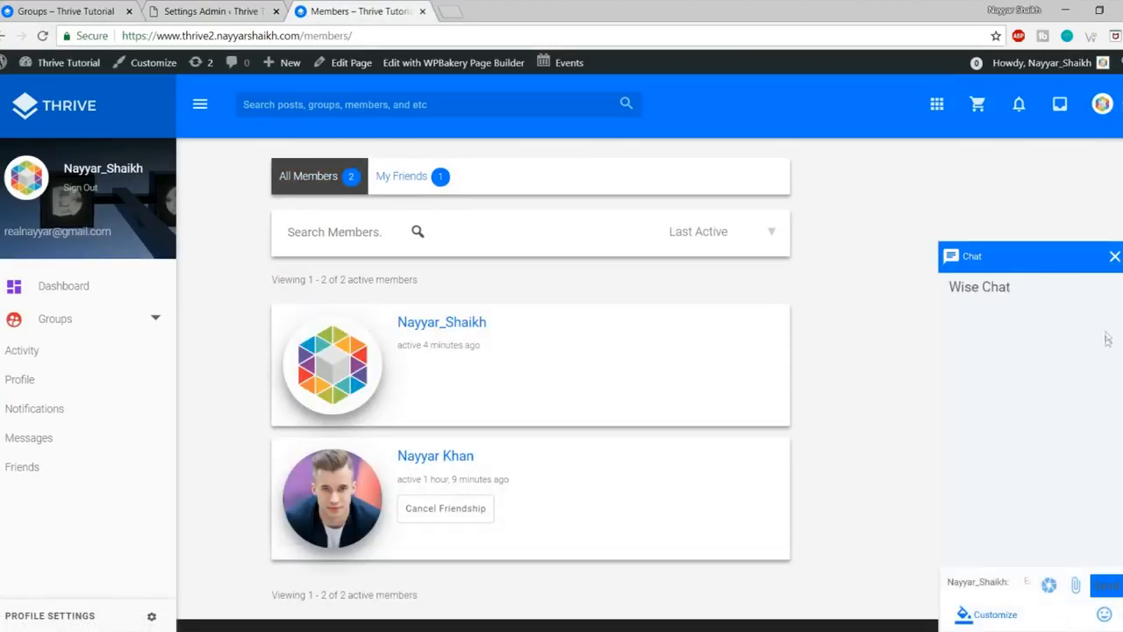
click(1114, 256)
click(994, 607)
click(1115, 258)
scroll(1045, 478, down, 1)
scroll(790, 487, up, 1)
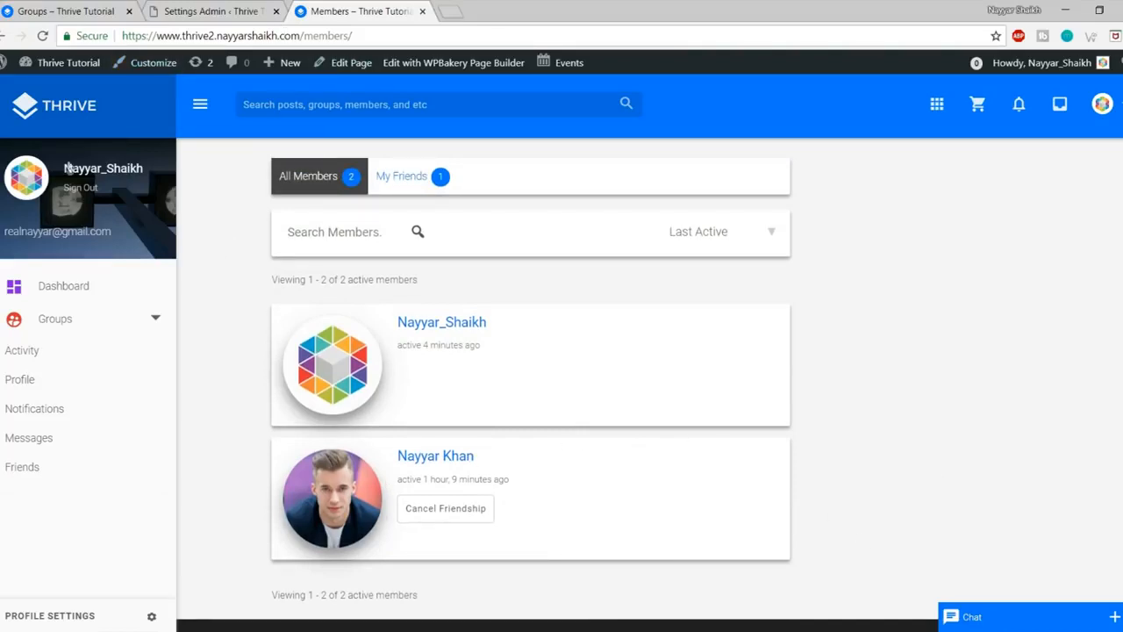
Step: Go to the home page via the THRIVE logo and inspect the footer copyright text
click(75, 124)
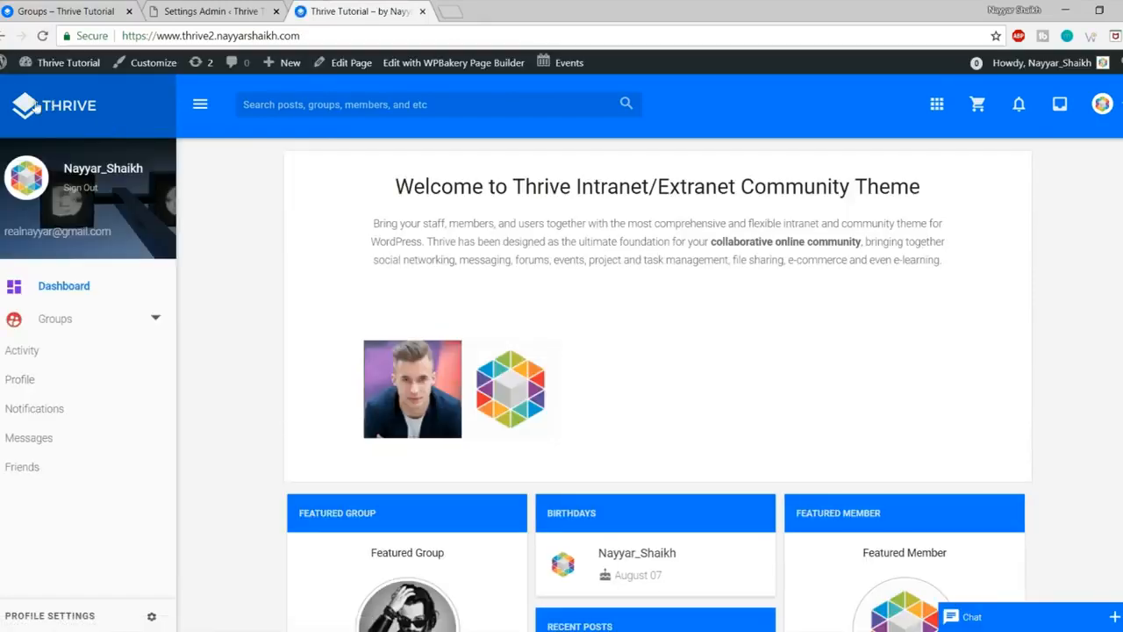
scroll(527, 607, down, 7)
drag(527, 608, 822, 610)
click(824, 611)
scroll(757, 593, up, 7)
Step: Install Kirki 3.0.33 from the Customizer's required-plugin notice and activate it as Kirki Toolkit
click(151, 67)
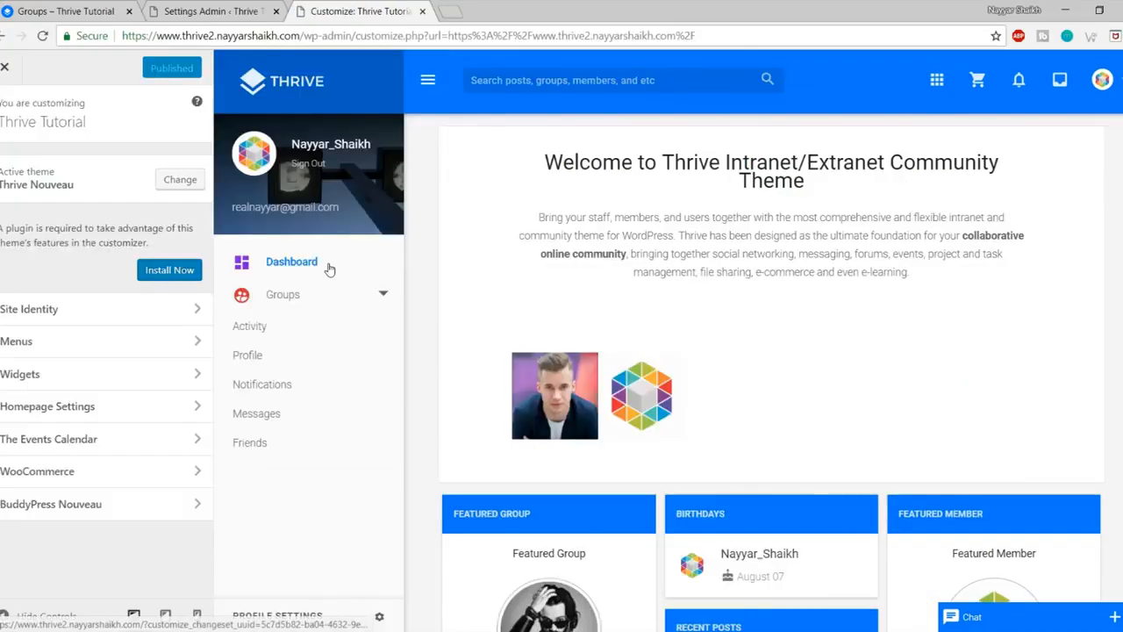
drag(21, 228, 170, 241)
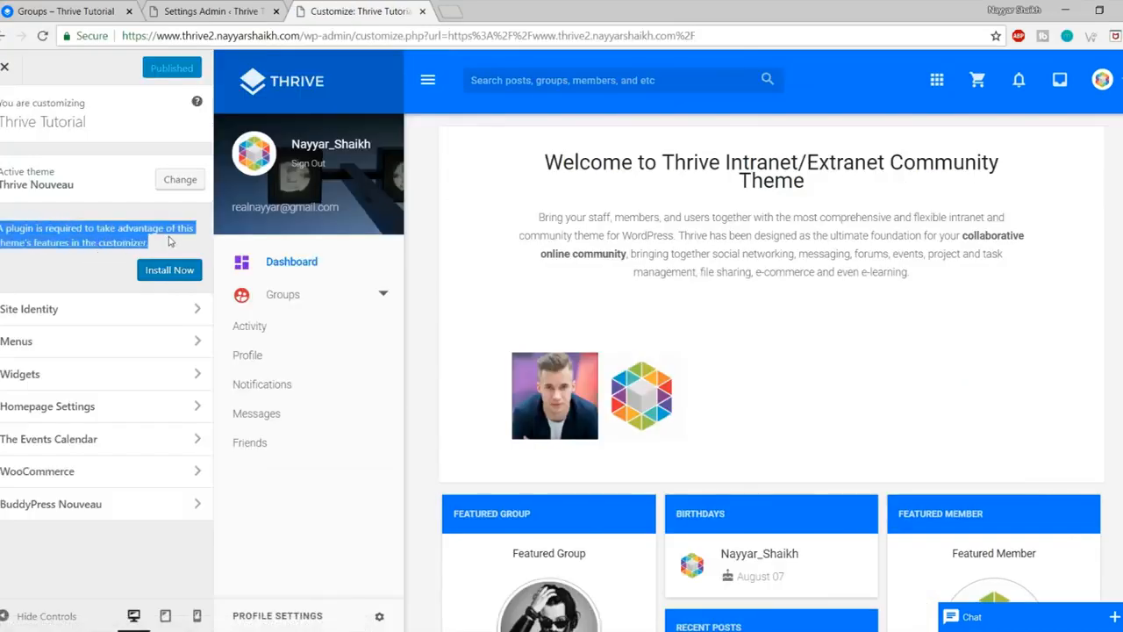
click(93, 245)
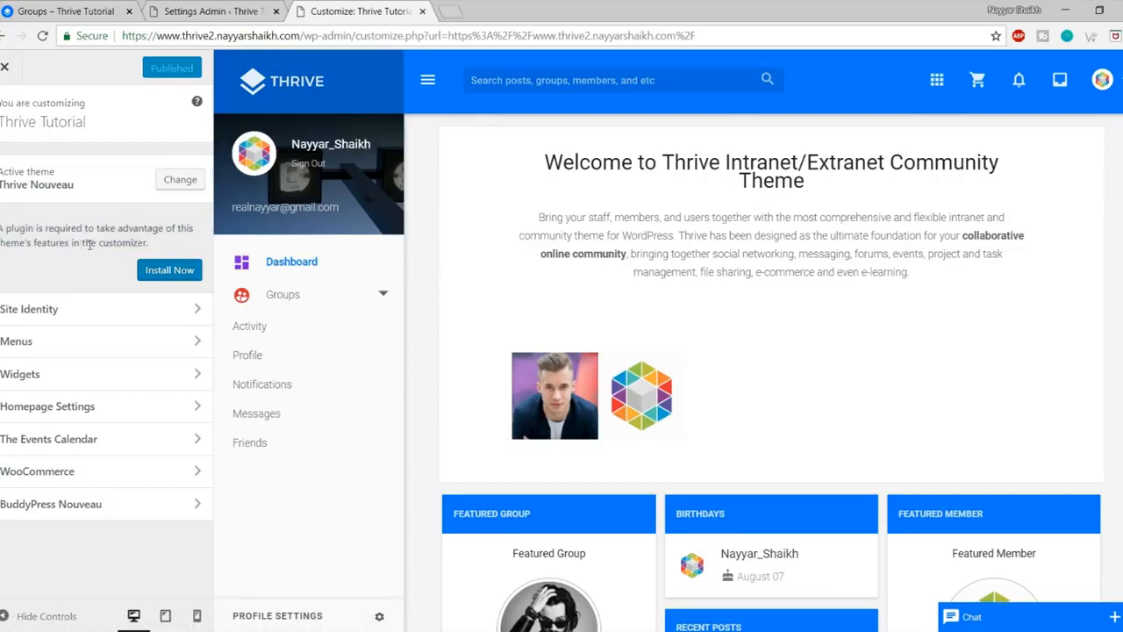
click(178, 272)
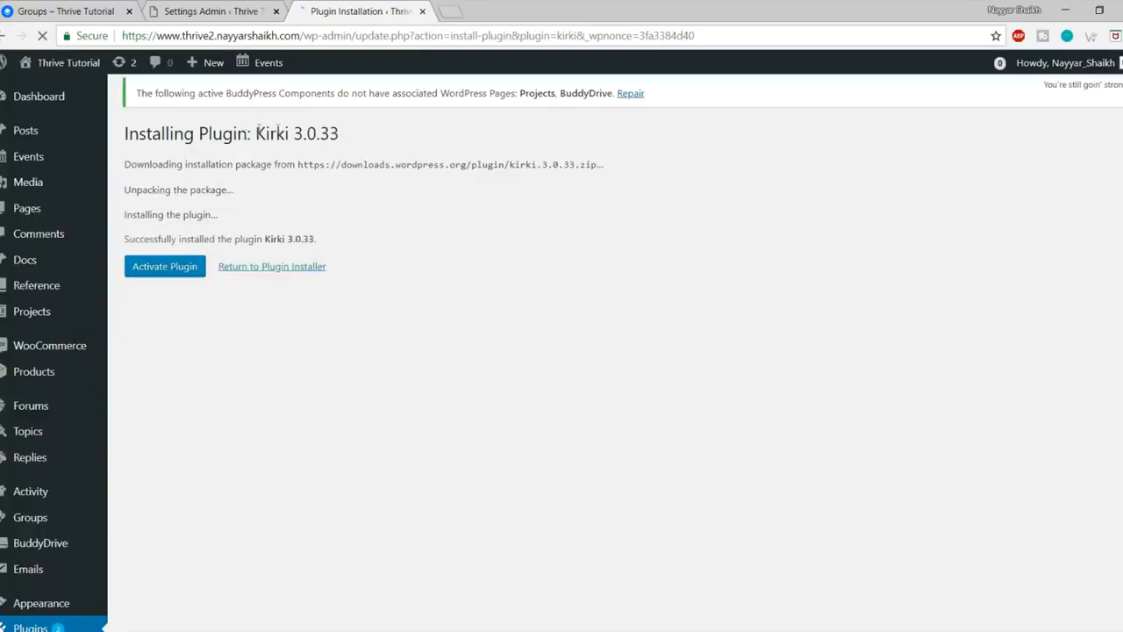
drag(257, 130, 344, 133)
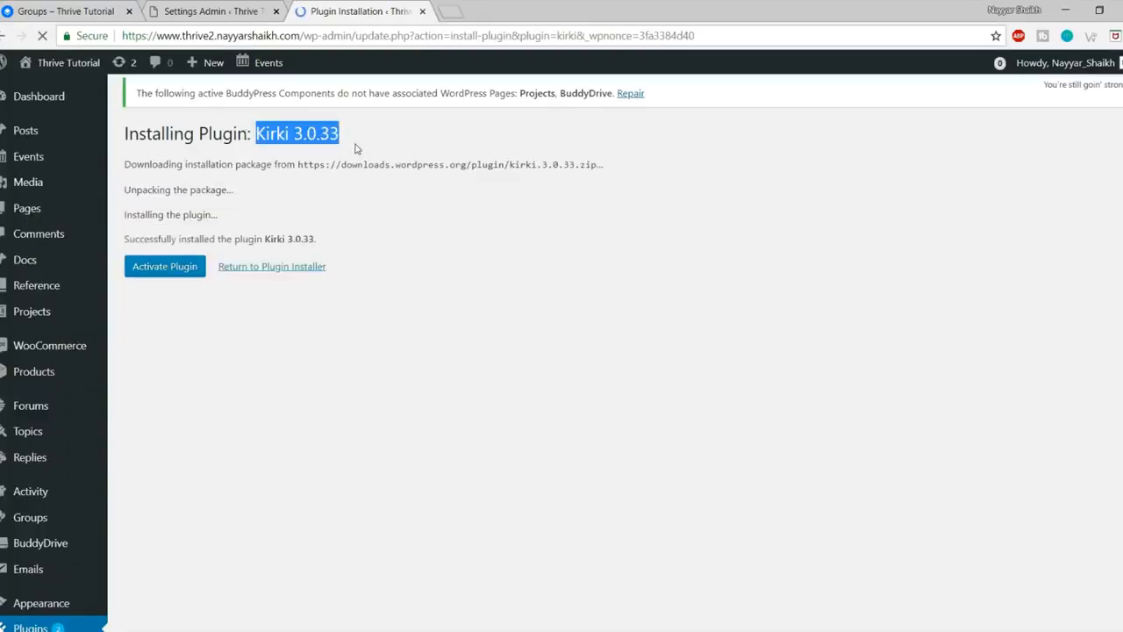
click(157, 271)
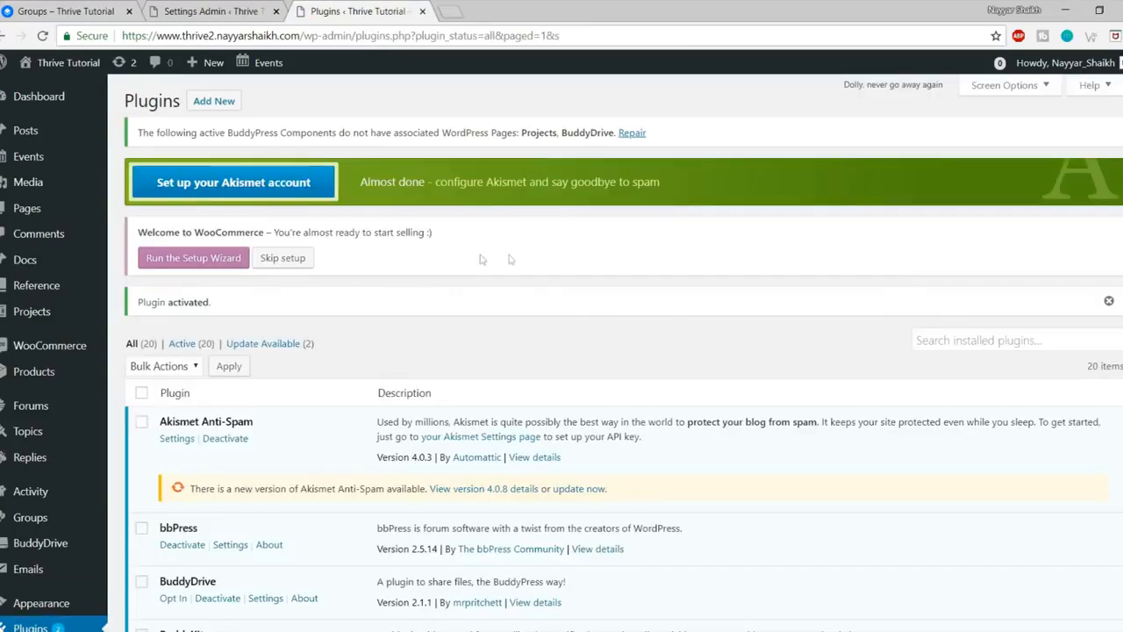
scroll(572, 246, down, 5)
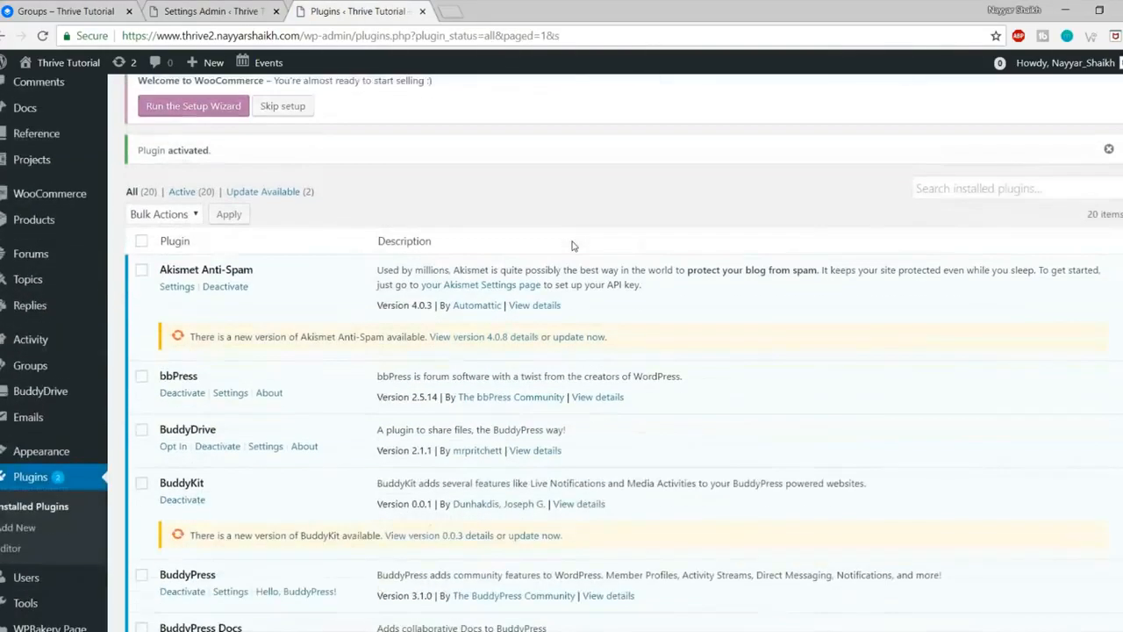
mouse_move(11, 284)
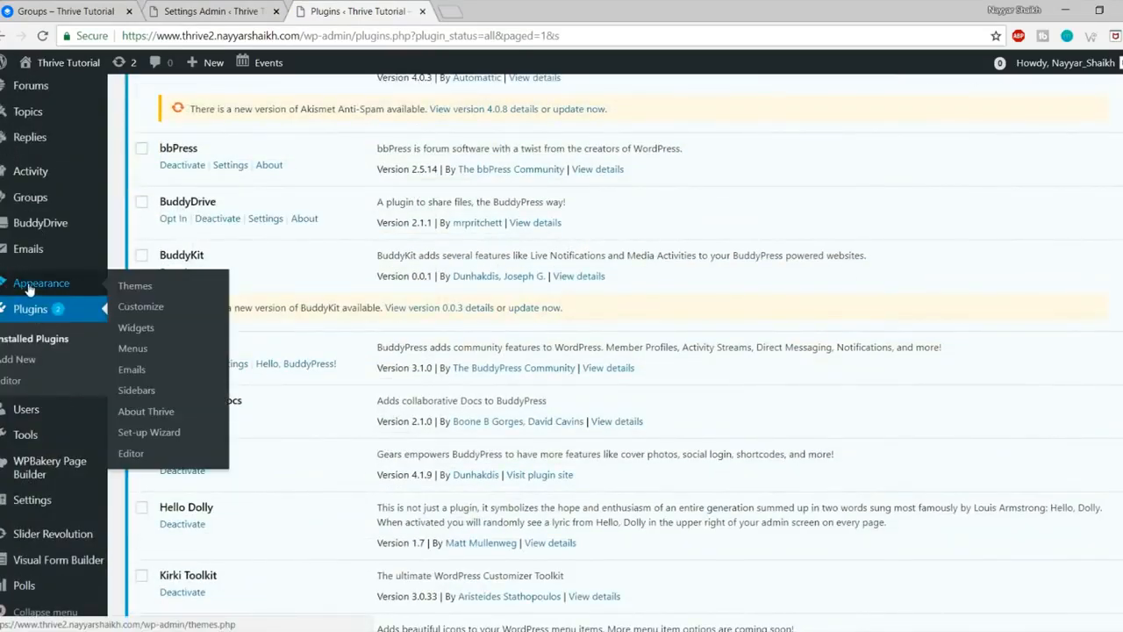
Step: Open Thrive Customization > Site Layout in the Customizer, leaving Layout Type at 2 Columns
click(158, 306)
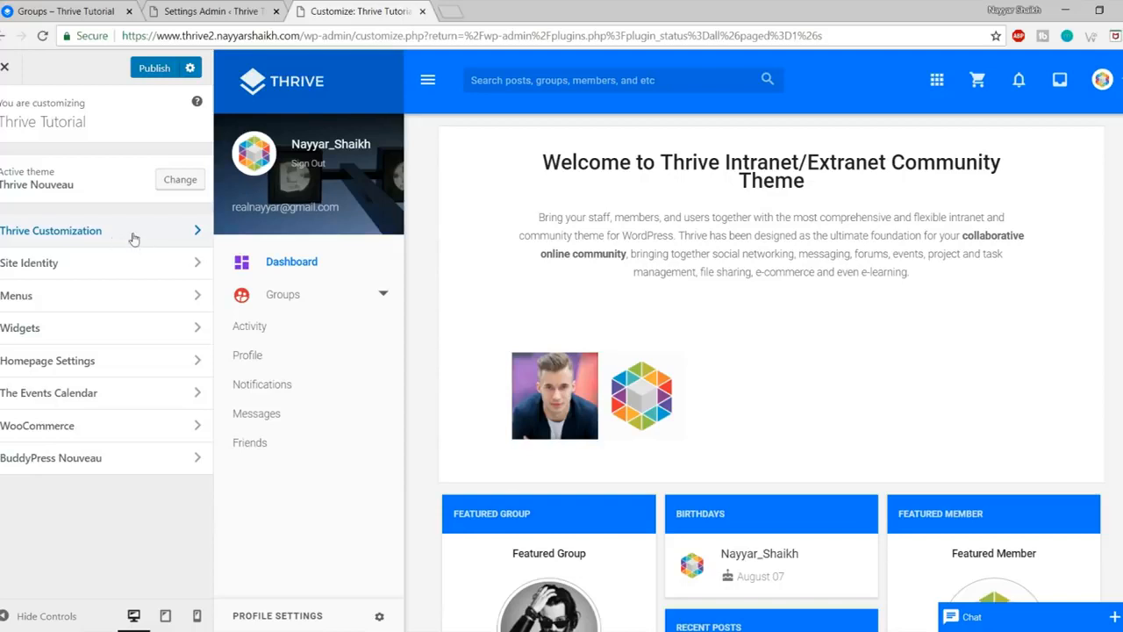
click(133, 237)
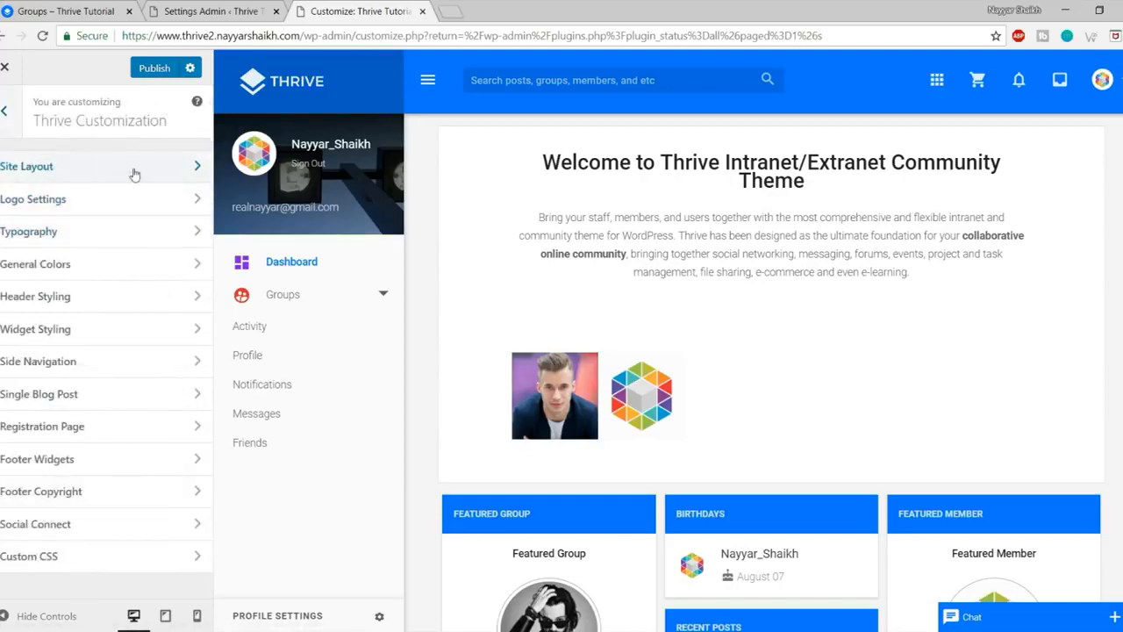
click(134, 174)
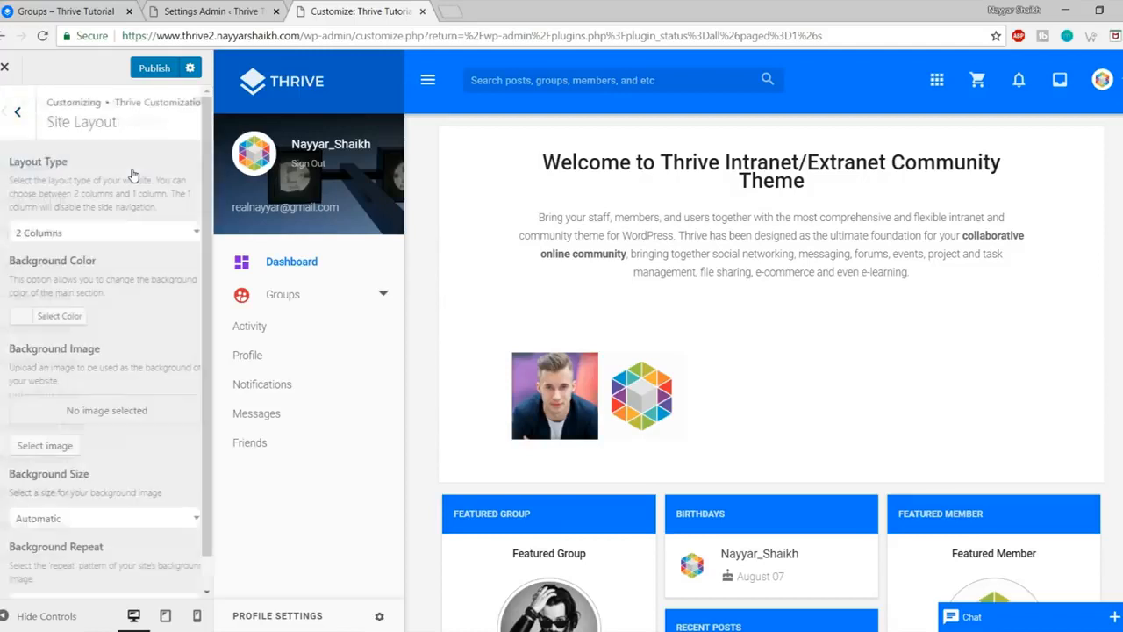
click(82, 233)
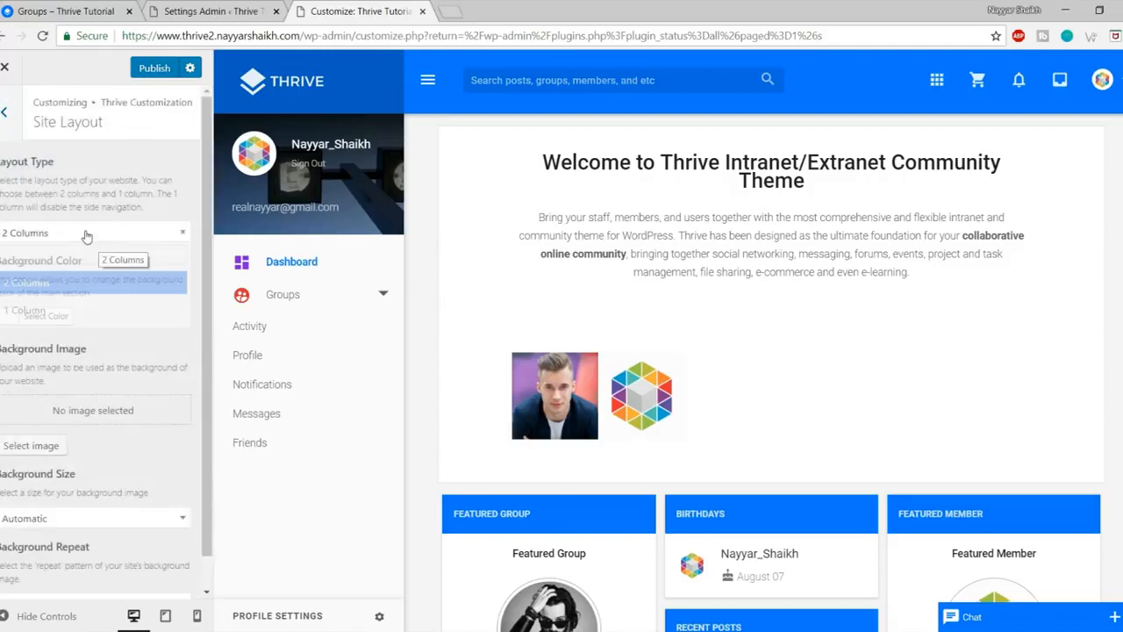
click(85, 234)
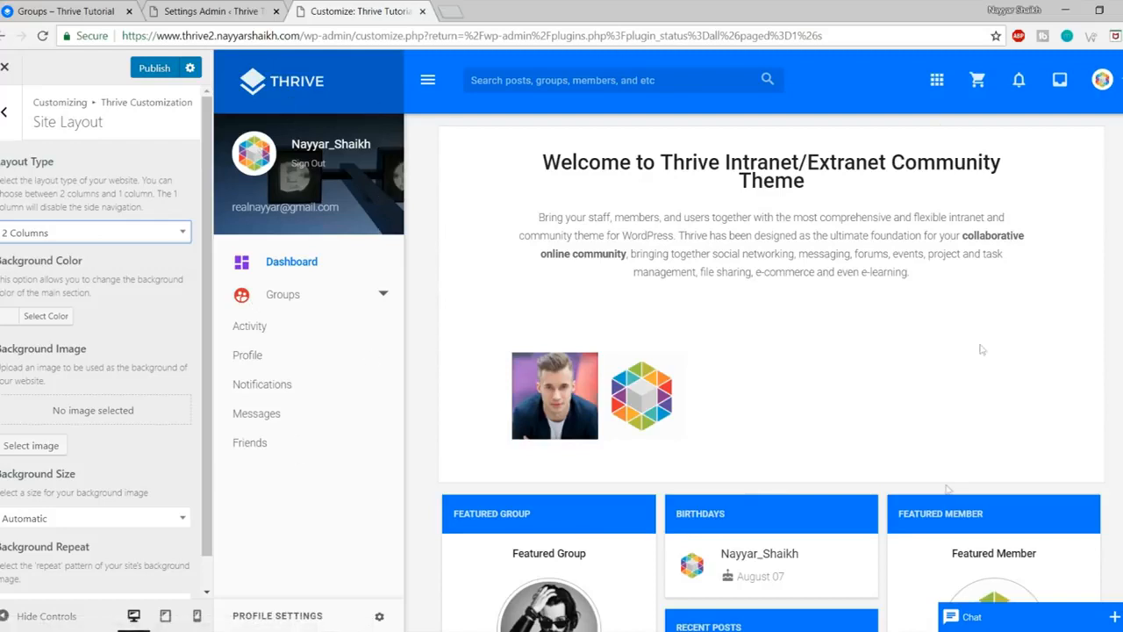
Step: Preview a 1 Column layout, then set Layout Type back to 2 Columns
click(120, 235)
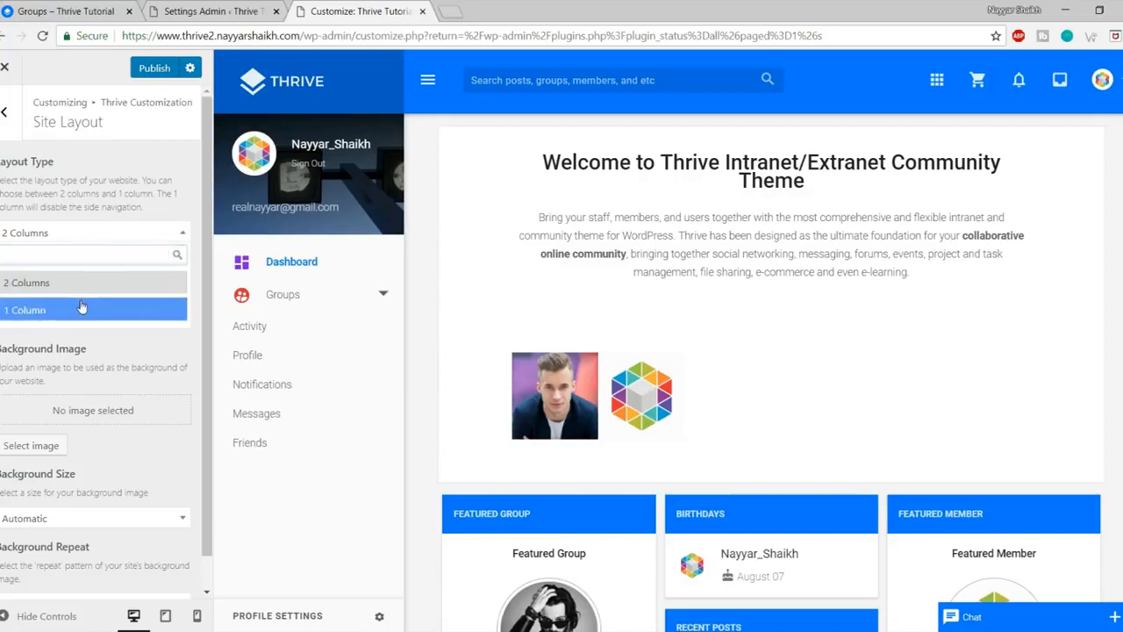
click(92, 308)
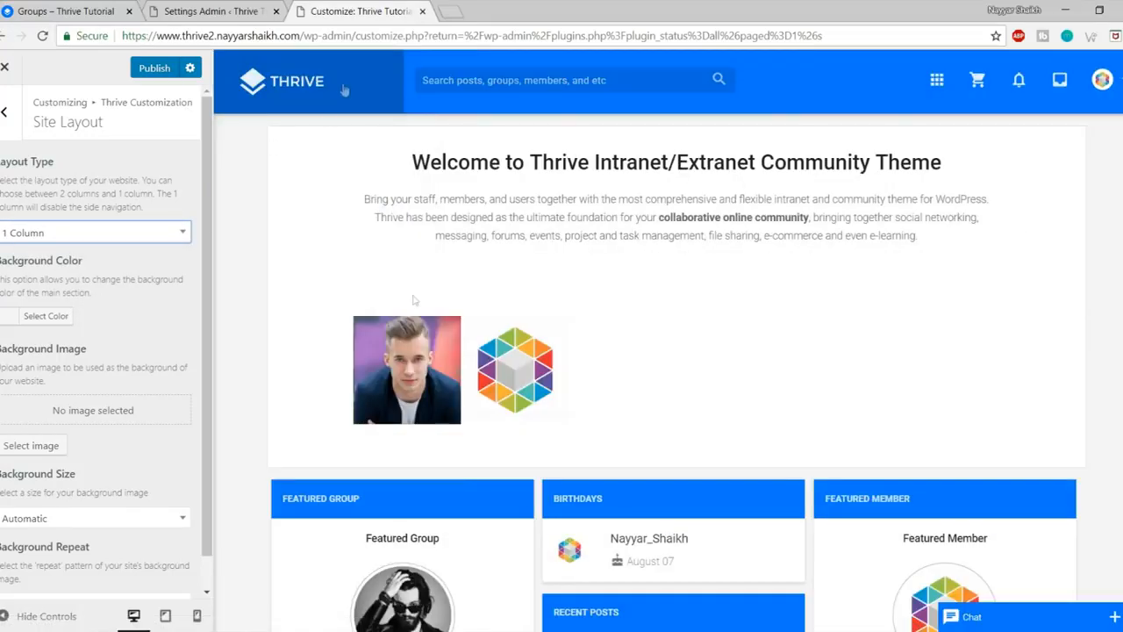
scroll(384, 401, down, 2)
click(35, 616)
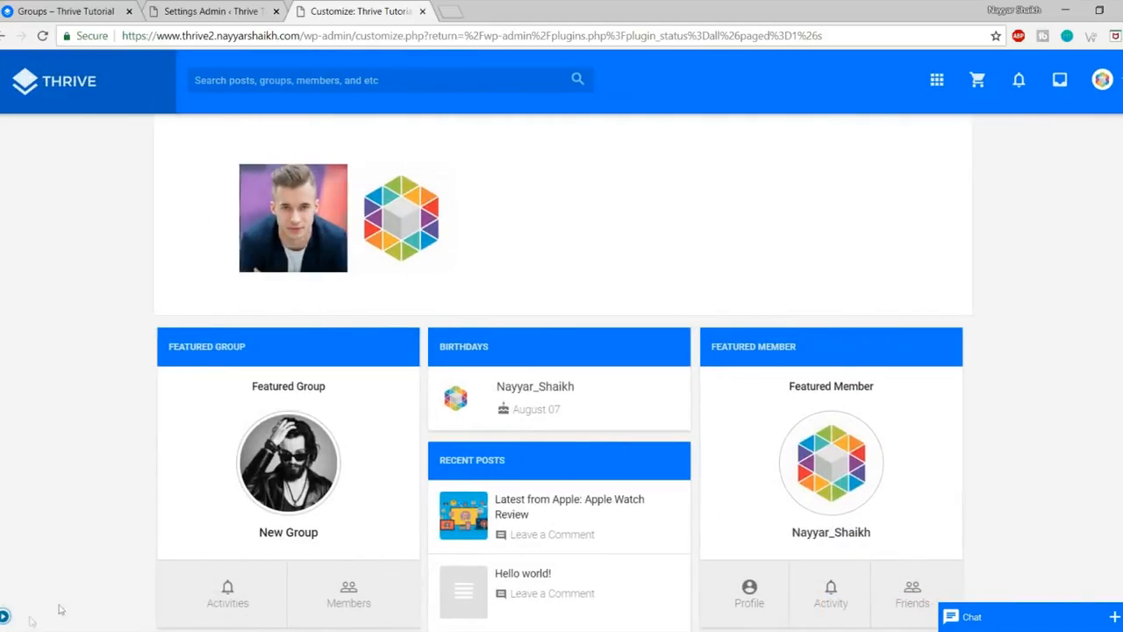
scroll(605, 555, up, 2)
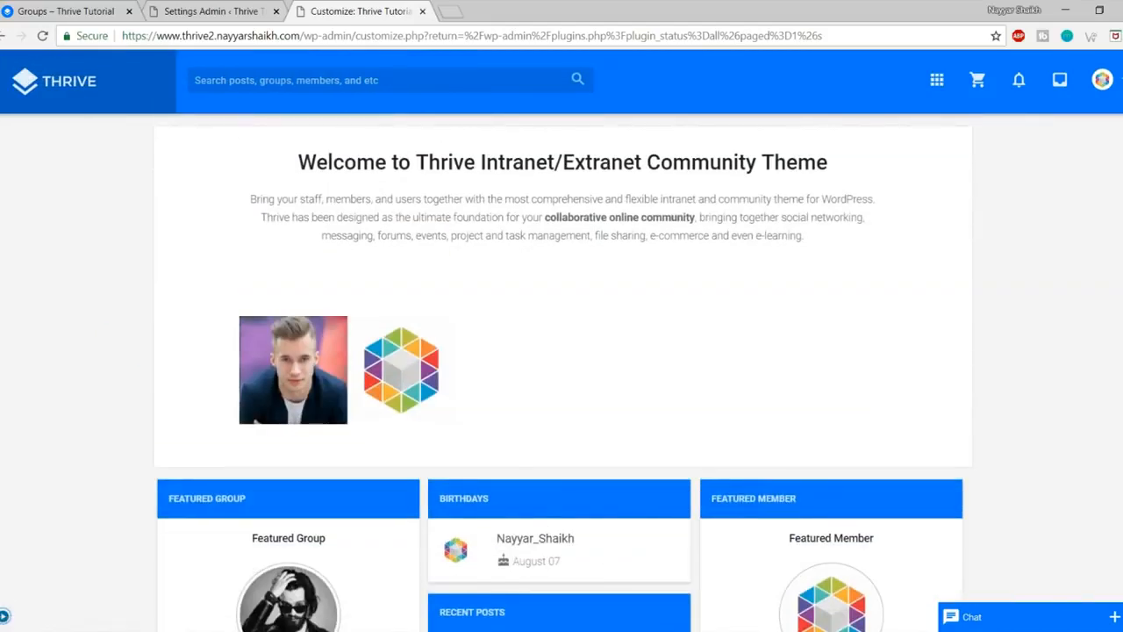
click(5, 616)
click(98, 237)
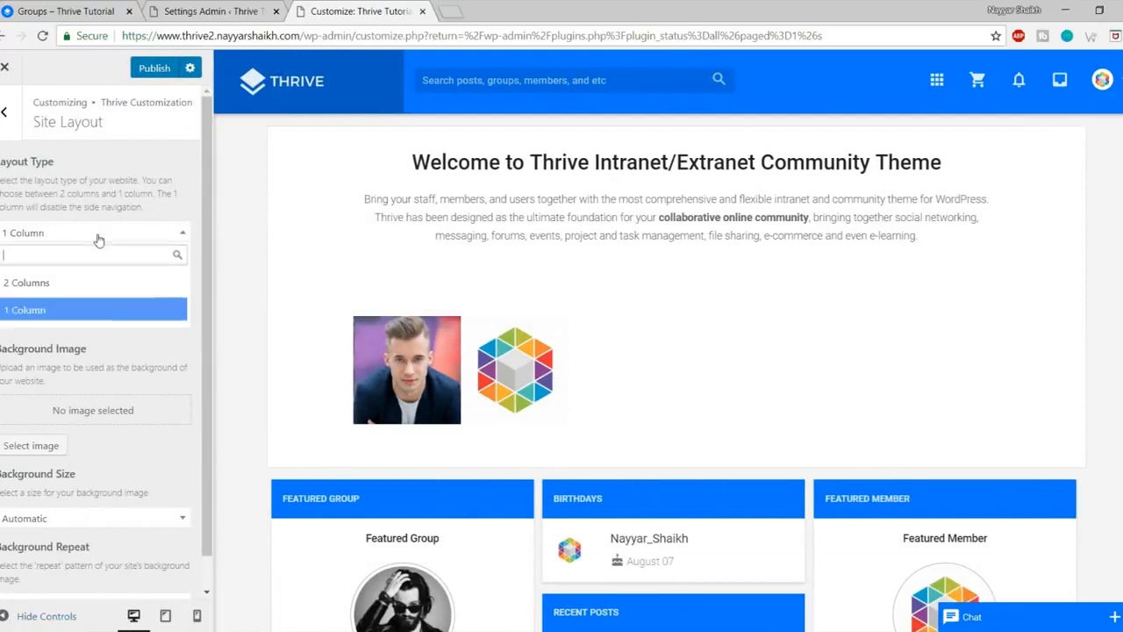
click(55, 284)
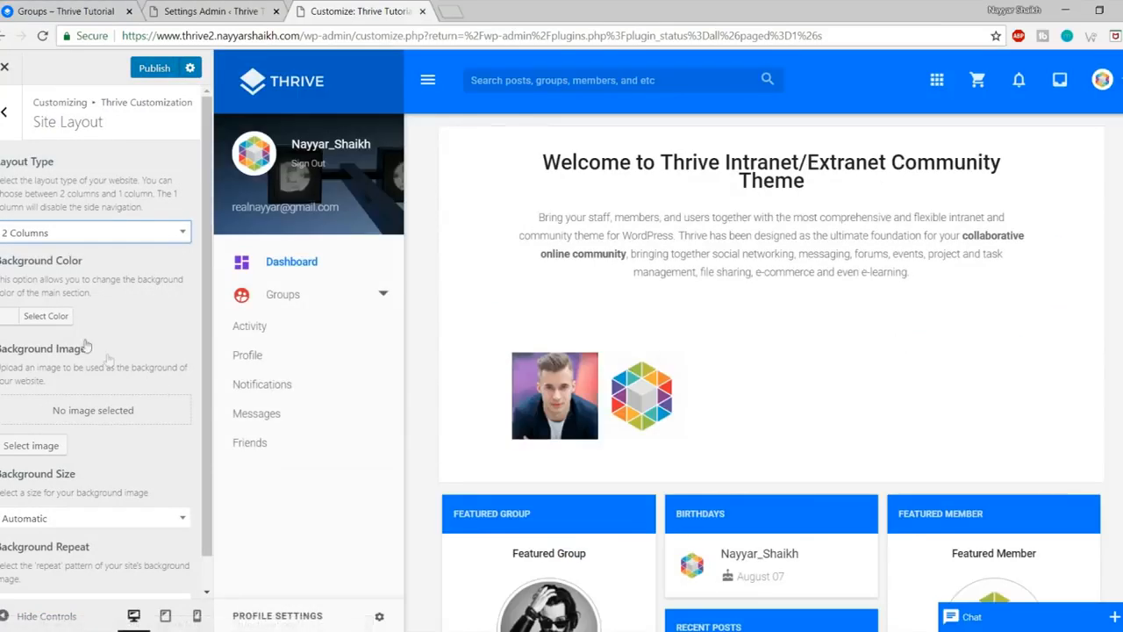
scroll(94, 340, down, 1)
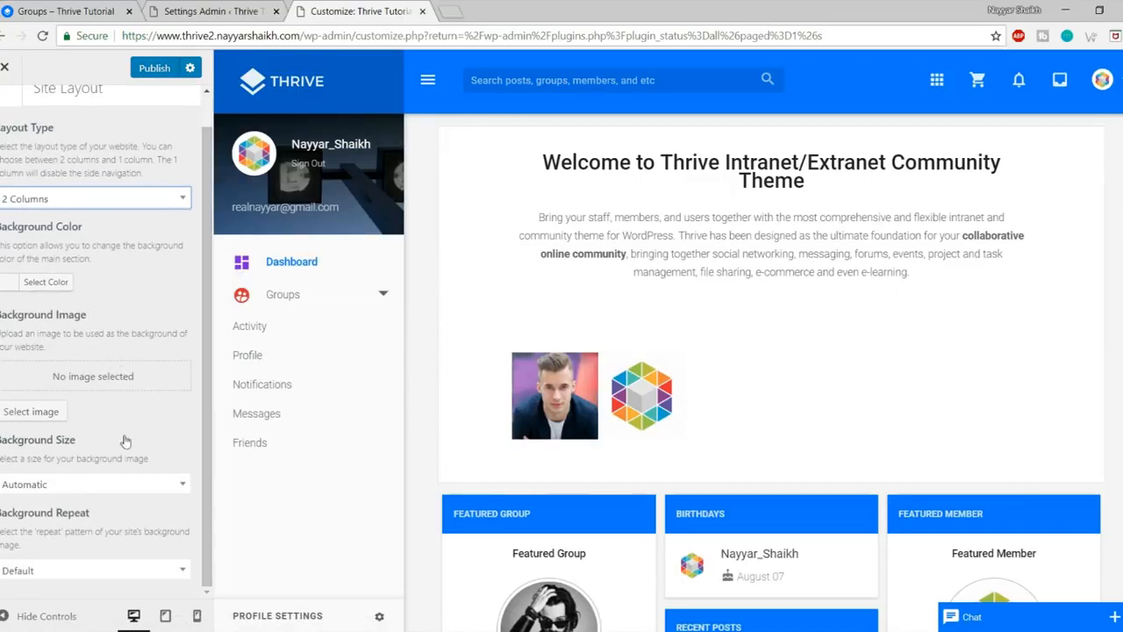
scroll(125, 443, up, 1)
click(5, 111)
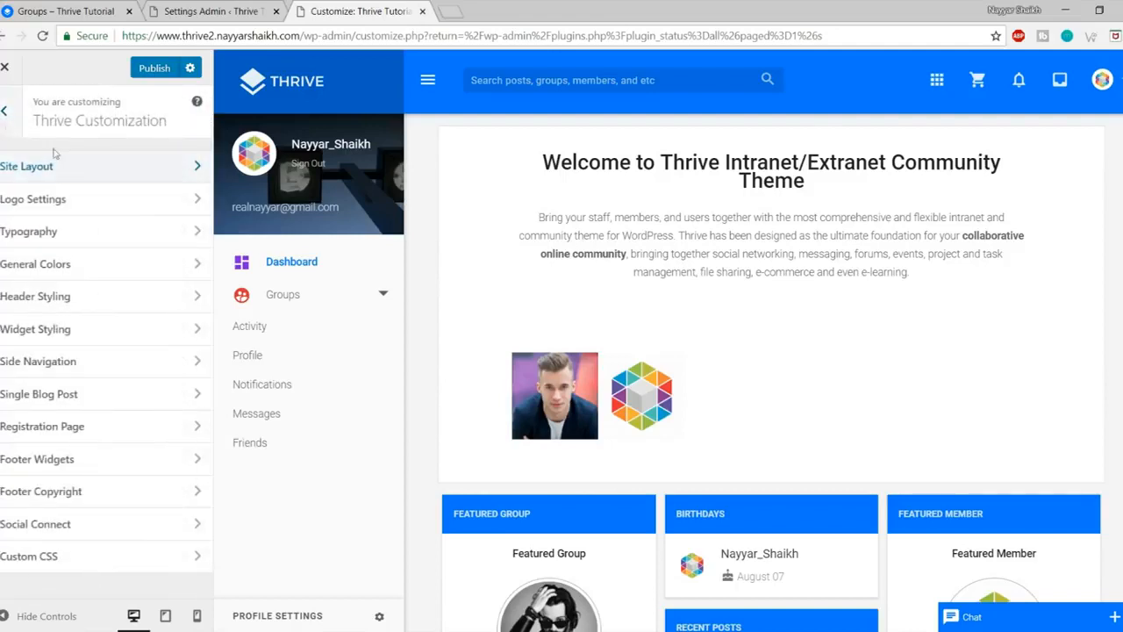
Step: In Logo Settings, remove the current logo and raise Logo Size from 120 to 125
click(33, 199)
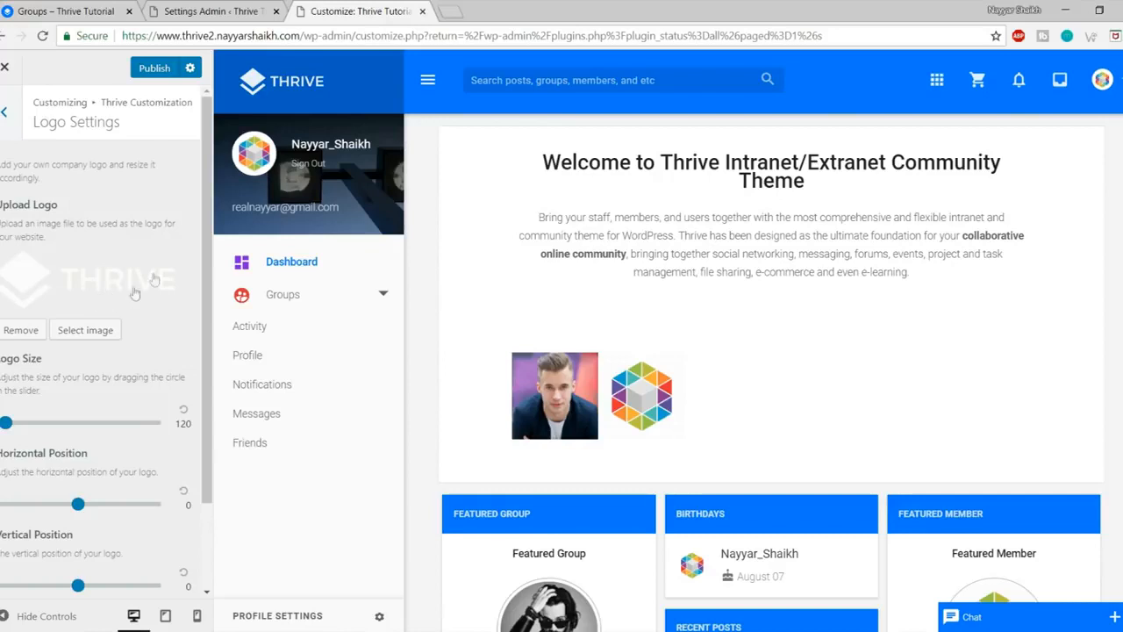
click(27, 333)
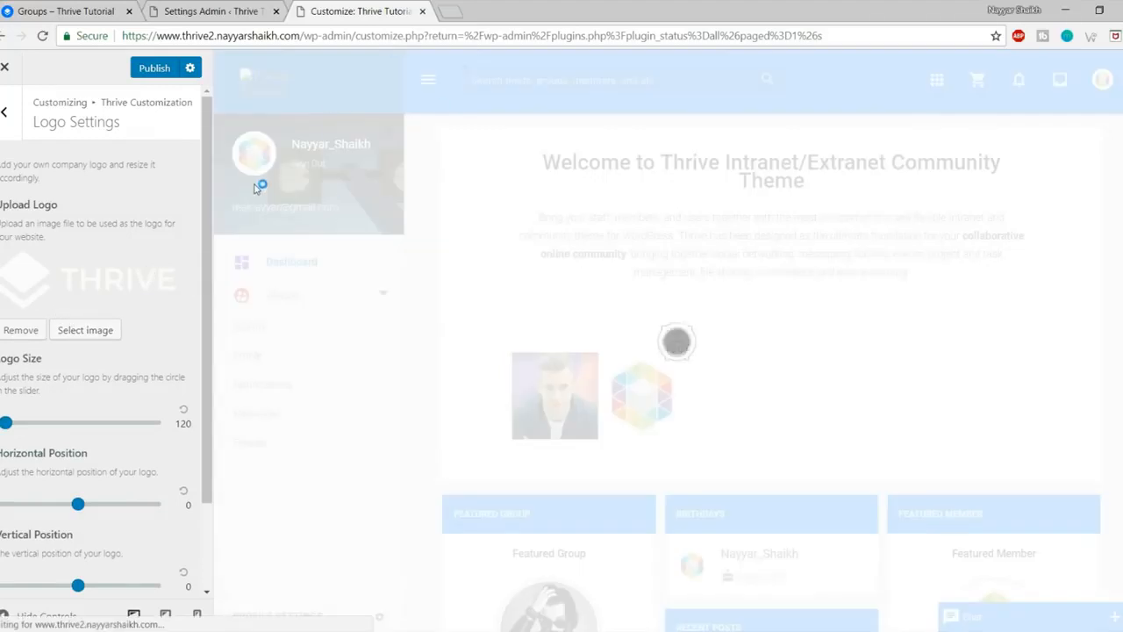
drag(8, 427, 11, 430)
scroll(75, 428, down, 2)
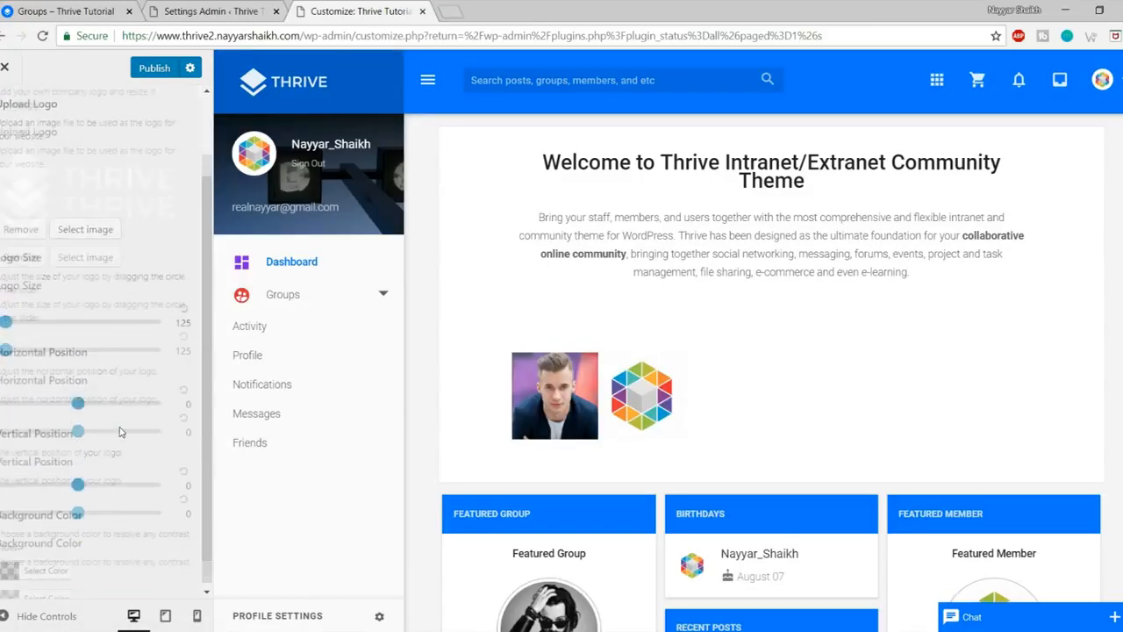
scroll(107, 526, up, 2)
scroll(105, 518, down, 2)
scroll(105, 456, up, 2)
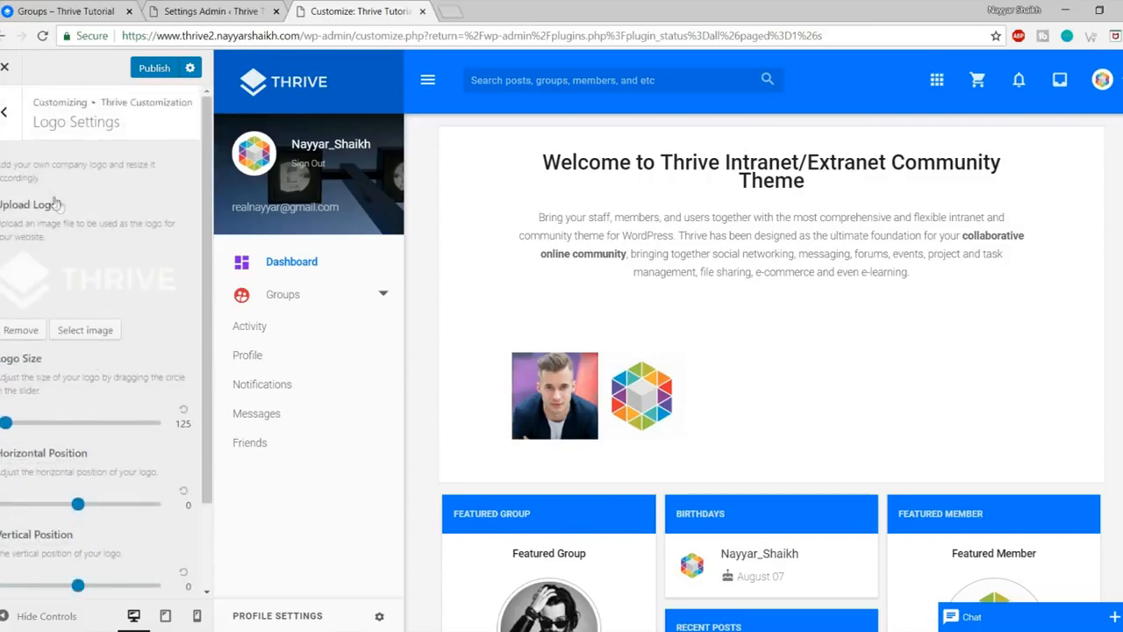
click(4, 111)
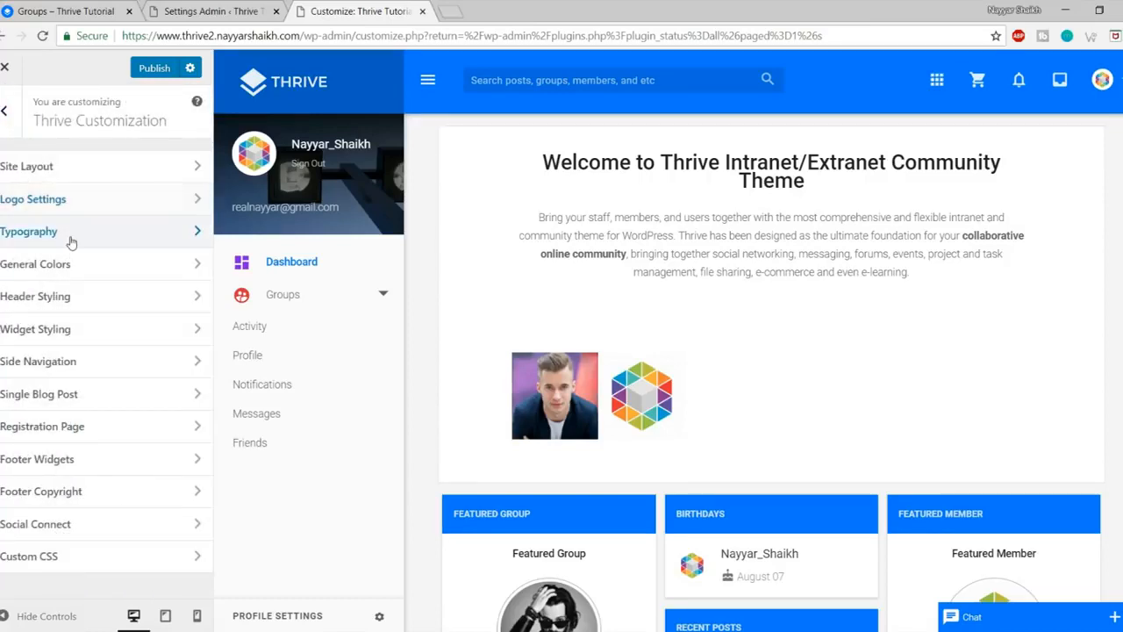
Step: Review the Typography settings, highlighting the welcome paragraph in the preview
click(71, 233)
scroll(737, 316, down, 4)
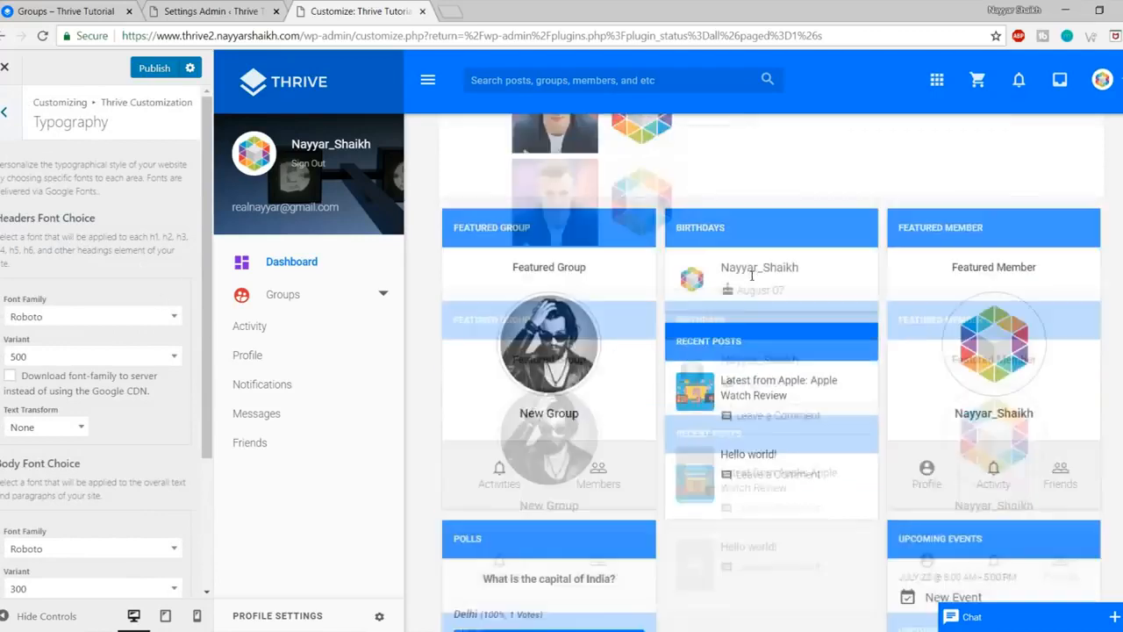
scroll(720, 363, up, 4)
drag(548, 218, 822, 270)
click(798, 157)
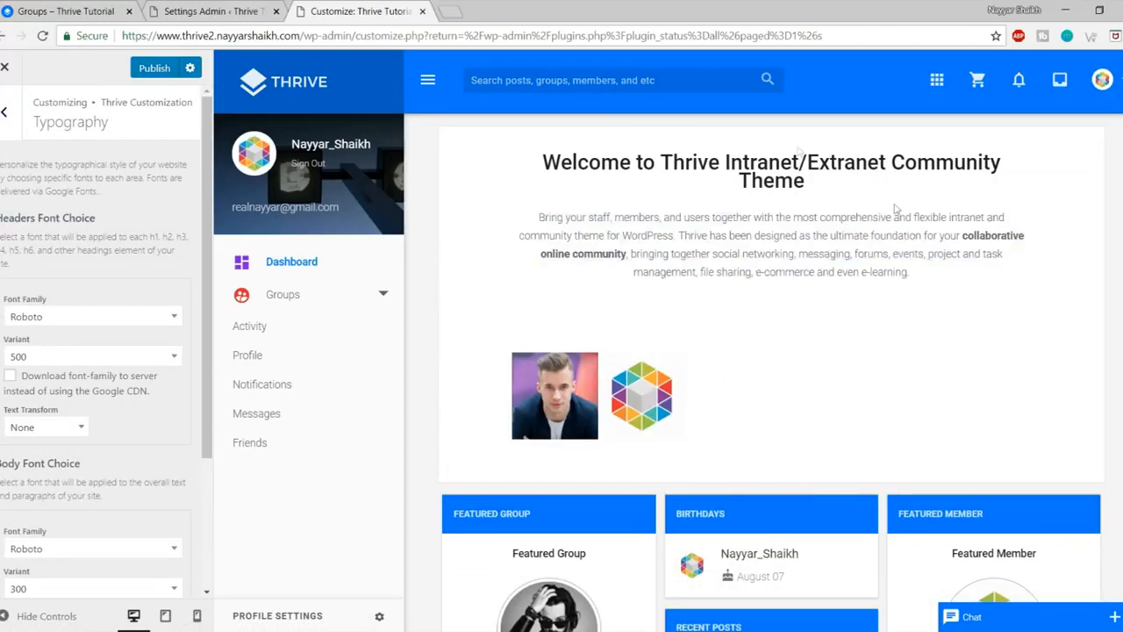
scroll(60, 349, down, 3)
scroll(112, 464, up, 3)
scroll(136, 385, down, 2)
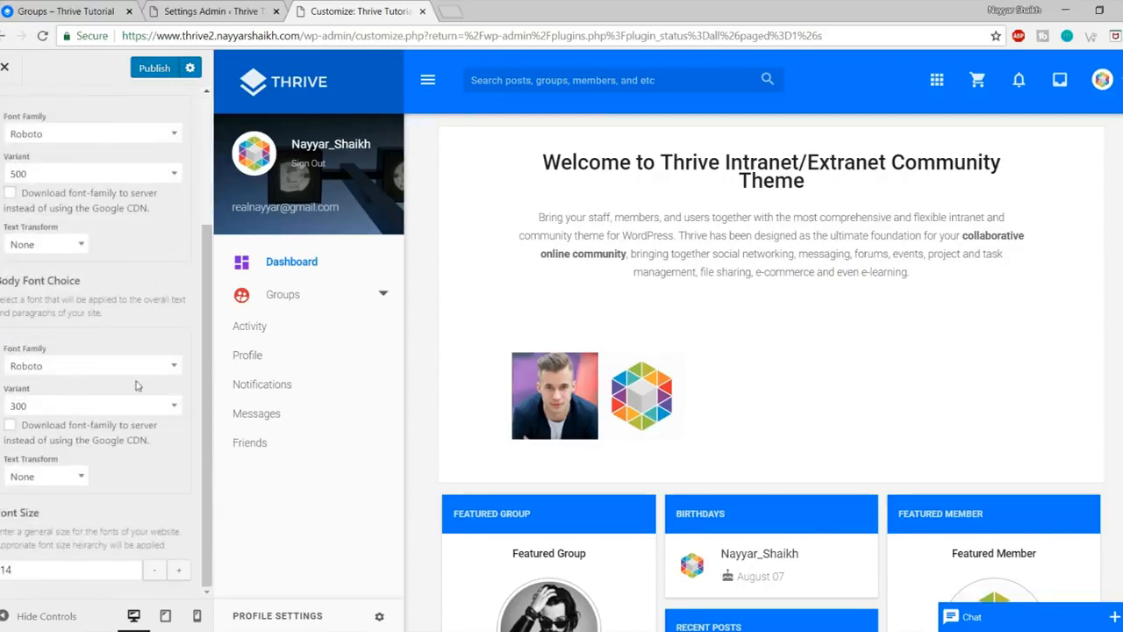
scroll(138, 398, up, 3)
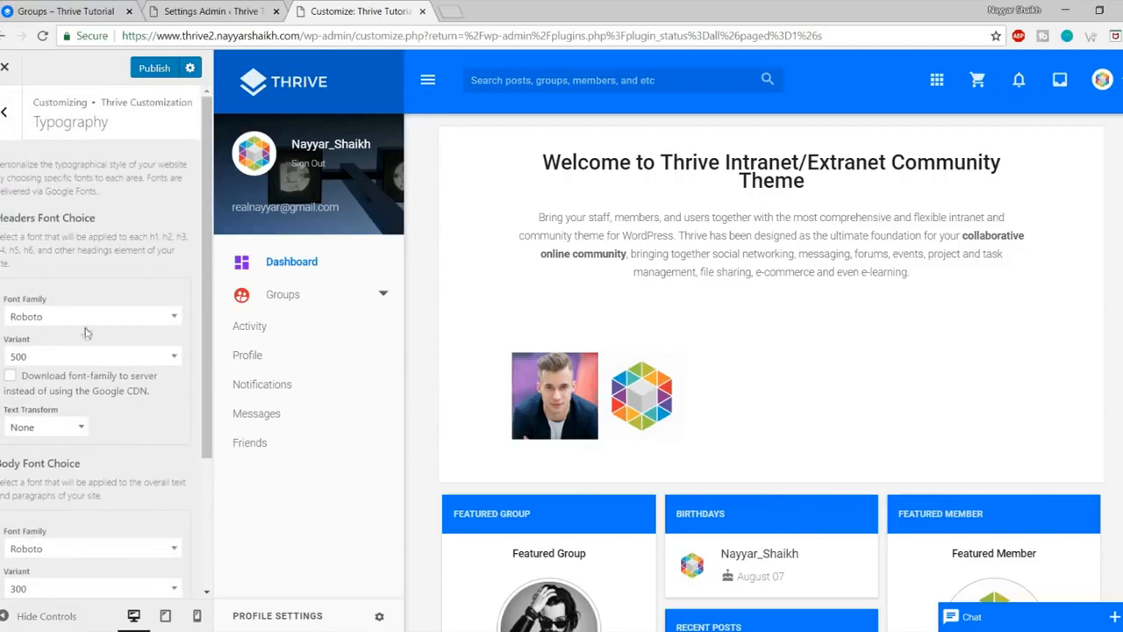
Step: Browse the heading fonts, keep Roboto, and leave Typography
click(86, 325)
scroll(101, 420, down, 2)
scroll(103, 416, up, 4)
scroll(103, 416, up, 4)
scroll(103, 418, down, 2)
scroll(91, 443, down, 3)
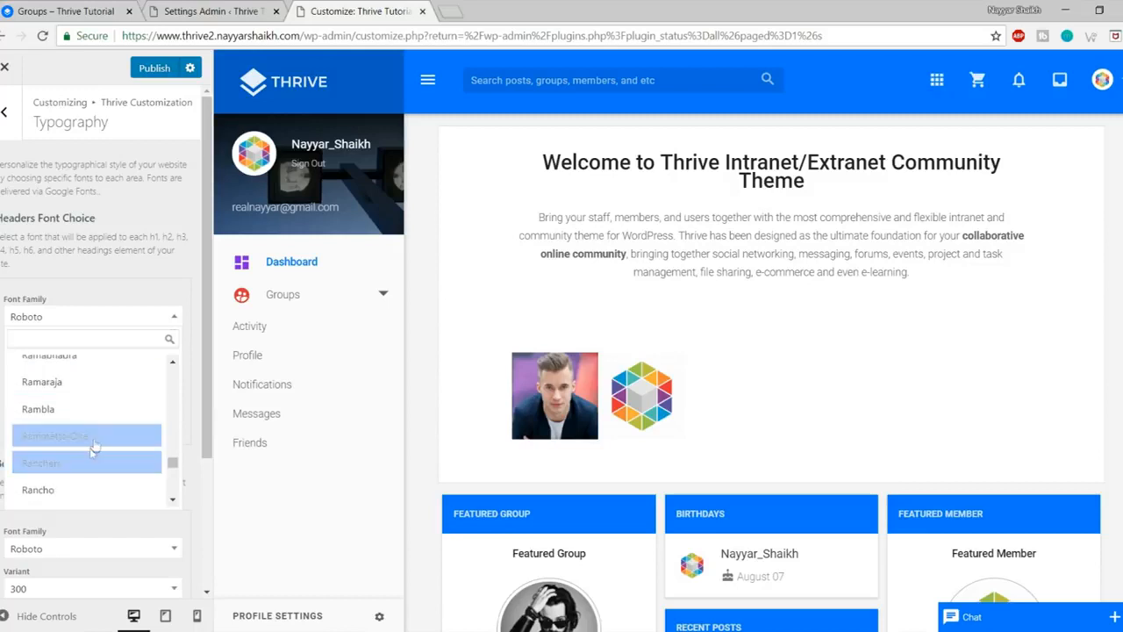
click(114, 269)
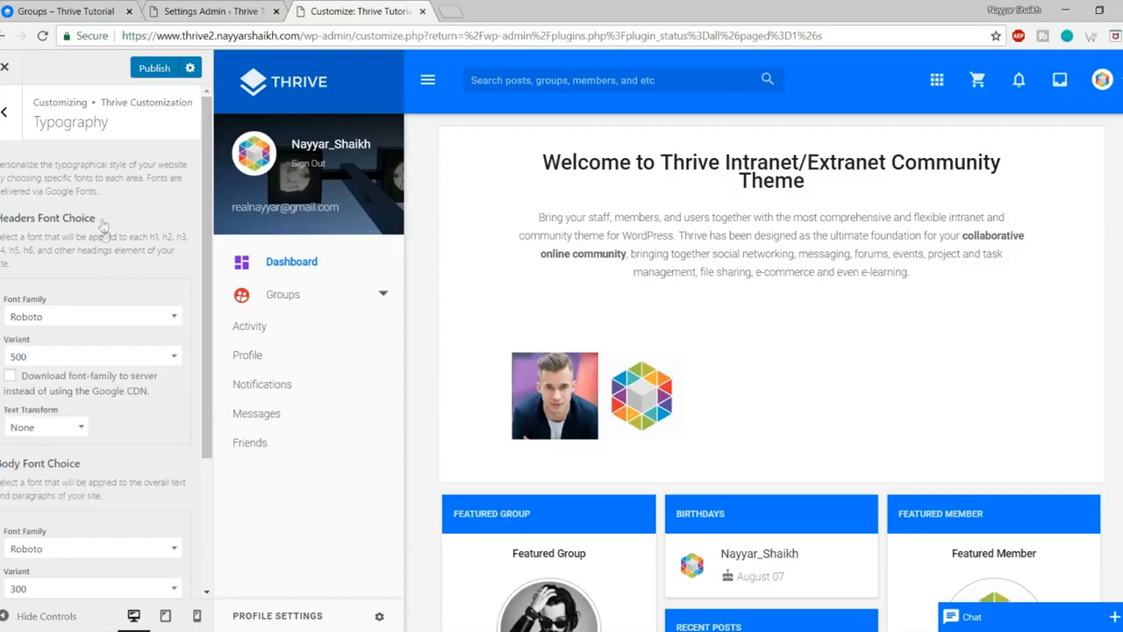
click(5, 111)
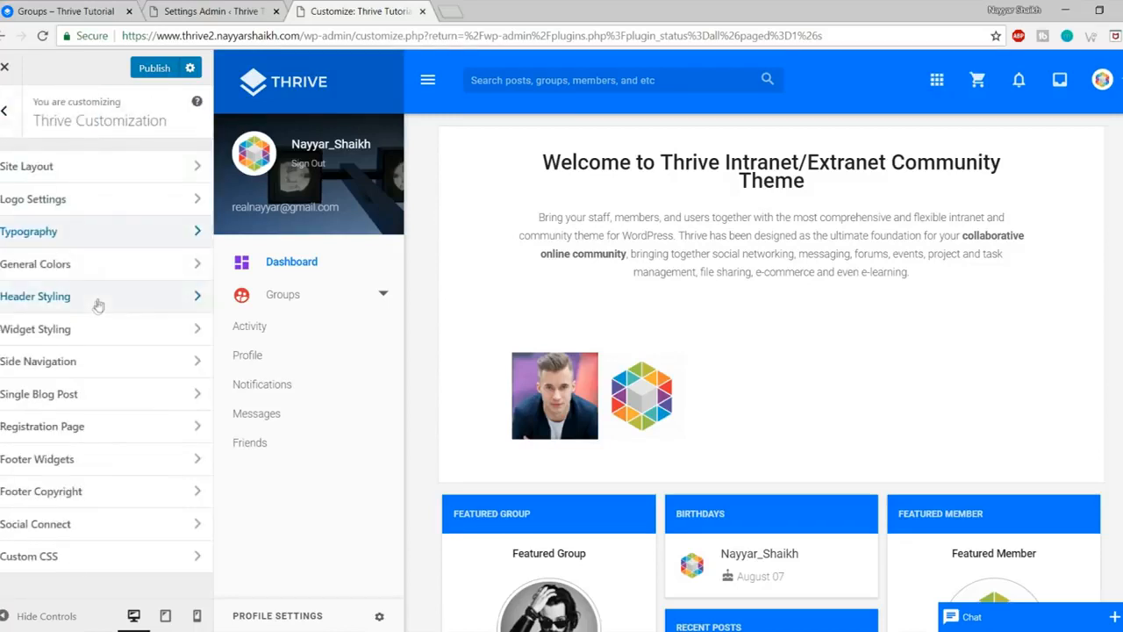
Step: Check the general colours, then set the Header Styling background to red (#dd3333)
click(99, 272)
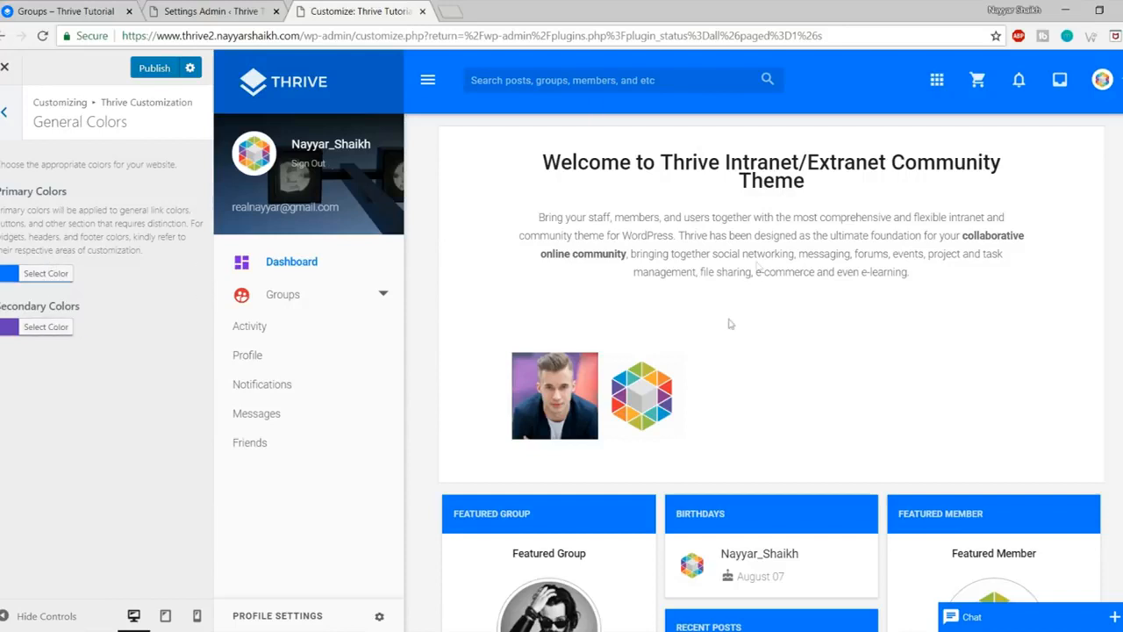
click(5, 112)
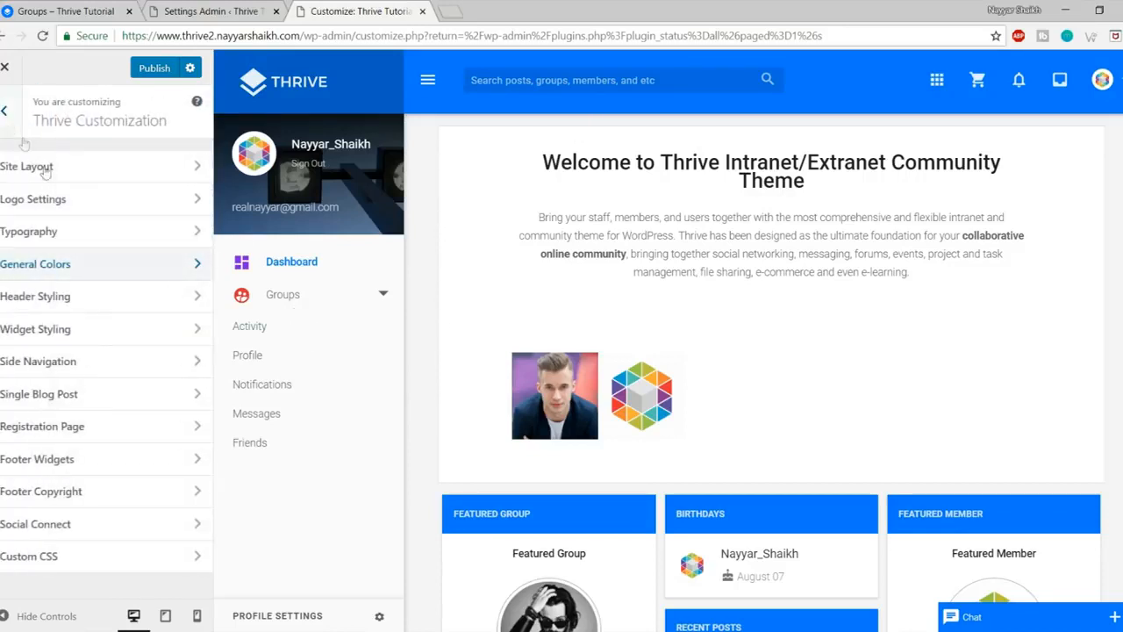
click(89, 298)
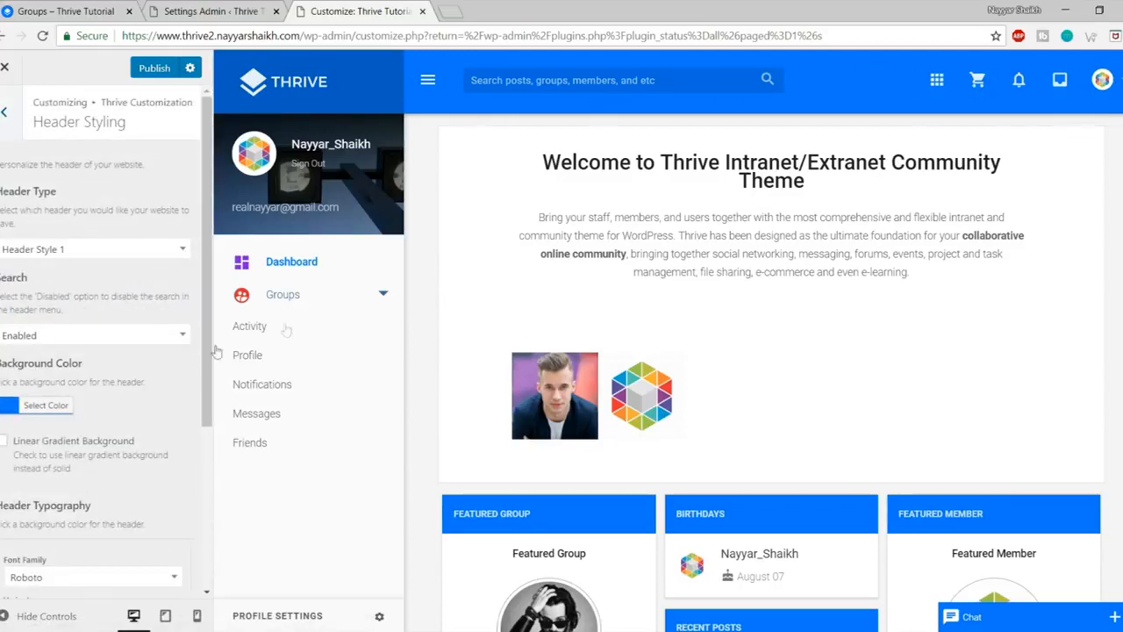
click(39, 409)
scroll(52, 503, down, 1)
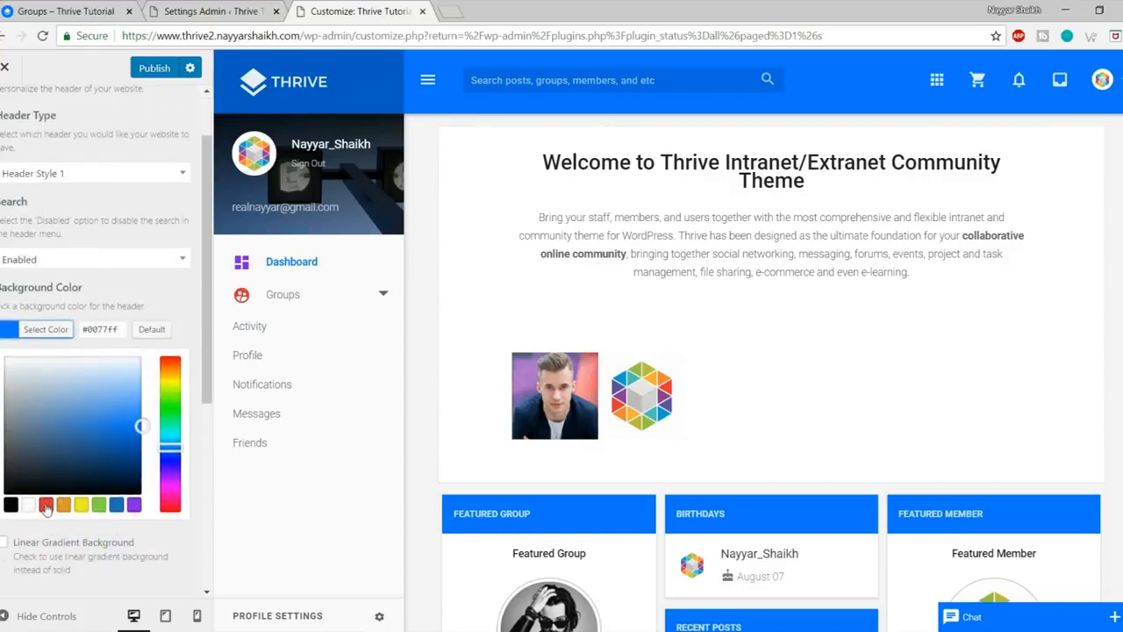
click(45, 506)
scroll(1056, 245, down, 5)
scroll(1056, 246, up, 5)
click(179, 305)
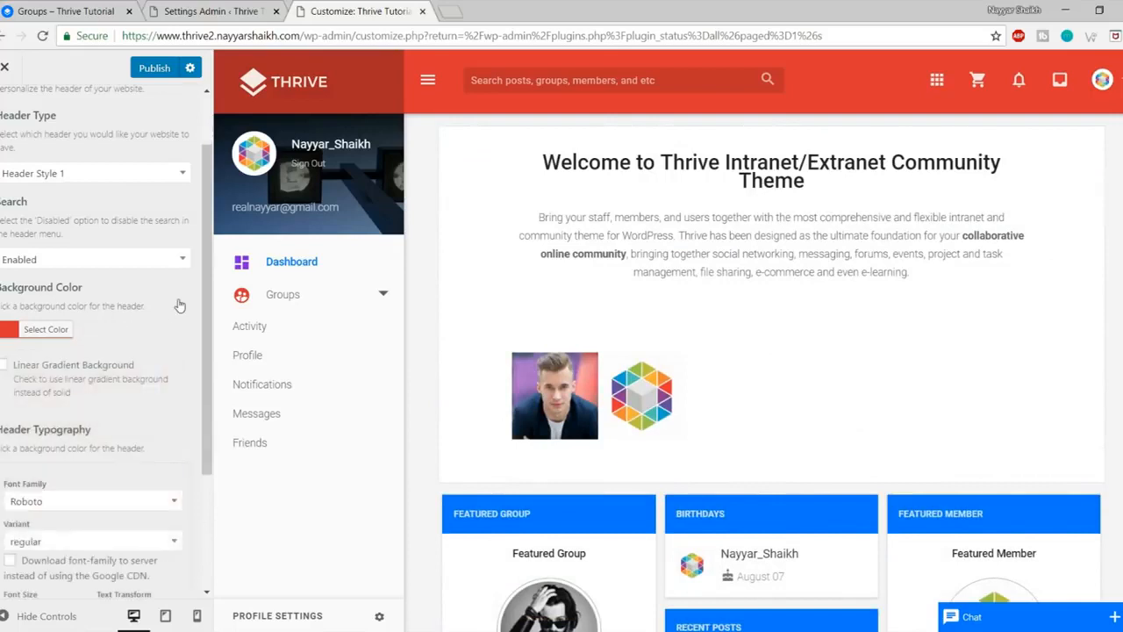
Step: Try Header Style 2, collapsing and reopening the preview's side navigation
click(69, 175)
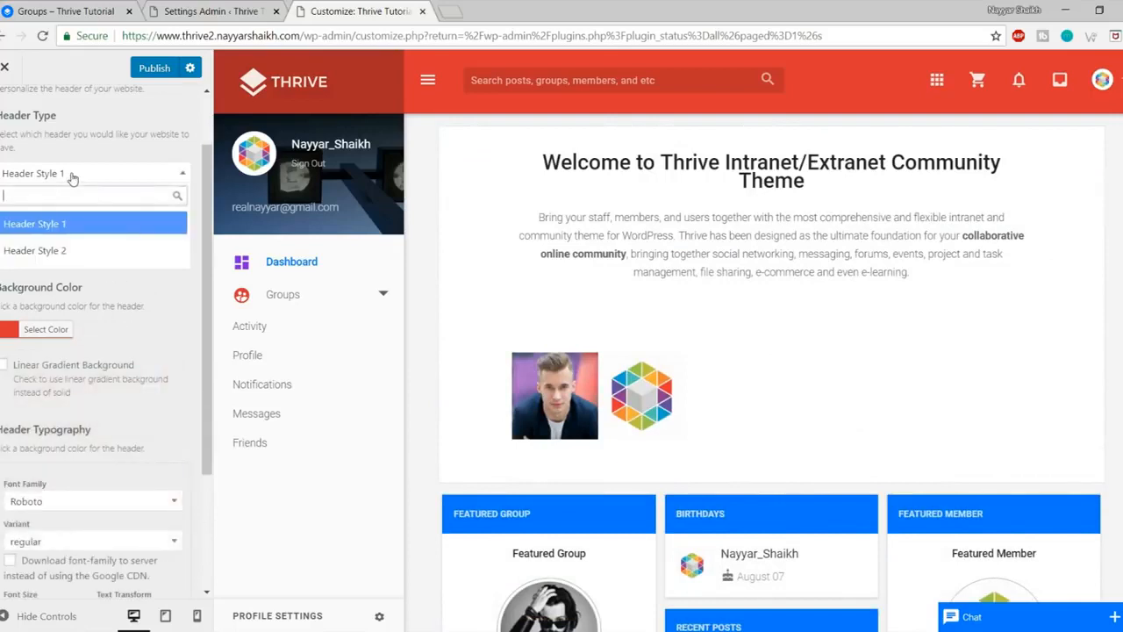
click(74, 245)
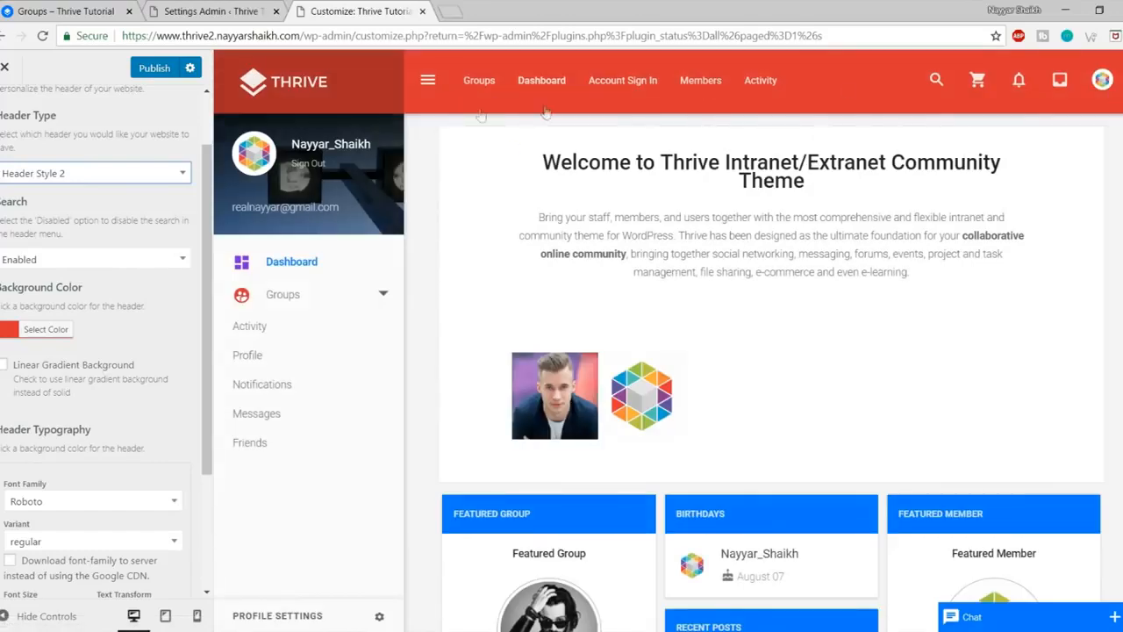
click(427, 79)
click(427, 80)
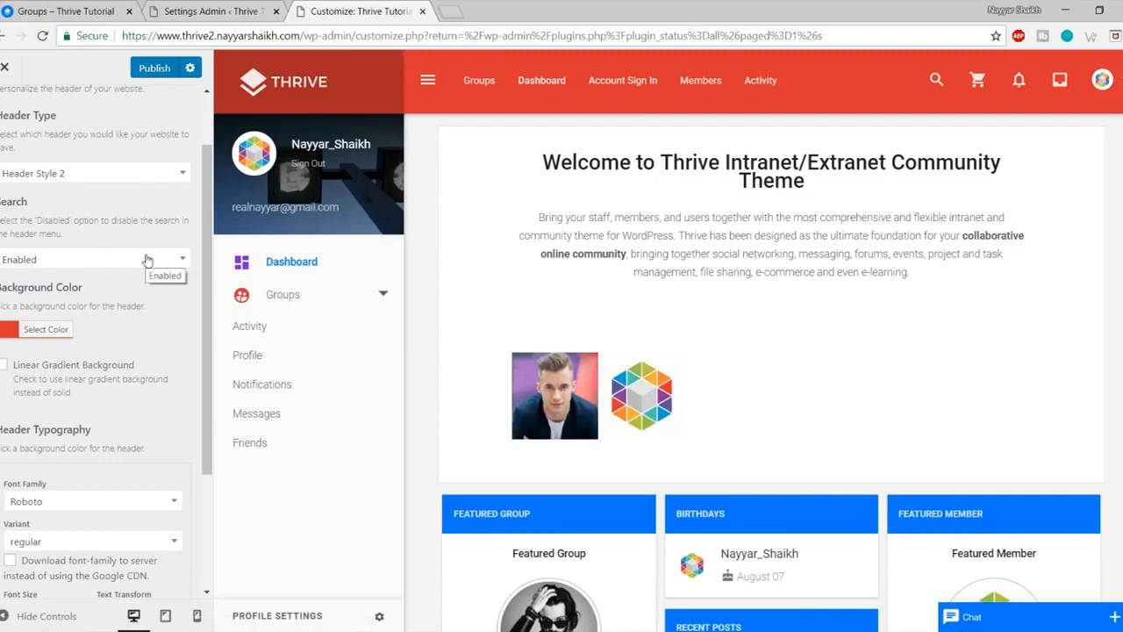
Step: Revert to Header Style 1, inspect the sign-up gradient colour, and return to the section list
click(143, 173)
click(108, 225)
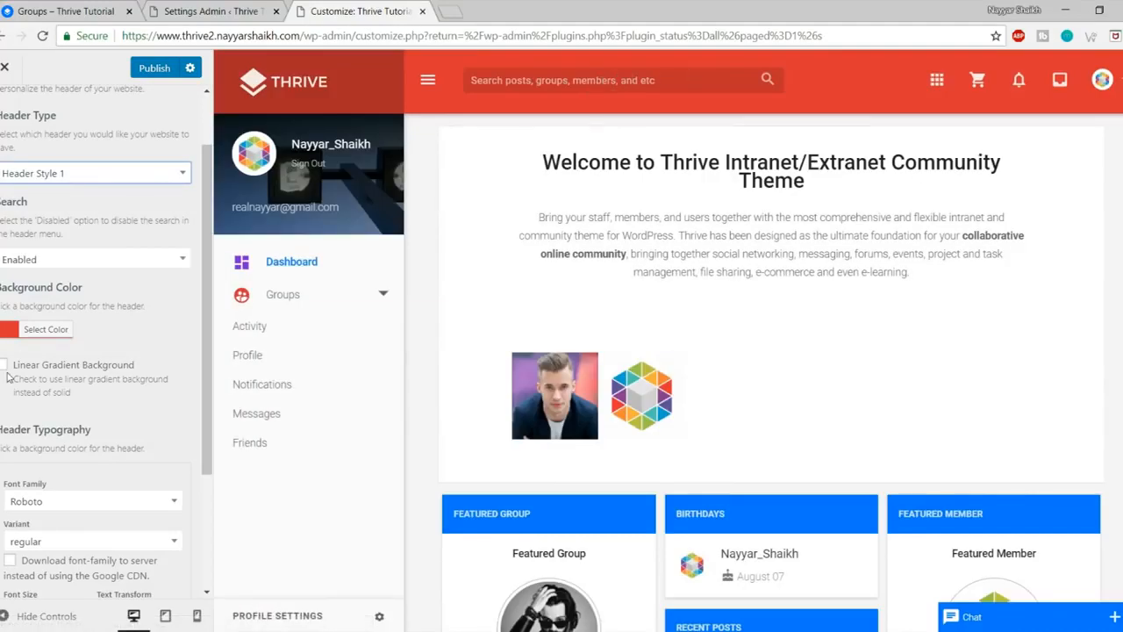
scroll(52, 377, down, 2)
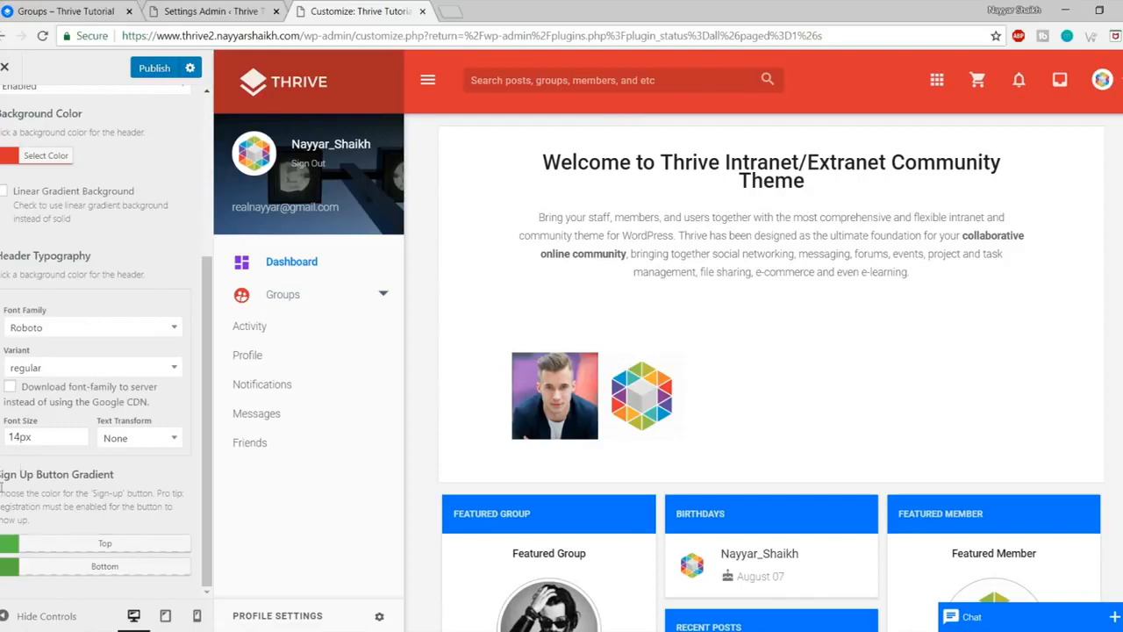
scroll(31, 114, up, 3)
scroll(55, 216, down, 3)
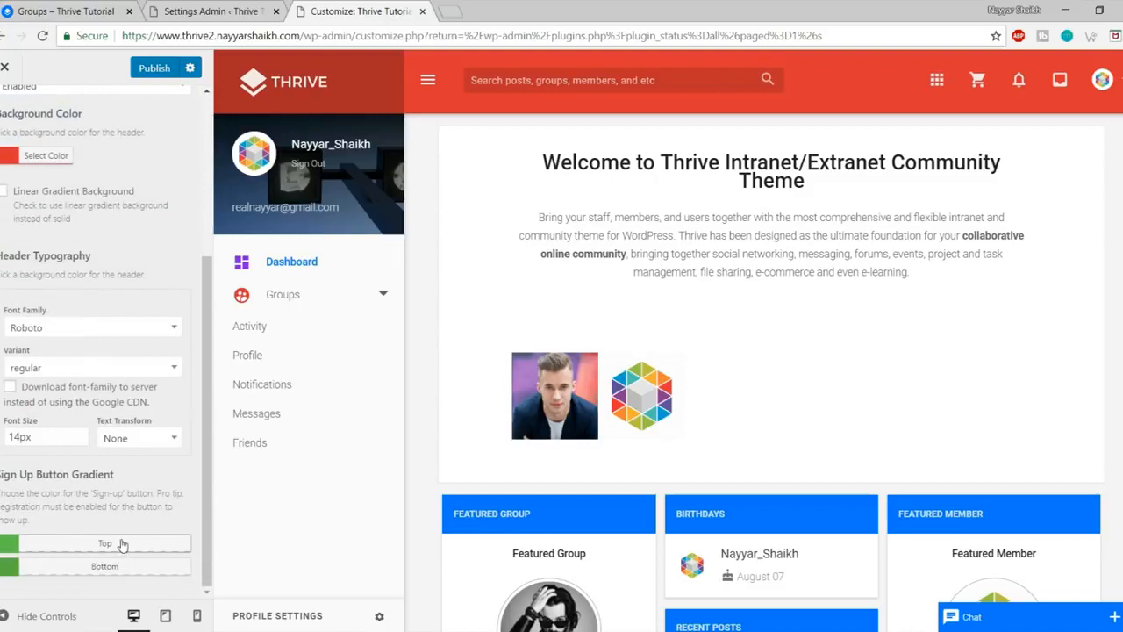
click(63, 551)
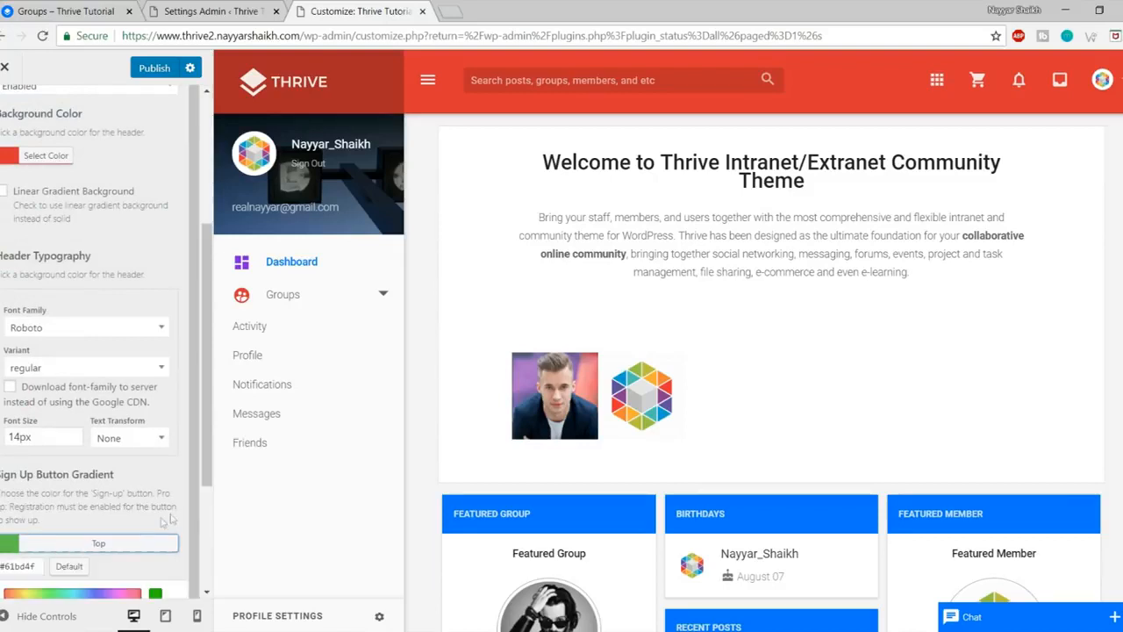
scroll(166, 519, down, 1)
click(105, 431)
scroll(83, 351, up, 3)
click(4, 111)
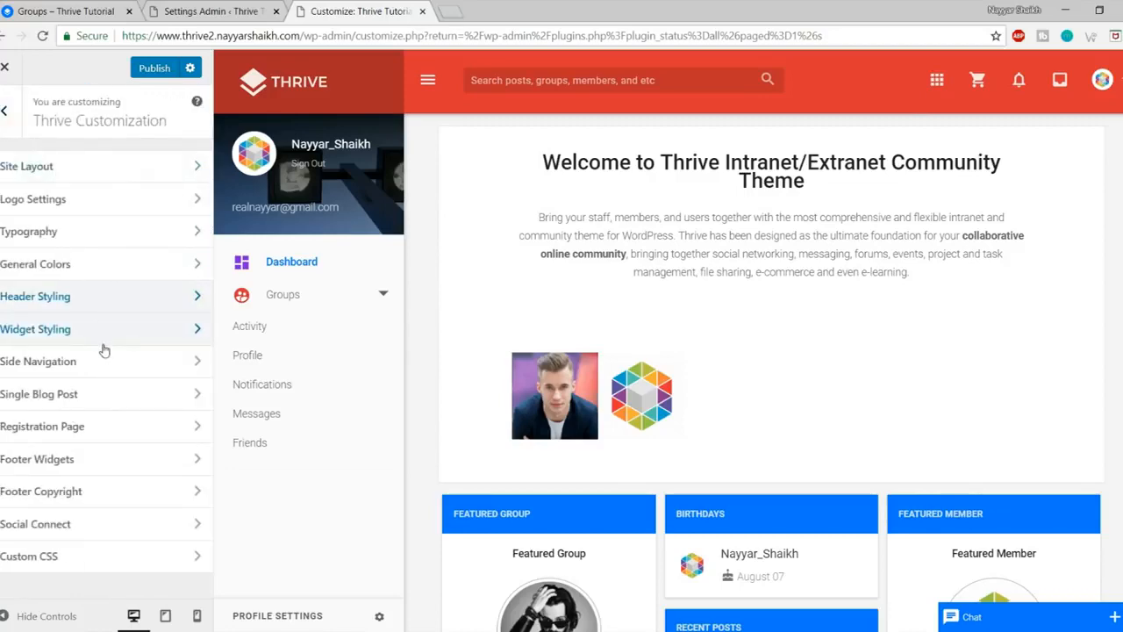
Step: Set the Widget Styling title background to red (#dd3333), checking it on the BIRTHDAYS widget
click(93, 332)
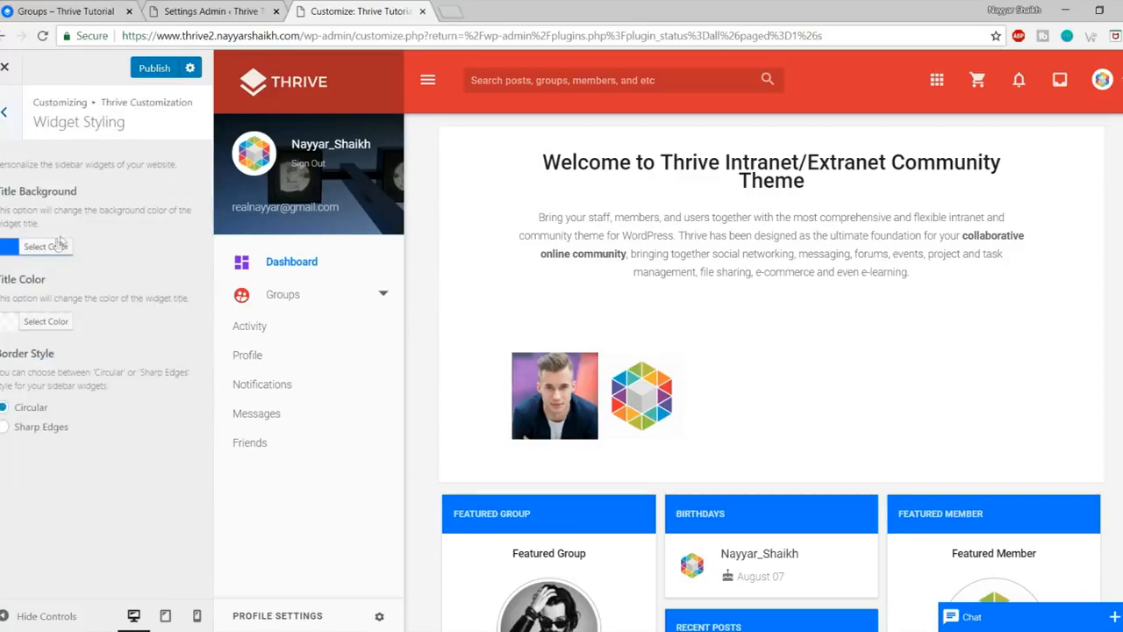
scroll(465, 235, down, 3)
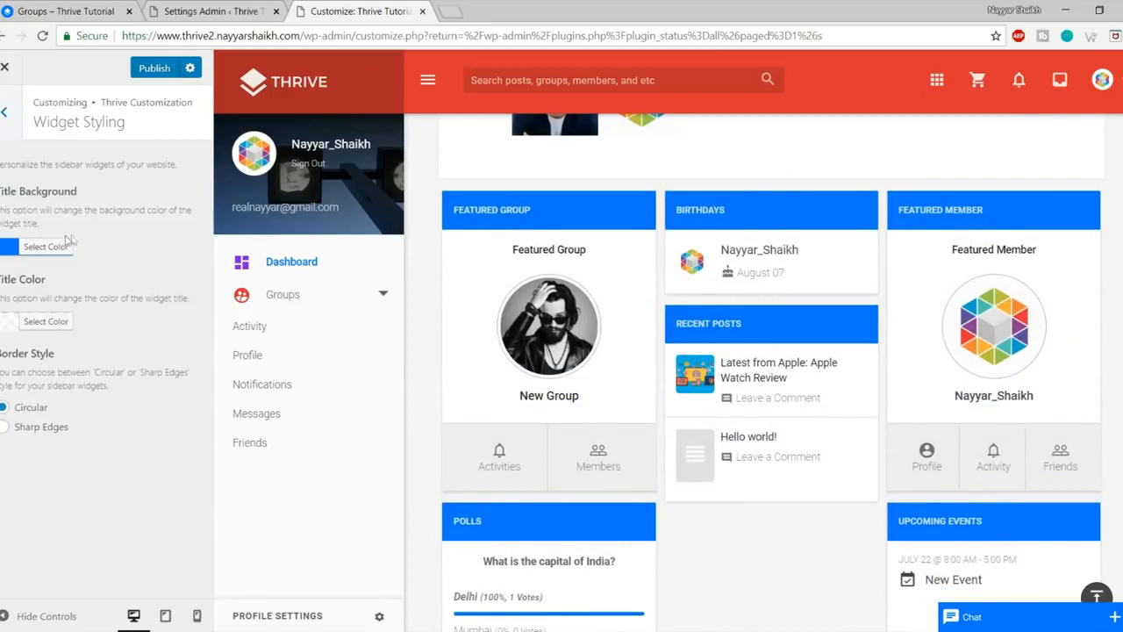
click(68, 244)
click(45, 423)
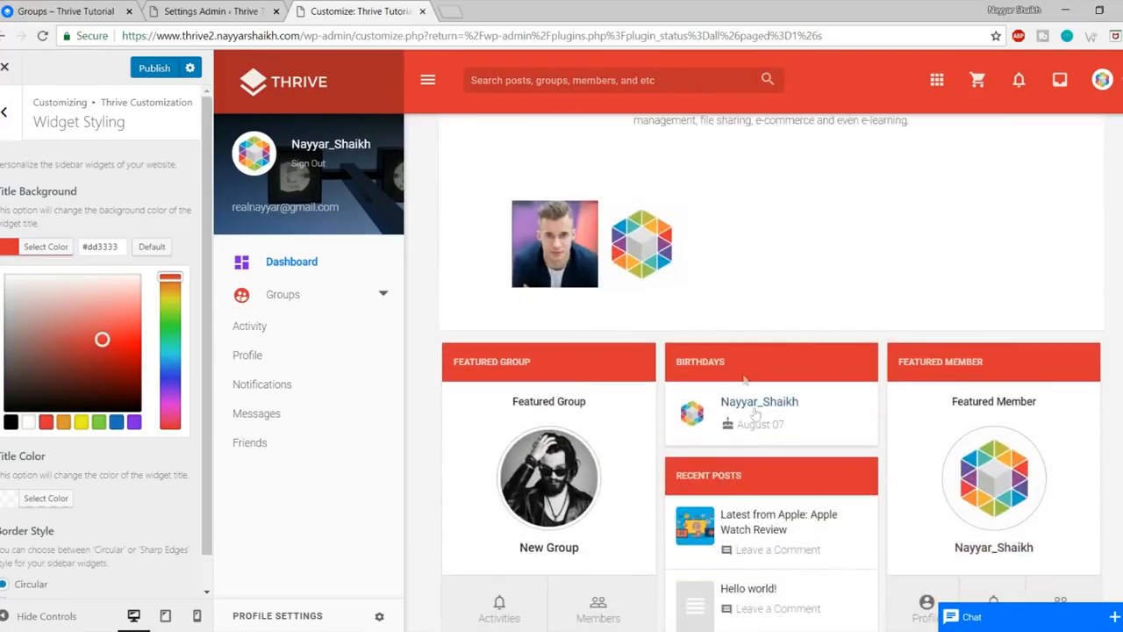
click(42, 245)
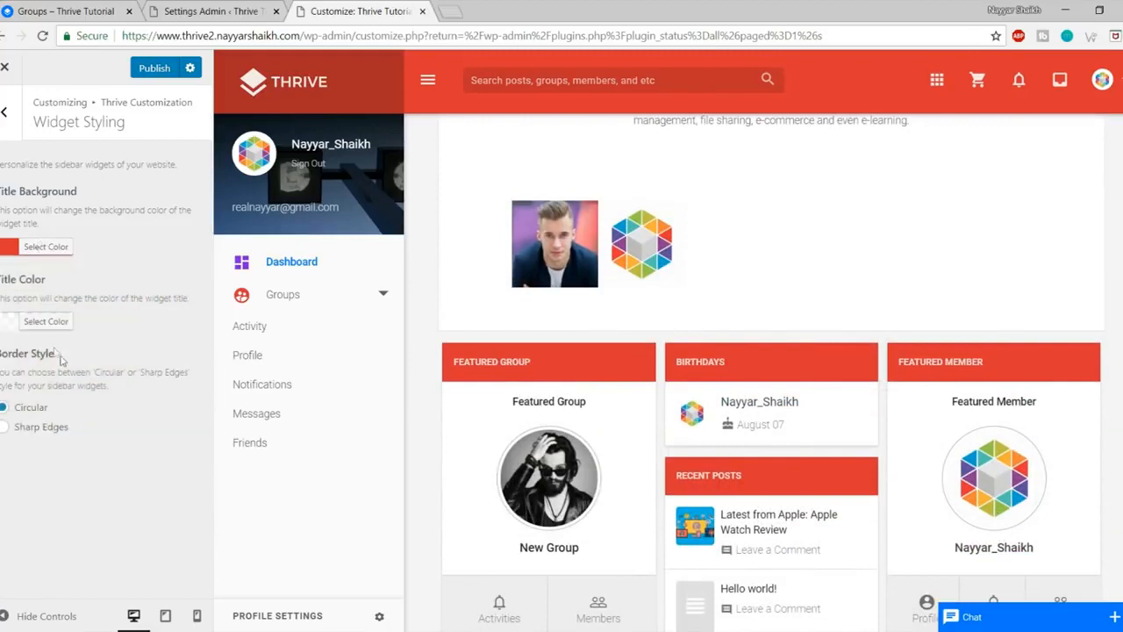
double_click(693, 362)
click(763, 364)
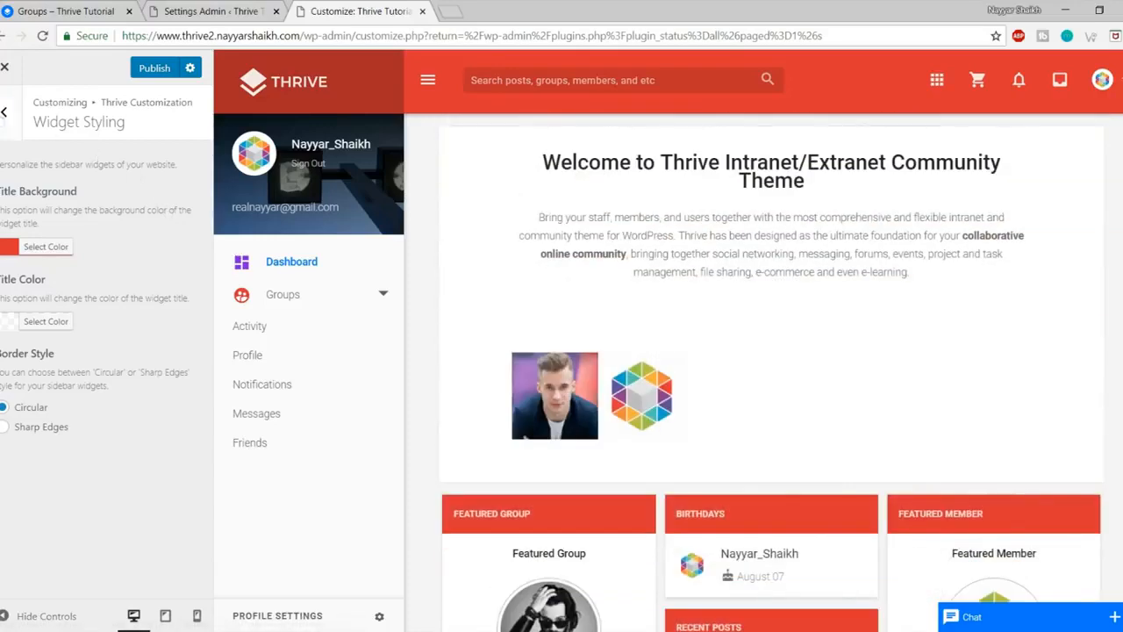
click(5, 113)
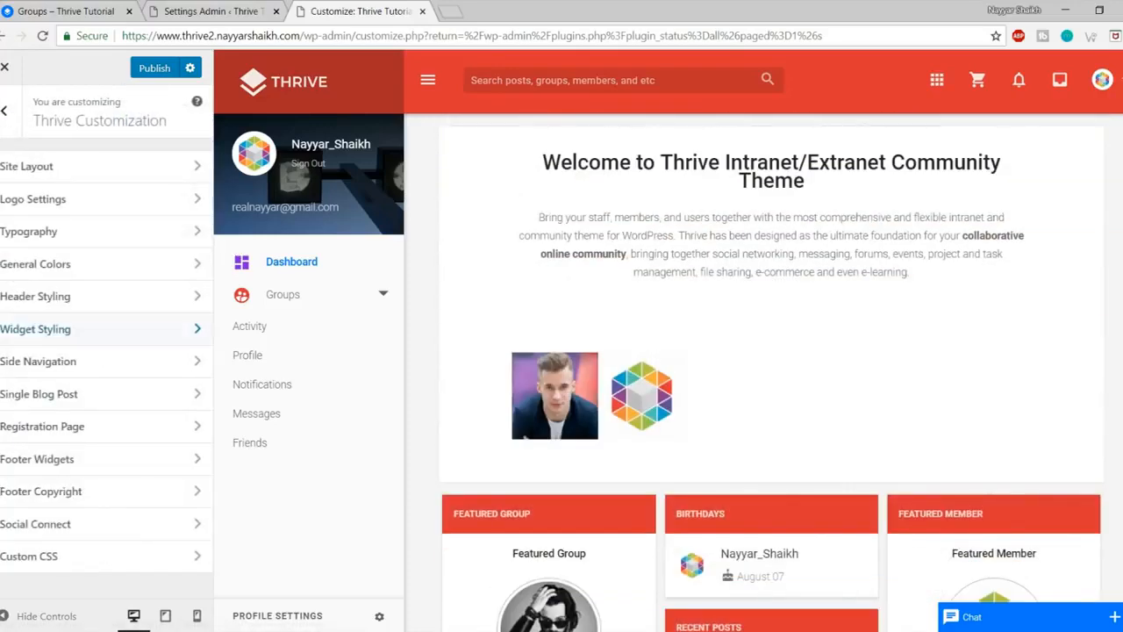
click(105, 364)
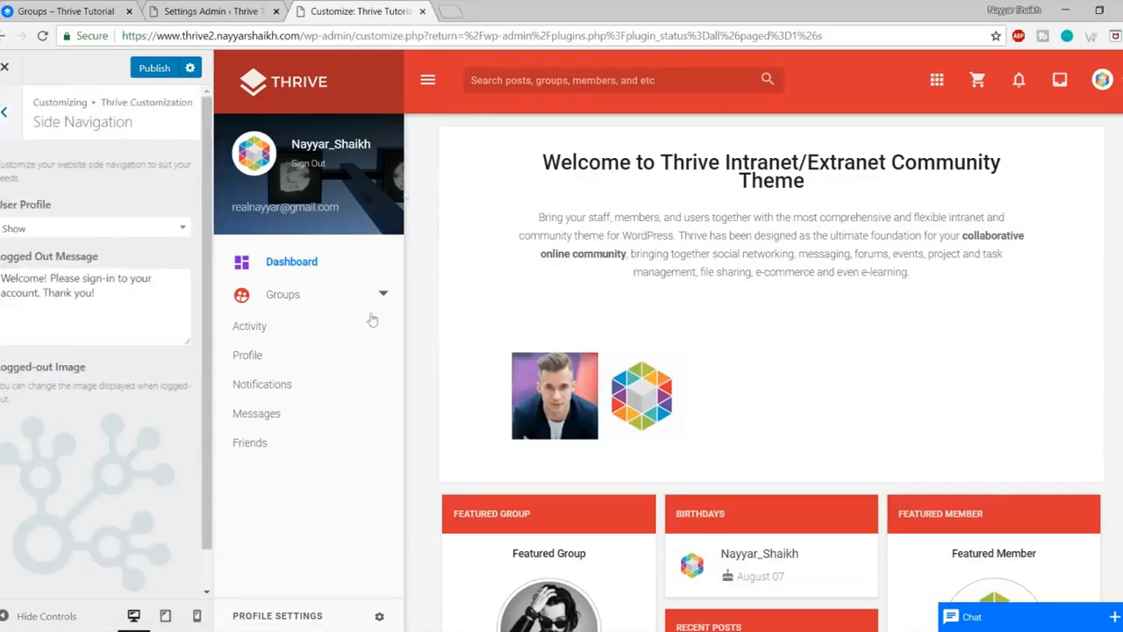
click(72, 228)
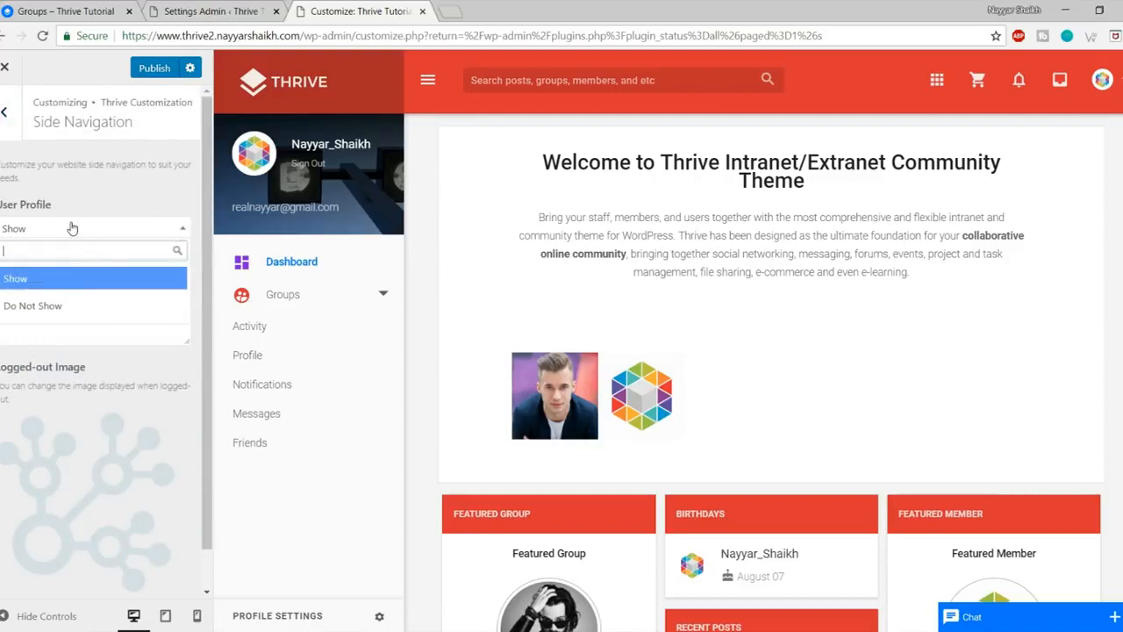
click(72, 228)
scroll(126, 325, down, 2)
scroll(123, 330, up, 2)
scroll(119, 336, down, 1)
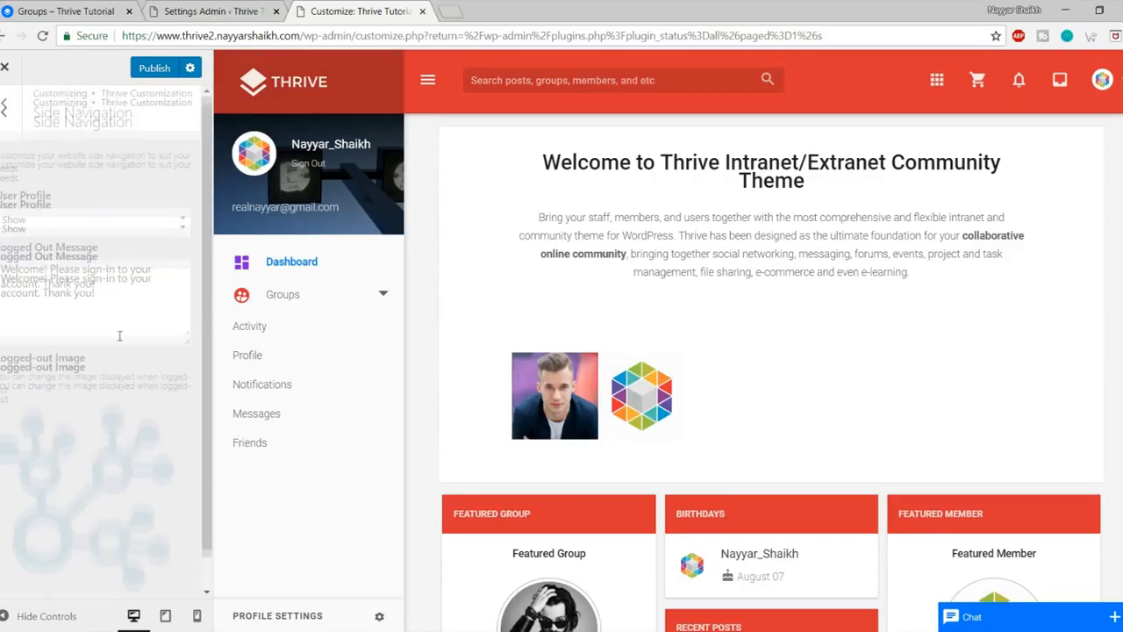
scroll(128, 389, up, 1)
scroll(70, 377, down, 1)
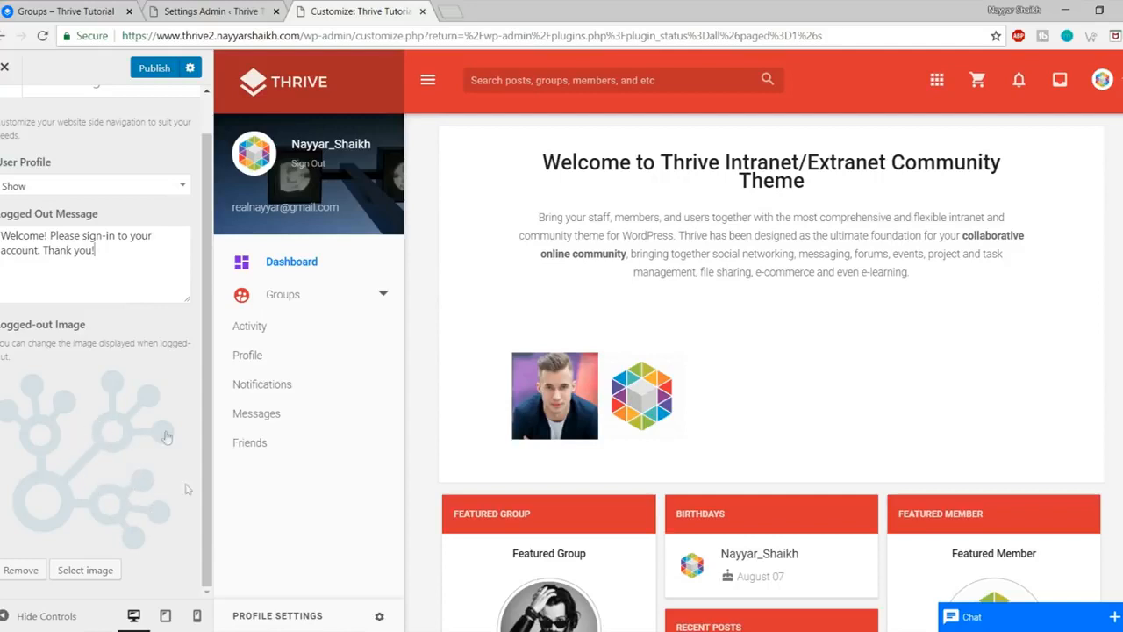
scroll(112, 452, up, 1)
click(8, 113)
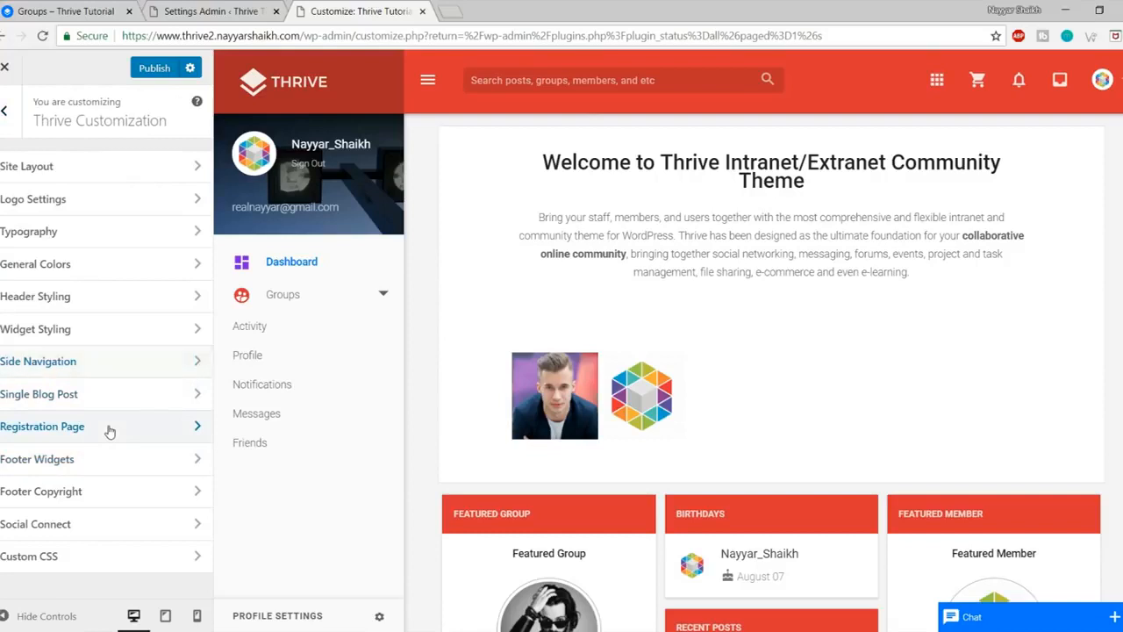
click(106, 427)
scroll(129, 378, down, 2)
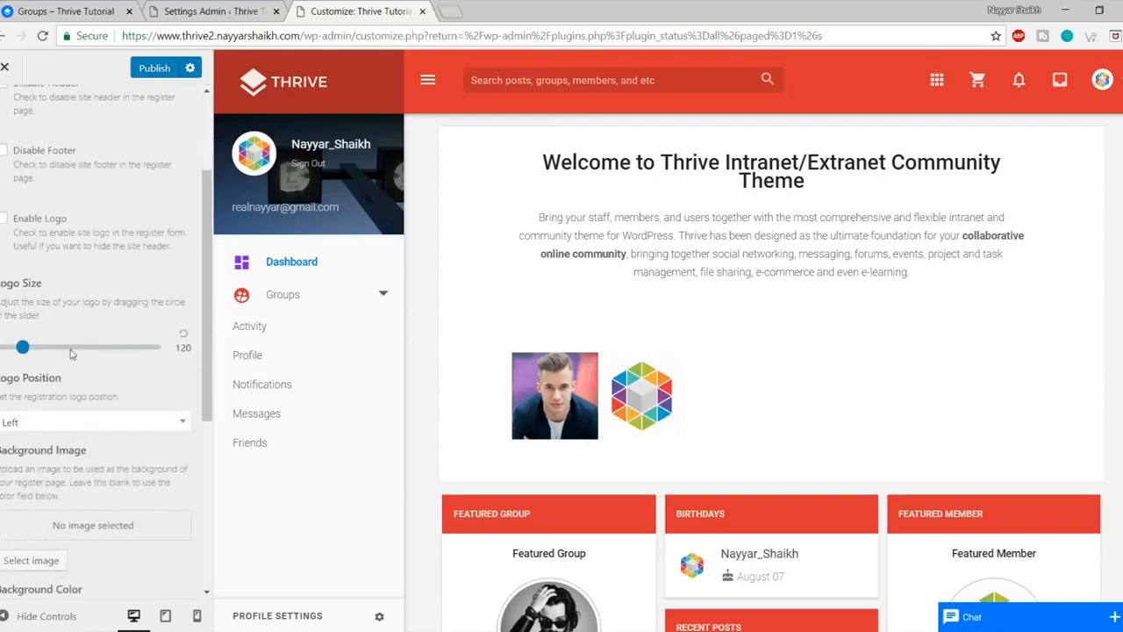
scroll(97, 417, up, 2)
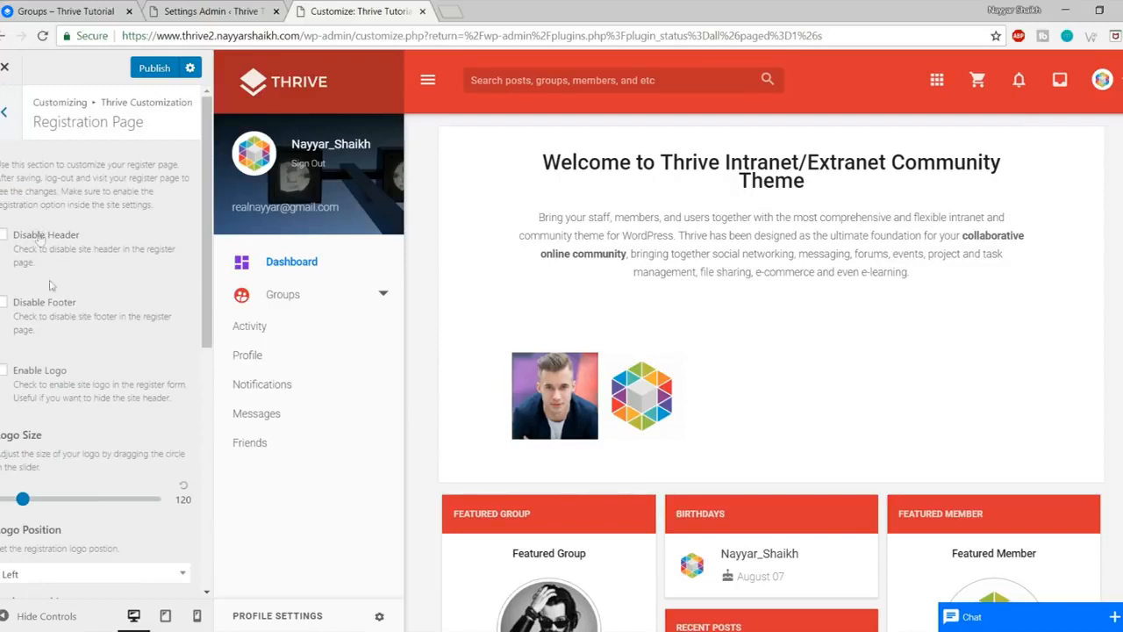
scroll(106, 439, down, 5)
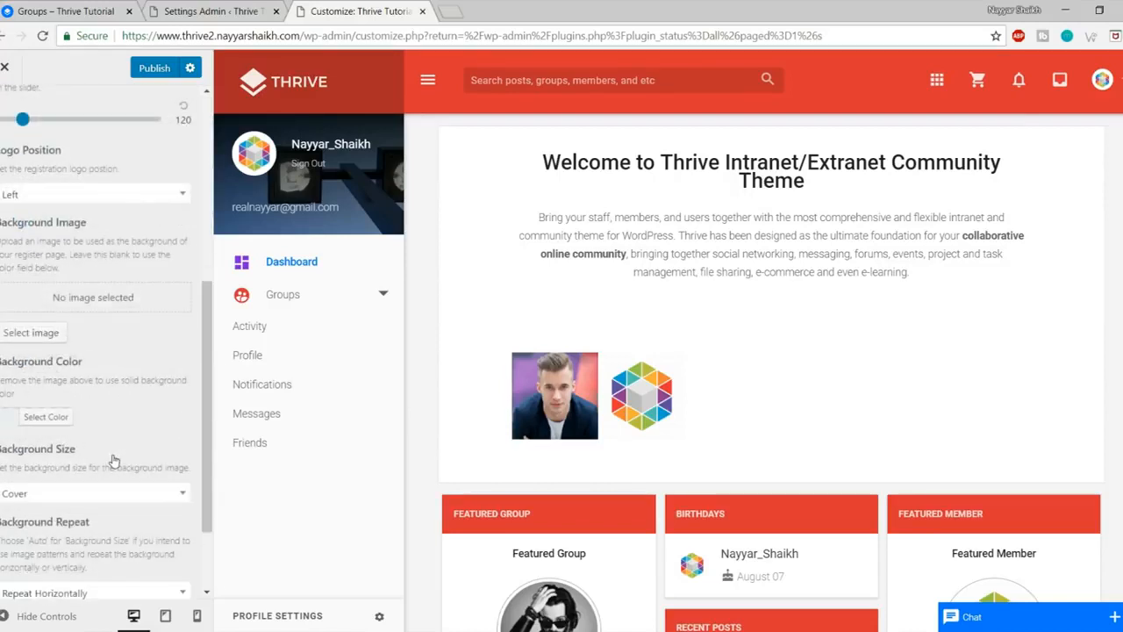
scroll(113, 461, up, 5)
click(4, 112)
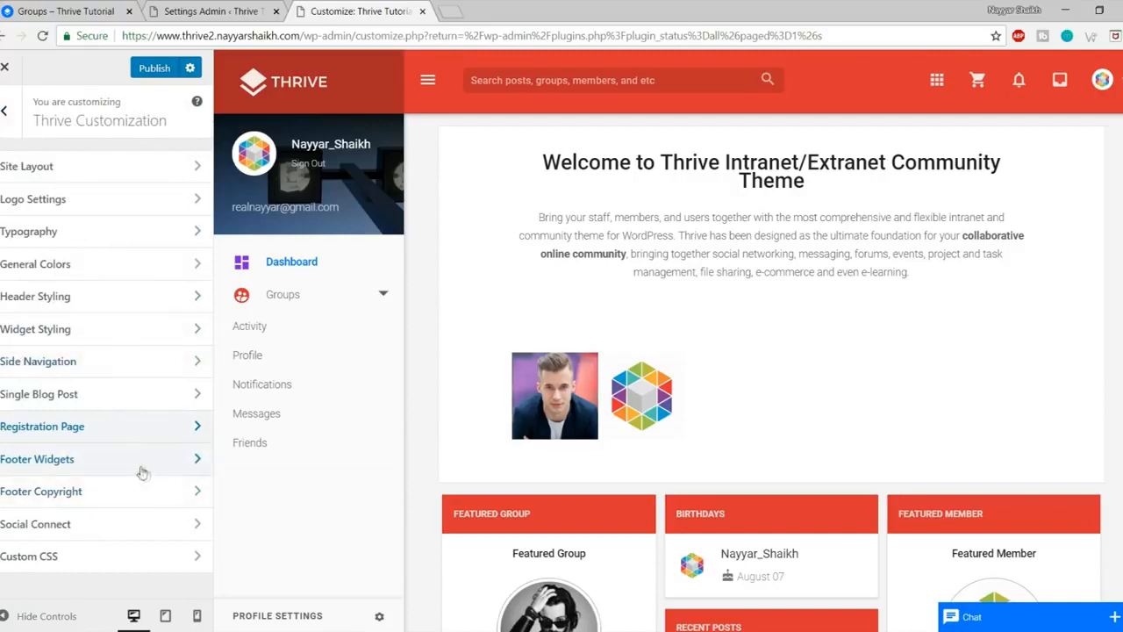
Step: Replace the Footer Copyright placeholder with the site owner's name and change 2015 to 2018
click(89, 503)
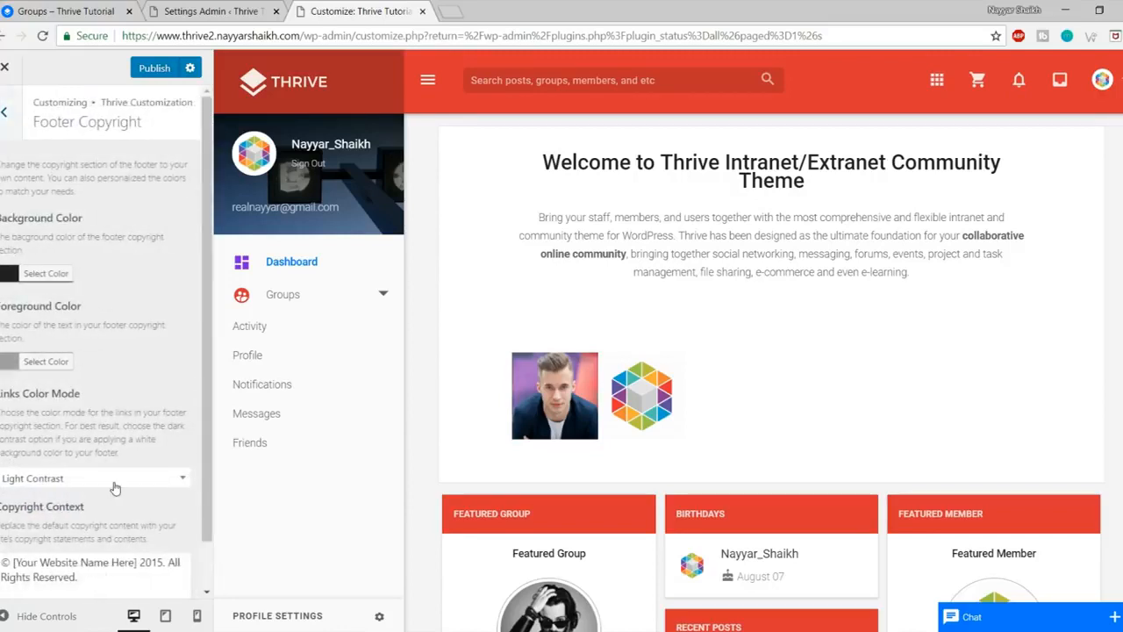
scroll(106, 496, down, 1)
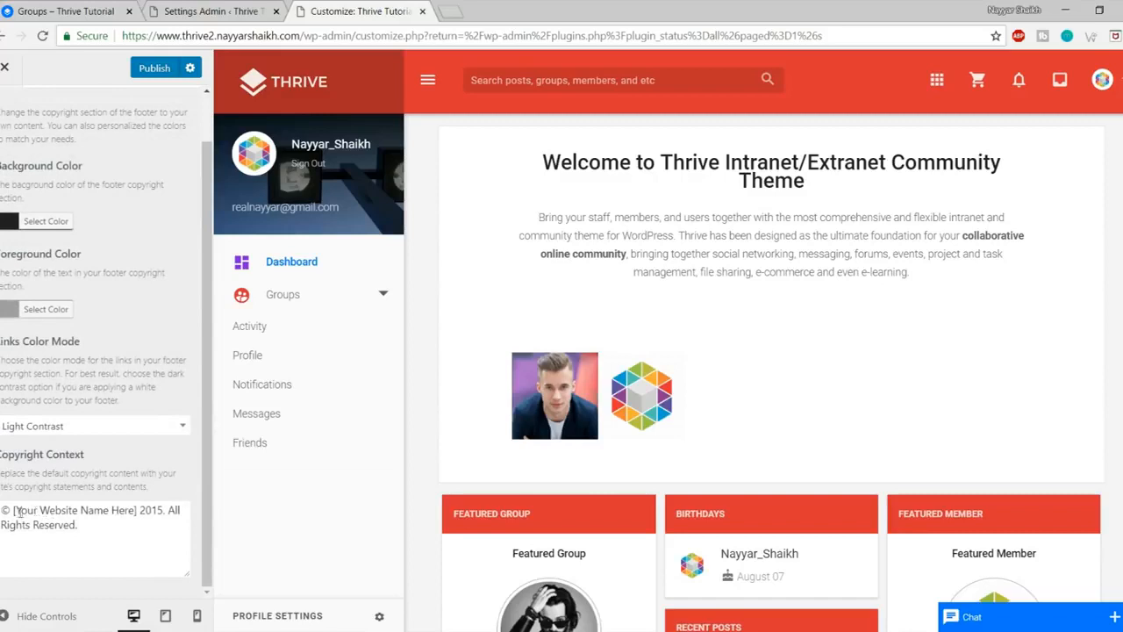
drag(13, 512, 131, 515)
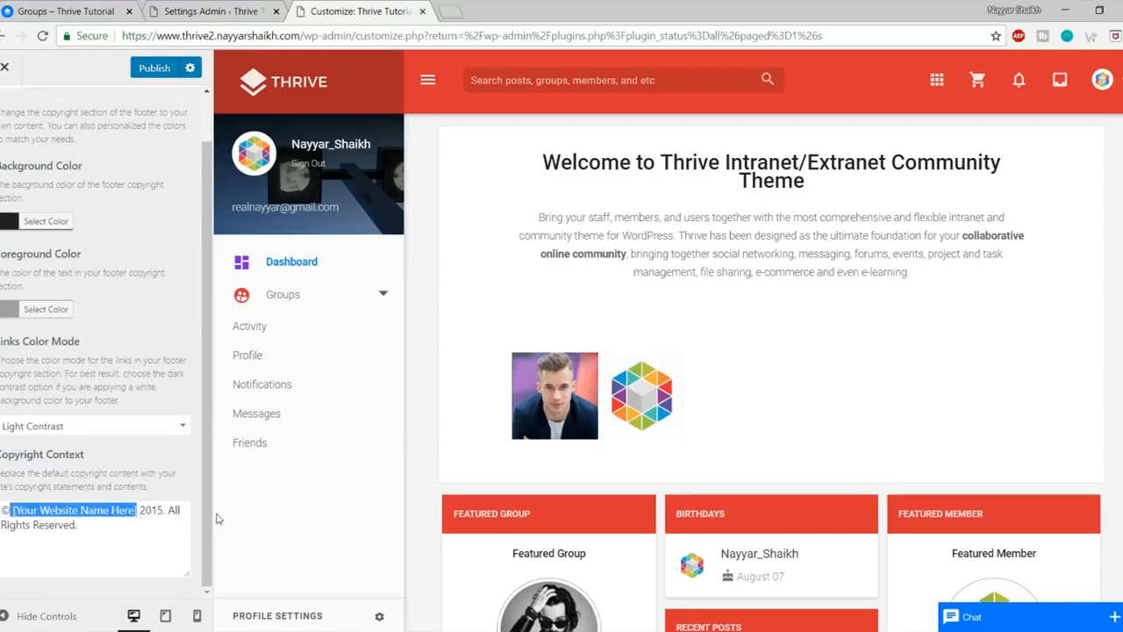
text(Nayyar)
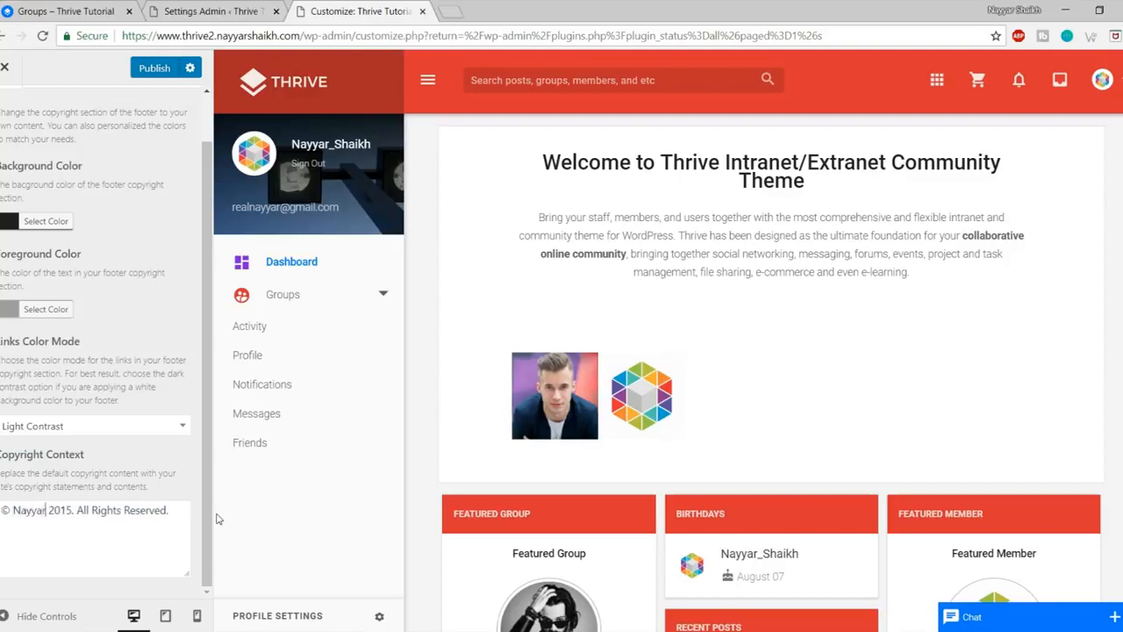
text( SHaikh)
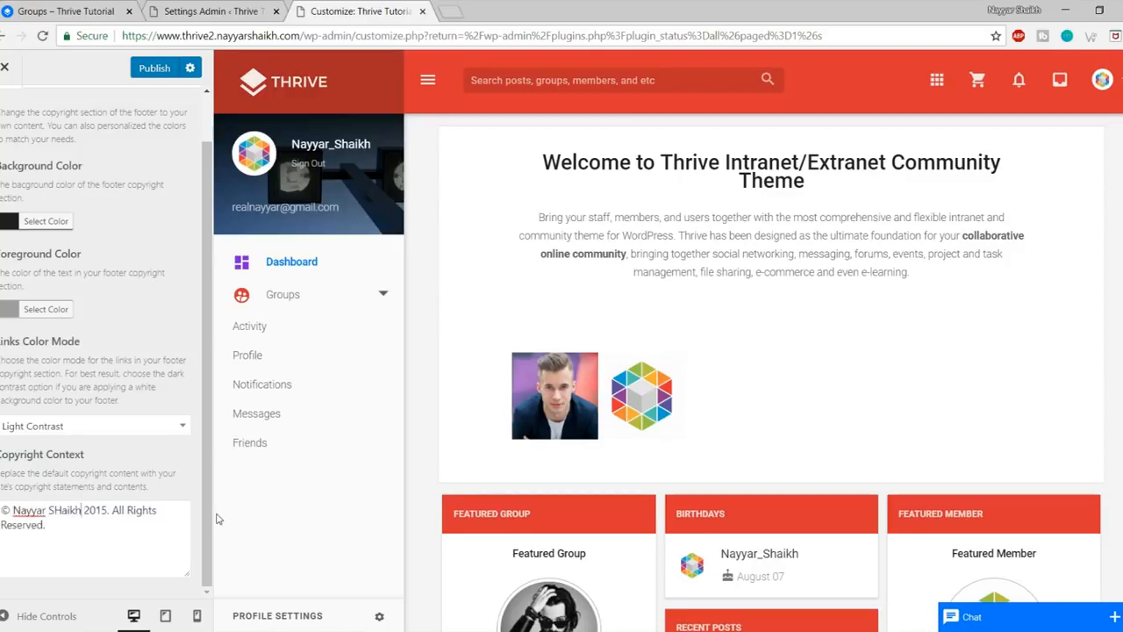
click(106, 510)
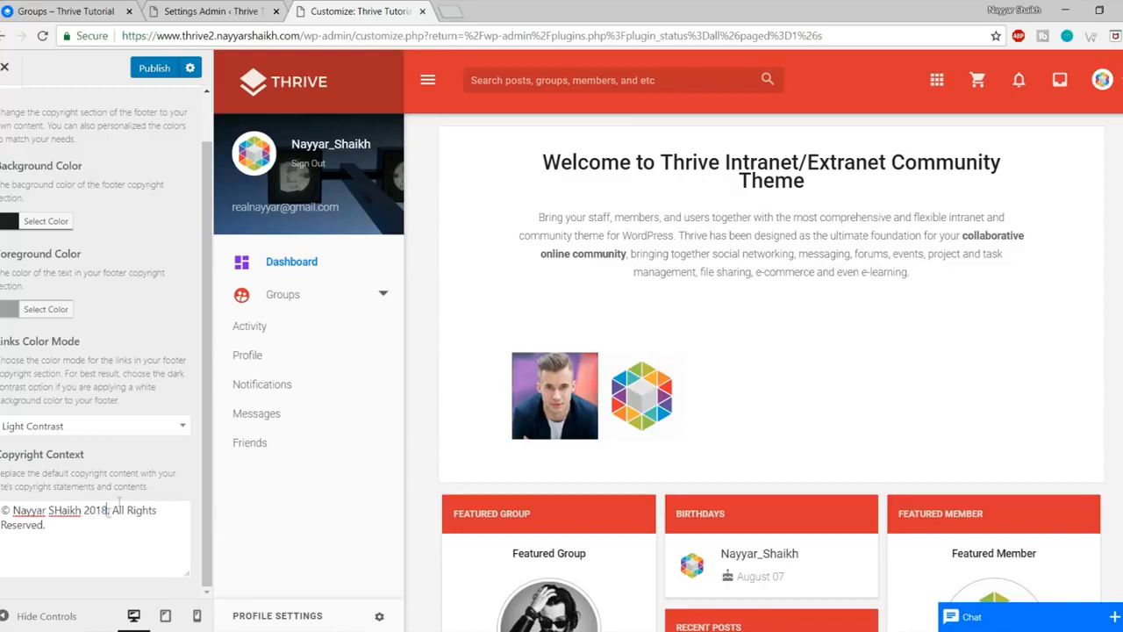
click(90, 527)
scroll(9, 142, up, 2)
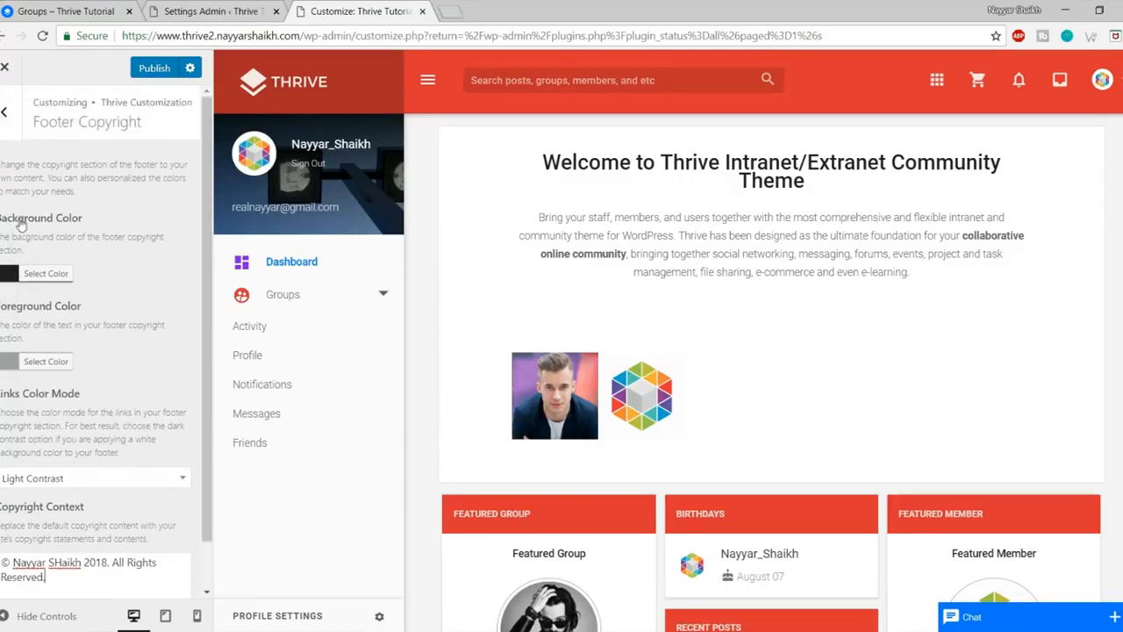
click(7, 112)
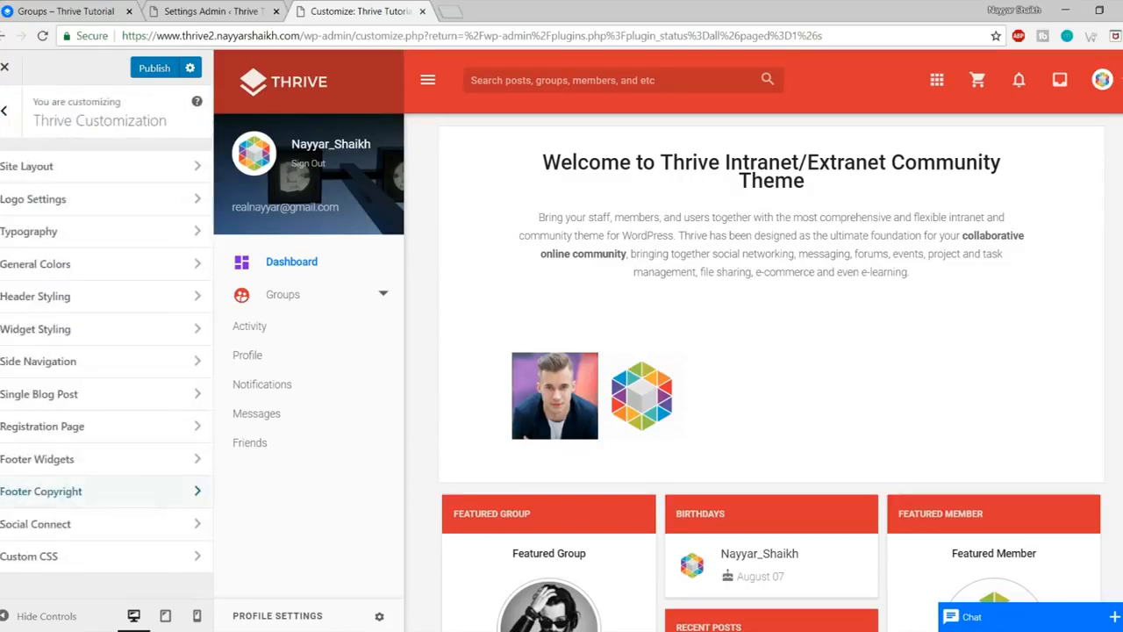
Step: Toggle Facebook Connect to Enabled and back to Disabled in Social Connect
click(113, 526)
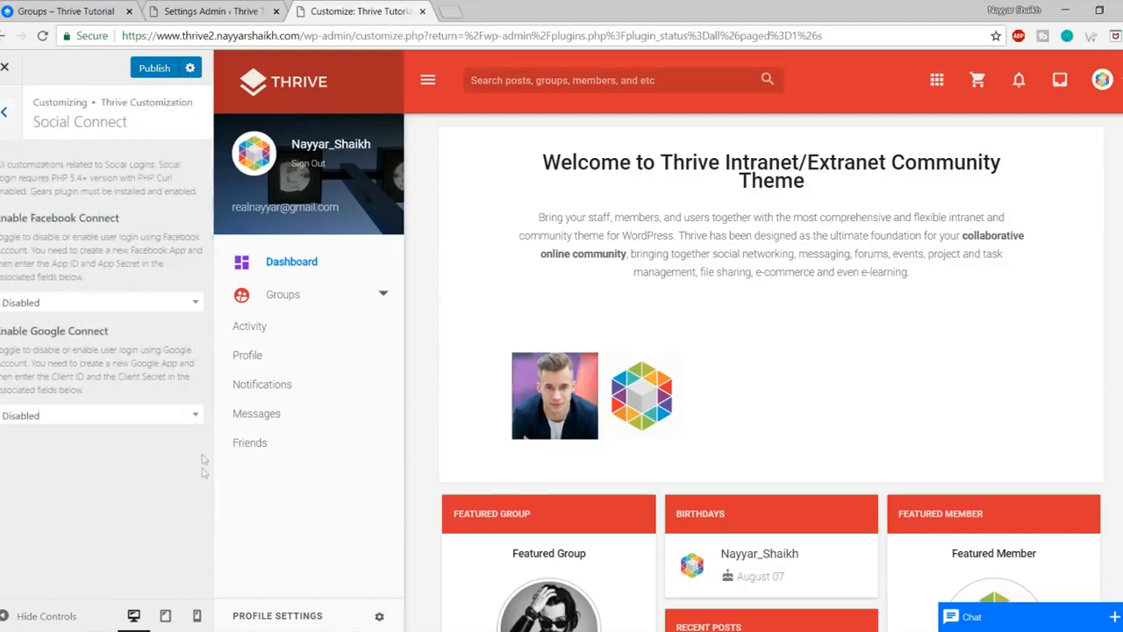
click(77, 301)
click(93, 360)
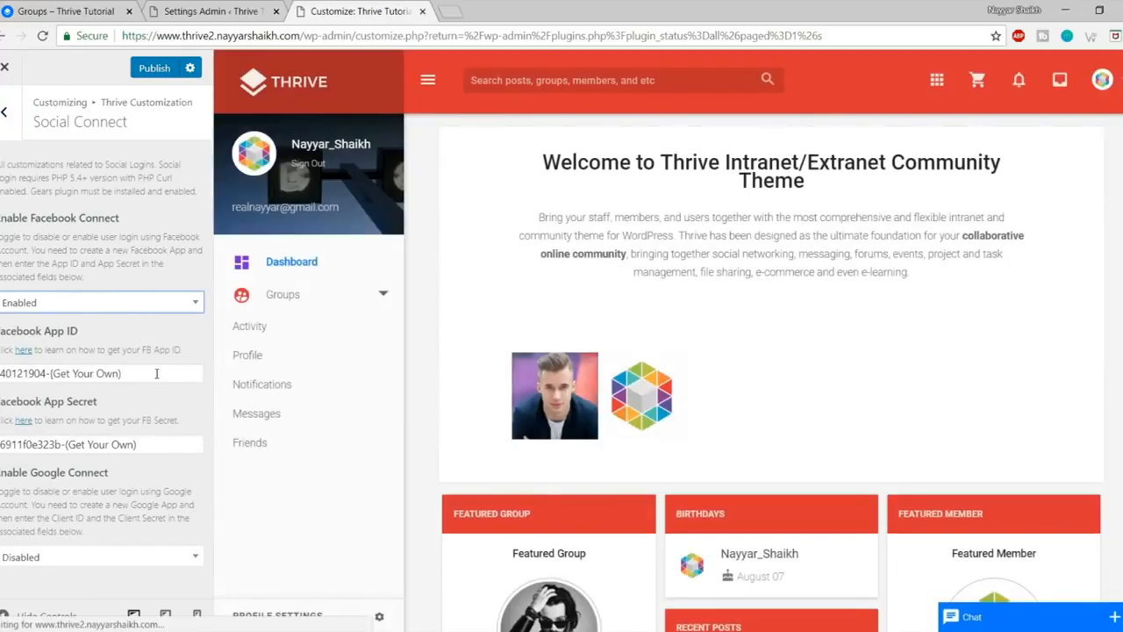
drag(155, 375, 2, 374)
scroll(589, 437, down, 5)
scroll(599, 489, up, 5)
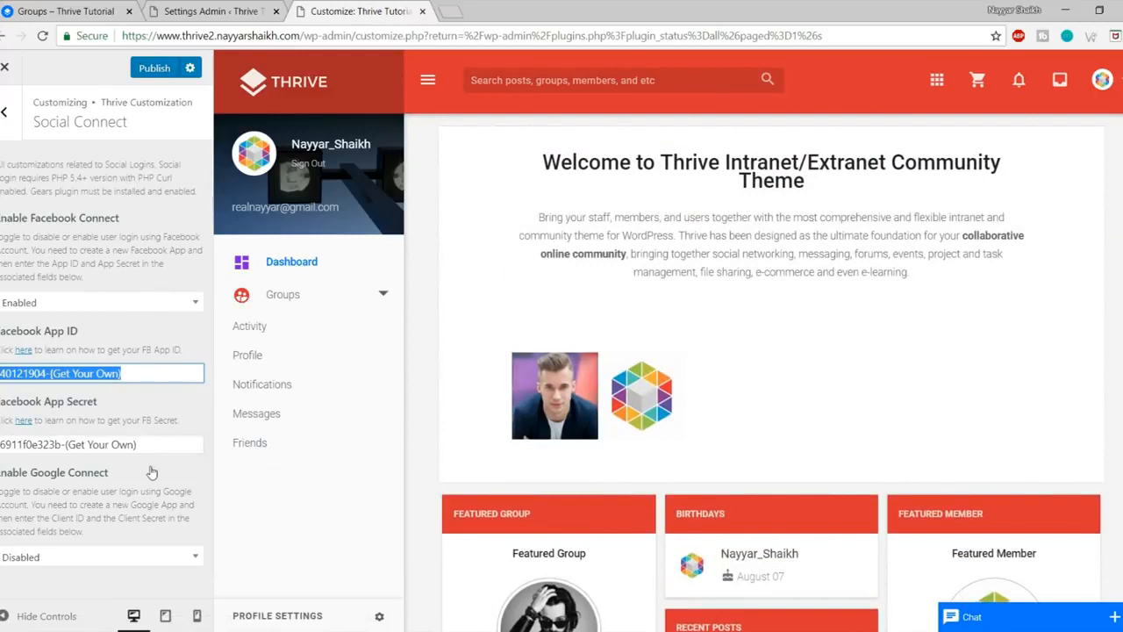
click(116, 308)
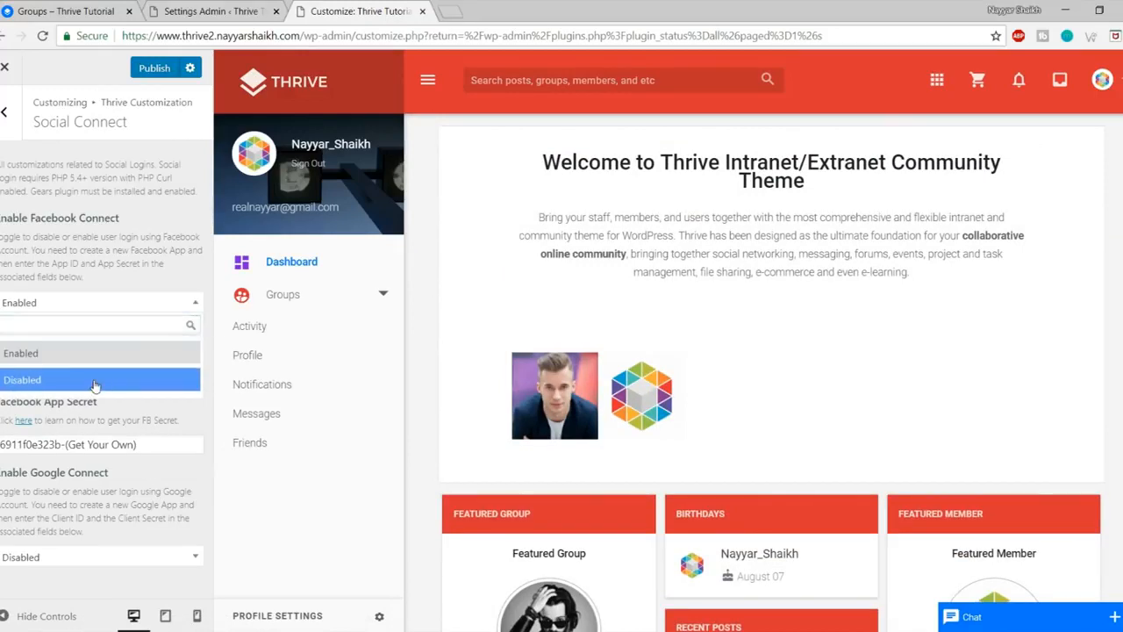
click(131, 379)
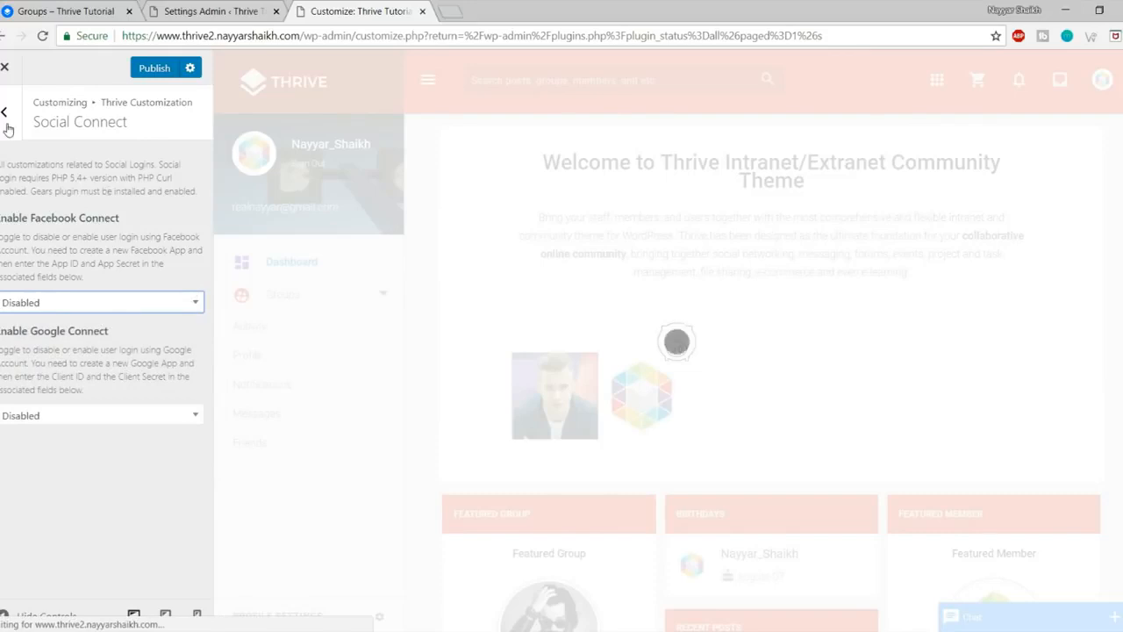
Step: Look at the Custom CSS section and publish all the Customizer changes
click(7, 127)
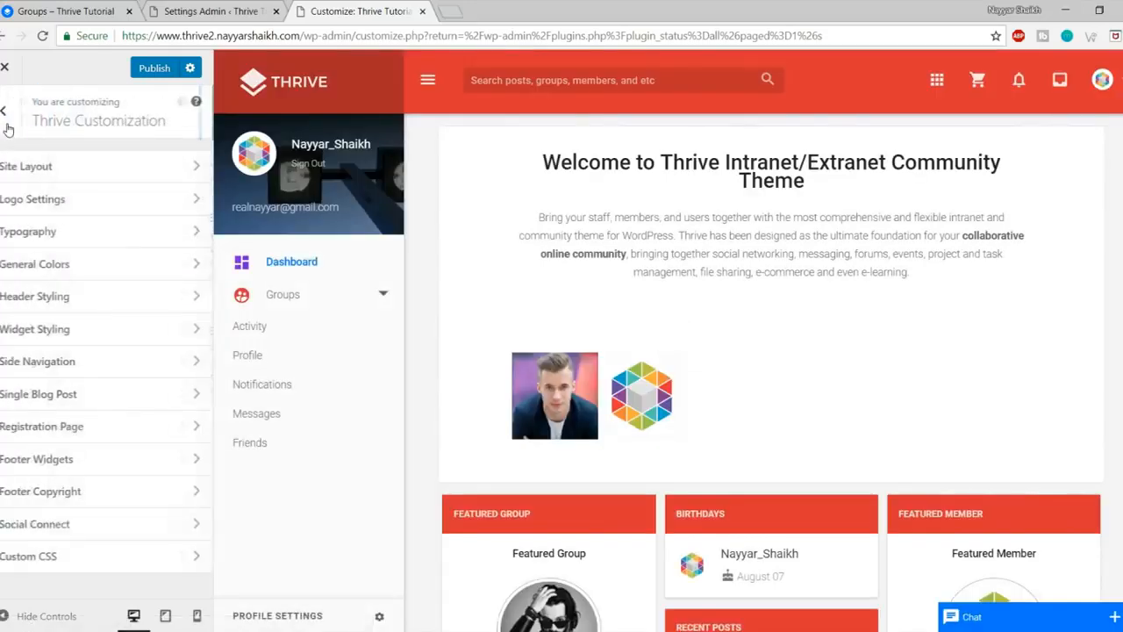
click(88, 556)
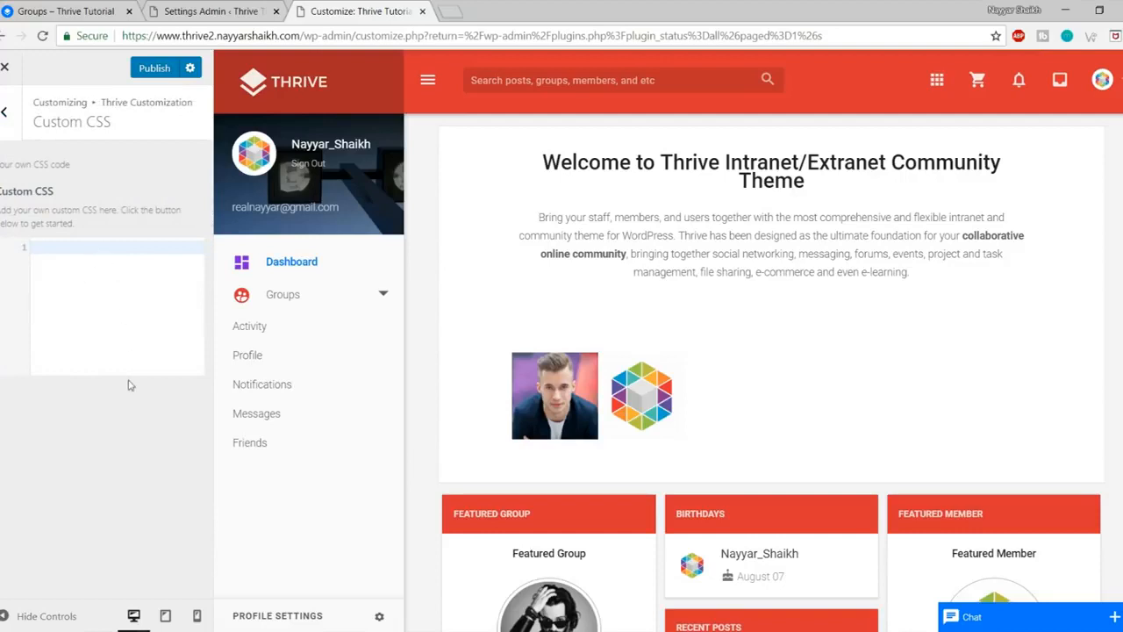
click(156, 70)
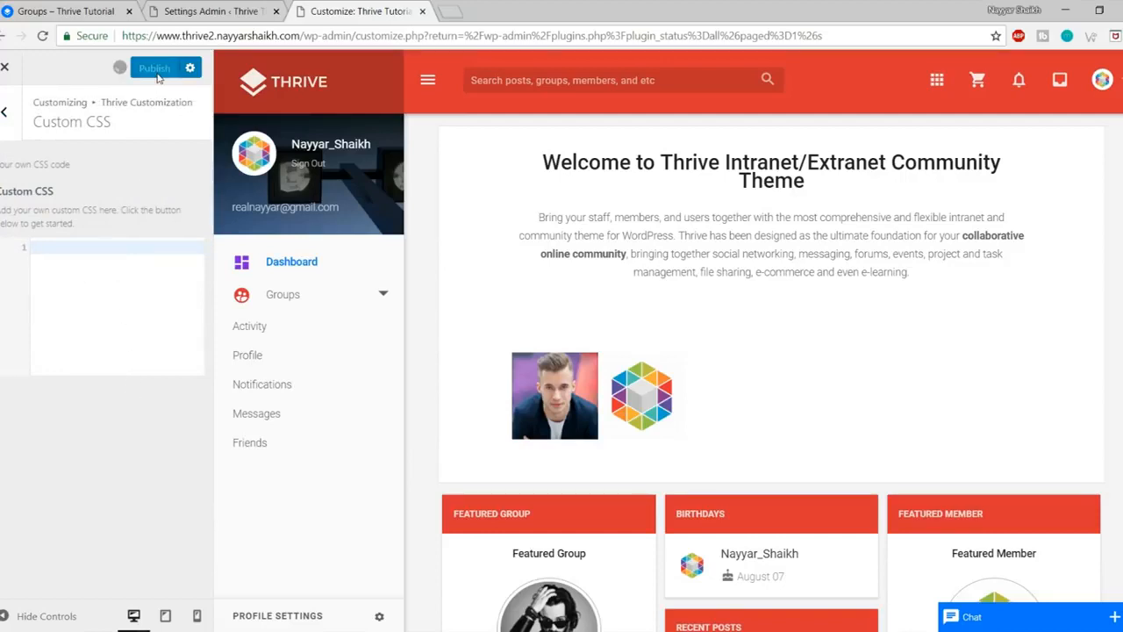
Step: Close the Customizer and view the live home page's updated 2018 footer copyright
click(5, 68)
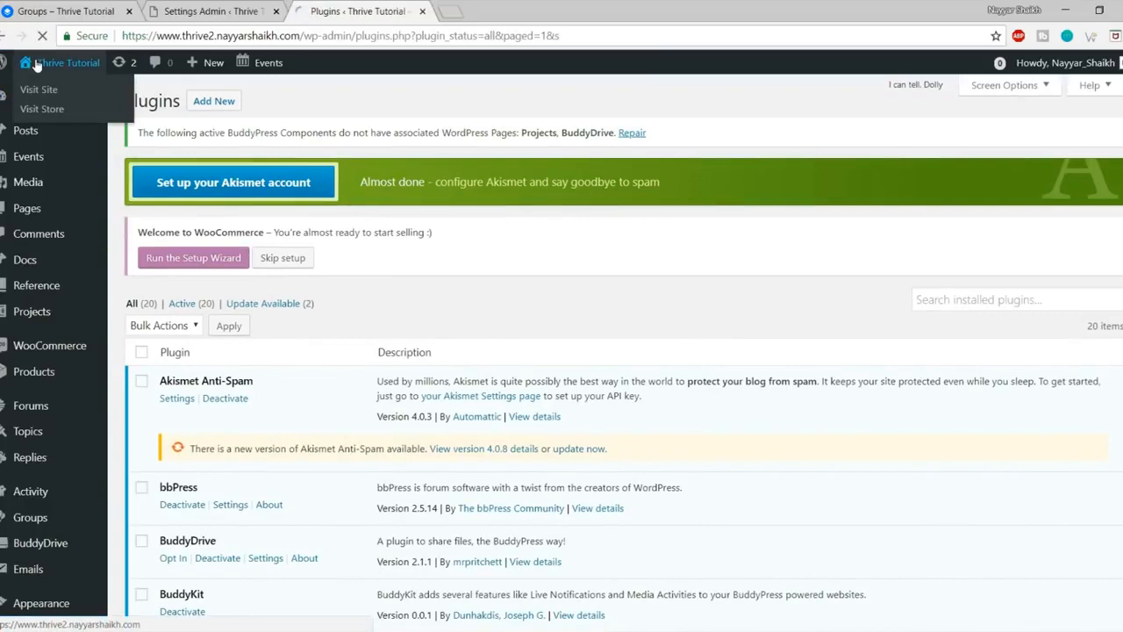
click(66, 62)
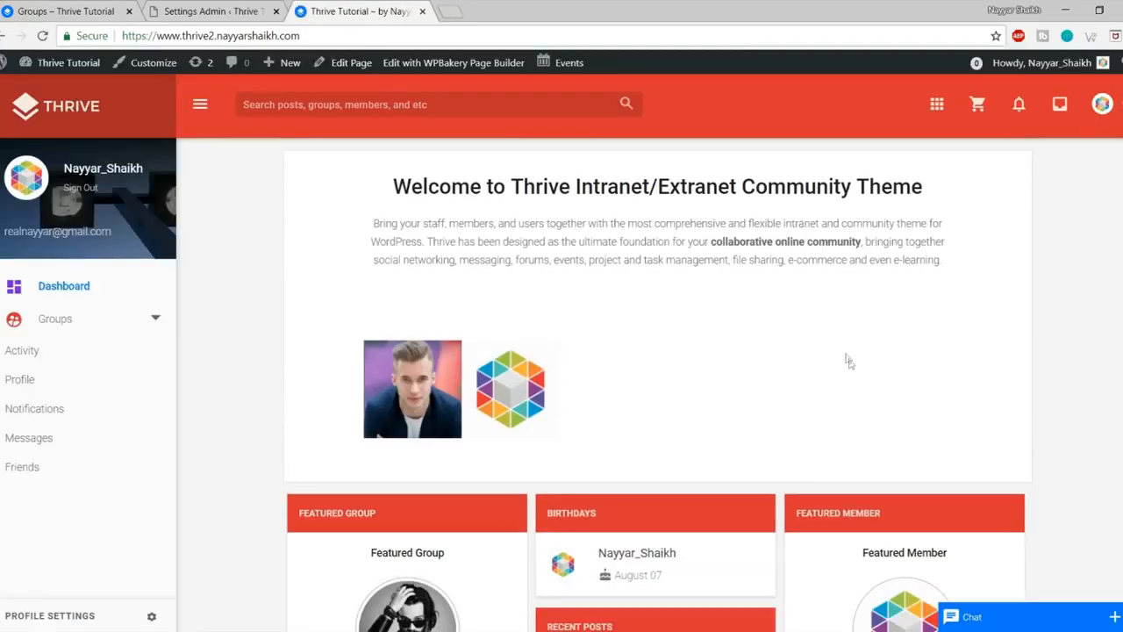
scroll(848, 359, down, 7)
drag(776, 607, 511, 609)
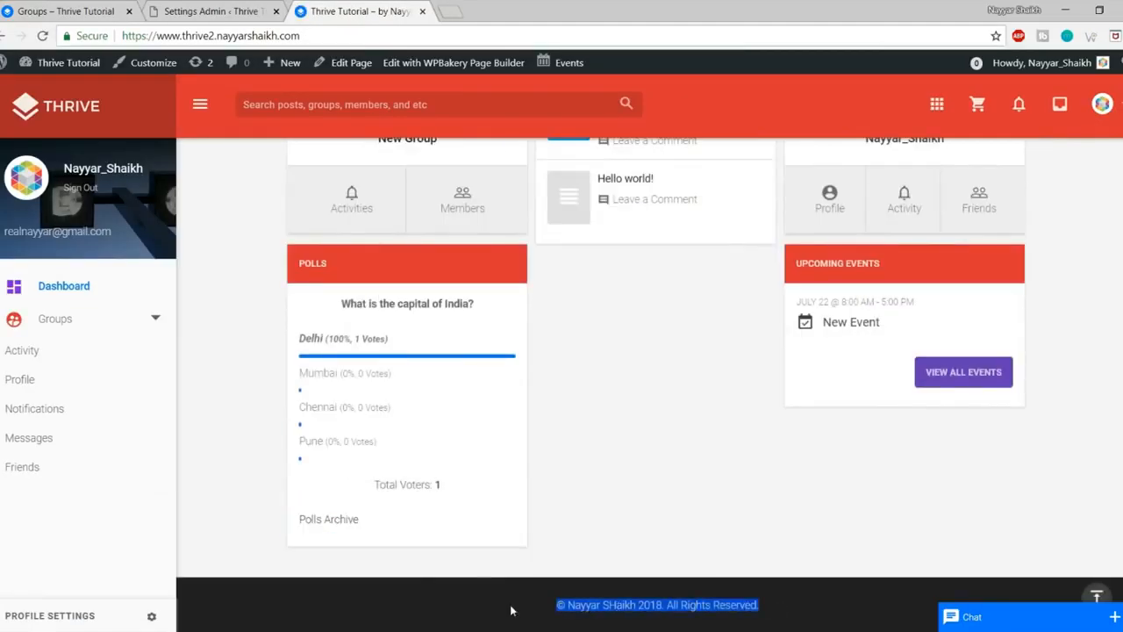
click(592, 604)
click(1096, 595)
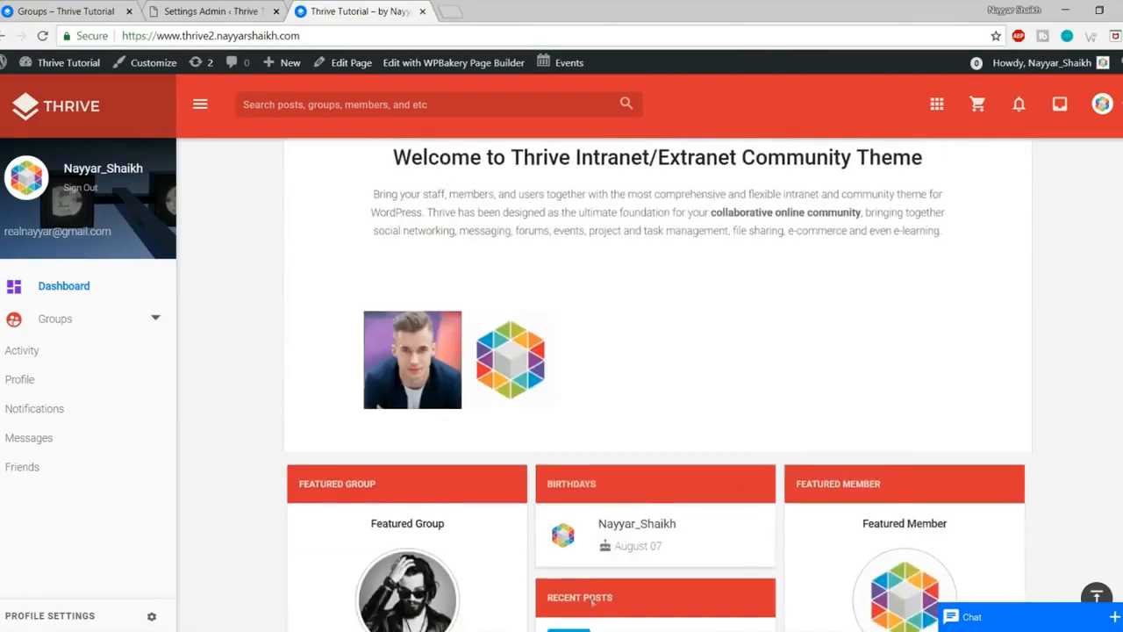